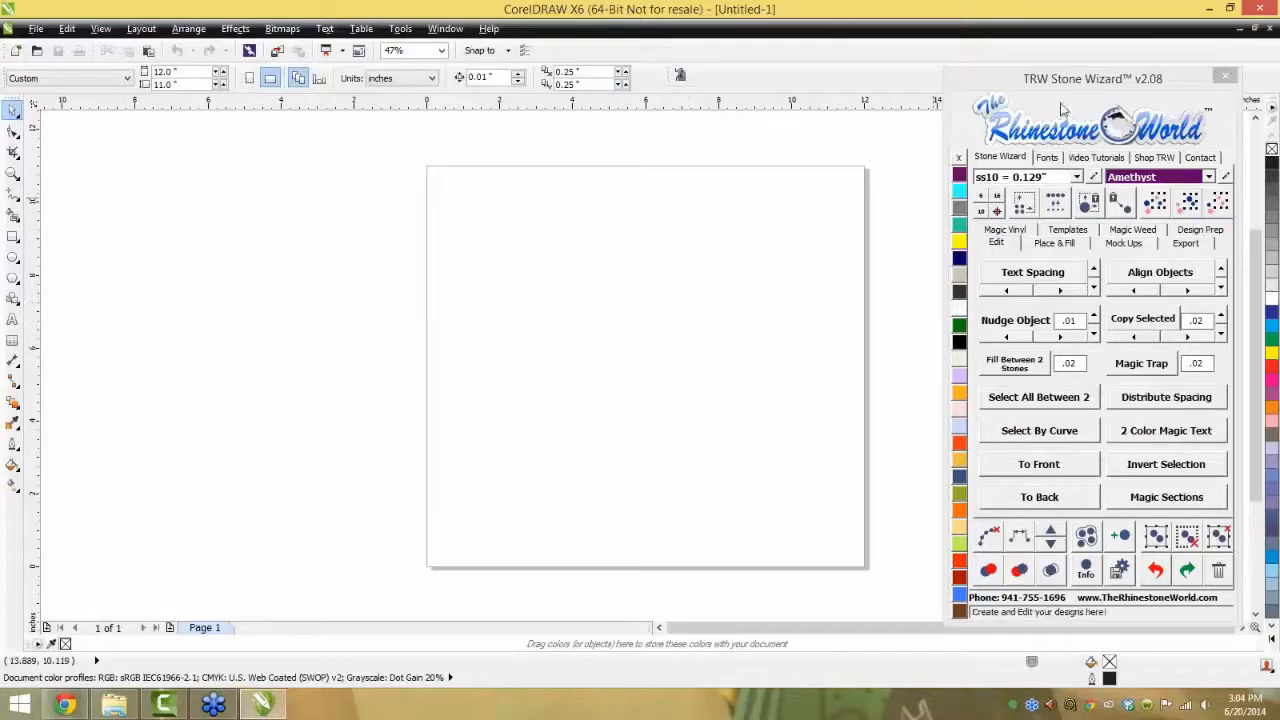
{"action": "left_click_drag", "start_coordinate": [1072, 92], "coordinate": [1073, 86]}
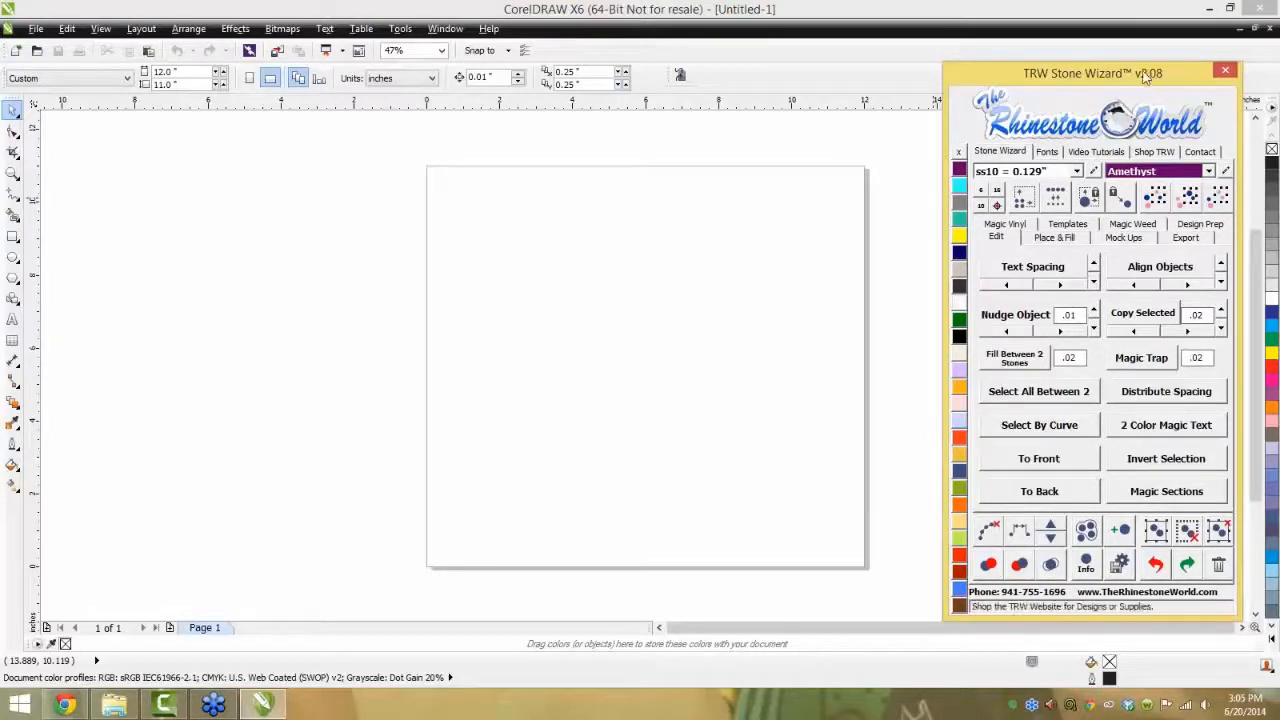
{"action": "left_click_drag", "start_coordinate": [1147, 76], "coordinate": [1140, 78]}
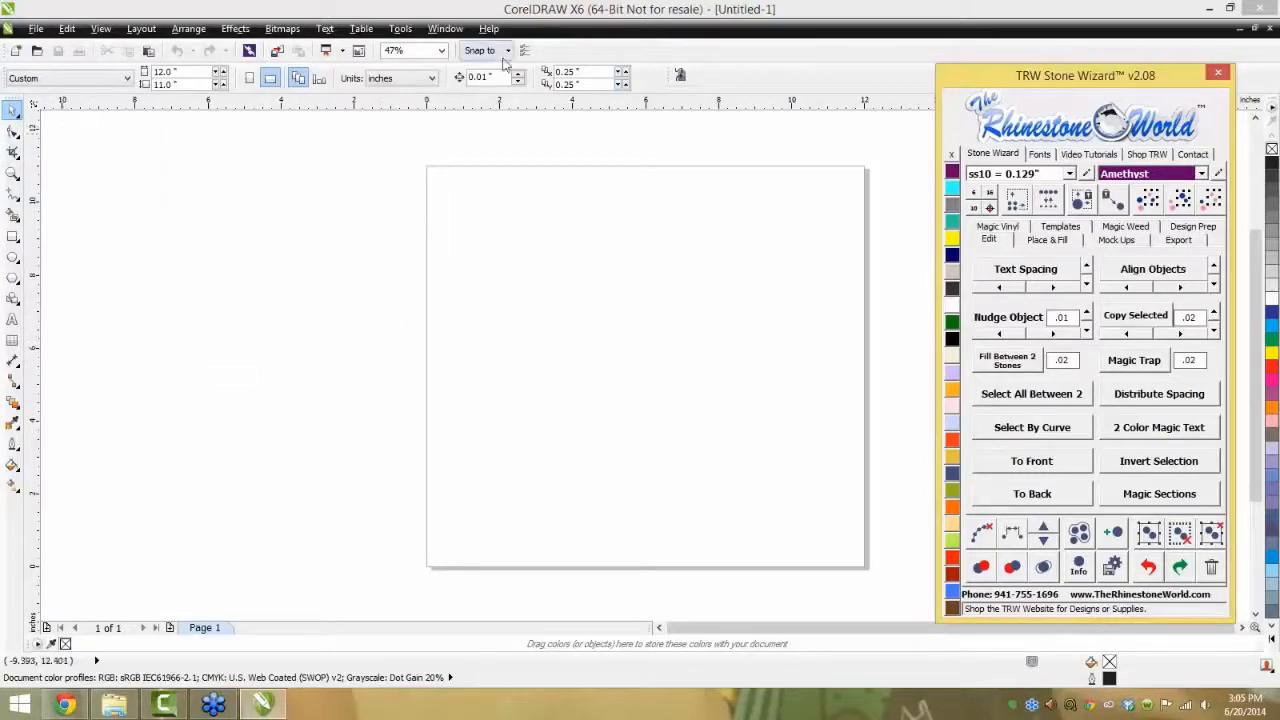
{"action": "left_click", "coordinate": [759, 318]}
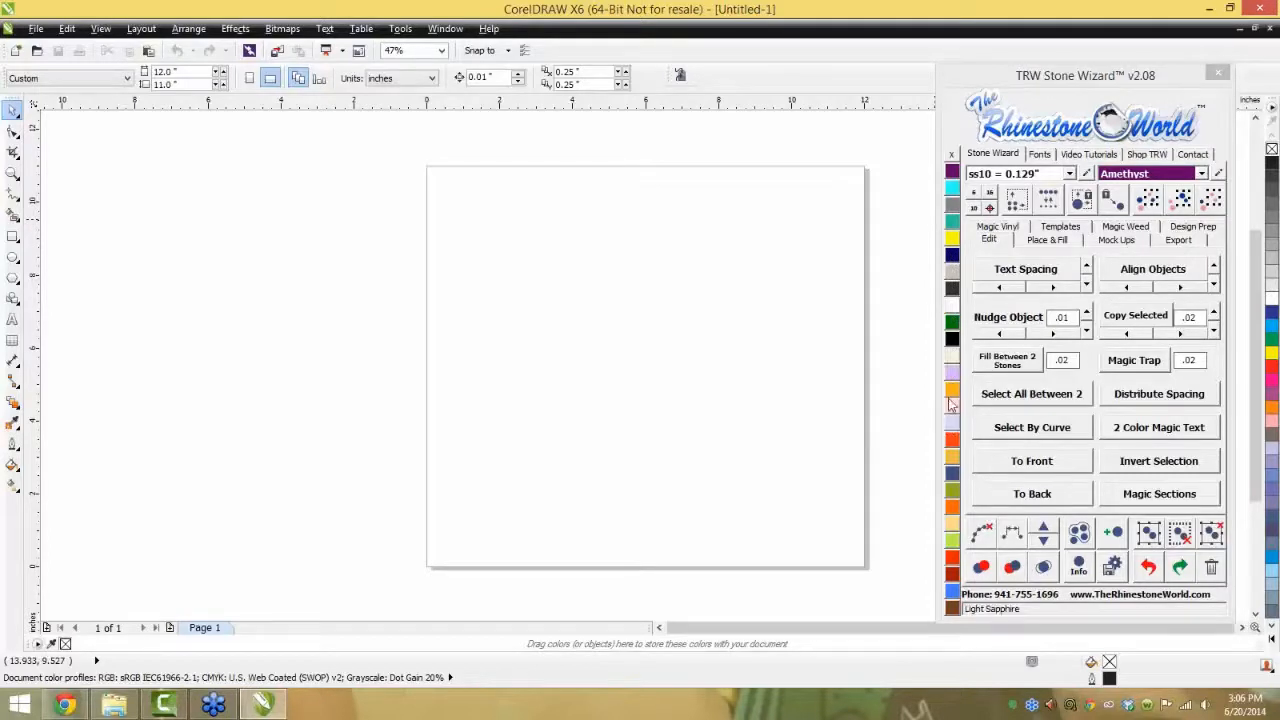
- Draw an ellipse about 3.49 by 2.61 inches near the middle of the page
{"action": "left_click", "coordinate": [12, 258]}
{"action": "left_click_drag", "start_coordinate": [578, 287], "coordinate": [711, 388]}
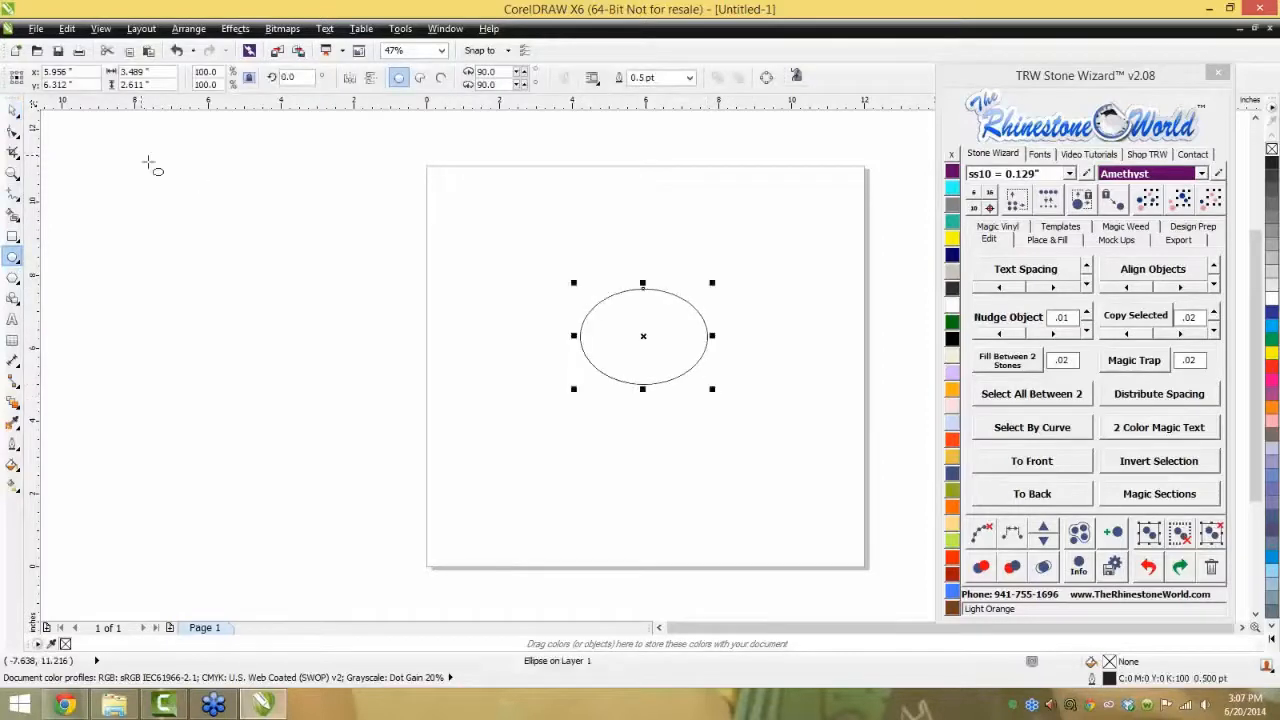
{"action": "key", "text": "space"}
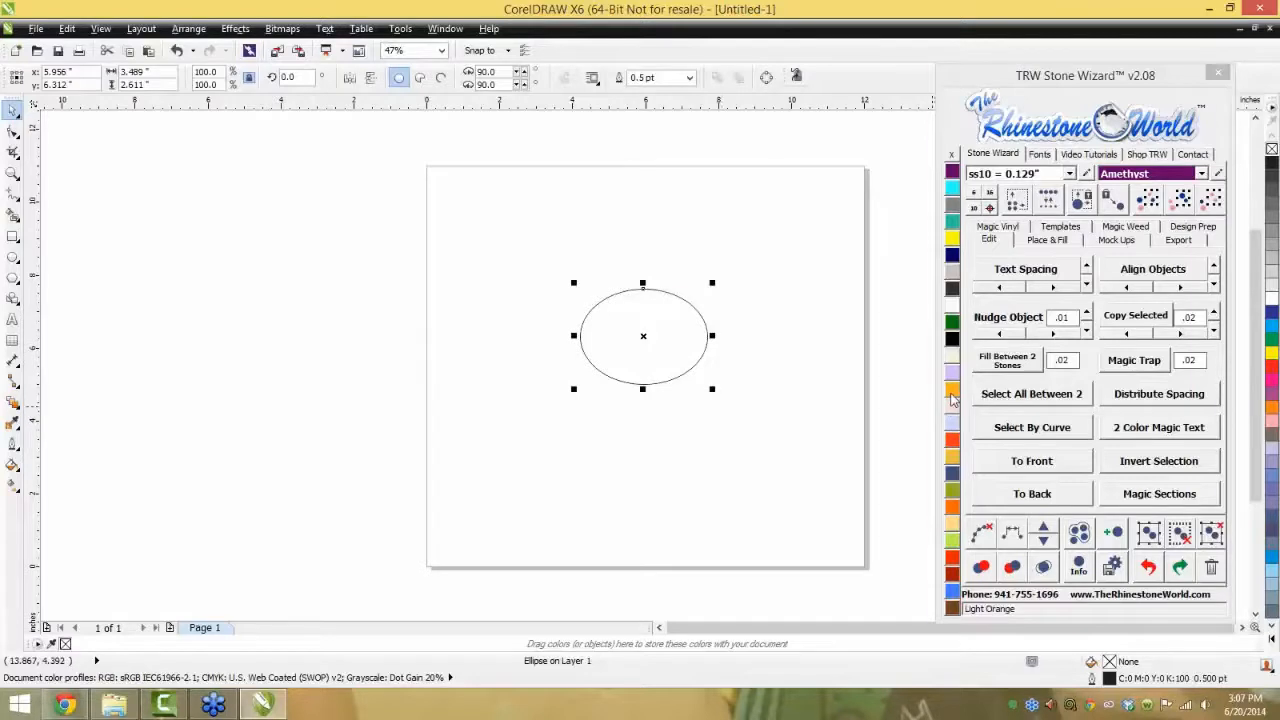
- Try several stone colours as the ellipse's fill, including Emerald, Citrine, Light Pink, Jet Black and Crystal, ending with Copper
{"action": "left_click", "coordinate": [953, 400]}
{"action": "left_click", "coordinate": [953, 322]}
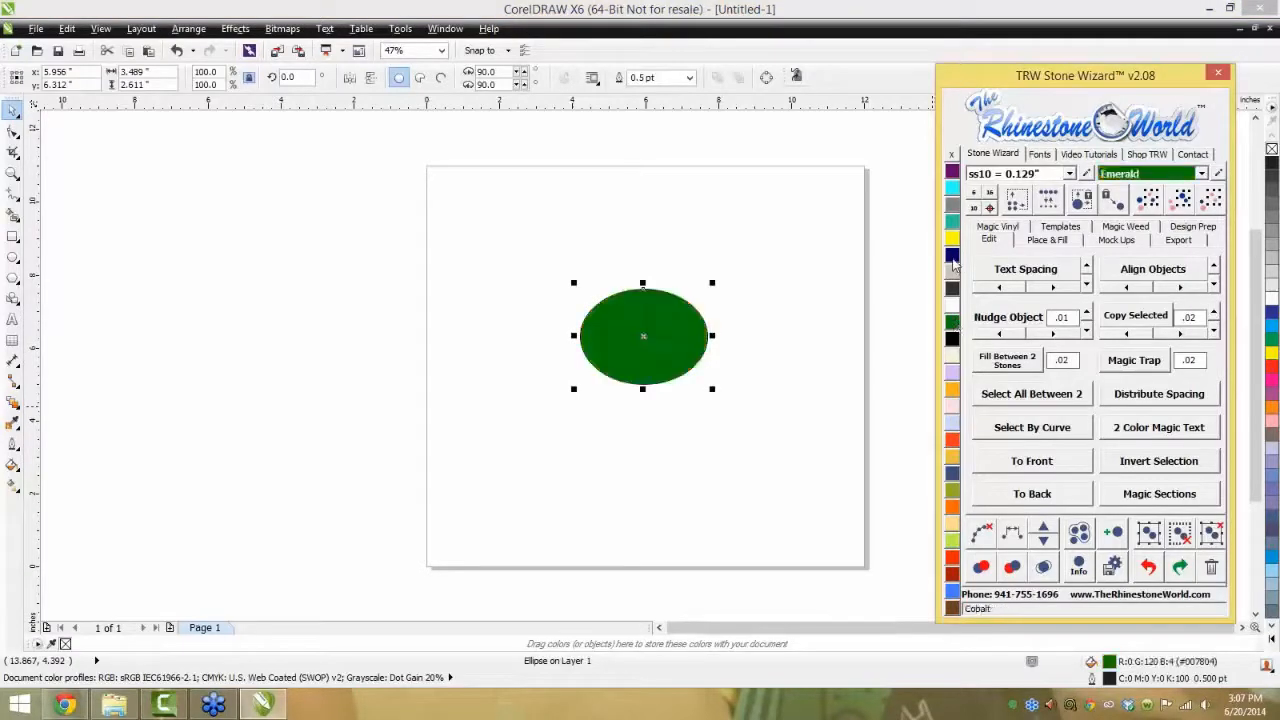
{"action": "left_click", "coordinate": [953, 256]}
{"action": "left_click", "coordinate": [953, 238]}
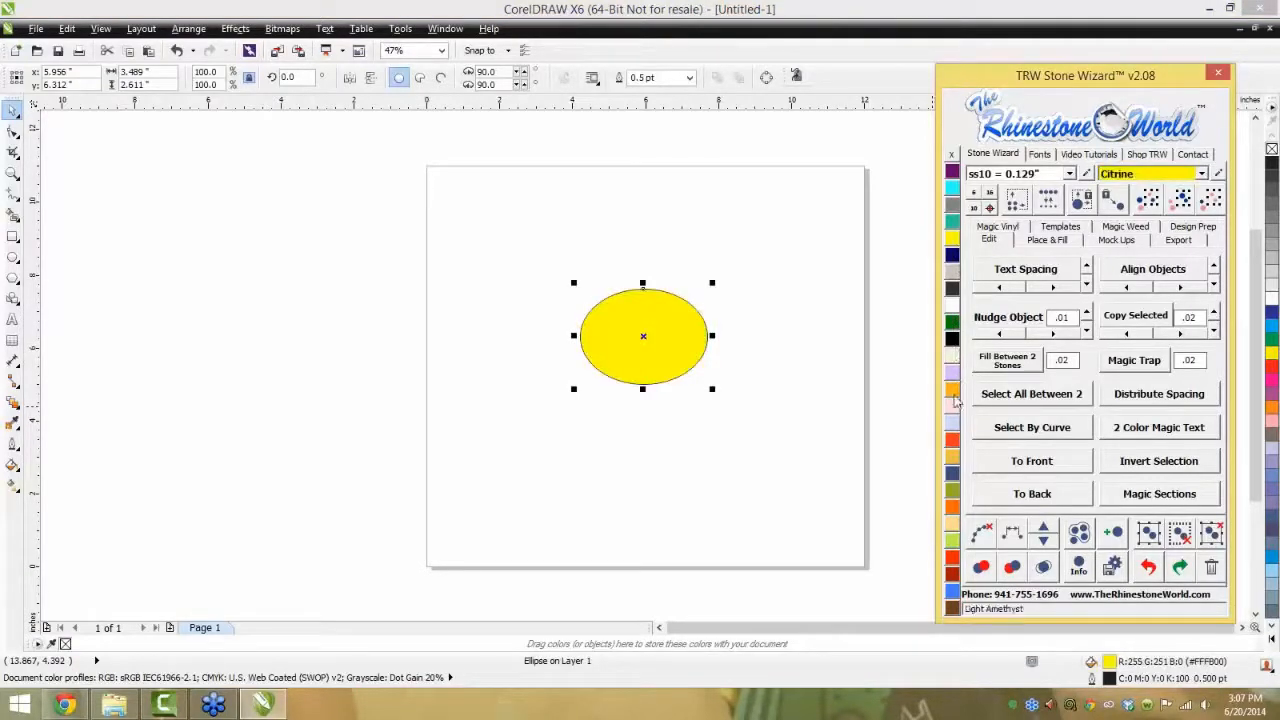
{"action": "left_click", "coordinate": [953, 404]}
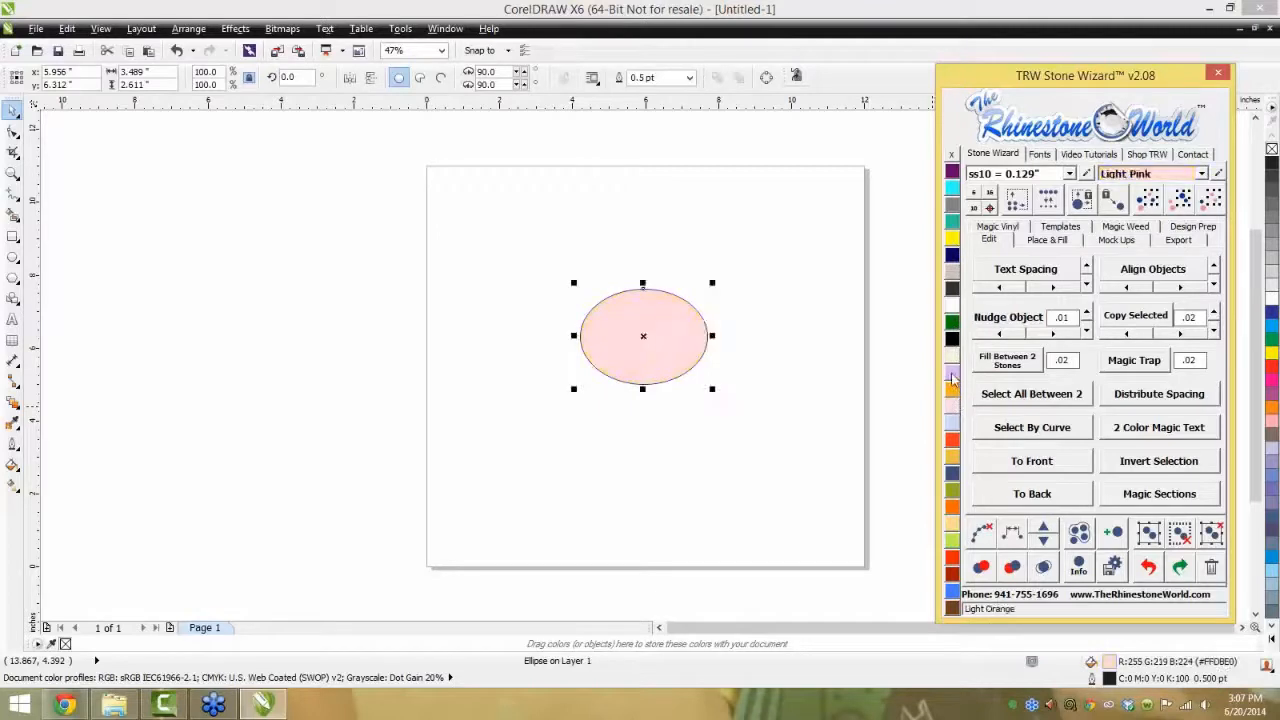
{"action": "left_click", "coordinate": [952, 376]}
{"action": "left_click", "coordinate": [953, 340]}
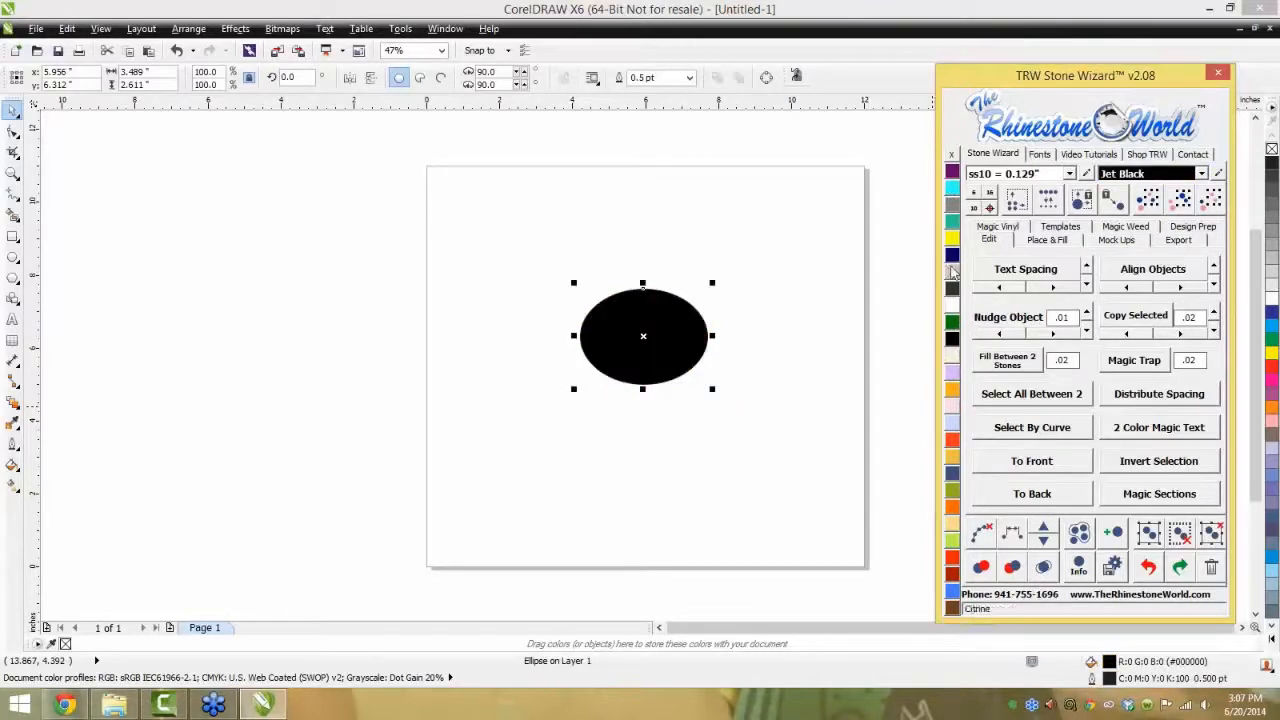
{"action": "left_click", "coordinate": [952, 308]}
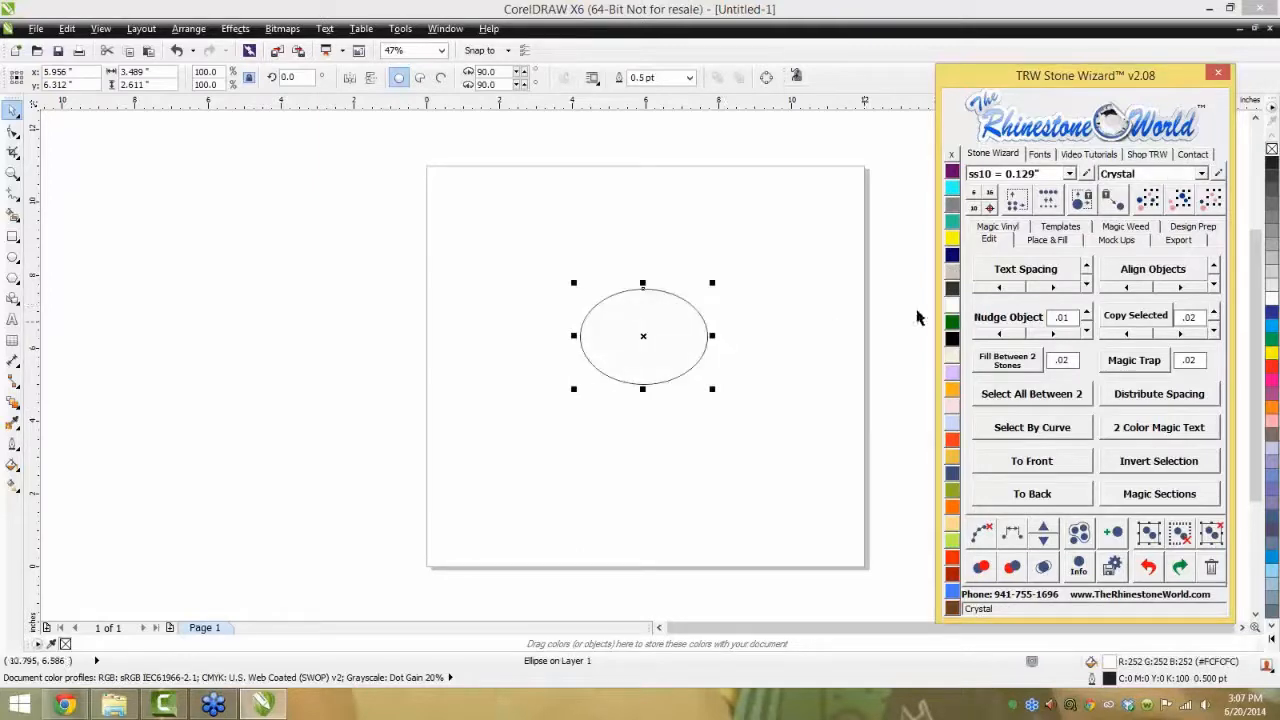
{"action": "left_click", "coordinate": [954, 284]}
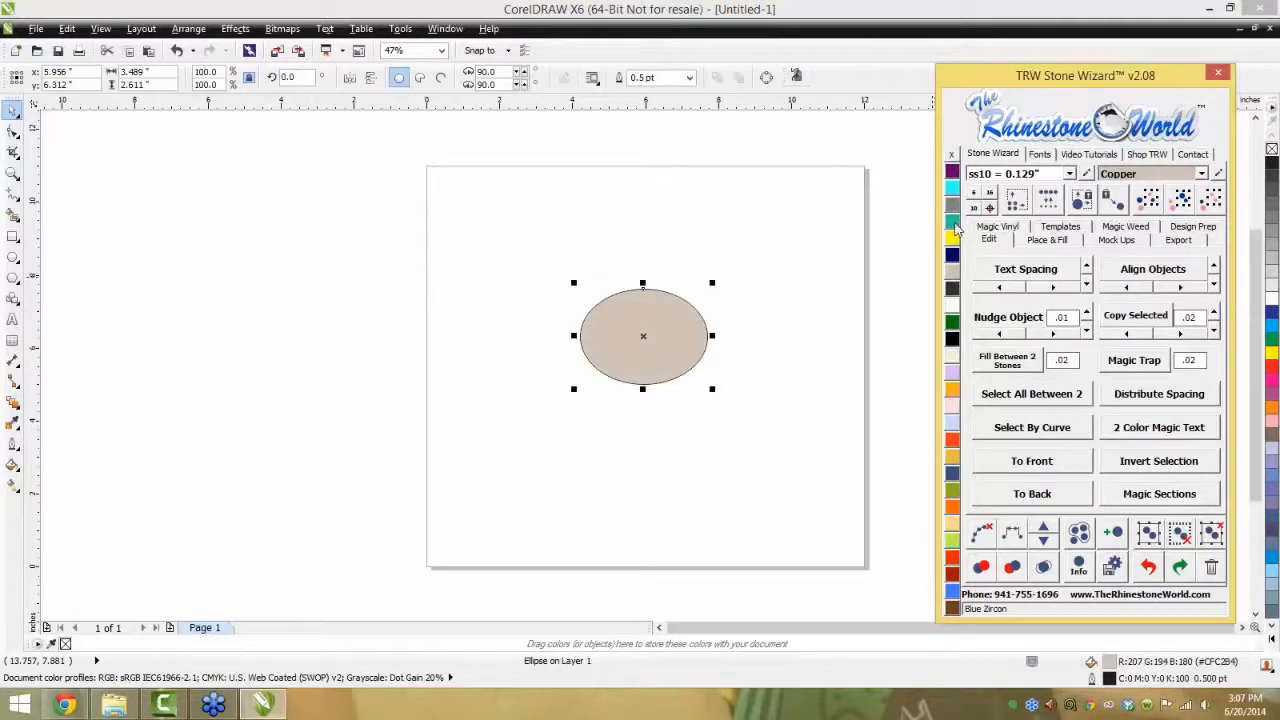
- Set the ellipse's outline to Blue Zircon and change it to Aquamarine
{"action": "right_click", "coordinate": [957, 224]}
{"action": "right_click", "coordinate": [953, 187]}
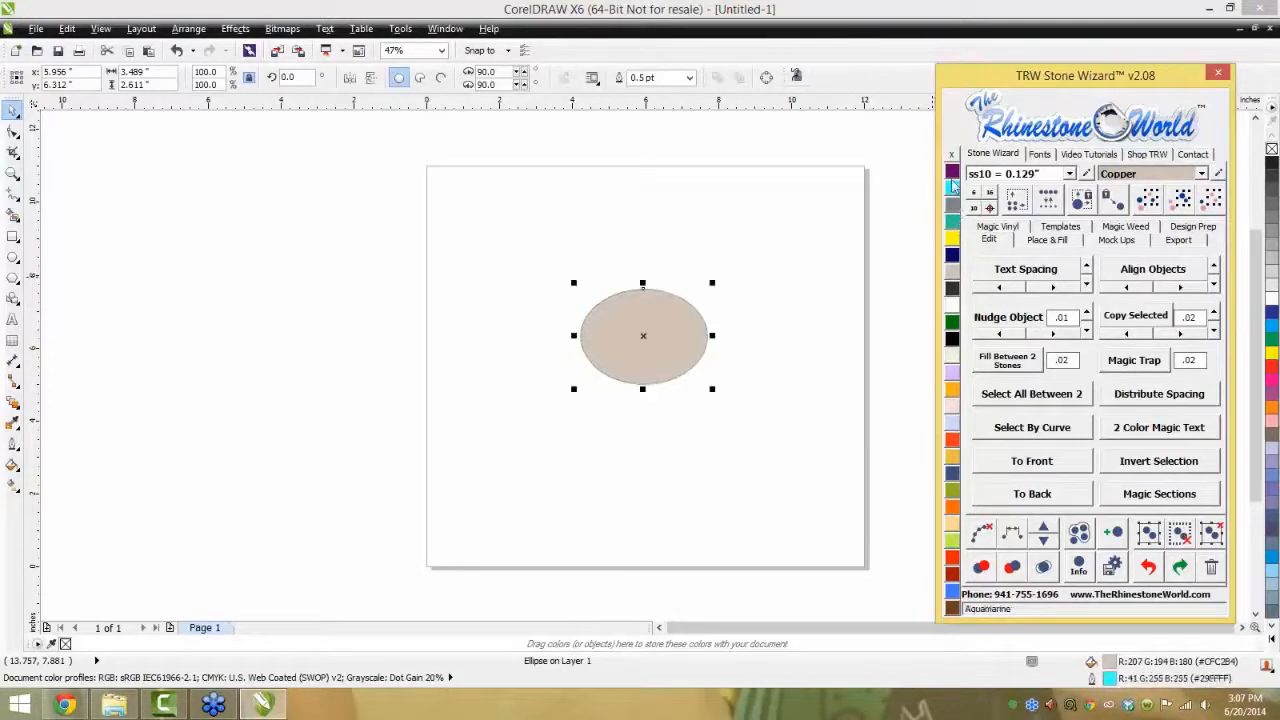
{"action": "left_click", "coordinate": [720, 266]}
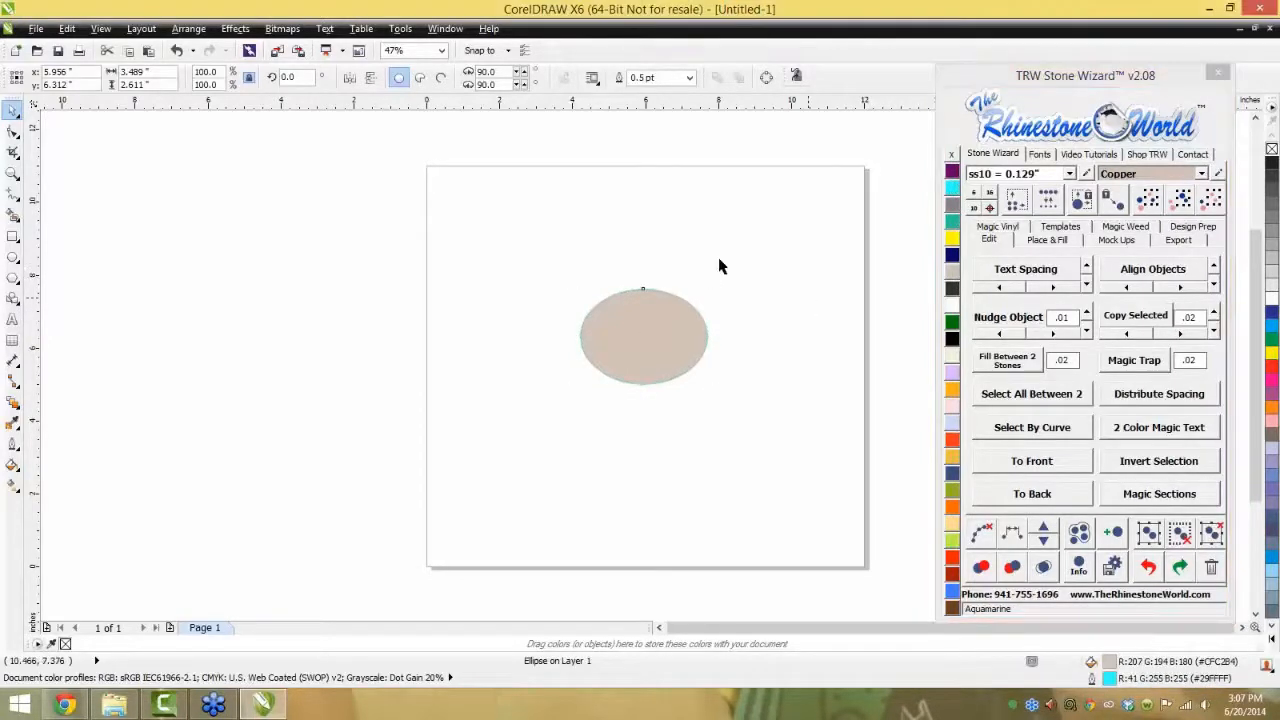
- Delete the ellipse from the page
{"action": "left_click", "coordinate": [694, 346]}
{"action": "key", "text": "Delete"}
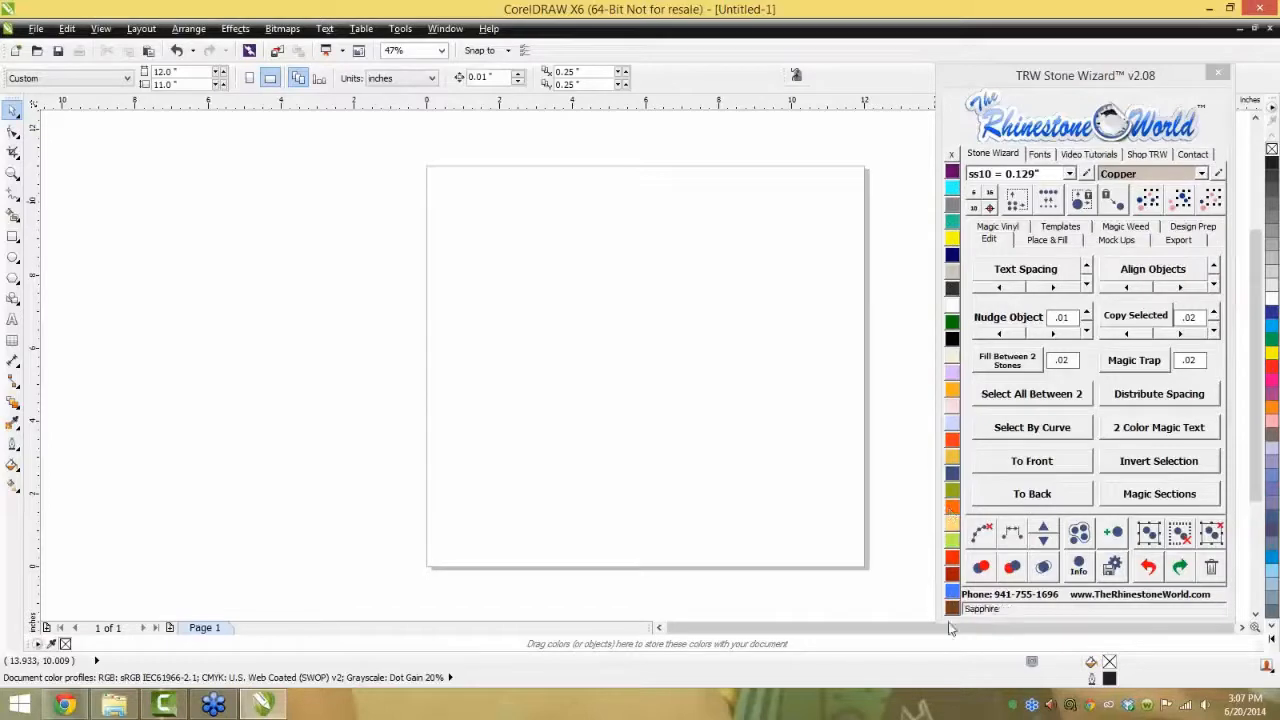
- Open the stone colours for editing and move TRW Pink from the end to the top of the colour list
{"action": "left_click", "coordinate": [1201, 174]}
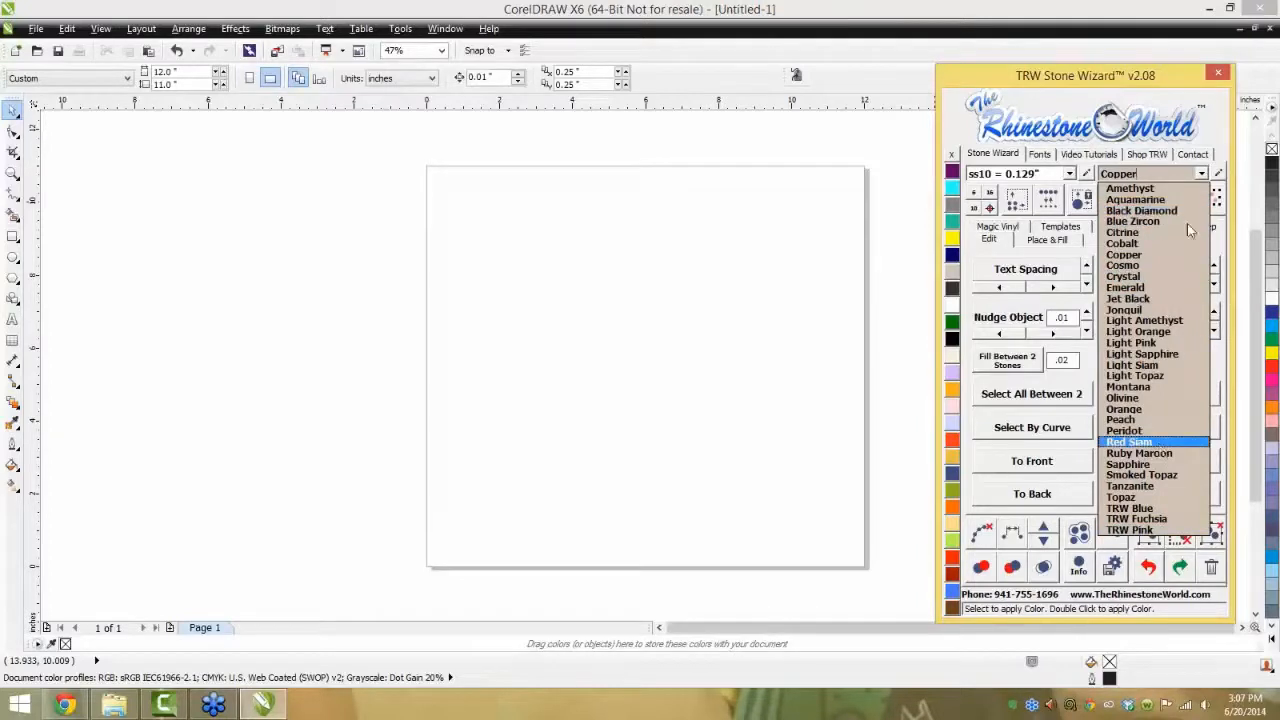
{"action": "left_click", "coordinate": [1220, 176]}
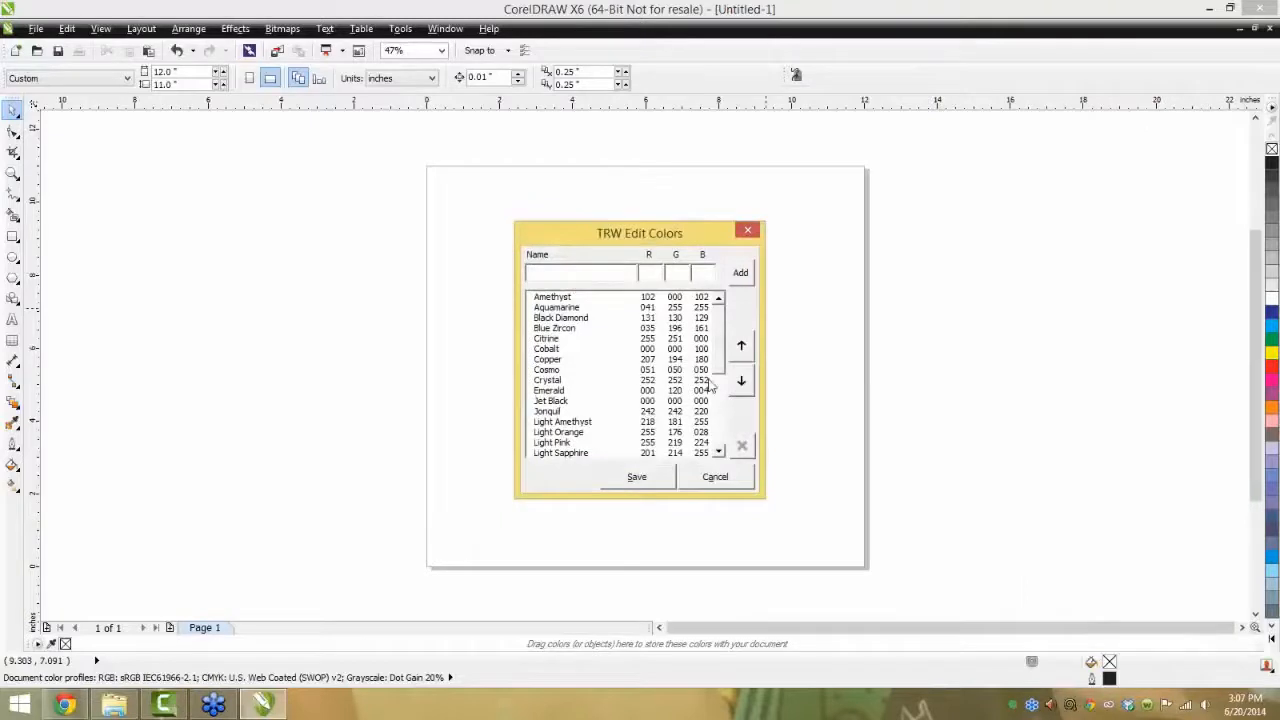
{"action": "scroll", "coordinate": [720, 385], "scroll_direction": "down", "scroll_amount": 5}
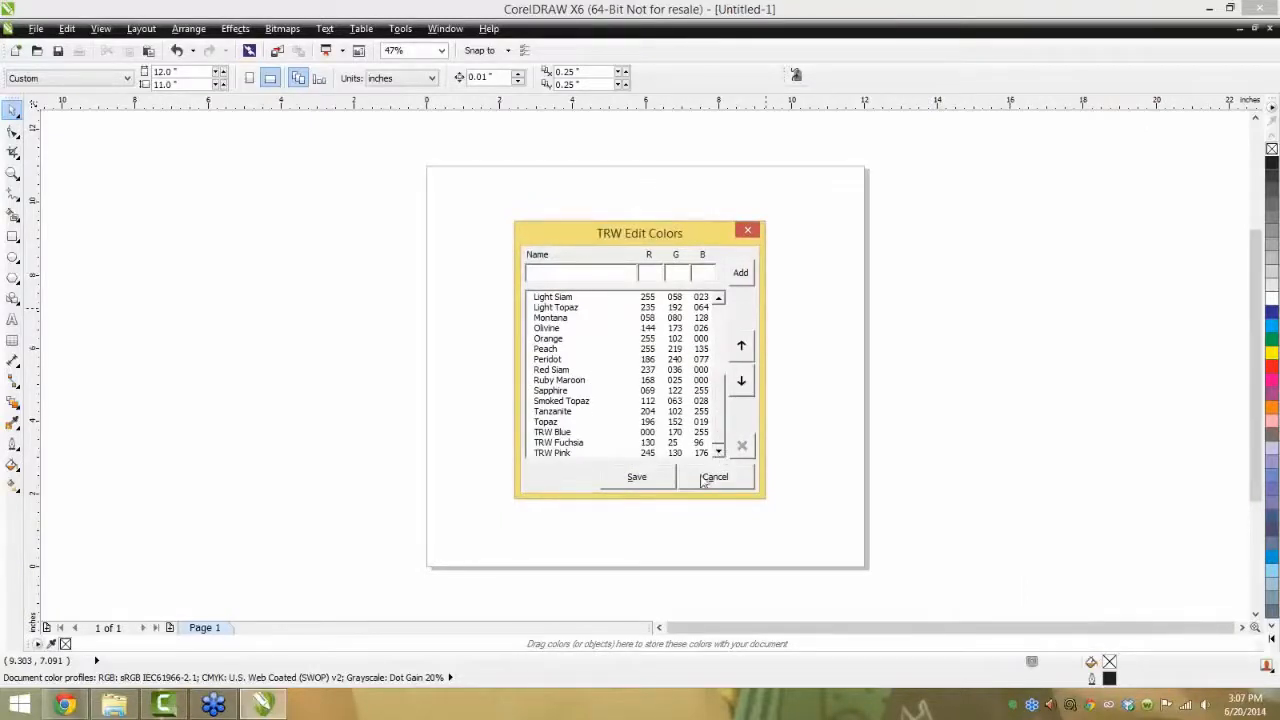
{"action": "left_click", "coordinate": [564, 455]}
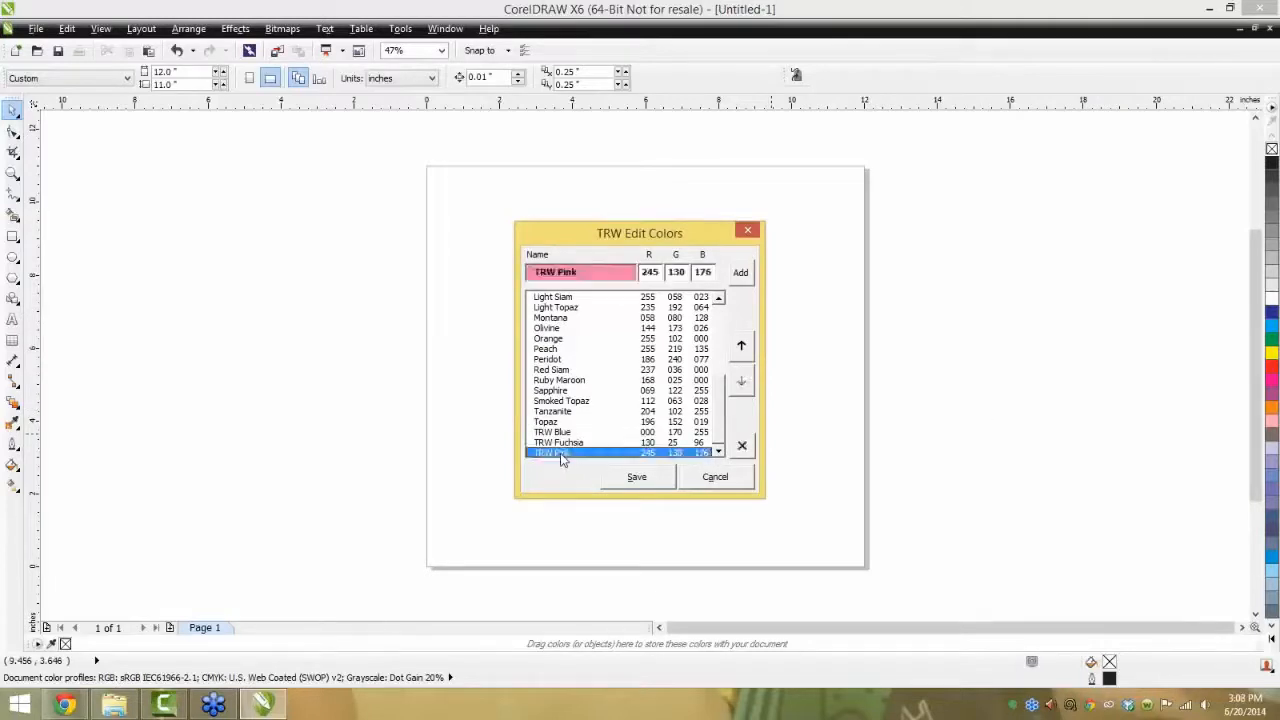
{"action": "left_click", "coordinate": [741, 347]}
{"action": "left_click", "coordinate": [741, 347]}
{"action": "left_click", "coordinate": [741, 347]}
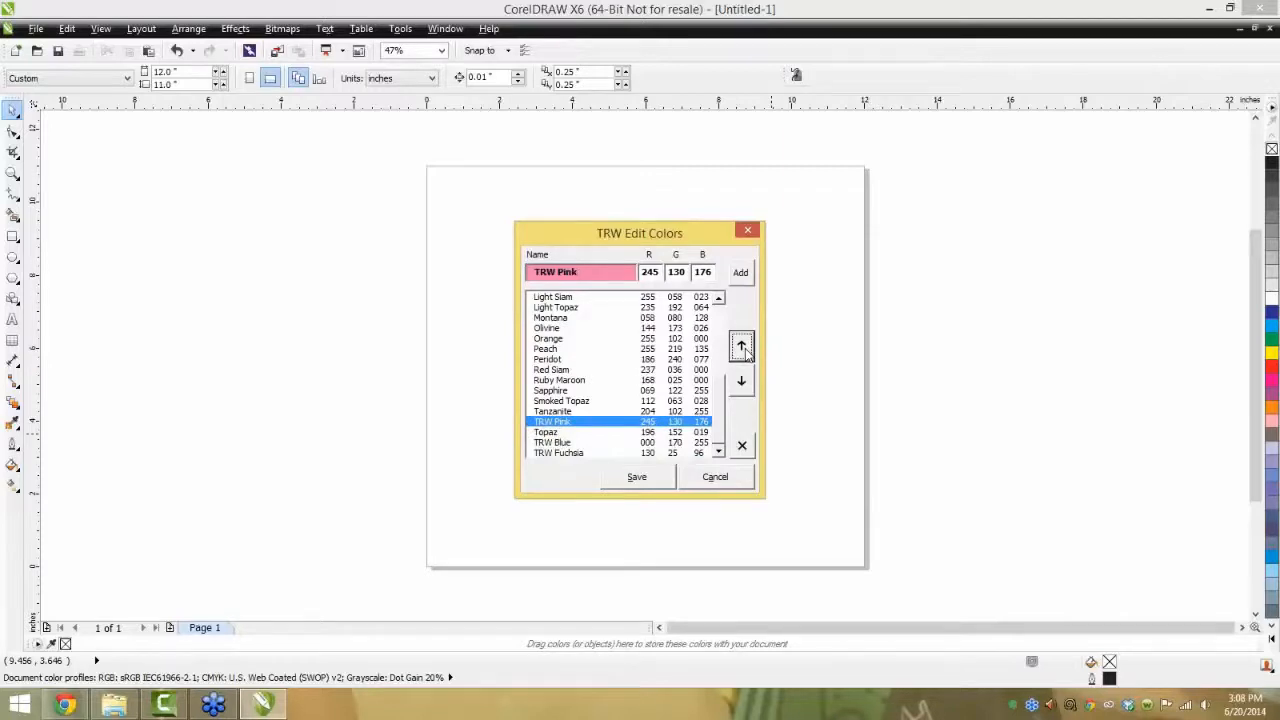
{"action": "left_click", "coordinate": [741, 347]}
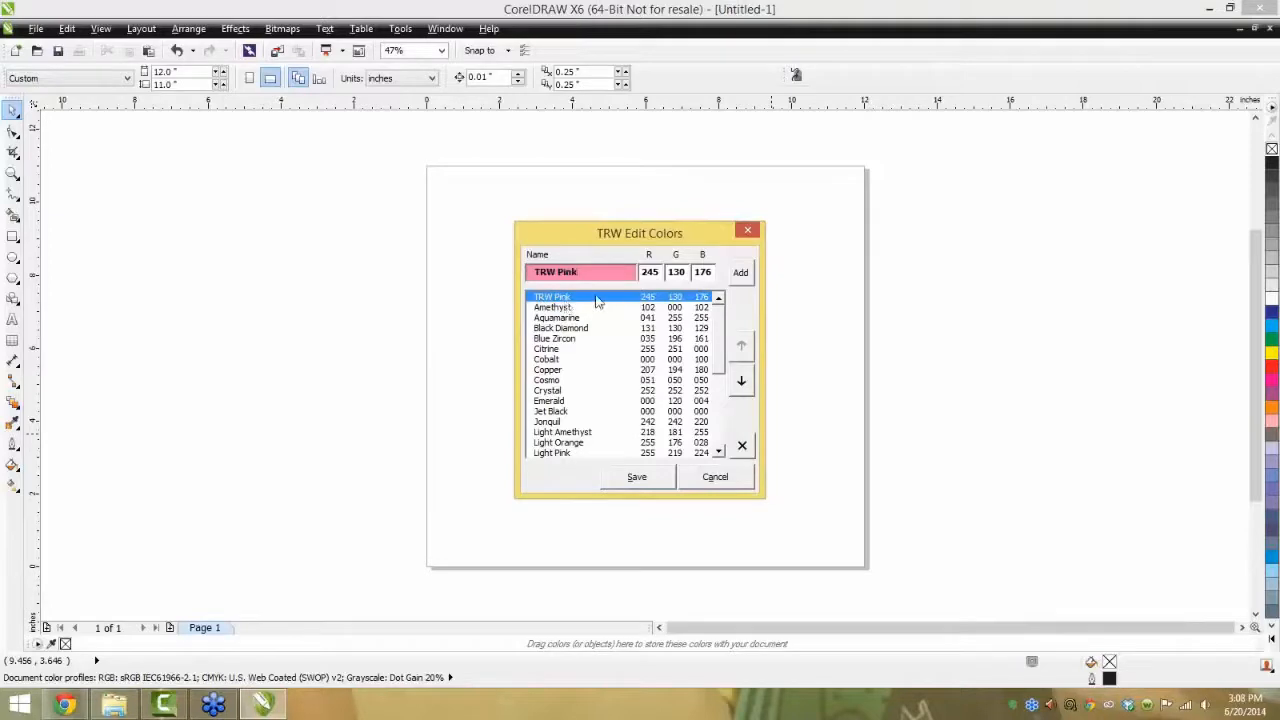
- Move TRW Pink down two places, below Aquamarine, save the colour order and place the Stone Wizard beside the page
{"action": "left_click", "coordinate": [742, 381]}
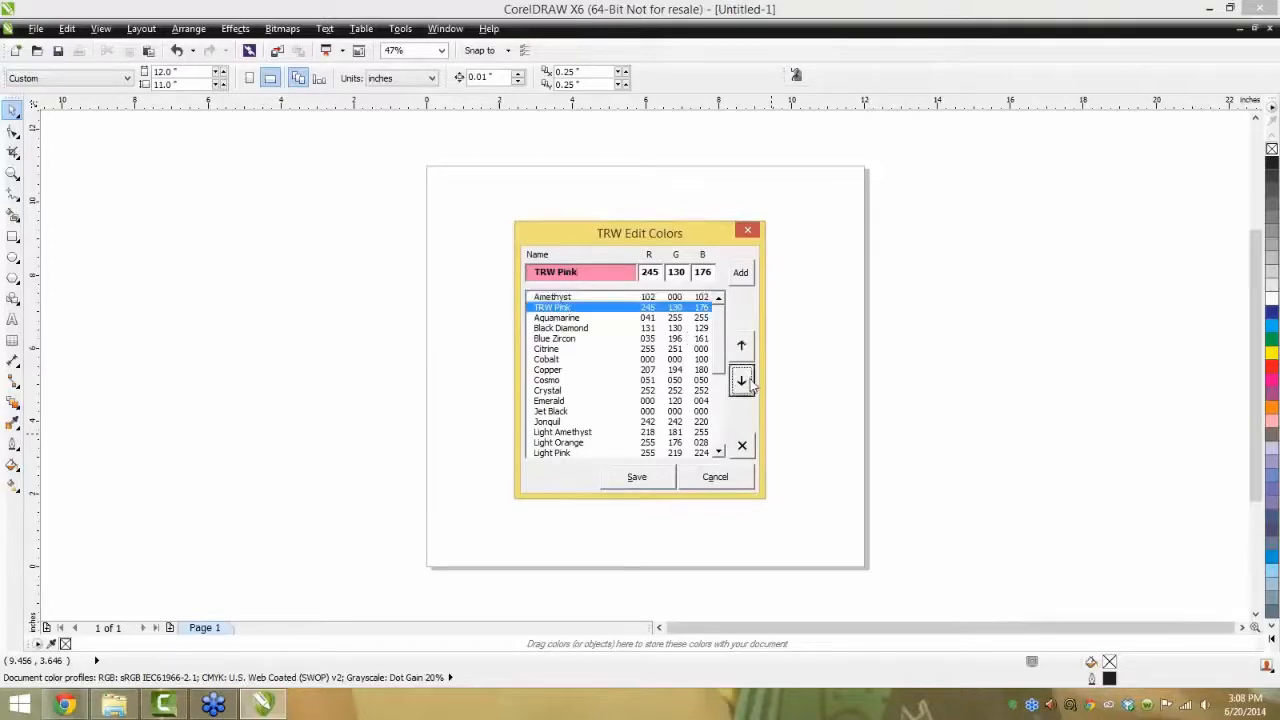
{"action": "left_click", "coordinate": [745, 385]}
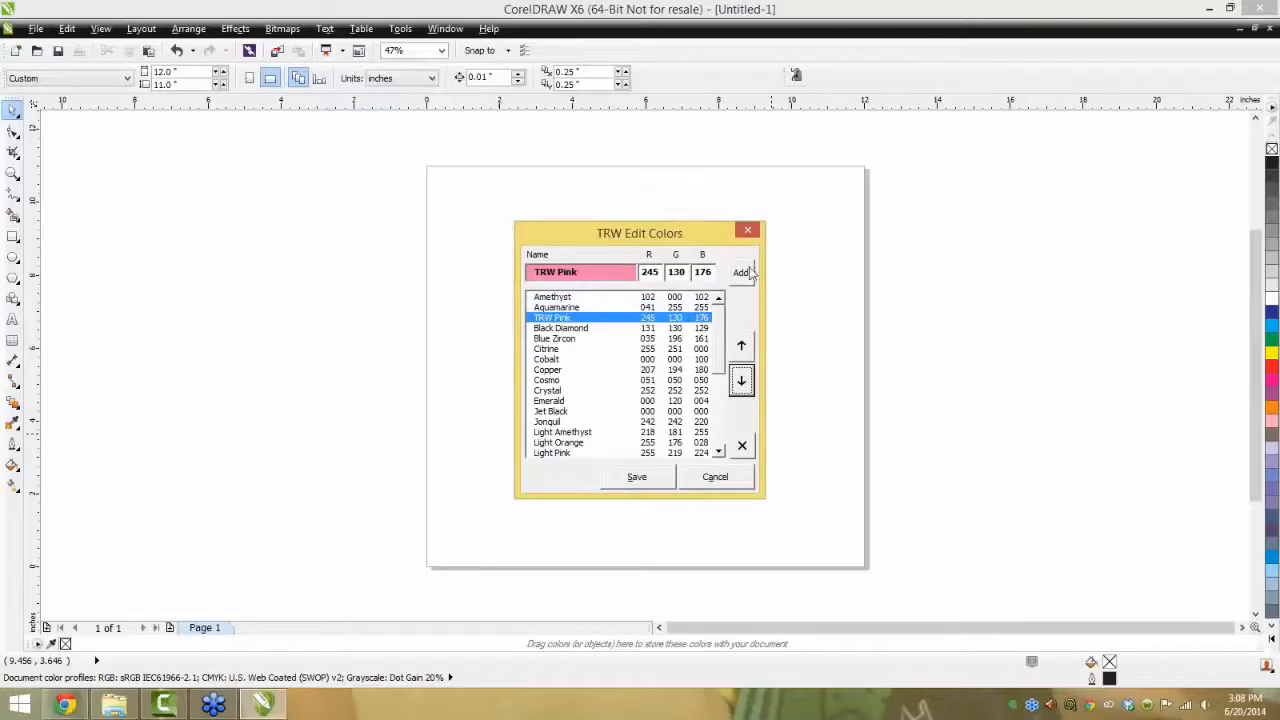
{"action": "left_click", "coordinate": [659, 480]}
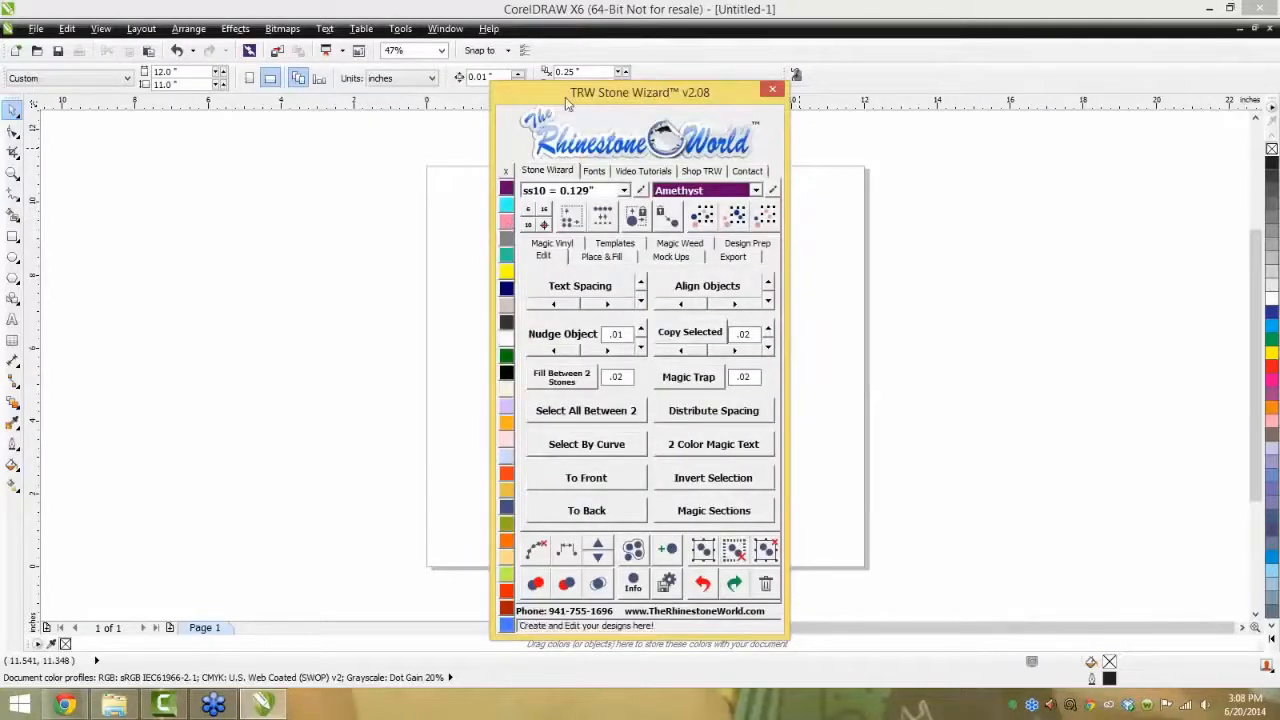
{"action": "left_click_drag", "start_coordinate": [616, 92], "coordinate": [1054, 77]}
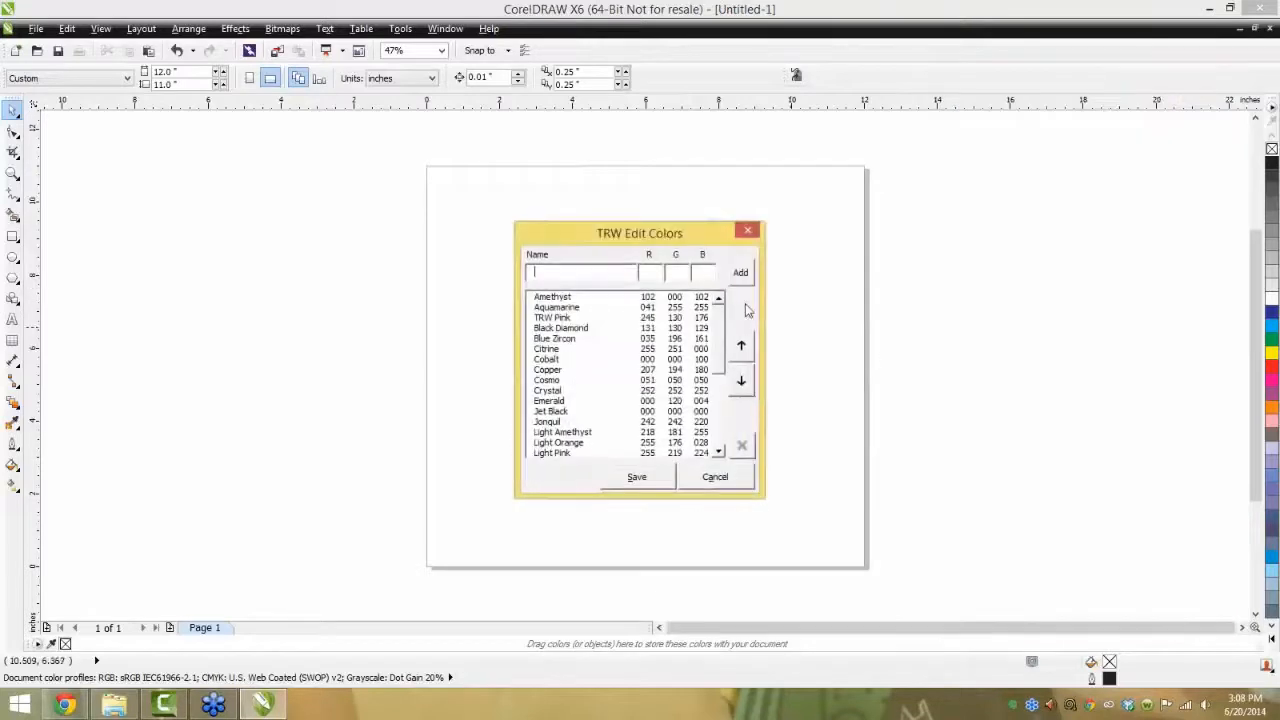
- Add a stone colour named Hot Pink with RGB values 245, 1, 176, using TRW Pink as the starting point
{"action": "left_click", "coordinate": [569, 318]}
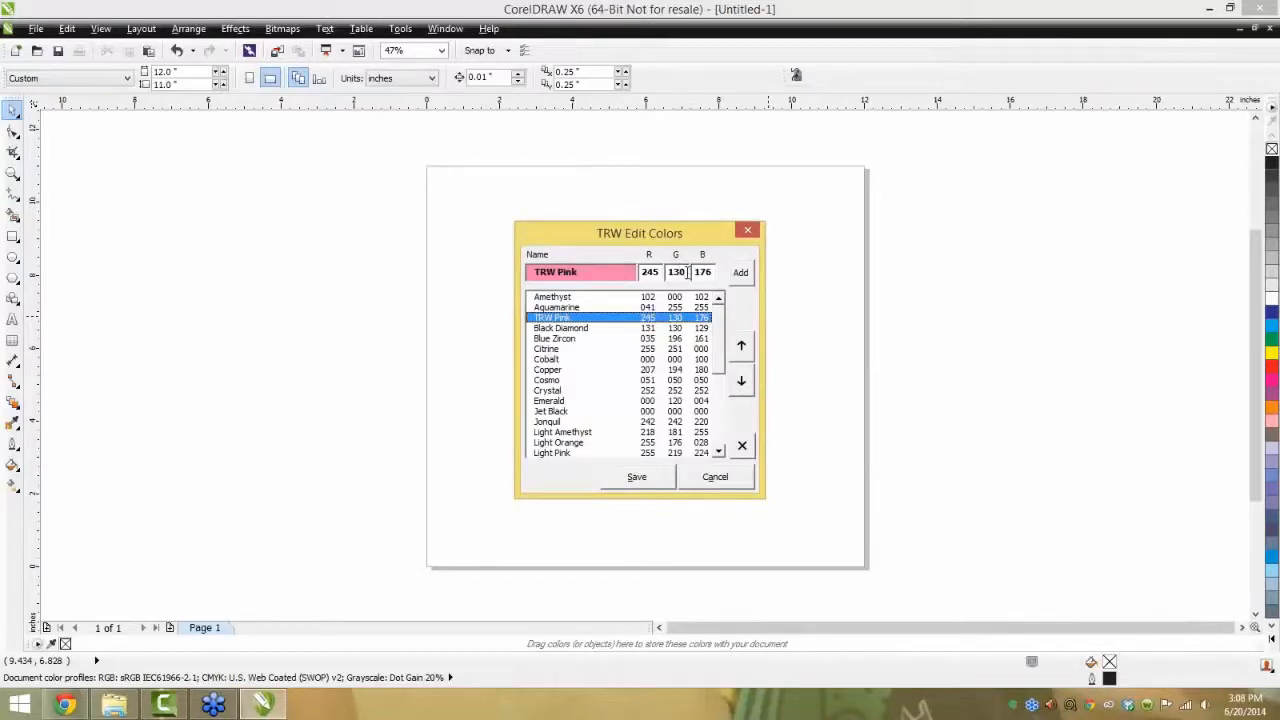
{"action": "left_click_drag", "start_coordinate": [687, 272], "coordinate": [661, 276]}
{"action": "type", "text": "150"}
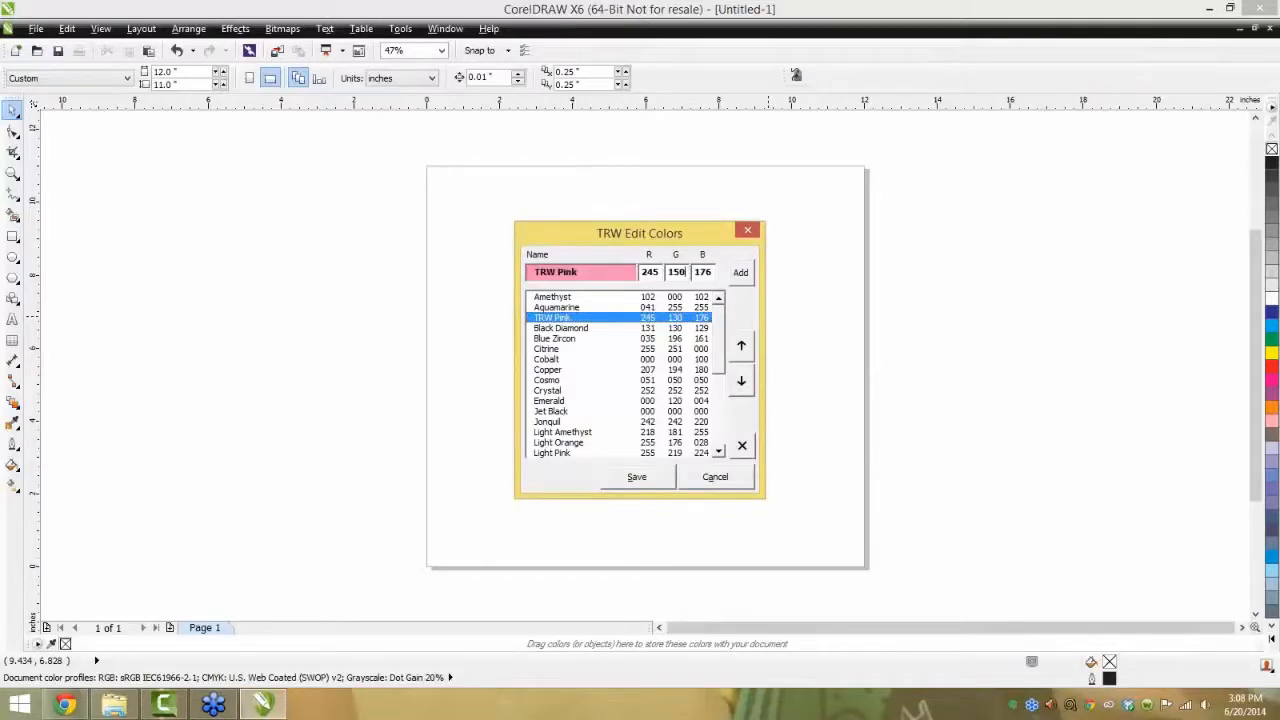
{"action": "key", "text": "BackSpace"}
{"action": "key", "text": "BackSpace"}
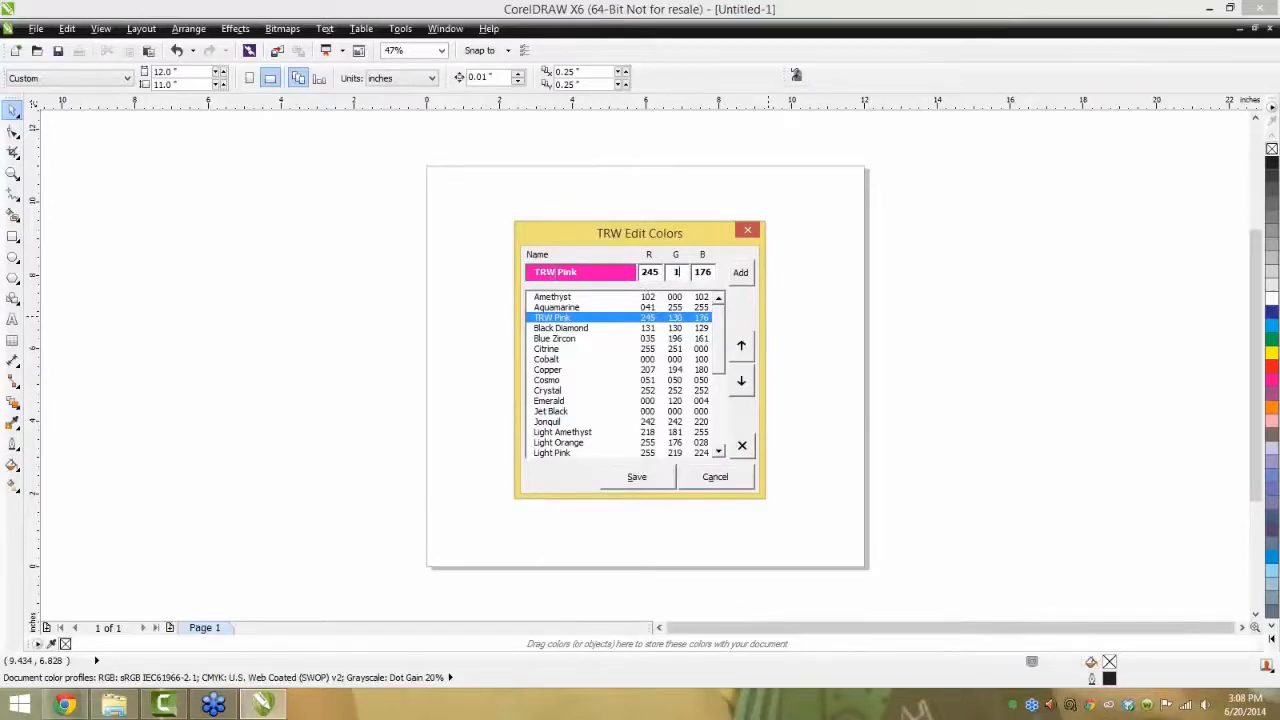
{"action": "left_click_drag", "start_coordinate": [555, 272], "coordinate": [526, 271]}
{"action": "type", "text": "Hot"}
{"action": "left_click", "coordinate": [740, 273]}
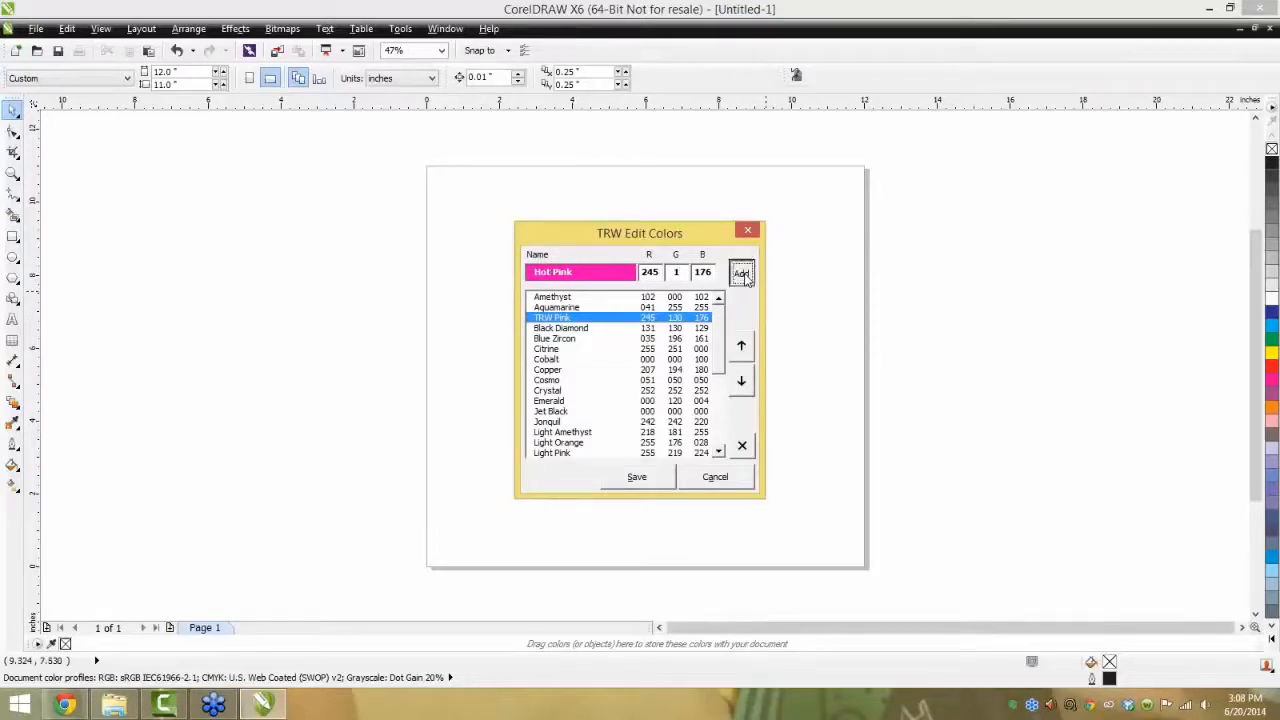
- Move Hot Pink to the top of the stone colour list, save it and review the updated colour choices
{"action": "left_click", "coordinate": [741, 346]}
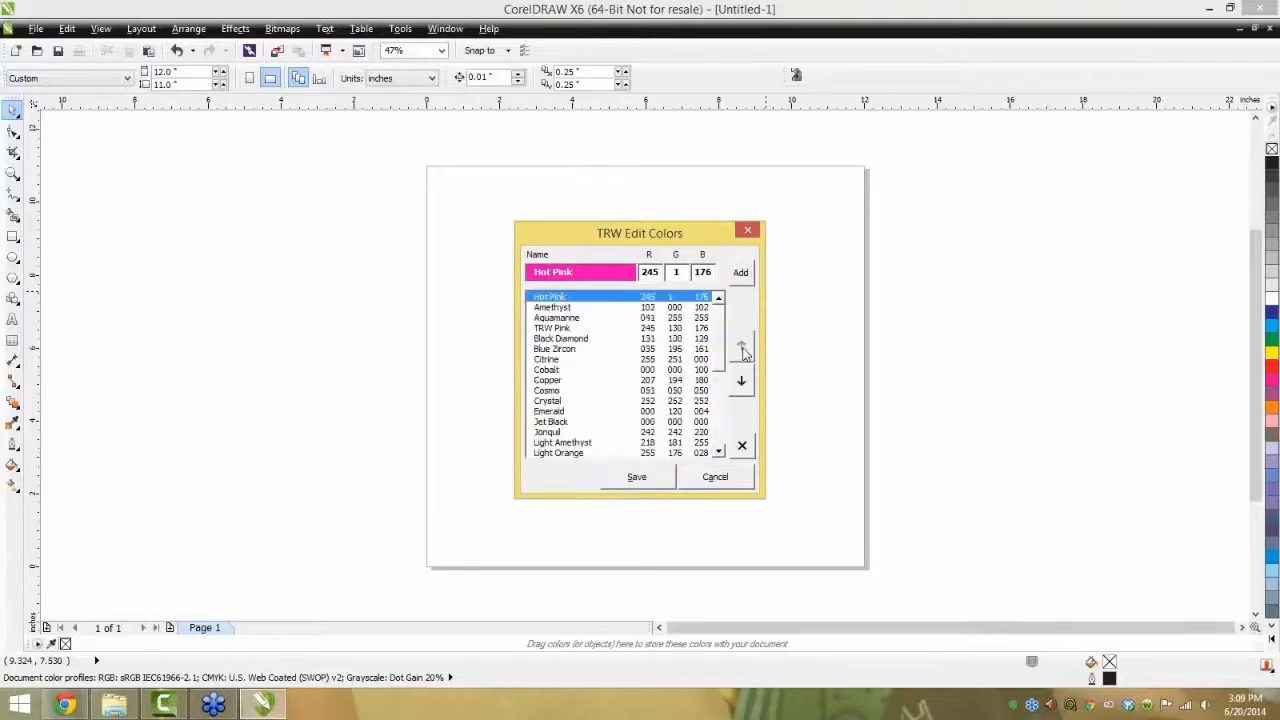
{"action": "left_click", "coordinate": [636, 478]}
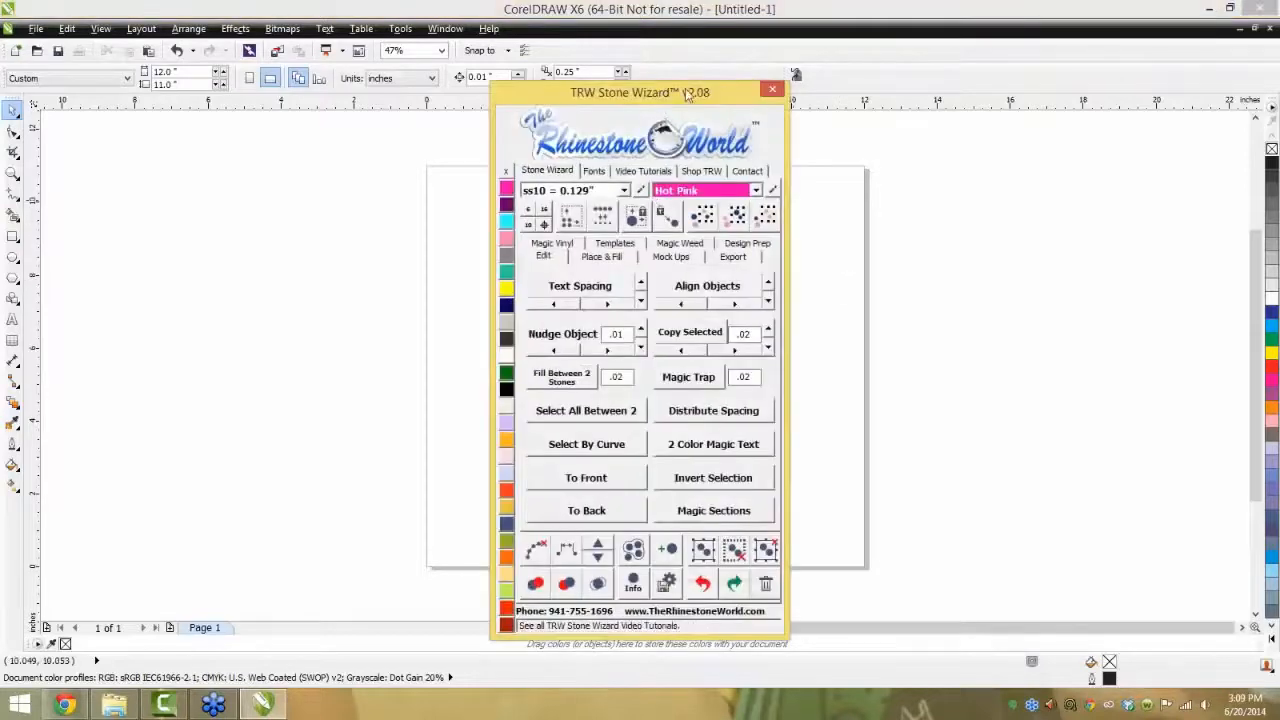
{"action": "left_click_drag", "start_coordinate": [767, 38], "coordinate": [1111, 82]}
{"action": "left_click", "coordinate": [1158, 187]}
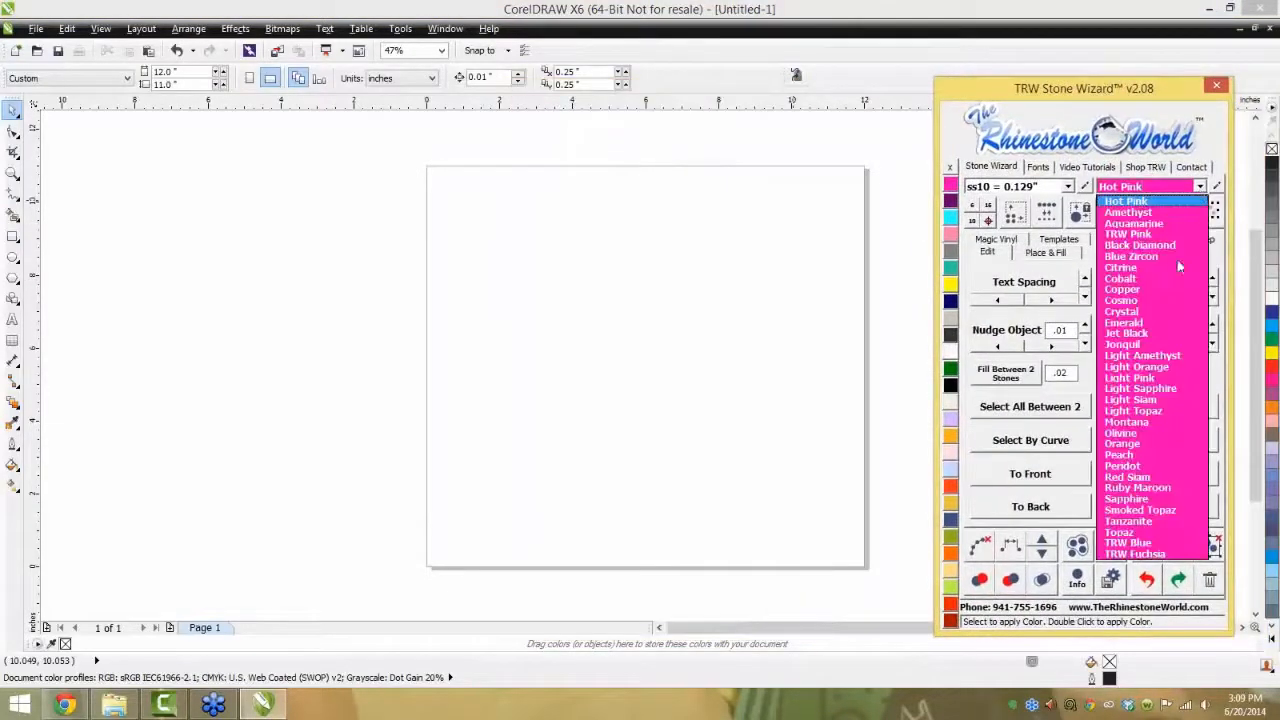
{"action": "left_click", "coordinate": [925, 200]}
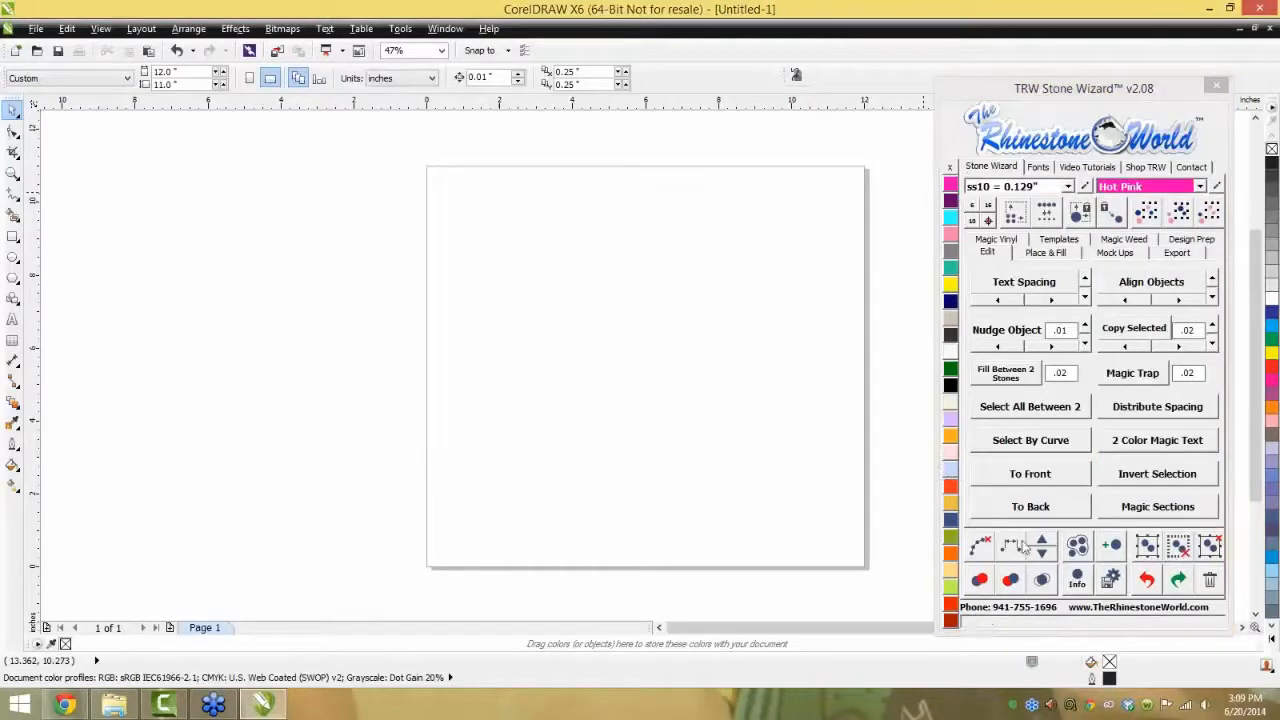
{"action": "left_click_drag", "start_coordinate": [998, 92], "coordinate": [996, 65]}
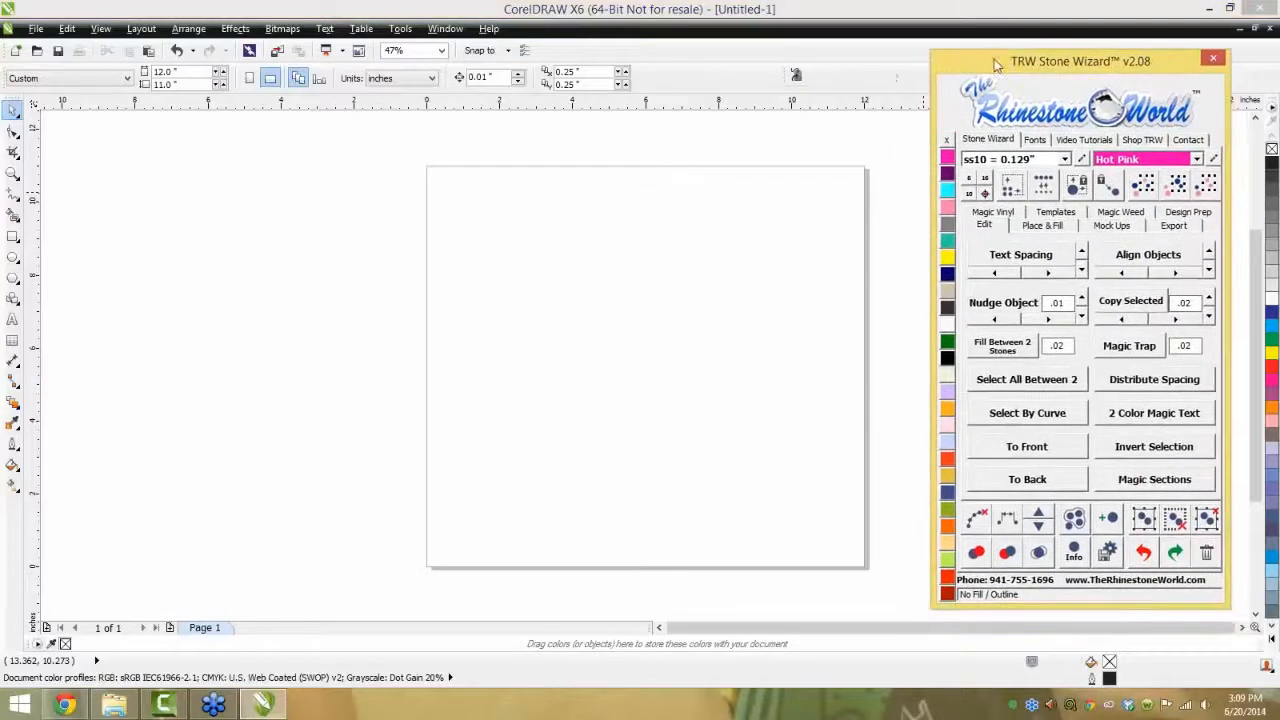
- Set the ss10 stone's fixed size to 0.131, update its entry and check it among the available stone sizes
{"action": "left_click", "coordinate": [1065, 162]}
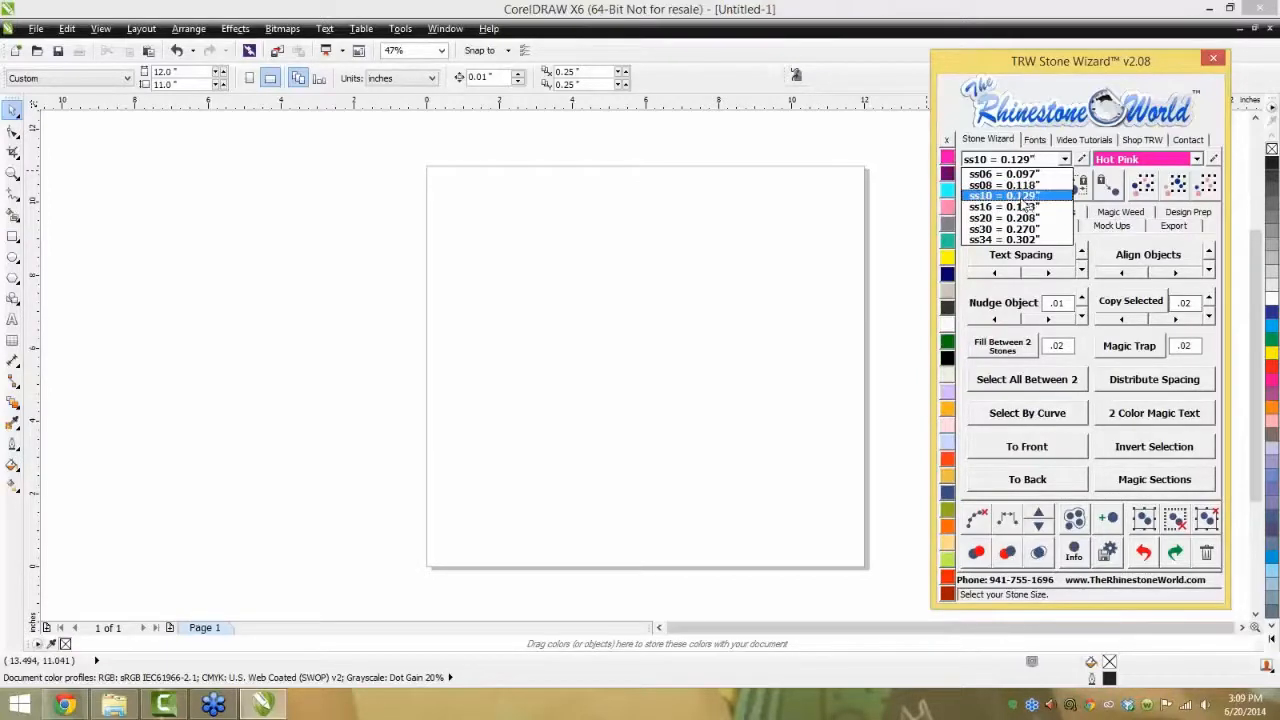
{"action": "left_click", "coordinate": [1083, 160]}
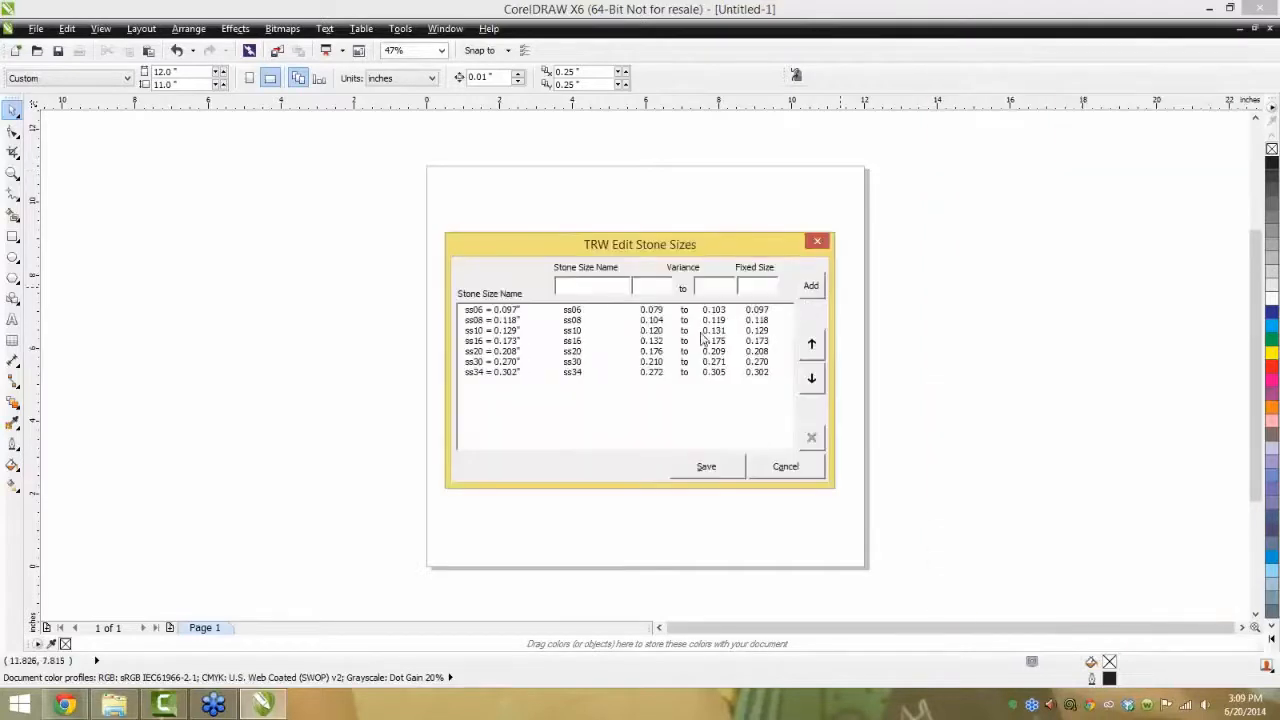
{"action": "left_click", "coordinate": [519, 332]}
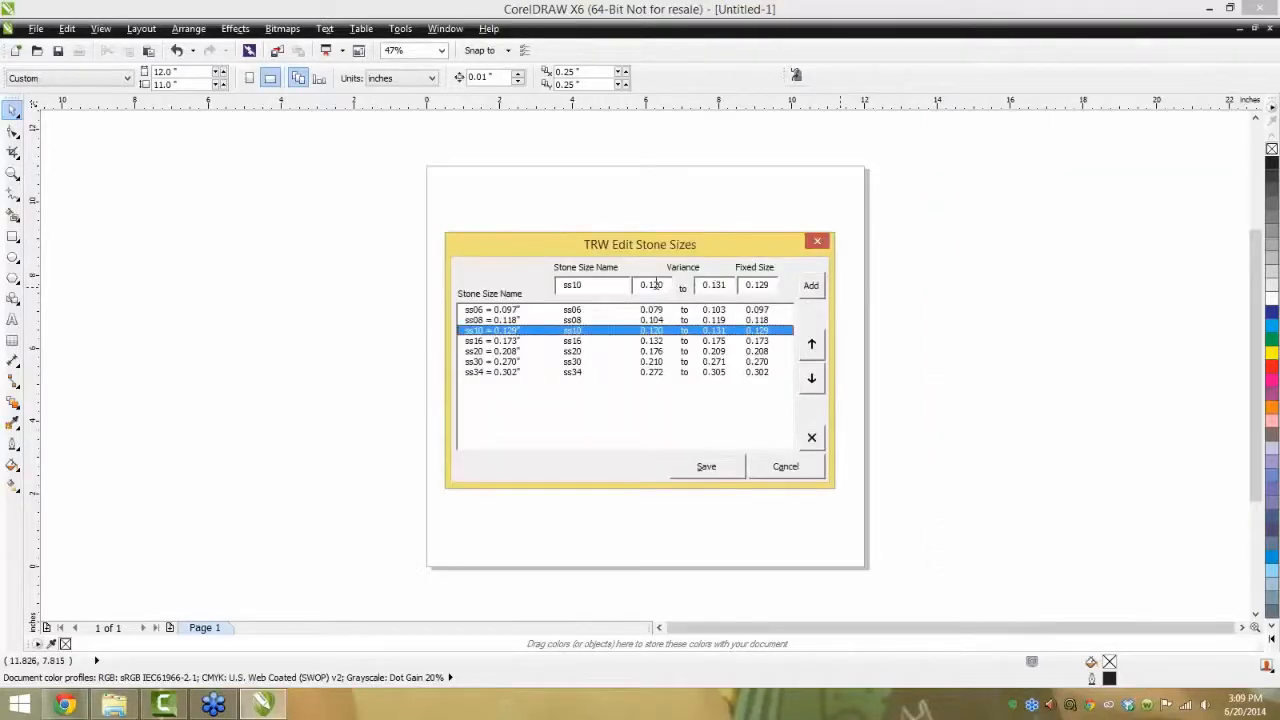
{"action": "left_click_drag", "start_coordinate": [758, 285], "coordinate": [772, 285]}
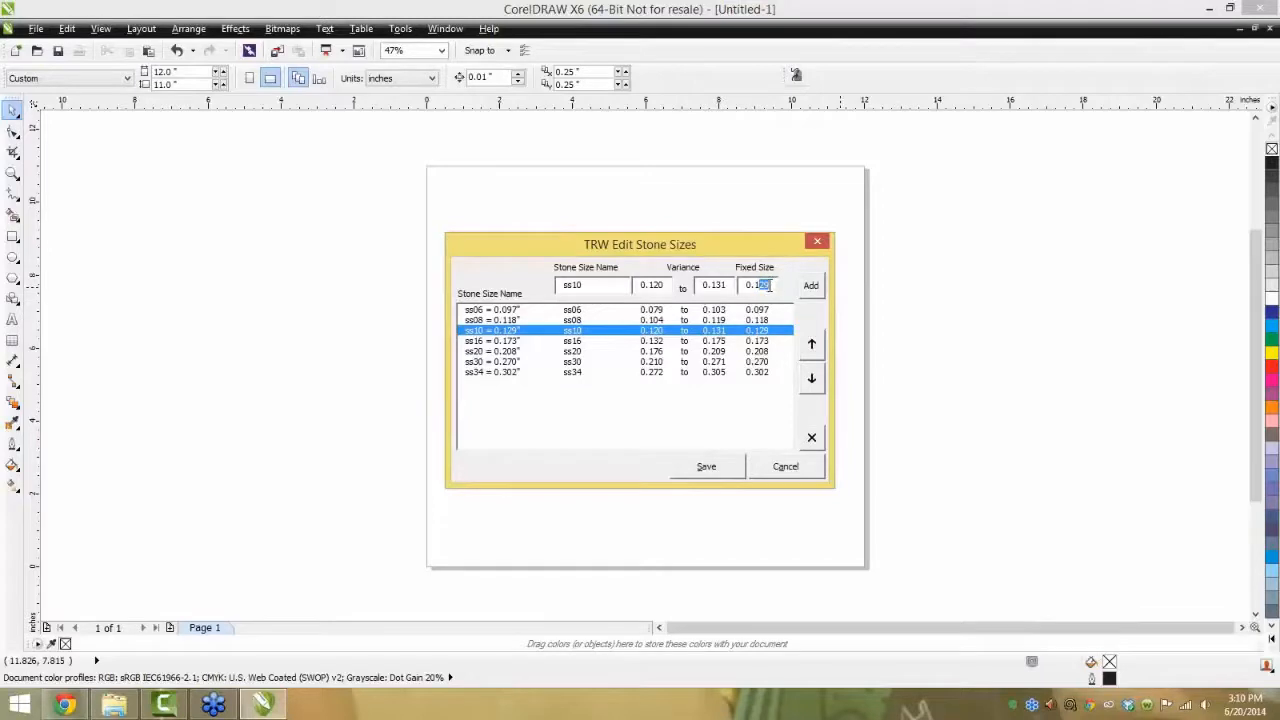
{"action": "type", "text": "31"}
{"action": "left_click", "coordinate": [811, 290]}
{"action": "left_click", "coordinate": [817, 242]}
{"action": "left_click_drag", "start_coordinate": [749, 97], "coordinate": [1167, 77]}
{"action": "left_click", "coordinate": [1035, 168]}
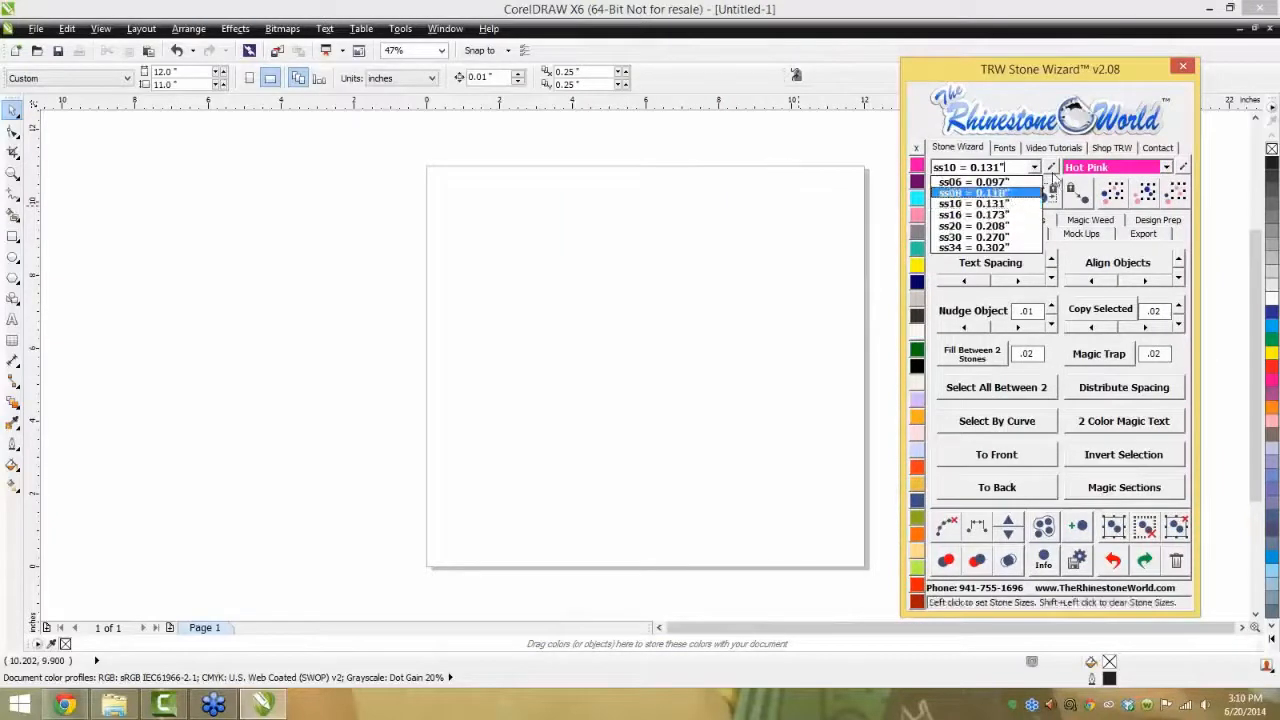
- Set the ss10 stone's fixed size to 0.129, save the stone sizes and place the Stone Wizard beside the page
{"action": "left_click", "coordinate": [1056, 169]}
{"action": "left_click", "coordinate": [558, 331]}
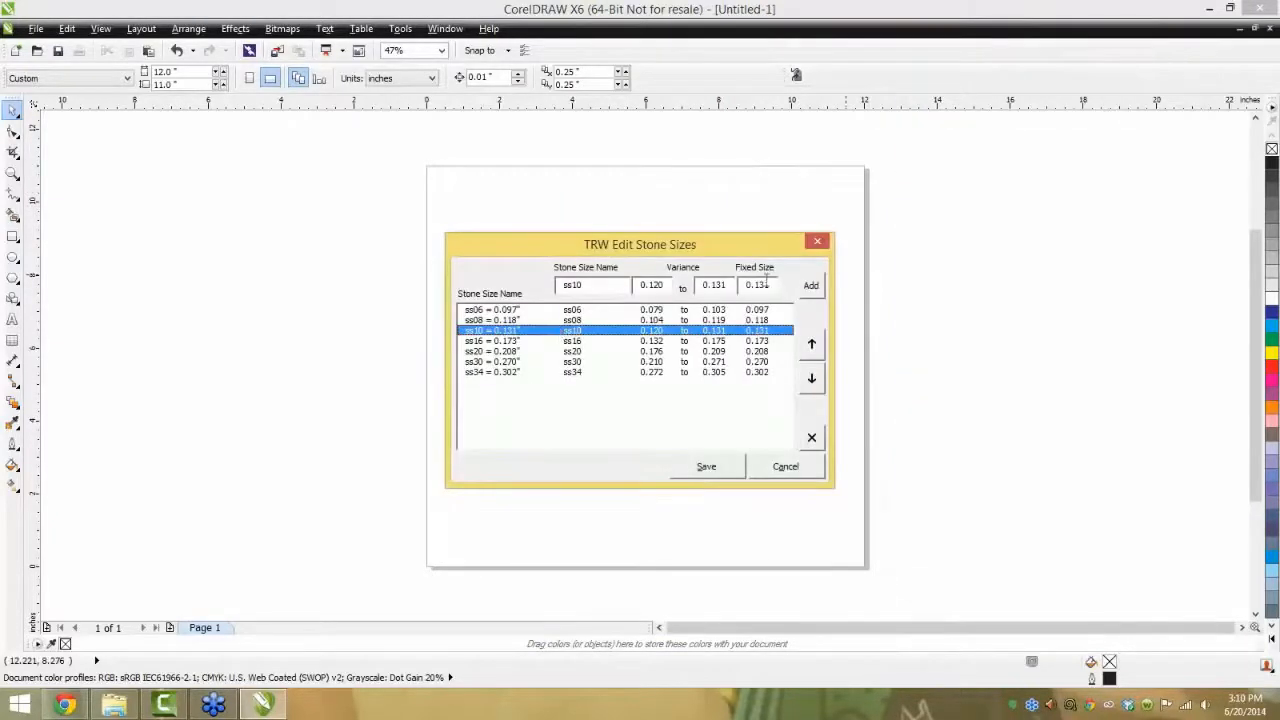
{"action": "left_click_drag", "start_coordinate": [760, 285], "coordinate": [772, 282]}
{"action": "type", "text": "1"}
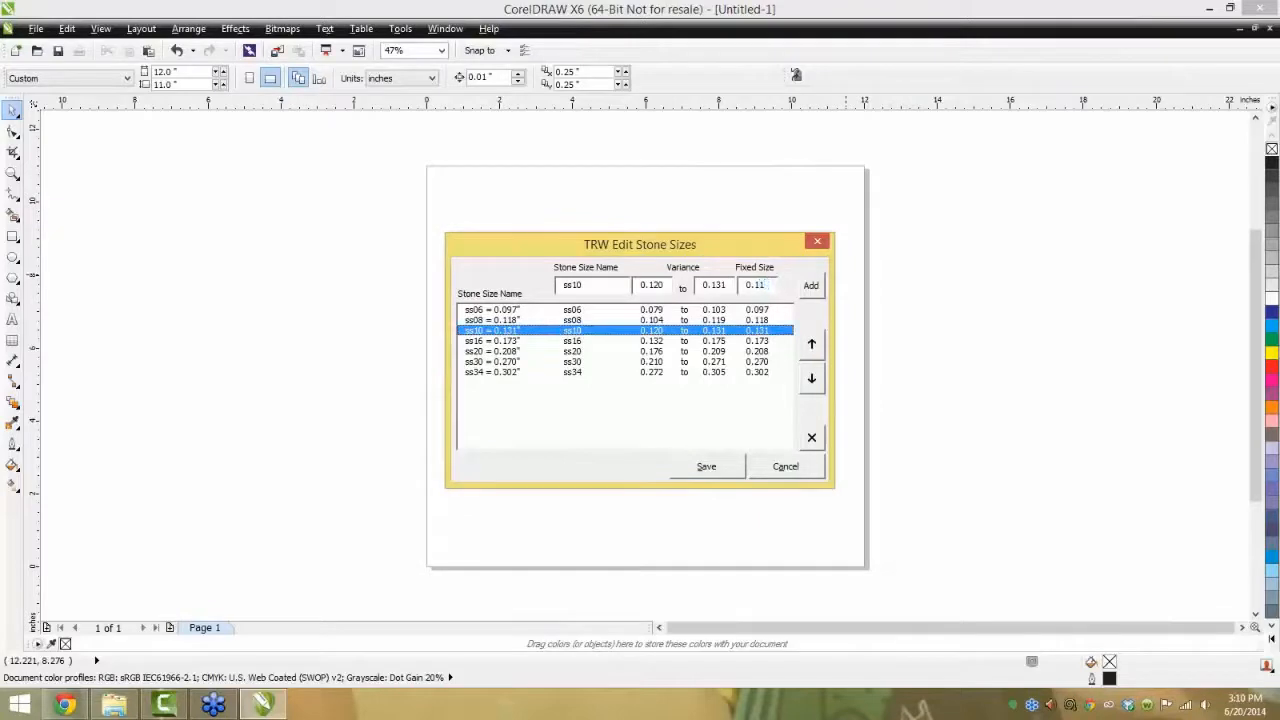
{"action": "key", "text": "BackSpace"}
{"action": "type", "text": "29"}
{"action": "left_click", "coordinate": [810, 286]}
{"action": "left_click", "coordinate": [726, 476]}
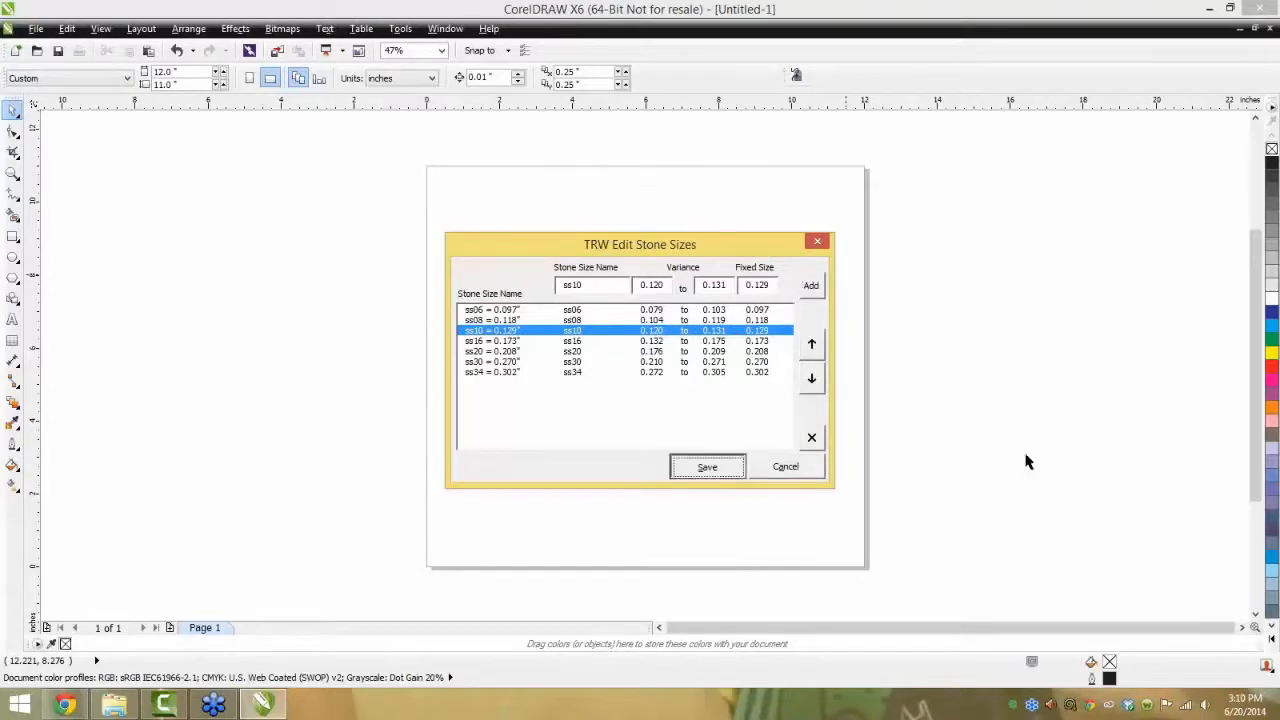
{"action": "left_click_drag", "start_coordinate": [710, 92], "coordinate": [1148, 74]}
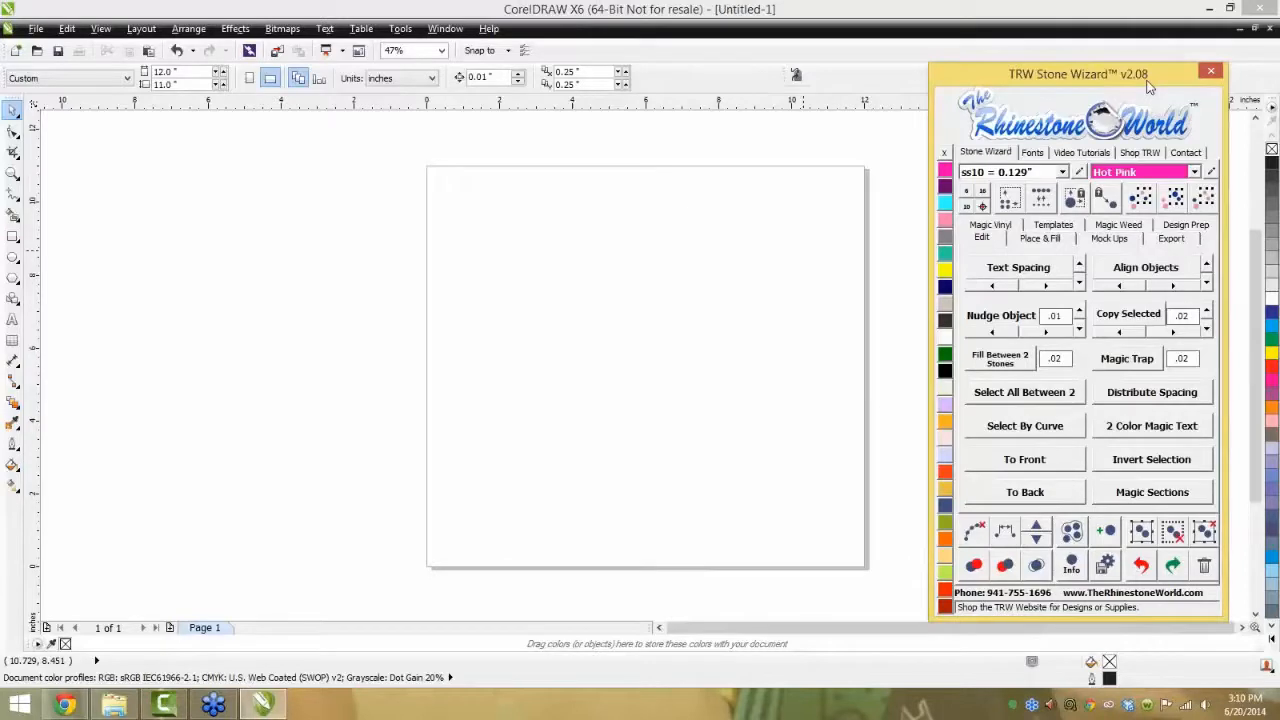
- Bring Magic Weed Font.cdr into the drawing and ungroup its whole alphabet into individual stones
{"action": "left_click", "coordinate": [886, 252]}
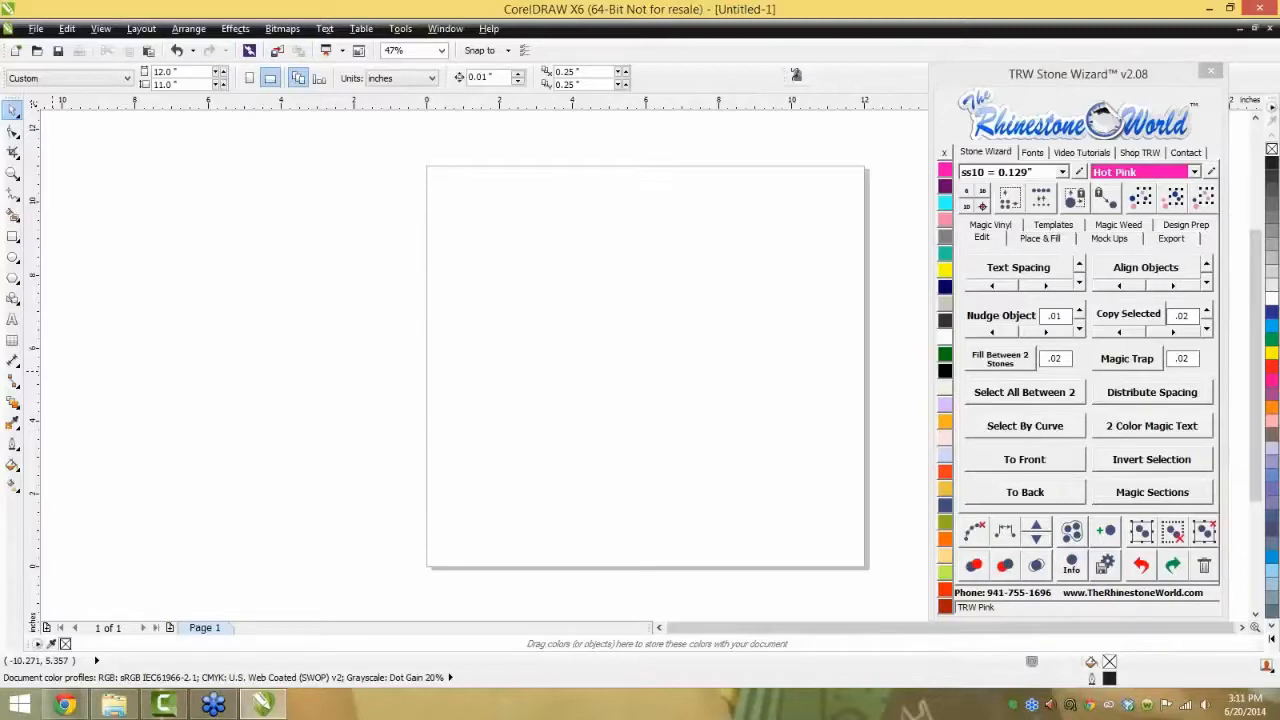
{"action": "left_click_drag", "start_coordinate": [389, 247], "coordinate": [517, 457]}
{"action": "scroll", "coordinate": [517, 457], "scroll_direction": "down", "scroll_amount": 2}
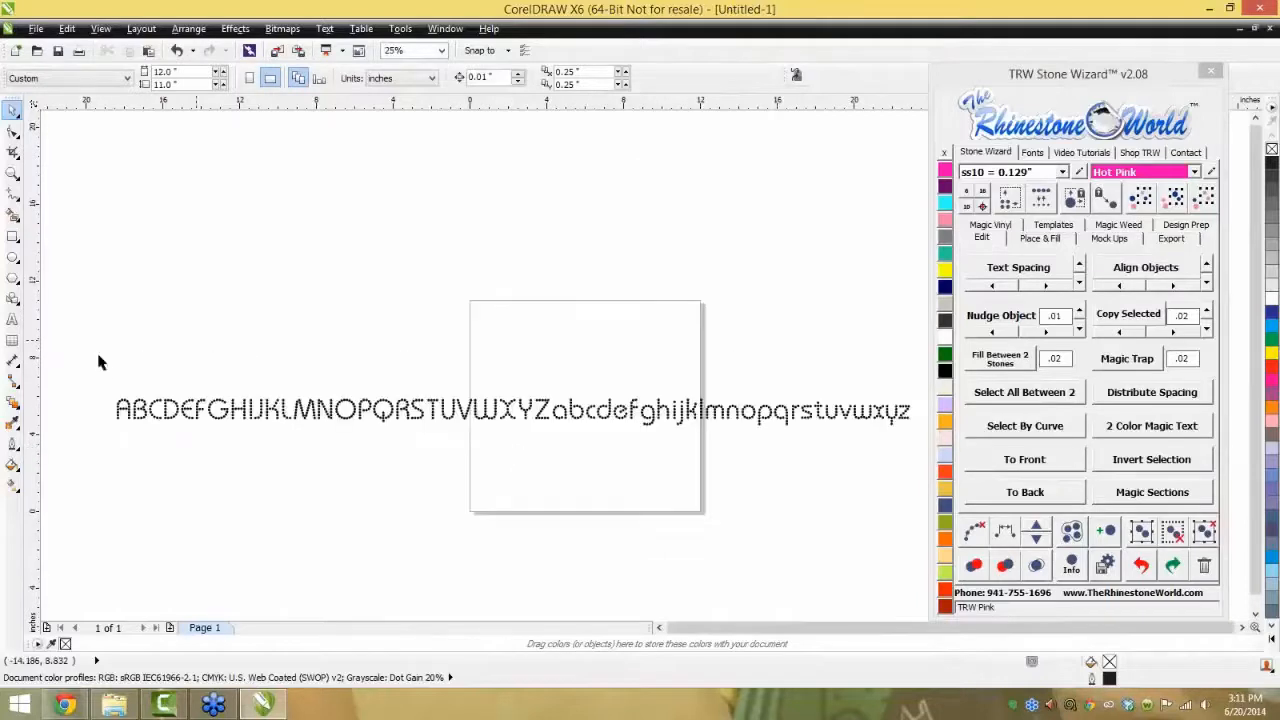
{"action": "left_click", "coordinate": [766, 410]}
{"action": "left_click", "coordinate": [1205, 531]}
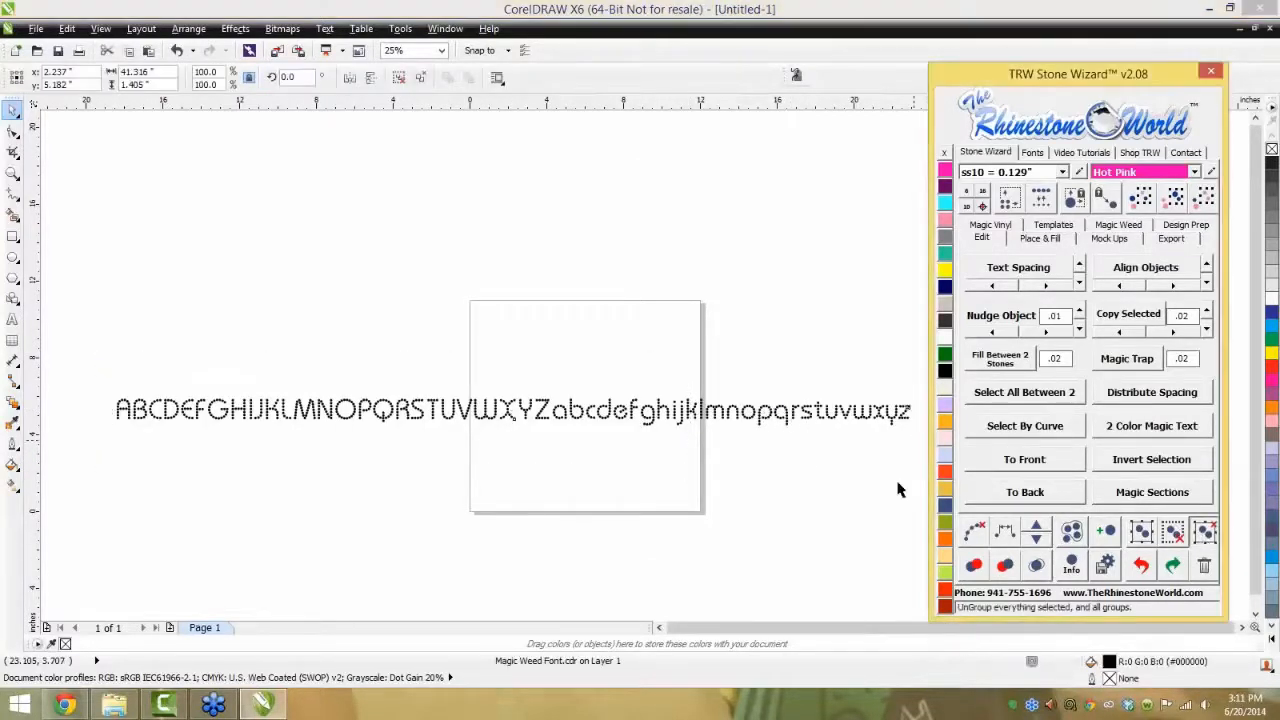
- Delete the surplus letters of the rhinestone alphabet, keeping only Z, a, b and c
{"action": "left_click_drag", "start_coordinate": [132, 388], "coordinate": [536, 491]}
{"action": "key", "text": "Delete"}
{"action": "left_click_drag", "start_coordinate": [918, 381], "coordinate": [598, 462]}
{"action": "key", "text": "Delete"}
{"action": "left_click_drag", "start_coordinate": [315, 463], "coordinate": [78, 346]}
{"action": "key", "text": "Delete"}
{"action": "scroll", "coordinate": [575, 410], "scroll_direction": "up", "scroll_amount": 2}
- Check the size of individual stones in the letters b and c
{"action": "left_click", "coordinate": [576, 400]}
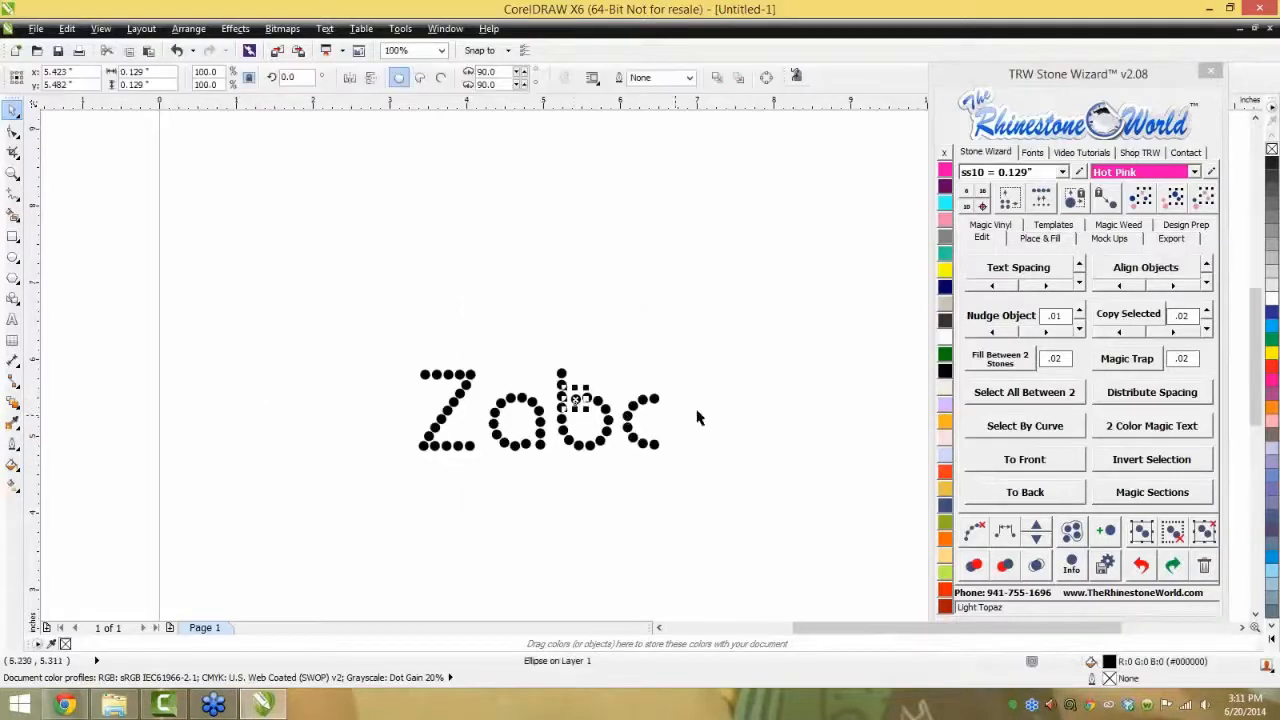
{"action": "left_click_drag", "start_coordinate": [714, 316], "coordinate": [397, 507]}
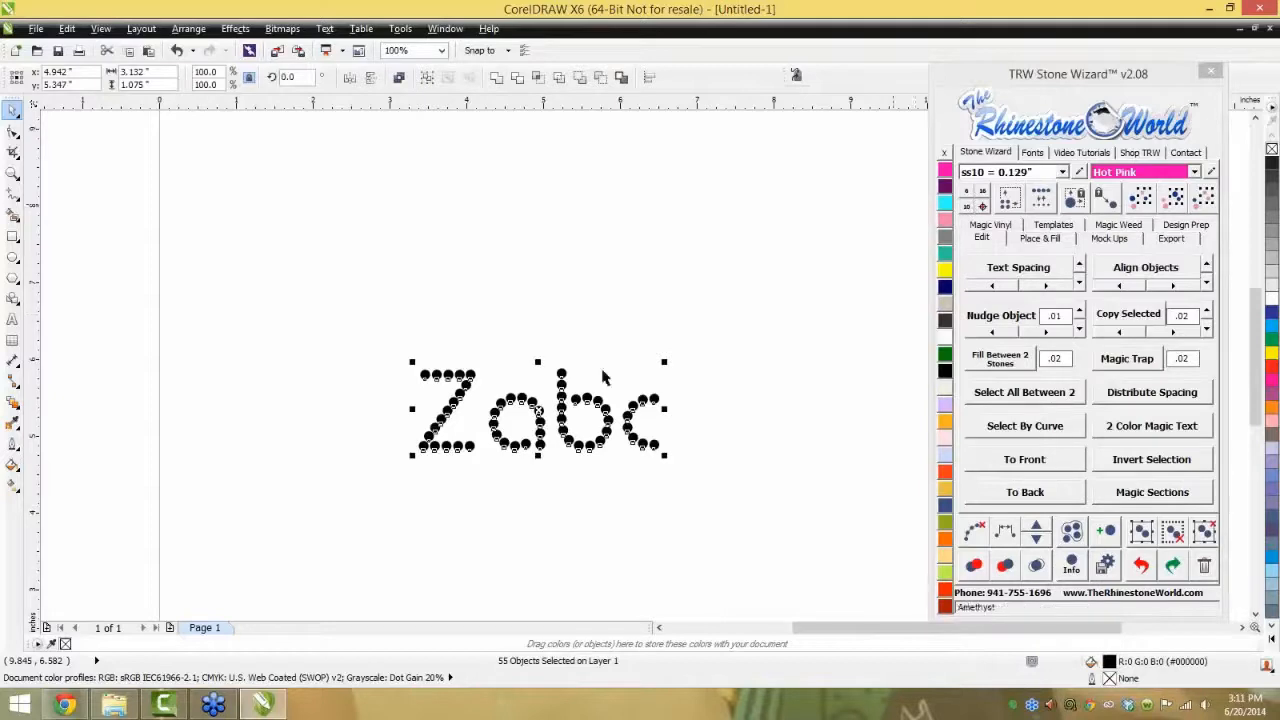
{"action": "left_click", "coordinate": [690, 388]}
{"action": "left_click", "coordinate": [652, 400]}
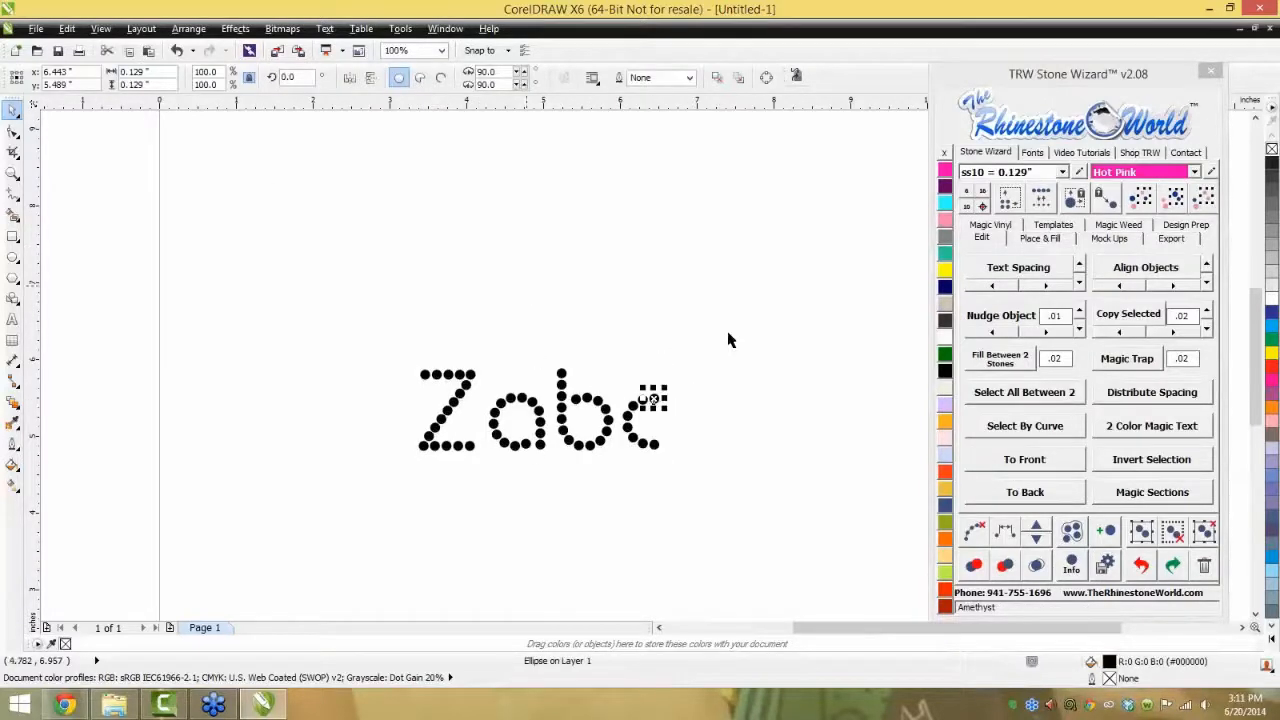
- Resize the whole Zabc design to ss16 = 0.173" stones and inspect the top stone of the b
{"action": "left_click_drag", "start_coordinate": [728, 340], "coordinate": [382, 522]}
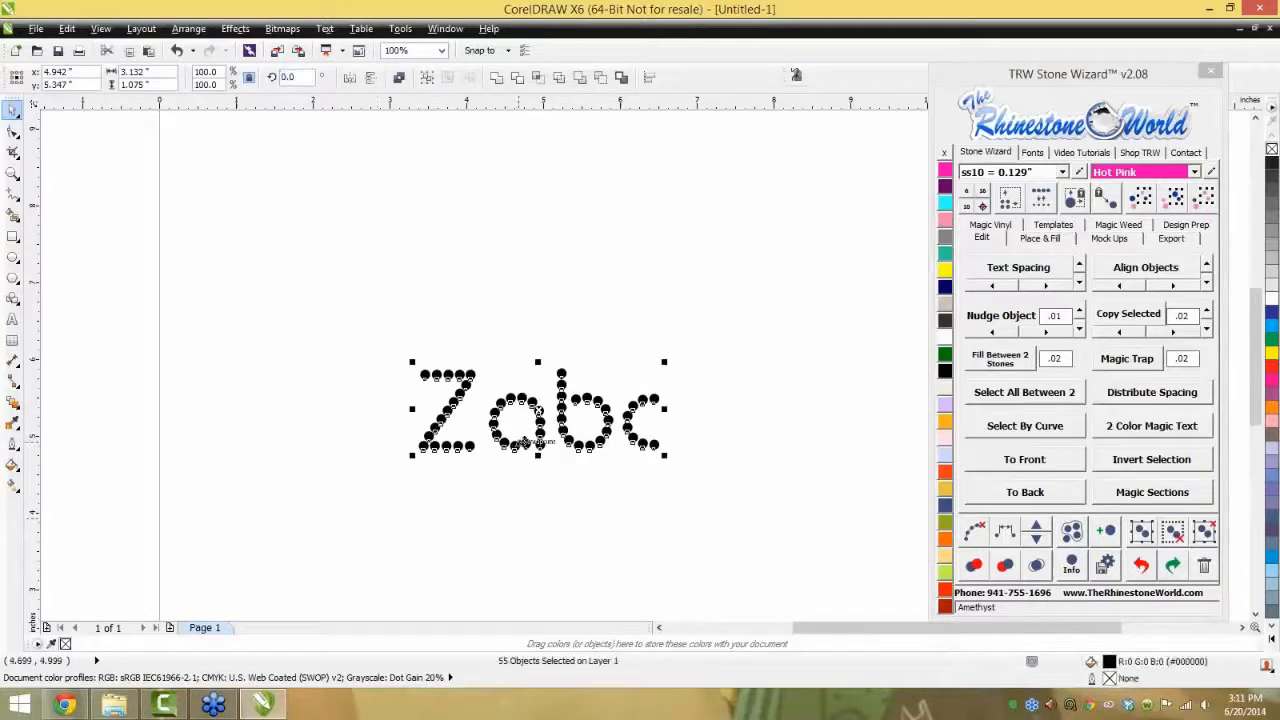
{"action": "left_click", "coordinate": [1062, 173]}
{"action": "left_click", "coordinate": [1038, 220]}
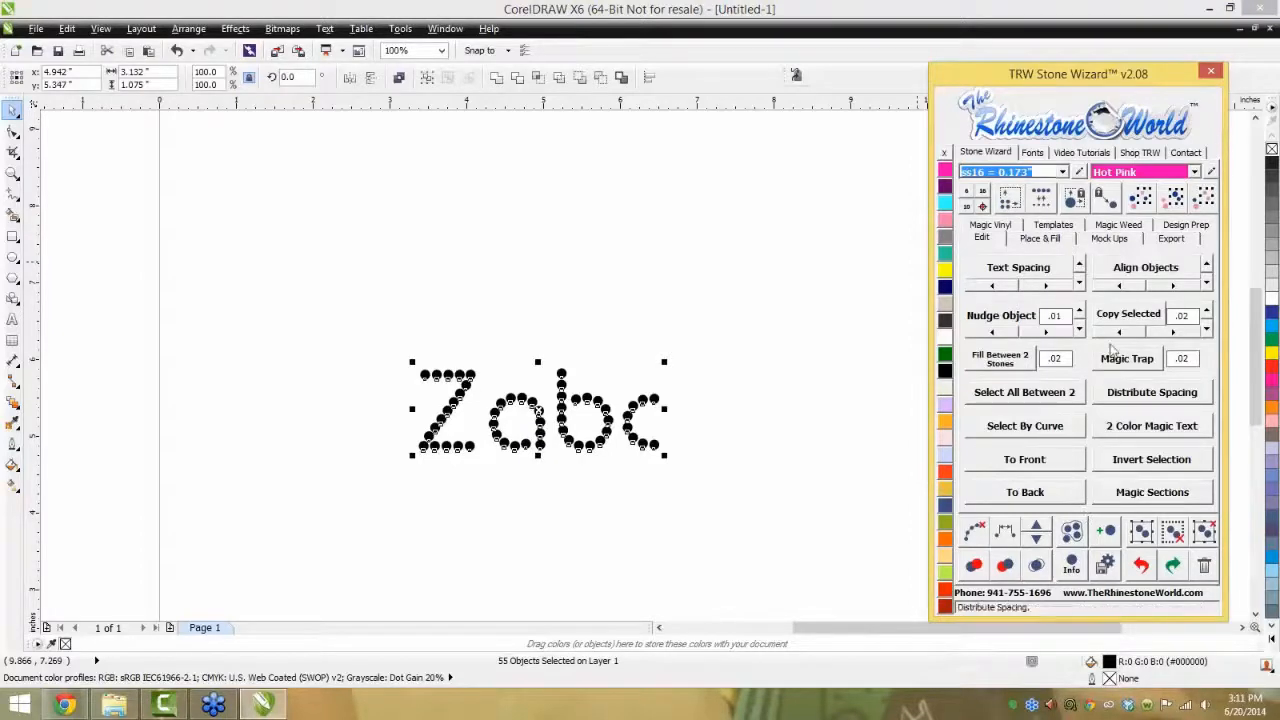
{"action": "left_click", "coordinate": [1012, 199]}
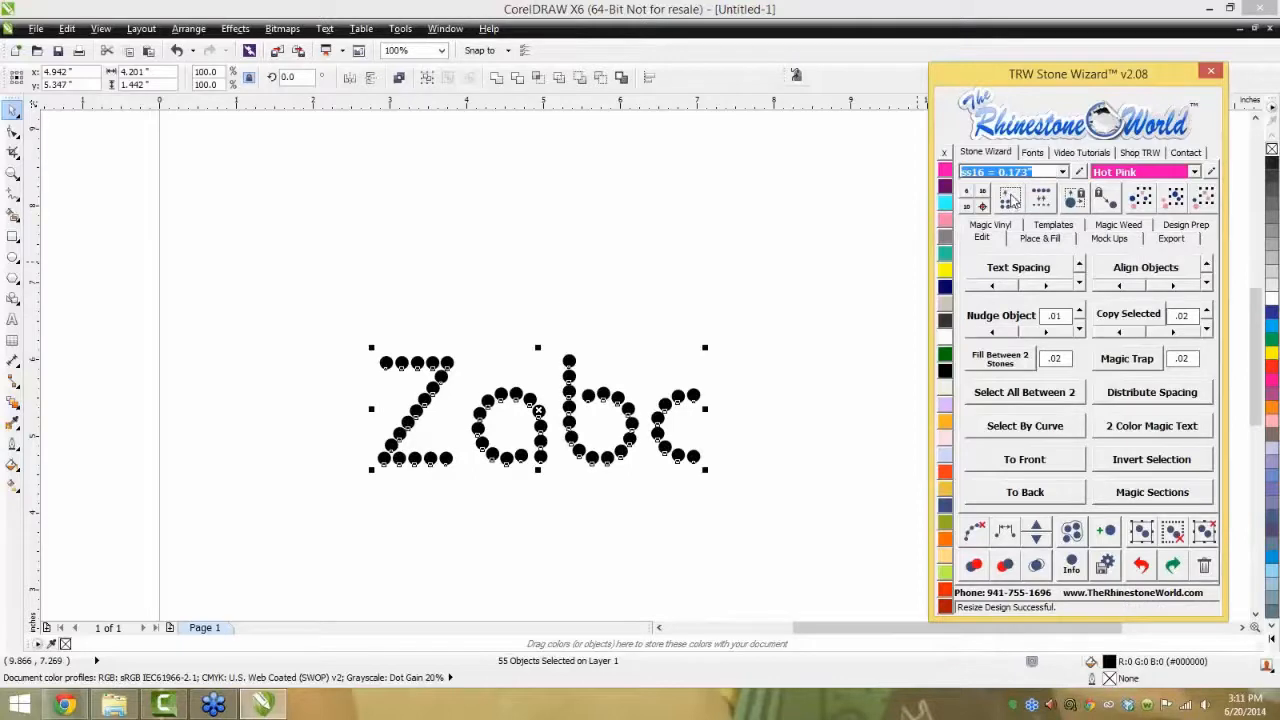
{"action": "left_click", "coordinate": [597, 350]}
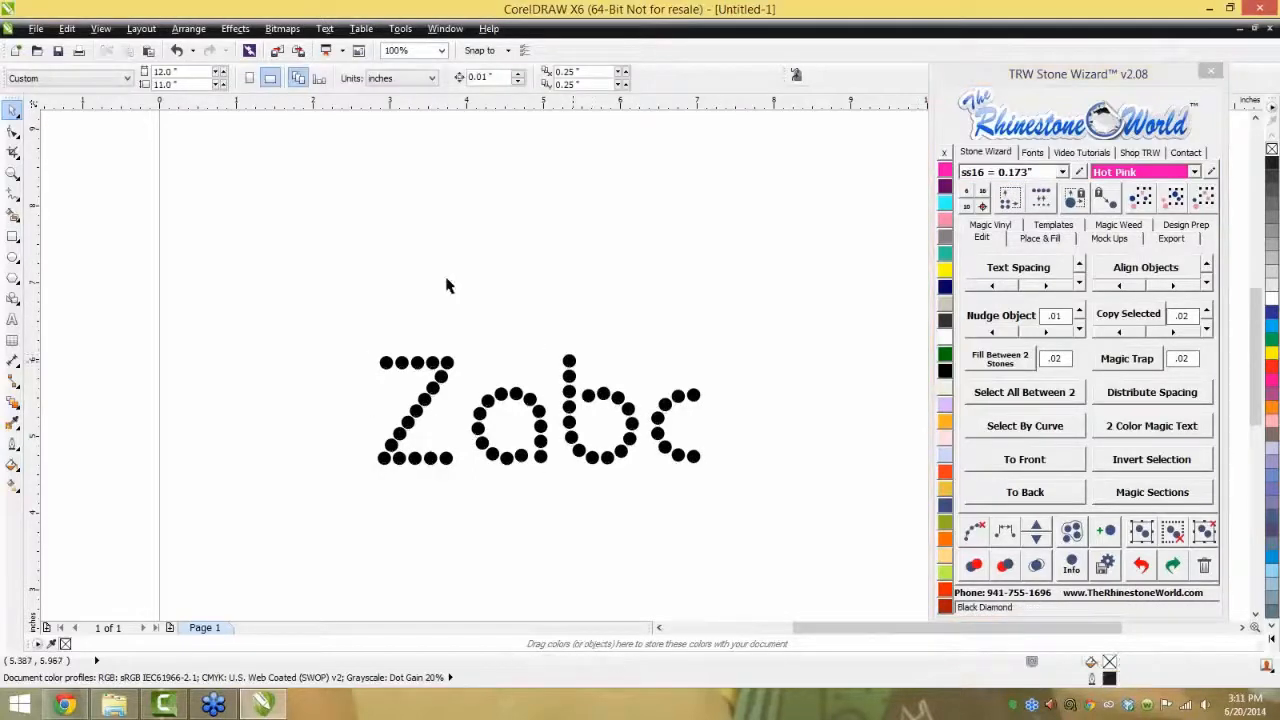
{"action": "left_click", "coordinate": [569, 361]}
{"action": "left_click", "coordinate": [531, 306]}
- Resize the whole Zabc design to ss20 = 0.208" stones and inspect the upper end stone of the c
{"action": "left_click_drag", "start_coordinate": [318, 491], "coordinate": [857, 271]}
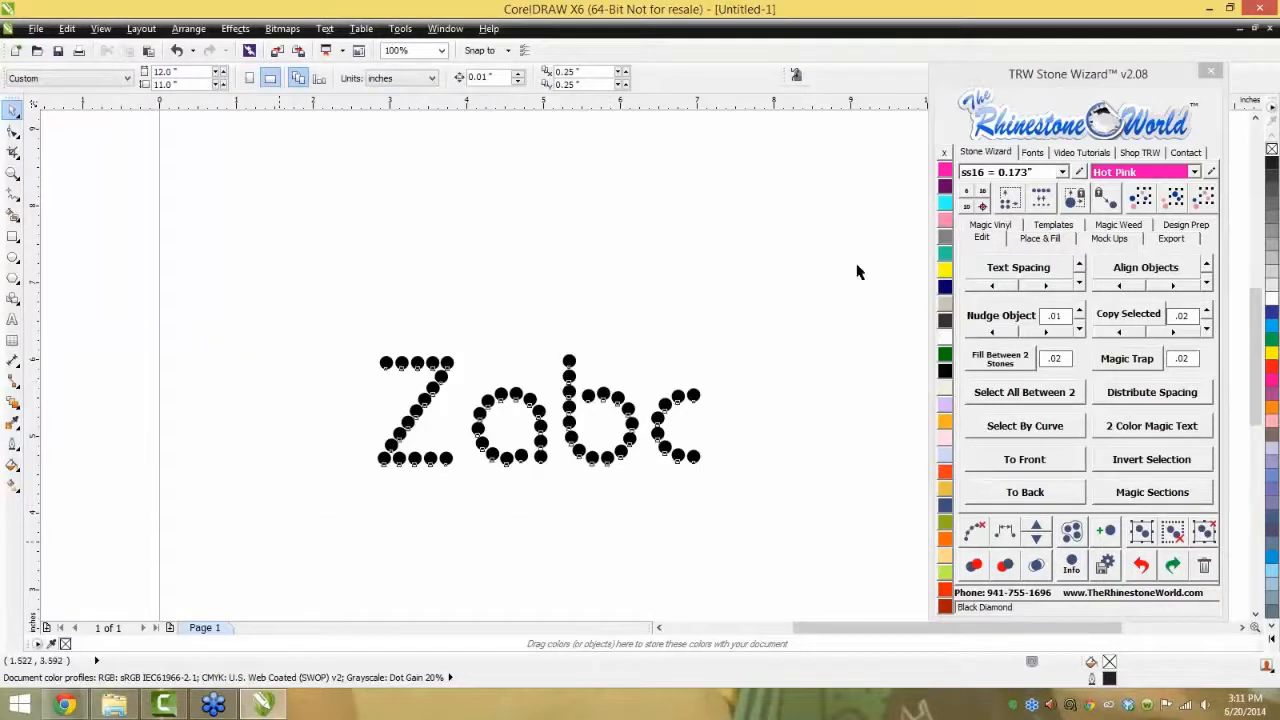
{"action": "left_click", "coordinate": [1062, 172]}
{"action": "left_click", "coordinate": [1005, 226]}
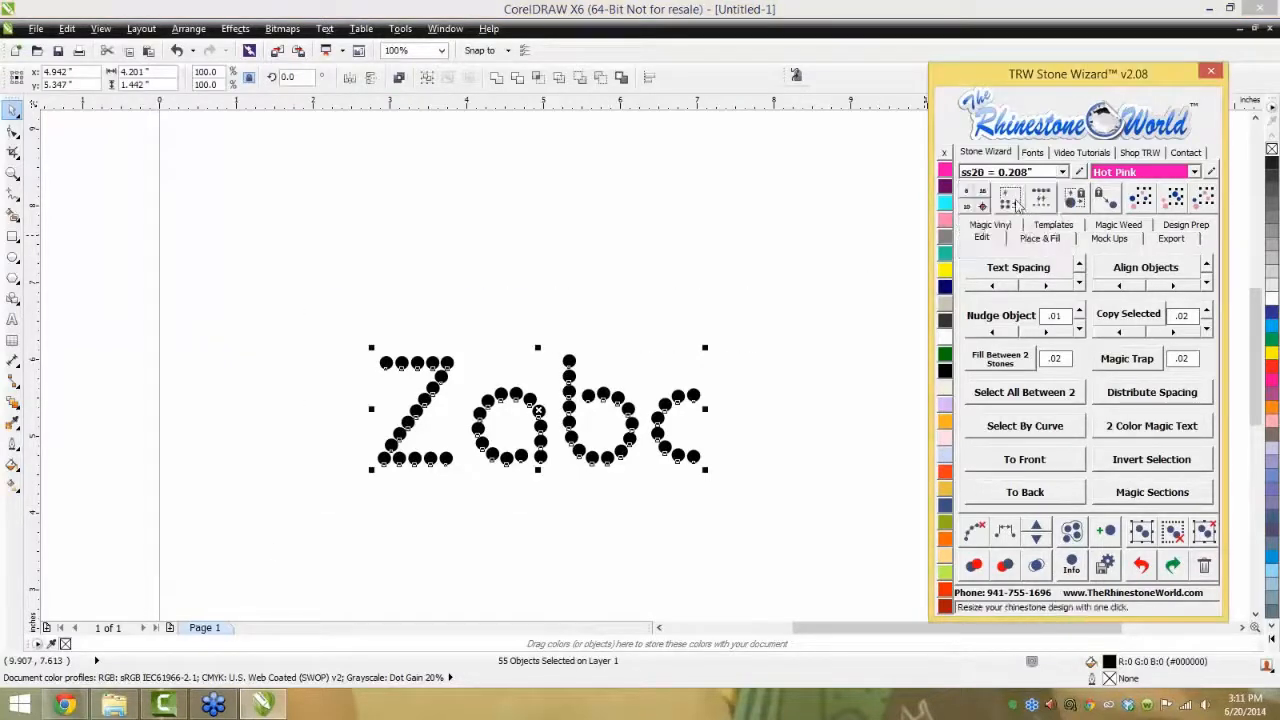
{"action": "left_click", "coordinate": [1012, 200]}
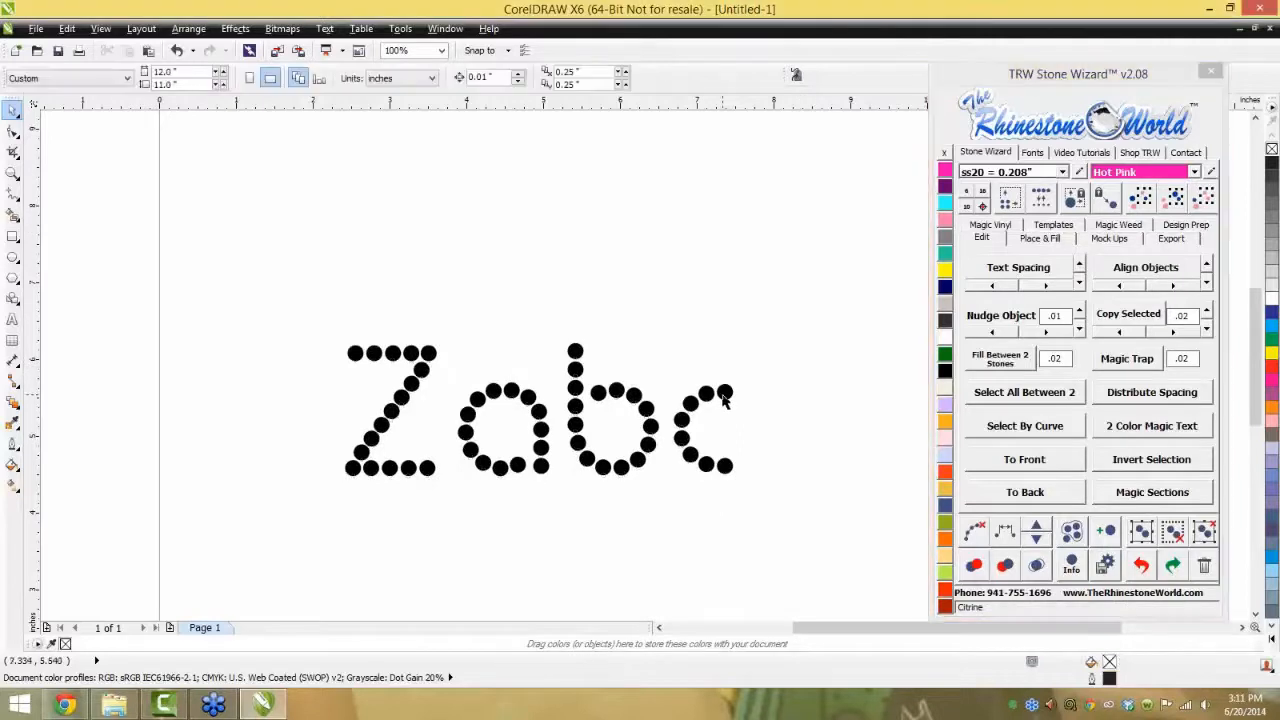
{"action": "left_click", "coordinate": [724, 400]}
{"action": "left_click", "coordinate": [521, 380]}
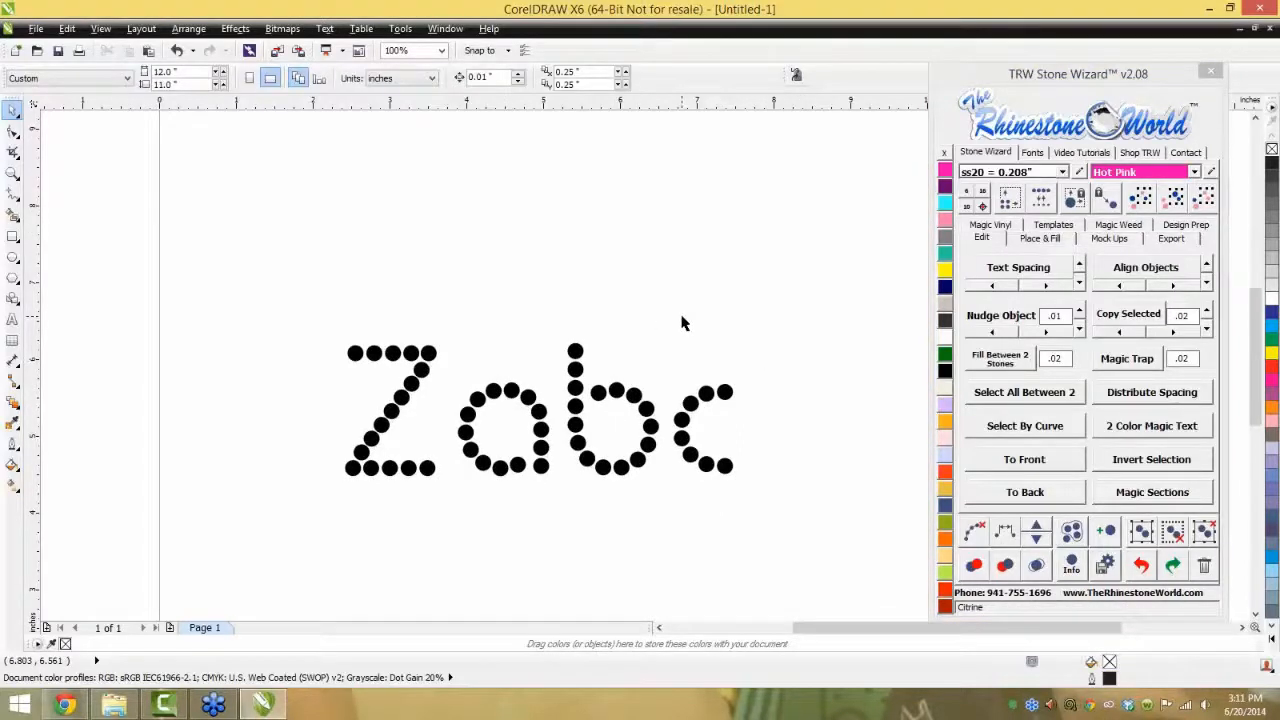
{"action": "left_click_drag", "start_coordinate": [292, 522], "coordinate": [784, 266]}
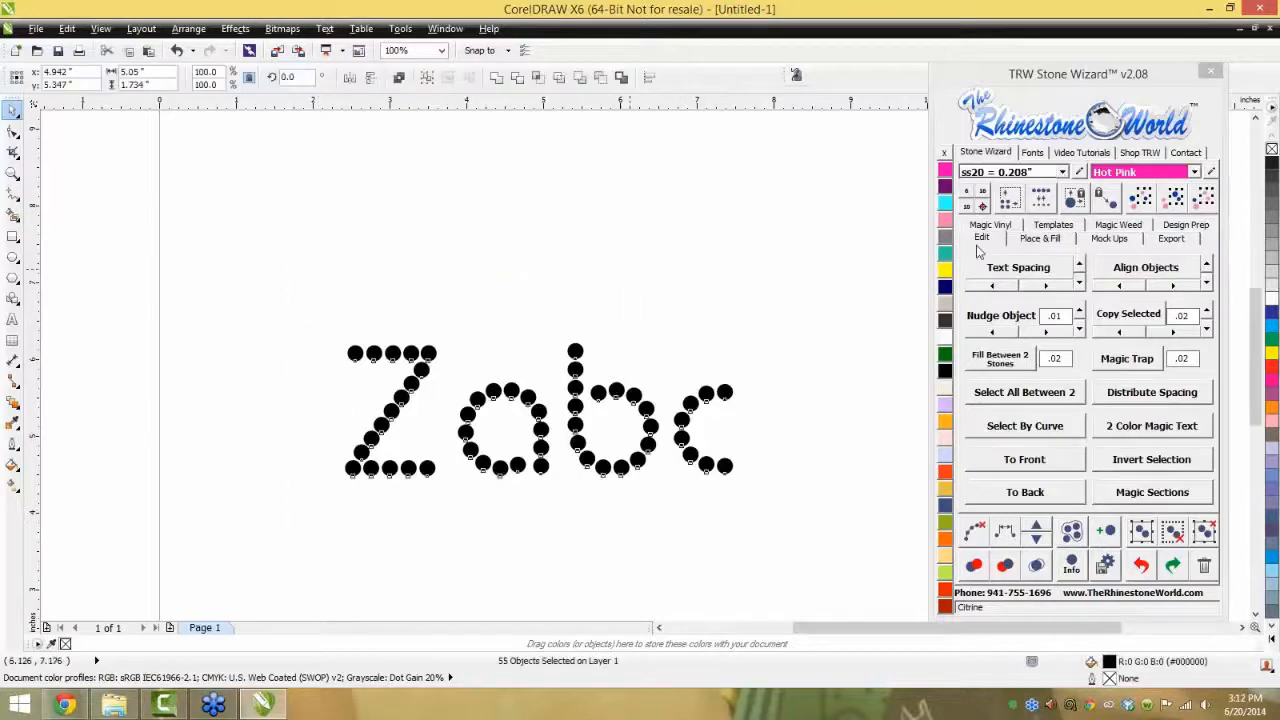
{"action": "key", "text": "Escape"}
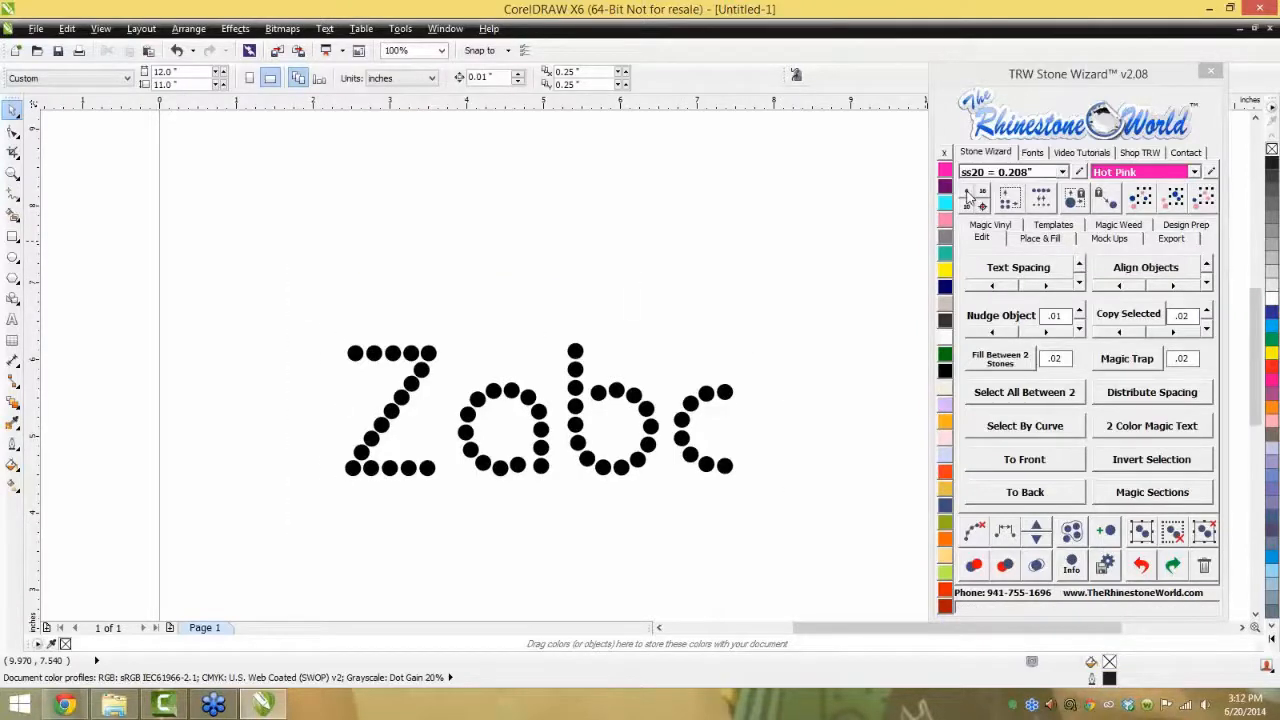
- Assign ss20 = 0.208" with the caption 20 to the quick-set size labelled 6 and save it
{"action": "left_click", "coordinate": [968, 196]}
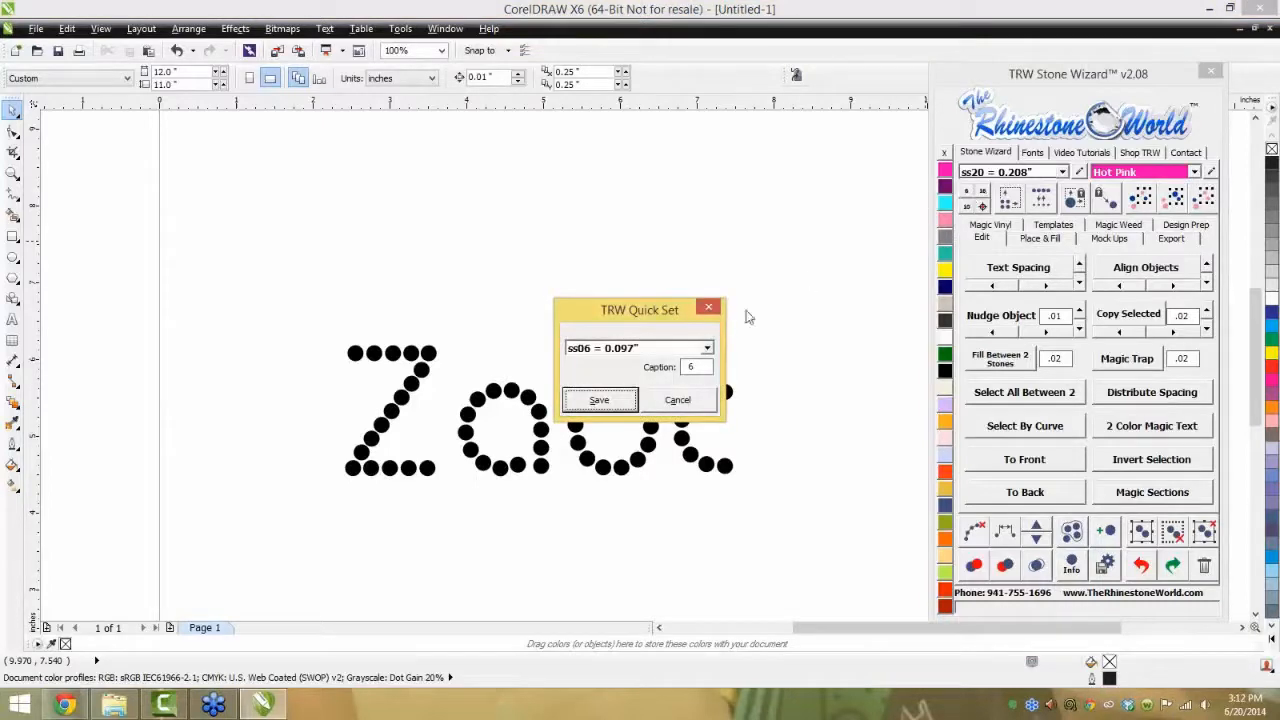
{"action": "left_click", "coordinate": [707, 349]}
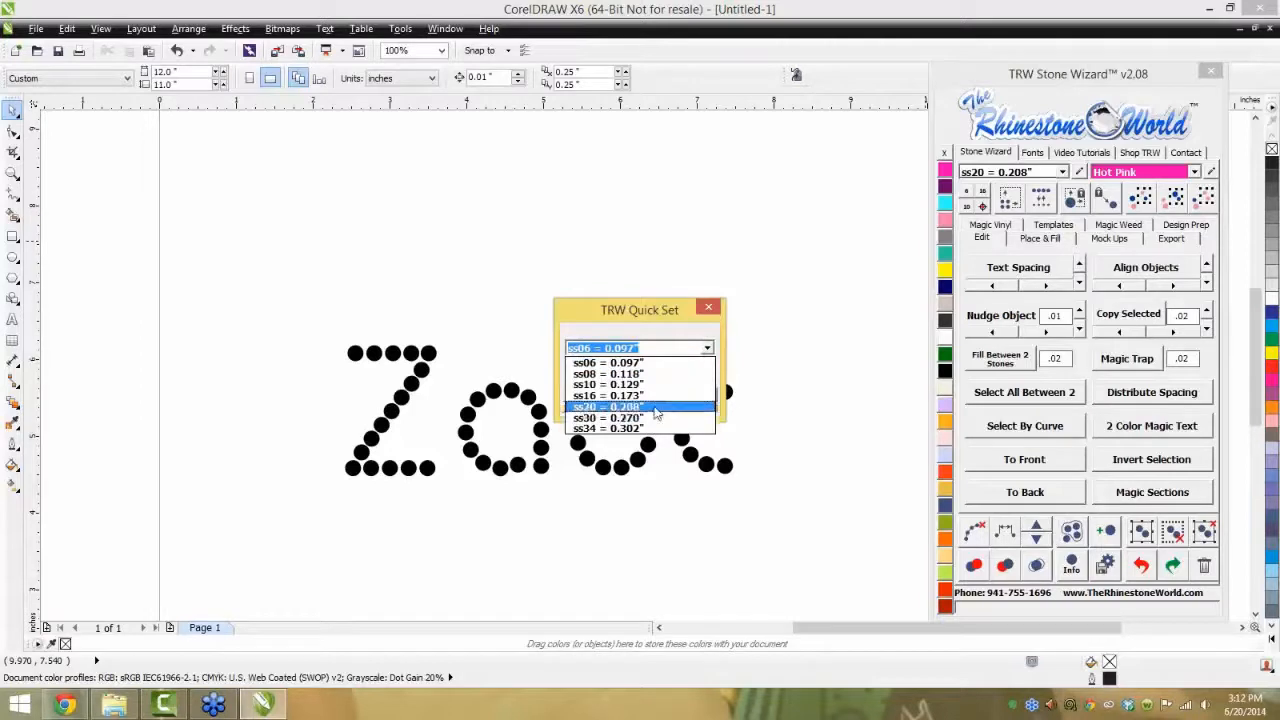
{"action": "left_click", "coordinate": [658, 407]}
{"action": "double_click", "coordinate": [690, 367]}
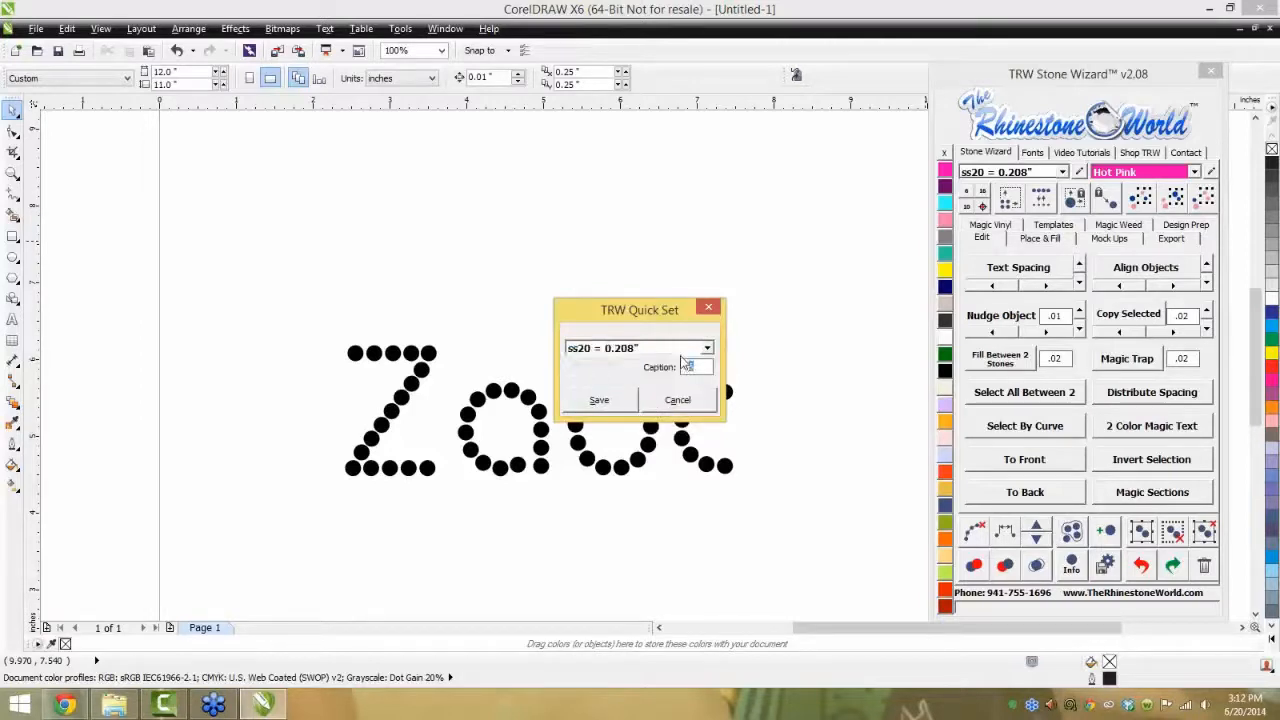
{"action": "type", "text": "20"}
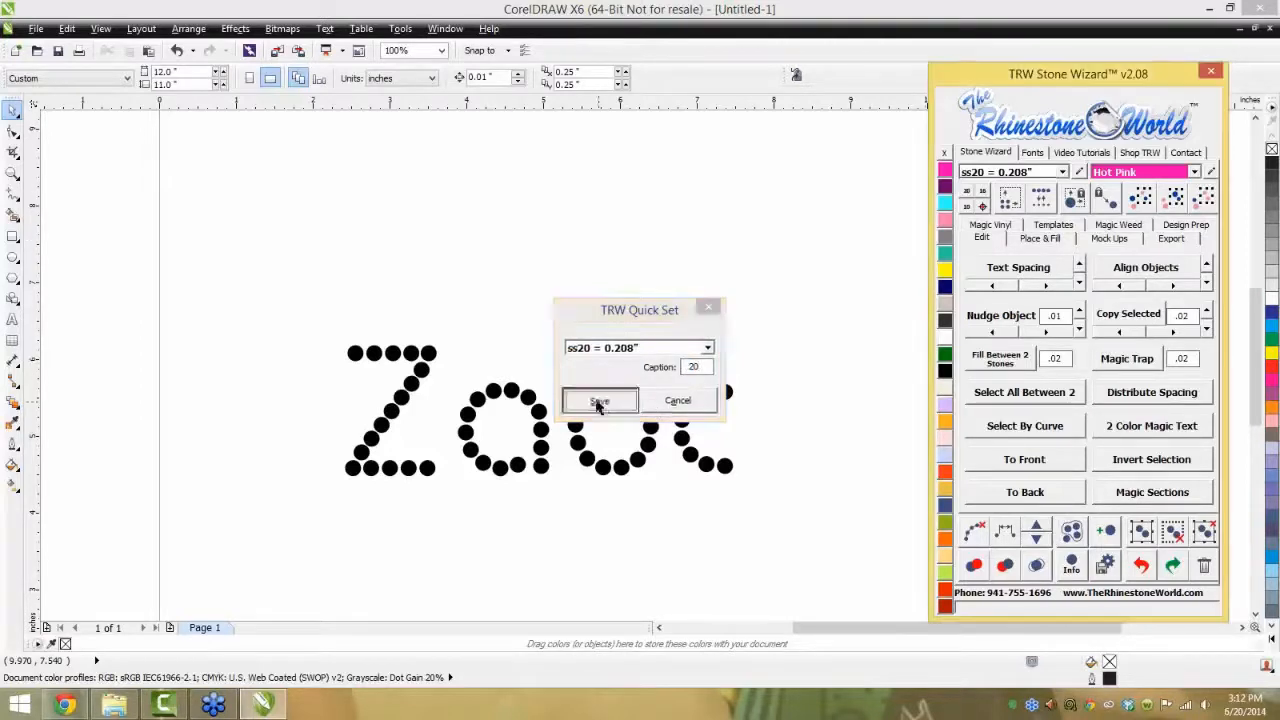
{"action": "left_click", "coordinate": [600, 400]}
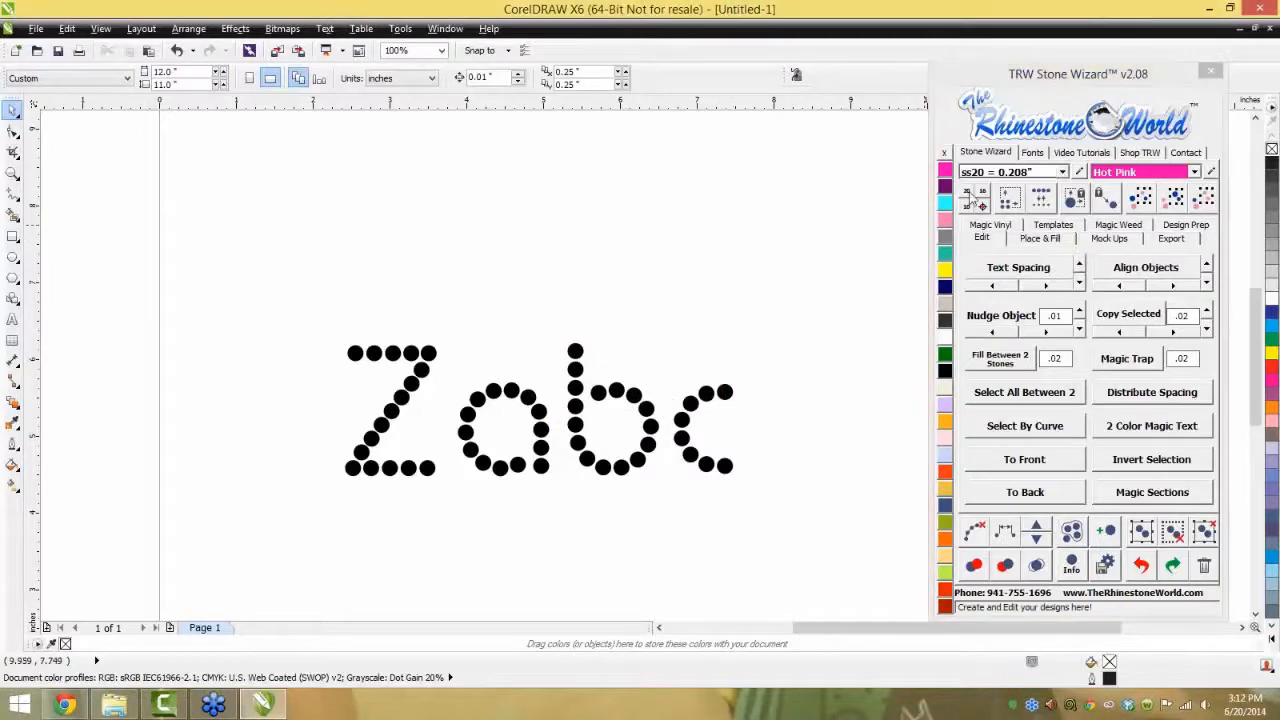
- Resize the whole Zabc design to ss10 = 0.129" stones
{"action": "left_click", "coordinate": [1045, 209]}
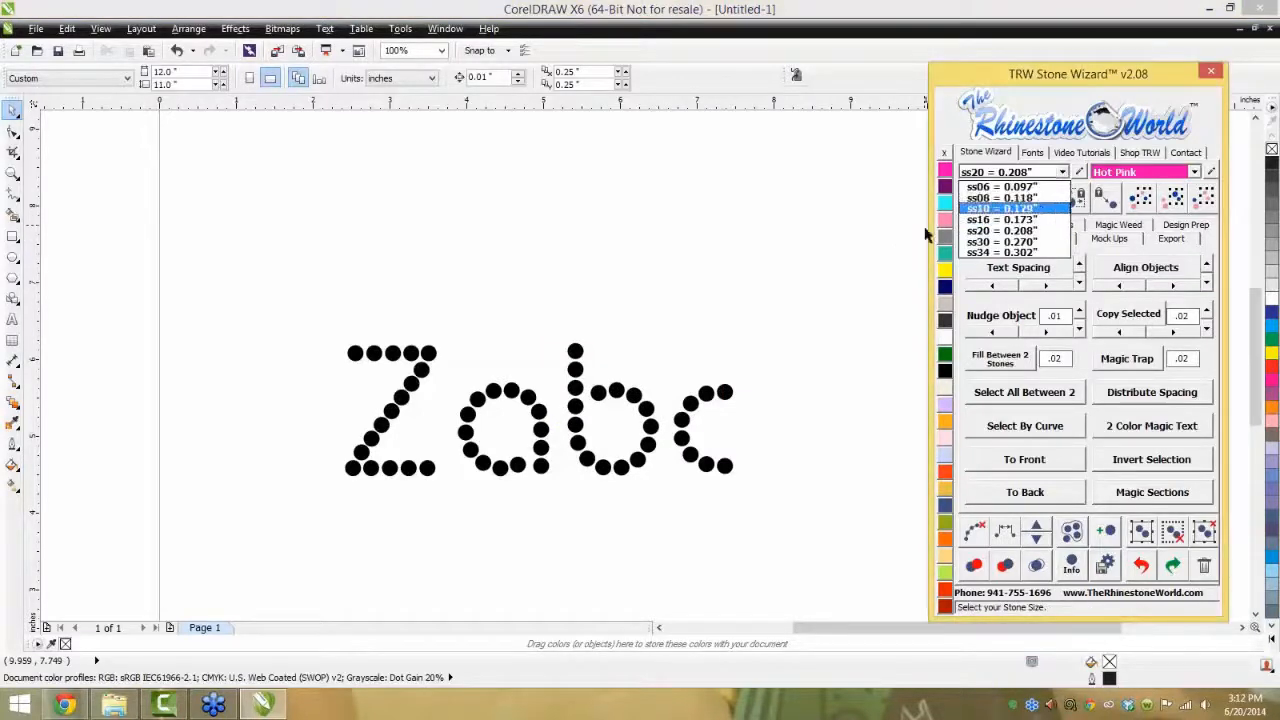
{"action": "left_click_drag", "start_coordinate": [800, 263], "coordinate": [180, 540]}
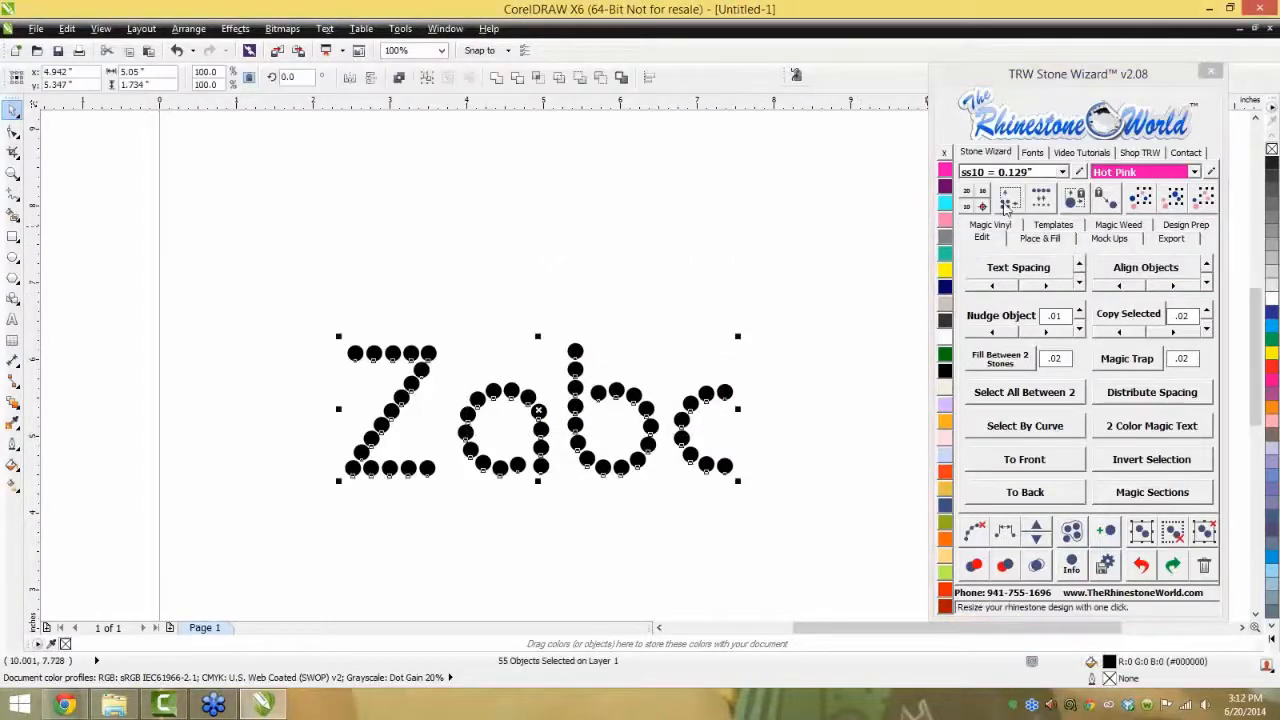
{"action": "left_click", "coordinate": [999, 208]}
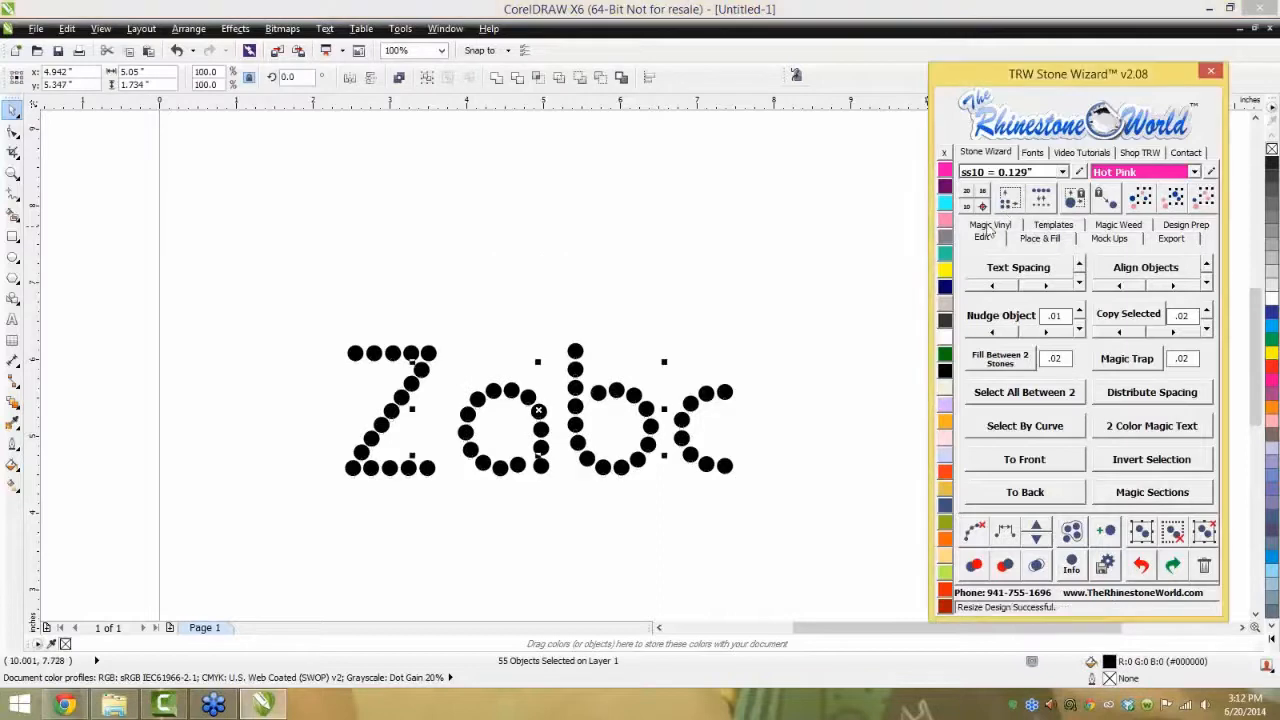
- Resize the whole Zabc design with the quick-set sizes 20, 10 and 16, finishing at 20
{"action": "left_click", "coordinate": [1062, 172]}
{"action": "left_click", "coordinate": [1062, 172]}
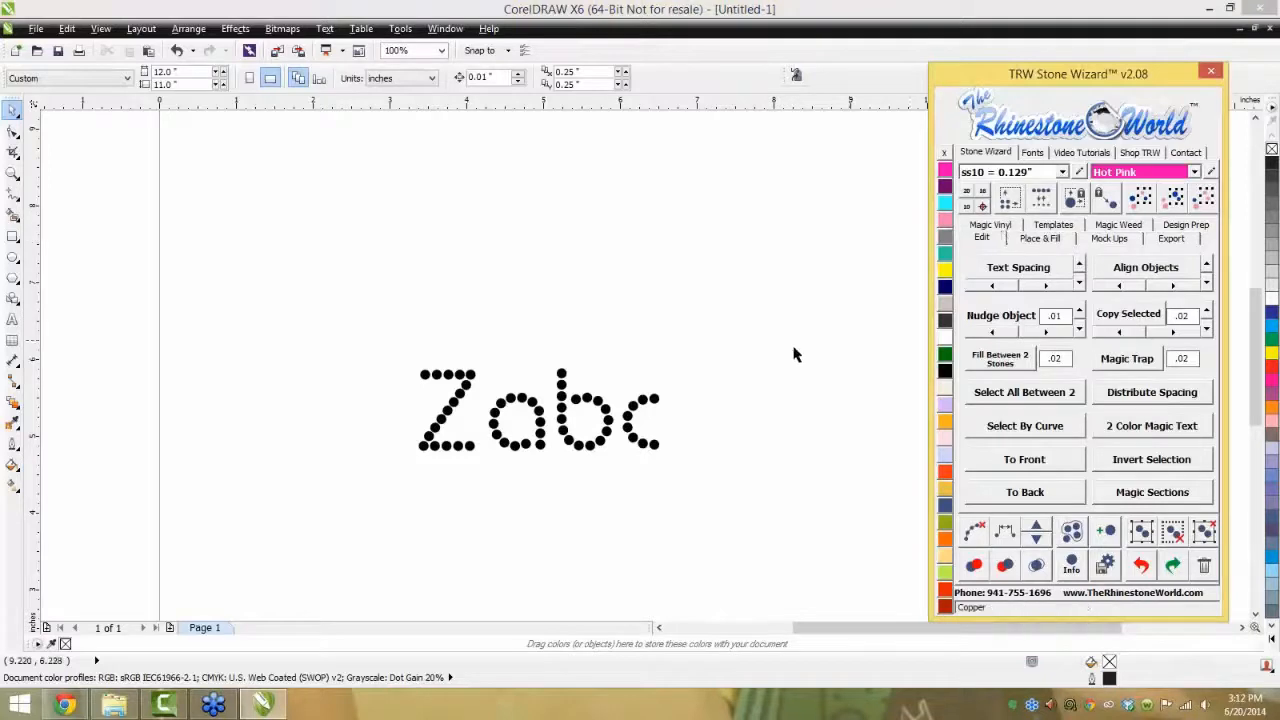
{"action": "left_click_drag", "start_coordinate": [777, 308], "coordinate": [357, 509]}
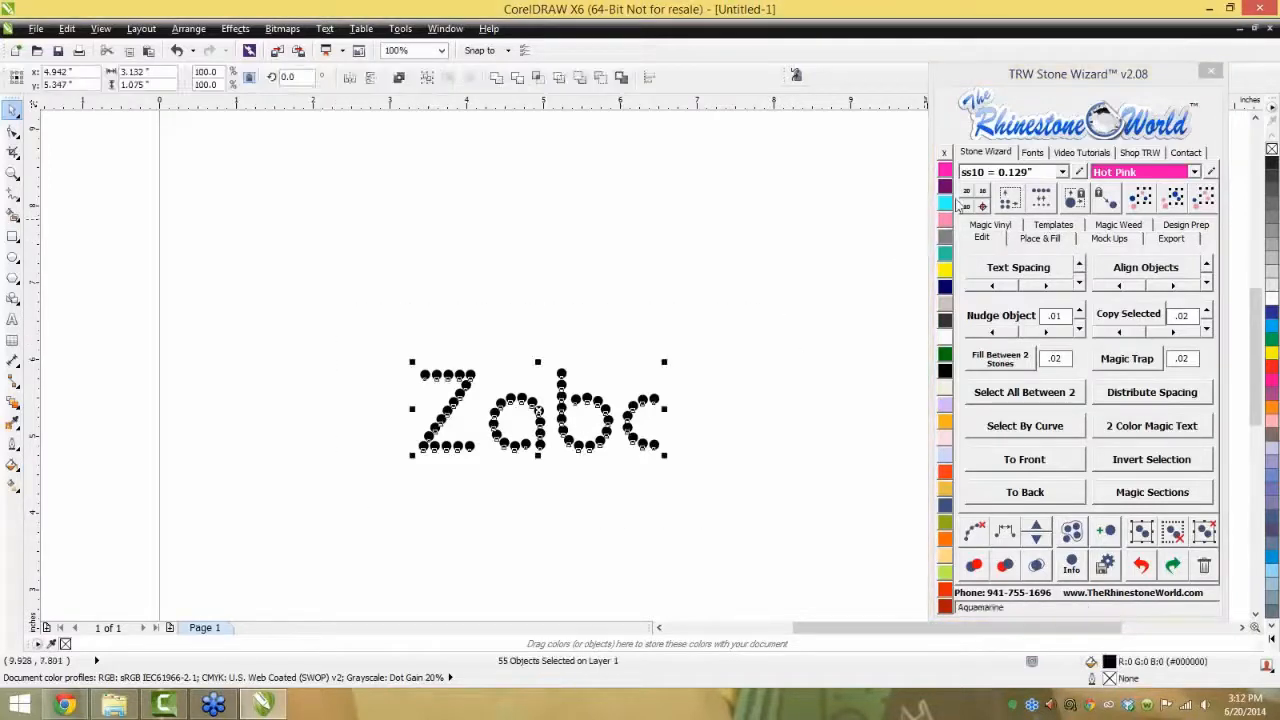
{"action": "left_click", "coordinate": [970, 197]}
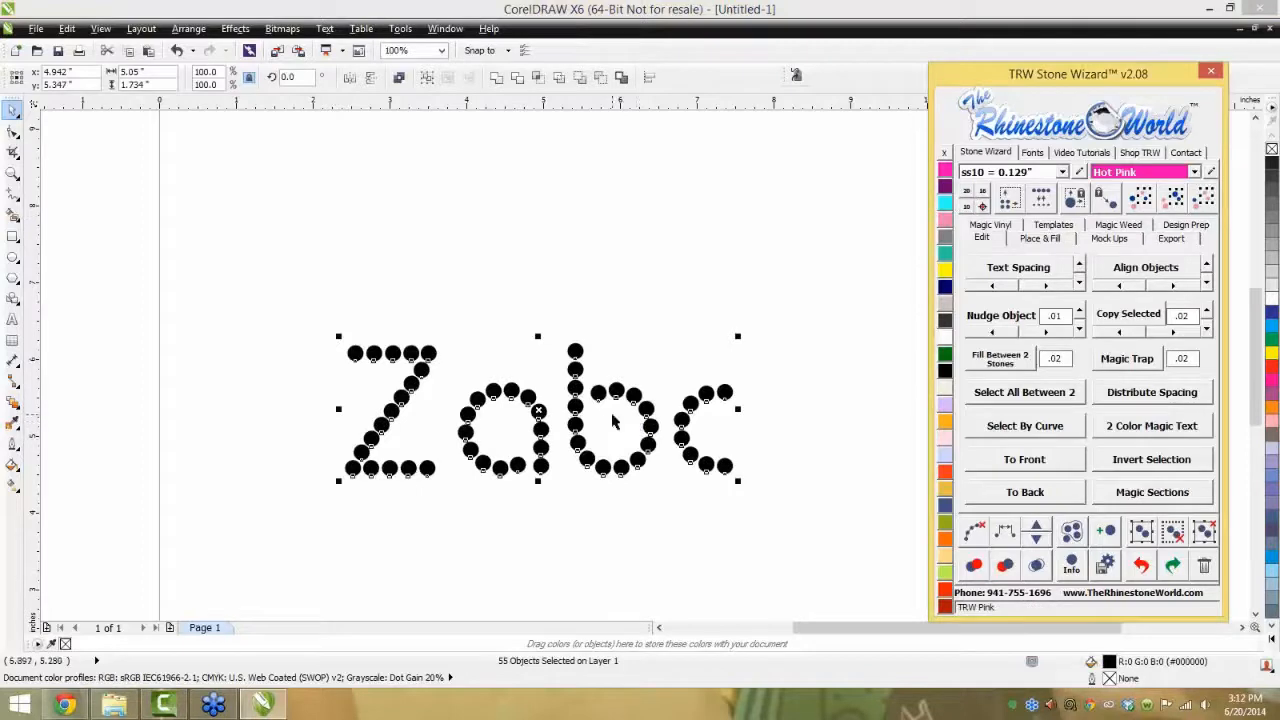
{"action": "left_click", "coordinate": [966, 208]}
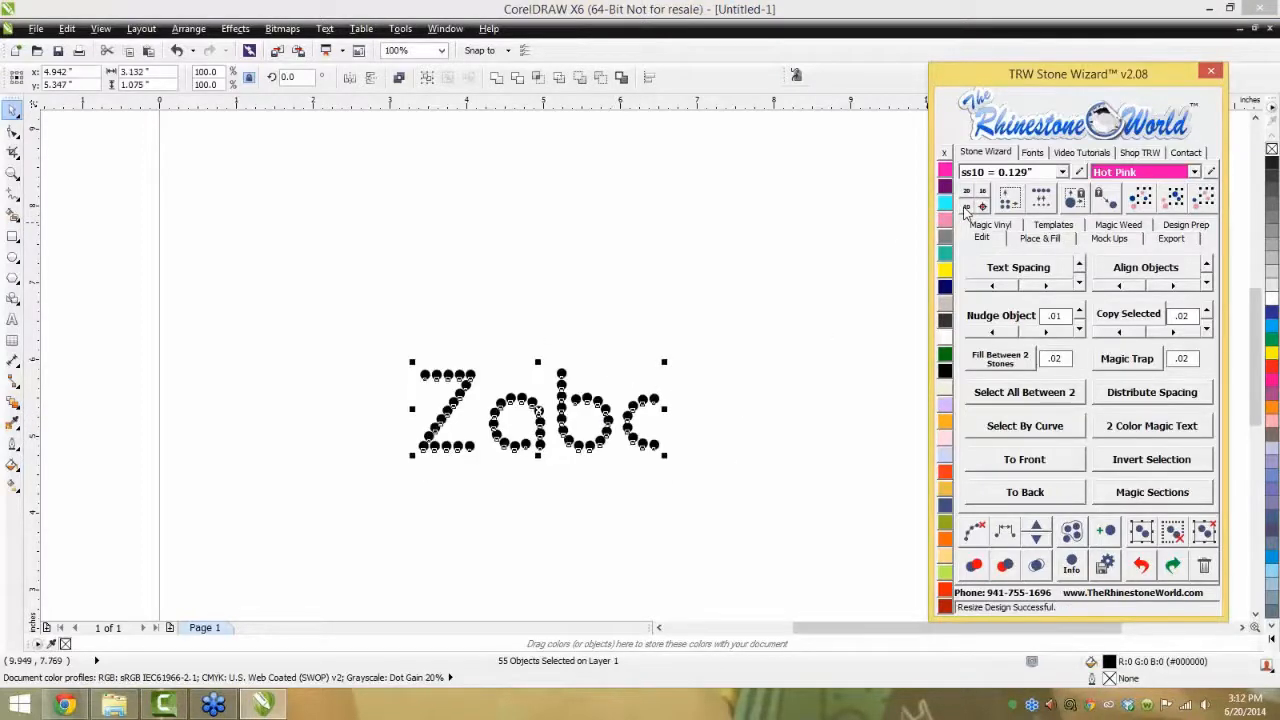
{"action": "left_click", "coordinate": [980, 202]}
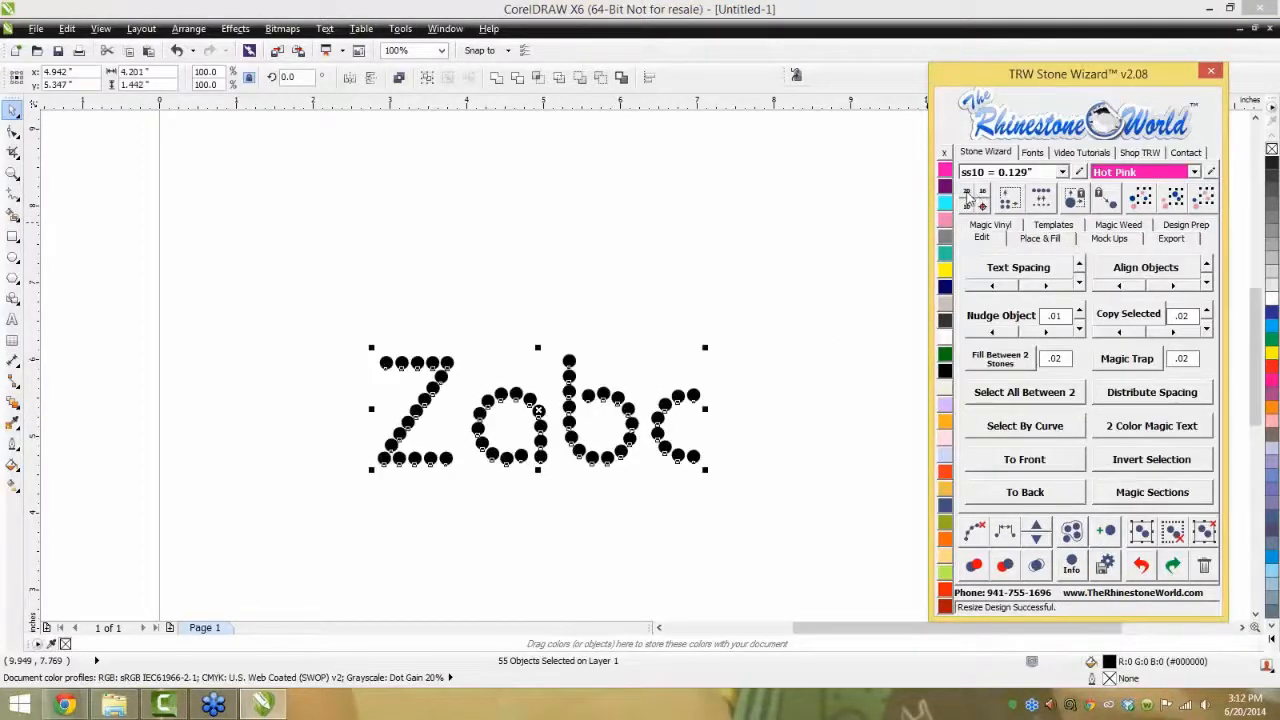
{"action": "left_click", "coordinate": [968, 197]}
{"action": "left_click", "coordinate": [912, 244]}
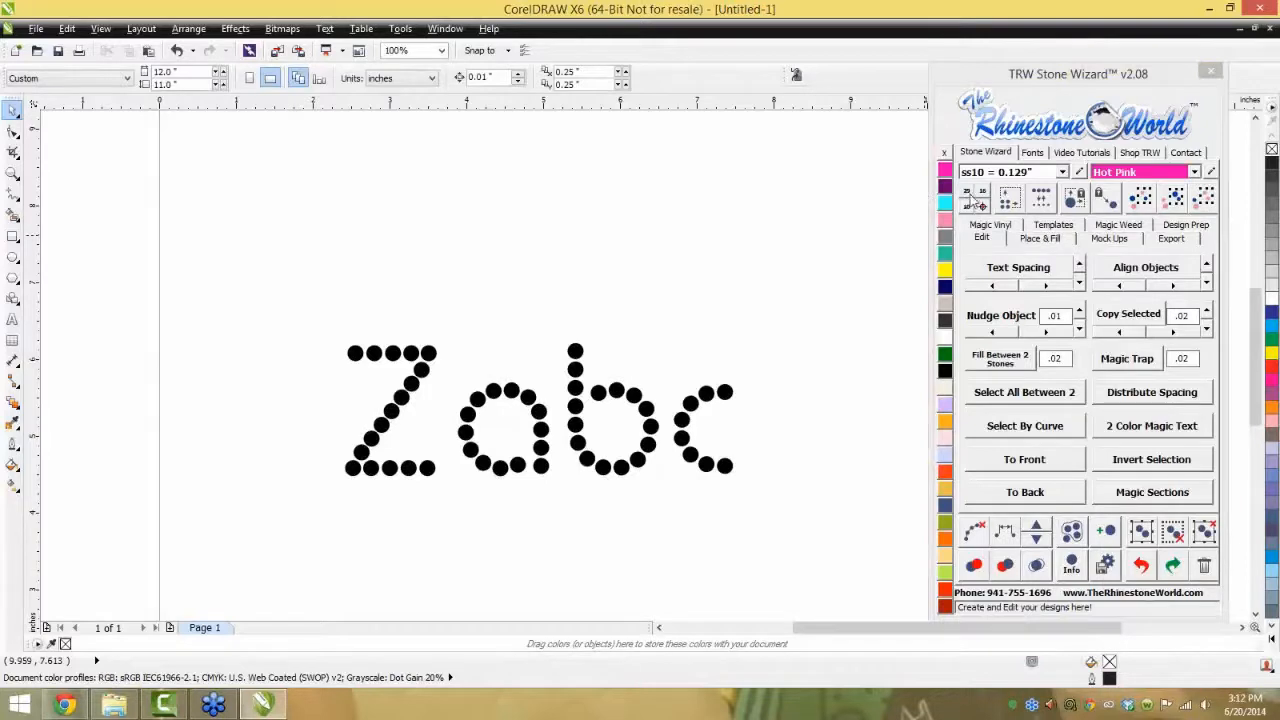
- Assign ss06 = 0.097" with the caption 6 to the quick-set size labelled 20, and resize the whole Zabc design to it
{"action": "left_click", "coordinate": [975, 203]}
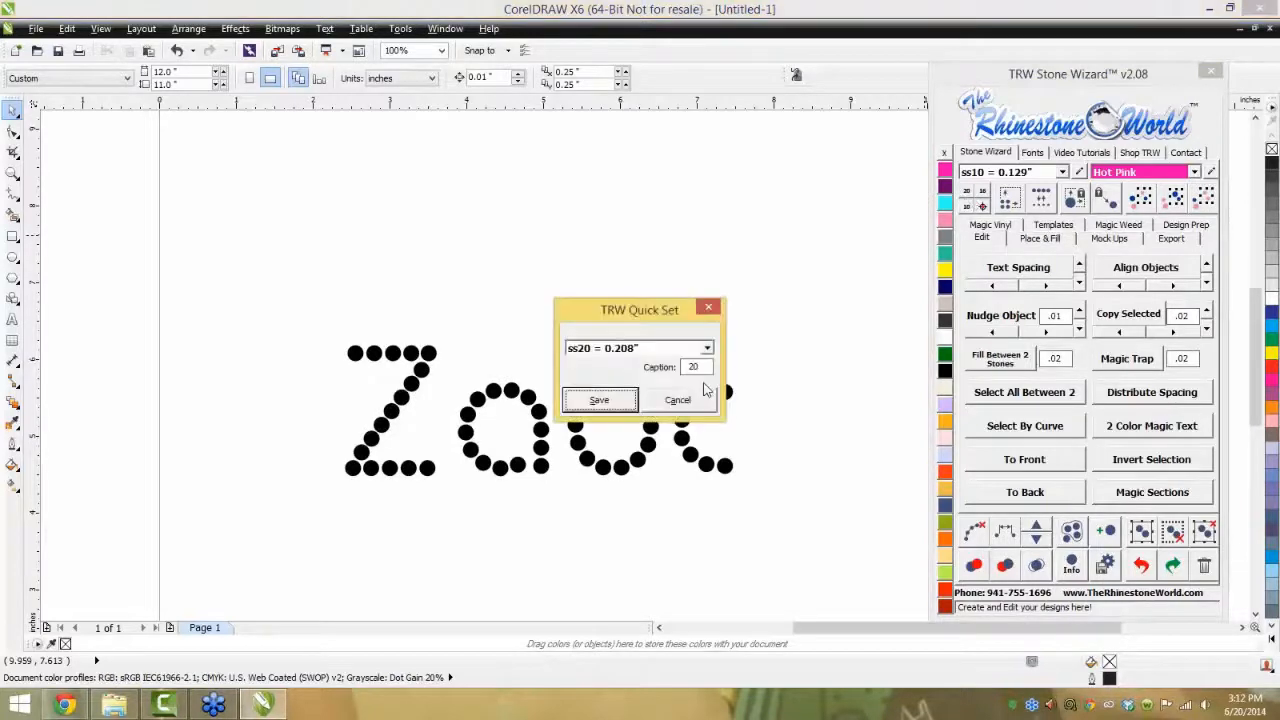
{"action": "left_click", "coordinate": [706, 348]}
{"action": "left_click", "coordinate": [665, 360]}
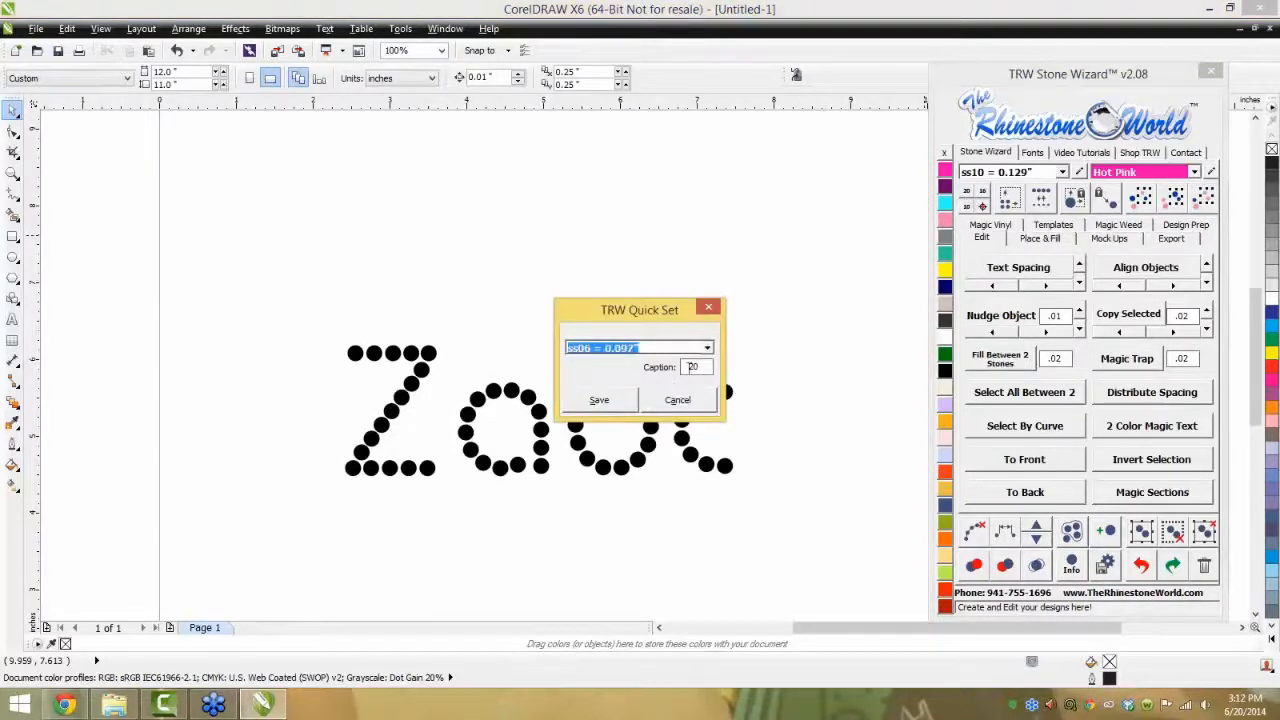
{"action": "key", "text": "Tab"}
{"action": "left_click", "coordinate": [631, 400]}
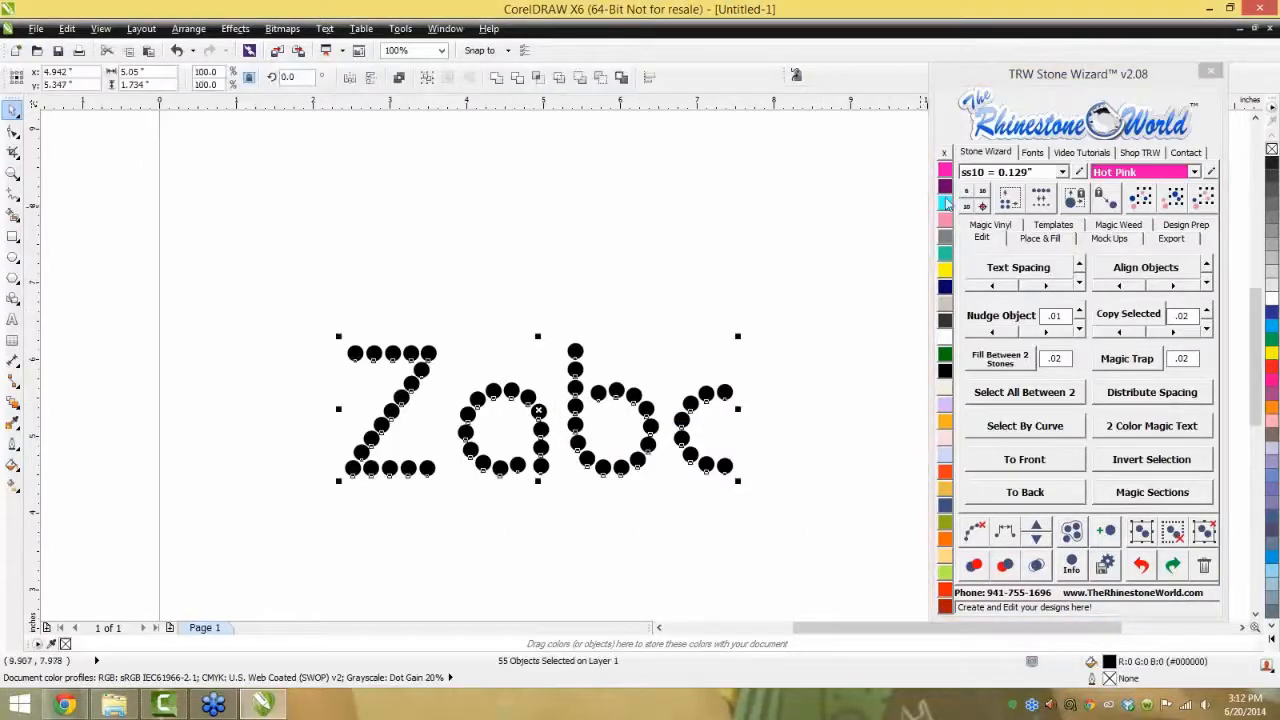
{"action": "key", "text": "Escape"}
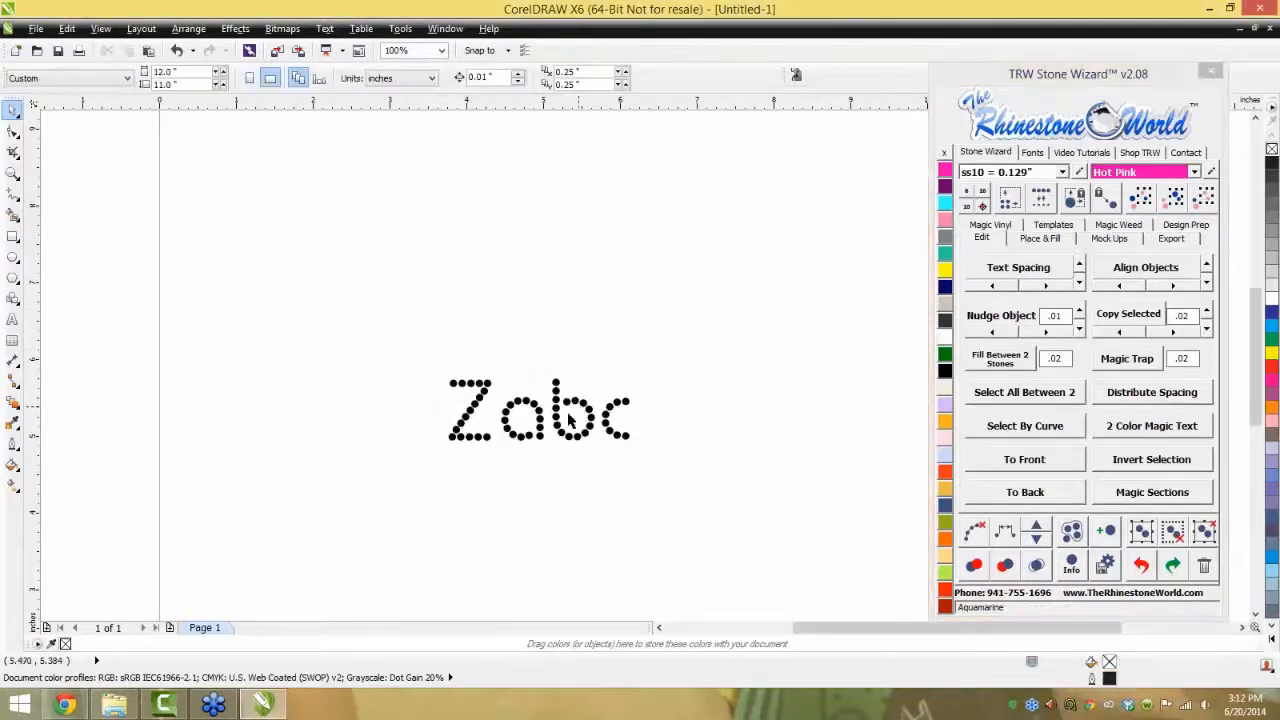
{"action": "scroll", "coordinate": [570, 422], "scroll_direction": "up", "scroll_amount": 2}
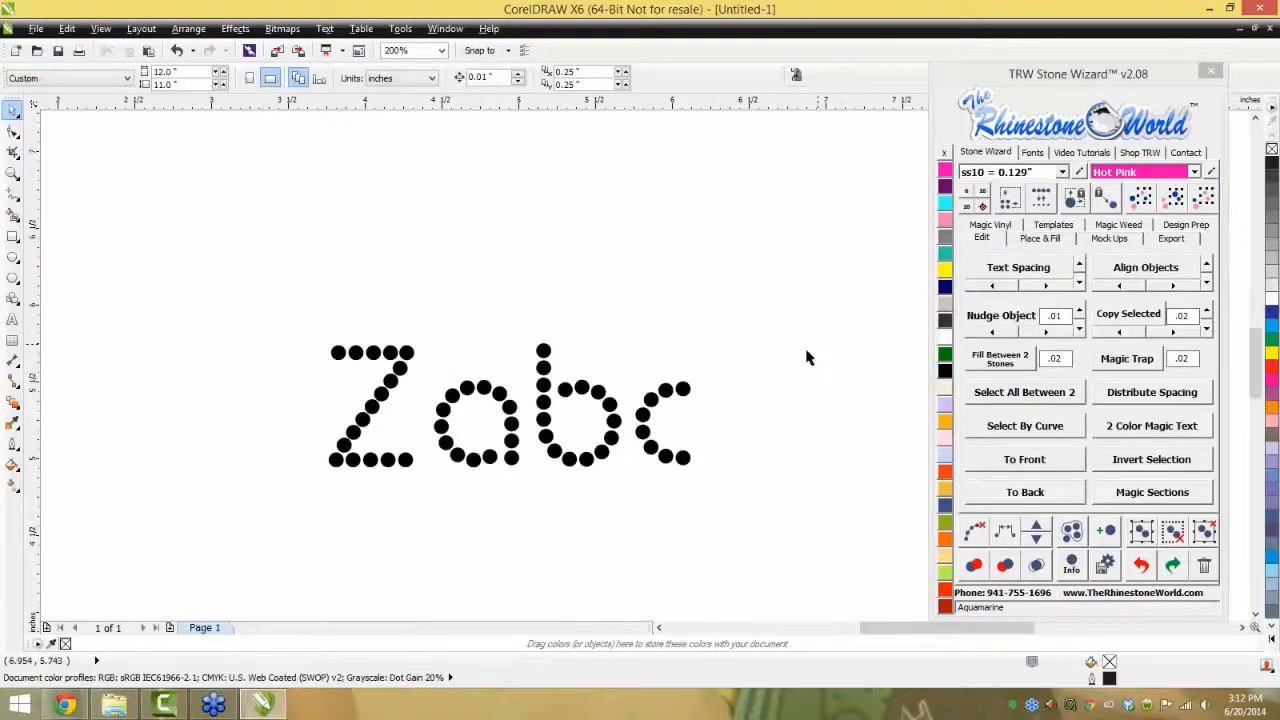
- Scale the whole Zabc design up to about 2.85" wide and inspect the size of the b's top stone
{"action": "left_click_drag", "start_coordinate": [794, 300], "coordinate": [280, 557]}
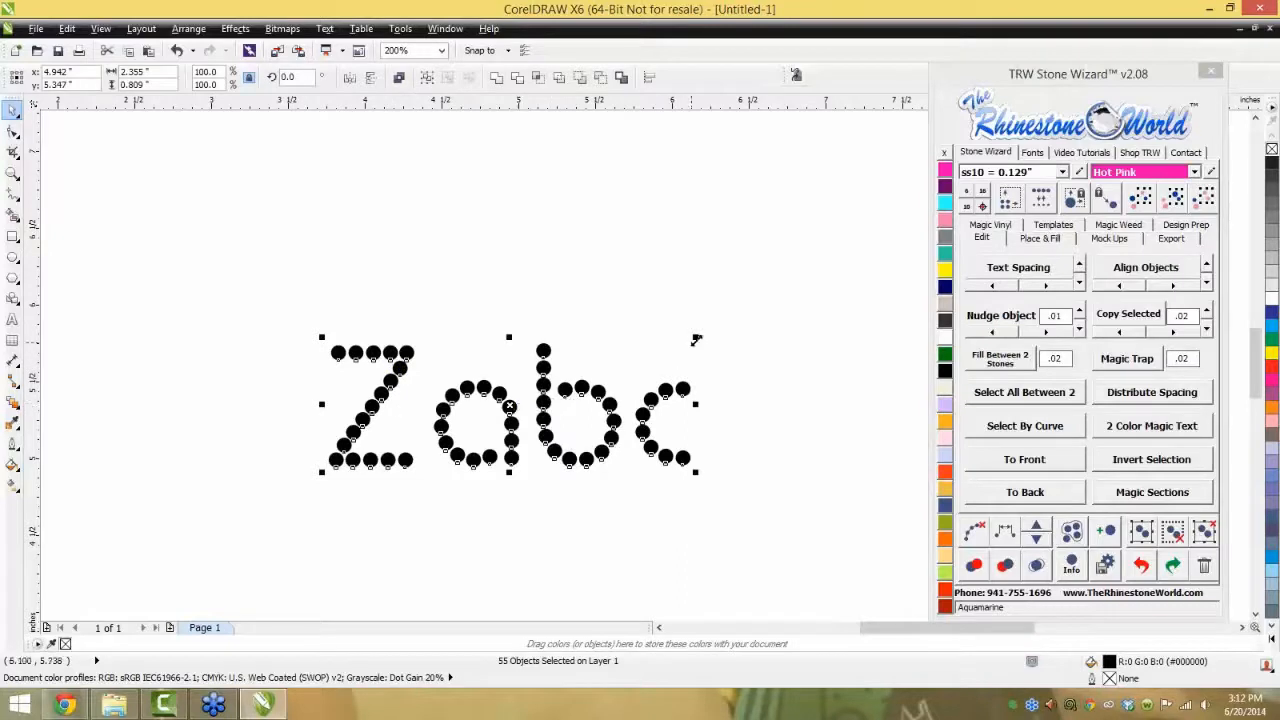
{"action": "left_click_drag", "start_coordinate": [696, 340], "coordinate": [771, 292]}
{"action": "left_click", "coordinate": [655, 304]}
{"action": "left_click", "coordinate": [588, 326]}
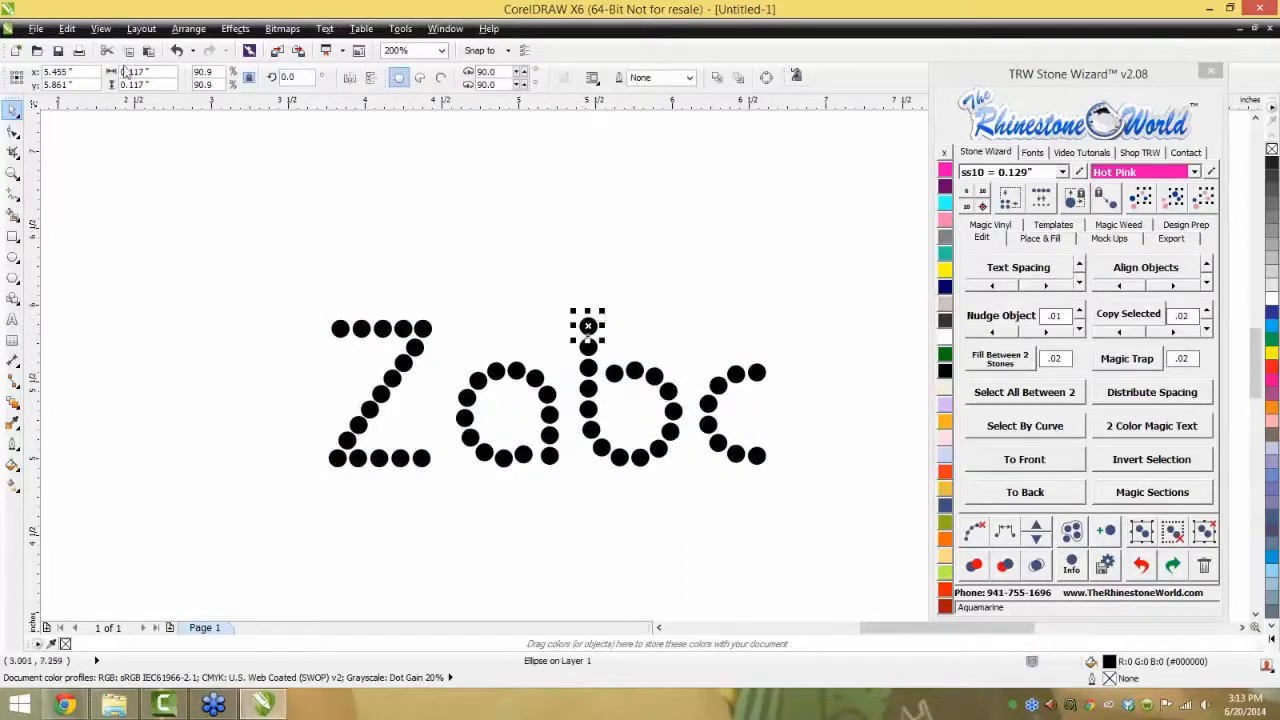
{"action": "left_click", "coordinate": [774, 325]}
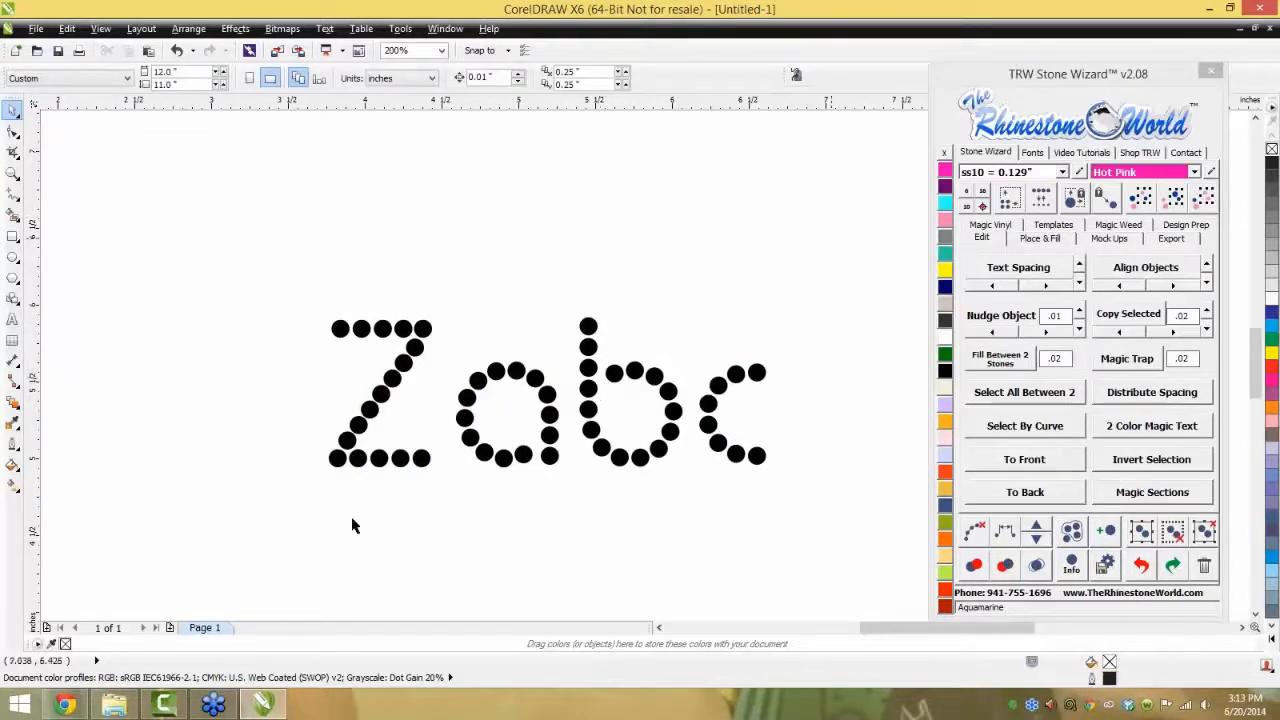
- Replace all stones of the enlarged design with quick-set size 6 and check the size of the b's top stone
{"action": "left_click_drag", "start_coordinate": [830, 230], "coordinate": [265, 555]}
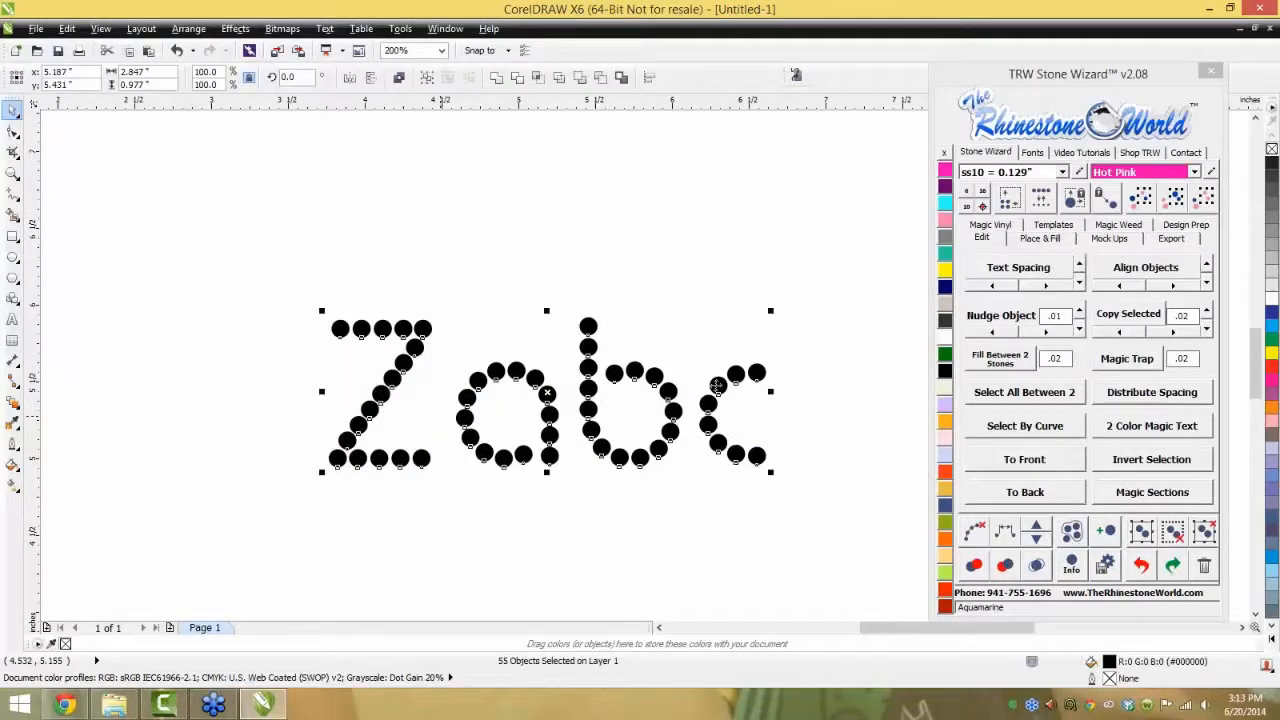
{"action": "left_click", "coordinate": [968, 195]}
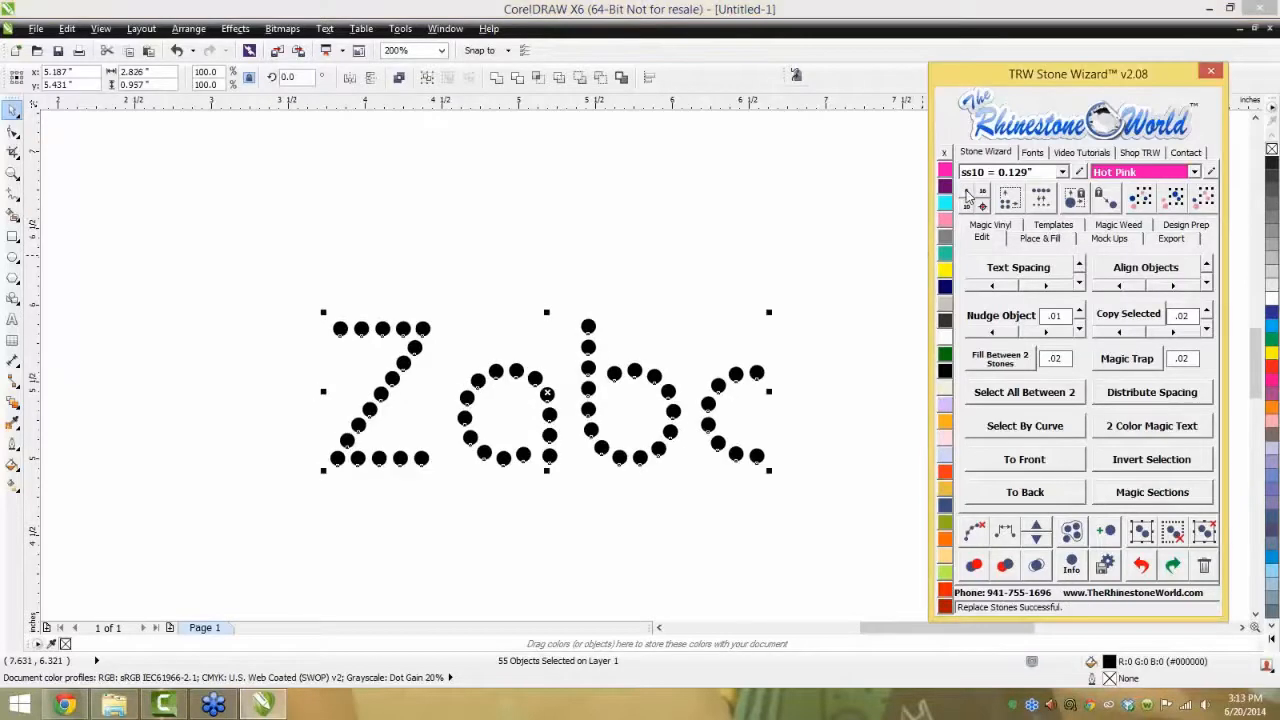
{"action": "left_click", "coordinate": [834, 348]}
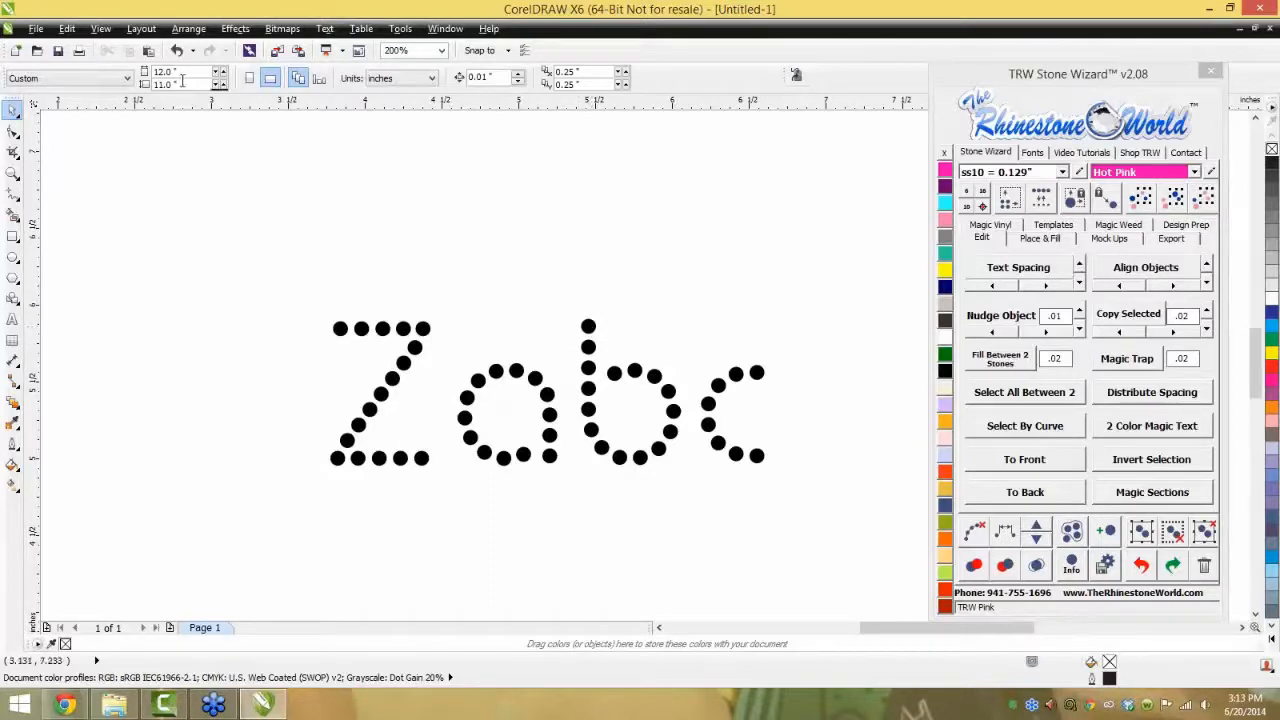
{"action": "left_click", "coordinate": [590, 330]}
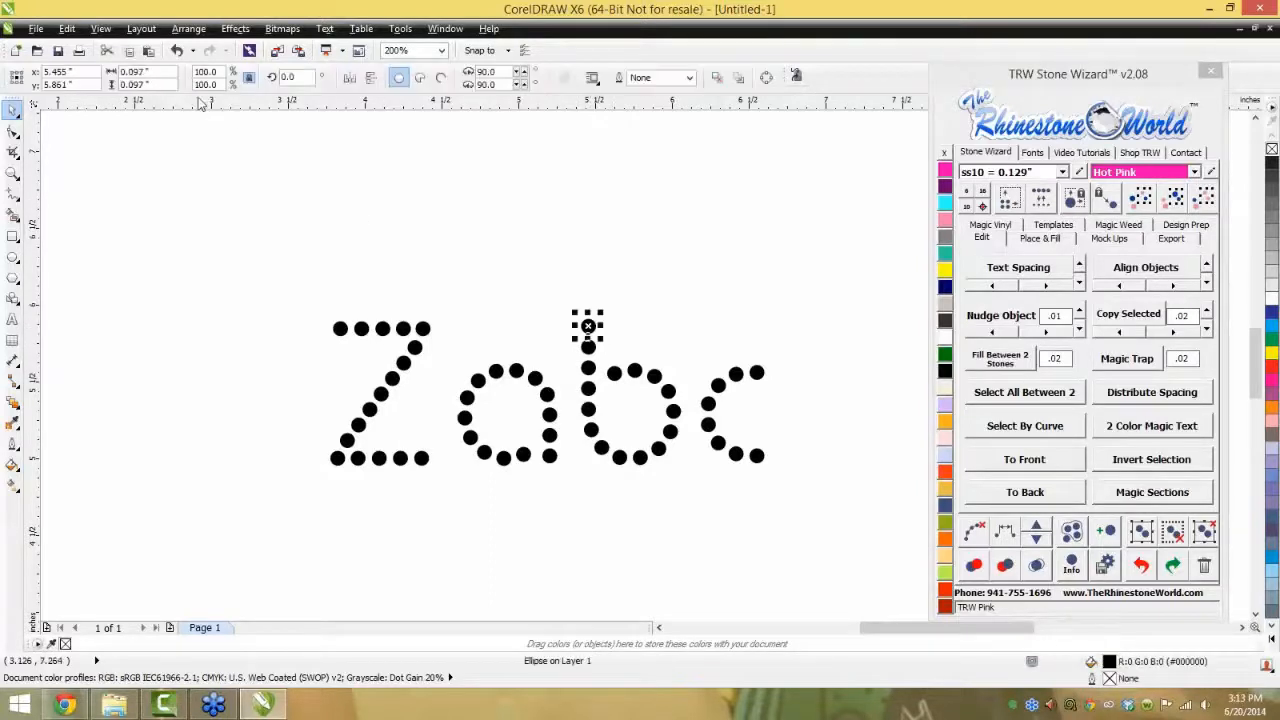
{"action": "left_click", "coordinate": [446, 292]}
- Enlarge the whole Zabc design to about 3.5" wide and replace its stones with quick-set size 6
{"action": "left_click_drag", "start_coordinate": [296, 257], "coordinate": [814, 523]}
{"action": "left_click_drag", "start_coordinate": [772, 314], "coordinate": [883, 197]}
{"action": "left_click", "coordinate": [975, 197]}
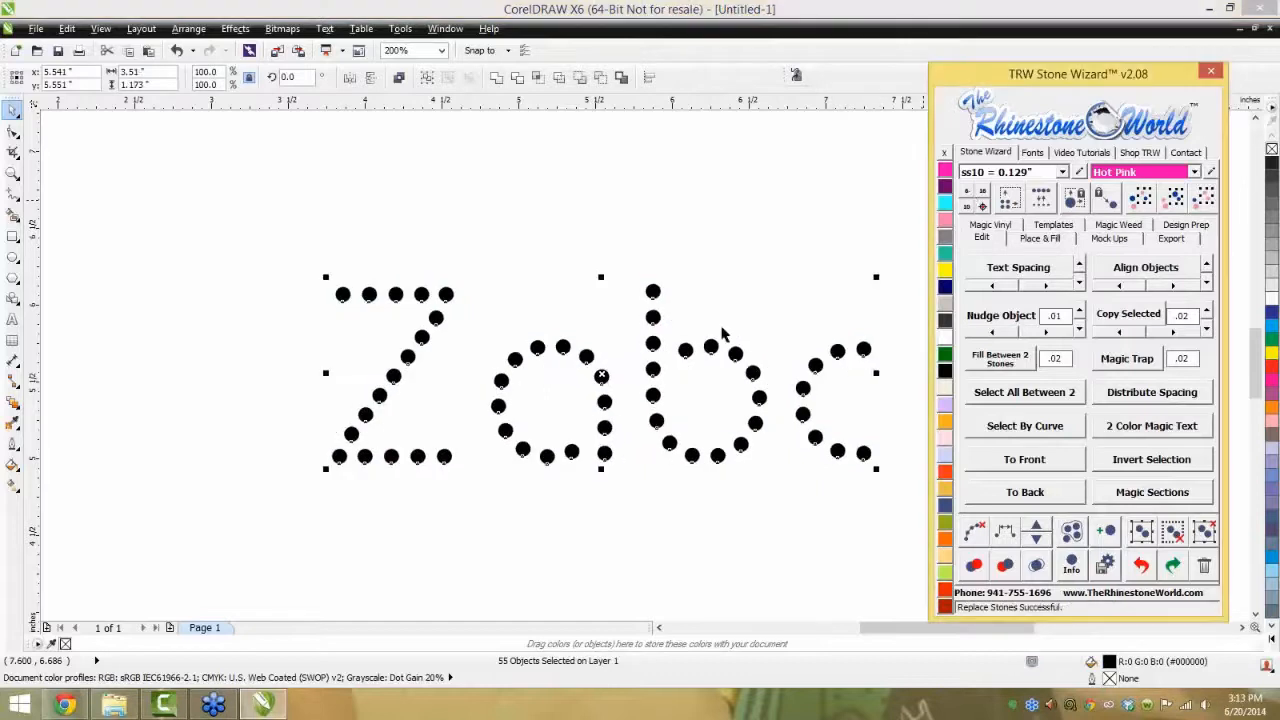
- Scale the design down to about 2.2" wide and replace its stones with quick-set size 6
{"action": "left_click", "coordinate": [966, 197]}
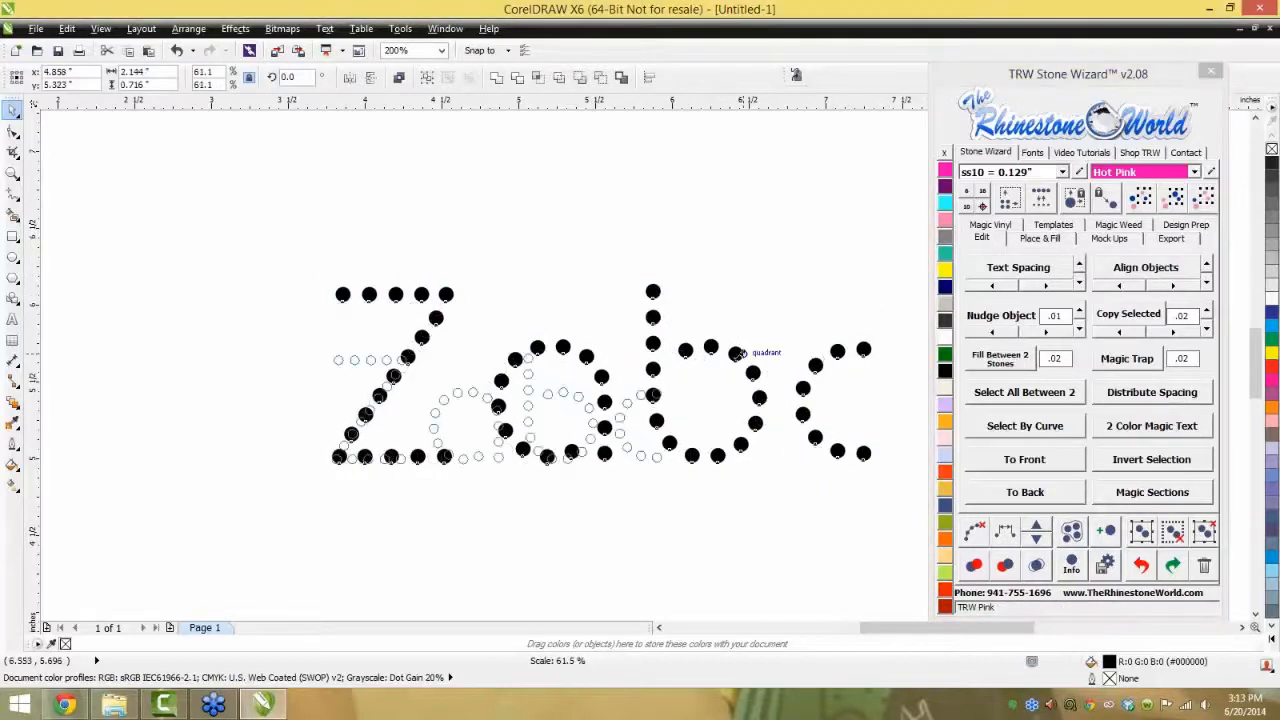
{"action": "left_click", "coordinate": [968, 197]}
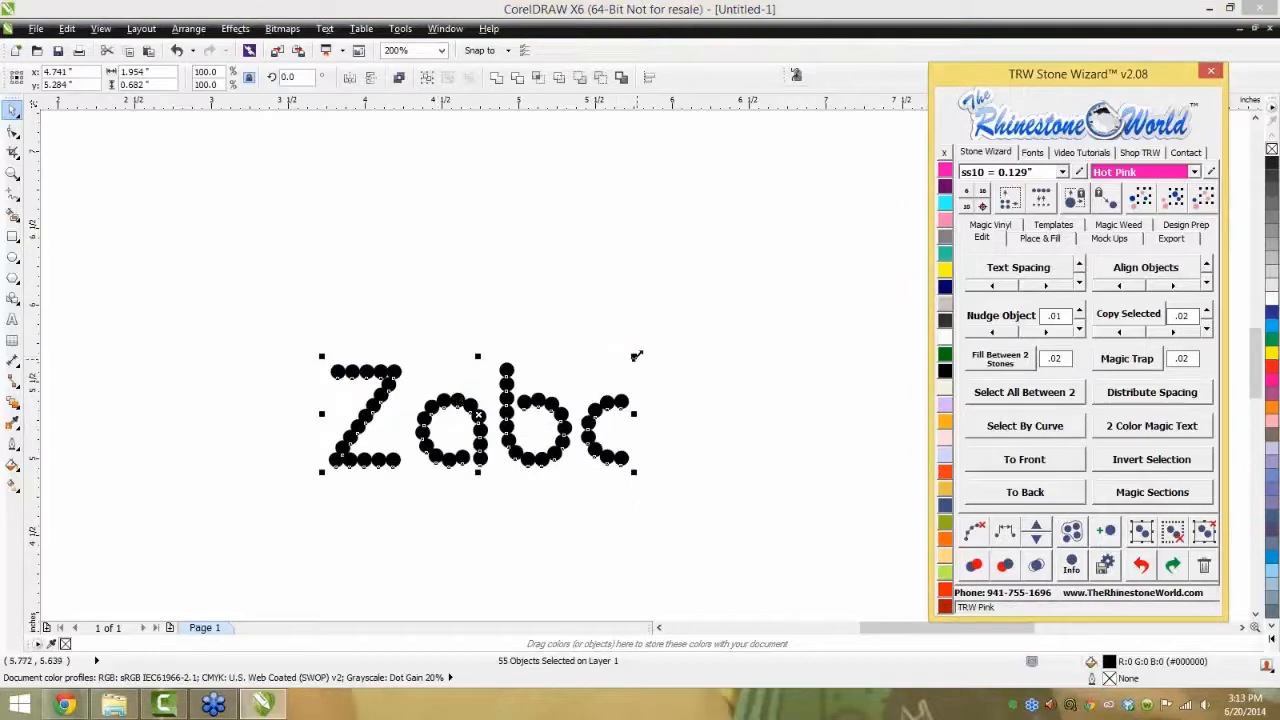
{"action": "left_click_drag", "start_coordinate": [635, 356], "coordinate": [688, 318]}
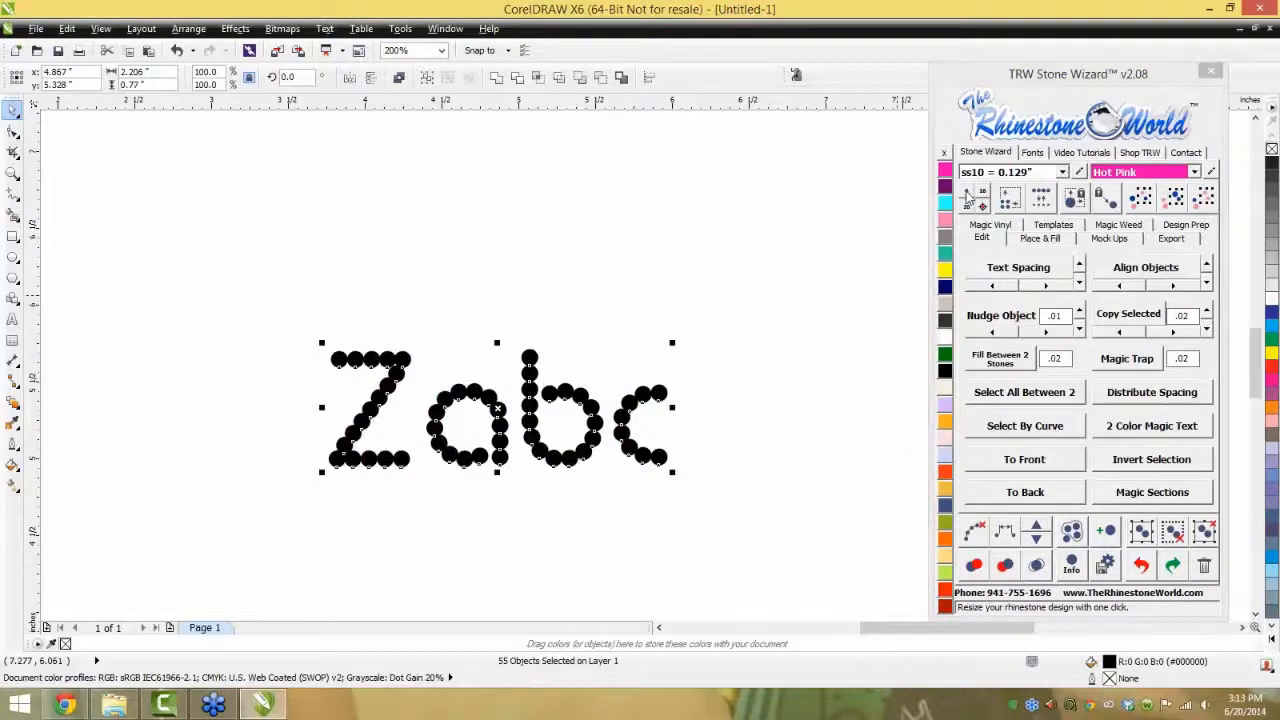
{"action": "left_click", "coordinate": [702, 405]}
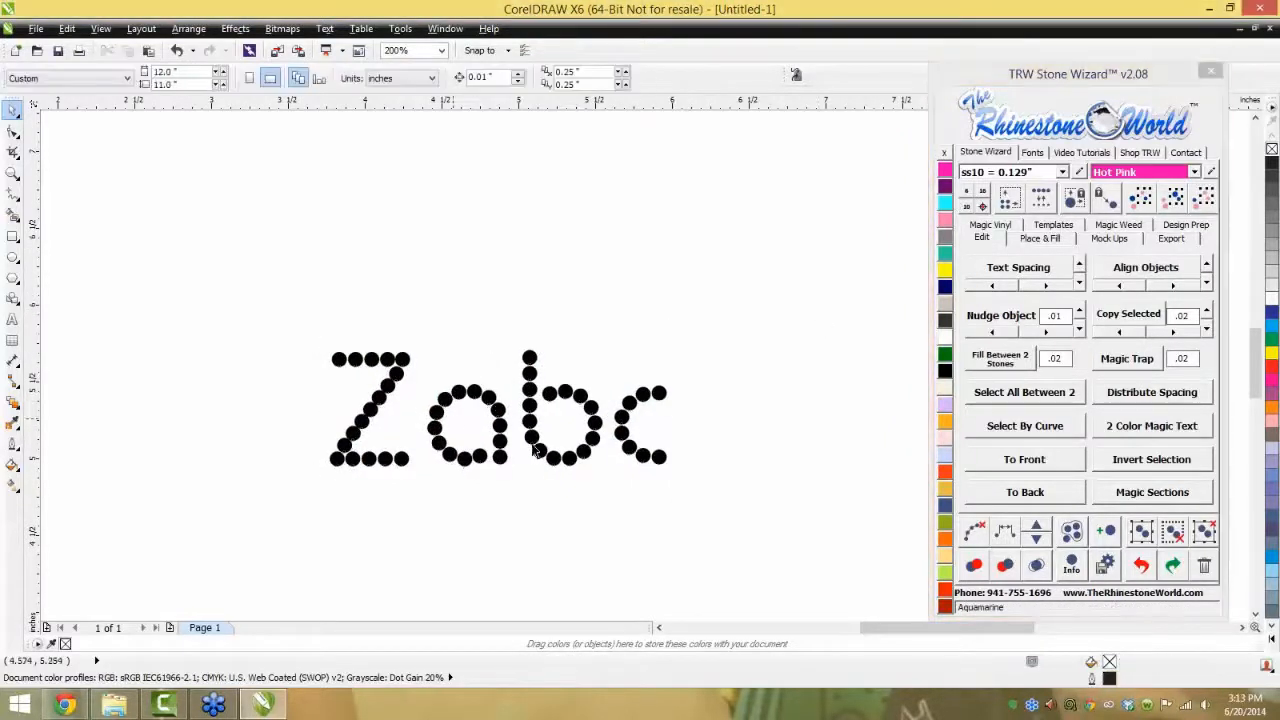
- Try enlarging the whole design with quick-set size 6 stones, and undo the enlargement
{"action": "left_click_drag", "start_coordinate": [253, 570], "coordinate": [789, 304]}
{"action": "left_click", "coordinate": [972, 198]}
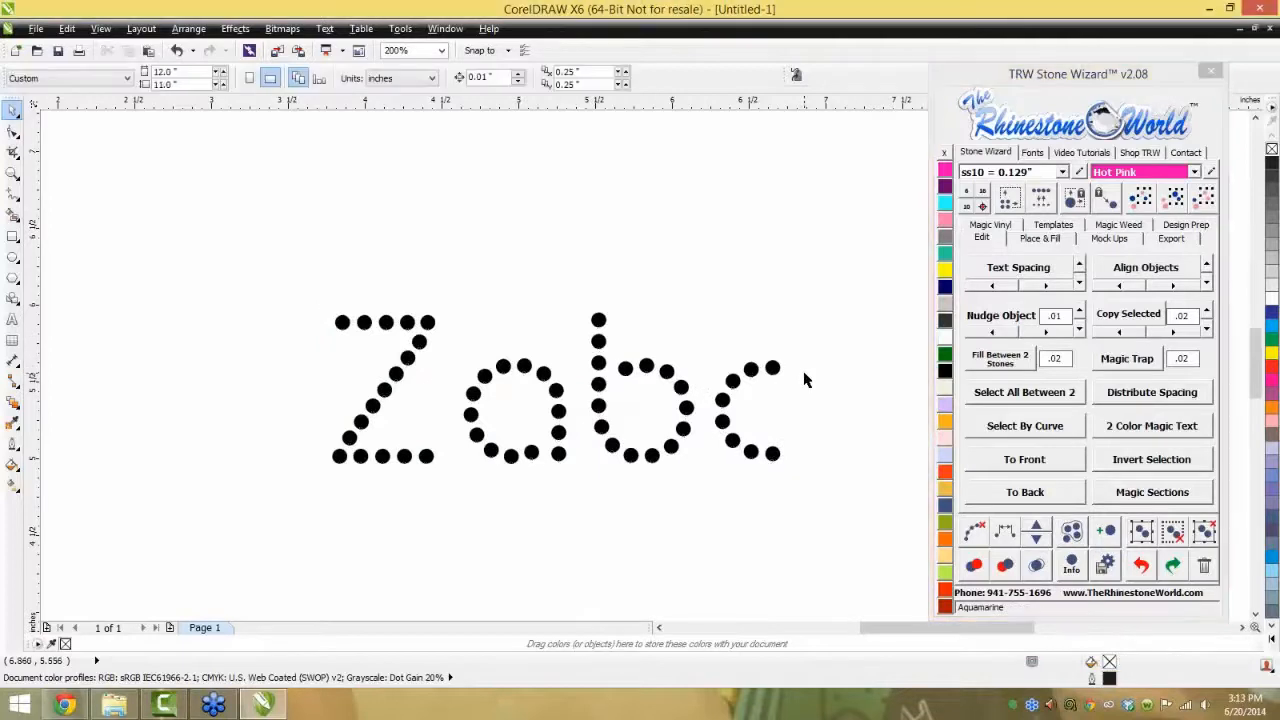
{"action": "key", "text": "ctrl+z"}
{"action": "key", "text": "ctrl+z"}
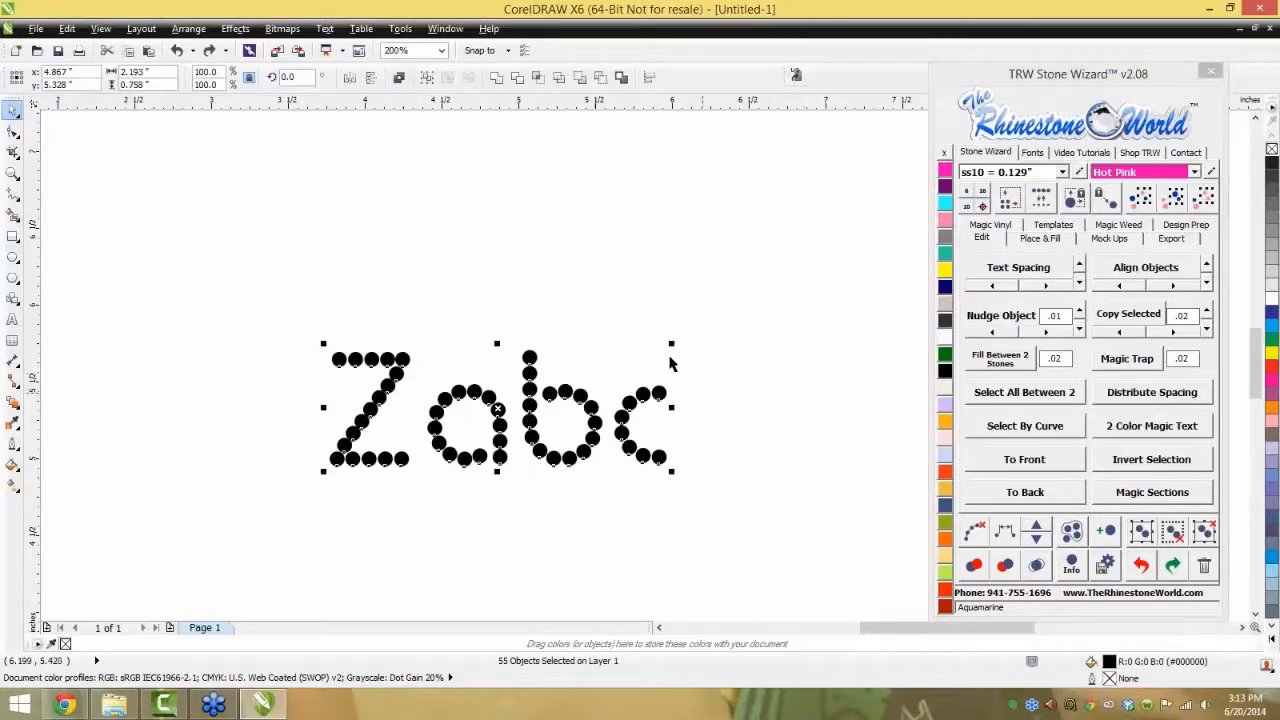
- Enlarge the Zabc design slightly and replace its stones with quick-set size 6
{"action": "left_click_drag", "start_coordinate": [669, 340], "coordinate": [708, 327]}
{"action": "left_click", "coordinate": [968, 198]}
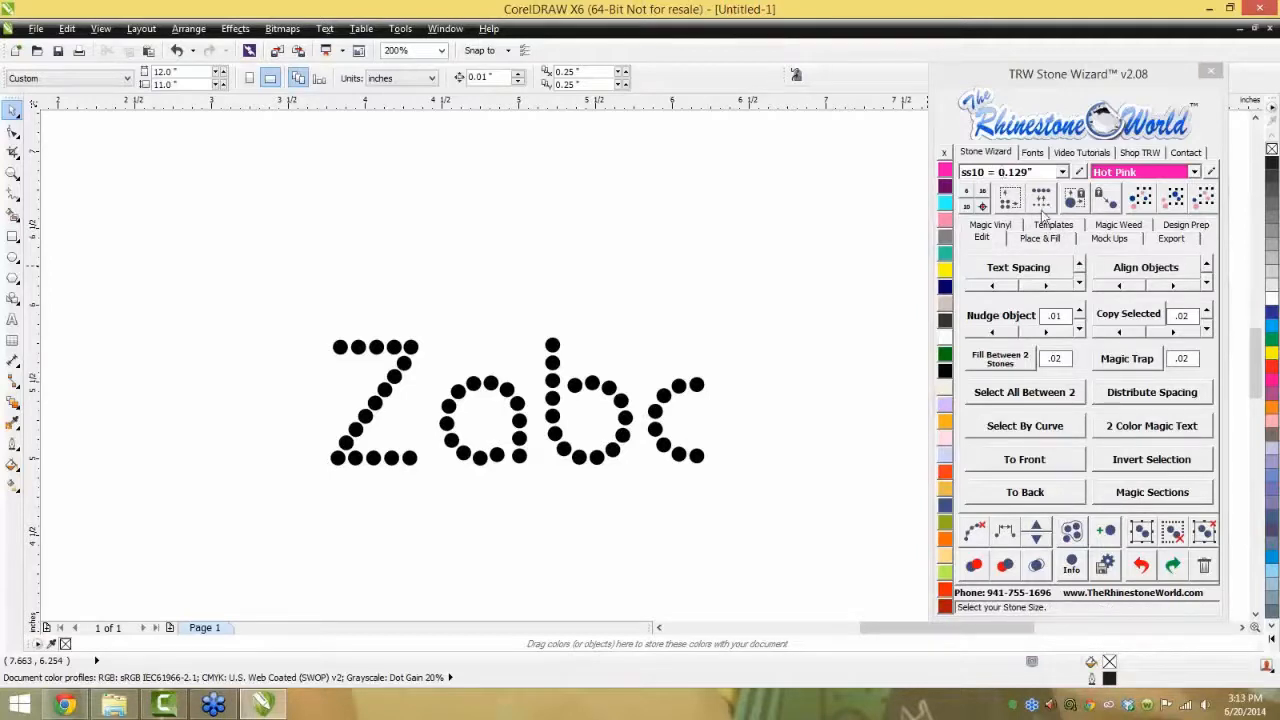
- Scale the whole design up to about 3.5" wide and replace all its stones with ss10 = 0.129"
{"action": "left_click_drag", "start_coordinate": [779, 238], "coordinate": [240, 557]}
{"action": "left_click_drag", "start_coordinate": [710, 336], "coordinate": [778, 308]}
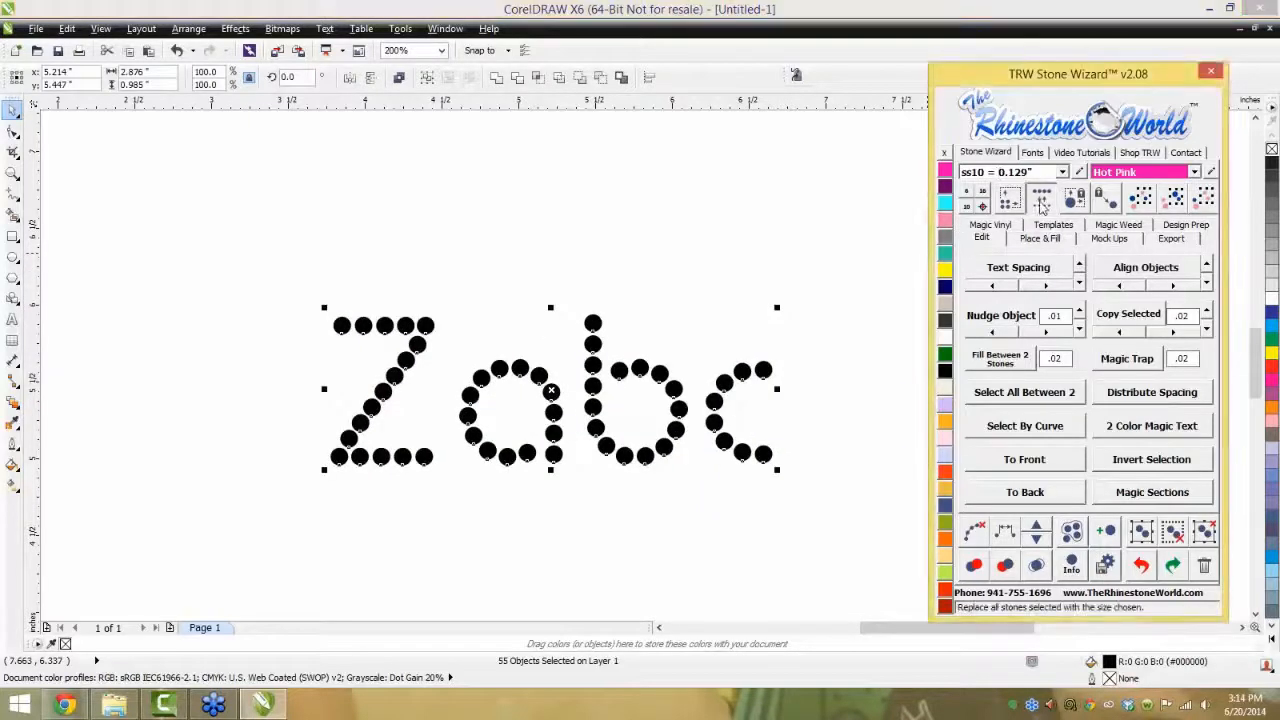
{"action": "left_click", "coordinate": [1041, 198]}
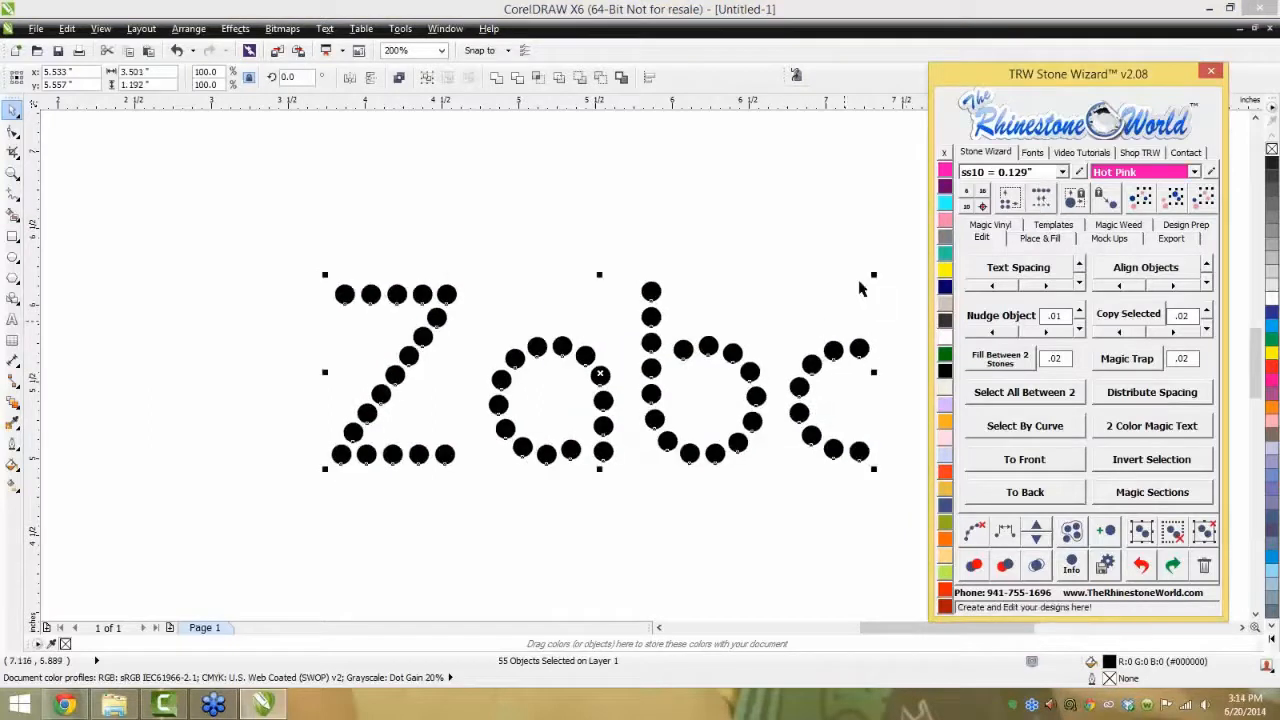
- Adjust the design's width to about 3.06" and replace its scaled stones with ss10 = 0.129"
{"action": "left_click_drag", "start_coordinate": [872, 277], "coordinate": [830, 318]}
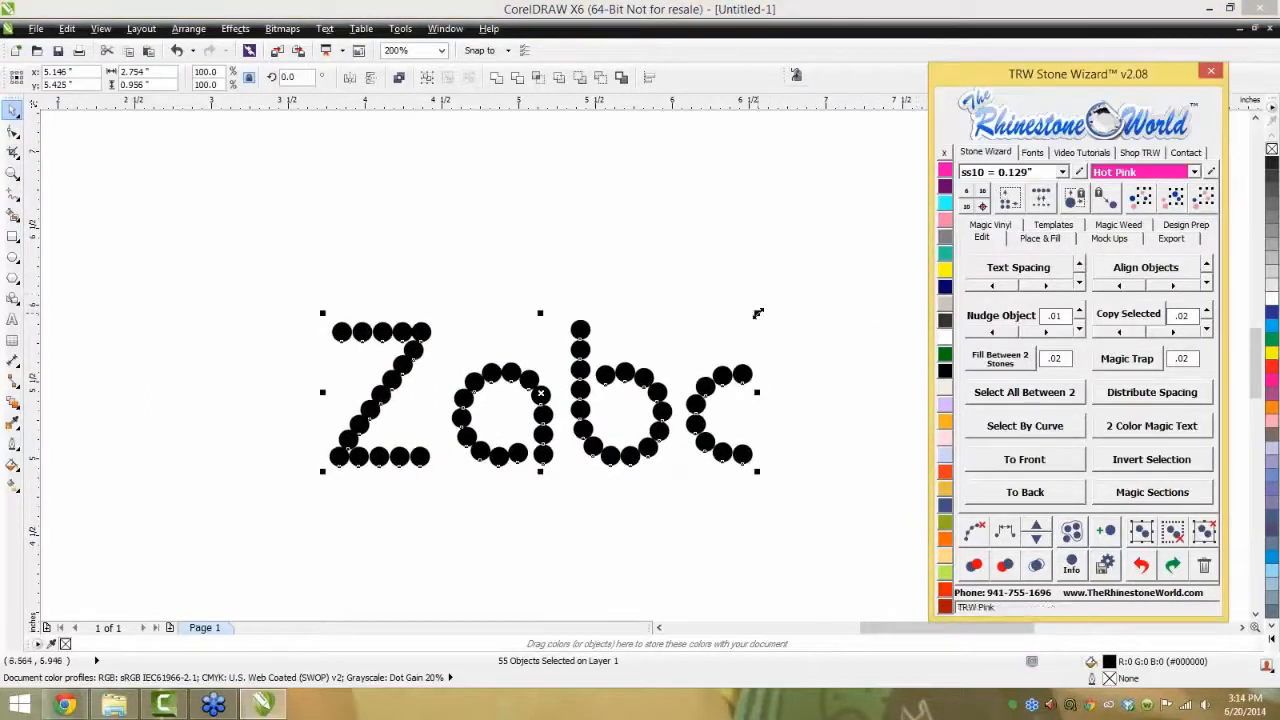
{"action": "left_click_drag", "start_coordinate": [757, 314], "coordinate": [808, 296]}
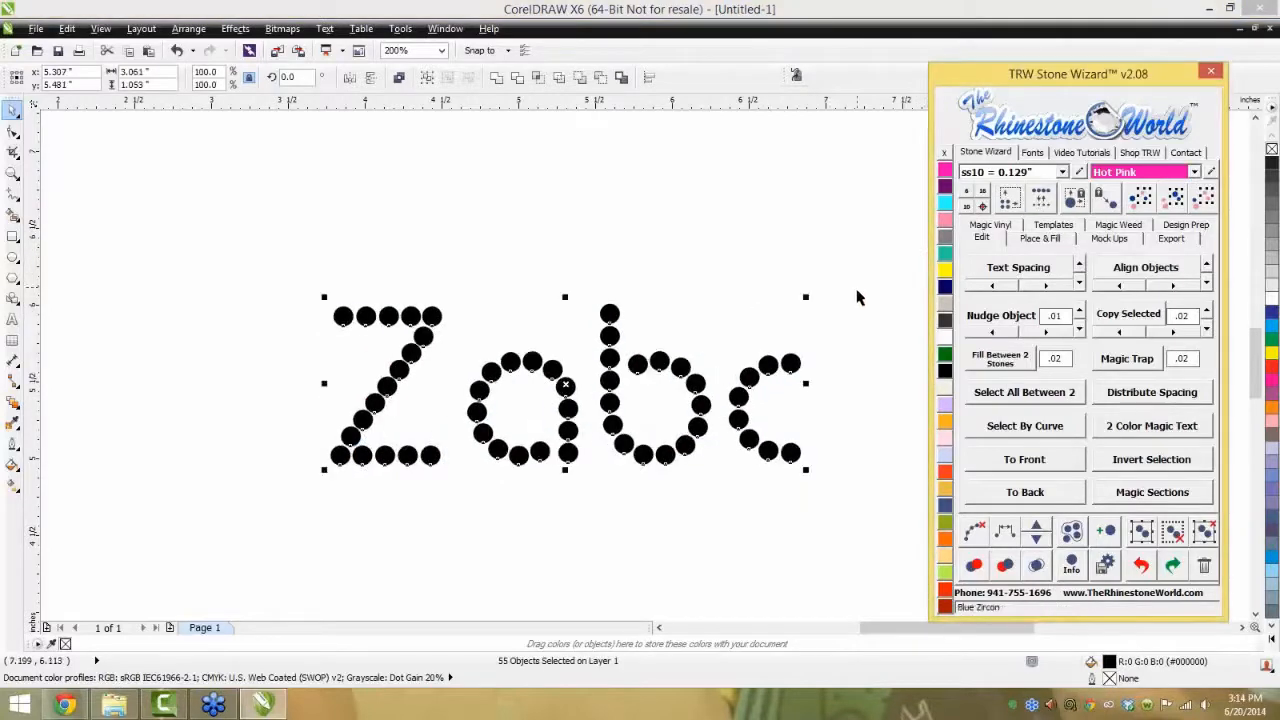
{"action": "left_click", "coordinate": [526, 418]}
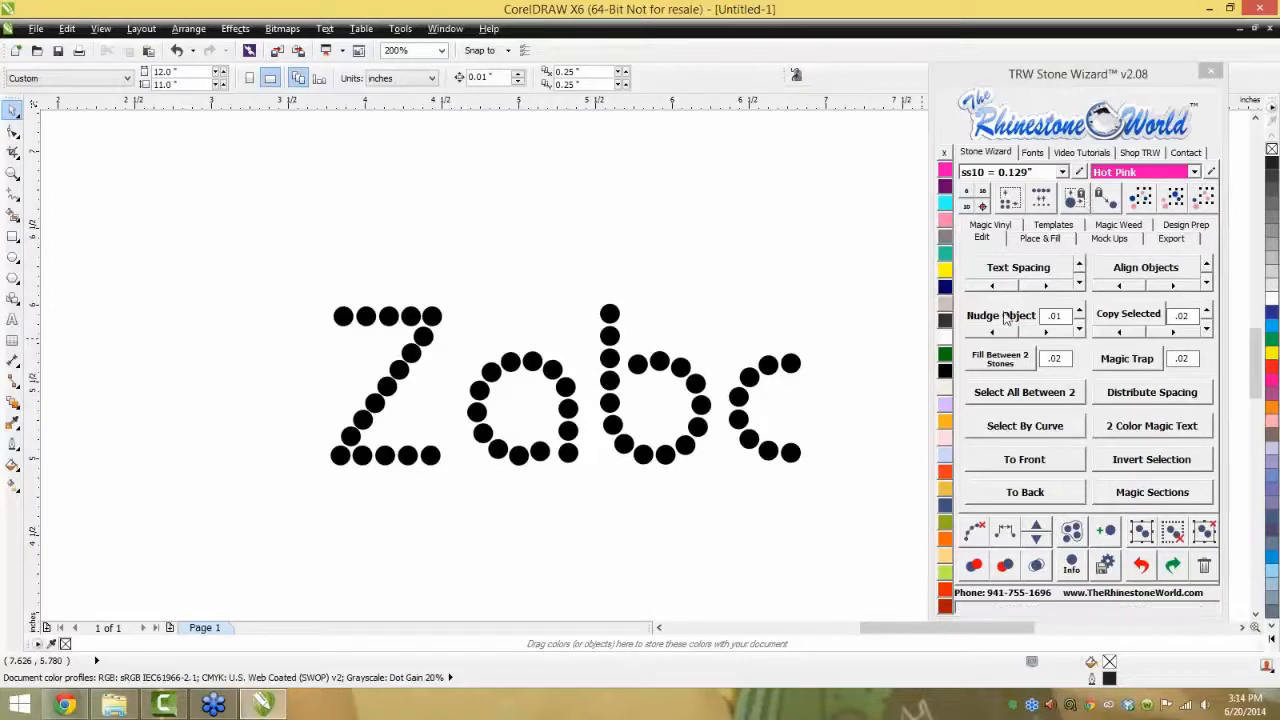
- Replace the three uppermost stones of the c with quick-set size 6
{"action": "scroll", "coordinate": [801, 414], "scroll_direction": "up", "scroll_amount": 1}
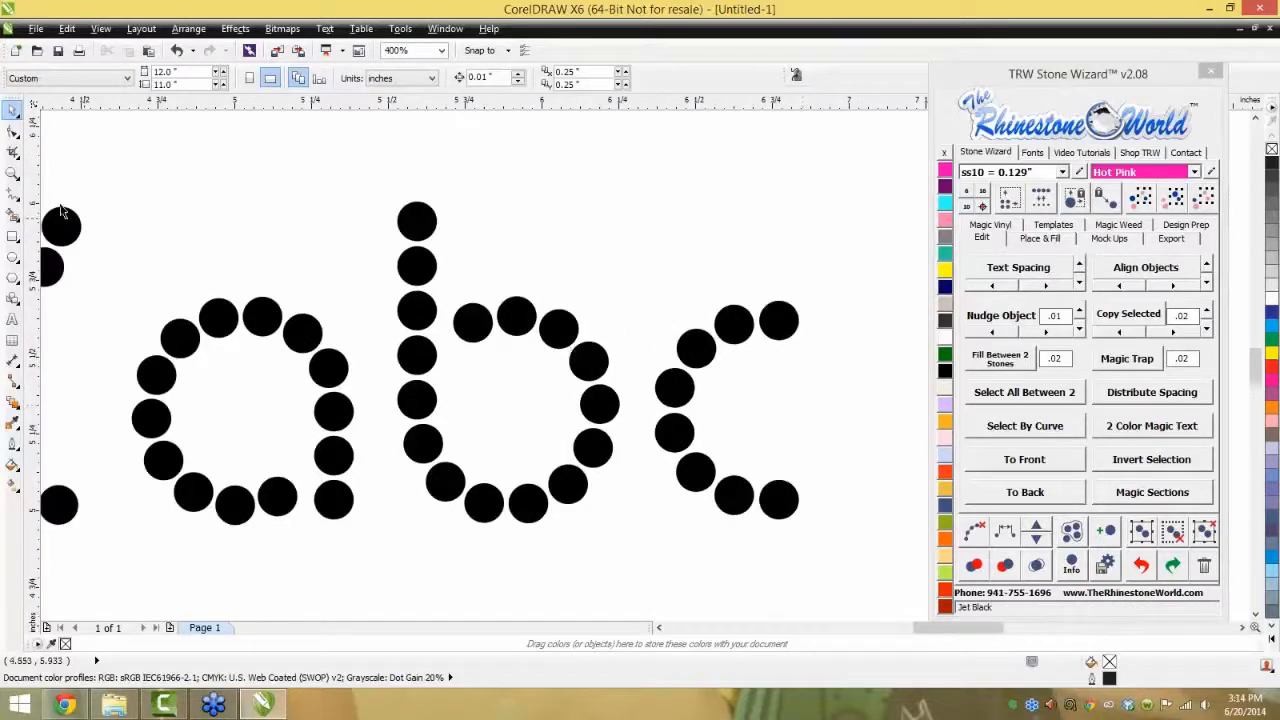
{"action": "left_click", "coordinate": [779, 321]}
{"action": "left_click", "coordinate": [734, 324], "text": "shift"}
{"action": "left_click", "coordinate": [696, 349], "text": "shift"}
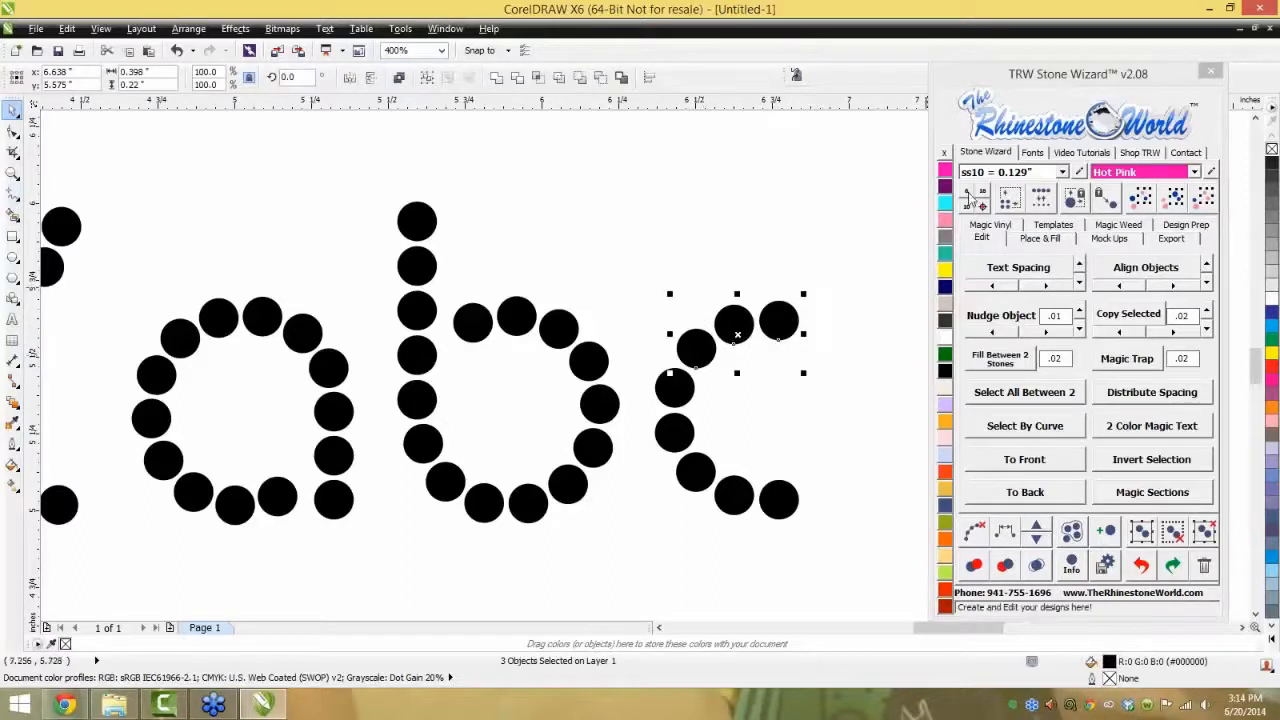
{"action": "left_click", "coordinate": [968, 191]}
{"action": "left_click", "coordinate": [756, 361]}
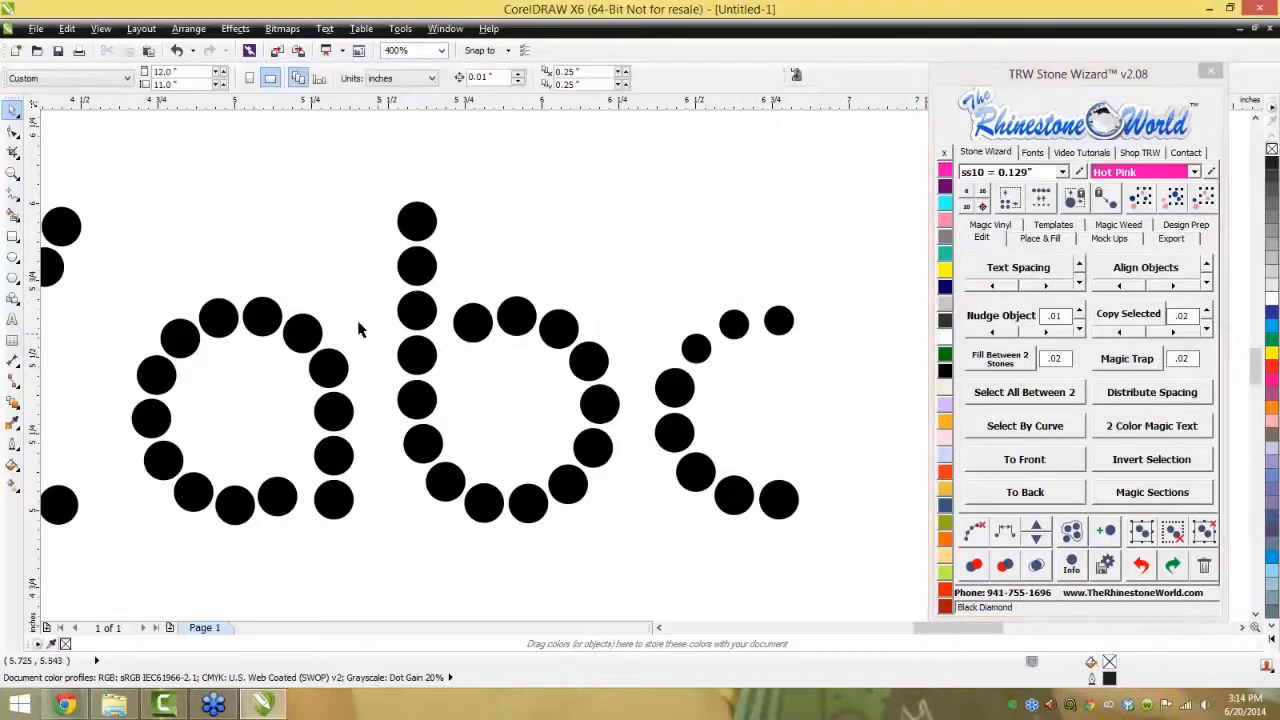
- Draw a B-spline curve through the centres of the c's stones, from its upper end to its lower end
{"action": "left_click", "coordinate": [13, 193]}
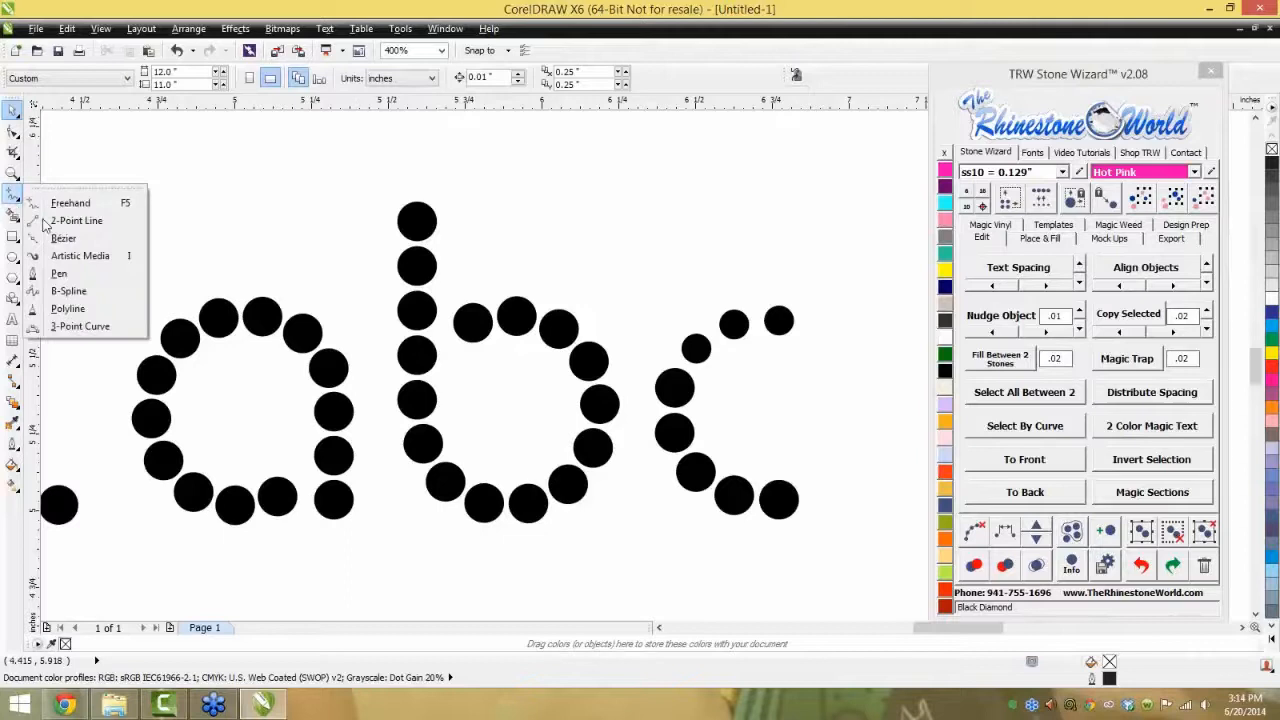
{"action": "left_click", "coordinate": [67, 291]}
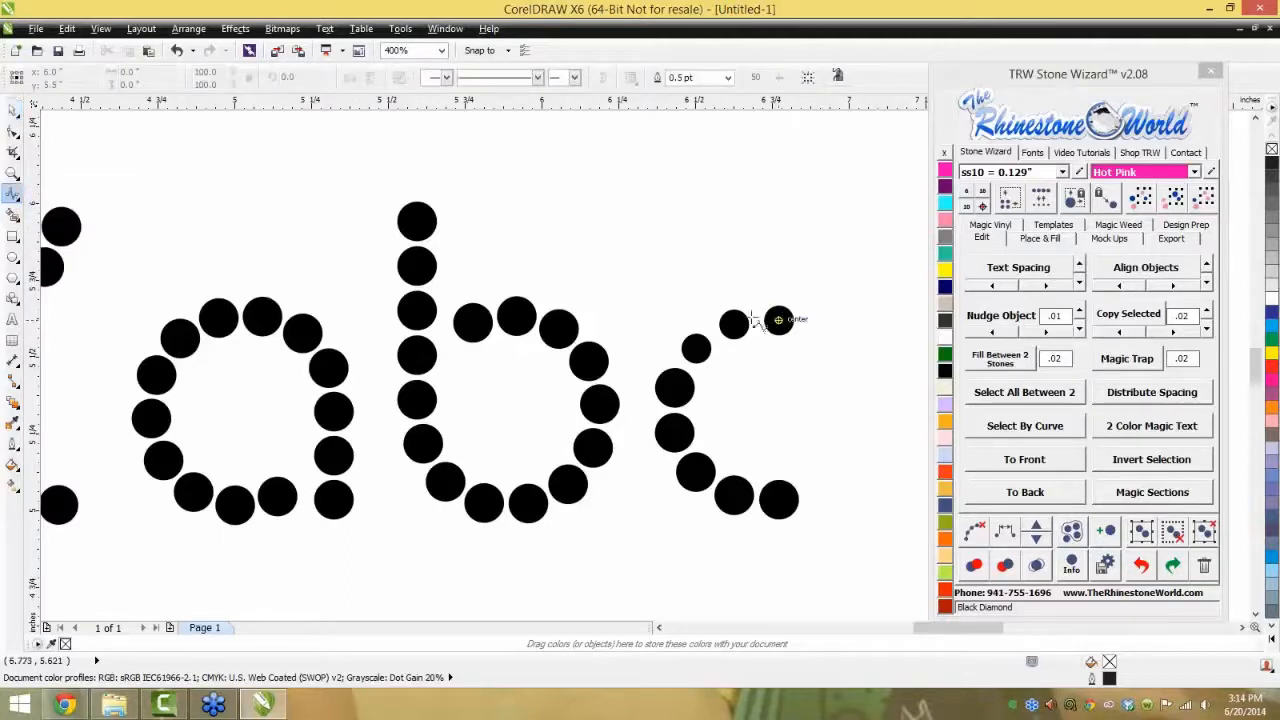
{"action": "left_click", "coordinate": [779, 320]}
{"action": "left_click", "coordinate": [734, 323]}
{"action": "left_click", "coordinate": [696, 348]}
{"action": "left_click", "coordinate": [674, 387]}
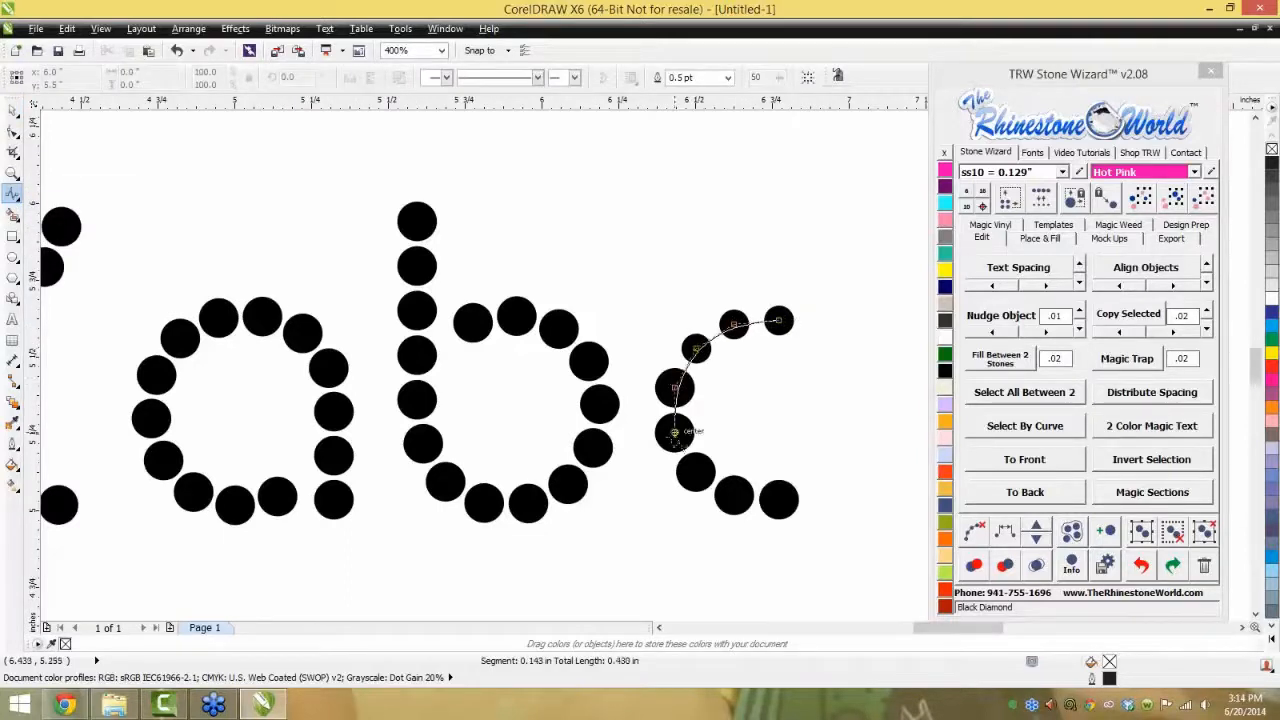
{"action": "left_click", "coordinate": [674, 432]}
{"action": "left_click", "coordinate": [695, 470]}
{"action": "left_click", "coordinate": [734, 494]}
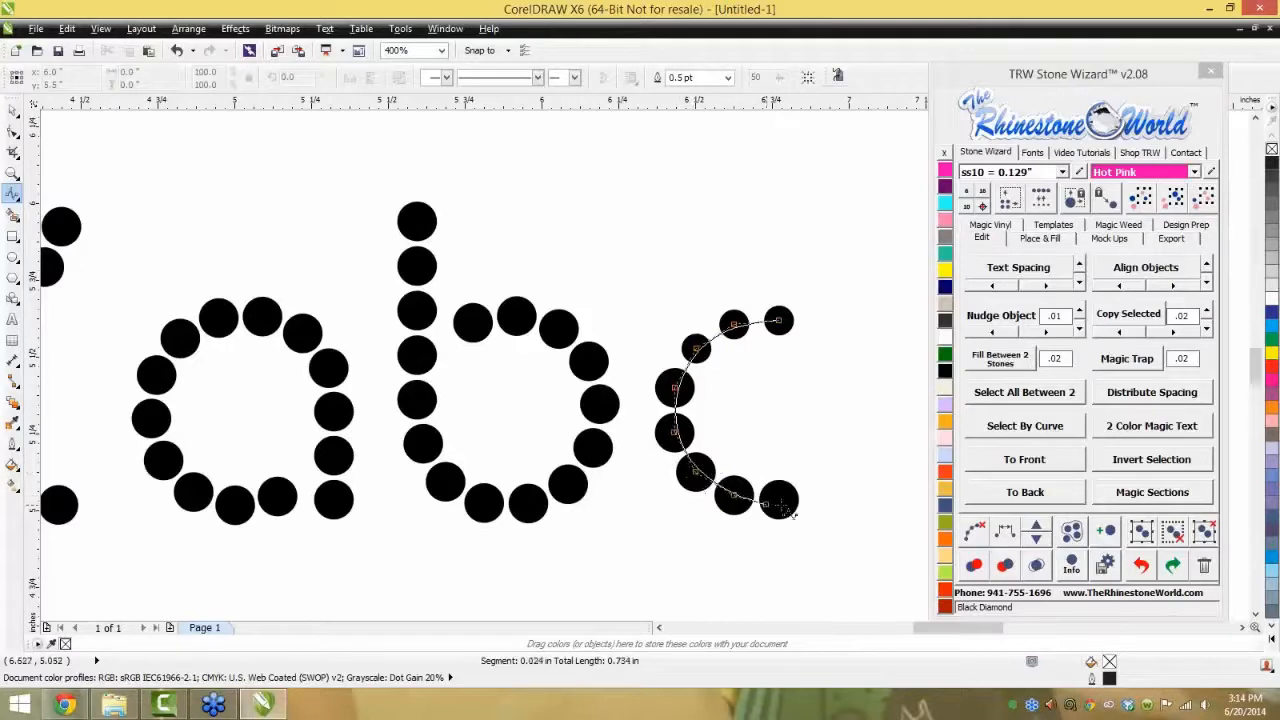
{"action": "double_click", "coordinate": [779, 499]}
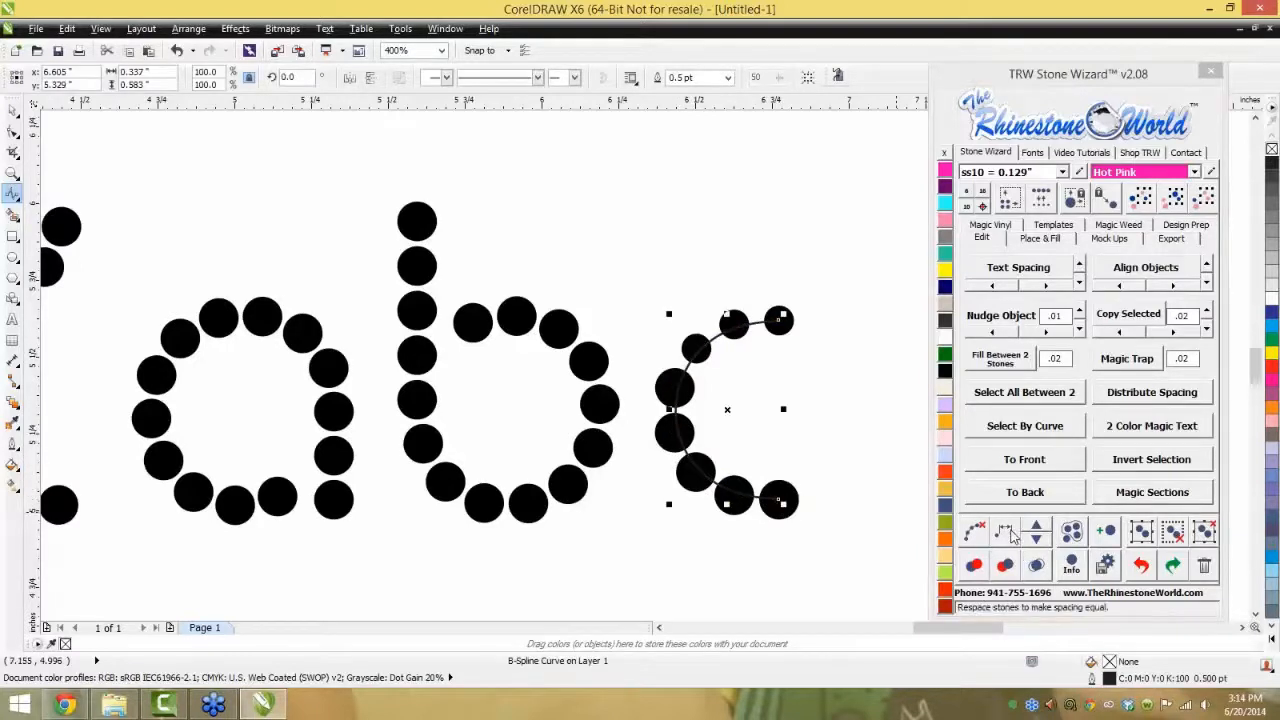
- Respace the c's stones evenly along the curve with one stone added, and remove the guide curve
{"action": "left_click", "coordinate": [1010, 532]}
{"action": "left_click", "coordinate": [1038, 526]}
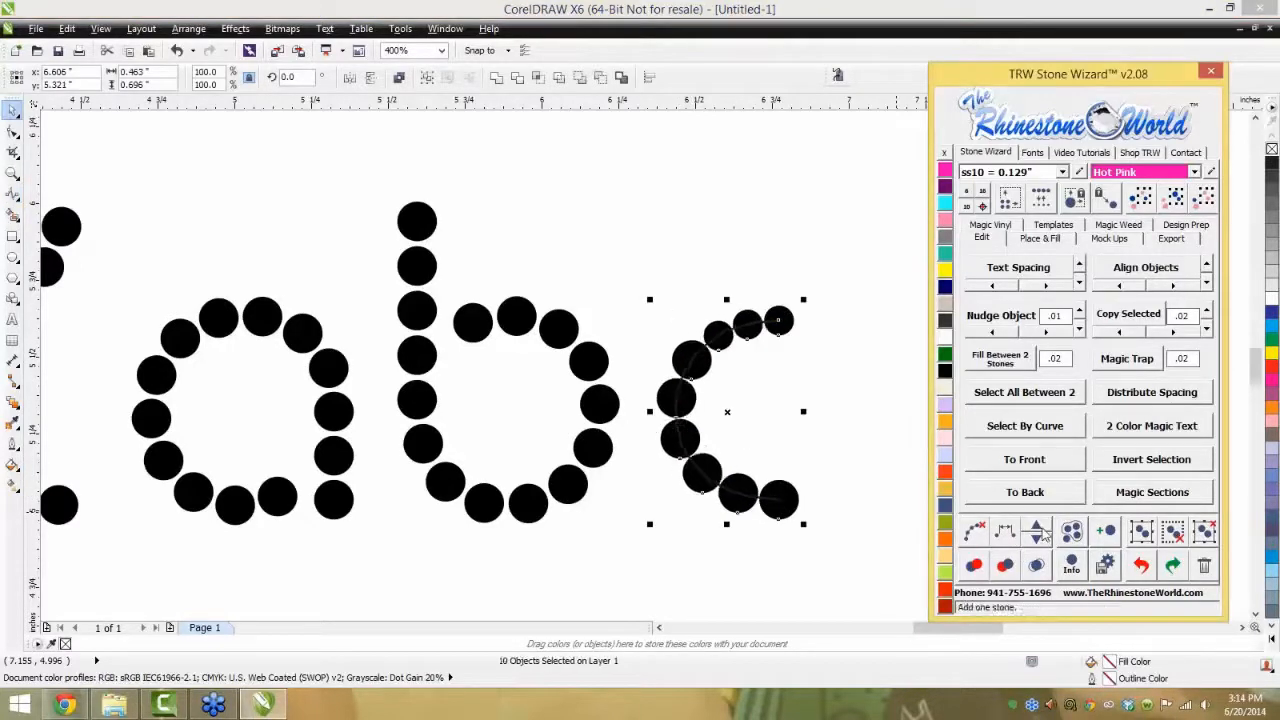
{"action": "left_click", "coordinate": [976, 534]}
{"action": "scroll", "coordinate": [757, 388], "scroll_direction": "down", "scroll_amount": 2}
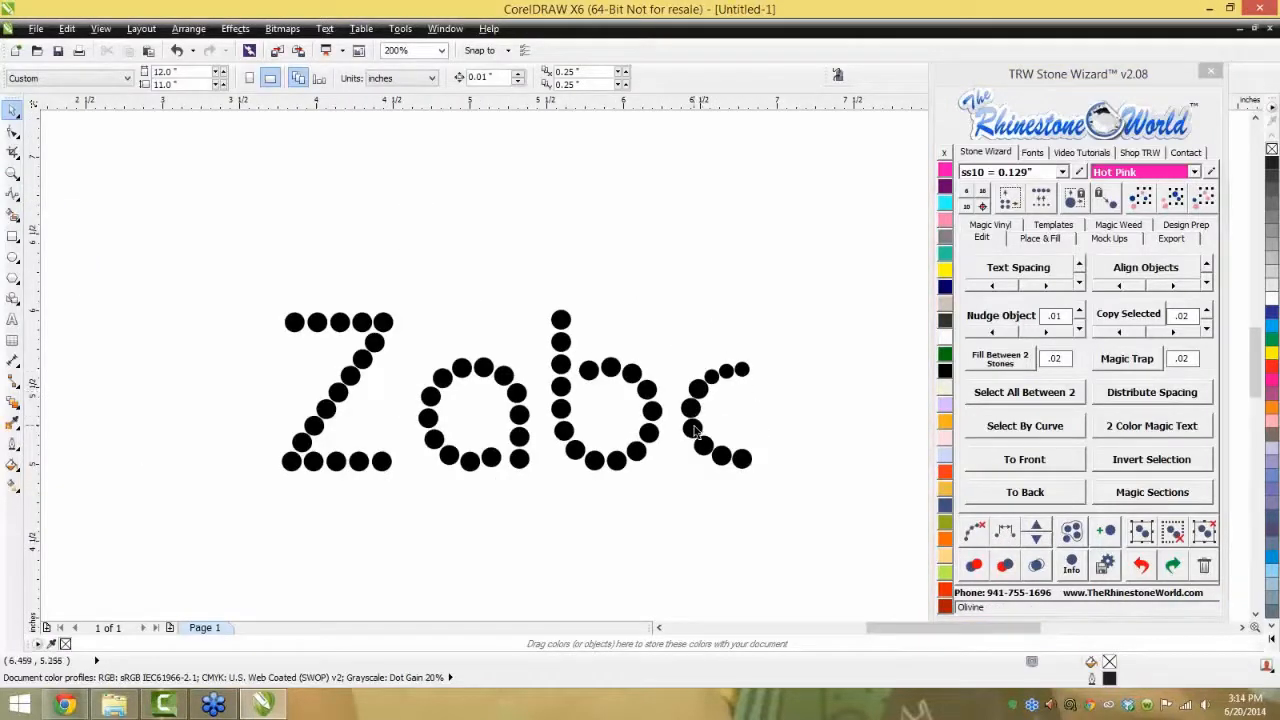
- Try to resize the whole Zabc design with all stones replaced by ss10 = 0.129", and undo it
{"action": "left_click_drag", "start_coordinate": [805, 240], "coordinate": [185, 551]}
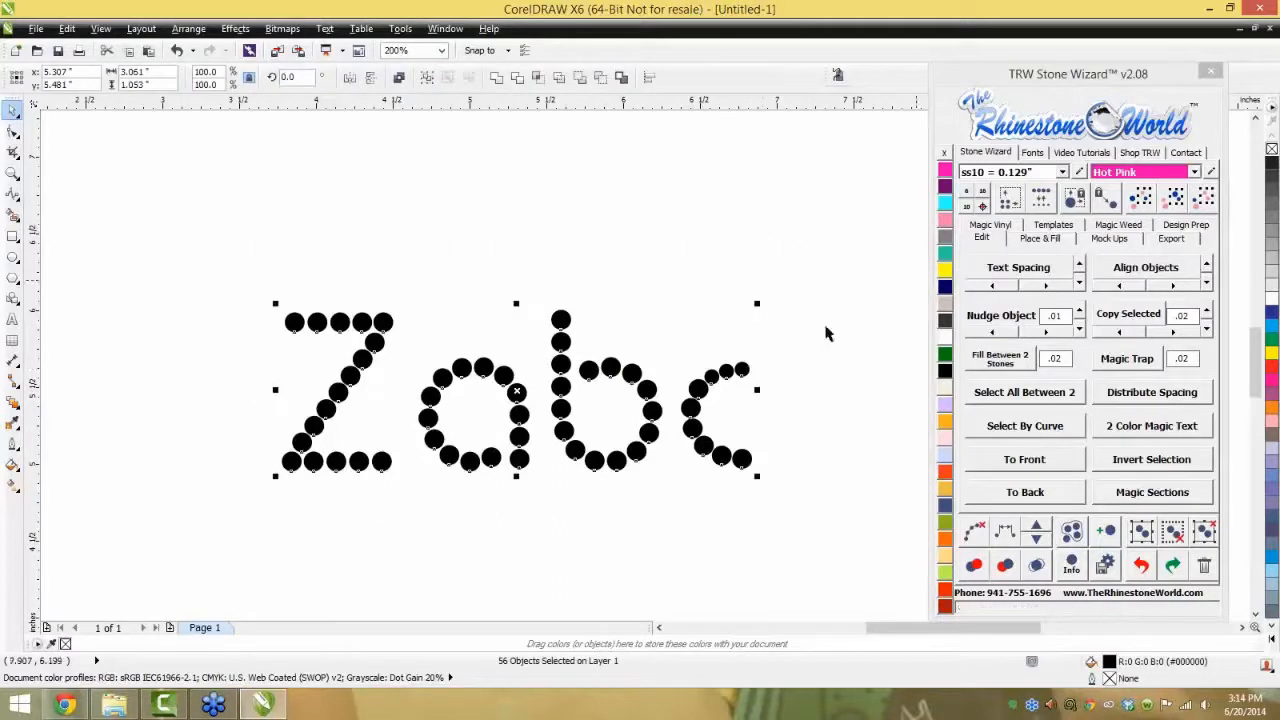
{"action": "left_click", "coordinate": [1010, 200]}
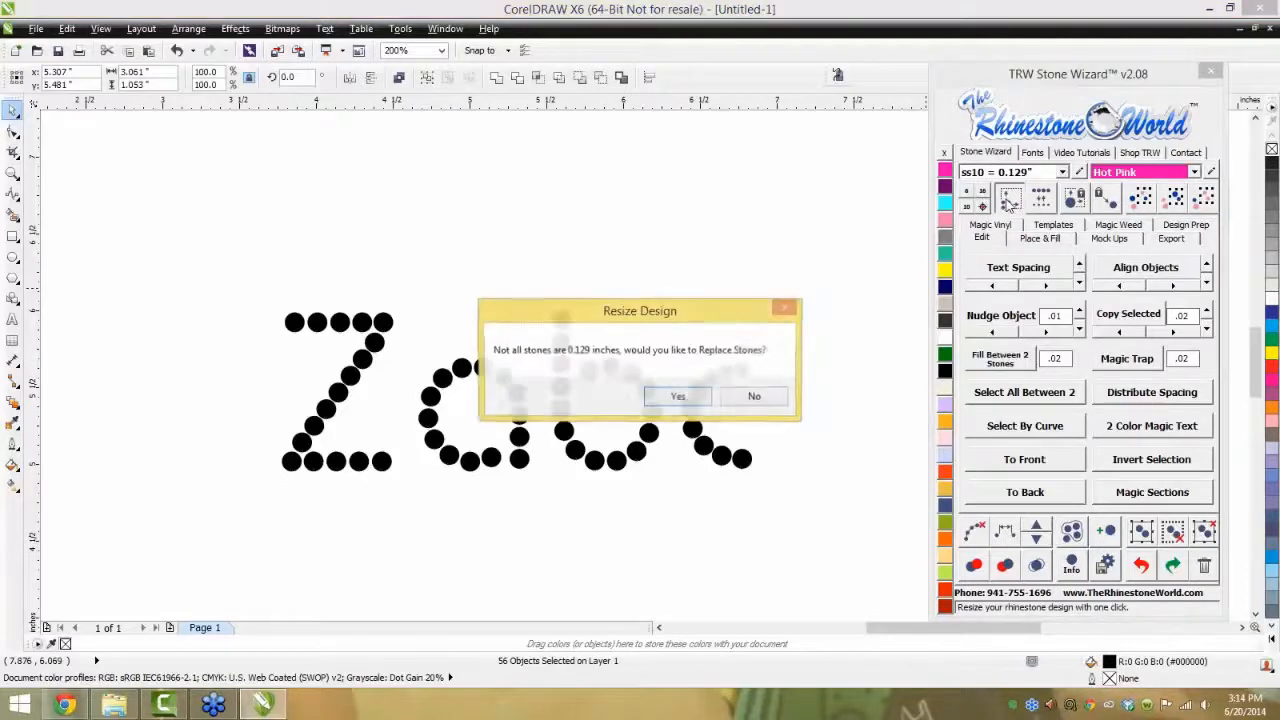
{"action": "left_click", "coordinate": [678, 397]}
{"action": "scroll", "coordinate": [716, 373], "scroll_direction": "up", "scroll_amount": 2}
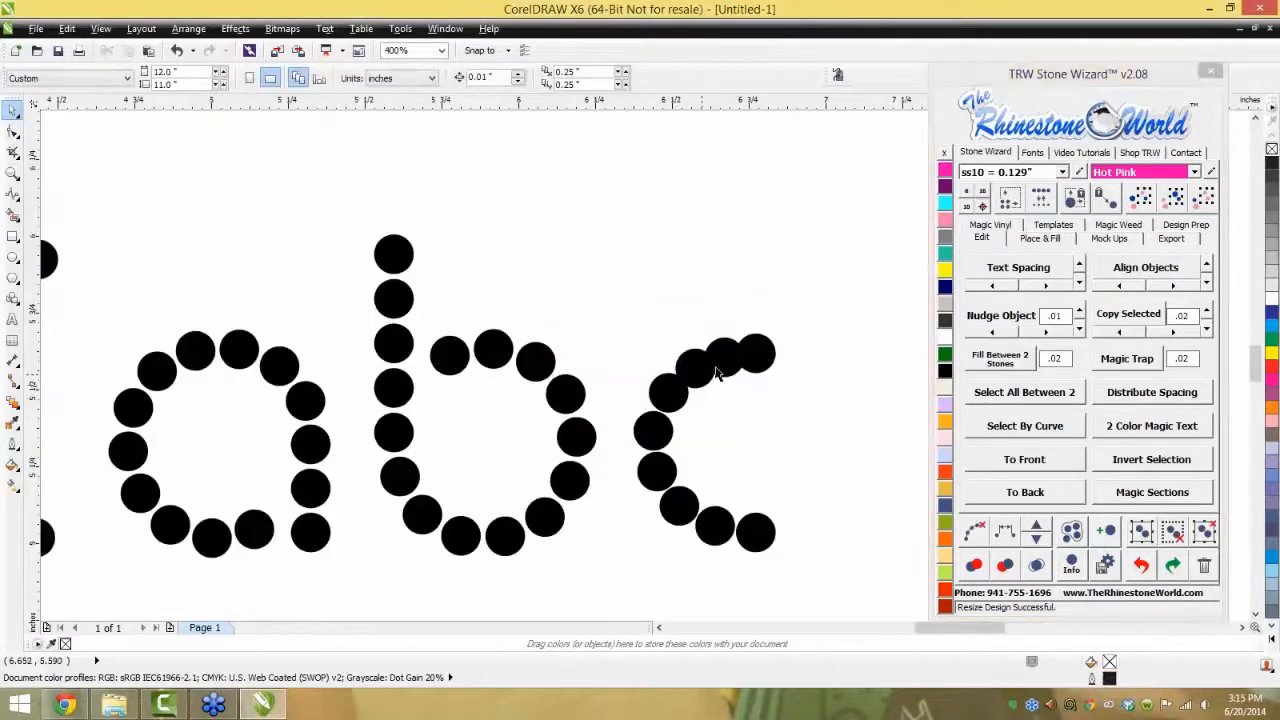
{"action": "key", "text": "ctrl+z"}
- Store the current stone sizes of the whole Zabc design, including the c's smaller stones
{"action": "scroll", "coordinate": [790, 394], "scroll_direction": "down", "scroll_amount": 1}
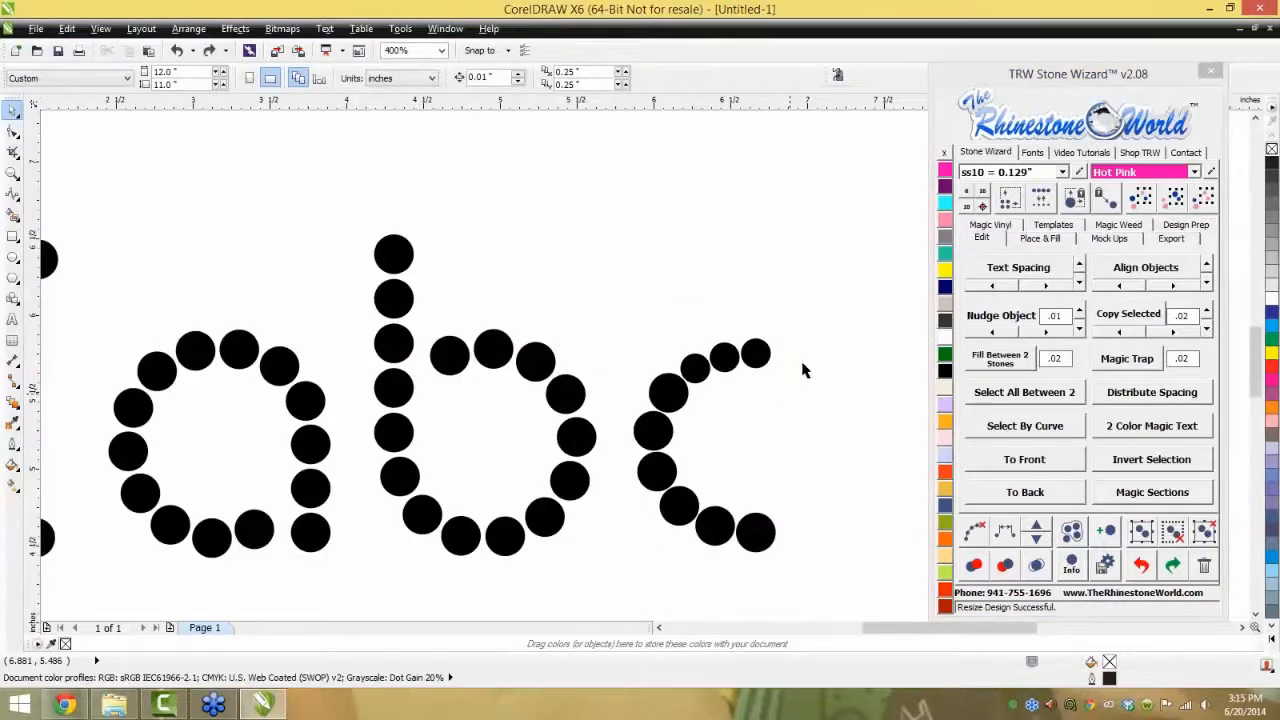
{"action": "left_click_drag", "start_coordinate": [851, 253], "coordinate": [183, 562]}
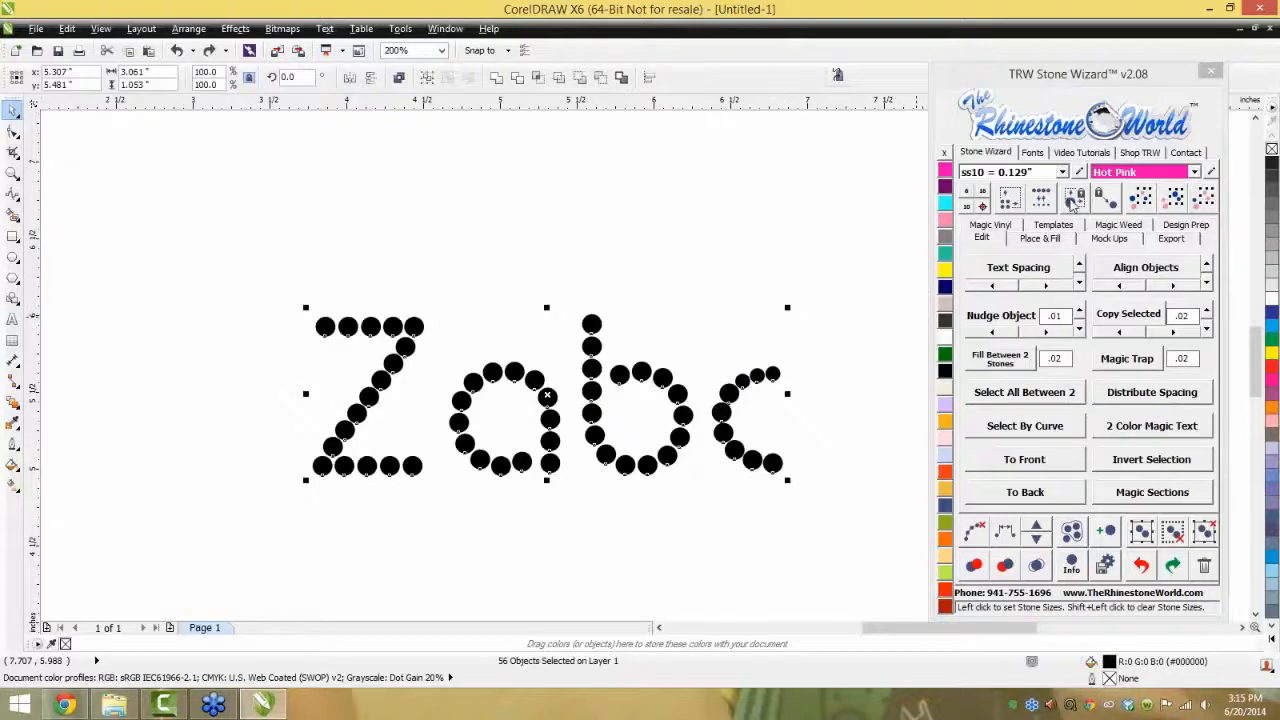
{"action": "left_click", "coordinate": [1073, 201]}
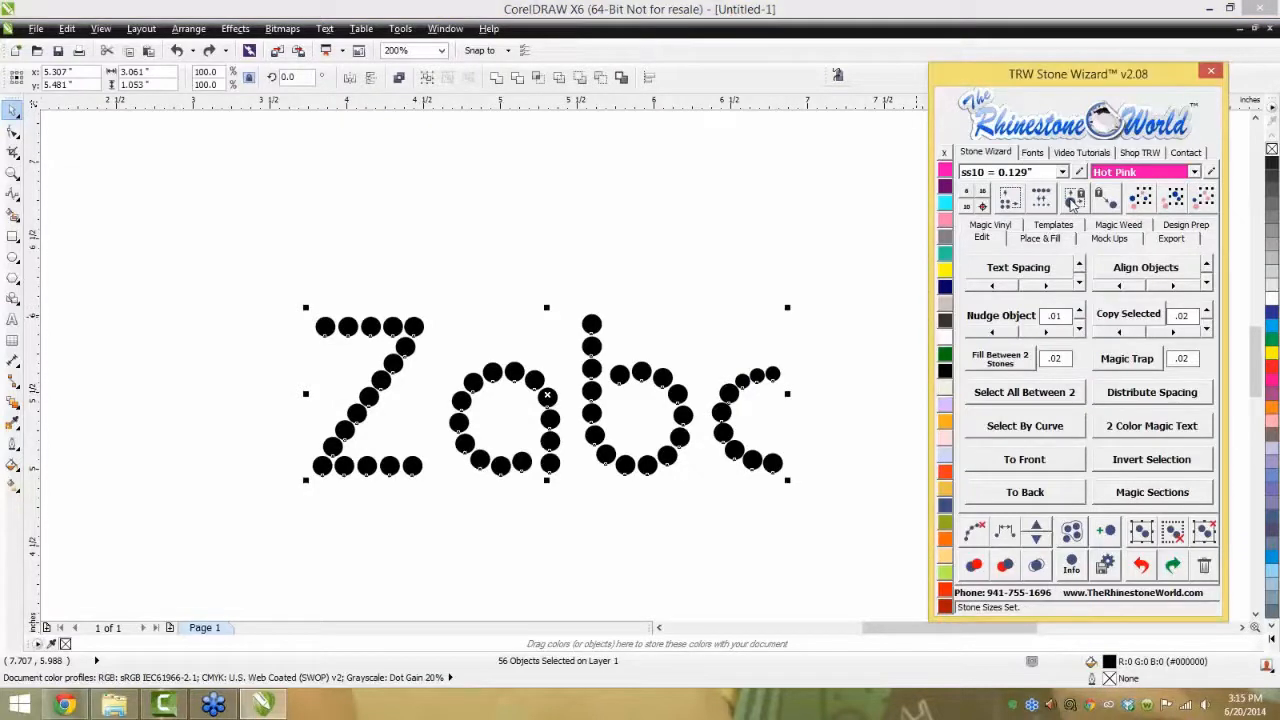
- Scale the Zabc design up to about 3.62" wide and restore its stones to their stored sizes
{"action": "left_click_drag", "start_coordinate": [787, 307], "coordinate": [873, 244]}
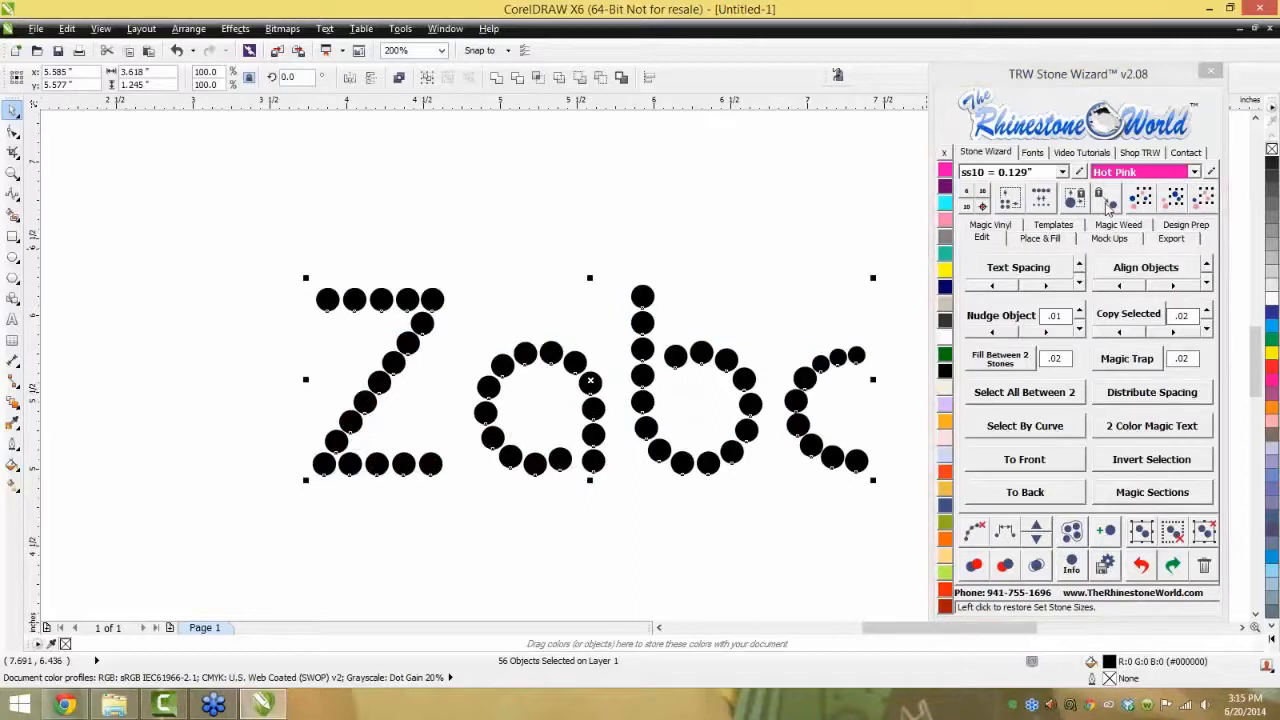
{"action": "left_click", "coordinate": [893, 398]}
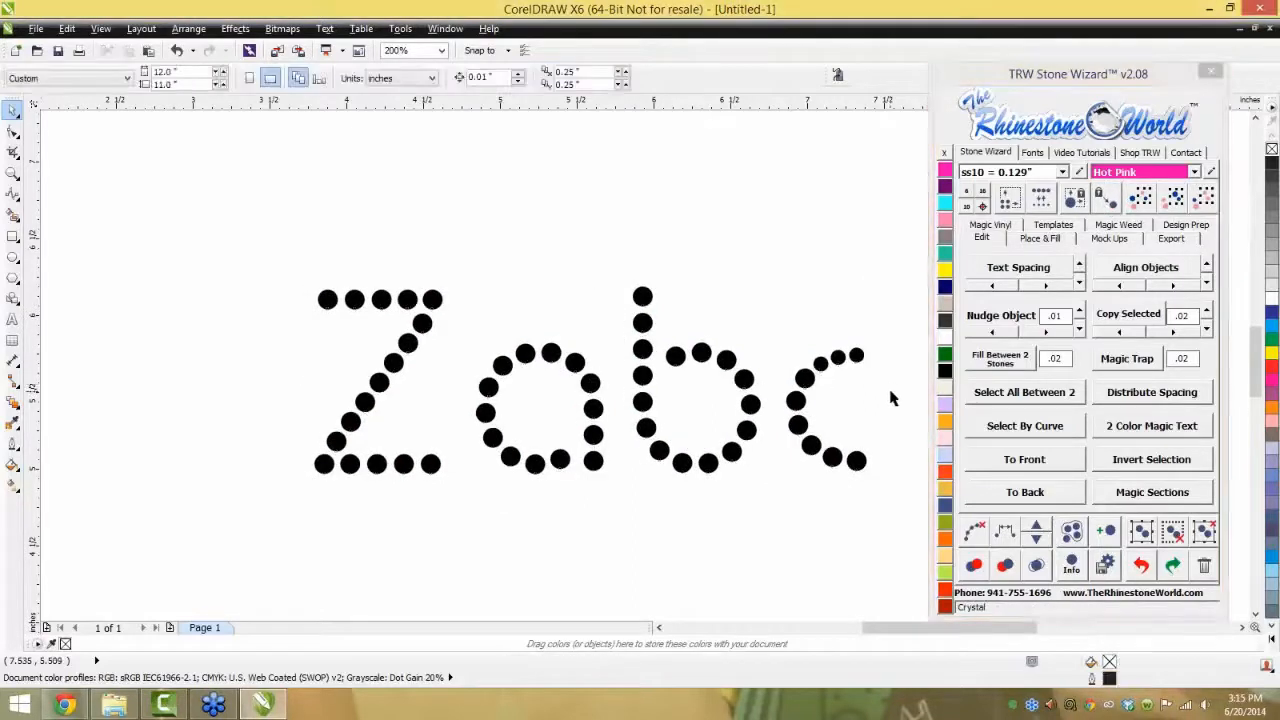
{"action": "scroll", "coordinate": [893, 398], "scroll_direction": "up", "scroll_amount": 1}
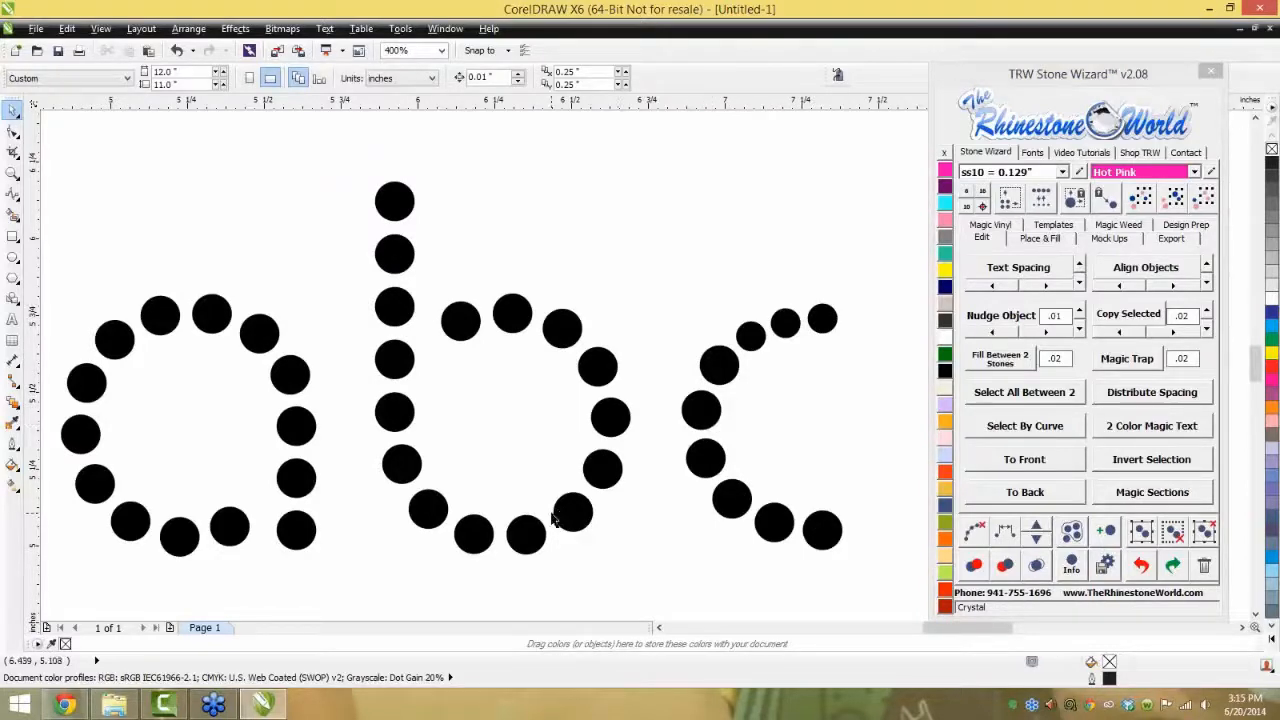
{"action": "scroll", "coordinate": [660, 333], "scroll_direction": "down", "scroll_amount": 2}
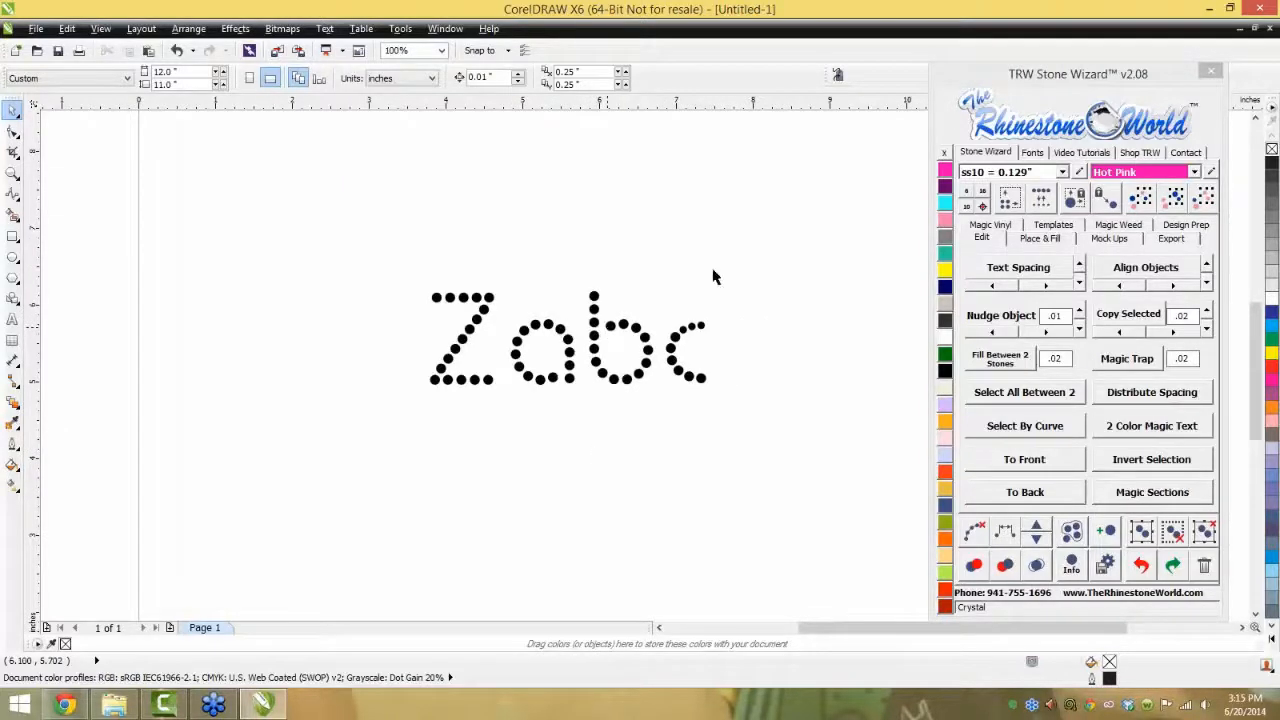
- Select all stones matching the size of a large stone in the c, move them off the design, and undo the move
{"action": "mouse_move", "coordinate": [476, 450]}
{"action": "left_mouse_down"}
{"action": "mouse_move", "coordinate": [403, 455]}
{"action": "mouse_move", "coordinate": [468, 450]}
{"action": "left_mouse_up"}
{"action": "left_click", "coordinate": [806, 299]}
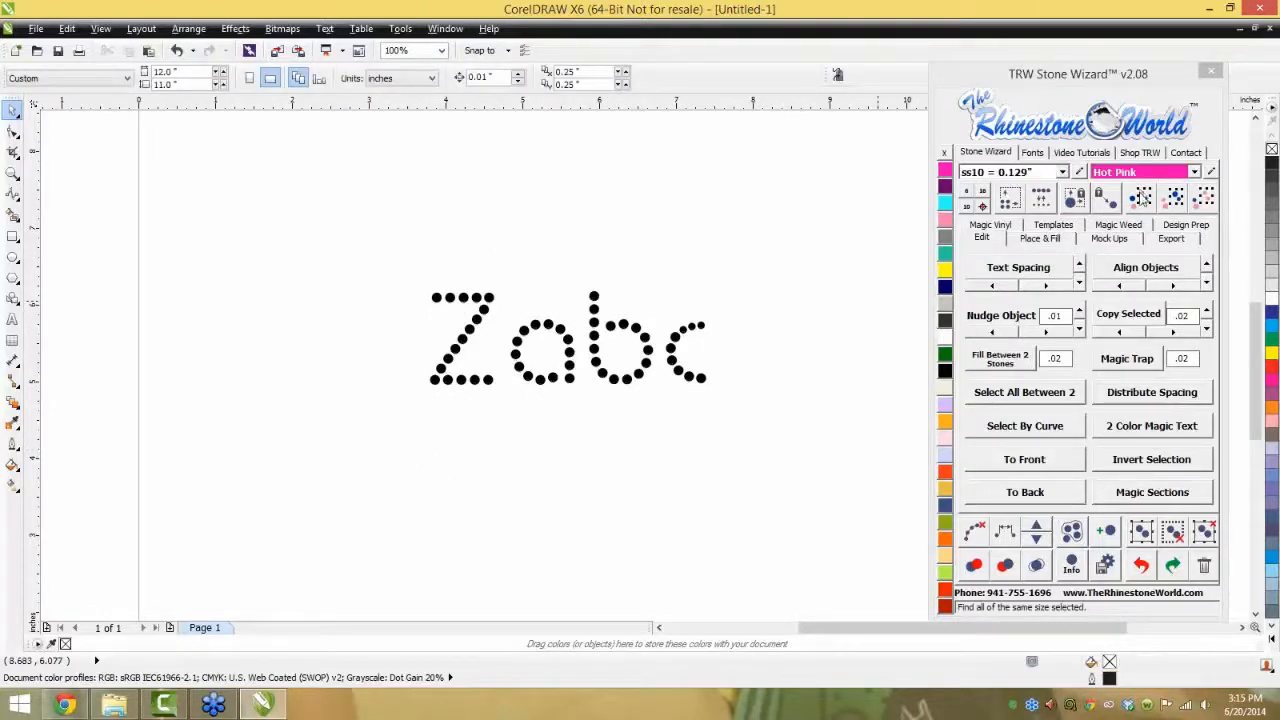
{"action": "left_click", "coordinate": [671, 352]}
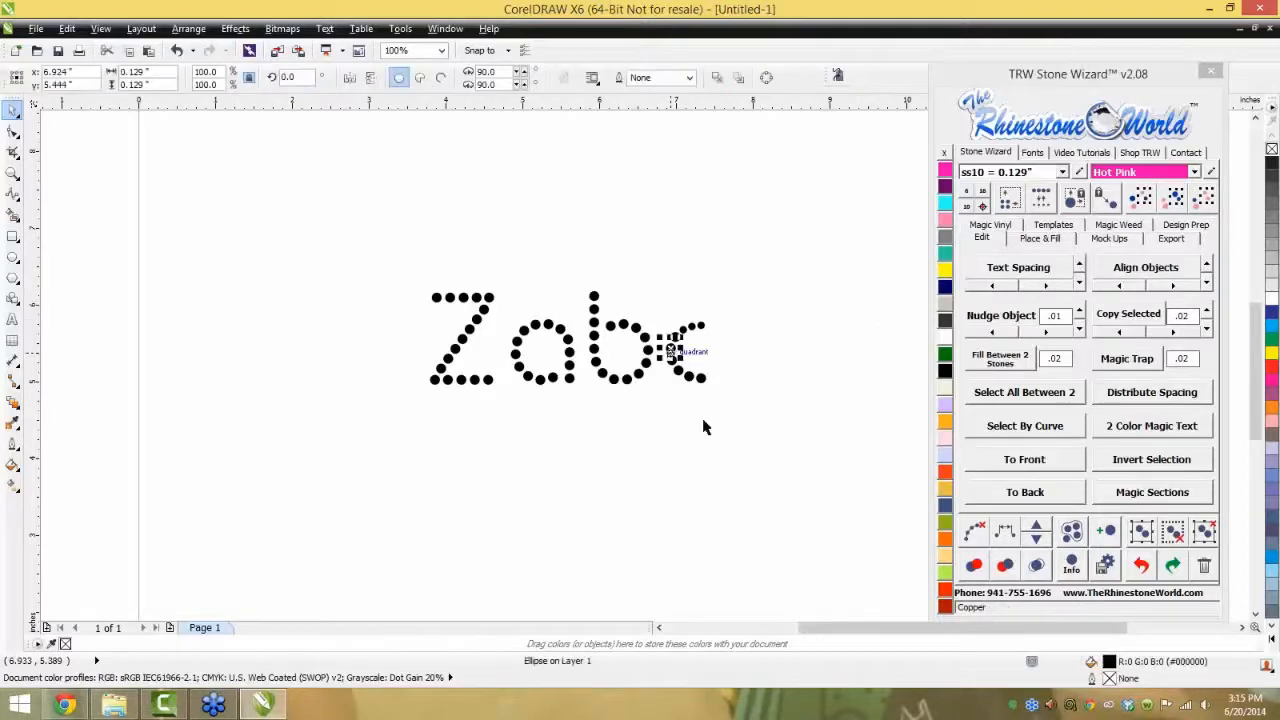
{"action": "left_click", "coordinate": [1141, 198]}
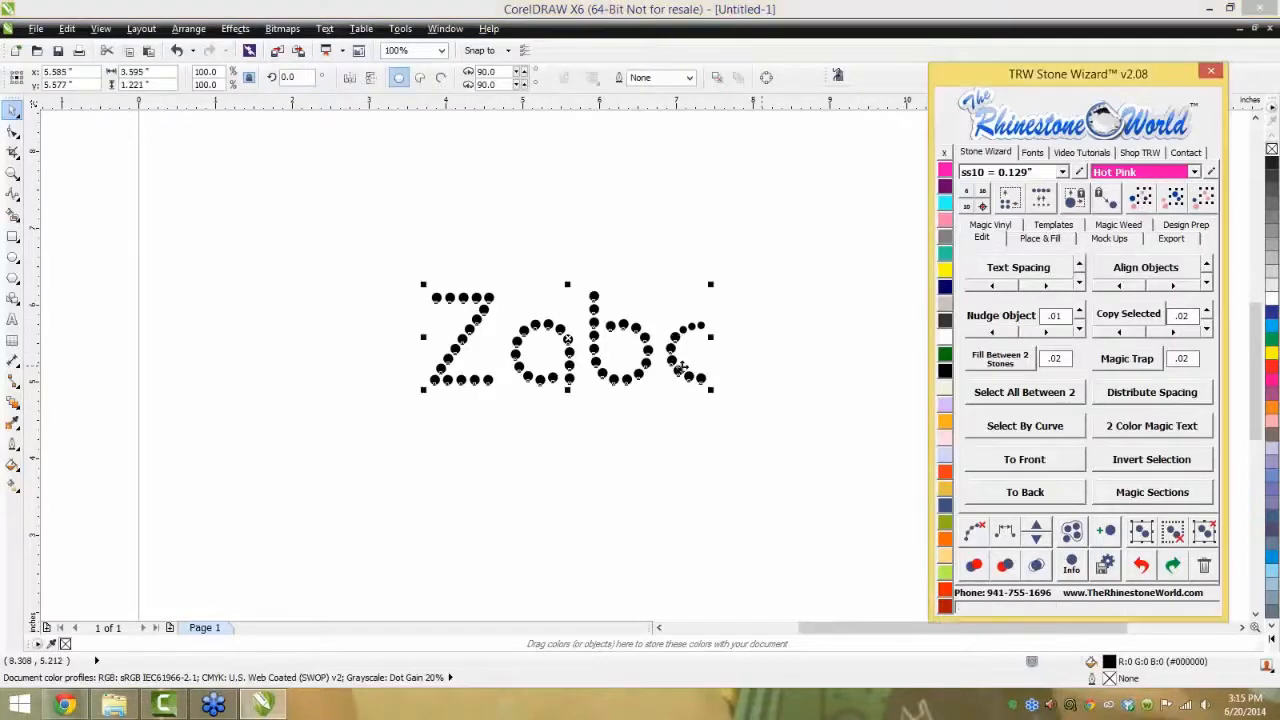
{"action": "left_click_drag", "start_coordinate": [624, 452], "coordinate": [624, 452]}
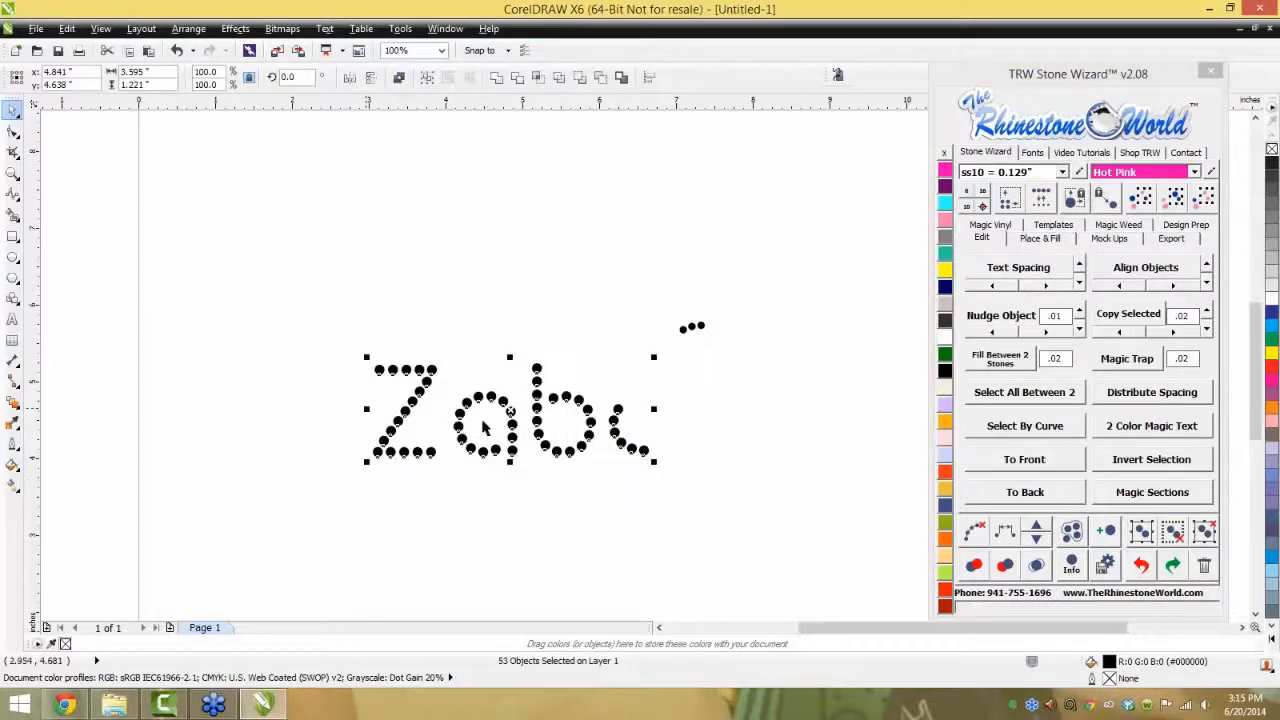
{"action": "key", "text": "ctrl+z"}
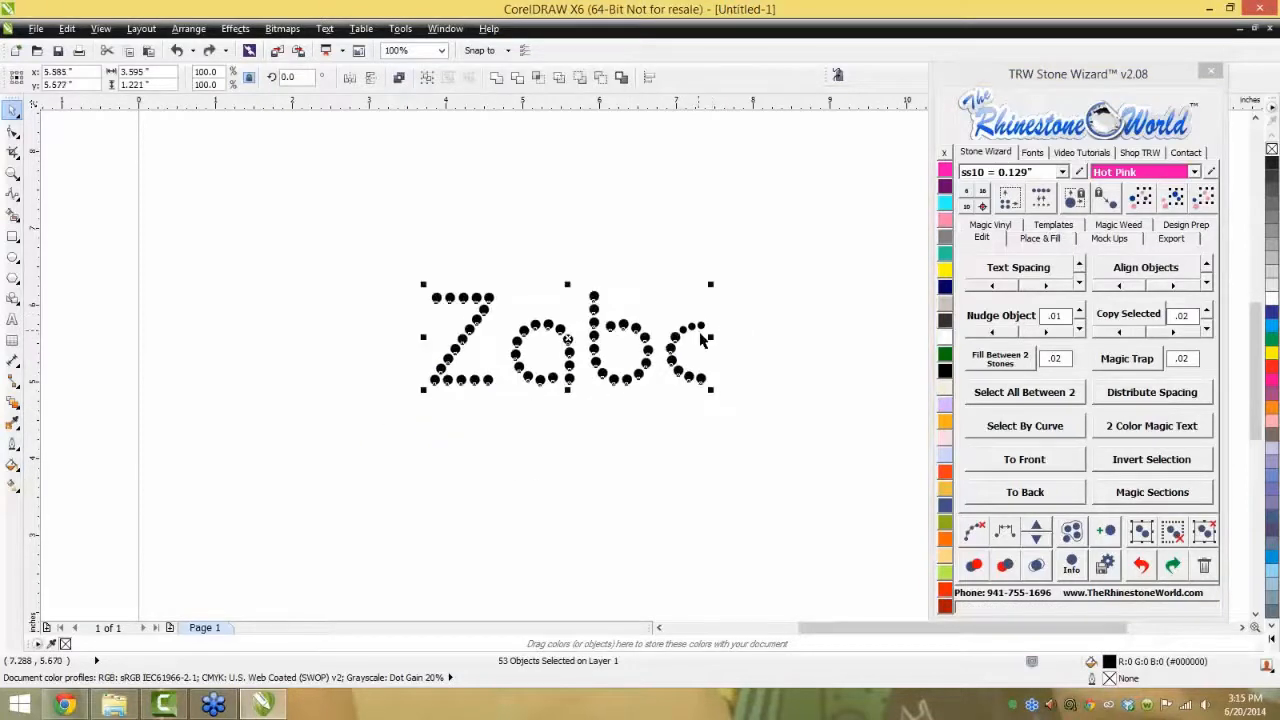
{"action": "key", "text": "Escape"}
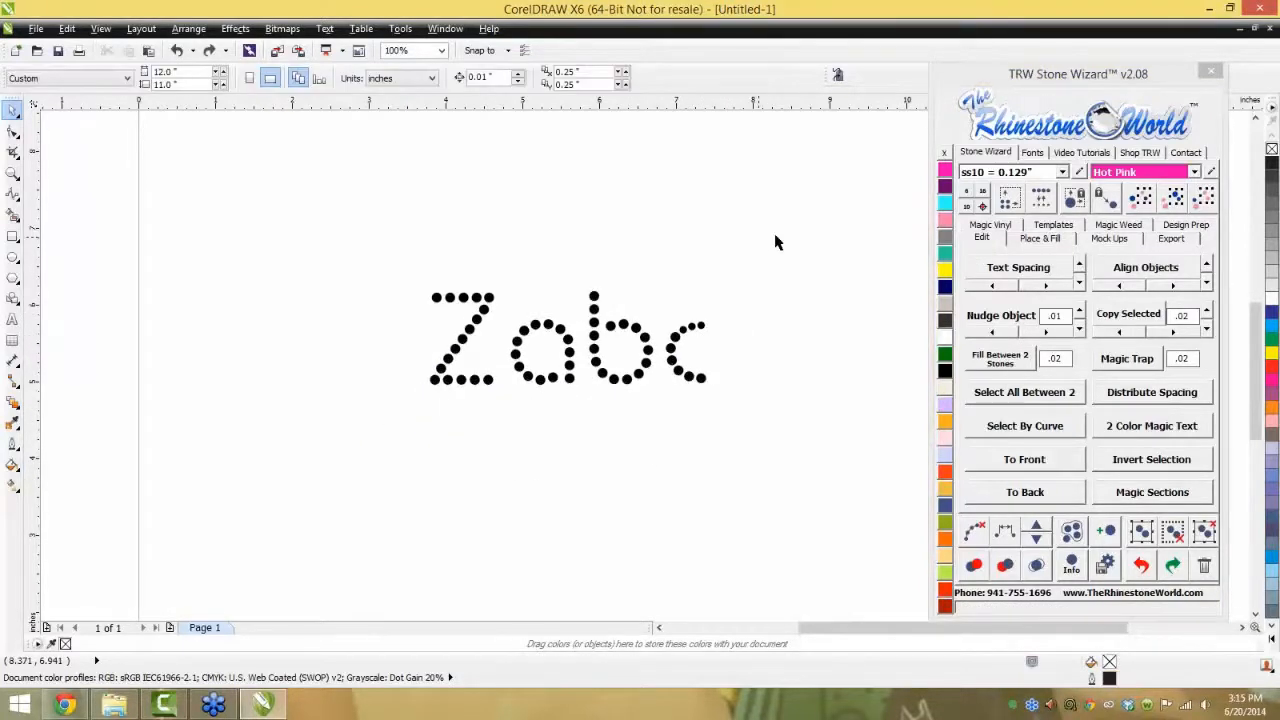
- Colour the c Cobalt, and the a together with four of the c's stones TRW Pink
{"action": "left_click_drag", "start_coordinate": [774, 240], "coordinate": [660, 463]}
{"action": "left_click", "coordinate": [944, 287]}
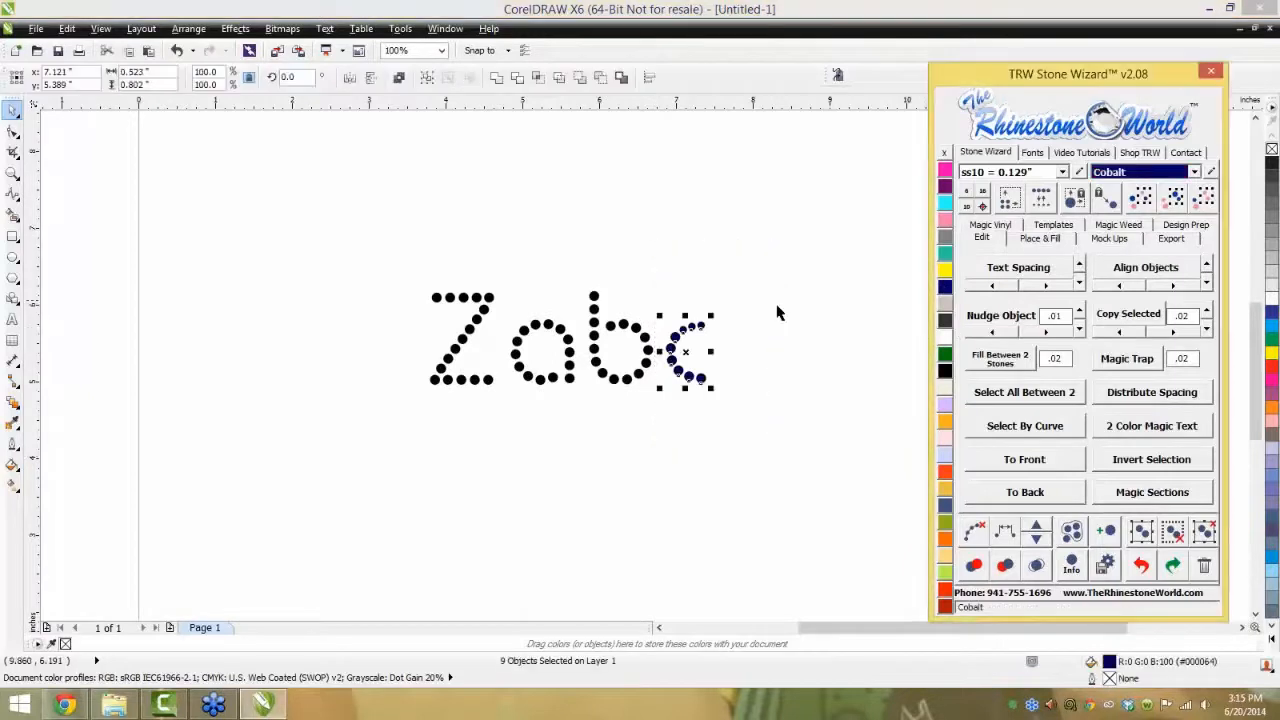
{"action": "left_click_drag", "start_coordinate": [491, 240], "coordinate": [578, 425]}
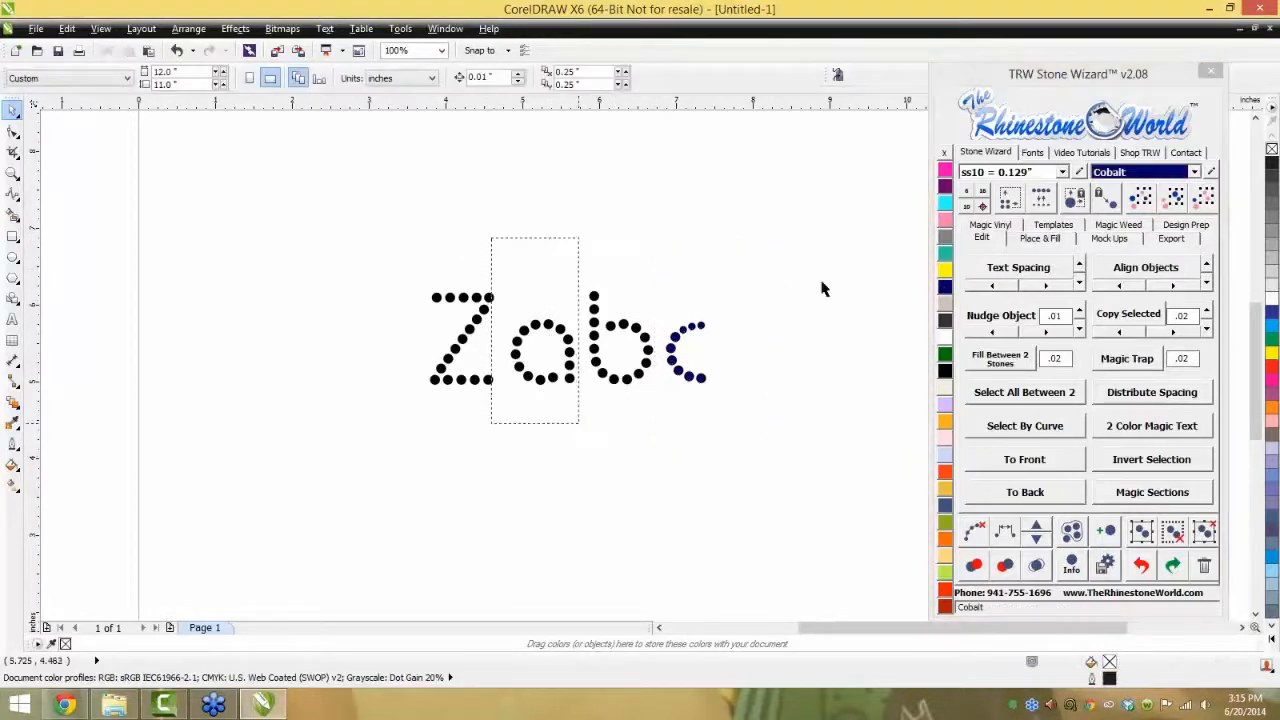
{"action": "left_click", "coordinate": [944, 220]}
{"action": "left_click", "coordinate": [748, 300]}
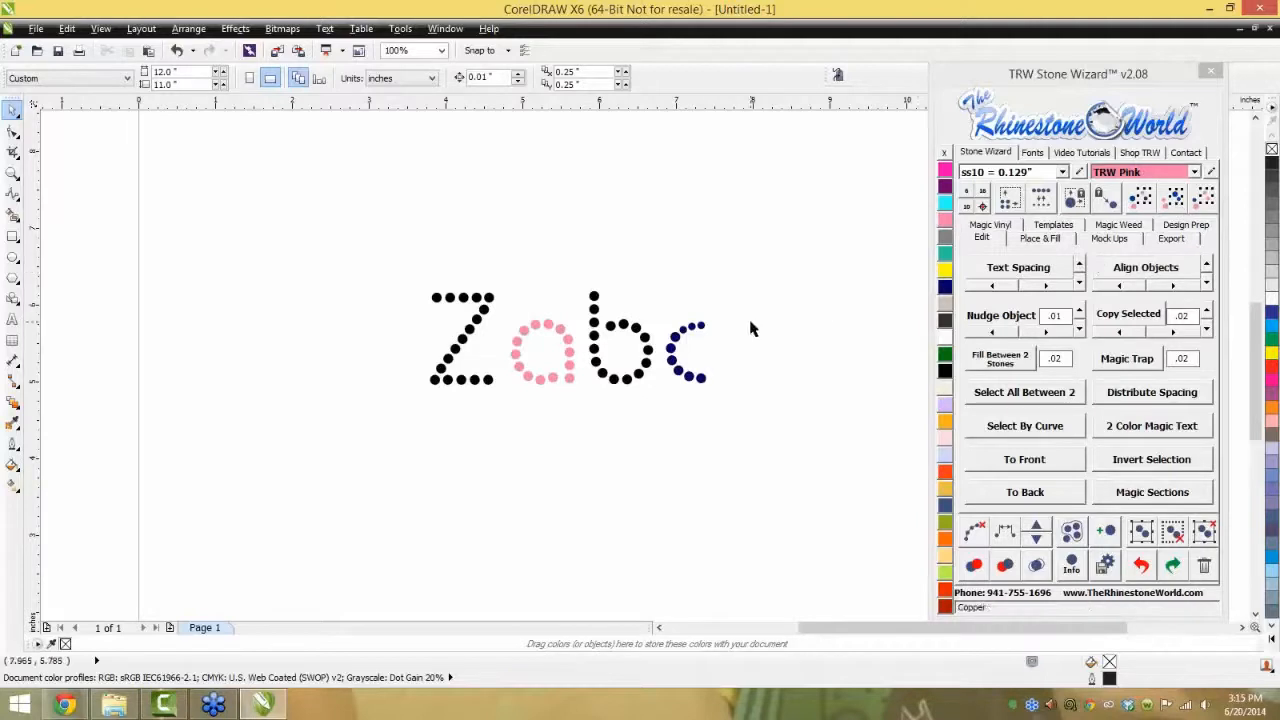
{"action": "left_click_drag", "start_coordinate": [665, 312], "coordinate": [691, 390]}
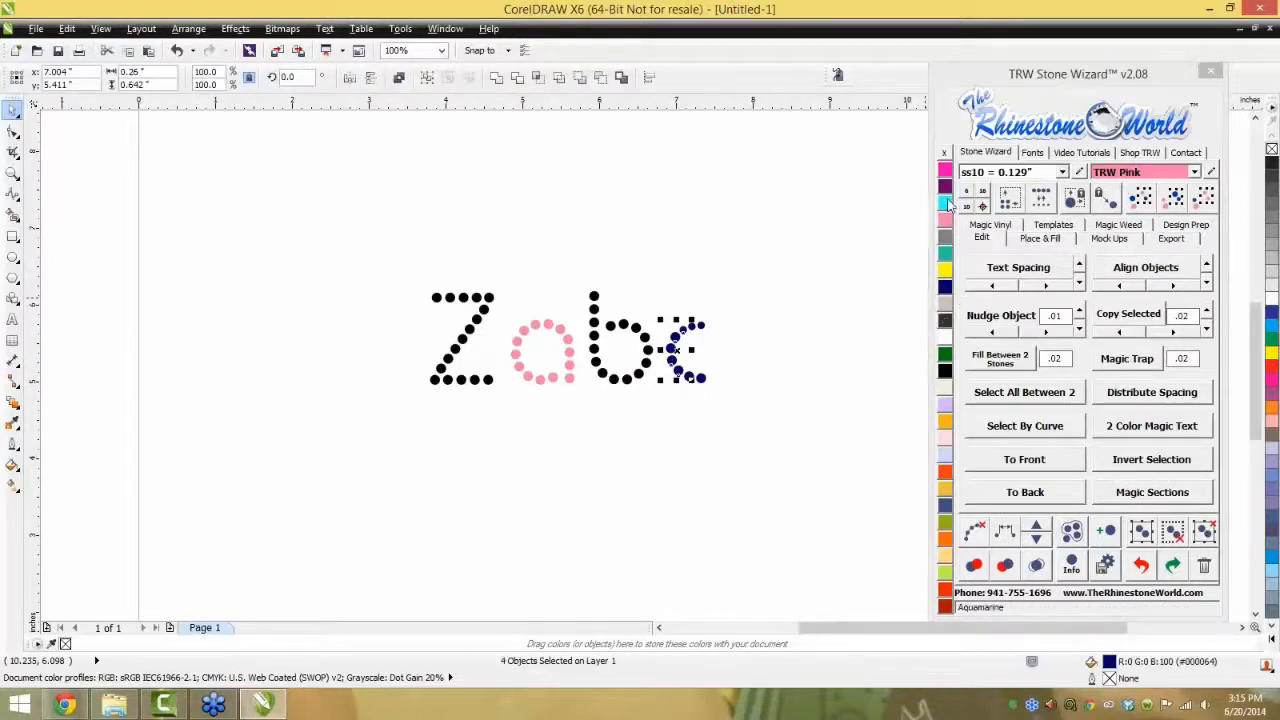
{"action": "left_click", "coordinate": [946, 221]}
- Select all stones matching the TRW Pink of the a, move them above the lettering, and undo the move
{"action": "left_click", "coordinate": [561, 329]}
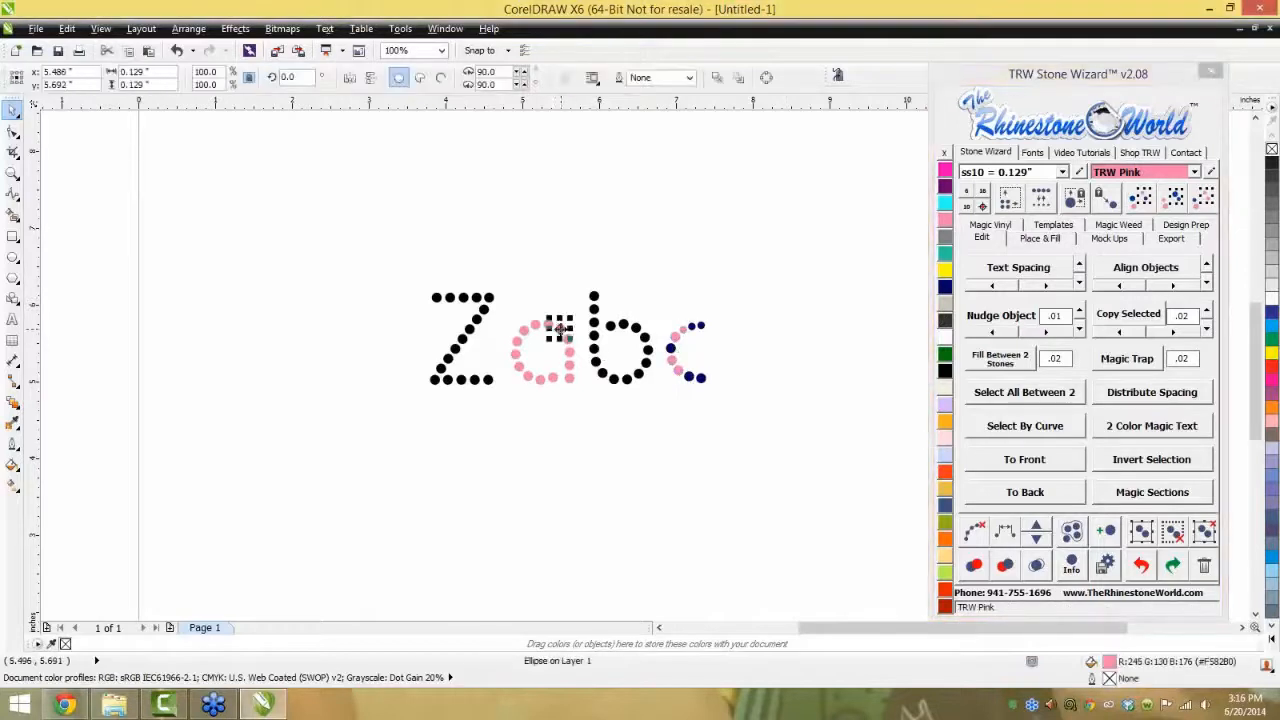
{"action": "left_click", "coordinate": [1175, 197]}
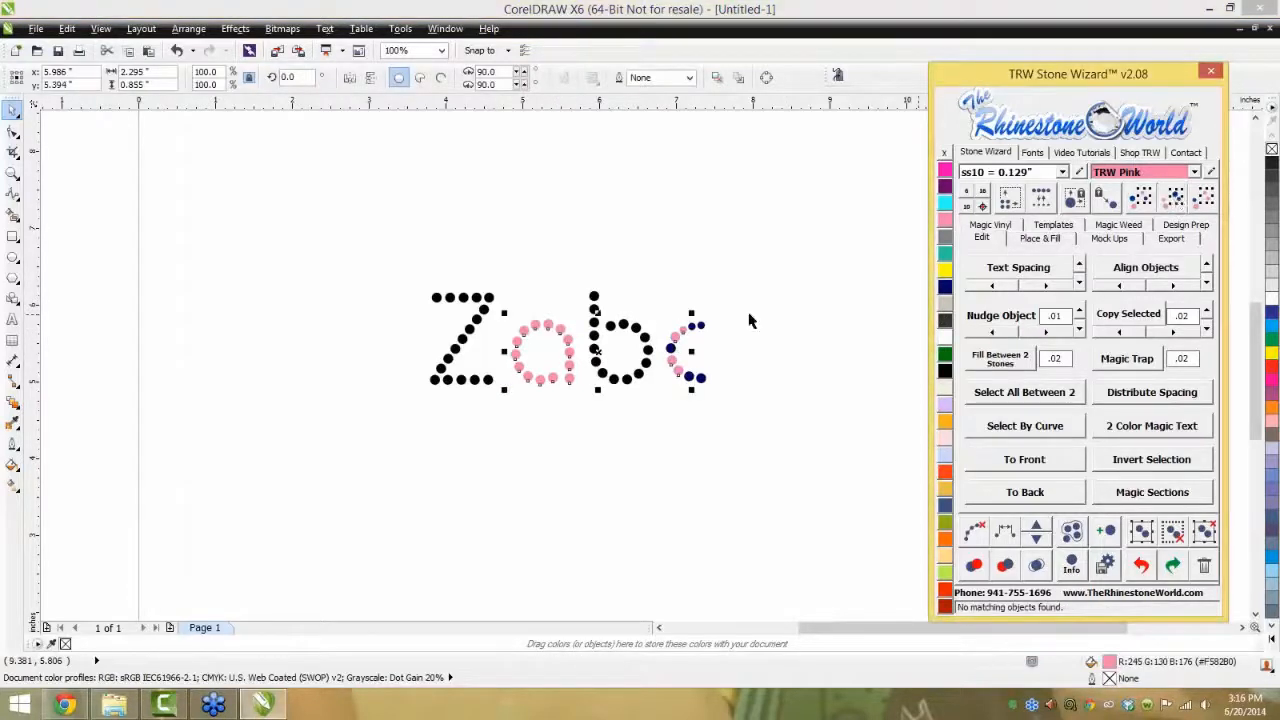
{"action": "left_click_drag", "start_coordinate": [672, 350], "coordinate": [646, 238]}
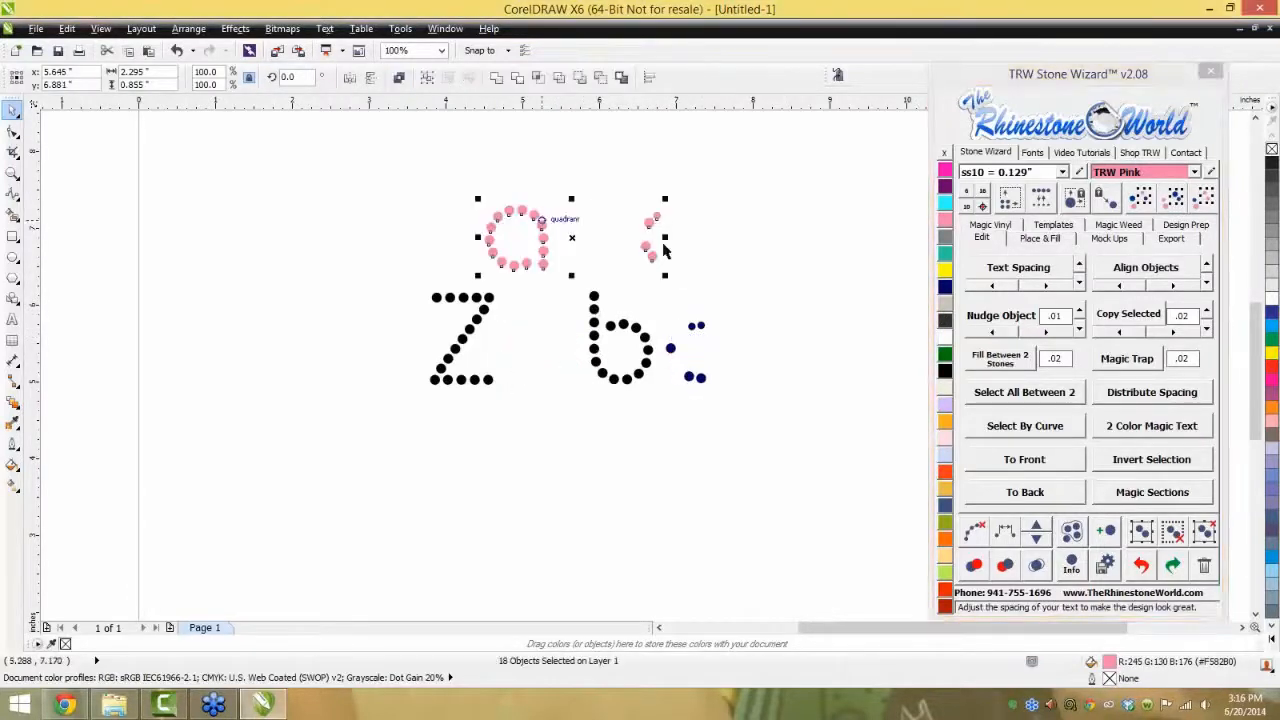
{"action": "key", "text": "ctrl+z"}
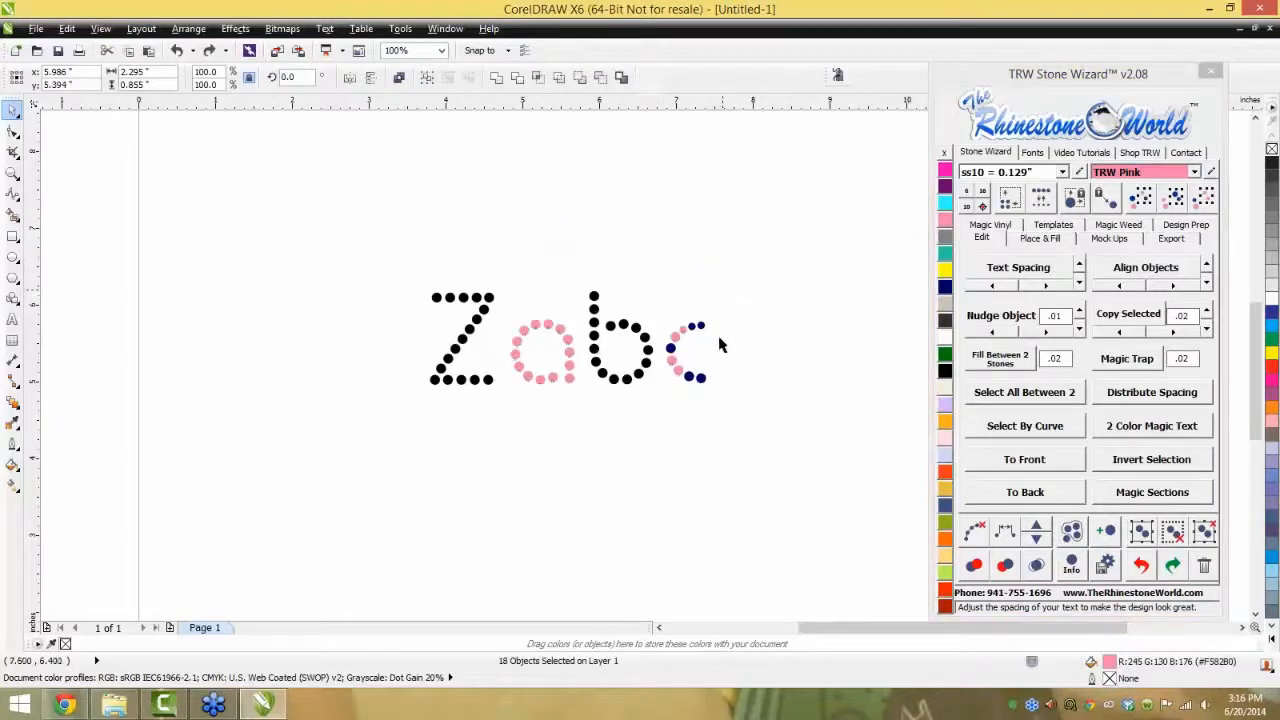
- Select all stones matching the Cobalt of the c, move them off the lettering, and undo the move
{"action": "left_click", "coordinate": [700, 326]}
{"action": "left_click", "coordinate": [1175, 197]}
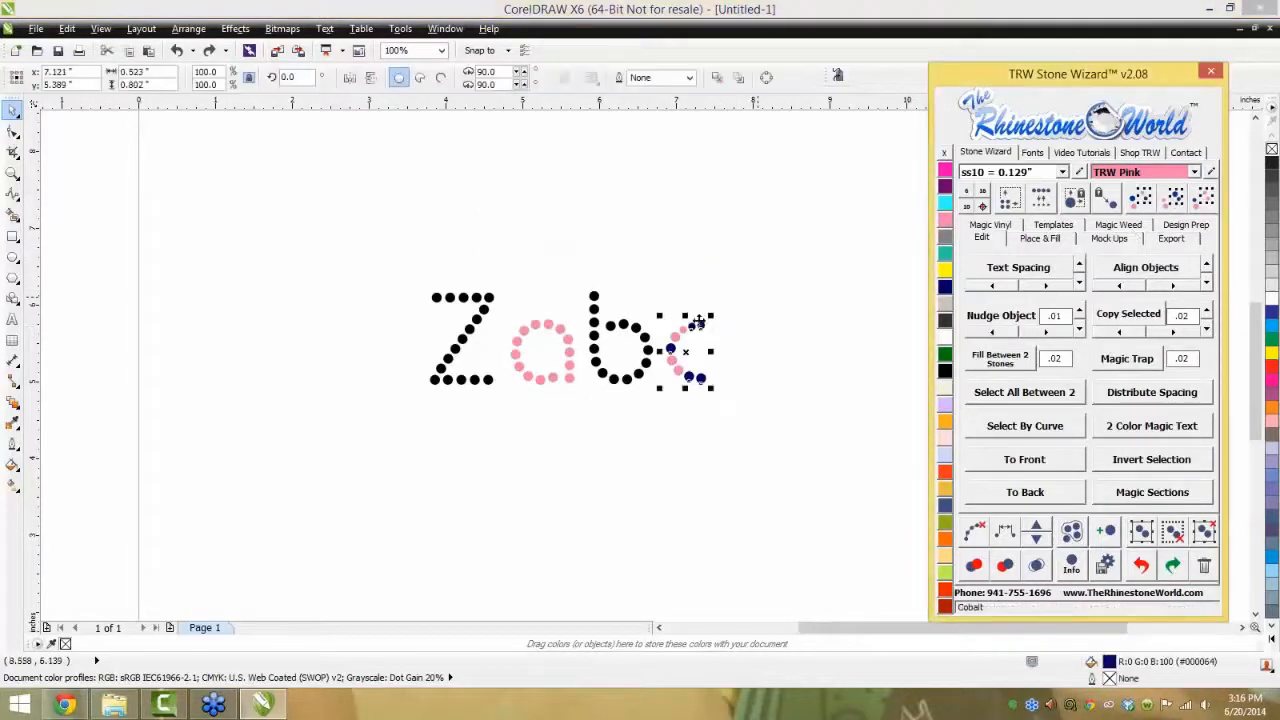
{"action": "left_click_drag", "start_coordinate": [708, 322], "coordinate": [789, 243]}
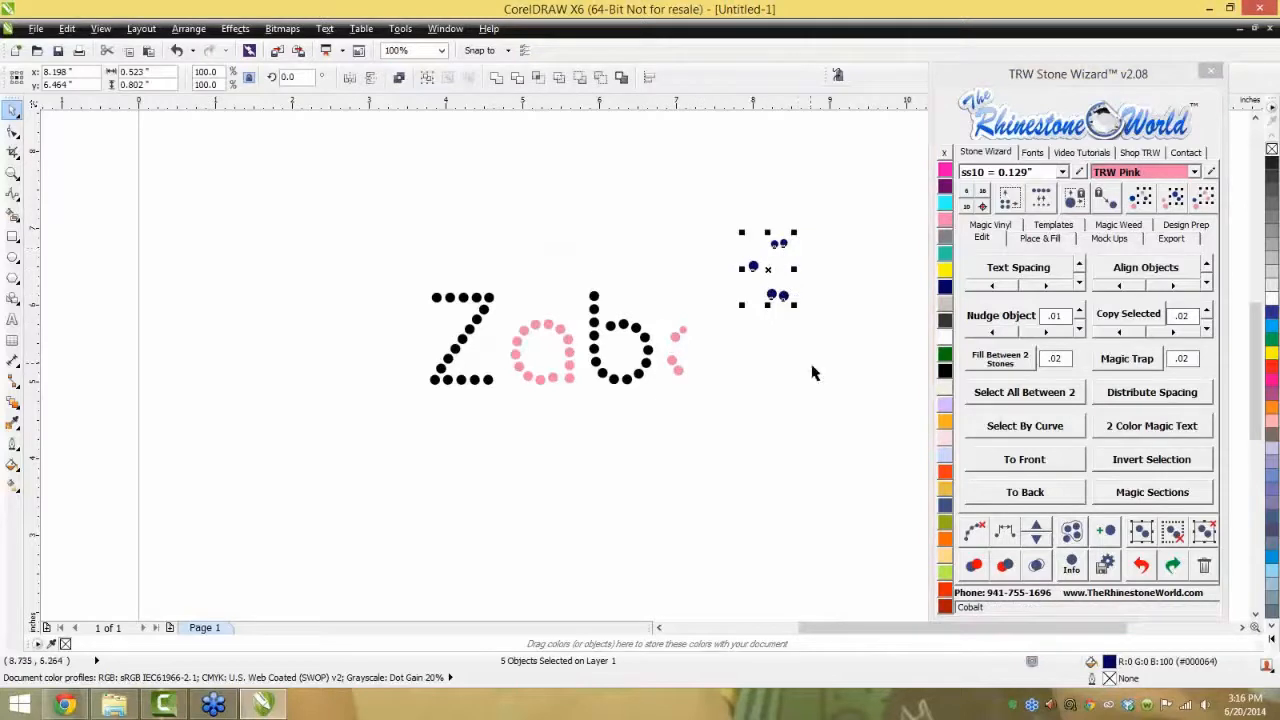
{"action": "key", "text": "ctrl+z"}
{"action": "key", "text": "Escape"}
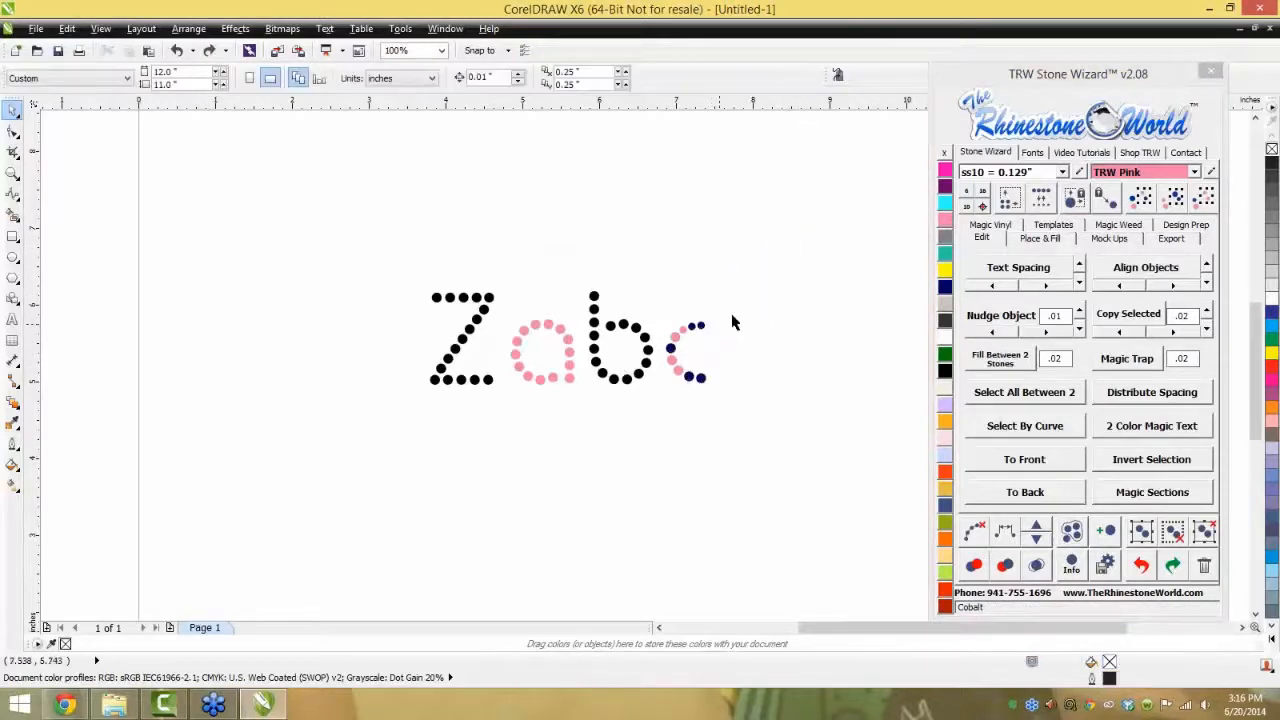
- Select all stones matching both the size and TRW Pink colour of a stone in the a, move them down, and undo the move
{"action": "left_click", "coordinate": [570, 366]}
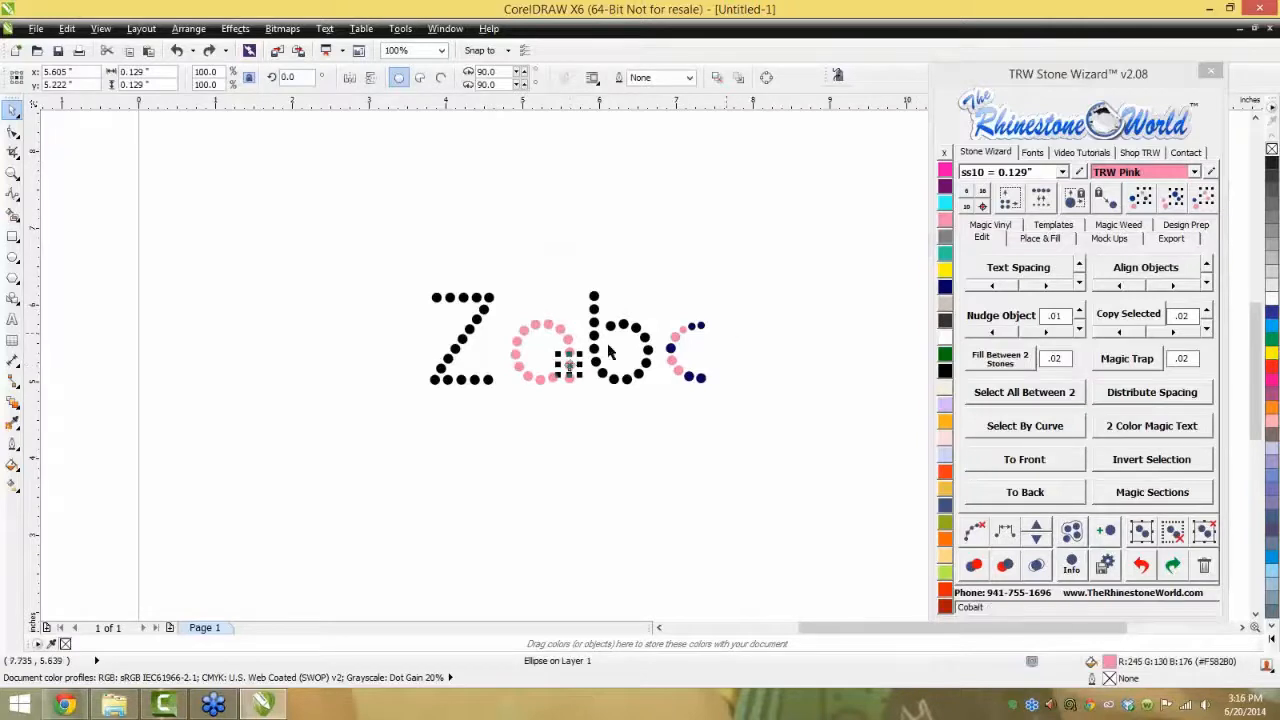
{"action": "left_click", "coordinate": [767, 364]}
{"action": "scroll", "coordinate": [675, 346], "scroll_direction": "up", "scroll_amount": 1}
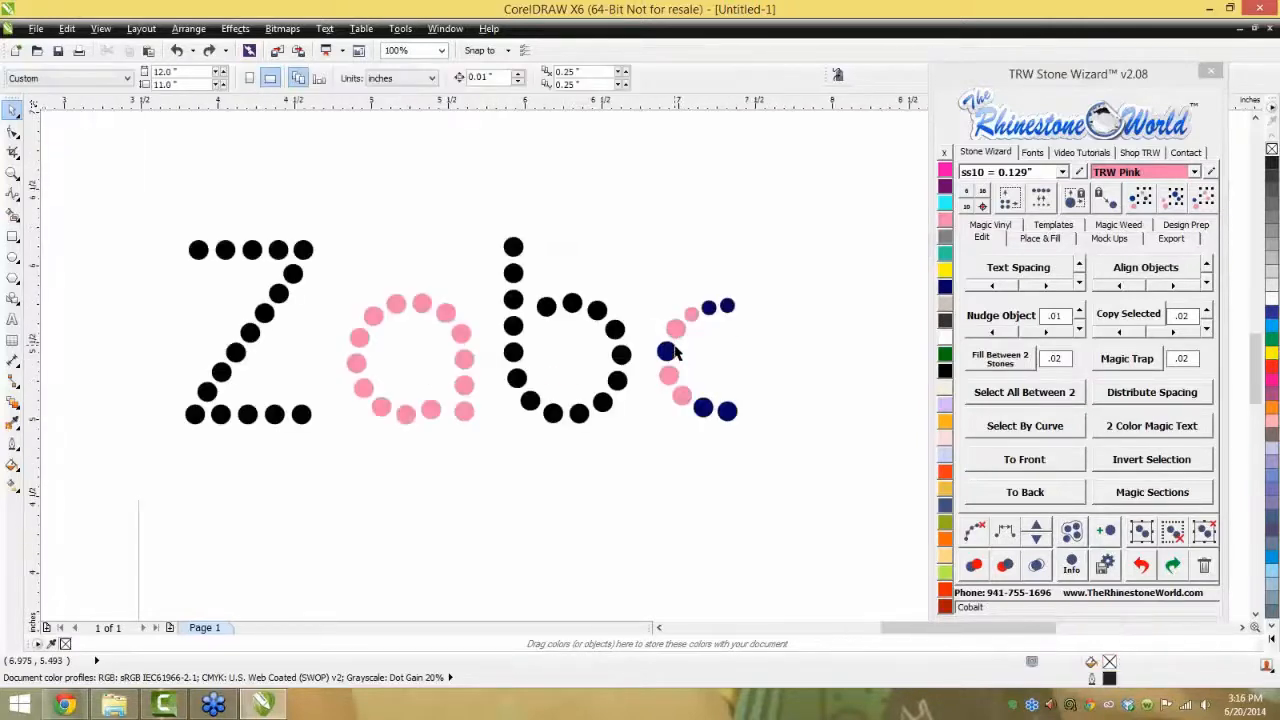
{"action": "left_click", "coordinate": [464, 387]}
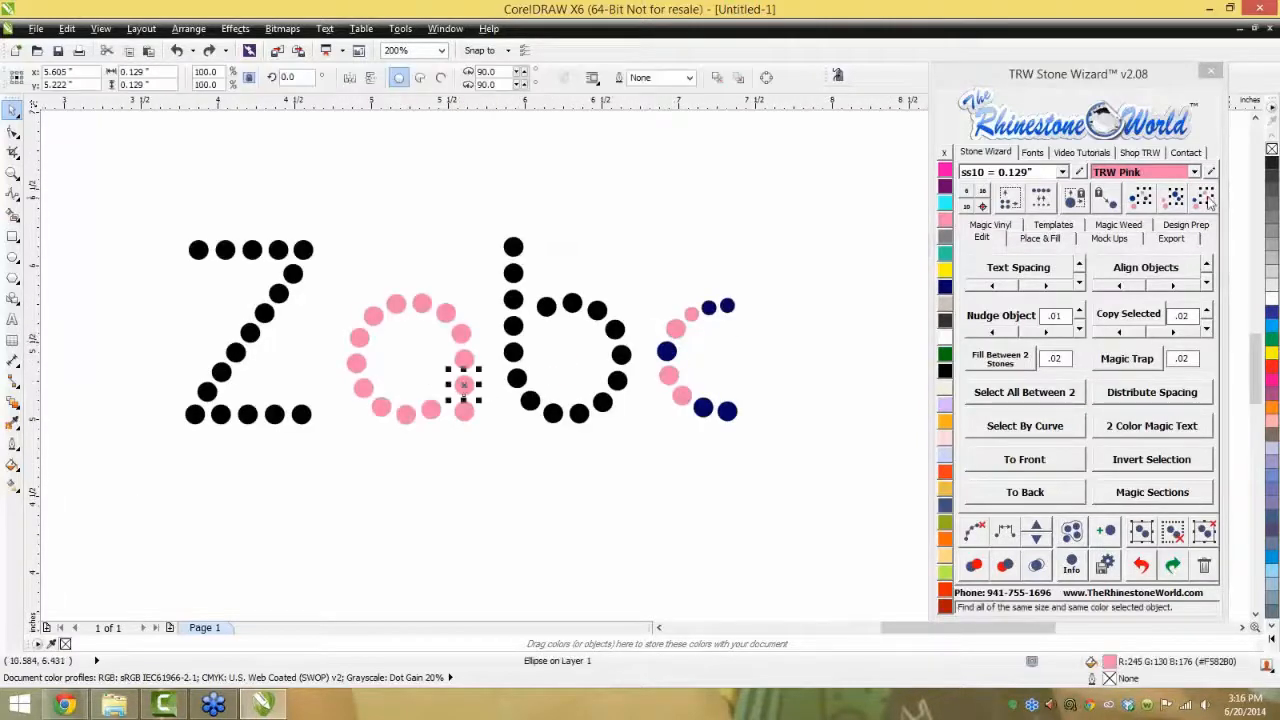
{"action": "left_click", "coordinate": [1208, 203]}
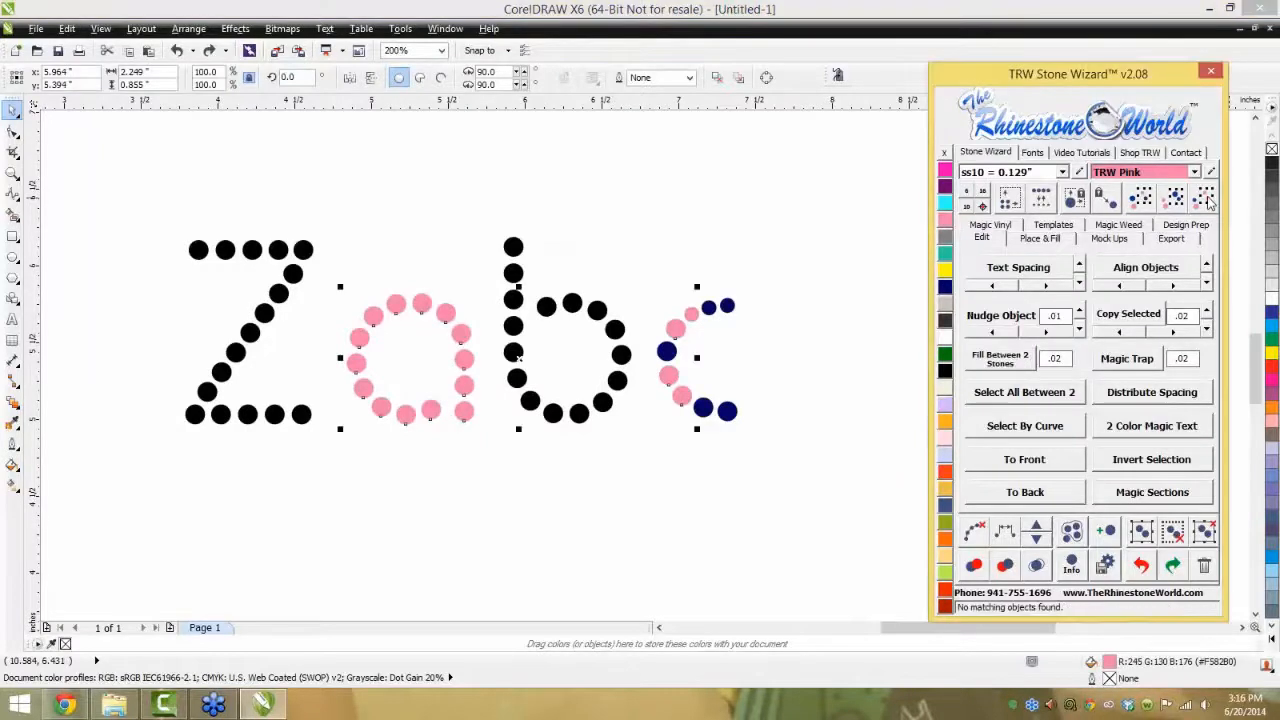
{"action": "left_click_drag", "start_coordinate": [462, 384], "coordinate": [420, 470]}
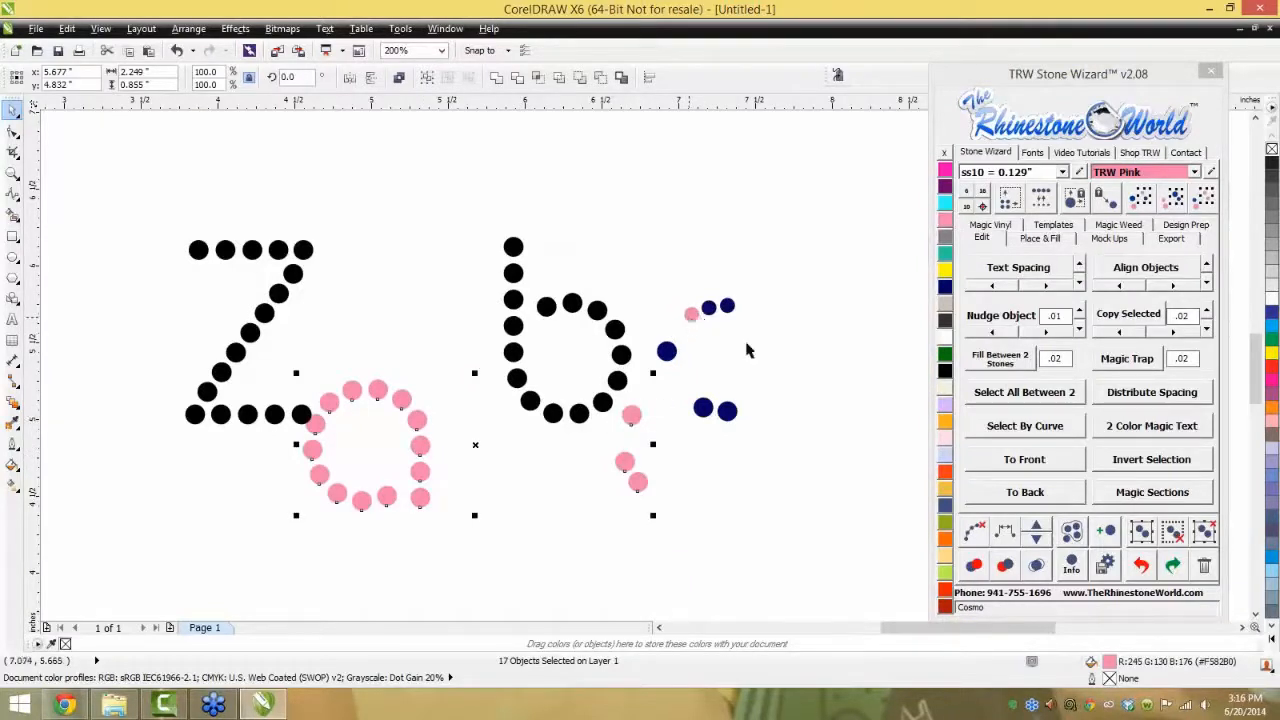
{"action": "key", "text": "ctrl+z"}
{"action": "left_click", "coordinate": [793, 327]}
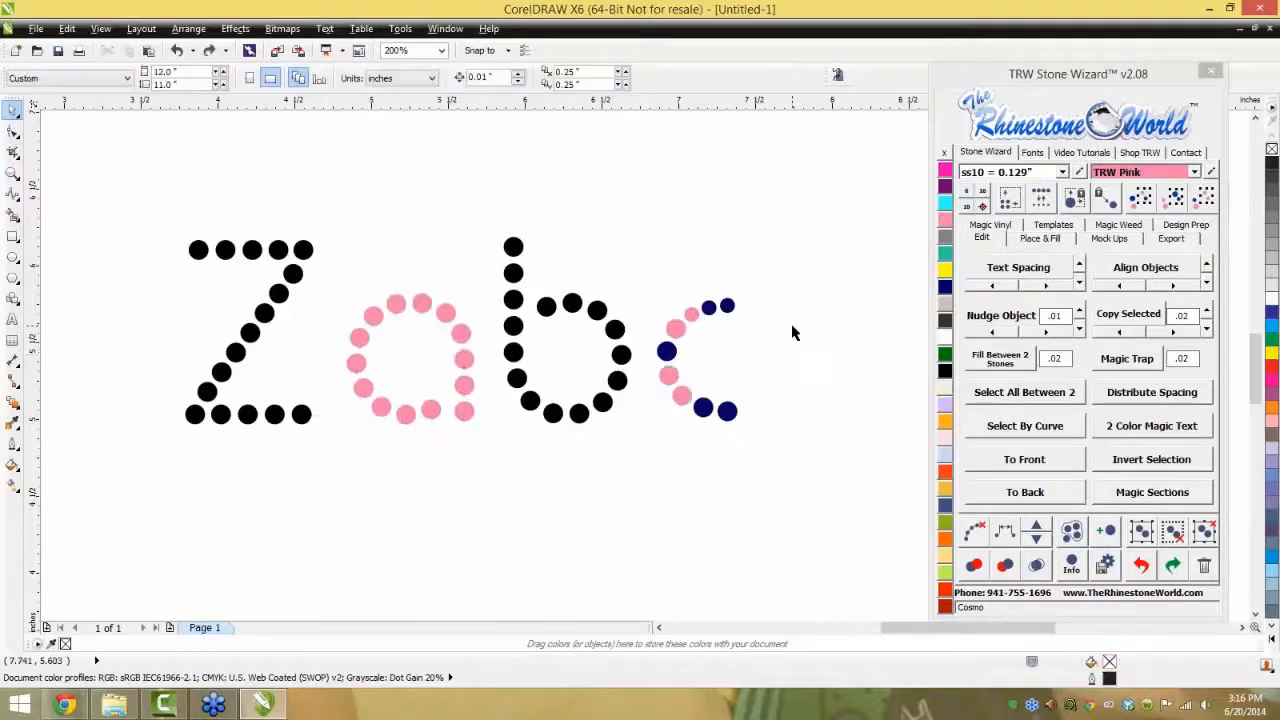
- Delete the entire Zabc rhinestone lettering from the page
{"action": "scroll", "coordinate": [793, 327], "scroll_direction": "down", "scroll_amount": 1}
{"action": "left_click_drag", "start_coordinate": [815, 222], "coordinate": [393, 429]}
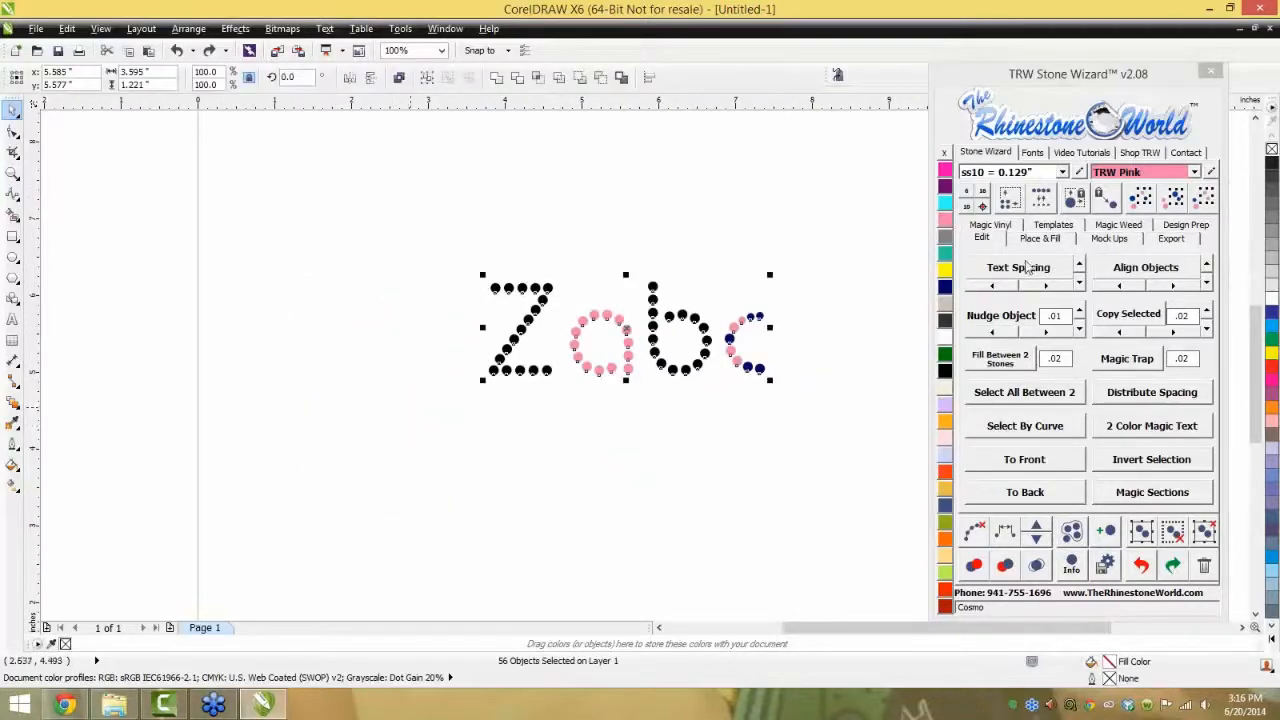
{"action": "key", "text": "Delete"}
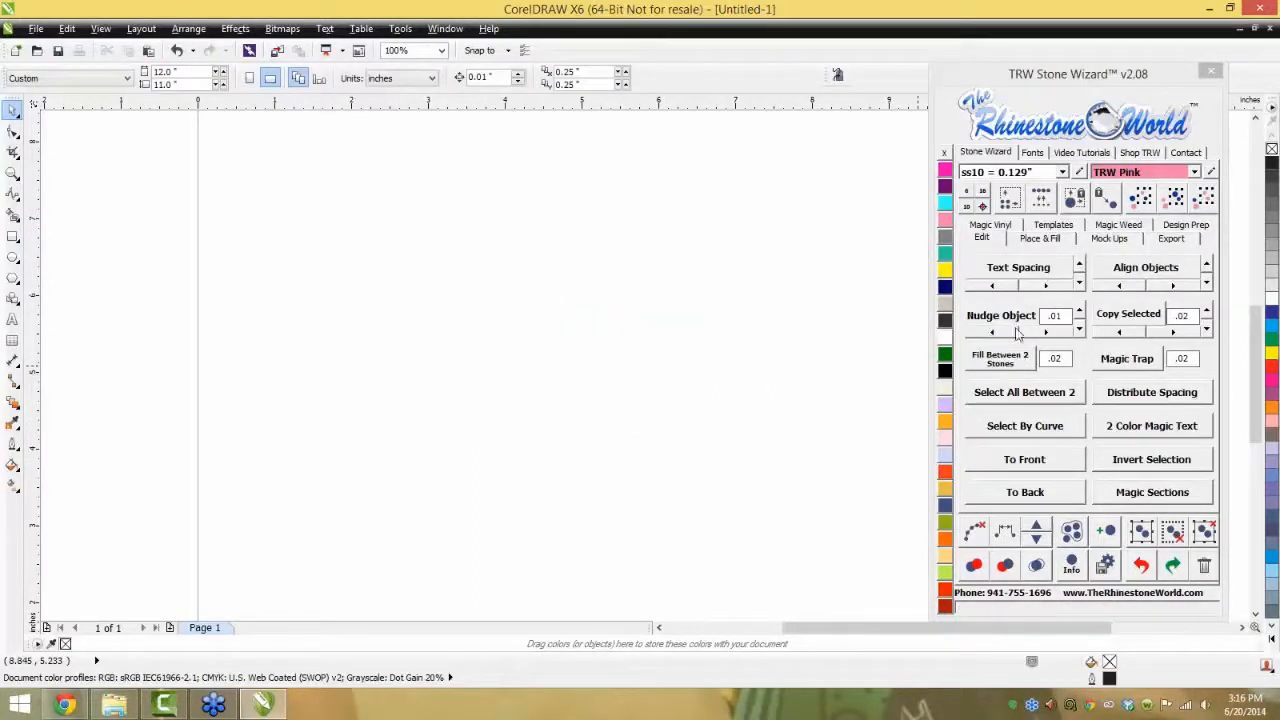
- Add the text BASEBALL in Arial to the page and enlarge it to about 6.75 inches wide
{"action": "scroll", "coordinate": [637, 368], "scroll_direction": "down", "scroll_amount": 1}
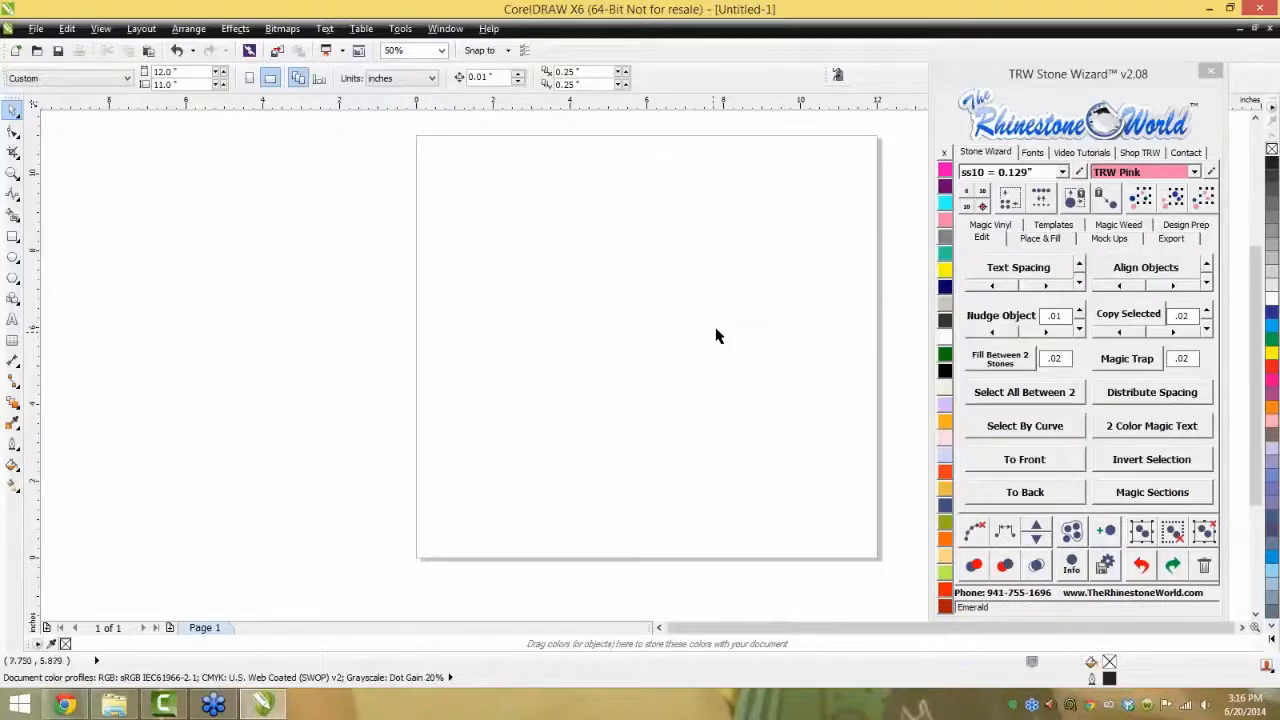
{"action": "scroll", "coordinate": [718, 338], "scroll_direction": "down", "scroll_amount": 1}
{"action": "scroll", "coordinate": [802, 312], "scroll_direction": "up", "scroll_amount": 1}
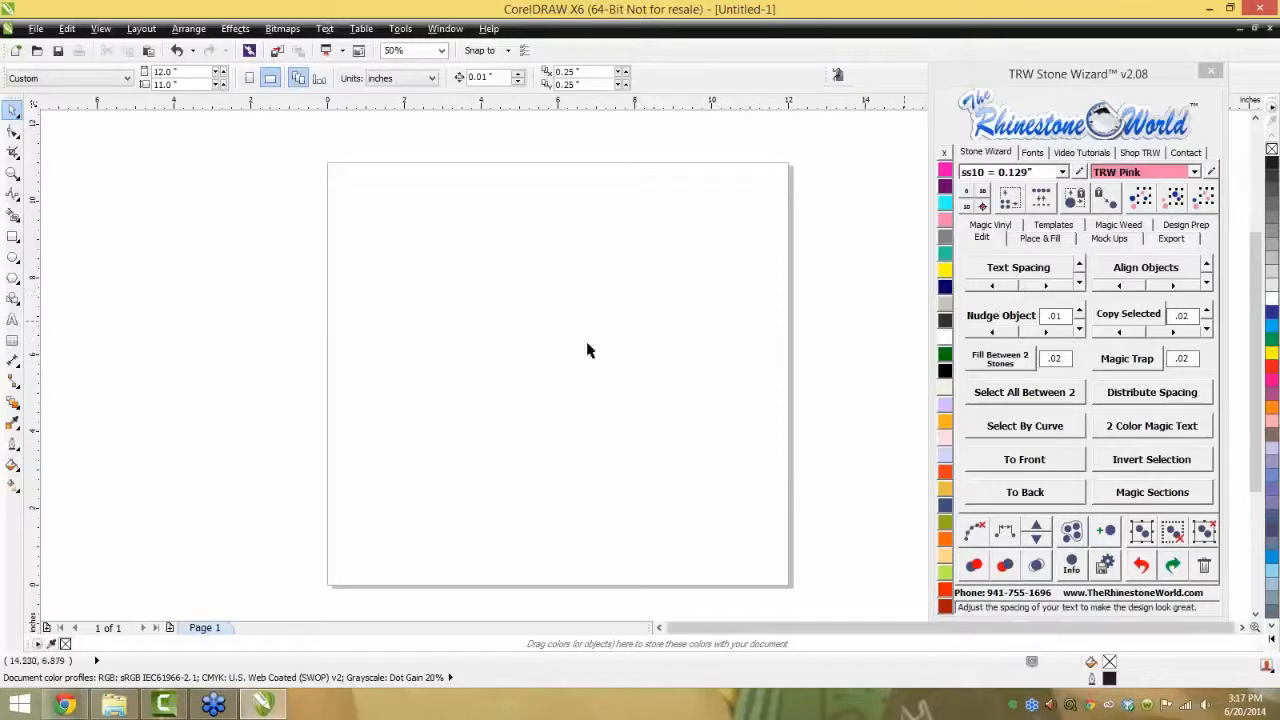
{"action": "left_click", "coordinate": [13, 319]}
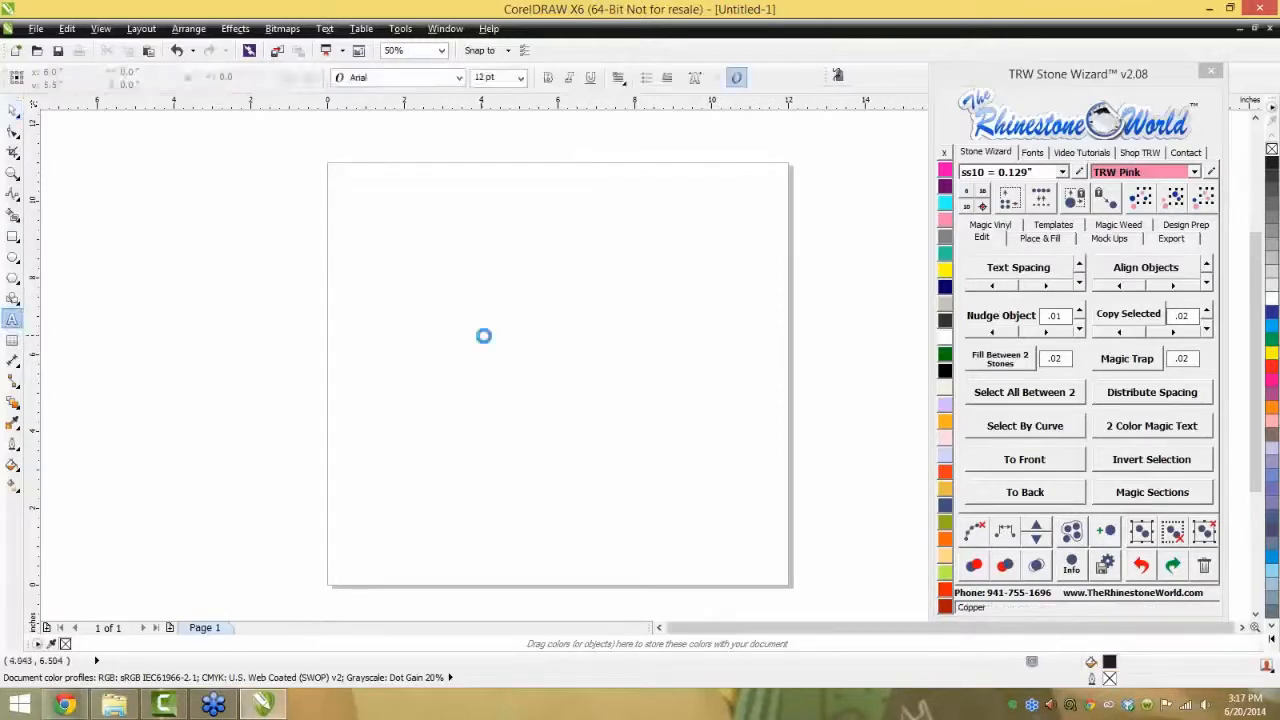
{"action": "left_click", "coordinate": [494, 342]}
{"action": "type", "text": "BASEBA"}
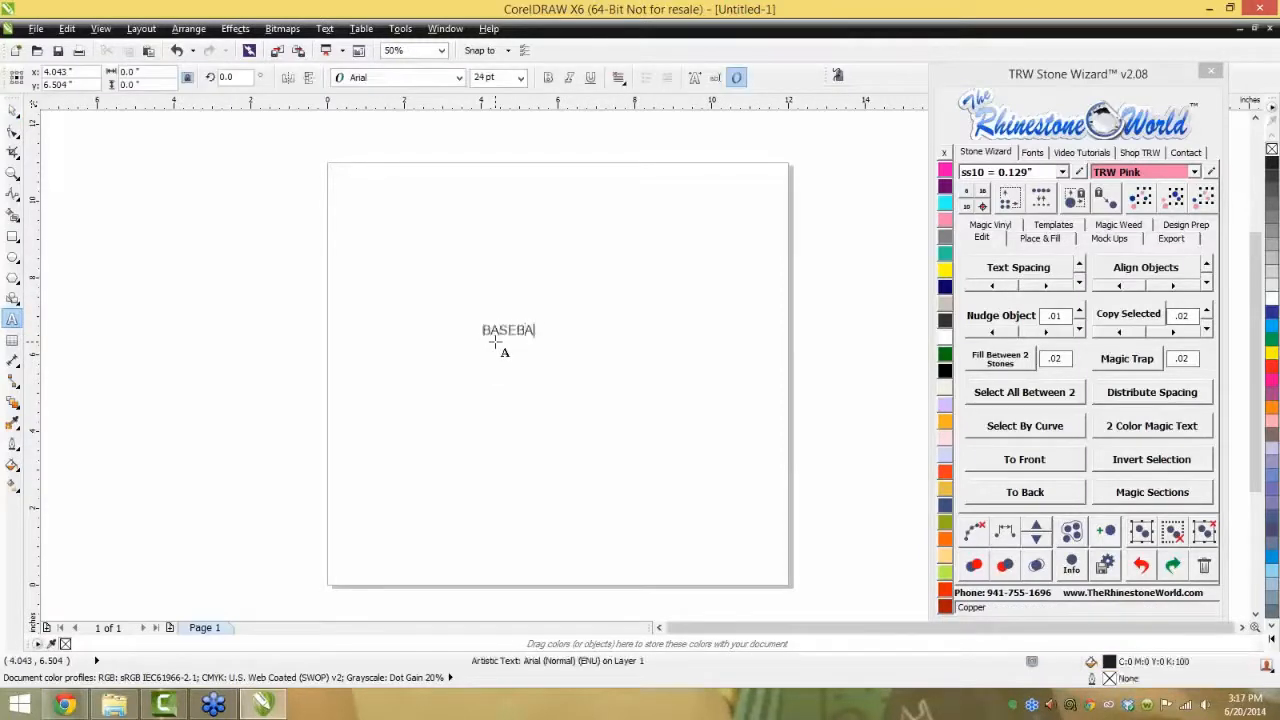
{"action": "type", "text": "LL"}
{"action": "key", "text": "ctrl+space"}
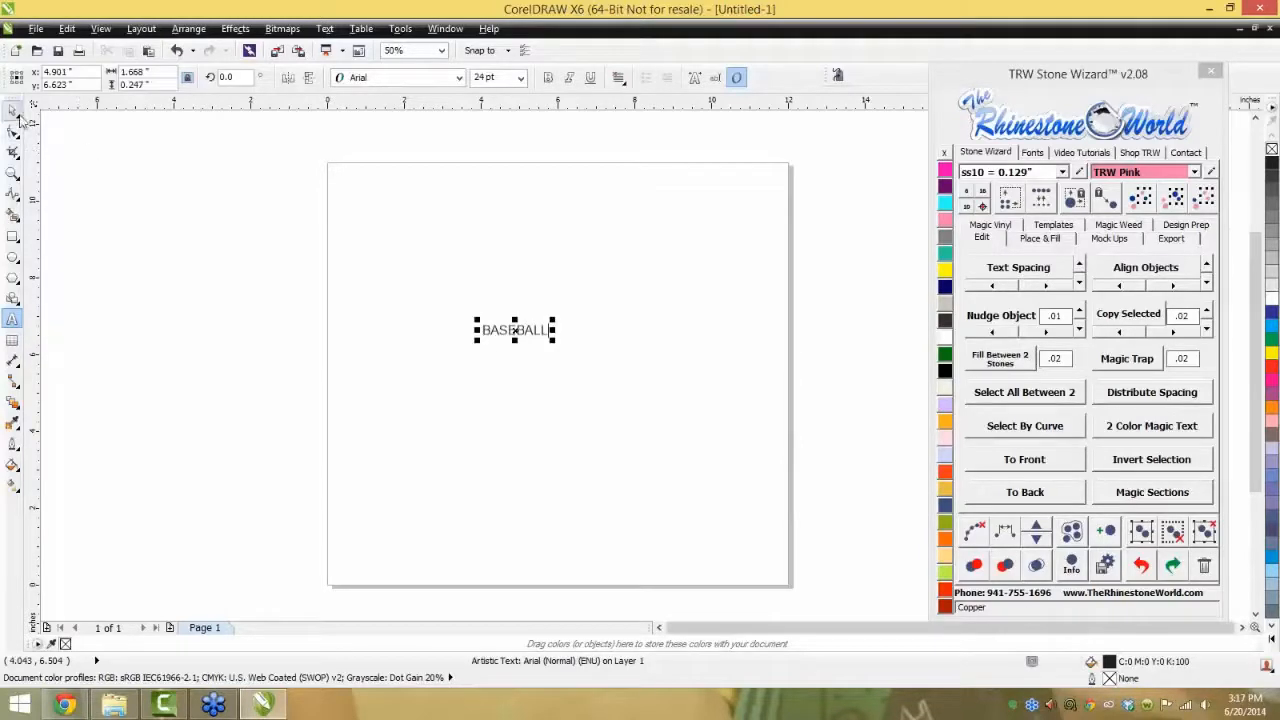
{"action": "left_click_drag", "start_coordinate": [747, 471], "coordinate": [697, 333]}
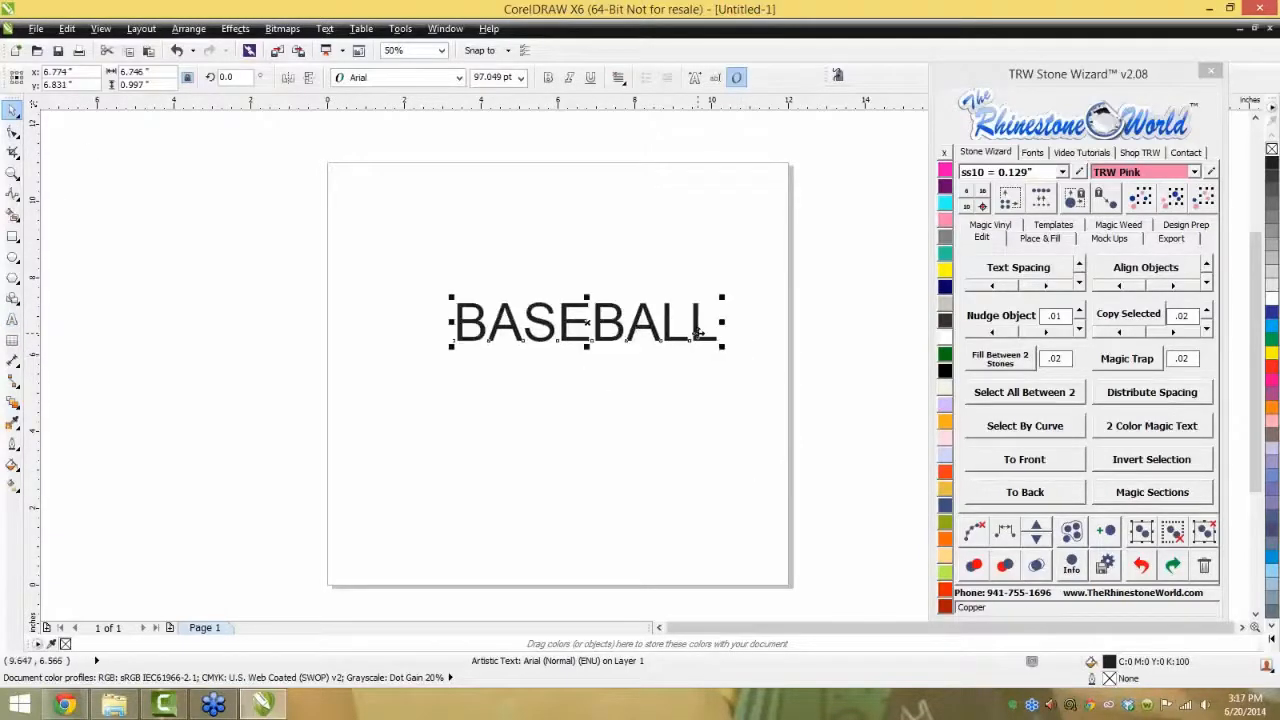
- Tighten the letter spacing of BASEBALL with Text Spacing and widen it again
{"action": "left_click", "coordinate": [1002, 287]}
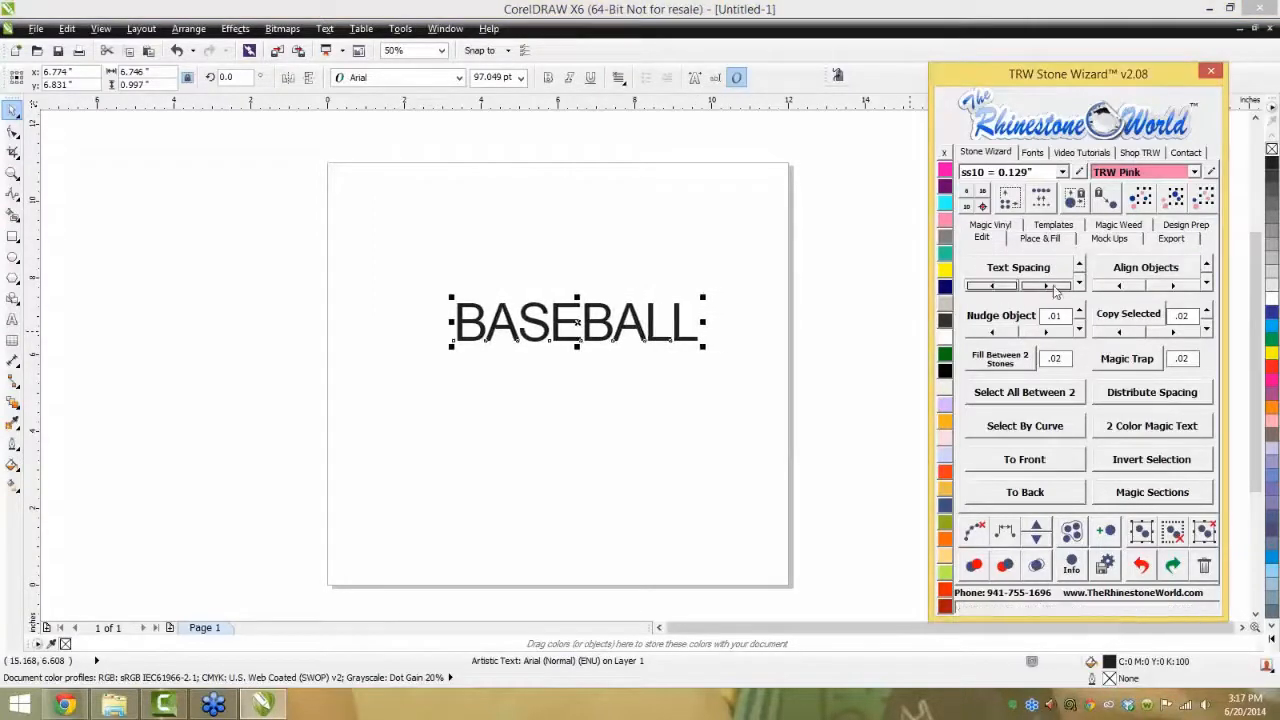
{"action": "left_click", "coordinate": [1053, 288]}
{"action": "left_click", "coordinate": [1055, 289]}
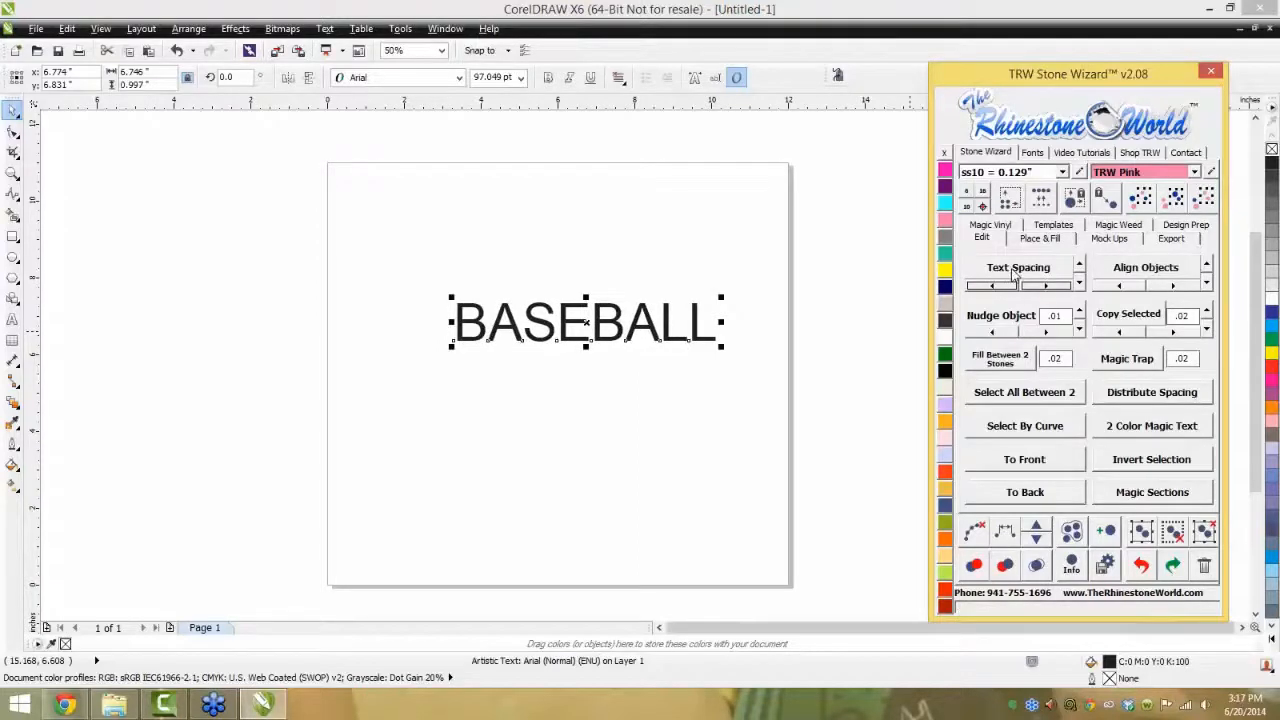
- Tighten the letter spacing of BASEBALL with the Shape tool to an overall width of about 6.36 inches
{"action": "key", "text": "F10"}
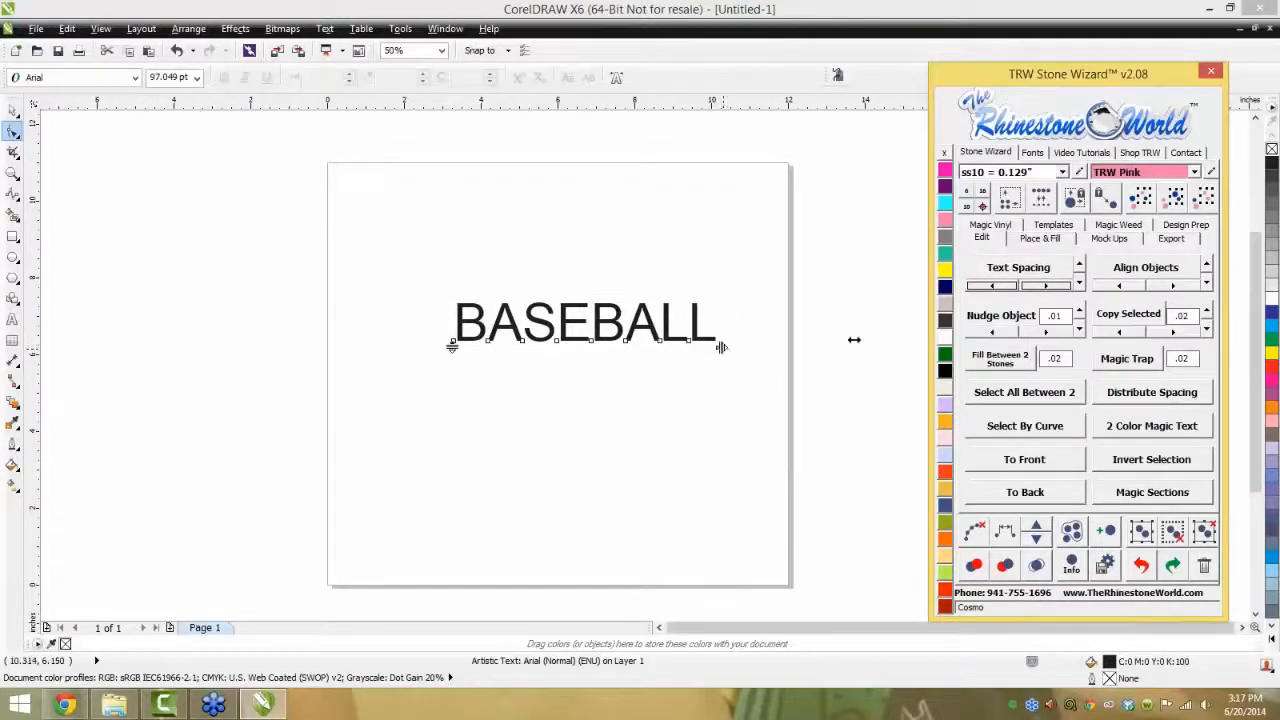
{"action": "left_click_drag", "start_coordinate": [853, 340], "coordinate": [702, 385]}
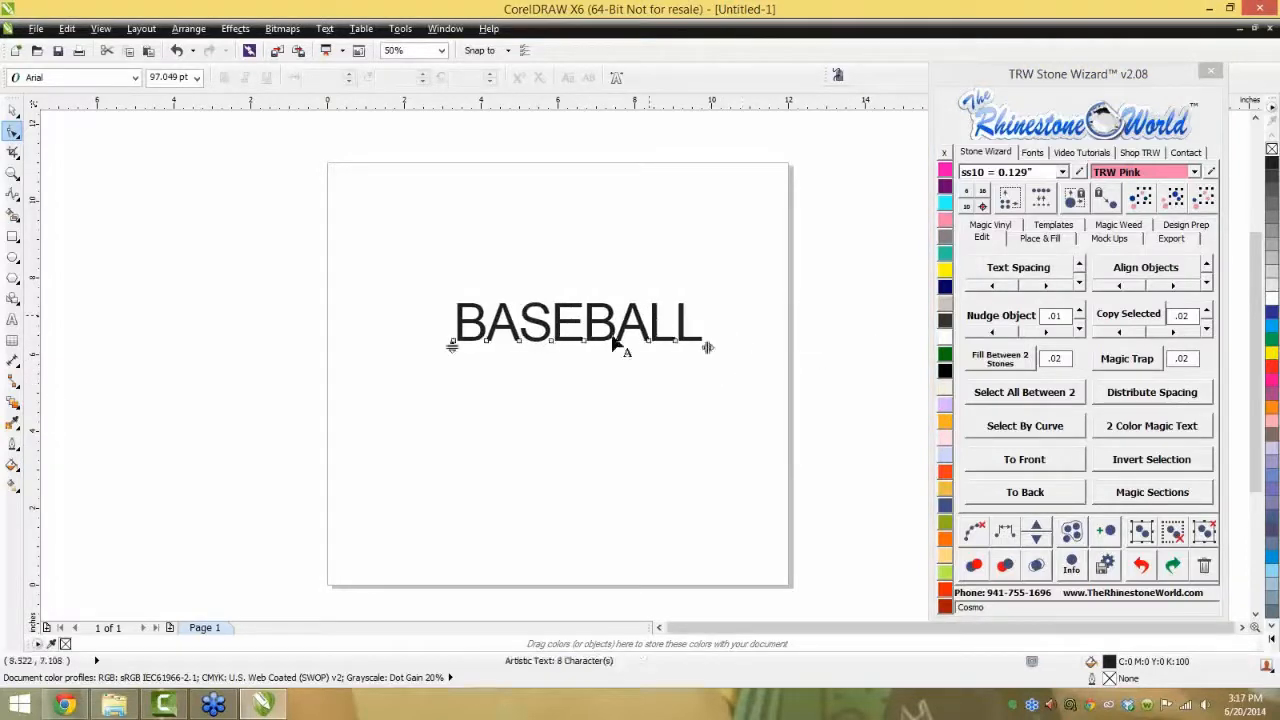
{"action": "key", "text": "space"}
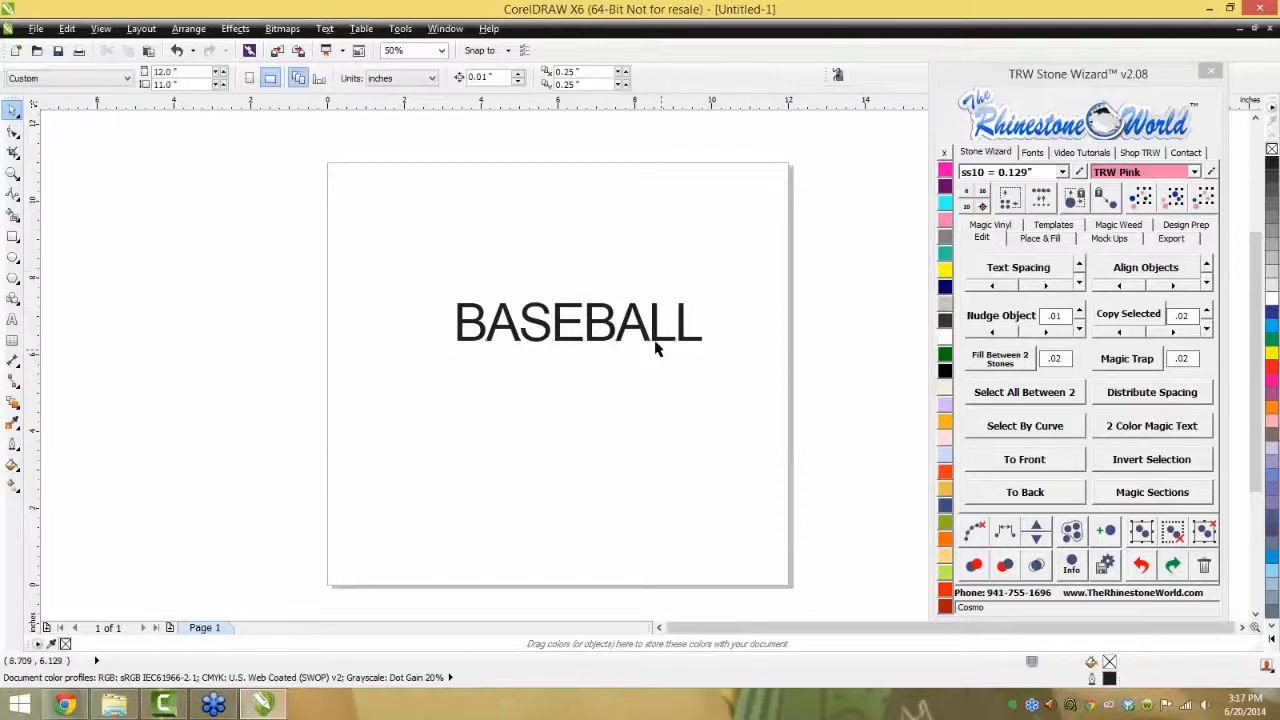
- Place a copy of BASEBALL beside the original and align both texts by their bottom and right edges
{"action": "left_click_drag", "start_coordinate": [648, 340], "coordinate": [347, 321]}
{"action": "right_click", "coordinate": [347, 321]}
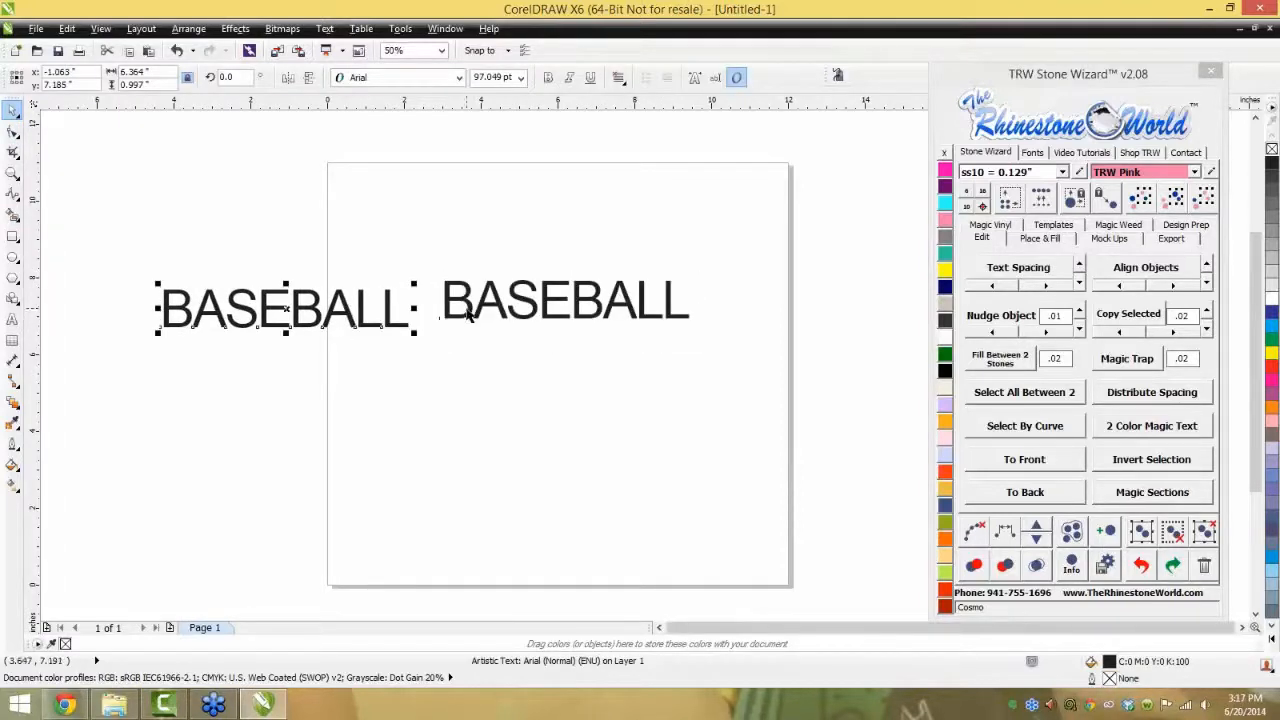
{"action": "left_click", "coordinate": [471, 309], "text": "shift"}
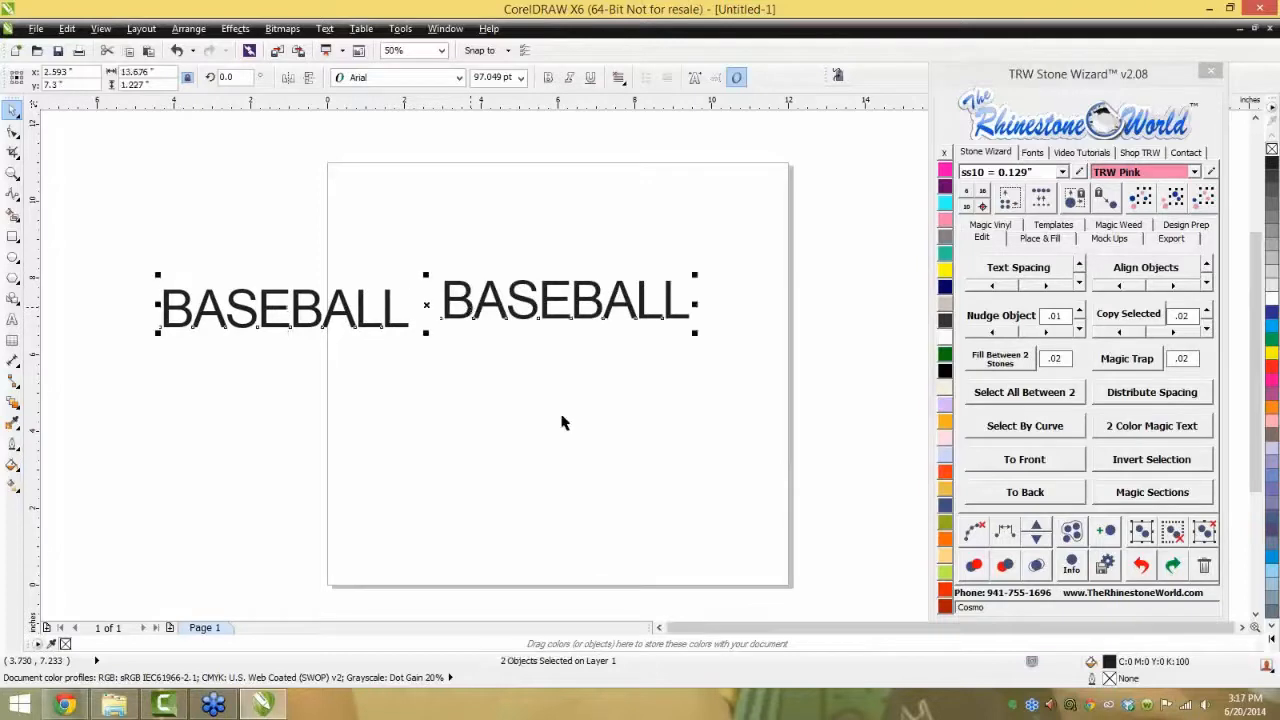
{"action": "left_click_drag", "start_coordinate": [737, 226], "coordinate": [34, 400]}
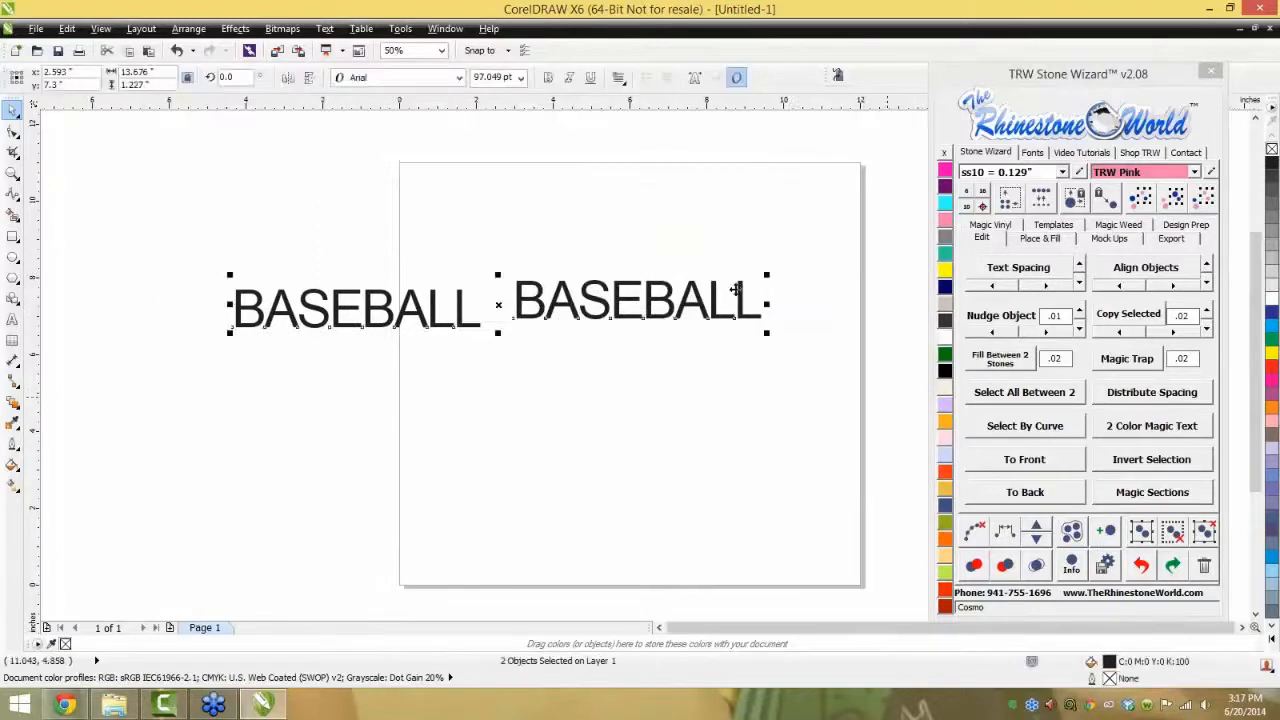
{"action": "left_click", "coordinate": [1207, 286]}
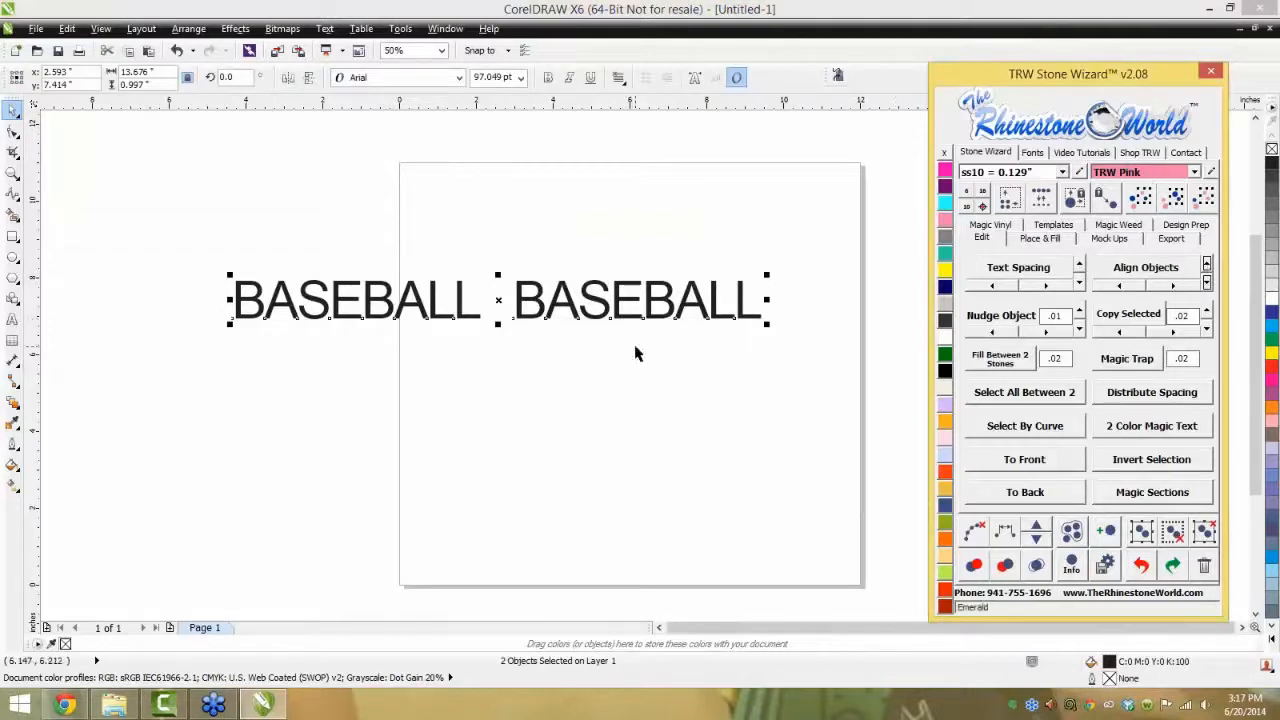
{"action": "left_click", "coordinate": [1186, 287]}
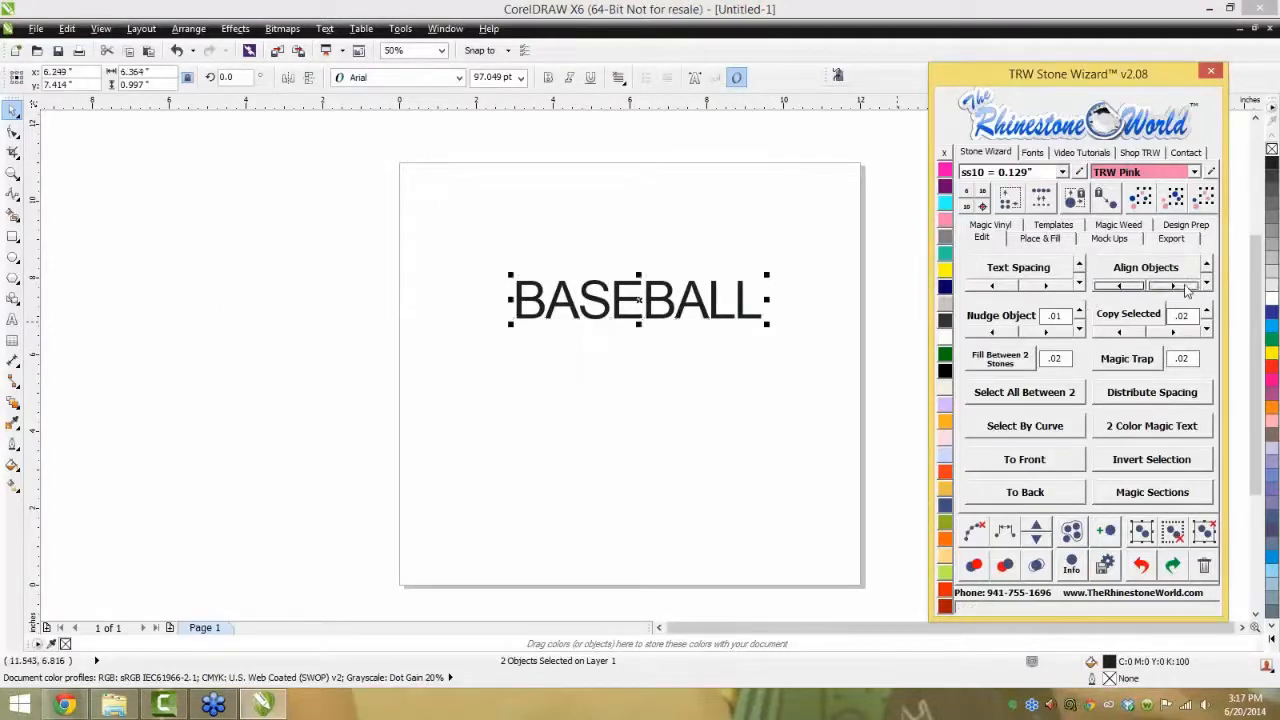
- Move one BASEBALL text below the other and align both by their left edges
{"action": "left_click", "coordinate": [757, 359]}
{"action": "left_click_drag", "start_coordinate": [742, 343], "coordinate": [757, 381]}
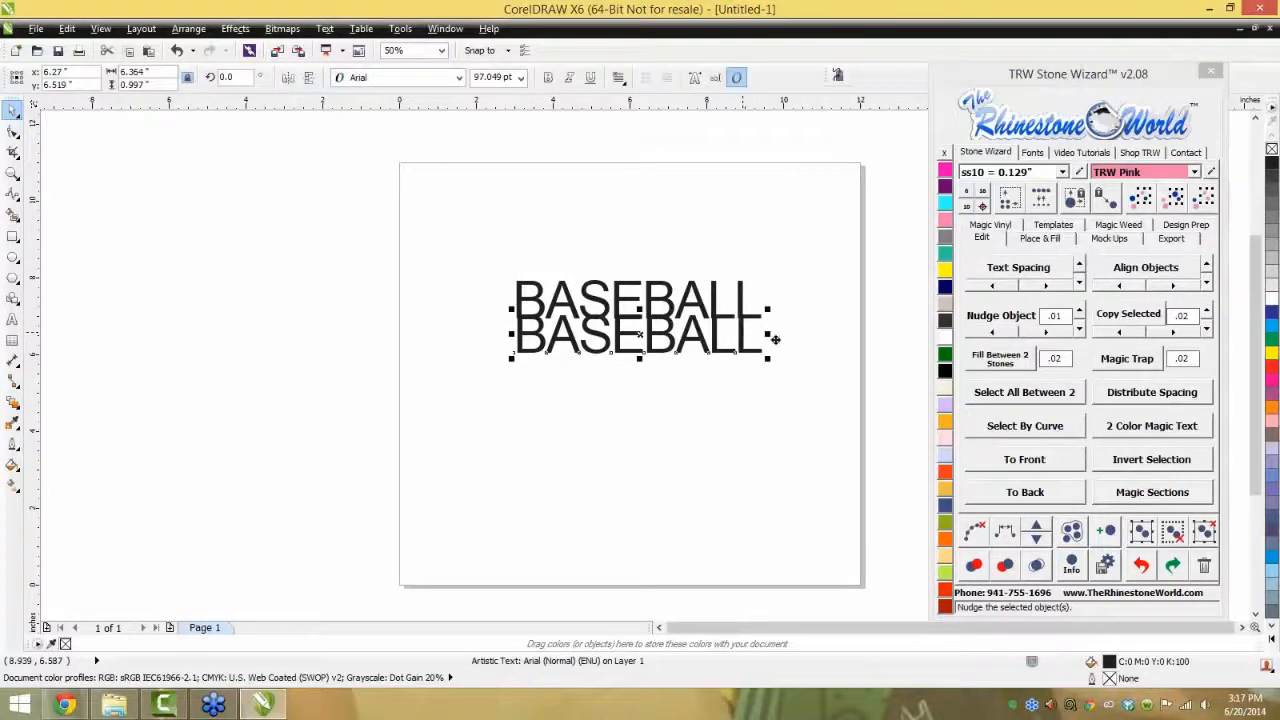
{"action": "left_click_drag", "start_coordinate": [743, 332], "coordinate": [775, 340]}
{"action": "left_click_drag", "start_coordinate": [847, 215], "coordinate": [440, 411]}
{"action": "left_click", "coordinate": [1120, 287]}
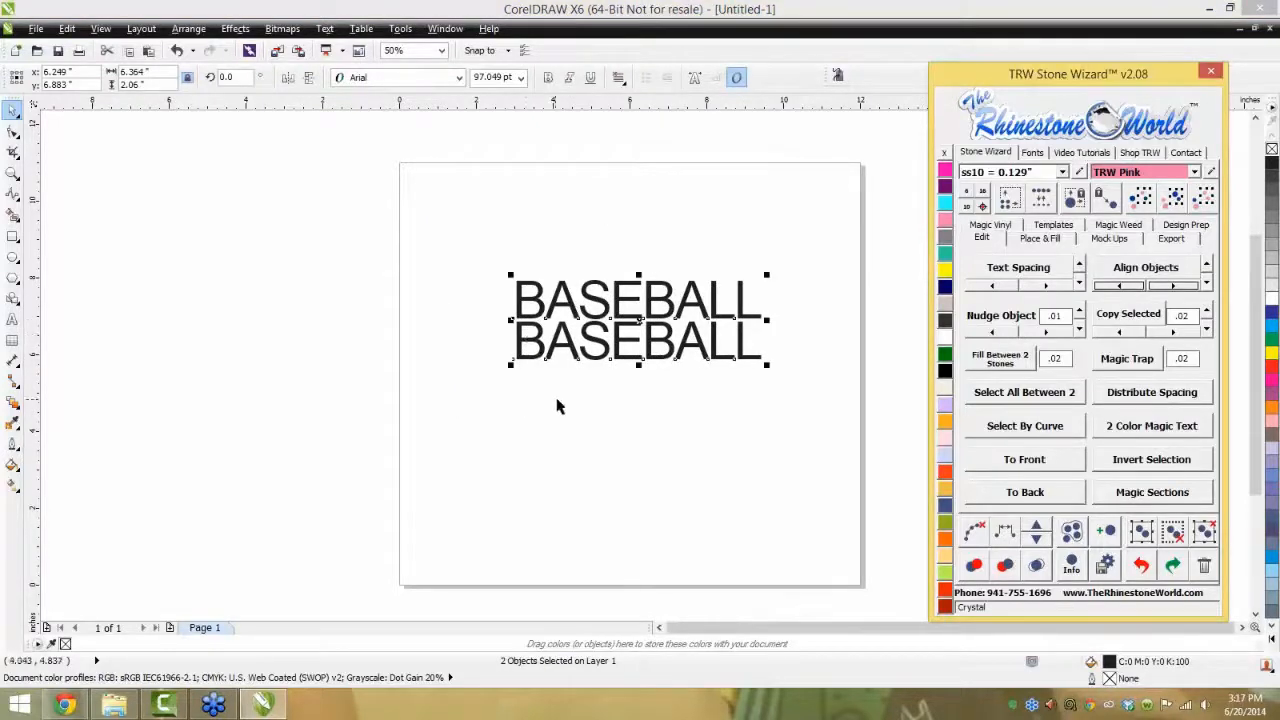
- Colour the upper BASEBALL Citrine and centre both texts on each other with Align Objects
{"action": "left_click", "coordinate": [800, 251]}
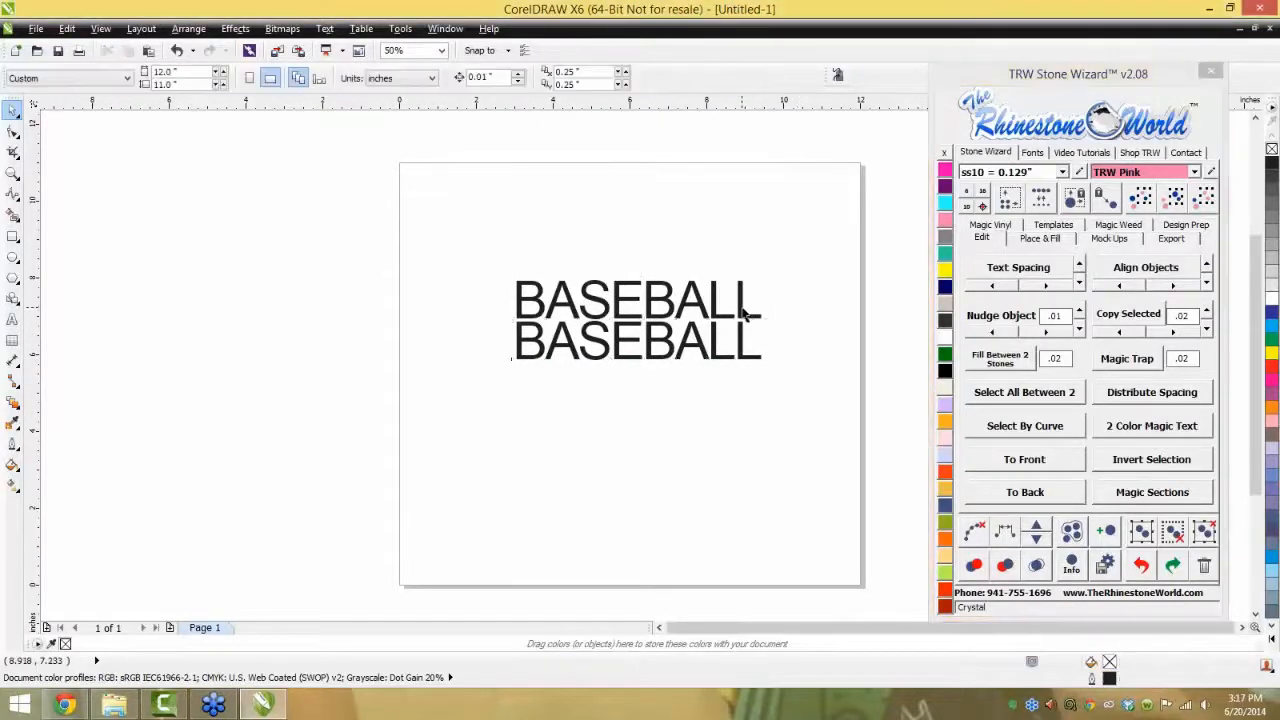
{"action": "left_click", "coordinate": [745, 313]}
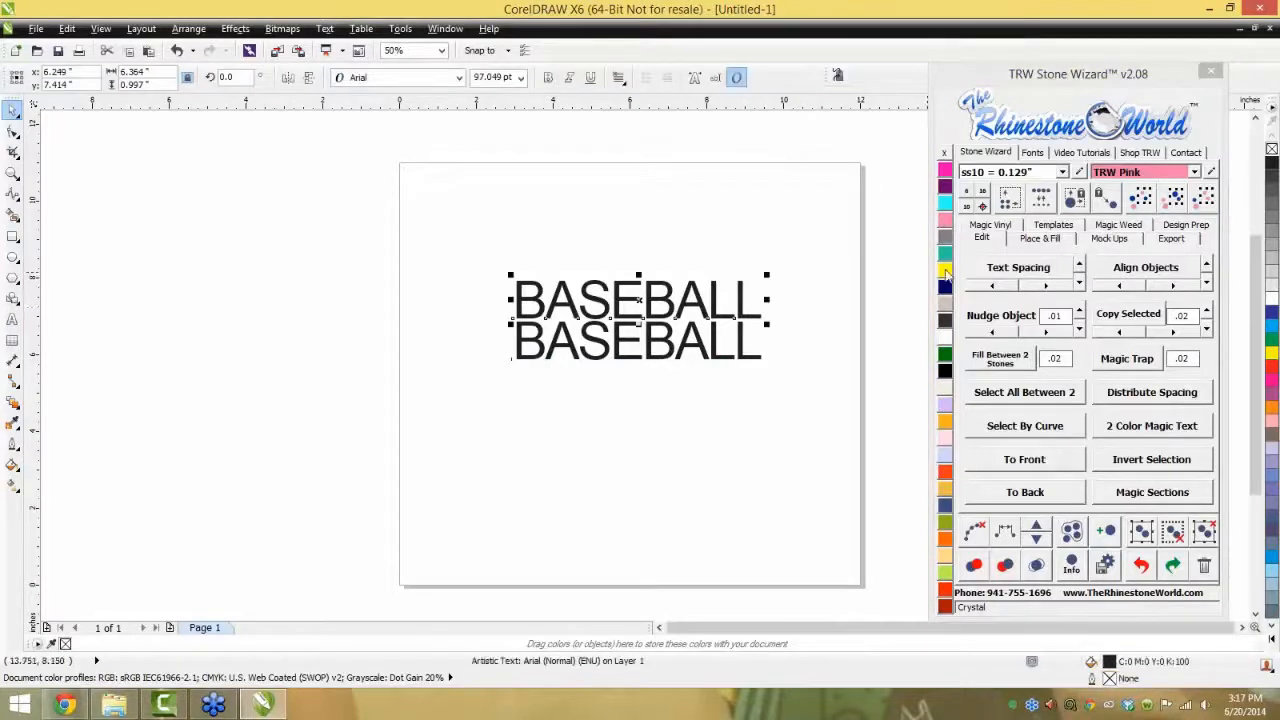
{"action": "left_click", "coordinate": [944, 270]}
{"action": "left_click_drag", "start_coordinate": [817, 210], "coordinate": [466, 405]}
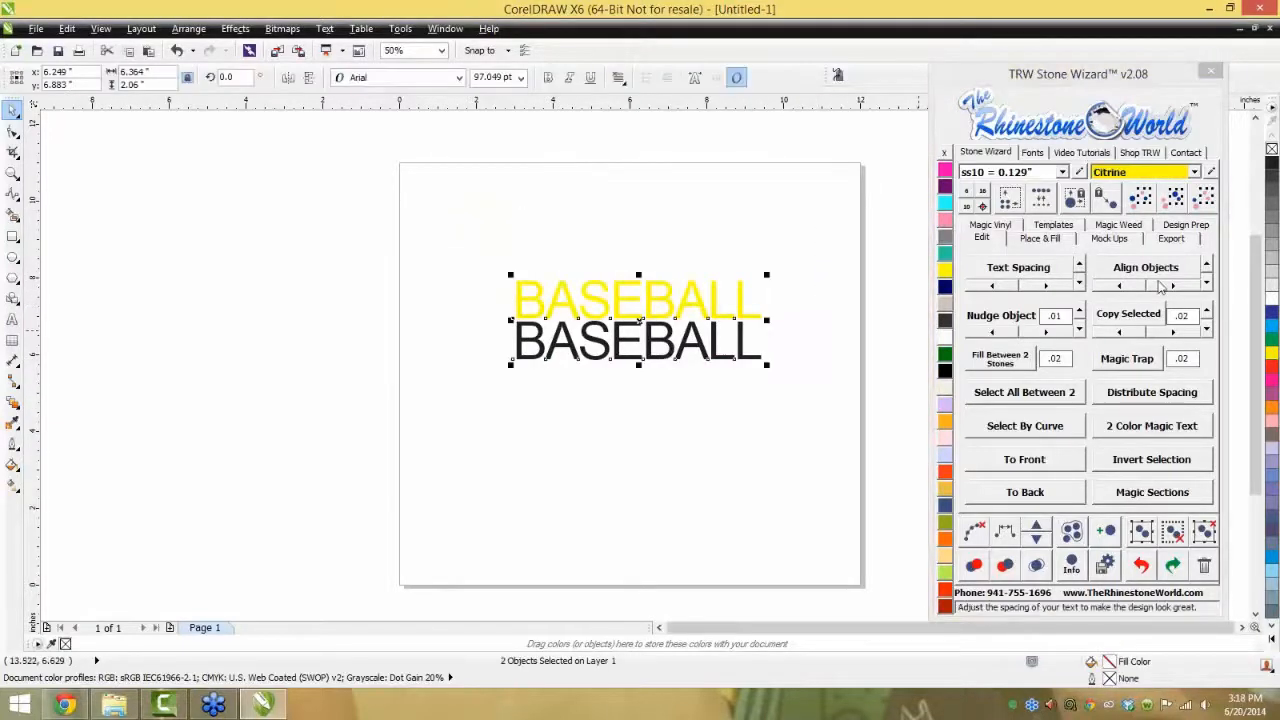
{"action": "left_click", "coordinate": [1152, 275]}
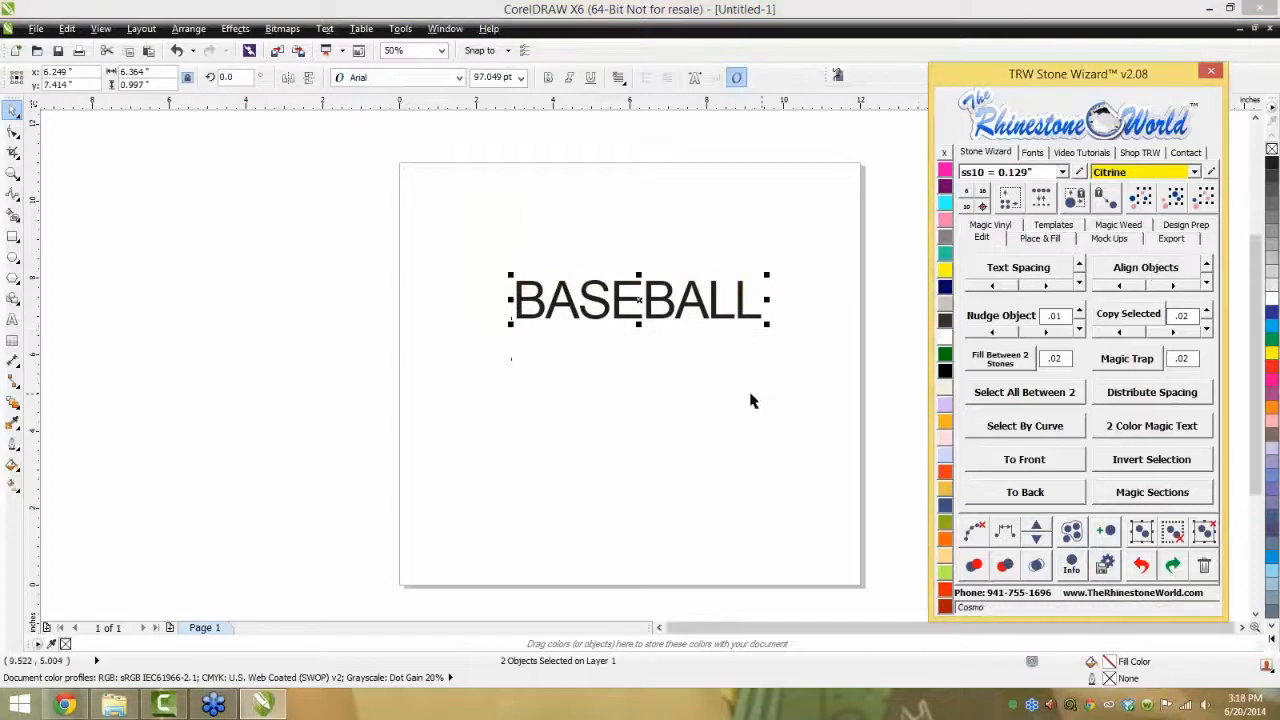
- Move the black BASEBALL down off the Citrine one and undo the move, twice
{"action": "left_click", "coordinate": [762, 265]}
{"action": "left_click_drag", "start_coordinate": [741, 298], "coordinate": [728, 319]}
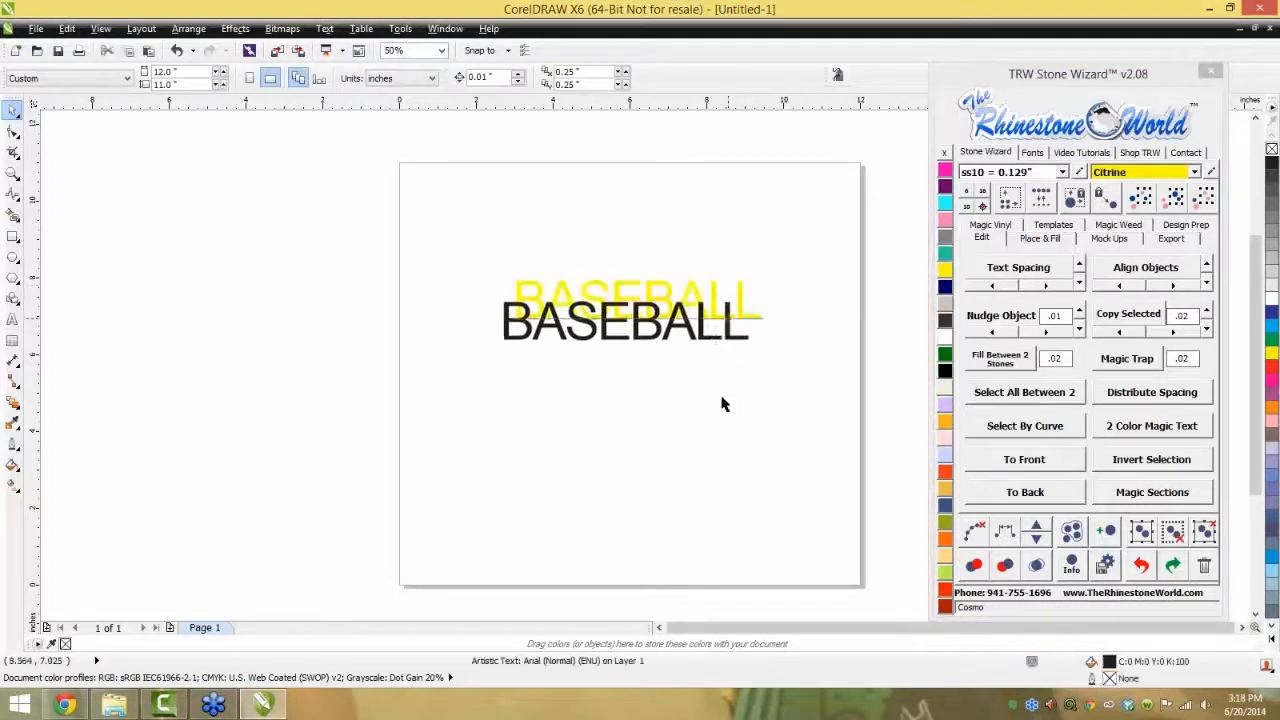
{"action": "key", "text": "ctrl+z"}
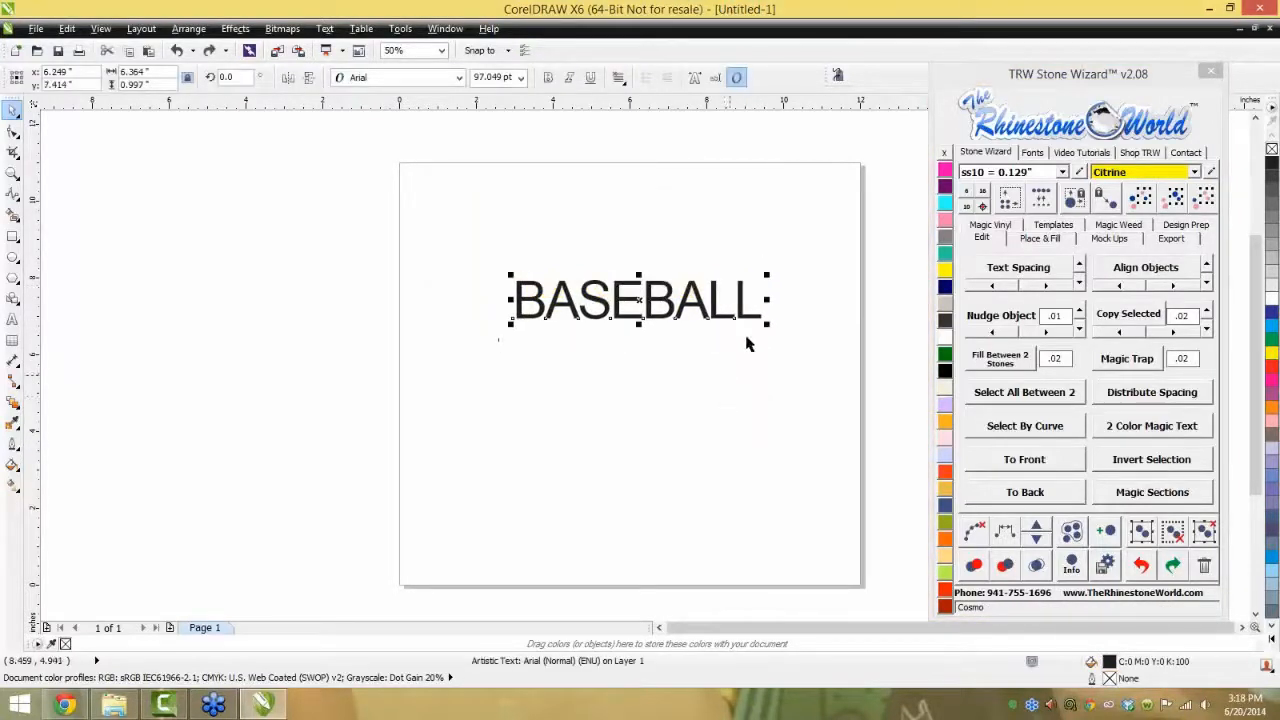
{"action": "left_click_drag", "start_coordinate": [745, 303], "coordinate": [730, 333]}
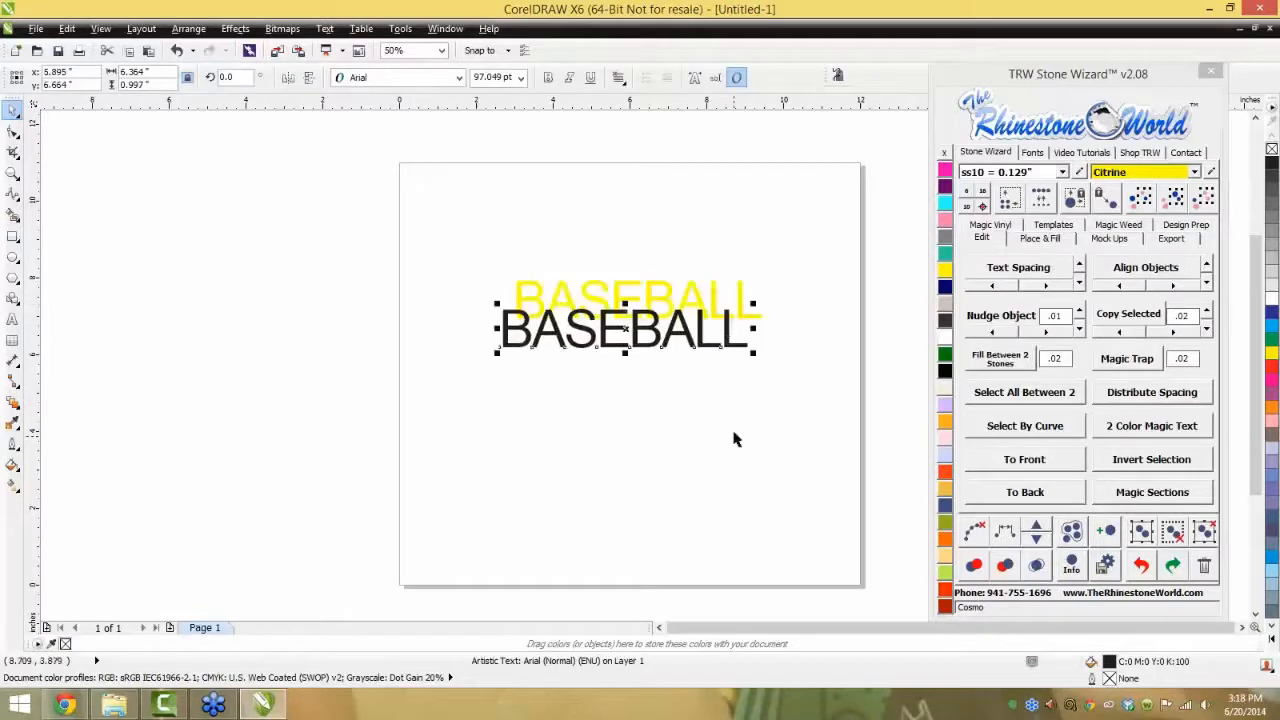
{"action": "key", "text": "ctrl+z"}
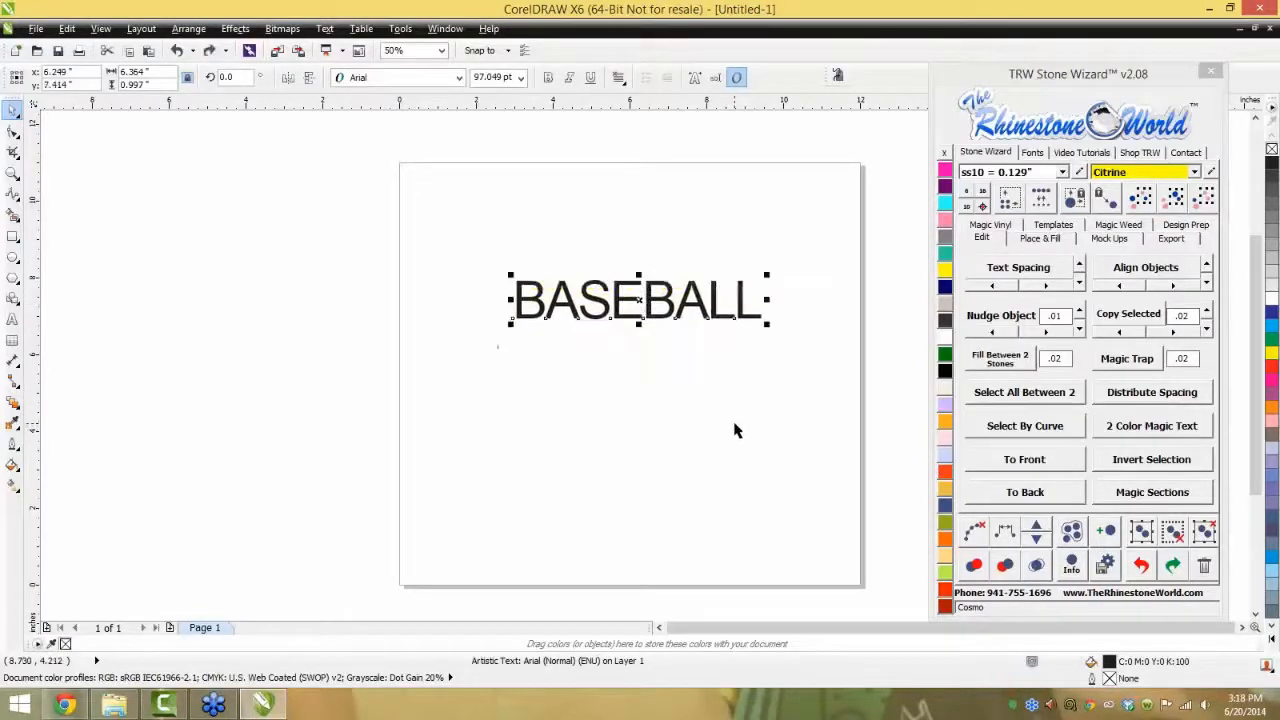
- Delete both BASEBALL texts and drop a single Cobalt ss10 stone on the empty page
{"action": "left_click_drag", "start_coordinate": [800, 214], "coordinate": [468, 402]}
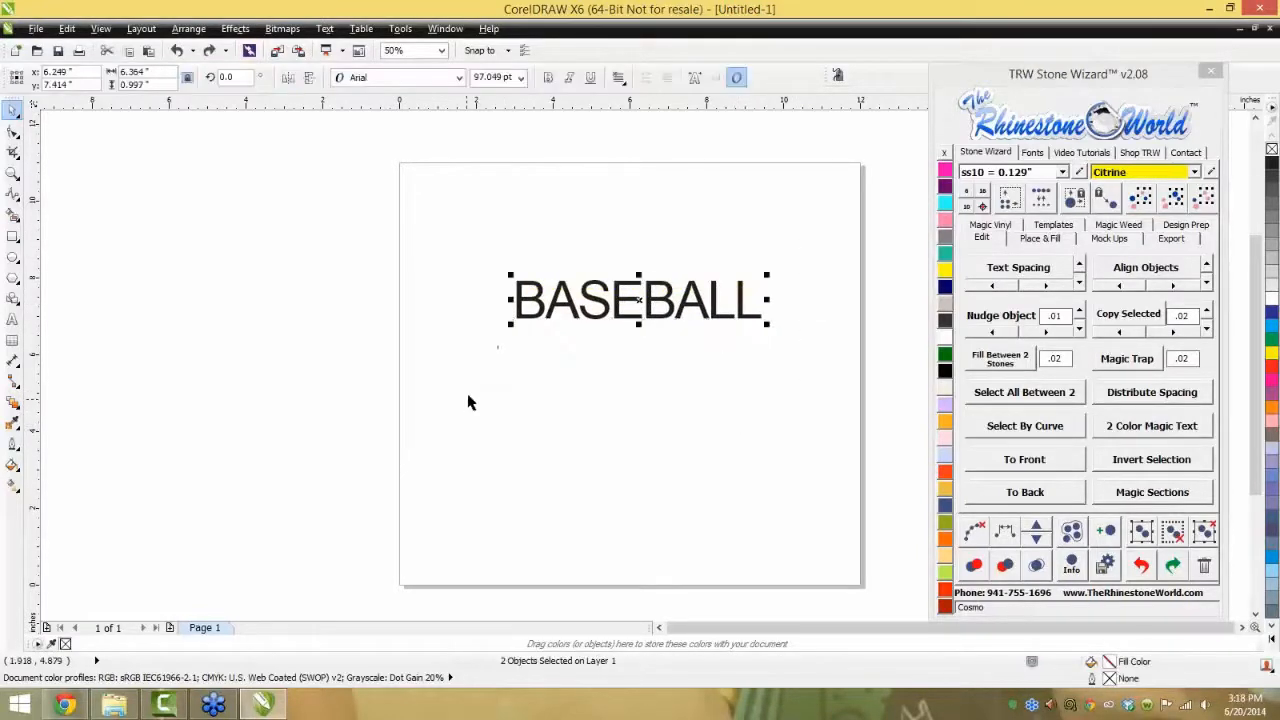
{"action": "key", "text": "Delete"}
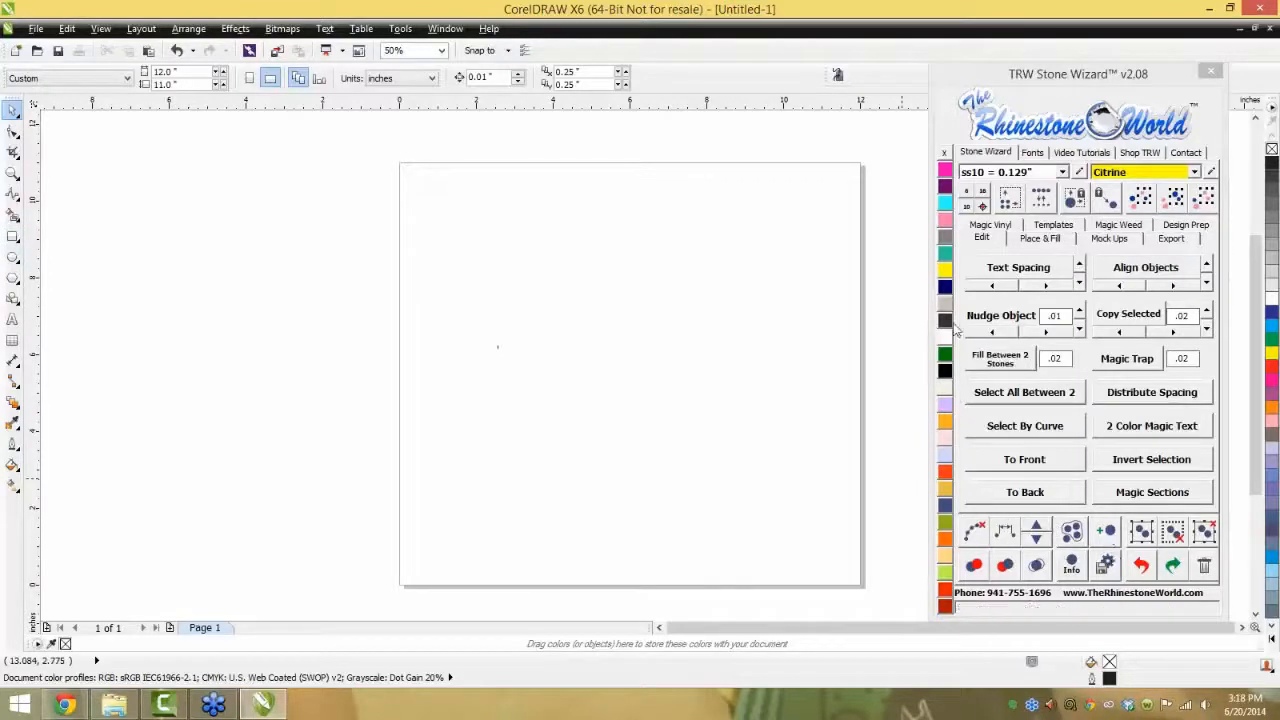
{"action": "left_click", "coordinate": [946, 288]}
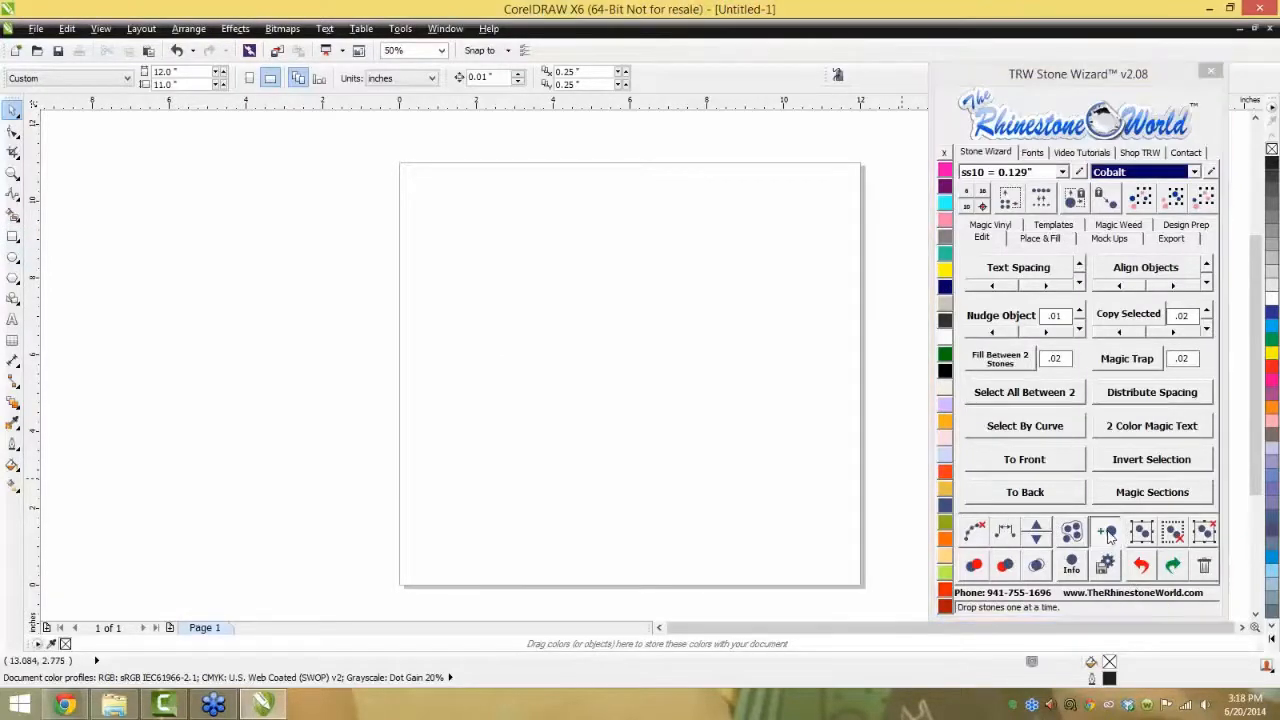
{"action": "left_click", "coordinate": [670, 325]}
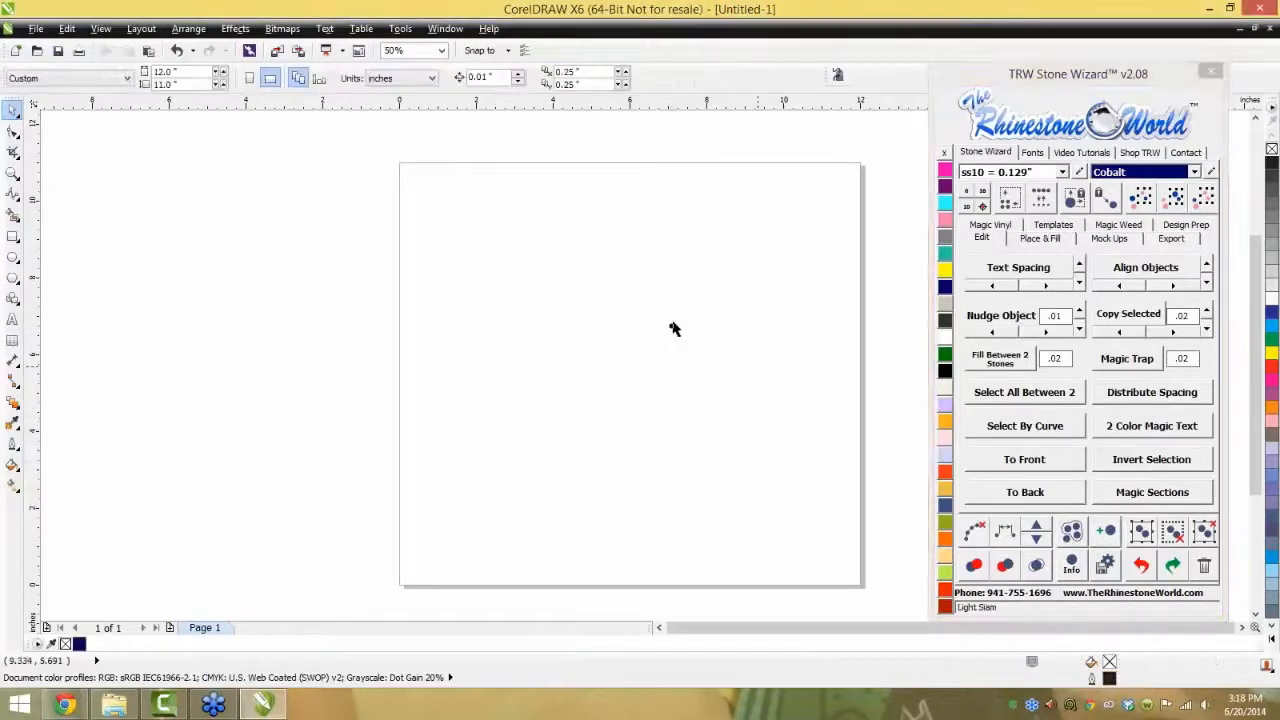
- Place a copy of the Cobalt stone a short distance to its right
{"action": "scroll", "coordinate": [674, 329], "scroll_direction": "up", "scroll_amount": 3}
{"action": "left_click_drag", "start_coordinate": [685, 318], "coordinate": [790, 320]}
{"action": "right_click", "coordinate": [790, 320]}
- Nudge the left Cobalt stone 0.07 inch to the right in .01 increments with Nudge Object
{"action": "left_click", "coordinate": [676, 321]}
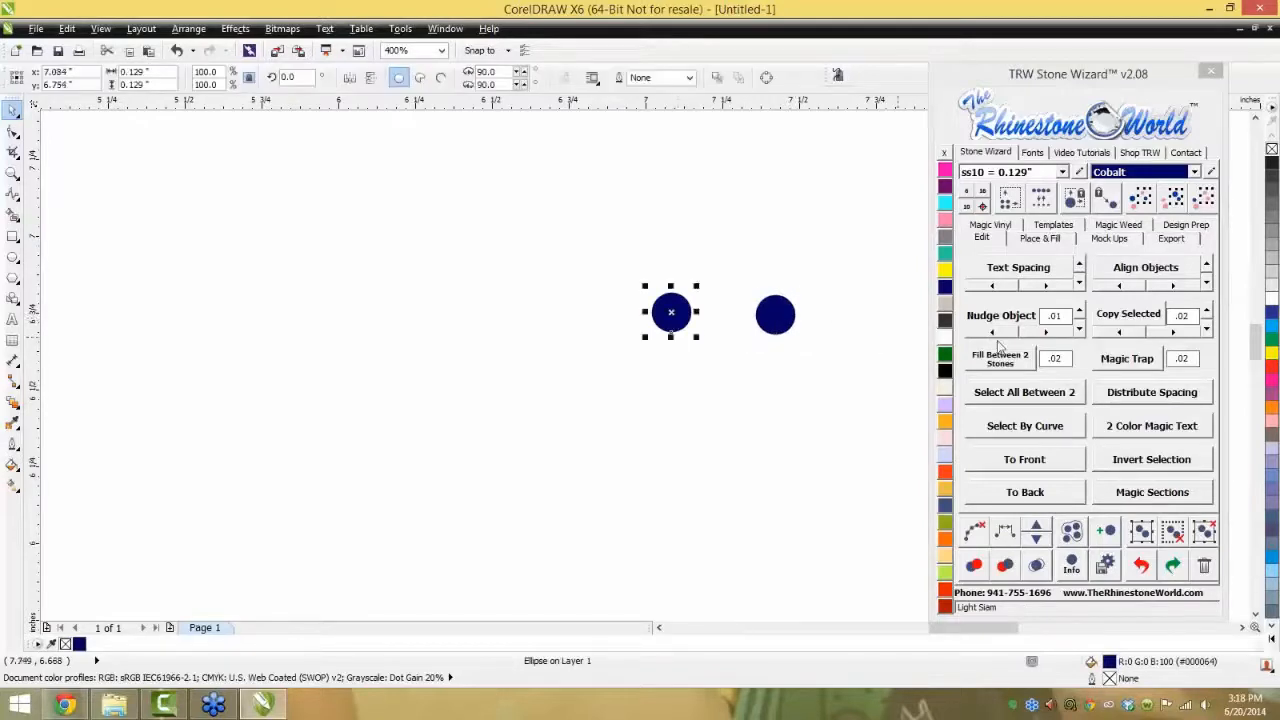
{"action": "double_click", "coordinate": [1046, 335]}
{"action": "left_click", "coordinate": [1046, 334]}
{"action": "left_click", "coordinate": [1046, 334]}
{"action": "left_click", "coordinate": [1046, 334]}
{"action": "left_click", "coordinate": [1046, 334]}
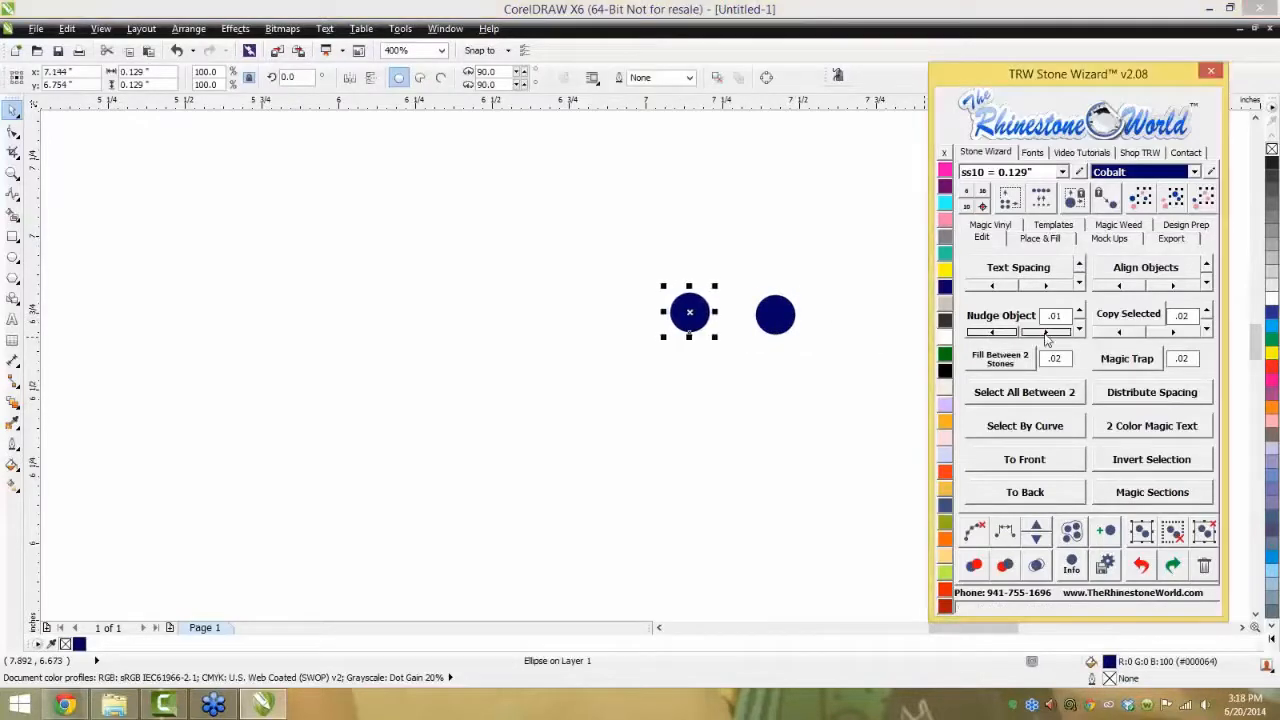
{"action": "left_click", "coordinate": [1046, 334]}
- Nudge the selected stone 0.07 inch down and another 0.03 inch to the right in .01 increments
{"action": "left_click", "coordinate": [1080, 332]}
{"action": "left_click", "coordinate": [1080, 332]}
{"action": "left_click", "coordinate": [1080, 332]}
{"action": "left_click", "coordinate": [1080, 332]}
{"action": "left_click", "coordinate": [1080, 332]}
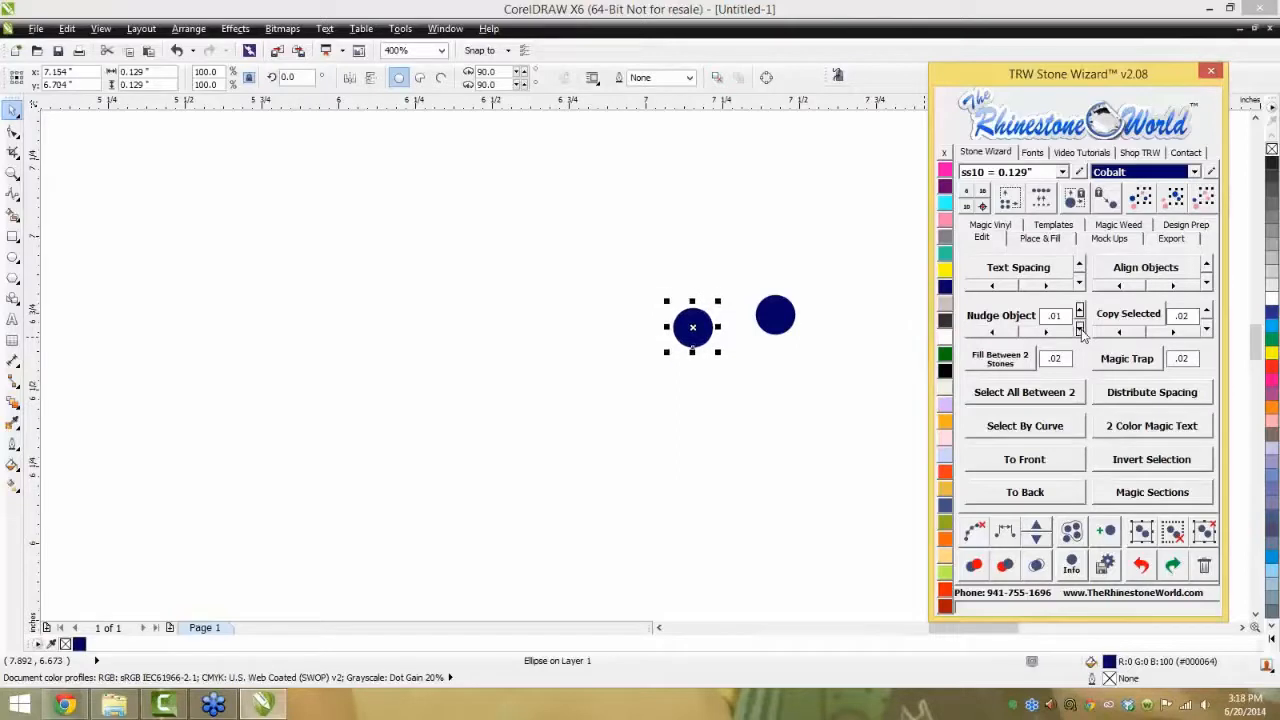
{"action": "left_click", "coordinate": [1080, 332]}
{"action": "left_click", "coordinate": [1080, 332]}
{"action": "left_click", "coordinate": [1064, 334]}
{"action": "left_click", "coordinate": [1064, 334]}
{"action": "left_click", "coordinate": [1064, 334]}
- Nudge the selected stone 0.08 inch to the left in .01 increments
{"action": "left_click", "coordinate": [978, 333]}
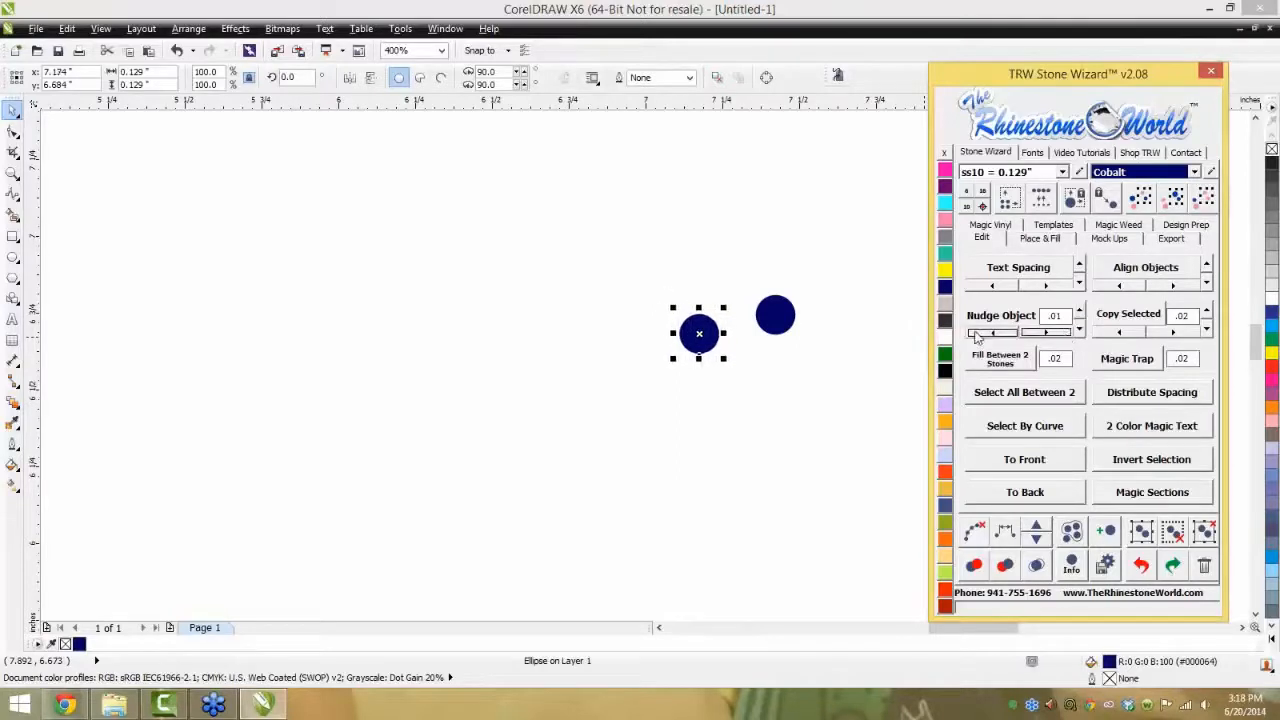
{"action": "left_click", "coordinate": [978, 333]}
{"action": "left_click", "coordinate": [978, 333]}
{"action": "left_click", "coordinate": [978, 333]}
{"action": "left_click", "coordinate": [978, 333]}
{"action": "left_click", "coordinate": [979, 334]}
{"action": "left_click", "coordinate": [979, 334]}
{"action": "left_click", "coordinate": [979, 334]}
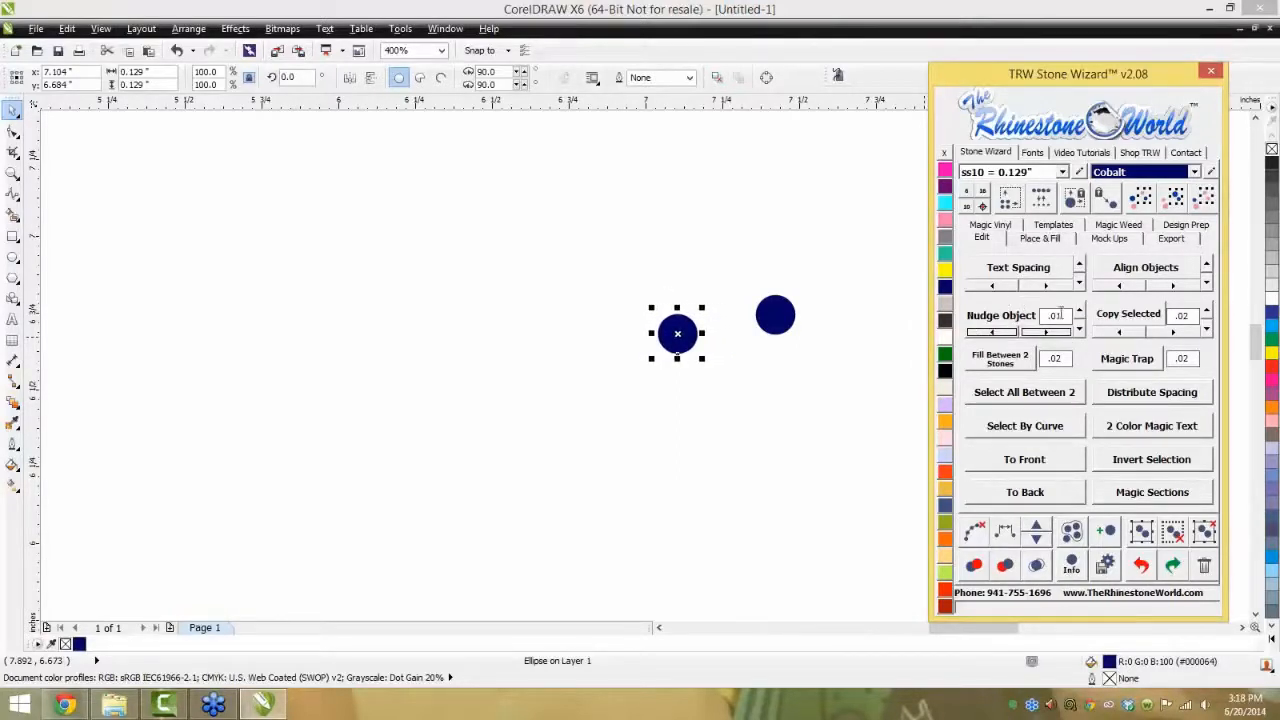
- Set the Nudge Object distance to .1 and nudge the selected stone five times to the left
{"action": "left_click", "coordinate": [1066, 316]}
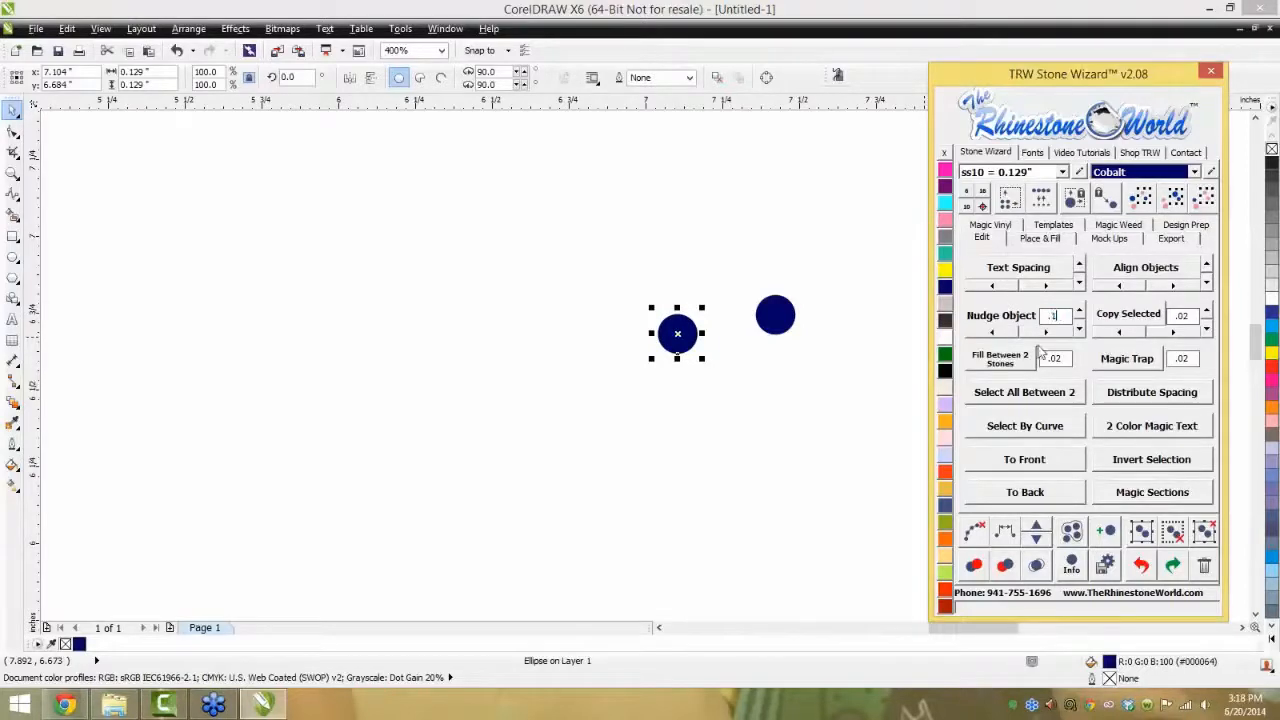
{"action": "left_click", "coordinate": [993, 333]}
{"action": "left_click", "coordinate": [993, 333]}
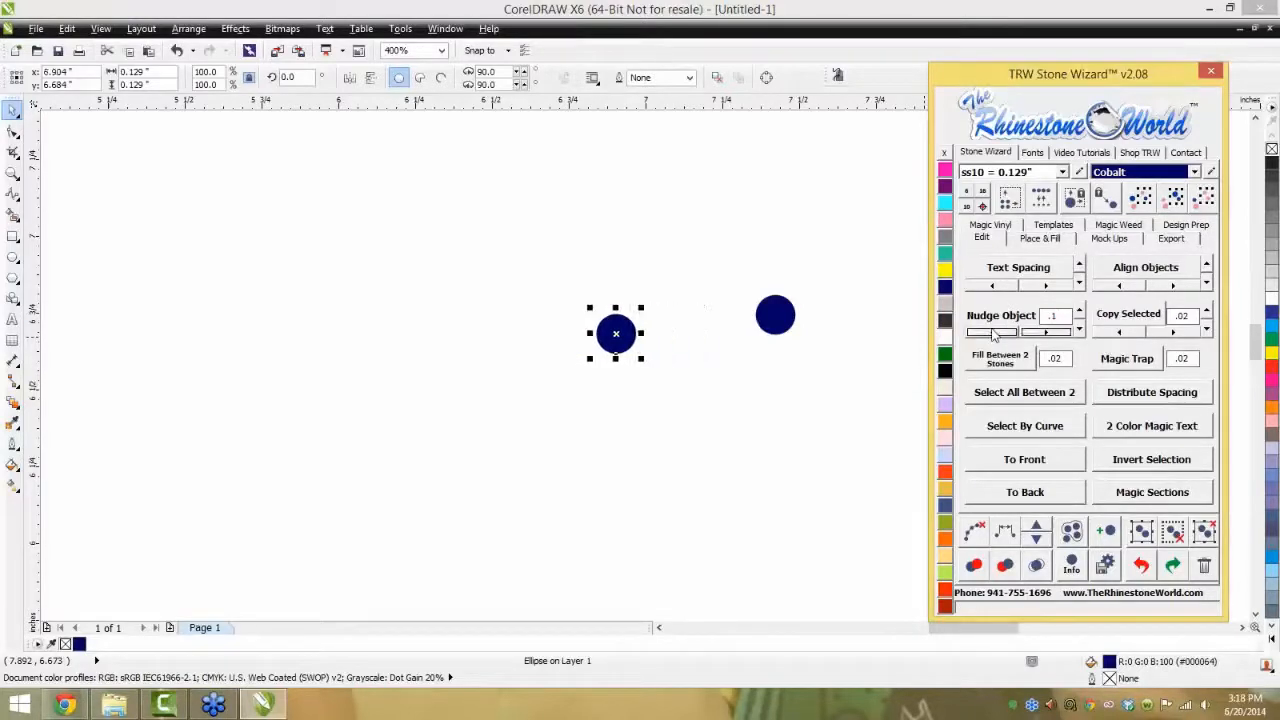
{"action": "left_click", "coordinate": [993, 333]}
{"action": "left_click", "coordinate": [993, 333]}
{"action": "left_click", "coordinate": [993, 333]}
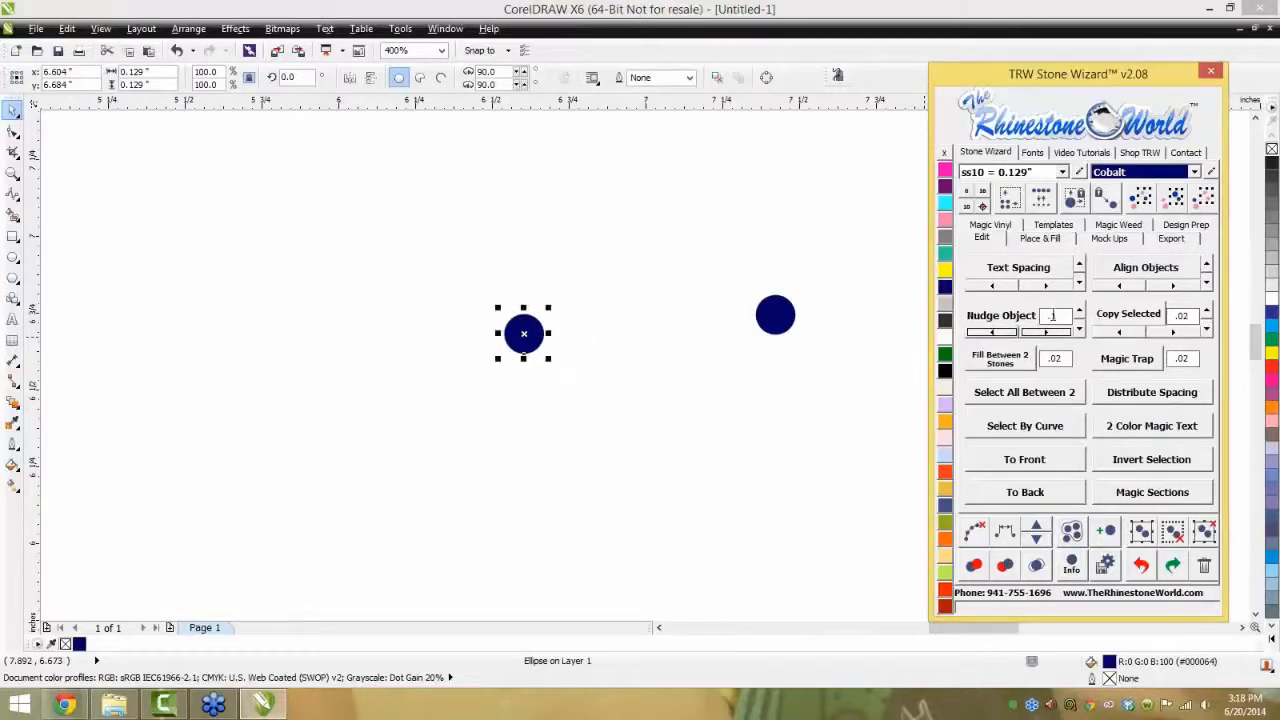
- Set the Nudge Object distance to .01 and nudge the stone nine times to the right
{"action": "left_click", "coordinate": [1052, 316]}
{"action": "type", "text": "0"}
{"action": "left_click", "coordinate": [1057, 332]}
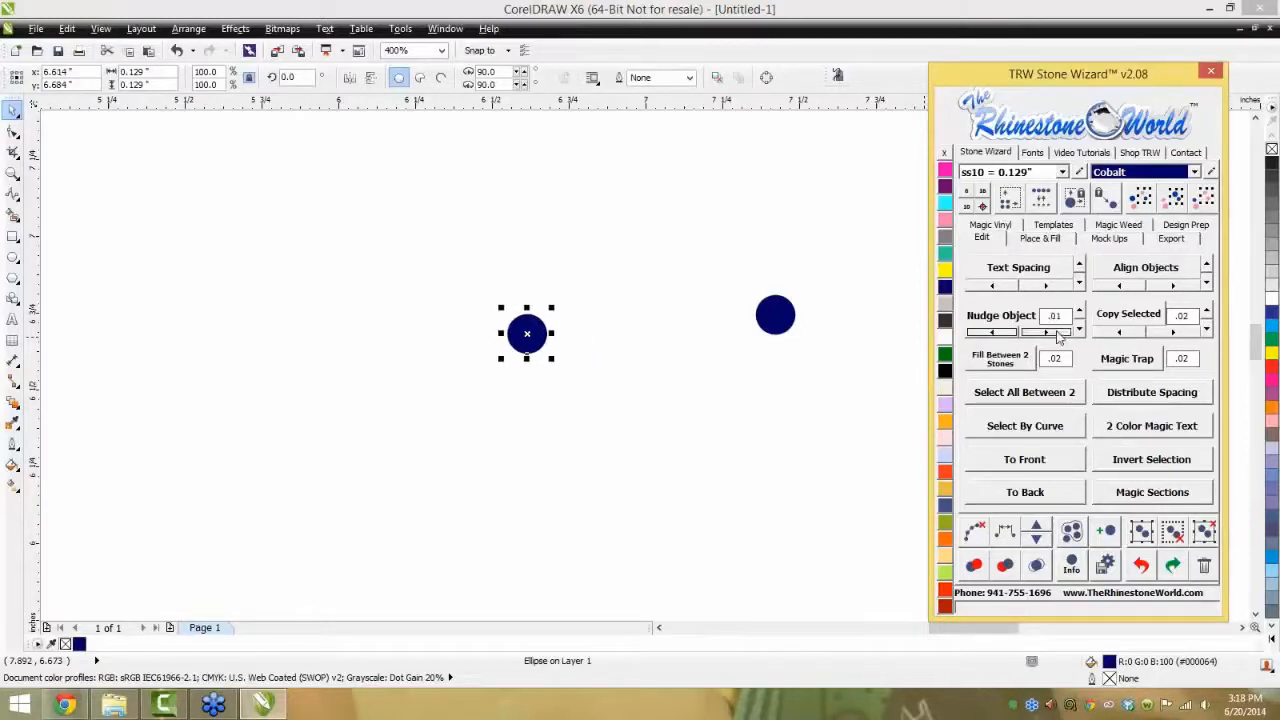
{"action": "left_click", "coordinate": [1057, 332]}
{"action": "left_click", "coordinate": [1057, 332]}
{"action": "left_click", "coordinate": [1057, 332]}
{"action": "left_click", "coordinate": [1057, 332]}
{"action": "left_click", "coordinate": [1057, 332]}
{"action": "left_click", "coordinate": [1057, 332]}
{"action": "left_click", "coordinate": [1057, 332]}
{"action": "left_click", "coordinate": [1057, 332]}
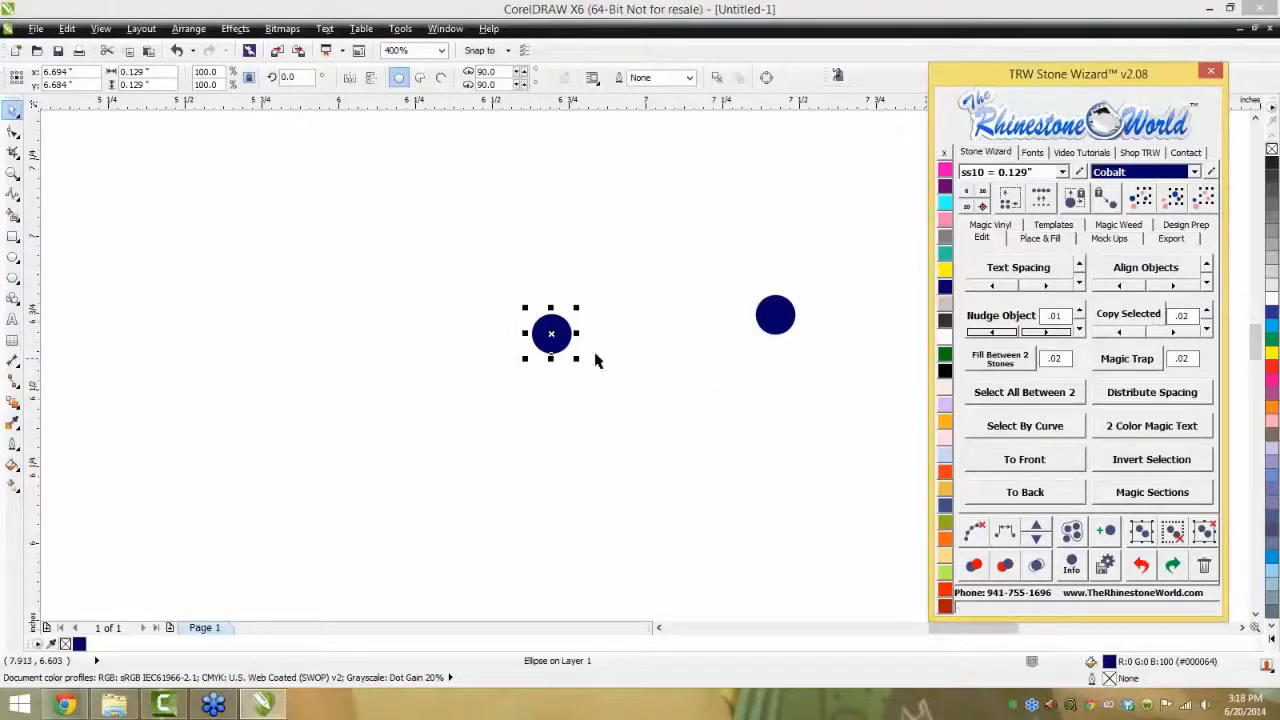
- Move the stone slightly down and left, then copy it twice rightward and twice upward with Copy Selected at .02 spacing
{"action": "left_click_drag", "start_coordinate": [557, 346], "coordinate": [535, 354]}
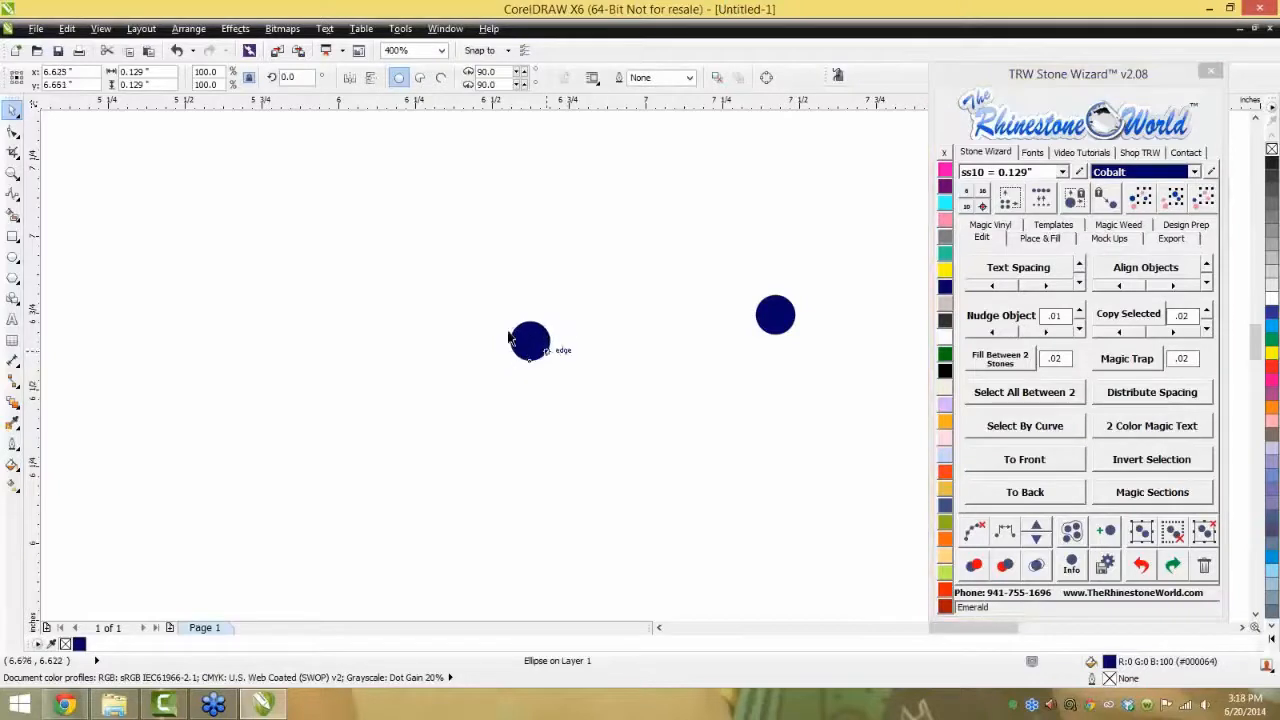
{"action": "left_click", "coordinate": [1177, 333]}
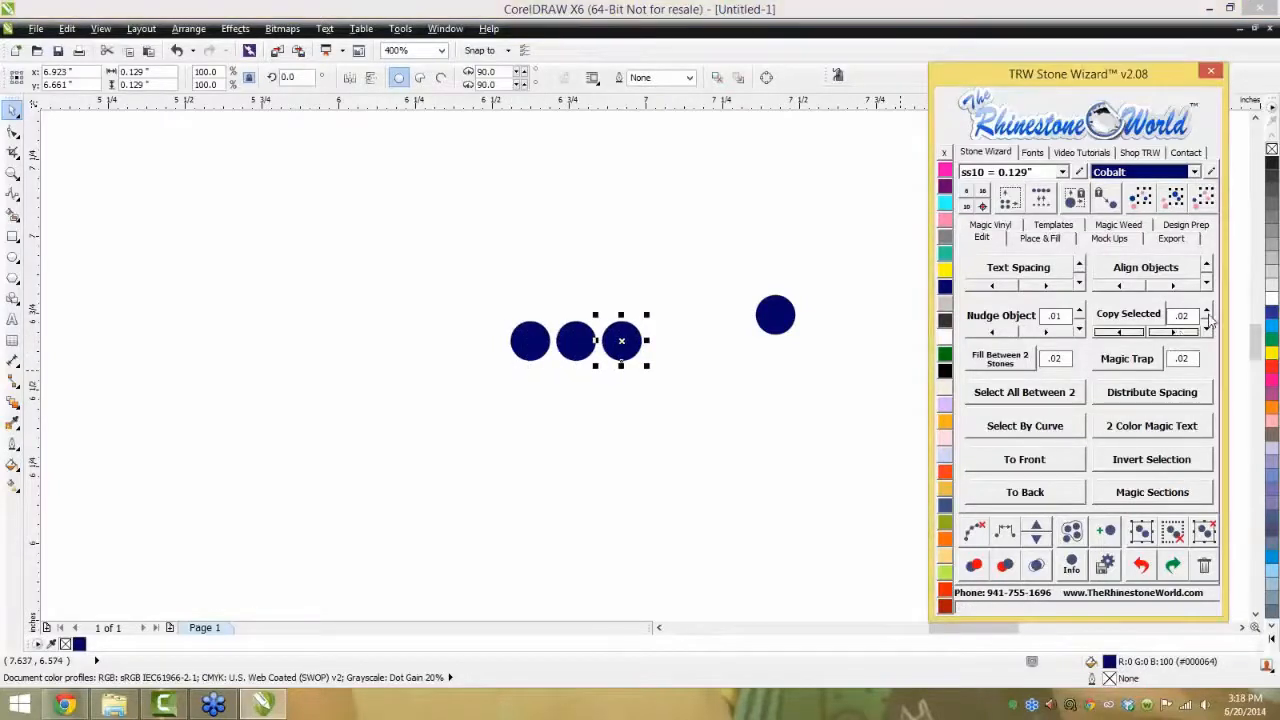
{"action": "left_click", "coordinate": [1207, 313]}
{"action": "left_click", "coordinate": [1207, 313]}
- Continue the stone chain with three copies leftward and three copies downward at .02 spacing
{"action": "left_click", "coordinate": [1140, 333]}
{"action": "left_click", "coordinate": [1140, 333]}
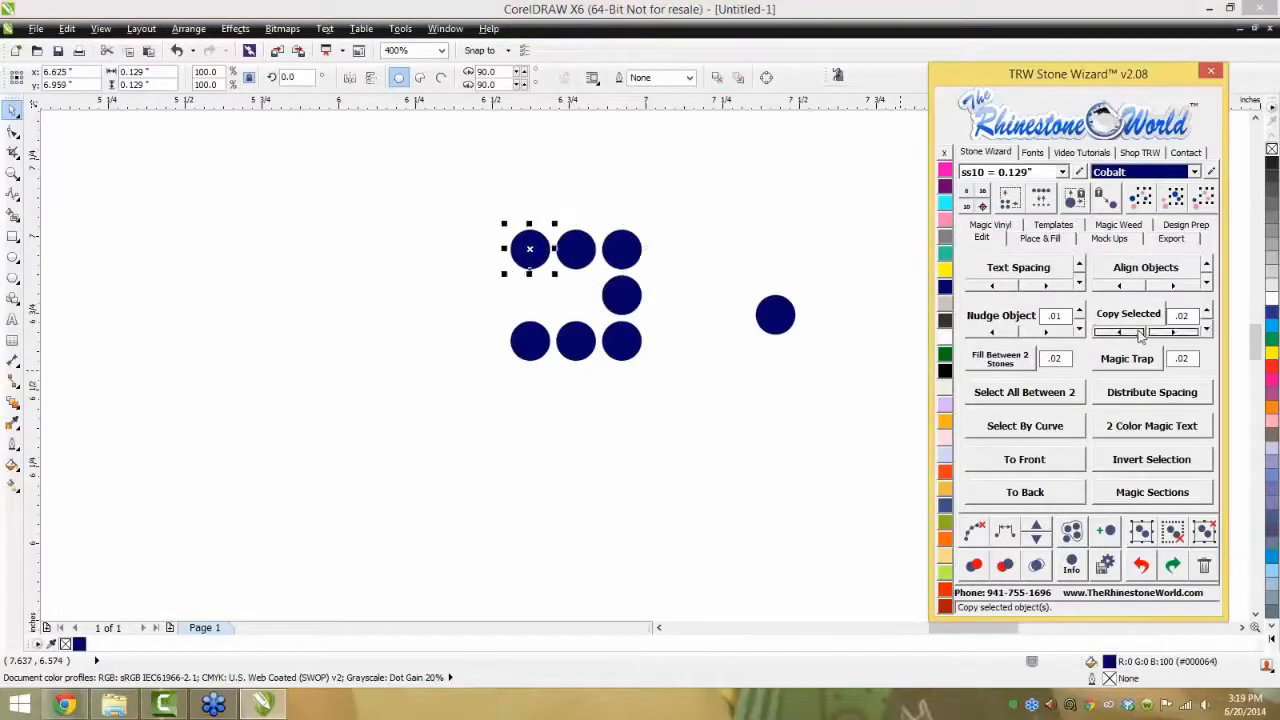
{"action": "left_click", "coordinate": [1140, 333]}
{"action": "left_click", "coordinate": [1207, 330]}
{"action": "left_click", "coordinate": [1207, 330]}
{"action": "left_click", "coordinate": [1207, 330]}
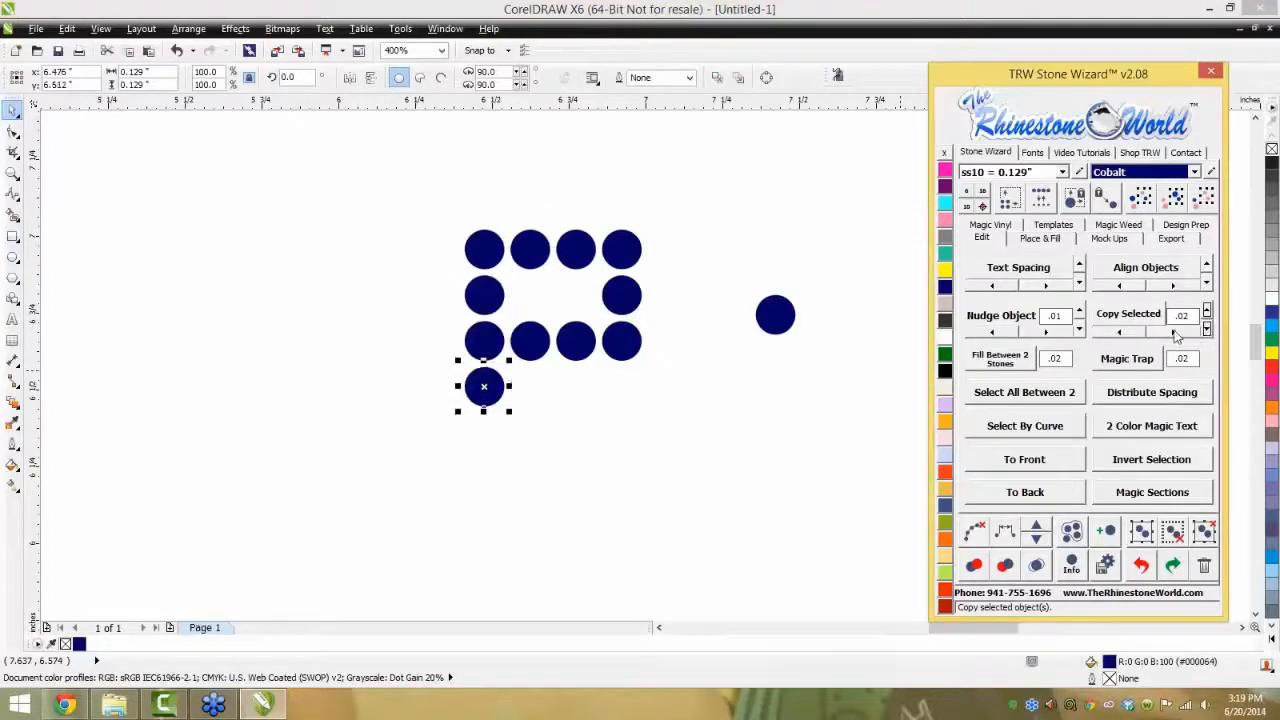
- Add four copies of the stone rightward at .02 spacing to form the lowest row
{"action": "left_click", "coordinate": [1176, 333]}
{"action": "left_click", "coordinate": [1176, 333]}
{"action": "left_click", "coordinate": [1176, 333]}
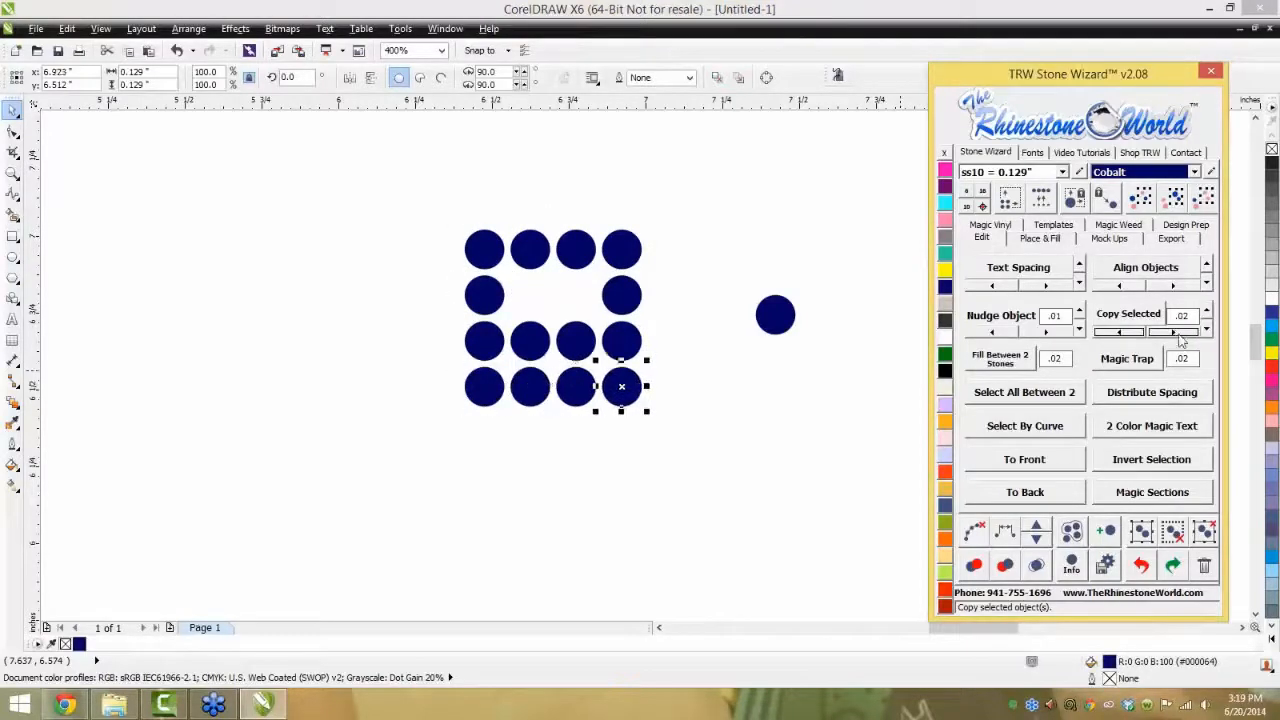
{"action": "left_click", "coordinate": [1176, 333]}
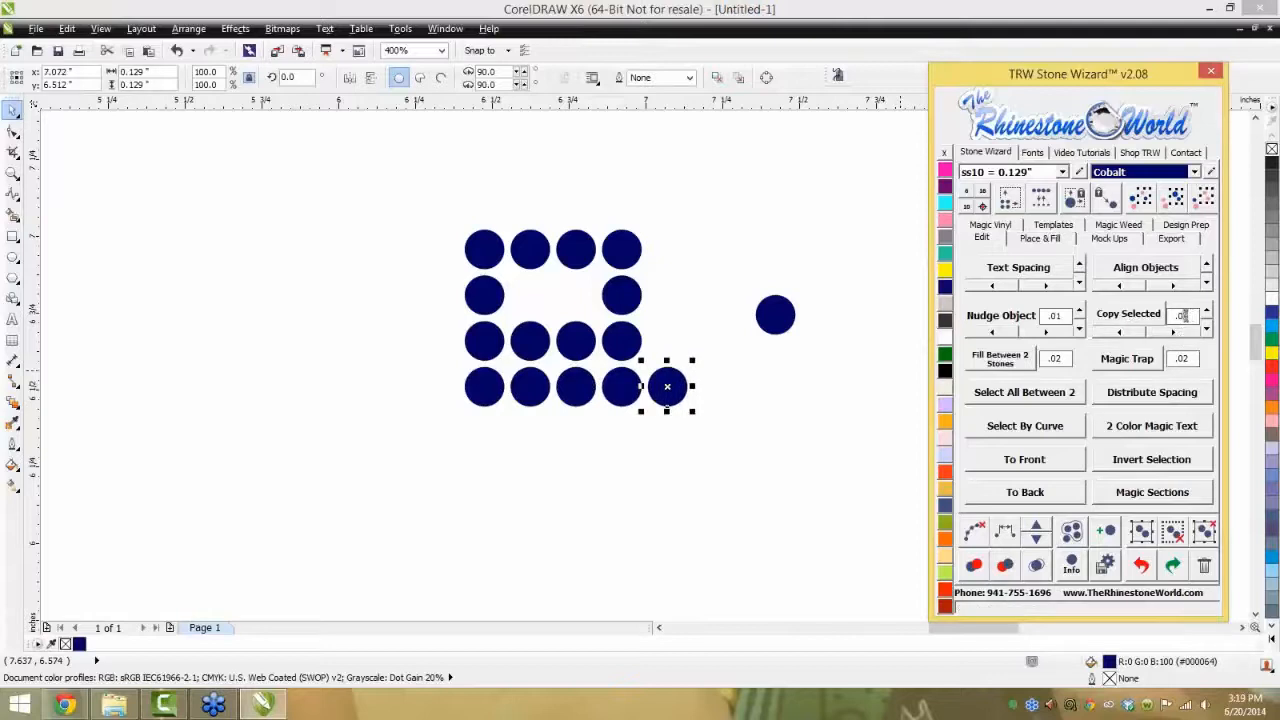
- Set the Copy Selected spacing to .1 and copy the stone three times upward and four times leftward
{"action": "double_click", "coordinate": [1181, 315]}
{"action": "left_click", "coordinate": [1208, 311]}
{"action": "left_click", "coordinate": [1208, 311]}
{"action": "left_click", "coordinate": [1208, 311]}
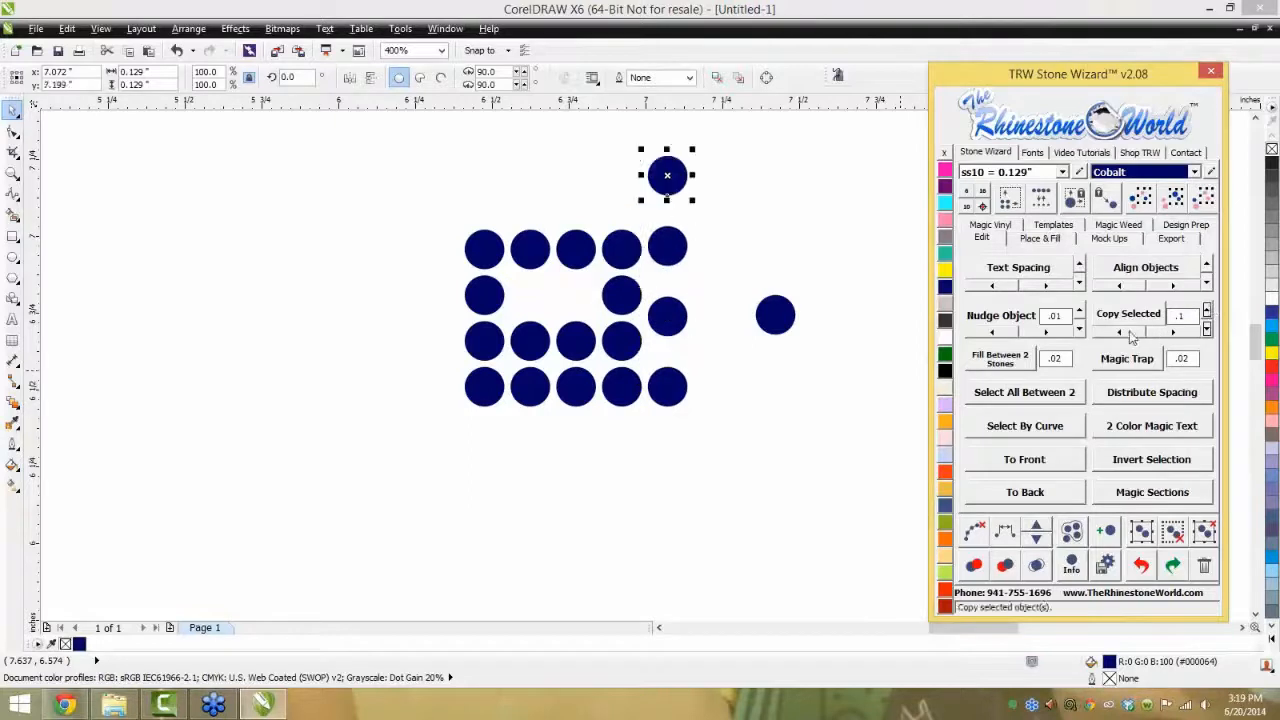
{"action": "left_click", "coordinate": [1132, 334]}
{"action": "left_click", "coordinate": [1132, 334]}
{"action": "left_click", "coordinate": [1132, 334]}
{"action": "left_click", "coordinate": [1132, 334]}
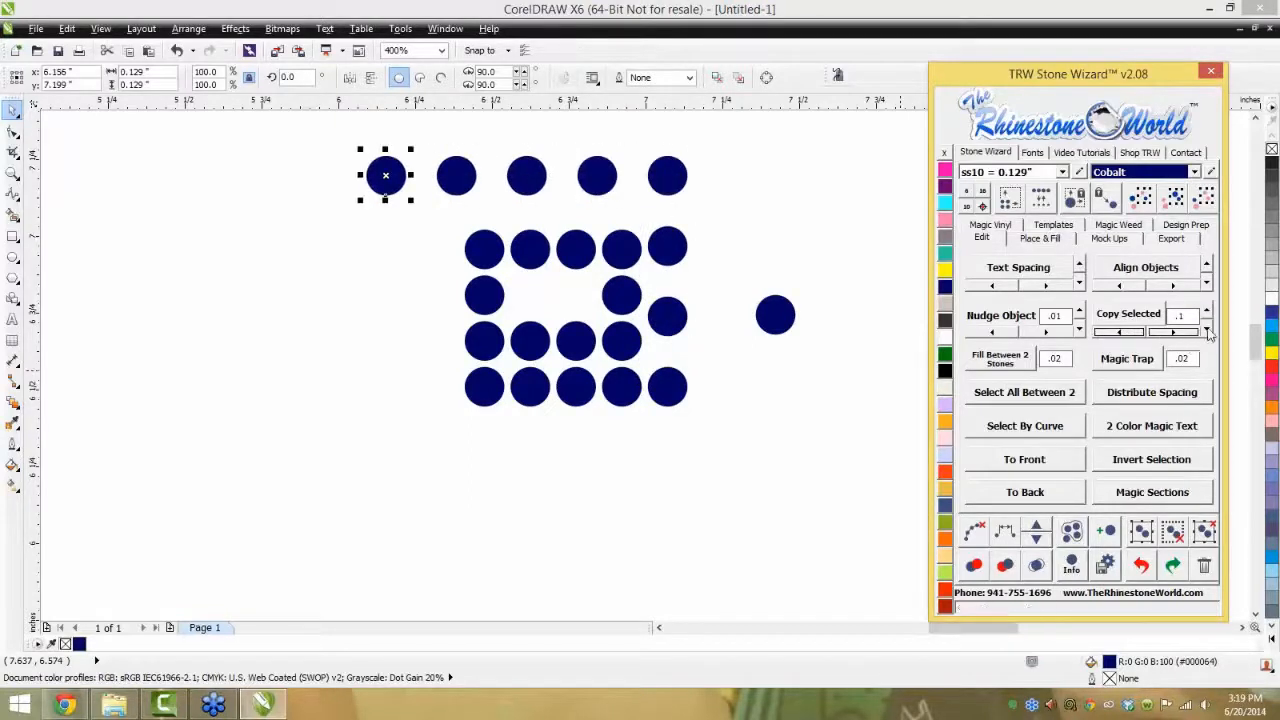
- Extend the wider-spaced chain with four copies downward and two copies rightward, then deselect the stones
{"action": "left_click", "coordinate": [1207, 331]}
{"action": "left_click", "coordinate": [1207, 331]}
{"action": "left_click", "coordinate": [1207, 331]}
{"action": "left_click", "coordinate": [1207, 331]}
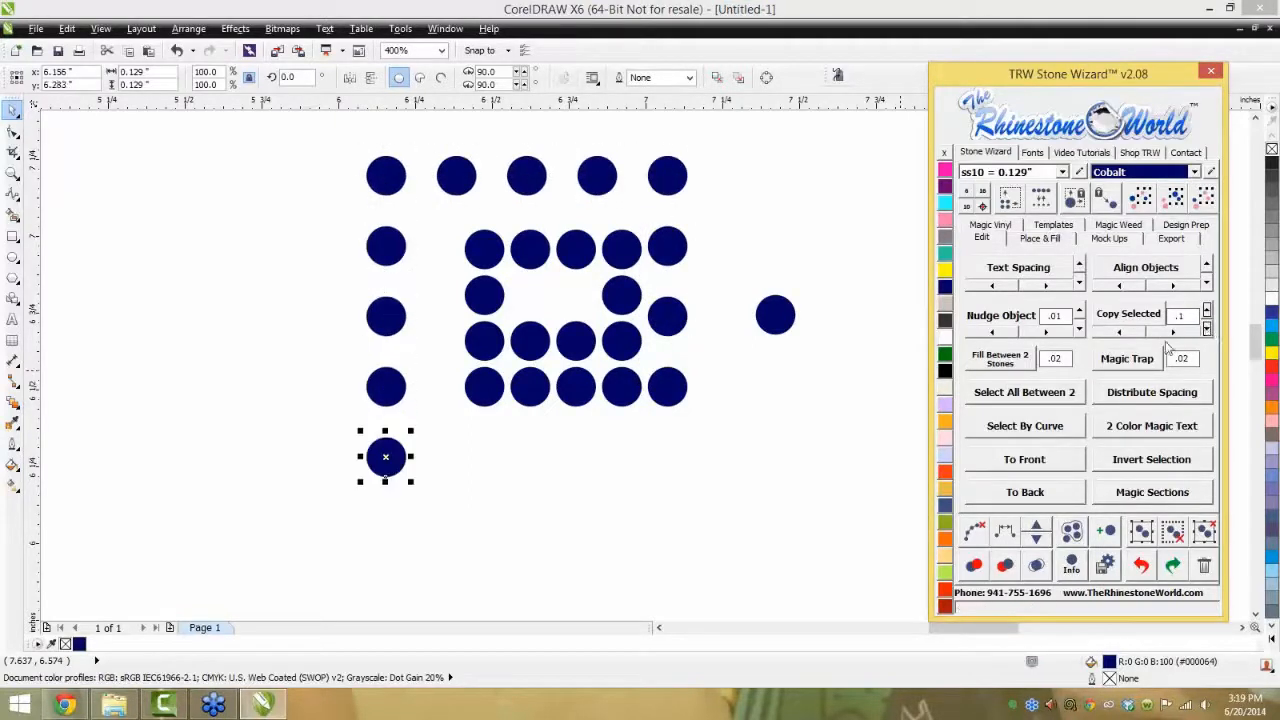
{"action": "left_click", "coordinate": [1172, 332]}
{"action": "left_click", "coordinate": [1172, 332]}
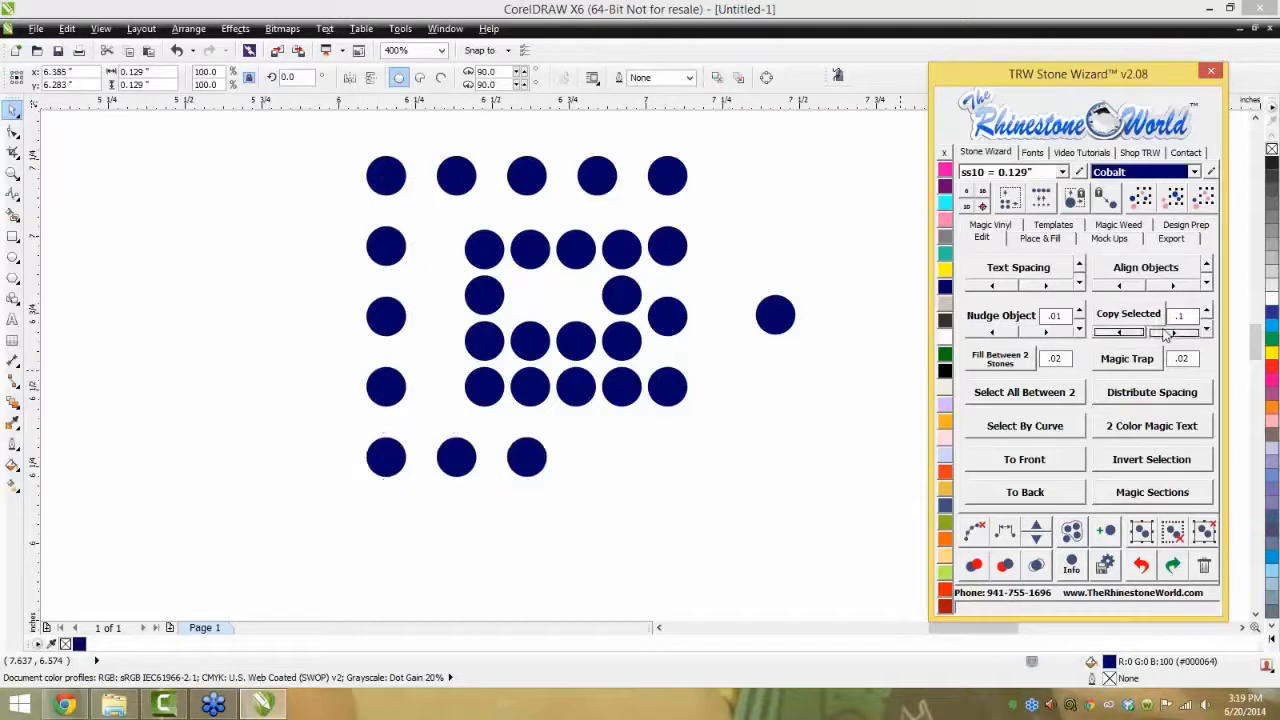
{"action": "left_click", "coordinate": [820, 425]}
- Set the Copy Selected spacing to .02
{"action": "left_click", "coordinate": [1187, 315]}
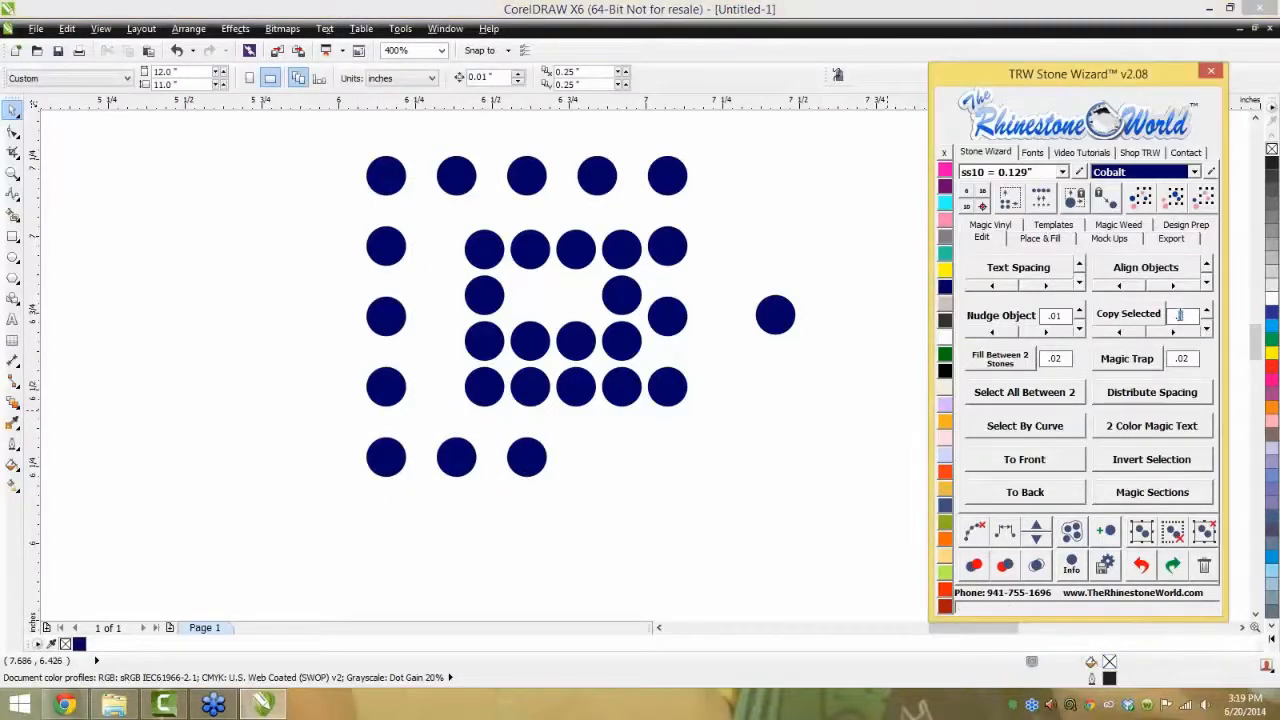
{"action": "type", "text": "2"}
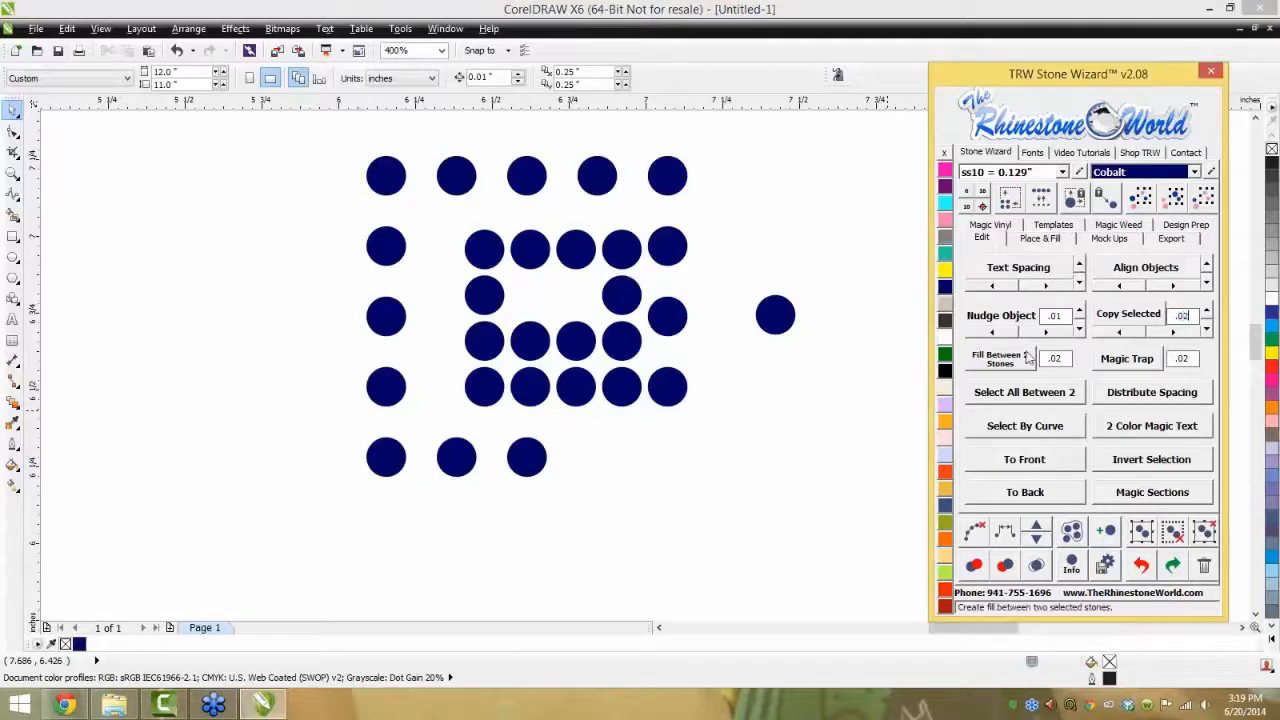
{"action": "left_click", "coordinate": [643, 400]}
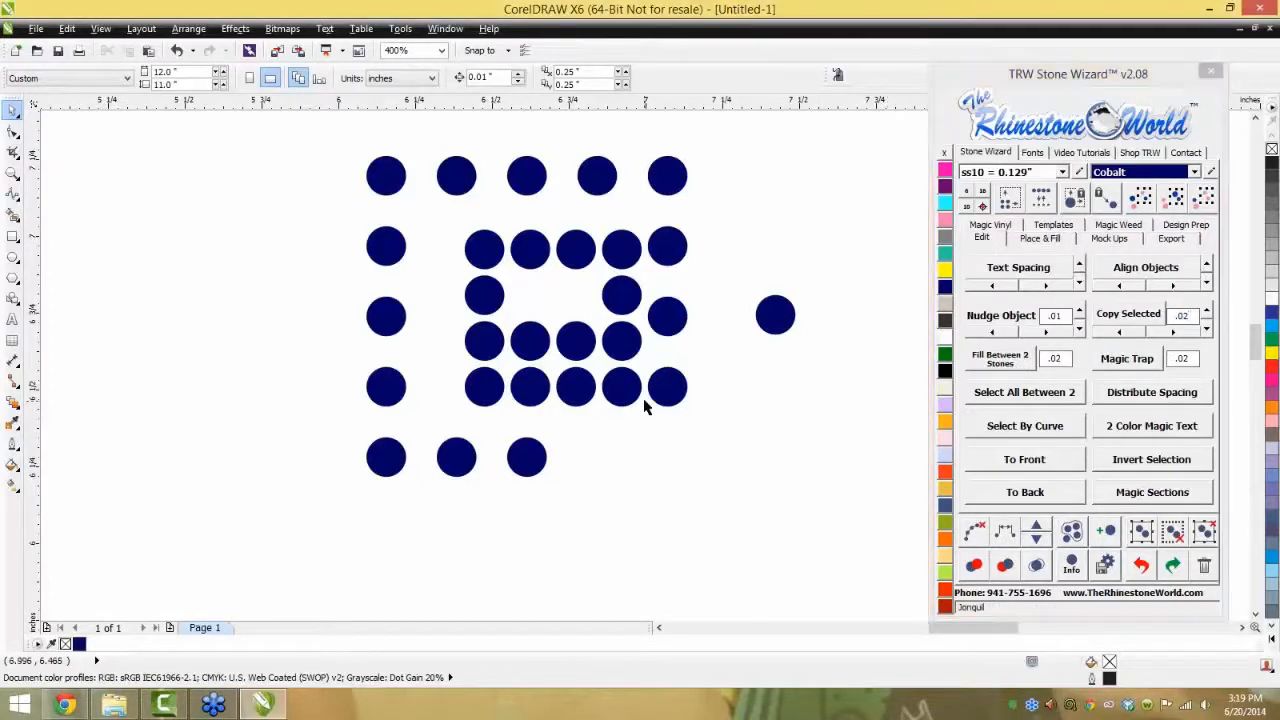
- Move the last copied stone and the separate right-hand stone diagonally apart and fill between them with stones at .02 spacing
{"action": "scroll", "coordinate": [643, 400], "scroll_direction": "down", "scroll_amount": 1}
{"action": "left_click_drag", "start_coordinate": [585, 429], "coordinate": [674, 478]}
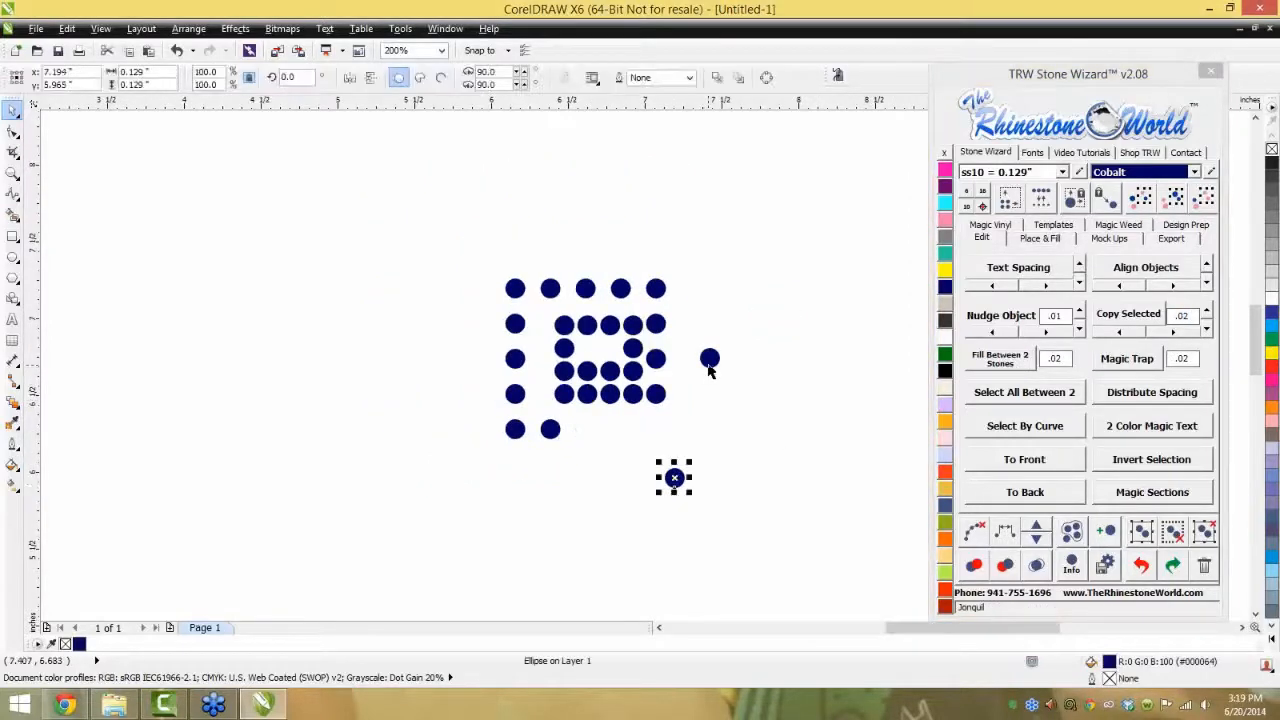
{"action": "left_click_drag", "start_coordinate": [783, 374], "coordinate": [763, 328]}
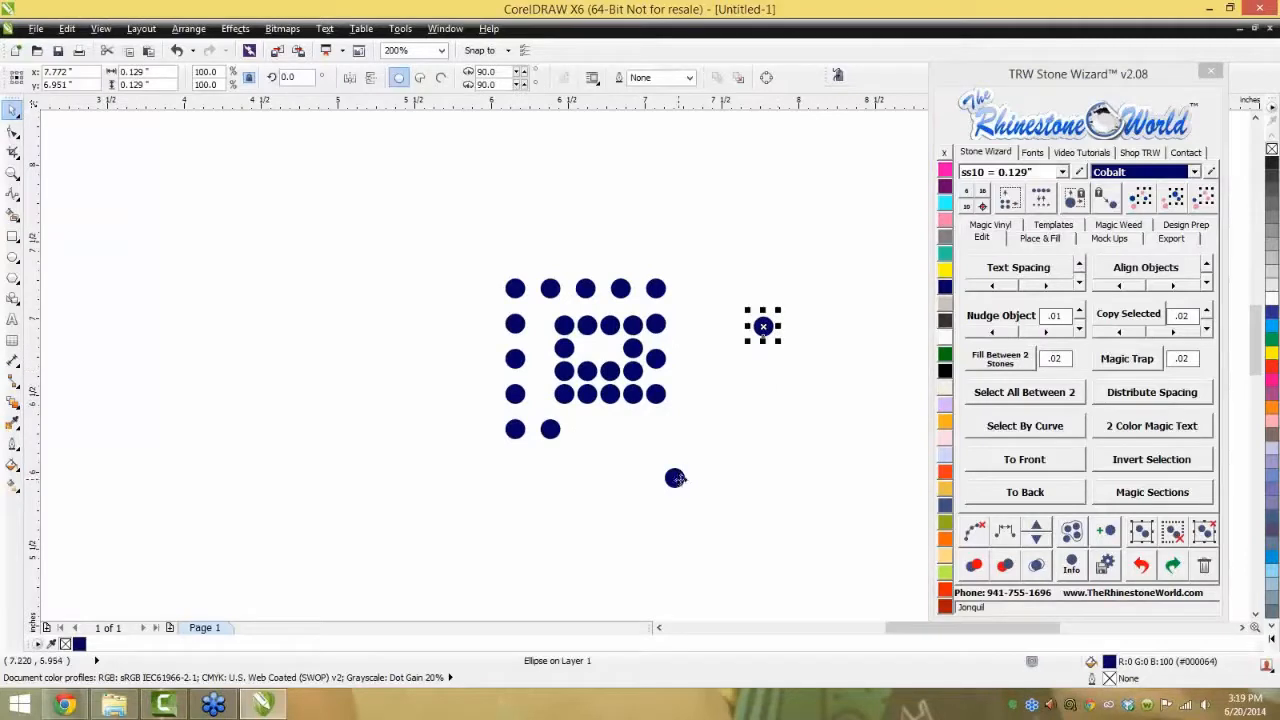
{"action": "left_click", "coordinate": [676, 478], "text": "shift"}
{"action": "left_click", "coordinate": [1008, 362]}
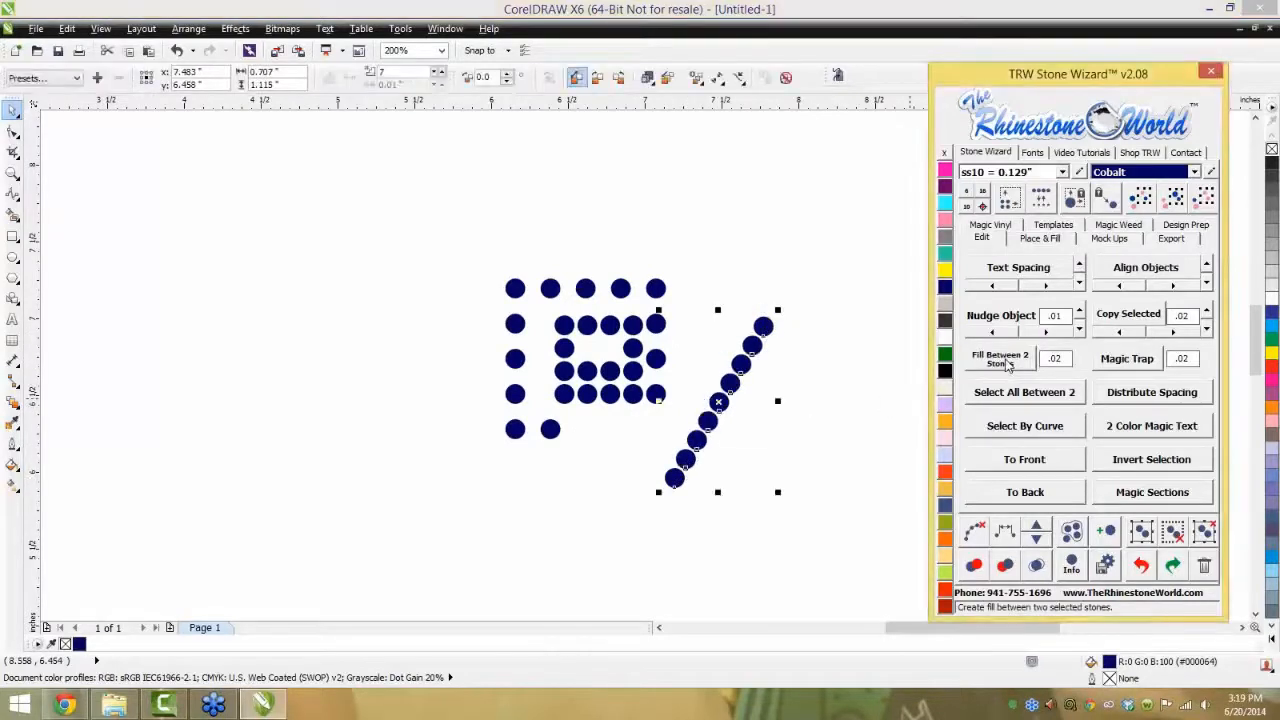
{"action": "left_click", "coordinate": [670, 502]}
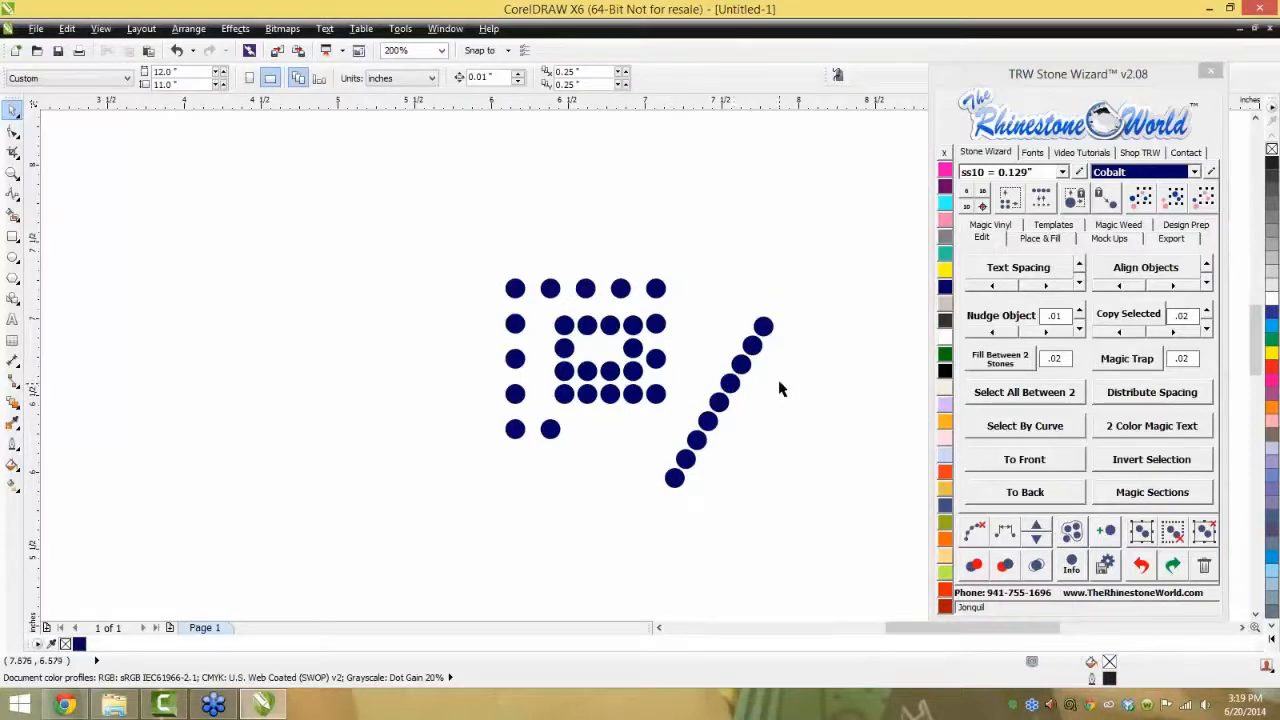
- Place the outer square's upper-right corner stone and a copy diagonally apart above the slanted line, and fill between them at .02 spacing
{"action": "left_click_drag", "start_coordinate": [655, 289], "coordinate": [865, 310]}
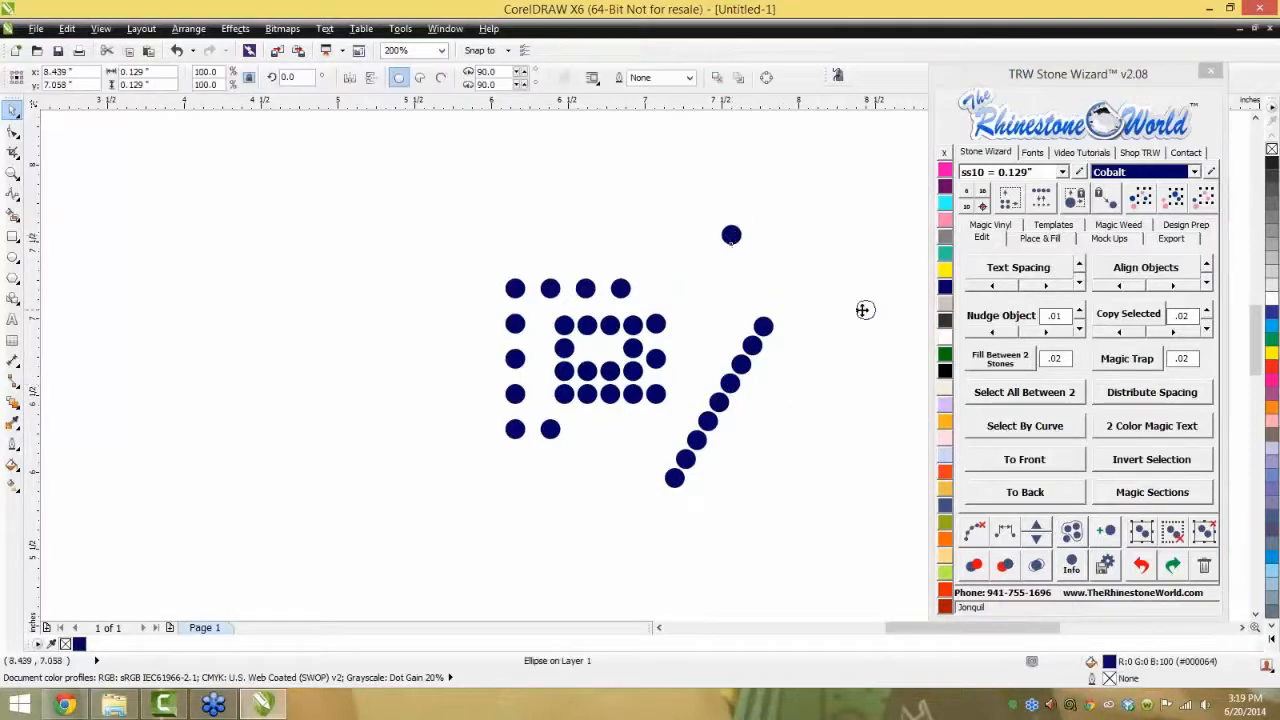
{"action": "left_click", "coordinate": [731, 240], "text": "shift"}
{"action": "left_click", "coordinate": [980, 360]}
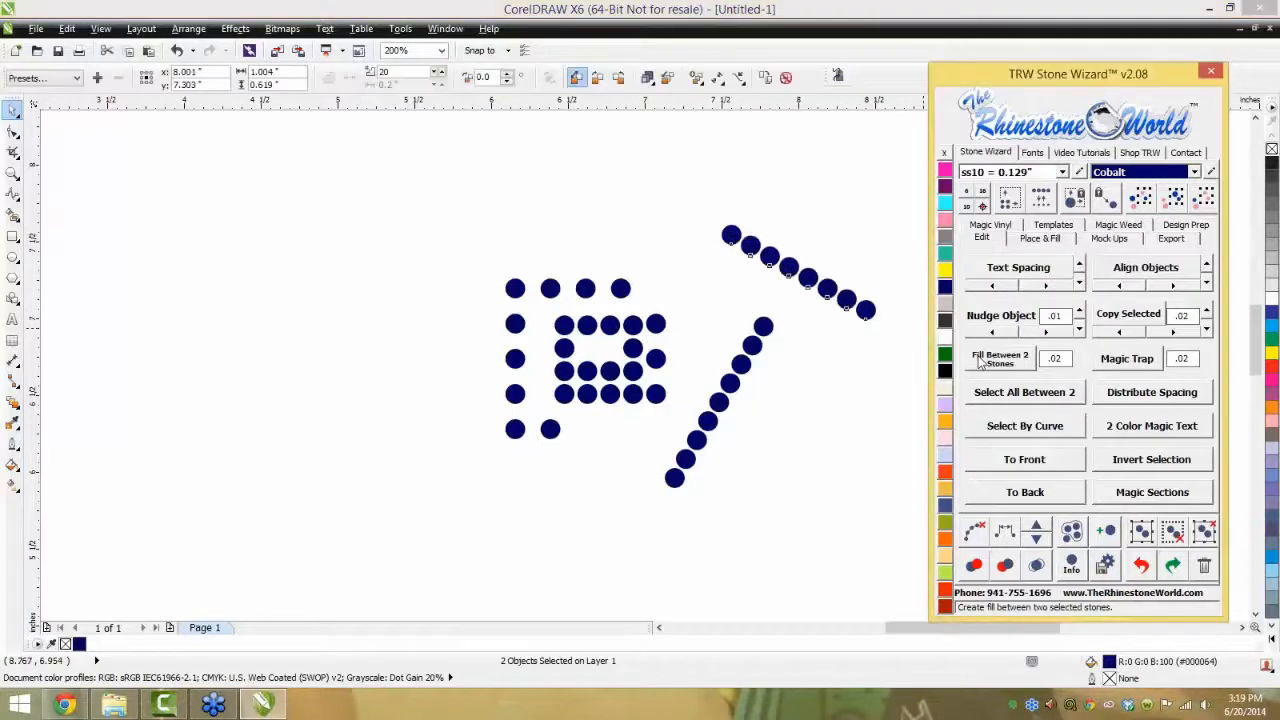
{"action": "left_click", "coordinate": [866, 400]}
- Delete all the stones except the outer square's lower-left corner stone
{"action": "left_click_drag", "start_coordinate": [886, 209], "coordinate": [430, 538]}
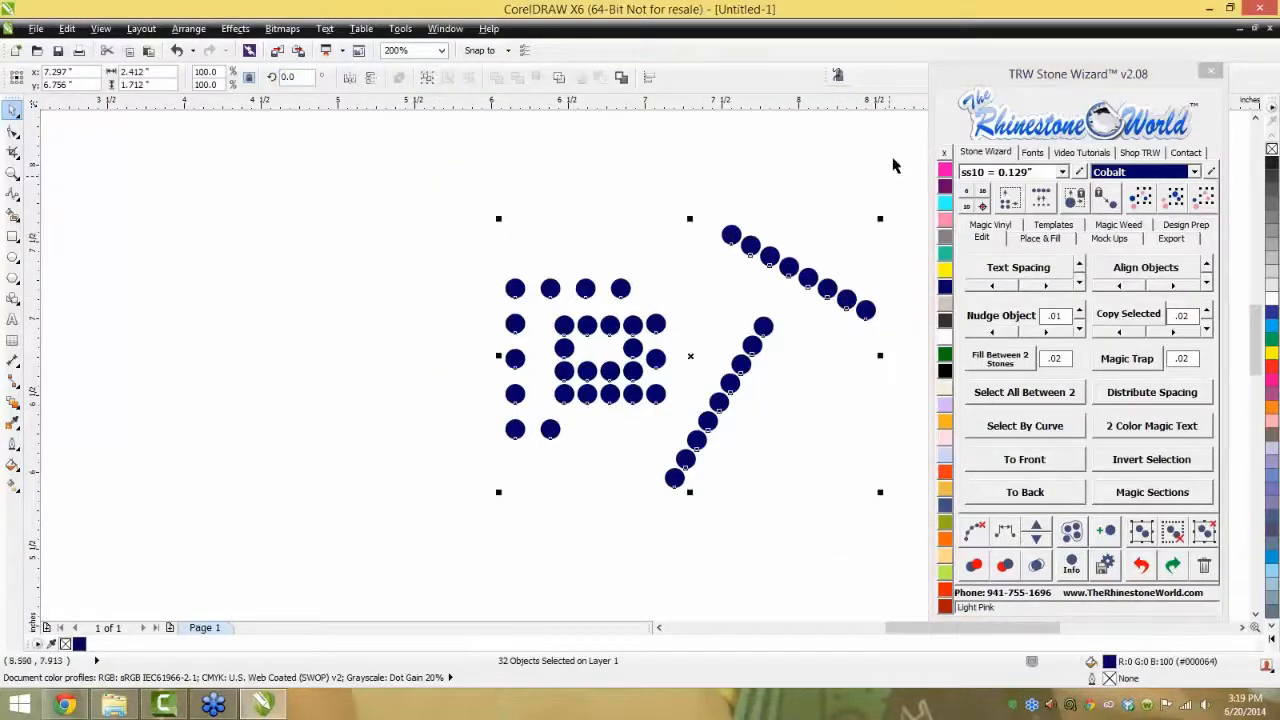
{"action": "left_click_drag", "start_coordinate": [893, 158], "coordinate": [537, 571]}
{"action": "key", "text": "Delete"}
{"action": "left_click_drag", "start_coordinate": [578, 253], "coordinate": [462, 421]}
{"action": "key", "text": "Delete"}
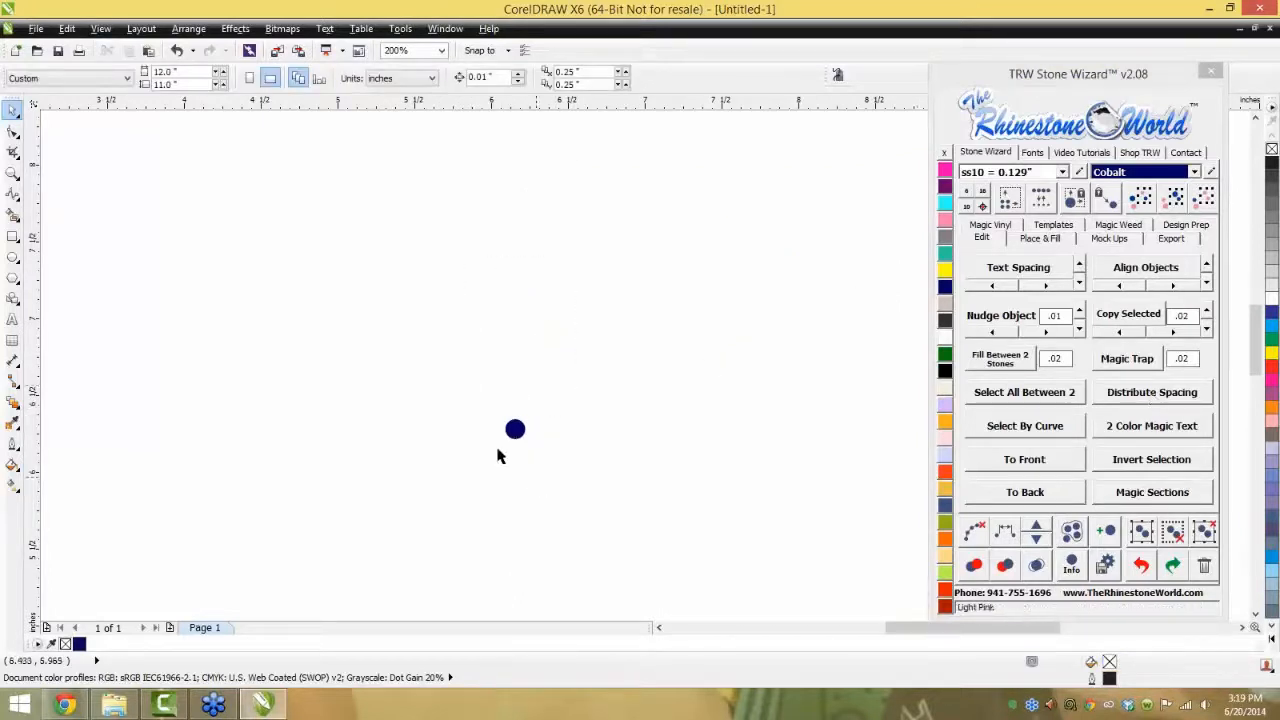
- Copy the single Cobalt stone five times to form an unevenly spaced, roughly horizontal row of six stones
{"action": "scroll", "coordinate": [517, 438], "scroll_direction": "up", "scroll_amount": 1}
{"action": "left_click_drag", "start_coordinate": [518, 428], "coordinate": [550, 427]}
{"action": "right_click", "coordinate": [550, 427]}
{"action": "left_click_drag", "start_coordinate": [552, 424], "coordinate": [707, 425]}
{"action": "right_click", "coordinate": [625, 421]}
{"action": "right_click", "coordinate": [701, 427]}
{"action": "left_click_drag", "start_coordinate": [711, 423], "coordinate": [855, 430]}
{"action": "right_click", "coordinate": [817, 424]}
{"action": "right_click", "coordinate": [854, 427]}
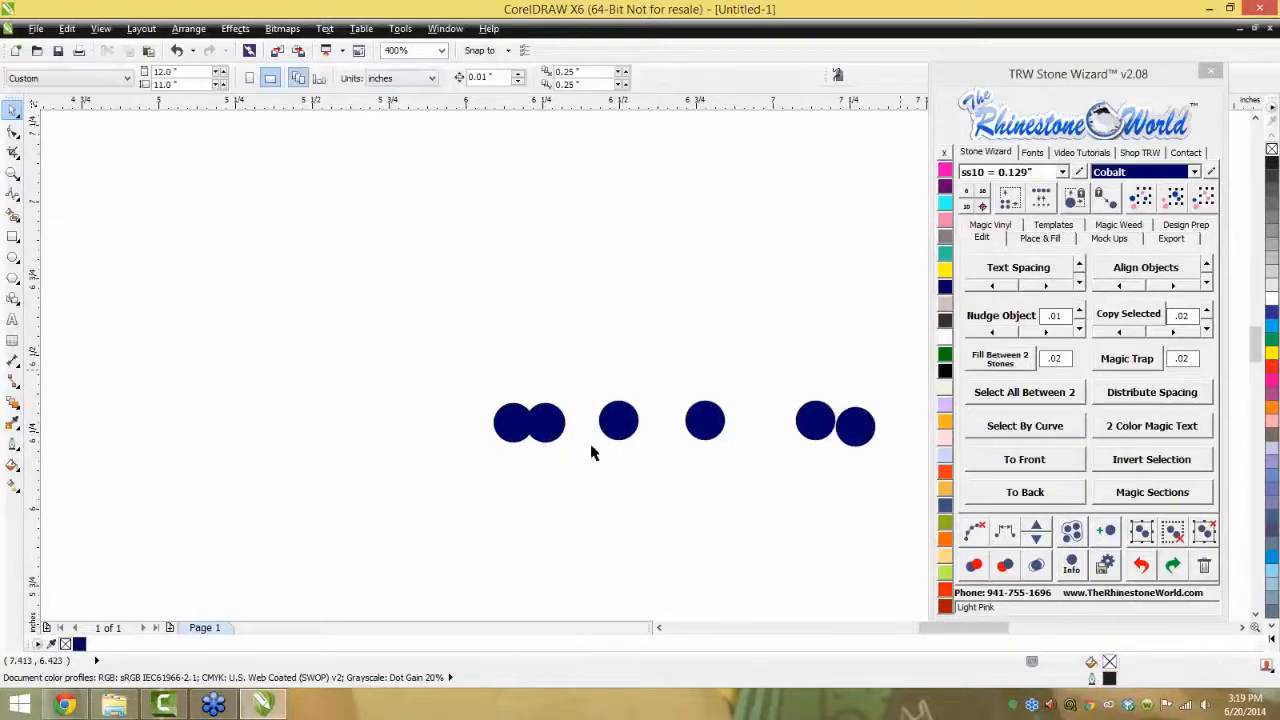
- Distribute the spacing evenly across all six stones in the row
{"action": "left_click_drag", "start_coordinate": [893, 345], "coordinate": [455, 507]}
{"action": "left_click", "coordinate": [1143, 393]}
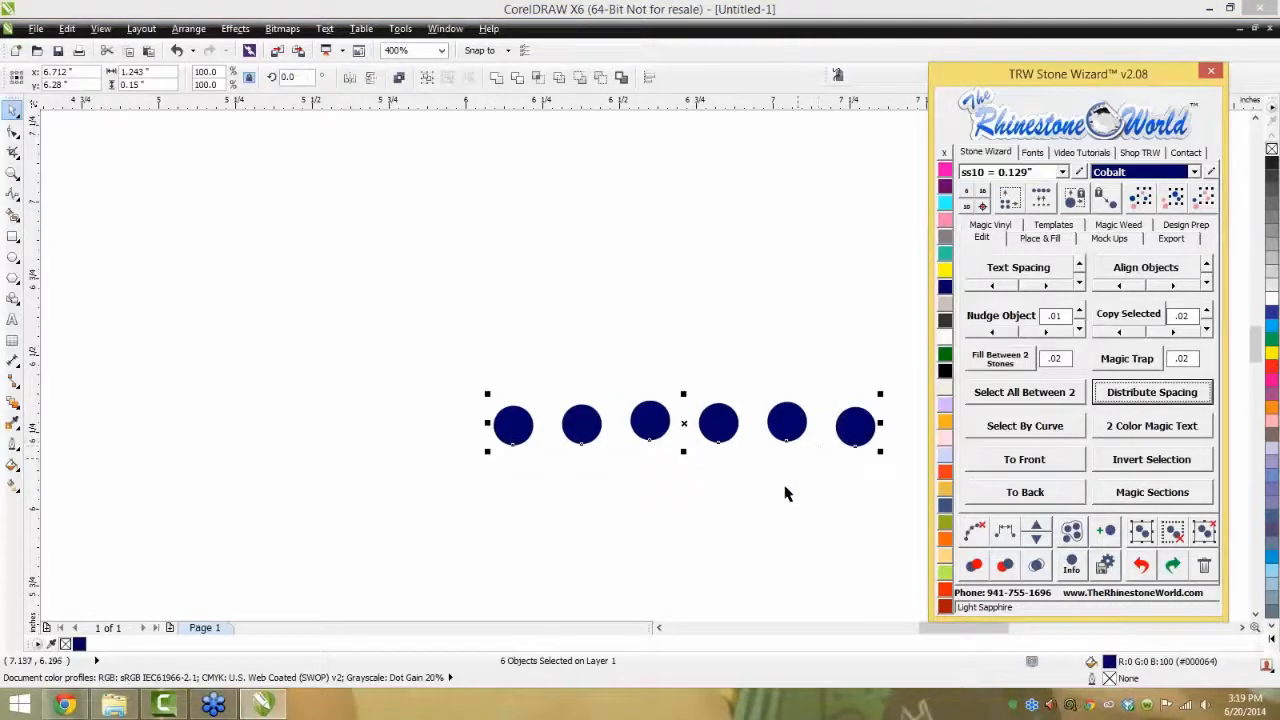
{"action": "left_click", "coordinate": [863, 386]}
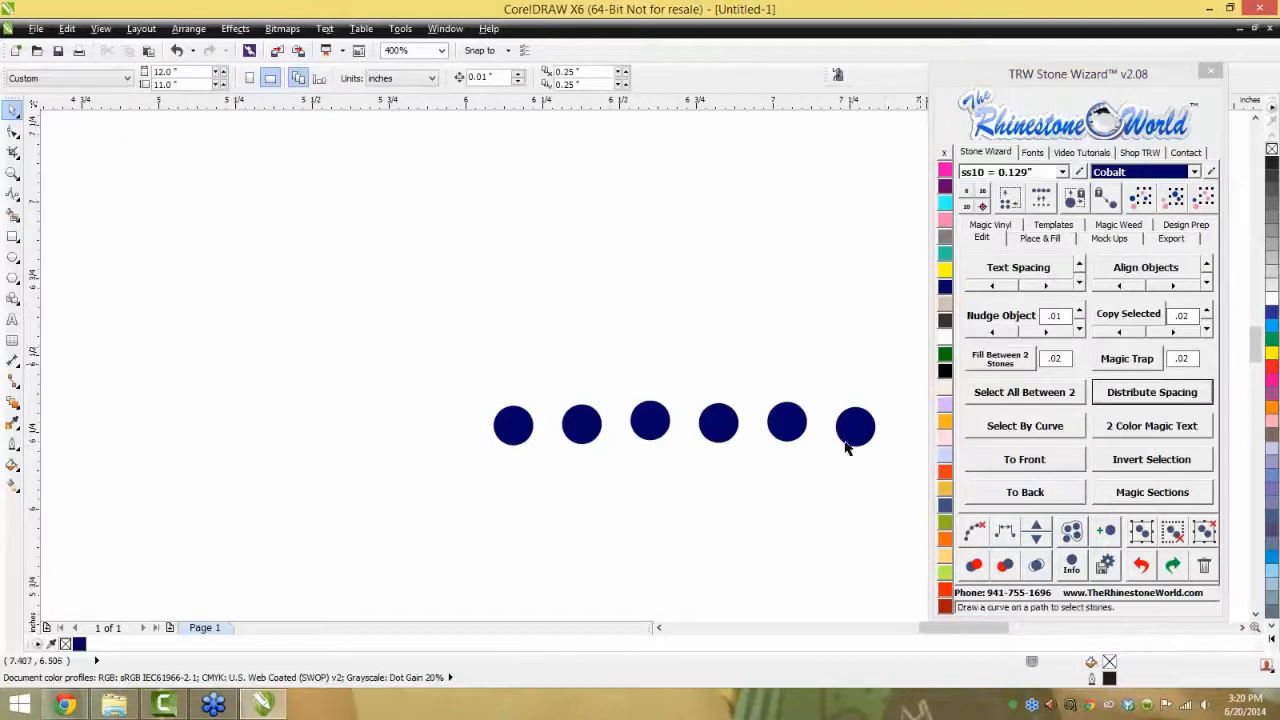
- Move the two rightmost stones diagonally down so the row bends downward at its end
{"action": "left_click_drag", "start_coordinate": [849, 450], "coordinate": [822, 509]}
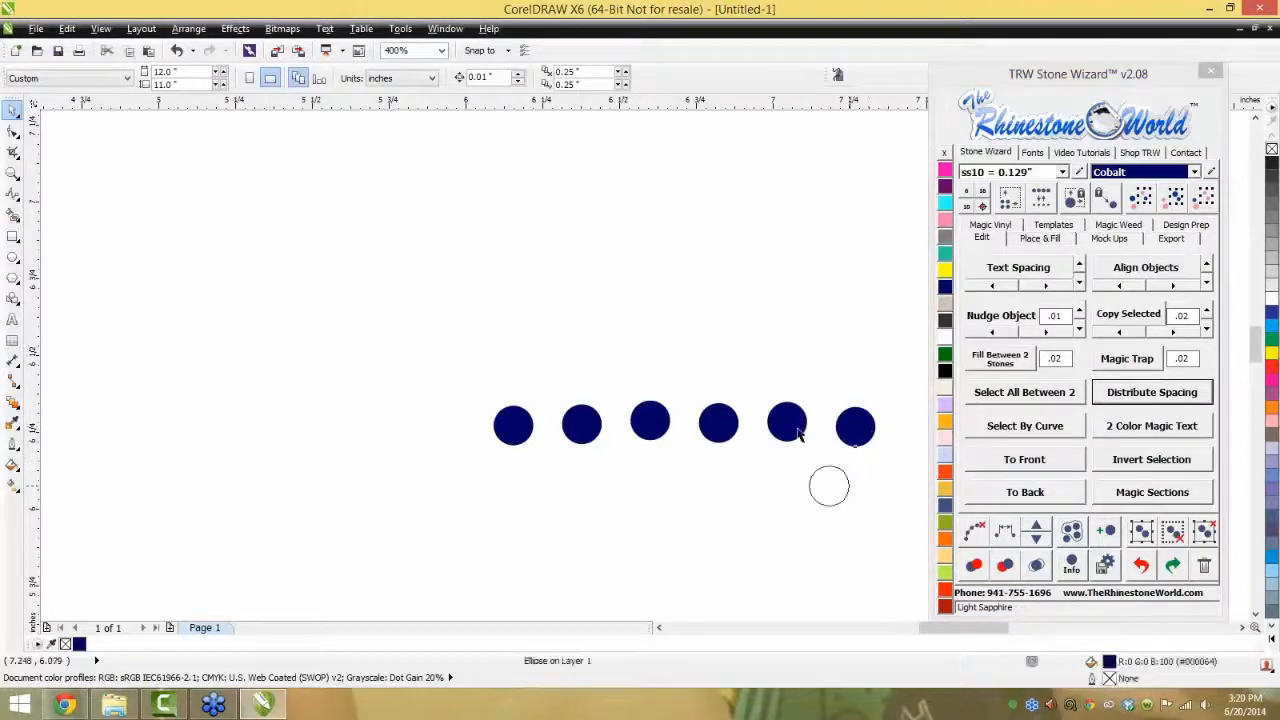
{"action": "left_click_drag", "start_coordinate": [797, 431], "coordinate": [779, 464]}
{"action": "left_click", "coordinate": [168, 318]}
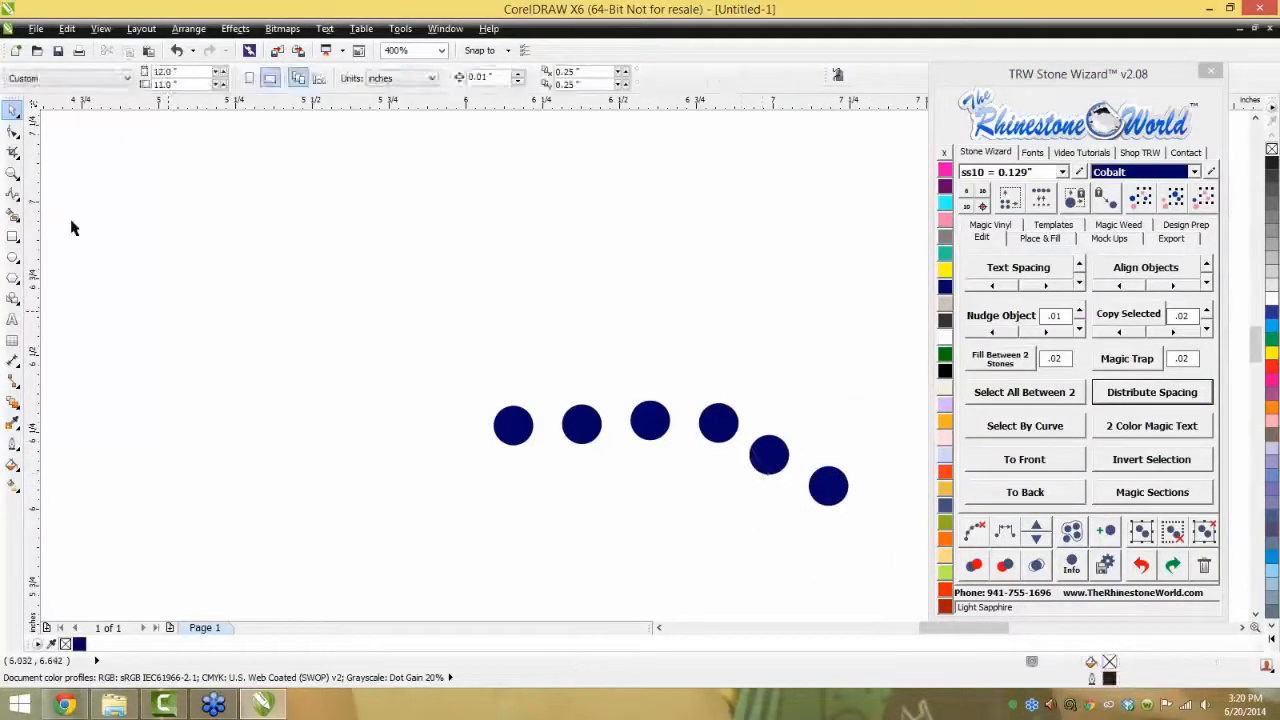
- Draw a B-spline curve through the first five stones and past the last, and use it to select the stones it crosses
{"action": "left_click", "coordinate": [13, 193]}
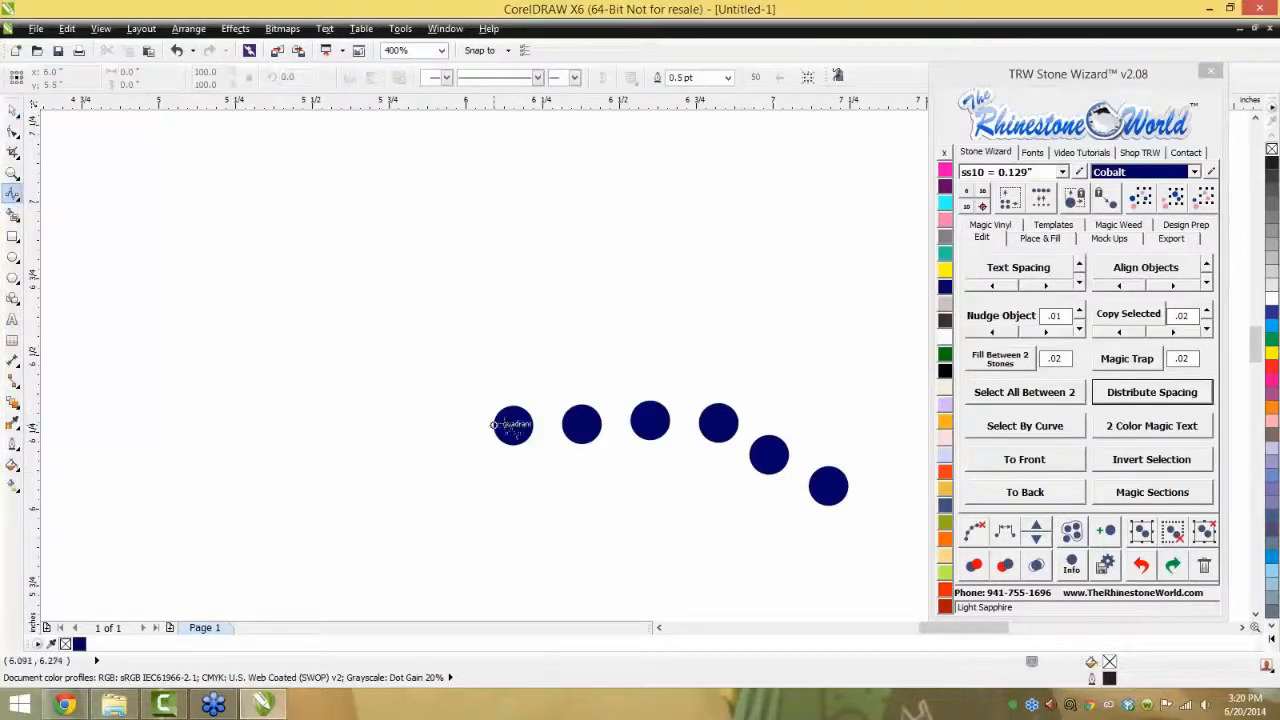
{"action": "left_click", "coordinate": [505, 423]}
{"action": "left_click", "coordinate": [592, 421]}
{"action": "left_click", "coordinate": [685, 412]}
{"action": "left_click", "coordinate": [745, 432]}
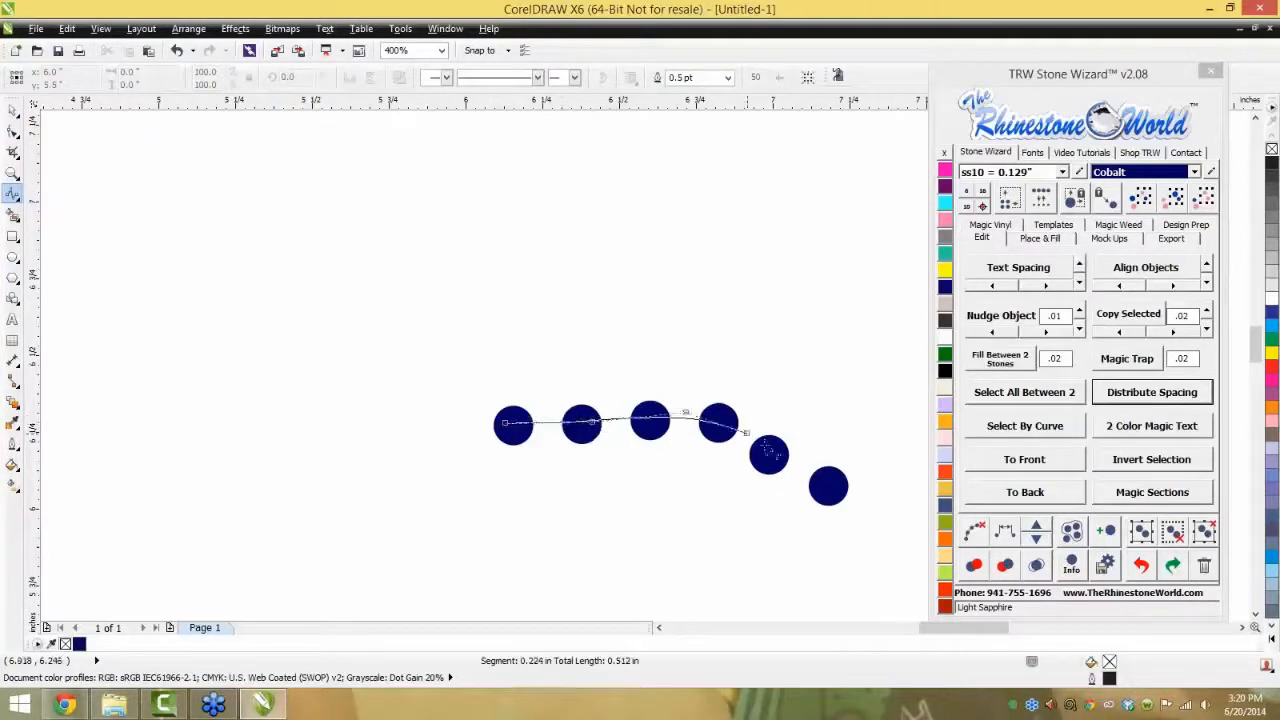
{"action": "left_click", "coordinate": [768, 452]}
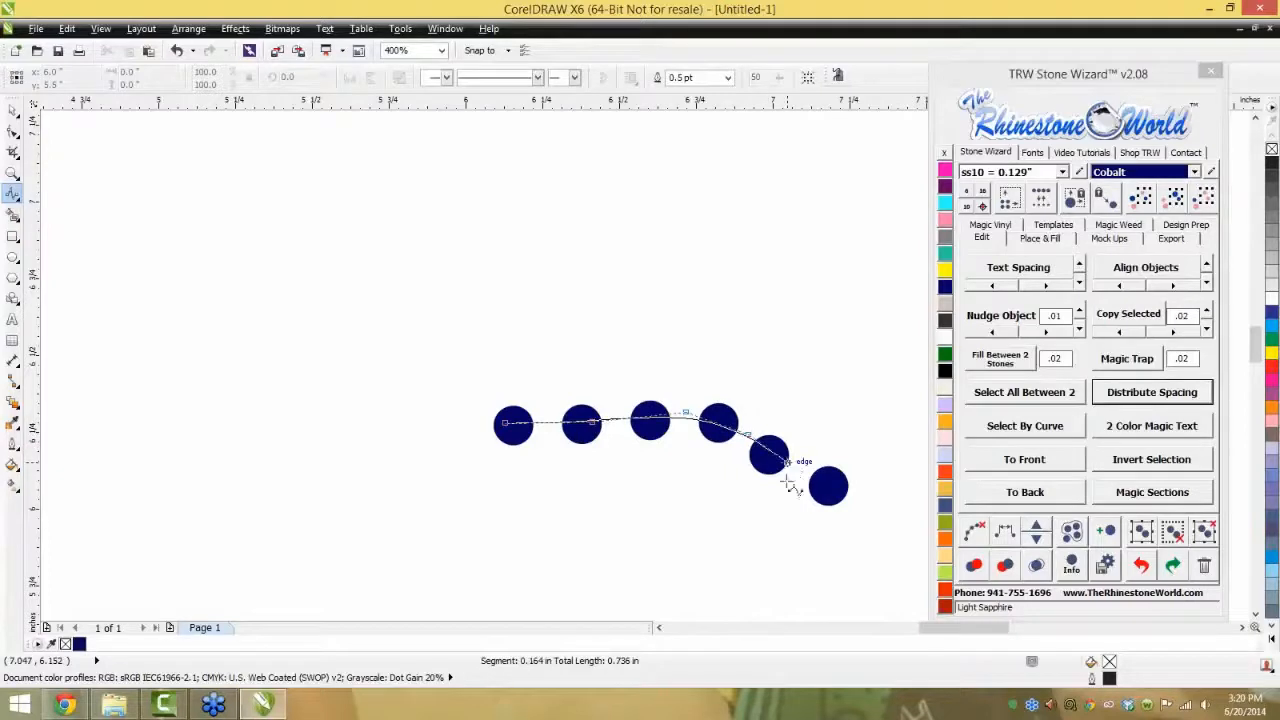
{"action": "left_click", "coordinate": [787, 481]}
{"action": "left_click", "coordinate": [835, 533]}
{"action": "left_click", "coordinate": [888, 530]}
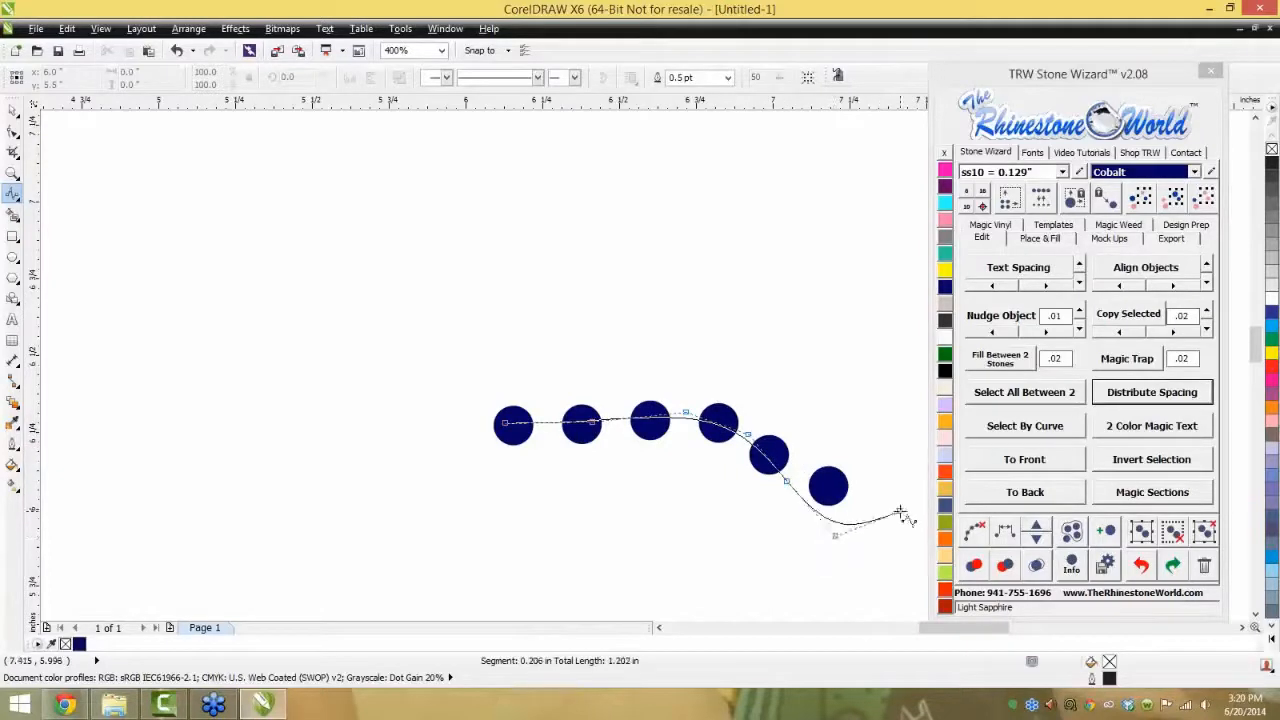
{"action": "double_click", "coordinate": [903, 513]}
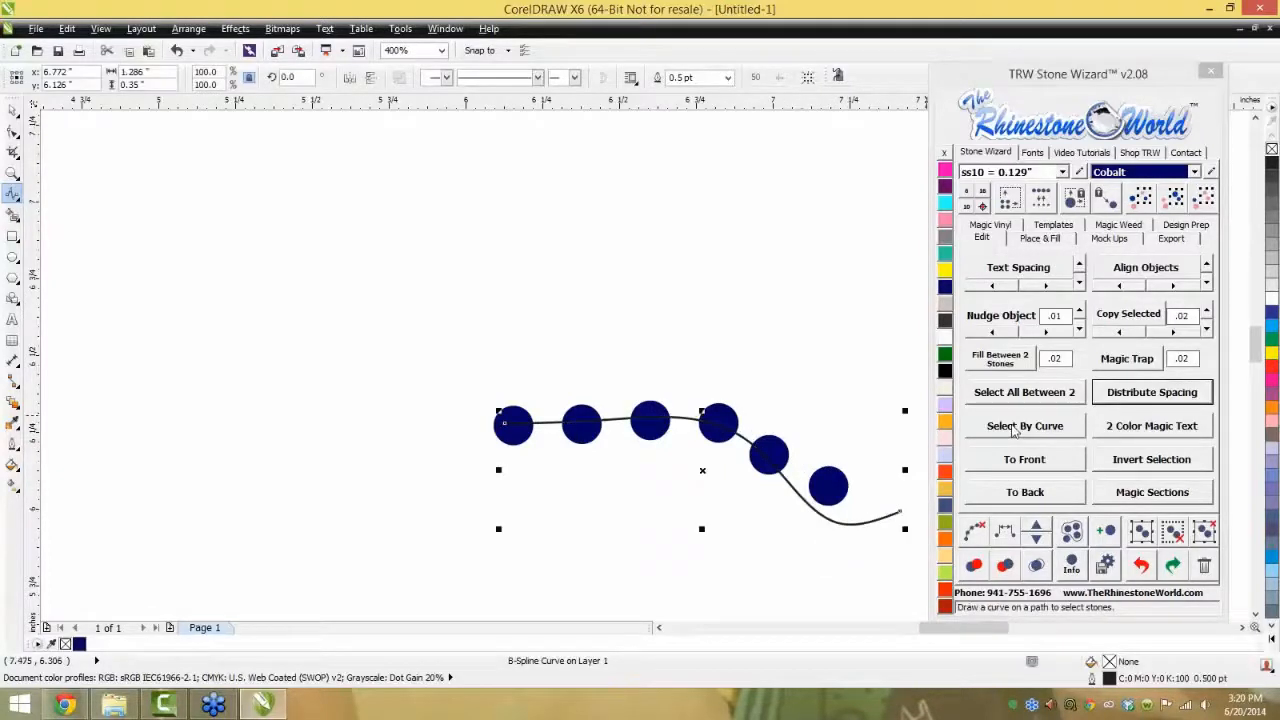
{"action": "left_click", "coordinate": [1013, 428]}
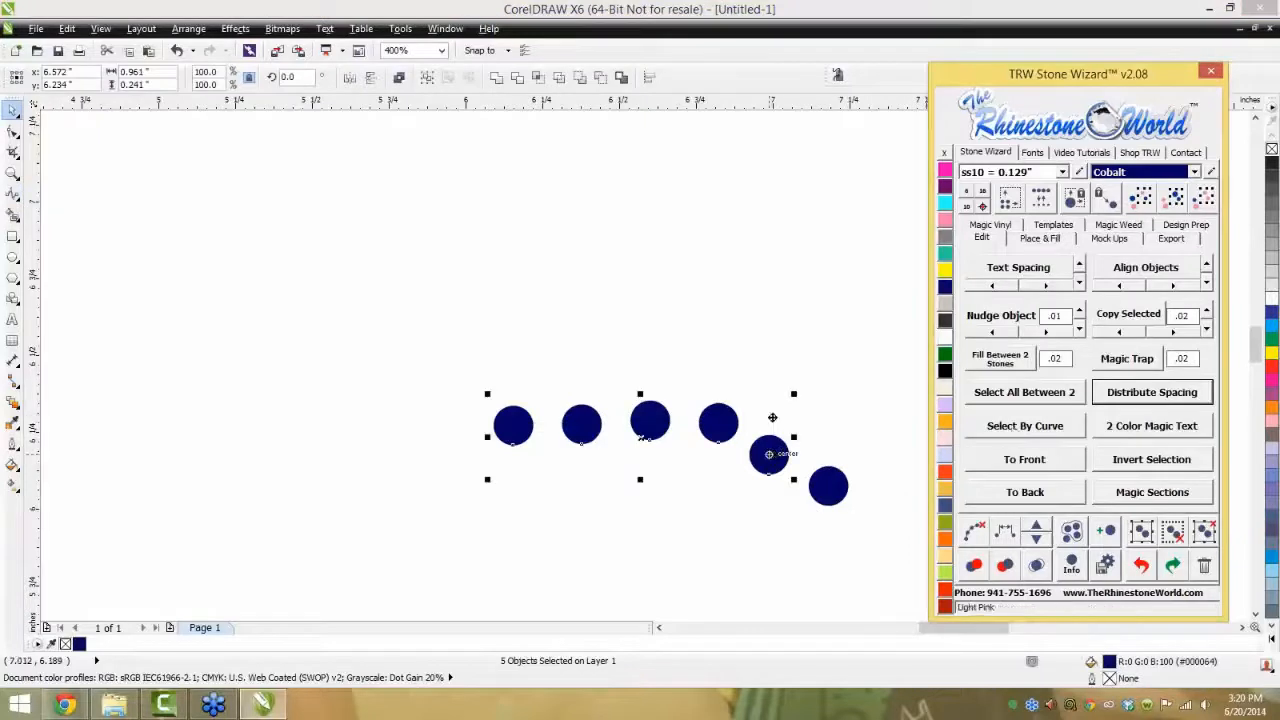
- Try moving the five selected stones upward, undo it, and move only the fourth stone up out of the row
{"action": "left_click_drag", "start_coordinate": [772, 417], "coordinate": [769, 354]}
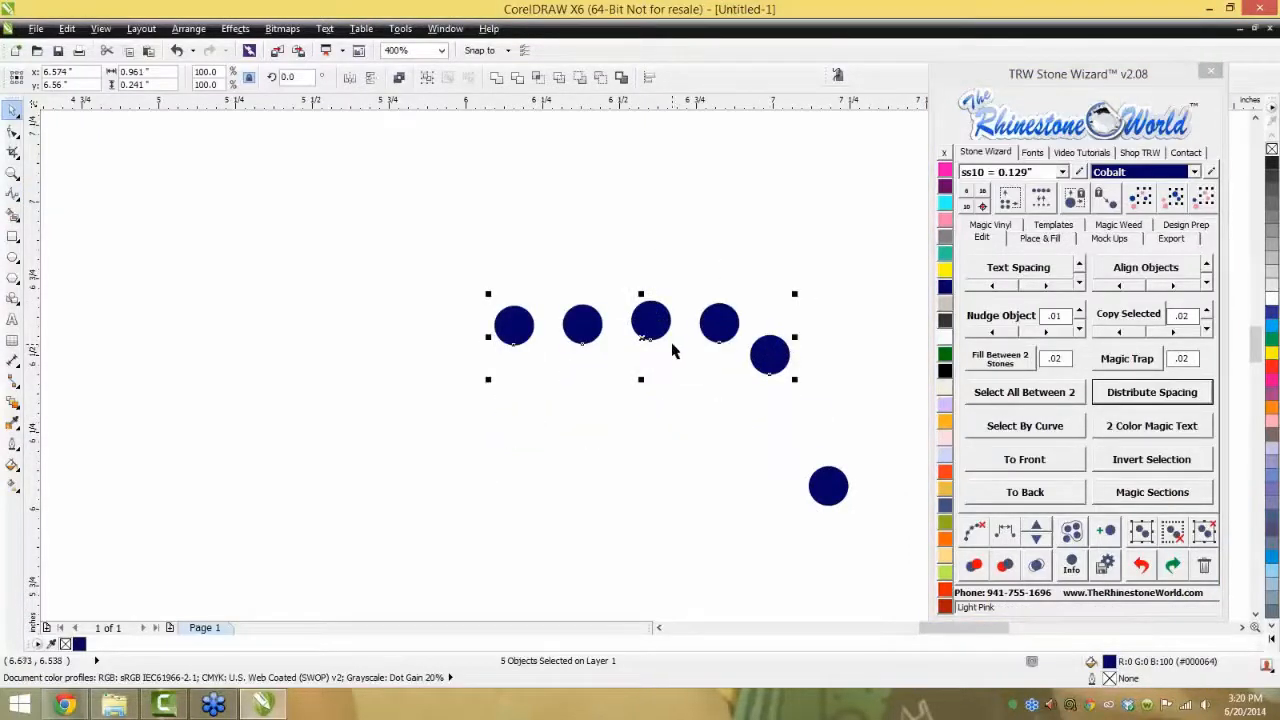
{"action": "key", "text": "ctrl+z"}
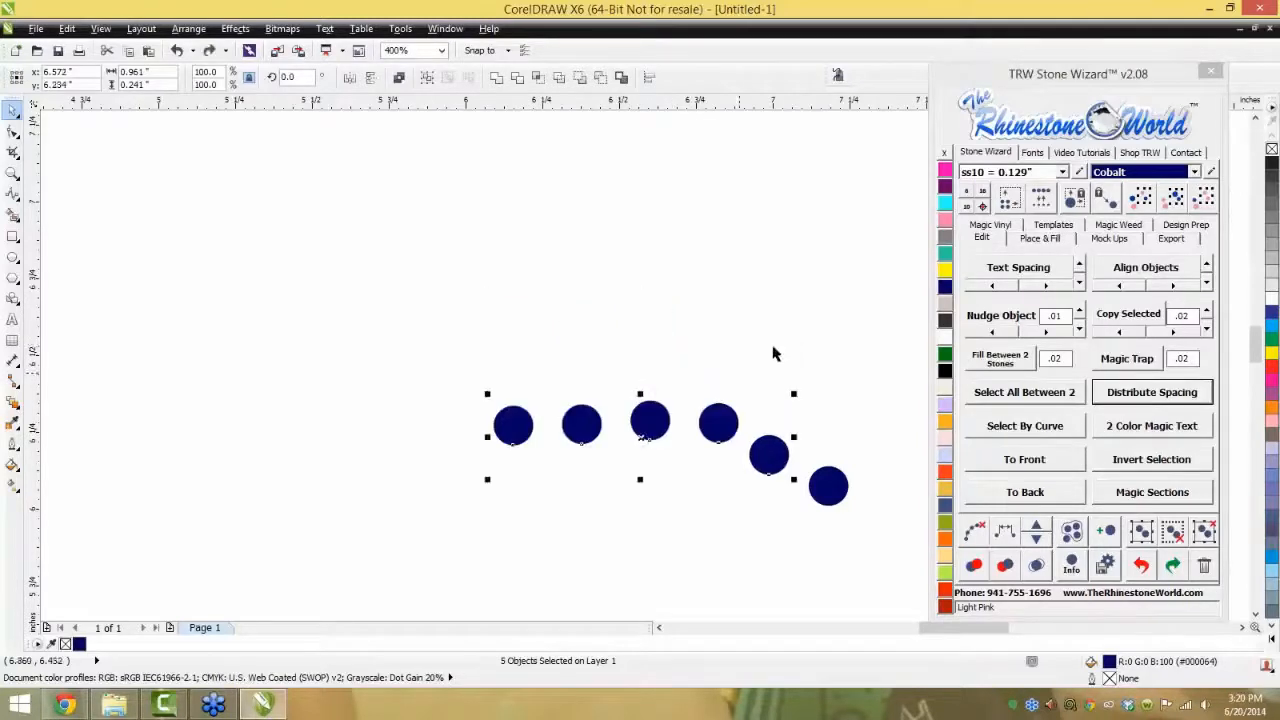
{"action": "left_click", "coordinate": [745, 440]}
{"action": "left_click_drag", "start_coordinate": [727, 430], "coordinate": [727, 386]}
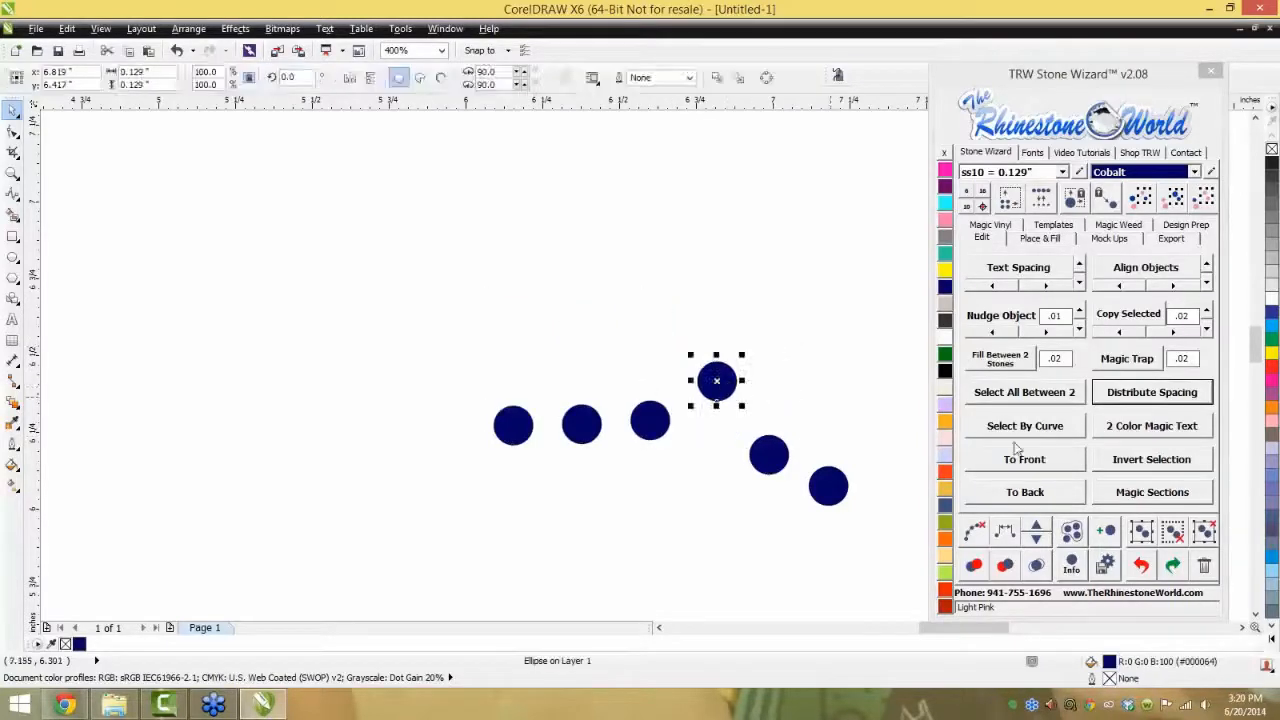
- Delete all six stones from the page
{"action": "left_click", "coordinate": [835, 320]}
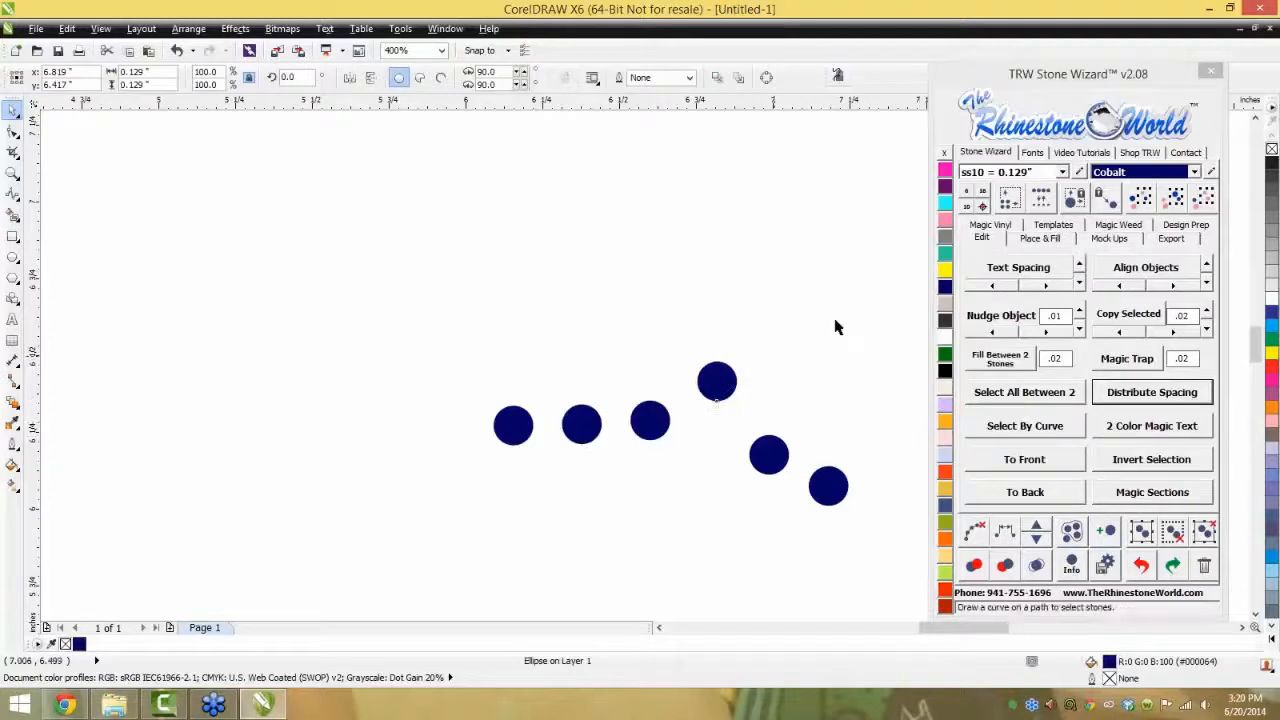
{"action": "left_click_drag", "start_coordinate": [866, 293], "coordinate": [389, 562]}
{"action": "key", "text": "Delete"}
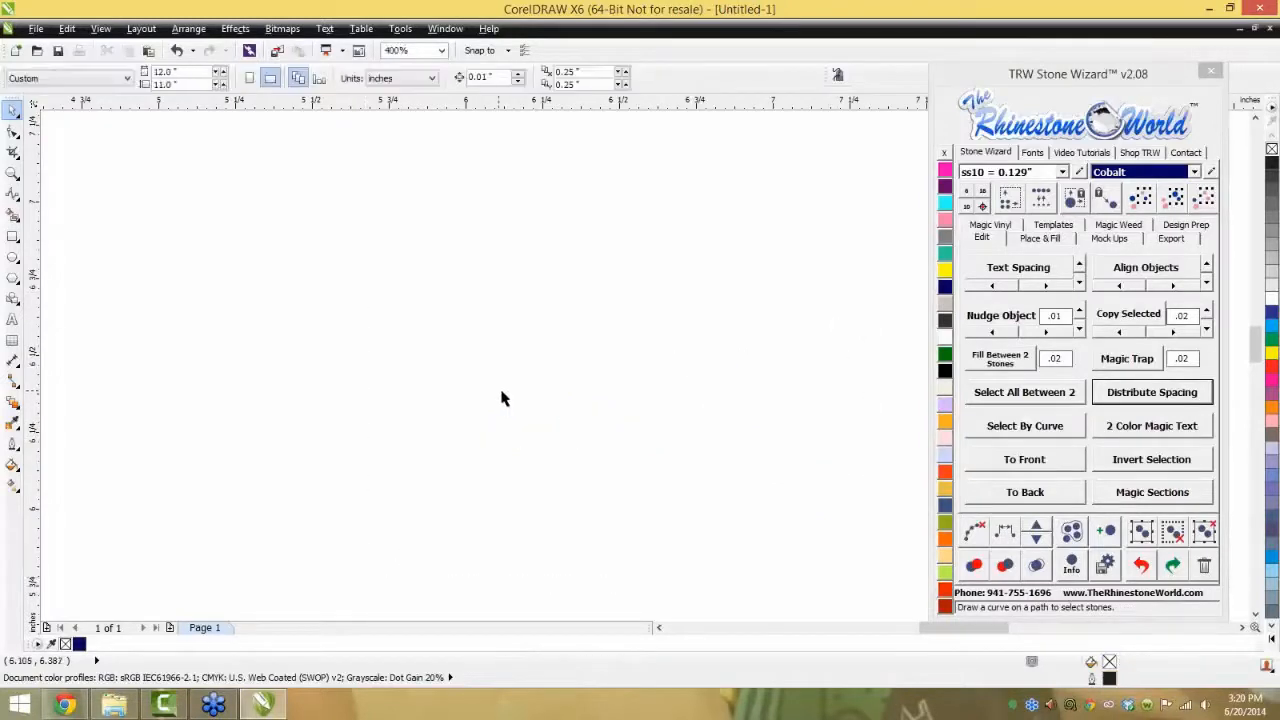
- Add the artistic text FOOTBALL near the middle of the page and select it as an object
{"action": "scroll", "coordinate": [505, 385], "scroll_direction": "down", "scroll_amount": 5}
{"action": "scroll", "coordinate": [493, 414], "scroll_direction": "up", "scroll_amount": 1}
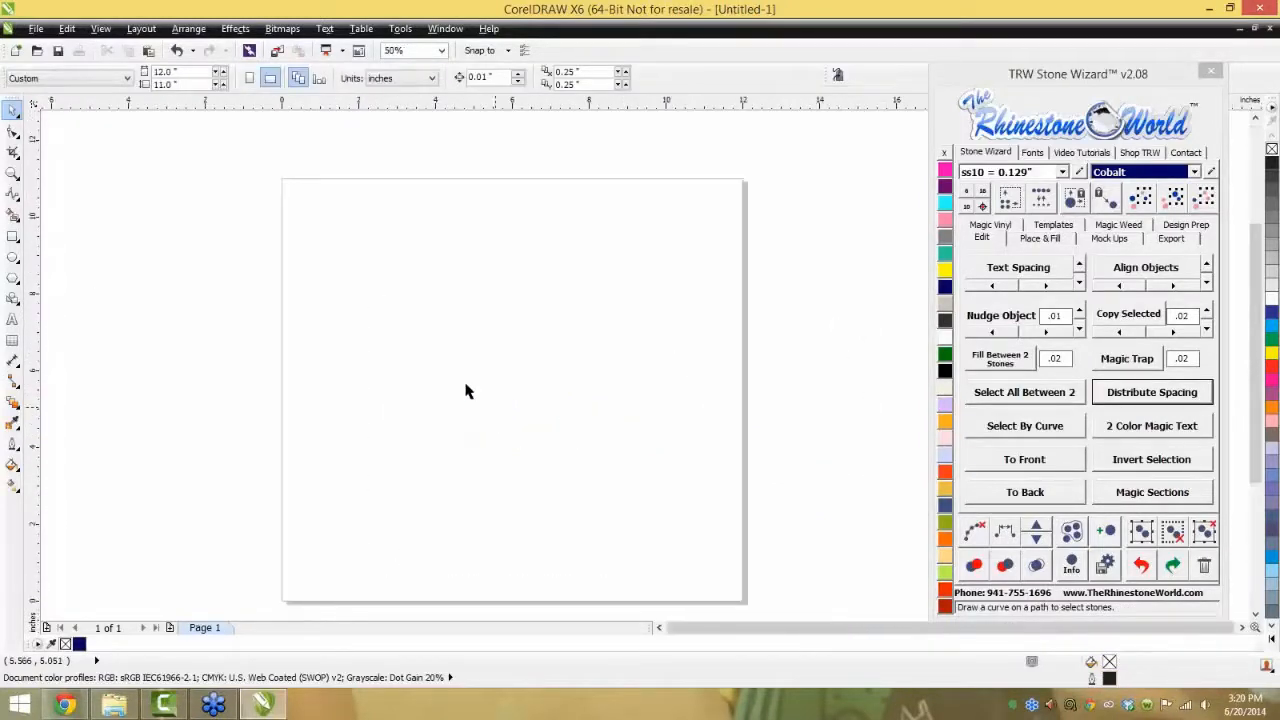
{"action": "key", "text": "F8"}
{"action": "left_click", "coordinate": [467, 355]}
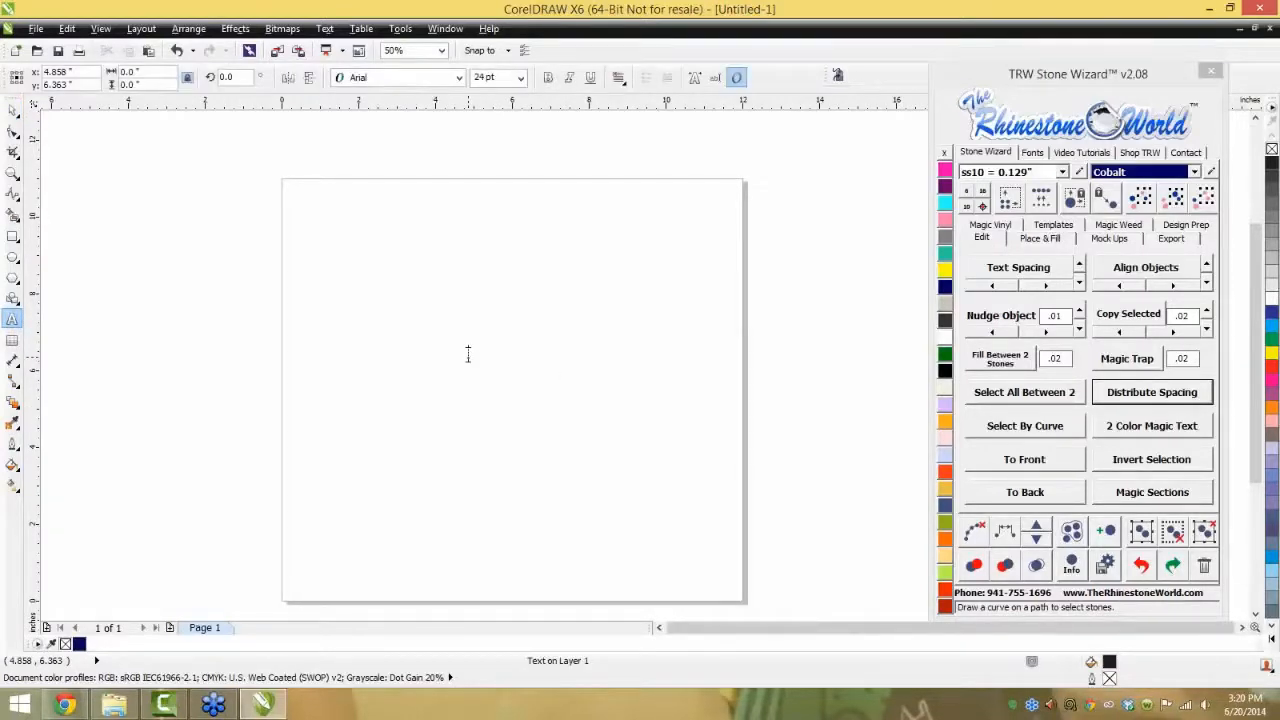
{"action": "type", "text": "BASE"}
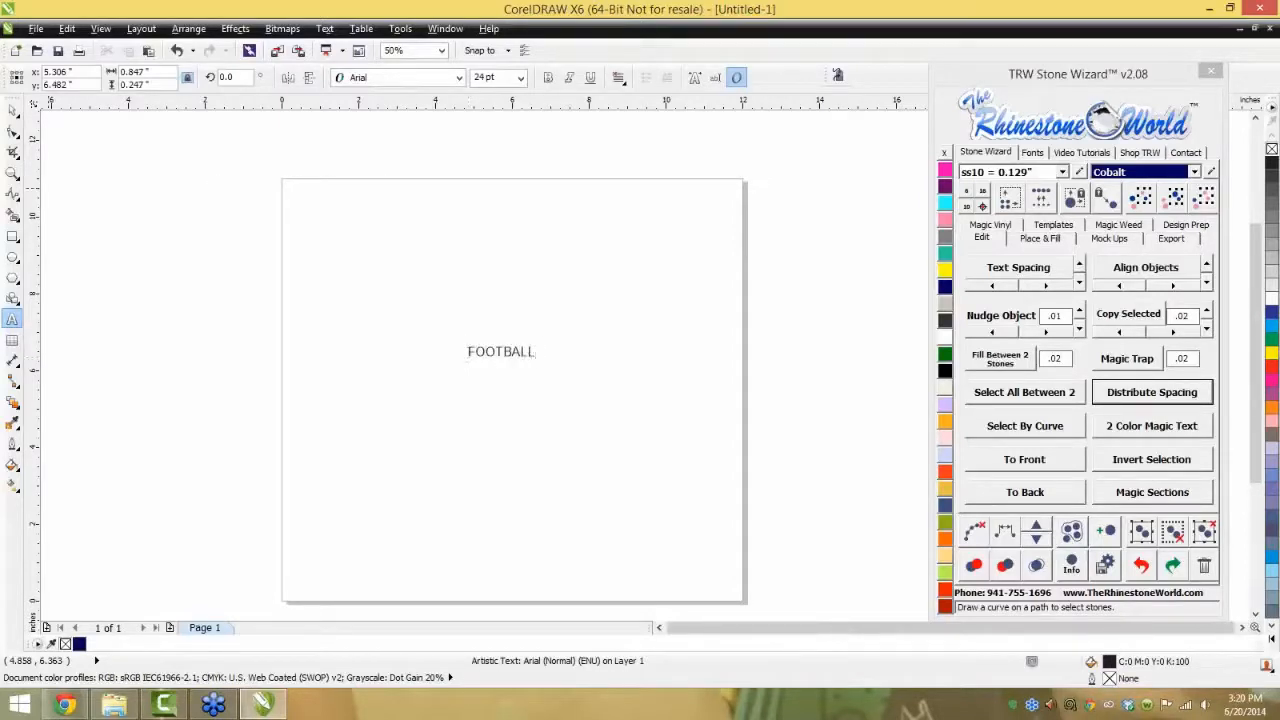
{"action": "key", "text": "Escape"}
{"action": "left_click", "coordinate": [13, 110]}
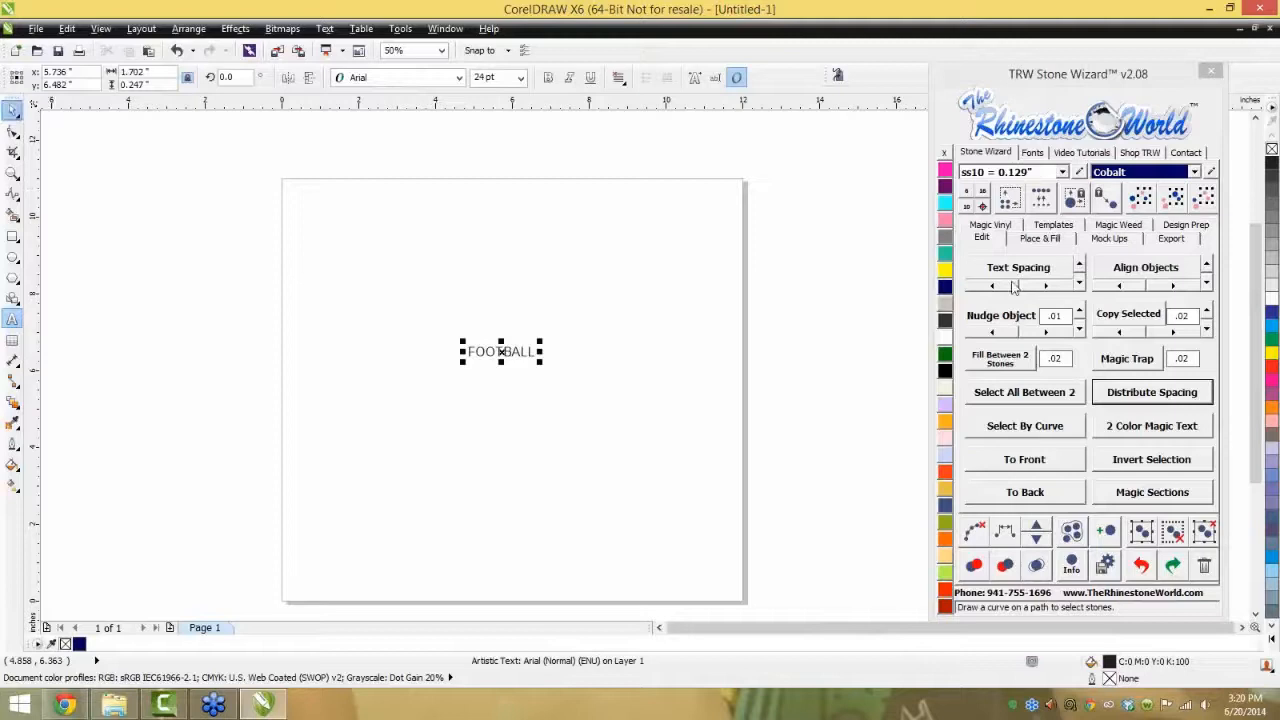
- Search the Stone Wizard fonts for TRW 45 and apply TRW 45 2 Color RF to the FOOTBALL text
{"action": "left_click", "coordinate": [1033, 152]}
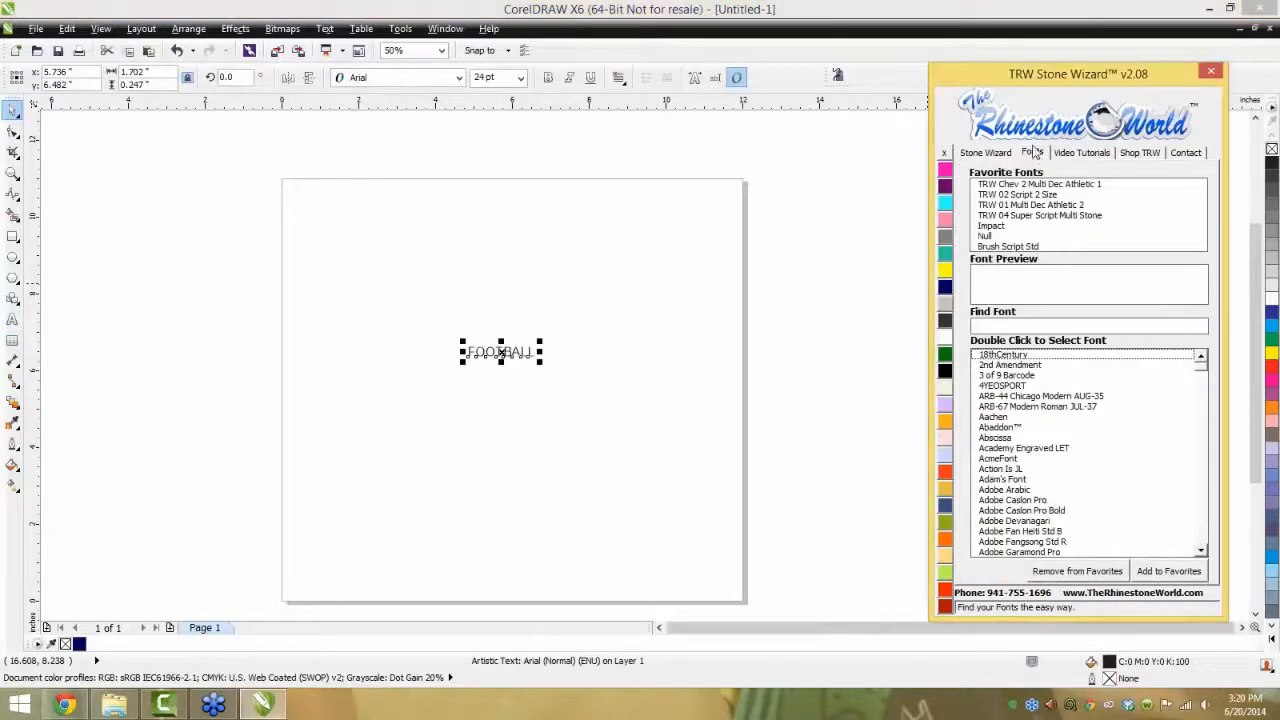
{"action": "left_click", "coordinate": [1038, 326]}
{"action": "type", "text": "TRW 4"}
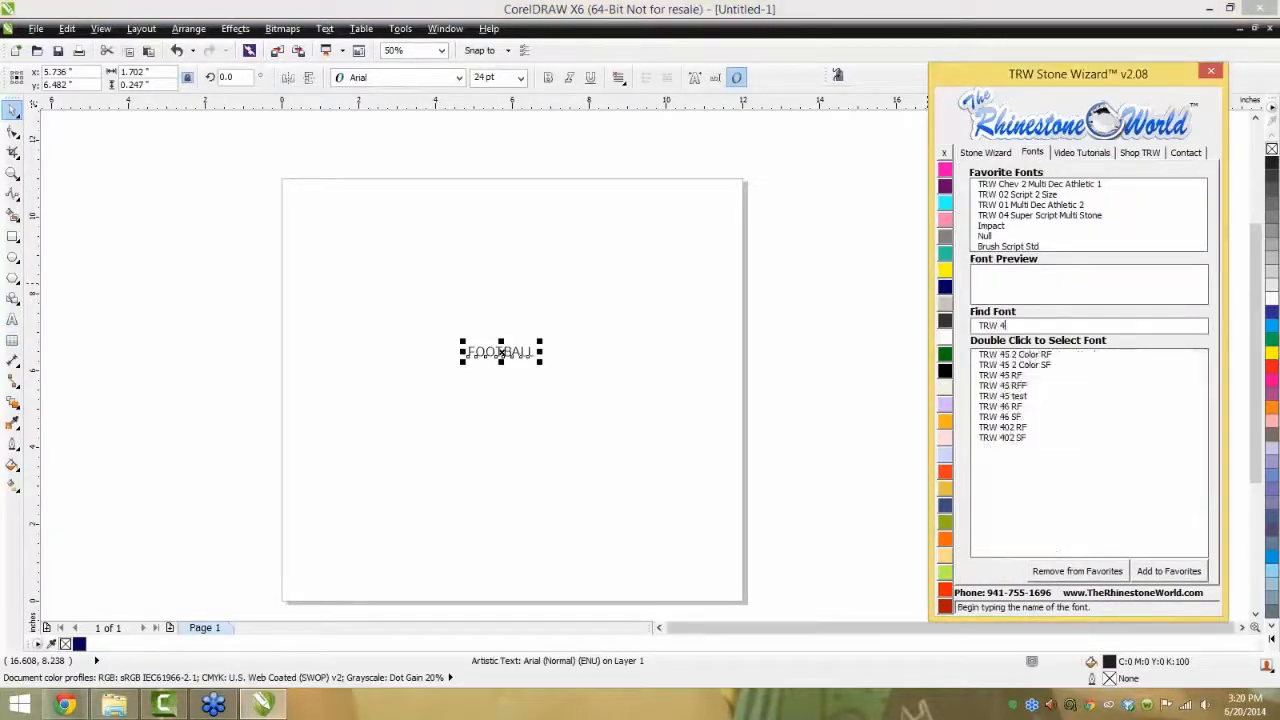
{"action": "type", "text": "5"}
{"action": "double_click", "coordinate": [1027, 356]}
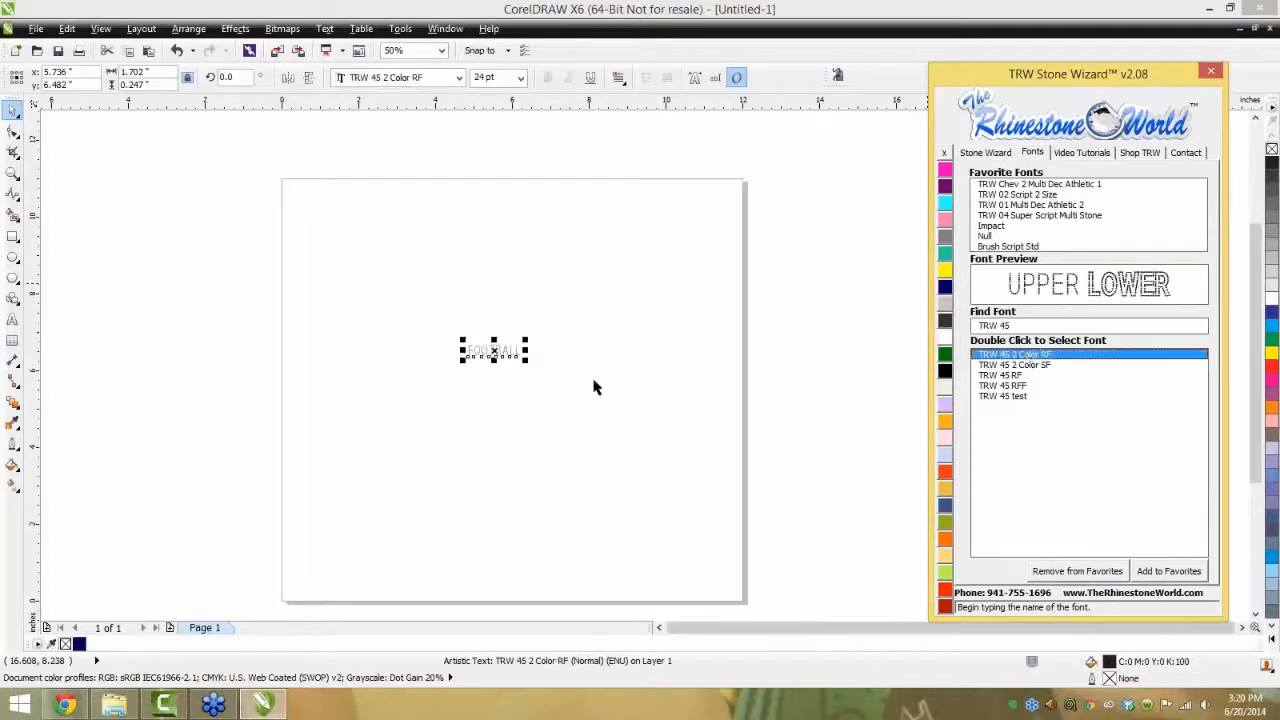
- Enlarge the FOOTBALL text to about 4.64 inches wide and turn it into 2 Color Magic Text
{"action": "left_click_drag", "start_coordinate": [525, 340], "coordinate": [623, 381]}
{"action": "left_click", "coordinate": [976, 156]}
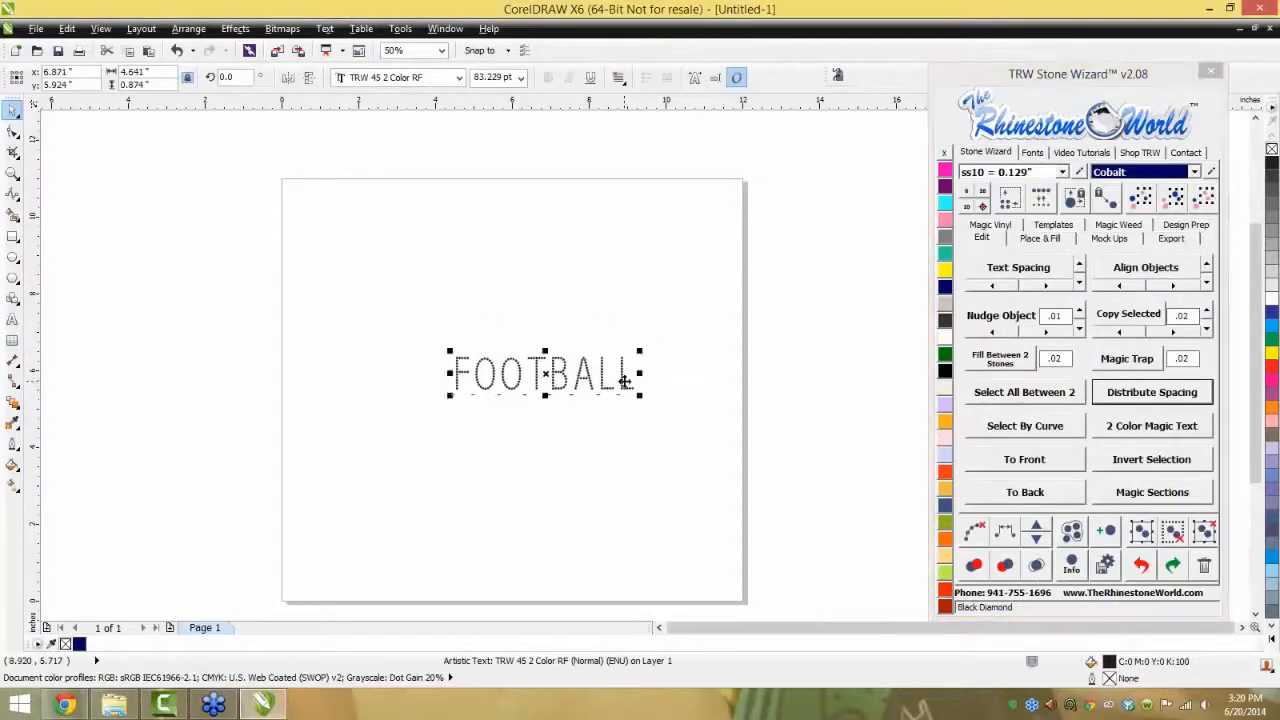
{"action": "scroll", "coordinate": [623, 381], "scroll_direction": "up", "scroll_amount": 2}
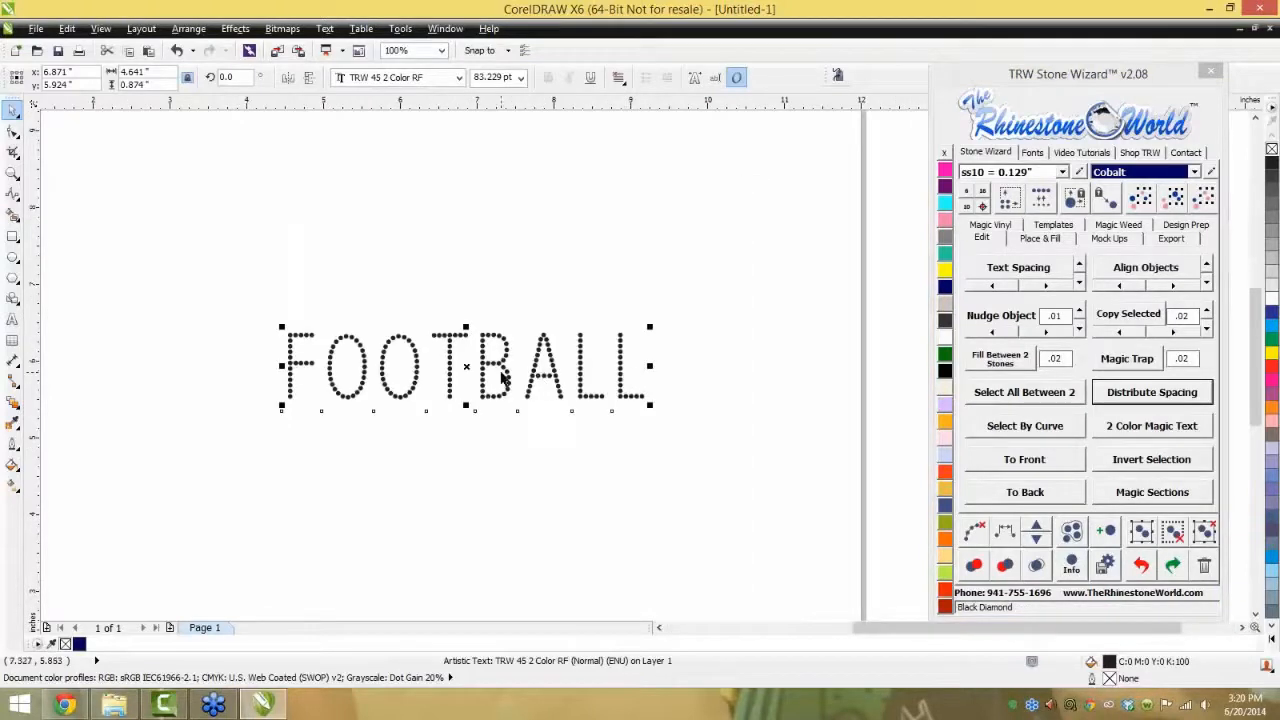
{"action": "left_click", "coordinate": [1137, 435]}
{"action": "left_click", "coordinate": [690, 498]}
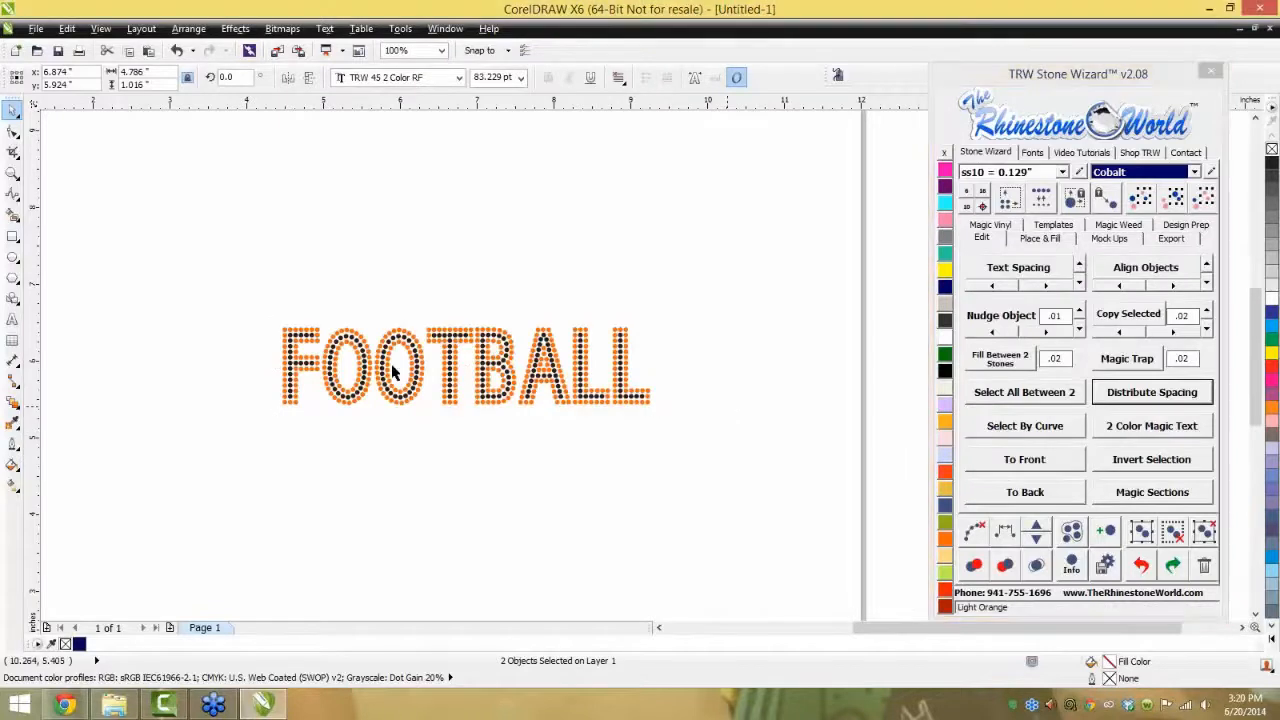
- Resize the two-color FOOTBALL design to 0.129-inch stones with stone replacement, and check the size of one stone in the A
{"action": "left_click_drag", "start_coordinate": [700, 272], "coordinate": [200, 508]}
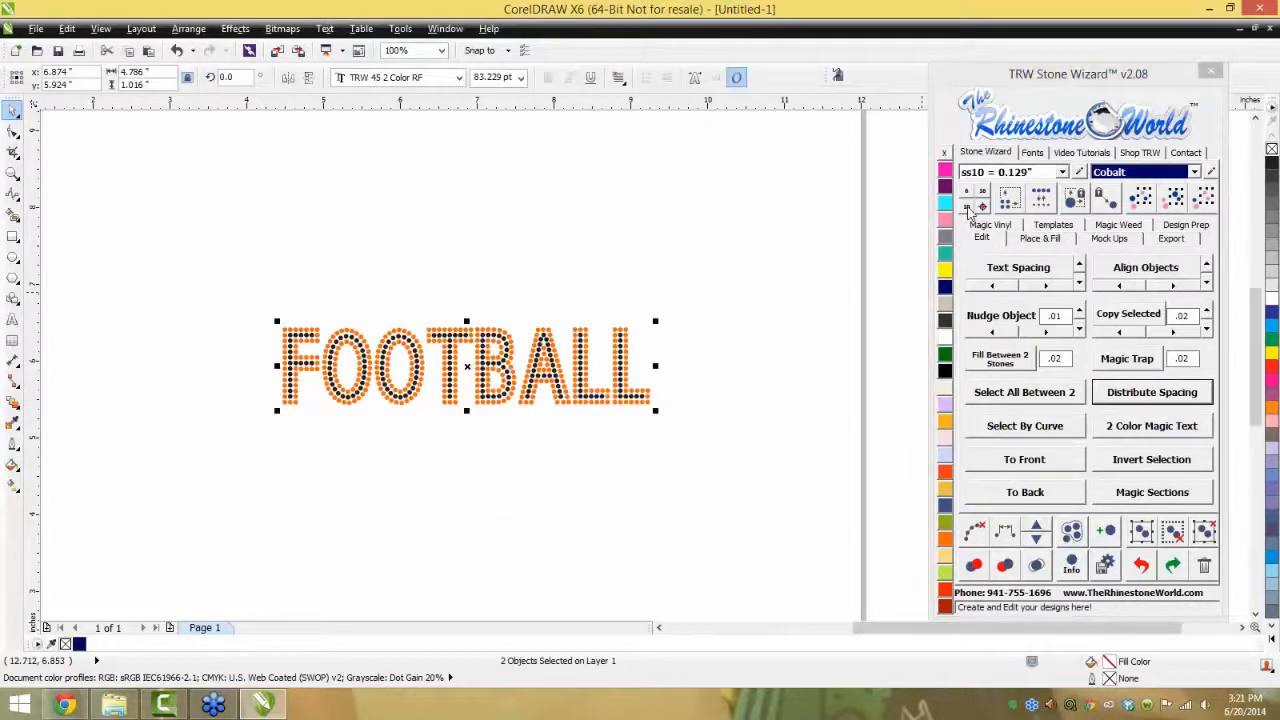
{"action": "left_click", "coordinate": [967, 207]}
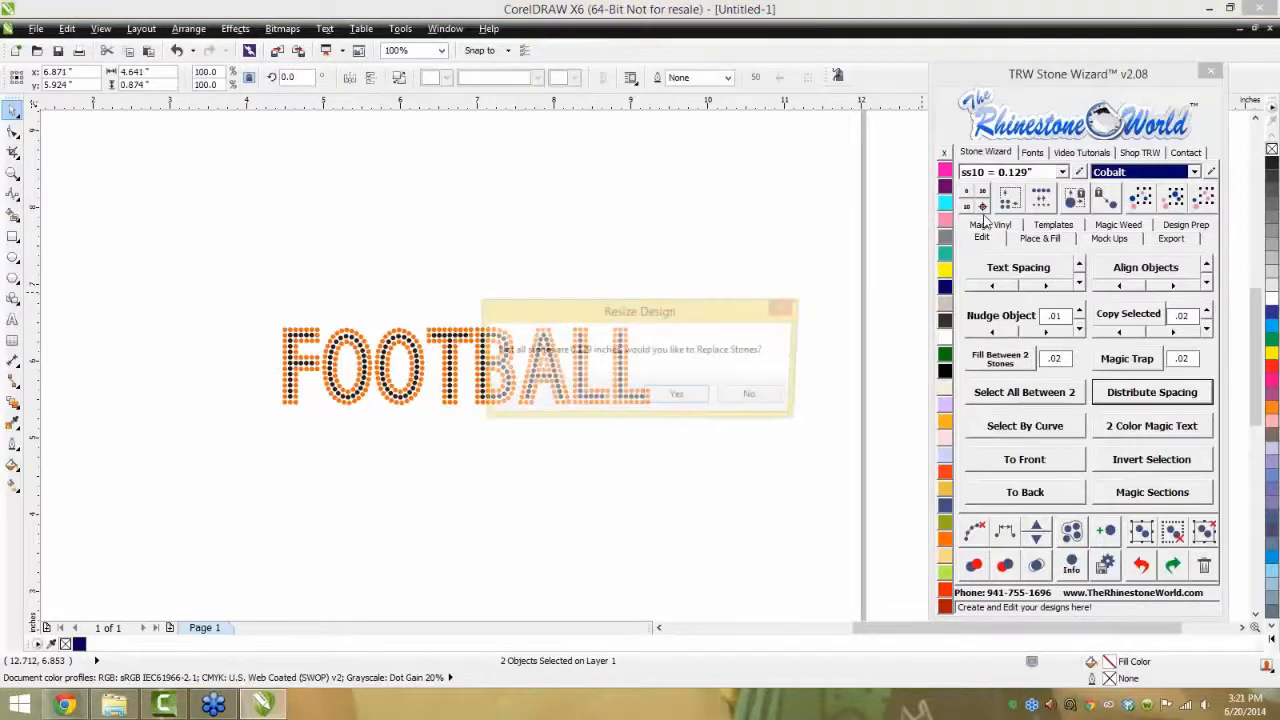
{"action": "left_click", "coordinate": [676, 397]}
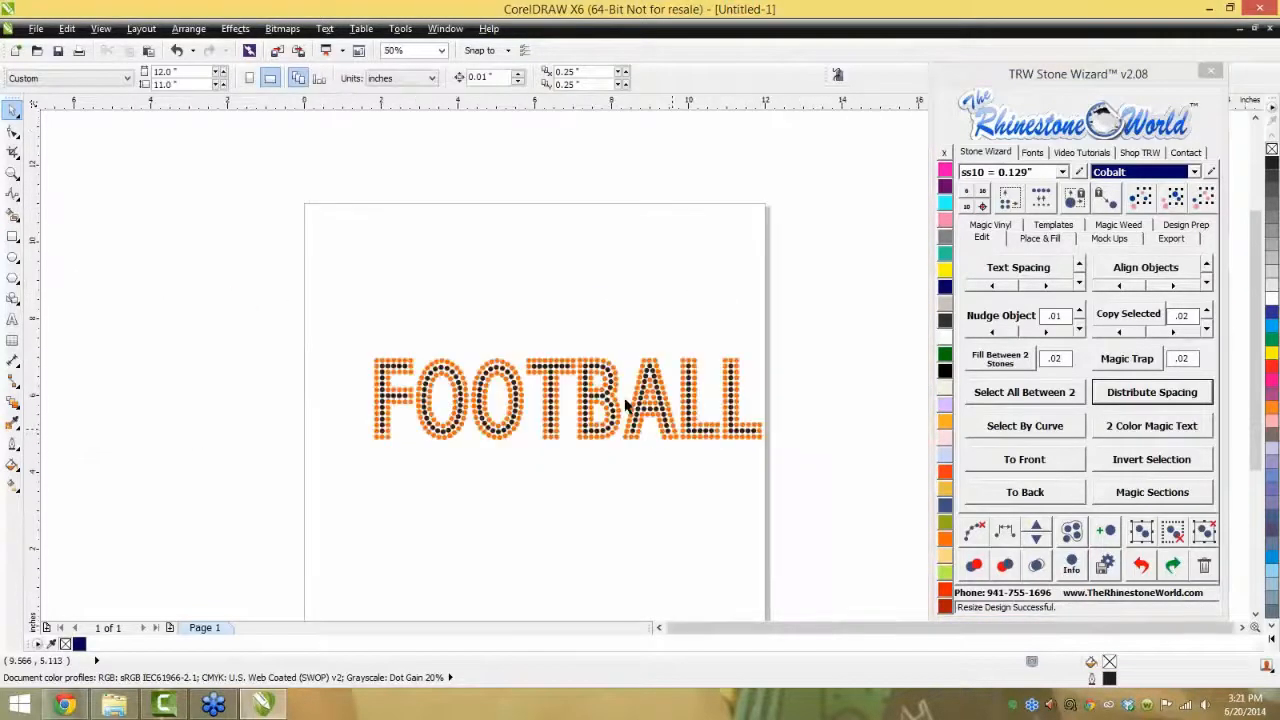
{"action": "left_click", "coordinate": [639, 385]}
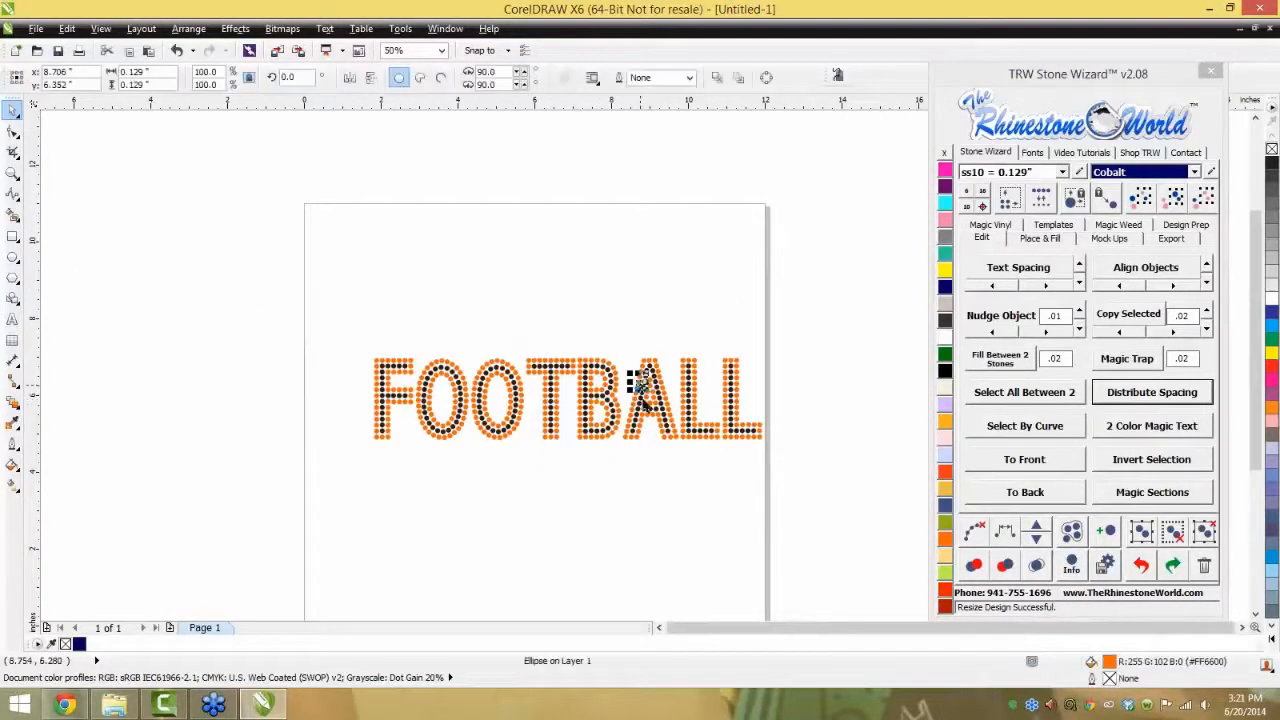
{"action": "left_click", "coordinate": [777, 312]}
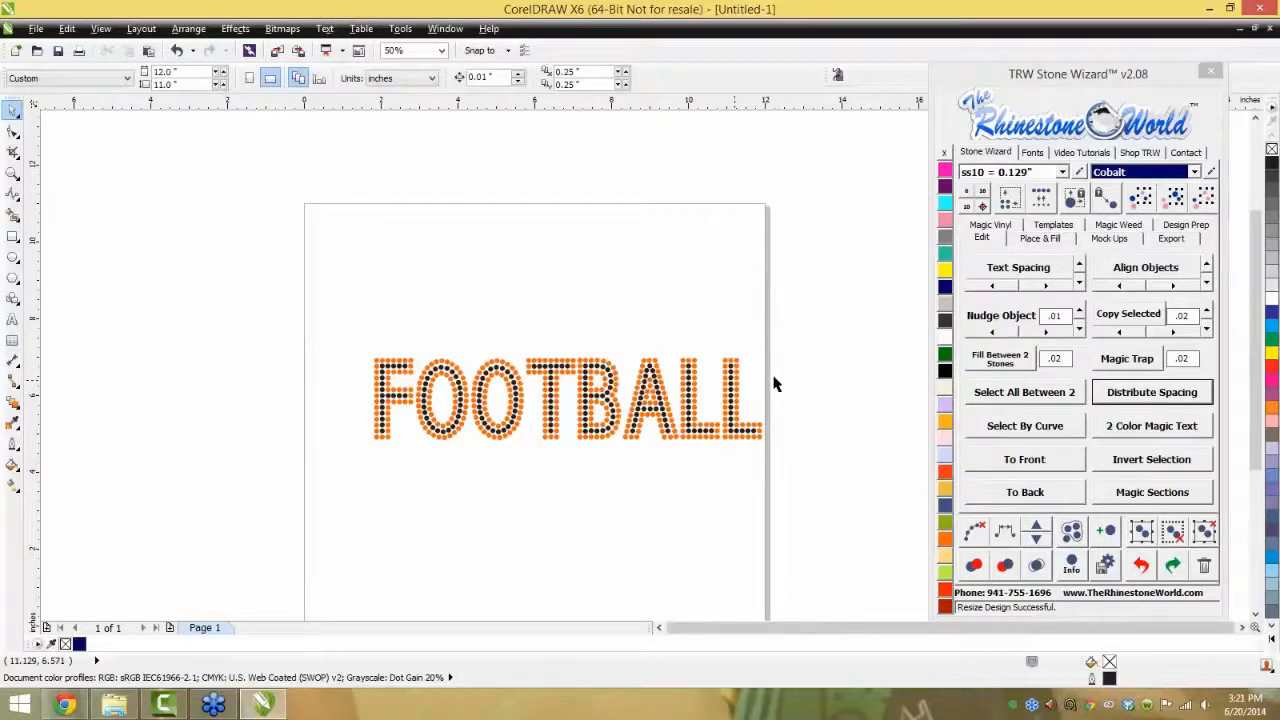
- Select the whole FOOTBALL design and create TRW Magic Templates from it
{"action": "scroll", "coordinate": [496, 358], "scroll_direction": "down", "scroll_amount": 1}
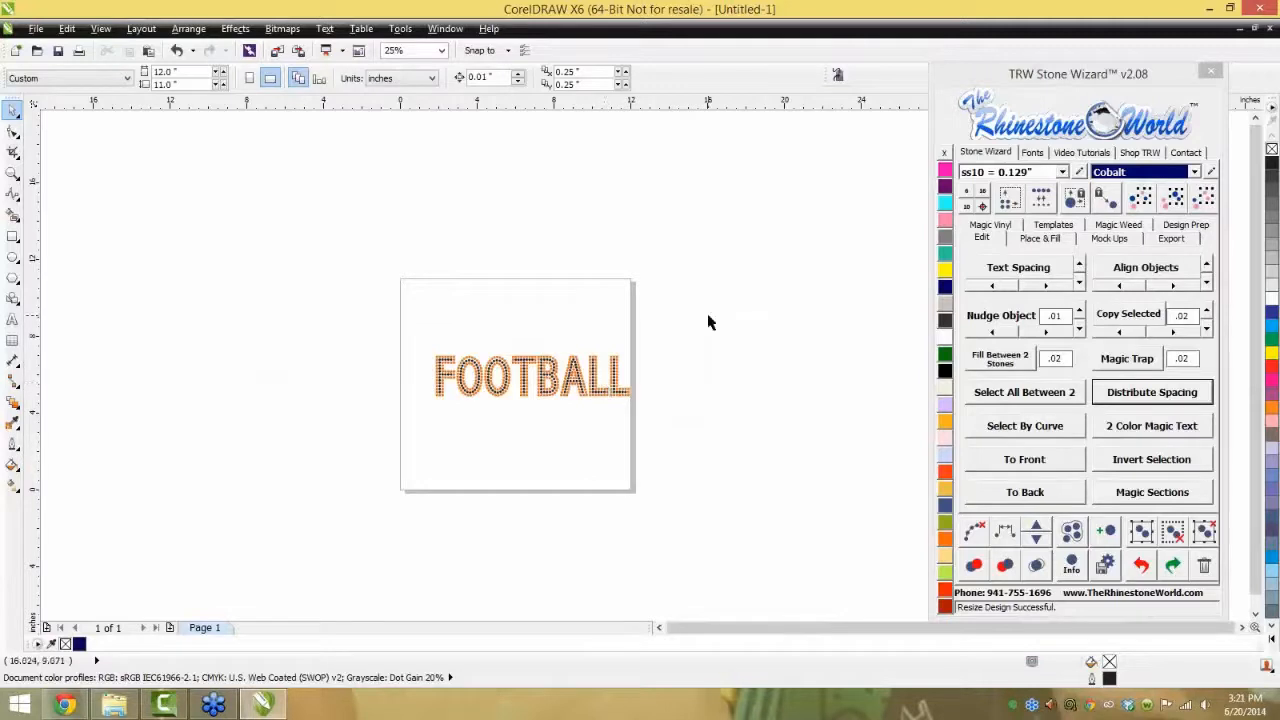
{"action": "left_click_drag", "start_coordinate": [708, 322], "coordinate": [370, 462]}
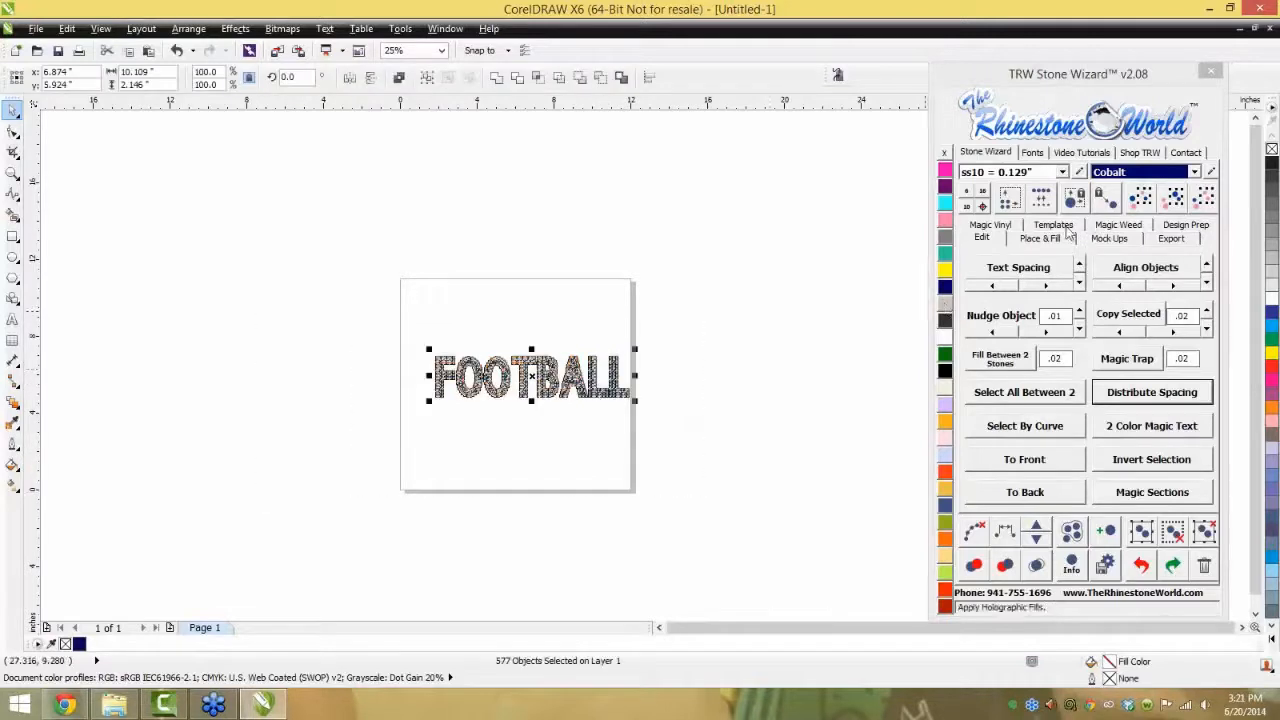
{"action": "left_click", "coordinate": [1068, 232]}
{"action": "left_click", "coordinate": [990, 290]}
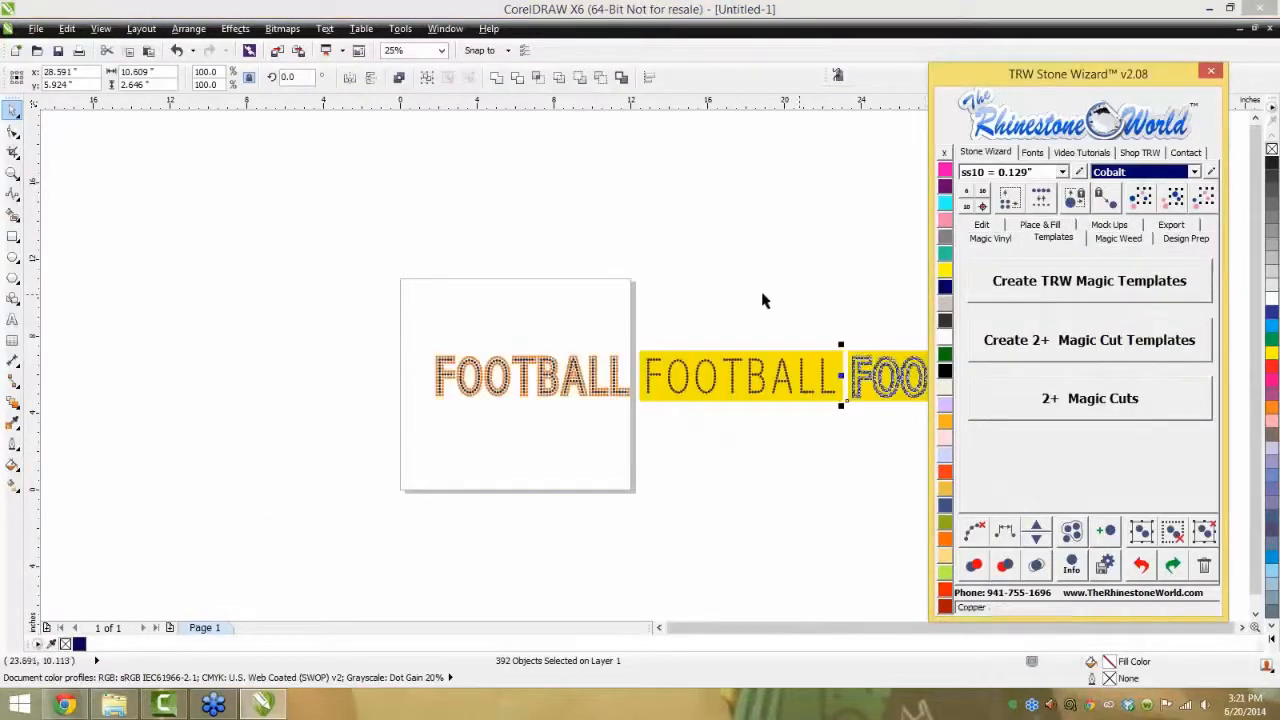
{"action": "left_click", "coordinate": [762, 300]}
{"action": "scroll", "coordinate": [680, 345], "scroll_direction": "down", "scroll_amount": 1}
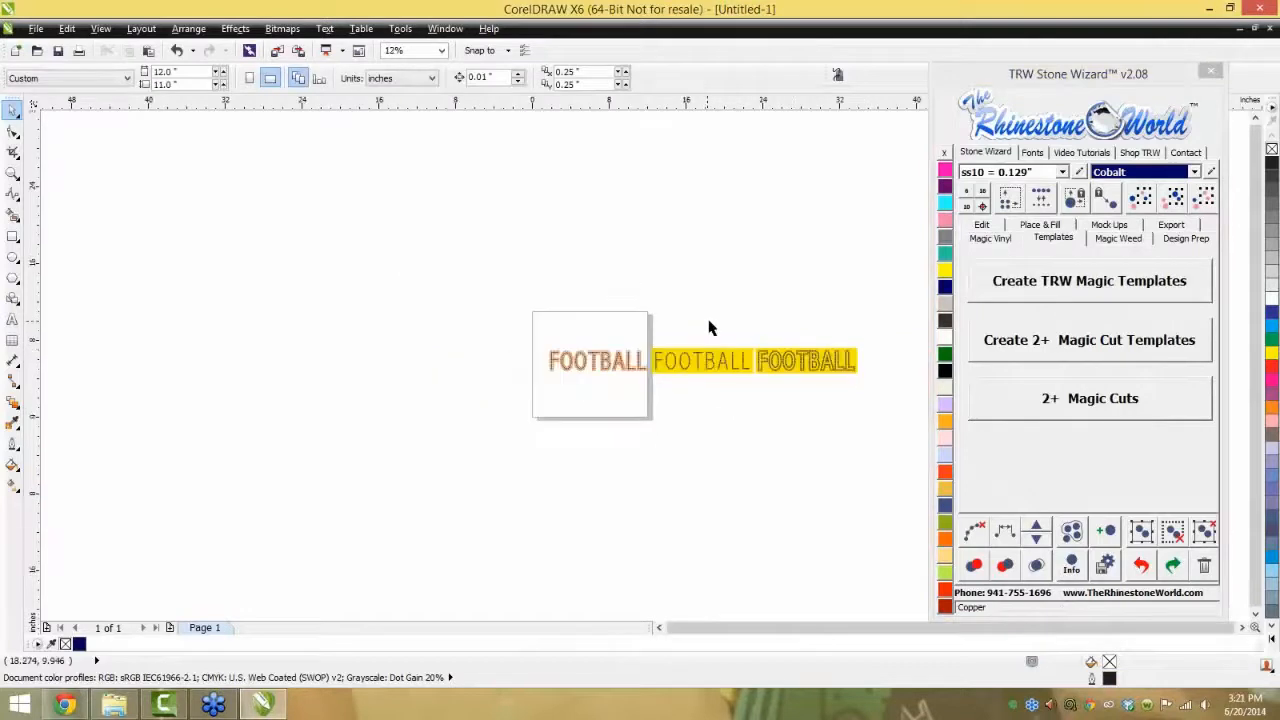
- Delete the two yellow FOOTBALL templates and the two-color FOOTBALL design from the drawing
{"action": "scroll", "coordinate": [852, 370], "scroll_direction": "up", "scroll_amount": 1}
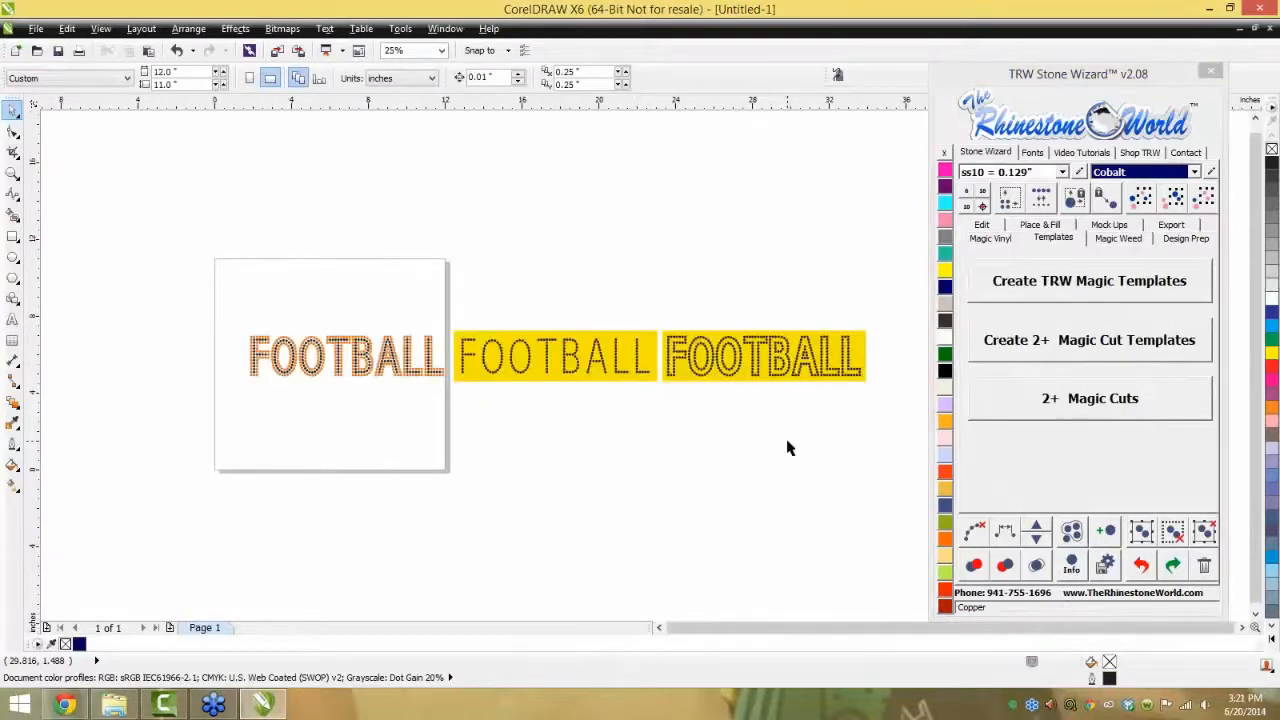
{"action": "left_click_drag", "start_coordinate": [884, 283], "coordinate": [452, 438]}
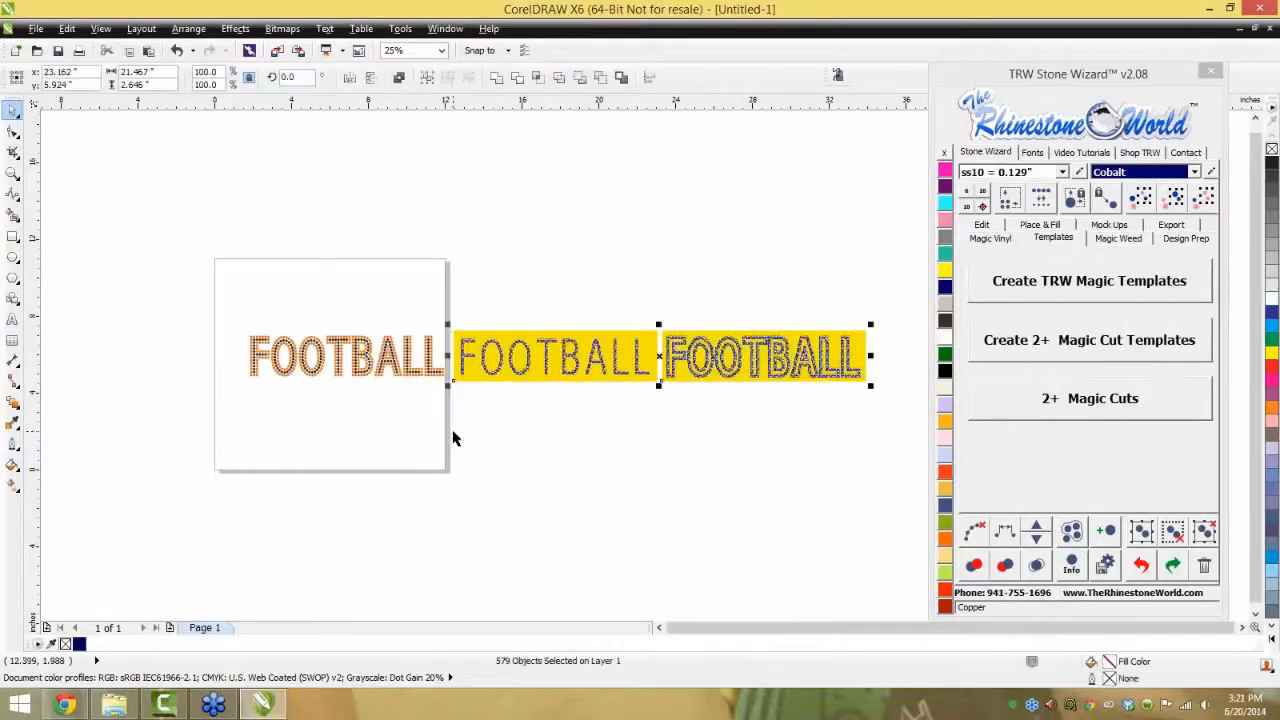
{"action": "key", "text": "Delete"}
{"action": "left_click_drag", "start_coordinate": [492, 262], "coordinate": [160, 416]}
{"action": "key", "text": "Delete"}
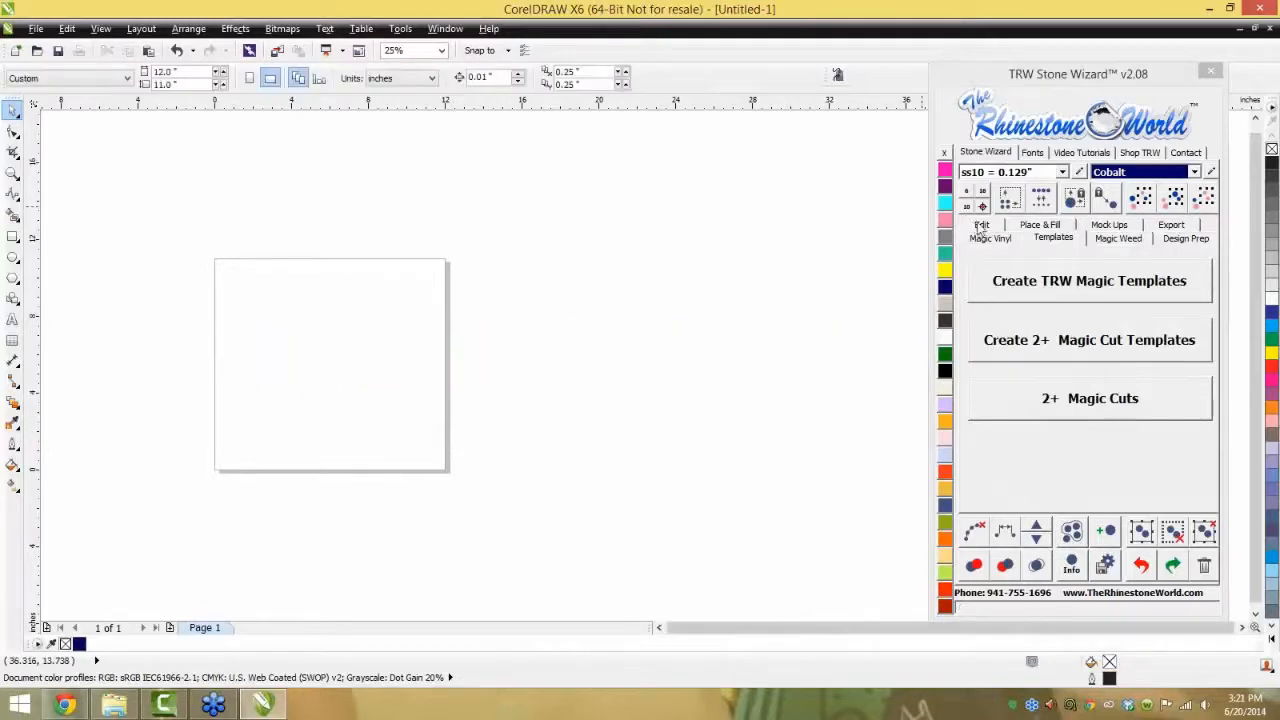
- Draw three separate rectangles side by side on the page, the first about 1.56 by 1.83 inches and the last about 2.38 by 2.13 inches
{"action": "left_click", "coordinate": [981, 225]}
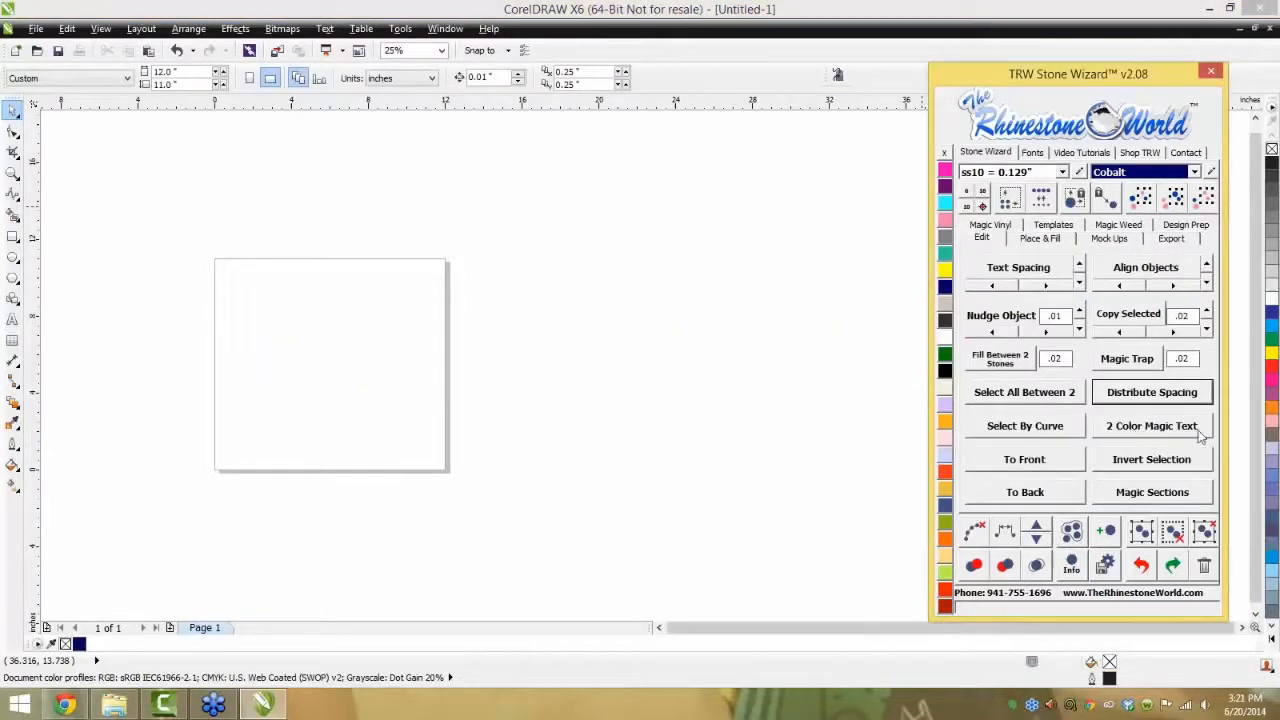
{"action": "left_click", "coordinate": [703, 434]}
{"action": "scroll", "coordinate": [709, 434], "scroll_direction": "down", "scroll_amount": 1}
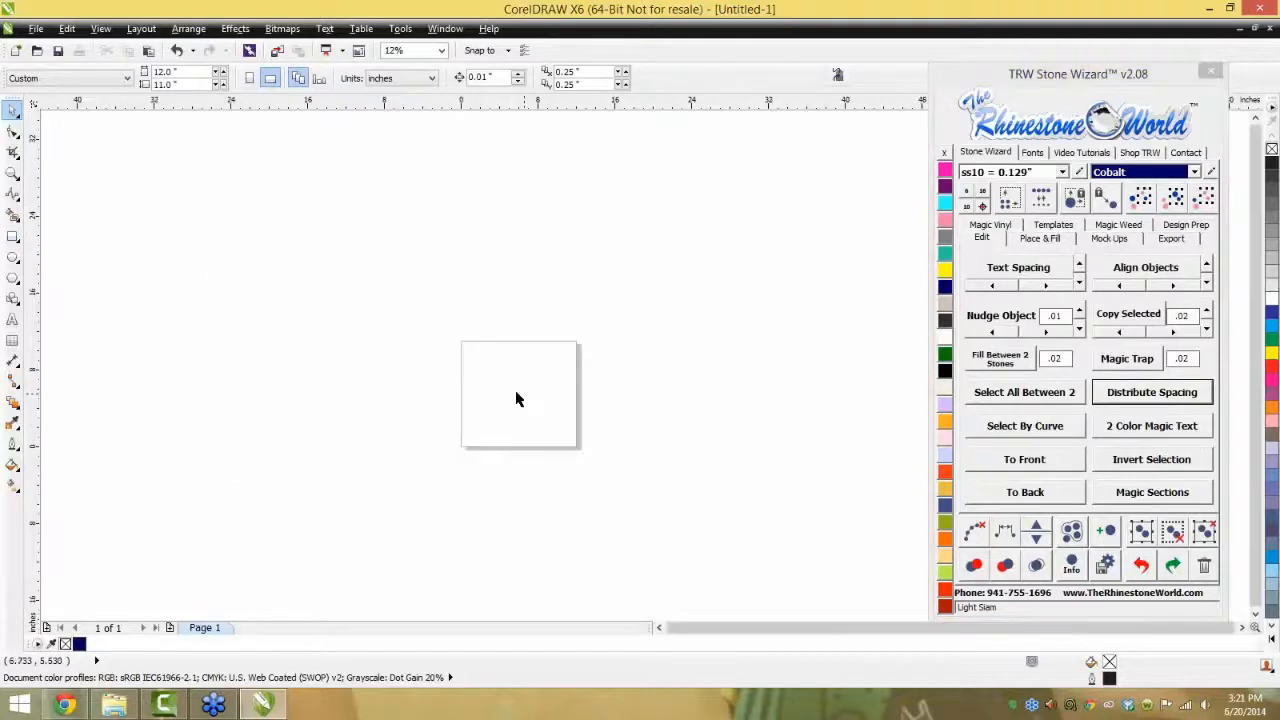
{"action": "scroll", "coordinate": [514, 397], "scroll_direction": "up", "scroll_amount": 2}
{"action": "left_click", "coordinate": [13, 237]}
{"action": "left_click_drag", "start_coordinate": [441, 343], "coordinate": [502, 414]}
{"action": "left_click_drag", "start_coordinate": [518, 479], "coordinate": [606, 362]}
{"action": "left_click_drag", "start_coordinate": [731, 400], "coordinate": [629, 491]}
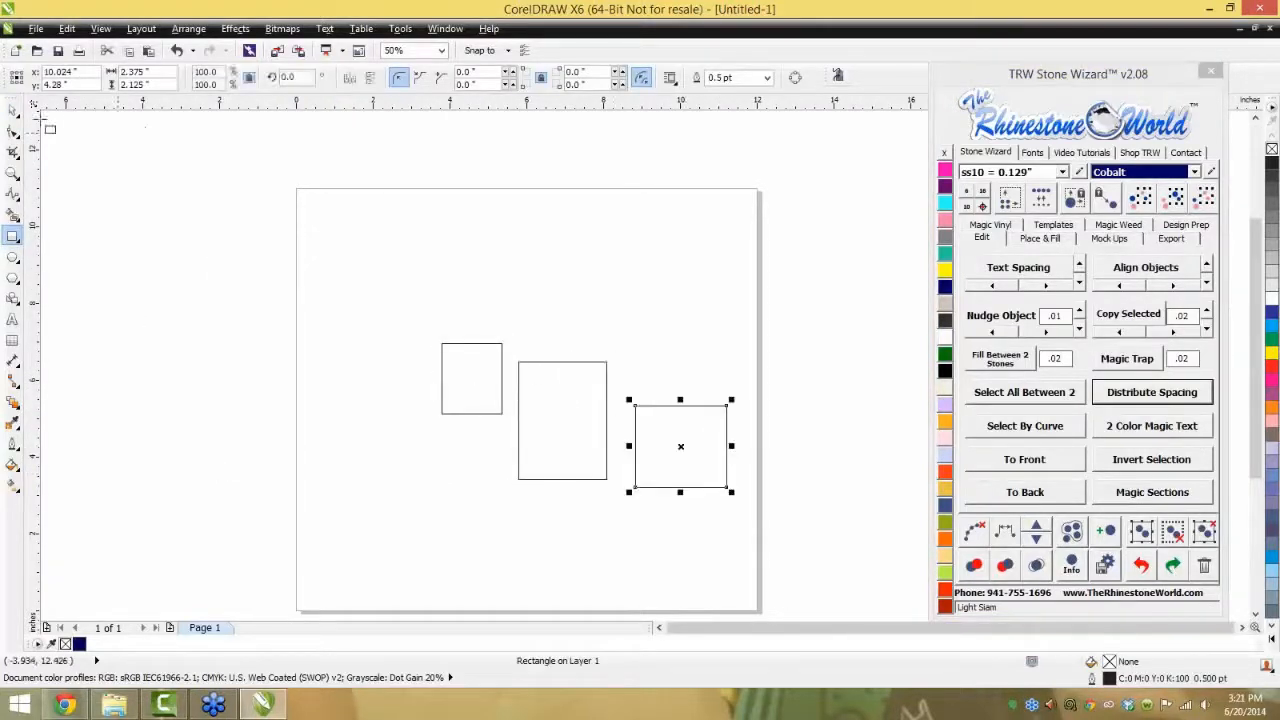
- Color the three rectangles Citrine, Blue Zircon and TRW Pink from first to last, and move them so they overlap
{"action": "left_click", "coordinate": [15, 113]}
{"action": "left_click", "coordinate": [474, 374]}
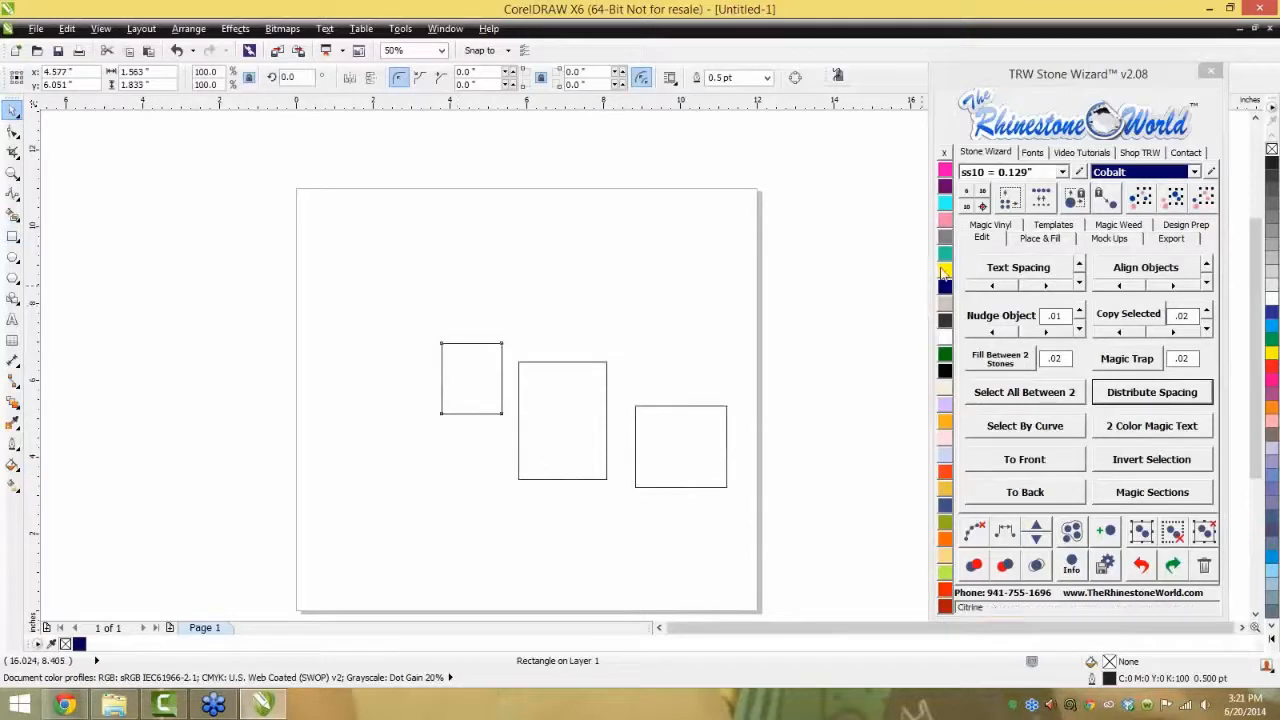
{"action": "left_click", "coordinate": [945, 272]}
{"action": "left_click_drag", "start_coordinate": [598, 395], "coordinate": [629, 378]}
{"action": "left_click", "coordinate": [945, 257]}
{"action": "left_click", "coordinate": [725, 443]}
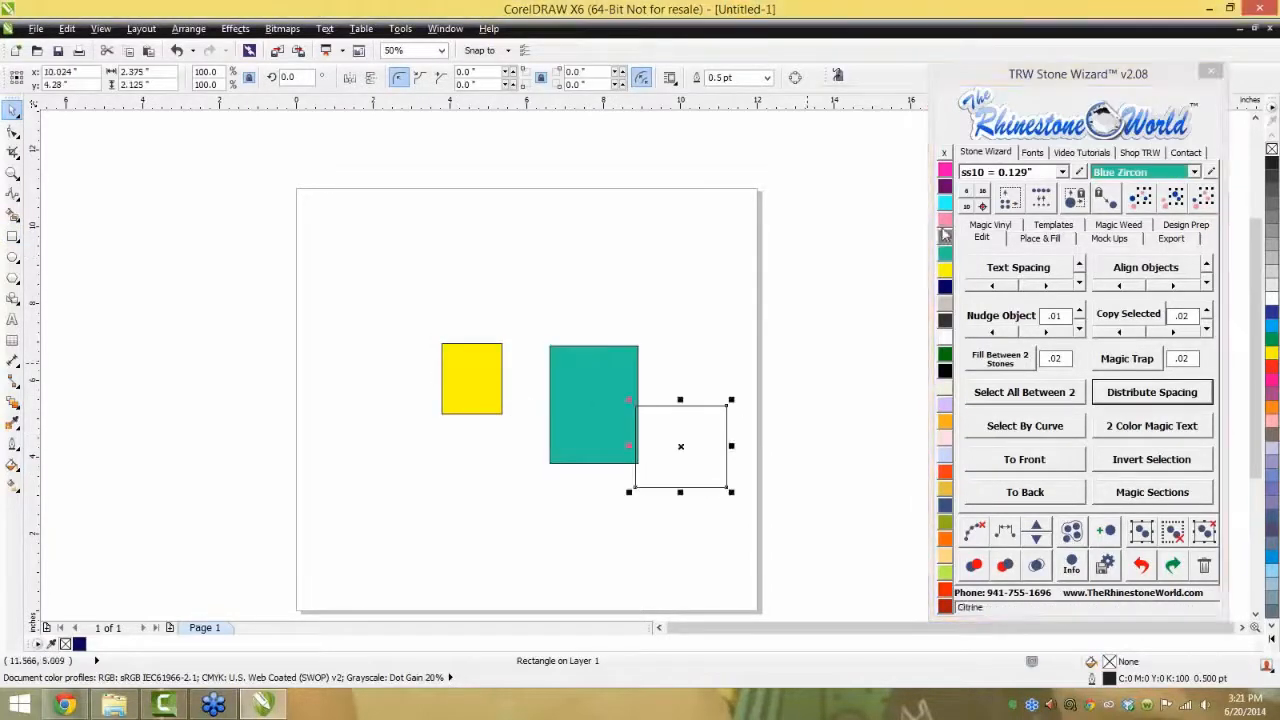
{"action": "left_click", "coordinate": [945, 220]}
{"action": "left_click_drag", "start_coordinate": [718, 450], "coordinate": [685, 441]}
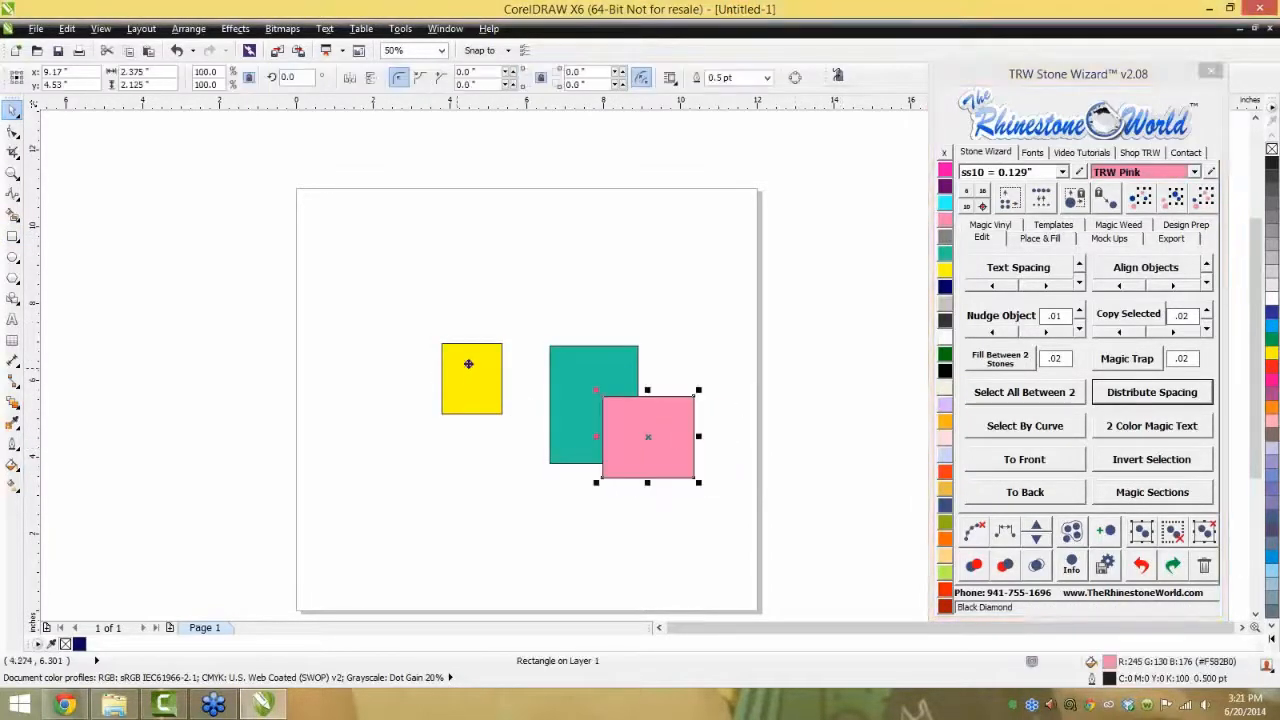
{"action": "left_click_drag", "start_coordinate": [465, 364], "coordinate": [550, 338]}
- Move the yellow rectangle over the other two and bring it to the front, and send the pink rectangle to the back
{"action": "scroll", "coordinate": [571, 363], "scroll_direction": "up", "scroll_amount": 1}
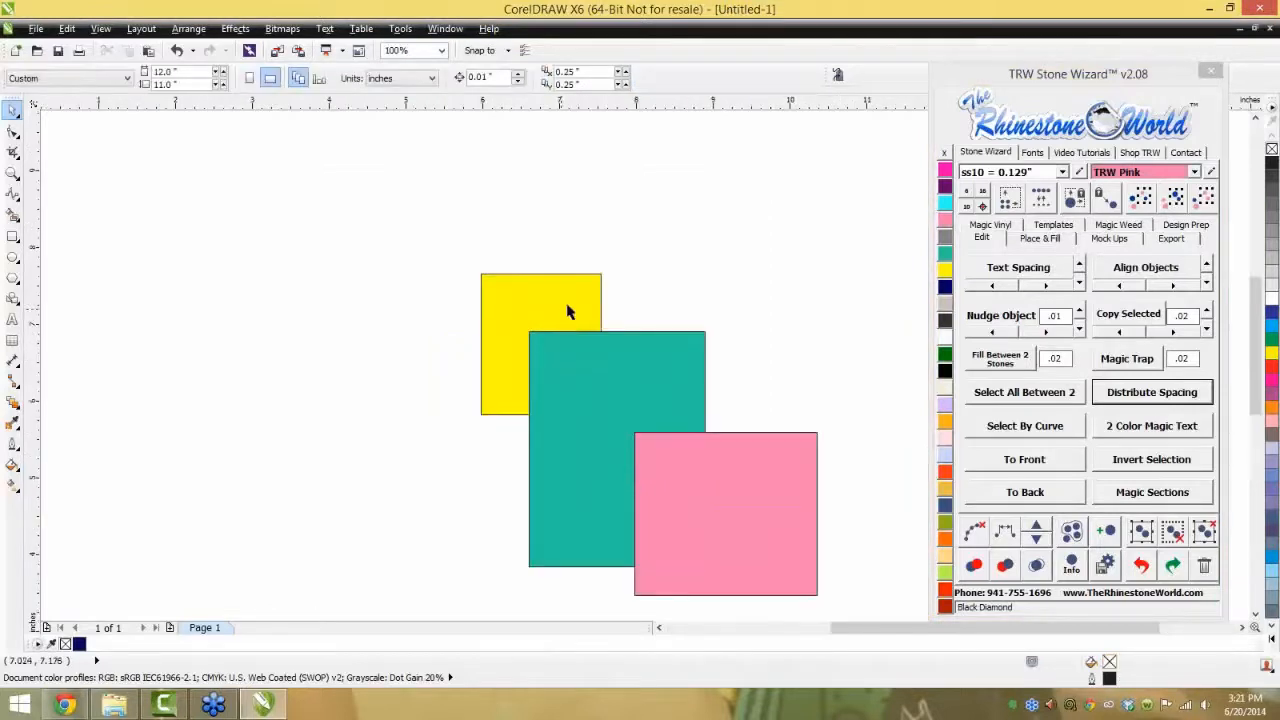
{"action": "mouse_move", "coordinate": [752, 388]}
{"action": "left_mouse_down"}
{"action": "mouse_move", "coordinate": [749, 378]}
{"action": "mouse_move", "coordinate": [752, 388]}
{"action": "left_mouse_up"}
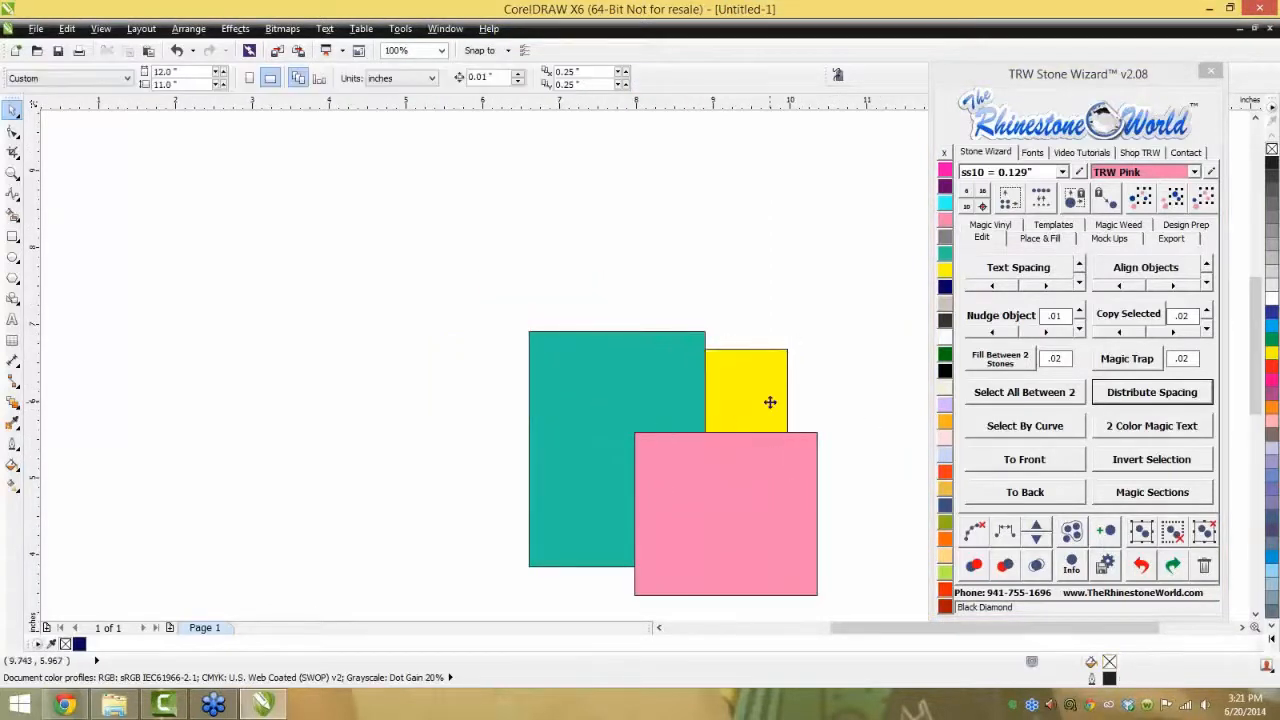
{"action": "left_click", "coordinate": [1031, 462]}
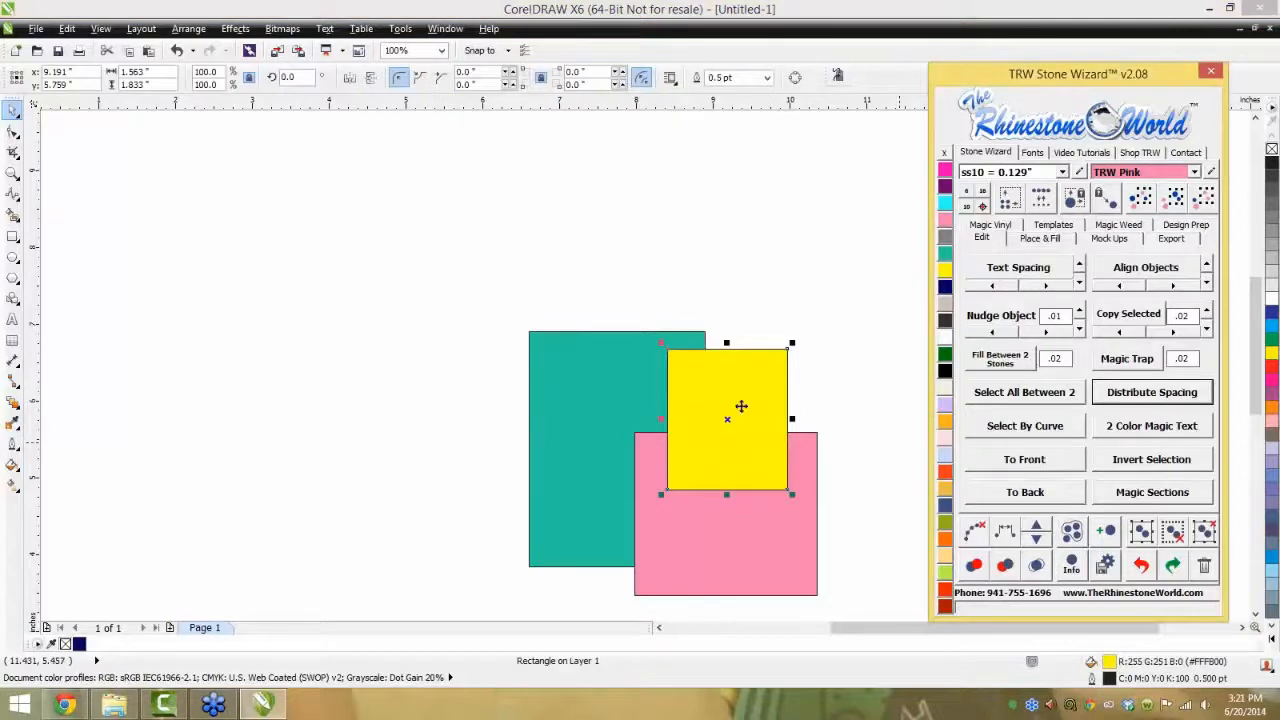
{"action": "left_click", "coordinate": [718, 540]}
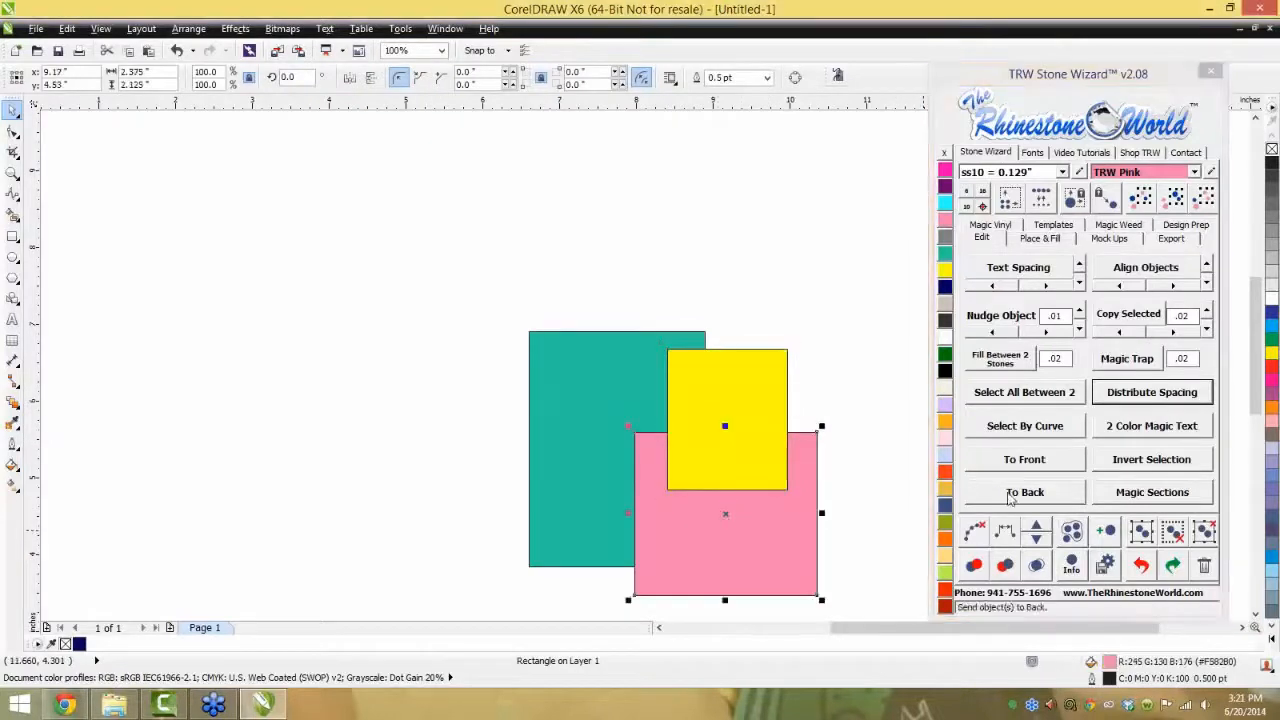
{"action": "left_click", "coordinate": [1025, 492]}
{"action": "left_click", "coordinate": [857, 477]}
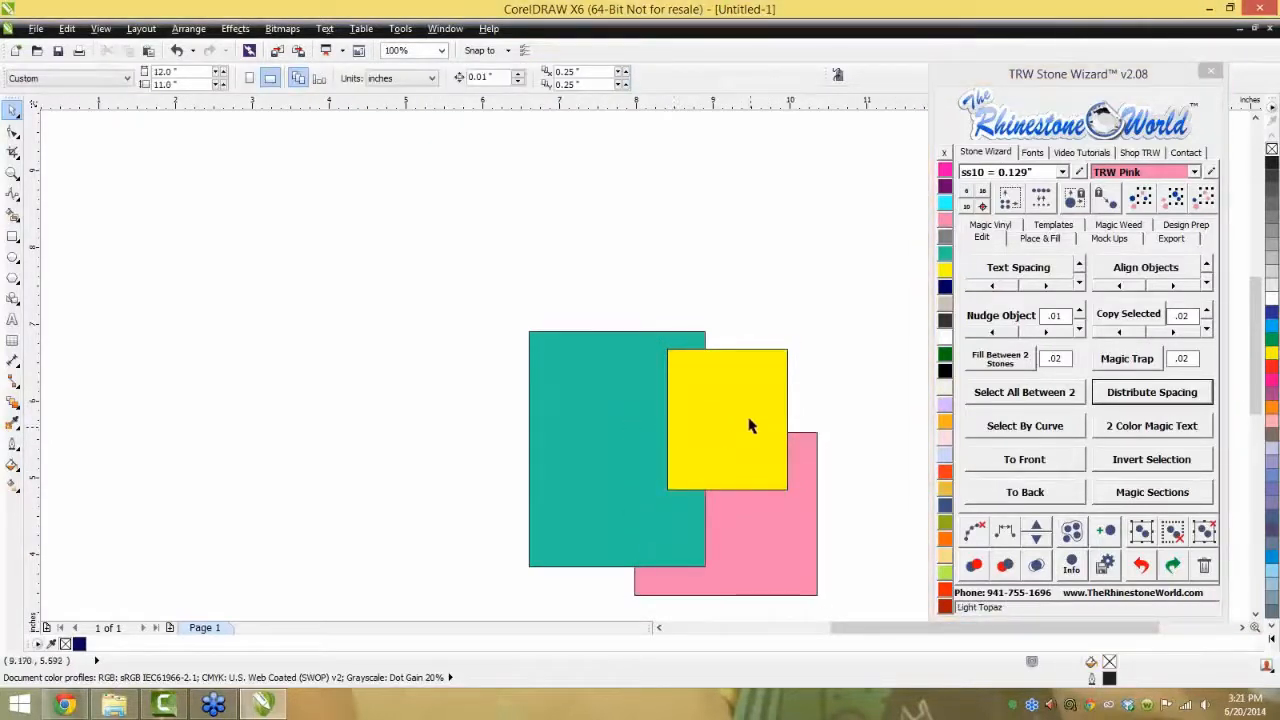
- Delete the three colored rectangles
{"action": "scroll", "coordinate": [790, 390], "scroll_direction": "down", "scroll_amount": 2}
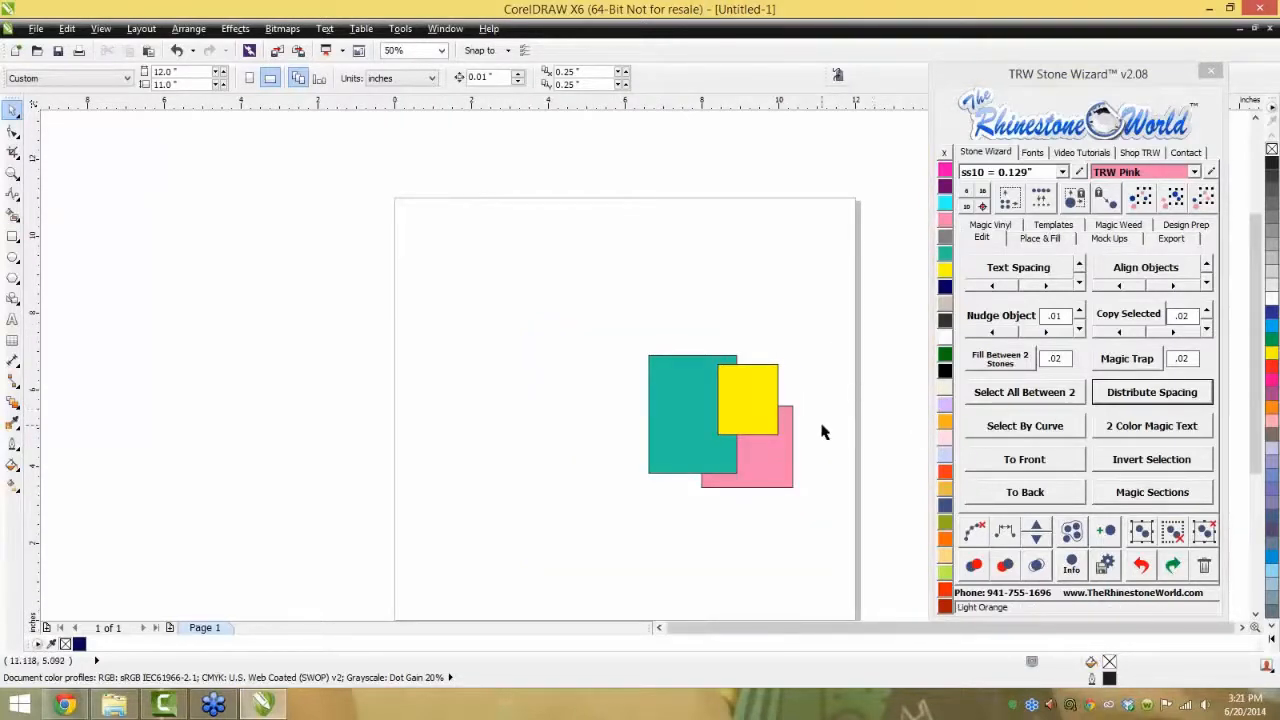
{"action": "left_click_drag", "start_coordinate": [808, 309], "coordinate": [562, 534]}
{"action": "key", "text": "Delete"}
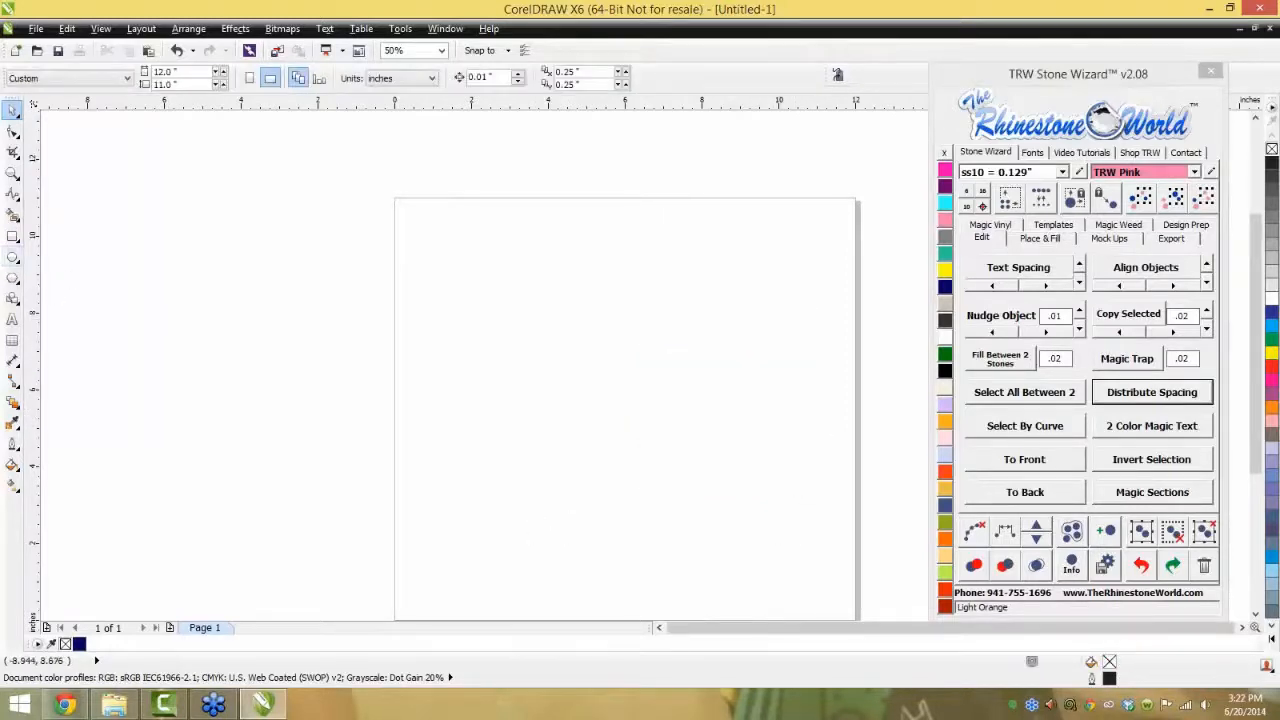
- Draw a rectangle about 4.6 by 2.98 inches and hatch fill it with TRW Pink ss10 stones, with Add Stones enabled
{"action": "left_click", "coordinate": [13, 238]}
{"action": "left_click_drag", "start_coordinate": [553, 350], "coordinate": [730, 465]}
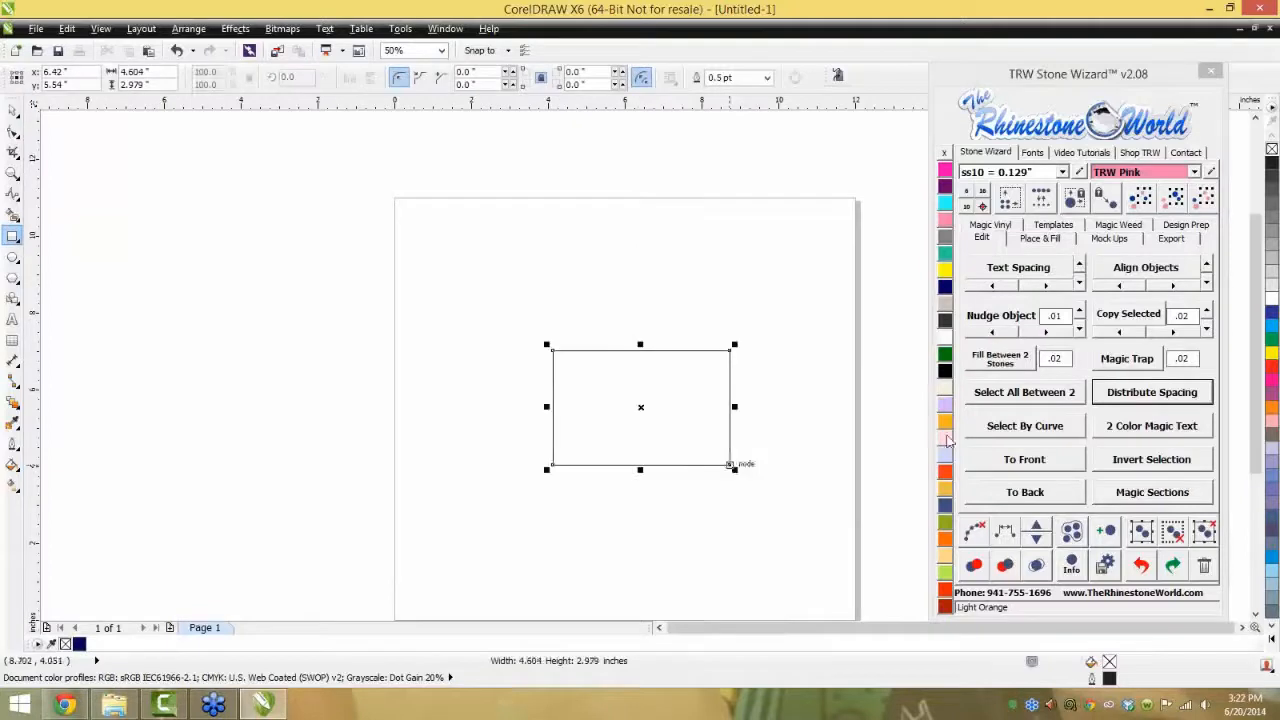
{"action": "left_click", "coordinate": [1041, 239]}
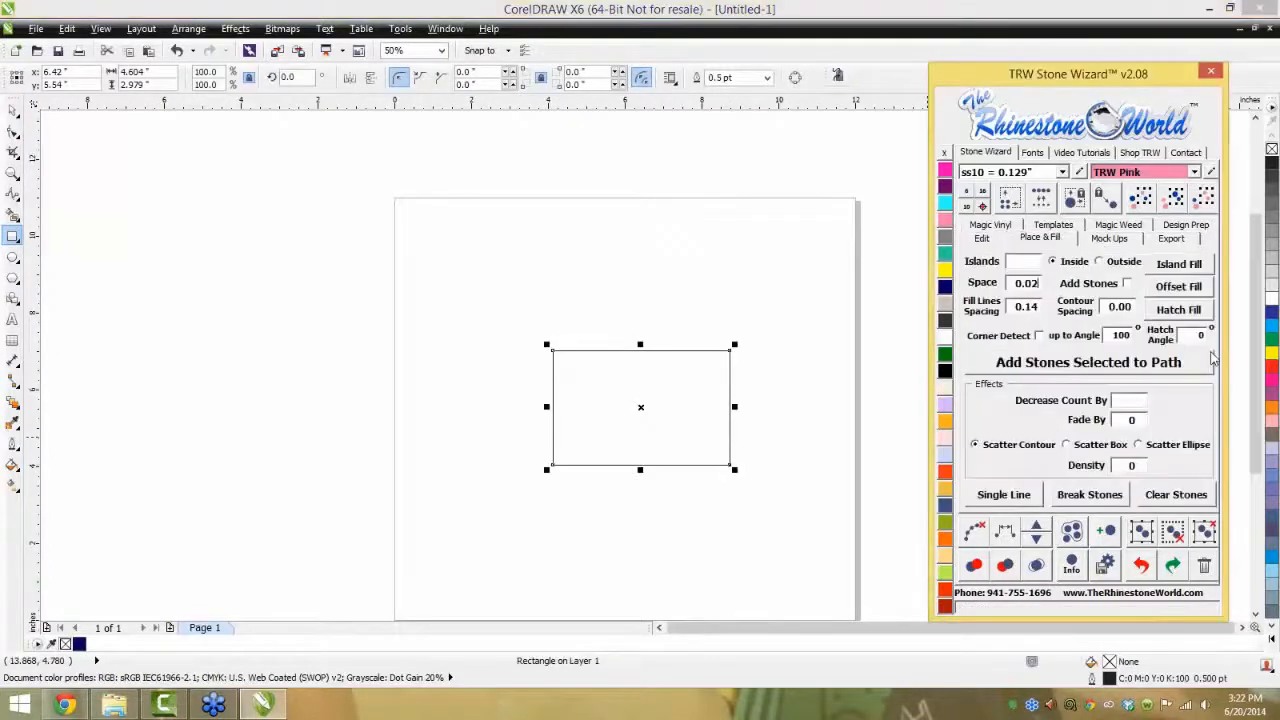
{"action": "left_click", "coordinate": [1127, 284]}
{"action": "left_click", "coordinate": [1177, 311]}
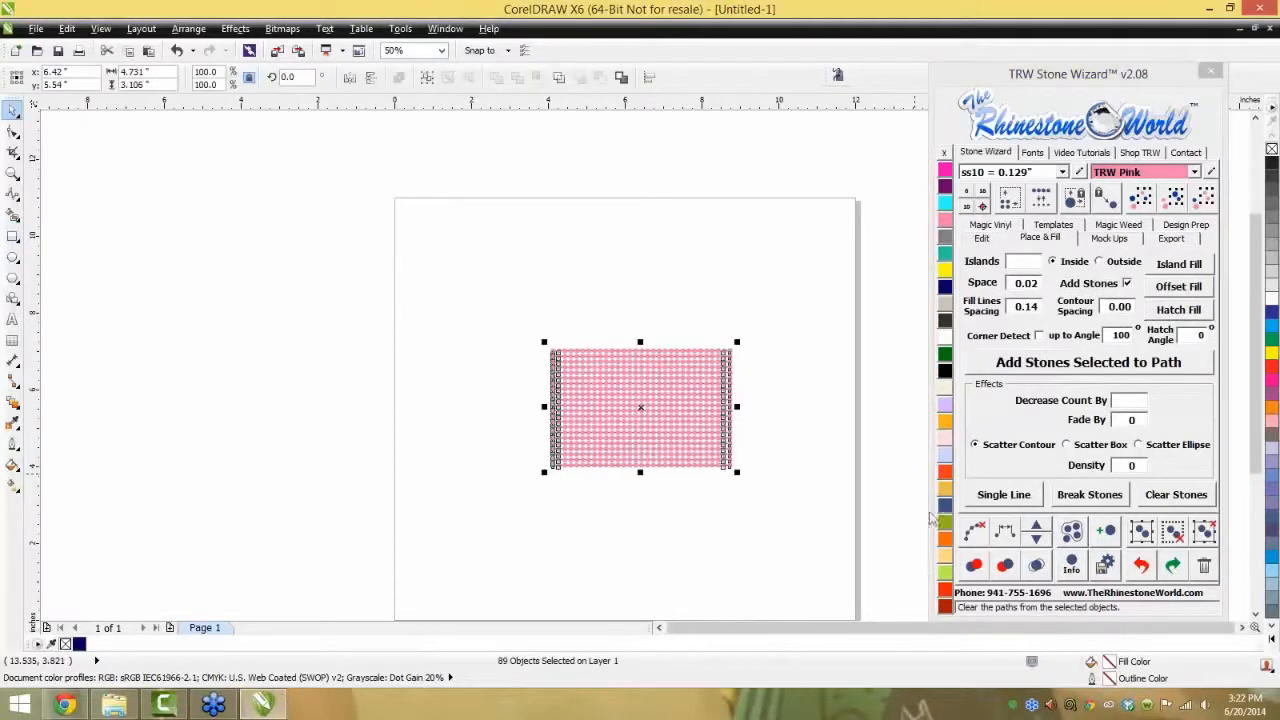
- Recolor the stones in the upper-right and lower-left parts of the pink block to Citrine
{"action": "left_click_drag", "start_coordinate": [753, 321], "coordinate": [643, 409]}
{"action": "left_click", "coordinate": [945, 270]}
{"action": "left_click_drag", "start_coordinate": [537, 496], "coordinate": [624, 411]}
{"action": "left_click", "coordinate": [945, 270]}
{"action": "left_click", "coordinate": [747, 400]}
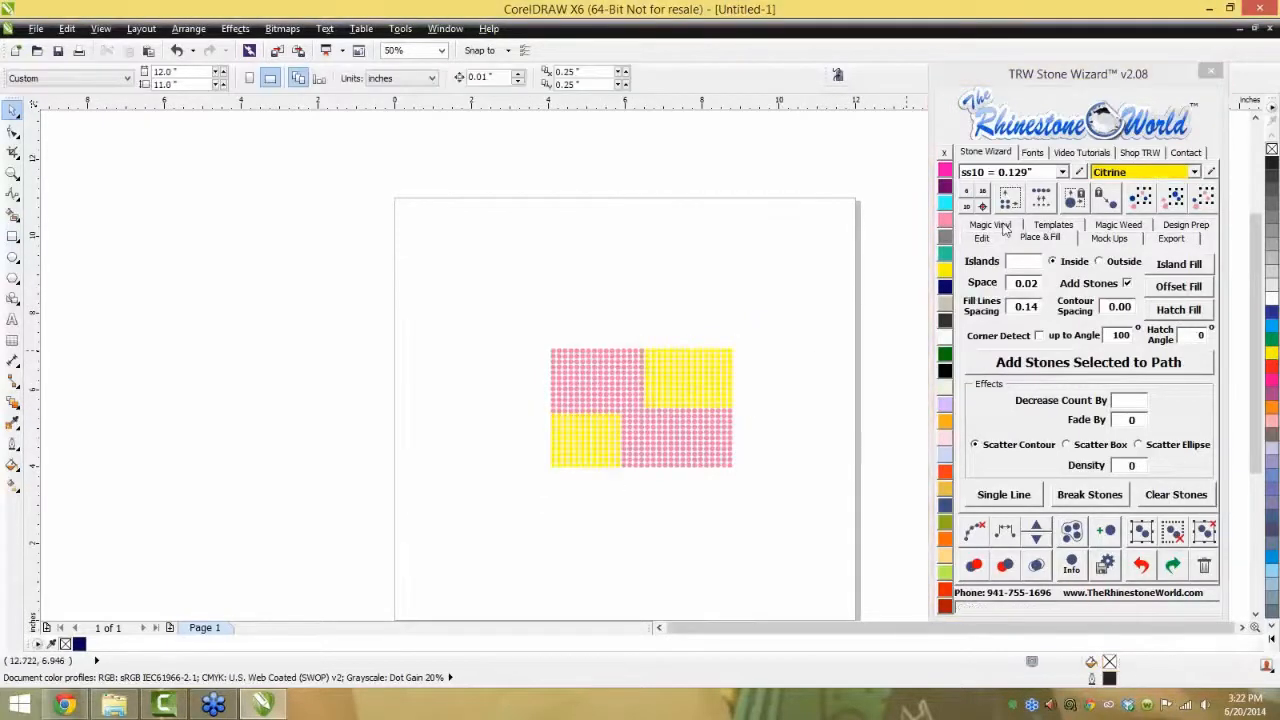
- Starting from one yellow stone, select all stones of the same size, and then only the stones of the same color
{"action": "left_click", "coordinate": [718, 379]}
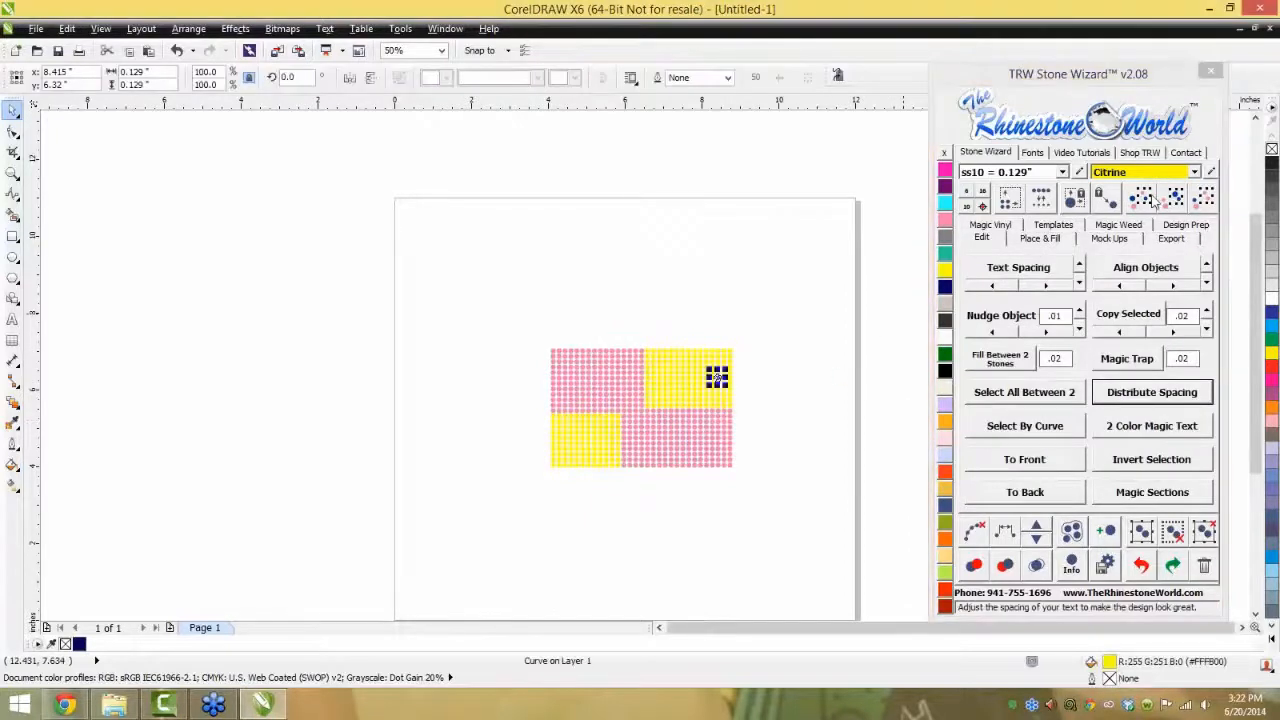
{"action": "left_click", "coordinate": [1146, 198]}
{"action": "left_click", "coordinate": [683, 377]}
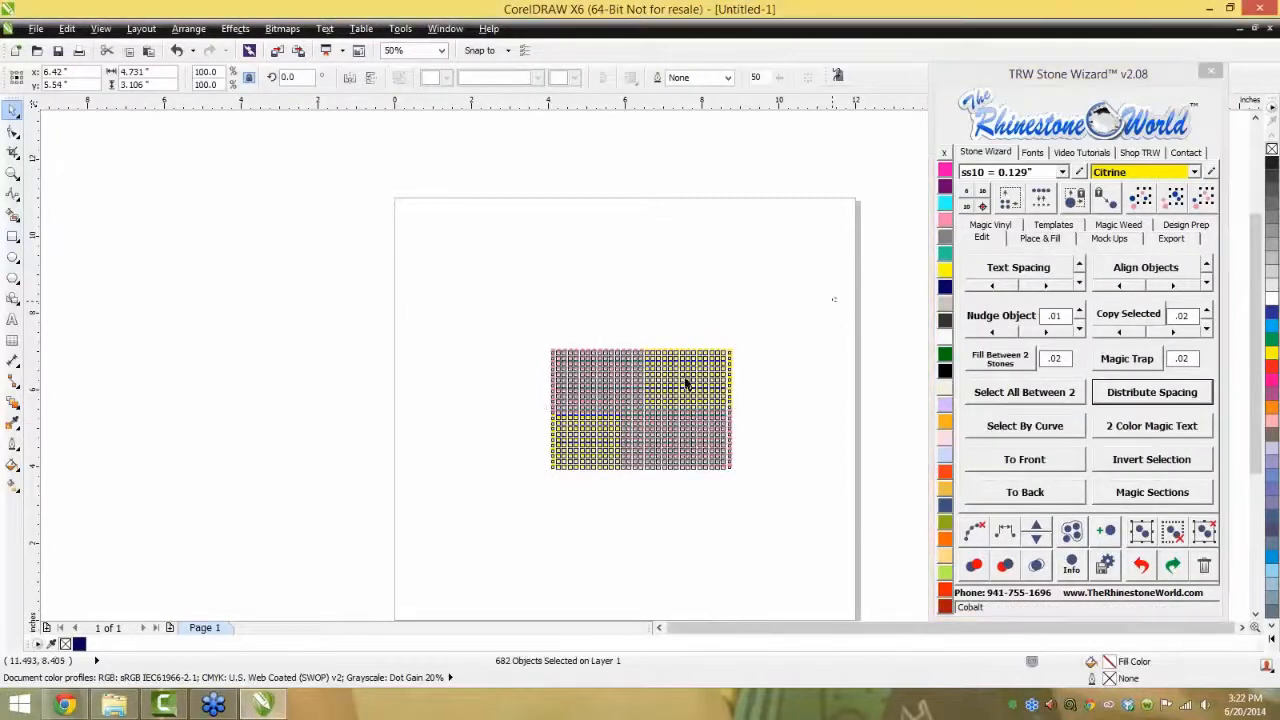
{"action": "left_click", "coordinate": [1165, 204]}
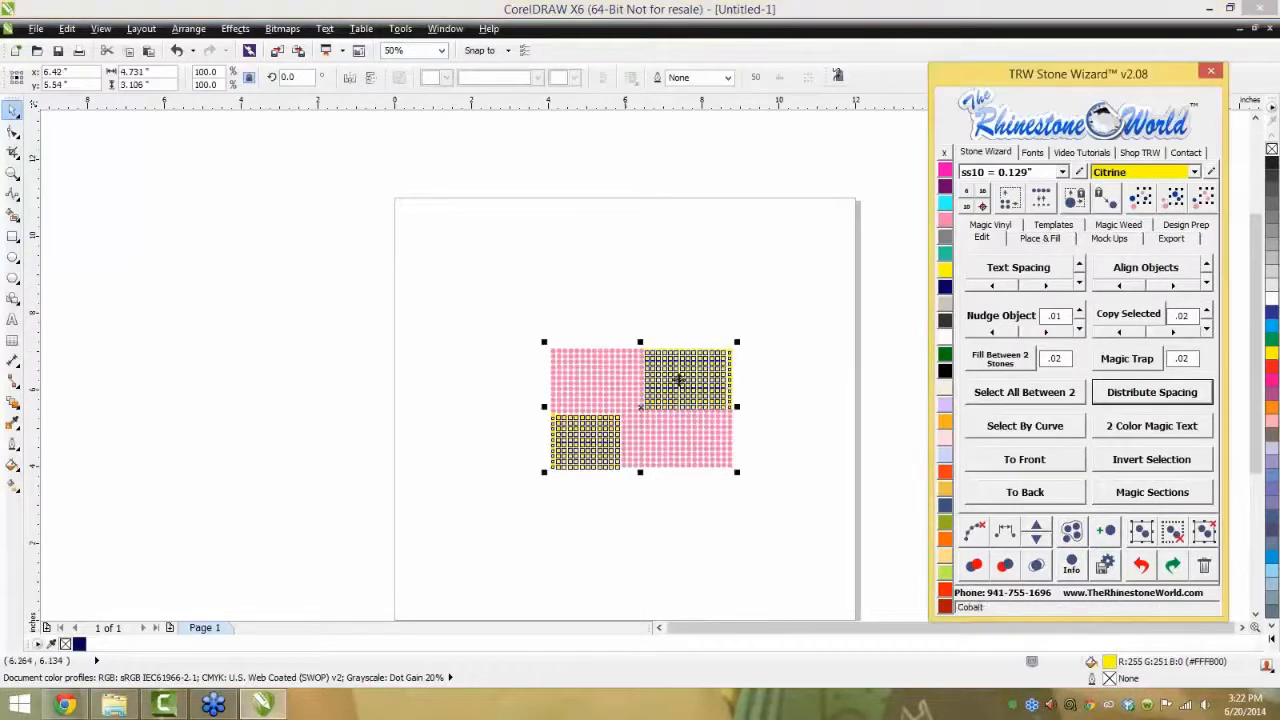
- Invert the selection to the pink stones, try moving them away from the block, and undo the move
{"action": "left_click", "coordinate": [1178, 462]}
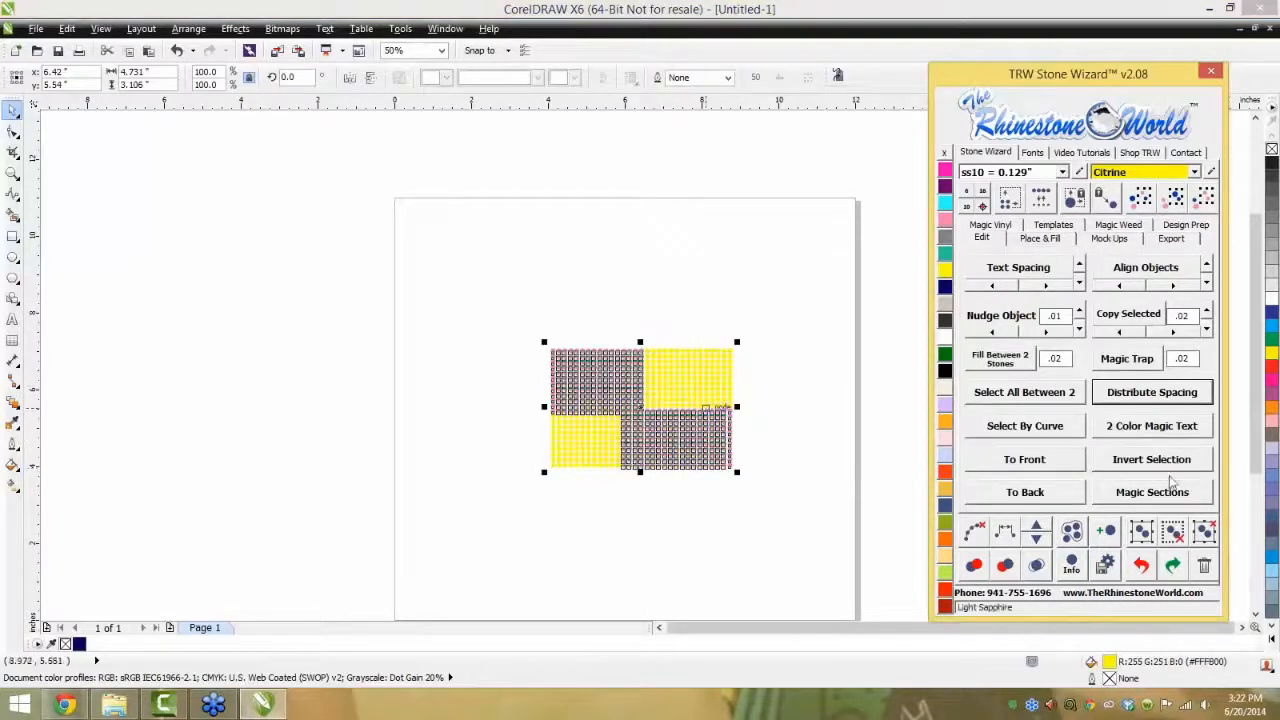
{"action": "left_click_drag", "start_coordinate": [692, 430], "coordinate": [651, 272]}
{"action": "key", "text": "ctrl+z"}
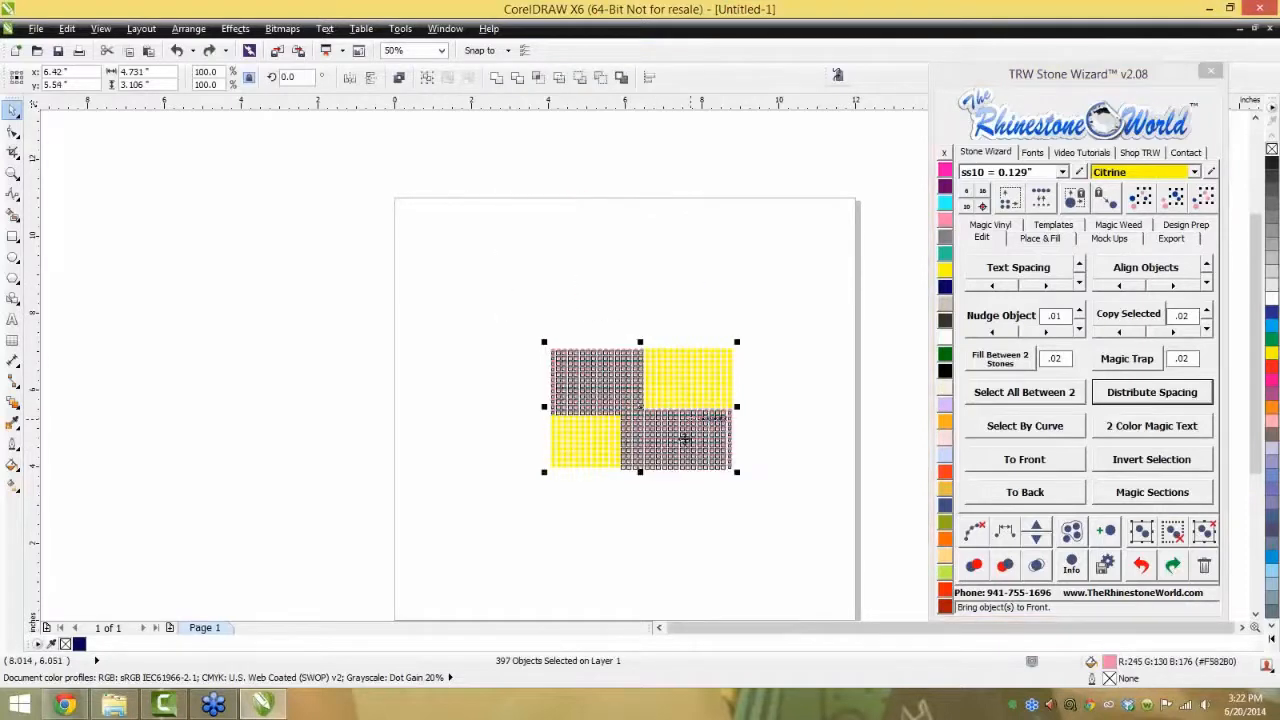
- Invert the selection back to the yellow stones, try moving them off the block, undo the move and deselect
{"action": "left_click", "coordinate": [1124, 466]}
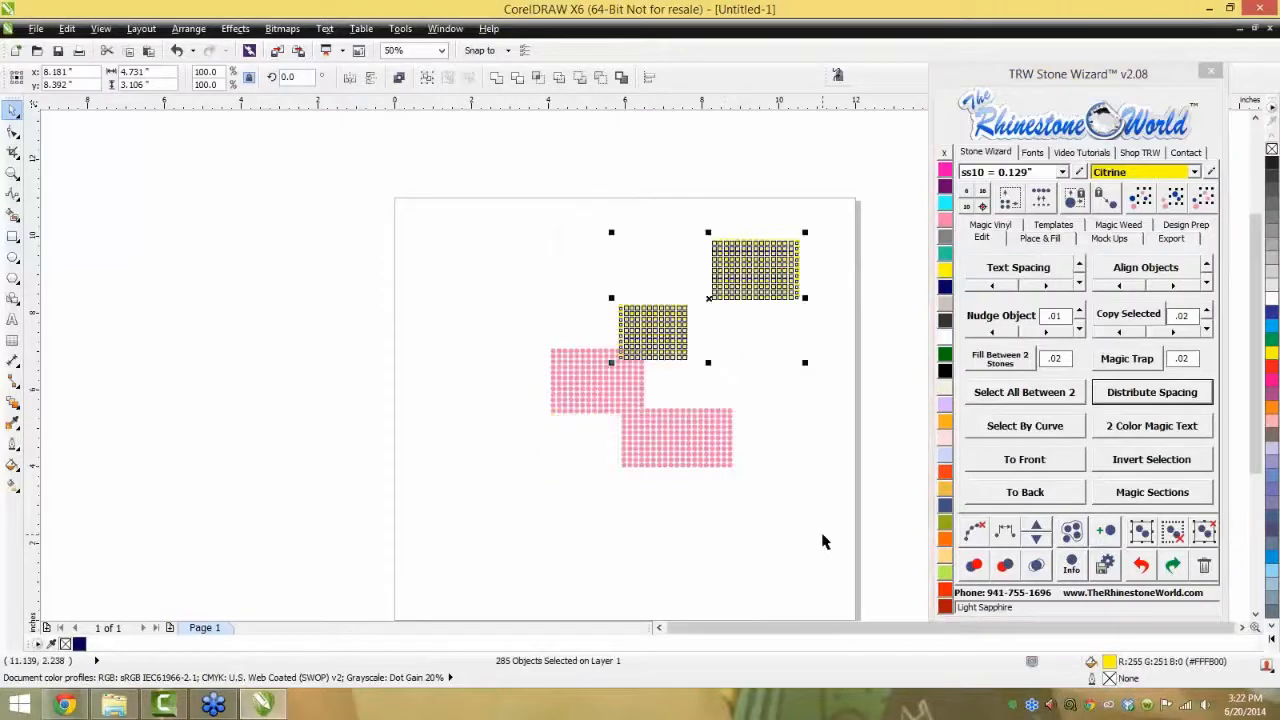
{"action": "key", "text": "ctrl+z"}
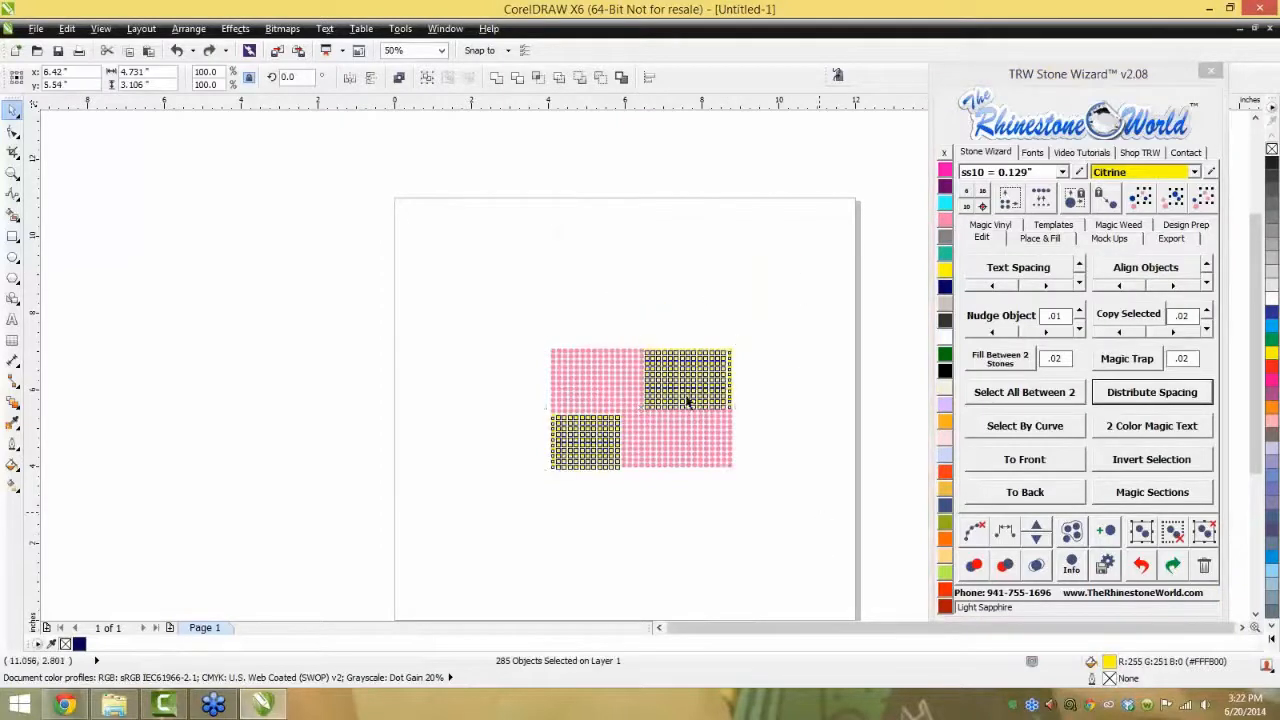
{"action": "left_click", "coordinate": [820, 519]}
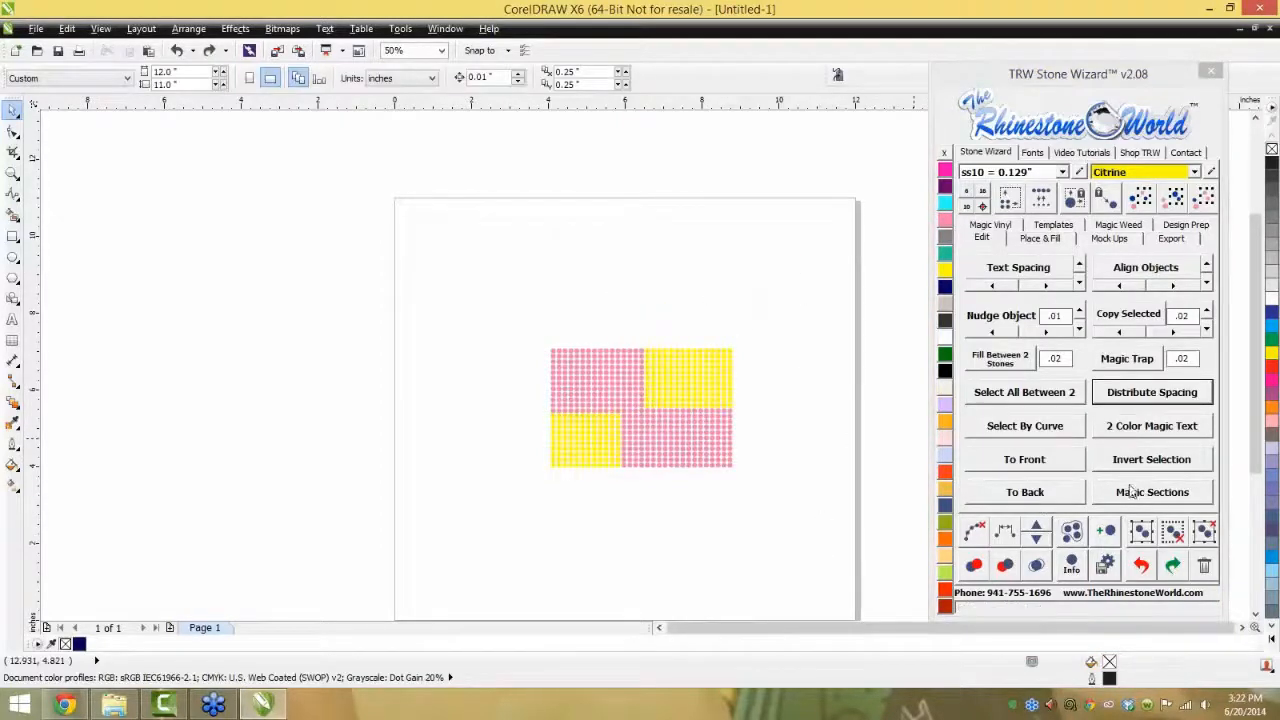
- Delete the stone block and draw two partly overlapping rectangles, the second about 3.63 by 3.29 inches
{"action": "left_click_drag", "start_coordinate": [761, 326], "coordinate": [486, 506]}
{"action": "key", "text": "Delete"}
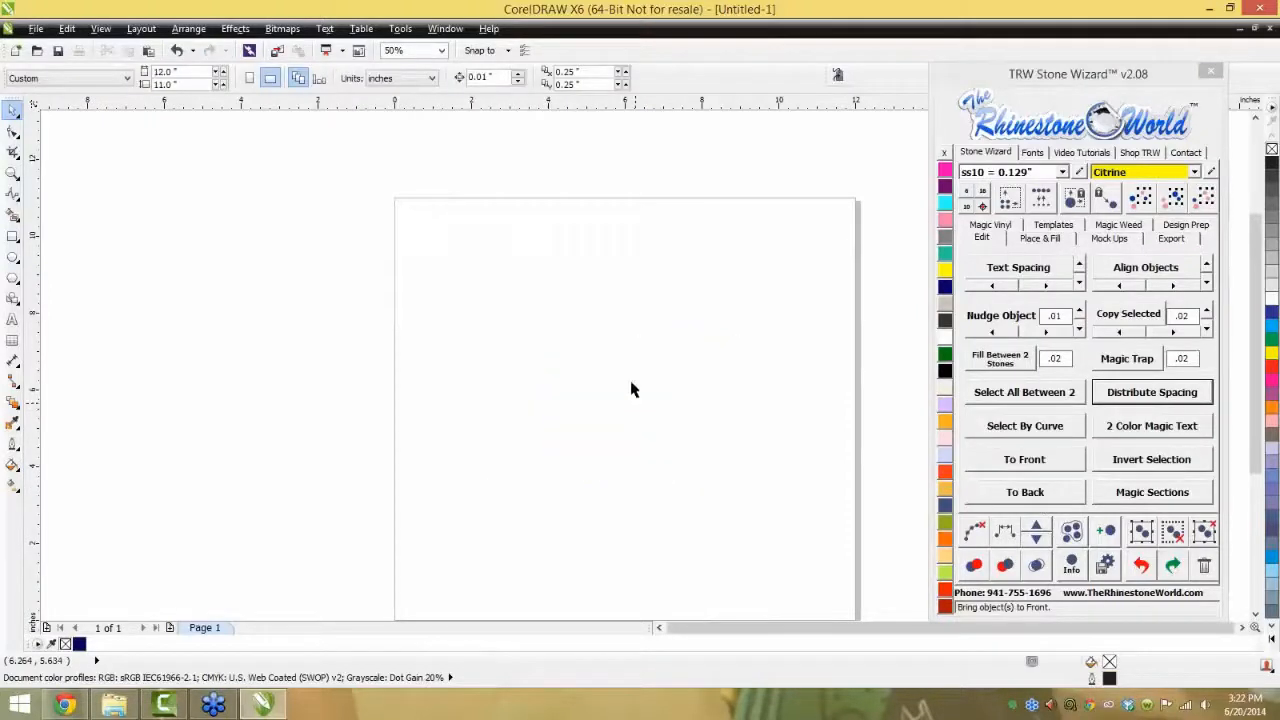
{"action": "left_click", "coordinate": [13, 236]}
{"action": "left_click_drag", "start_coordinate": [494, 332], "coordinate": [583, 449]}
{"action": "left_click_drag", "start_coordinate": [652, 382], "coordinate": [685, 402]}
{"action": "left_click_drag", "start_coordinate": [535, 497], "coordinate": [545, 508]}
{"action": "left_click", "coordinate": [13, 109]}
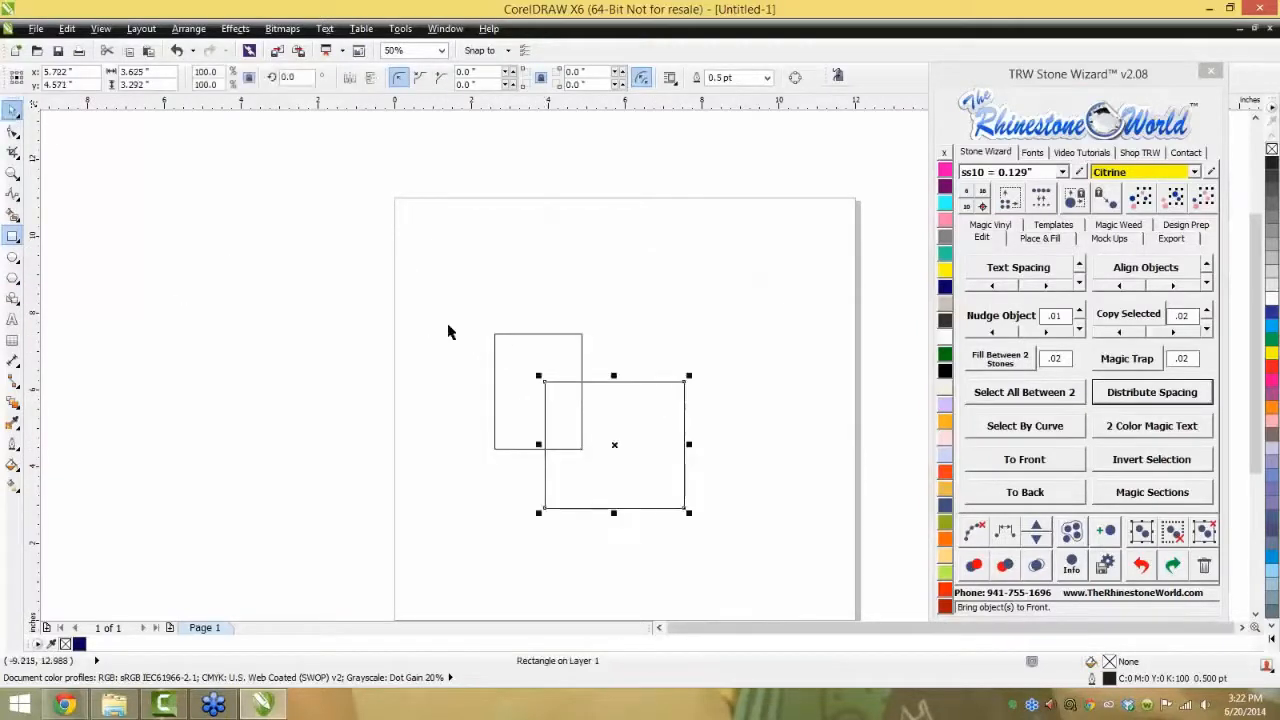
{"action": "left_click", "coordinate": [449, 331]}
- Scale the overlapping pair down to about 3.56 by 3.28 inches overall and copy it to make three pairs on the page
{"action": "left_click_drag", "start_coordinate": [446, 276], "coordinate": [636, 464]}
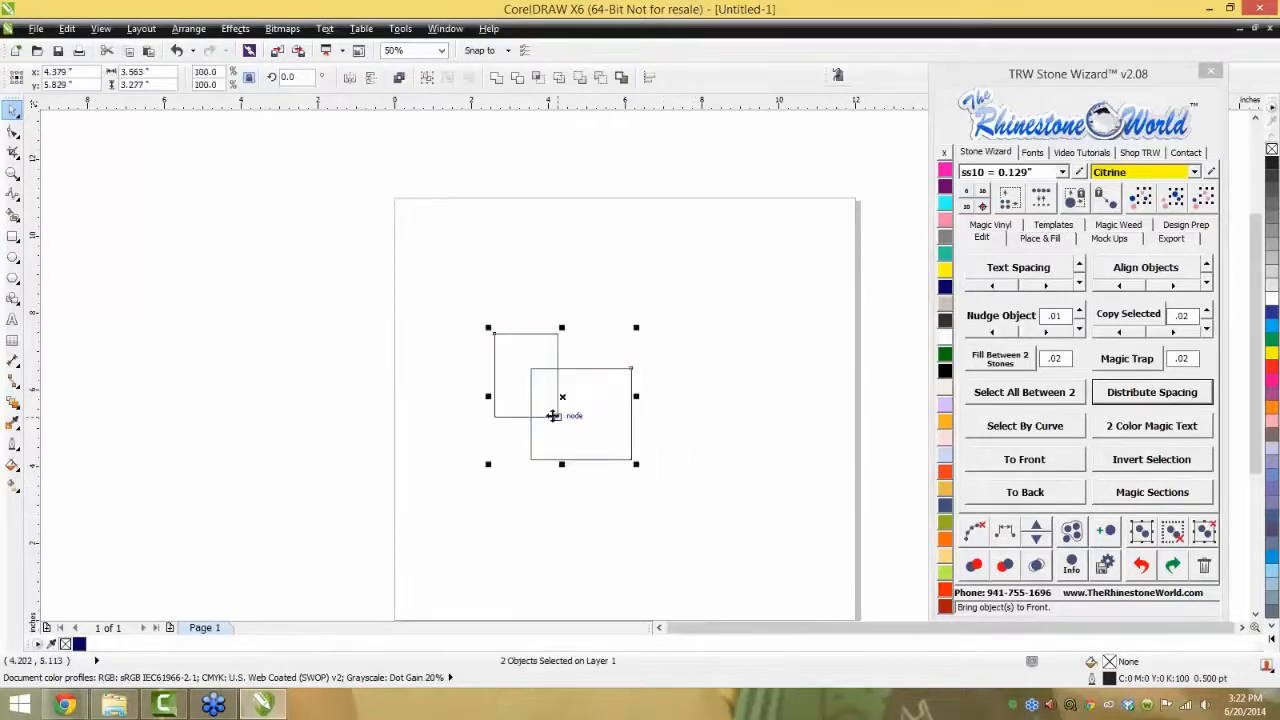
{"action": "left_click_drag", "start_coordinate": [555, 414], "coordinate": [720, 506]}
{"action": "right_click", "coordinate": [716, 320]}
{"action": "right_click", "coordinate": [720, 506]}
{"action": "left_click", "coordinate": [620, 471]}
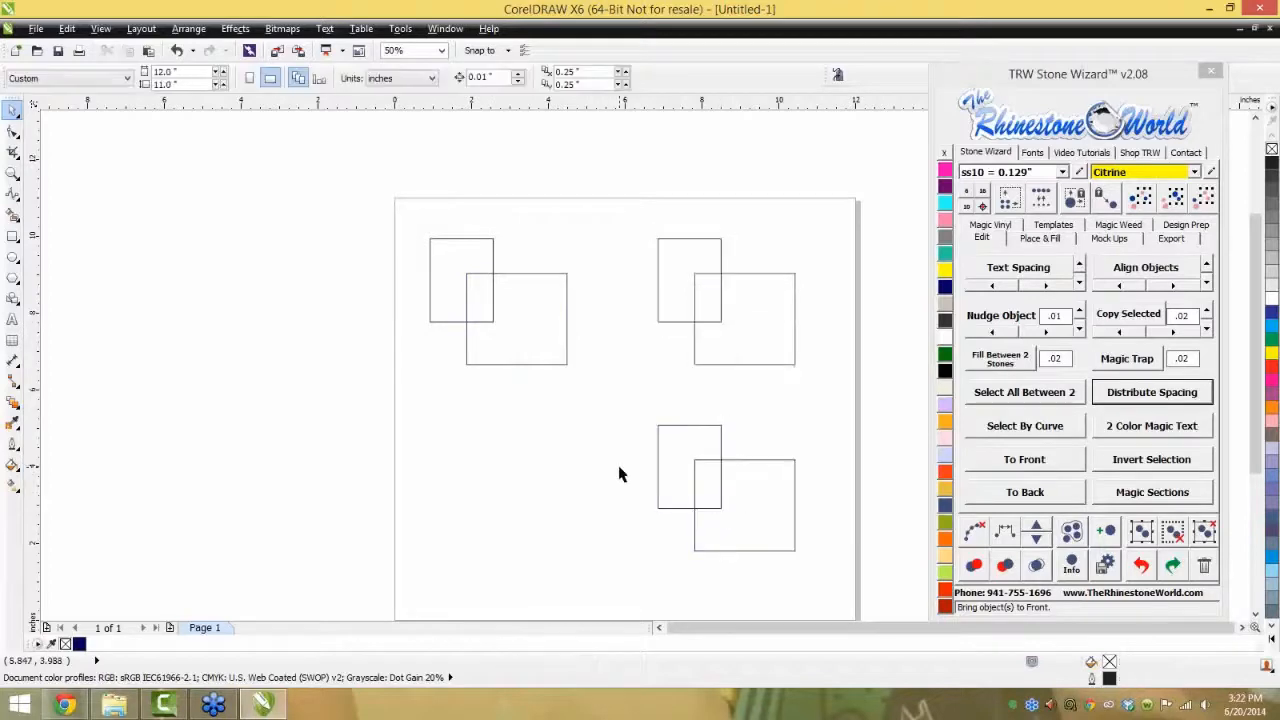
- Choose Amethyst as the stone color and add ss10 stones along the paths of the upper-left rectangle pair
{"action": "left_click_drag", "start_coordinate": [588, 190], "coordinate": [389, 406]}
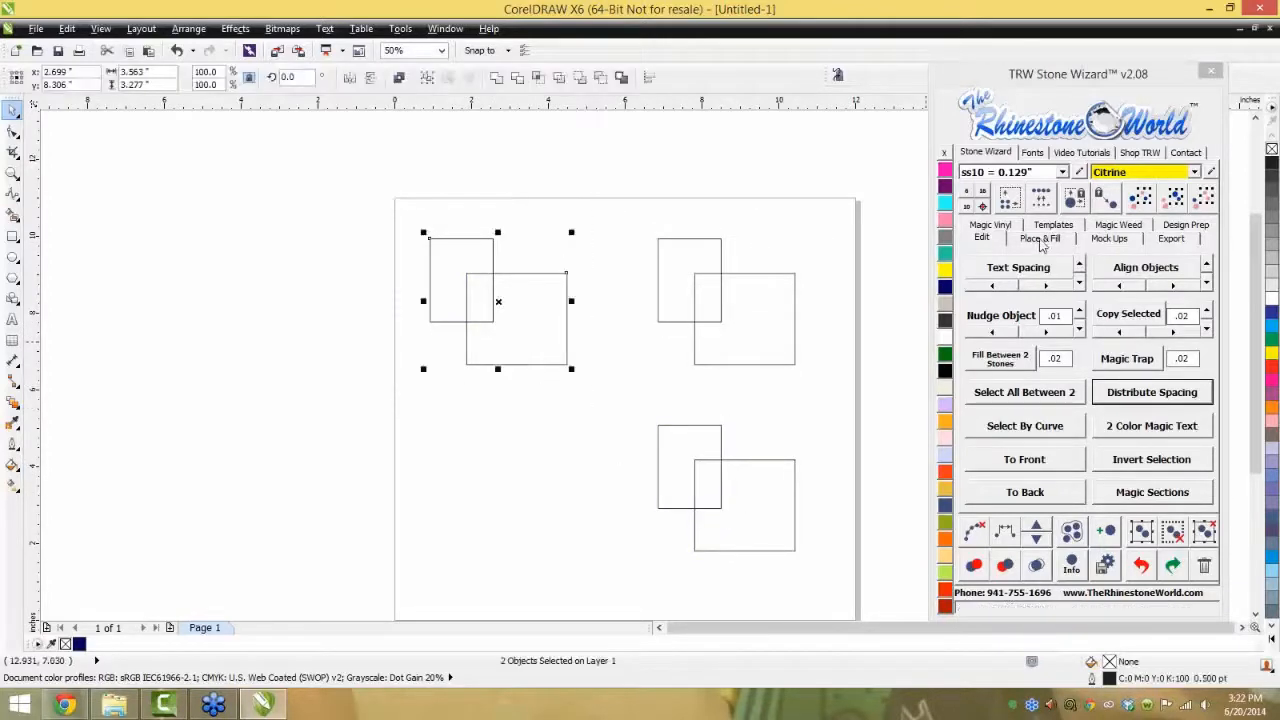
{"action": "left_click", "coordinate": [1045, 238]}
{"action": "left_click", "coordinate": [852, 237]}
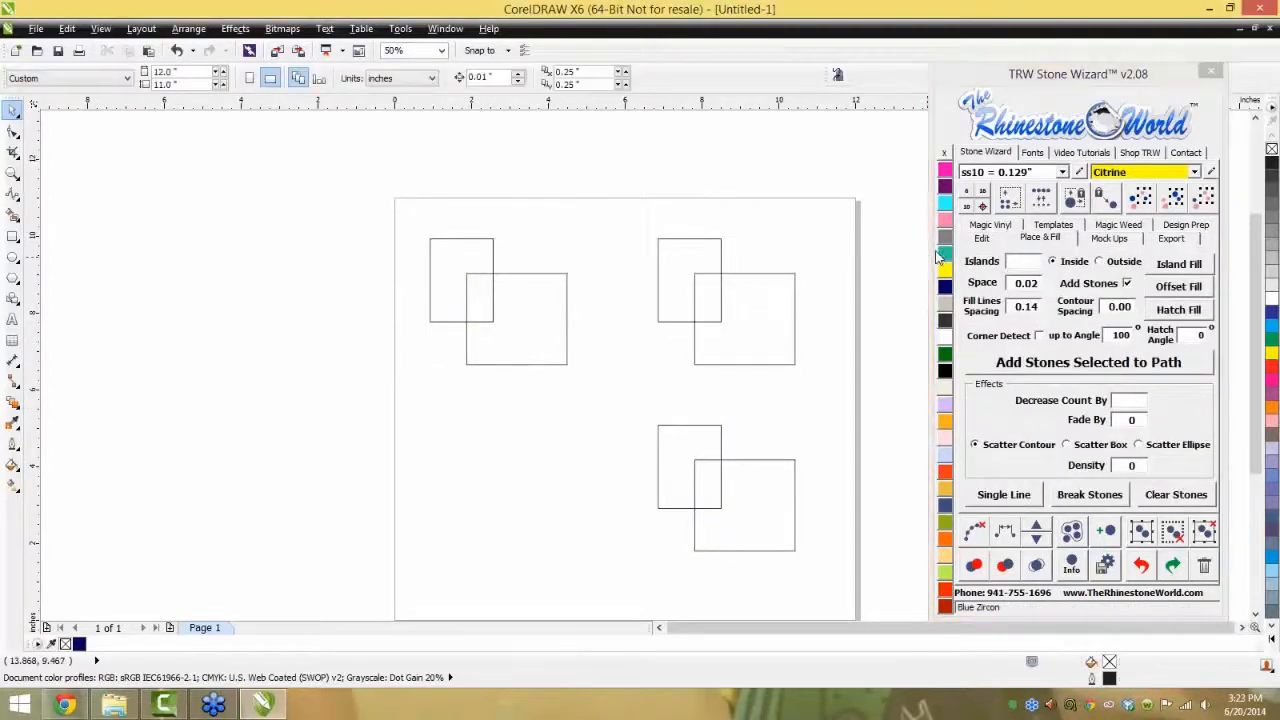
{"action": "left_click", "coordinate": [945, 195]}
{"action": "left_click_drag", "start_coordinate": [674, 180], "coordinate": [405, 430]}
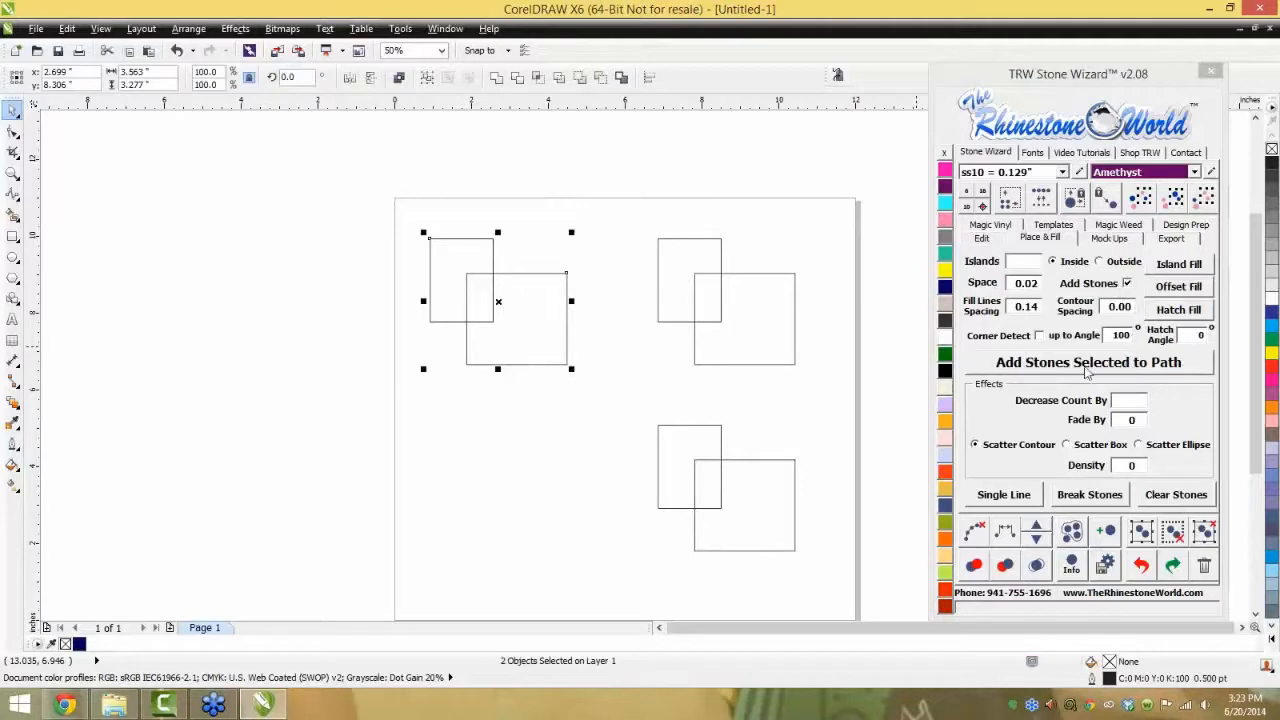
{"action": "left_click", "coordinate": [1087, 364]}
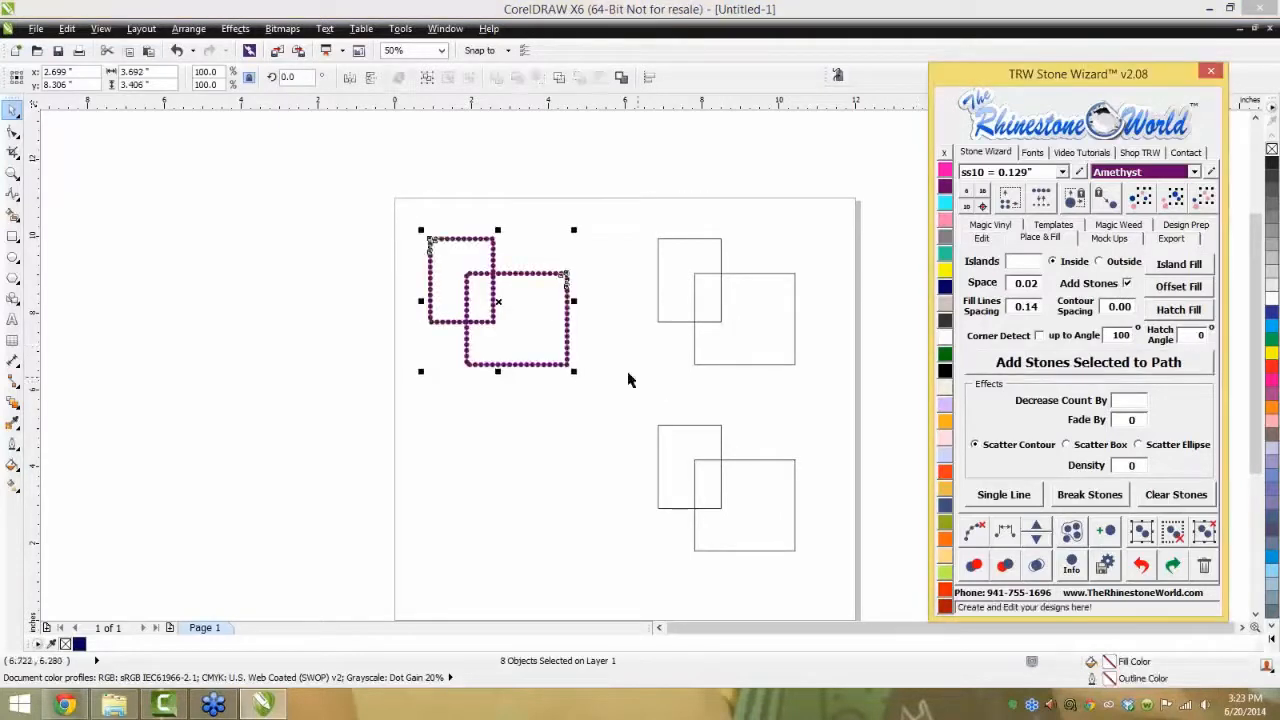
- Examine the corners and path crossings of the upper-left stone outlines for overlapping or misplaced stones
{"action": "scroll", "coordinate": [447, 262], "scroll_direction": "up", "scroll_amount": 2}
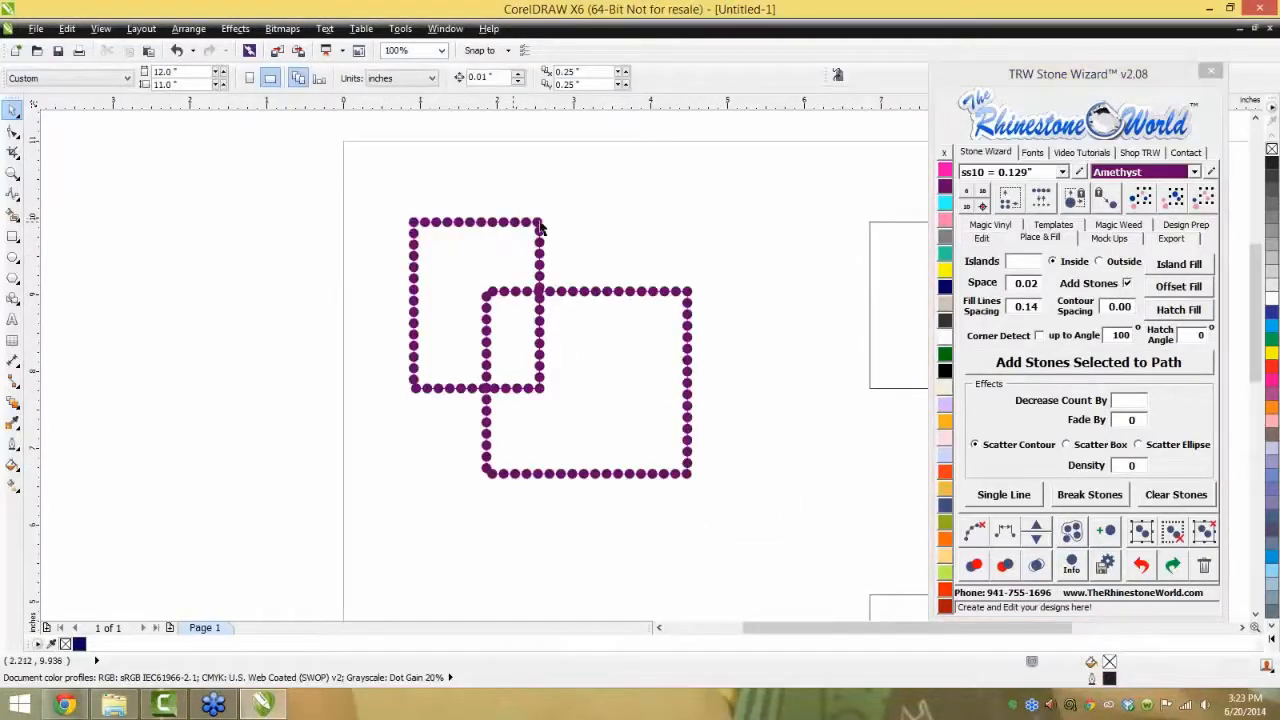
{"action": "scroll", "coordinate": [540, 224], "scroll_direction": "up", "scroll_amount": 3}
{"action": "scroll", "coordinate": [531, 298], "scroll_direction": "down", "scroll_amount": 3}
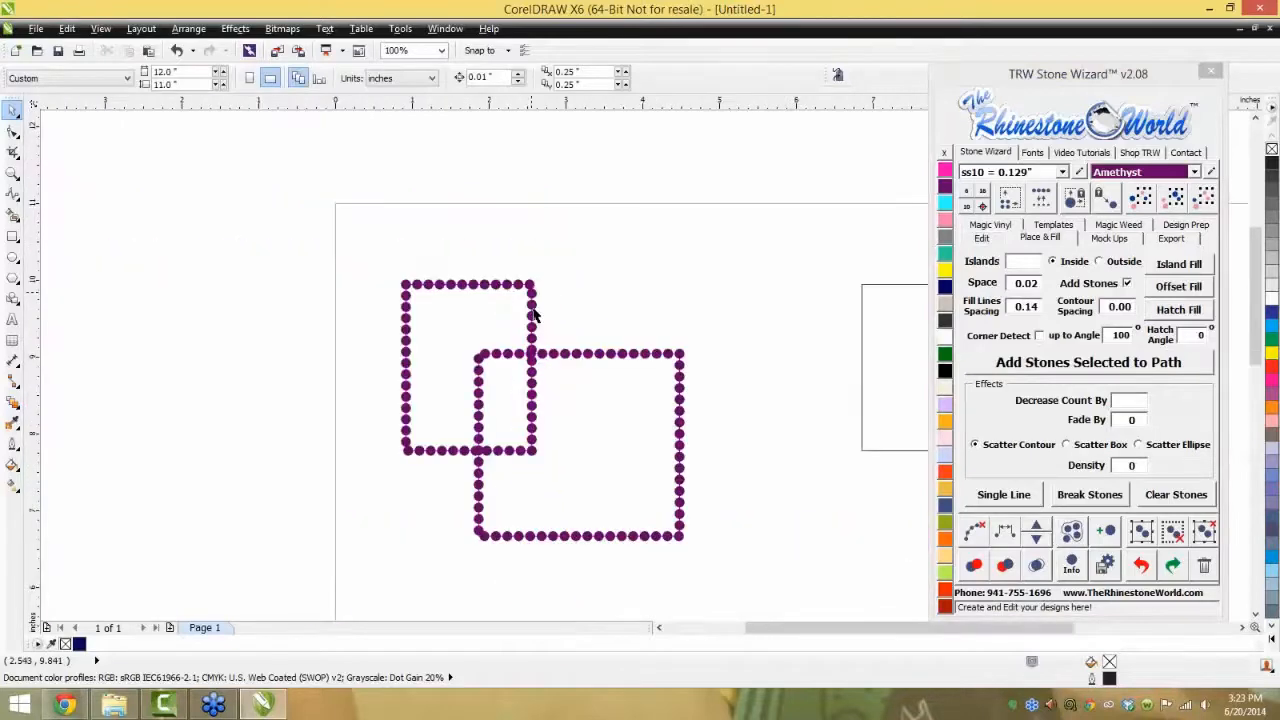
{"action": "scroll", "coordinate": [532, 388], "scroll_direction": "up", "scroll_amount": 1}
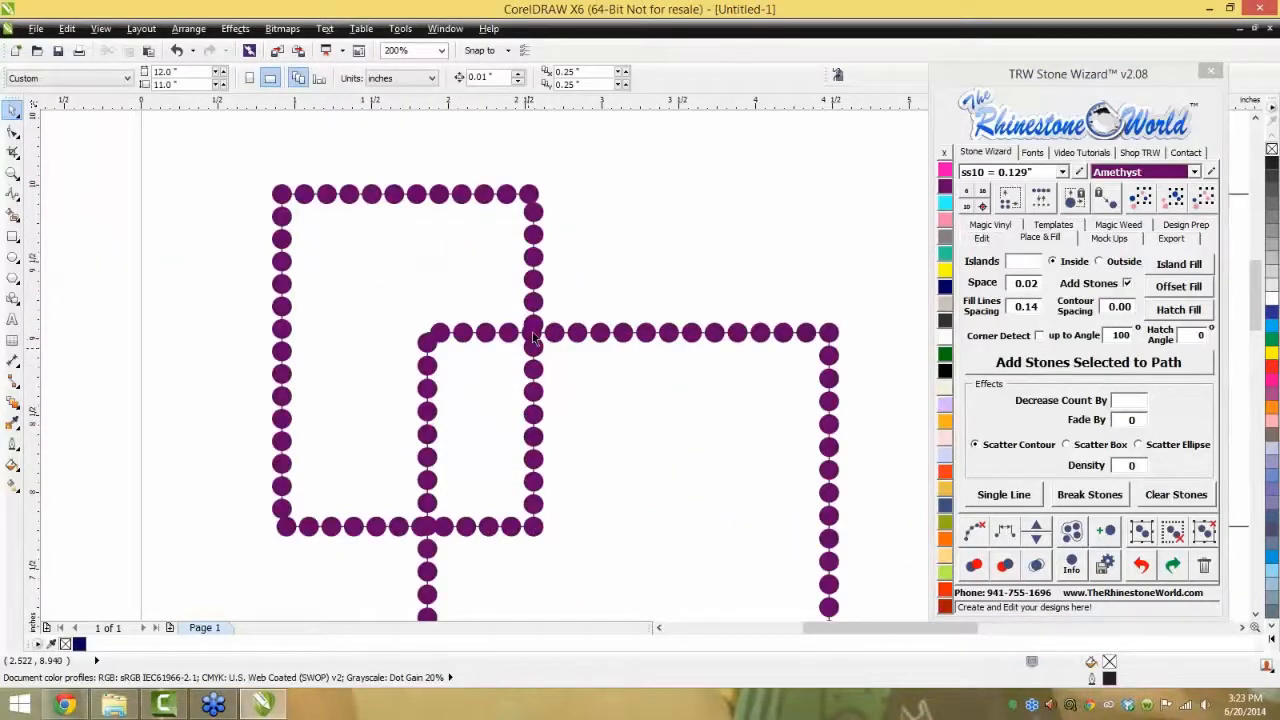
{"action": "scroll", "coordinate": [424, 540], "scroll_direction": "up", "scroll_amount": 2}
{"action": "scroll", "coordinate": [448, 466], "scroll_direction": "down", "scroll_amount": 2}
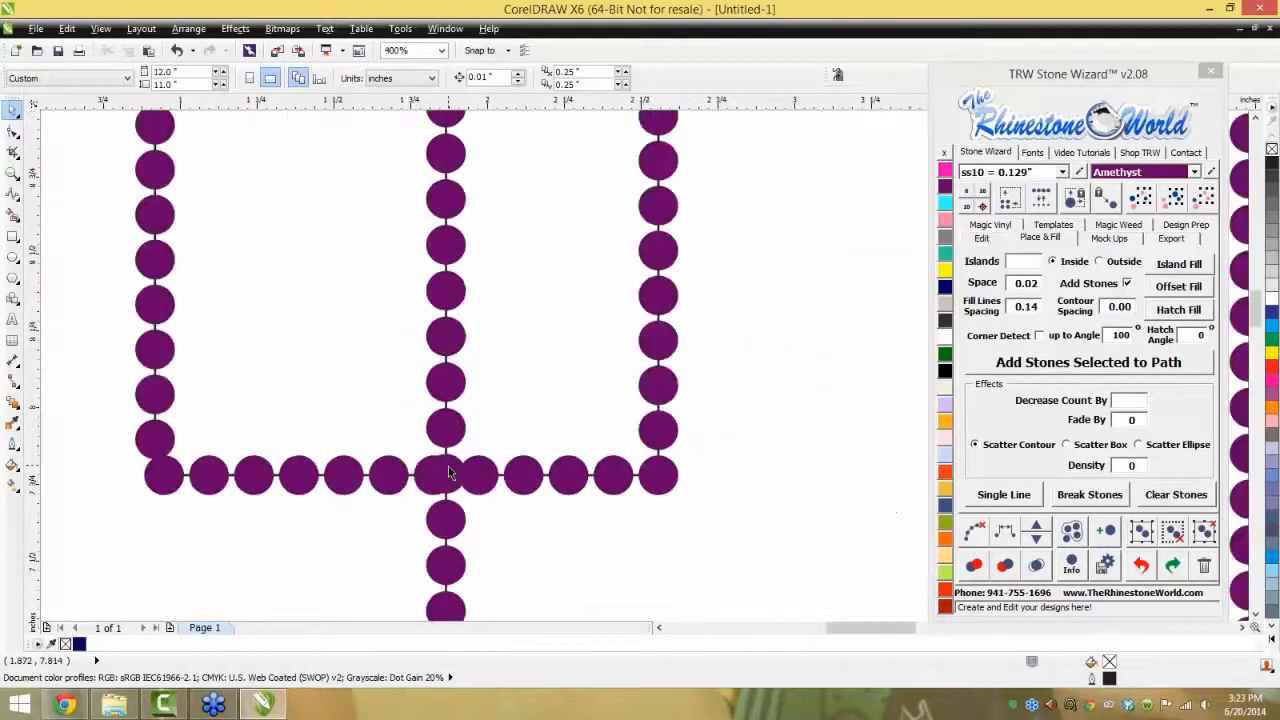
{"action": "scroll", "coordinate": [453, 289], "scroll_direction": "down", "scroll_amount": 2}
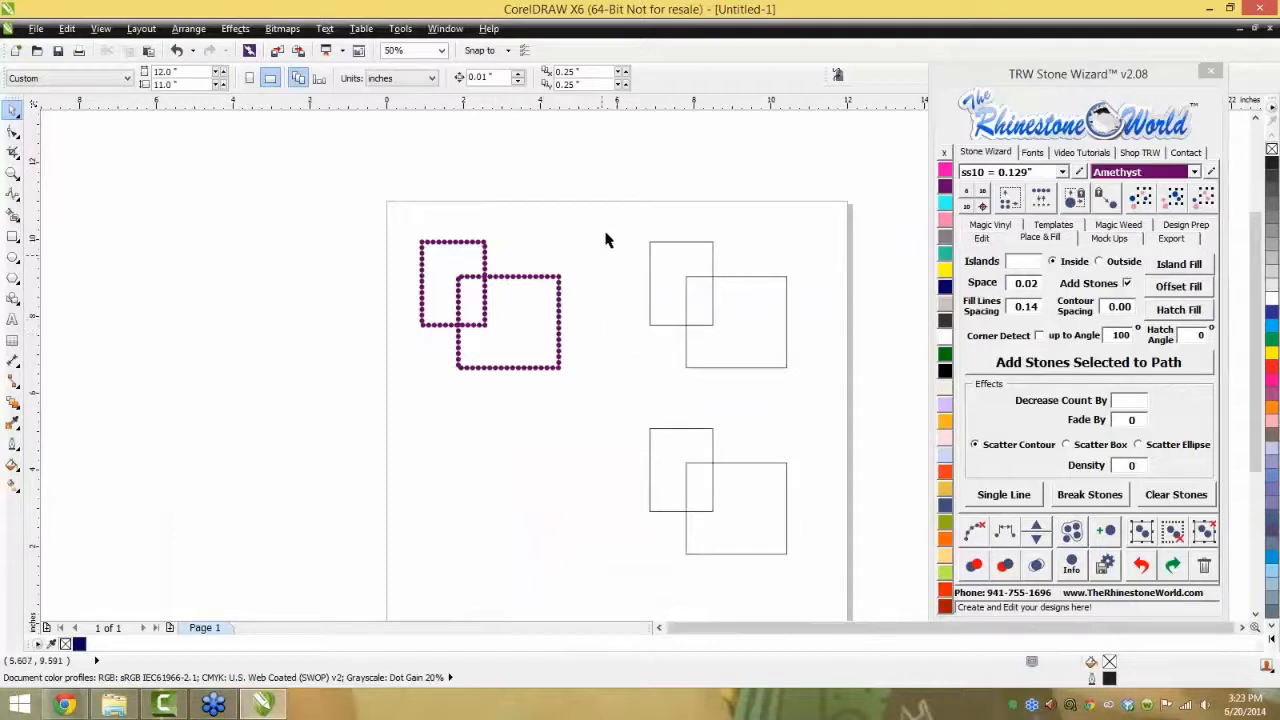
- Enable Corner Detect and add Amethyst stones along the paths of the upper-right rectangle pair
{"action": "left_click_drag", "start_coordinate": [628, 212], "coordinate": [835, 398]}
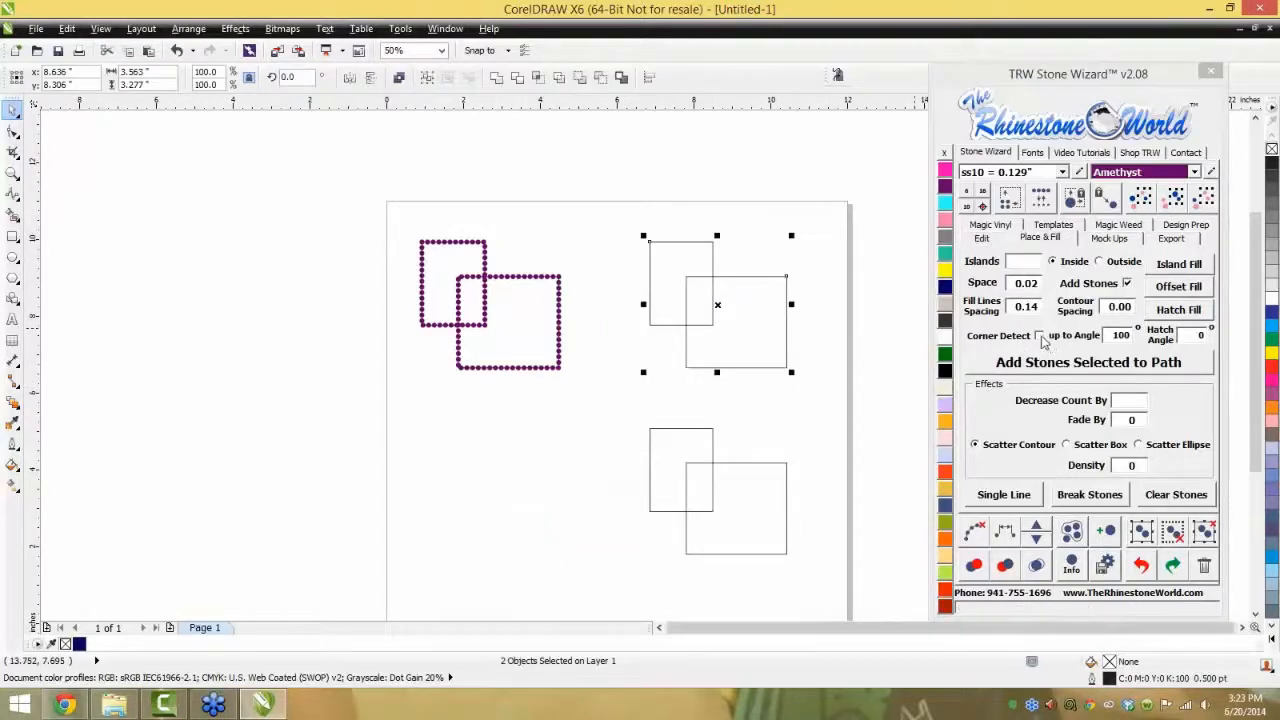
{"action": "left_click", "coordinate": [1040, 336]}
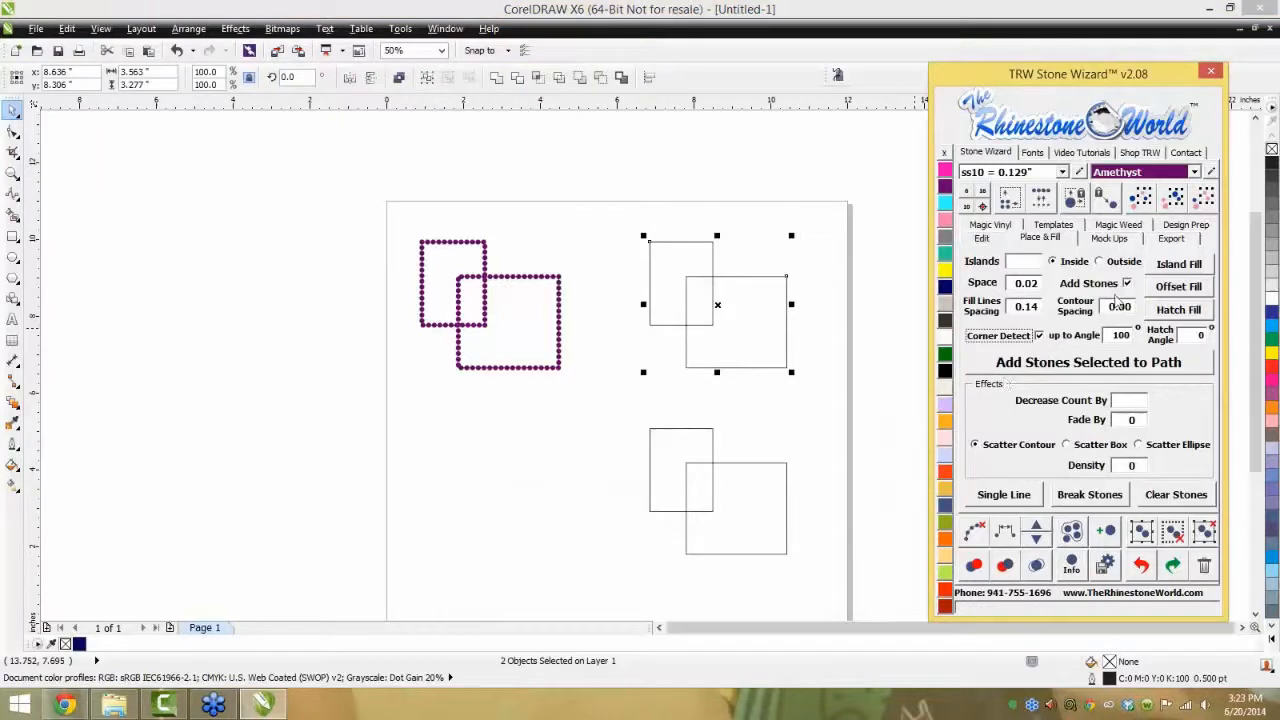
{"action": "left_click", "coordinate": [1140, 368]}
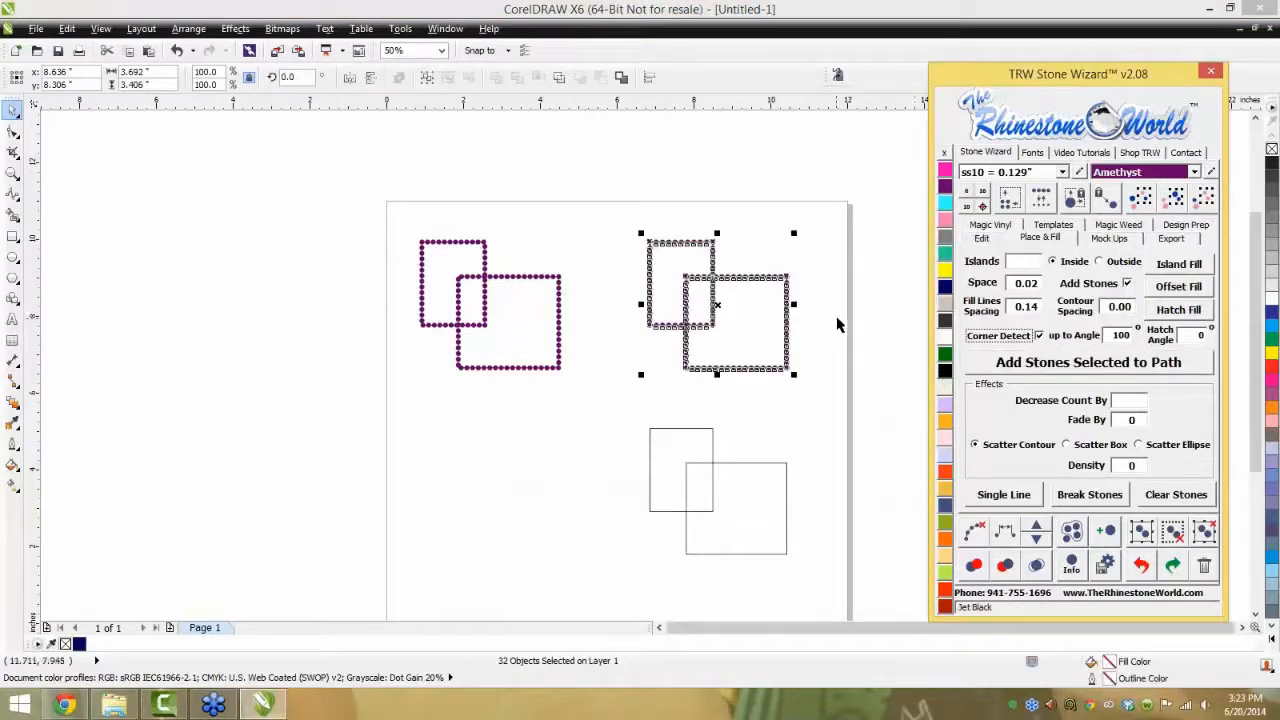
{"action": "left_click", "coordinate": [815, 288]}
- Compare the corners and crossings of the upper-right stone outlines with those of the upper-left pair
{"action": "scroll", "coordinate": [484, 251], "scroll_direction": "up", "scroll_amount": 2}
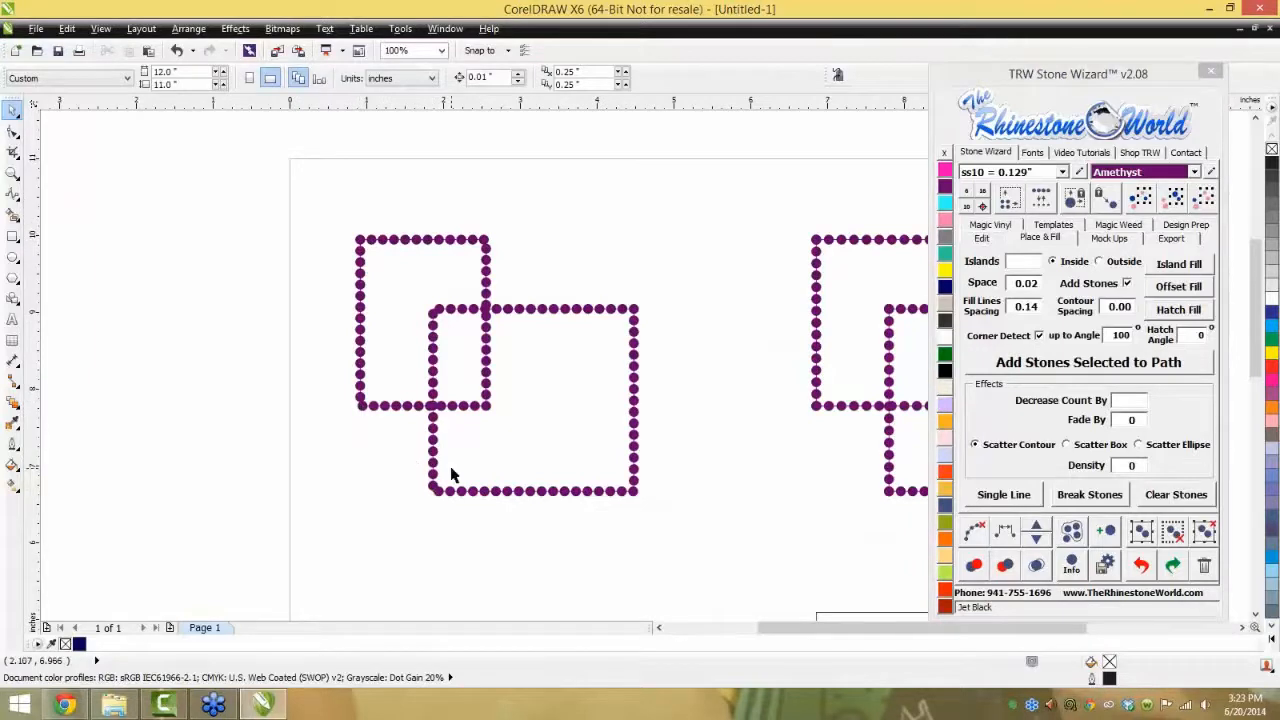
{"action": "scroll", "coordinate": [729, 377], "scroll_direction": "down", "scroll_amount": 2}
{"action": "scroll", "coordinate": [700, 409], "scroll_direction": "up", "scroll_amount": 2}
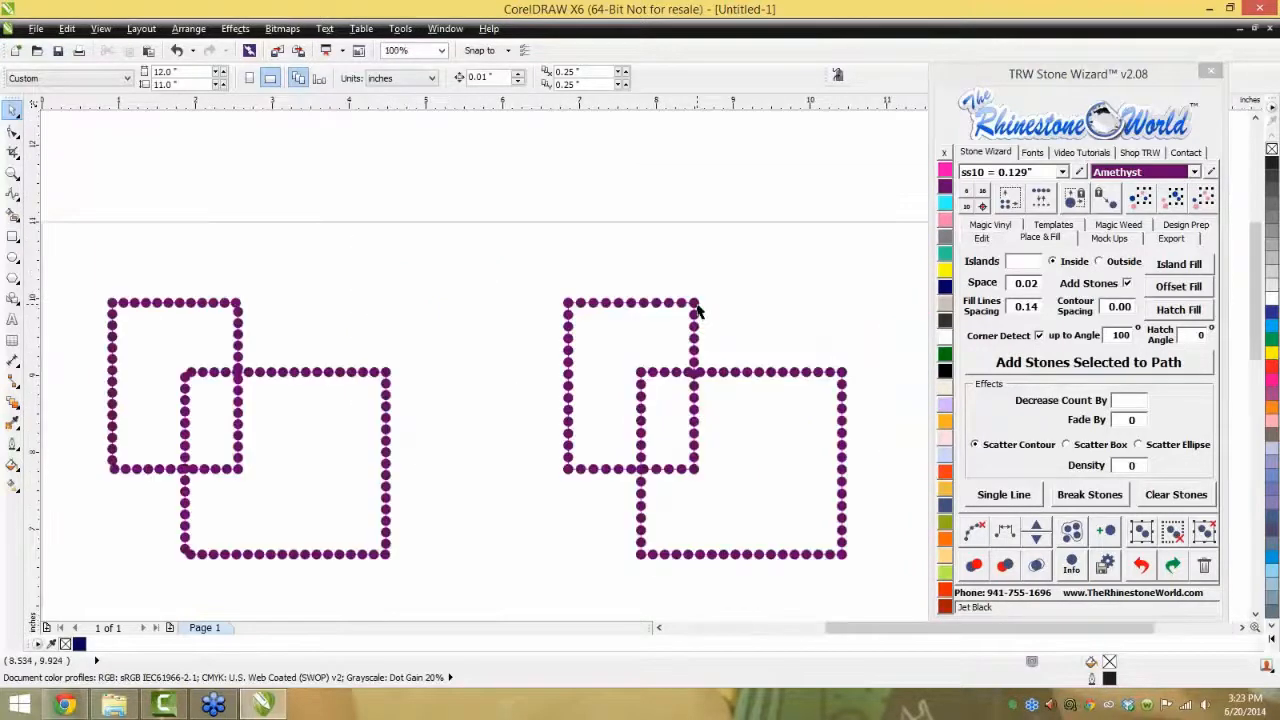
{"action": "scroll", "coordinate": [697, 312], "scroll_direction": "up", "scroll_amount": 1}
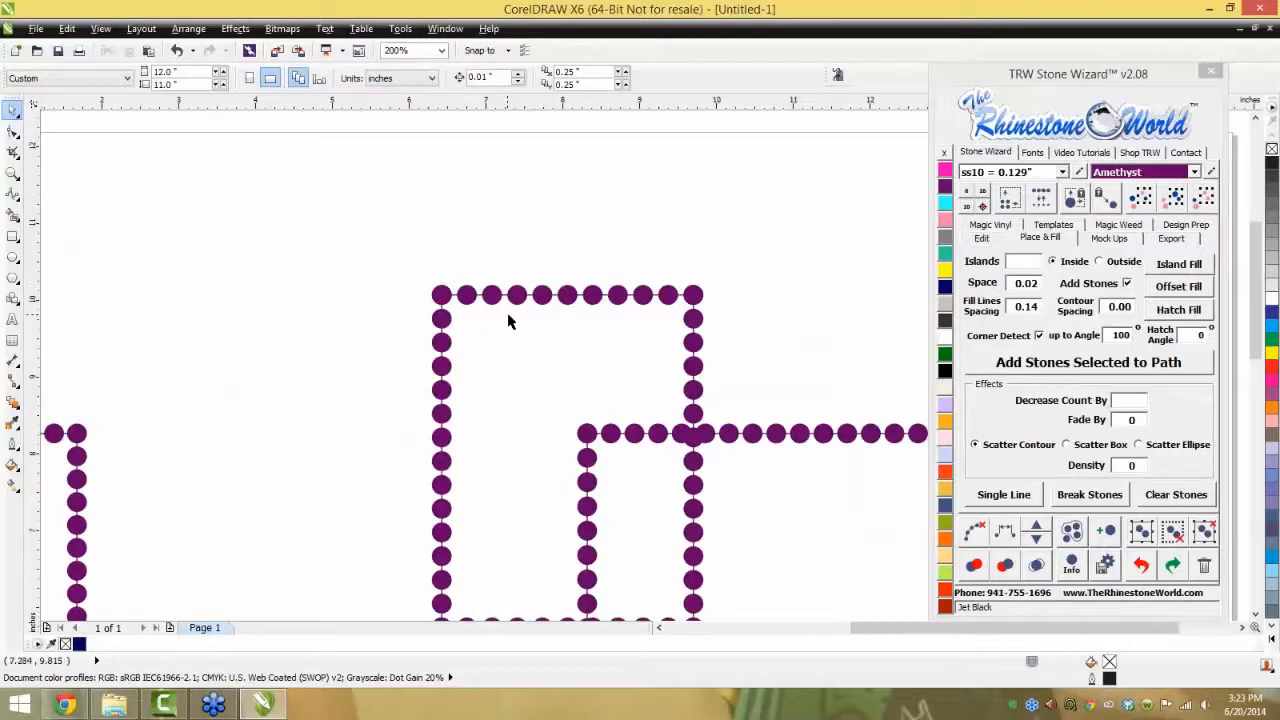
{"action": "scroll", "coordinate": [500, 488], "scroll_direction": "down", "scroll_amount": 1}
{"action": "scroll", "coordinate": [543, 451], "scroll_direction": "up", "scroll_amount": 1}
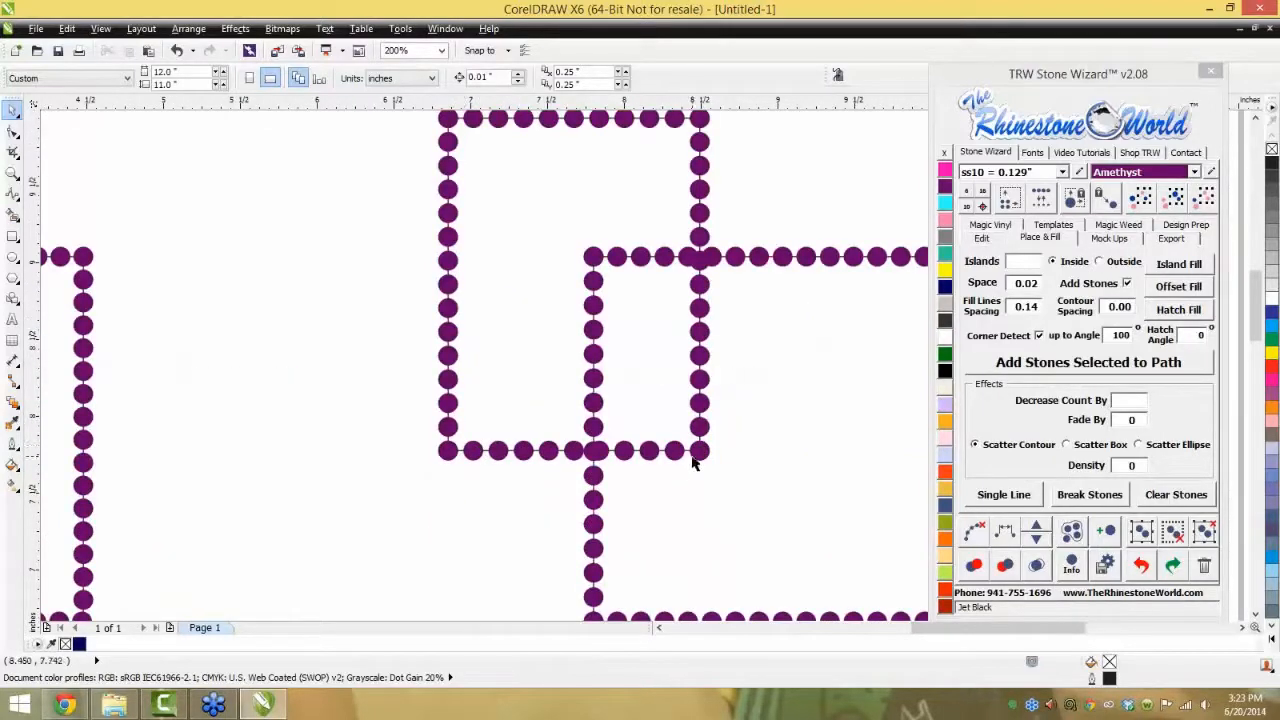
{"action": "scroll", "coordinate": [567, 451], "scroll_direction": "up", "scroll_amount": 2}
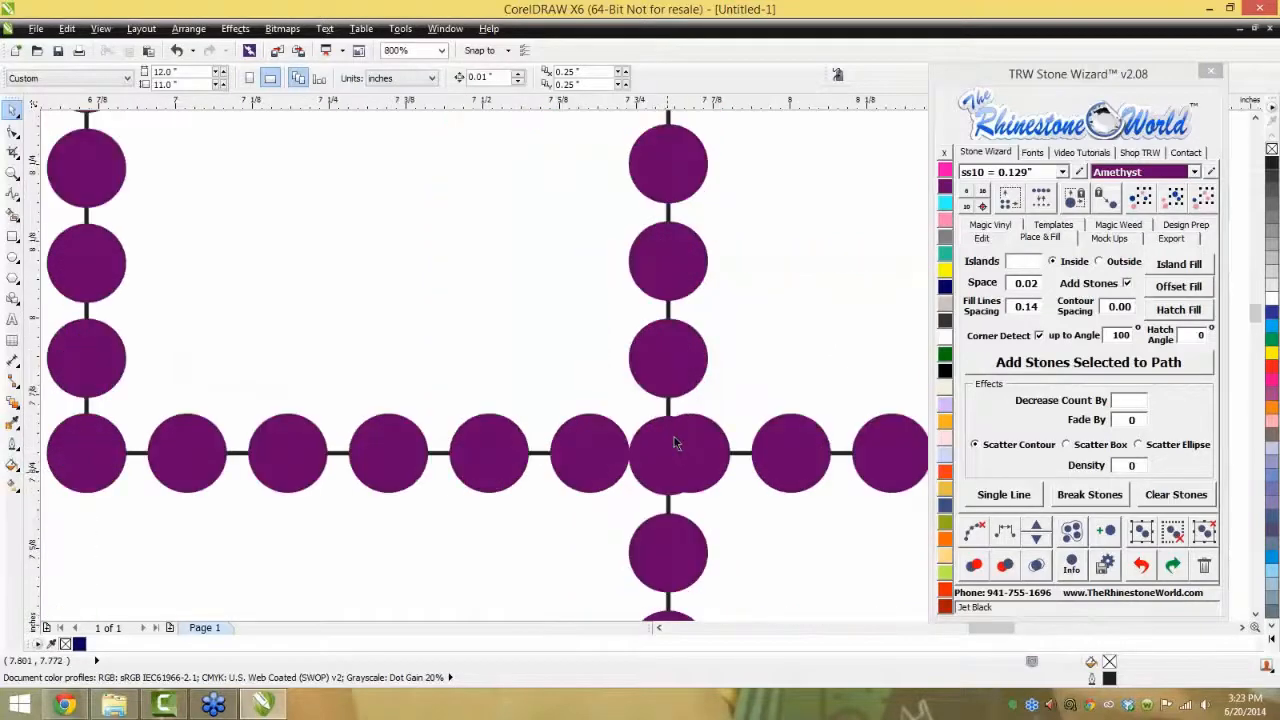
{"action": "scroll", "coordinate": [671, 445], "scroll_direction": "down", "scroll_amount": 2}
{"action": "scroll", "coordinate": [608, 418], "scroll_direction": "down", "scroll_amount": 3}
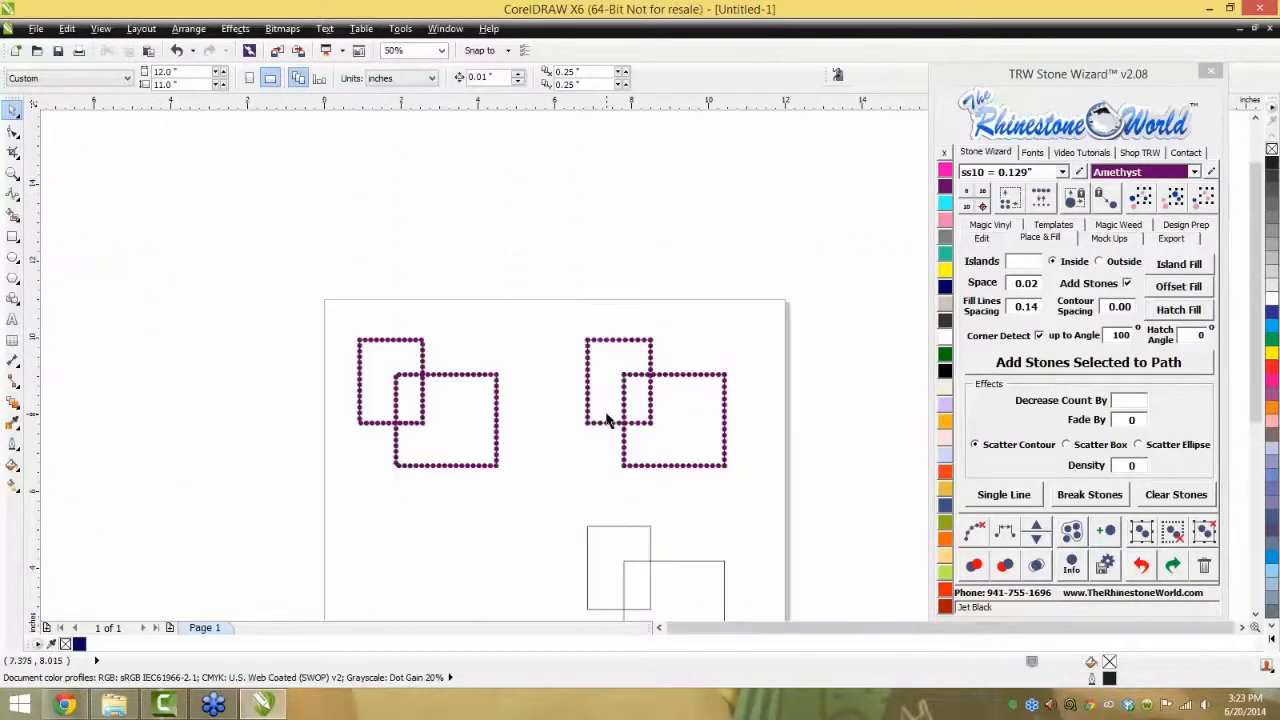
{"action": "scroll", "coordinate": [655, 588], "scroll_direction": "up", "scroll_amount": 1}
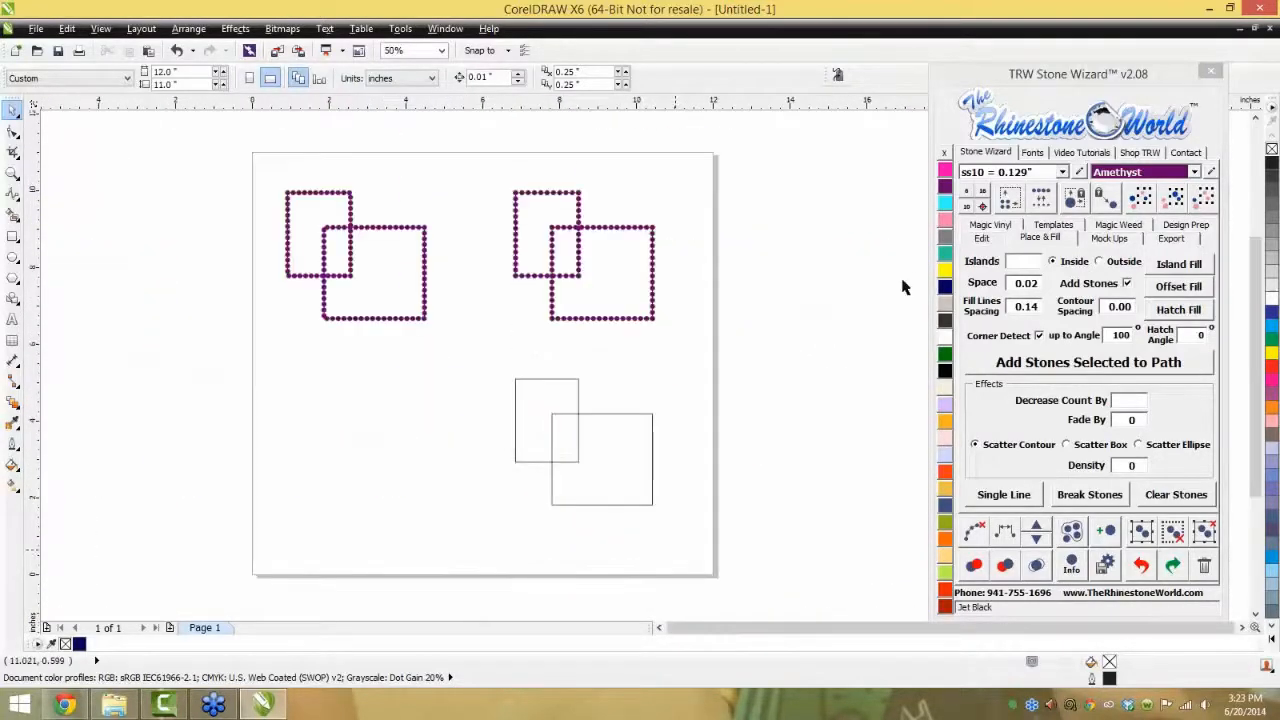
- Break the third rectangle pair apart at its intersections with Magic Sections
{"action": "left_click", "coordinate": [982, 239]}
{"action": "left_click_drag", "start_coordinate": [734, 557], "coordinate": [477, 346]}
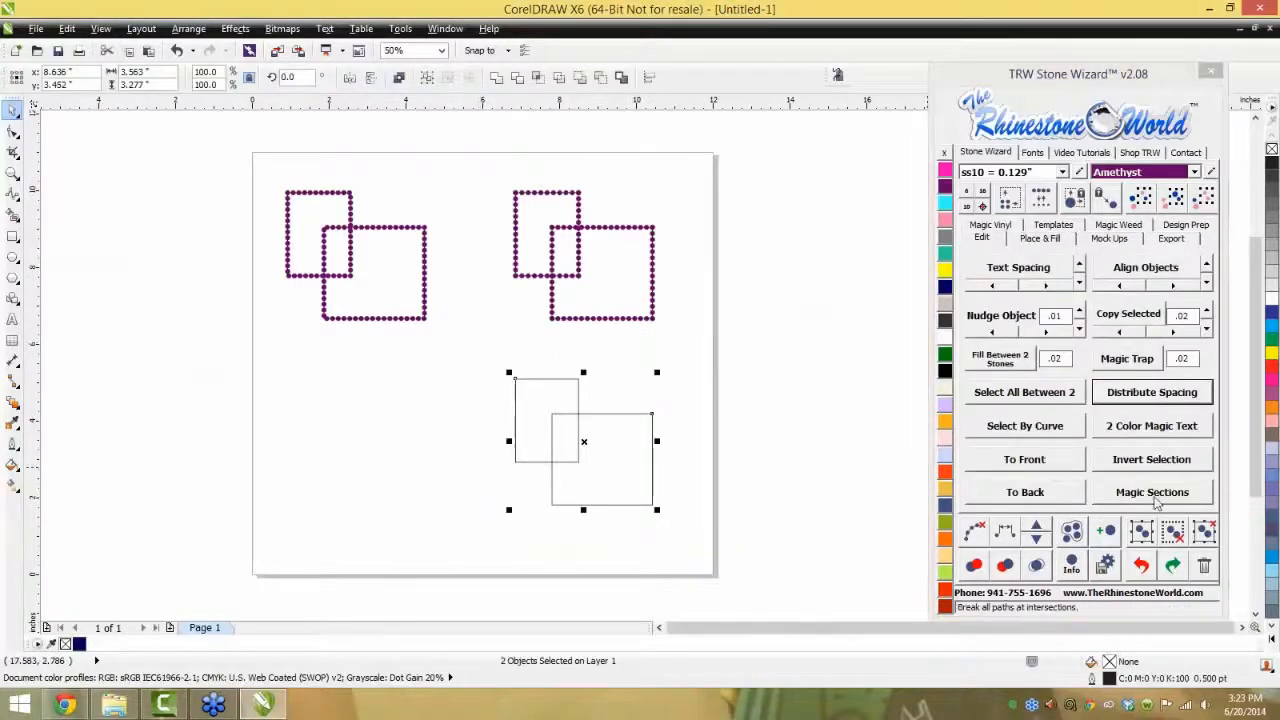
{"action": "left_click", "coordinate": [1157, 500]}
{"action": "left_click", "coordinate": [757, 329]}
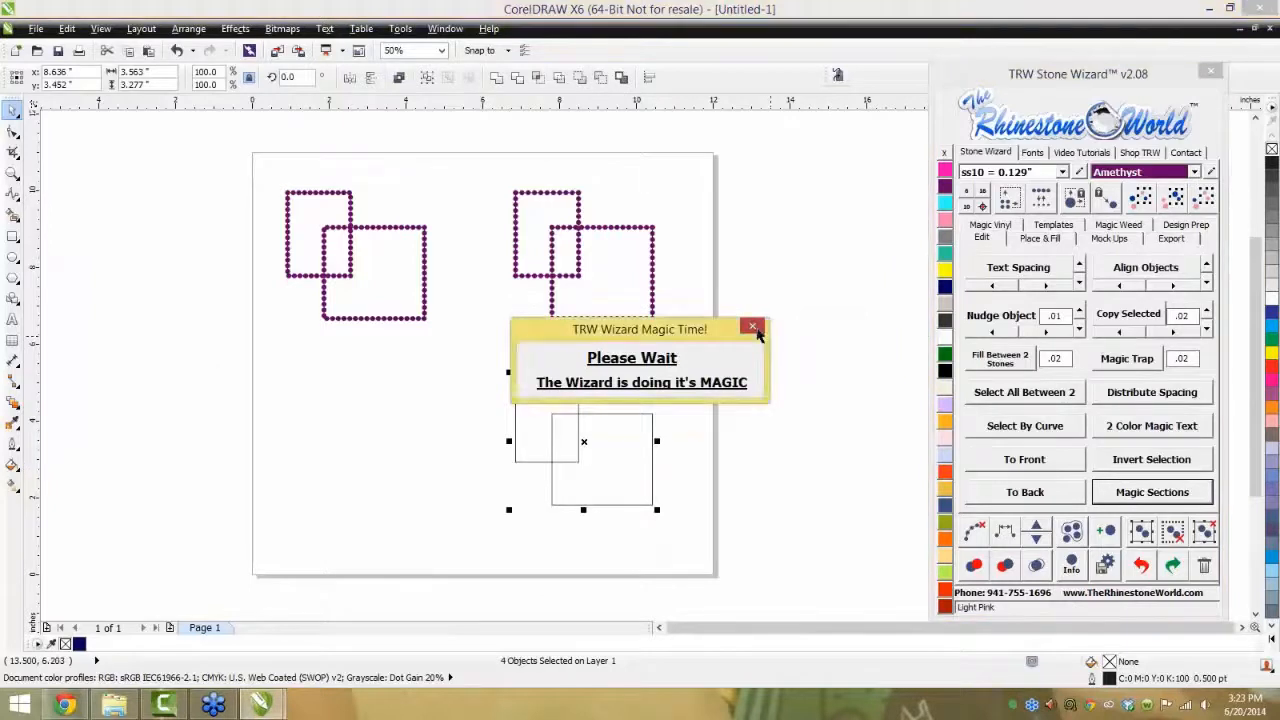
- Try moving the larger rectangle's outer section away from the third pair and undo the move
{"action": "left_click", "coordinate": [725, 446]}
{"action": "left_click_drag", "start_coordinate": [653, 445], "coordinate": [676, 452]}
{"action": "scroll", "coordinate": [603, 457], "scroll_direction": "up", "scroll_amount": 1}
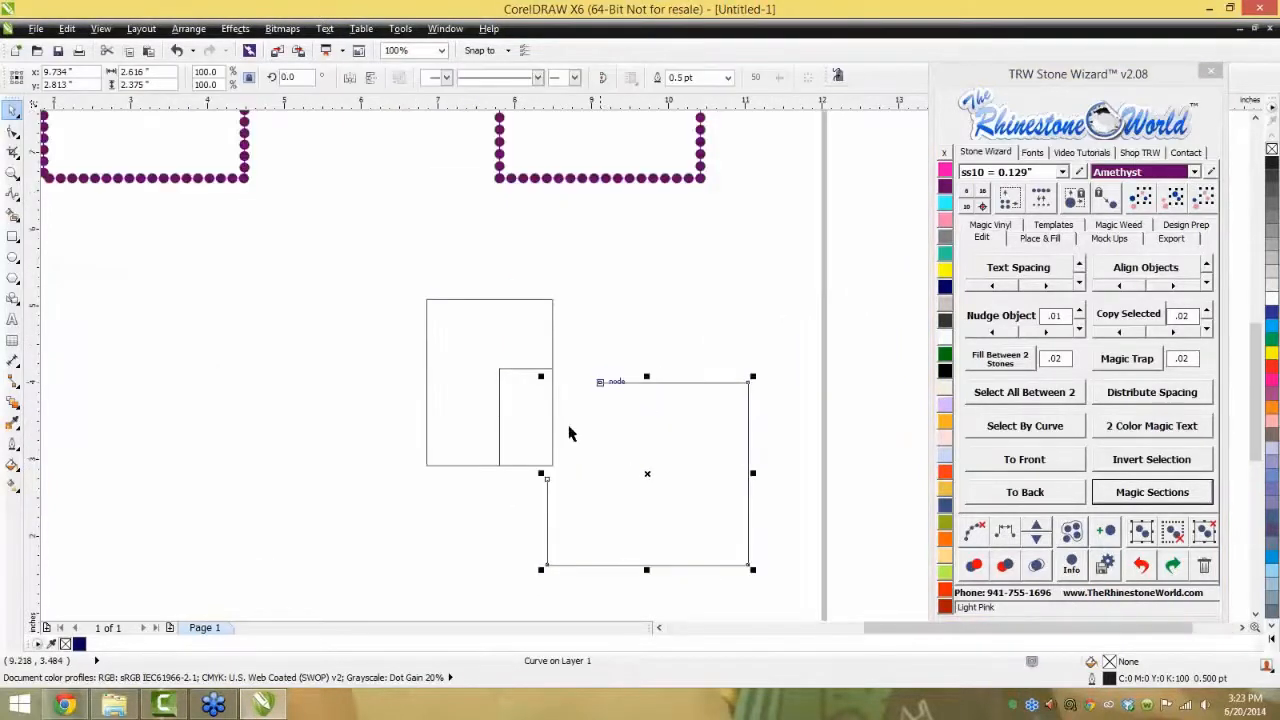
{"action": "key", "text": "ctrl+z"}
- Select all sections of the third rectangle pair and add Amethyst stones along them with Corner Detect on
{"action": "left_click", "coordinate": [749, 463]}
{"action": "scroll", "coordinate": [749, 463], "scroll_direction": "down", "scroll_amount": 1}
{"action": "left_click_drag", "start_coordinate": [607, 387], "coordinate": [559, 355]}
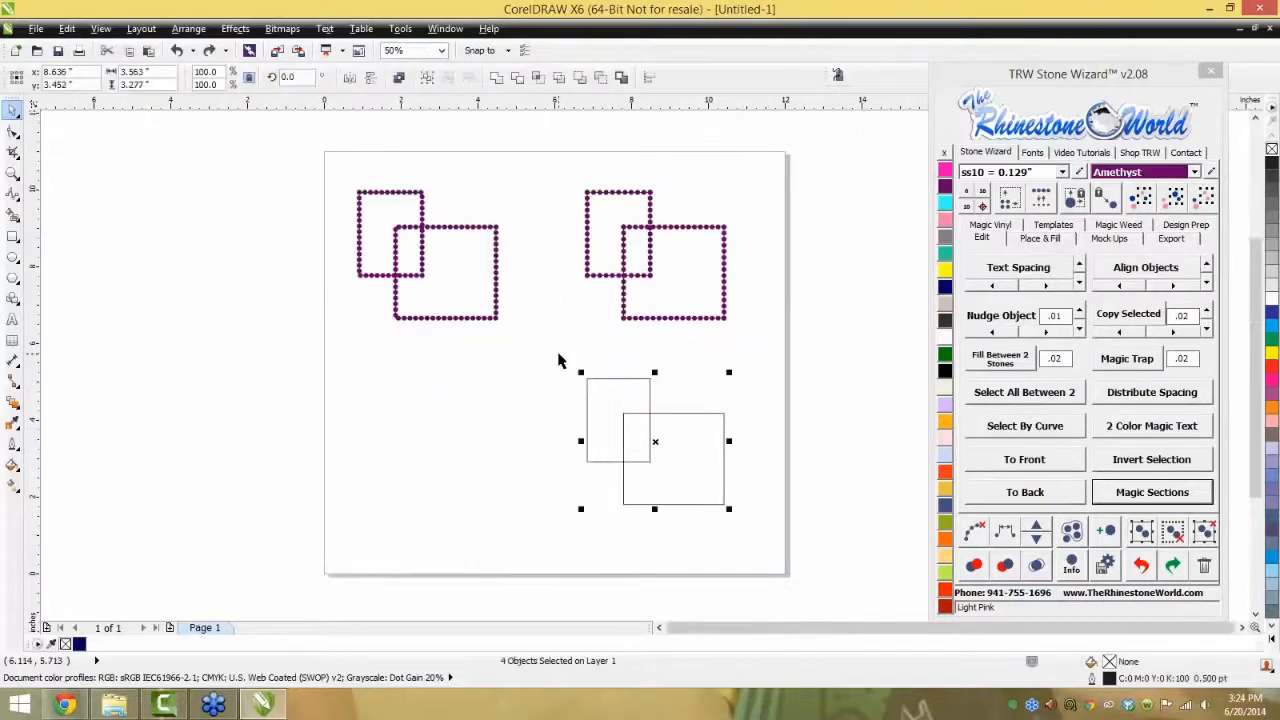
{"action": "left_click", "coordinate": [1040, 238]}
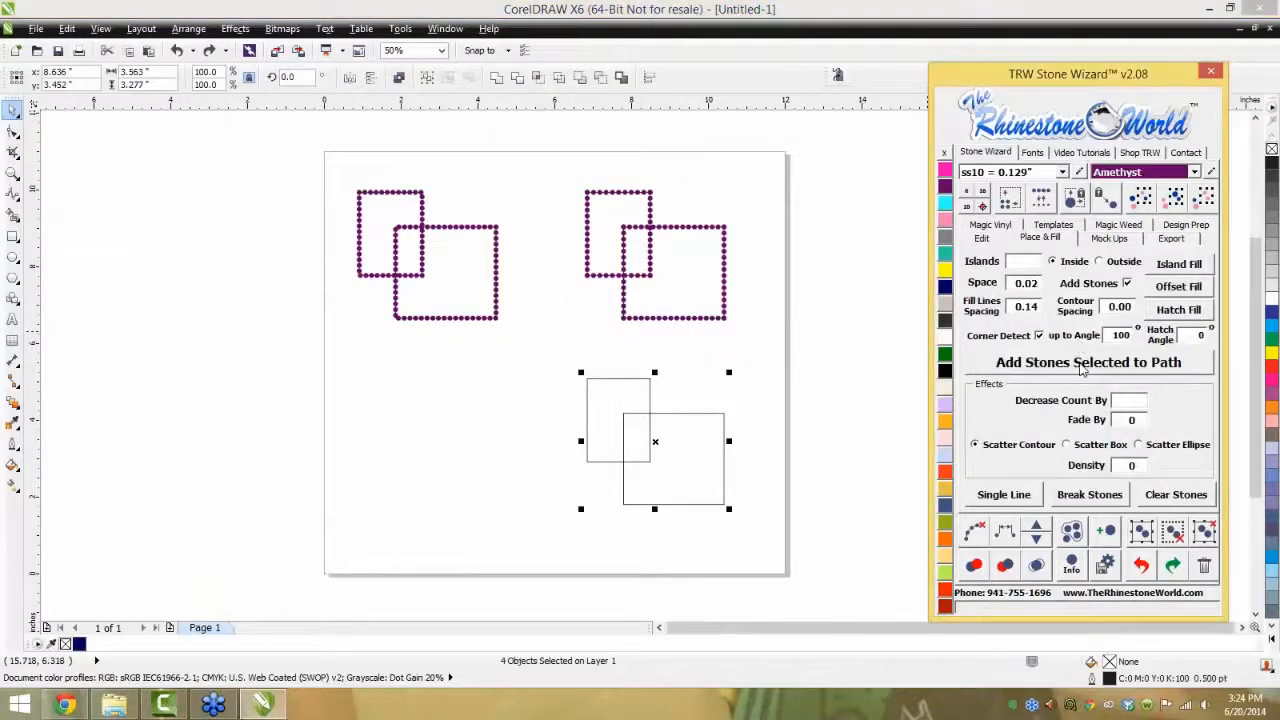
{"action": "left_click", "coordinate": [1084, 360]}
{"action": "left_click", "coordinate": [640, 486]}
- Examine the stones at the crossings of the sectioned pair and compare them with the other two pairs
{"action": "scroll", "coordinate": [646, 480], "scroll_direction": "up", "scroll_amount": 1}
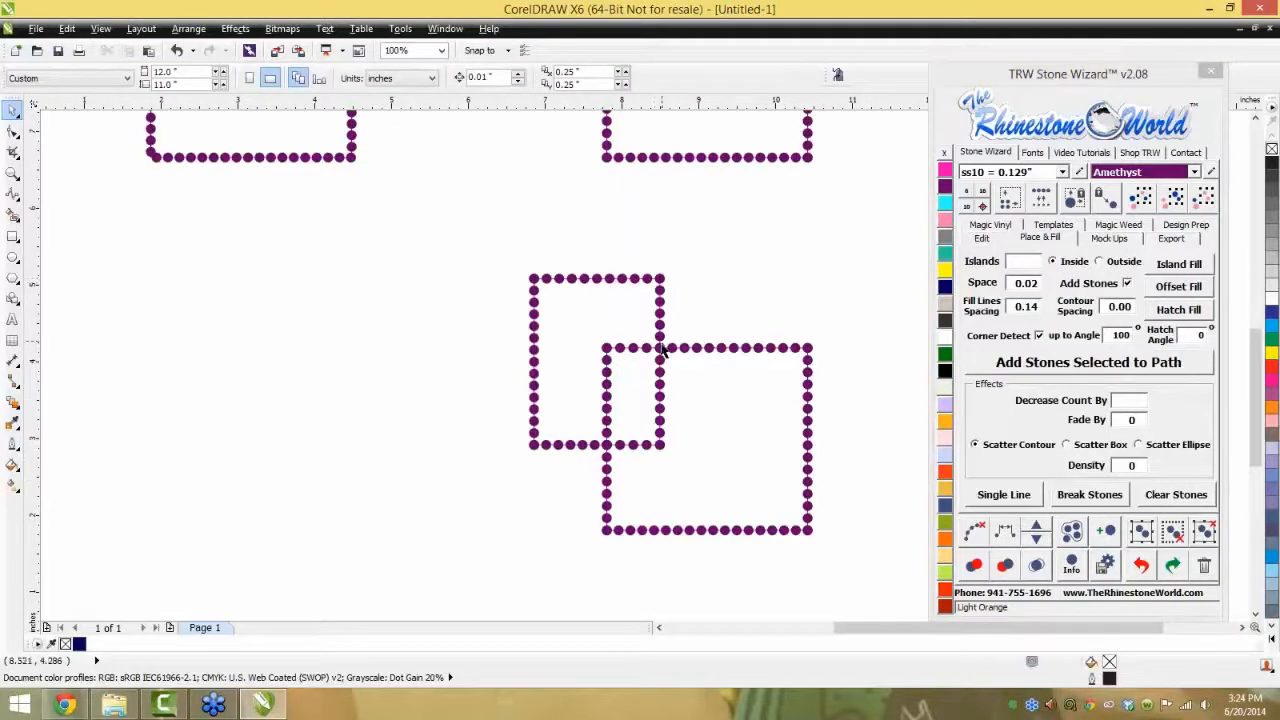
{"action": "scroll", "coordinate": [660, 362], "scroll_direction": "up", "scroll_amount": 1}
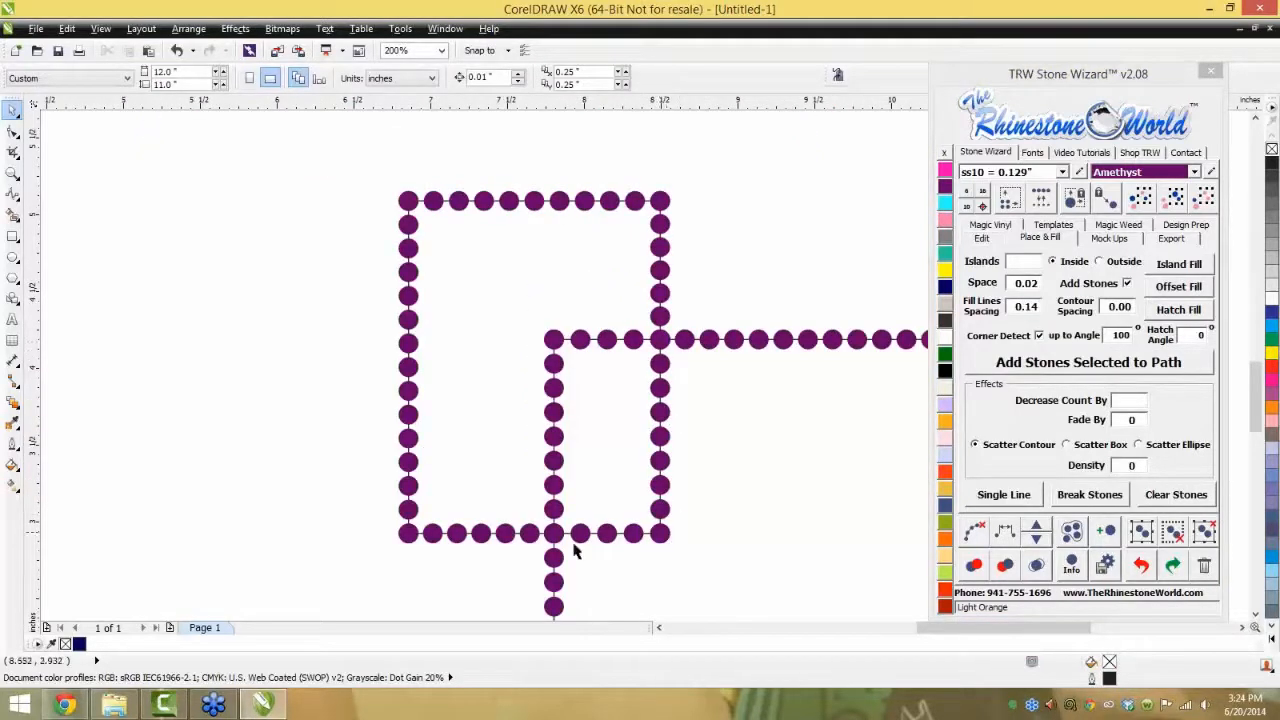
{"action": "scroll", "coordinate": [507, 396], "scroll_direction": "down", "scroll_amount": 2}
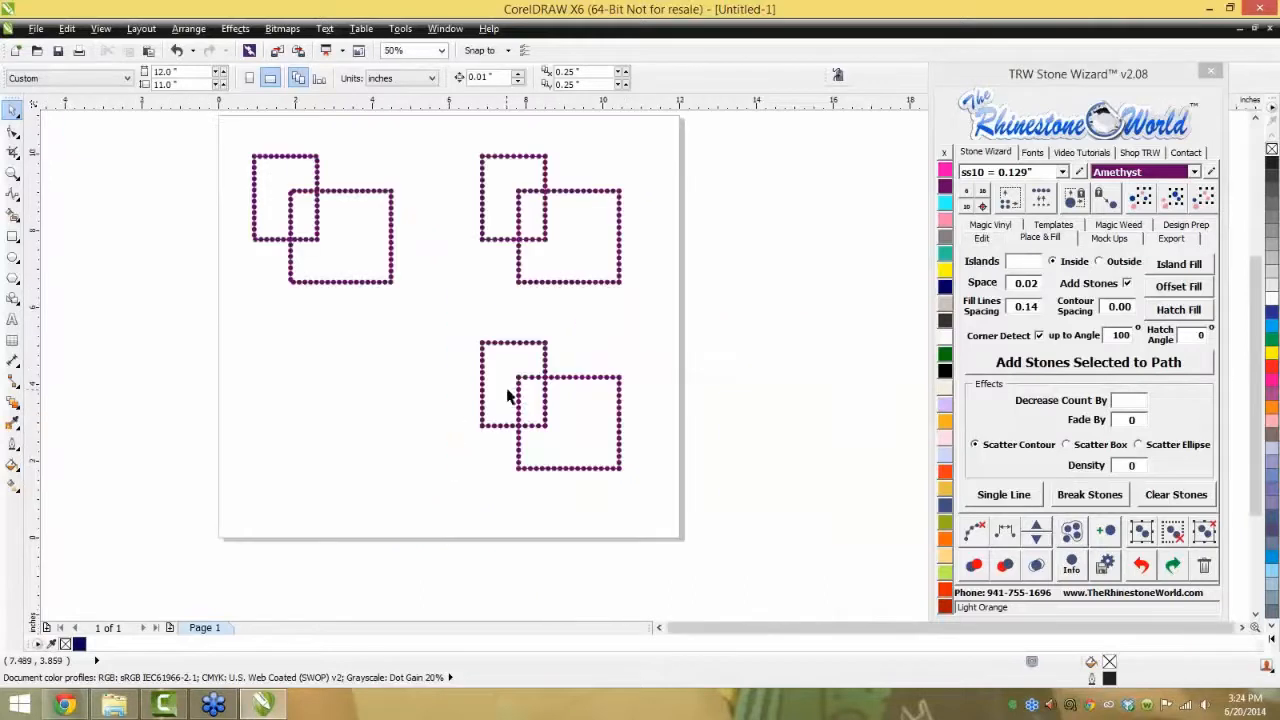
{"action": "scroll", "coordinate": [268, 181], "scroll_direction": "up", "scroll_amount": 1}
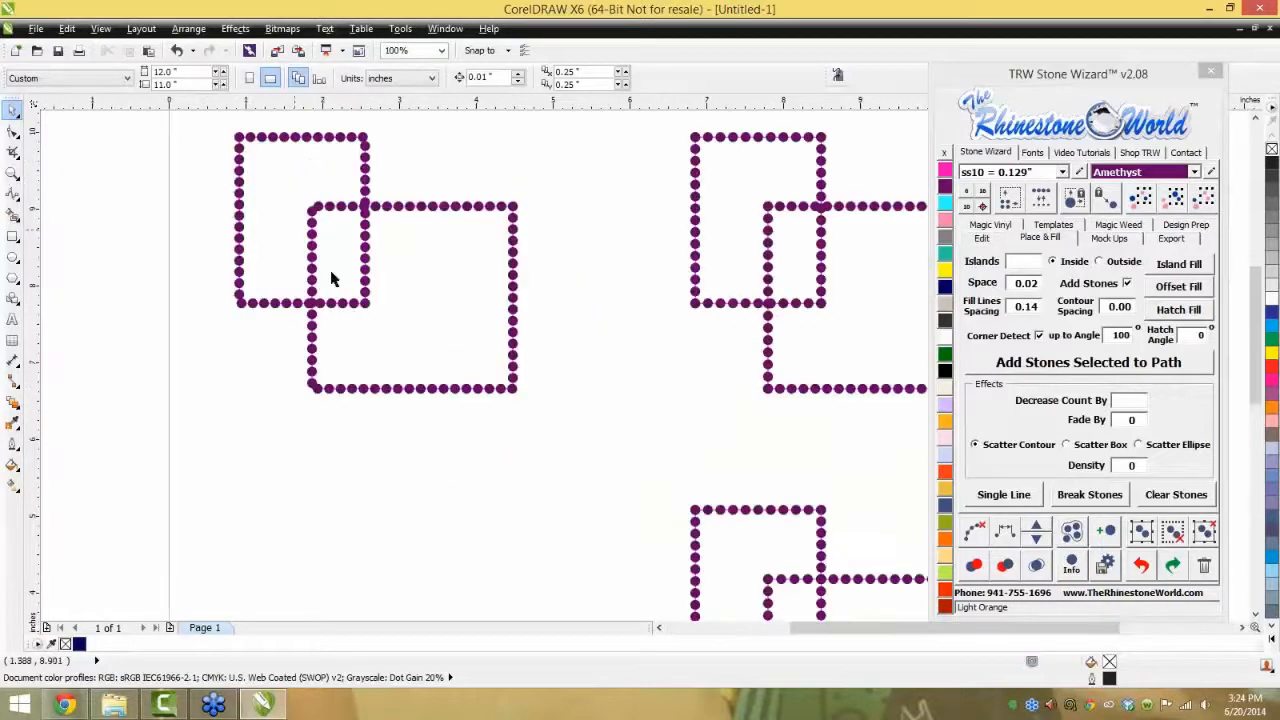
{"action": "scroll", "coordinate": [703, 236], "scroll_direction": "down", "scroll_amount": 1}
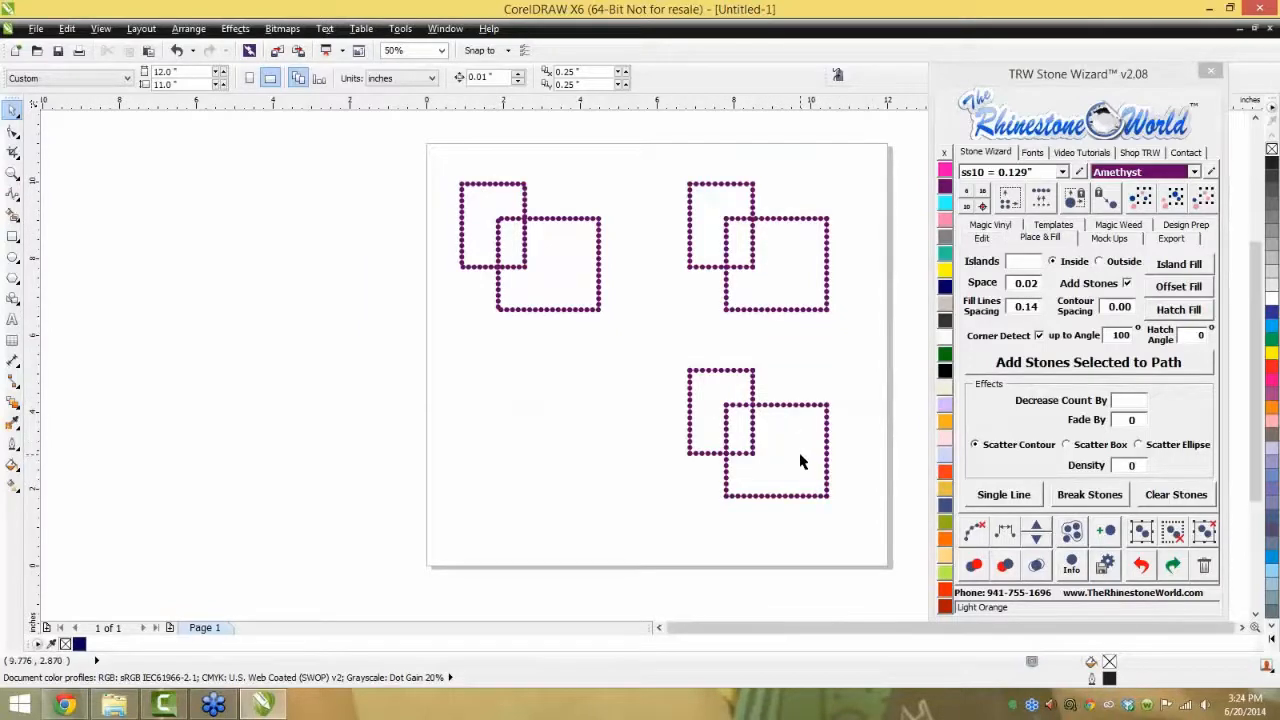
{"action": "scroll", "coordinate": [800, 461], "scroll_direction": "up", "scroll_amount": 1}
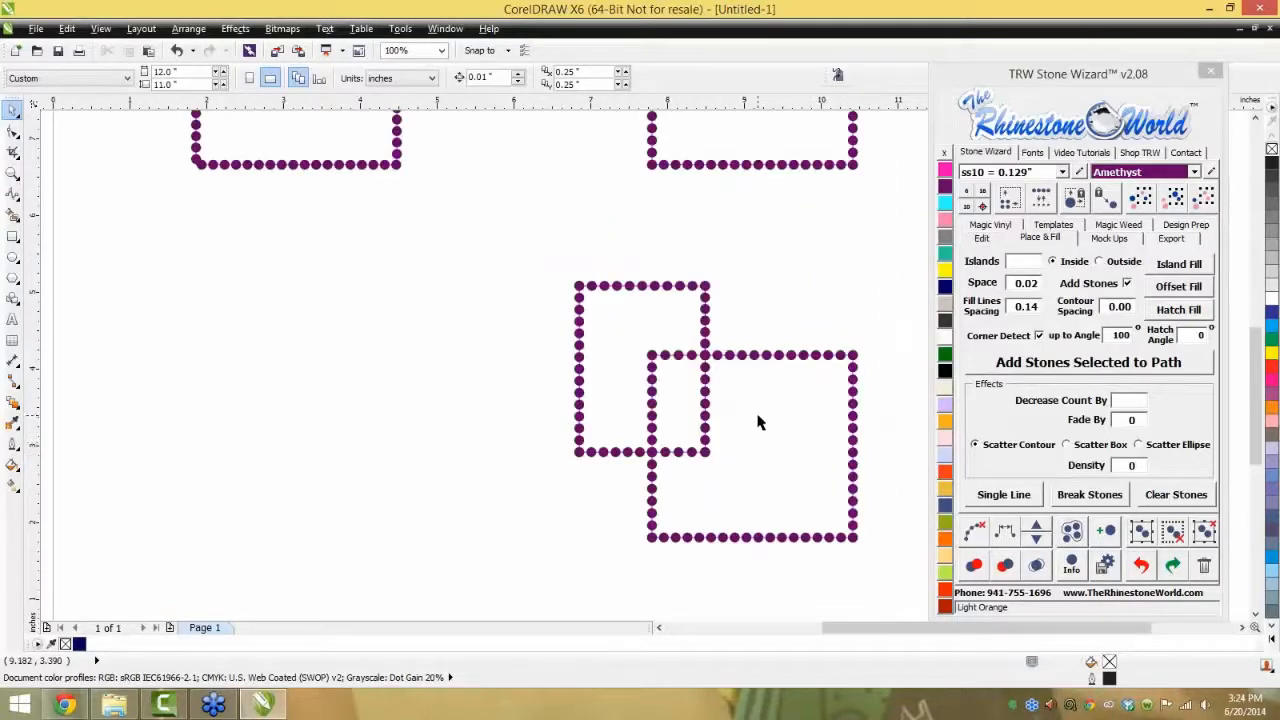
- Delete all three stone-outlined rectangle pairs from the page
{"action": "scroll", "coordinate": [757, 422], "scroll_direction": "down", "scroll_amount": 1}
{"action": "left_click_drag", "start_coordinate": [862, 508], "coordinate": [418, 143]}
{"action": "key", "text": "Delete"}
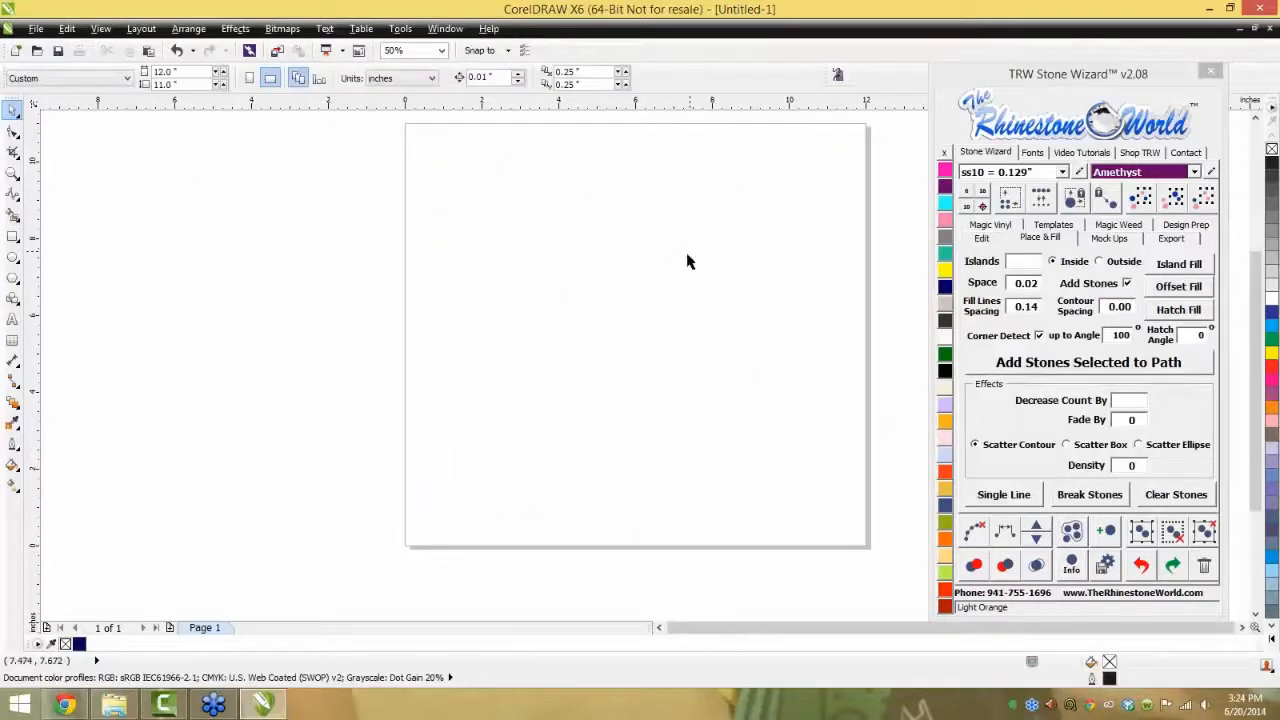
- Bring the file "S for magic space.cdr" onto the page, accept the pre-release version notice and deselect the artwork
{"action": "left_click", "coordinate": [994, 240]}
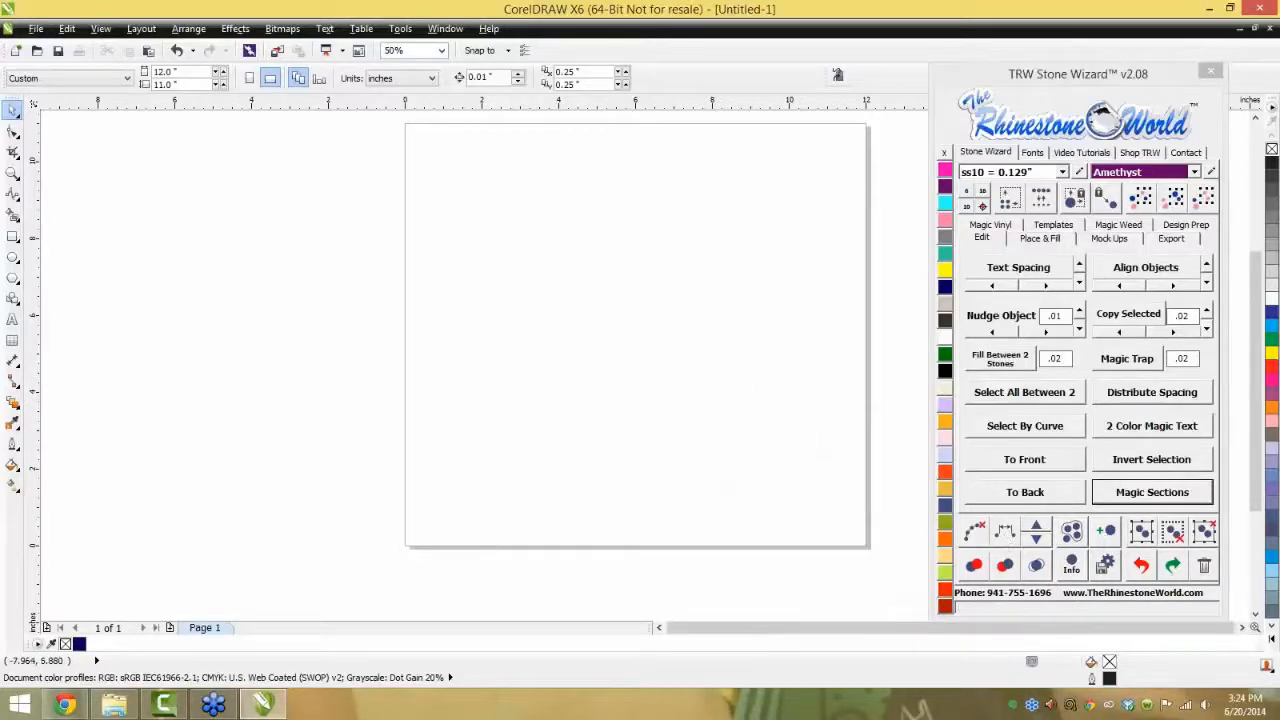
{"action": "left_click_drag", "start_coordinate": [466, 226], "coordinate": [566, 350]}
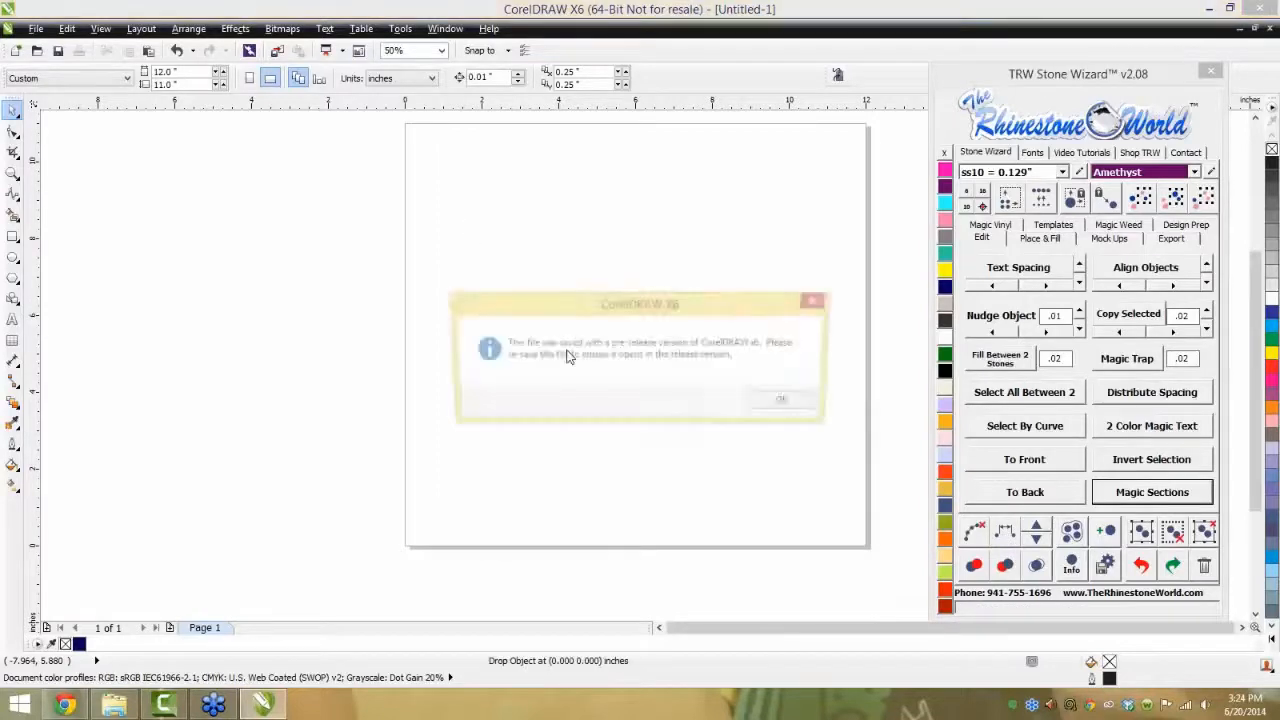
{"action": "left_click", "coordinate": [788, 404]}
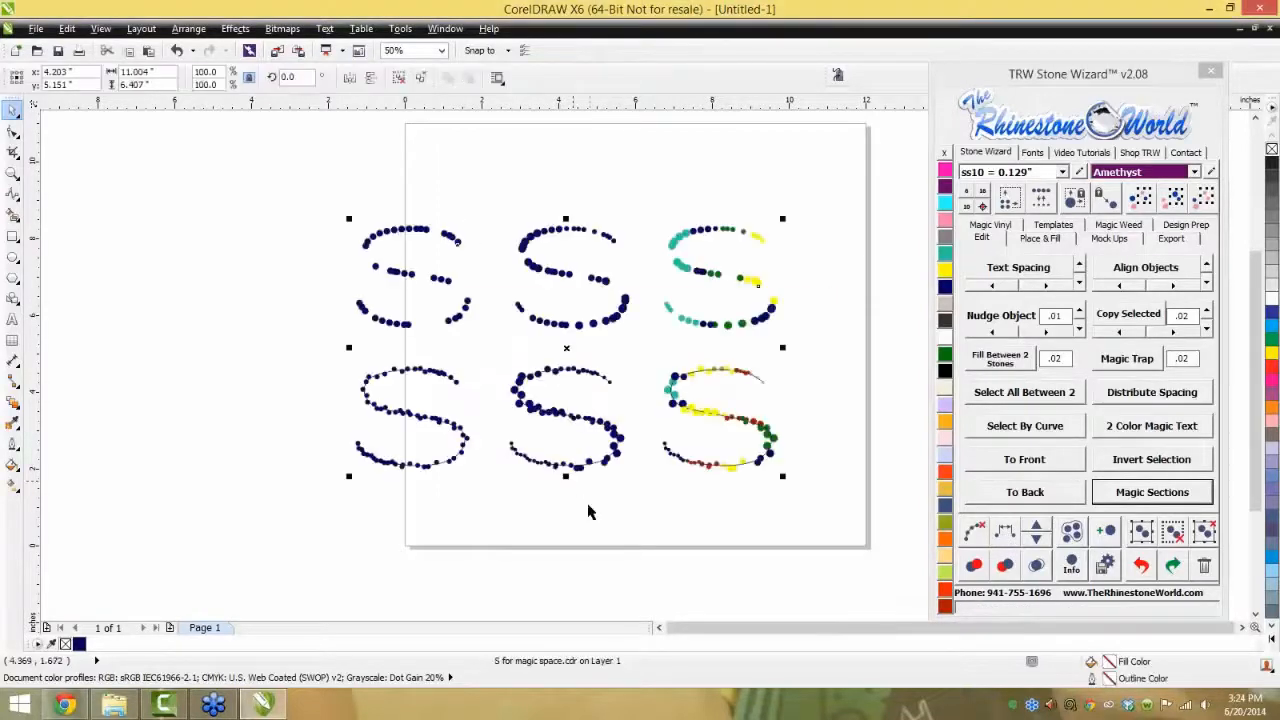
{"action": "key", "text": "Escape"}
- Examine the gaps and overlapping stones along the top curve of the upper-left S
{"action": "scroll", "coordinate": [397, 245], "scroll_direction": "up", "scroll_amount": 2}
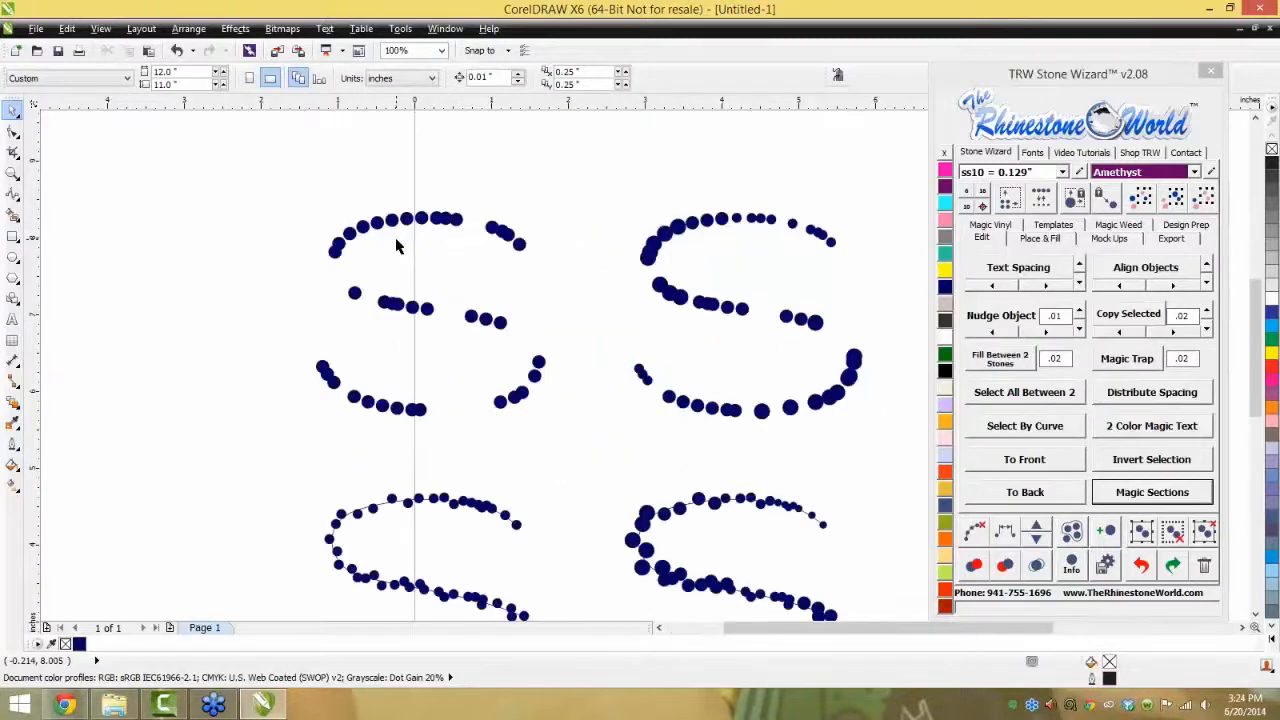
{"action": "scroll", "coordinate": [362, 266], "scroll_direction": "up", "scroll_amount": 2}
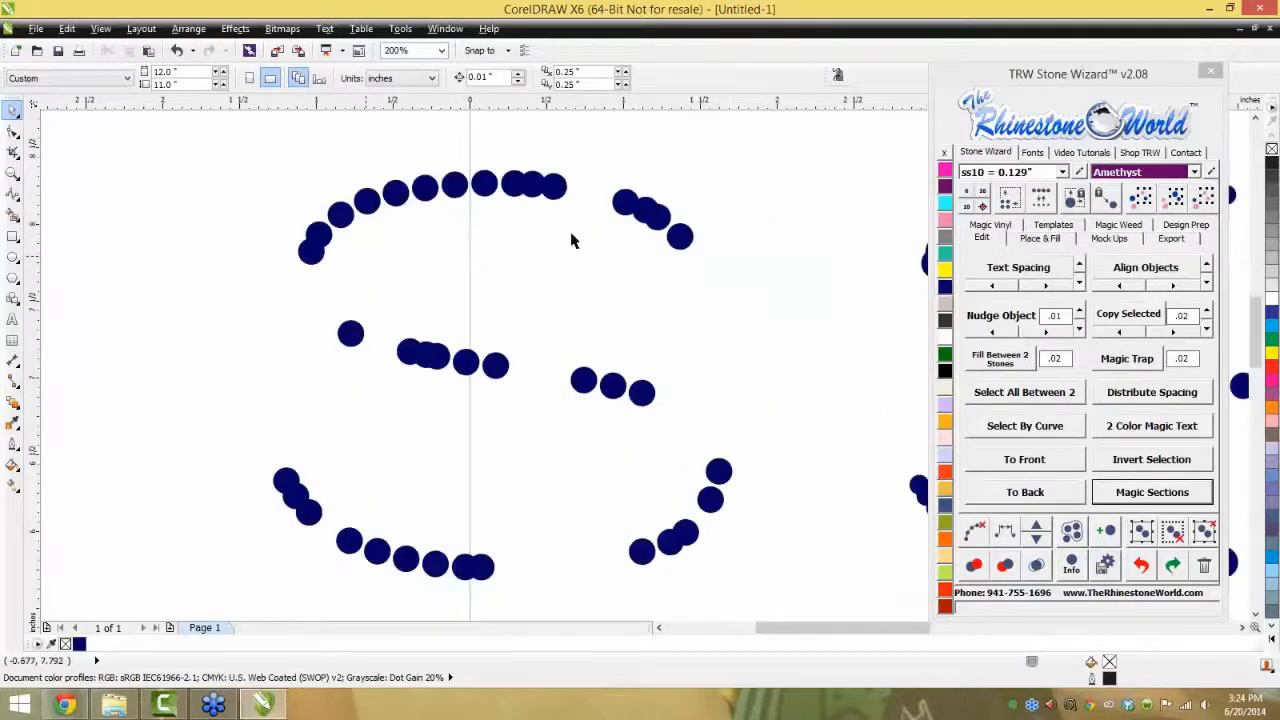
{"action": "scroll", "coordinate": [517, 243], "scroll_direction": "down", "scroll_amount": 2}
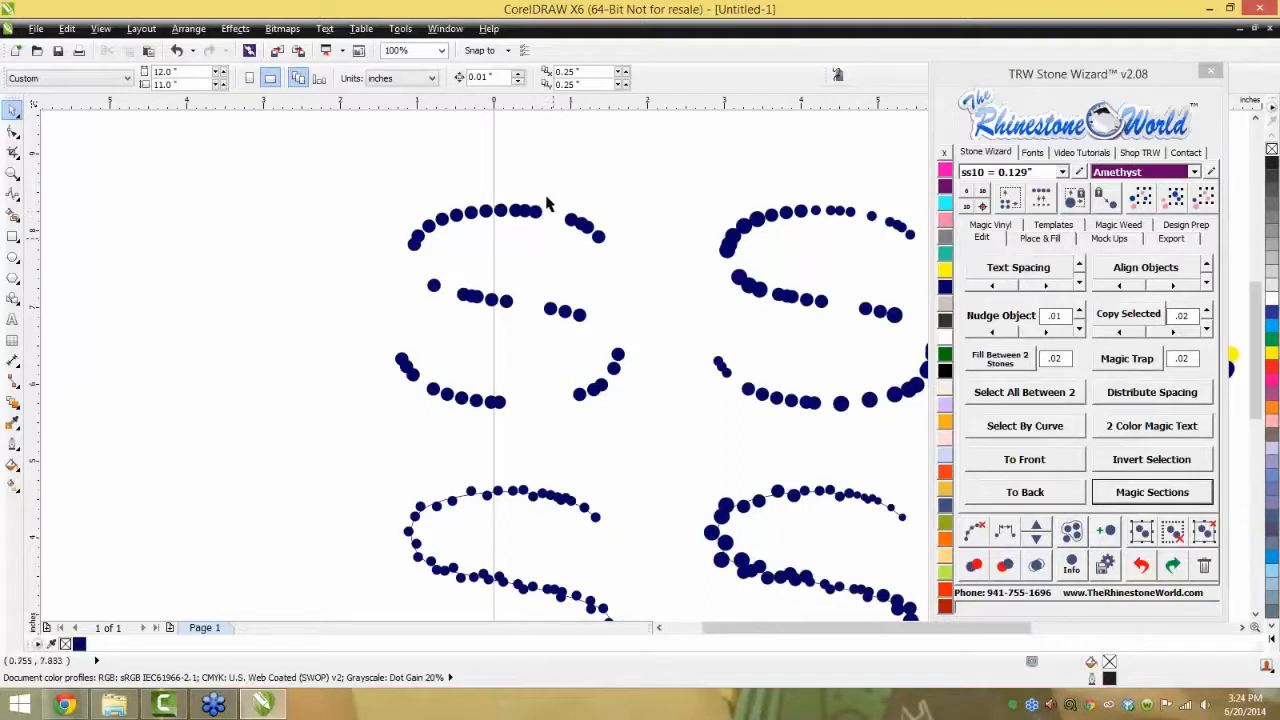
{"action": "scroll", "coordinate": [549, 219], "scroll_direction": "up", "scroll_amount": 6}
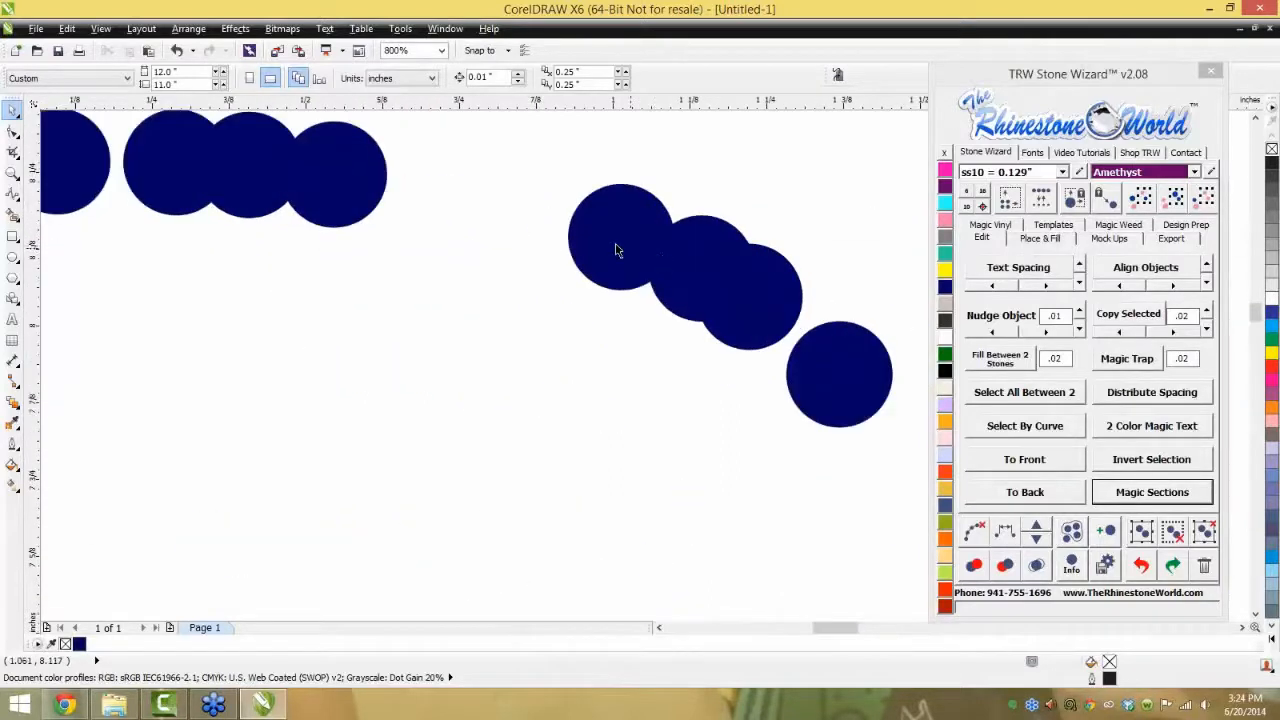
- Space out the overlapping stones along the upper arc of the first S by moving them individually
{"action": "left_click_drag", "start_coordinate": [573, 232], "coordinate": [531, 237]}
{"action": "left_click", "coordinate": [1204, 532]}
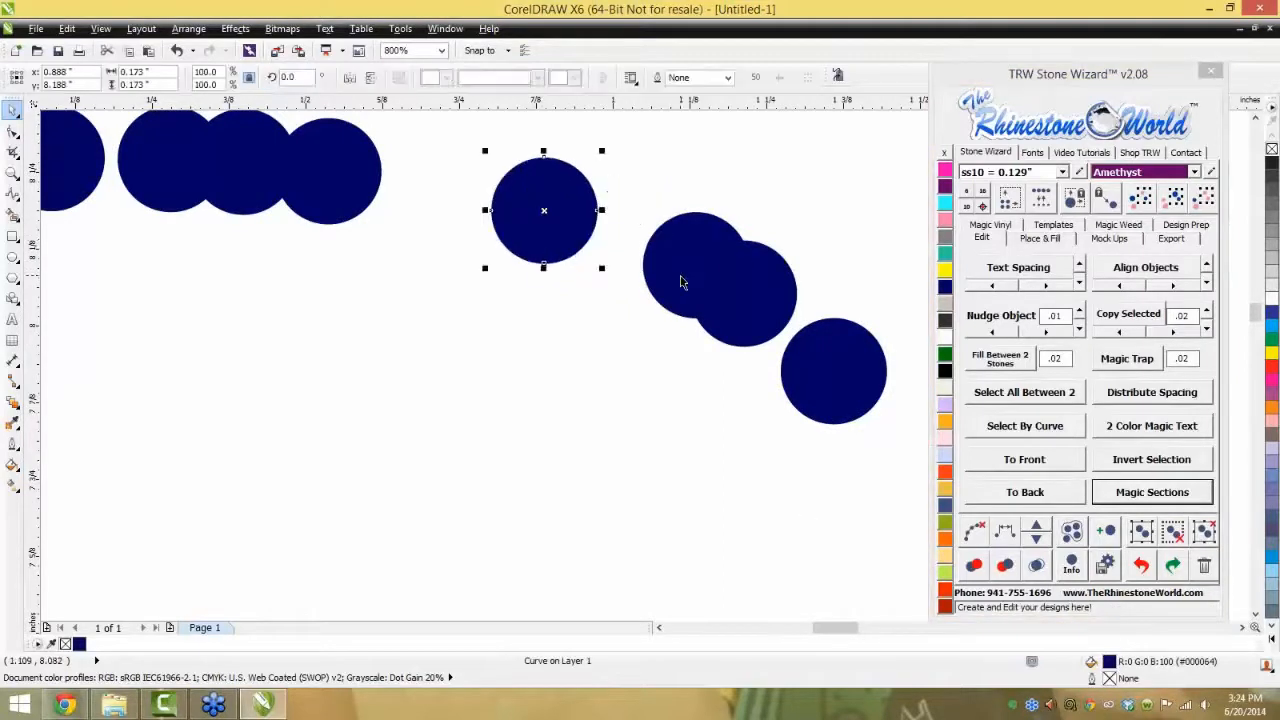
{"action": "left_click_drag", "start_coordinate": [678, 278], "coordinate": [614, 241]}
{"action": "left_click_drag", "start_coordinate": [531, 227], "coordinate": [509, 215]}
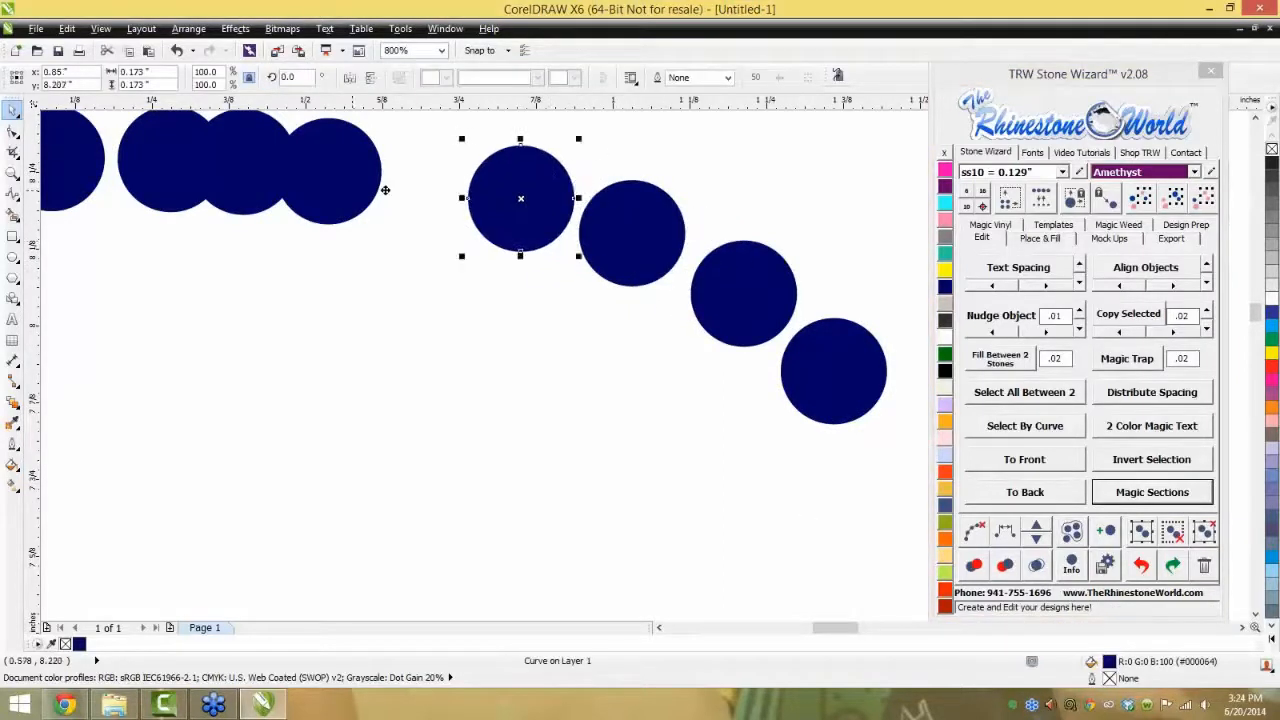
{"action": "left_click_drag", "start_coordinate": [348, 190], "coordinate": [422, 196]}
{"action": "scroll", "coordinate": [536, 292], "scroll_direction": "down", "scroll_amount": 1}
{"action": "scroll", "coordinate": [372, 211], "scroll_direction": "up", "scroll_amount": 2}
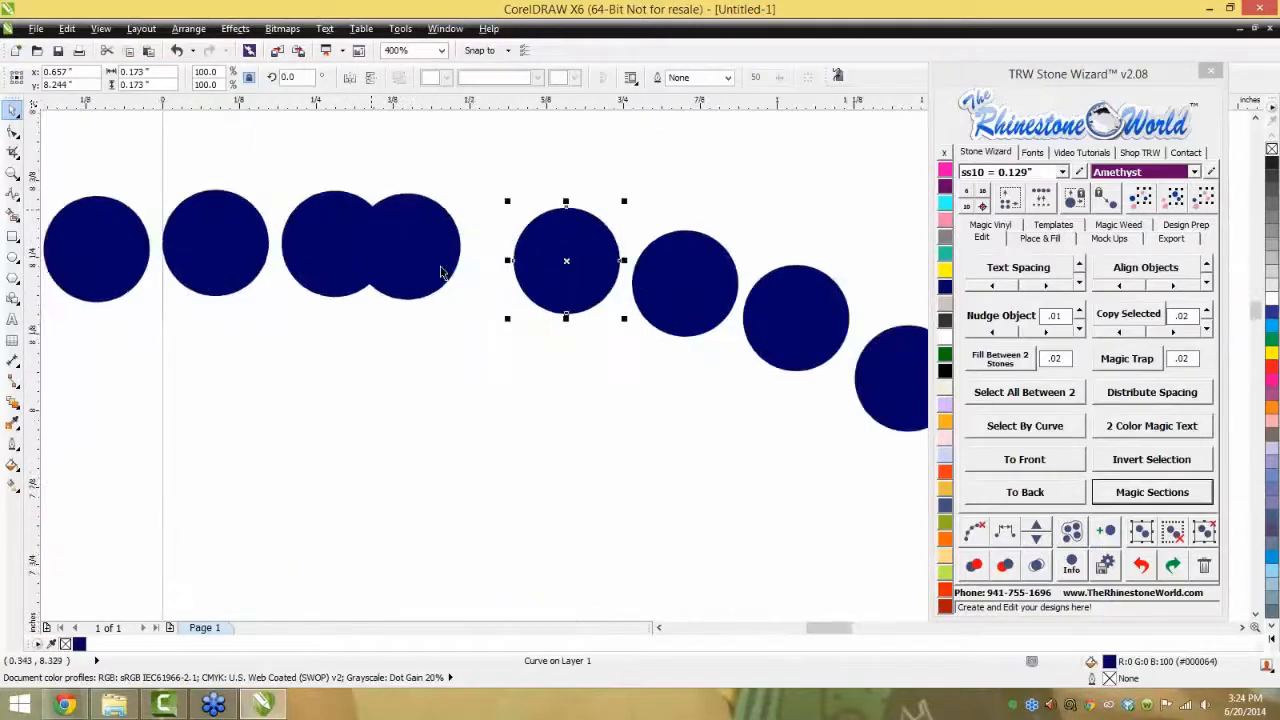
{"action": "left_click_drag", "start_coordinate": [452, 289], "coordinate": [557, 300]}
{"action": "scroll", "coordinate": [543, 294], "scroll_direction": "down", "scroll_amount": 2}
{"action": "scroll", "coordinate": [491, 309], "scroll_direction": "up", "scroll_amount": 1}
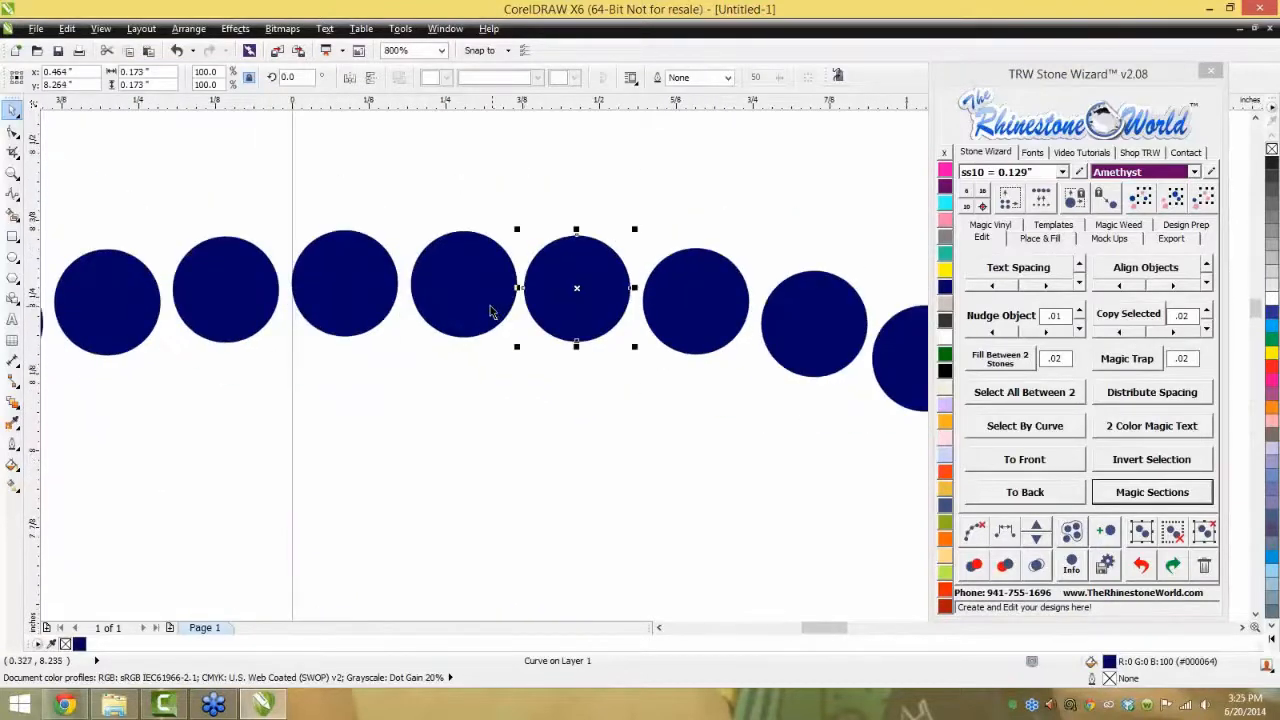
{"action": "left_click", "coordinate": [491, 309]}
{"action": "left_click_drag", "start_coordinate": [682, 315], "coordinate": [687, 318]}
{"action": "scroll", "coordinate": [680, 317], "scroll_direction": "down", "scroll_amount": 2}
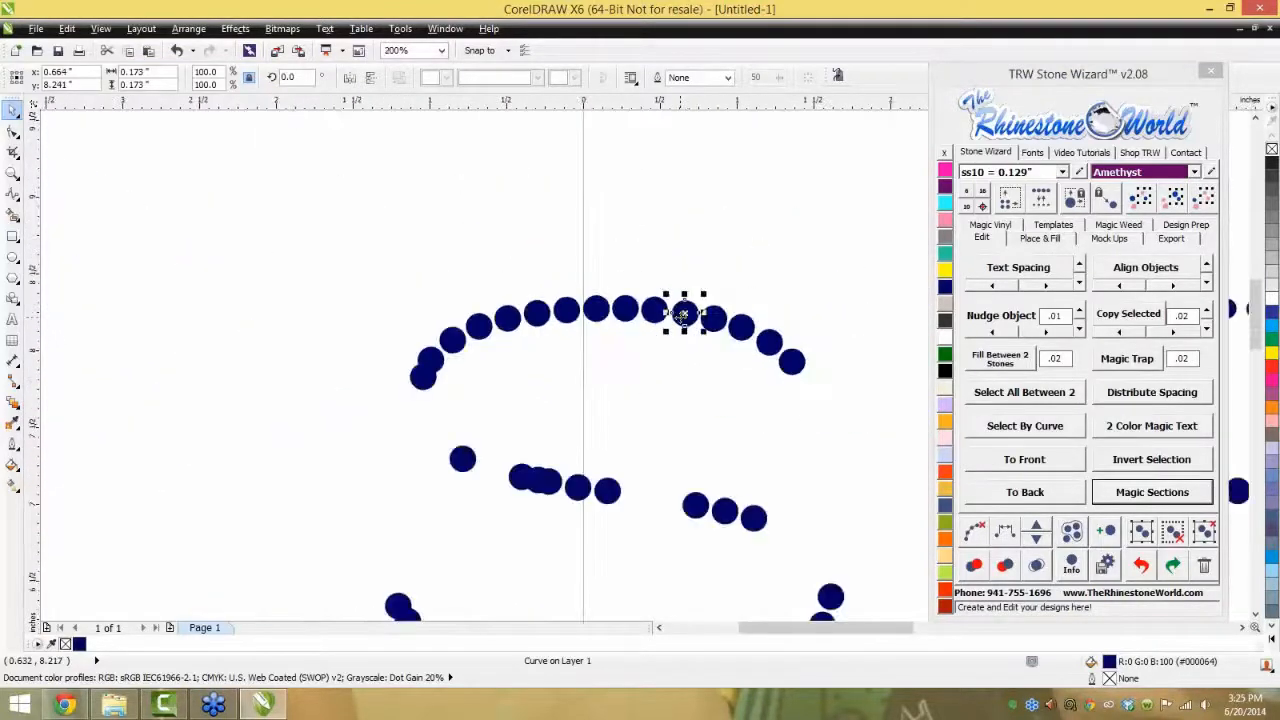
- Separate the overlapping stones at the outer bend of the first S's upper curve by moving them individually
{"action": "scroll", "coordinate": [445, 385], "scroll_direction": "up", "scroll_amount": 3}
{"action": "left_click_drag", "start_coordinate": [354, 391], "coordinate": [323, 449]}
{"action": "scroll", "coordinate": [366, 377], "scroll_direction": "down", "scroll_amount": 3}
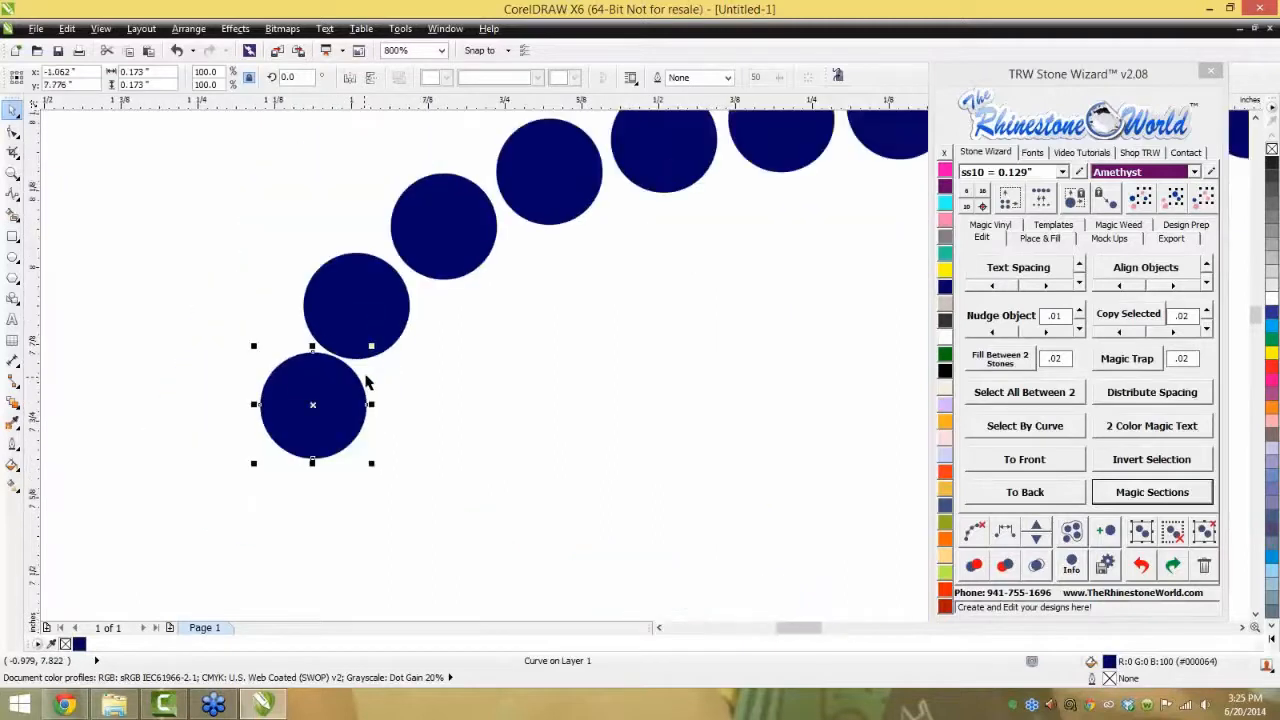
{"action": "scroll", "coordinate": [364, 404], "scroll_direction": "up", "scroll_amount": 2}
{"action": "left_click_drag", "start_coordinate": [343, 362], "coordinate": [359, 482]}
{"action": "left_click", "coordinate": [450, 391]}
{"action": "scroll", "coordinate": [450, 391], "scroll_direction": "down", "scroll_amount": 2}
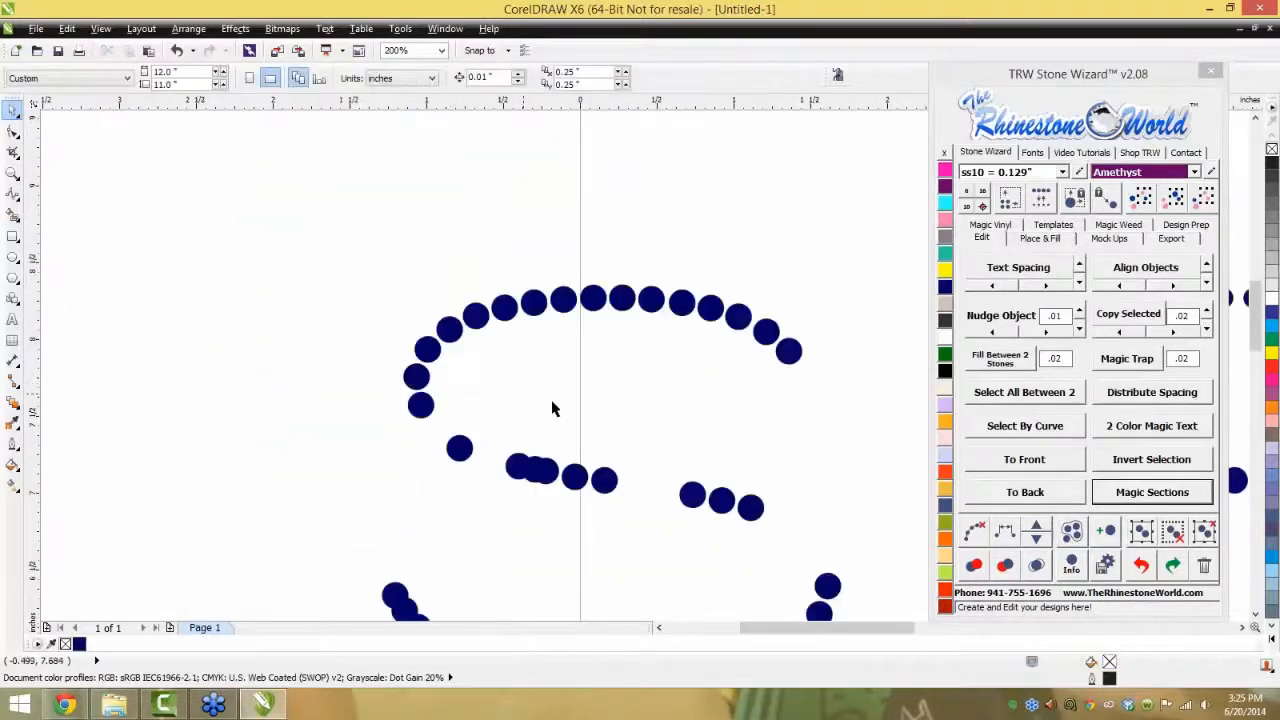
- Select all stones of the first S in the upper row and respace them evenly
{"action": "scroll", "coordinate": [552, 408], "scroll_direction": "down", "scroll_amount": 1}
{"action": "scroll", "coordinate": [630, 441], "scroll_direction": "down", "scroll_amount": 1}
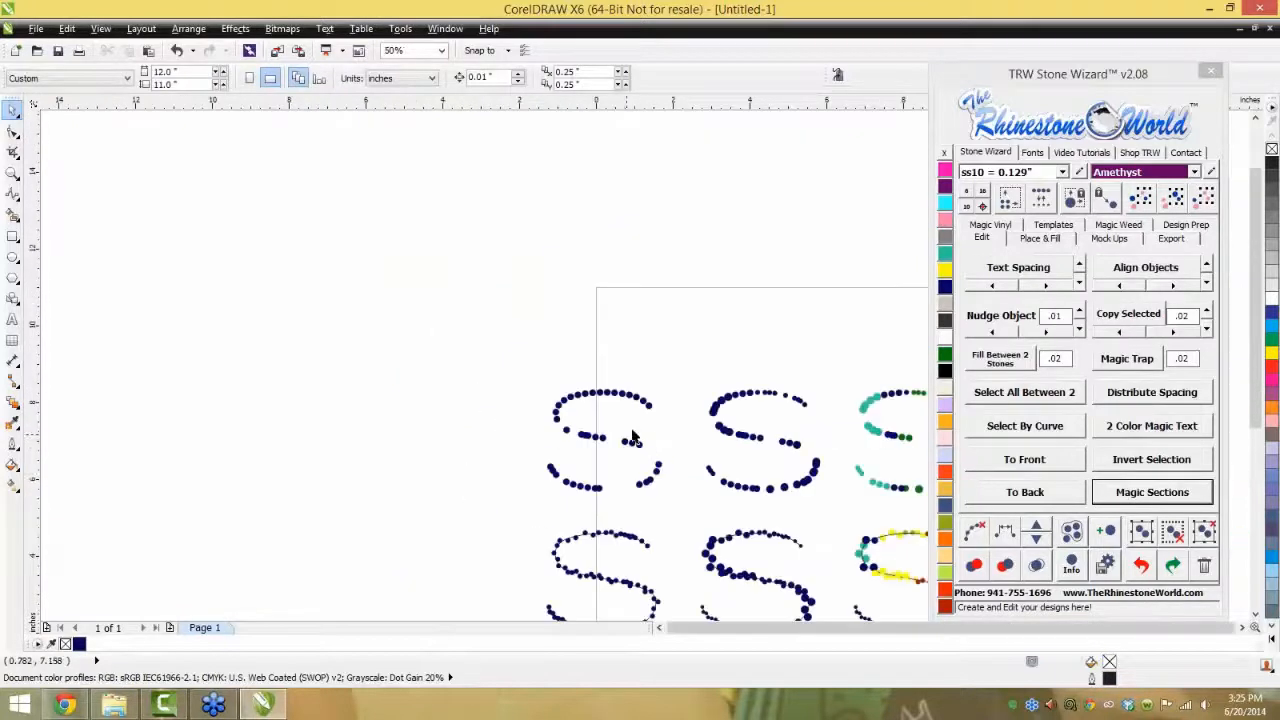
{"action": "scroll", "coordinate": [638, 488], "scroll_direction": "up", "scroll_amount": 1}
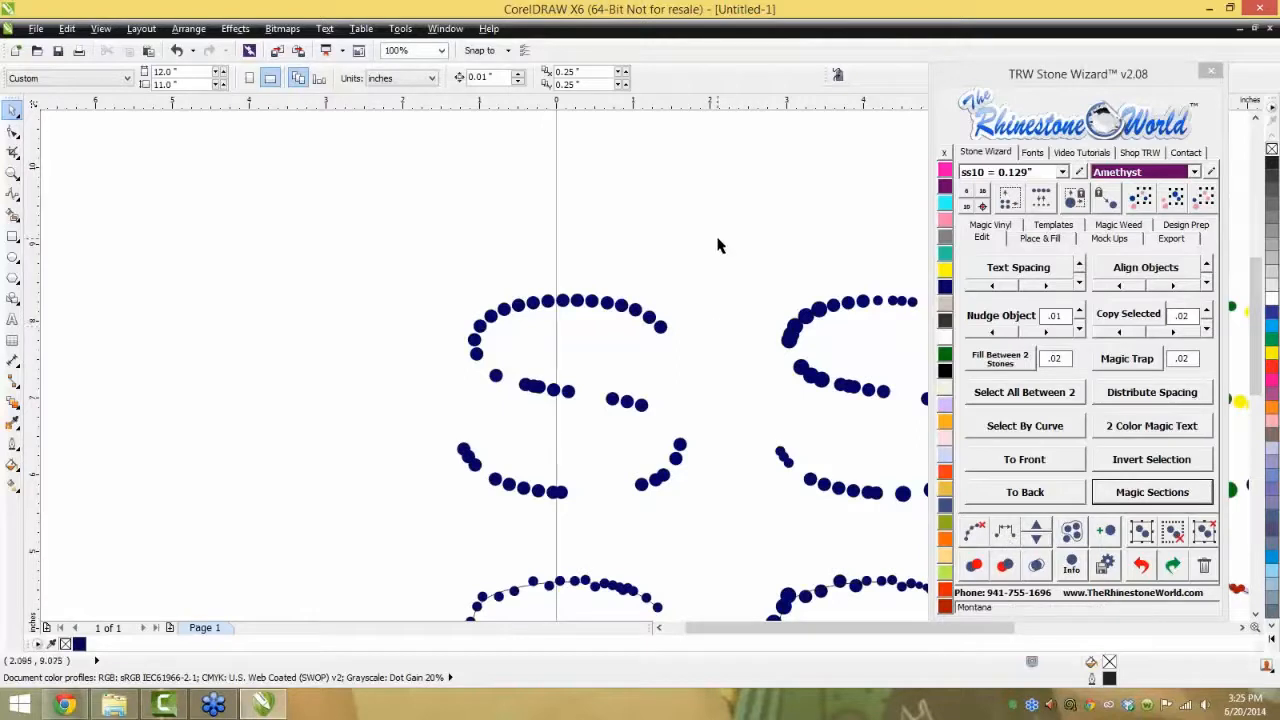
{"action": "left_click_drag", "start_coordinate": [718, 246], "coordinate": [418, 526]}
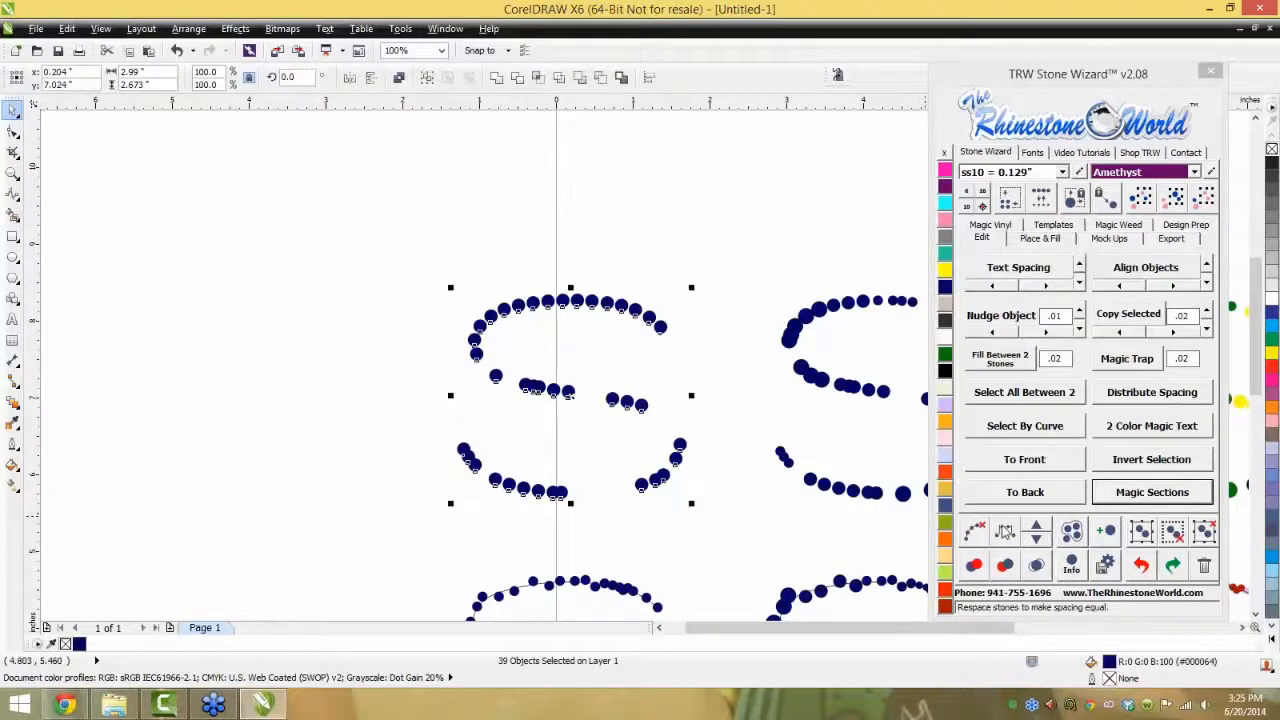
{"action": "left_click", "coordinate": [1006, 532]}
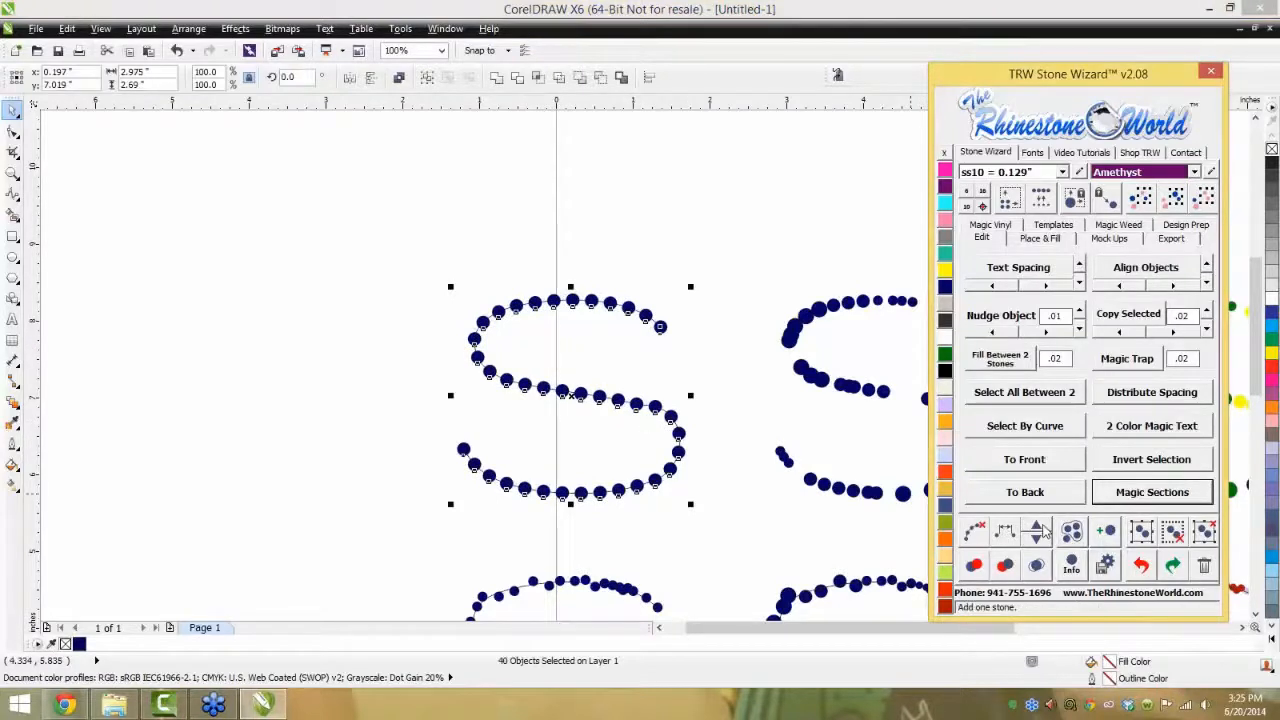
- Add seven stones to the respaced first S one at a time, and remove its guide curve
{"action": "left_click", "coordinate": [1042, 532]}
{"action": "left_click", "coordinate": [1042, 532]}
{"action": "left_click", "coordinate": [1042, 532]}
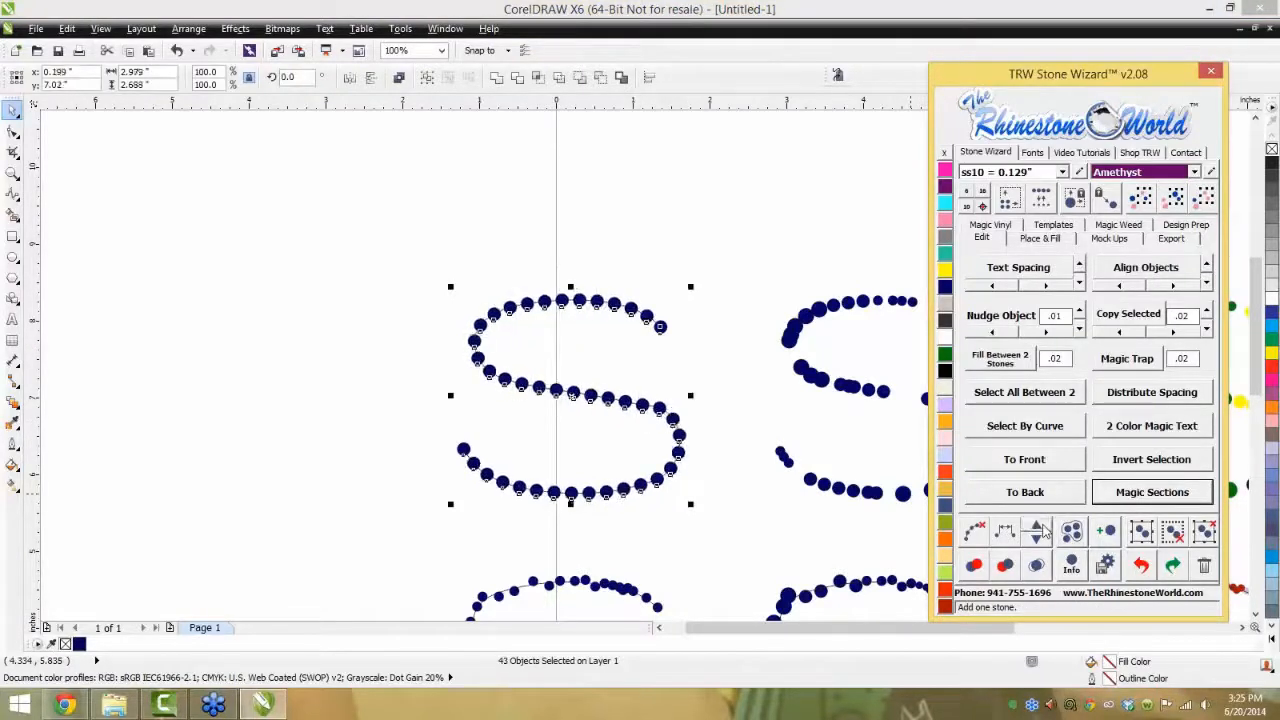
{"action": "left_click", "coordinate": [1042, 532]}
{"action": "left_click", "coordinate": [1042, 532]}
{"action": "left_click", "coordinate": [1042, 532]}
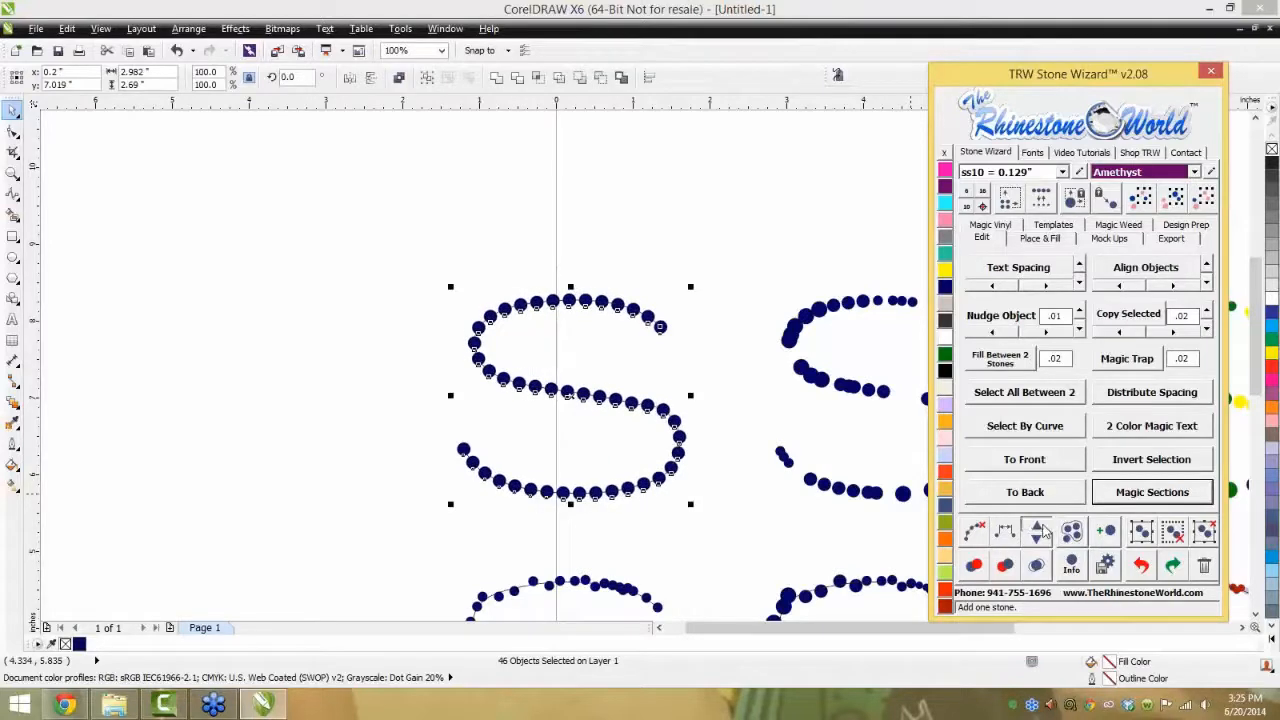
{"action": "left_click", "coordinate": [1043, 529]}
{"action": "left_click", "coordinate": [978, 536]}
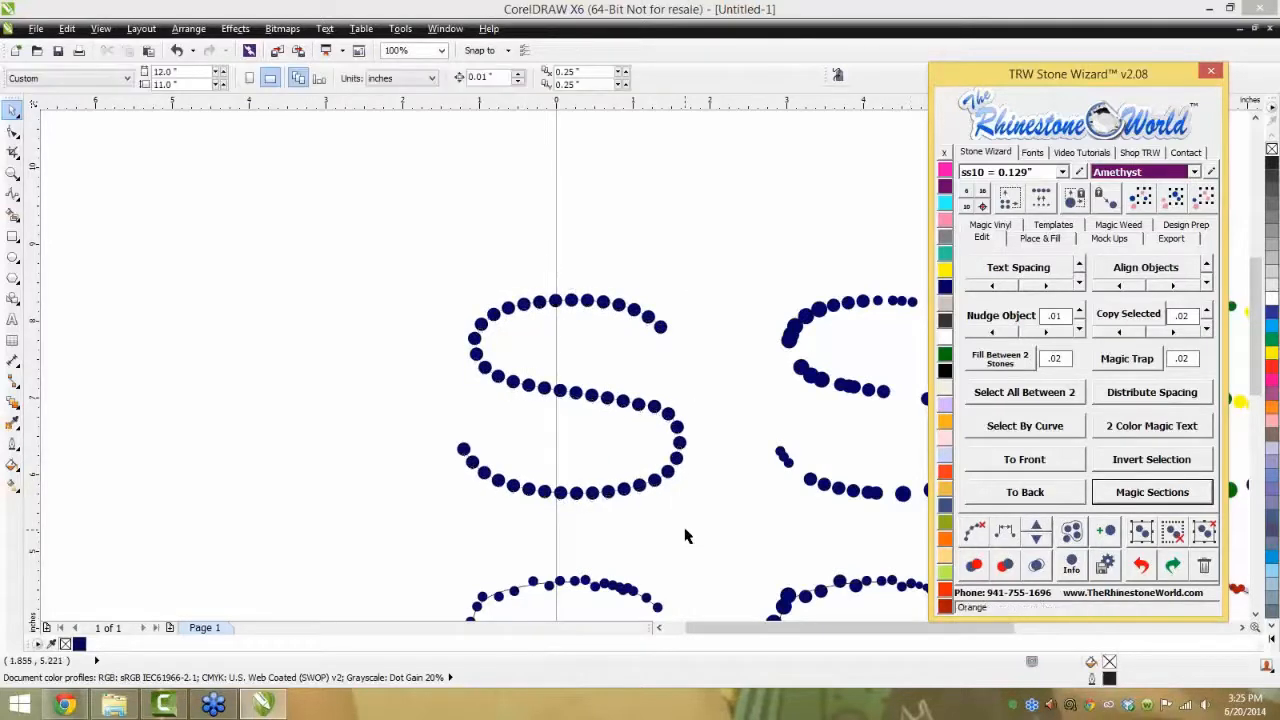
- Respace all stones of the mixed-size middle S in the upper row evenly
{"action": "scroll", "coordinate": [611, 401], "scroll_direction": "down", "scroll_amount": 1}
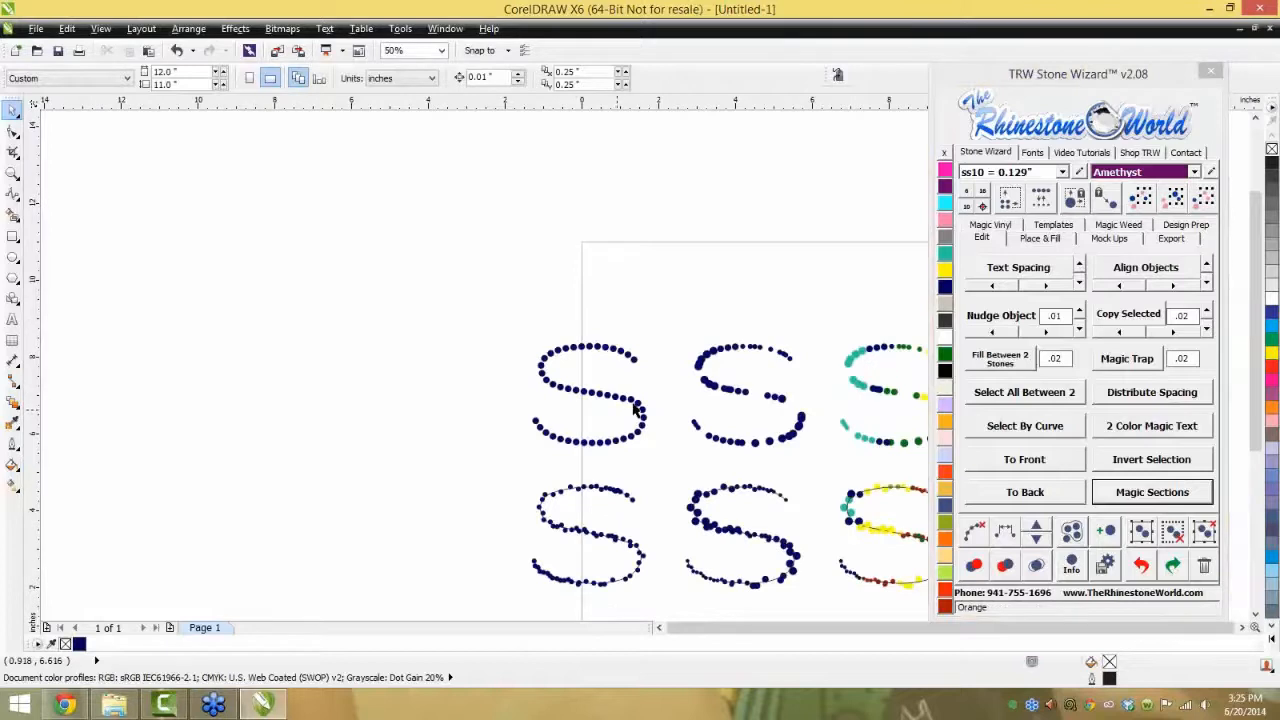
{"action": "scroll", "coordinate": [800, 404], "scroll_direction": "up", "scroll_amount": 2}
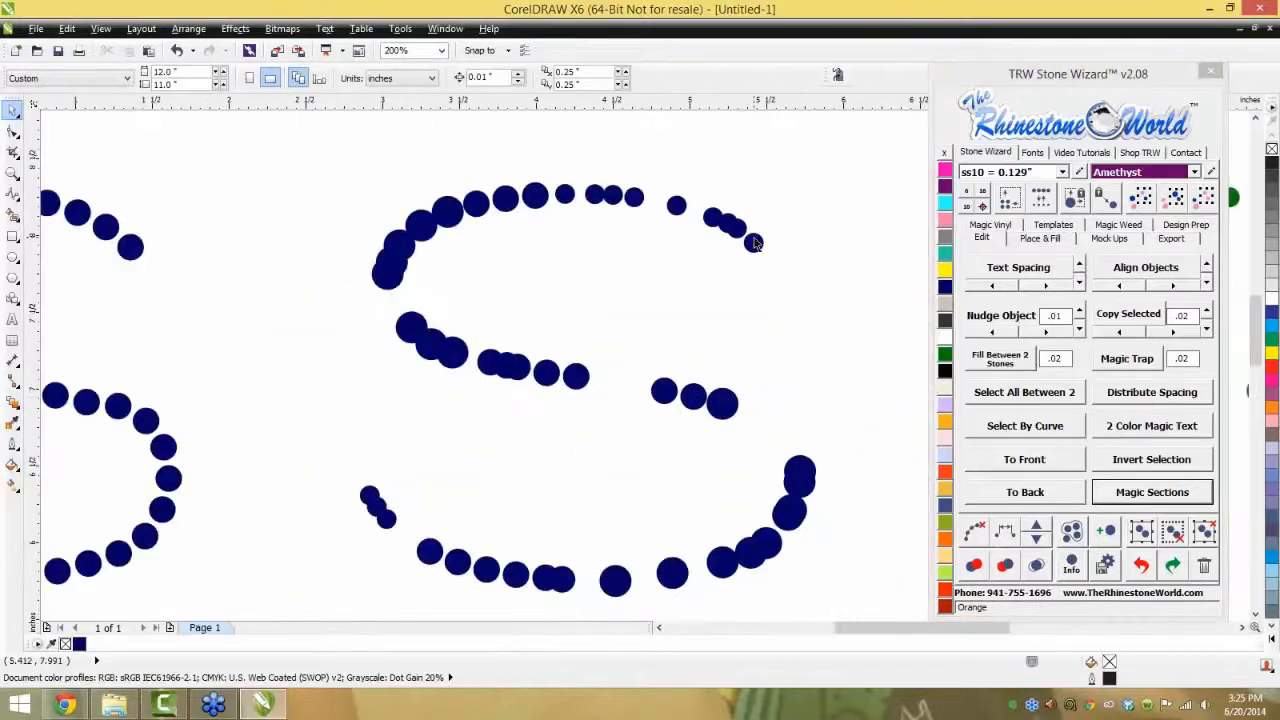
{"action": "left_click", "coordinate": [389, 275]}
{"action": "left_click", "coordinate": [479, 291]}
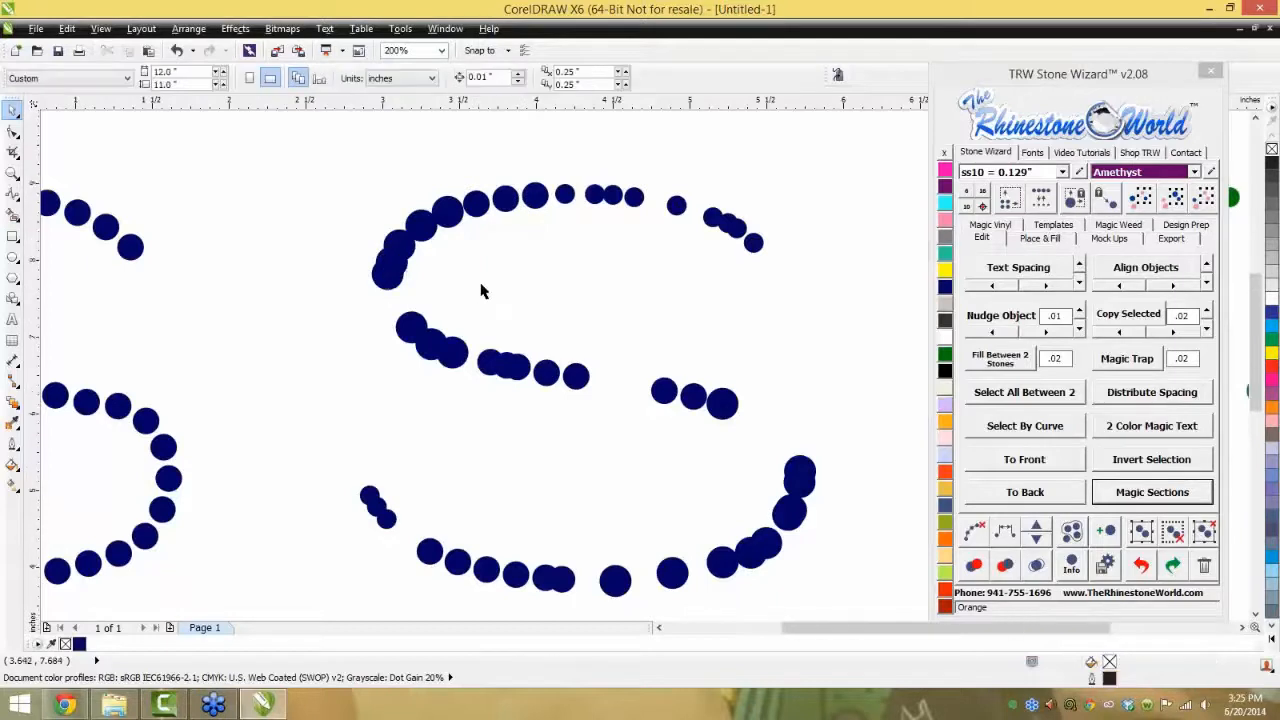
{"action": "scroll", "coordinate": [480, 290], "scroll_direction": "down", "scroll_amount": 1}
{"action": "left_click_drag", "start_coordinate": [420, 468], "coordinate": [403, 480]}
{"action": "left_click", "coordinate": [1010, 537]}
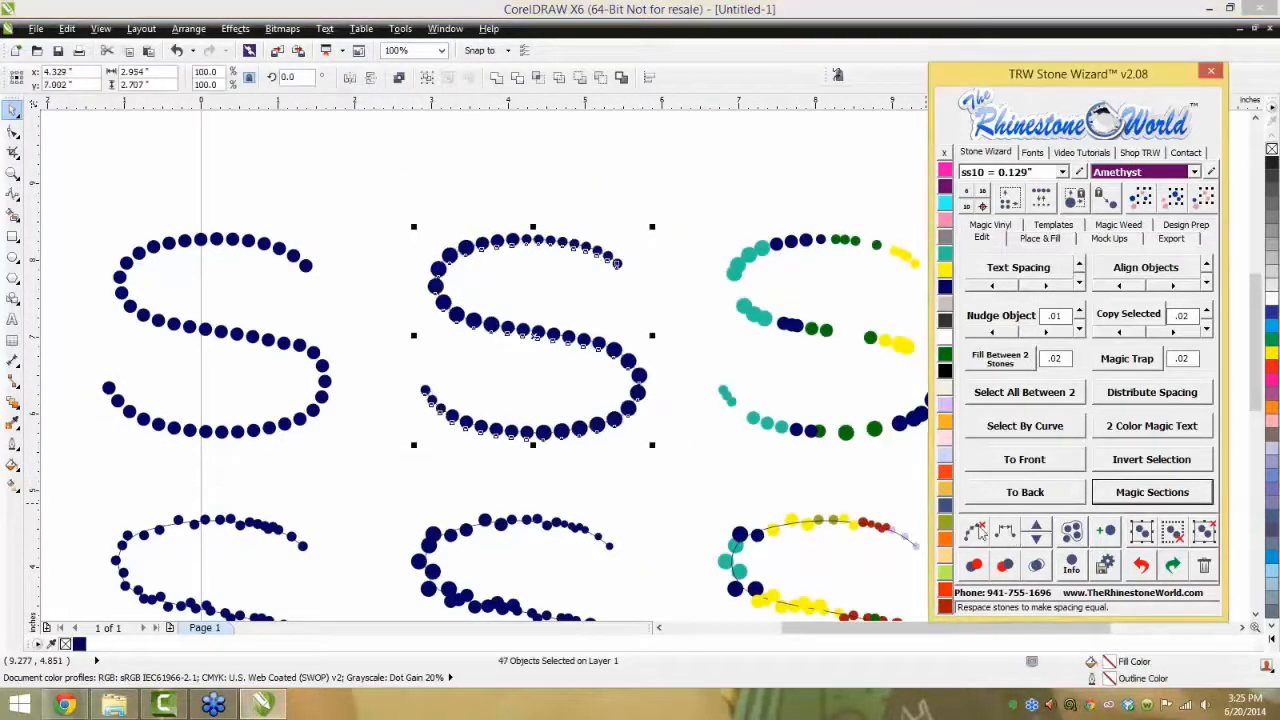
{"action": "left_click", "coordinate": [664, 232]}
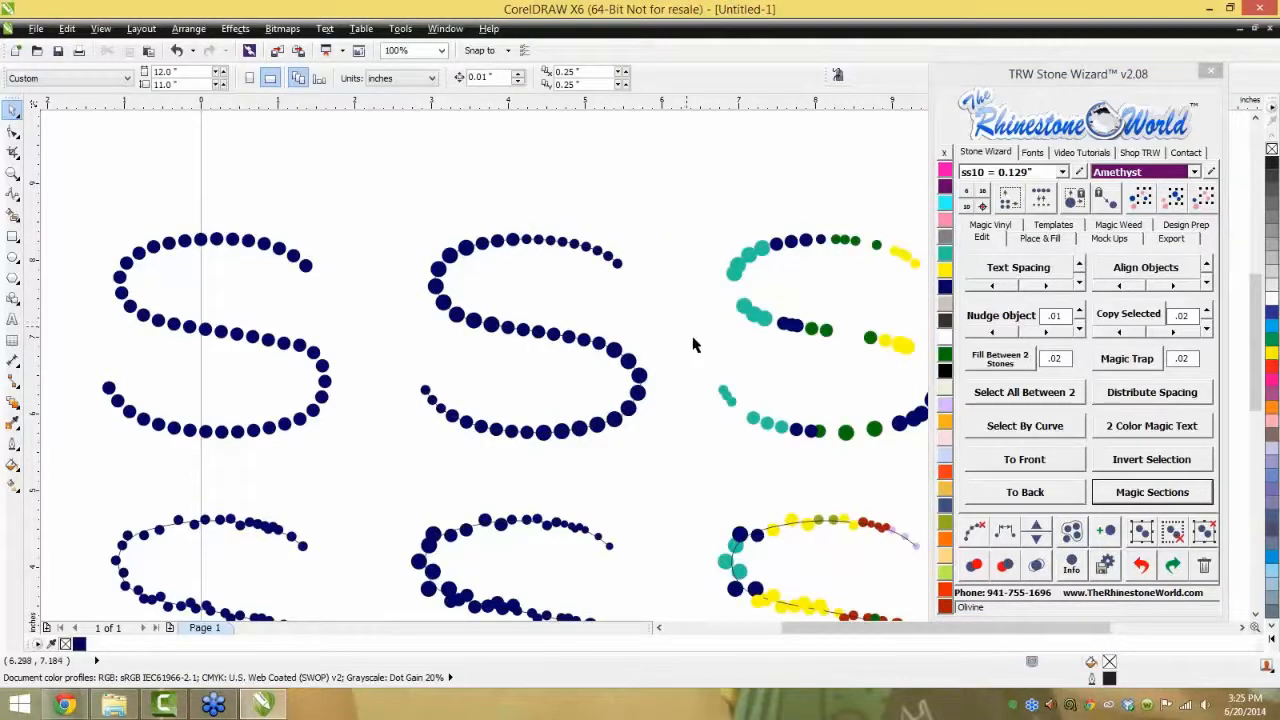
- Move the middle S's guide curve about 0.28 inches down, off the stones
{"action": "scroll", "coordinate": [586, 250], "scroll_direction": "up", "scroll_amount": 1}
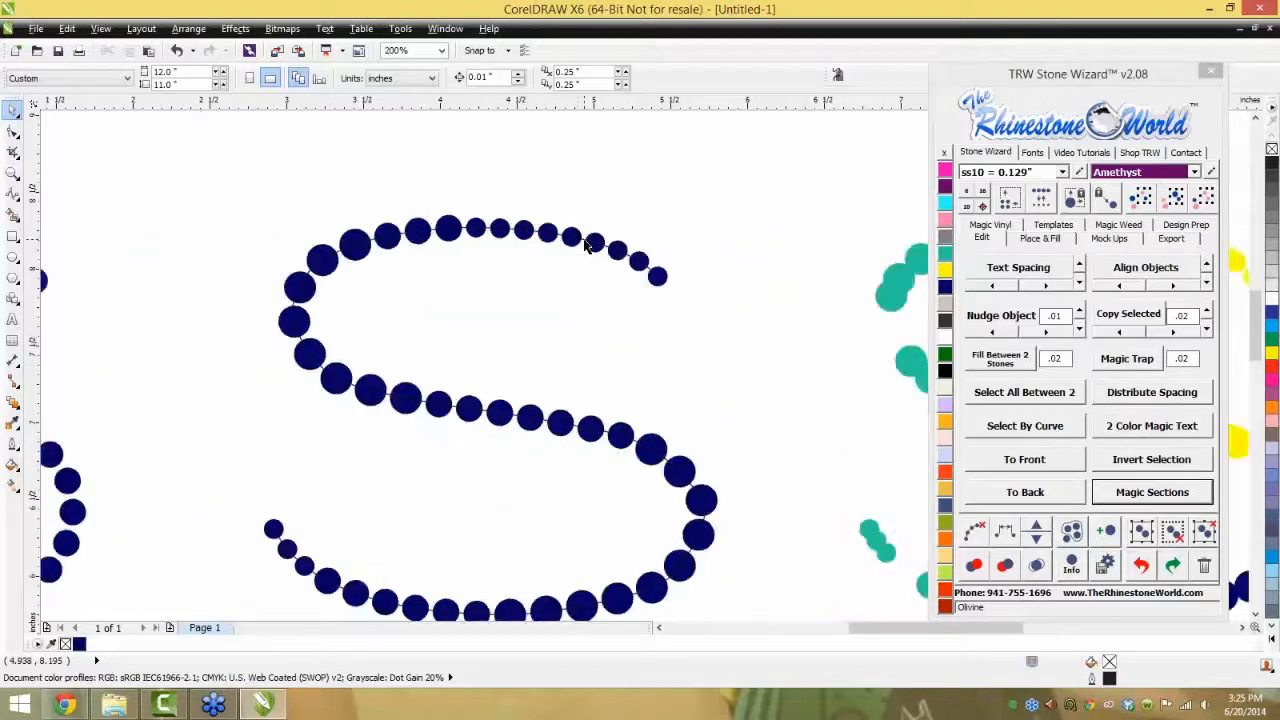
{"action": "left_click", "coordinate": [587, 281]}
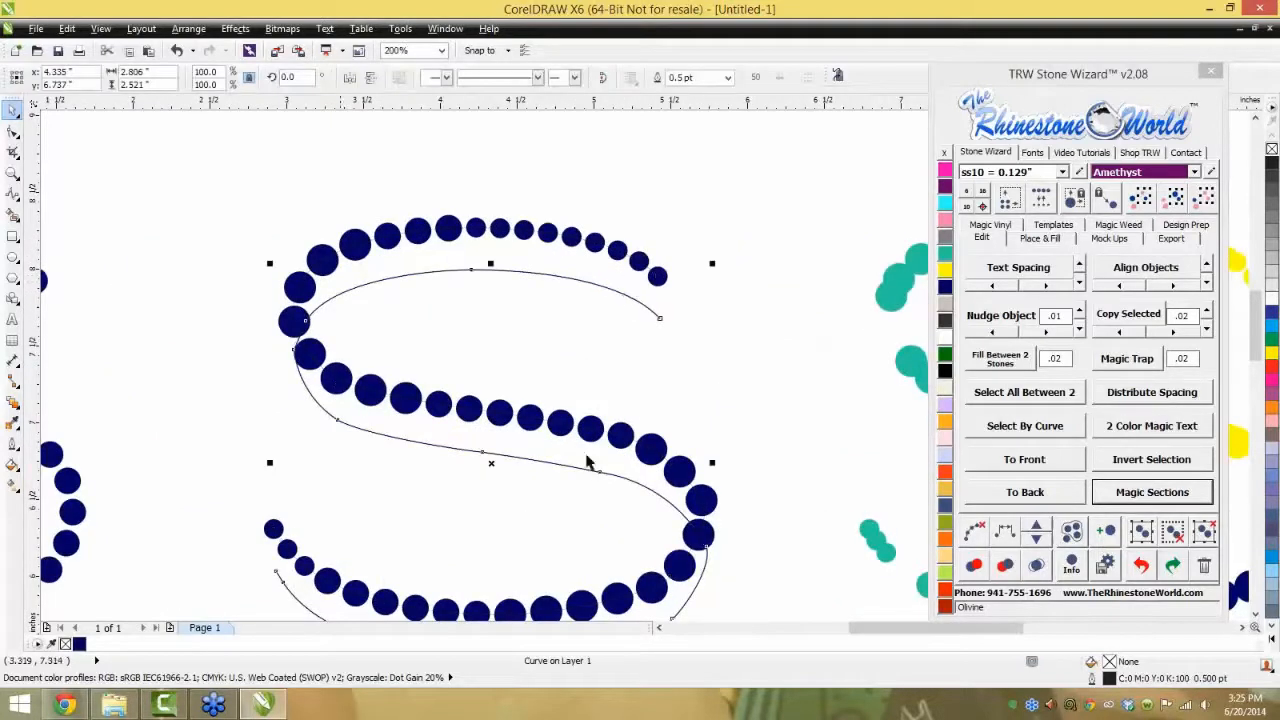
{"action": "scroll", "coordinate": [670, 437], "scroll_direction": "down", "scroll_amount": 1}
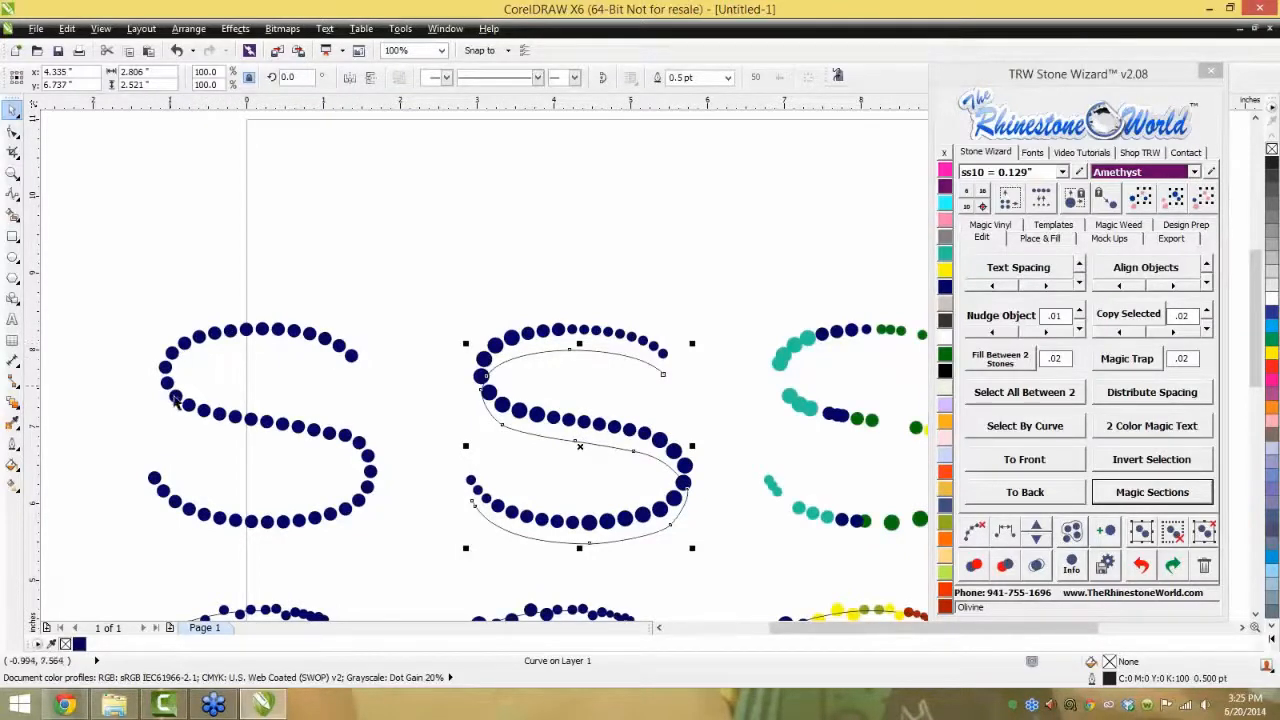
{"action": "left_click", "coordinate": [702, 406]}
{"action": "scroll", "coordinate": [697, 403], "scroll_direction": "down", "scroll_amount": 1}
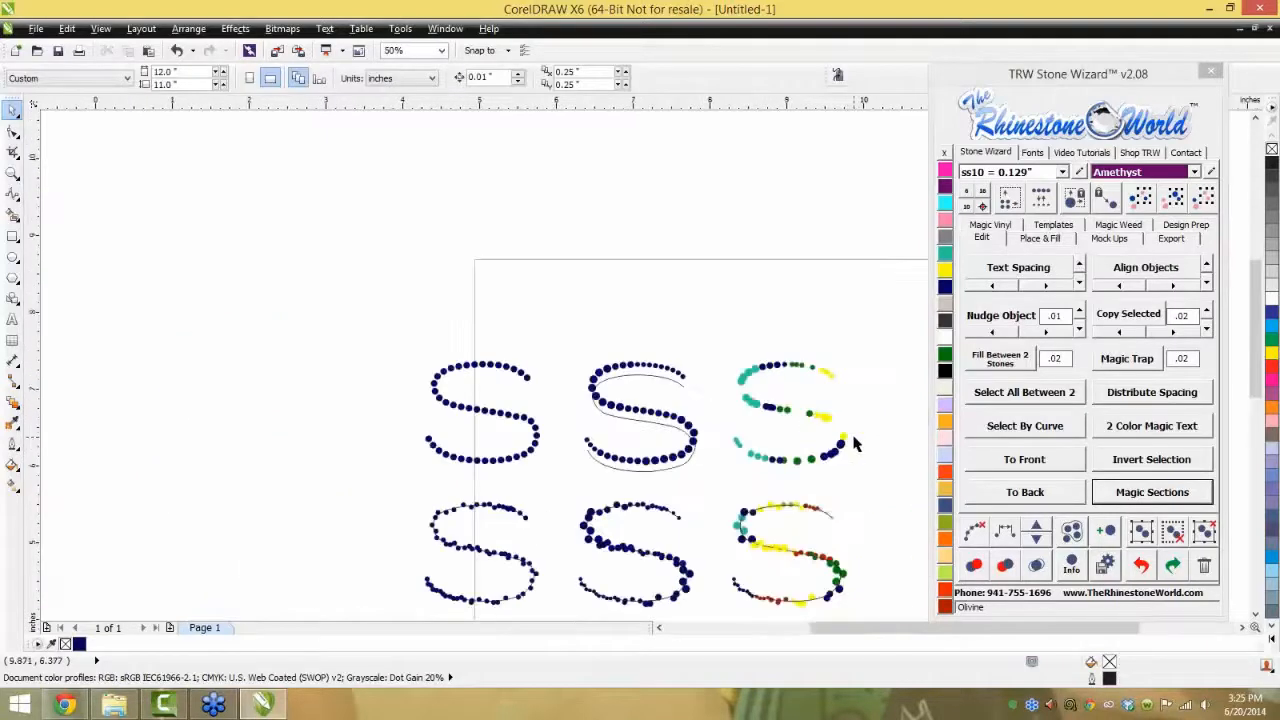
- Undo the guide curve move and the respacing of the middle S
{"action": "scroll", "coordinate": [855, 437], "scroll_direction": "up", "scroll_amount": 1}
{"action": "key", "text": "ctrl+z"}
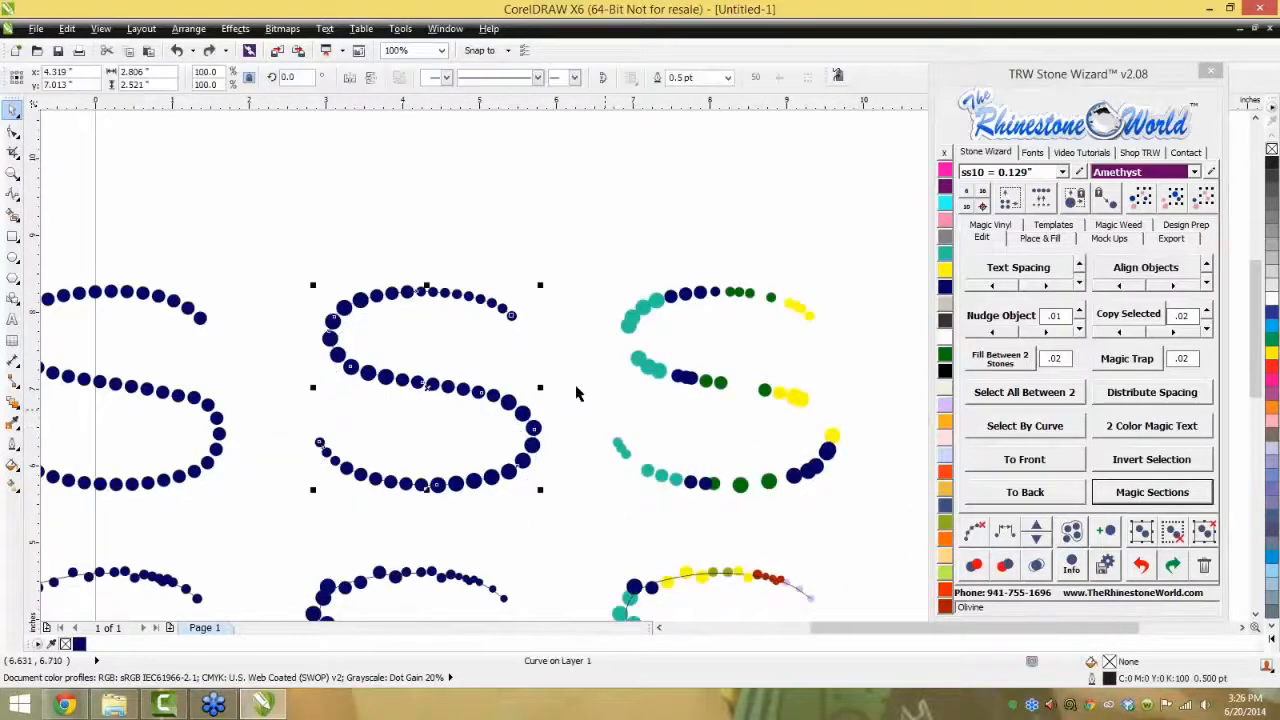
{"action": "key", "text": "ctrl+z"}
- Place a copy of the unevenly spaced middle S above it, and respace the stones of both evenly
{"action": "scroll", "coordinate": [573, 364], "scroll_direction": "down", "scroll_amount": 1}
{"action": "left_click_drag", "start_coordinate": [571, 291], "coordinate": [430, 445]}
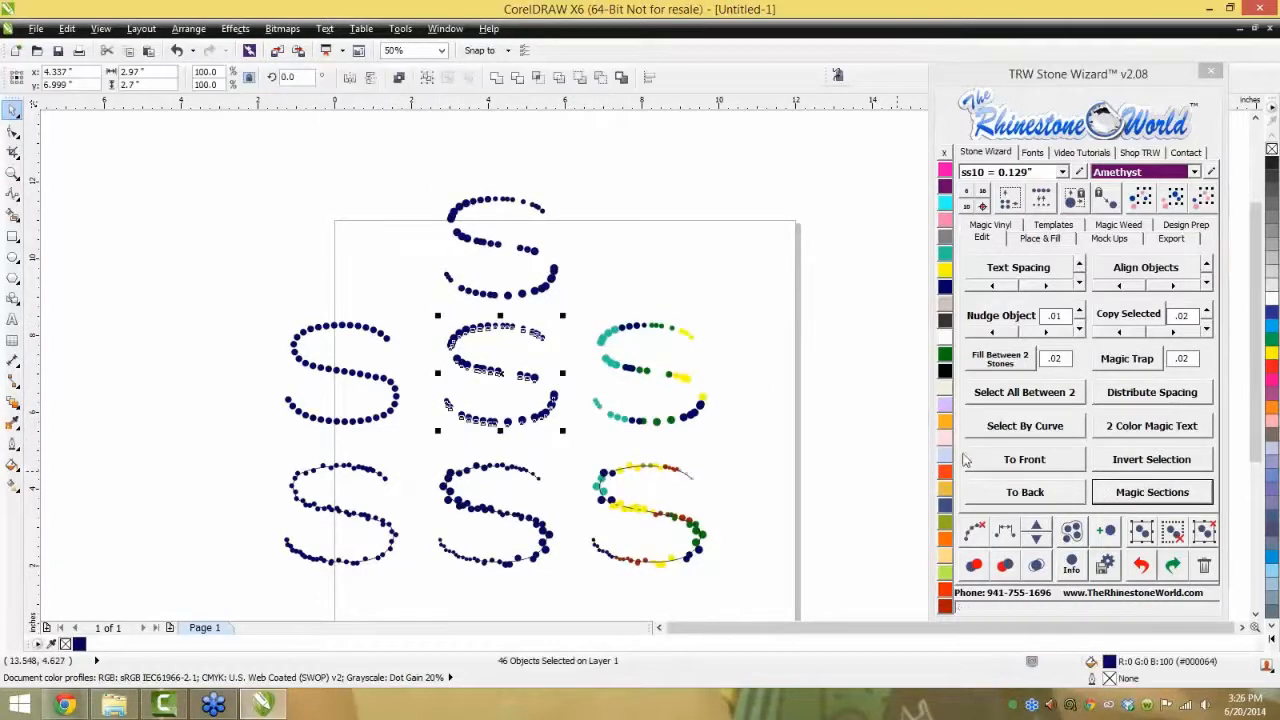
{"action": "left_click", "coordinate": [1010, 535]}
{"action": "left_click", "coordinate": [600, 191]}
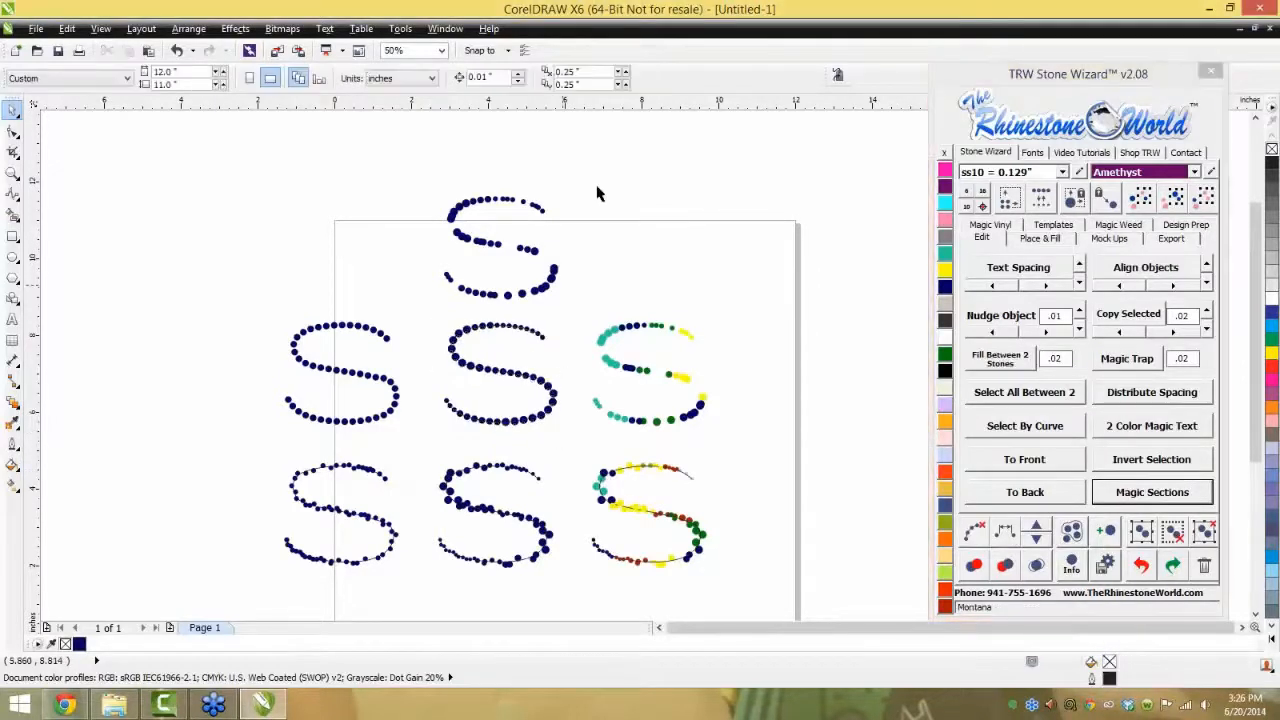
{"action": "left_click_drag", "start_coordinate": [428, 281], "coordinate": [418, 318]}
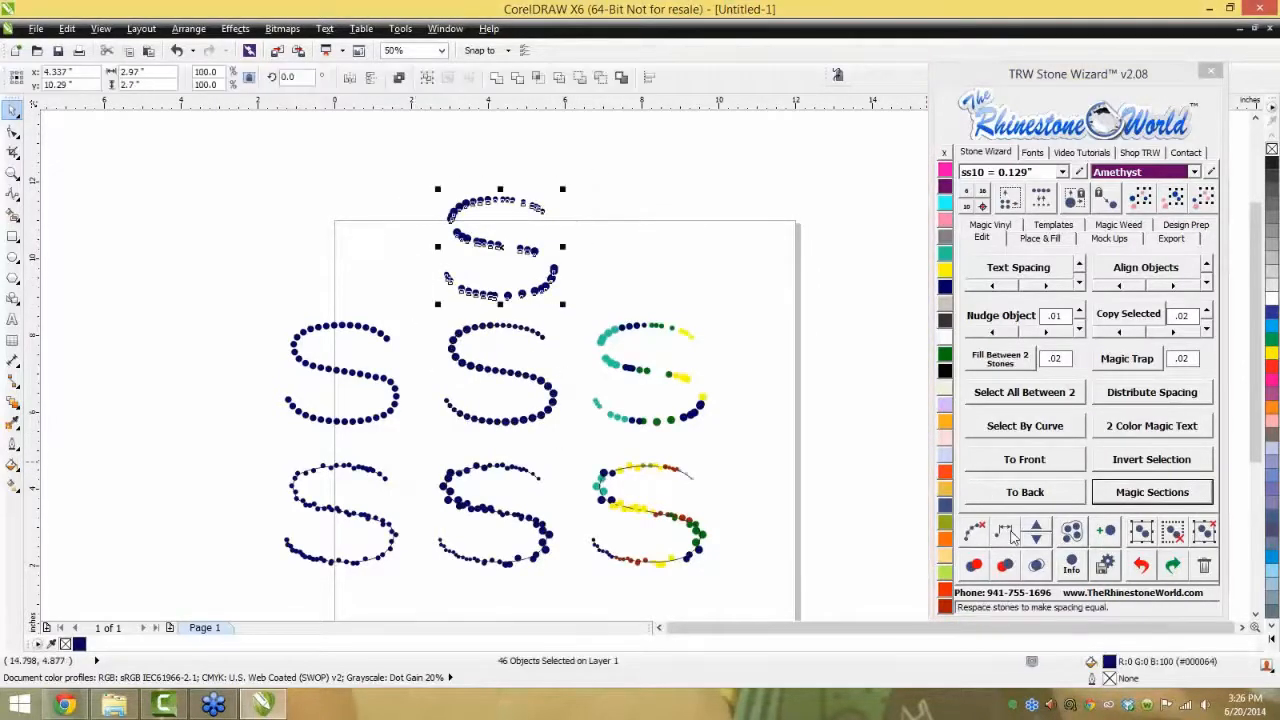
{"action": "left_click", "coordinate": [1010, 535]}
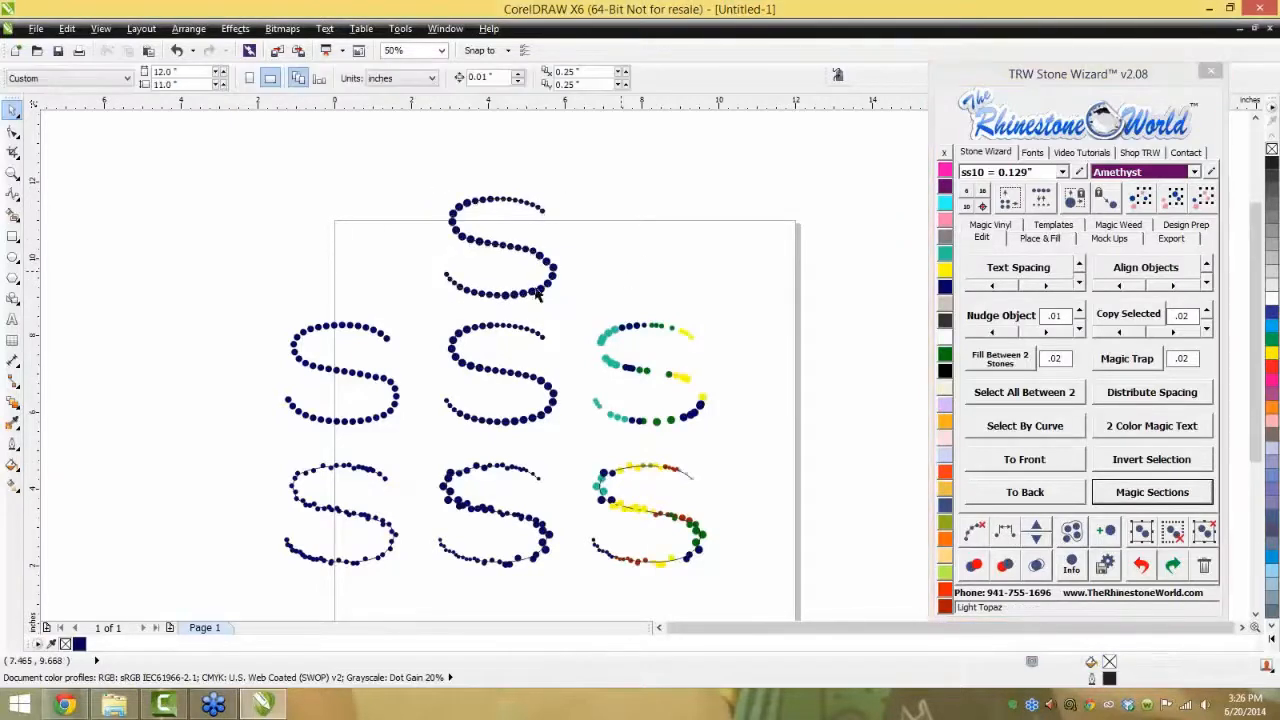
- Pull the guide curves of the middle S and its upper copy away from the stones and delete both curves
{"action": "scroll", "coordinate": [520, 311], "scroll_direction": "up", "scroll_amount": 1}
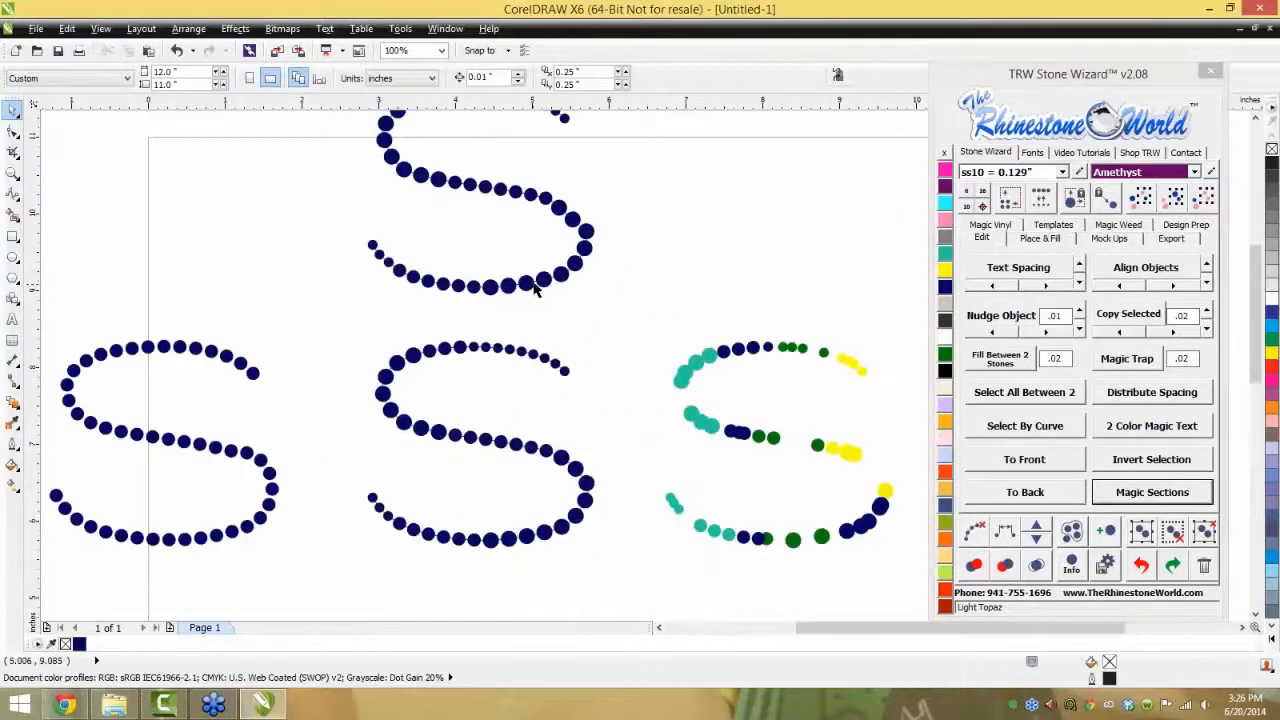
{"action": "left_click_drag", "start_coordinate": [537, 281], "coordinate": [728, 290]}
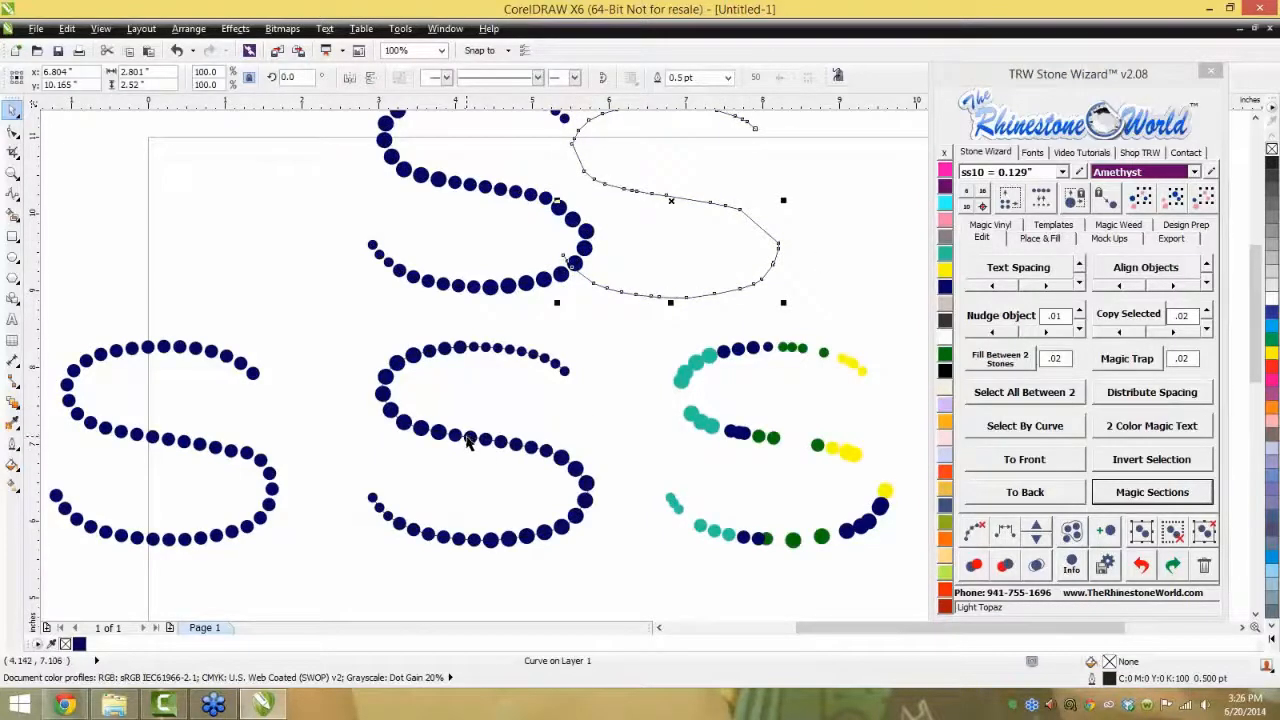
{"action": "left_click_drag", "start_coordinate": [466, 443], "coordinate": [618, 436]}
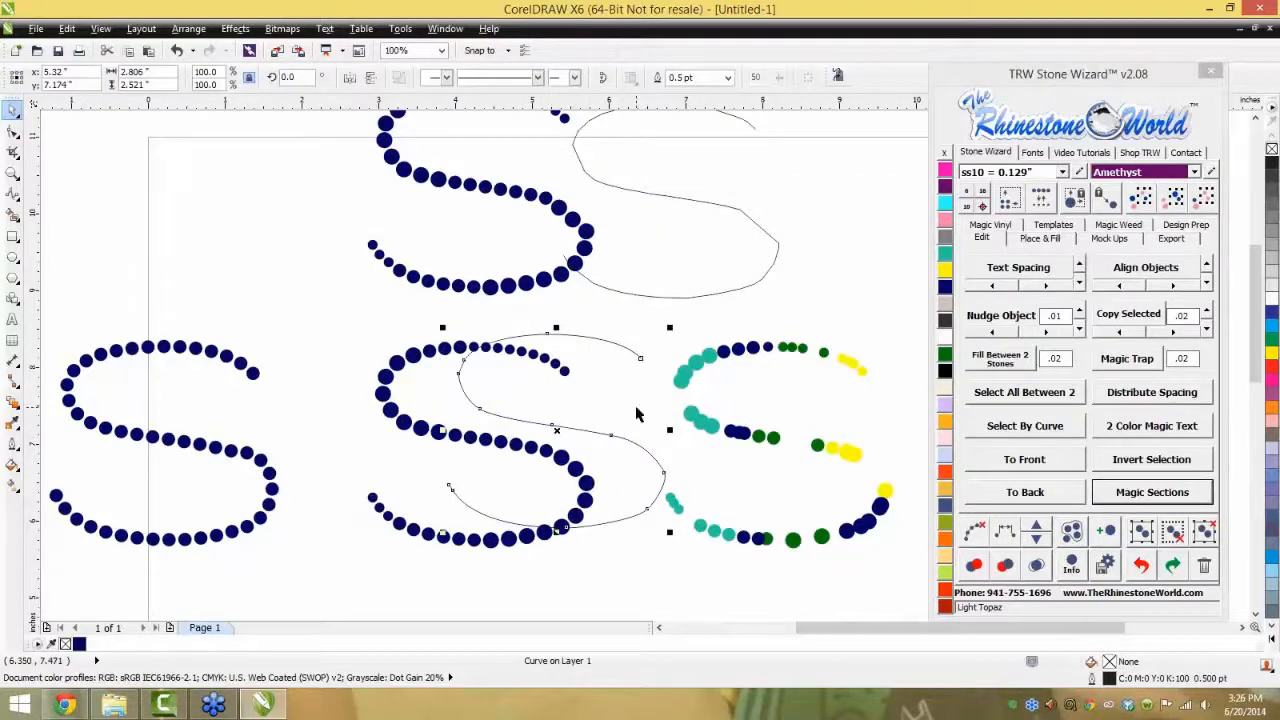
{"action": "scroll", "coordinate": [645, 405], "scroll_direction": "down", "scroll_amount": 2}
{"action": "left_click", "coordinate": [680, 348]}
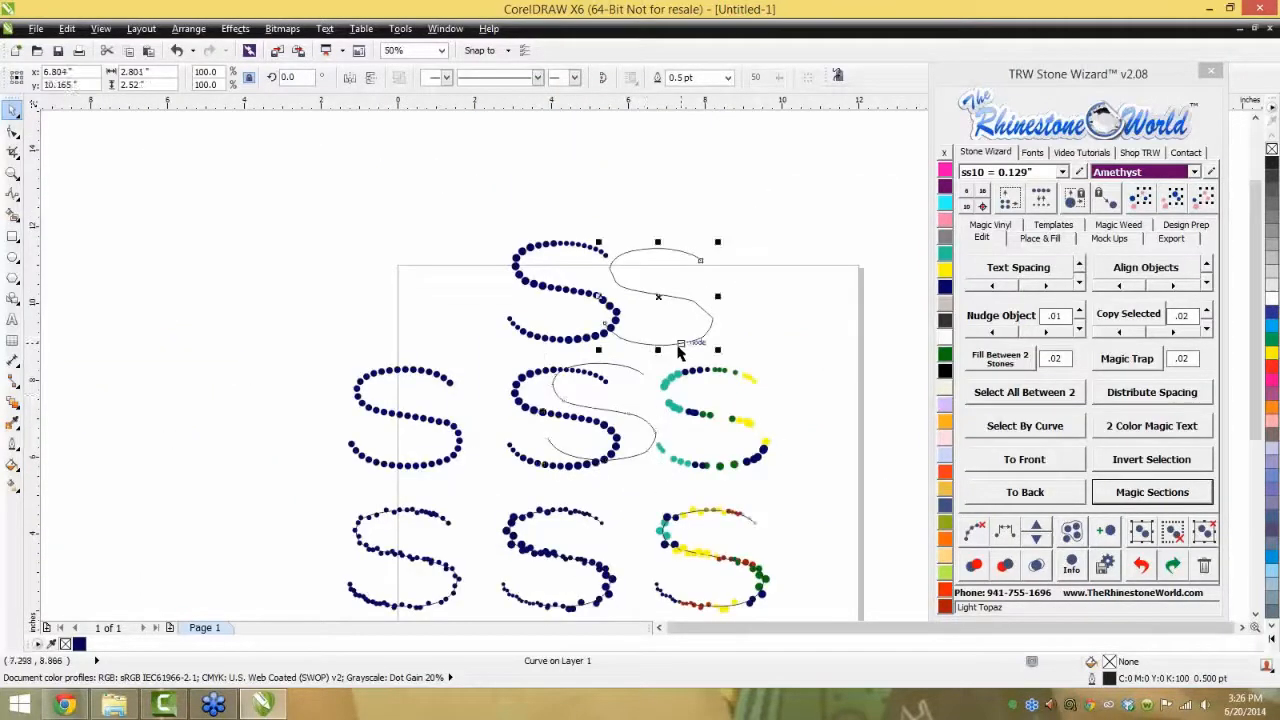
{"action": "key", "text": "Delete"}
{"action": "left_click", "coordinate": [648, 426]}
{"action": "key", "text": "Delete"}
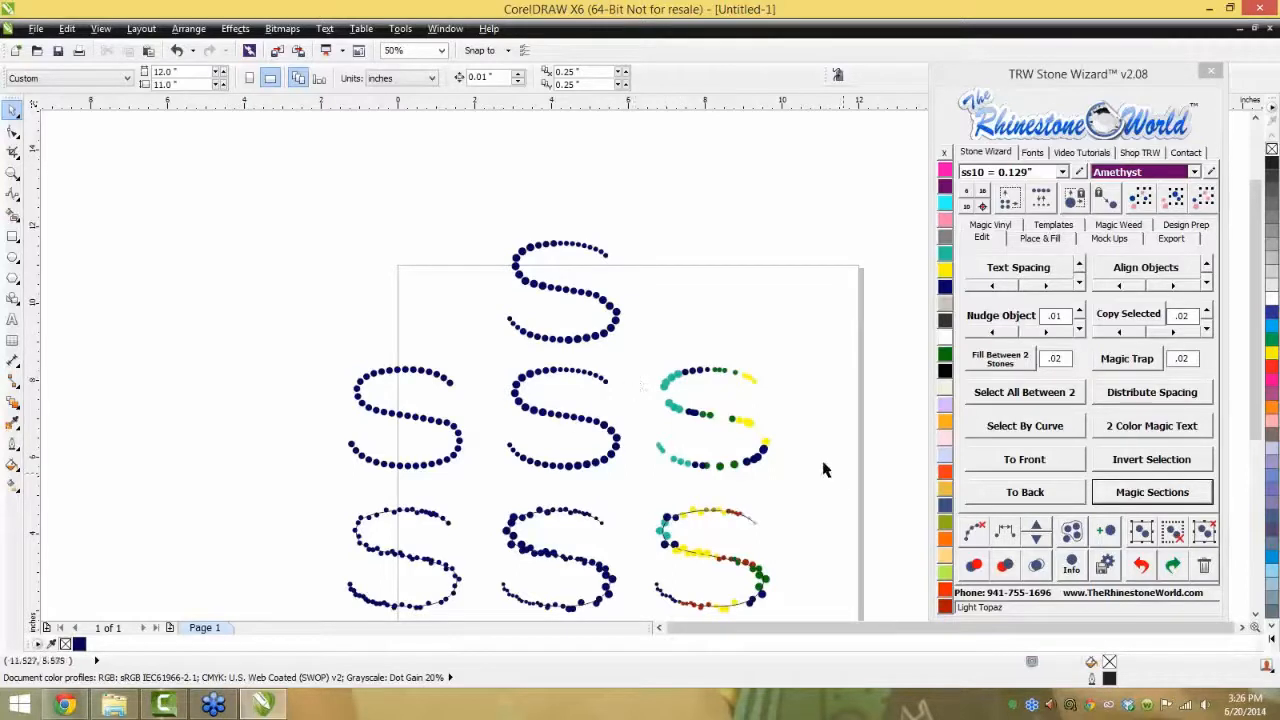
- Select all stones of the multicoloured S in the same row and respace them evenly
{"action": "scroll", "coordinate": [823, 466], "scroll_direction": "up", "scroll_amount": 2}
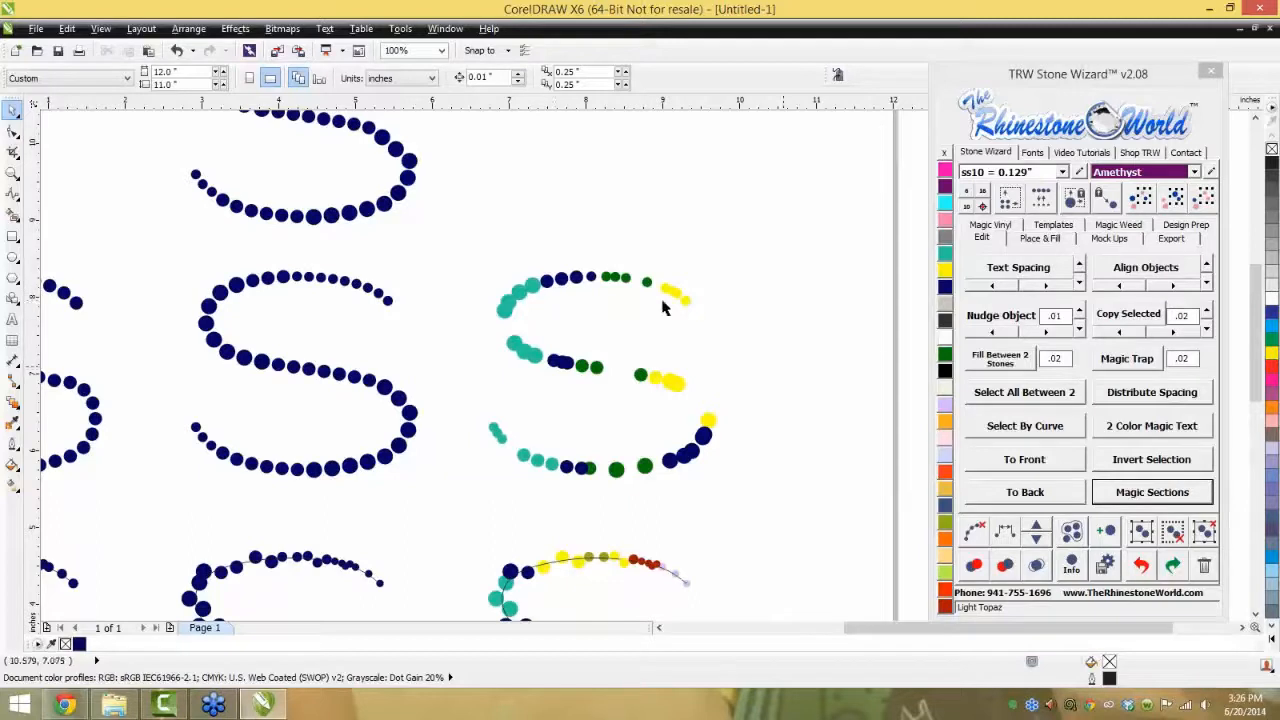
{"action": "left_click_drag", "start_coordinate": [768, 214], "coordinate": [482, 531]}
{"action": "left_click", "coordinate": [1010, 533]}
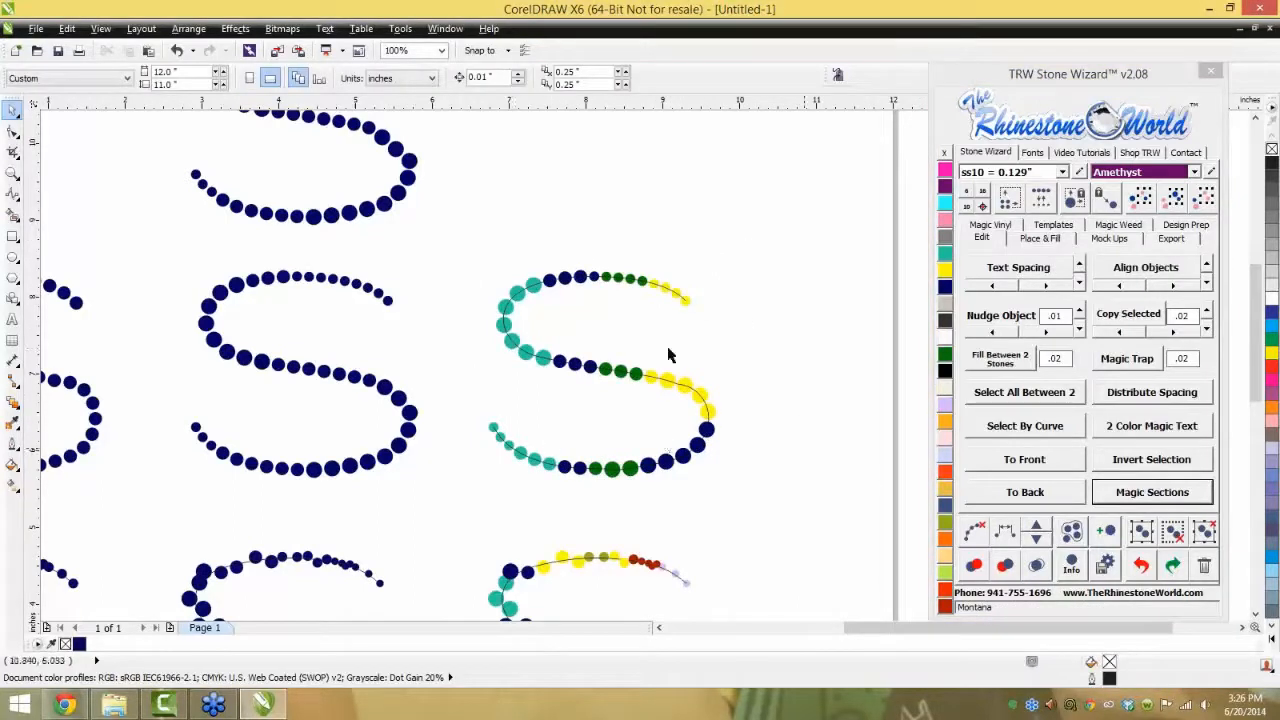
- Delete the guide curve running through the evenly respaced multicoloured S
{"action": "scroll", "coordinate": [669, 356], "scroll_direction": "down", "scroll_amount": 2}
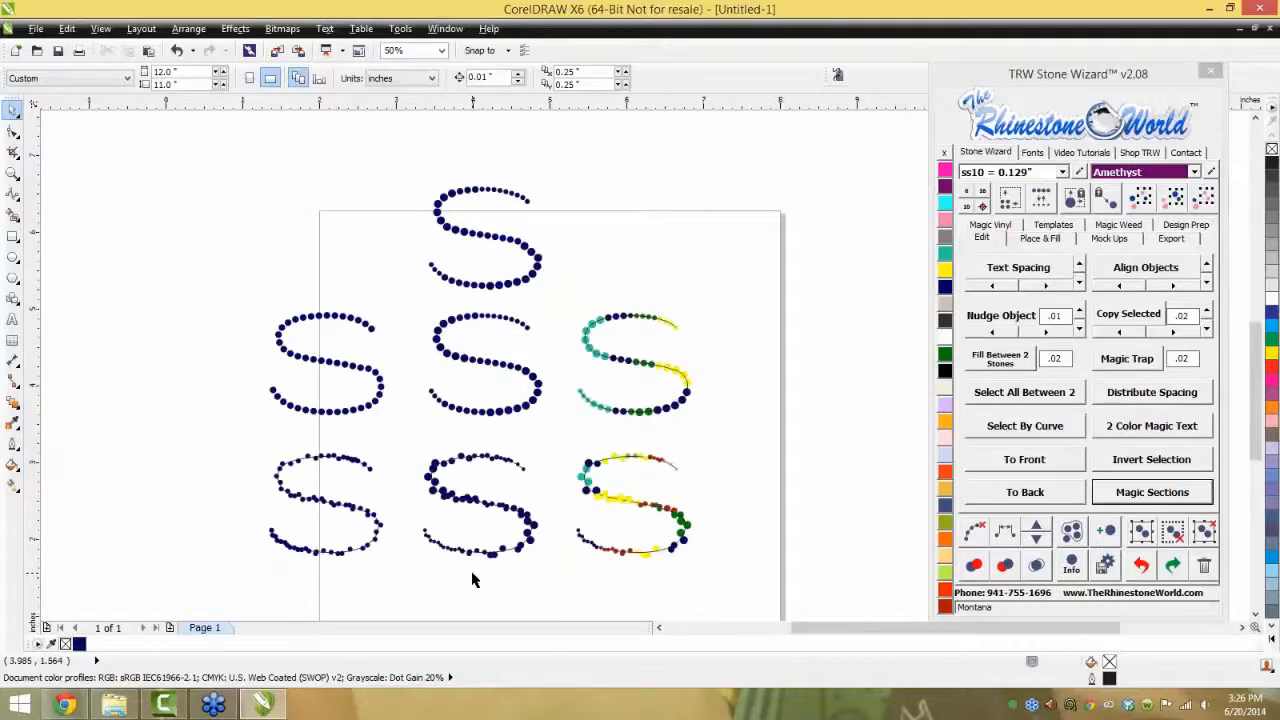
{"action": "scroll", "coordinate": [495, 490], "scroll_direction": "up", "scroll_amount": 3}
{"action": "scroll", "coordinate": [651, 271], "scroll_direction": "down", "scroll_amount": 4}
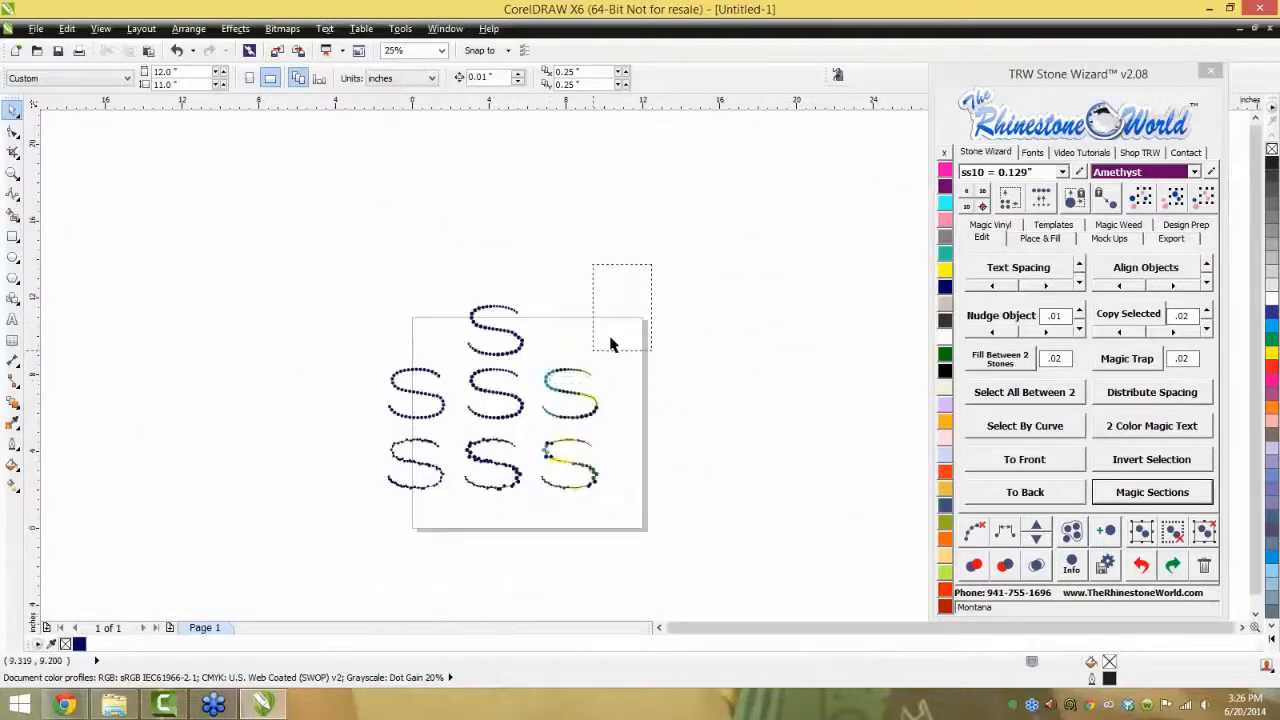
{"action": "scroll", "coordinate": [670, 400], "scroll_direction": "up", "scroll_amount": 5}
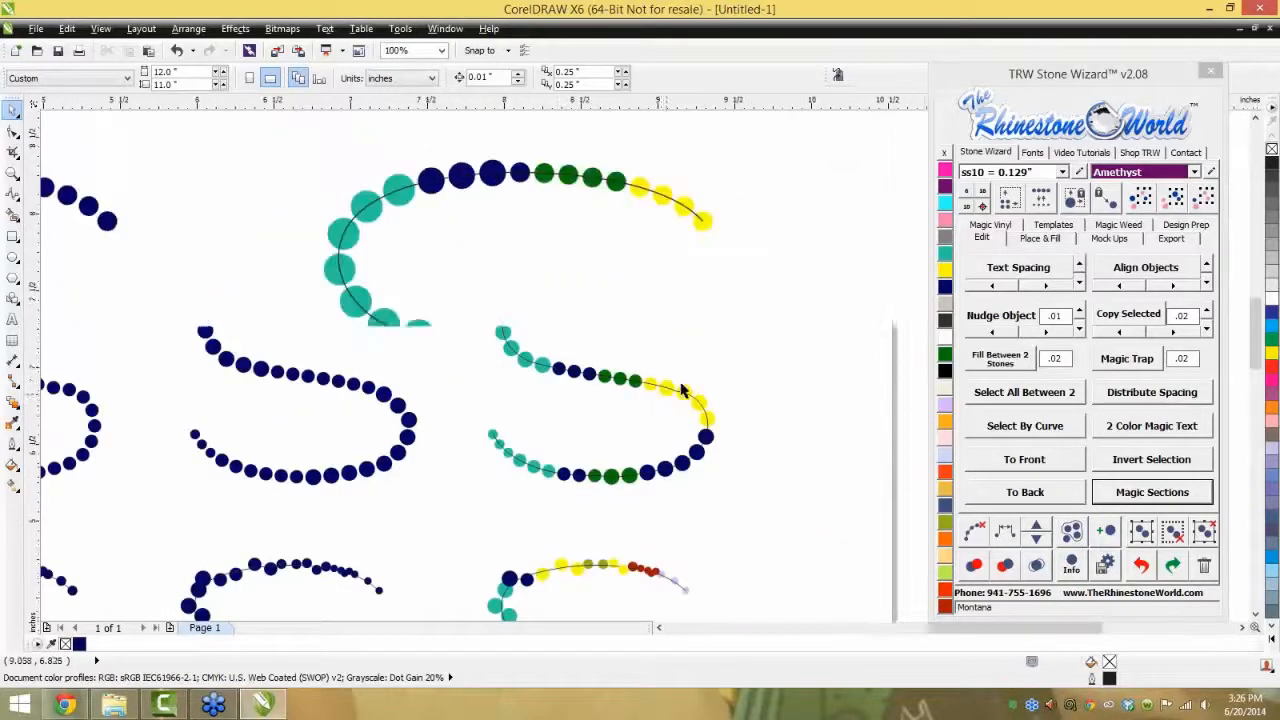
{"action": "left_click", "coordinate": [683, 387]}
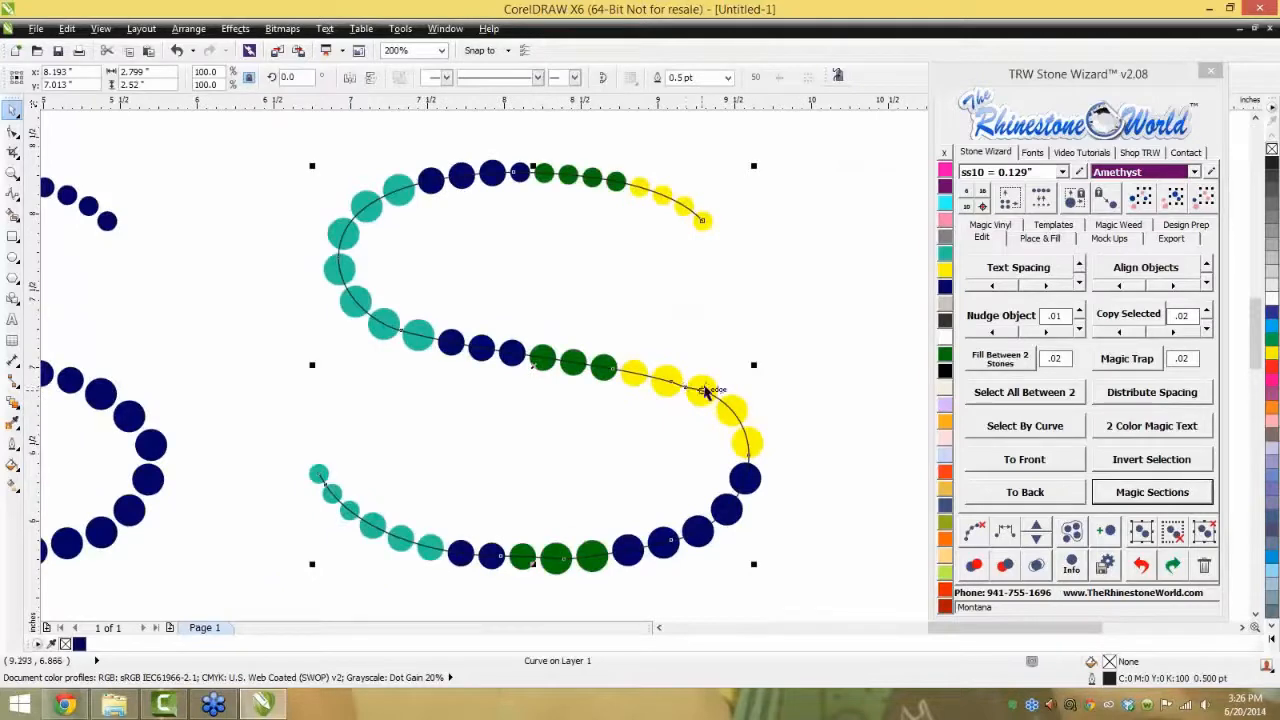
{"action": "key", "text": "Delete"}
{"action": "scroll", "coordinate": [688, 287], "scroll_direction": "down", "scroll_amount": 1}
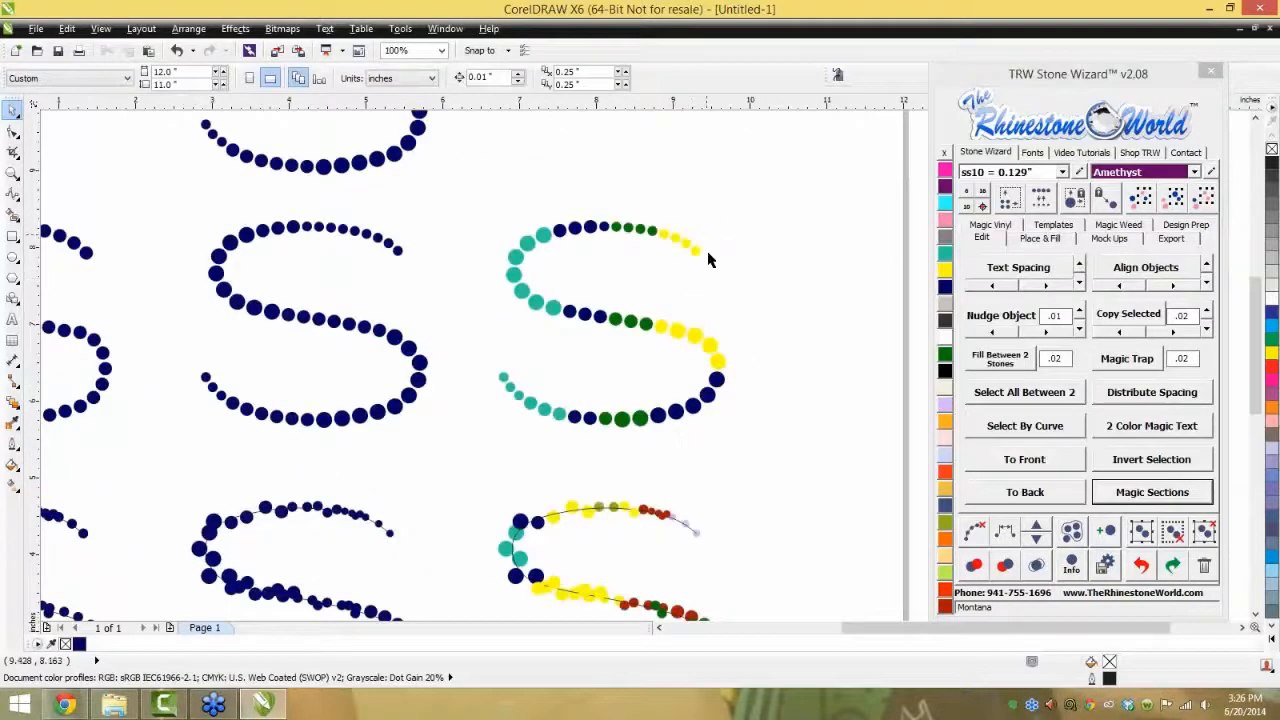
- Replace the six large yellow and navy stones around the lower bend of the multicoloured S with smaller 0.173 inch stones
{"action": "scroll", "coordinate": [707, 260], "scroll_direction": "up", "scroll_amount": 1}
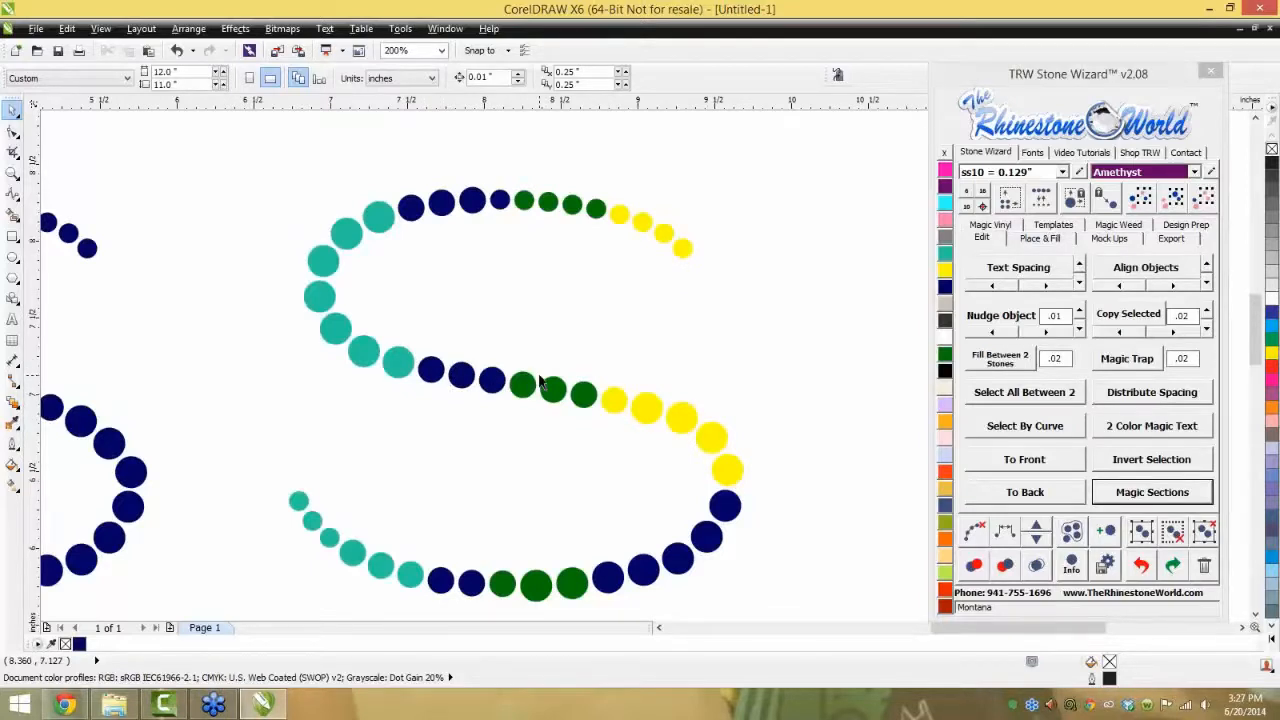
{"action": "scroll", "coordinate": [540, 383], "scroll_direction": "down", "scroll_amount": 1}
{"action": "scroll", "coordinate": [627, 489], "scroll_direction": "up", "scroll_amount": 1}
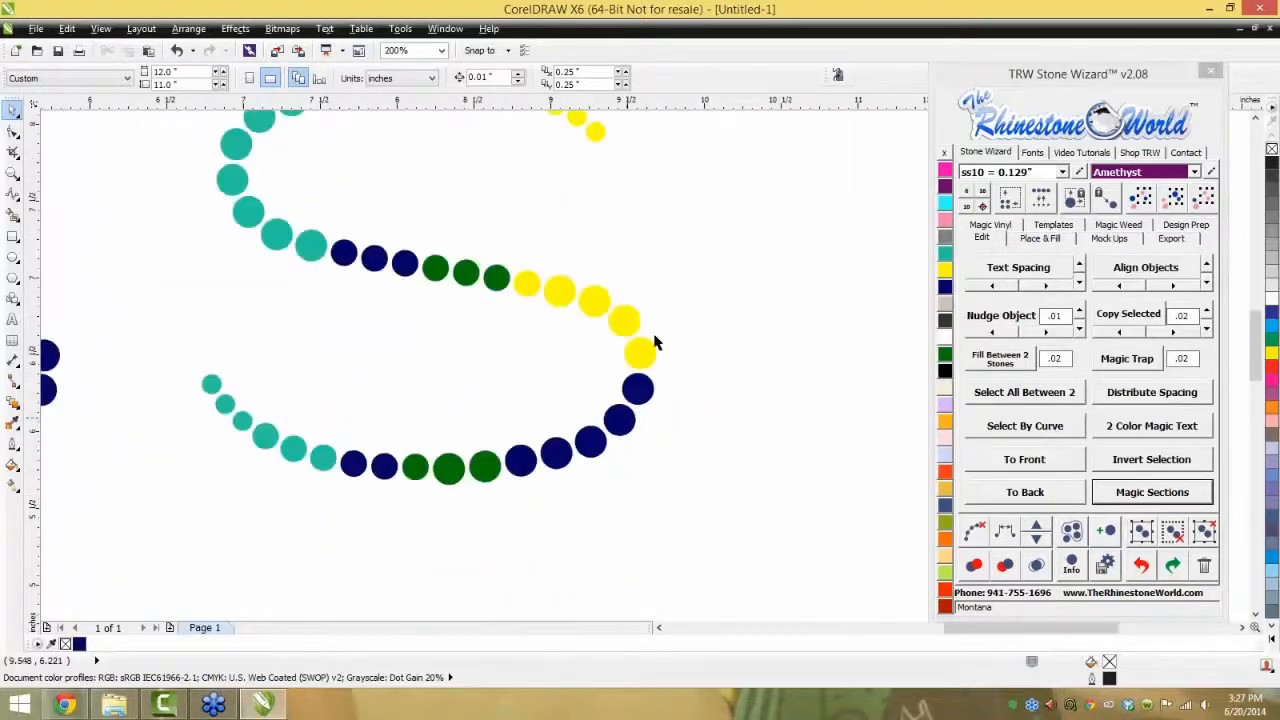
{"action": "left_click_drag", "start_coordinate": [694, 273], "coordinate": [565, 502]}
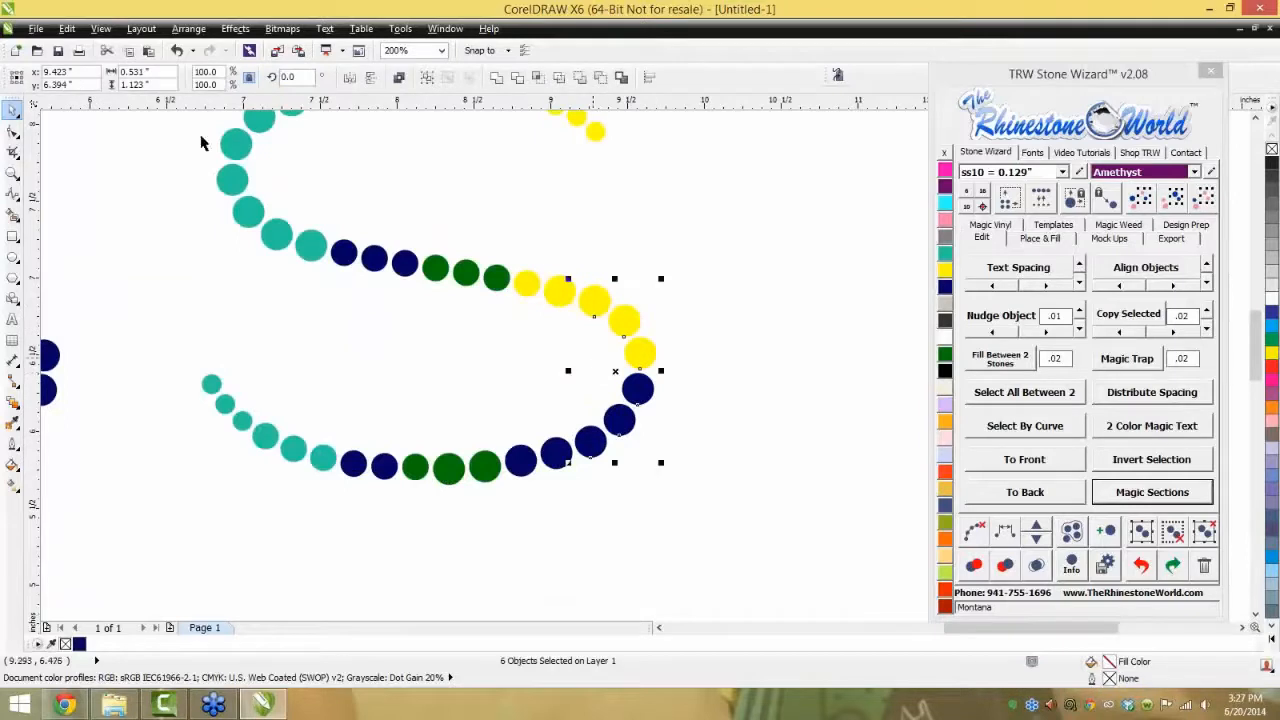
{"action": "left_click", "coordinate": [640, 352]}
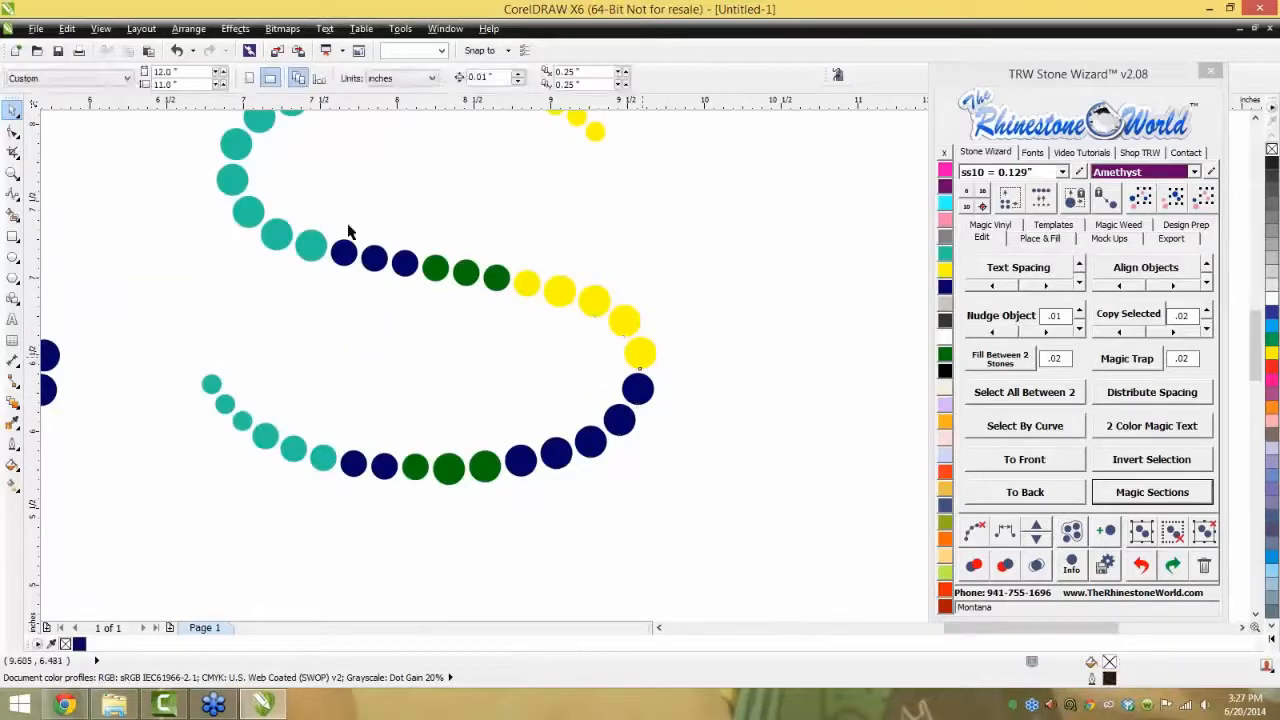
{"action": "key", "text": "Escape"}
{"action": "left_click_drag", "start_coordinate": [697, 250], "coordinate": [570, 510]}
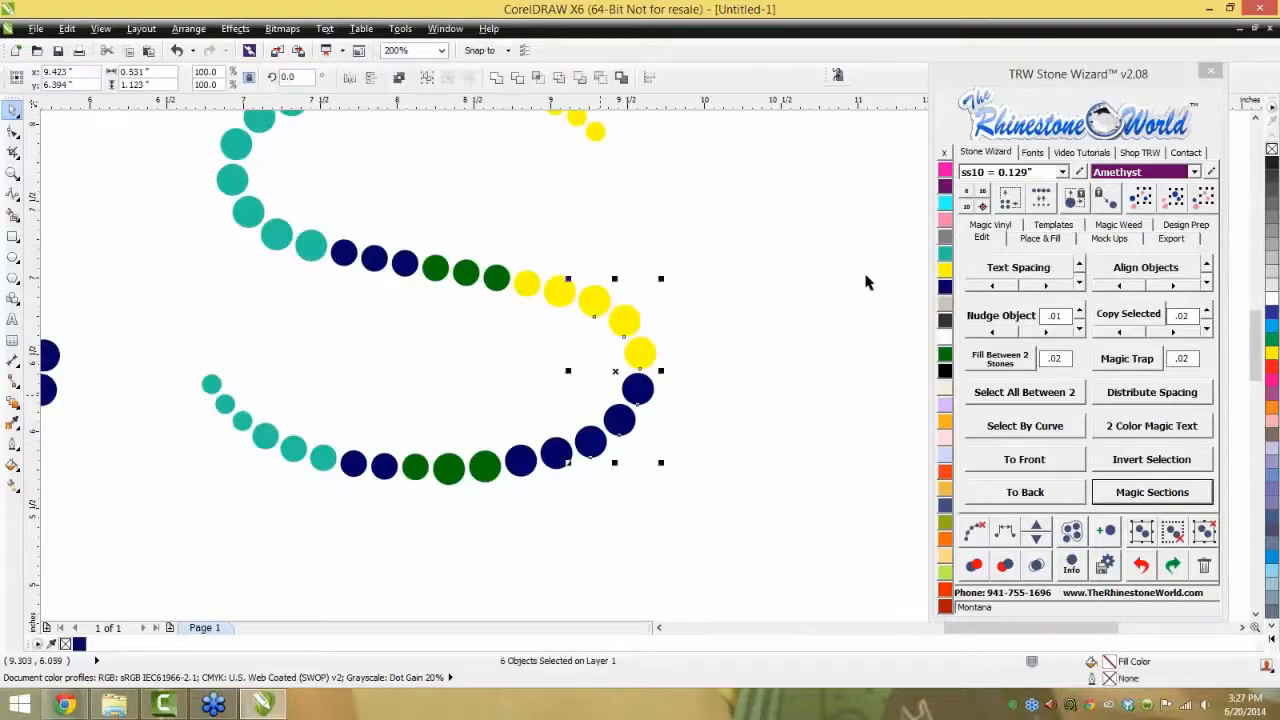
{"action": "left_click", "coordinate": [980, 192]}
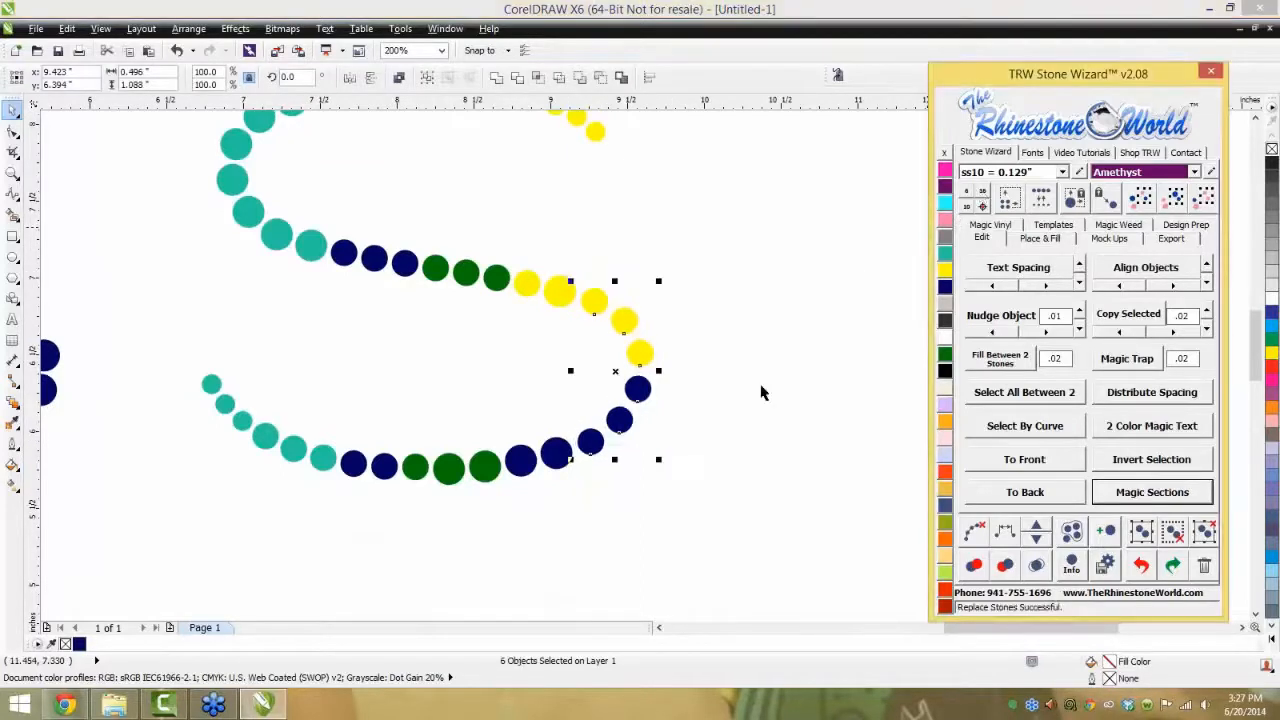
- Include the adjoining large navy stone in the selection and respace the bend's stones evenly with one extra stone added
{"action": "left_click", "coordinate": [555, 455], "text": "shift"}
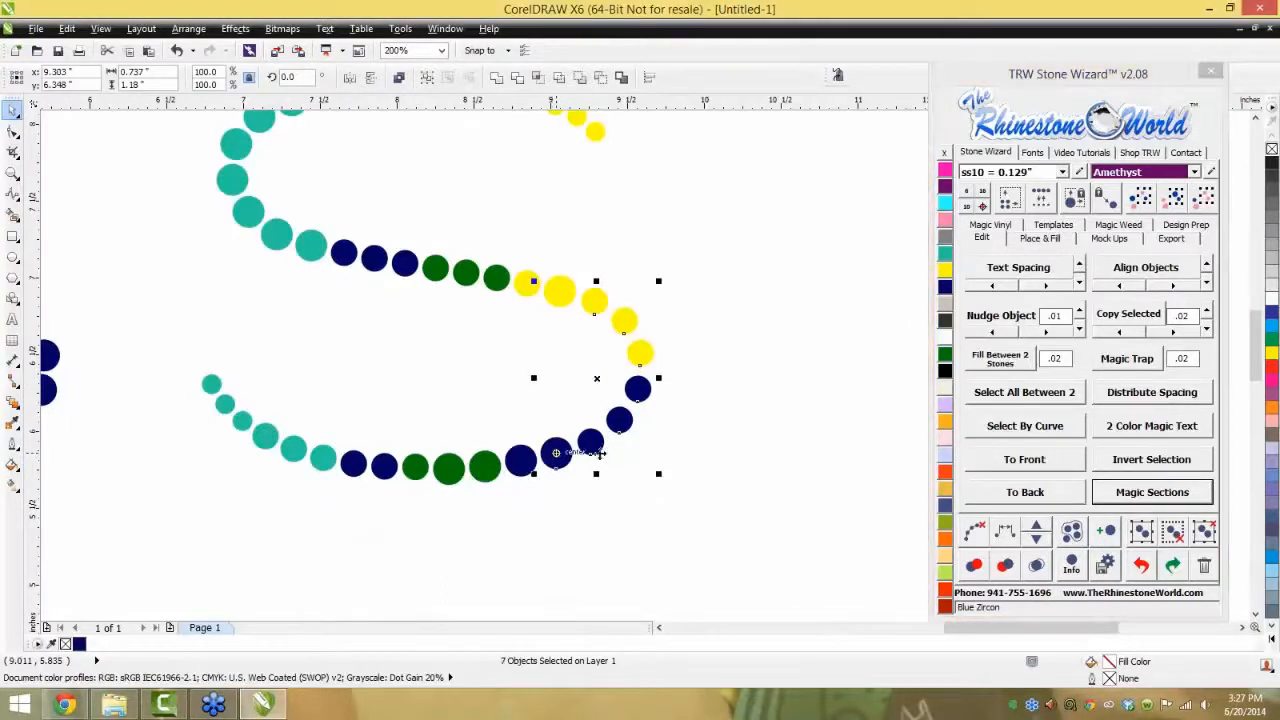
{"action": "left_click", "coordinate": [1005, 533]}
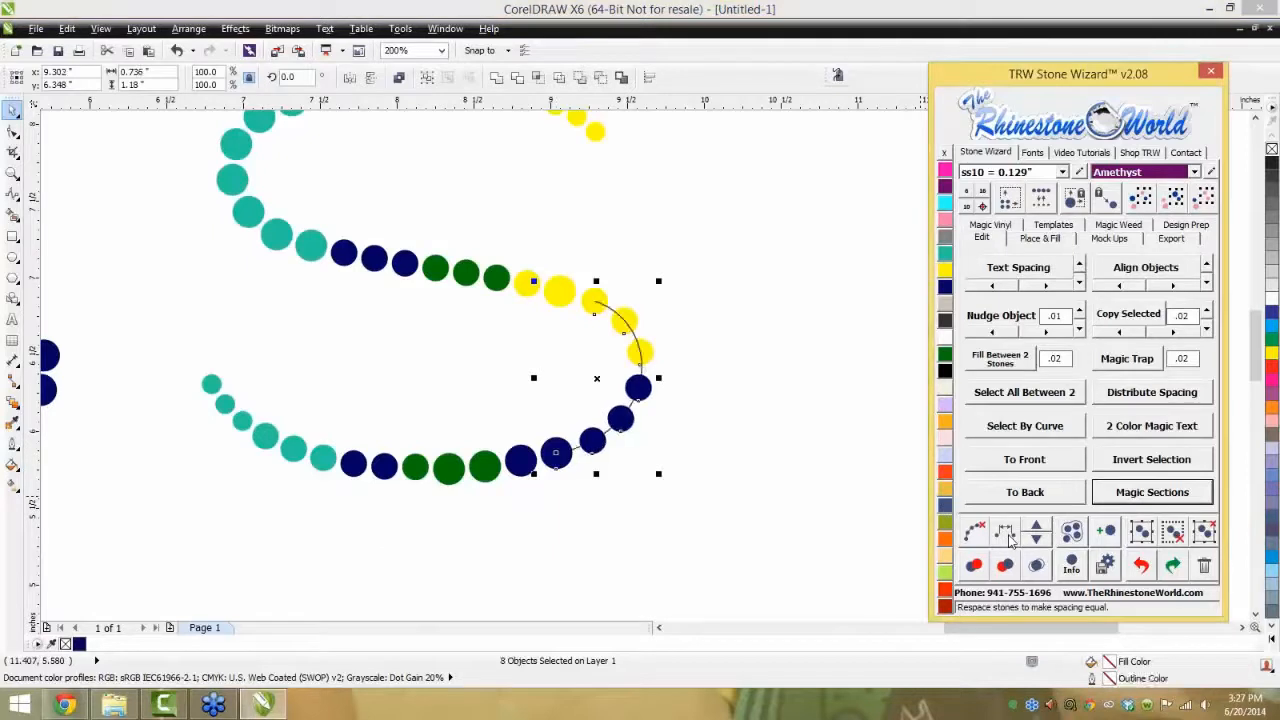
{"action": "left_click", "coordinate": [1037, 526]}
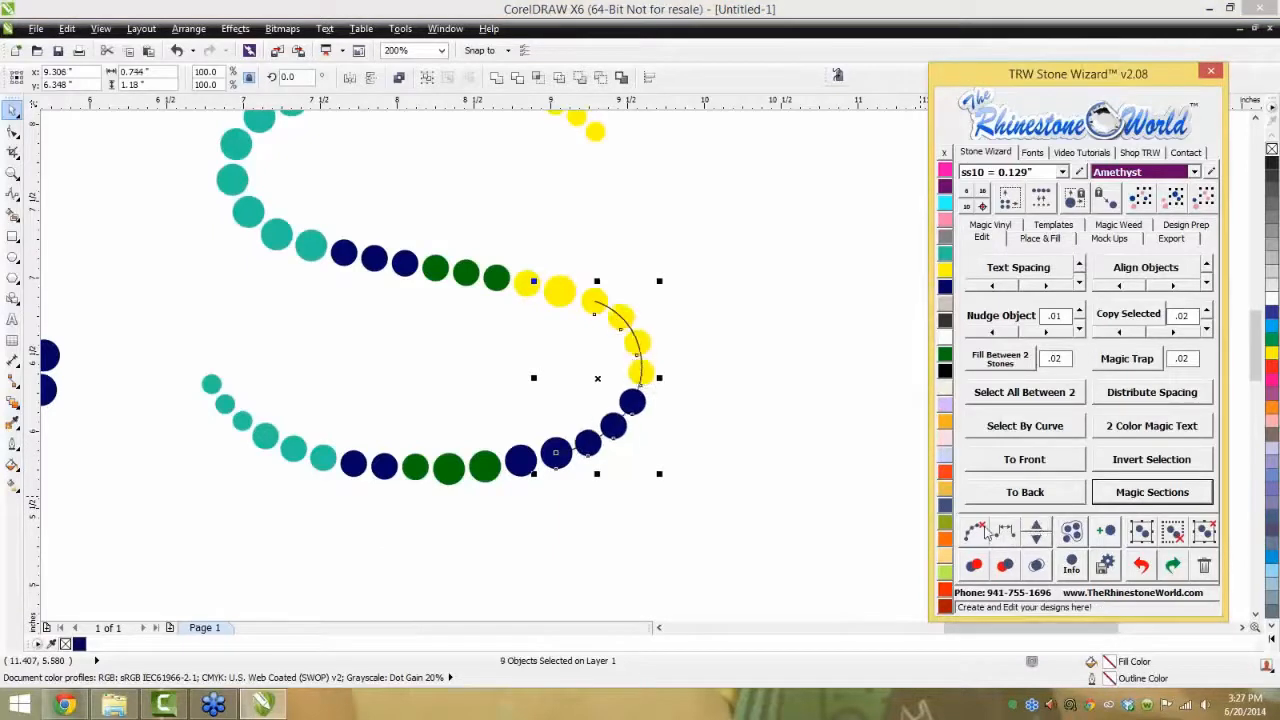
{"action": "left_click", "coordinate": [549, 423]}
- Delete all the S designs on the page and undo the deletion
{"action": "scroll", "coordinate": [552, 395], "scroll_direction": "down", "scroll_amount": 2}
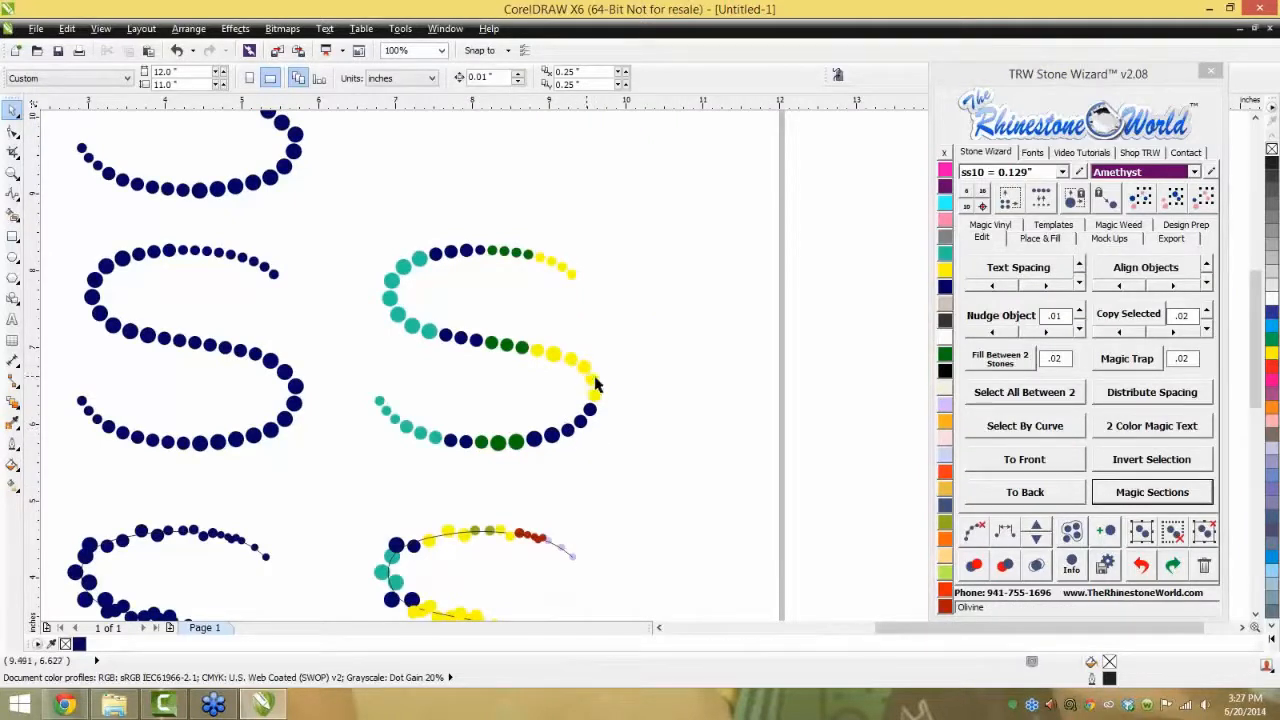
{"action": "scroll", "coordinate": [658, 372], "scroll_direction": "down", "scroll_amount": 2}
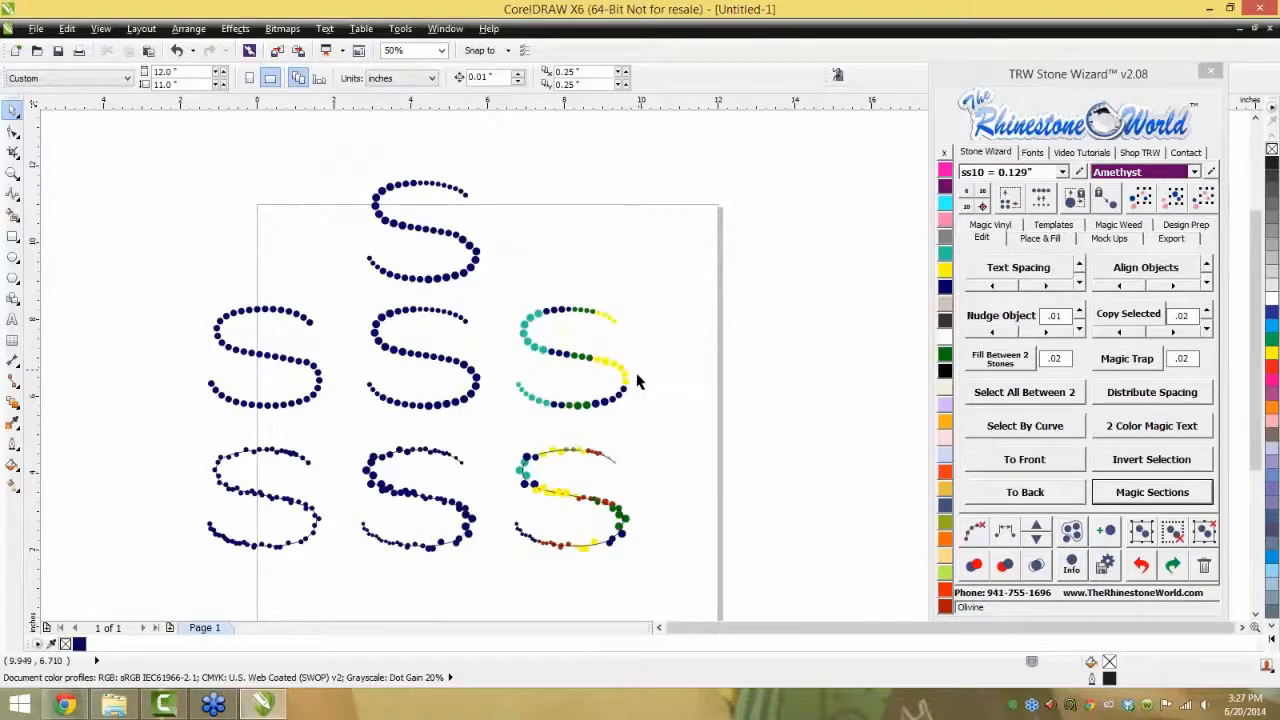
{"action": "scroll", "coordinate": [637, 381], "scroll_direction": "down", "scroll_amount": 1}
{"action": "key", "text": "ctrl+a"}
{"action": "key", "text": "Delete"}
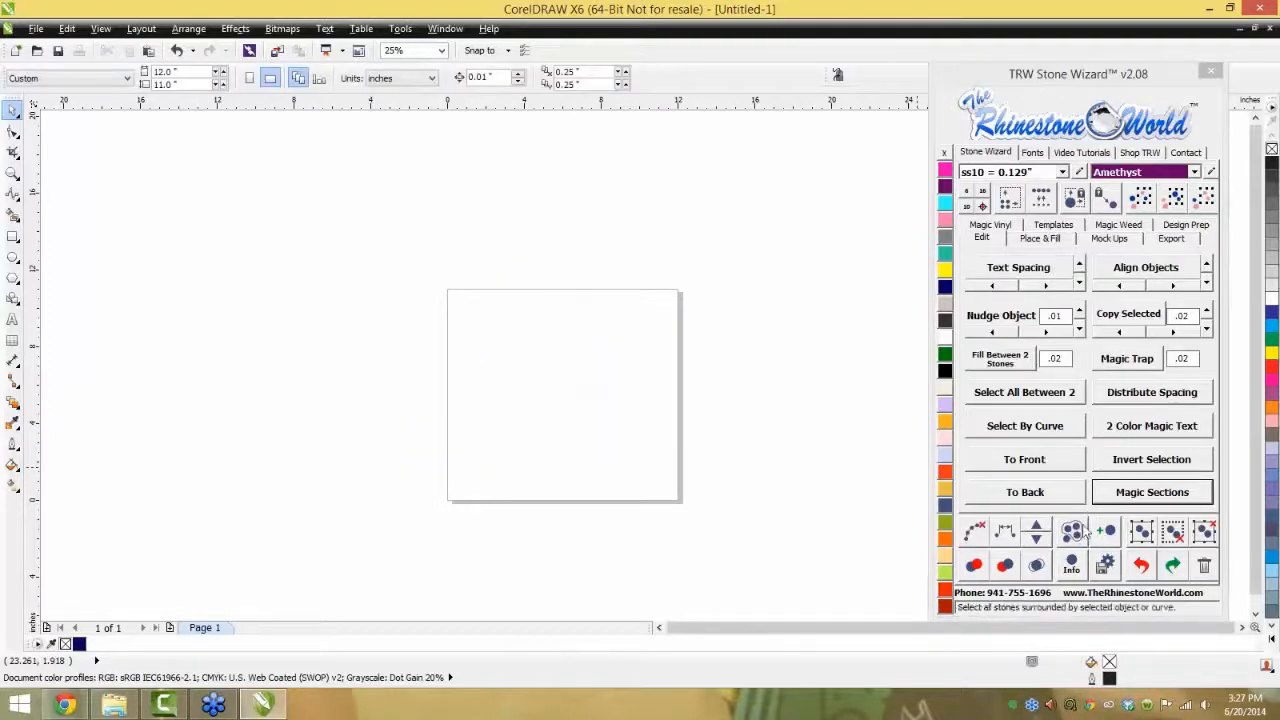
{"action": "key", "text": "ctrl+z"}
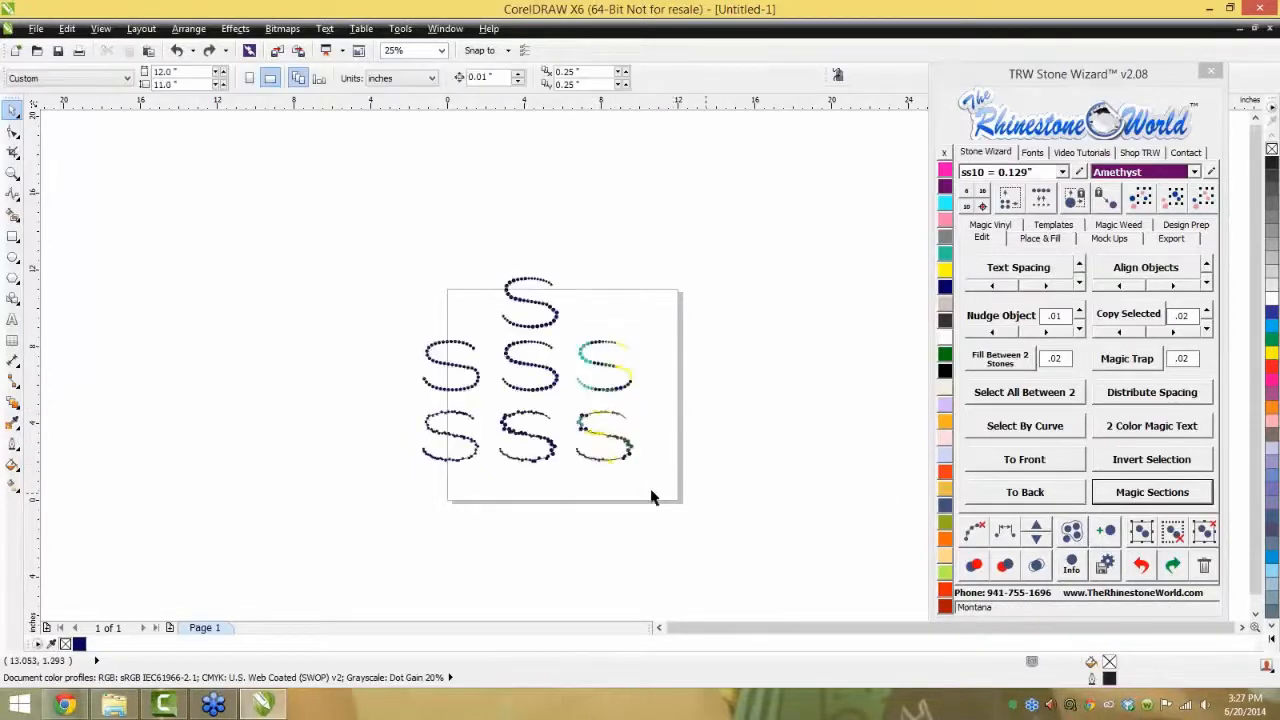
- Delete the bottom row of three unevenly spaced S designs together with their guide curves
{"action": "left_click_drag", "start_coordinate": [722, 509], "coordinate": [400, 410]}
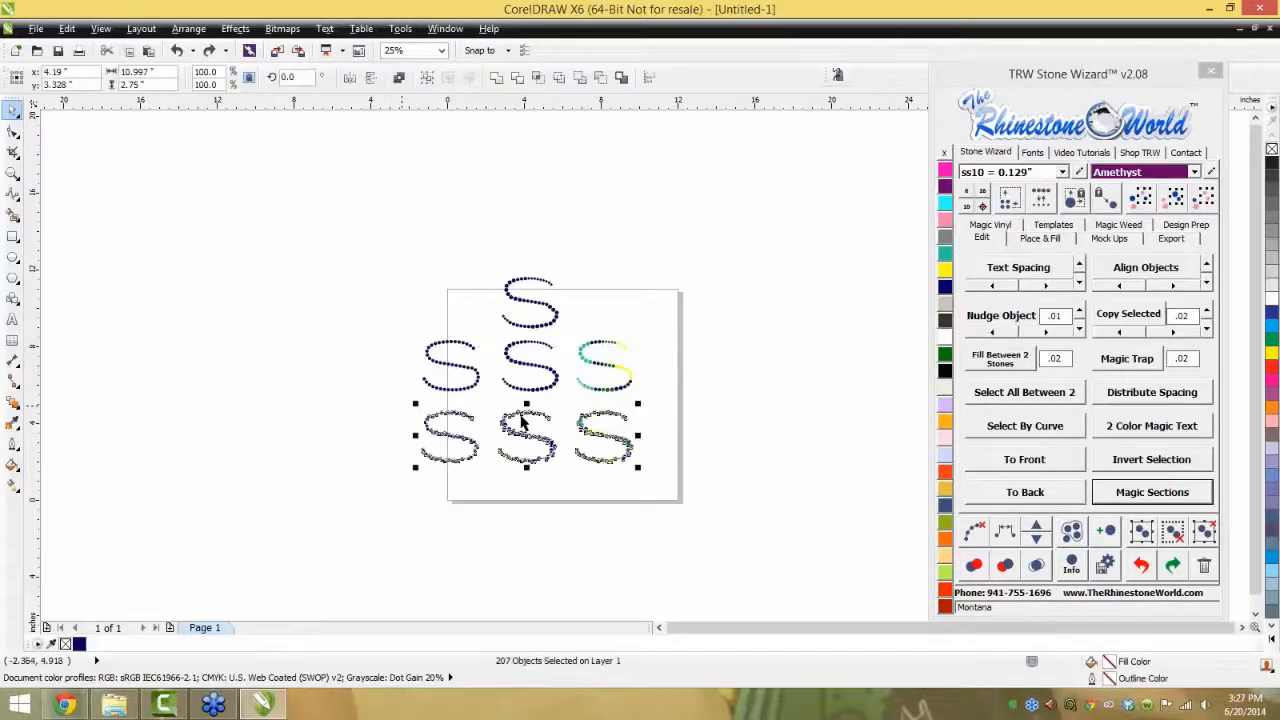
{"action": "key", "text": "Delete"}
{"action": "scroll", "coordinate": [605, 364], "scroll_direction": "up", "scroll_amount": 1}
{"action": "scroll", "coordinate": [613, 368], "scroll_direction": "up", "scroll_amount": 1}
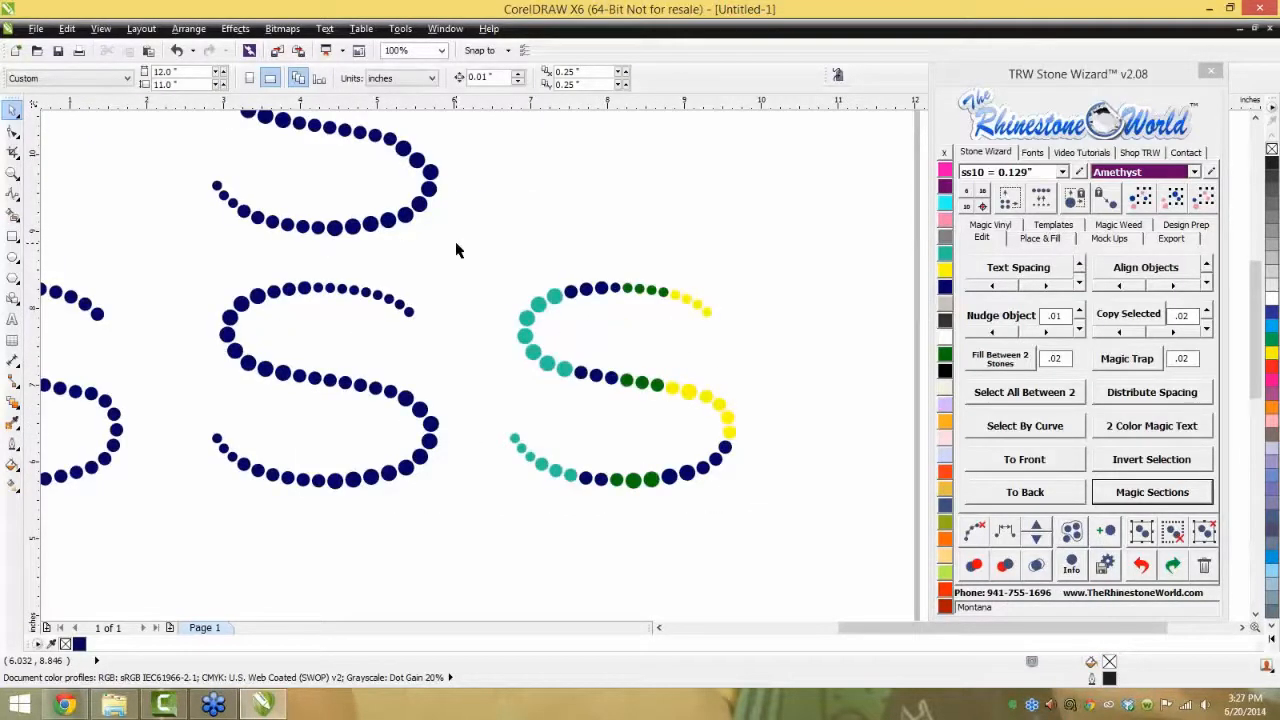
- Draw a Freehand loop around the yellow stones of the multicoloured S's lower bend, select the enclosed stones and move them away
{"action": "left_click", "coordinate": [20, 115]}
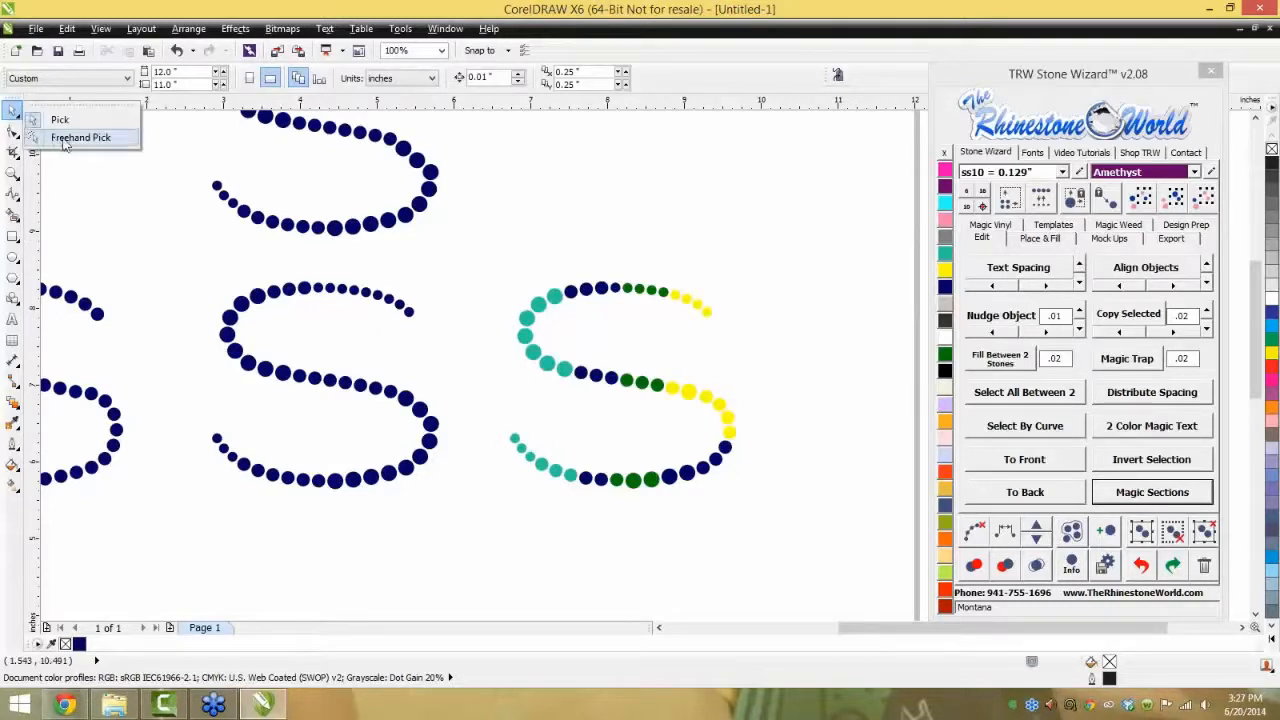
{"action": "left_click", "coordinate": [12, 113]}
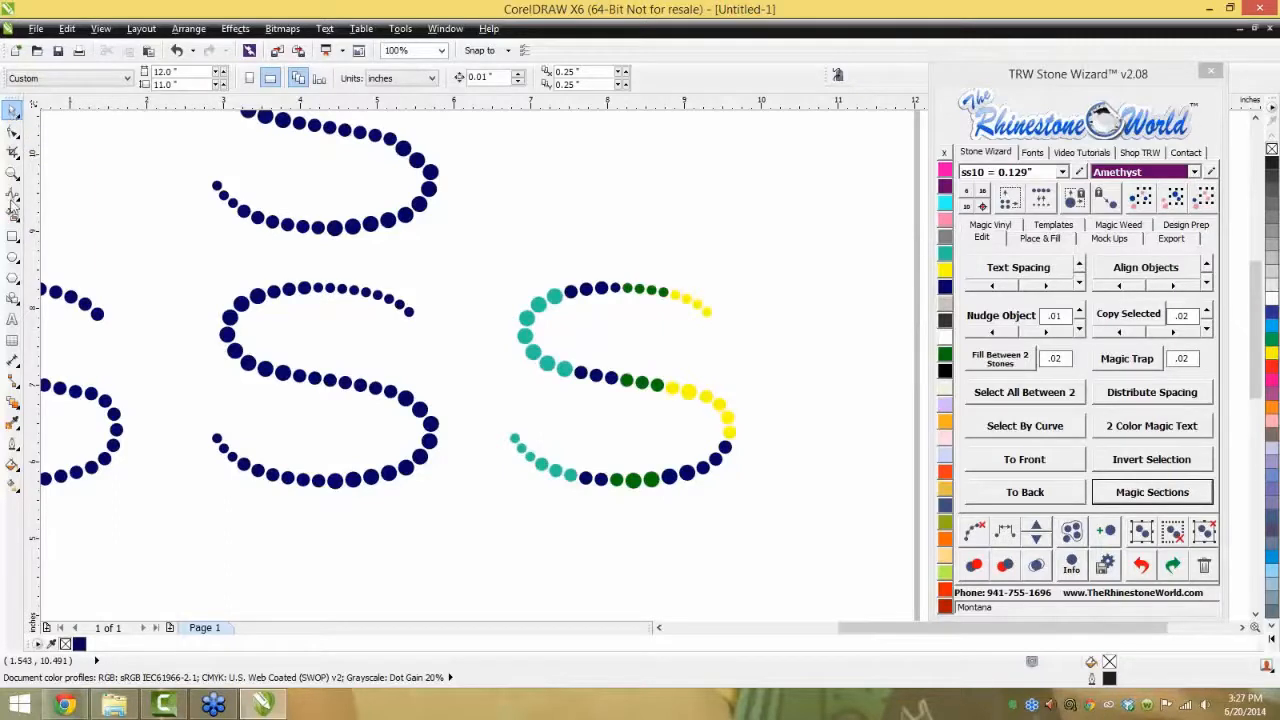
{"action": "left_click", "coordinate": [13, 195]}
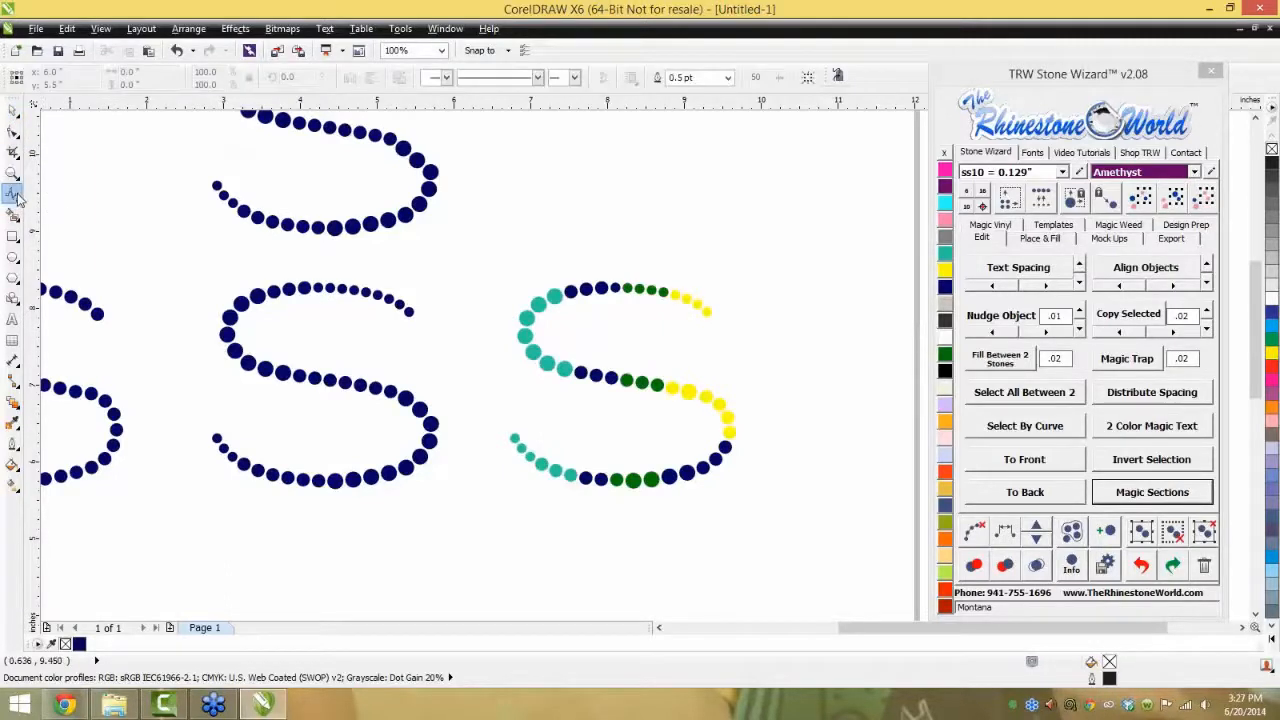
{"action": "left_click", "coordinate": [15, 197]}
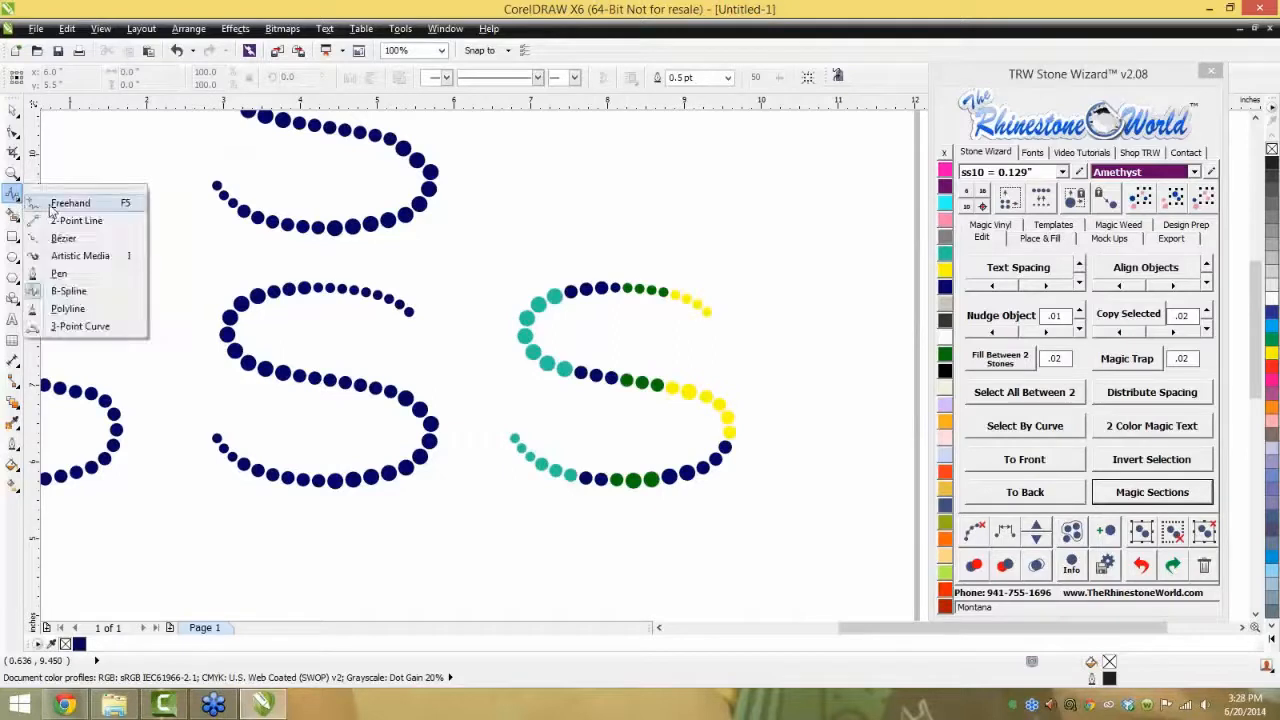
{"action": "left_click", "coordinate": [65, 203]}
{"action": "mouse_move", "coordinate": [778, 396]}
{"action": "left_mouse_down"}
{"action": "mouse_move", "coordinate": [686, 366]}
{"action": "mouse_move", "coordinate": [663, 386]}
{"action": "mouse_move", "coordinate": [680, 423]}
{"action": "mouse_move", "coordinate": [728, 450]}
{"action": "mouse_move", "coordinate": [778, 438]}
{"action": "mouse_move", "coordinate": [779, 420]}
{"action": "left_mouse_up"}
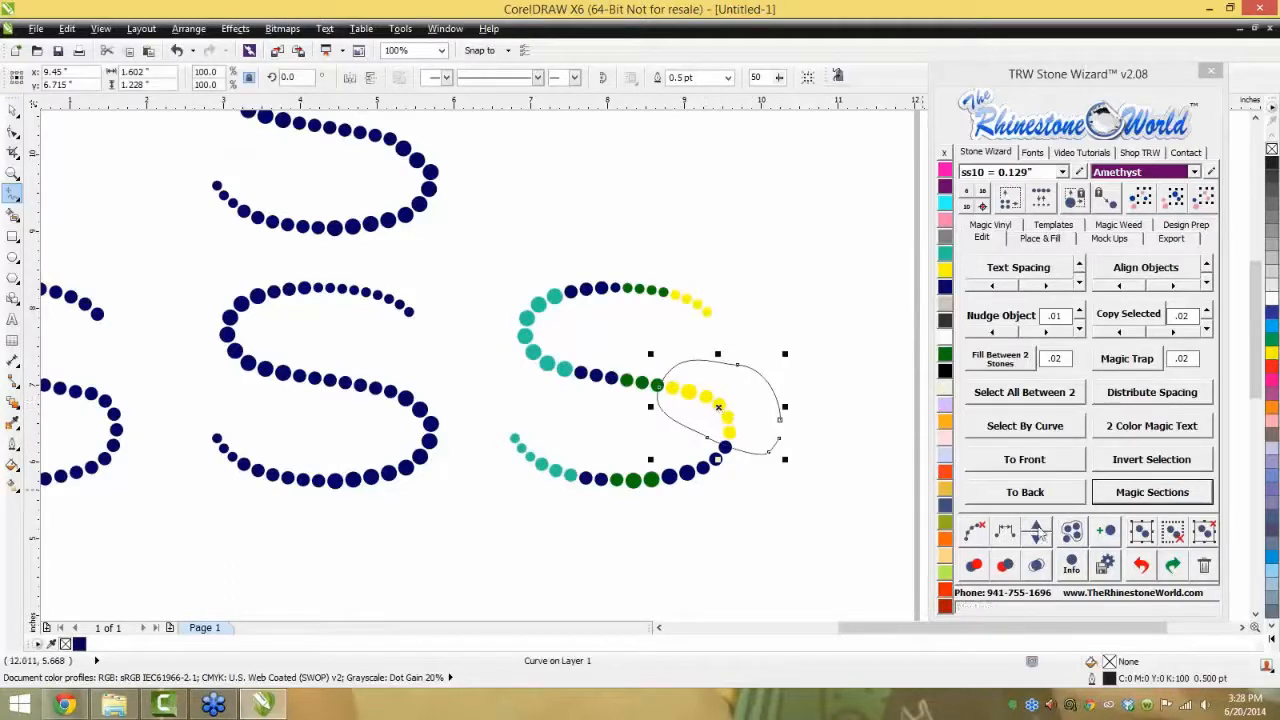
{"action": "left_click", "coordinate": [1071, 531]}
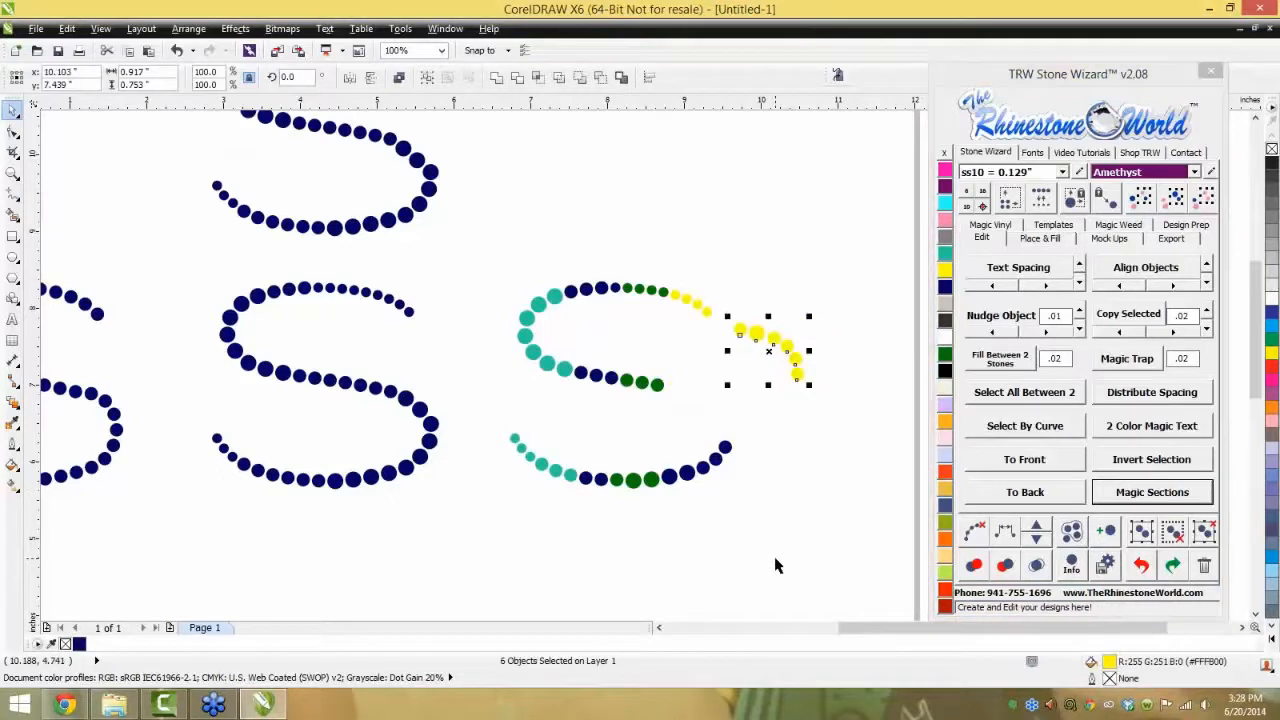
{"action": "left_click", "coordinate": [636, 432]}
- Draw a freehand loop around the upper part of the multicoloured S and move the enclosed stones up and to the right
{"action": "left_click", "coordinate": [13, 193]}
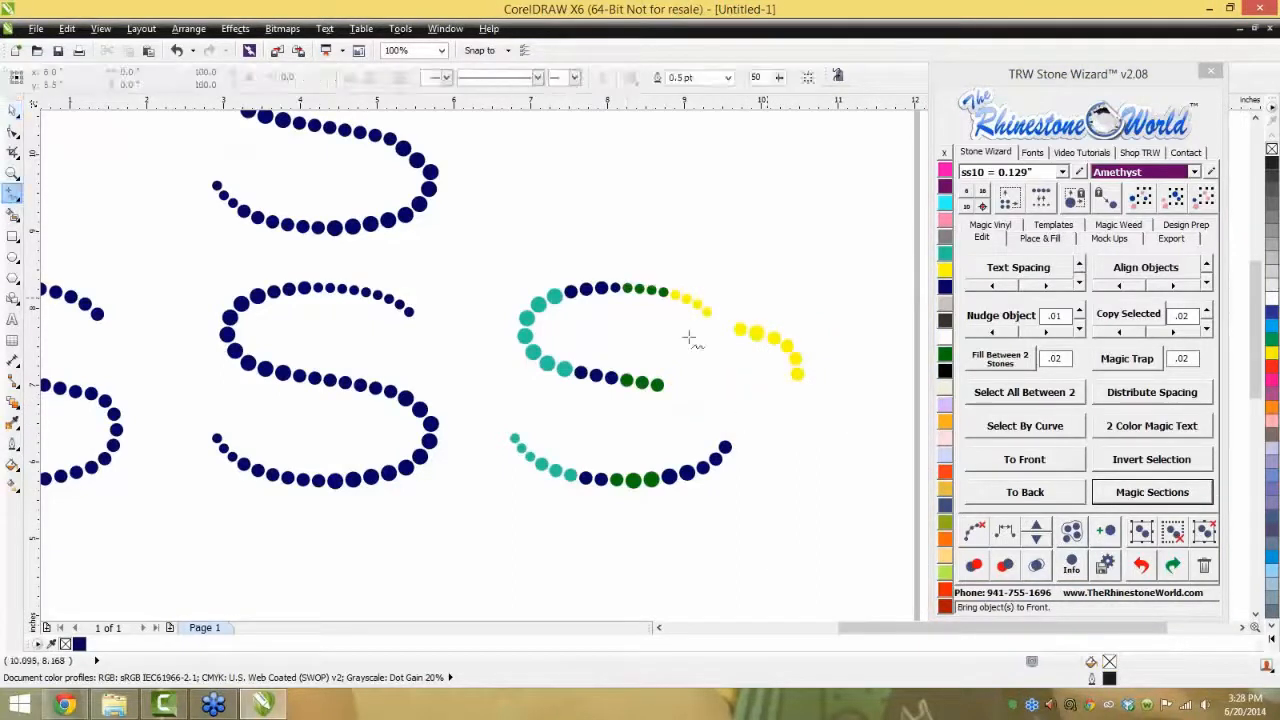
{"action": "mouse_move", "coordinate": [675, 336]}
{"action": "left_mouse_down"}
{"action": "mouse_move", "coordinate": [721, 319]}
{"action": "mouse_move", "coordinate": [514, 254]}
{"action": "mouse_move", "coordinate": [484, 332]}
{"action": "mouse_move", "coordinate": [580, 410]}
{"action": "mouse_move", "coordinate": [700, 415]}
{"action": "mouse_move", "coordinate": [680, 338]}
{"action": "left_mouse_up"}
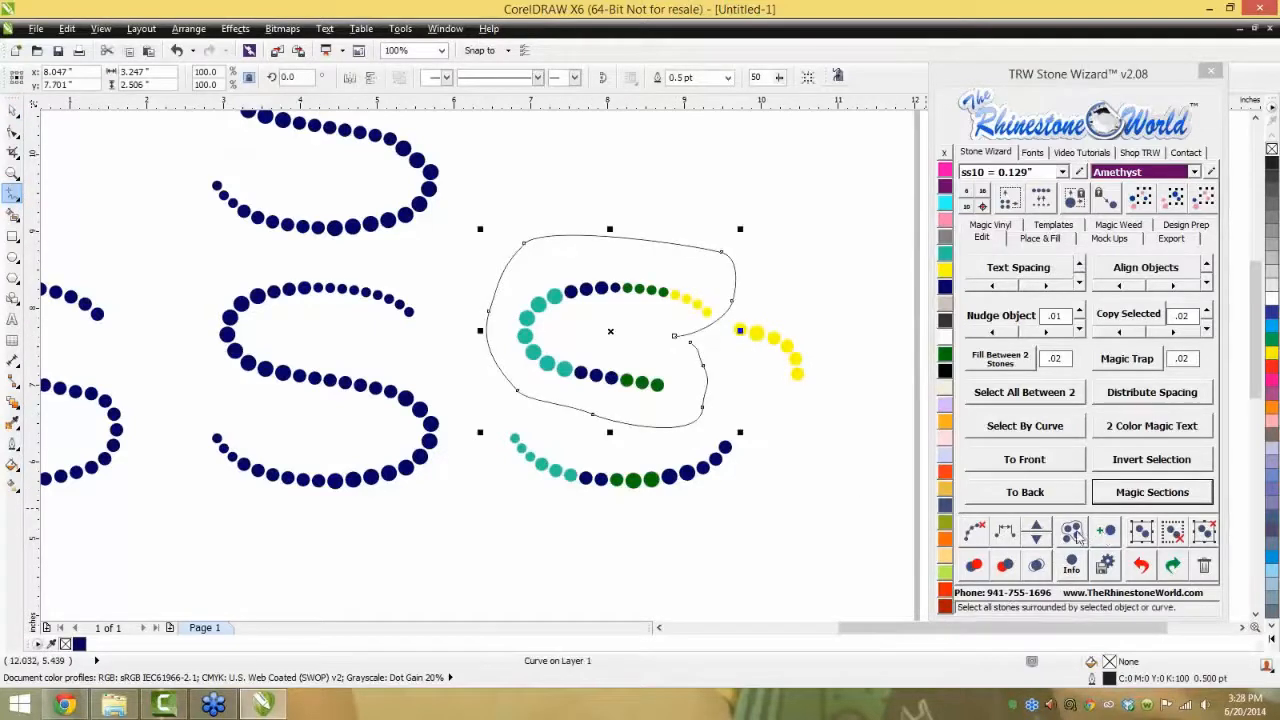
{"action": "left_click", "coordinate": [1071, 531]}
{"action": "left_click_drag", "start_coordinate": [635, 383], "coordinate": [667, 292]}
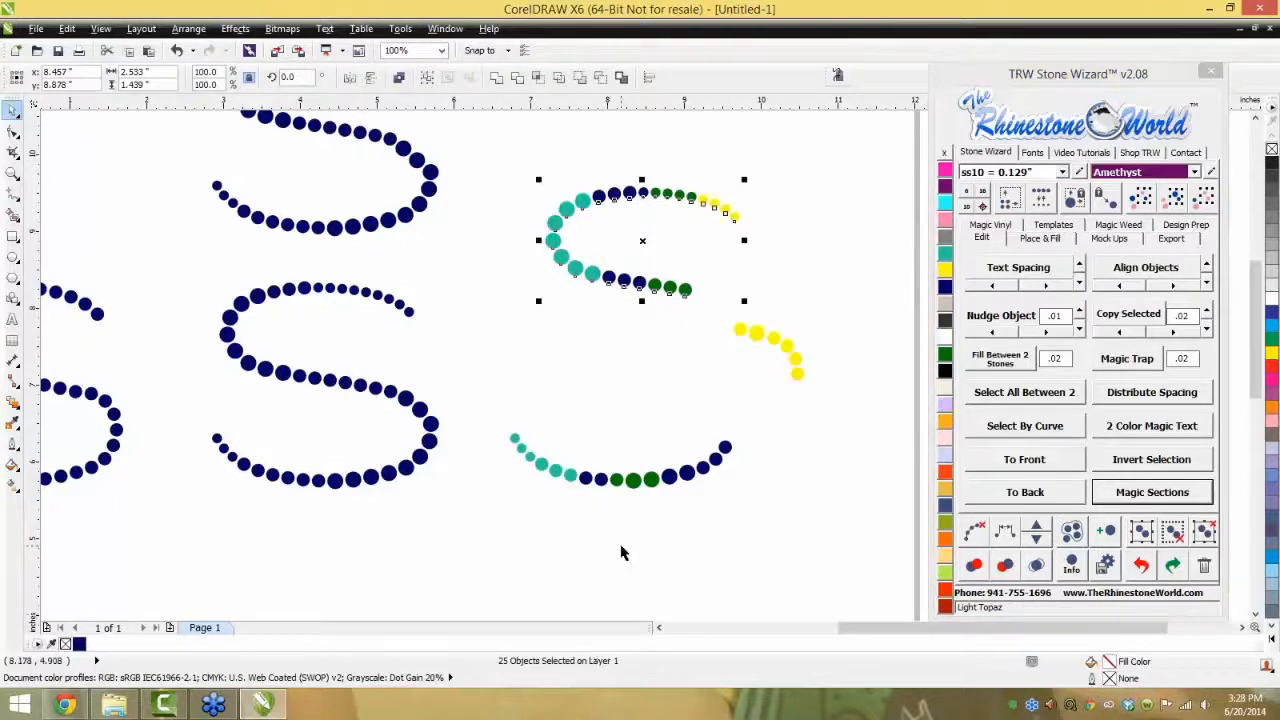
- Undo the freehand loops and both stone moves so the multicoloured S is whole again
{"action": "key", "text": "ctrl+z"}
{"action": "key", "text": "ctrl+z"}
{"action": "key", "text": "ctrl+z"}
{"action": "key", "text": "ctrl+z"}
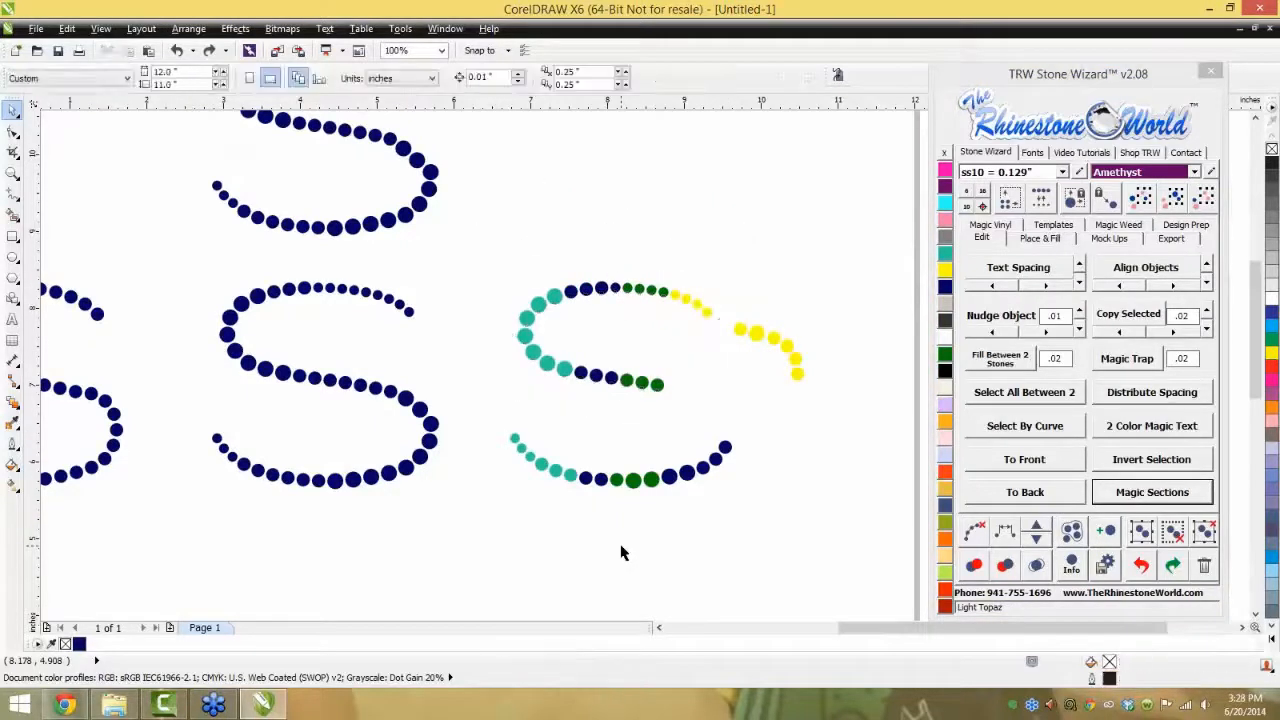
{"action": "key", "text": "ctrl+z"}
{"action": "key", "text": "ctrl+z"}
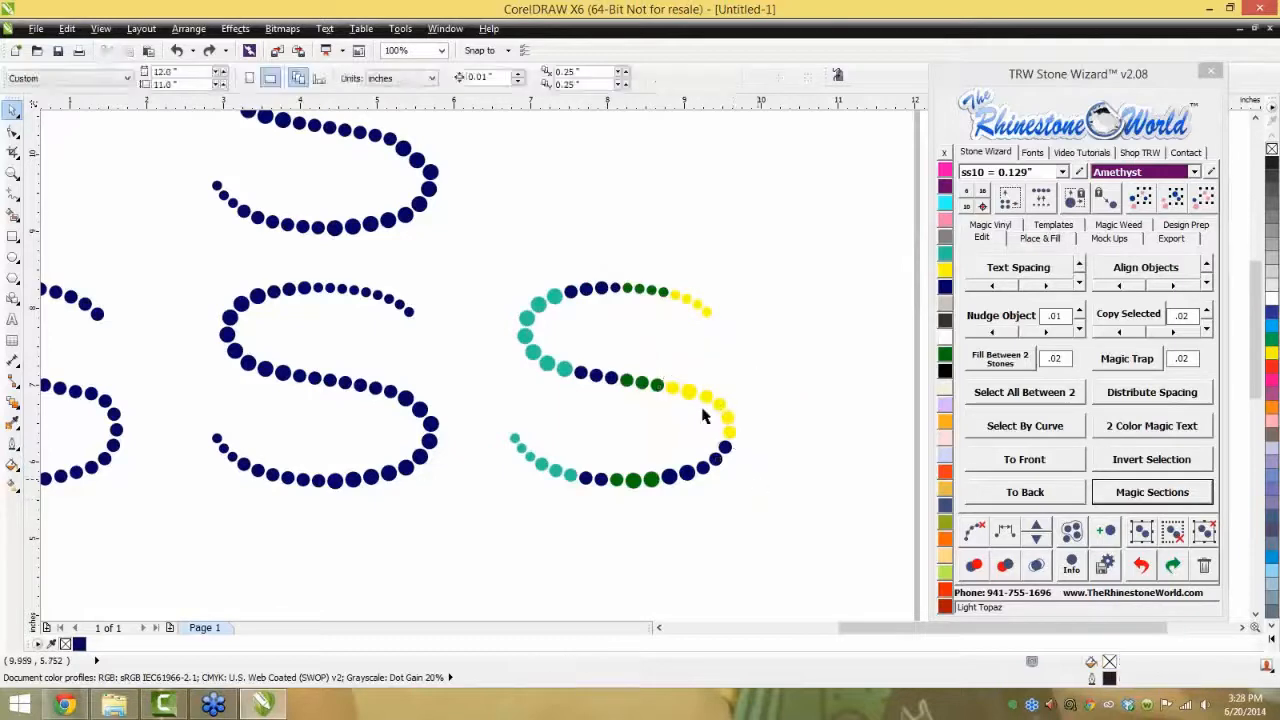
- Group all stones of the multicoloured S and move the group about 0.7 inch right and 1 inch up
{"action": "scroll", "coordinate": [699, 413], "scroll_direction": "down", "scroll_amount": 1}
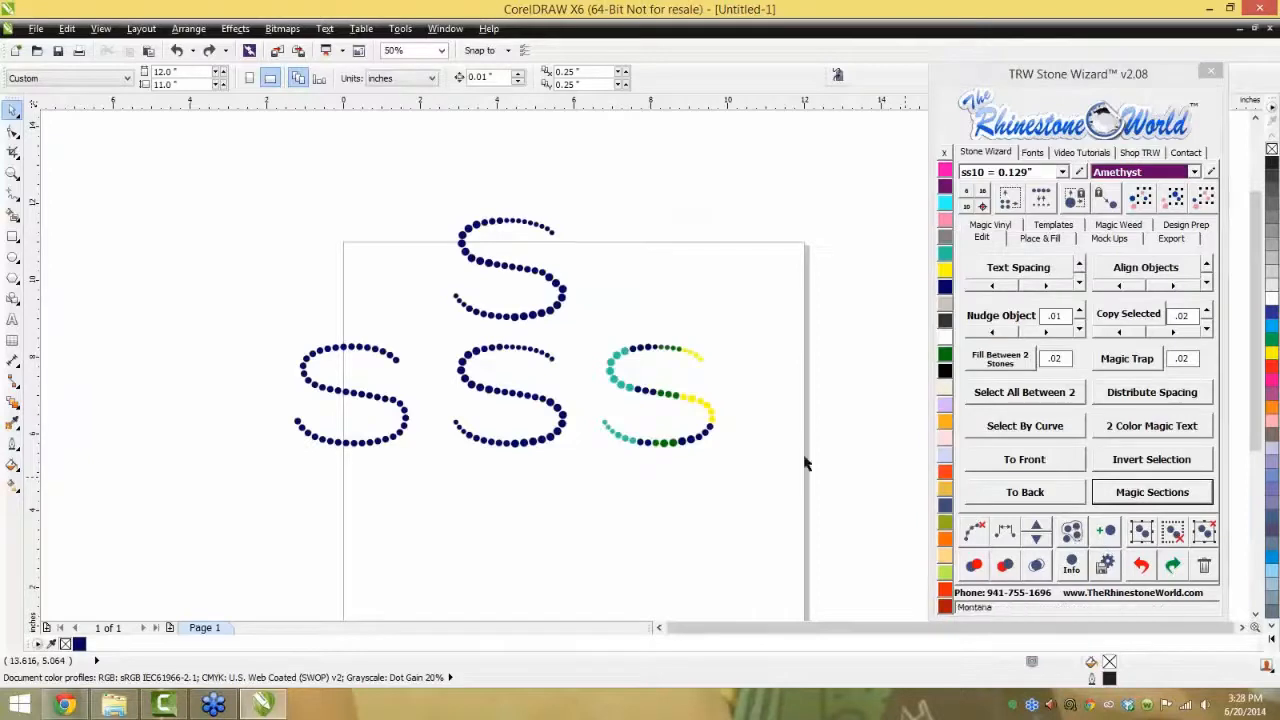
{"action": "left_click_drag", "start_coordinate": [739, 310], "coordinate": [597, 493]}
{"action": "left_click", "coordinate": [1025, 537]}
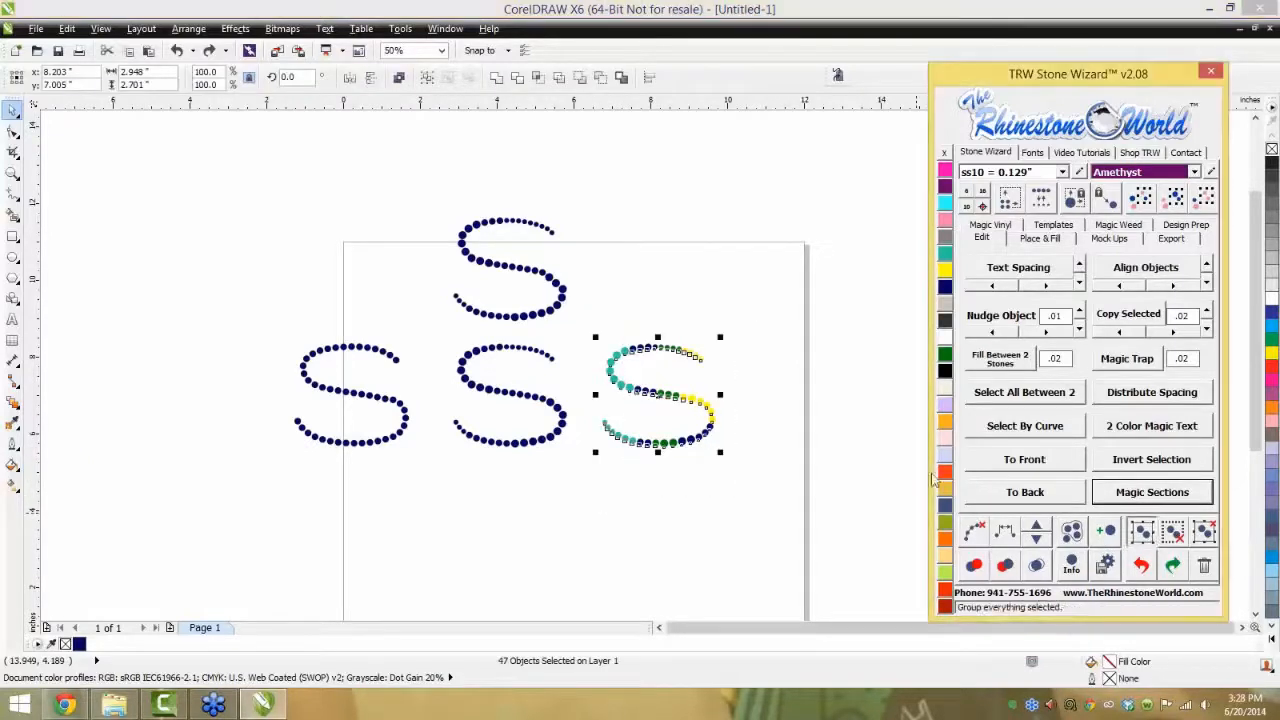
{"action": "left_click_drag", "start_coordinate": [714, 424], "coordinate": [741, 384]}
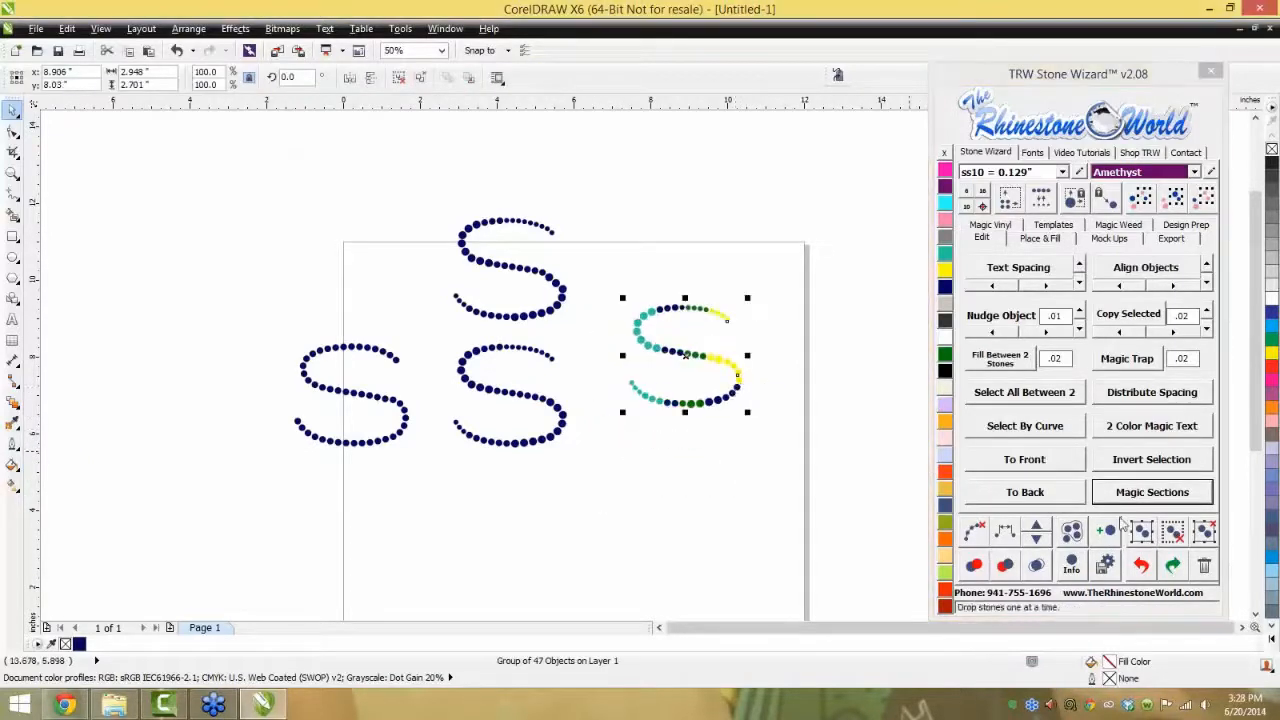
- Ungroup the multicoloured S and select a single navy stone on its lower bend
{"action": "left_click", "coordinate": [1172, 534]}
{"action": "left_click", "coordinate": [733, 393]}
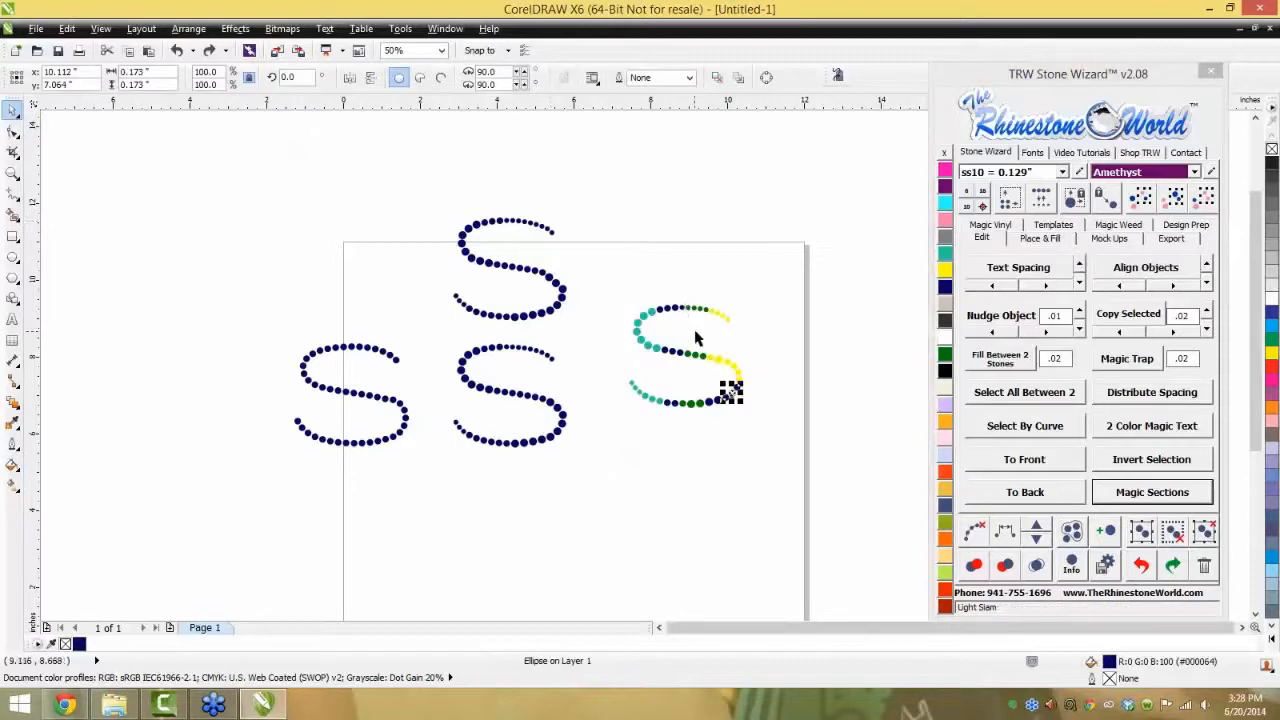
- Move two navy stones on the lower bend of the multicoloured S so each overlaps a neighbouring stone
{"action": "left_click", "coordinate": [727, 417]}
{"action": "scroll", "coordinate": [727, 417], "scroll_direction": "up", "scroll_amount": 2}
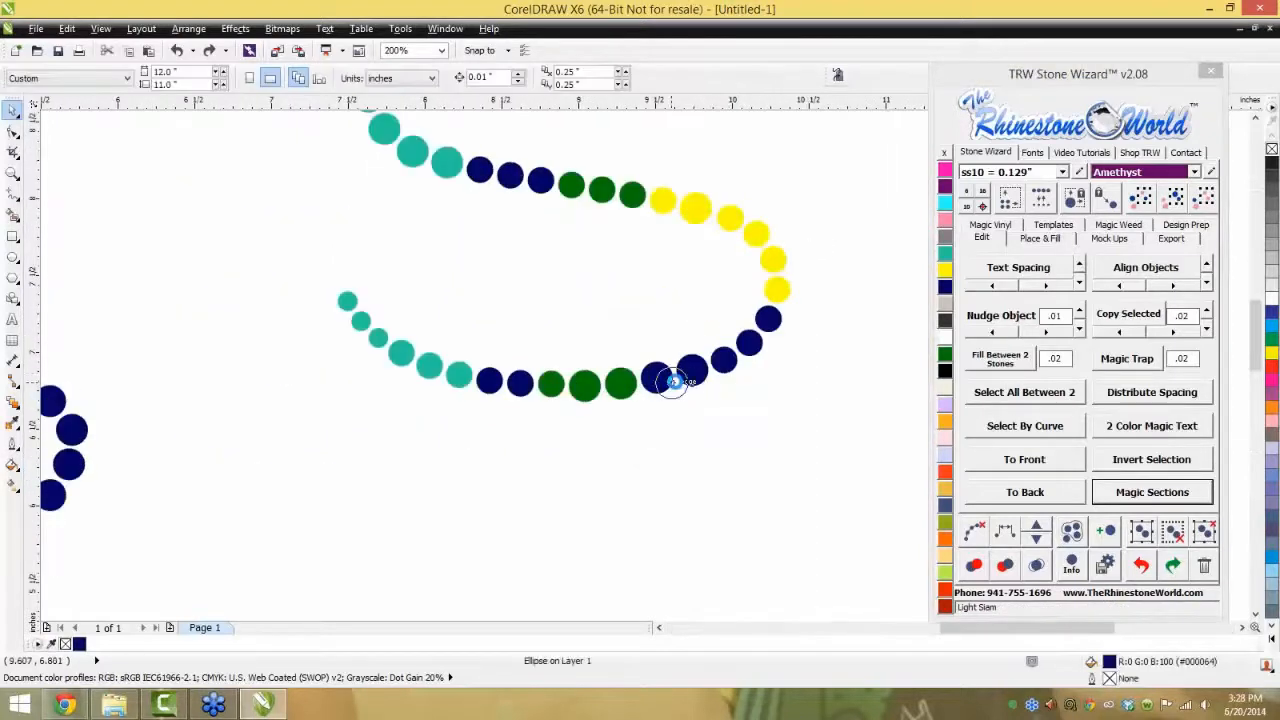
{"action": "left_click", "coordinate": [666, 374]}
{"action": "left_click_drag", "start_coordinate": [771, 427], "coordinate": [758, 400]}
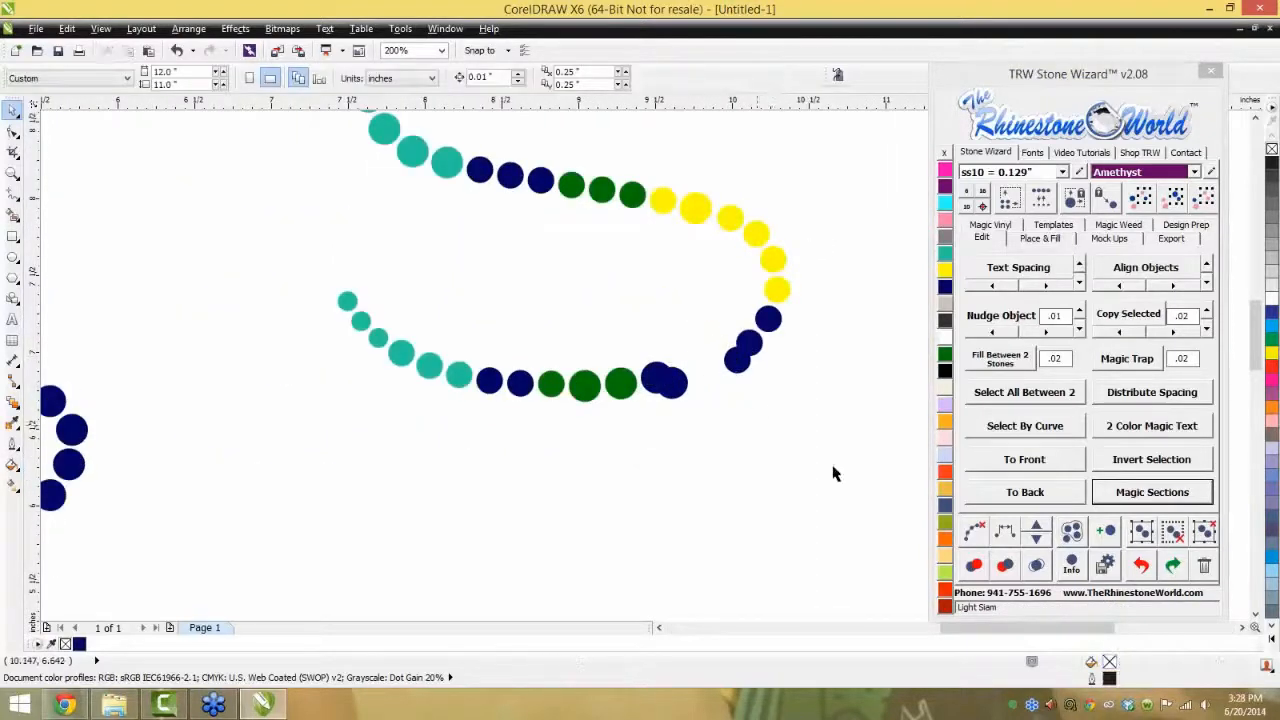
- Mark the top layer of the overlapping stones on the lower bend red and undo the marking
{"action": "left_click_drag", "start_coordinate": [836, 470], "coordinate": [540, 245]}
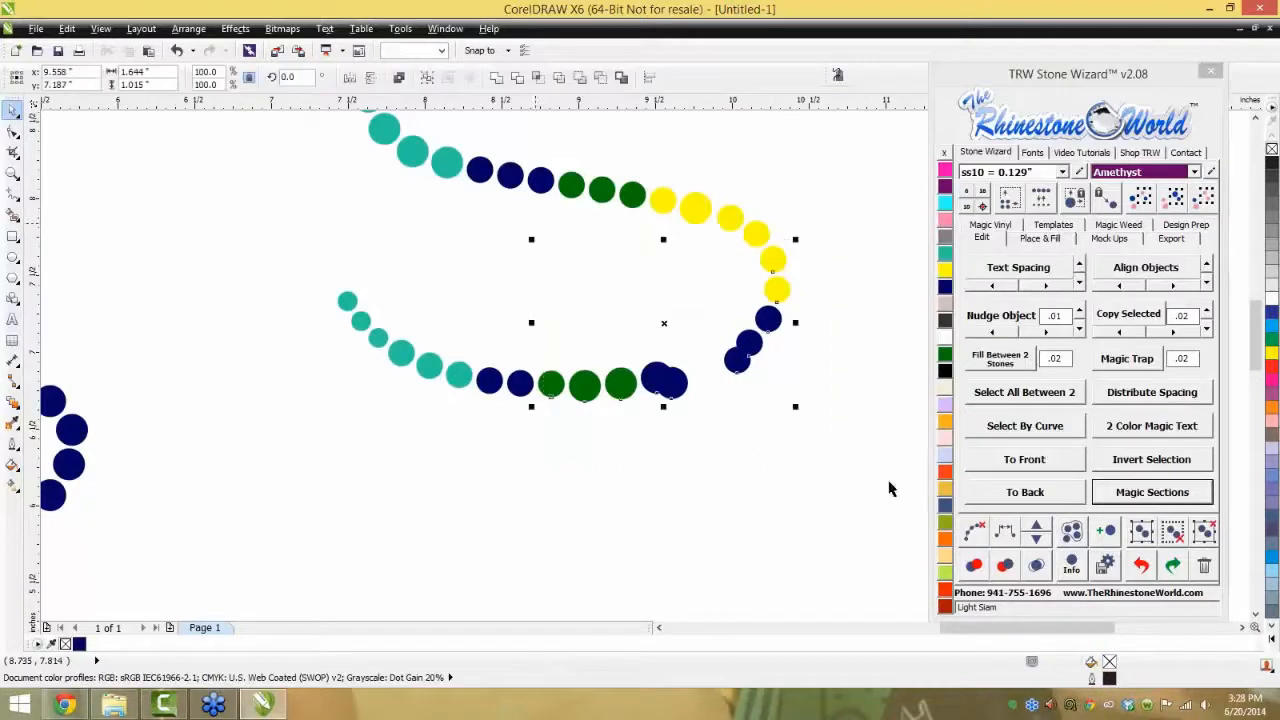
{"action": "left_click", "coordinate": [974, 567]}
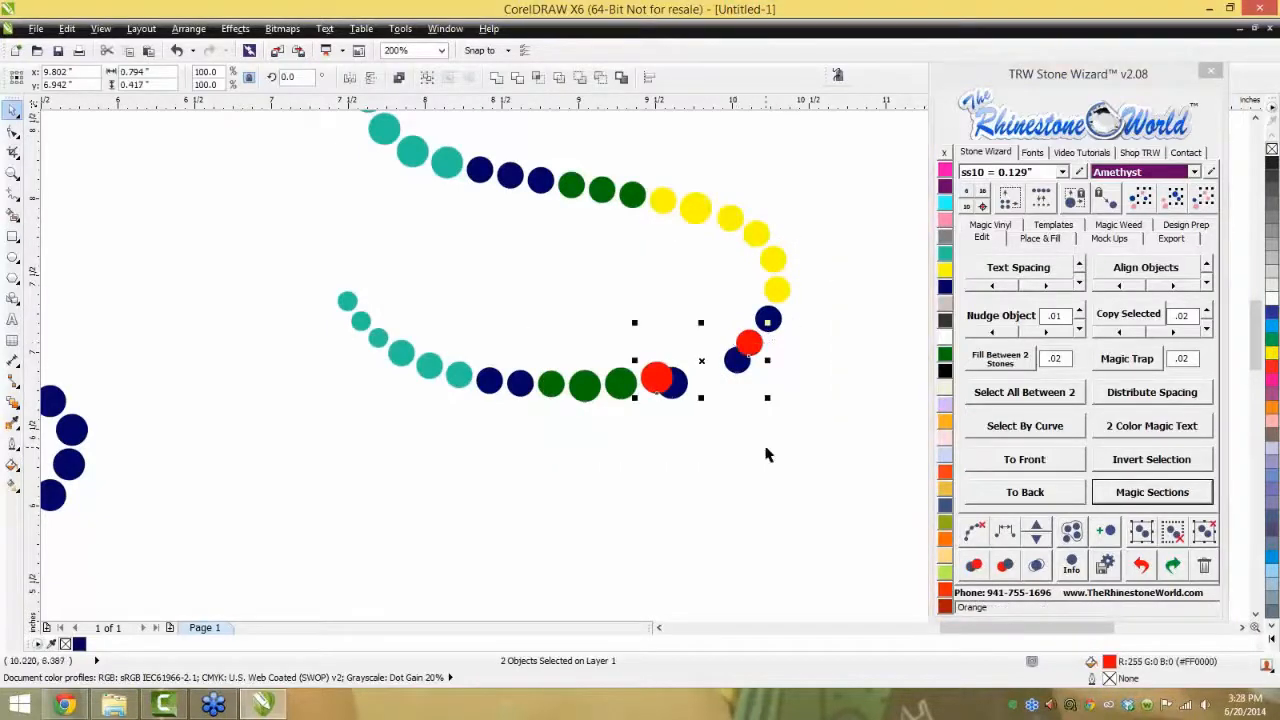
{"action": "key", "text": "ctrl+z"}
{"action": "key", "text": "ctrl+z"}
- Mark the bottom layer of the overlapping stones on the lower bend red and undo the marking
{"action": "left_click_drag", "start_coordinate": [817, 477], "coordinate": [587, 258]}
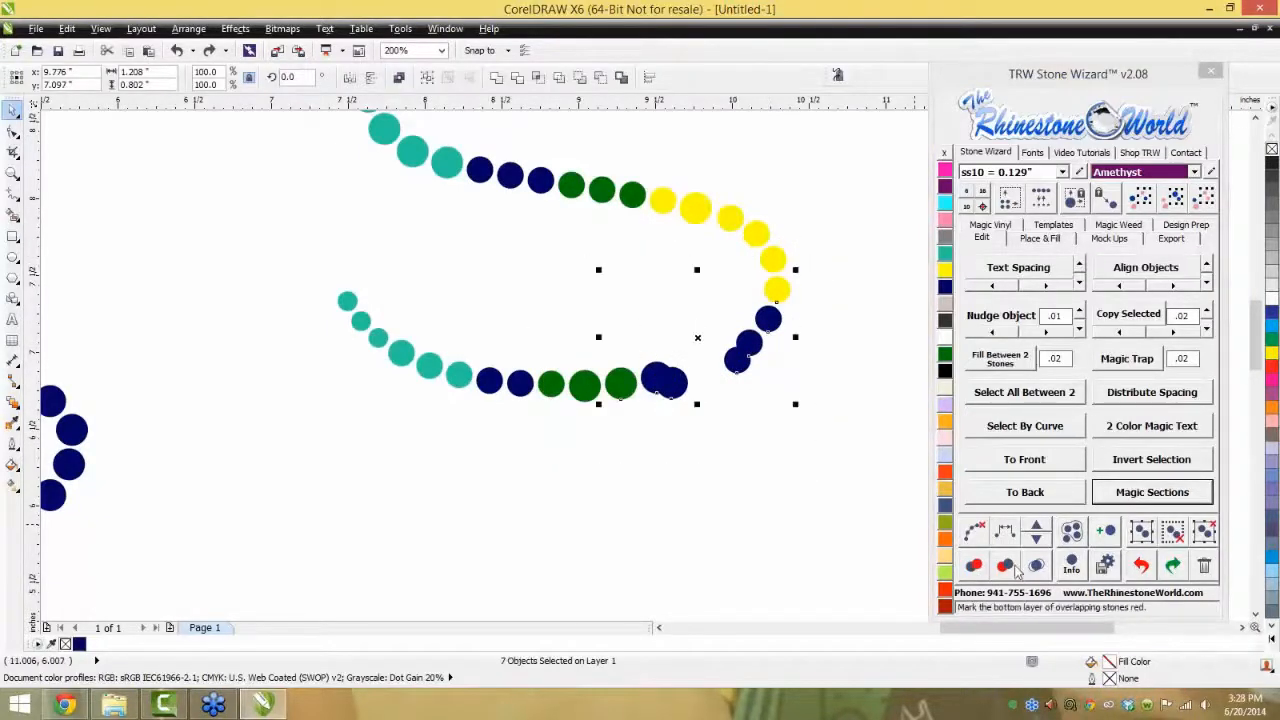
{"action": "left_click", "coordinate": [1014, 567]}
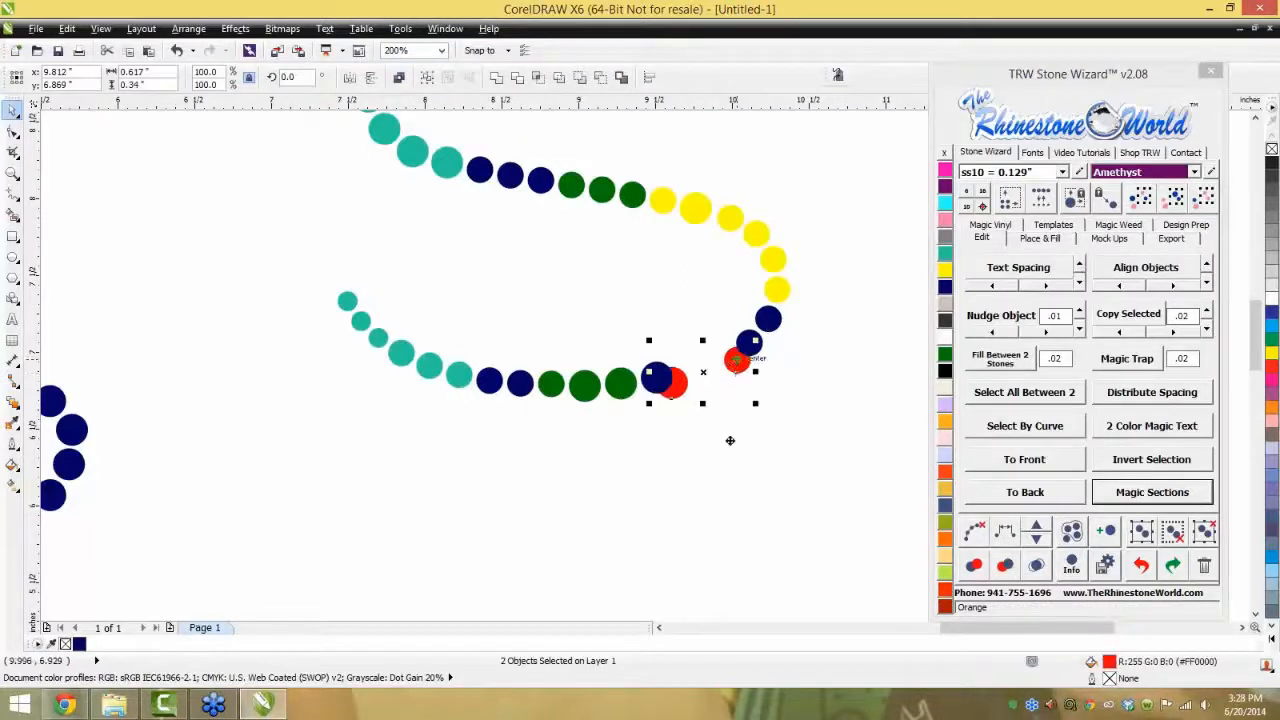
{"action": "left_click_drag", "start_coordinate": [730, 440], "coordinate": [776, 440]}
{"action": "key", "text": "ctrl+z"}
{"action": "key", "text": "ctrl+z"}
- Delete the overlapping stones from the lower bend of the multicoloured S
{"action": "left_click", "coordinate": [622, 307]}
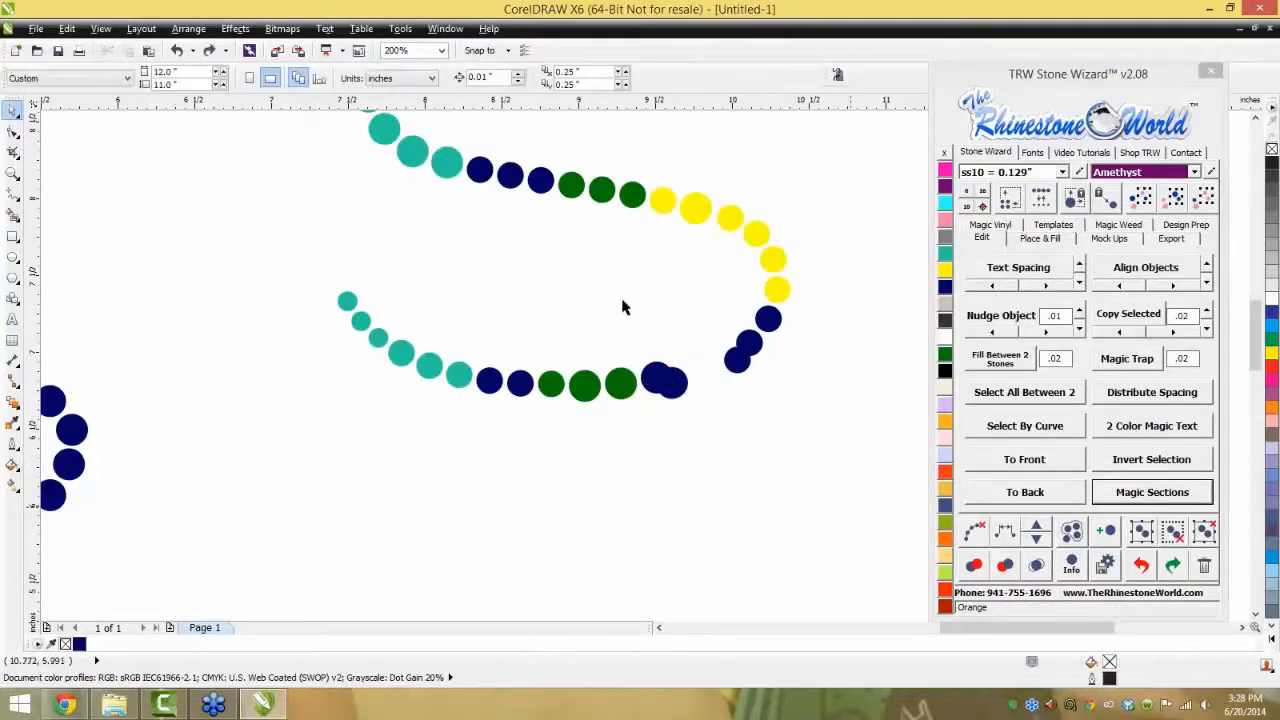
{"action": "left_click", "coordinate": [1041, 567]}
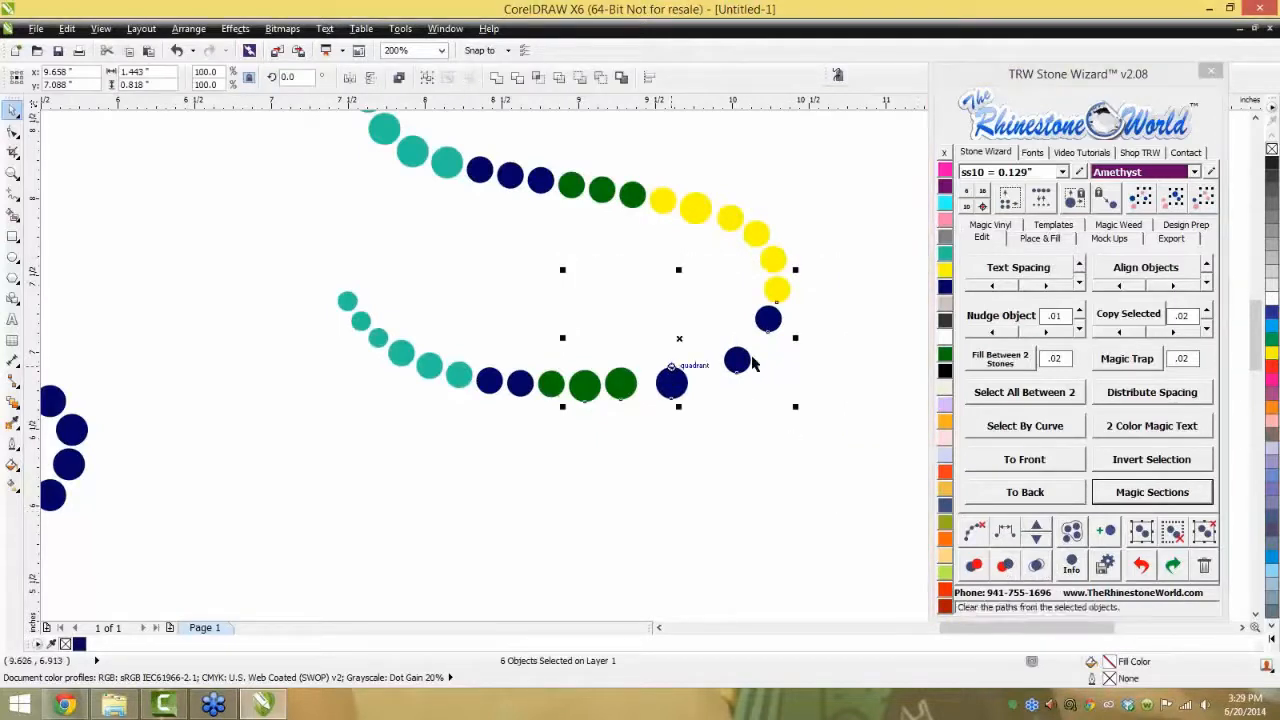
{"action": "left_click", "coordinate": [686, 400]}
- Check the design information with stone counts, sizes and colours for all four S designs
{"action": "scroll", "coordinate": [703, 449], "scroll_direction": "down", "scroll_amount": 5}
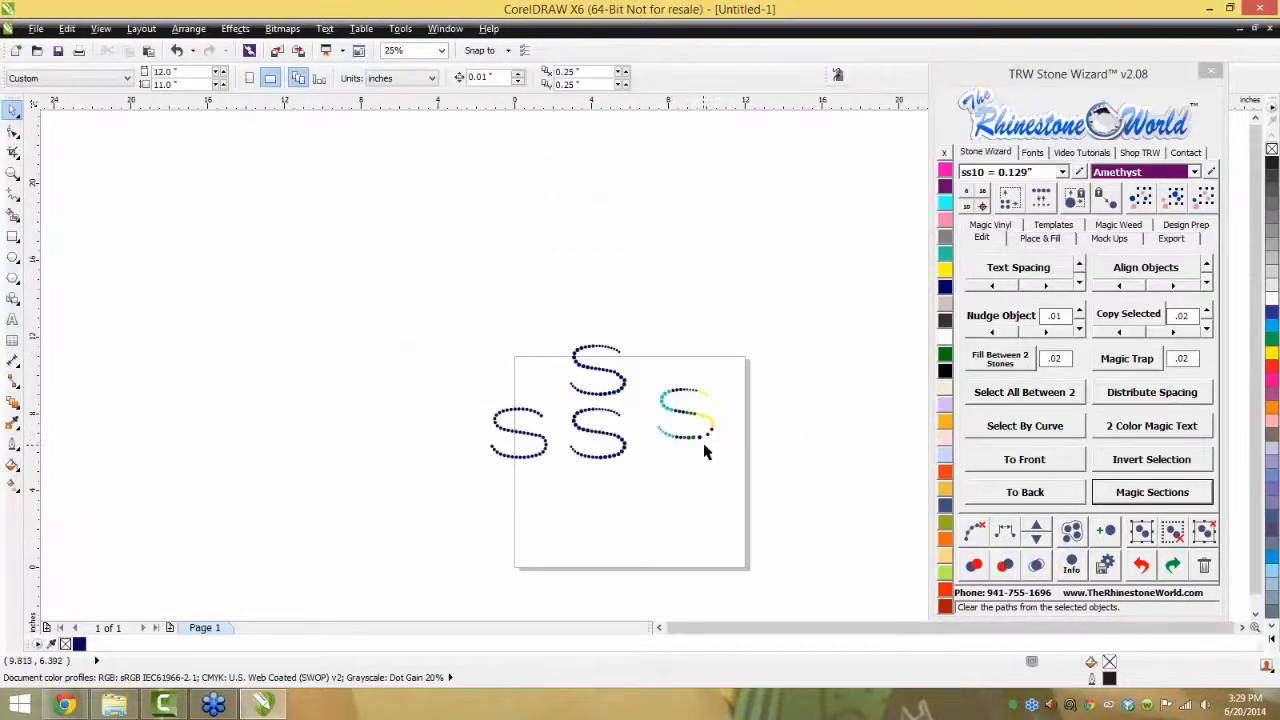
{"action": "left_click_drag", "start_coordinate": [443, 297], "coordinate": [812, 536]}
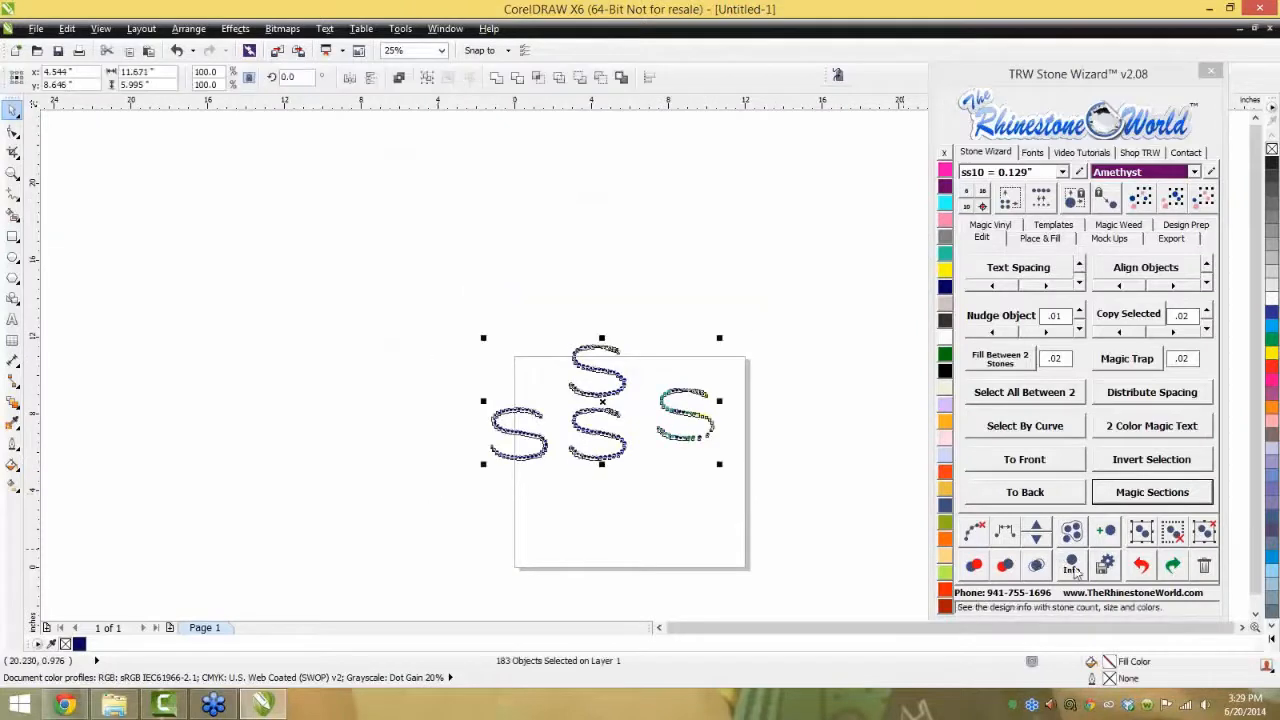
{"action": "left_click", "coordinate": [1072, 566]}
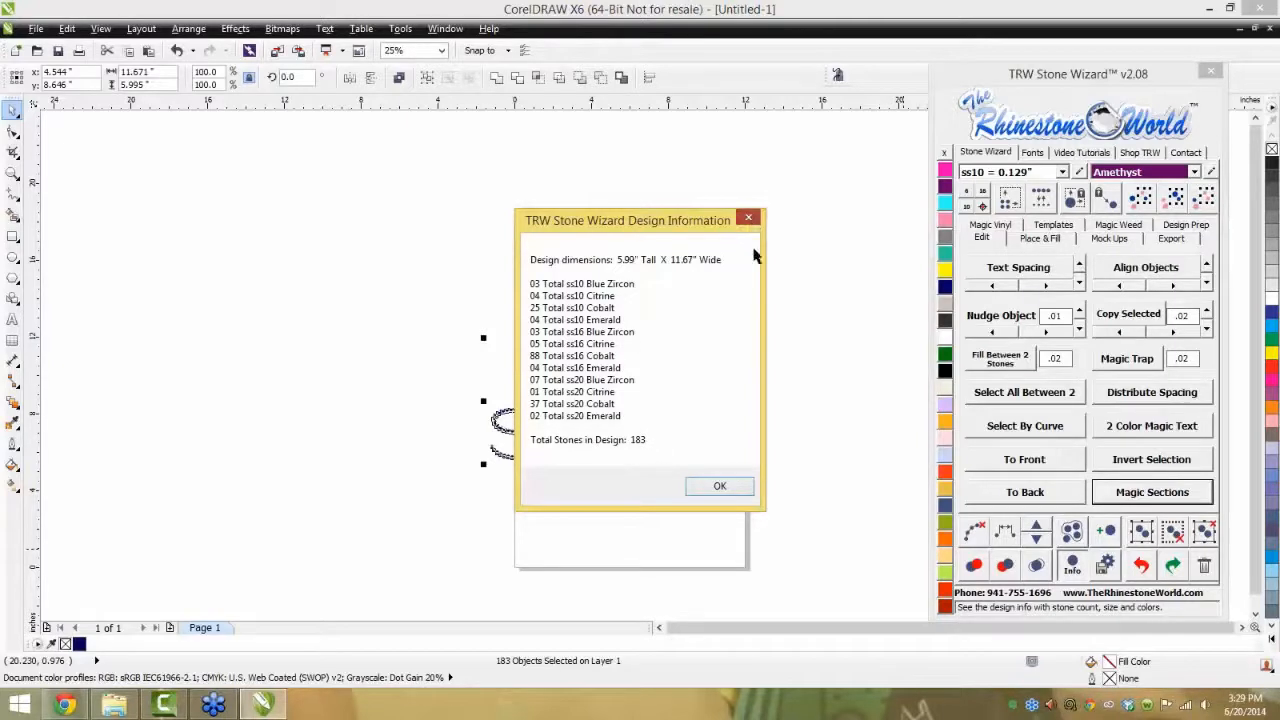
{"action": "left_click", "coordinate": [748, 218]}
{"action": "left_click", "coordinate": [788, 330]}
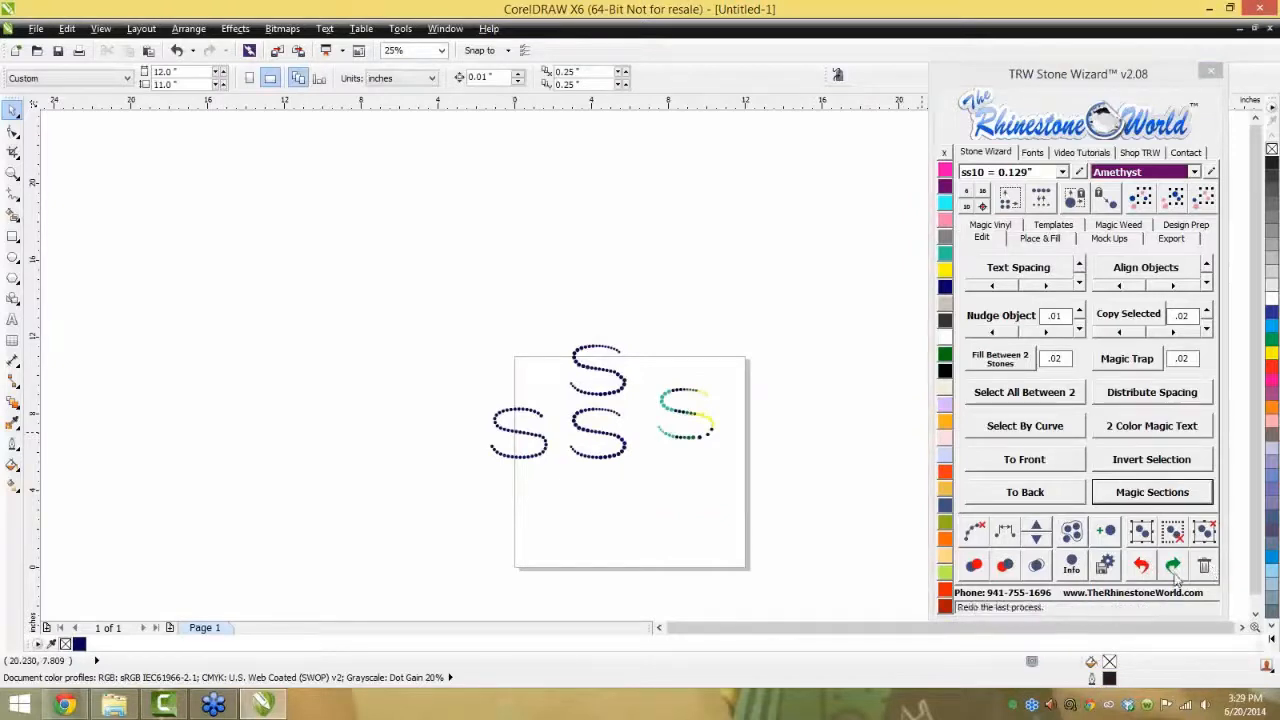
- Delete all four S designs to clear the page
{"action": "left_click_drag", "start_coordinate": [752, 305], "coordinate": [406, 517]}
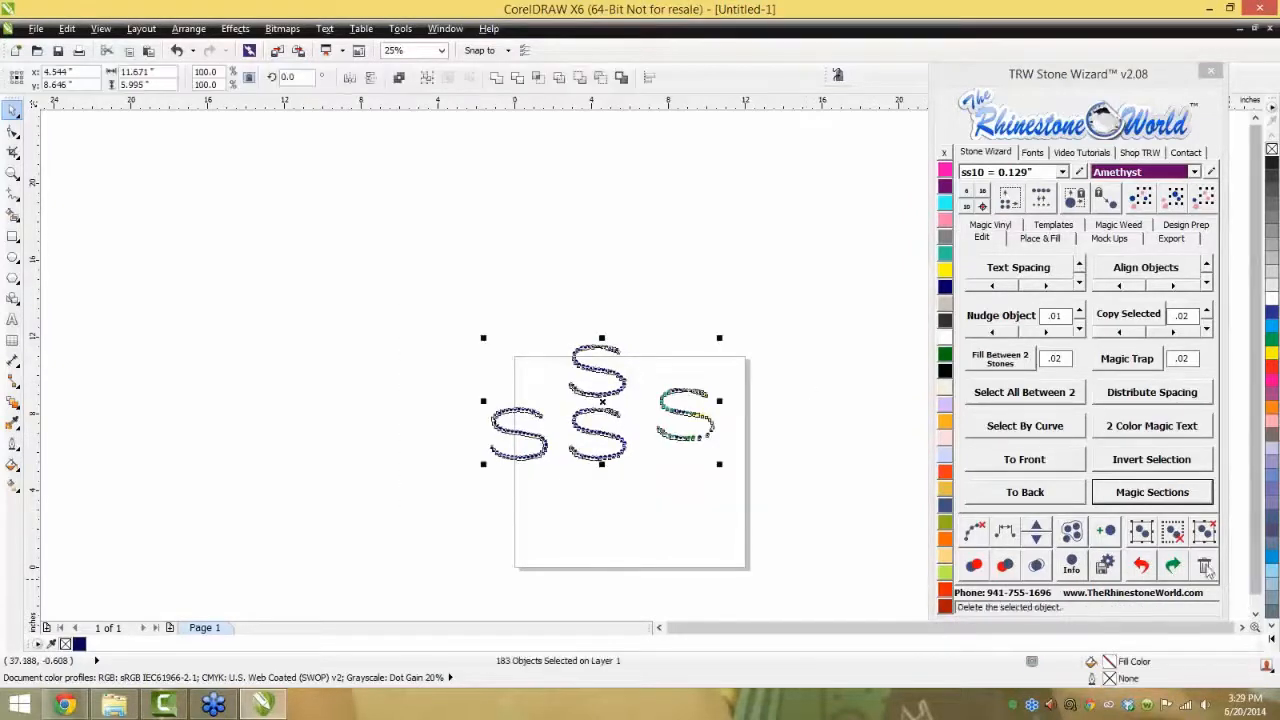
{"action": "left_click", "coordinate": [1205, 568]}
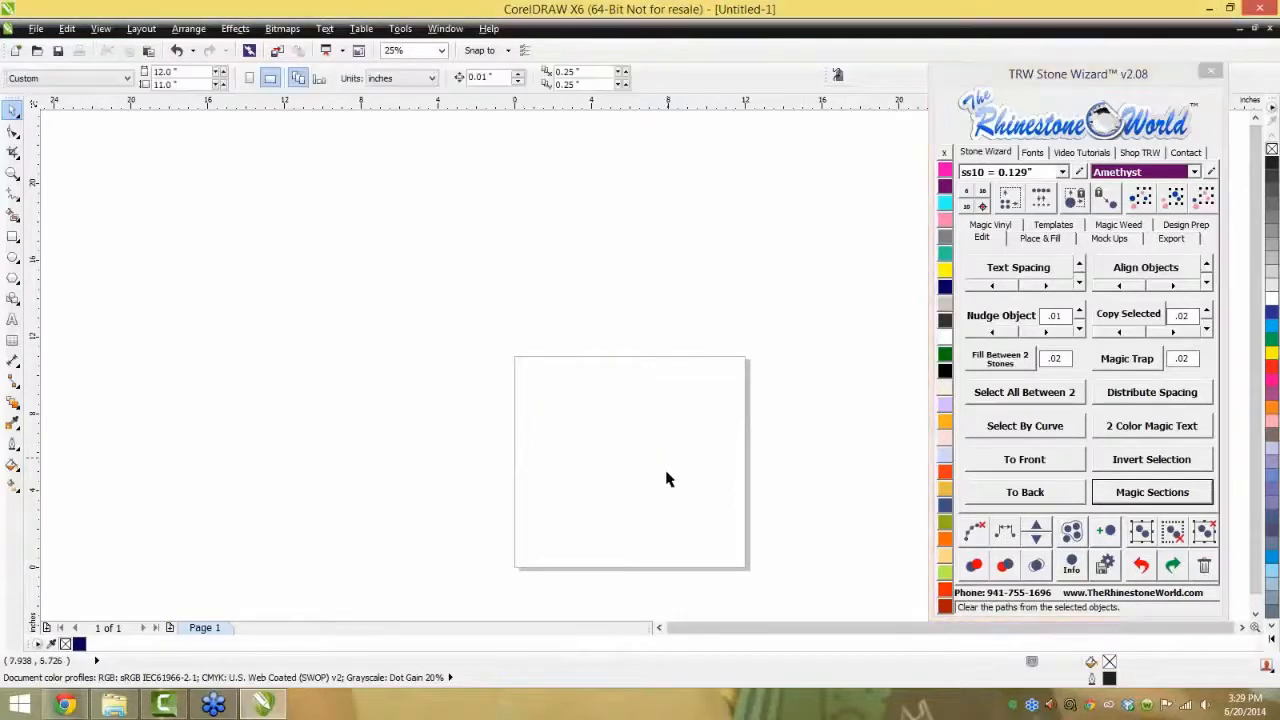
{"action": "scroll", "coordinate": [668, 480], "scroll_direction": "down", "scroll_amount": 1}
{"action": "scroll", "coordinate": [668, 484], "scroll_direction": "up", "scroll_amount": 1}
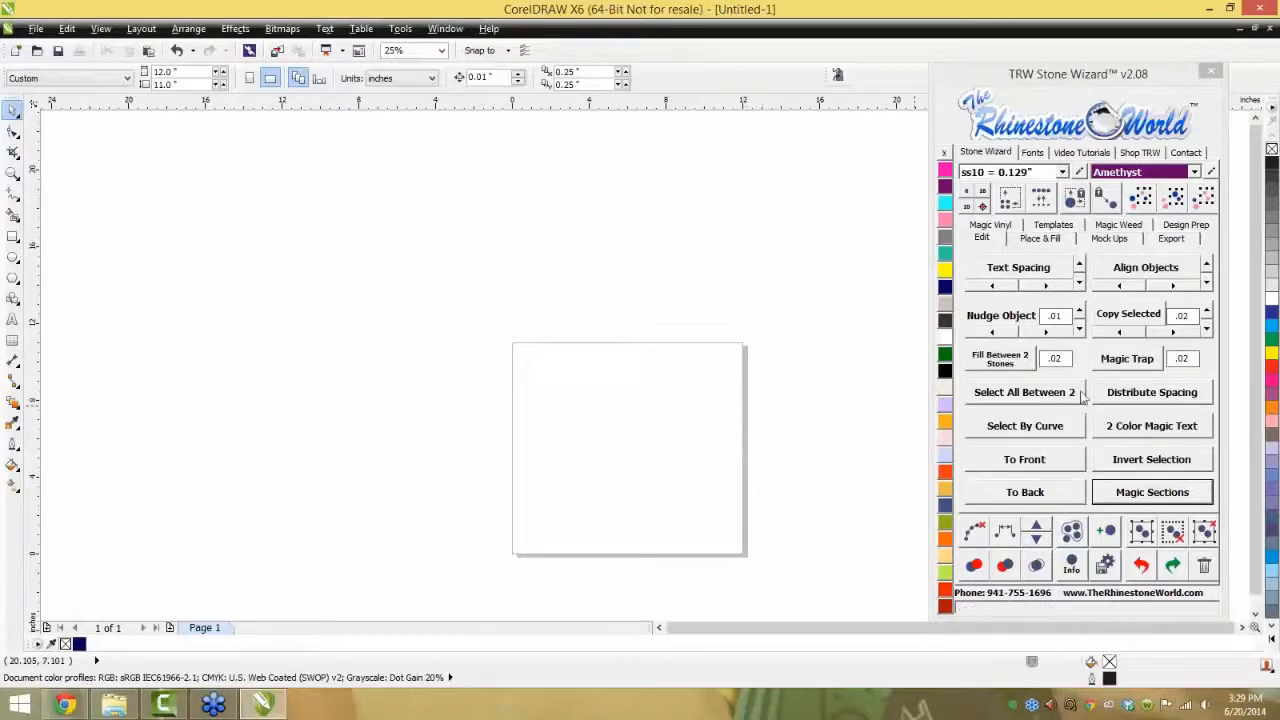
- Place the LOVE football artwork on the page and ungroup it into separate lettering and football shapes
{"action": "left_click", "coordinate": [1040, 238]}
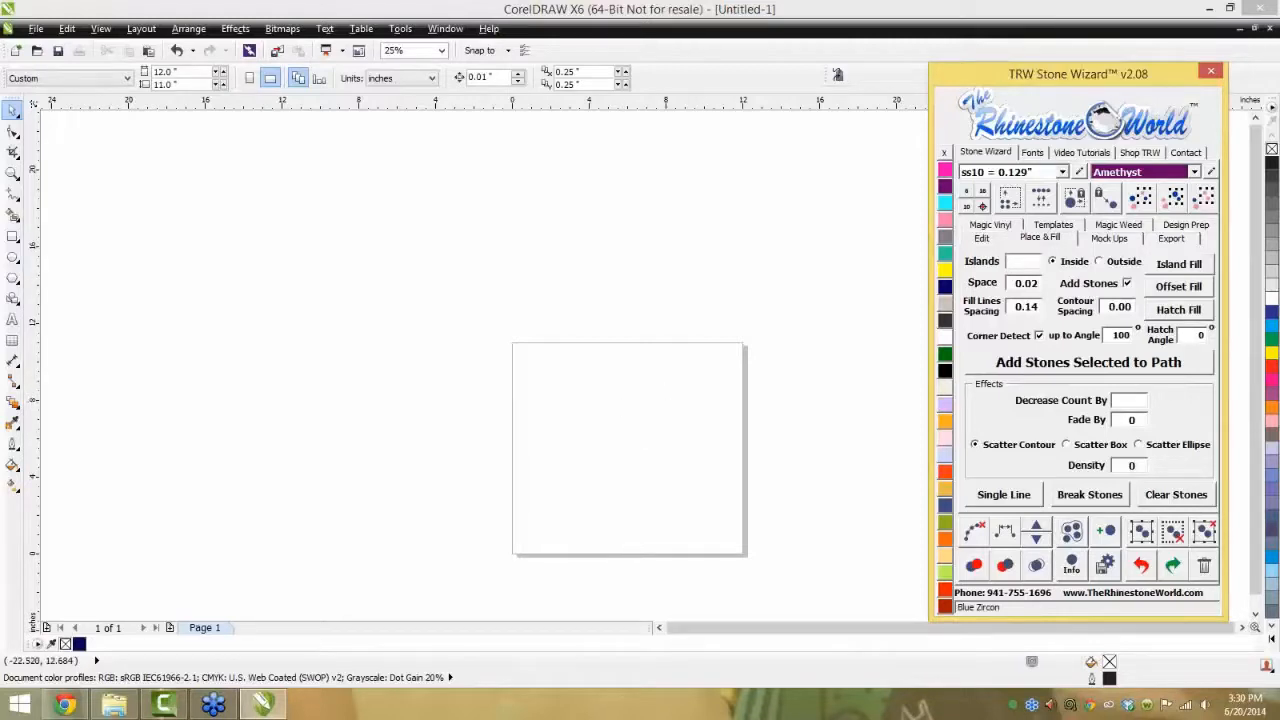
{"action": "left_click_drag", "start_coordinate": [278, 245], "coordinate": [594, 458]}
{"action": "left_click", "coordinate": [594, 492]}
{"action": "left_click", "coordinate": [1205, 533]}
{"action": "key", "text": "ctrl+z"}
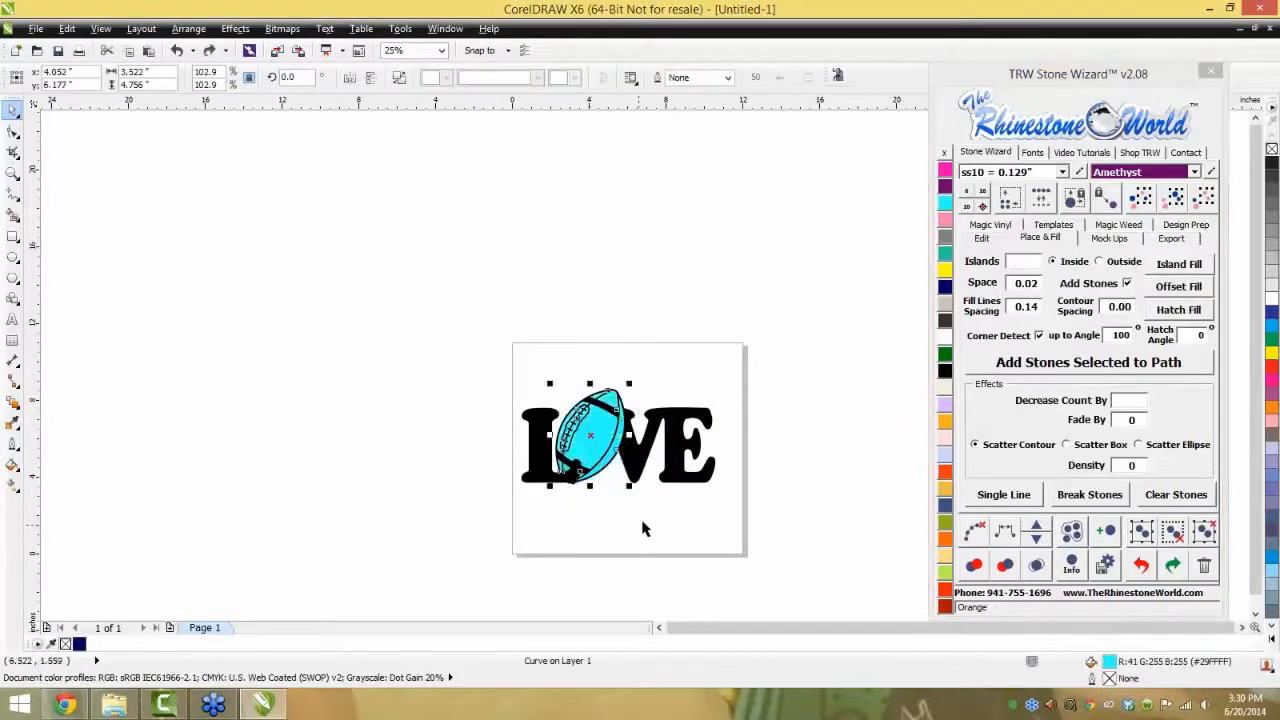
{"action": "left_click", "coordinate": [644, 525]}
{"action": "scroll", "coordinate": [679, 444], "scroll_direction": "up", "scroll_amount": 1}
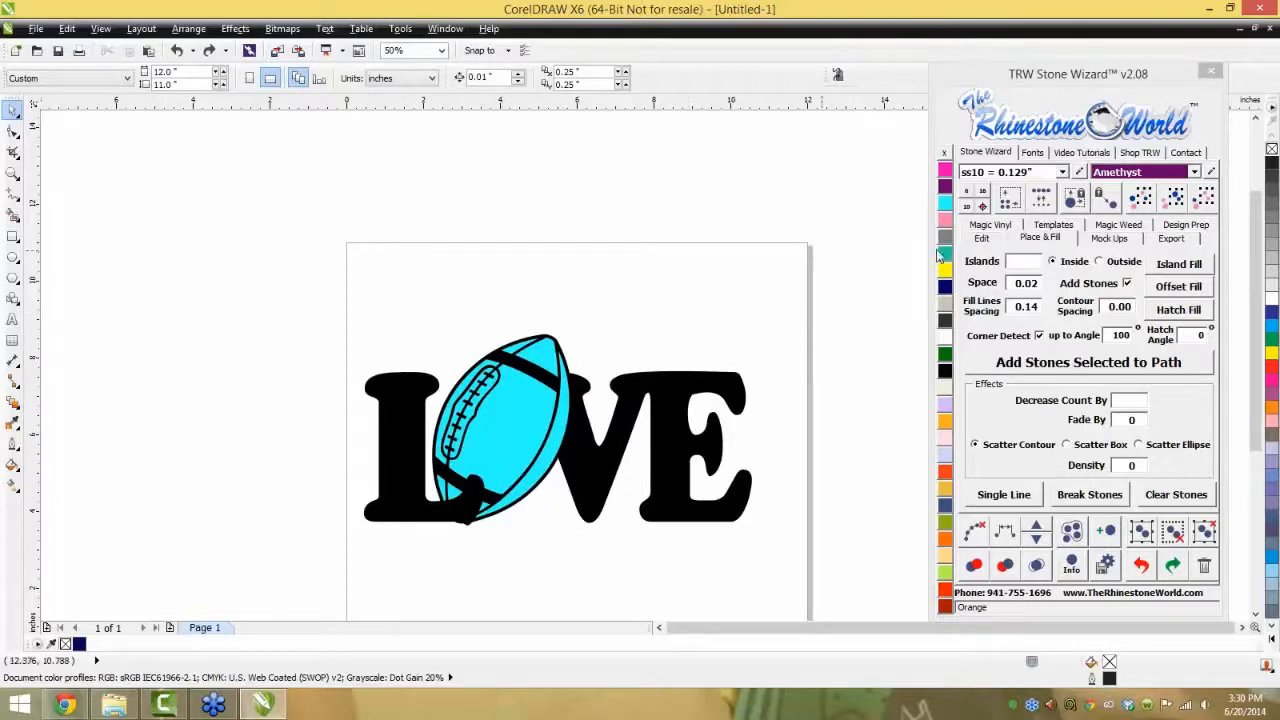
- Browse the Magic Vinyl swatches in the Magic Glitter, Neon Glitter, Holographic and Fashion collections
{"action": "left_click", "coordinate": [990, 224]}
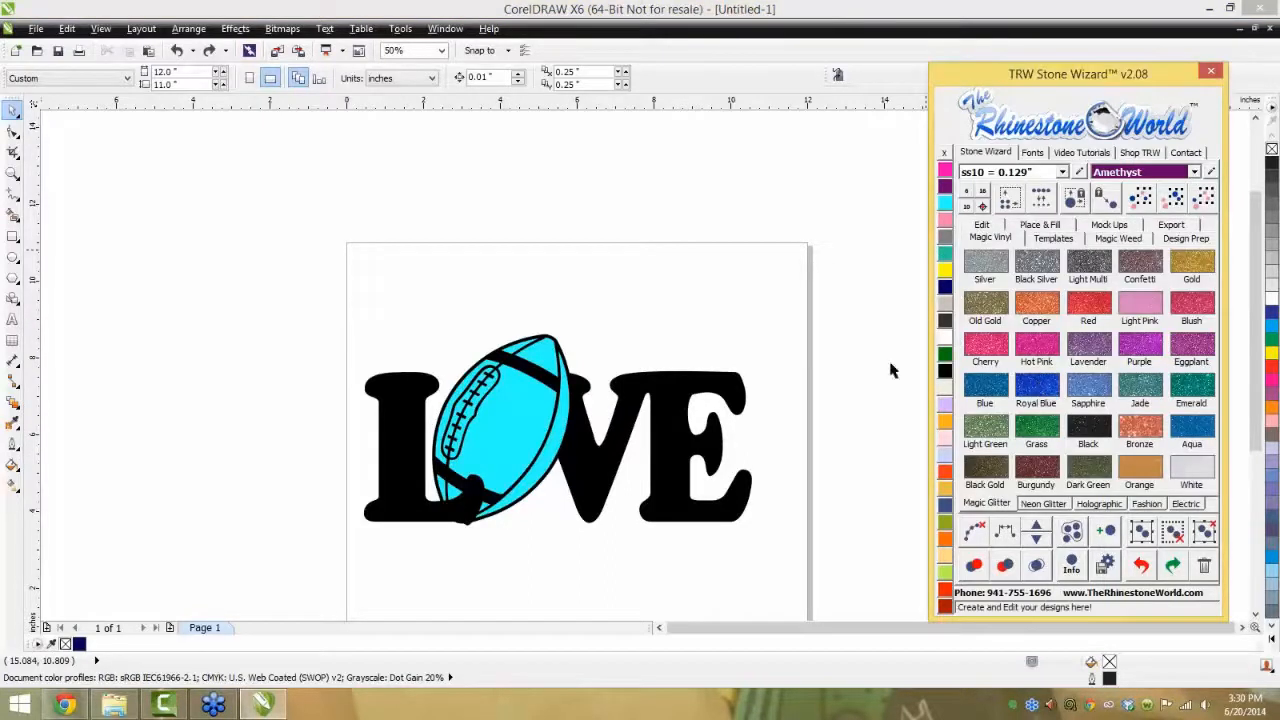
{"action": "left_click", "coordinate": [835, 346]}
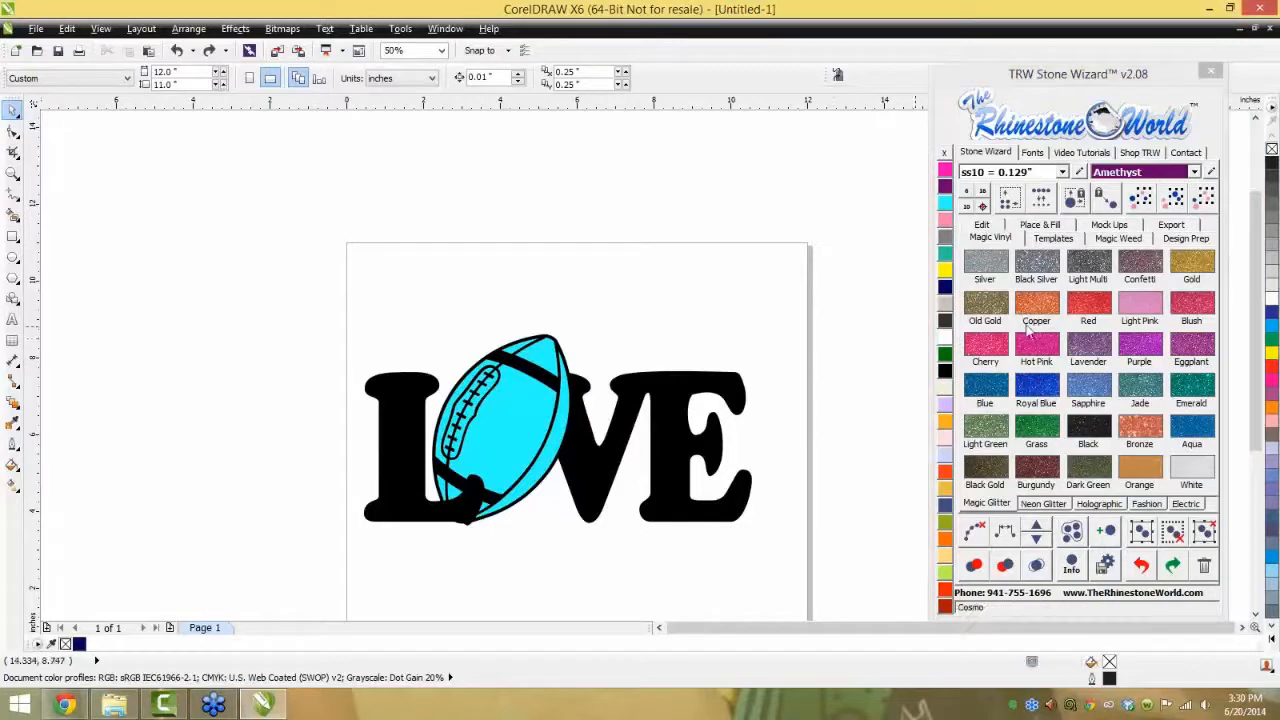
{"action": "left_click", "coordinate": [1062, 508]}
{"action": "left_click", "coordinate": [1098, 508]}
{"action": "left_click", "coordinate": [1150, 508]}
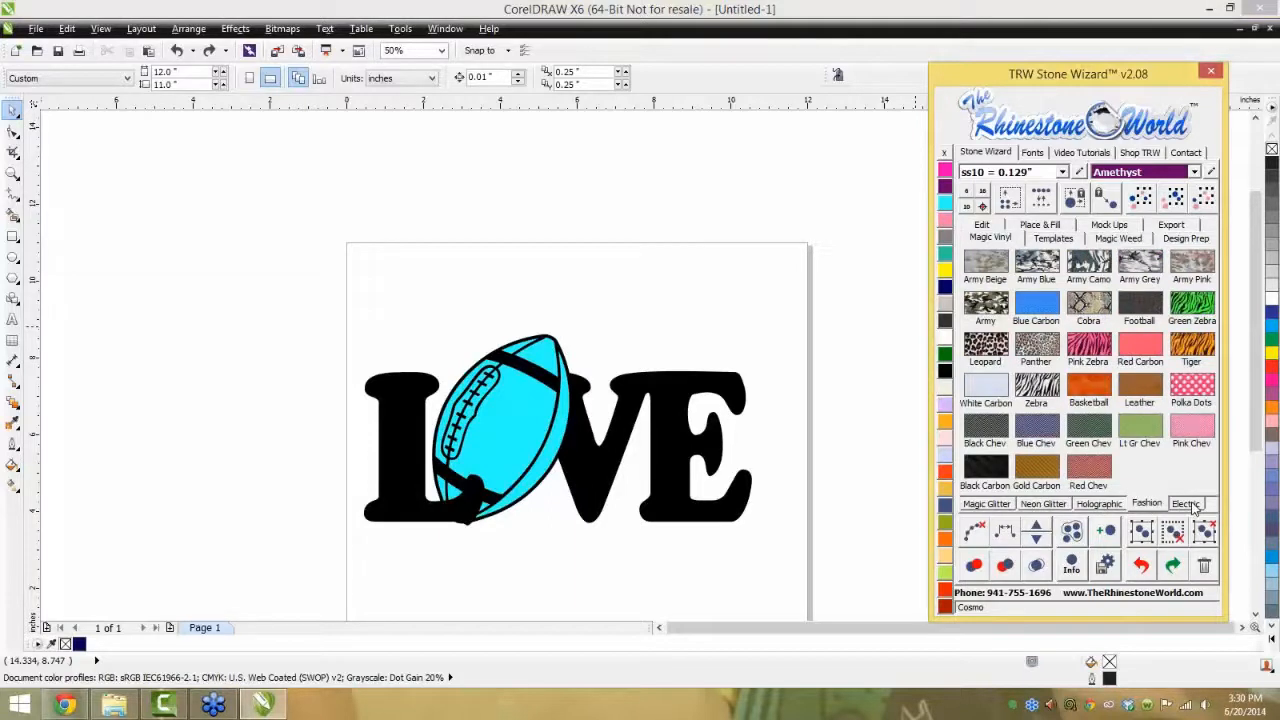
- Try Fashion vinyl patterns on the LOVE lettering, including Red Chev, Lt Gr Chev, Zebra, Football and an army camouflage
{"action": "left_click", "coordinate": [749, 506]}
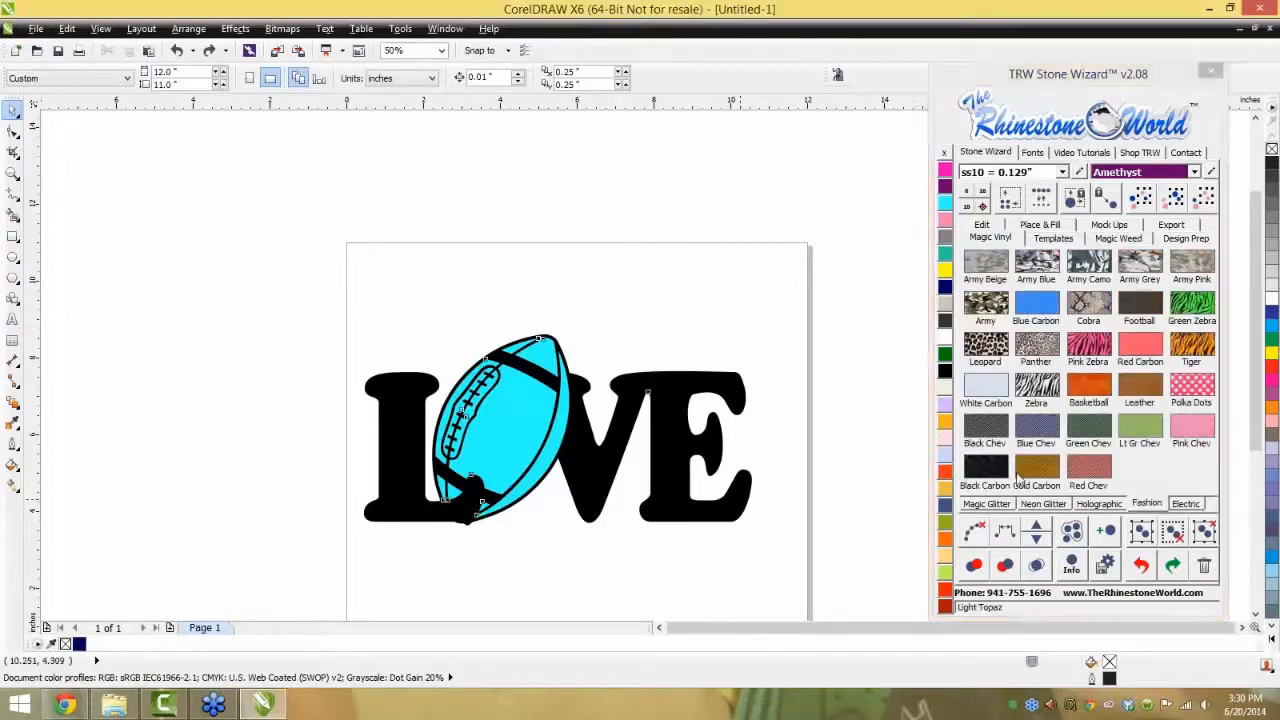
{"action": "left_click", "coordinate": [1092, 472]}
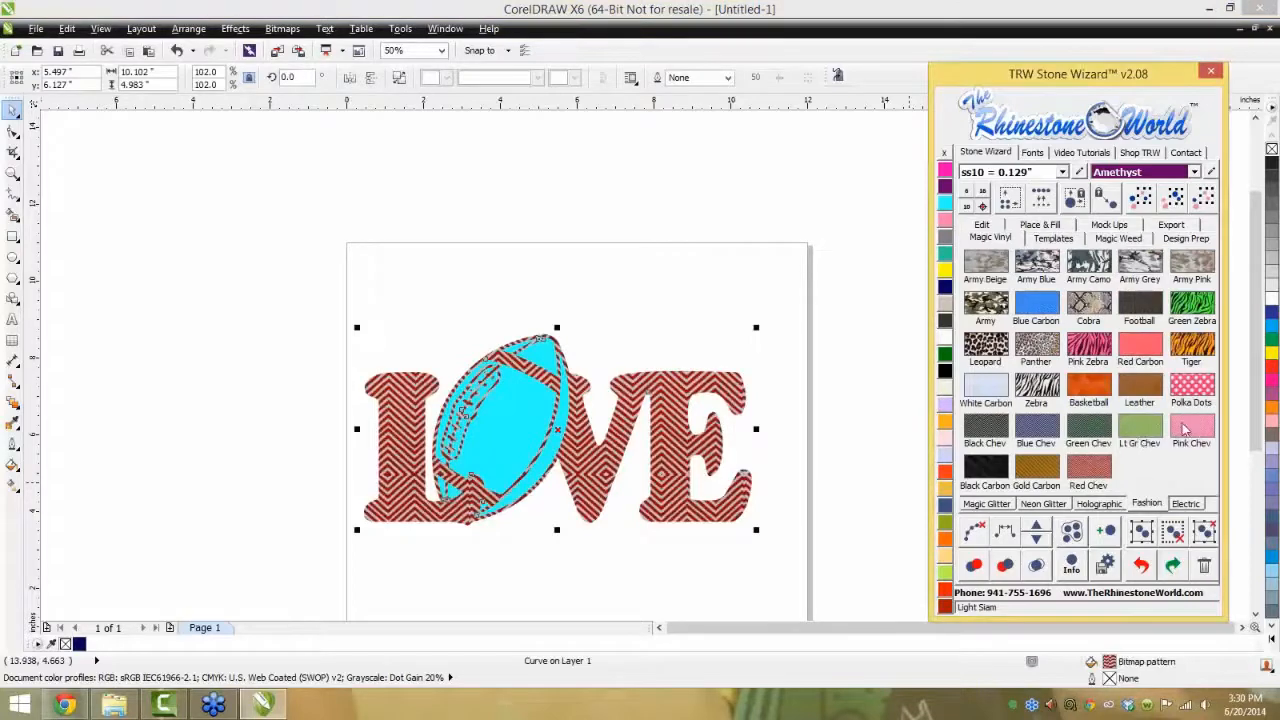
{"action": "left_click", "coordinate": [1152, 437]}
{"action": "left_click", "coordinate": [1100, 435]}
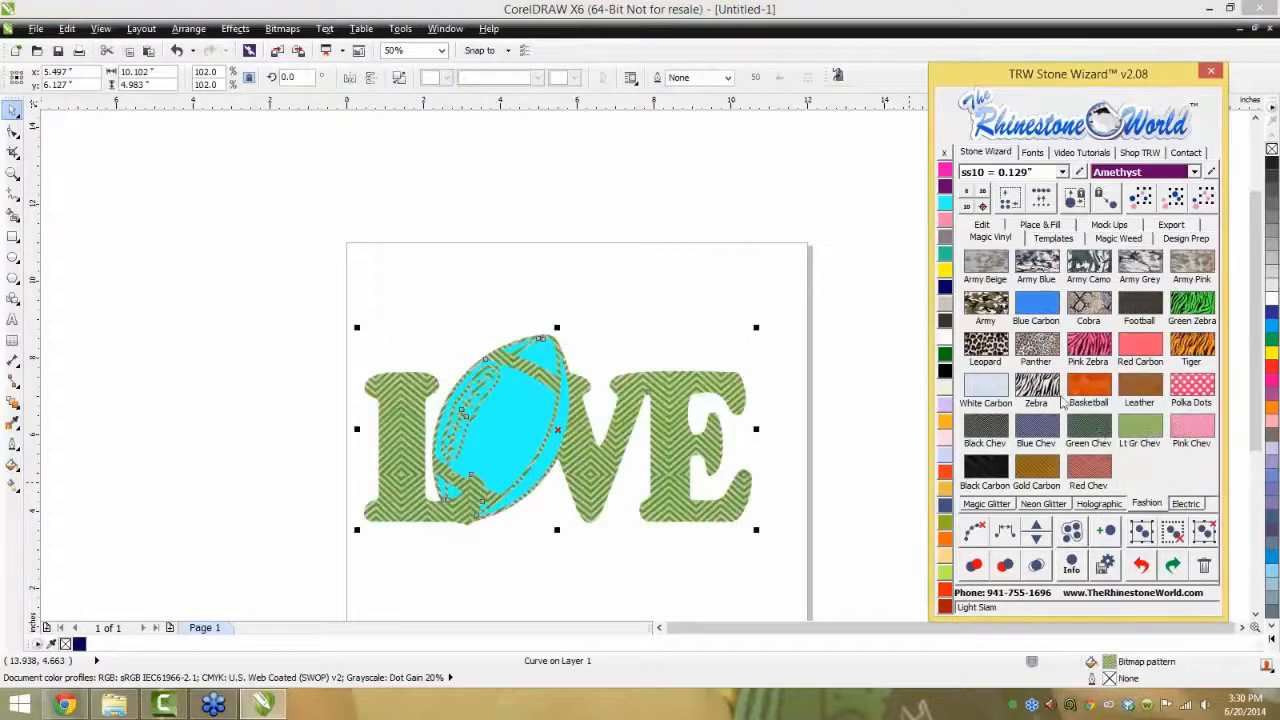
{"action": "left_click", "coordinate": [1055, 392]}
{"action": "left_click", "coordinate": [1200, 310]}
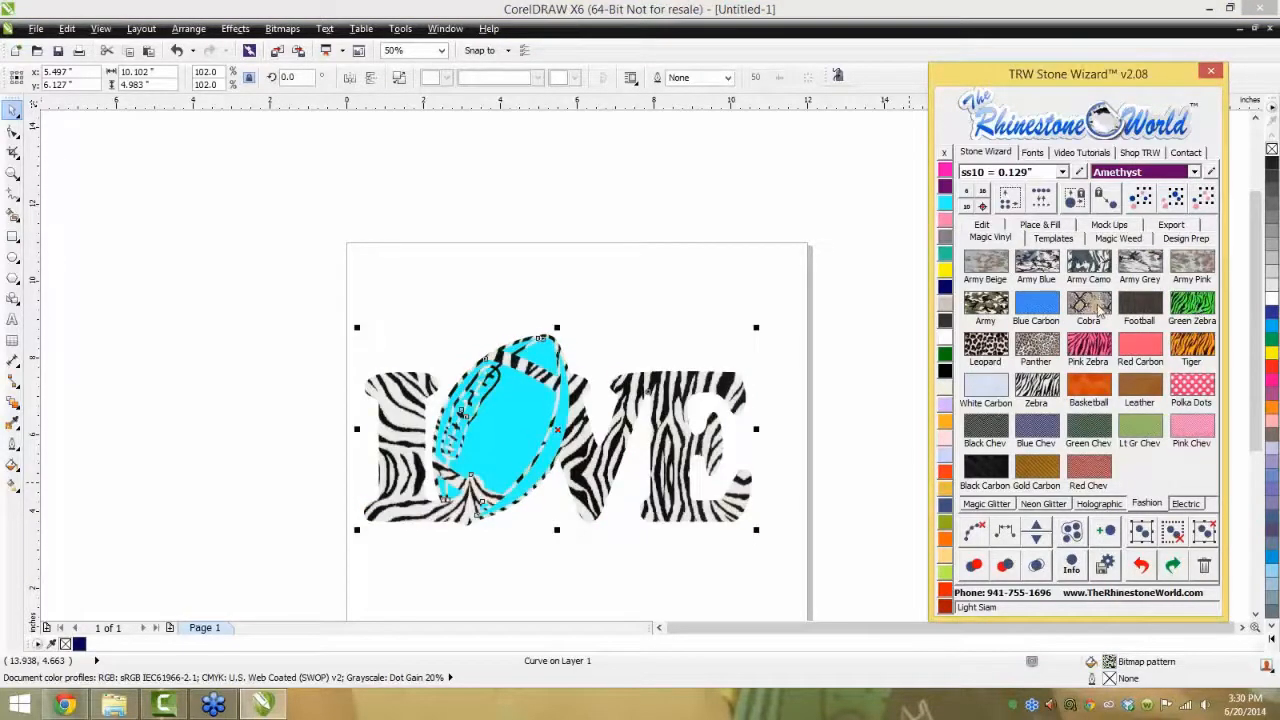
{"action": "left_click", "coordinate": [1090, 305]}
{"action": "left_click", "coordinate": [1140, 310]}
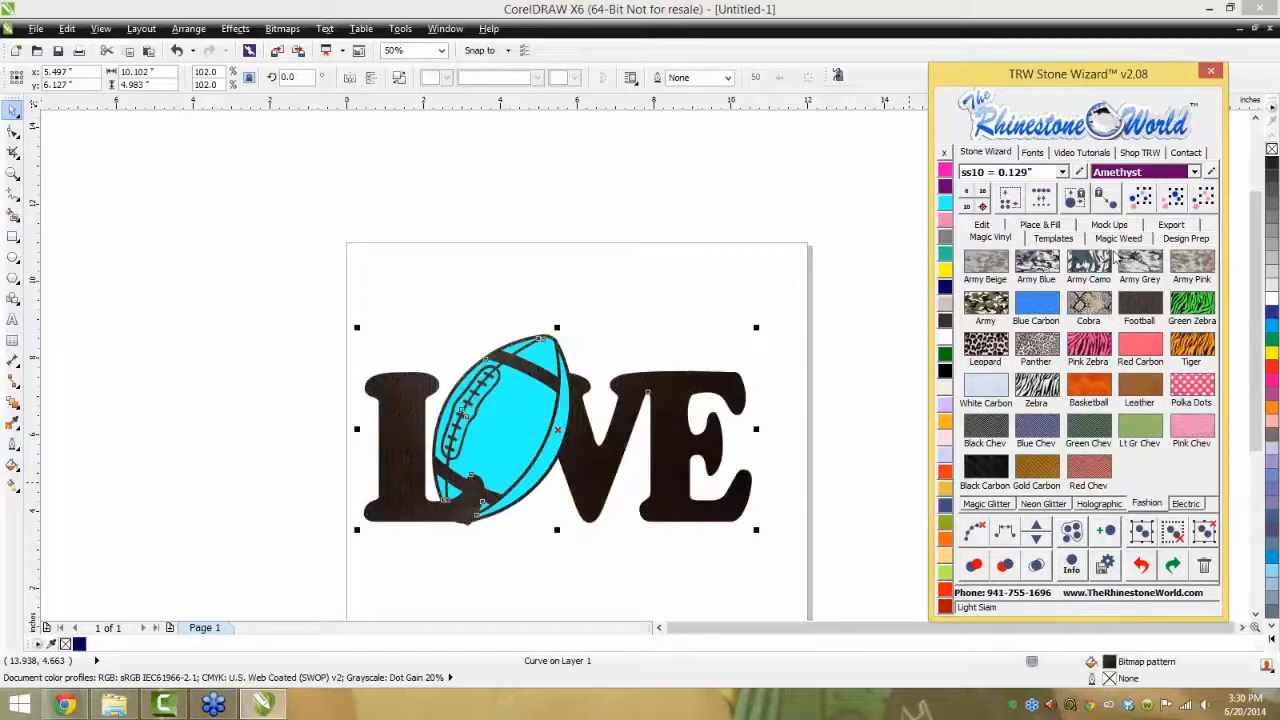
{"action": "left_click", "coordinate": [1150, 265]}
{"action": "left_click", "coordinate": [1040, 272]}
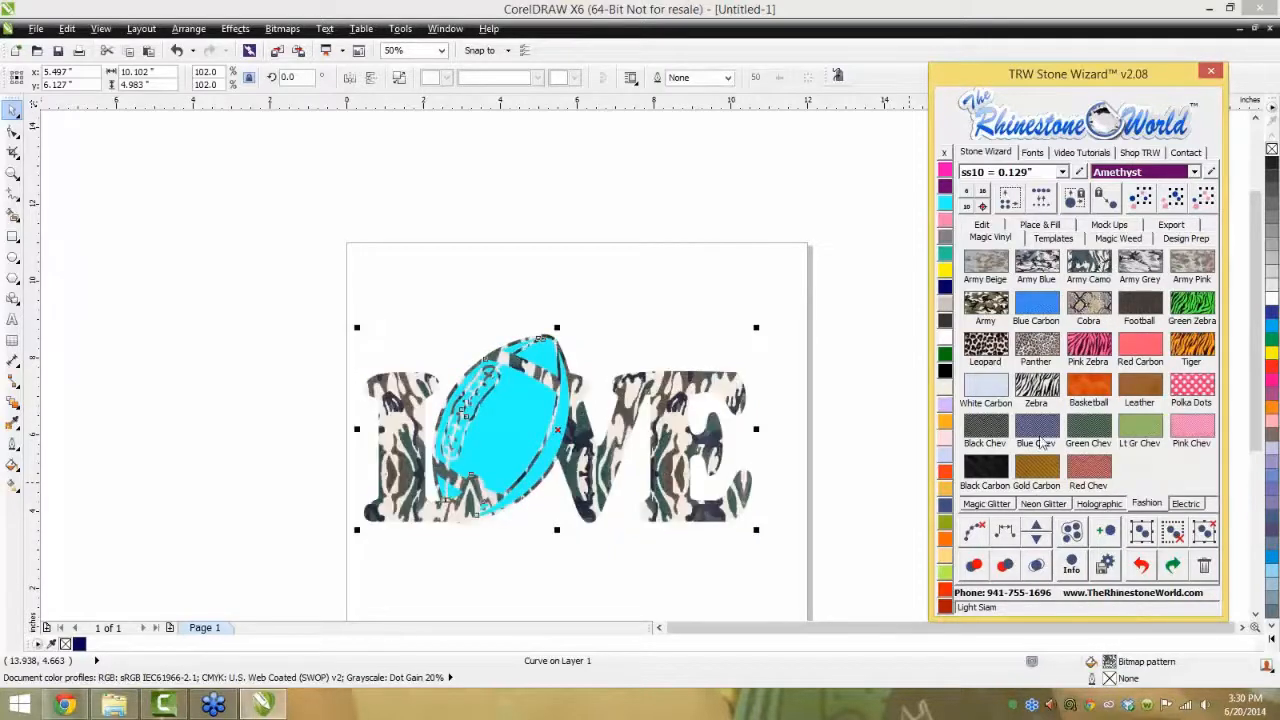
- Try the Grass and Sapphire Magic Glitter fills on the LOVE lettering and settle on White
{"action": "left_click", "coordinate": [1000, 507]}
{"action": "left_click", "coordinate": [1035, 435]}
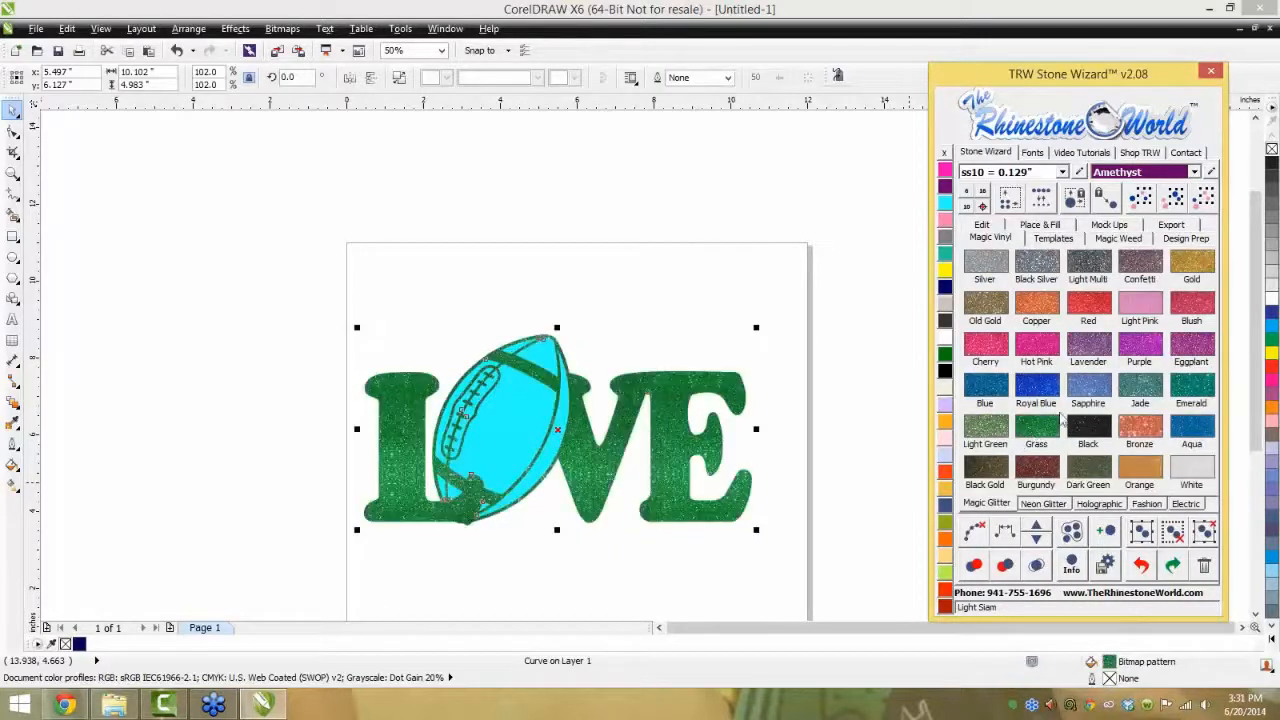
{"action": "left_click", "coordinate": [1088, 395]}
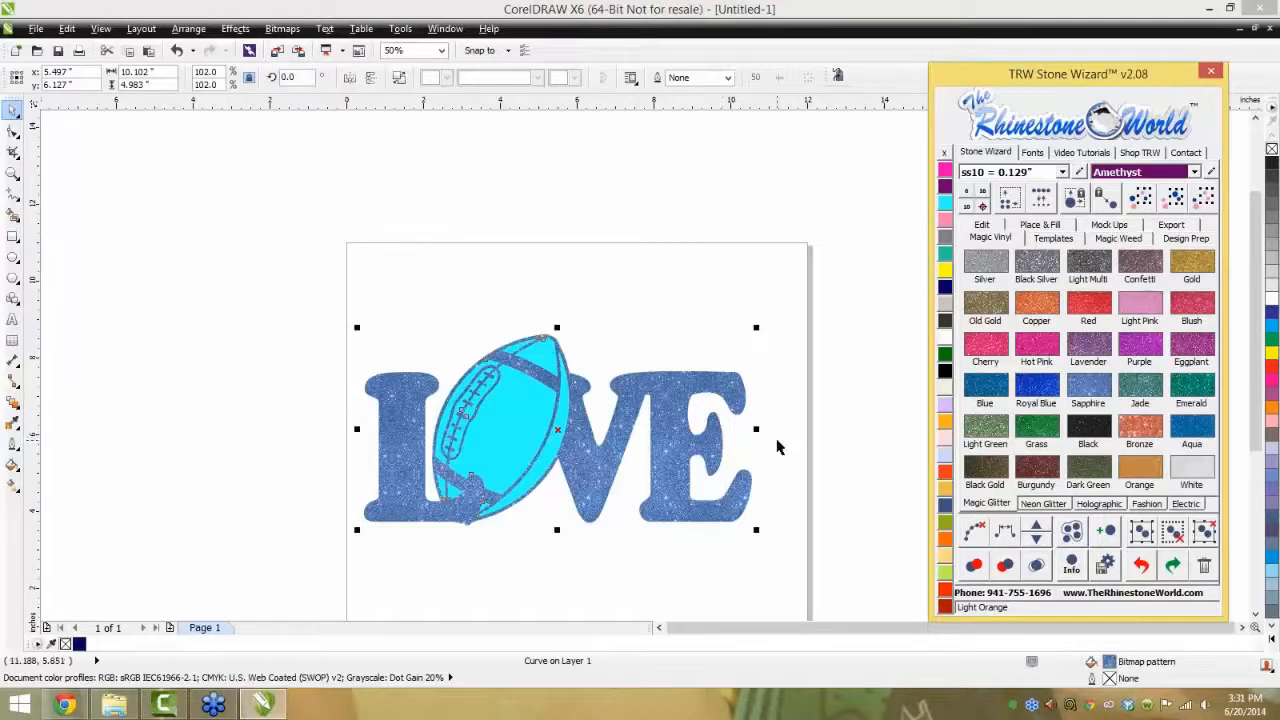
{"action": "left_click", "coordinate": [663, 443]}
{"action": "left_click", "coordinate": [1197, 469]}
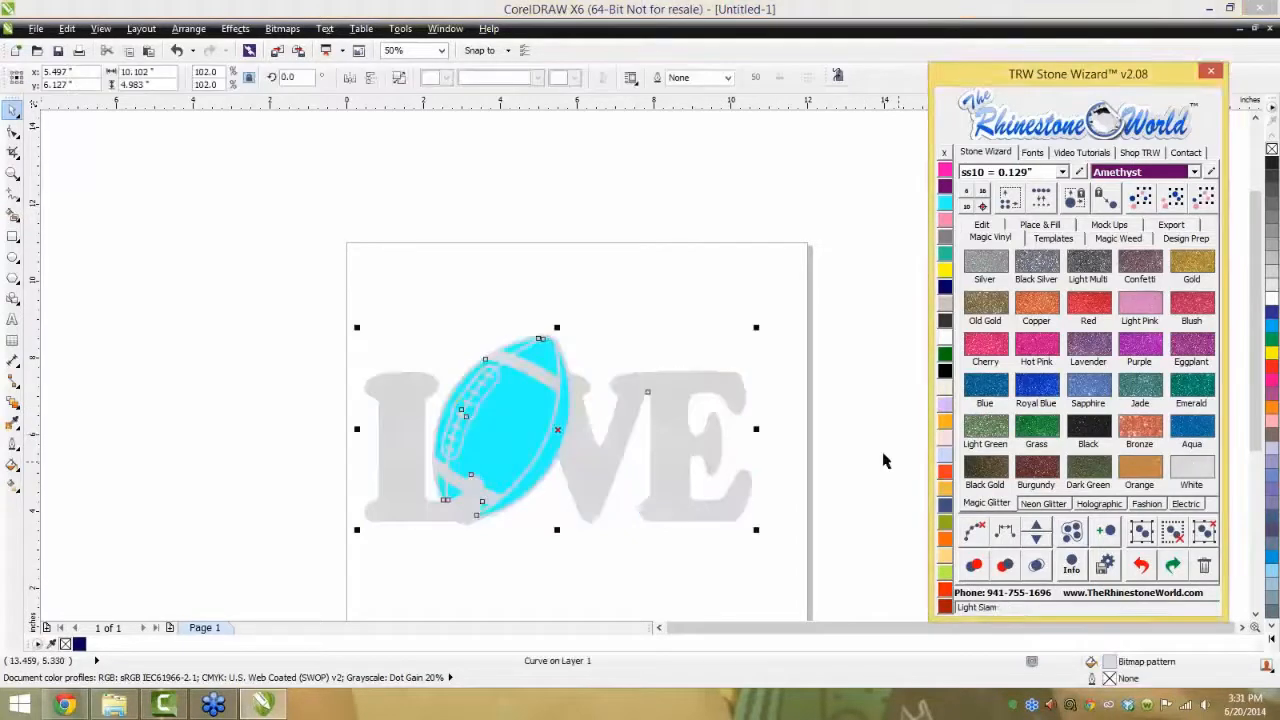
- Fill the football shape with the Leather pattern from the Fashion vinyl collection
{"action": "left_click", "coordinate": [524, 430]}
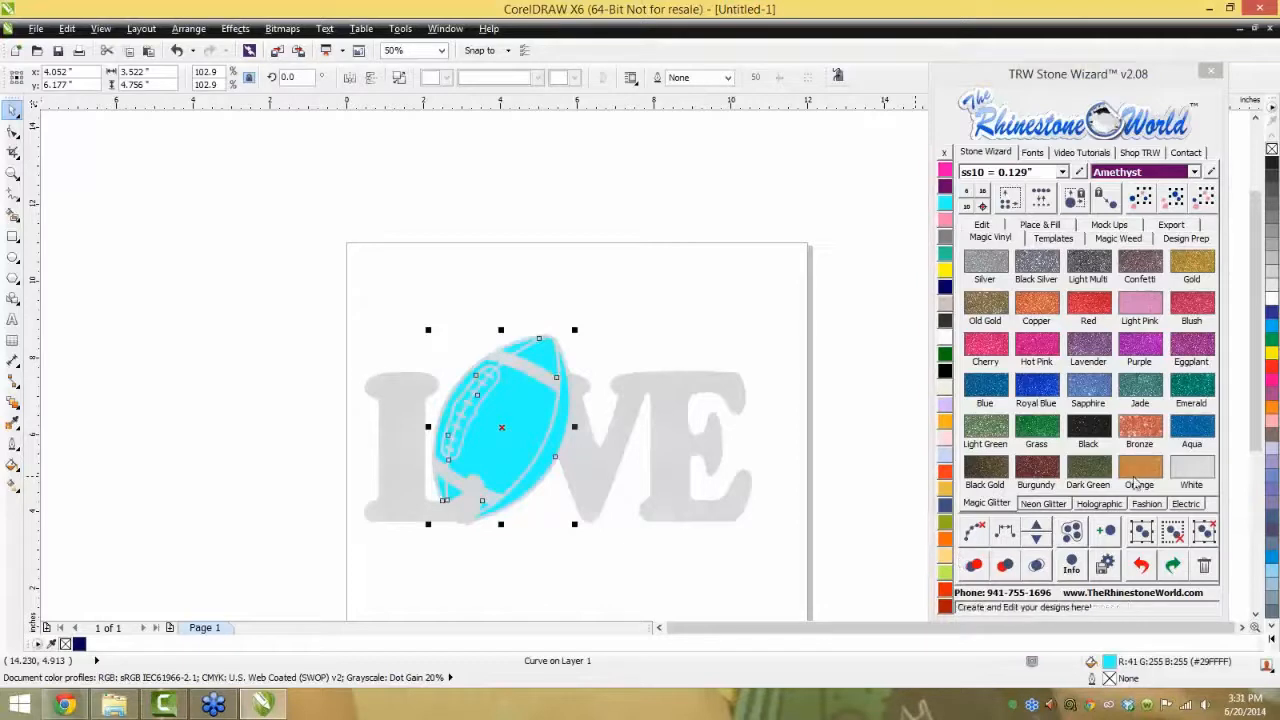
{"action": "left_click", "coordinate": [1273, 436]}
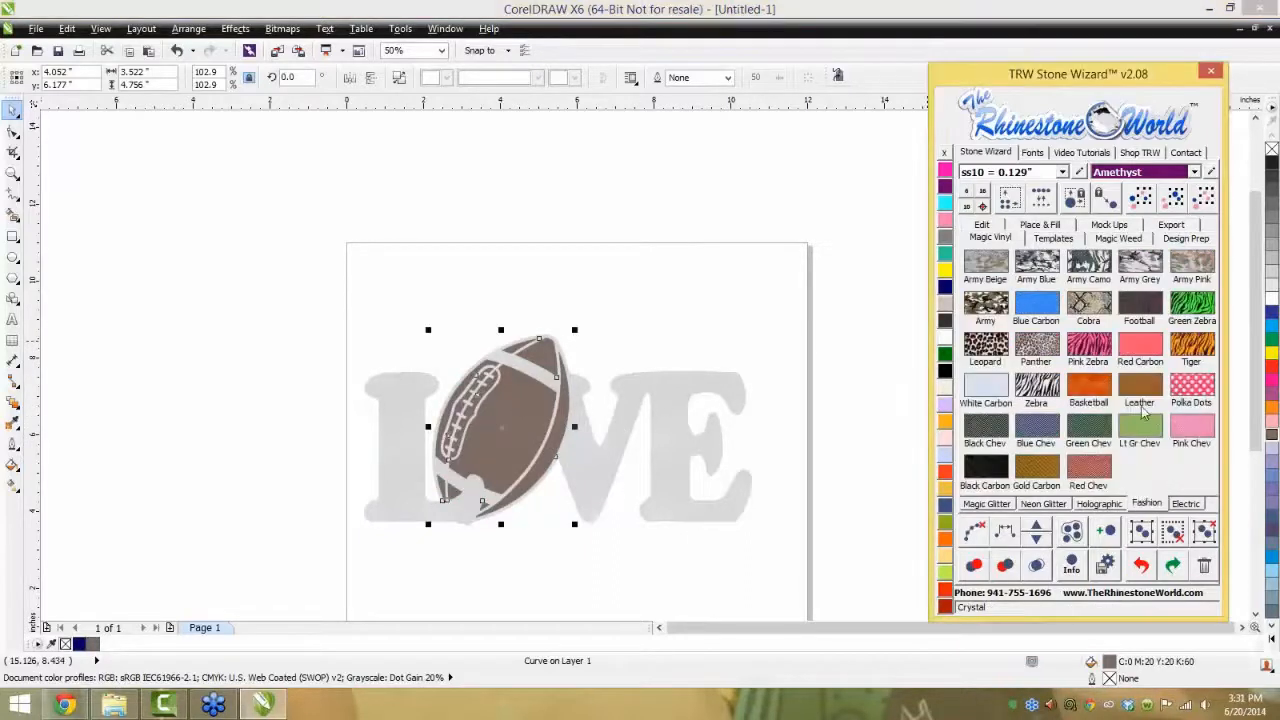
{"action": "left_click", "coordinate": [1142, 506]}
{"action": "left_click", "coordinate": [1142, 392]}
{"action": "left_click", "coordinate": [853, 434]}
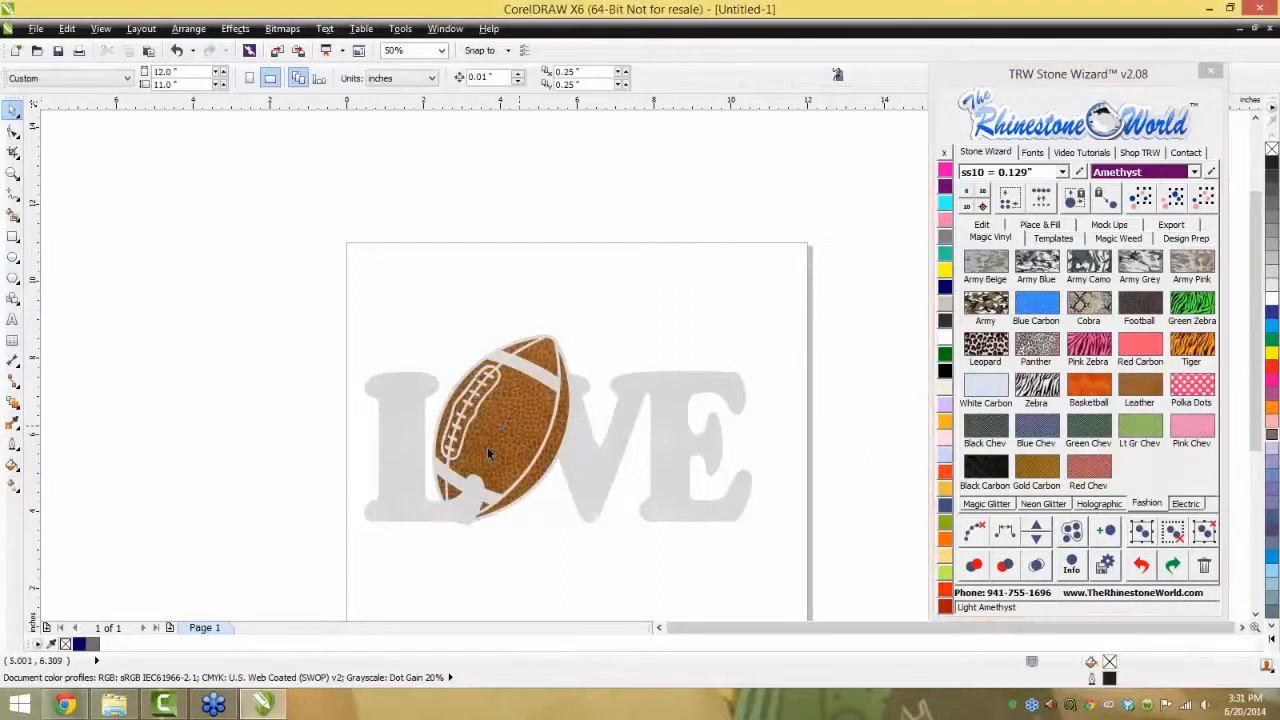
- Select the whole LOVE football design and enable the logo option for its mockup
{"action": "scroll", "coordinate": [487, 447], "scroll_direction": "up", "scroll_amount": 1}
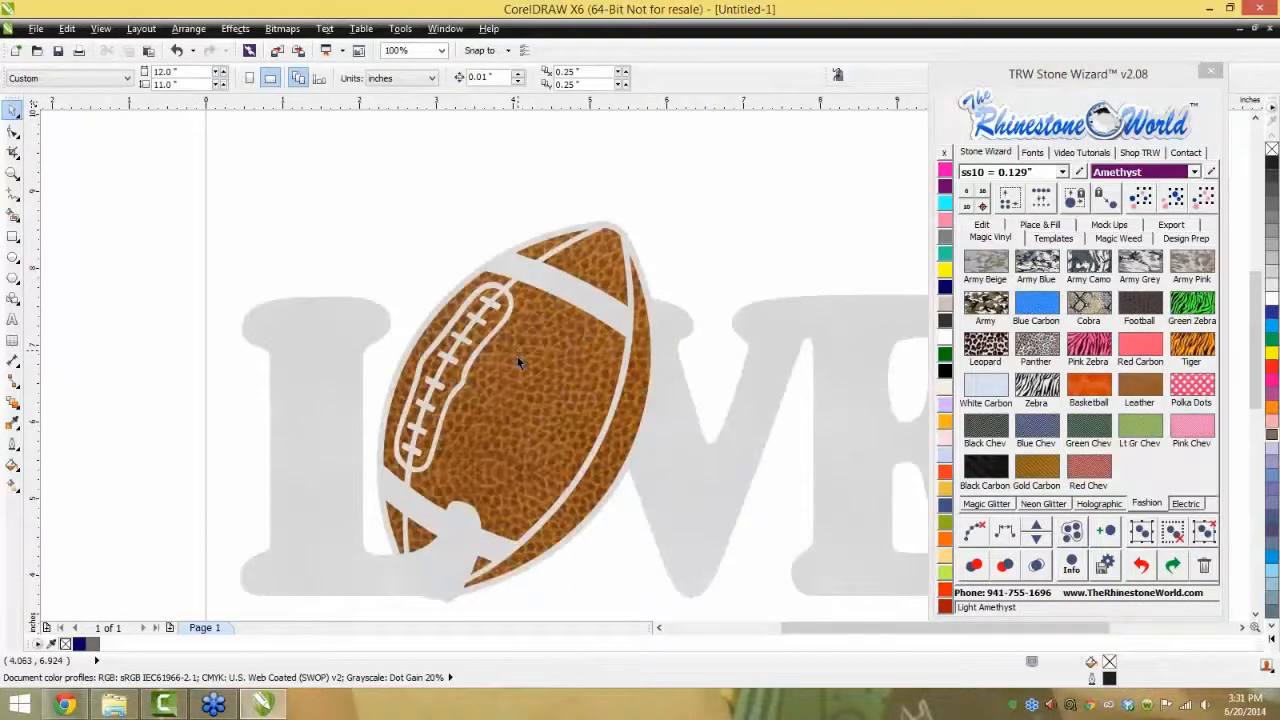
{"action": "scroll", "coordinate": [517, 350], "scroll_direction": "down", "scroll_amount": 2}
{"action": "left_click_drag", "start_coordinate": [697, 287], "coordinate": [374, 503]}
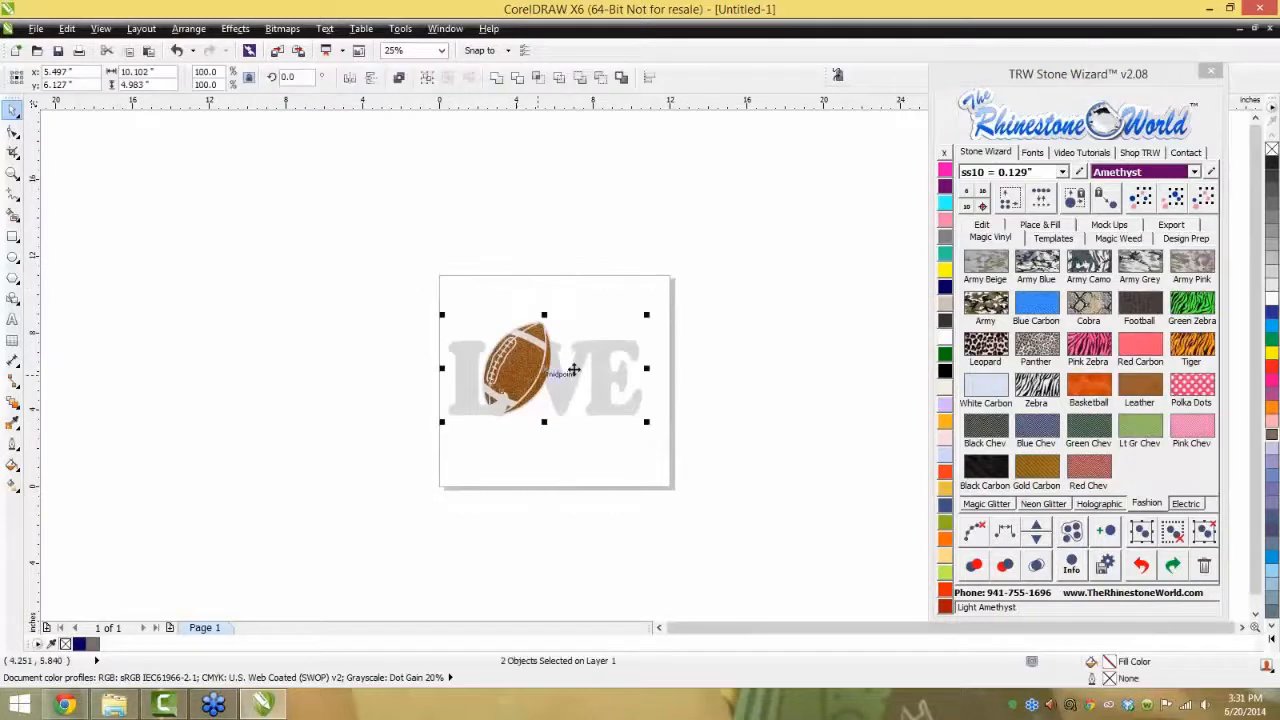
{"action": "scroll", "coordinate": [569, 366], "scroll_direction": "up", "scroll_amount": 1}
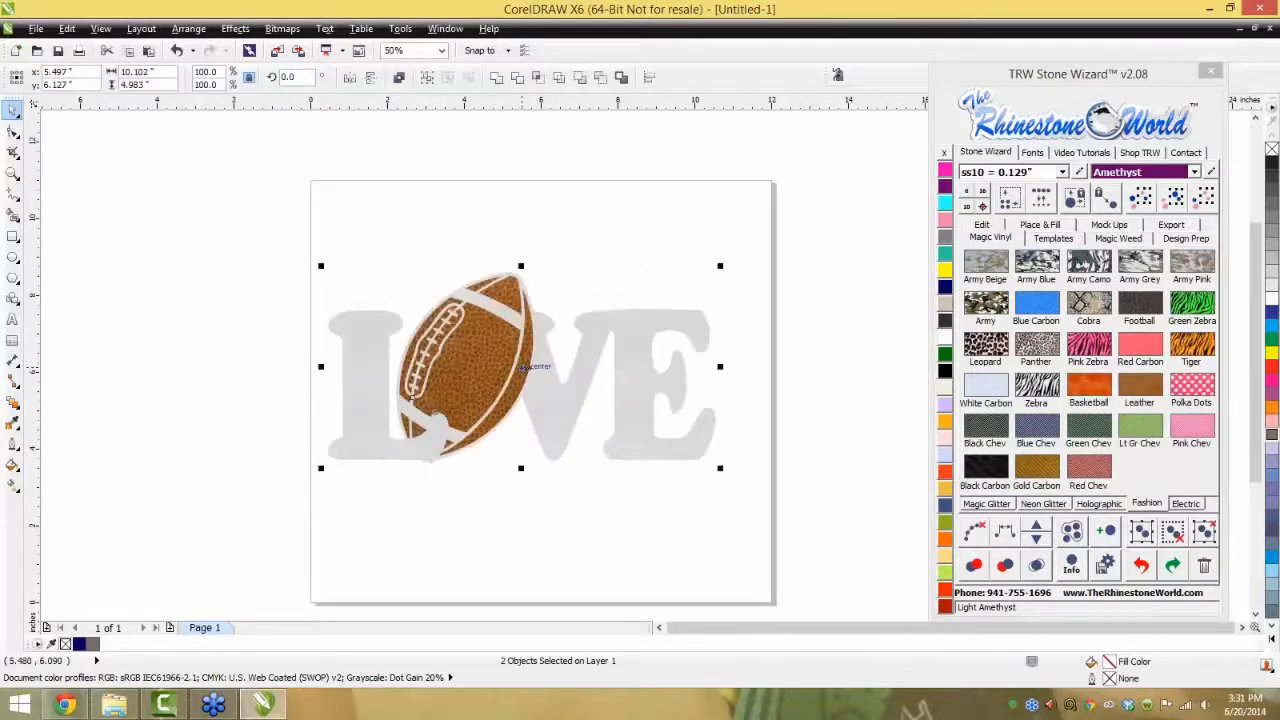
{"action": "left_click", "coordinate": [1100, 227]}
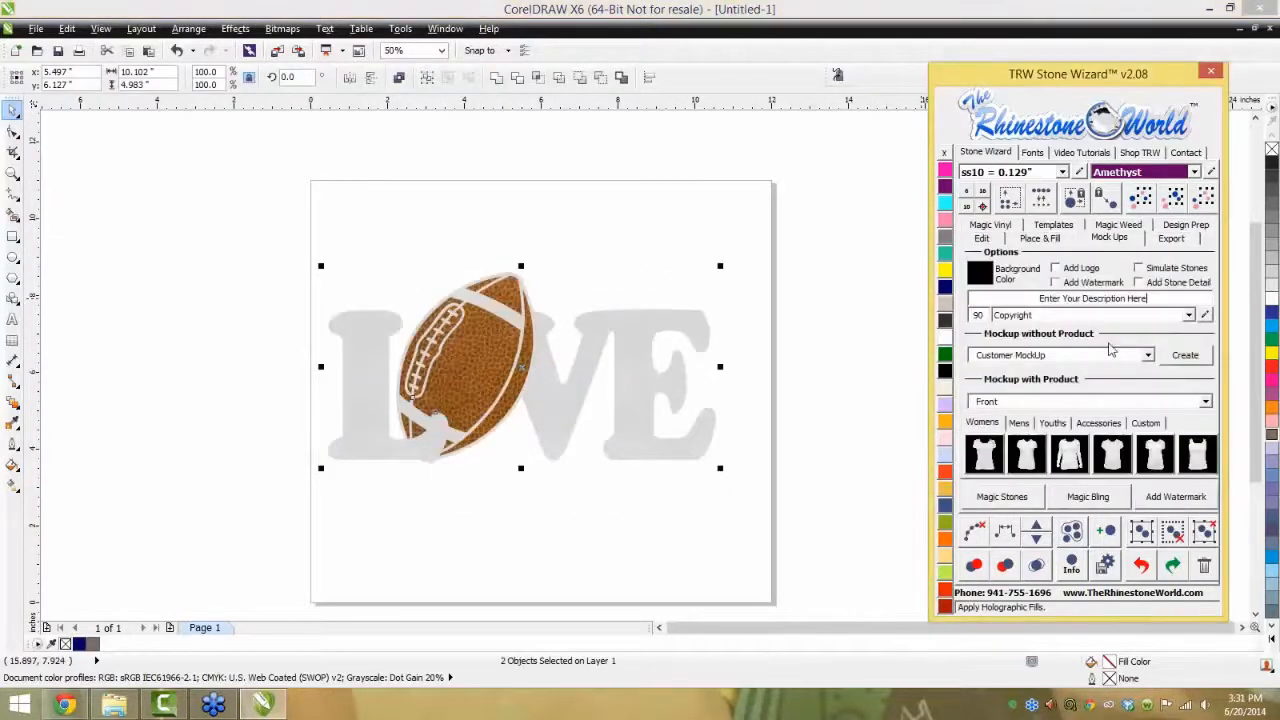
{"action": "left_click", "coordinate": [1062, 272]}
- Replace the mockup's placeholder description with "Love Football Design"
{"action": "left_click", "coordinate": [1093, 298]}
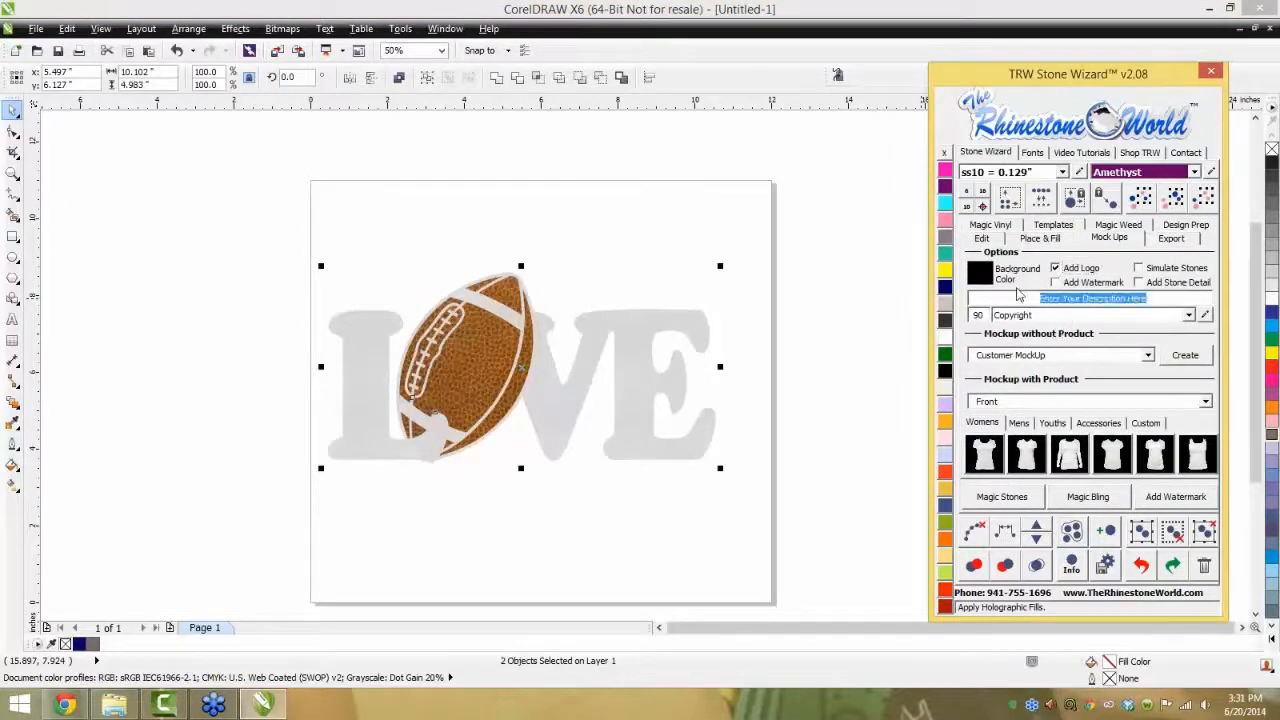
{"action": "key", "text": "BackSpace"}
{"action": "type", "text": "lOVE FOOTBALL"}
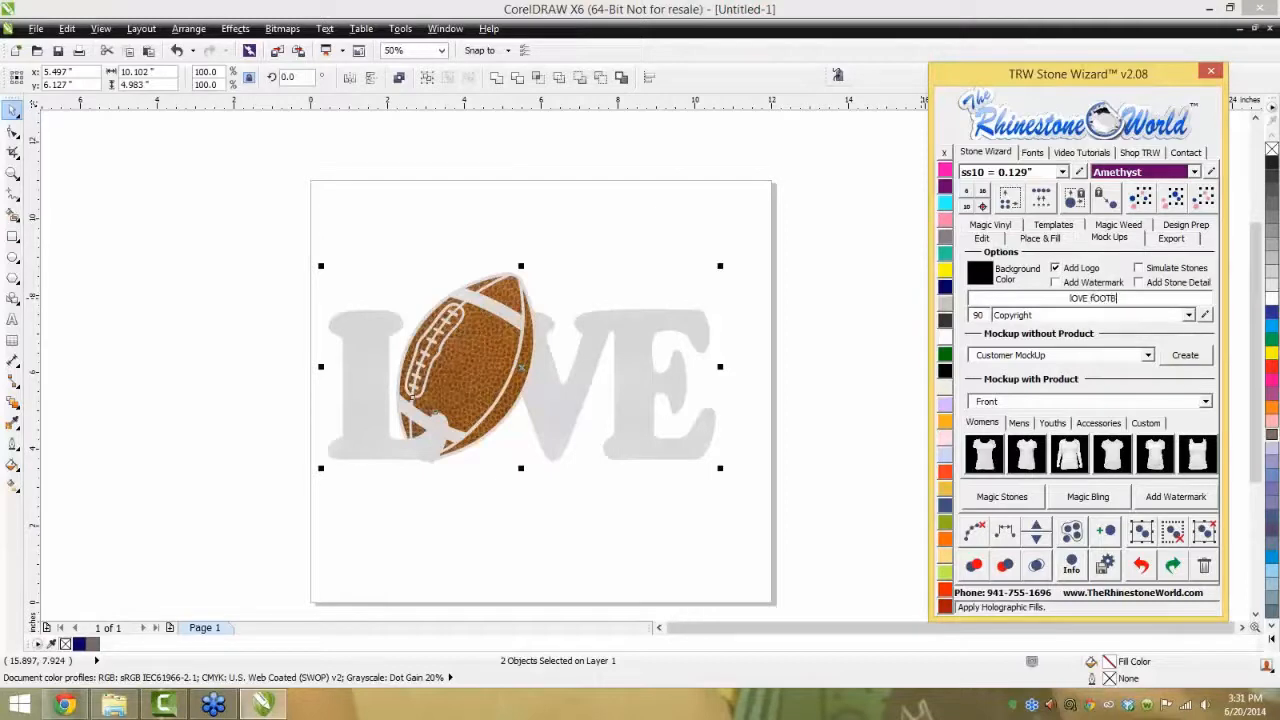
{"action": "key", "text": "BackSpace"}
{"action": "key", "text": "BackSpace"}
{"action": "key", "text": "BackSpace"}
{"action": "key", "text": "BackSpace"}
{"action": "key", "text": "BackSpace"}
{"action": "key", "text": "BackSpace"}
{"action": "key", "text": "BackSpace"}
{"action": "key", "text": "BackSpace"}
{"action": "key", "text": "BackSpace"}
{"action": "key", "text": "BackSpace"}
{"action": "key", "text": "BackSpace"}
{"action": "key", "text": "BackSpace"}
{"action": "key", "text": "BackSpace"}
{"action": "type", "text": "Love Football Design"}
- Set the mockup logo to TRW Logo and create a Front mockup on the women's tank top
{"action": "left_click", "coordinate": [1188, 315]}
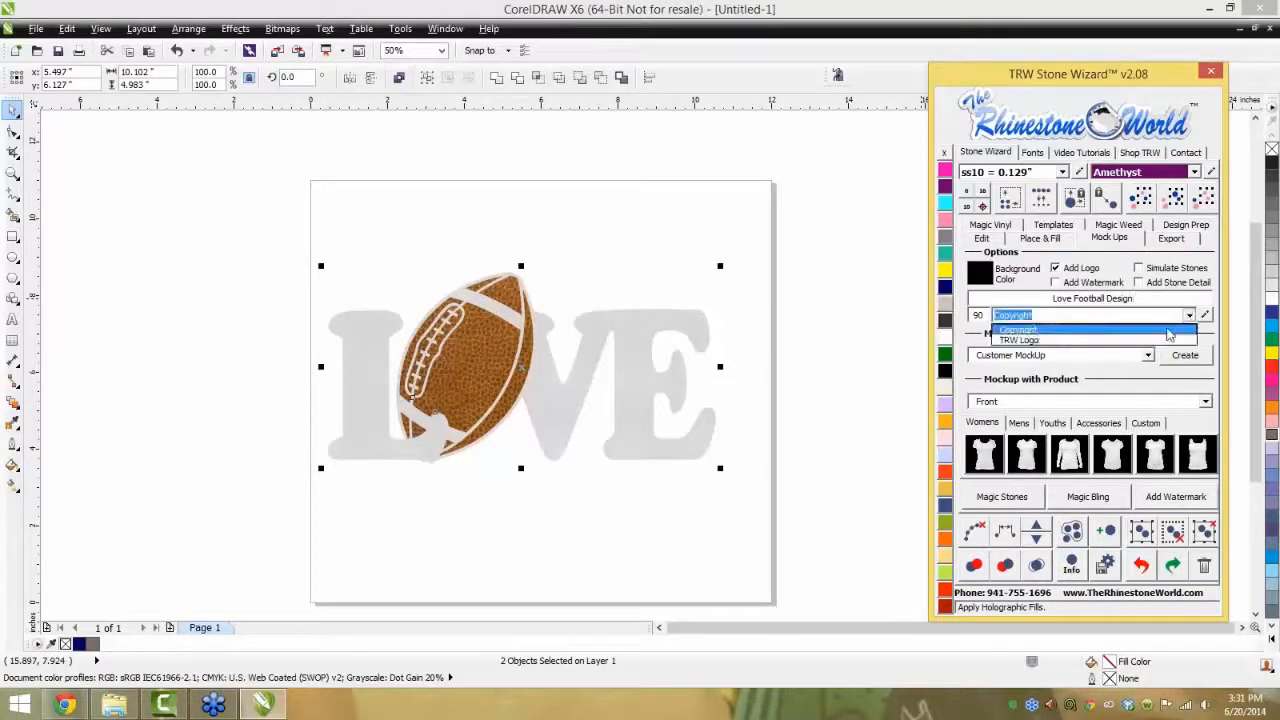
{"action": "left_click", "coordinate": [1113, 333]}
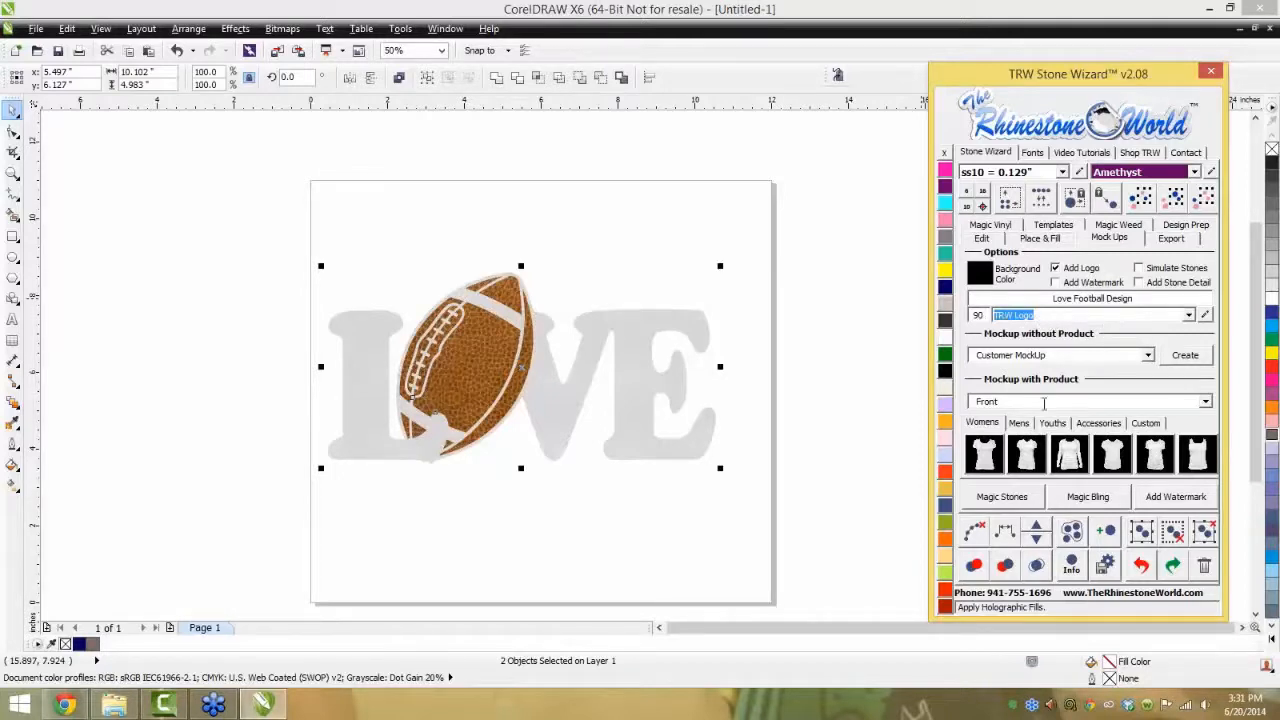
{"action": "left_click", "coordinate": [1197, 456]}
{"action": "scroll", "coordinate": [508, 397], "scroll_direction": "up", "scroll_amount": 2}
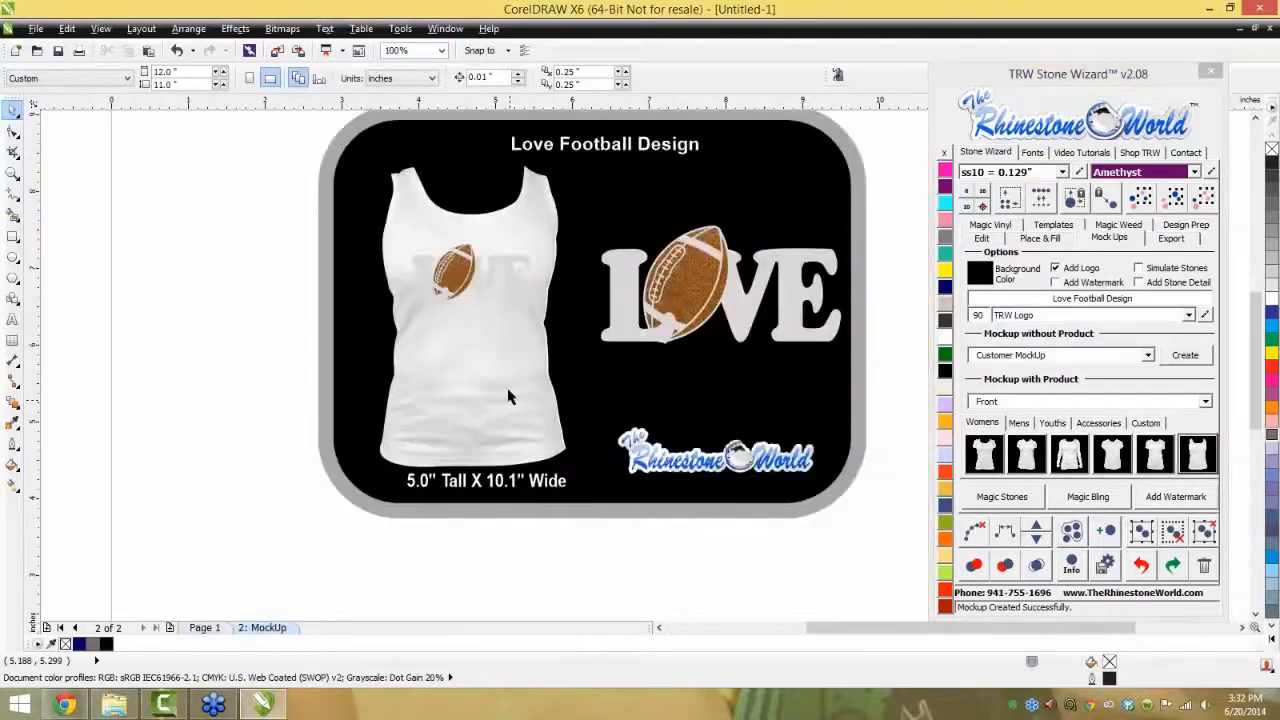
- Recolour the tank top in the mockup with Light Siam
{"action": "left_click", "coordinate": [508, 397]}
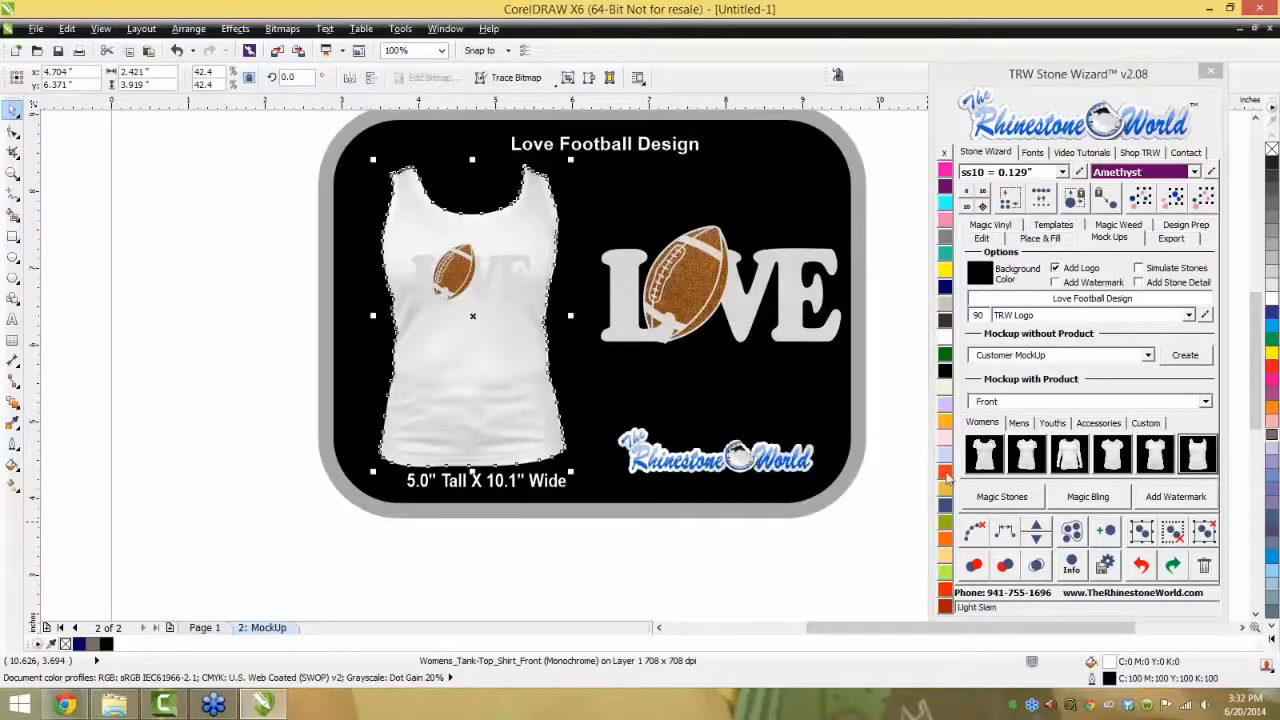
{"action": "left_click", "coordinate": [947, 478]}
{"action": "left_click", "coordinate": [790, 557]}
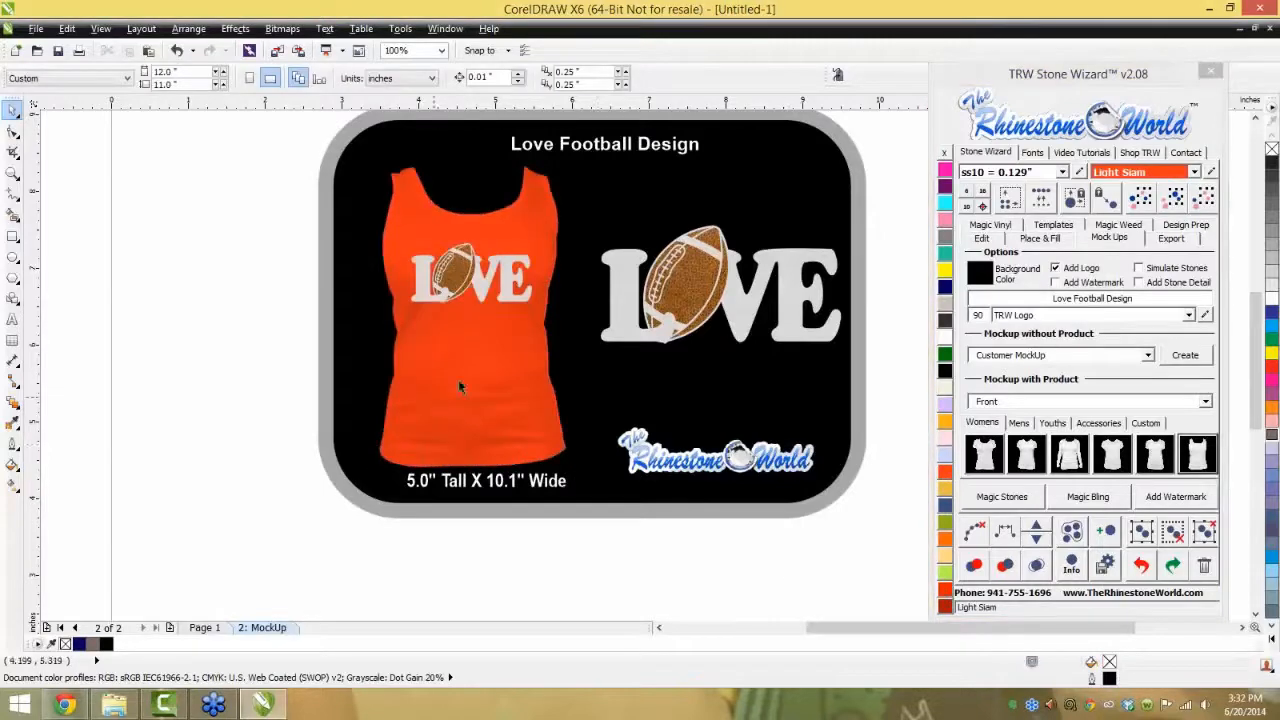
{"action": "scroll", "coordinate": [454, 212], "scroll_direction": "up", "scroll_amount": 2}
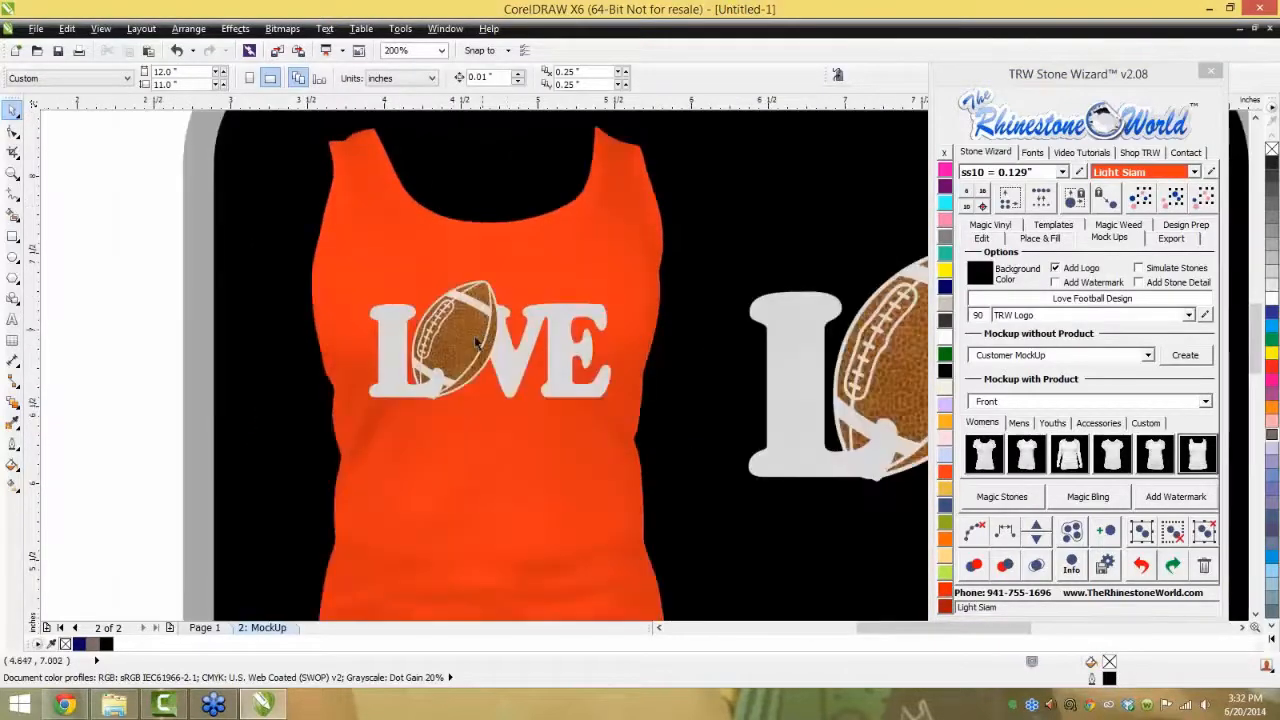
{"action": "scroll", "coordinate": [476, 343], "scroll_direction": "up", "scroll_amount": 2}
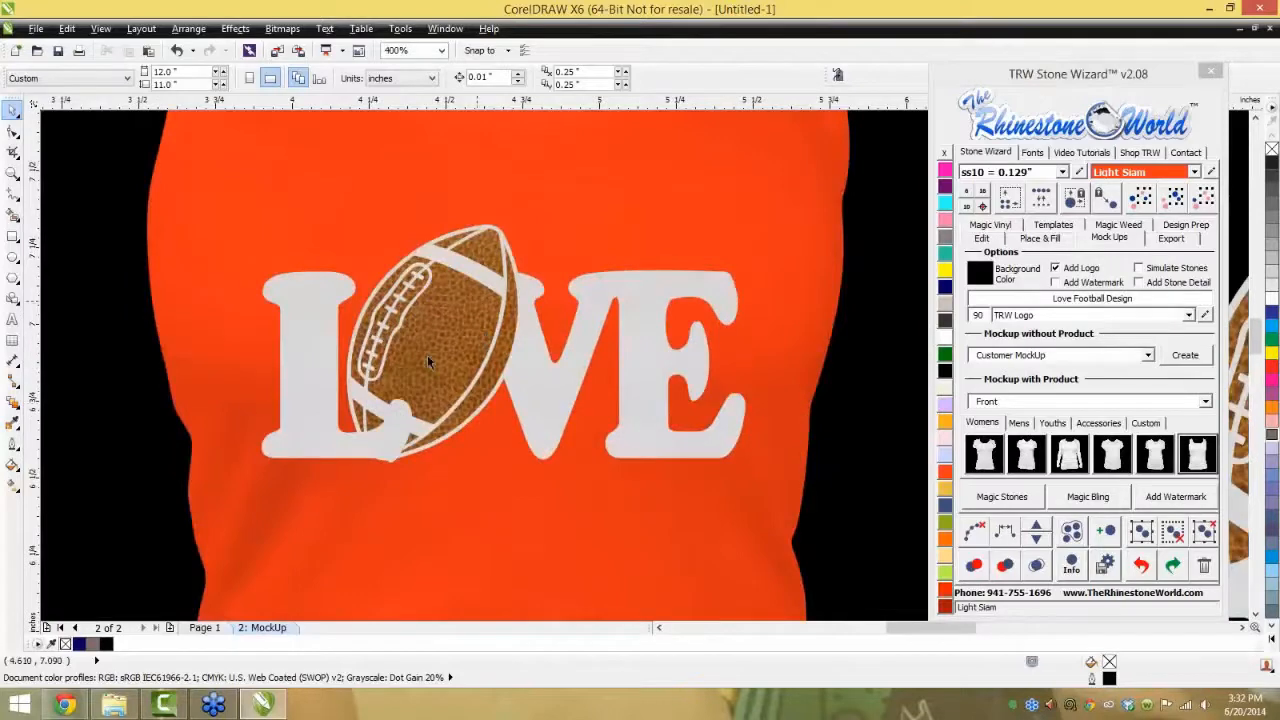
{"action": "scroll", "coordinate": [427, 355], "scroll_direction": "down", "scroll_amount": 4}
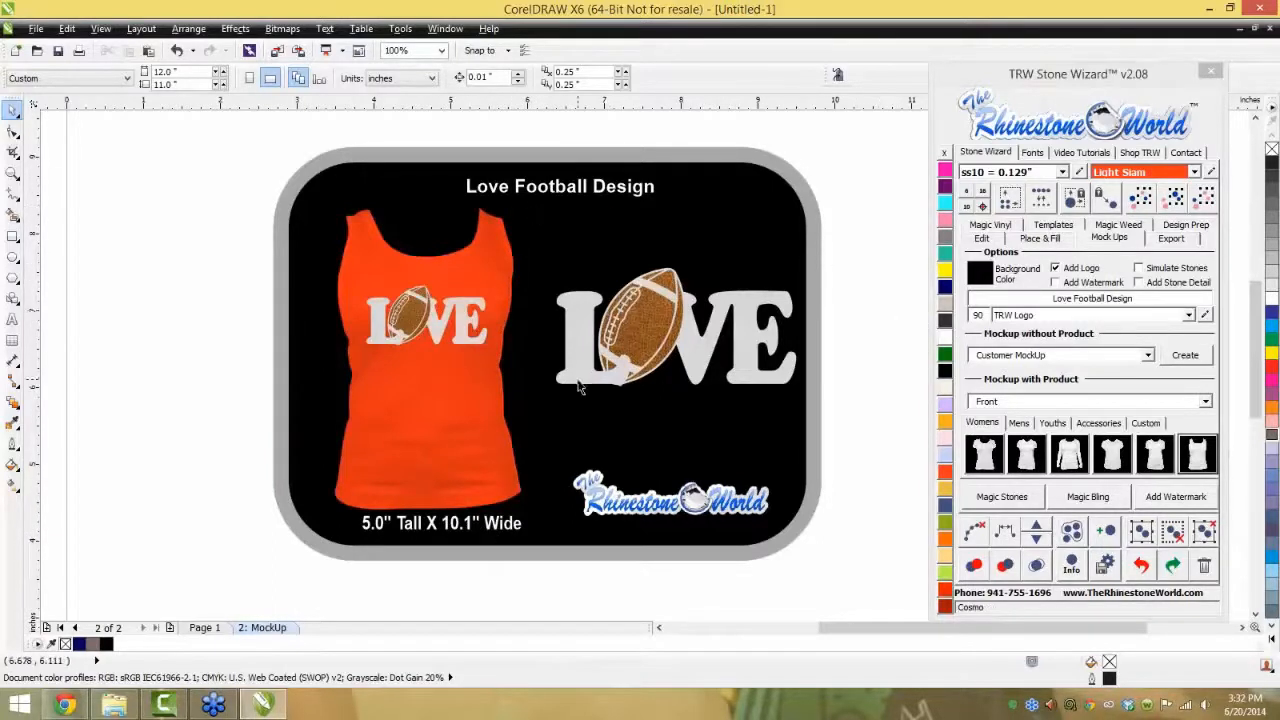
{"action": "scroll", "coordinate": [579, 384], "scroll_direction": "down", "scroll_amount": 2}
{"action": "scroll", "coordinate": [593, 351], "scroll_direction": "up", "scroll_amount": 1}
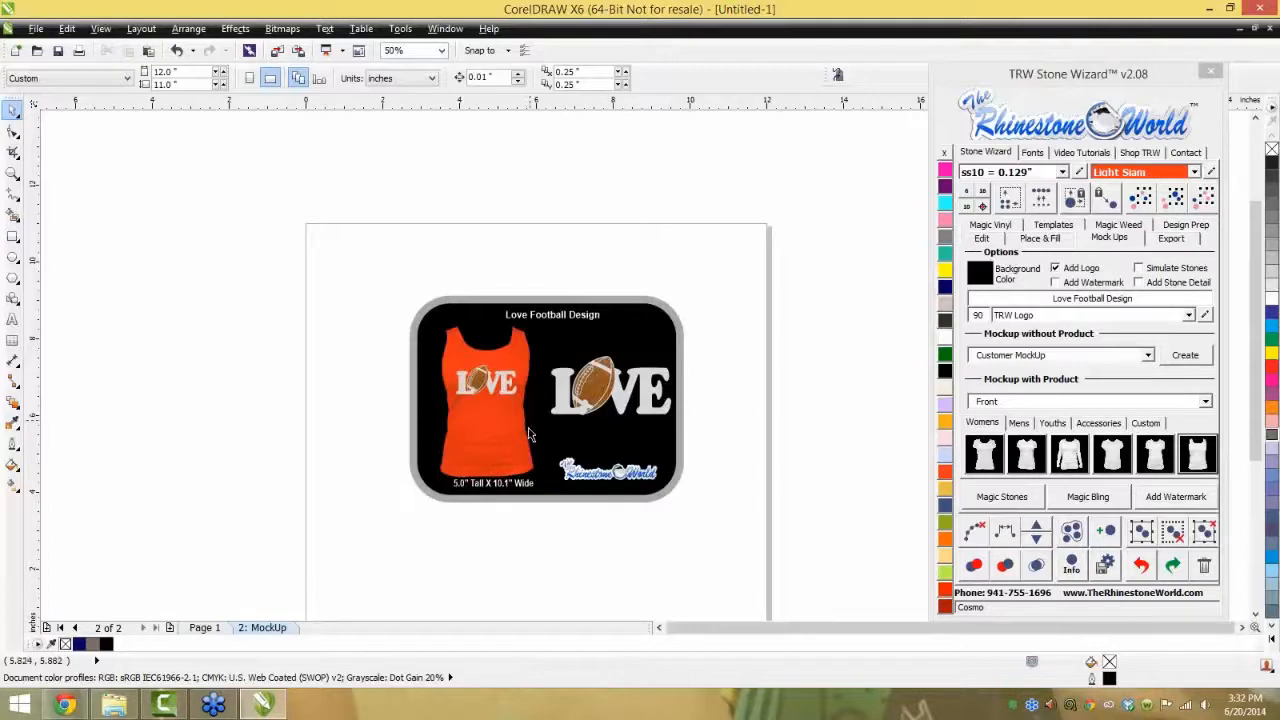
{"action": "scroll", "coordinate": [530, 430], "scroll_direction": "up", "scroll_amount": 1}
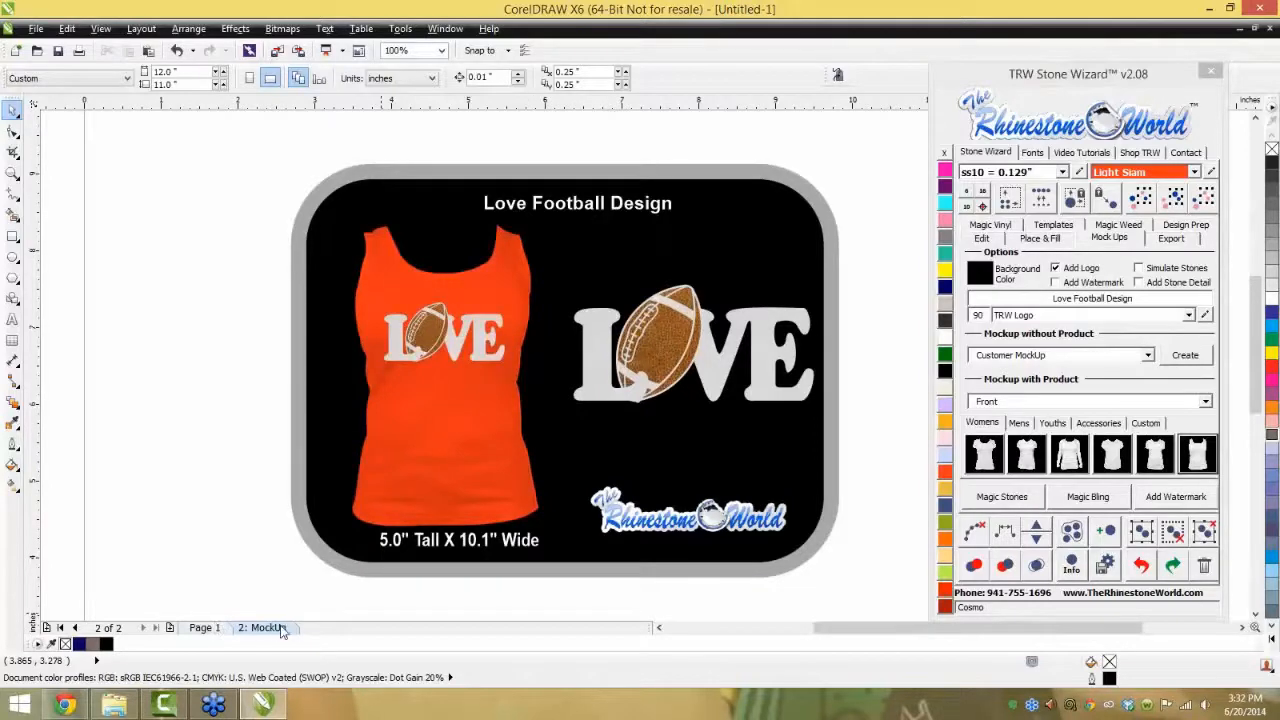
- Create a Front mockup of the whole Page 1 design on the women's long-sleeve shirt and colour the shirt Emerald
{"action": "left_click", "coordinate": [205, 627]}
{"action": "scroll", "coordinate": [445, 517], "scroll_direction": "down", "scroll_amount": 1}
{"action": "scroll", "coordinate": [445, 517], "scroll_direction": "down", "scroll_amount": 1}
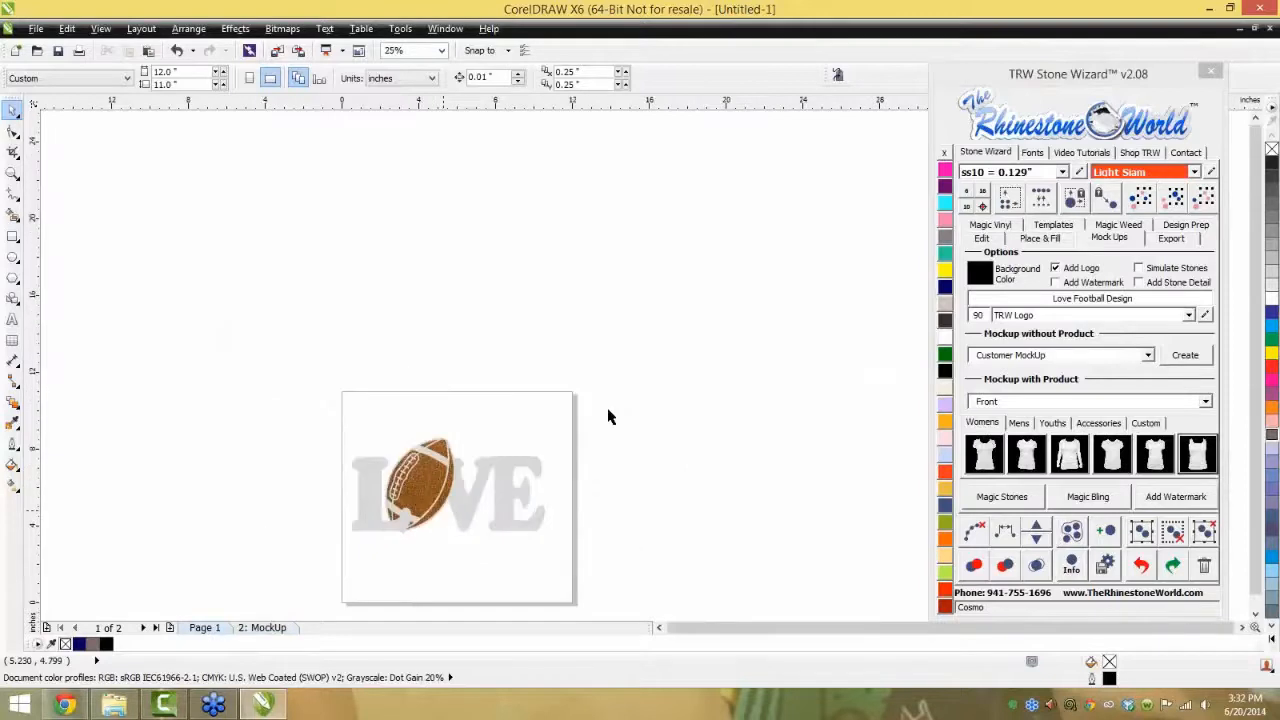
{"action": "left_click_drag", "start_coordinate": [606, 390], "coordinate": [345, 542]}
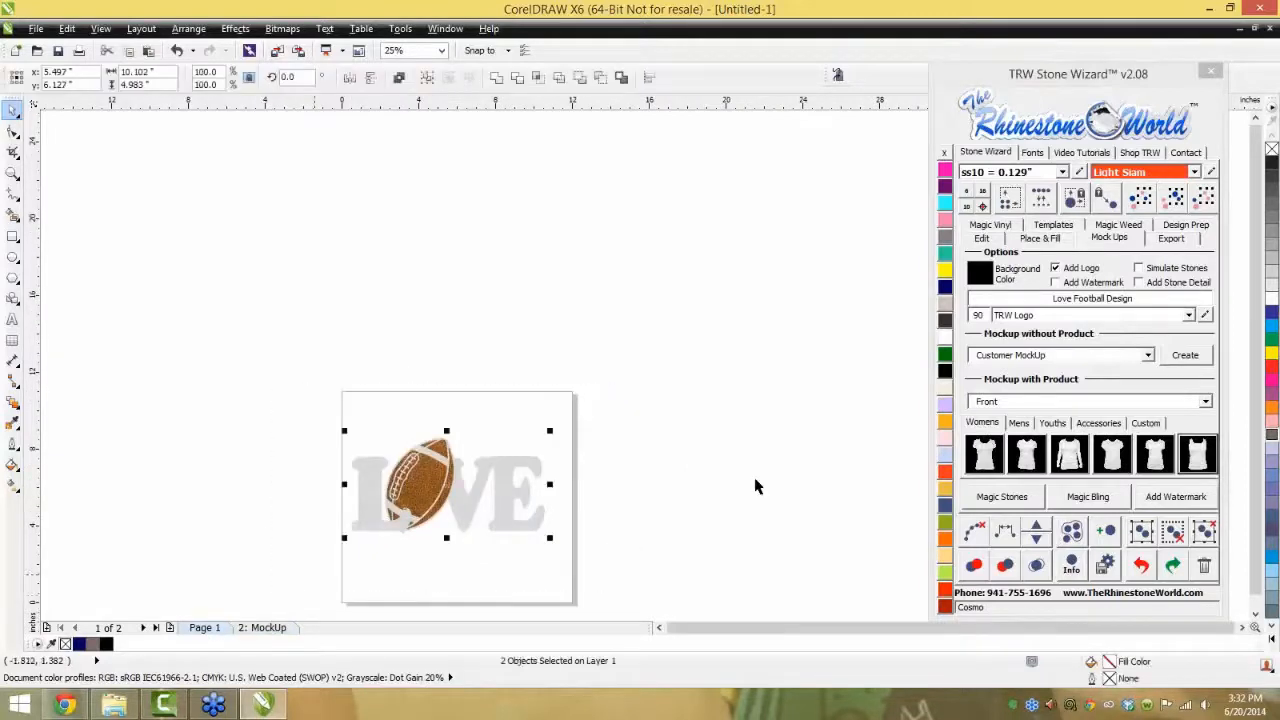
{"action": "left_click", "coordinate": [1069, 455]}
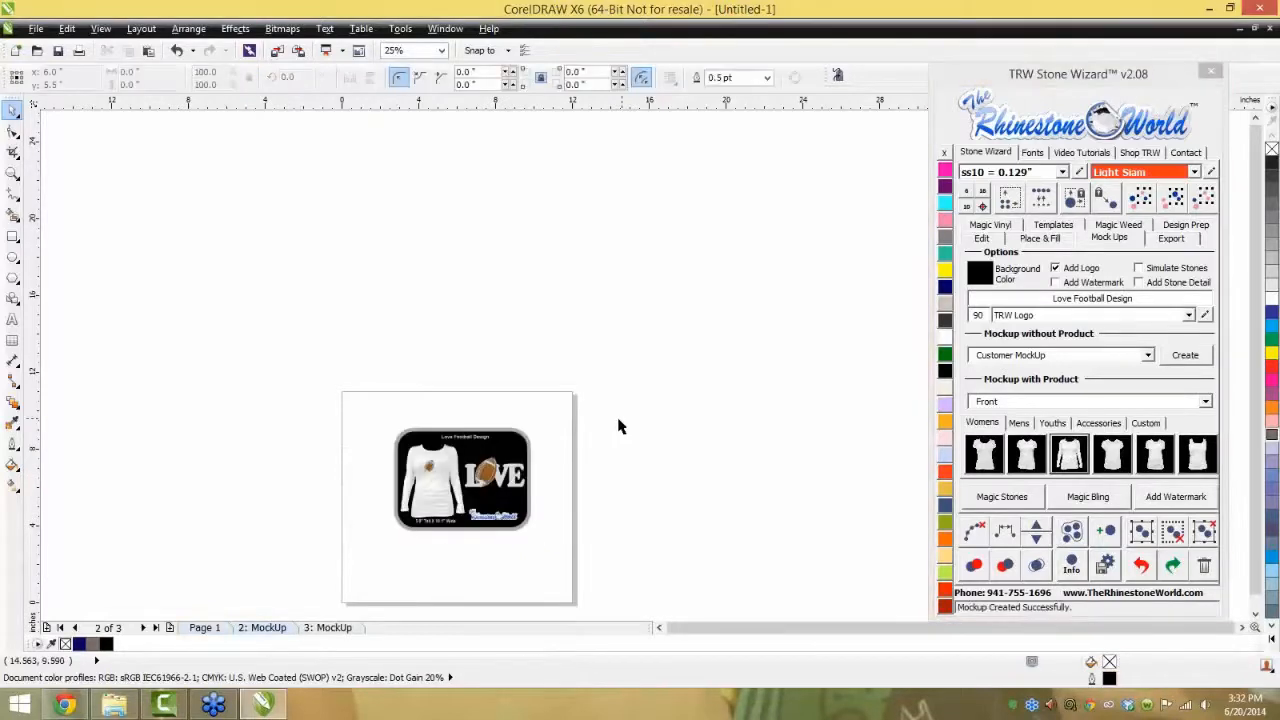
{"action": "left_click", "coordinate": [939, 358]}
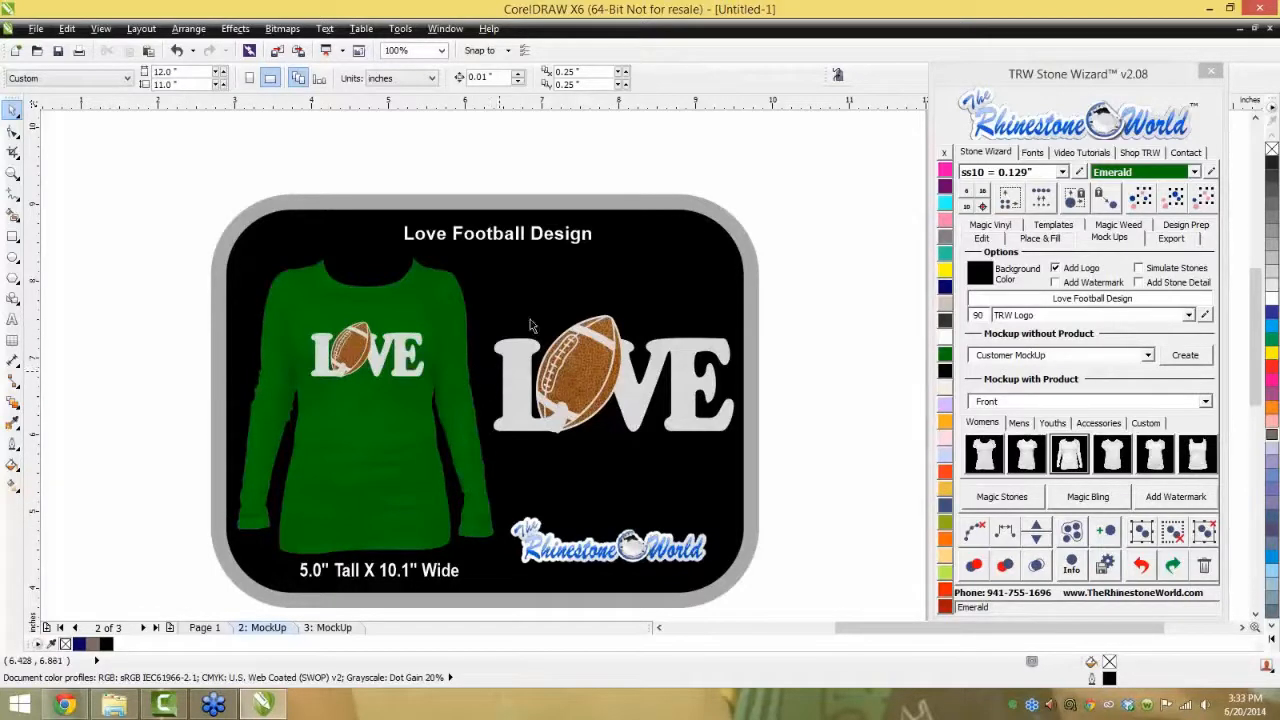
- Create a Proof - Front mockup of the whole Page 1 design on the women's long-sleeve shirt, coloured Emerald
{"action": "scroll", "coordinate": [538, 380], "scroll_direction": "down", "scroll_amount": 2}
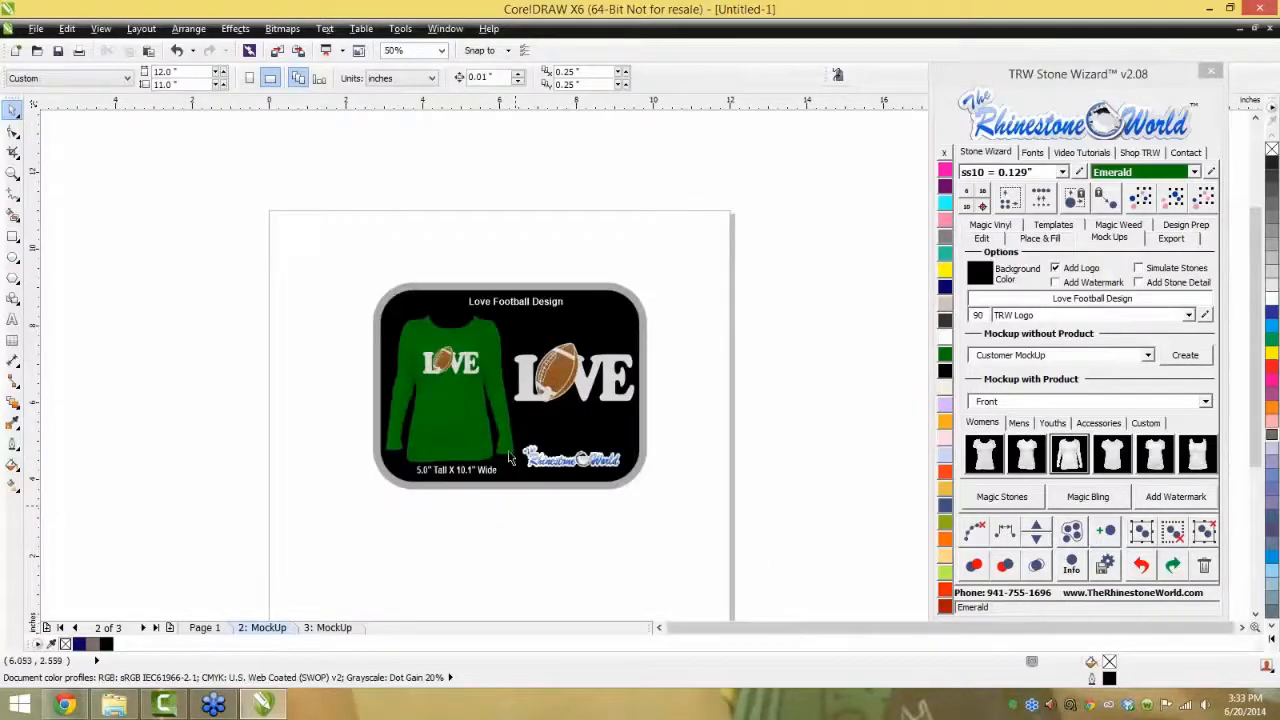
{"action": "scroll", "coordinate": [506, 534], "scroll_direction": "up", "scroll_amount": 2}
{"action": "left_click", "coordinate": [205, 627]}
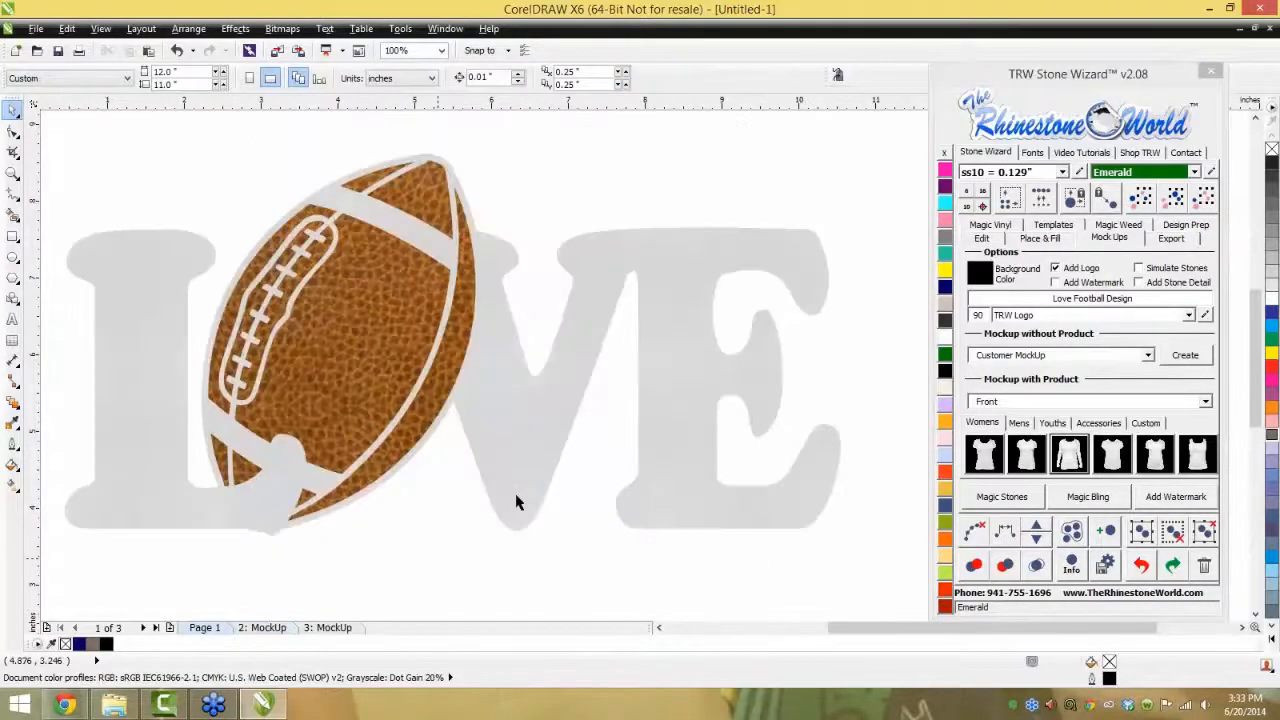
{"action": "scroll", "coordinate": [600, 400], "scroll_direction": "down", "scroll_amount": 2}
{"action": "left_click_drag", "start_coordinate": [736, 258], "coordinate": [190, 558]}
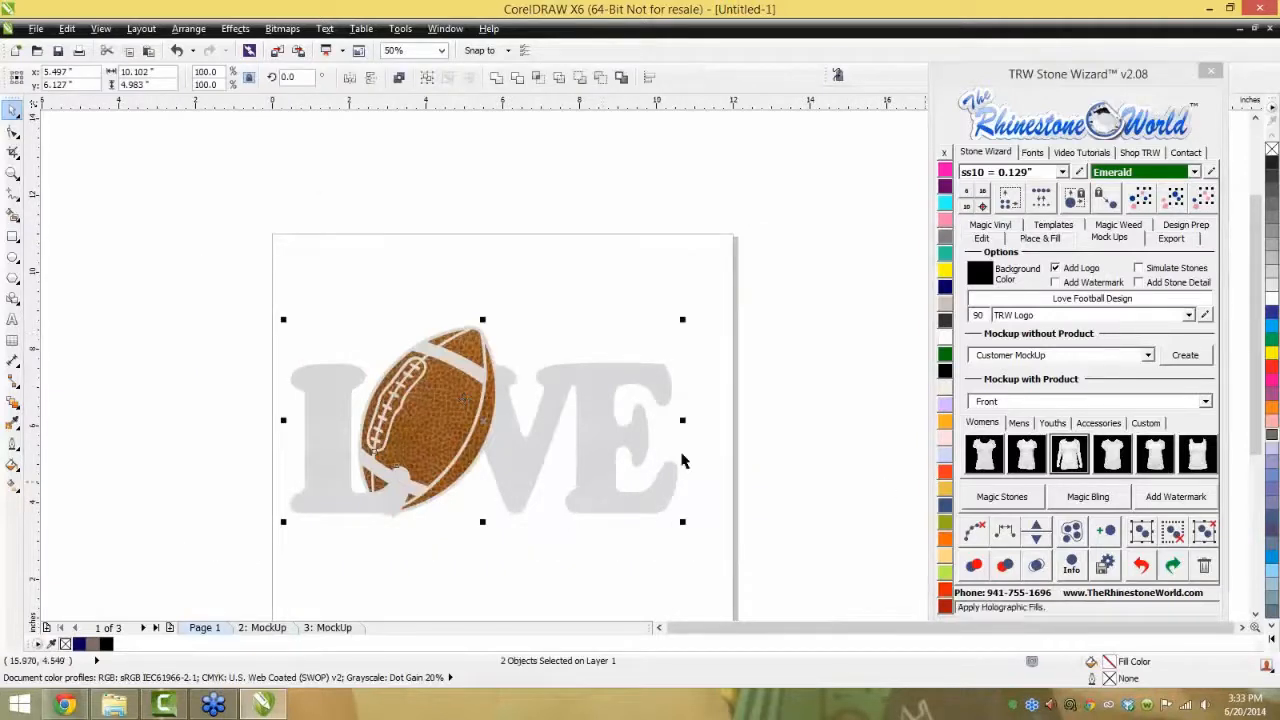
{"action": "left_click", "coordinate": [1207, 402]}
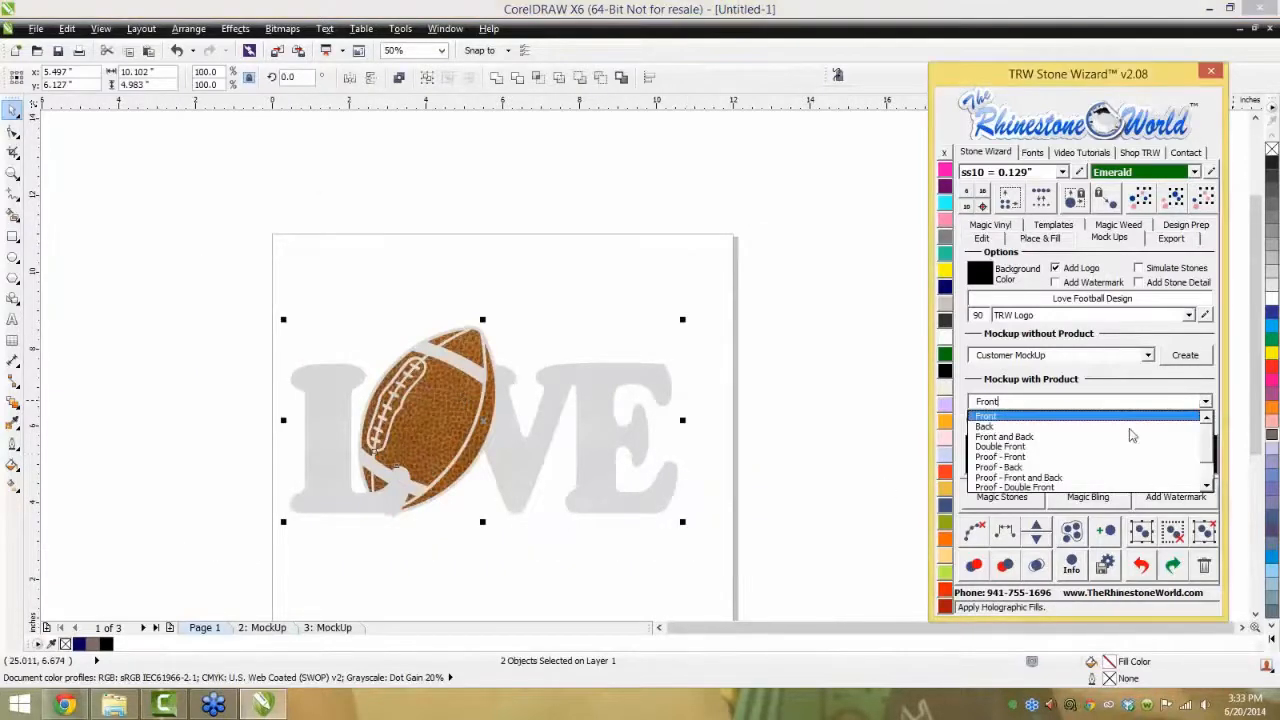
{"action": "left_click", "coordinate": [1087, 458]}
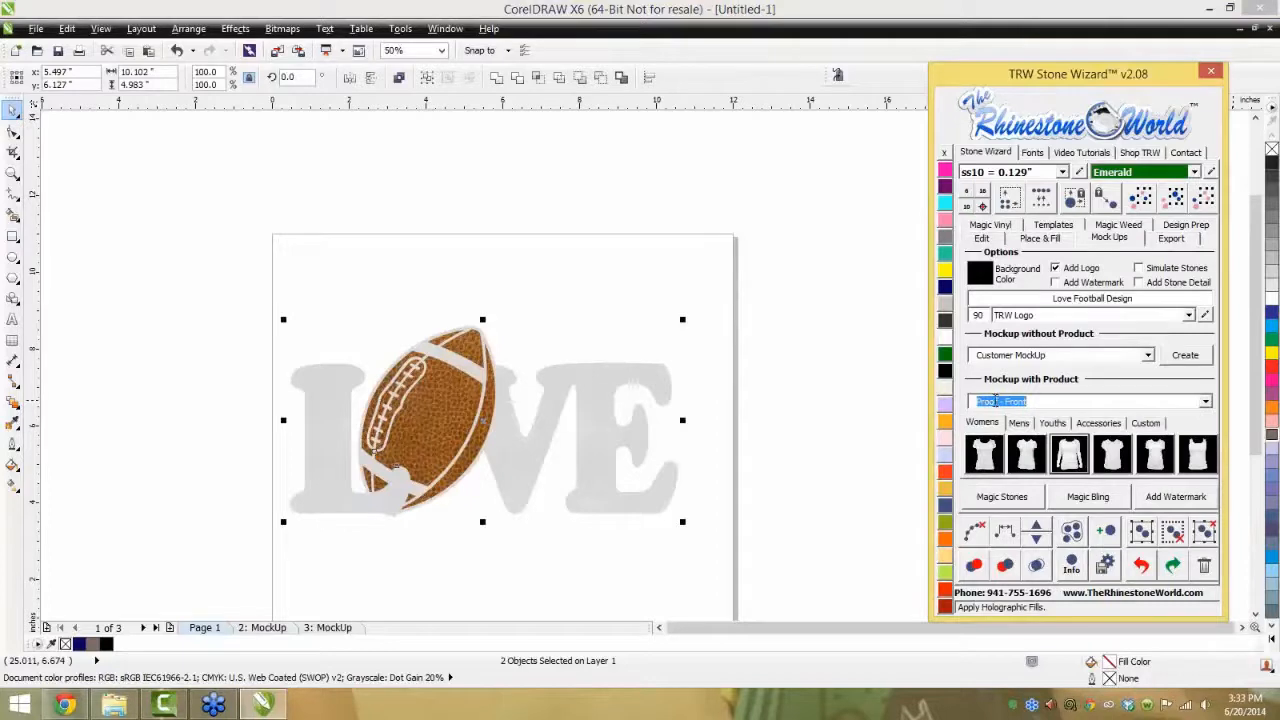
{"action": "left_click", "coordinate": [1069, 455]}
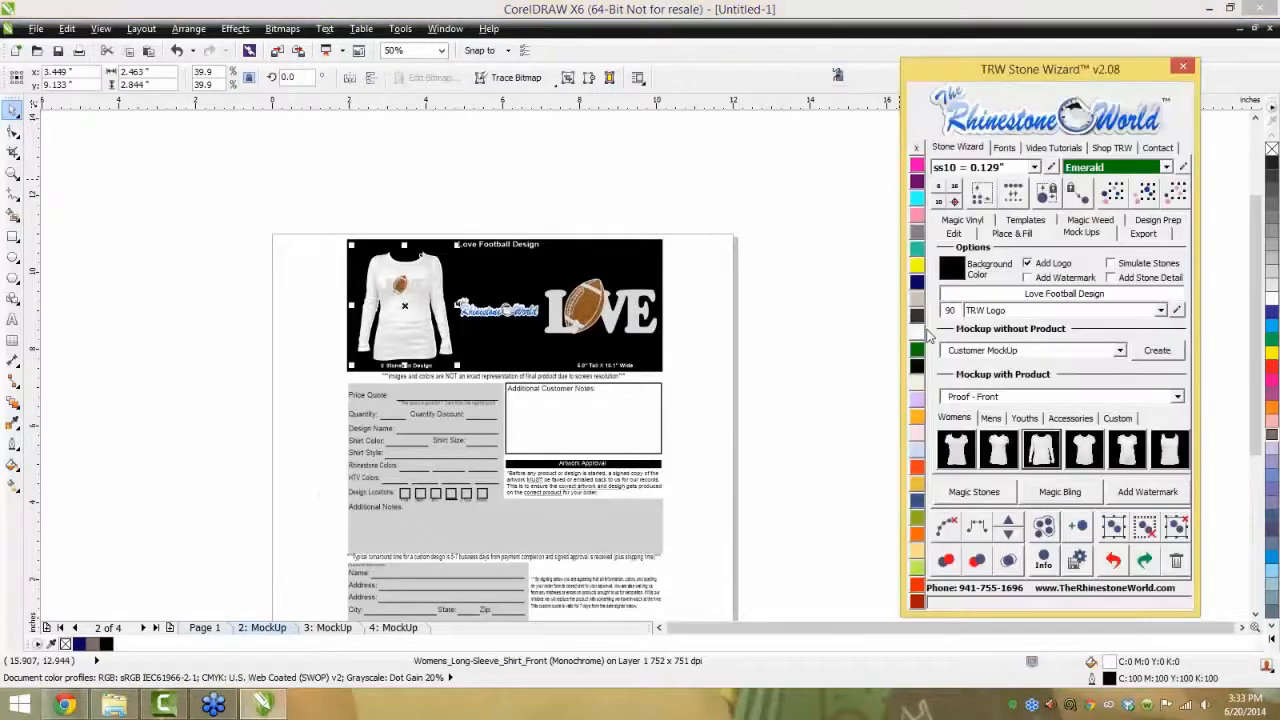
{"action": "left_click", "coordinate": [917, 351]}
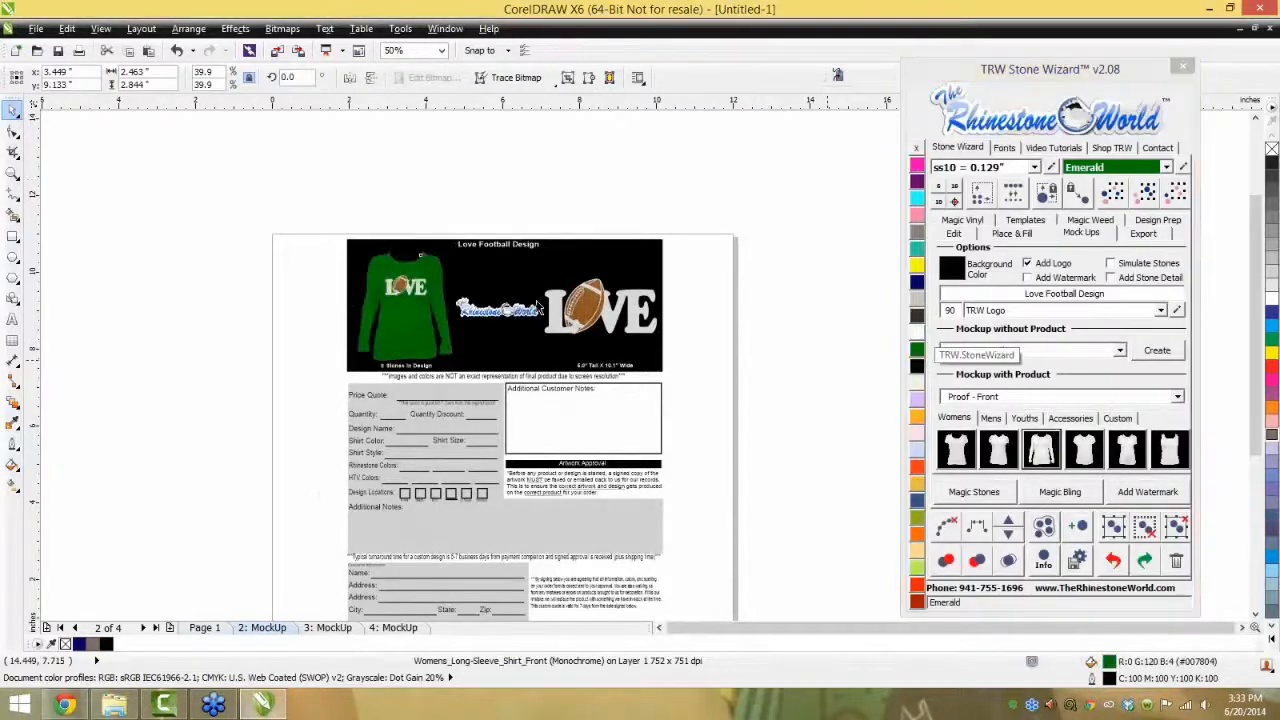
- Examine the proof sheet's shirt preview, order details, artwork approval, turnaround note, customer information and signature sections
{"action": "scroll", "coordinate": [455, 313], "scroll_direction": "up", "scroll_amount": 2}
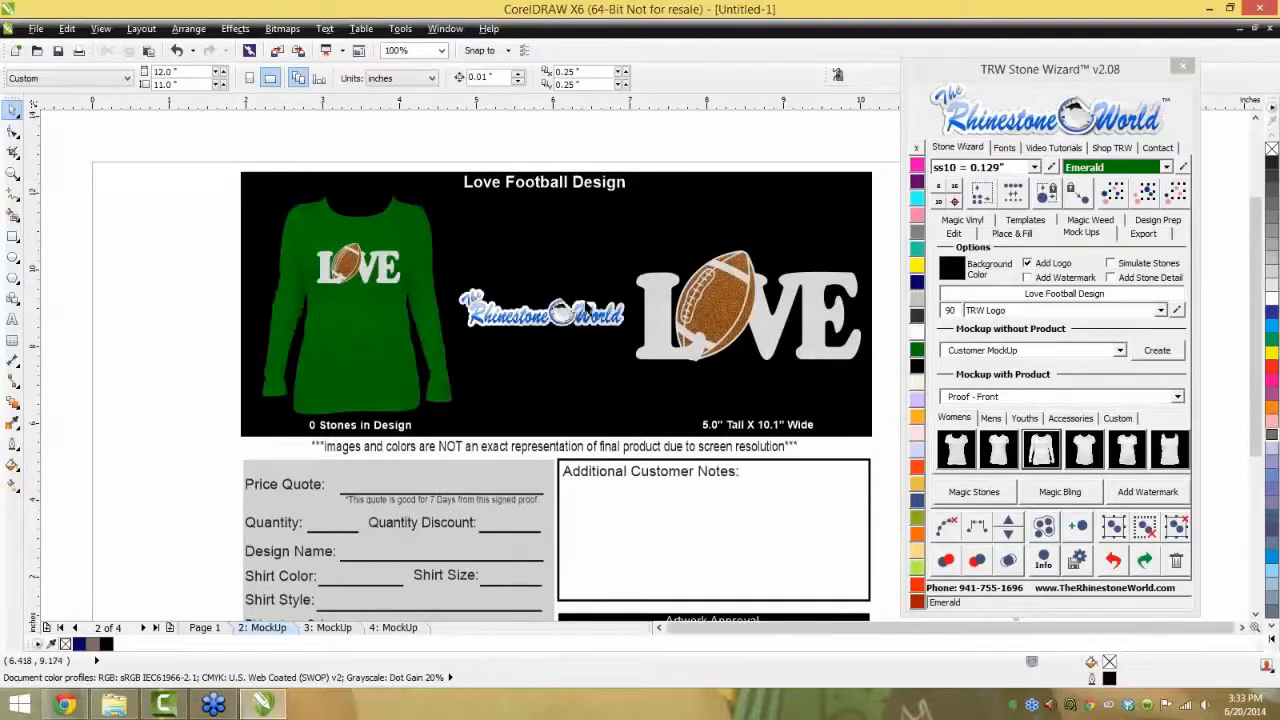
{"action": "scroll", "coordinate": [588, 310], "scroll_direction": "down", "scroll_amount": 2}
{"action": "scroll", "coordinate": [580, 555], "scroll_direction": "up", "scroll_amount": 2}
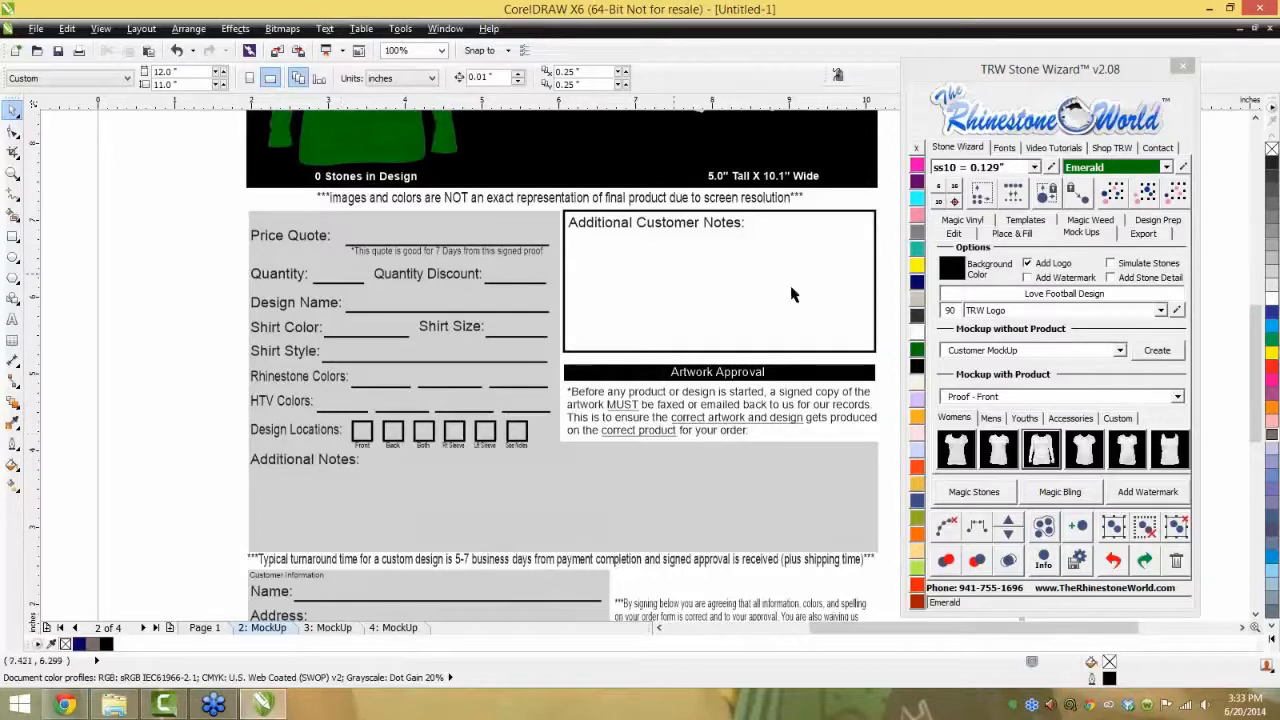
{"action": "scroll", "coordinate": [575, 260], "scroll_direction": "down", "scroll_amount": 2}
{"action": "scroll", "coordinate": [623, 363], "scroll_direction": "up", "scroll_amount": 2}
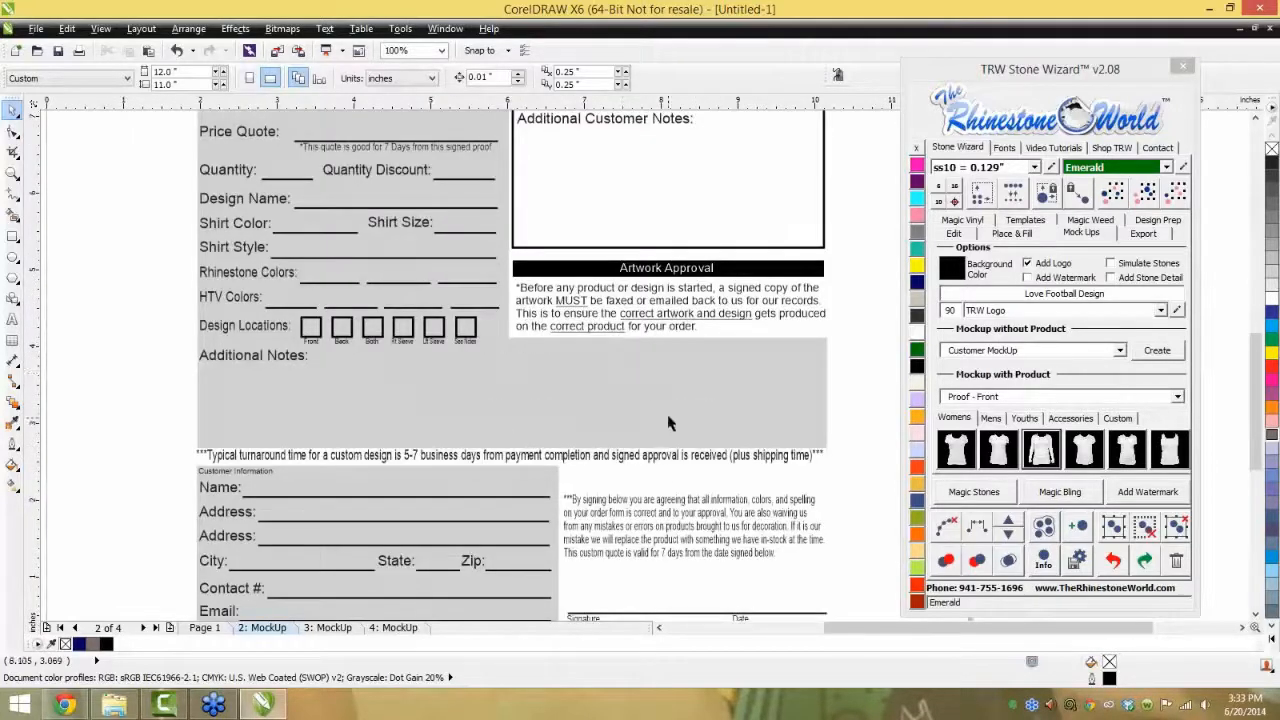
{"action": "scroll", "coordinate": [658, 440], "scroll_direction": "down", "scroll_amount": 2}
{"action": "scroll", "coordinate": [663, 557], "scroll_direction": "up", "scroll_amount": 2}
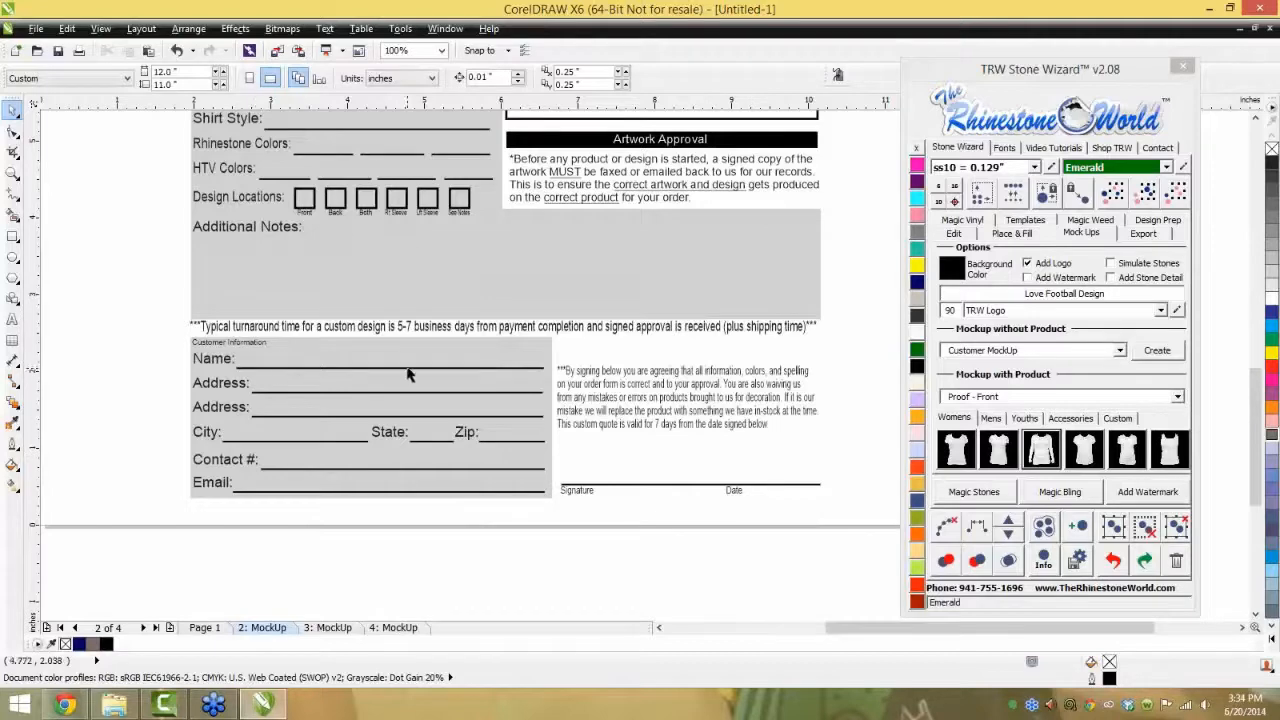
{"action": "scroll", "coordinate": [402, 340], "scroll_direction": "up", "scroll_amount": 2}
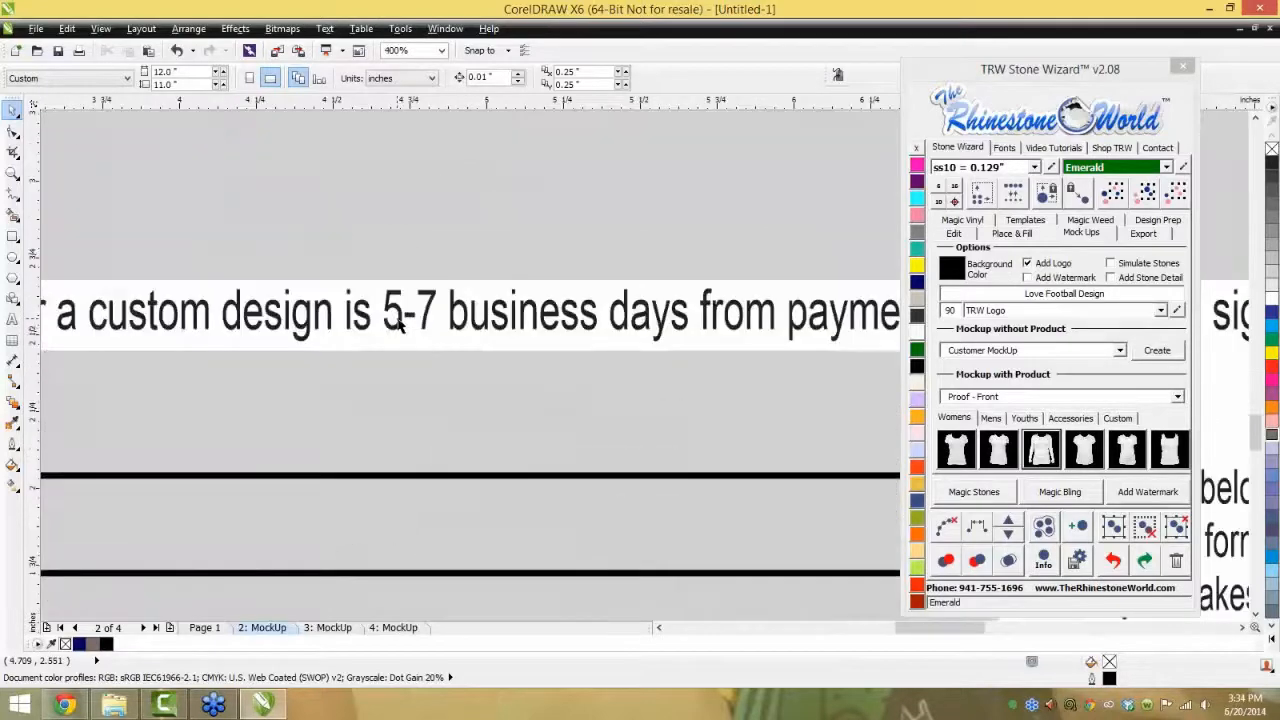
{"action": "scroll", "coordinate": [398, 322], "scroll_direction": "down", "scroll_amount": 1}
{"action": "scroll", "coordinate": [440, 318], "scroll_direction": "down", "scroll_amount": 4}
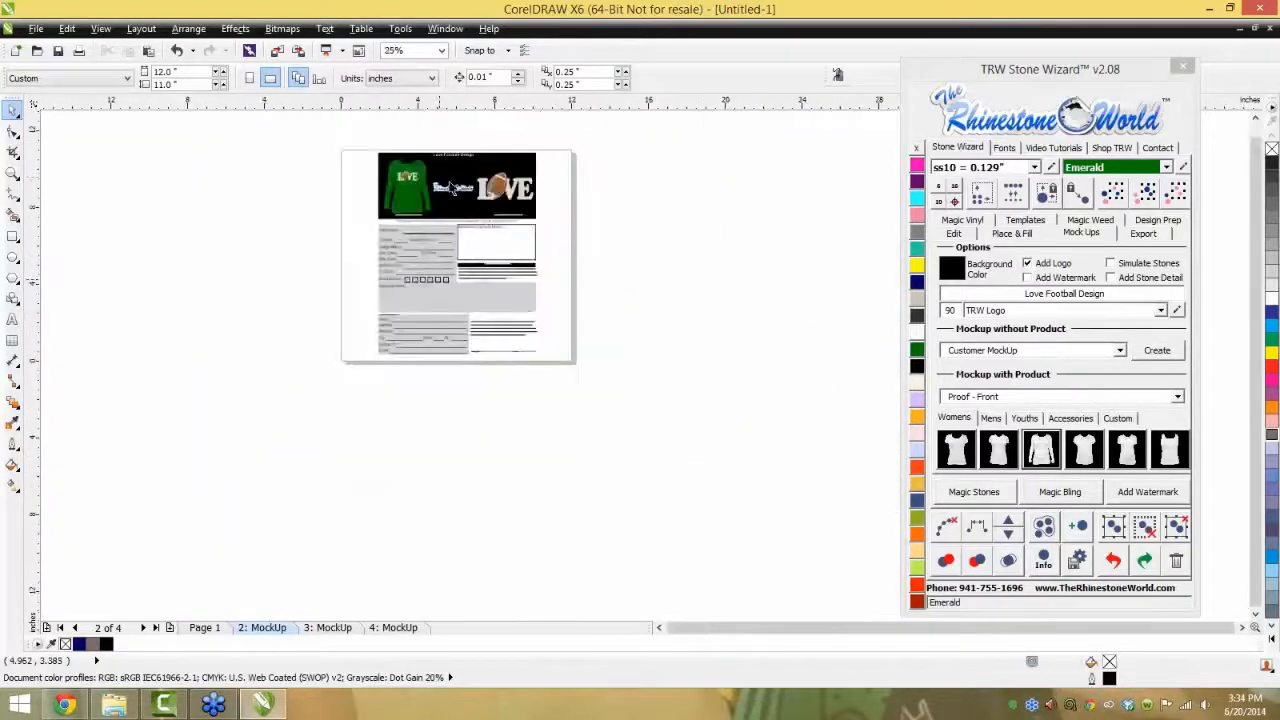
{"action": "scroll", "coordinate": [447, 175], "scroll_direction": "up", "scroll_amount": 1}
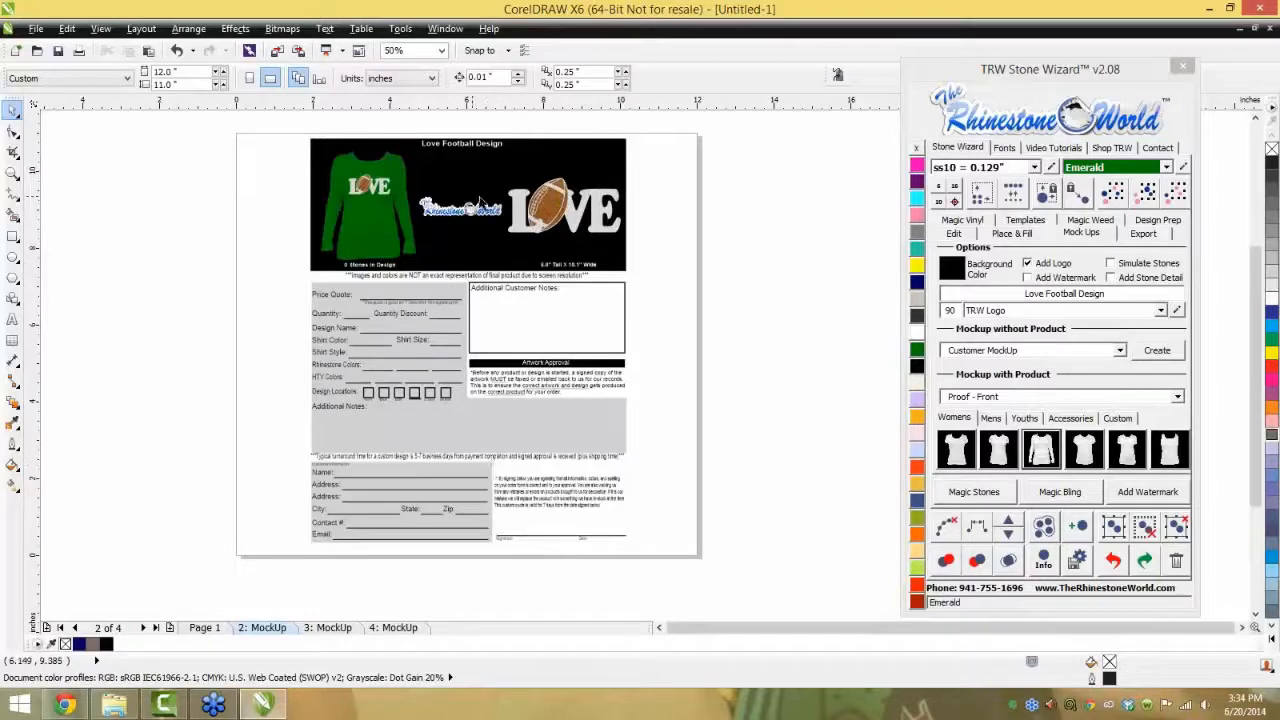
{"action": "scroll", "coordinate": [476, 390], "scroll_direction": "up", "scroll_amount": 2}
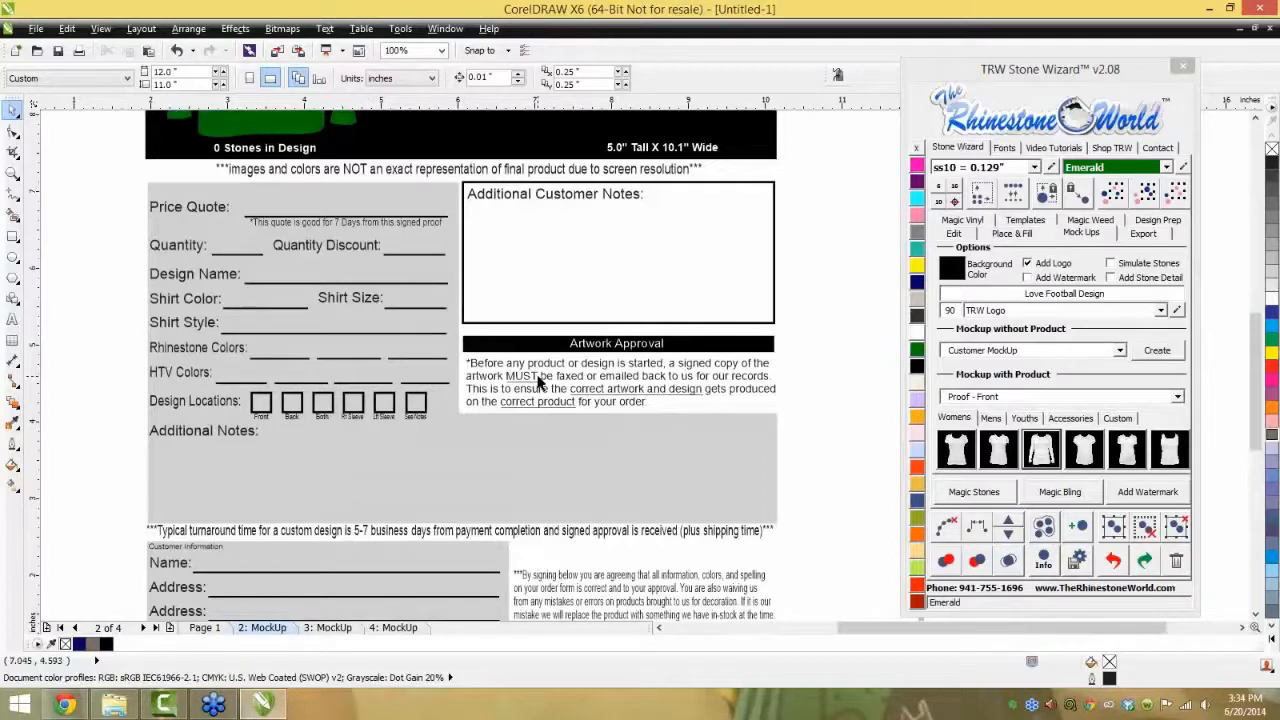
- Delete all three MockUp pages from the document
{"action": "scroll", "coordinate": [537, 382], "scroll_direction": "down", "scroll_amount": 3}
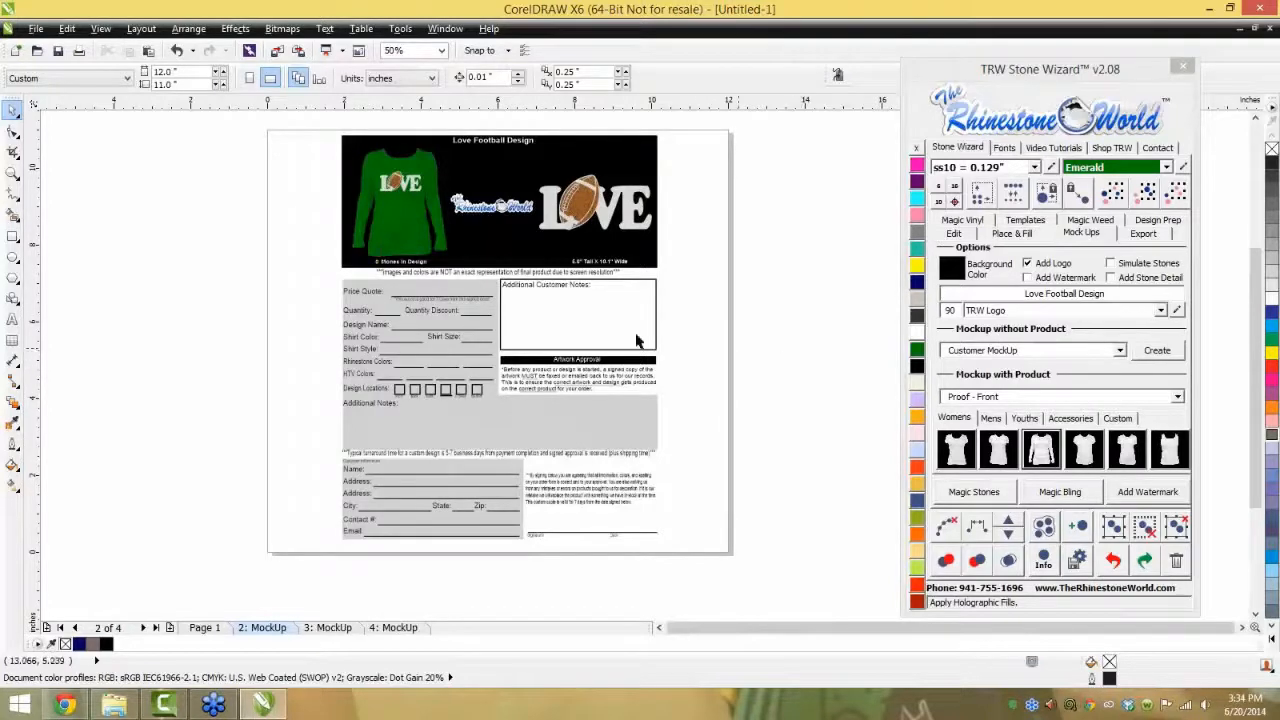
{"action": "scroll", "coordinate": [637, 342], "scroll_direction": "down", "scroll_amount": 1}
{"action": "scroll", "coordinate": [604, 367], "scroll_direction": "up", "scroll_amount": 1}
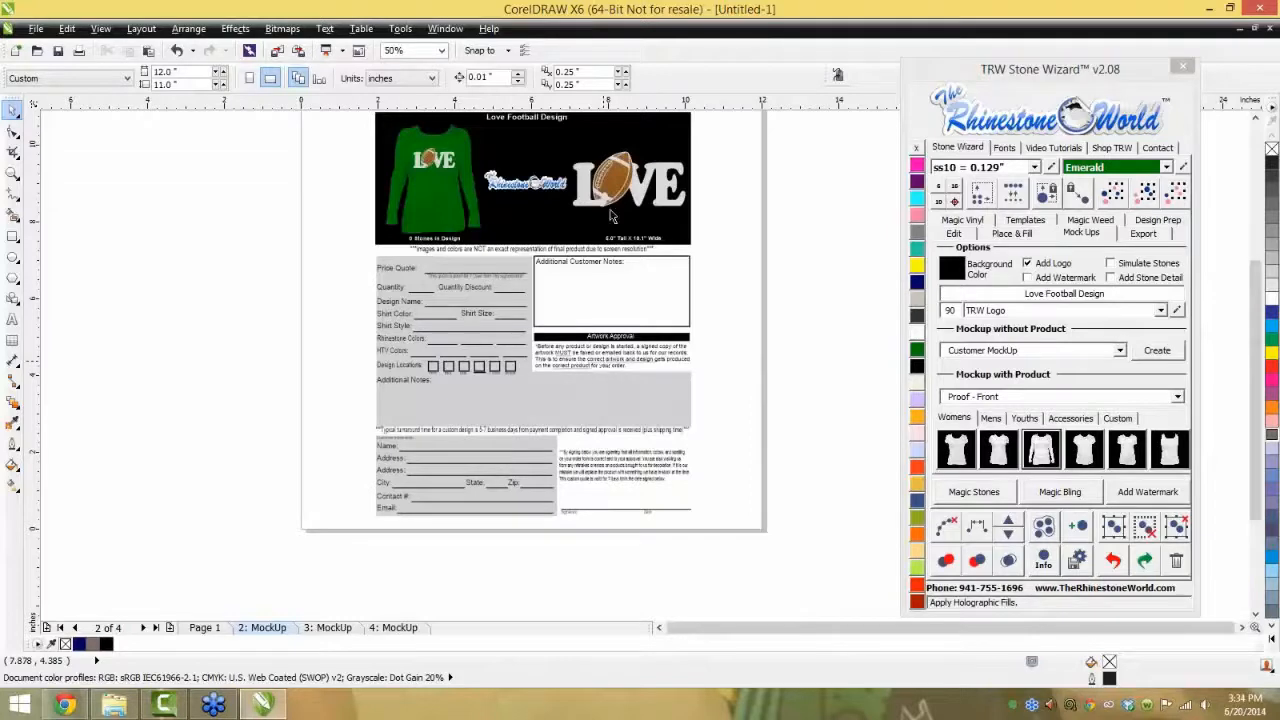
{"action": "right_click", "coordinate": [285, 627]}
{"action": "left_click", "coordinate": [332, 584]}
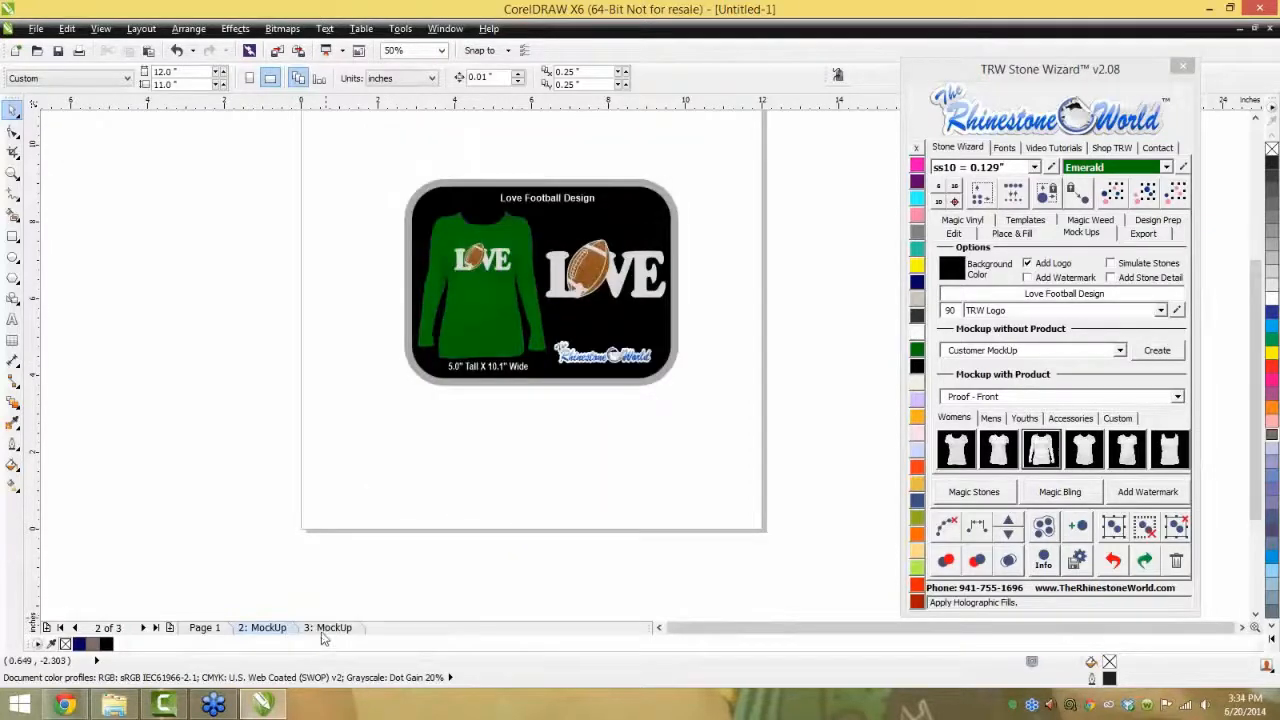
{"action": "right_click", "coordinate": [322, 627]}
{"action": "left_click", "coordinate": [360, 585]}
{"action": "right_click", "coordinate": [276, 630]}
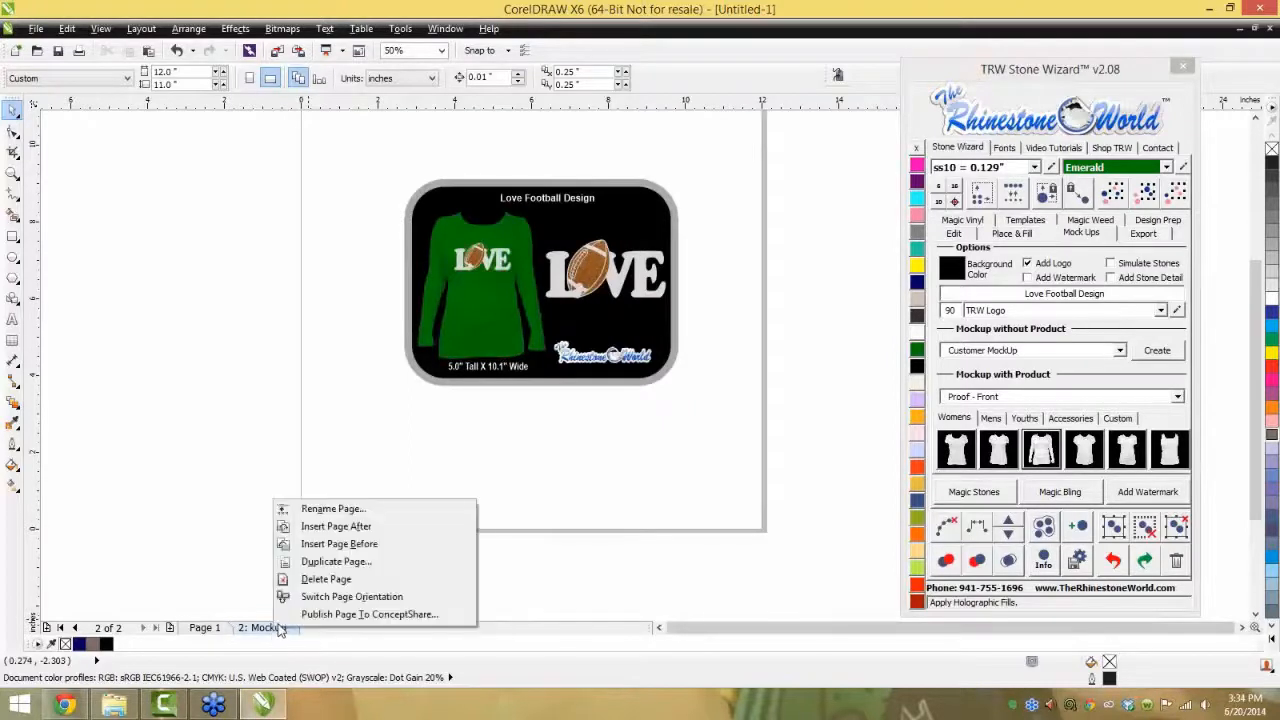
{"action": "left_click", "coordinate": [325, 584]}
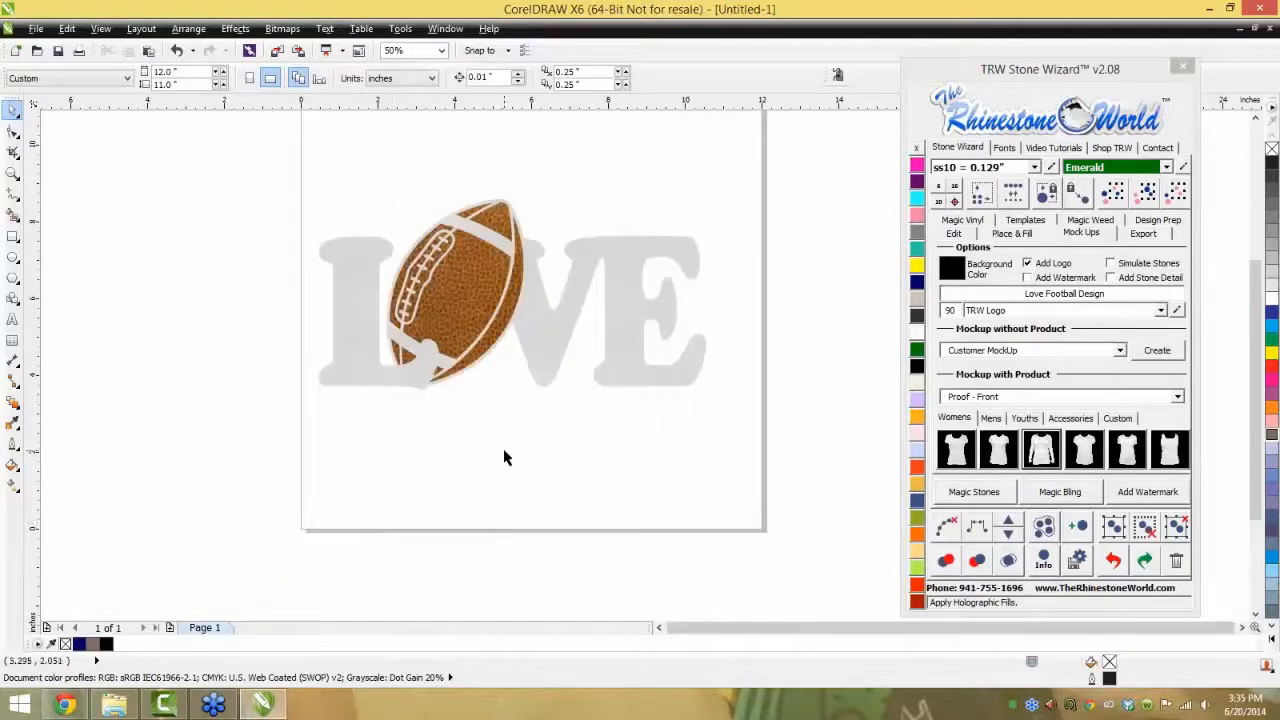
- Set the page height to 20 inches and move the LOVE football design to the upper part of the page
{"action": "scroll", "coordinate": [517, 438], "scroll_direction": "down", "scroll_amount": 1}
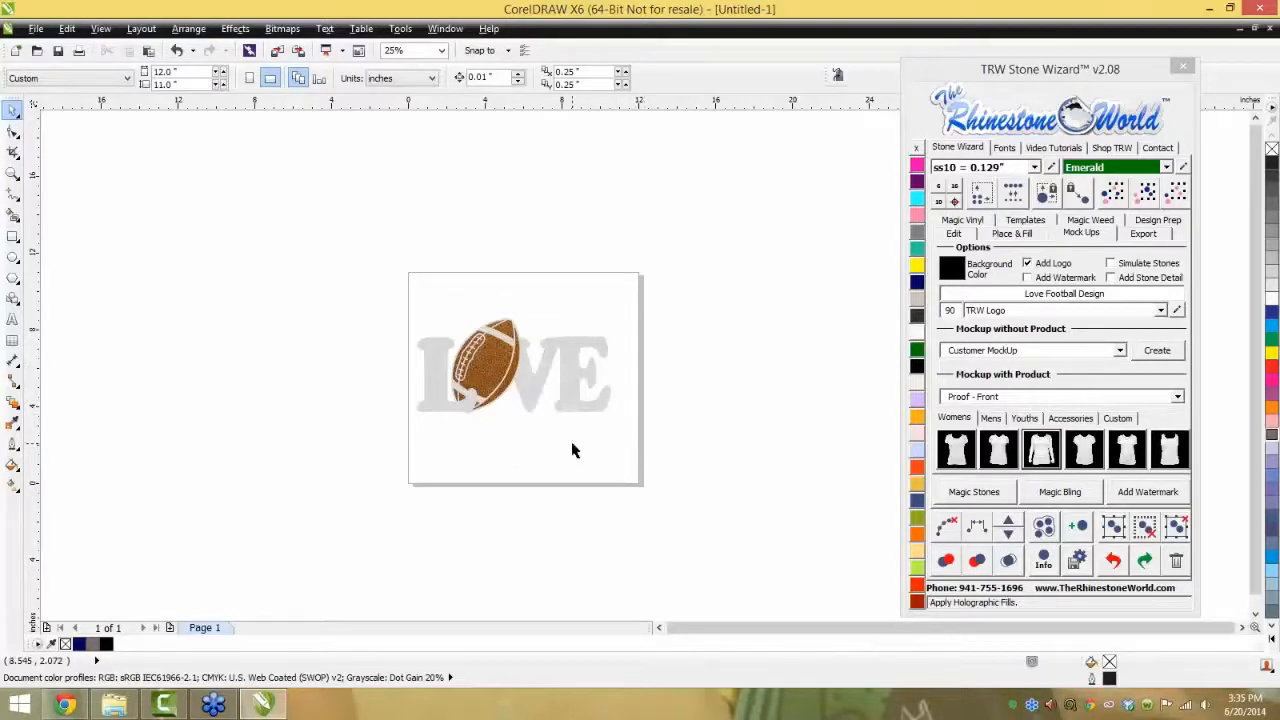
{"action": "scroll", "coordinate": [613, 462], "scroll_direction": "down", "scroll_amount": 1}
{"action": "scroll", "coordinate": [580, 458], "scroll_direction": "up", "scroll_amount": 1}
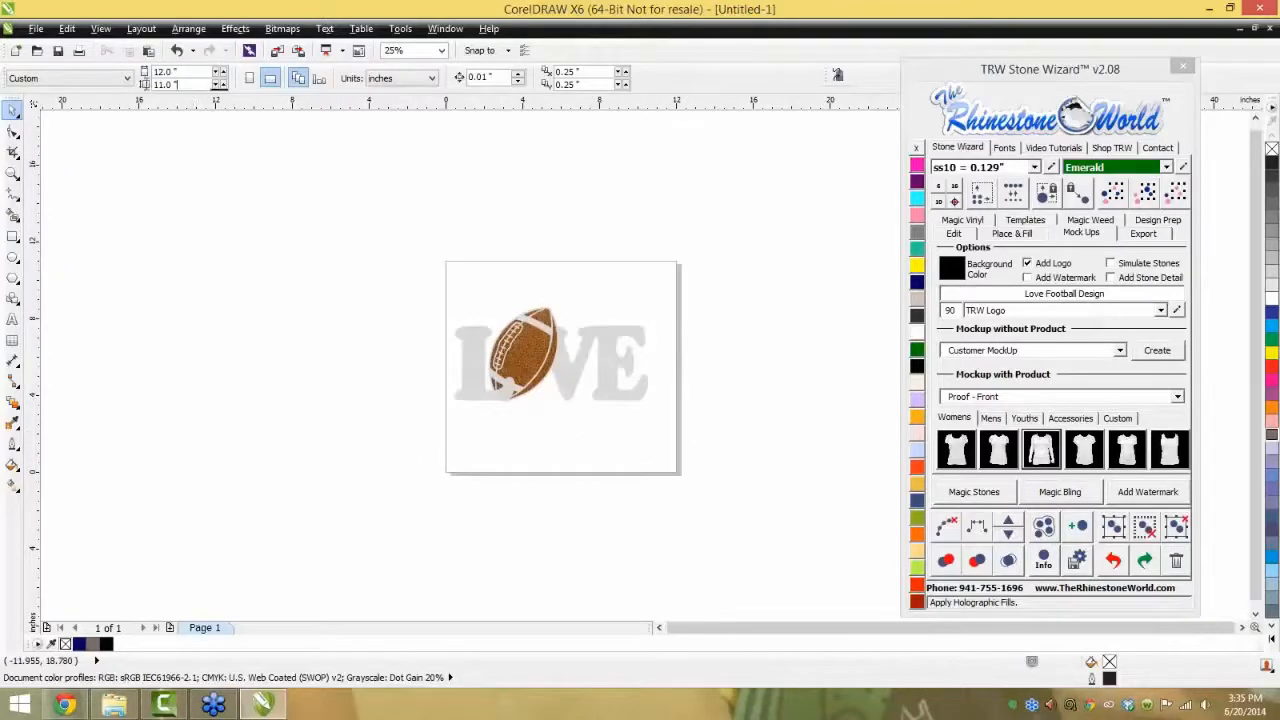
{"action": "left_click", "coordinate": [150, 84]}
{"action": "type", "text": "20"}
{"action": "key", "text": "Return"}
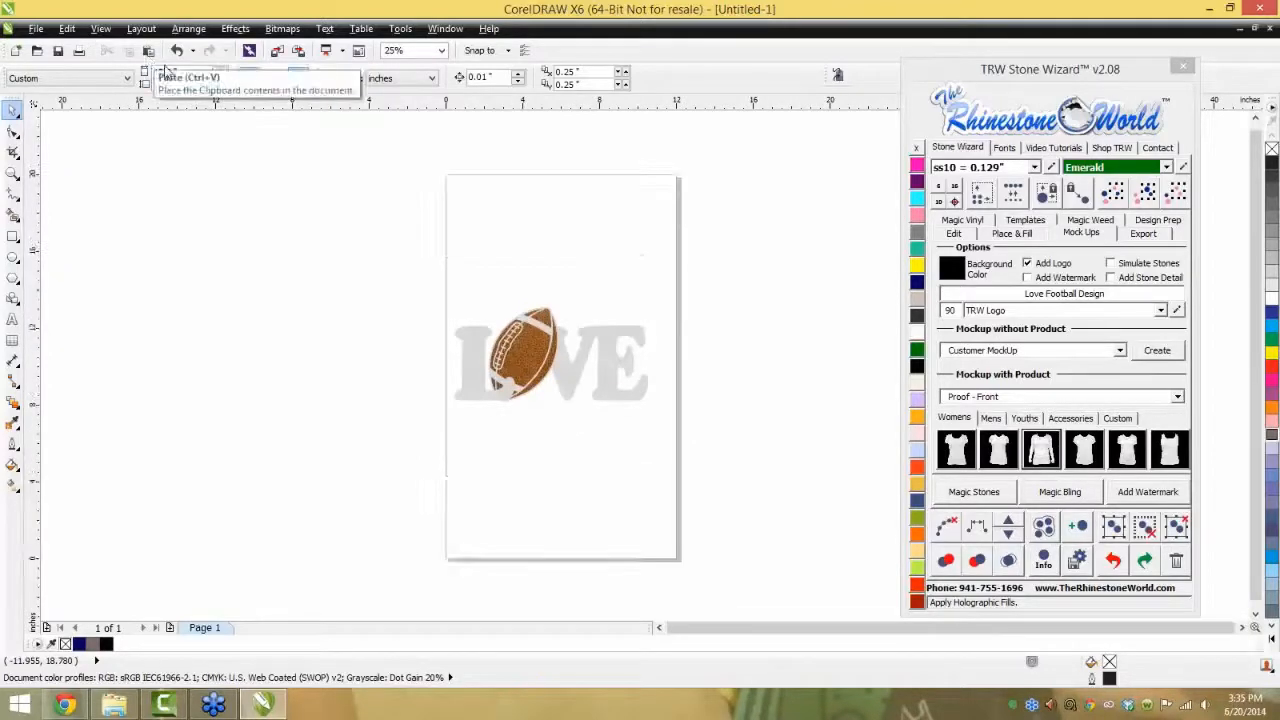
{"action": "left_click_drag", "start_coordinate": [417, 449], "coordinate": [401, 459]}
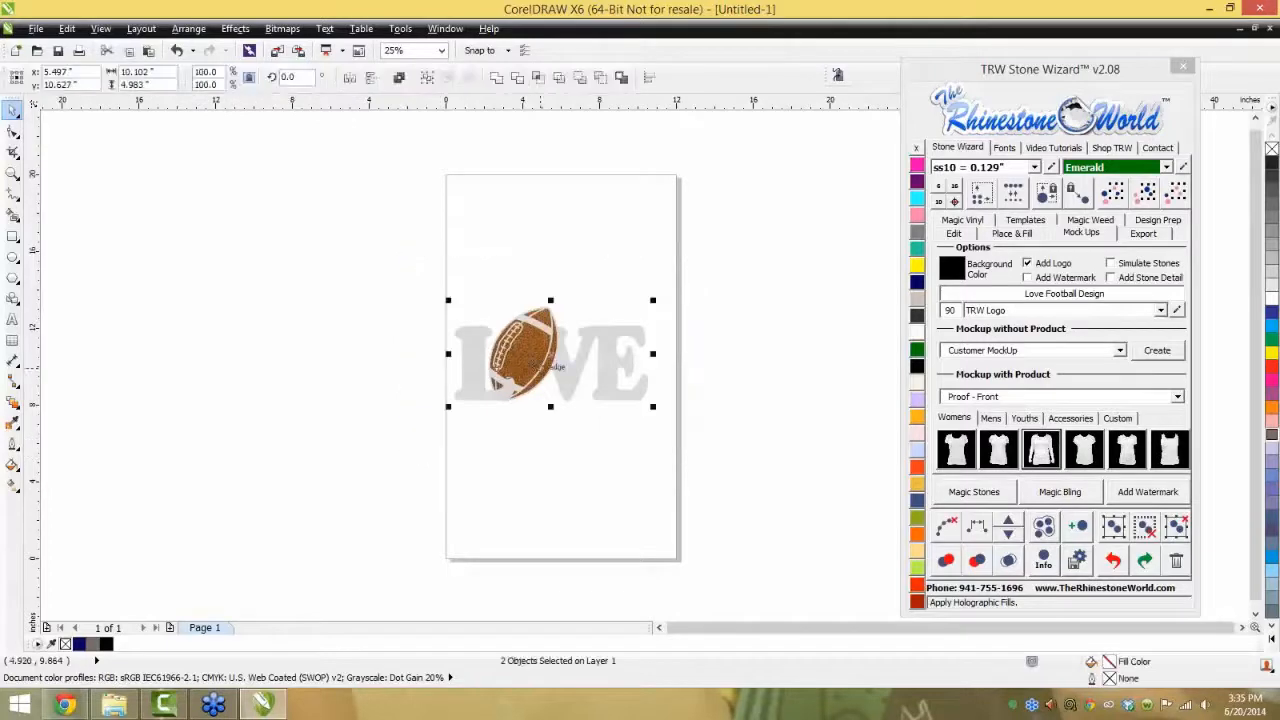
{"action": "left_click_drag", "start_coordinate": [532, 365], "coordinate": [547, 275]}
{"action": "left_click", "coordinate": [585, 354]}
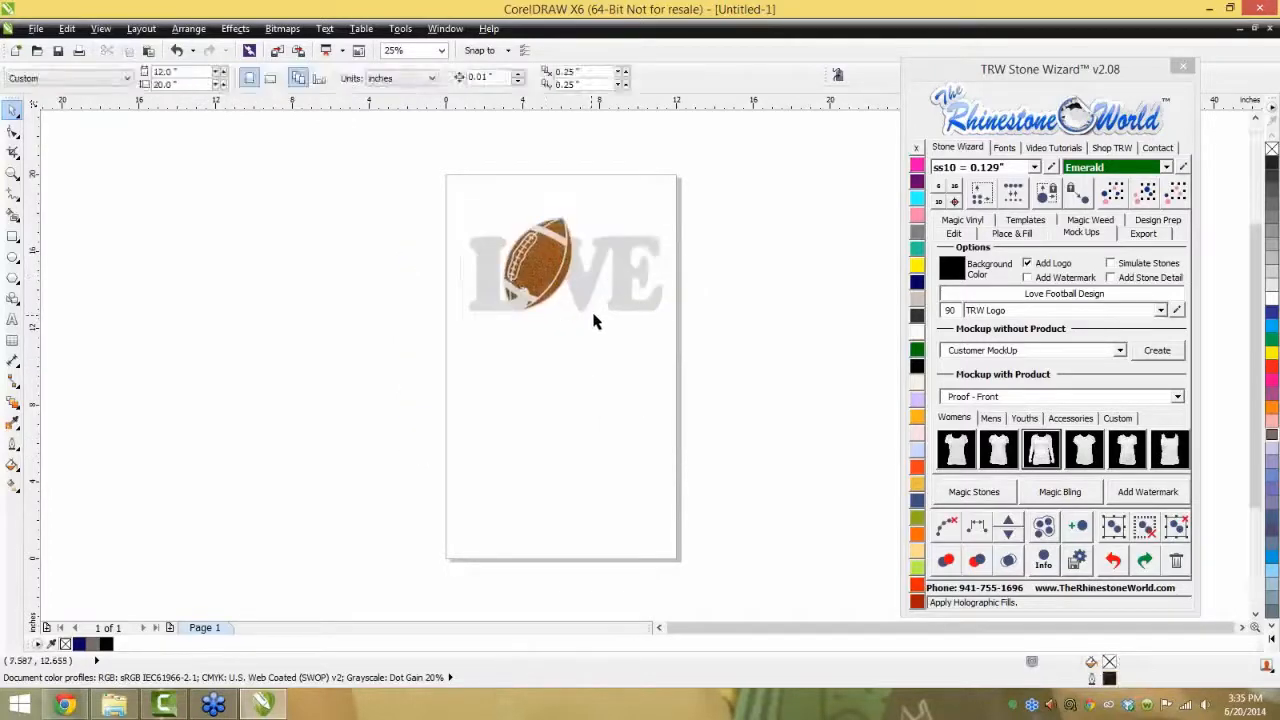
- Add the artistic text "#23" in the empty area below the LOVE football design
{"action": "left_click", "coordinate": [12, 321]}
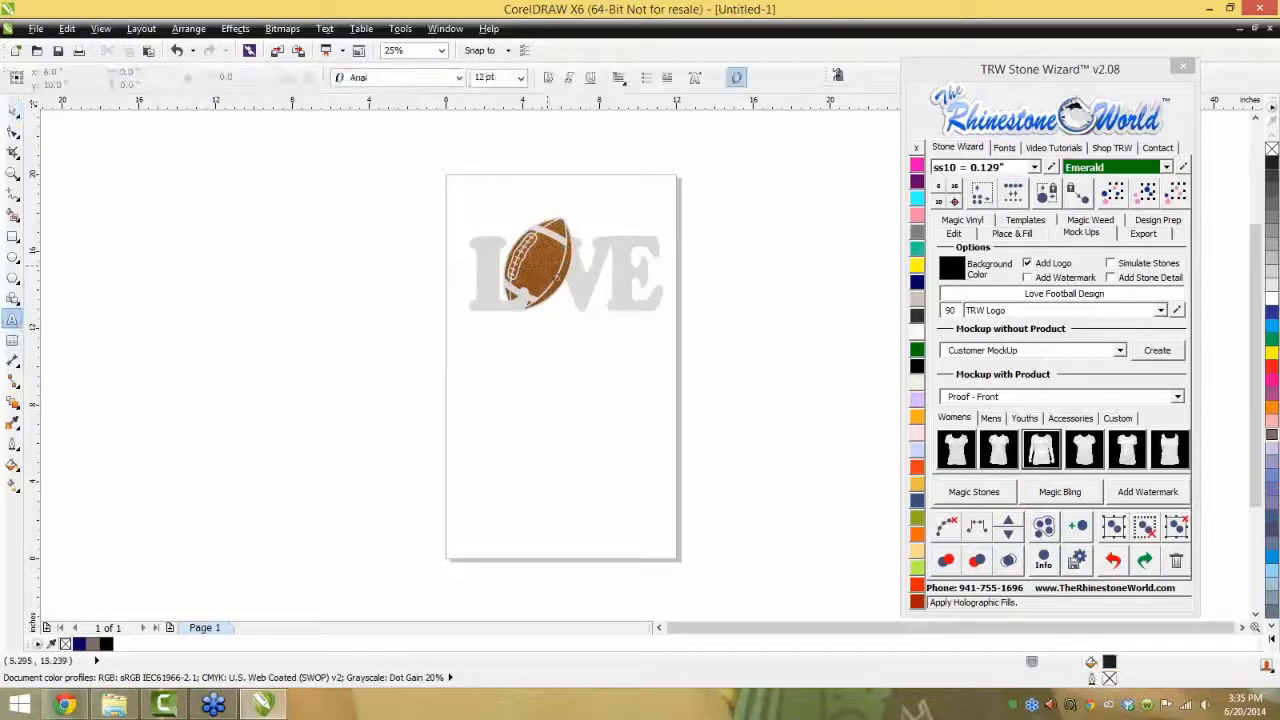
{"action": "left_click", "coordinate": [583, 348]}
{"action": "scroll", "coordinate": [643, 309], "scroll_direction": "up", "scroll_amount": 1}
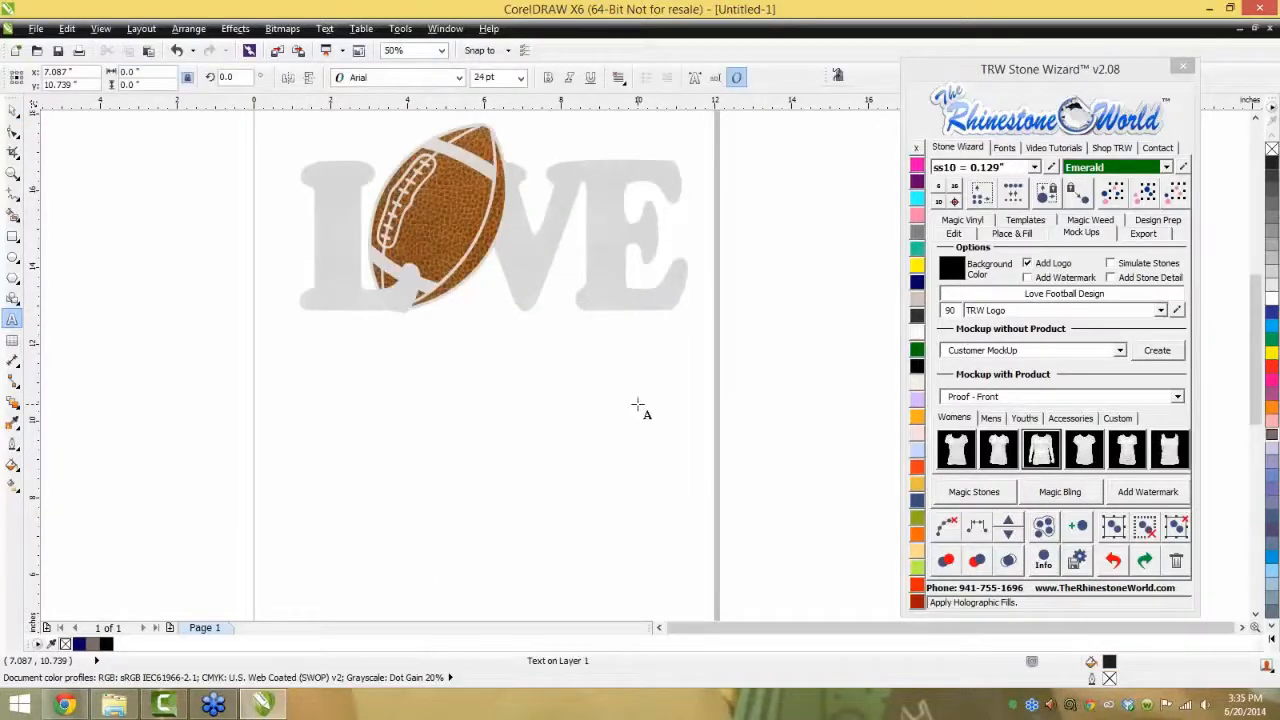
{"action": "type", "text": "#"}
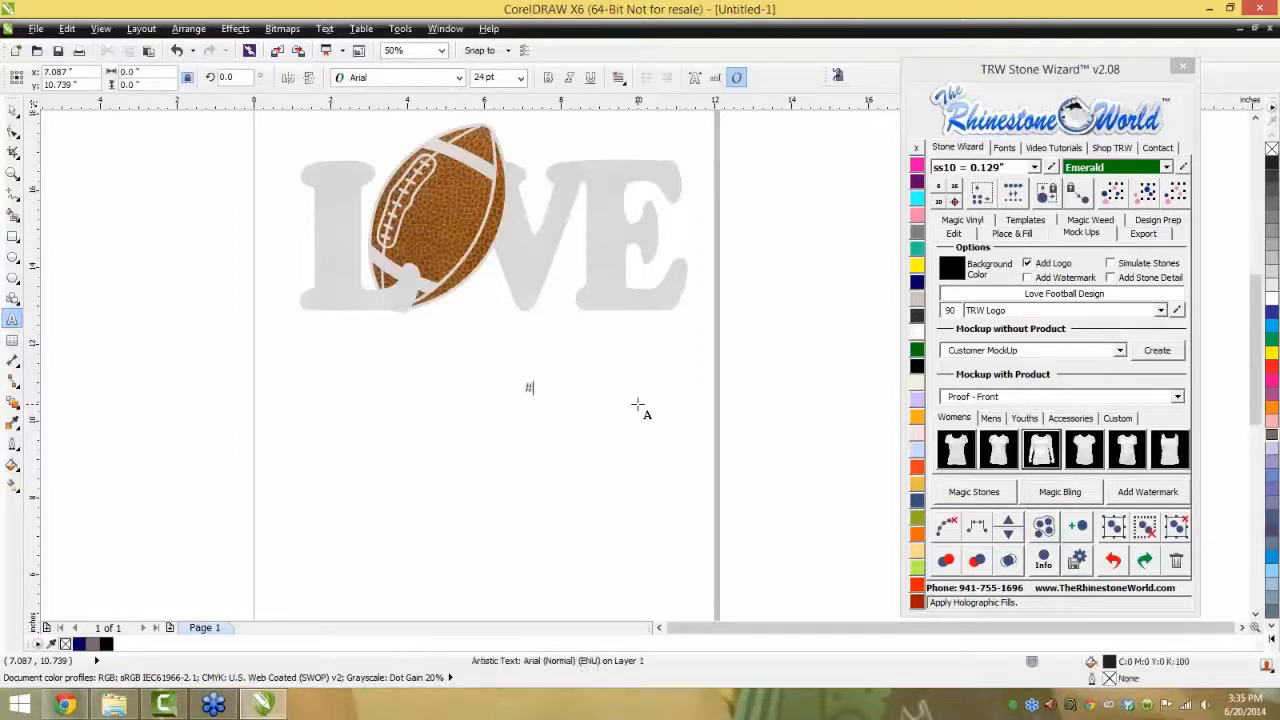
{"action": "type", "text": "23"}
{"action": "left_click", "coordinate": [13, 108]}
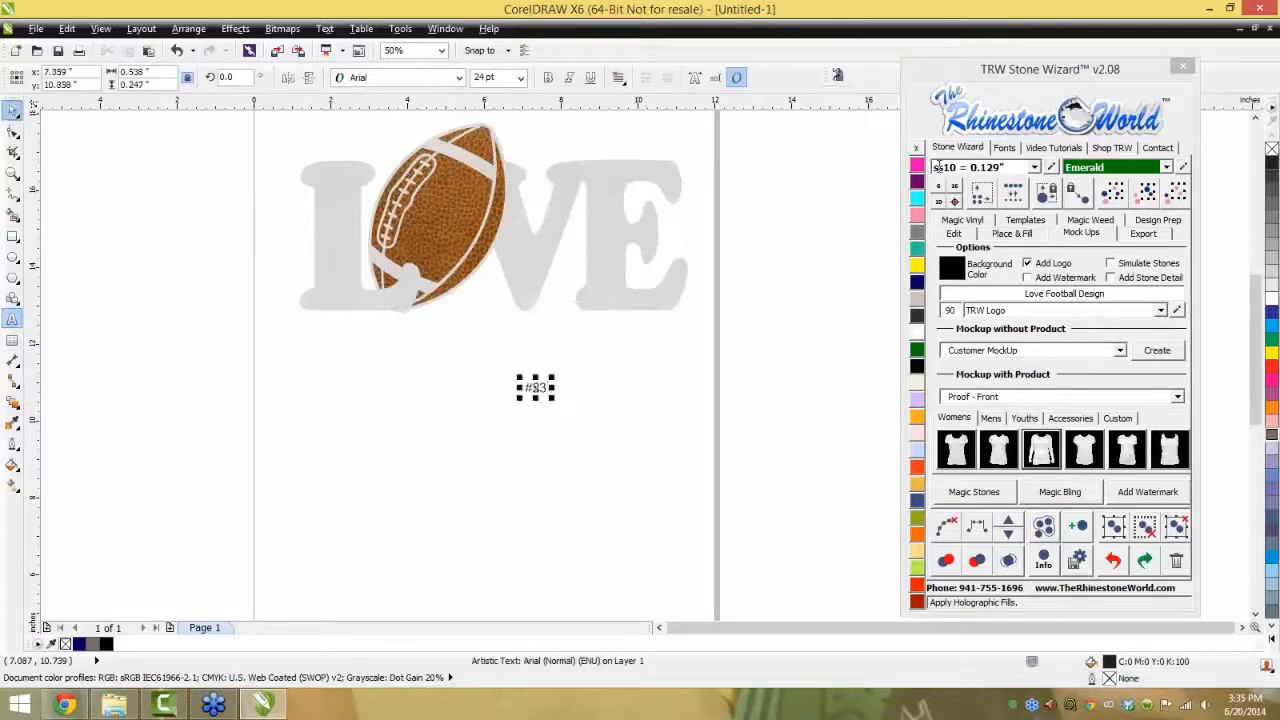
- Set the #23 text in the Impact font and place it under the letter E, enlarged to about 1.9 inches wide
{"action": "left_click", "coordinate": [1006, 148]}
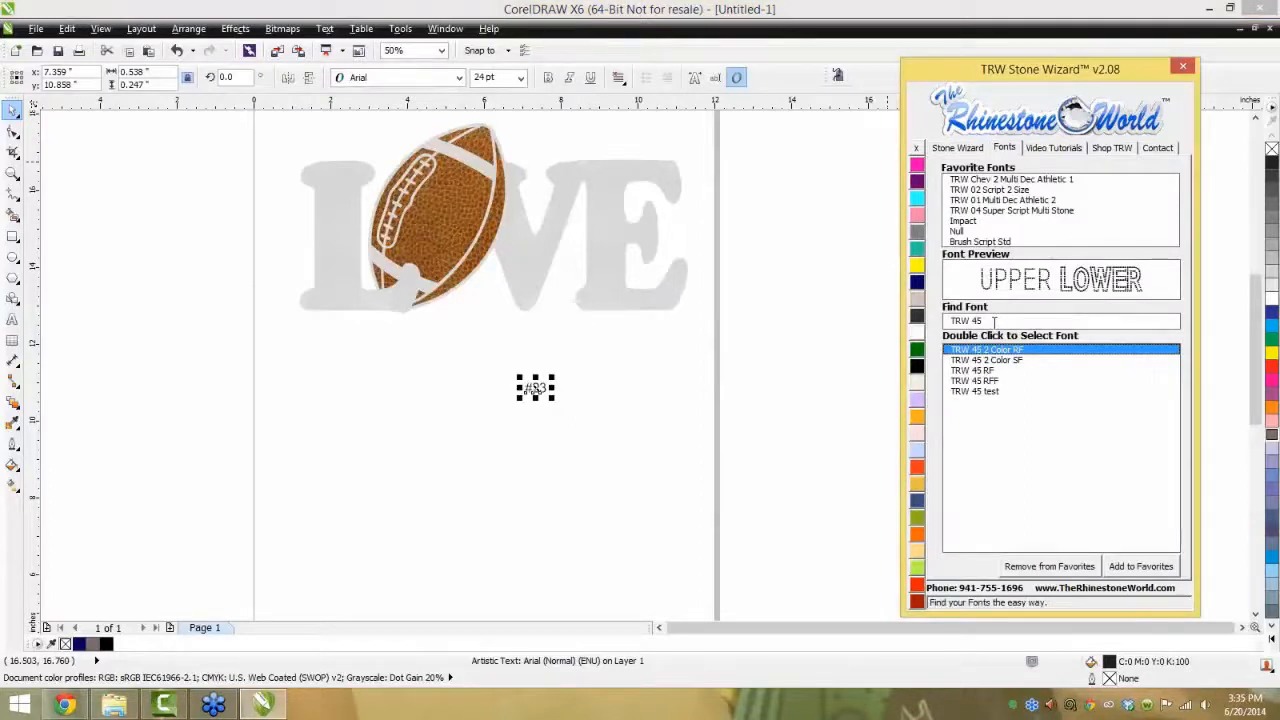
{"action": "left_click", "coordinate": [960, 221]}
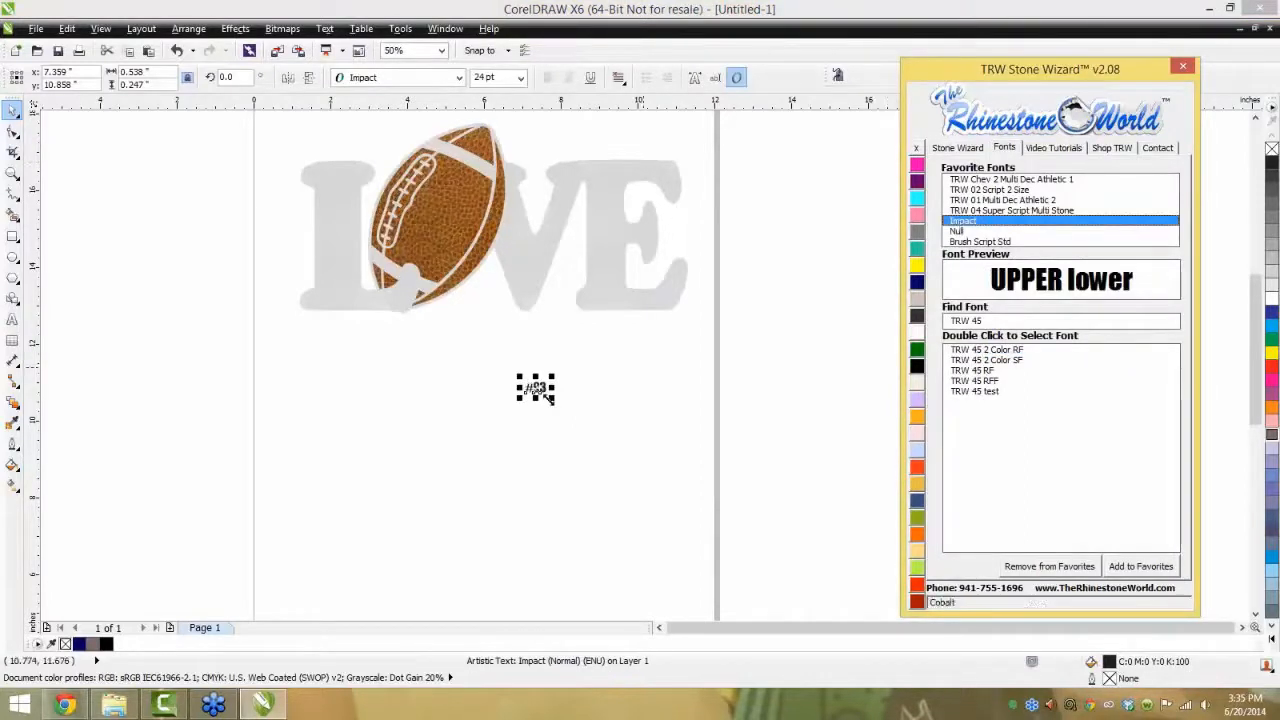
{"action": "left_click_drag", "start_coordinate": [581, 401], "coordinate": [686, 329]}
- Fill the #23 text with the White Magic Glitter vinyl pattern to match the LOVE letters
{"action": "left_click", "coordinate": [962, 148]}
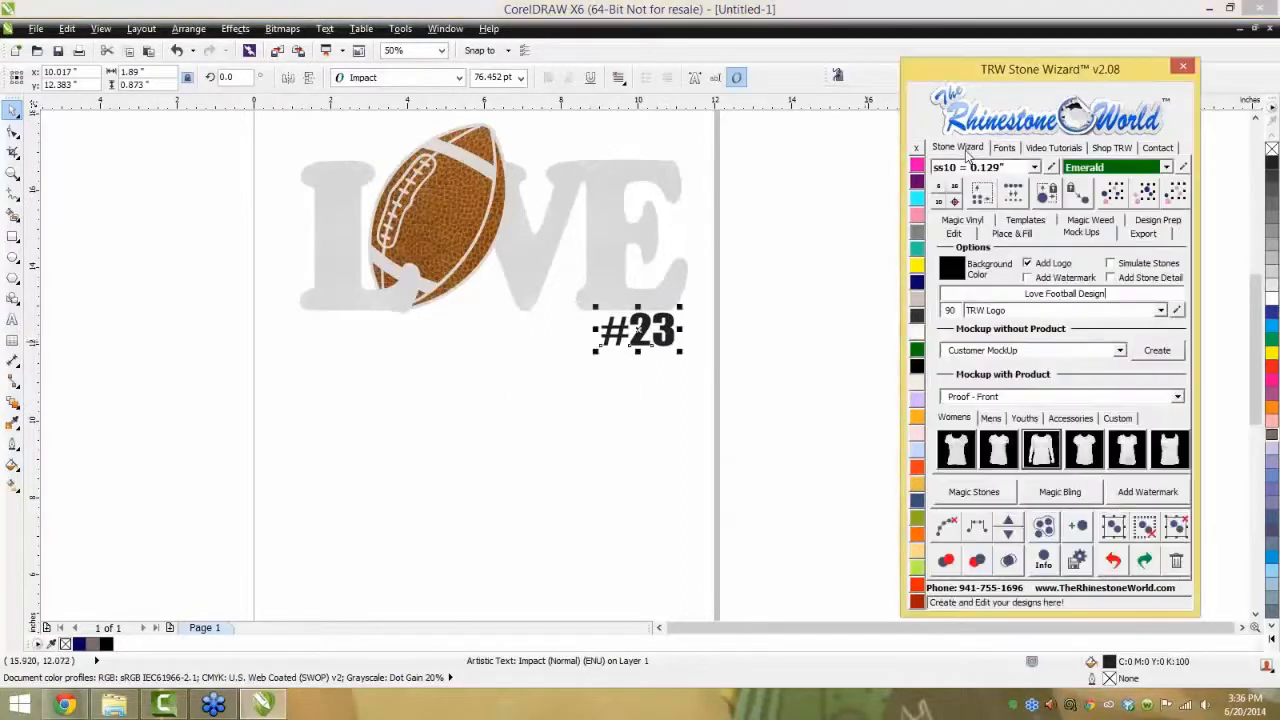
{"action": "left_click", "coordinate": [970, 220]}
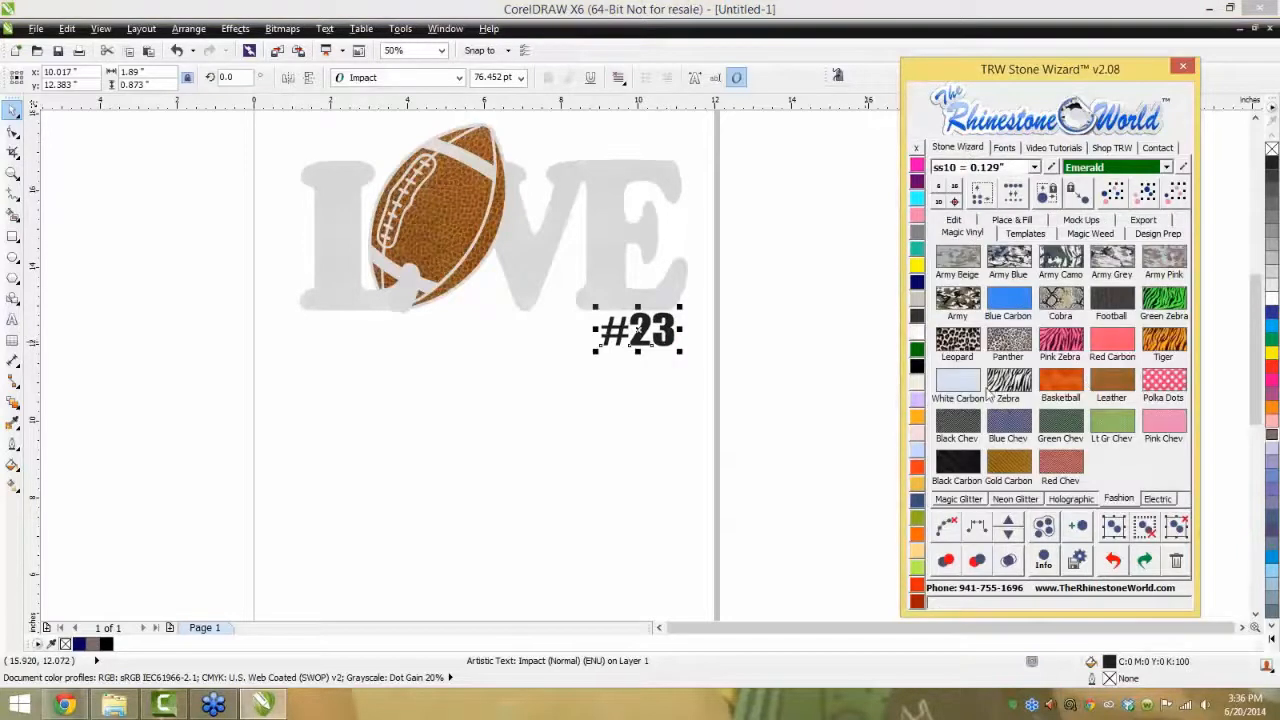
{"action": "left_click", "coordinate": [976, 499]}
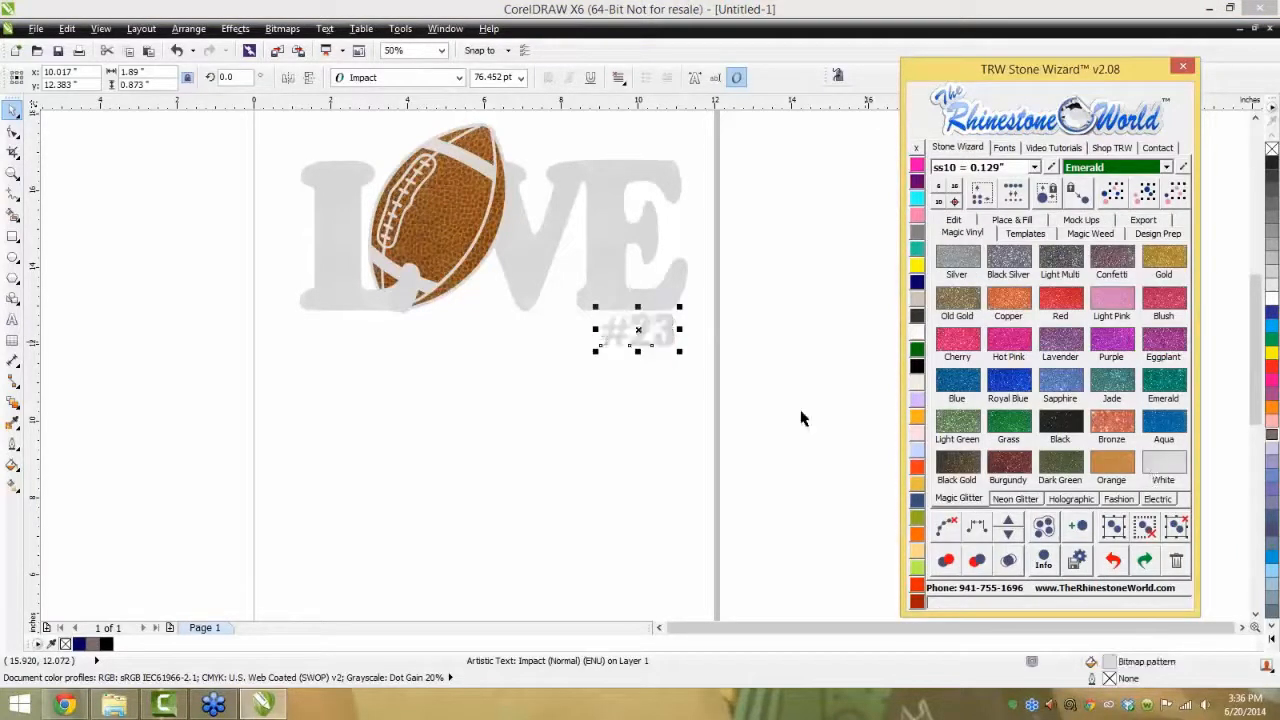
- Copy the #23 text to the lower part of the page, reading only 23 and enlarged to 480 pt
{"action": "scroll", "coordinate": [677, 351], "scroll_direction": "down", "scroll_amount": 1}
{"action": "double_click", "coordinate": [601, 491]}
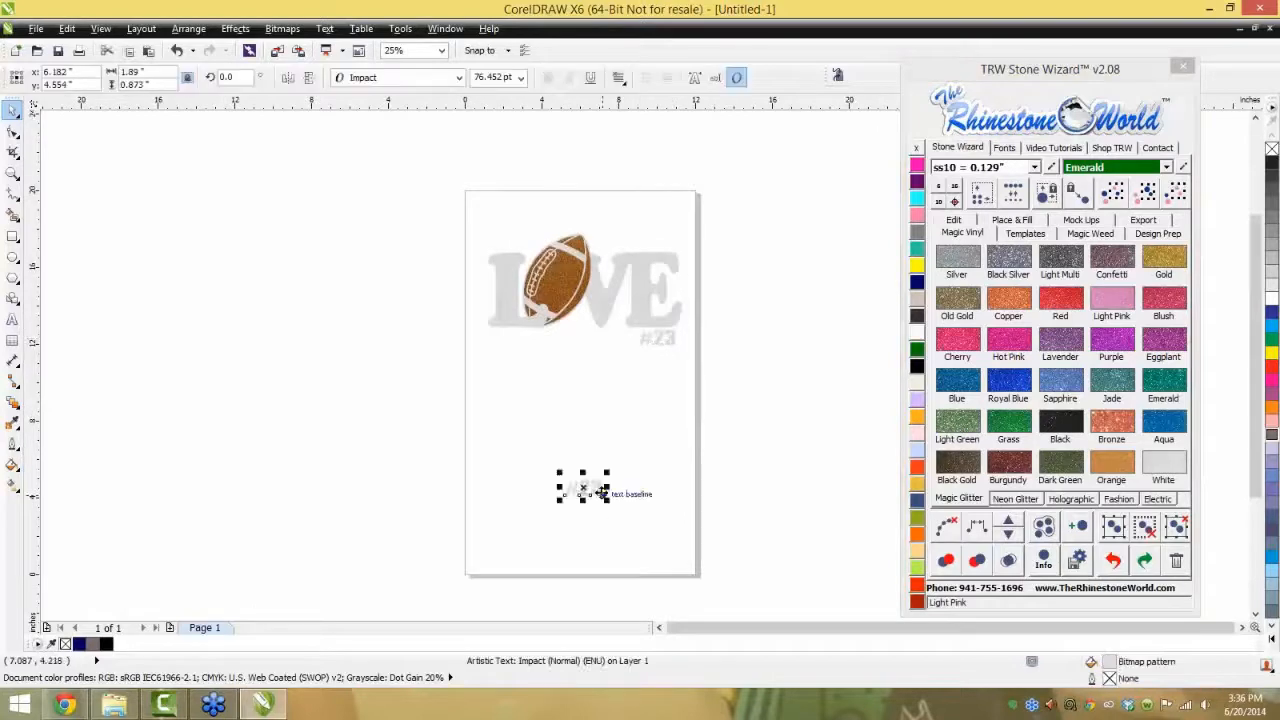
{"action": "left_click", "coordinate": [531, 488]}
{"action": "left_click", "coordinate": [568, 484]}
{"action": "key", "text": "ctrl+space"}
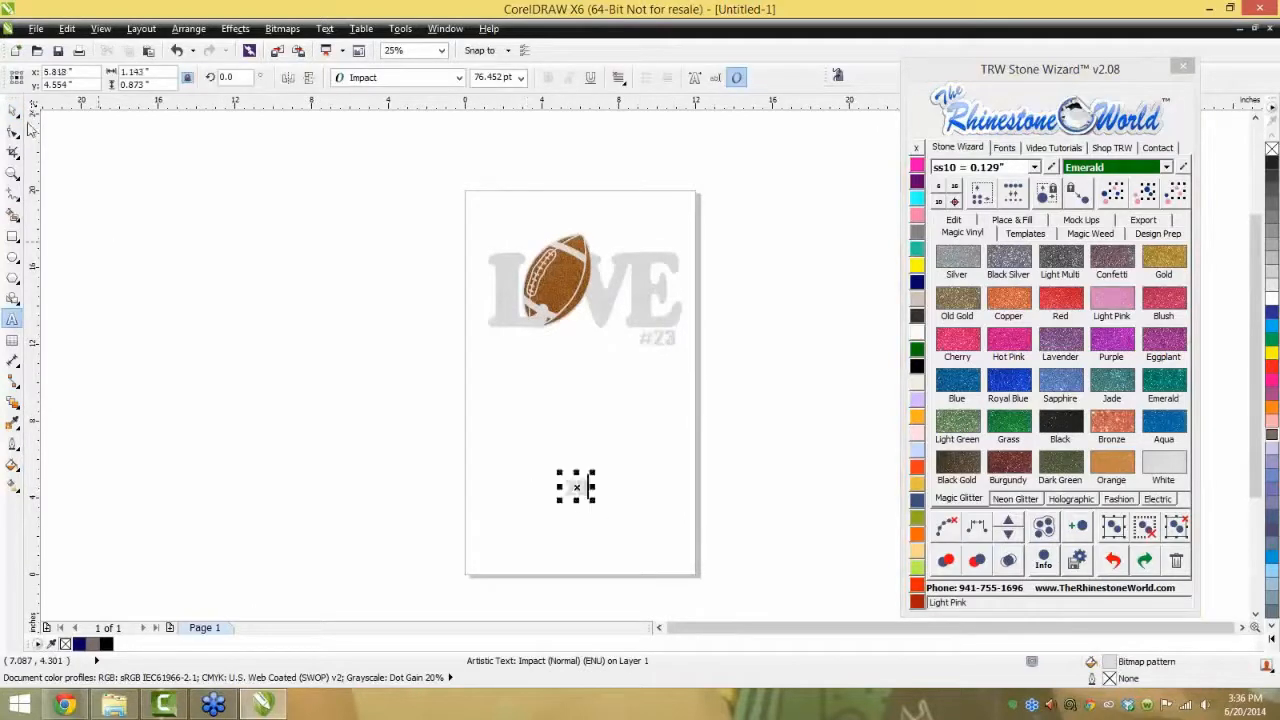
{"action": "left_click_drag", "start_coordinate": [616, 449], "coordinate": [637, 407]}
- Duplicate the large 23 above itself and replace the copy's text with the player's surname in capitals
{"action": "right_click", "coordinate": [637, 407]}
{"action": "key", "text": "F8"}
{"action": "key", "text": "ctrl+a"}
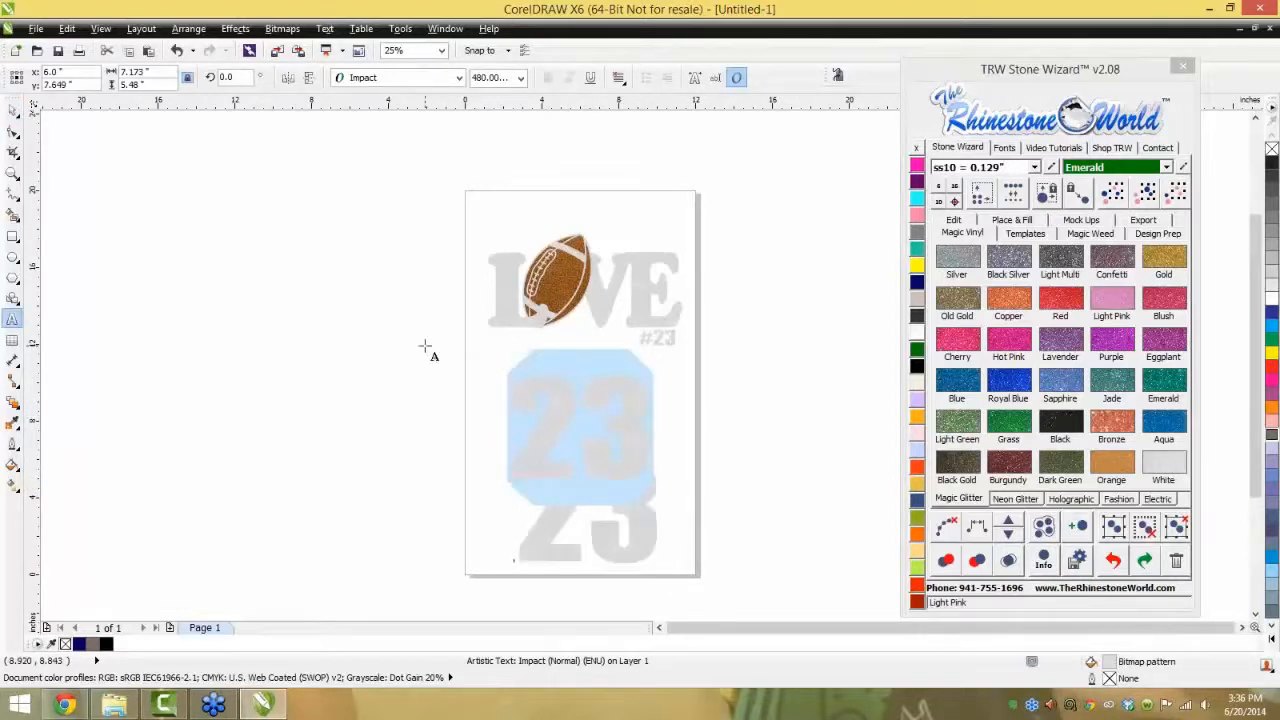
{"action": "type", "text": "VASSAR"}
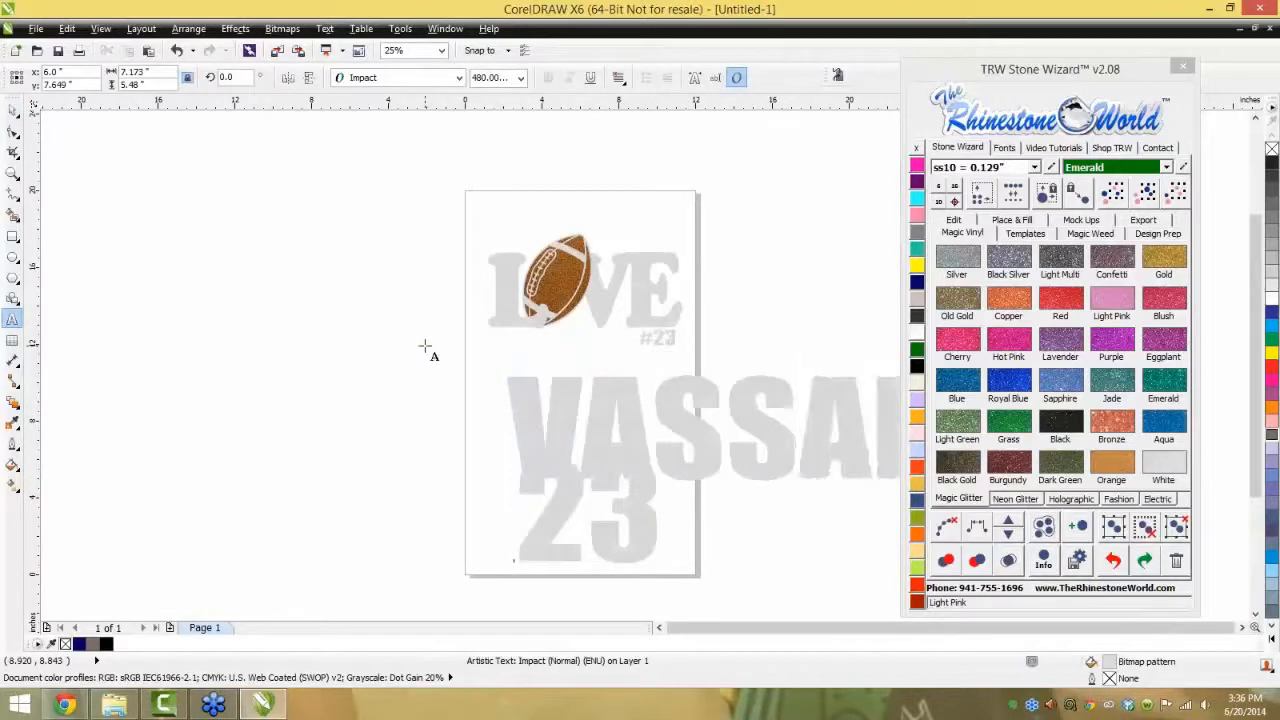
{"action": "left_click", "coordinate": [13, 109]}
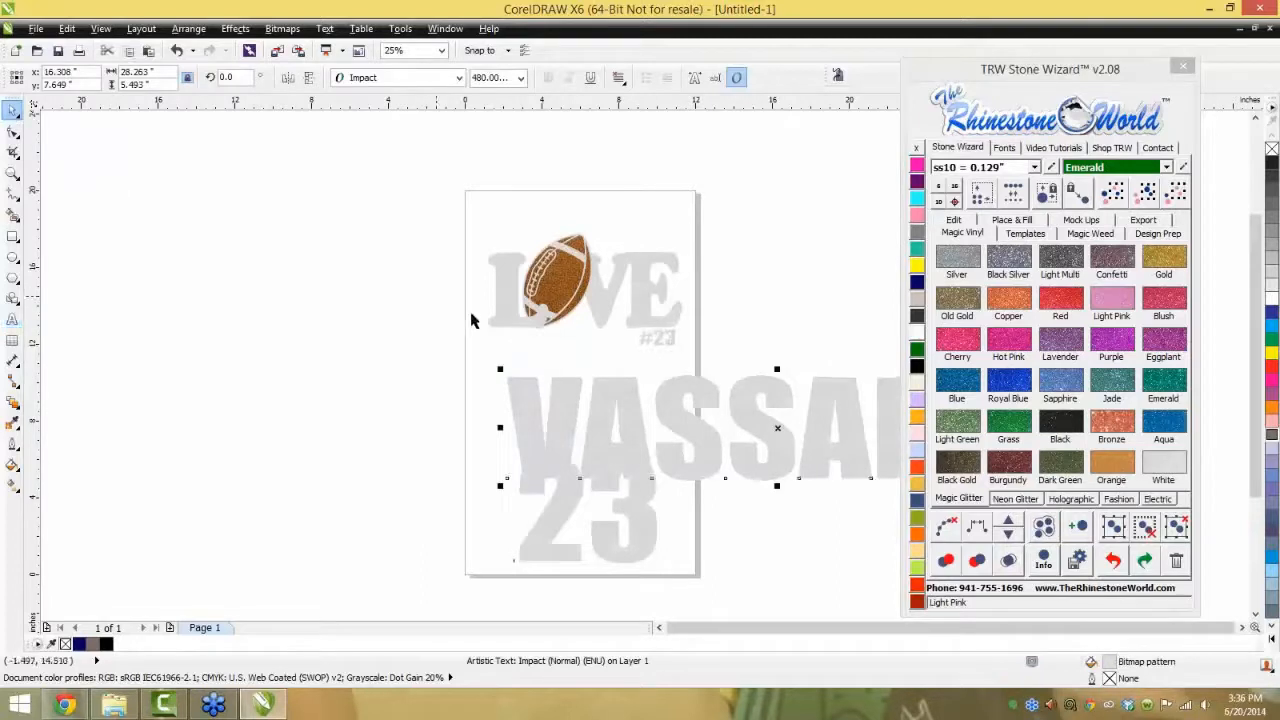
- Scale the surname to about 10 inches wide and arrange it centred directly above the large 23
{"action": "left_click_drag", "start_coordinate": [672, 416], "coordinate": [427, 371]}
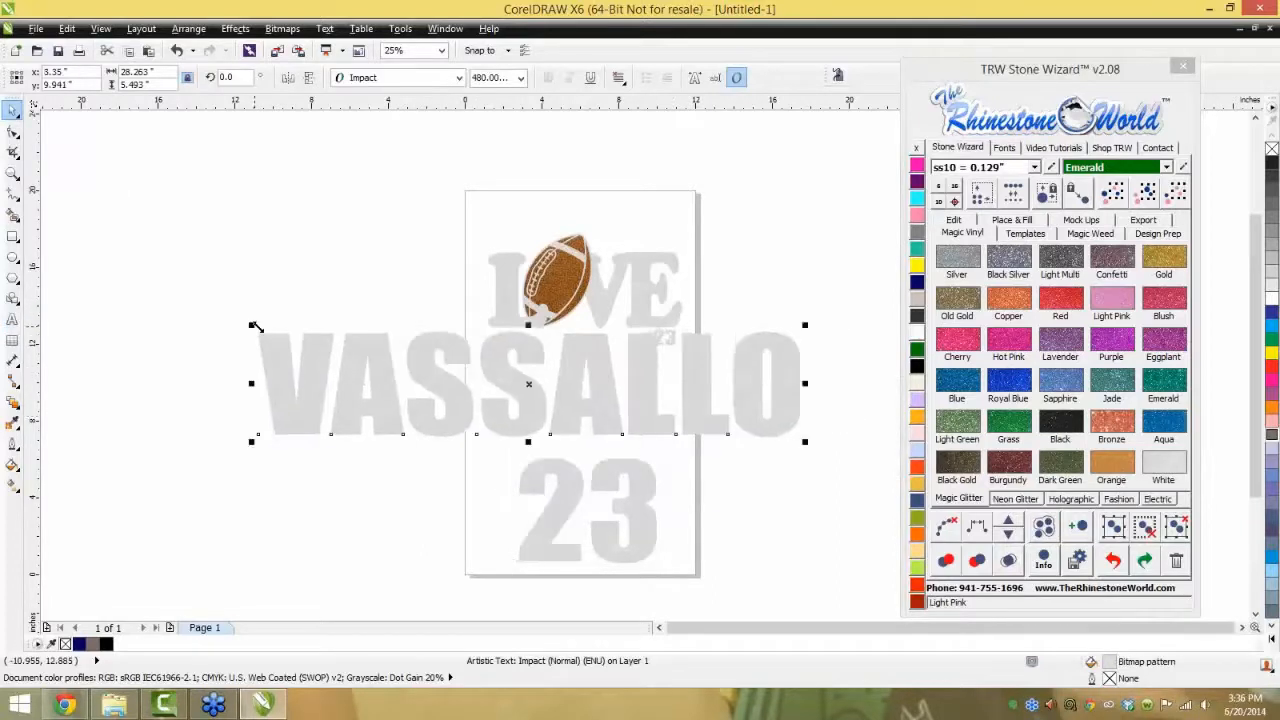
{"action": "left_click_drag", "start_coordinate": [252, 325], "coordinate": [534, 406]}
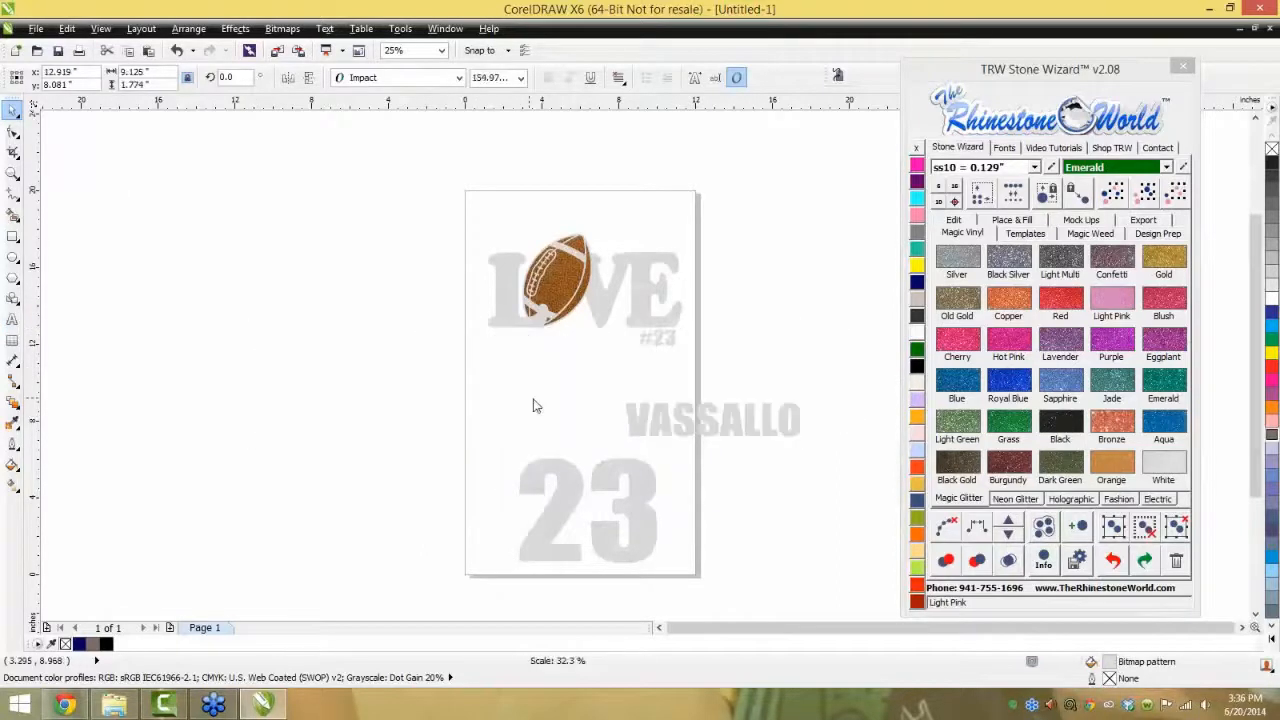
{"action": "key", "text": "c"}
{"action": "mouse_move", "coordinate": [686, 381]}
{"action": "left_mouse_down"}
{"action": "mouse_move", "coordinate": [708, 366]}
{"action": "mouse_move", "coordinate": [683, 402]}
{"action": "left_mouse_up"}
{"action": "left_click_drag", "start_coordinate": [636, 484], "coordinate": [638, 470]}
- Fill the surname text with the Gold Magic Glitter vinyl pattern
{"action": "left_click", "coordinate": [652, 420]}
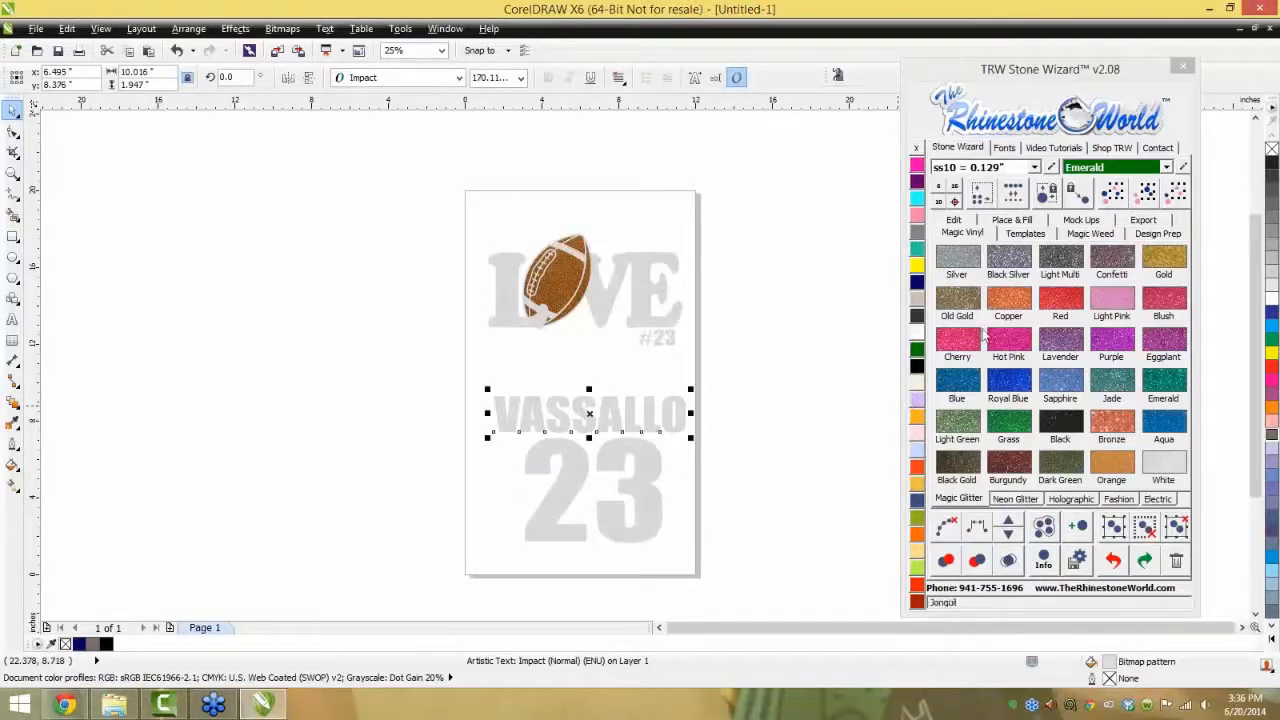
{"action": "left_click", "coordinate": [1165, 262]}
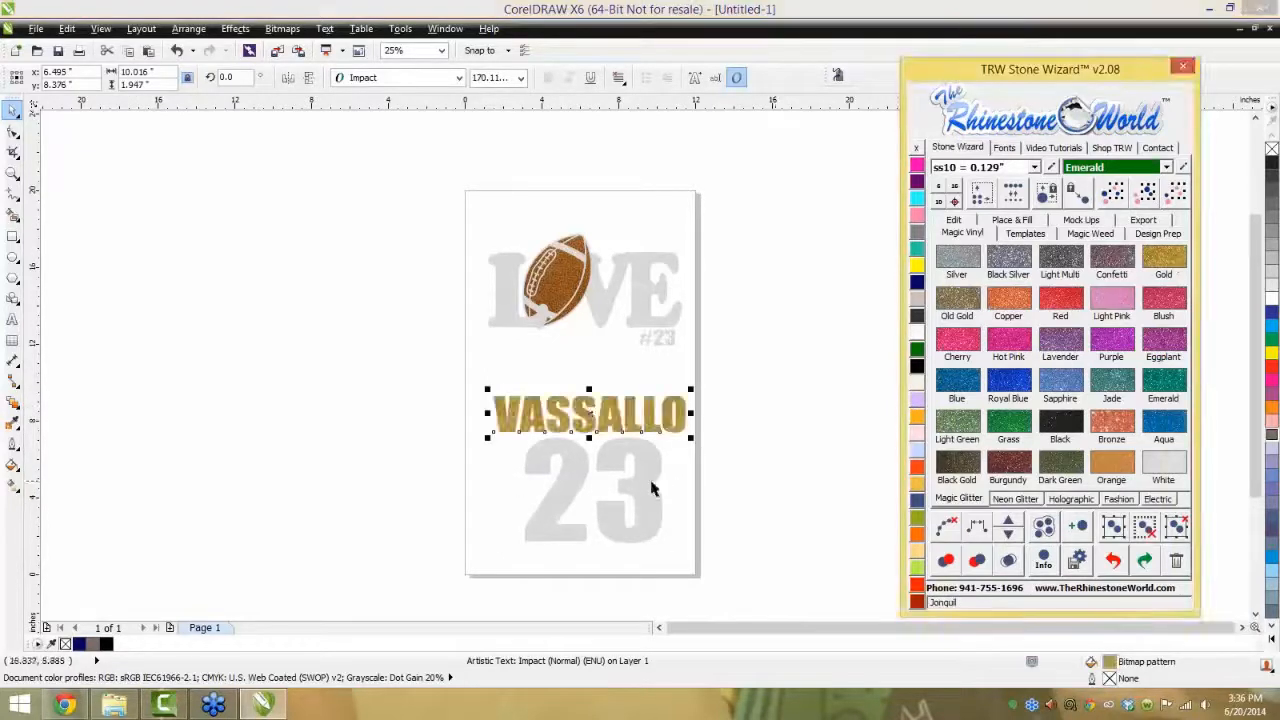
{"action": "left_click_drag", "start_coordinate": [648, 480], "coordinate": [646, 477]}
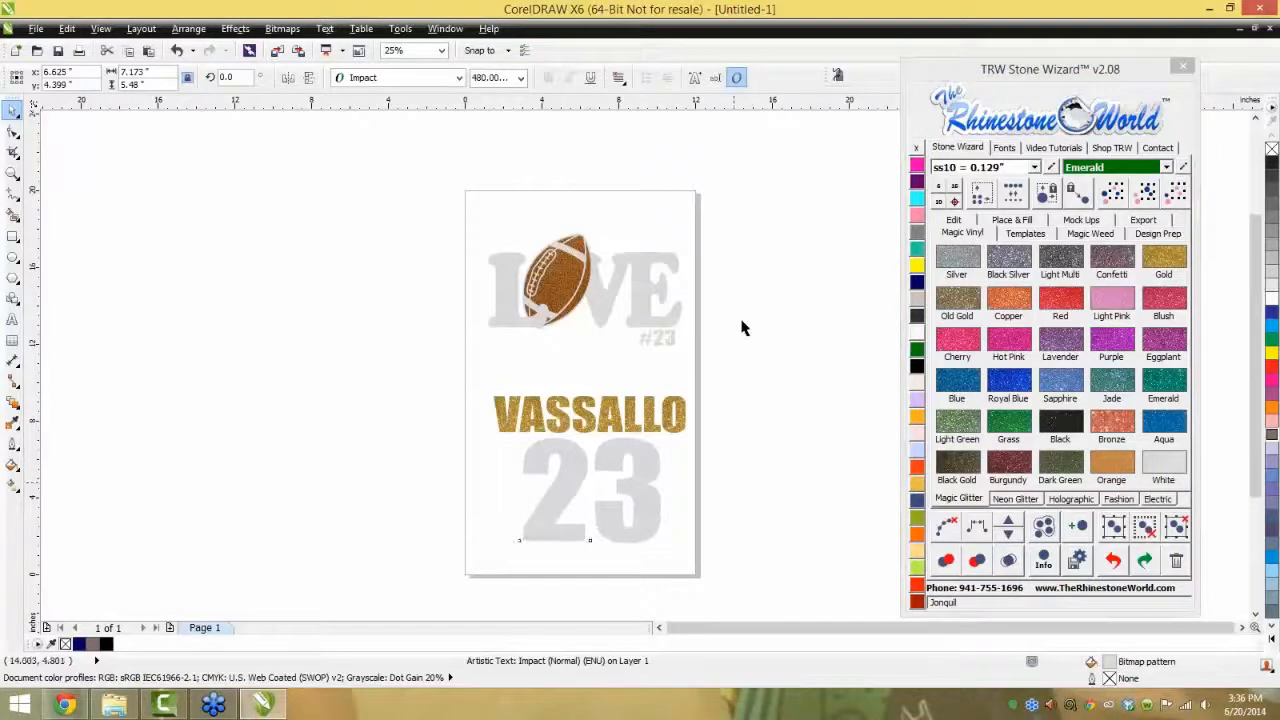
- Create a Front and Back mockup on the women's long-sleeve shirt, with the LOVE #23 design in front and the surname and 23 behind
{"action": "left_click_drag", "start_coordinate": [743, 329], "coordinate": [423, 366]}
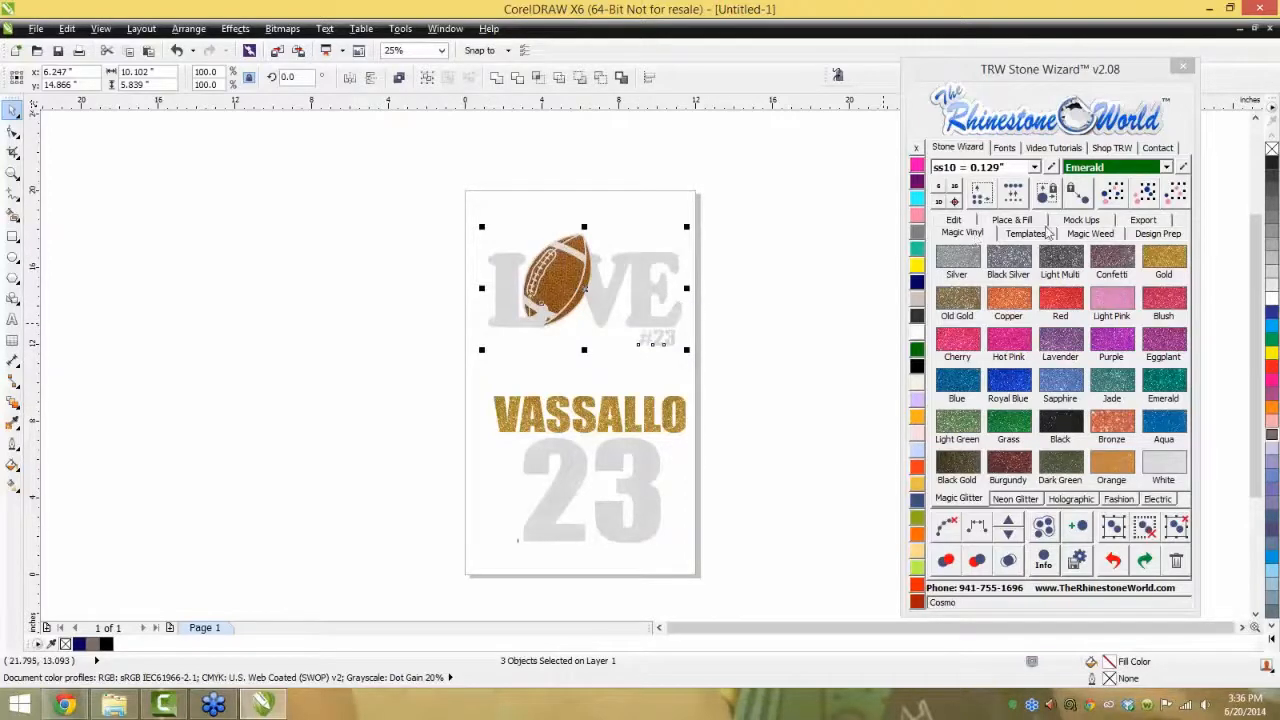
{"action": "left_click", "coordinate": [1070, 222]}
{"action": "left_click", "coordinate": [1177, 397]}
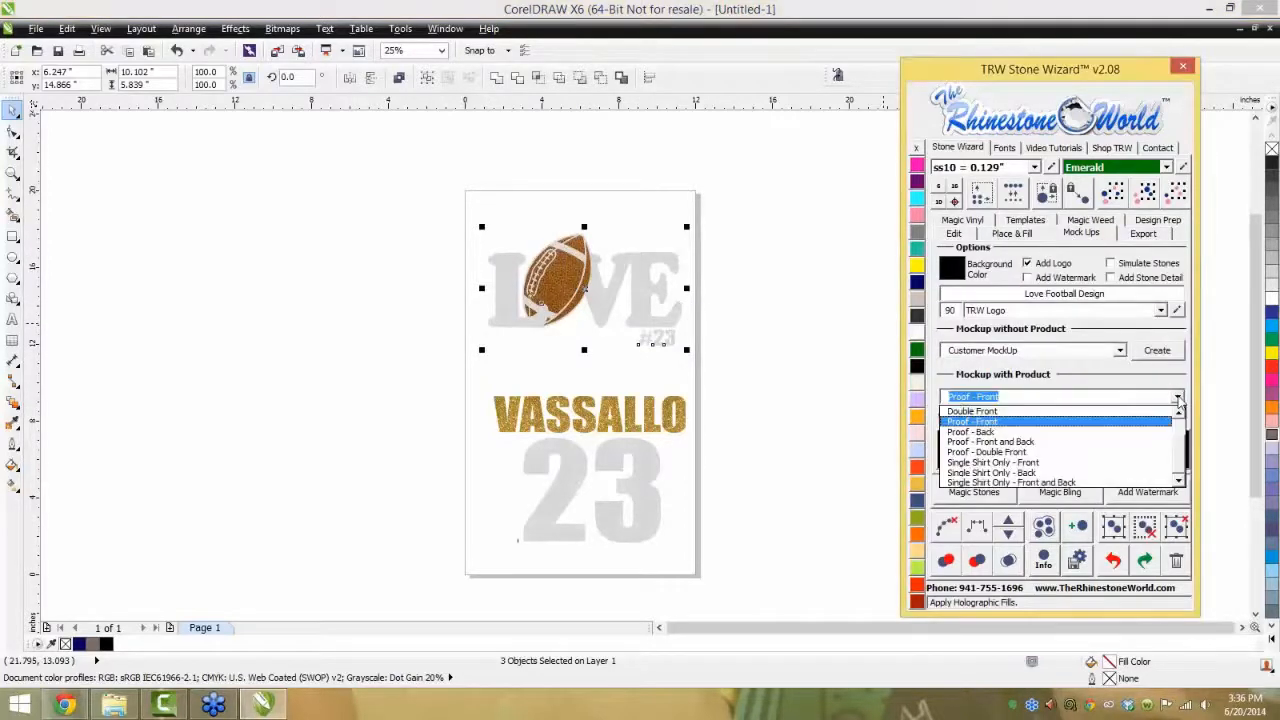
{"action": "scroll", "coordinate": [1090, 445], "scroll_direction": "up", "scroll_amount": 1}
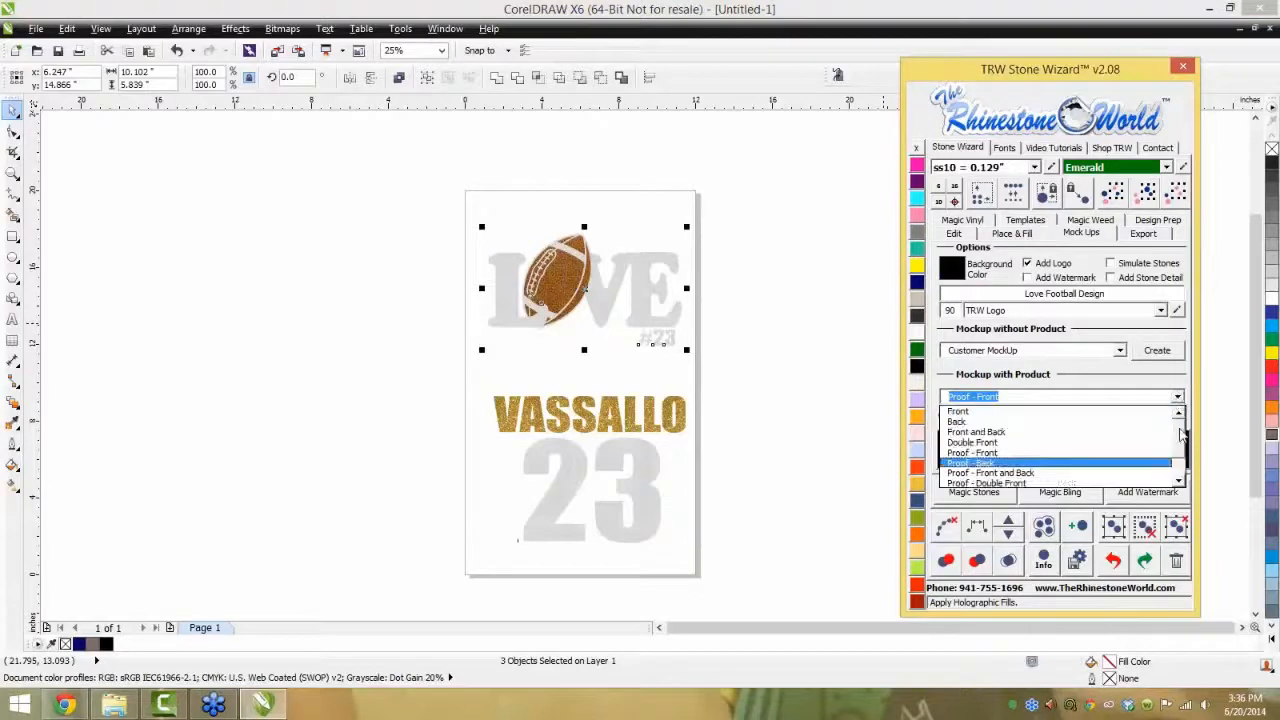
{"action": "left_click", "coordinate": [1020, 436]}
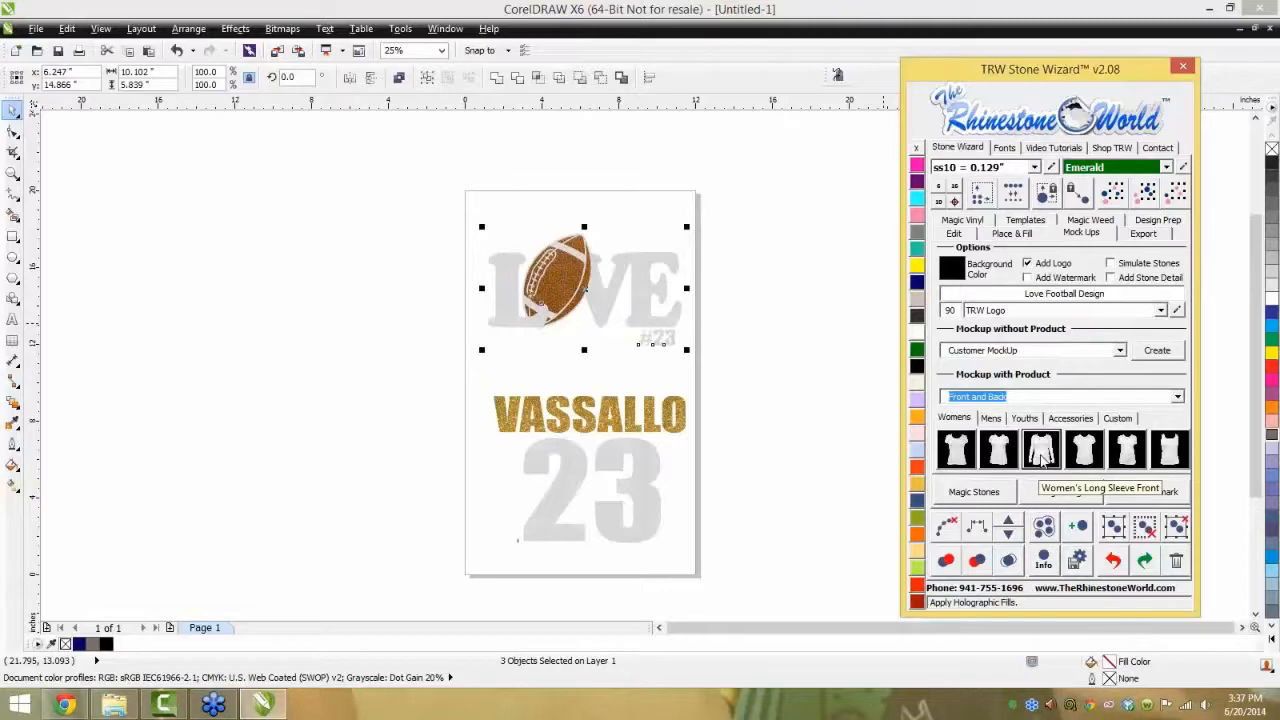
{"action": "left_click", "coordinate": [702, 342]}
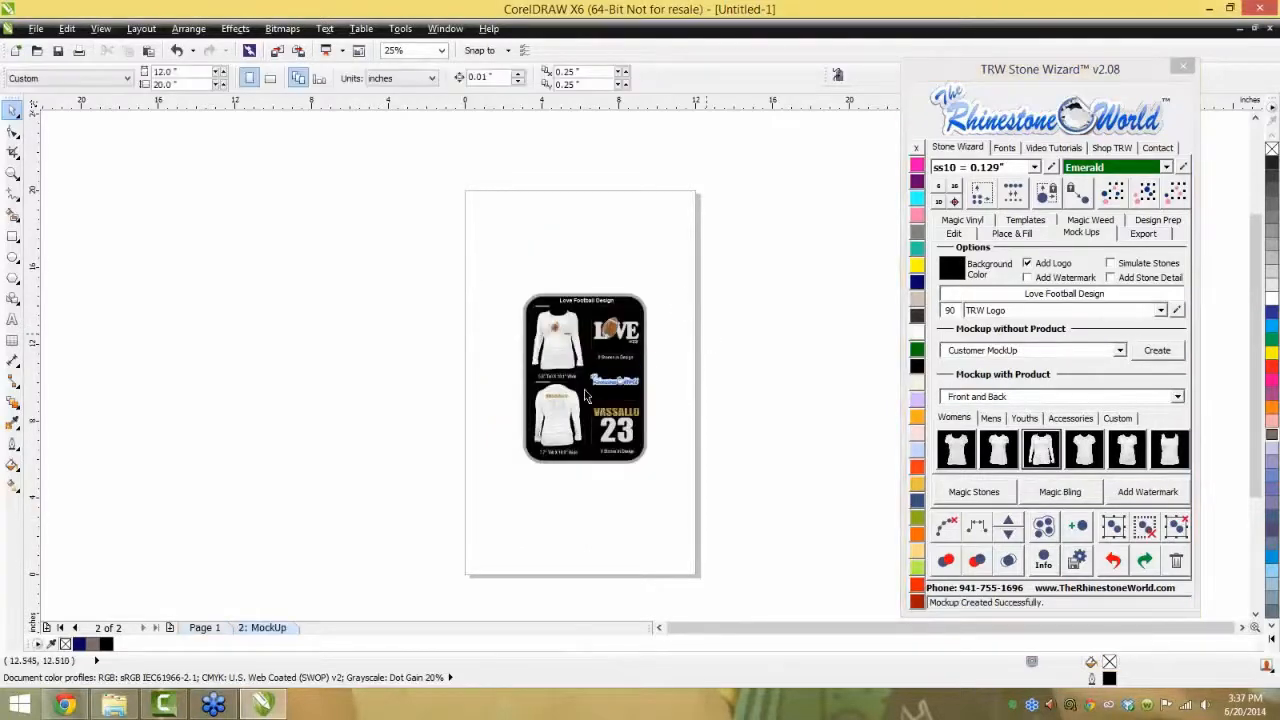
{"action": "scroll", "coordinate": [565, 405], "scroll_direction": "up", "scroll_amount": 3}
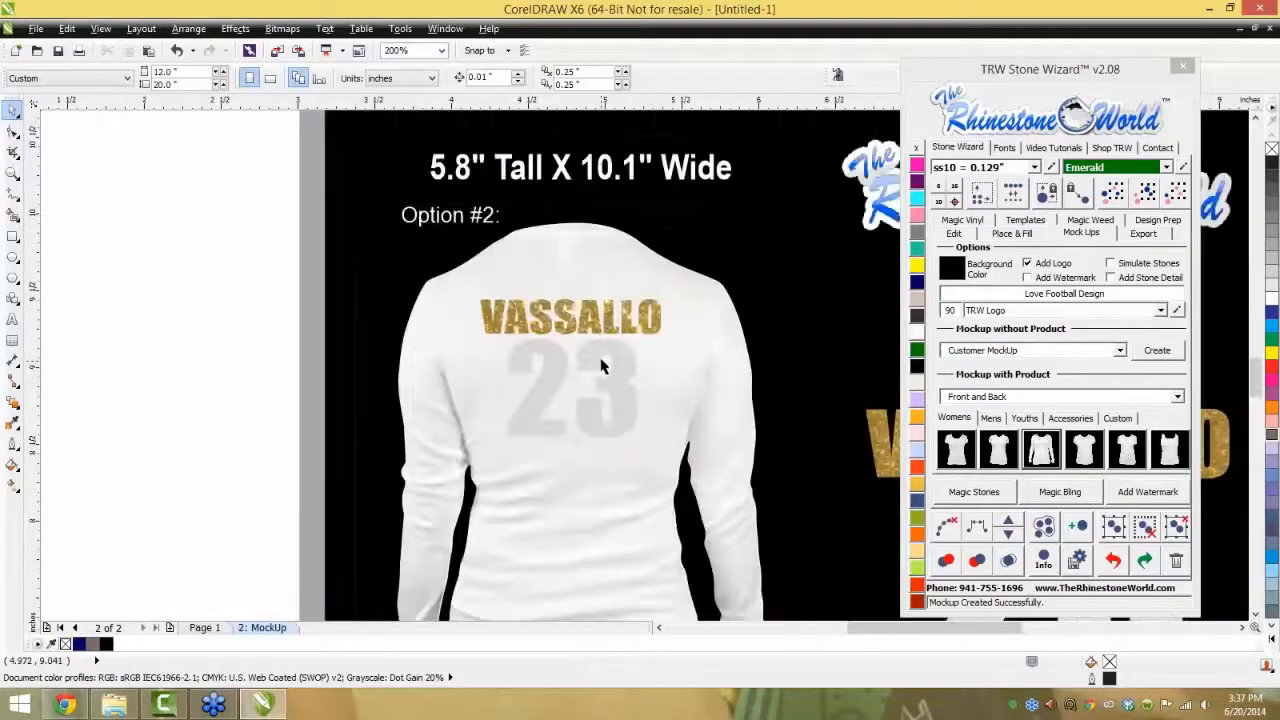
- Recolour both the front and back long-sleeve shirts in the mockup with Emerald green
{"action": "scroll", "coordinate": [600, 366], "scroll_direction": "down", "scroll_amount": 2}
{"action": "left_click", "coordinate": [621, 368]}
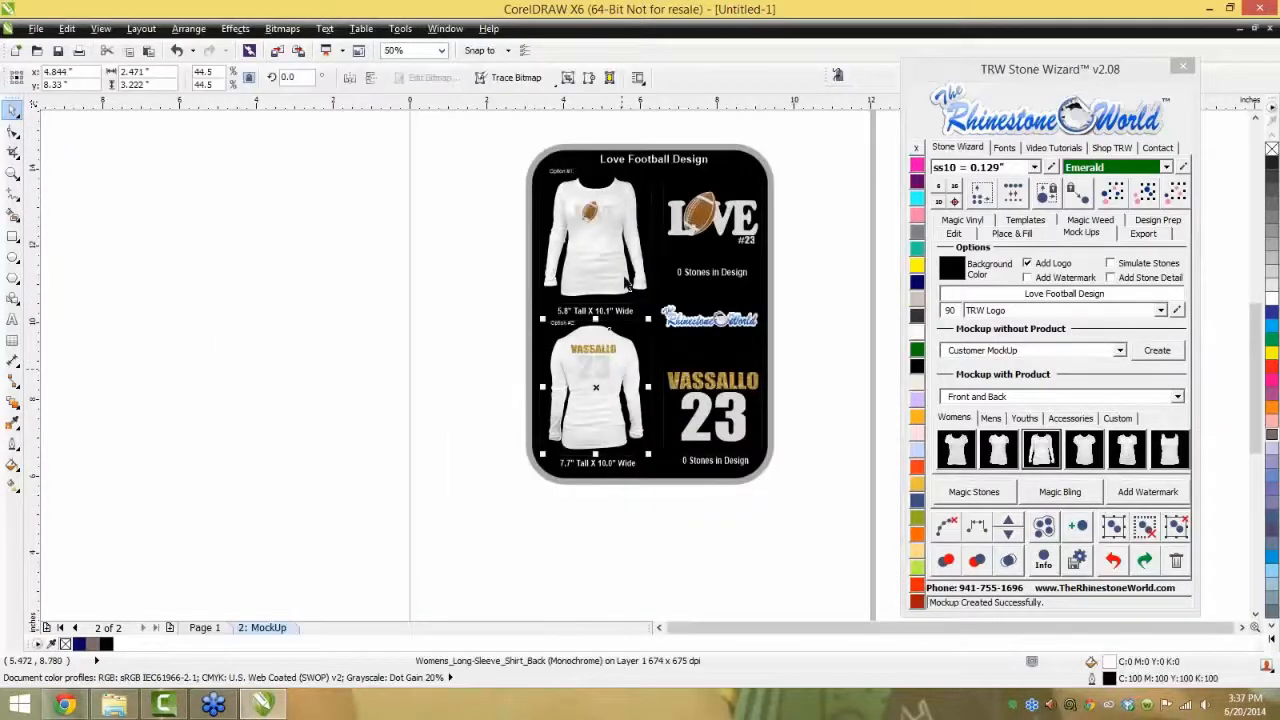
{"action": "left_click", "coordinate": [612, 272], "text": "shift"}
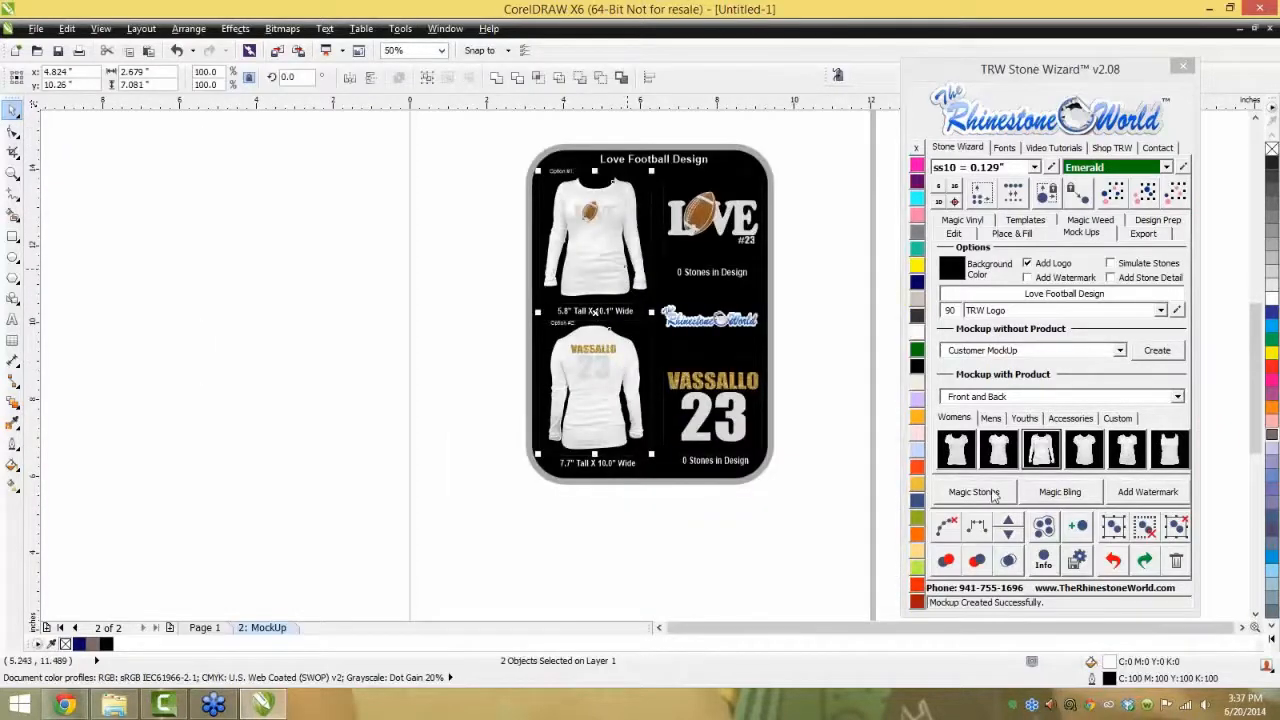
{"action": "left_click", "coordinate": [918, 350]}
{"action": "left_click", "coordinate": [700, 254]}
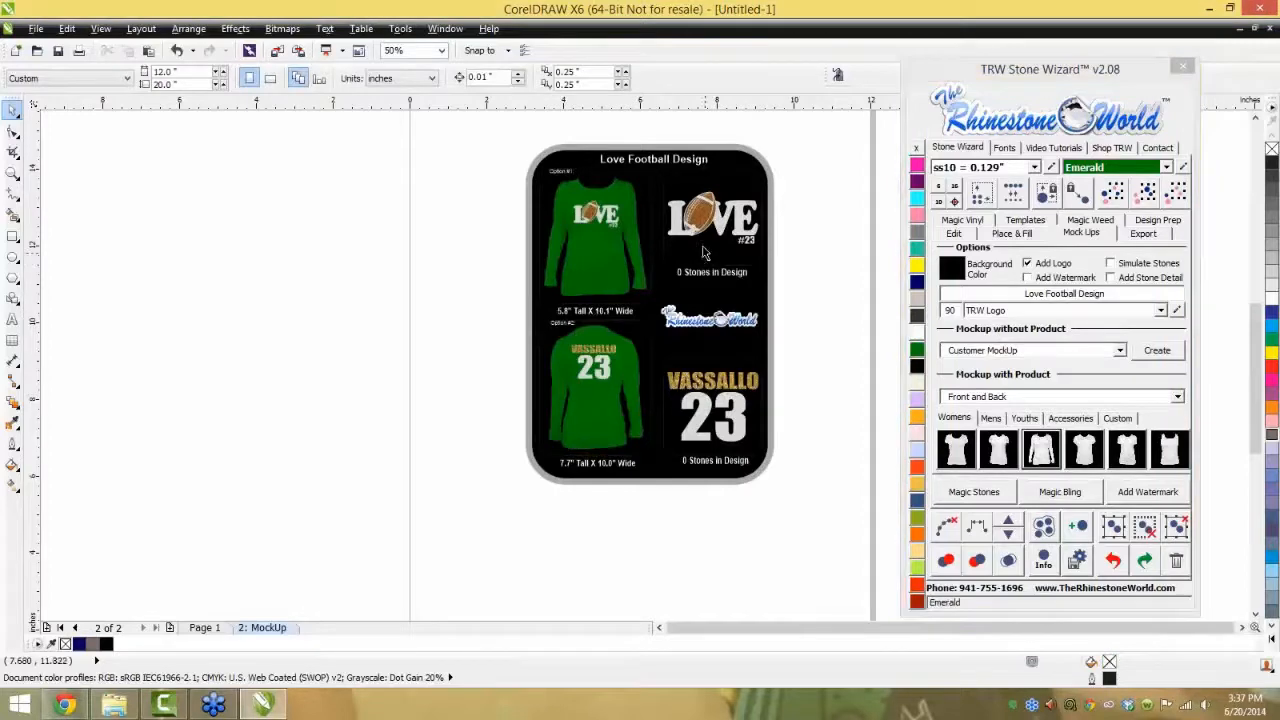
{"action": "scroll", "coordinate": [702, 254], "scroll_direction": "up", "scroll_amount": 1}
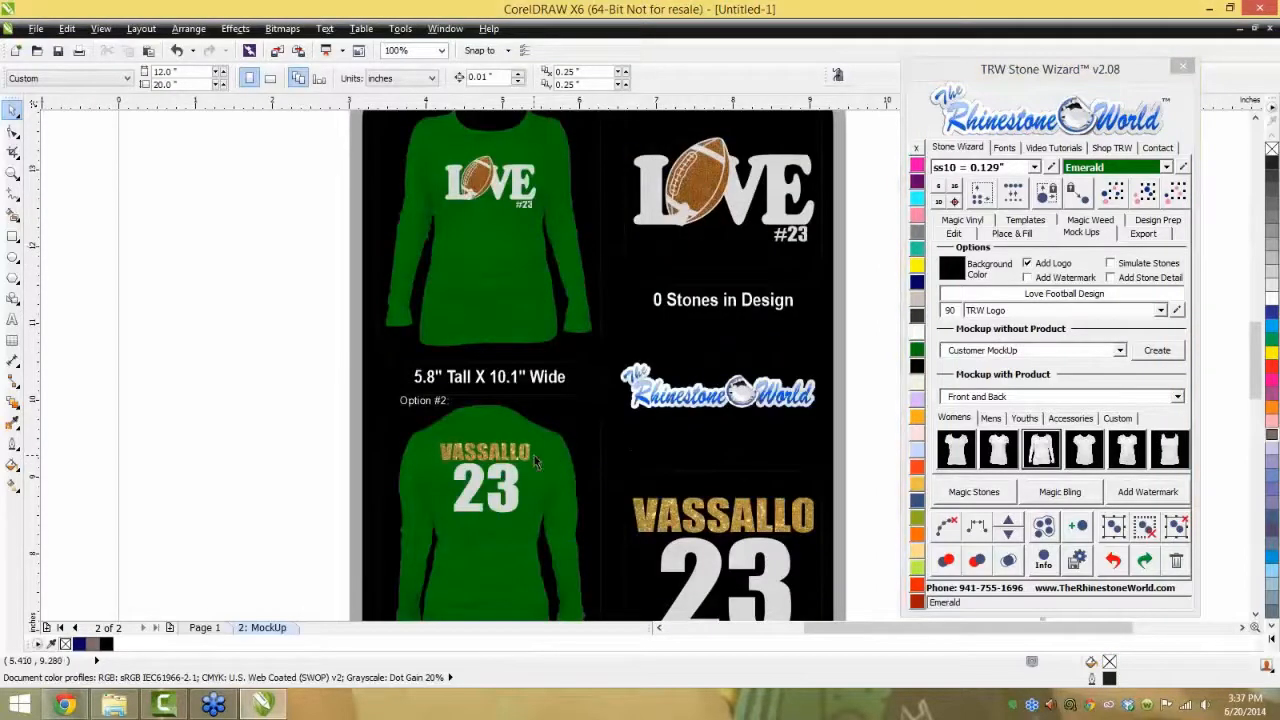
{"action": "scroll", "coordinate": [538, 456], "scroll_direction": "down", "scroll_amount": 1}
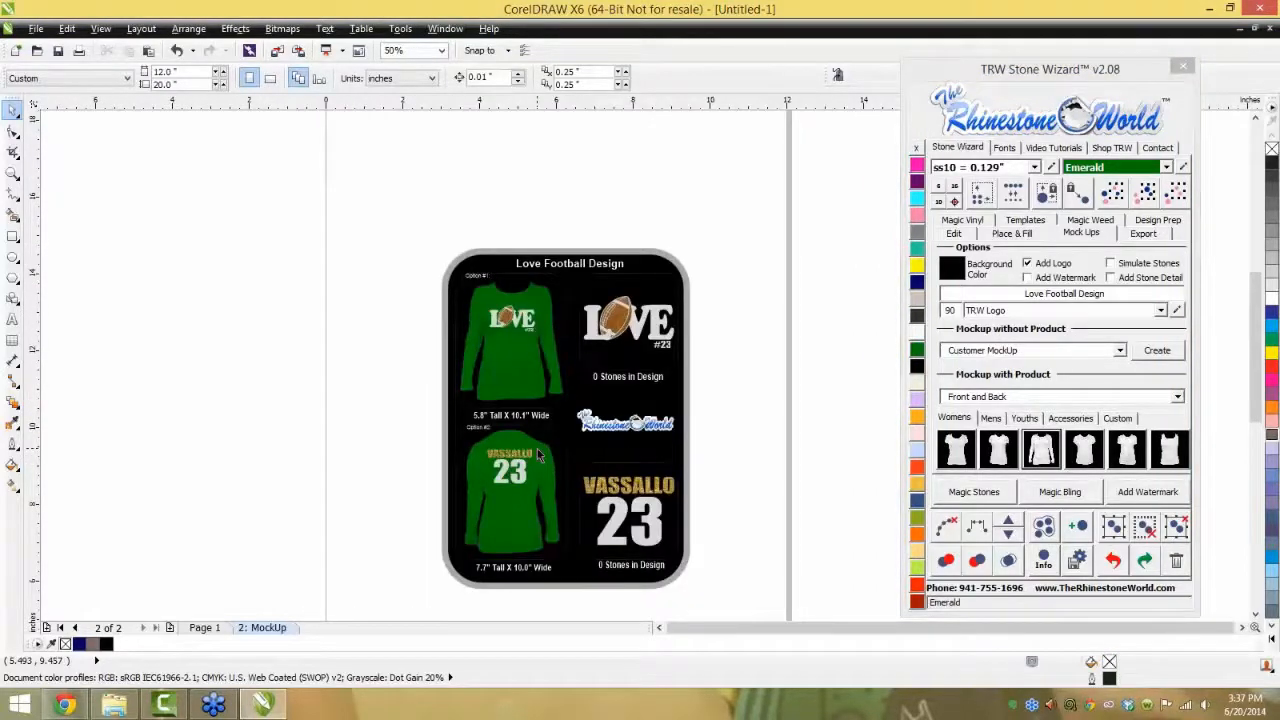
- Fill the backgrounds behind the LOVE #23 and surname-and-number design previews with Emerald green
{"action": "left_click", "coordinate": [628, 357]}
{"action": "left_click", "coordinate": [668, 524], "text": "shift"}
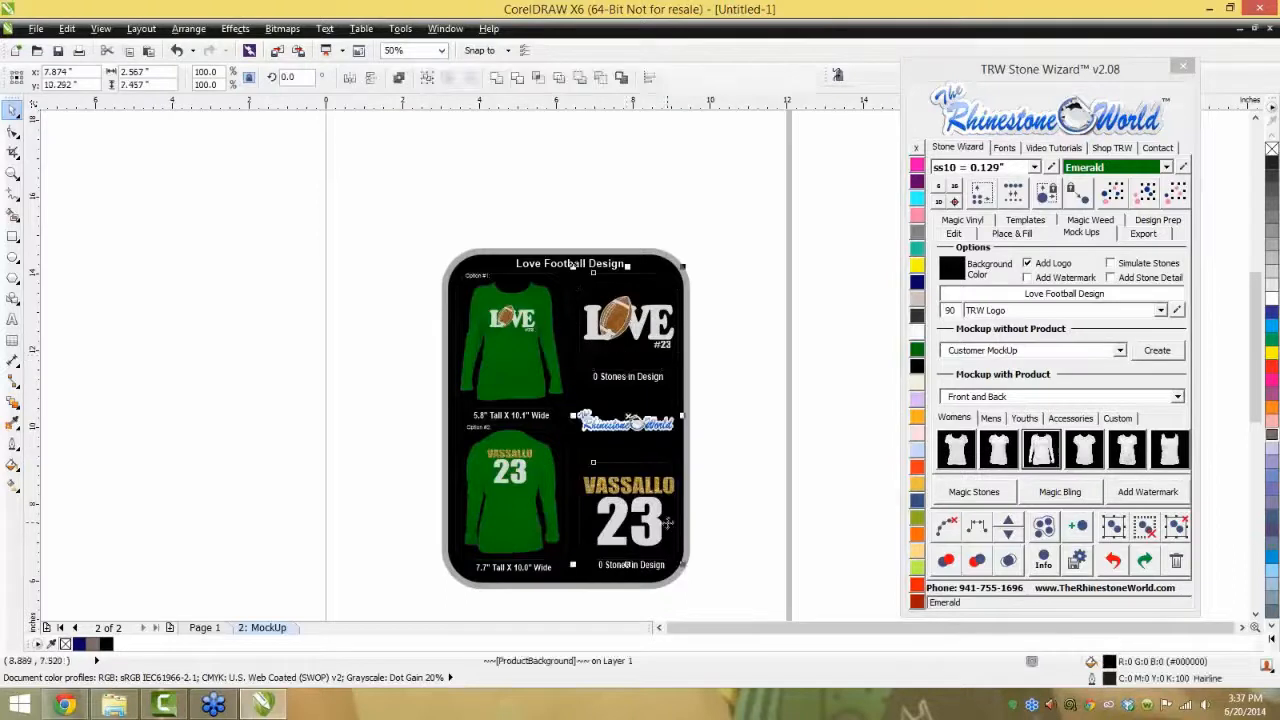
{"action": "left_click", "coordinate": [917, 350]}
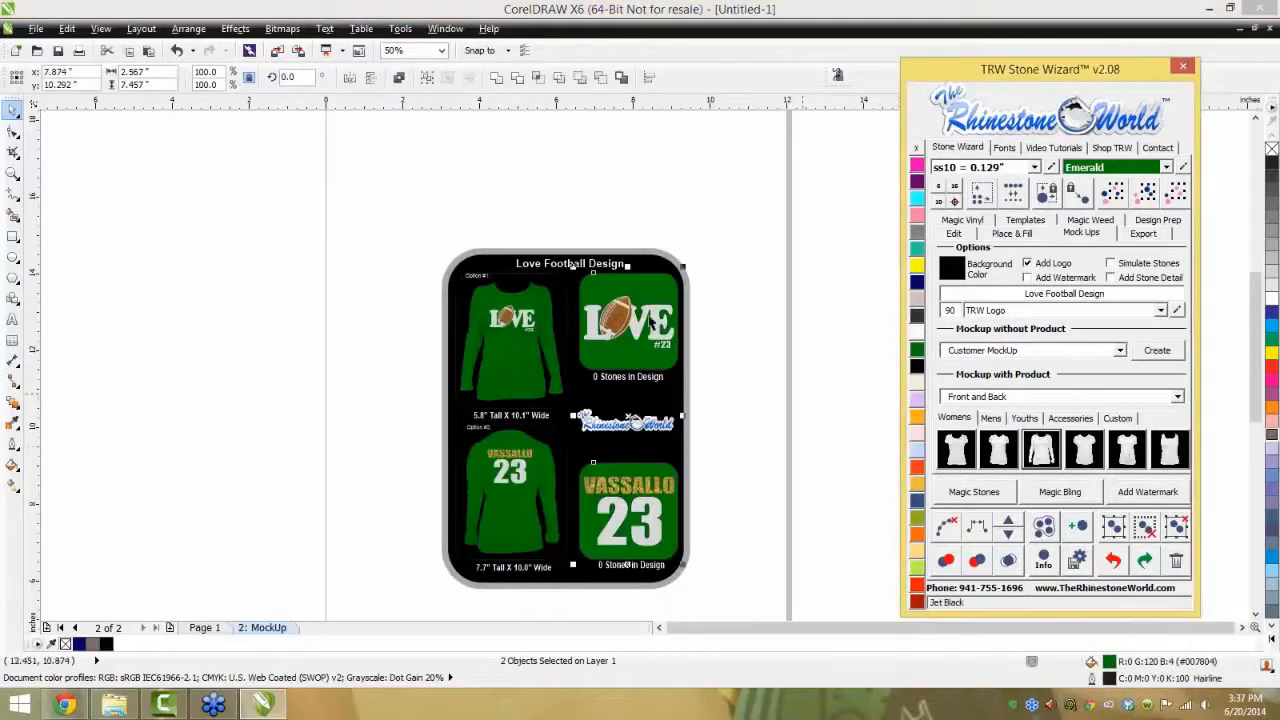
{"action": "left_click", "coordinate": [725, 380]}
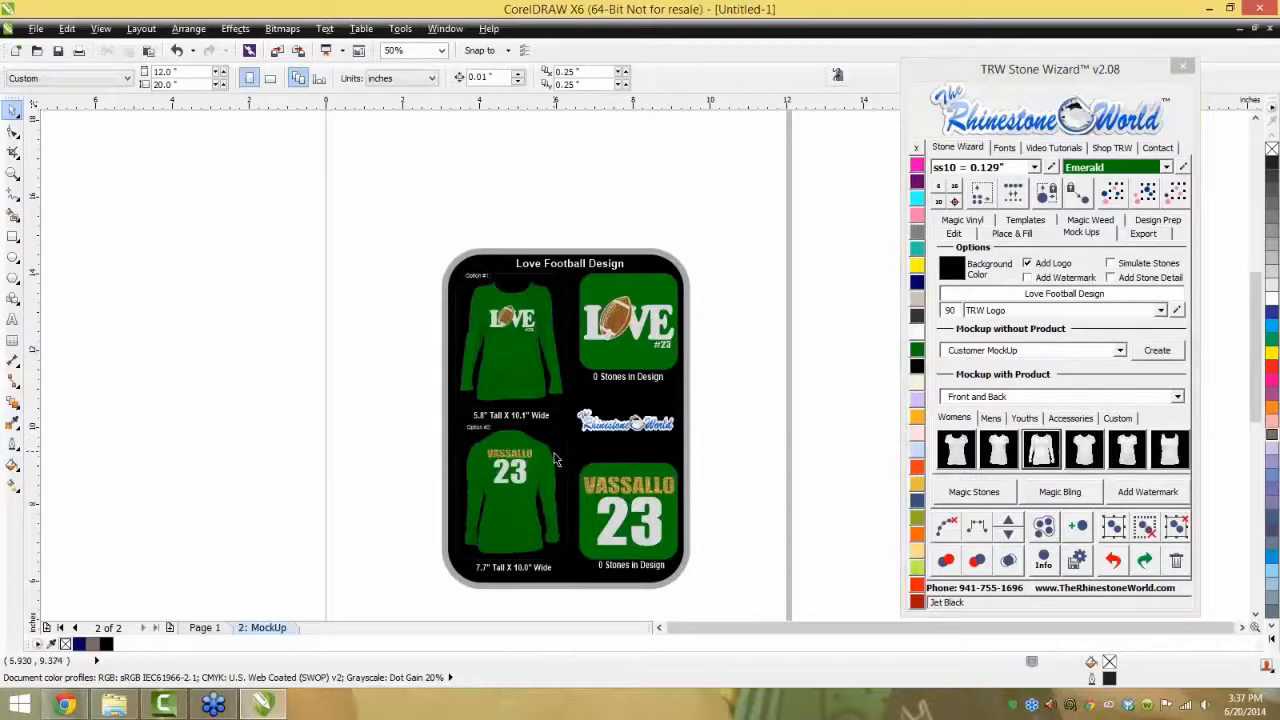
{"action": "scroll", "coordinate": [557, 461], "scroll_direction": "up", "scroll_amount": 1}
{"action": "scroll", "coordinate": [555, 390], "scroll_direction": "down", "scroll_amount": 1}
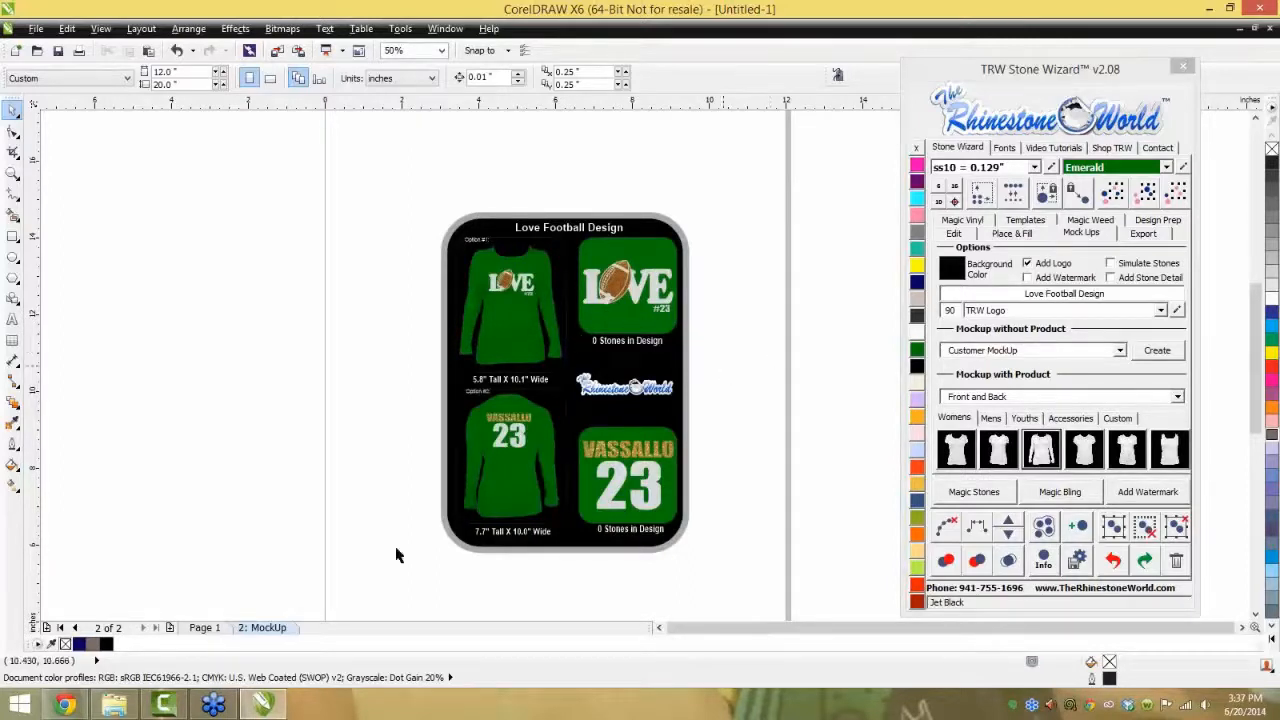
- Delete the MockUp page and clear the LOVE football design, surname and number artwork from Page 1
{"action": "right_click", "coordinate": [285, 628]}
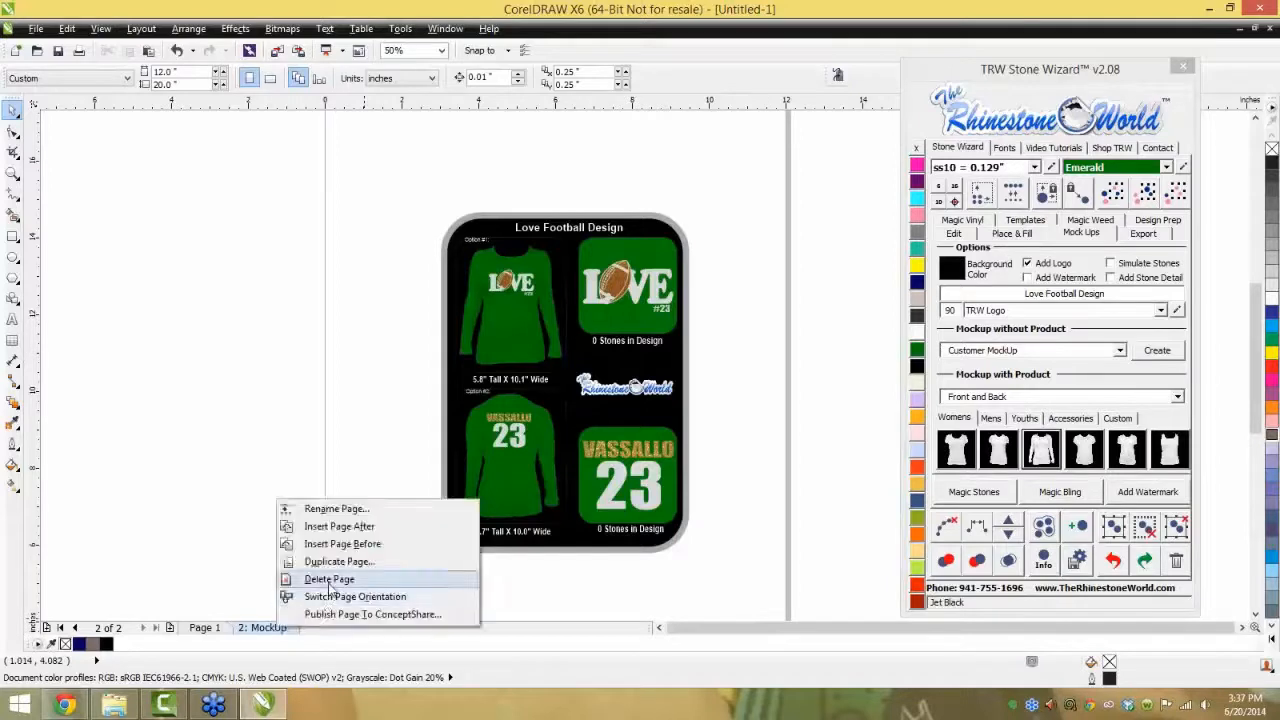
{"action": "left_click", "coordinate": [330, 580]}
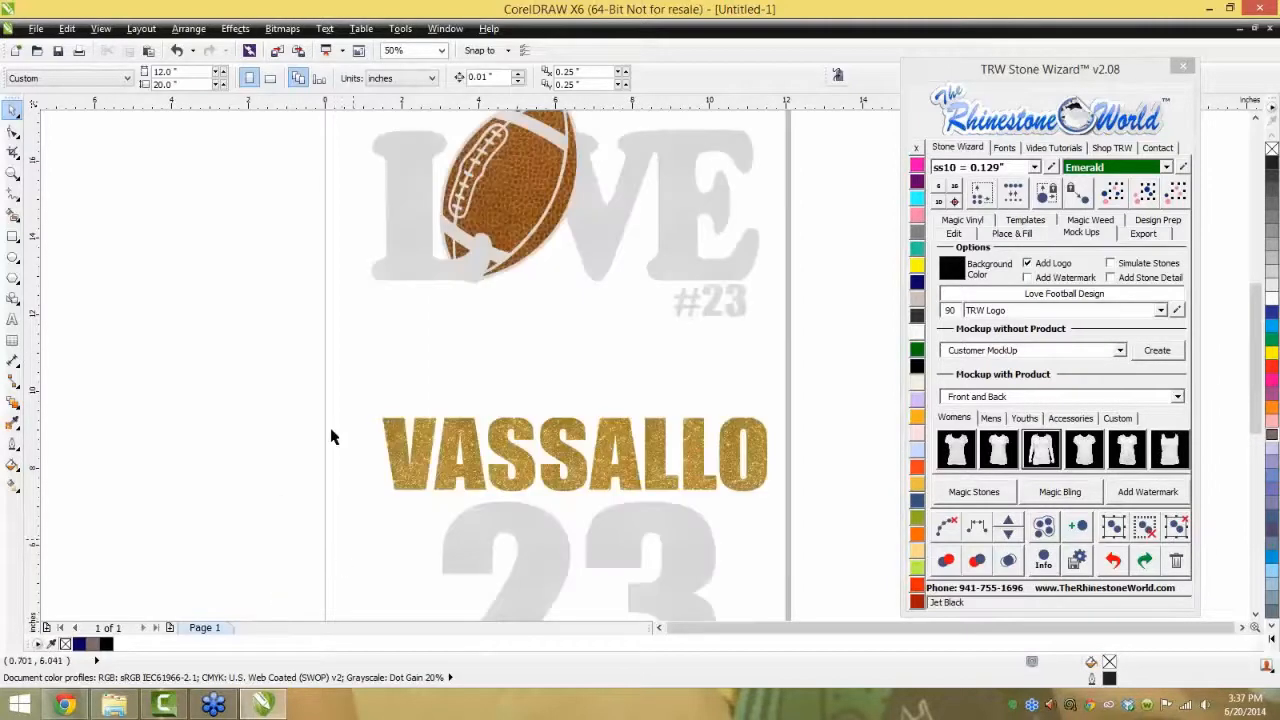
{"action": "scroll", "coordinate": [333, 432], "scroll_direction": "down", "scroll_amount": 2}
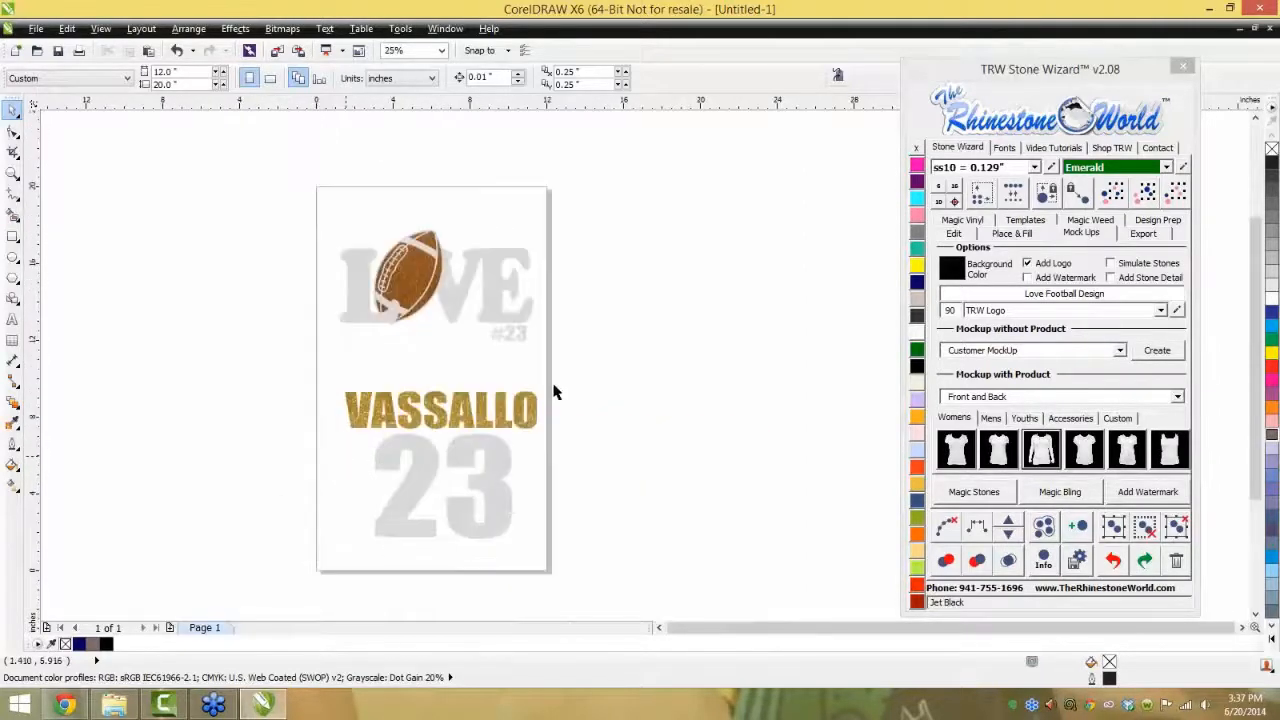
{"action": "left_click_drag", "start_coordinate": [574, 340], "coordinate": [224, 603]}
{"action": "key", "text": "Delete"}
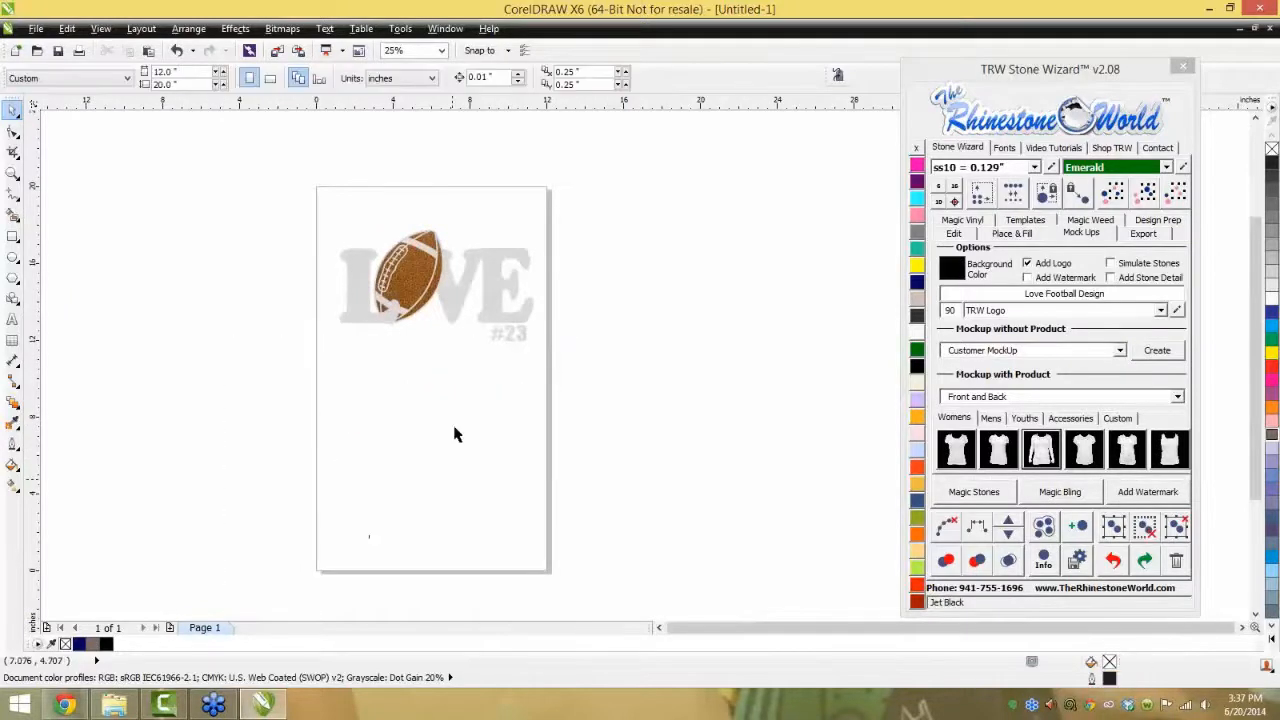
{"action": "left_click_drag", "start_coordinate": [623, 200], "coordinate": [228, 369]}
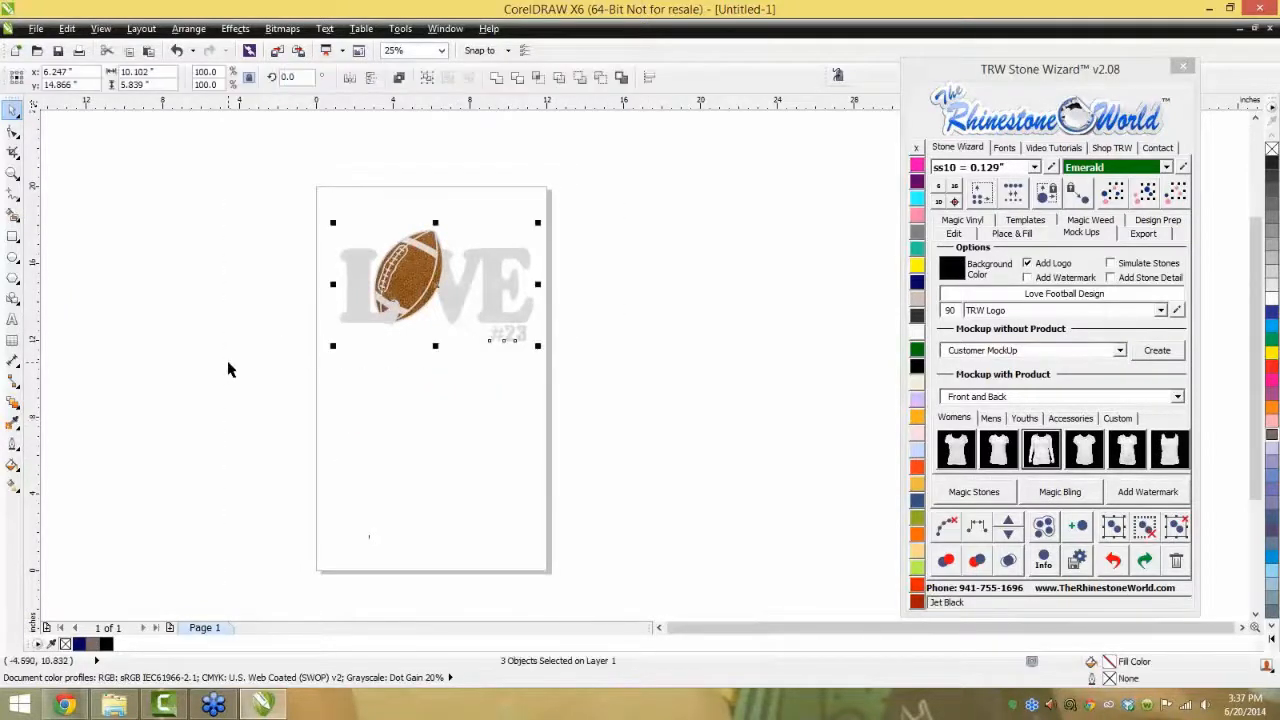
{"action": "key", "text": "Delete"}
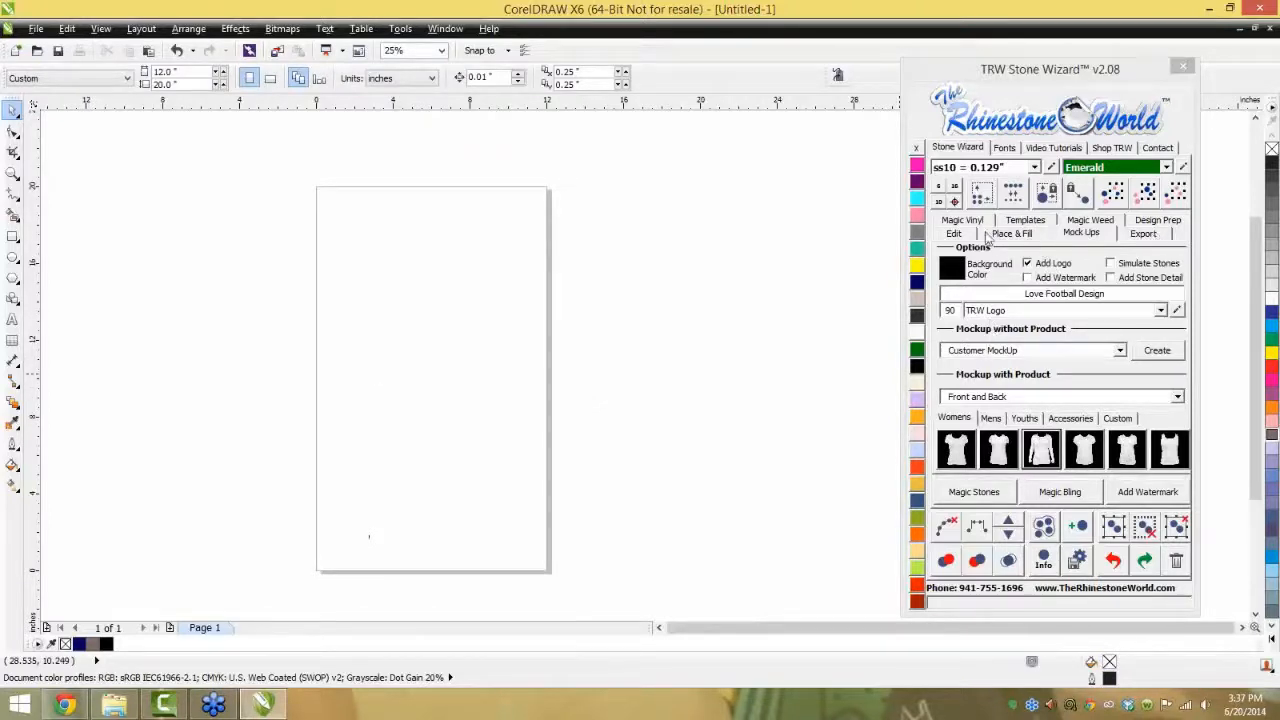
- Bring up the Place & Fill options and draw a circle about 6.5 inches in diameter on the empty page
{"action": "left_click", "coordinate": [1026, 236]}
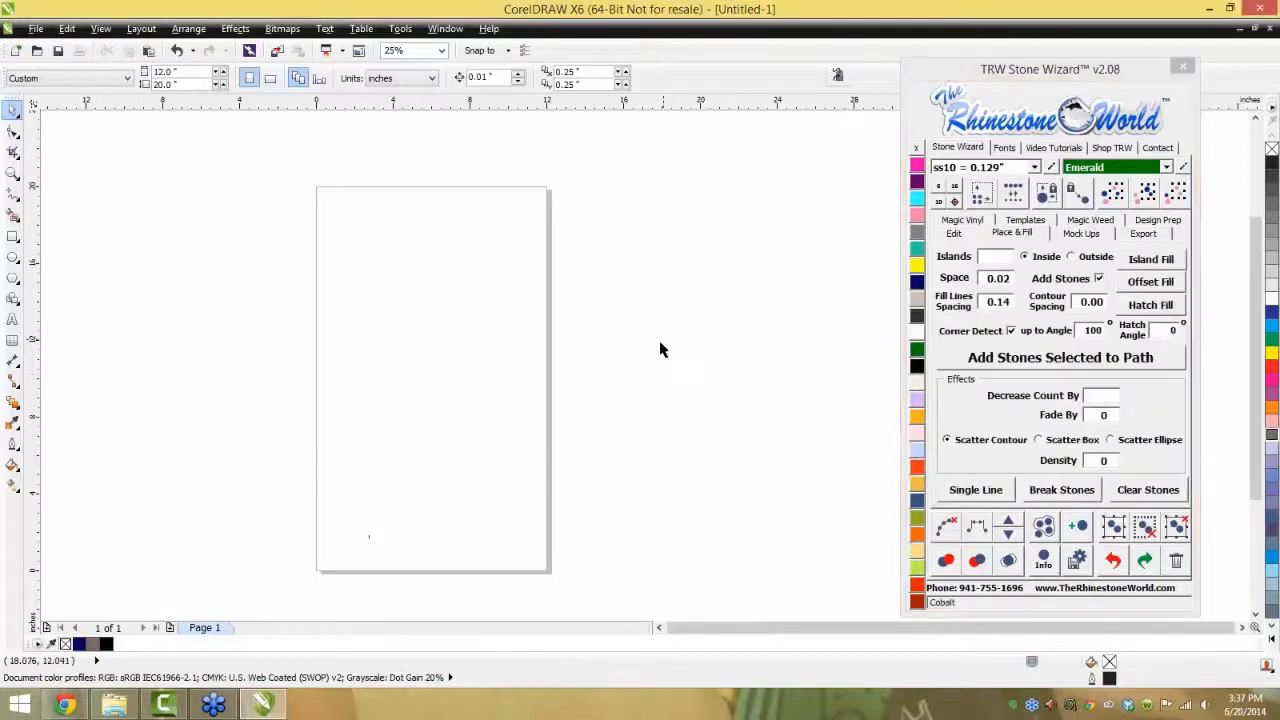
{"action": "scroll", "coordinate": [660, 347], "scroll_direction": "down", "scroll_amount": 1}
{"action": "scroll", "coordinate": [543, 352], "scroll_direction": "up", "scroll_amount": 1}
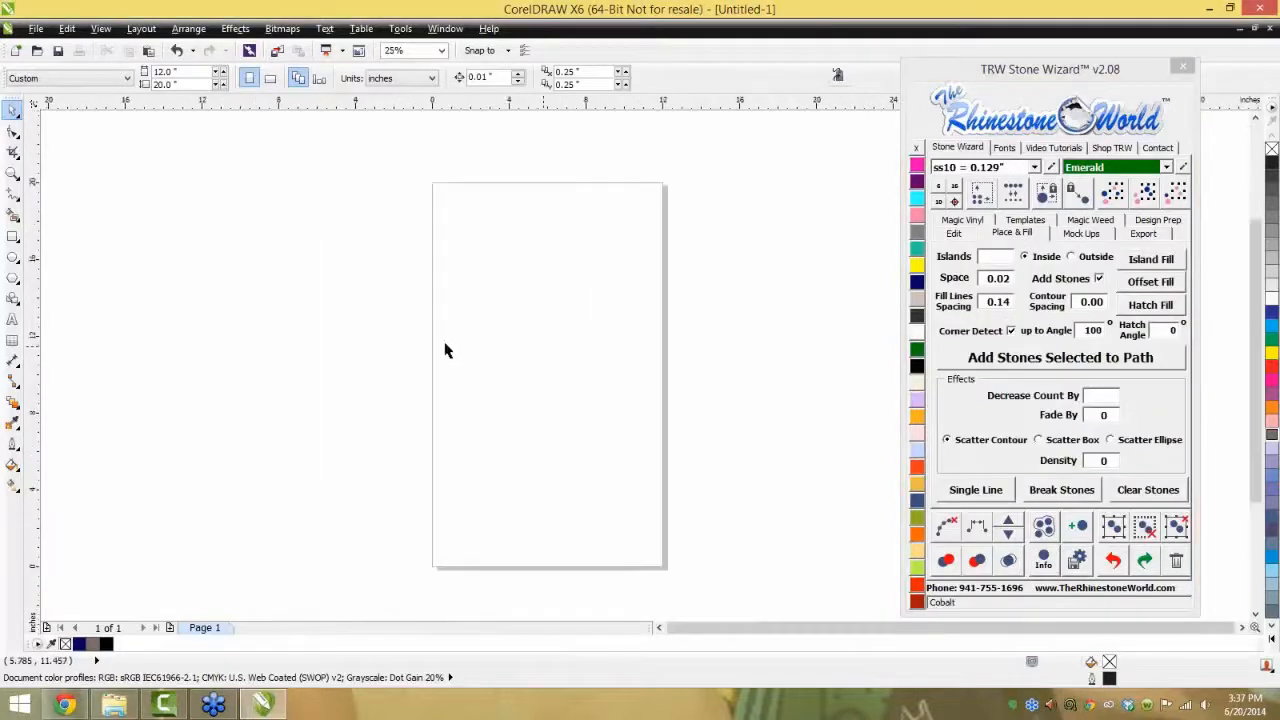
{"action": "left_click", "coordinate": [13, 256]}
{"action": "left_click_drag", "start_coordinate": [480, 307], "coordinate": [609, 432]}
{"action": "left_click", "coordinate": [14, 110]}
{"action": "scroll", "coordinate": [580, 327], "scroll_direction": "up", "scroll_amount": 1}
{"action": "left_click", "coordinate": [584, 340]}
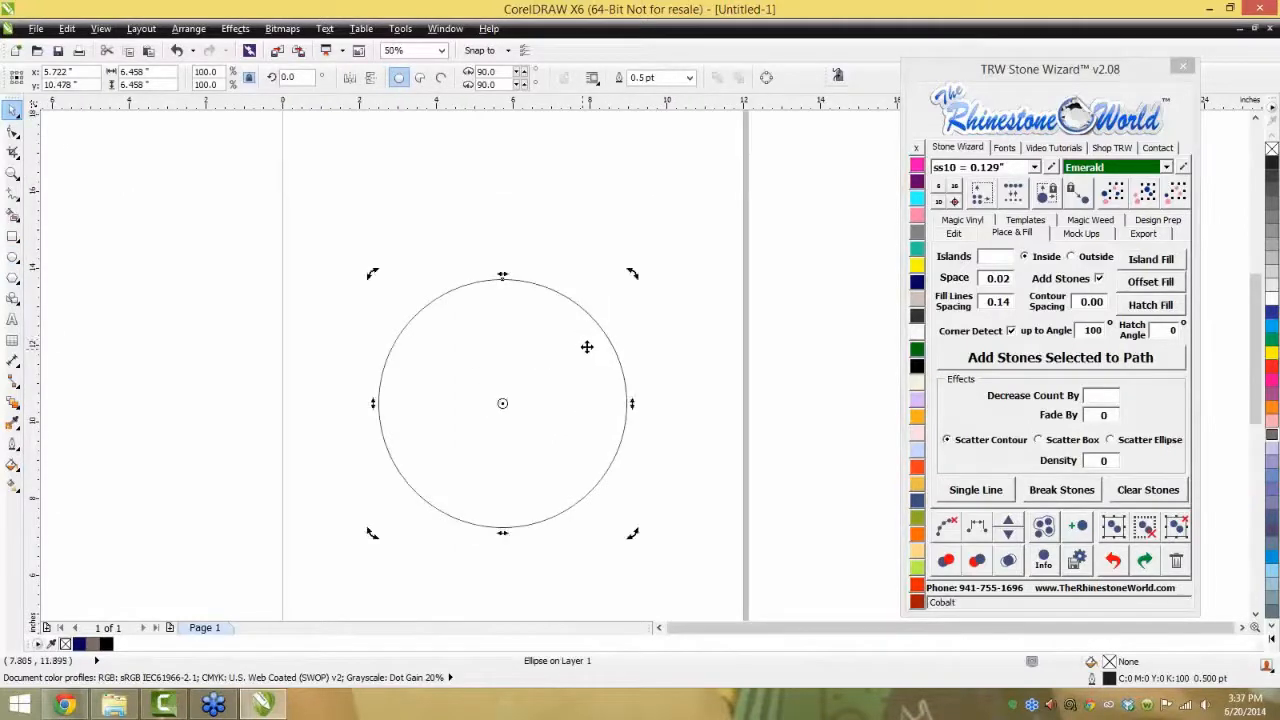
- Island Fill the circle with 3 islands of Emerald stones on the outside, using 0.1 contour spacing and corner detection off
{"action": "left_click", "coordinate": [1000, 257]}
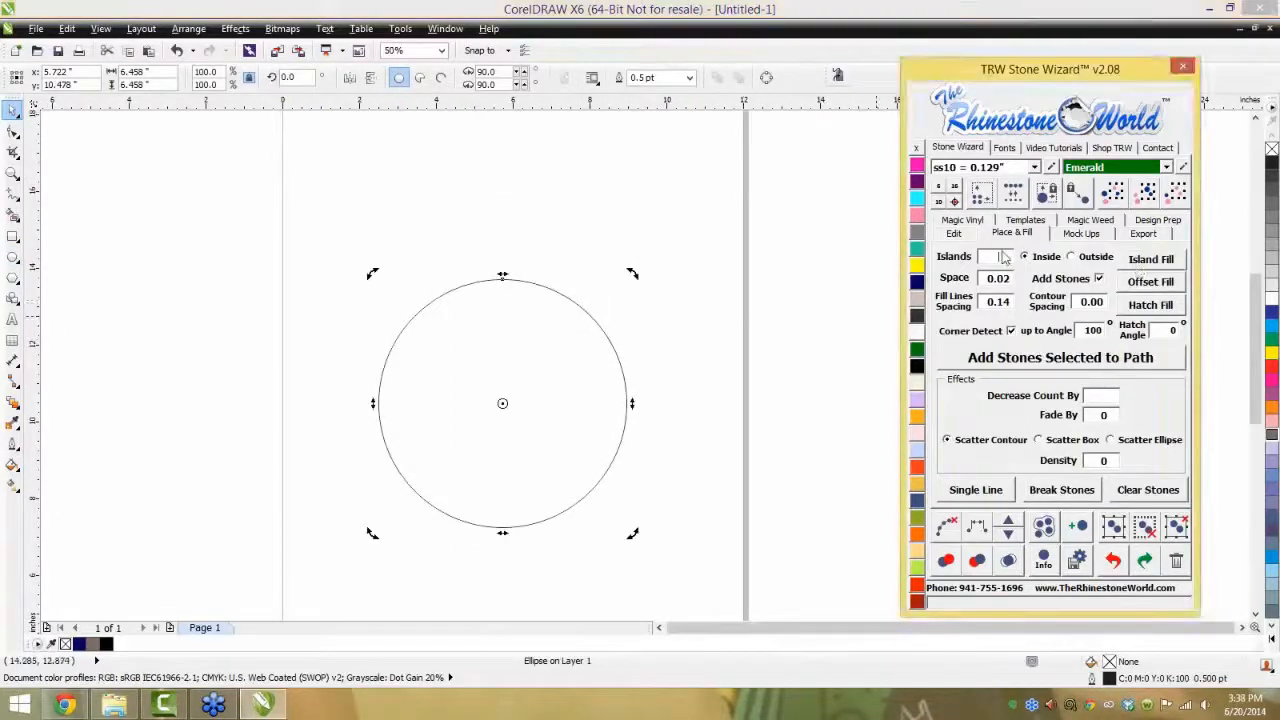
{"action": "type", "text": "3"}
{"action": "left_click", "coordinate": [1070, 257]}
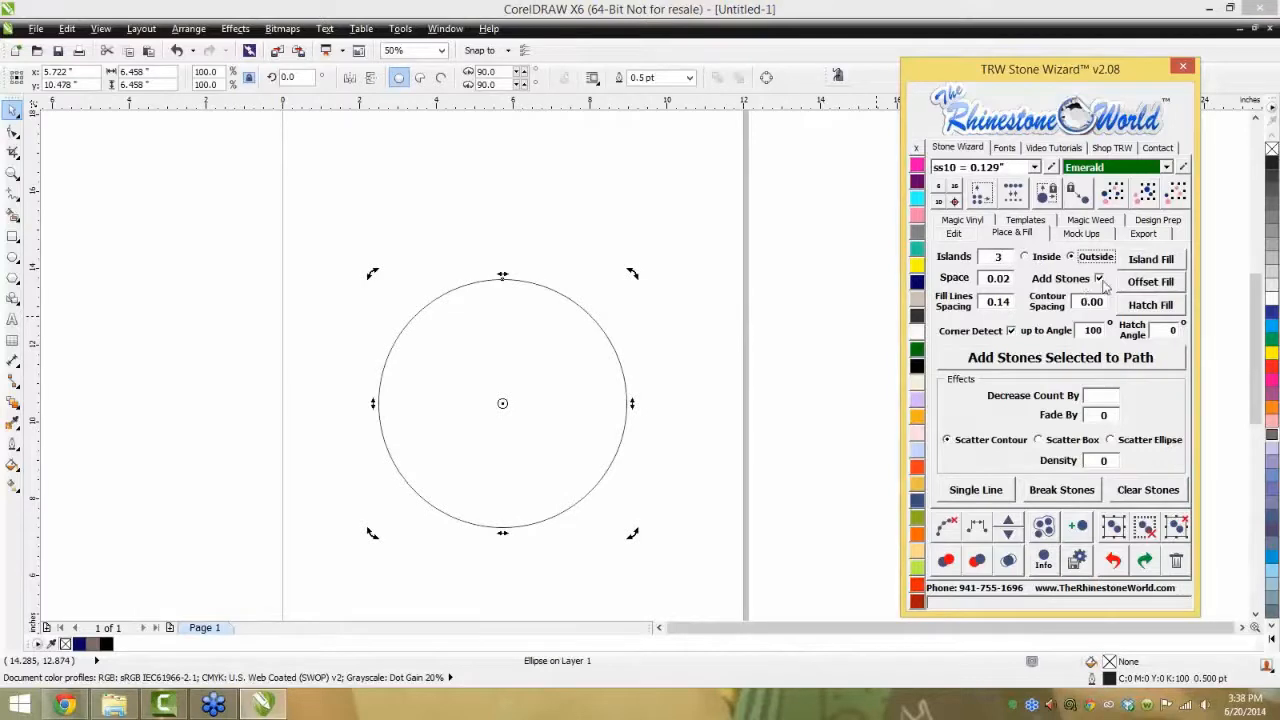
{"action": "left_click", "coordinate": [1090, 301]}
{"action": "left_click_drag", "start_coordinate": [1111, 301], "coordinate": [1111, 301]}
{"action": "type", "text": "1"}
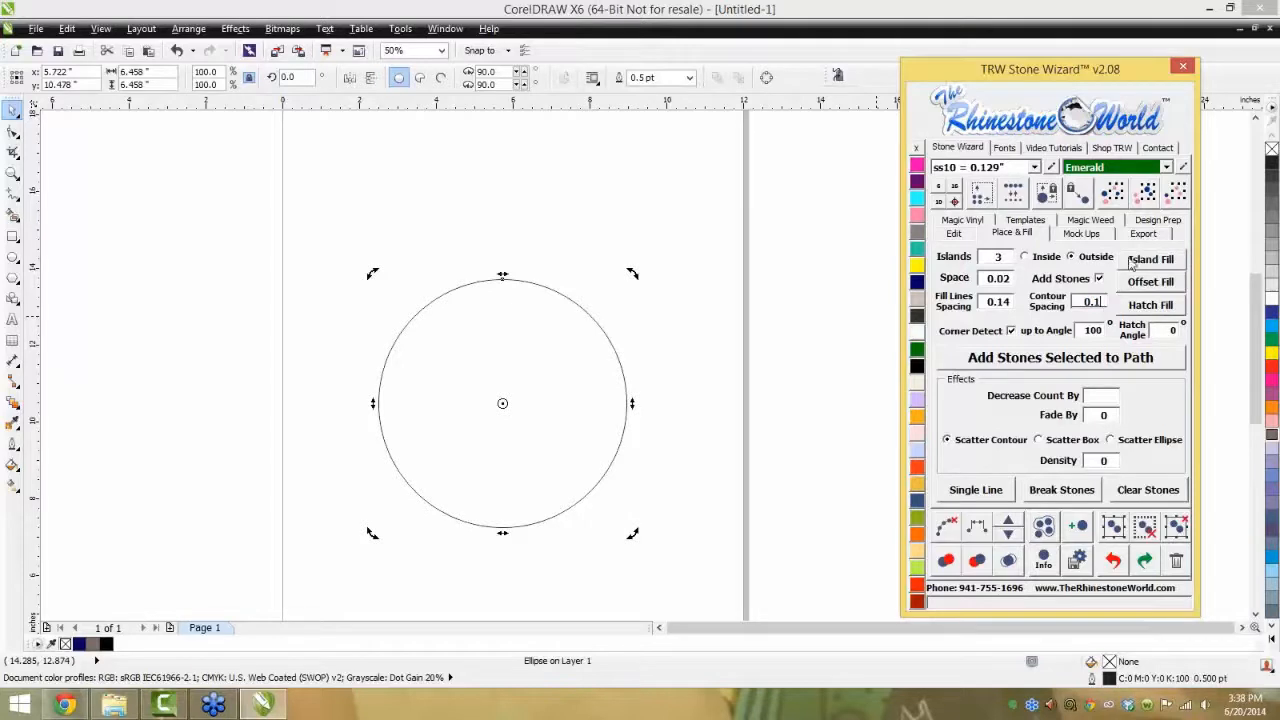
{"action": "left_click", "coordinate": [1011, 330]}
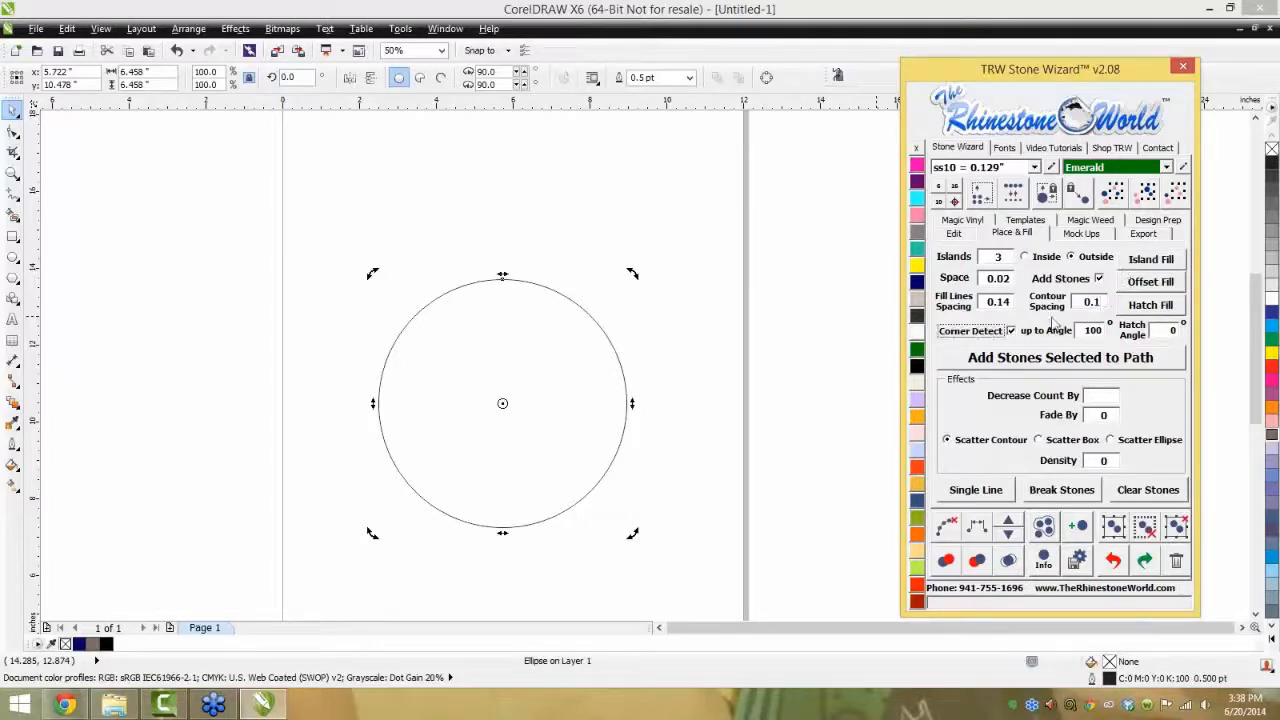
{"action": "left_click", "coordinate": [1145, 261]}
{"action": "left_click", "coordinate": [700, 330]}
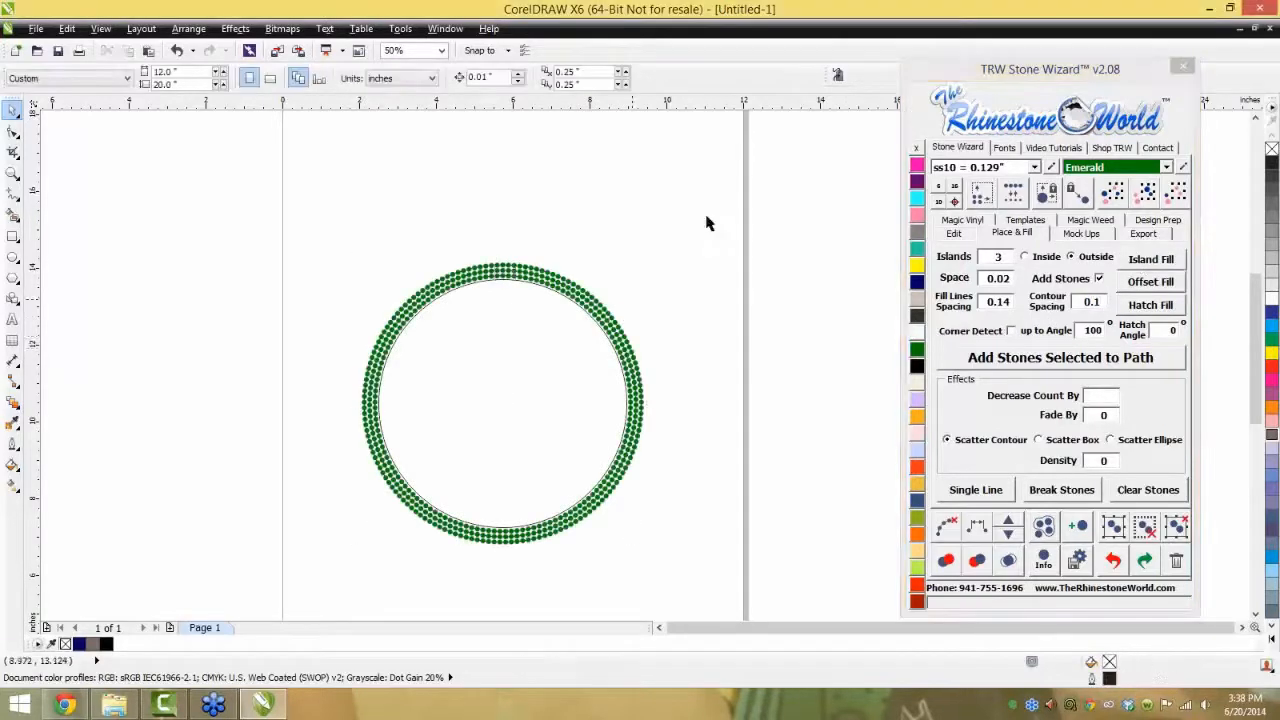
- Move the circle outline off the stone rings to show they are separate, and undo the move
{"action": "mouse_move", "coordinate": [697, 231]}
{"action": "left_mouse_down"}
{"action": "mouse_move", "coordinate": [376, 530]}
{"action": "mouse_move", "coordinate": [752, 372]}
{"action": "left_mouse_up"}
{"action": "left_click_drag", "start_coordinate": [555, 409], "coordinate": [635, 344]}
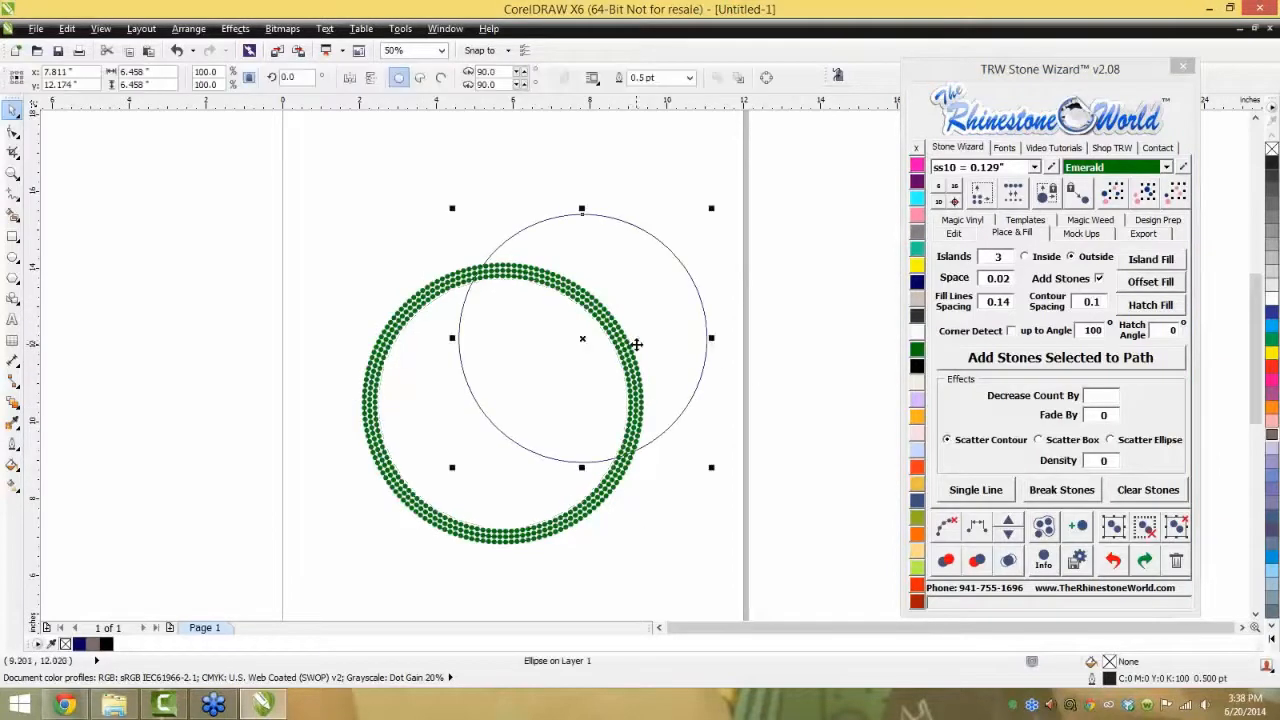
{"action": "key", "text": "ctrl+z"}
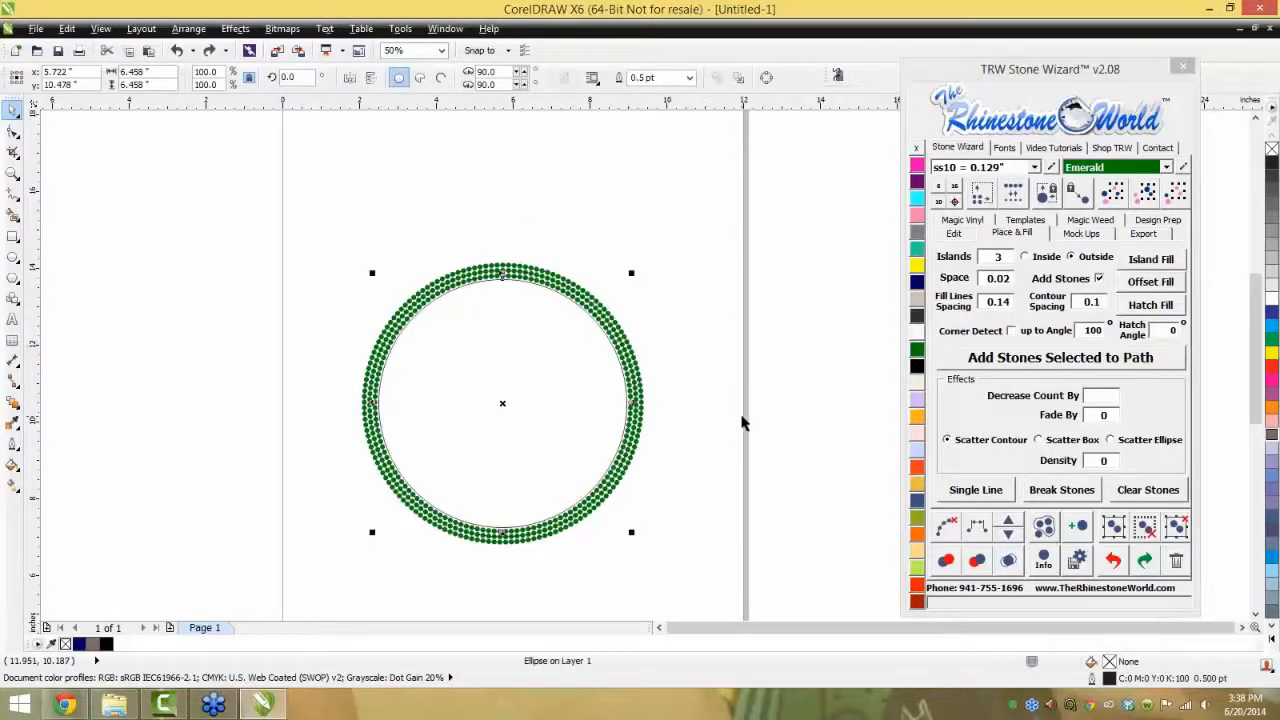
- Undo the outside stone fill and Island Fill the circle with 3 islands on the inside instead
{"action": "left_click", "coordinate": [728, 409]}
{"action": "key", "text": "ctrl+z"}
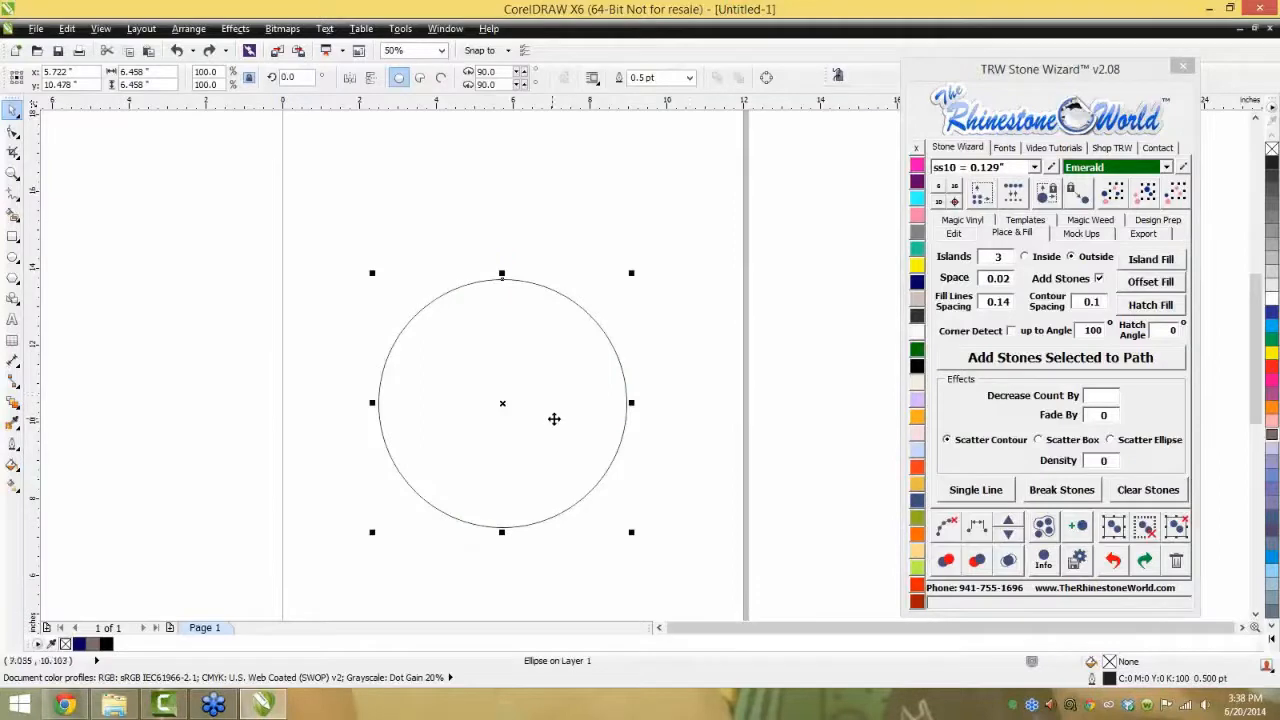
{"action": "left_click", "coordinate": [1047, 259]}
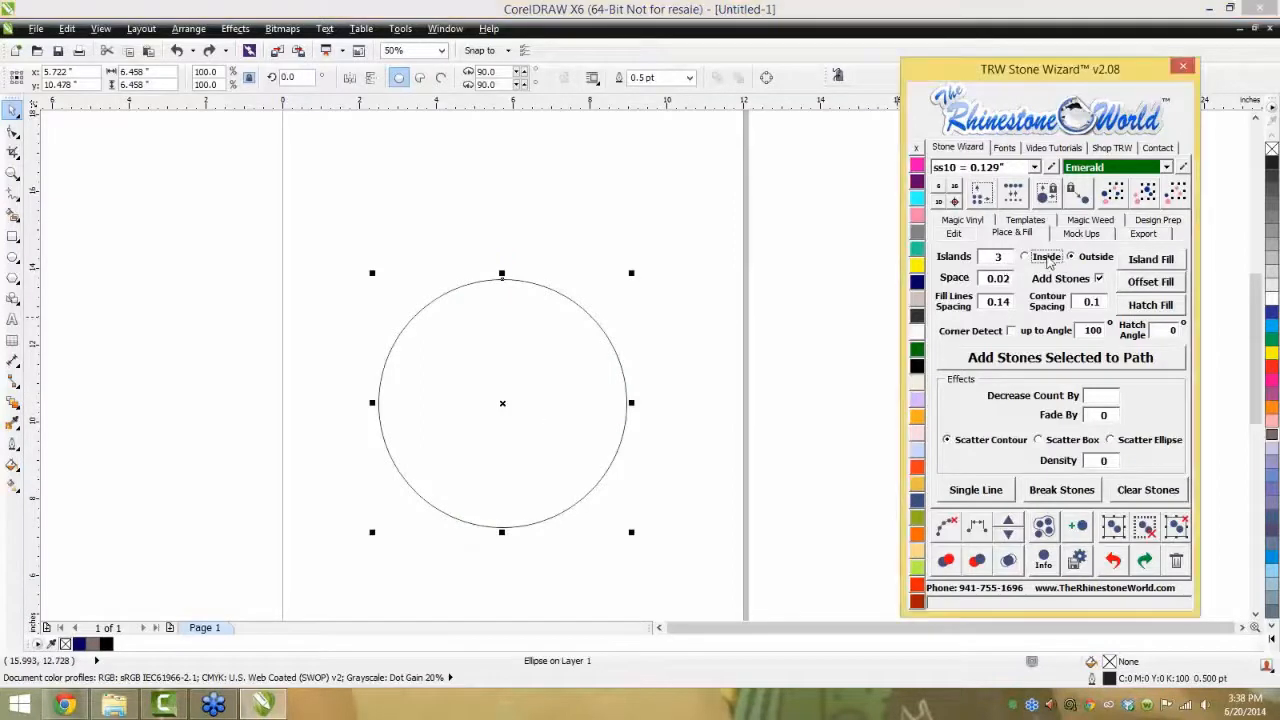
{"action": "left_click", "coordinate": [1140, 260]}
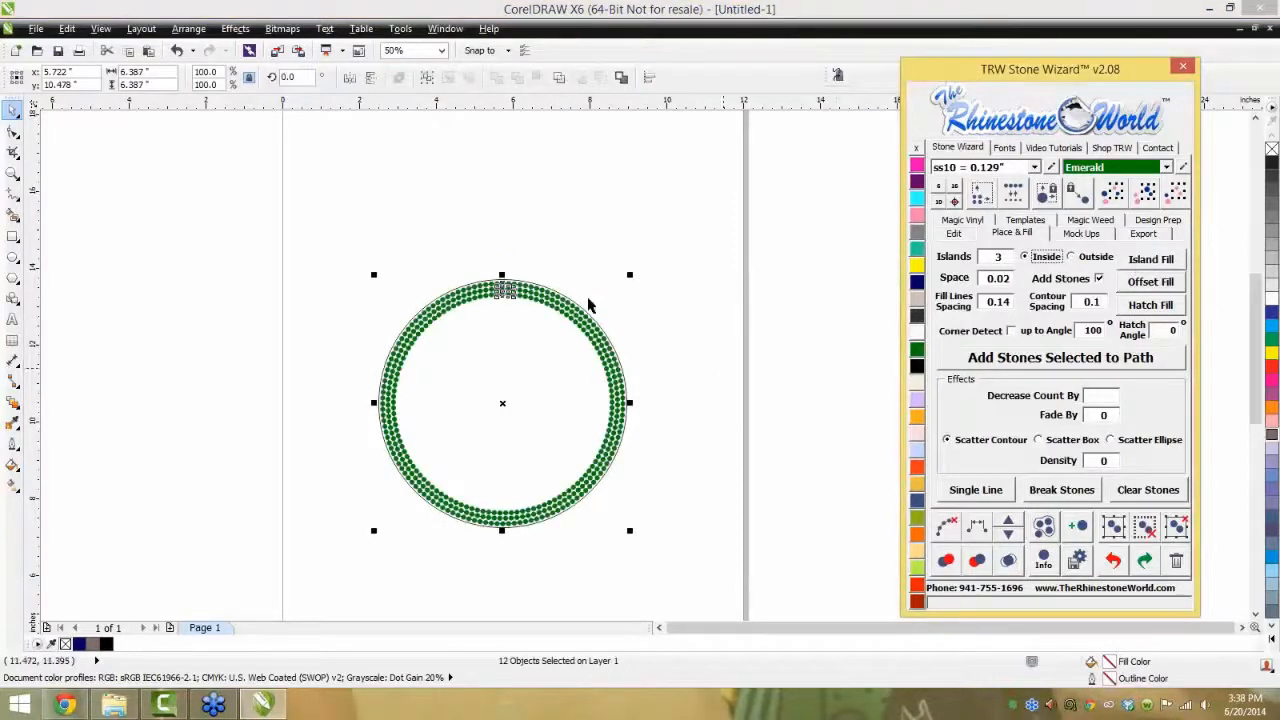
{"action": "left_click", "coordinate": [452, 431]}
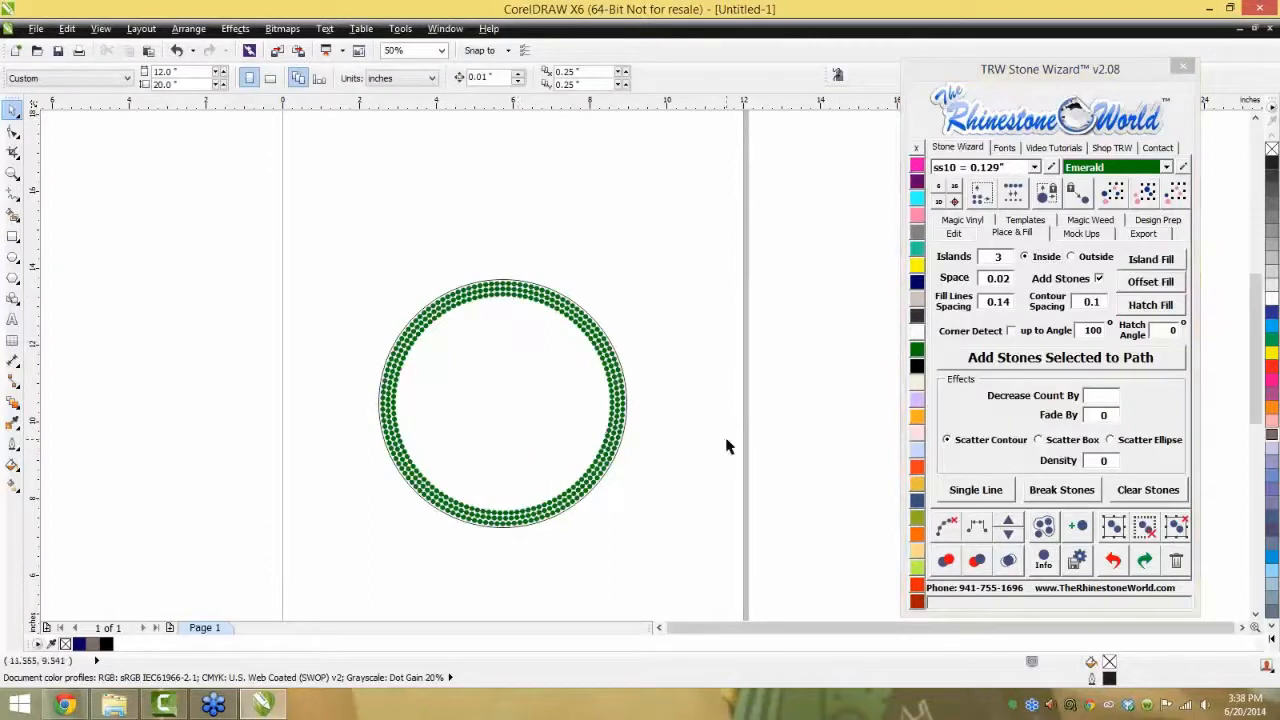
- Undo the three-island fill, leave the Islands count blank and Island Fill the circle's whole interior with stones
{"action": "key", "text": "ctrl+z"}
{"action": "left_click", "coordinate": [997, 257]}
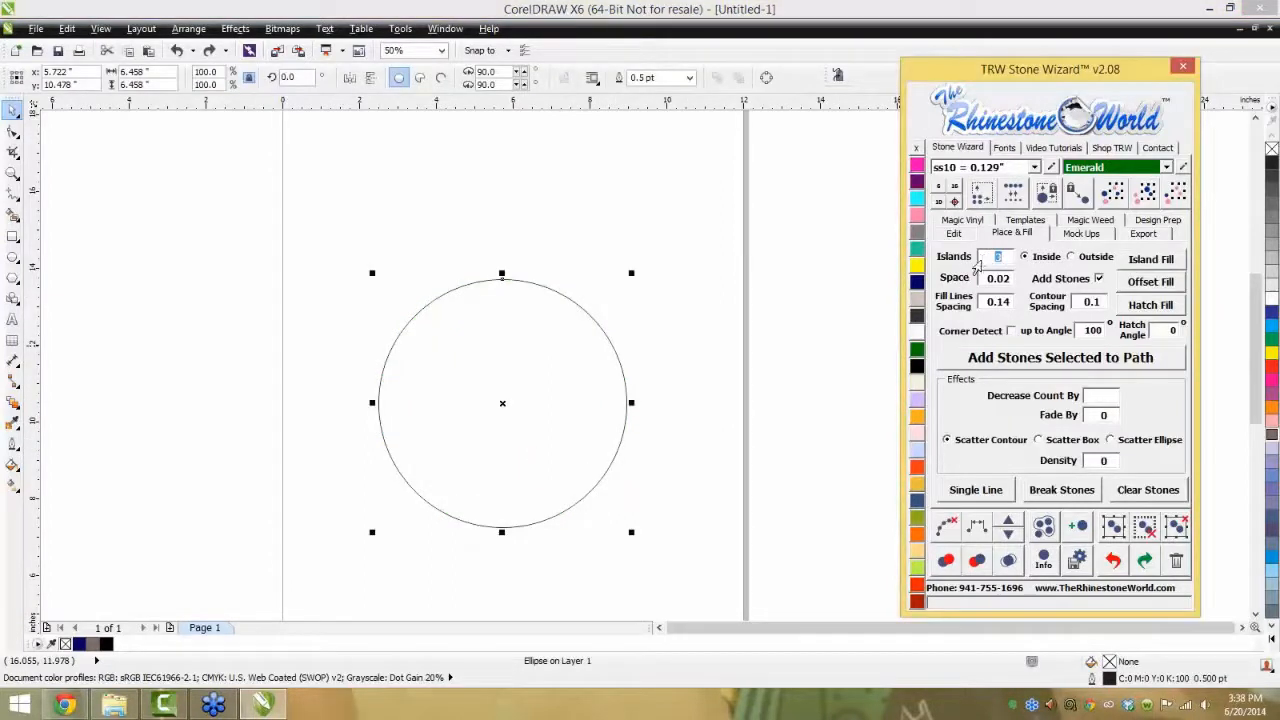
{"action": "key", "text": "BackSpace"}
{"action": "left_click", "coordinate": [1140, 260]}
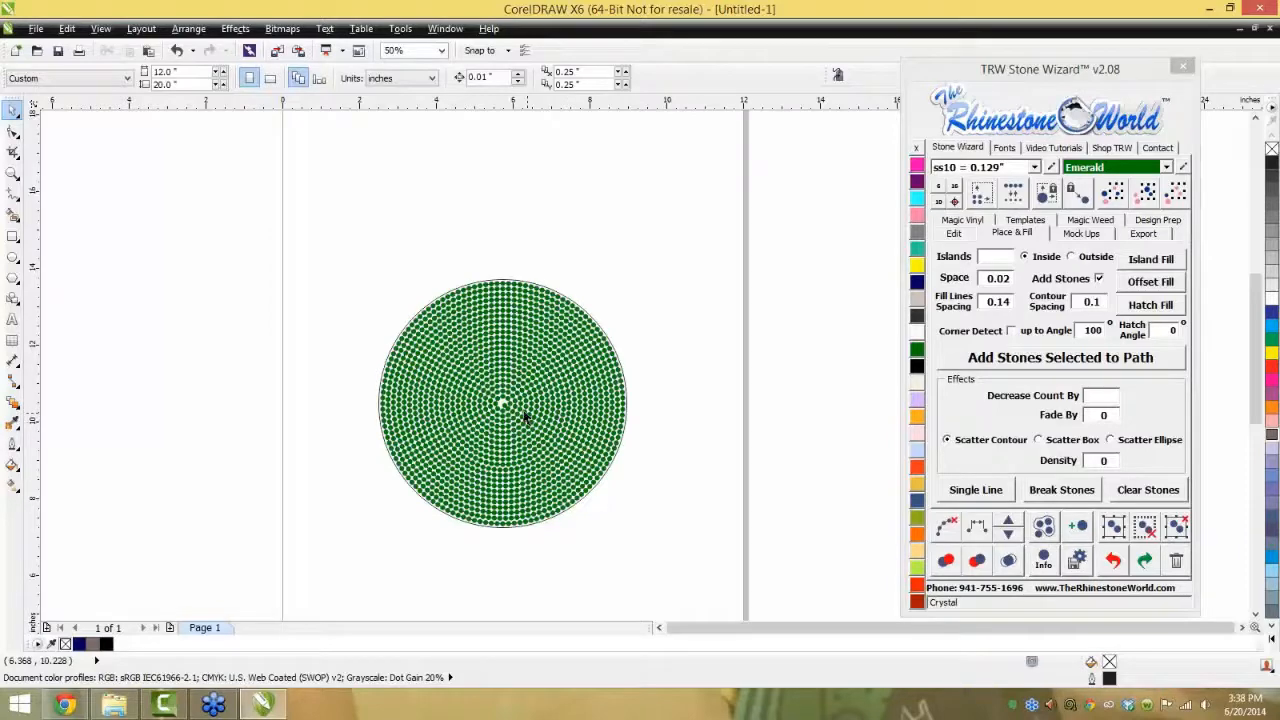
- Move the off-centre innermost stone to the exact centre of the filled circle
{"action": "scroll", "coordinate": [524, 416], "scroll_direction": "up", "scroll_amount": 5}
{"action": "left_click", "coordinate": [388, 362]}
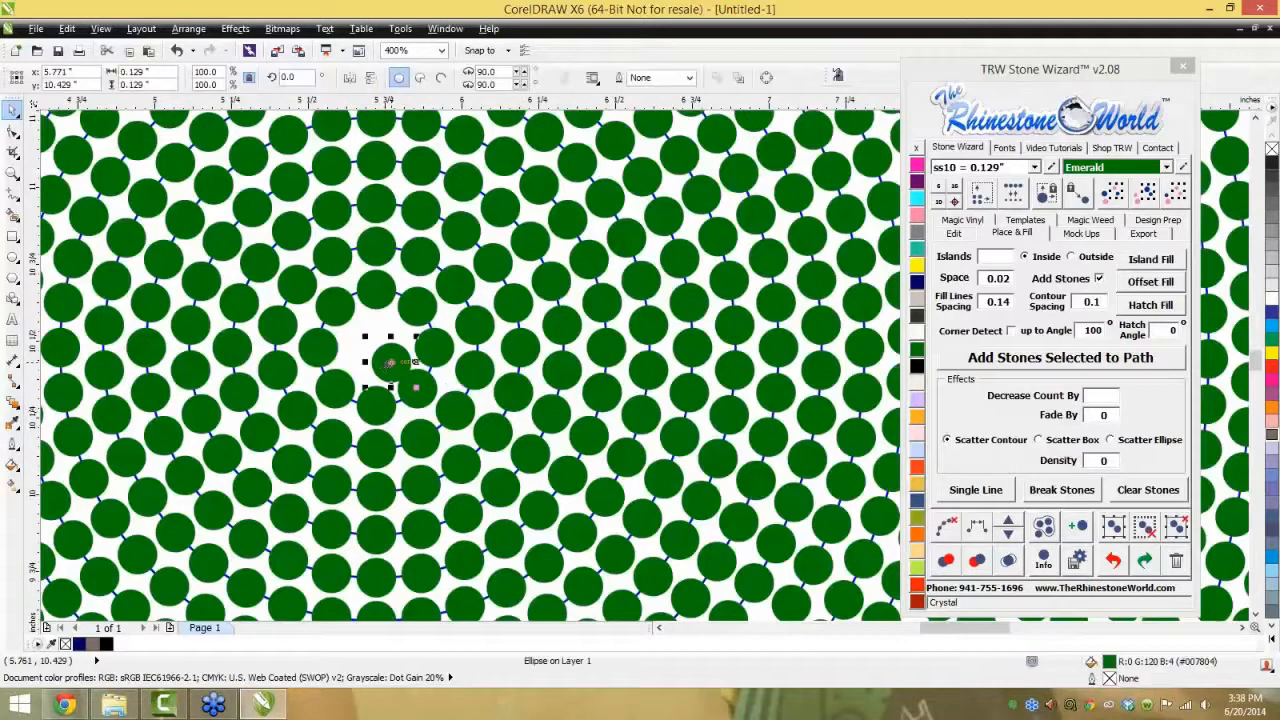
{"action": "left_click_drag", "start_coordinate": [388, 362], "coordinate": [376, 348]}
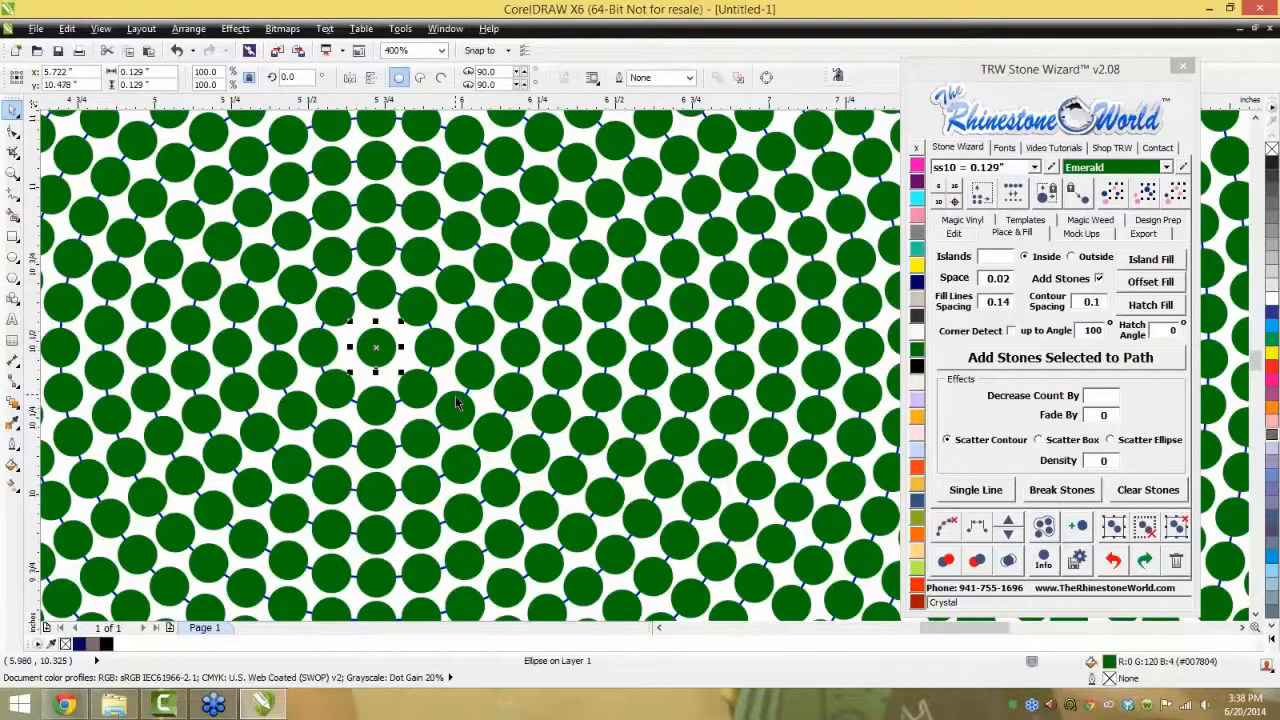
{"action": "scroll", "coordinate": [455, 395], "scroll_direction": "down", "scroll_amount": 5}
{"action": "left_click", "coordinate": [637, 428]}
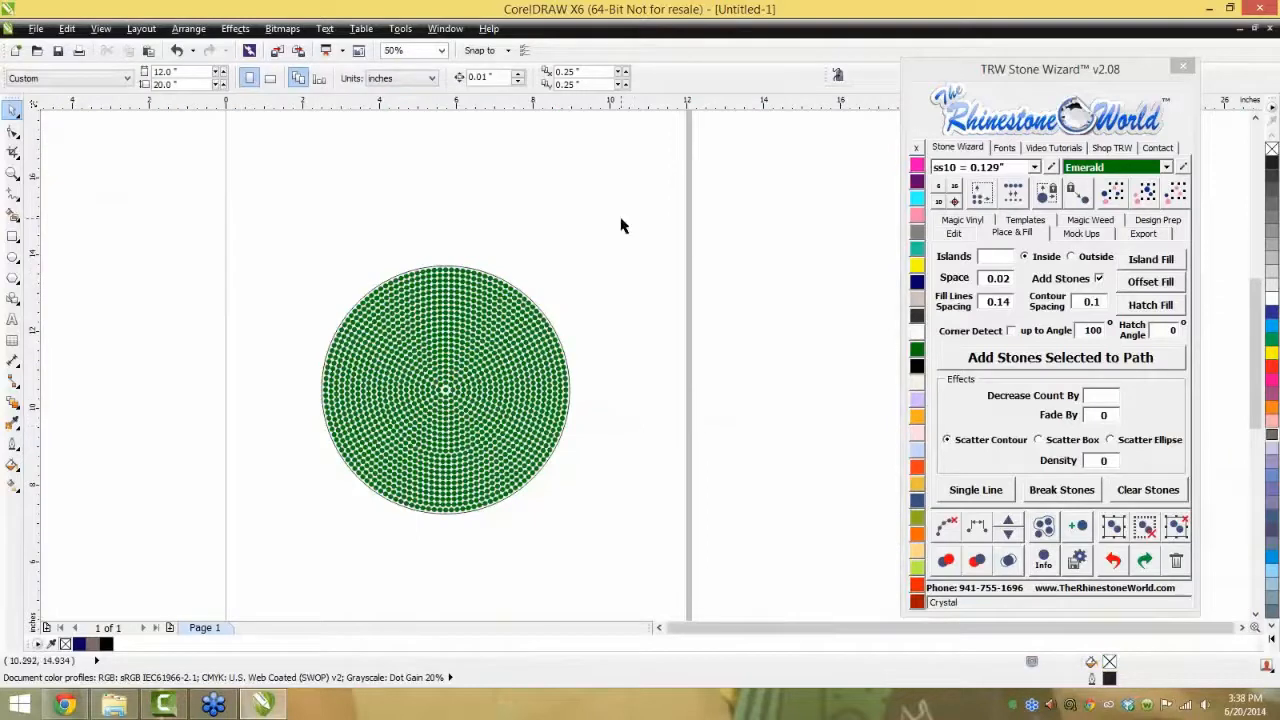
- Undo the centre stone's move and the full stone fill, leaving only the circle outline
{"action": "key", "text": "ctrl+z"}
{"action": "key", "text": "ctrl+z"}
{"action": "left_click", "coordinate": [549, 401]}
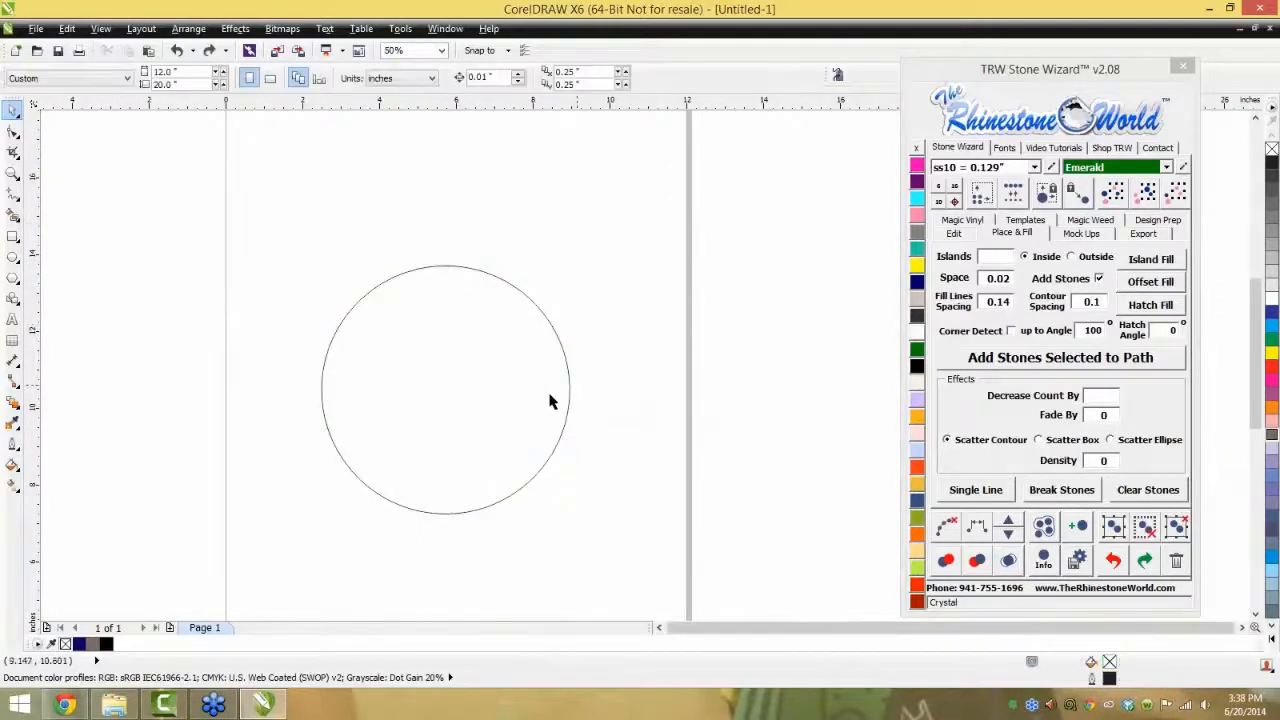
- Delete the circle outline and add the artistic text "Princess" on the empty page
{"action": "left_click", "coordinate": [569, 396]}
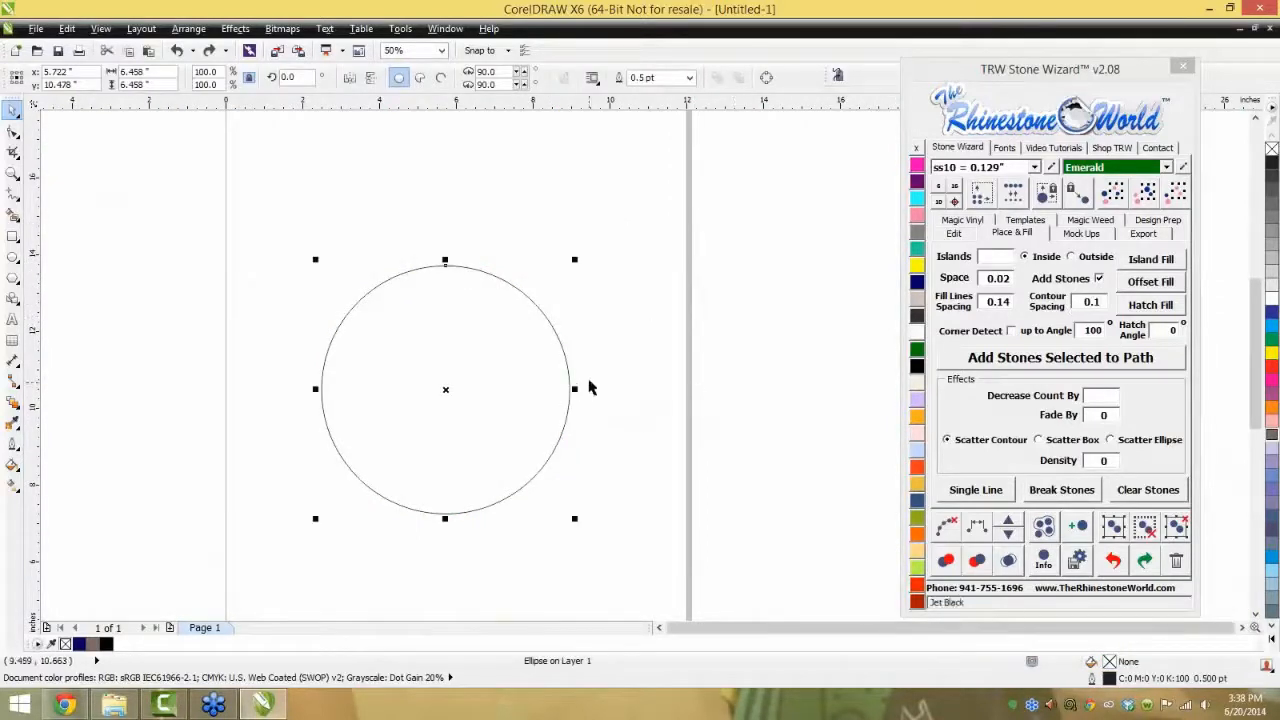
{"action": "key", "text": "Delete"}
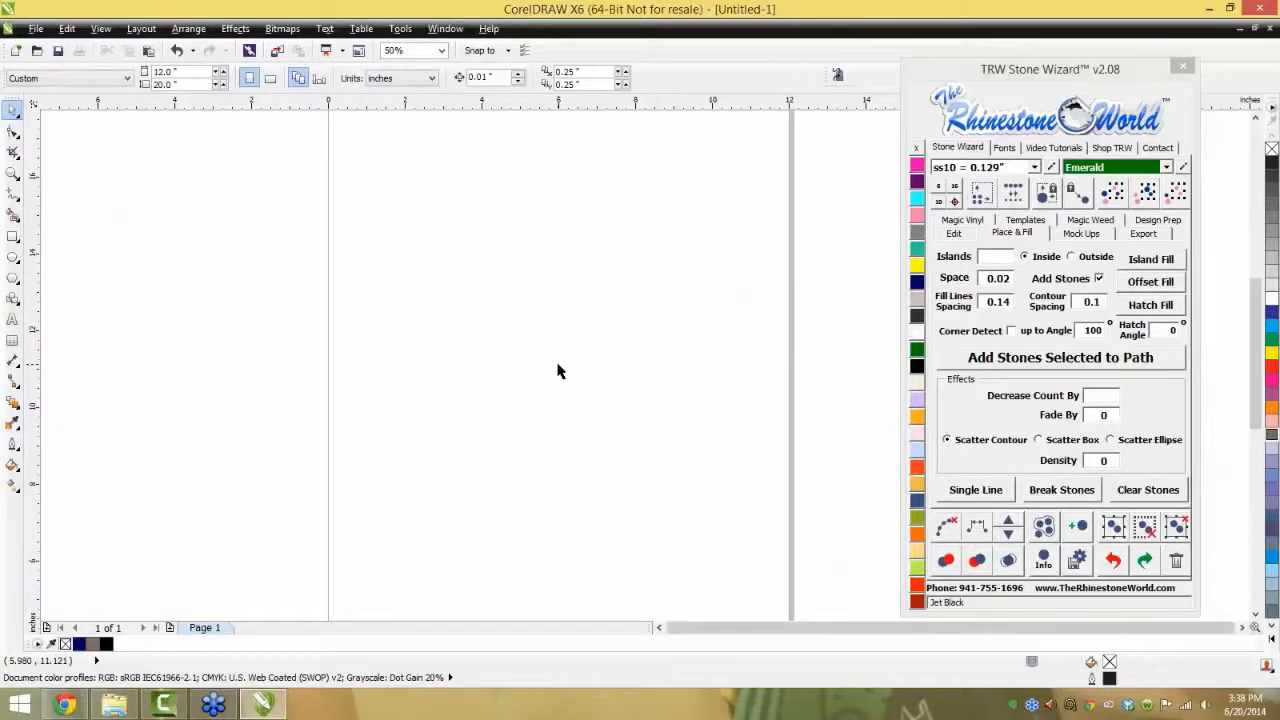
{"action": "left_click", "coordinate": [13, 320]}
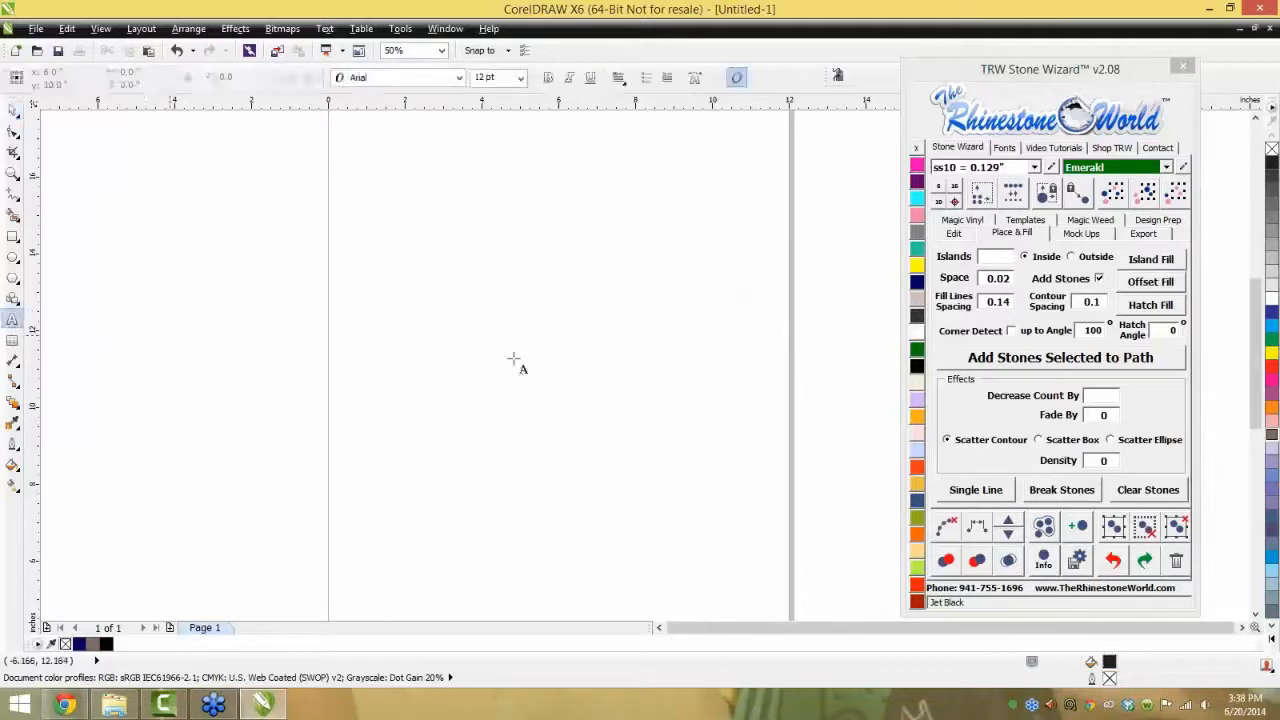
{"action": "left_click", "coordinate": [448, 342]}
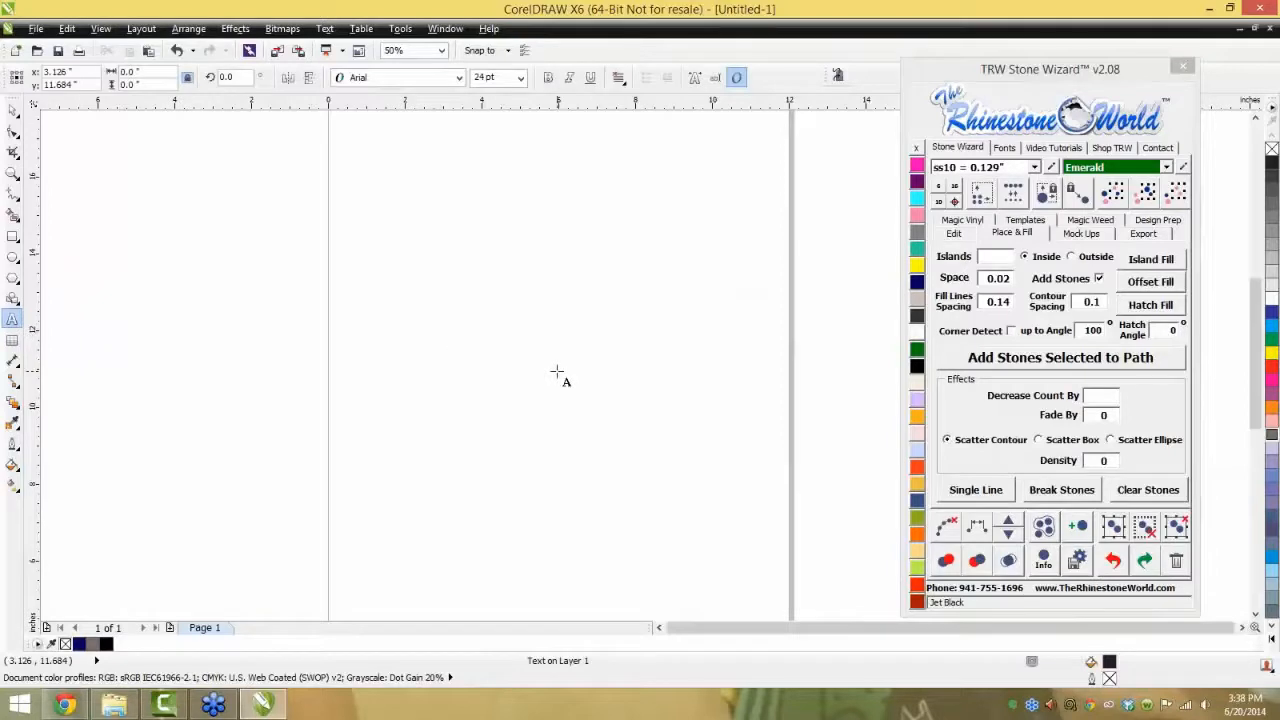
{"action": "type", "text": "p"}
{"action": "type", "text": "SS"}
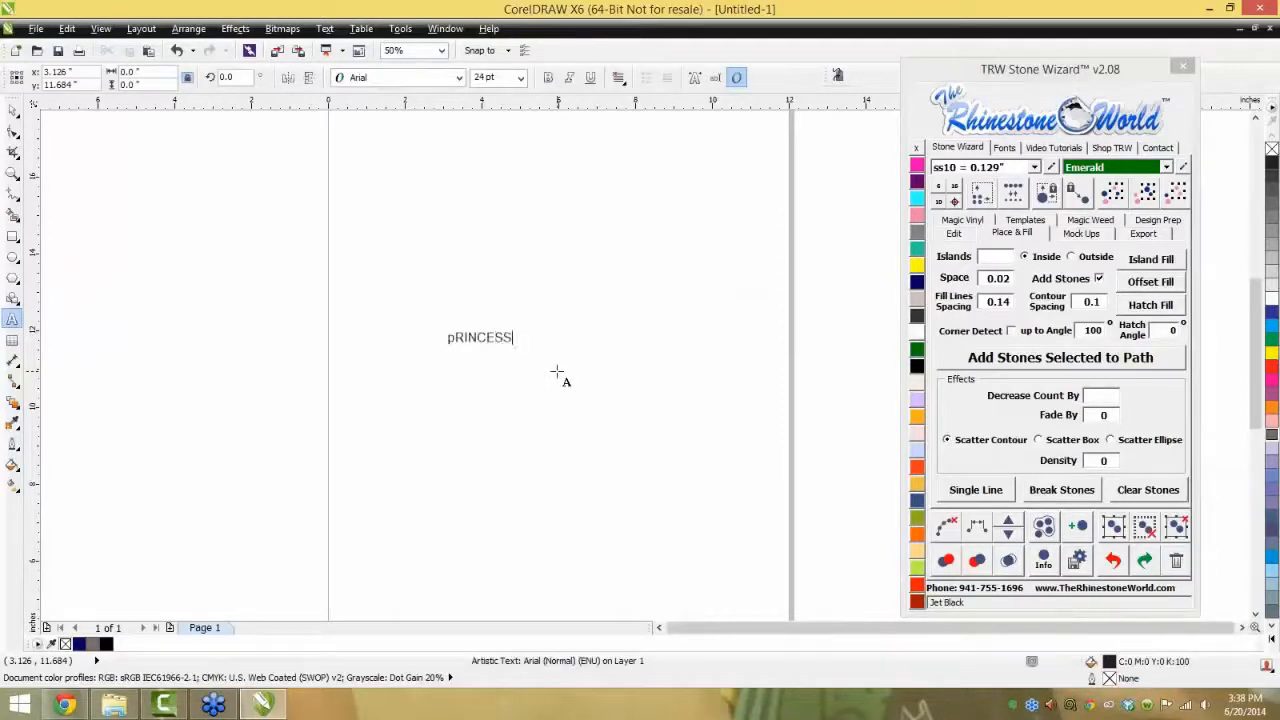
{"action": "key", "text": "BackSpace"}
{"action": "key", "text": "BackSpace"}
{"action": "key", "text": "BackSpace"}
{"action": "key", "text": "BackSpace"}
{"action": "key", "text": "BackSpace"}
{"action": "key", "text": "BackSpace"}
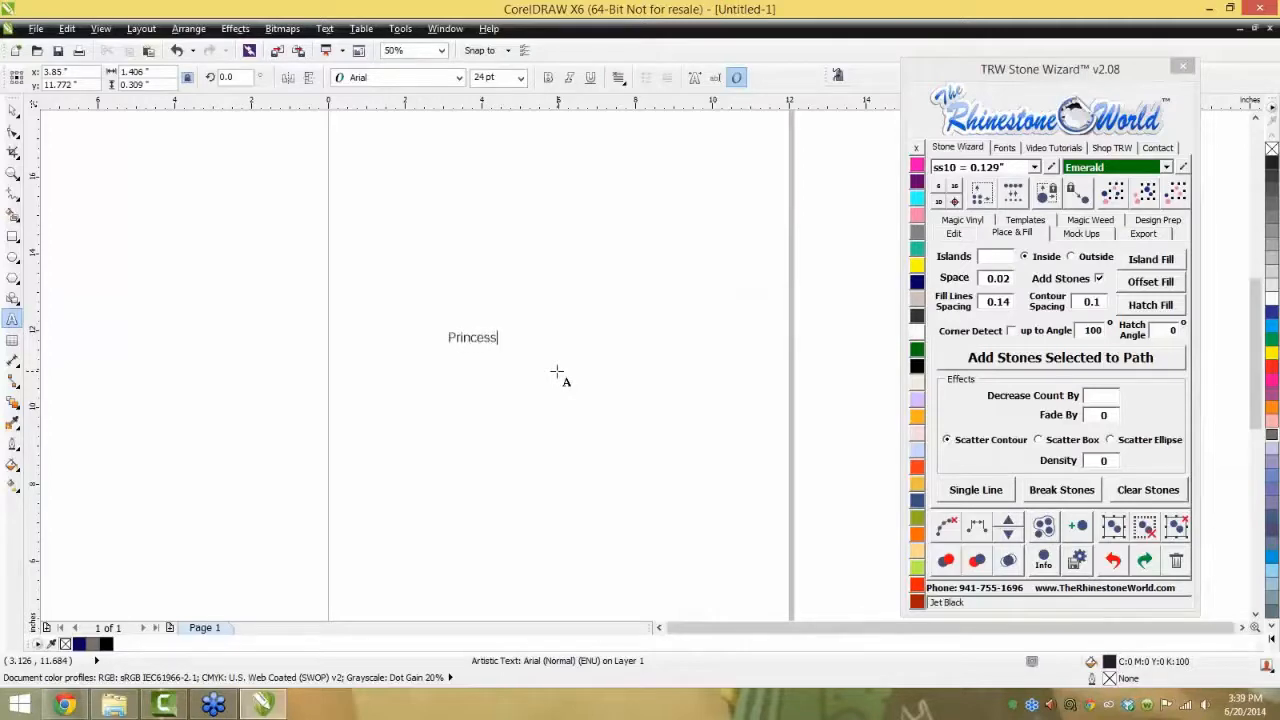
- Enlarge the Princess text to about 7.4 inches wide and set its font to Brush Script Std from the favorite fonts
{"action": "left_click", "coordinate": [14, 111]}
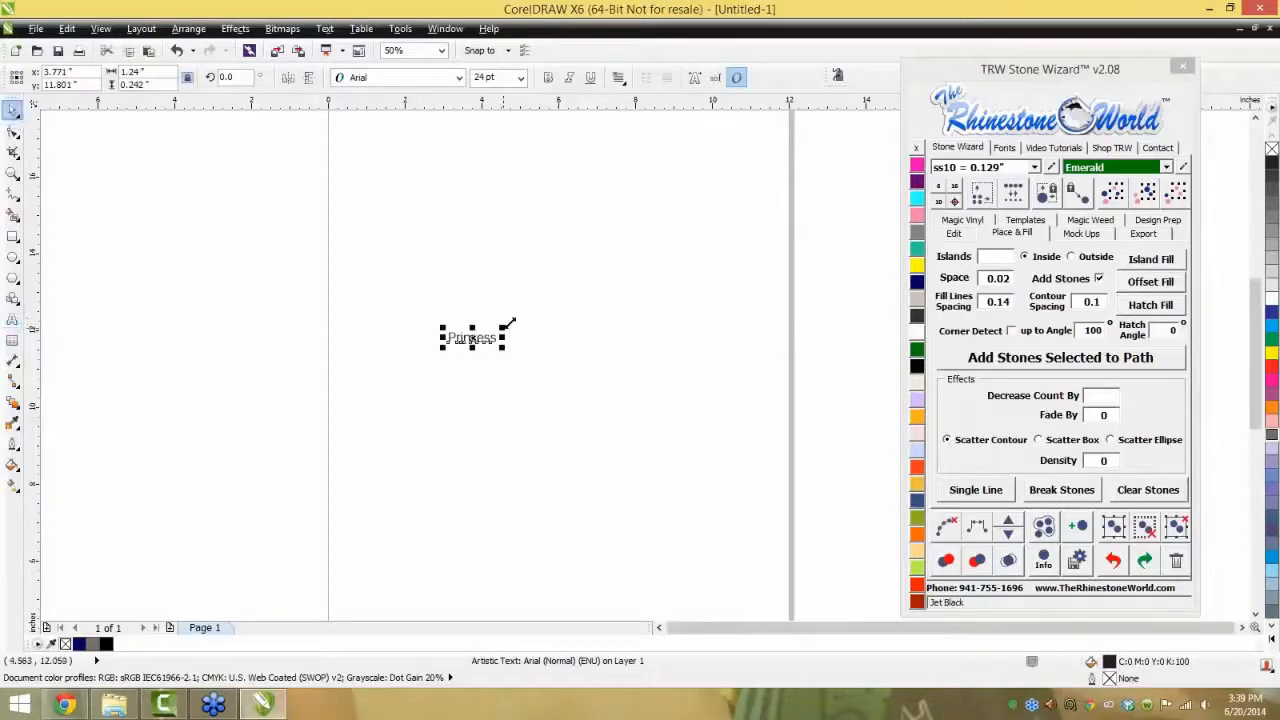
{"action": "left_click_drag", "start_coordinate": [507, 325], "coordinate": [741, 164]}
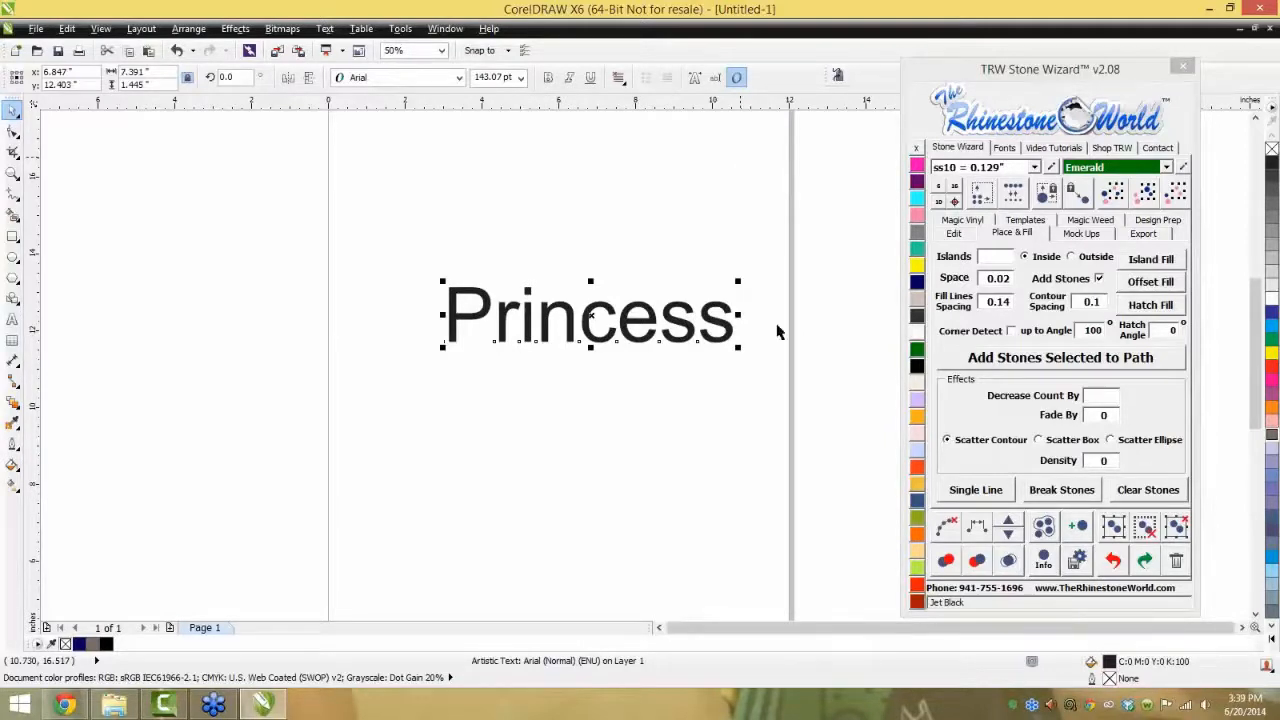
{"action": "left_click", "coordinate": [1005, 150]}
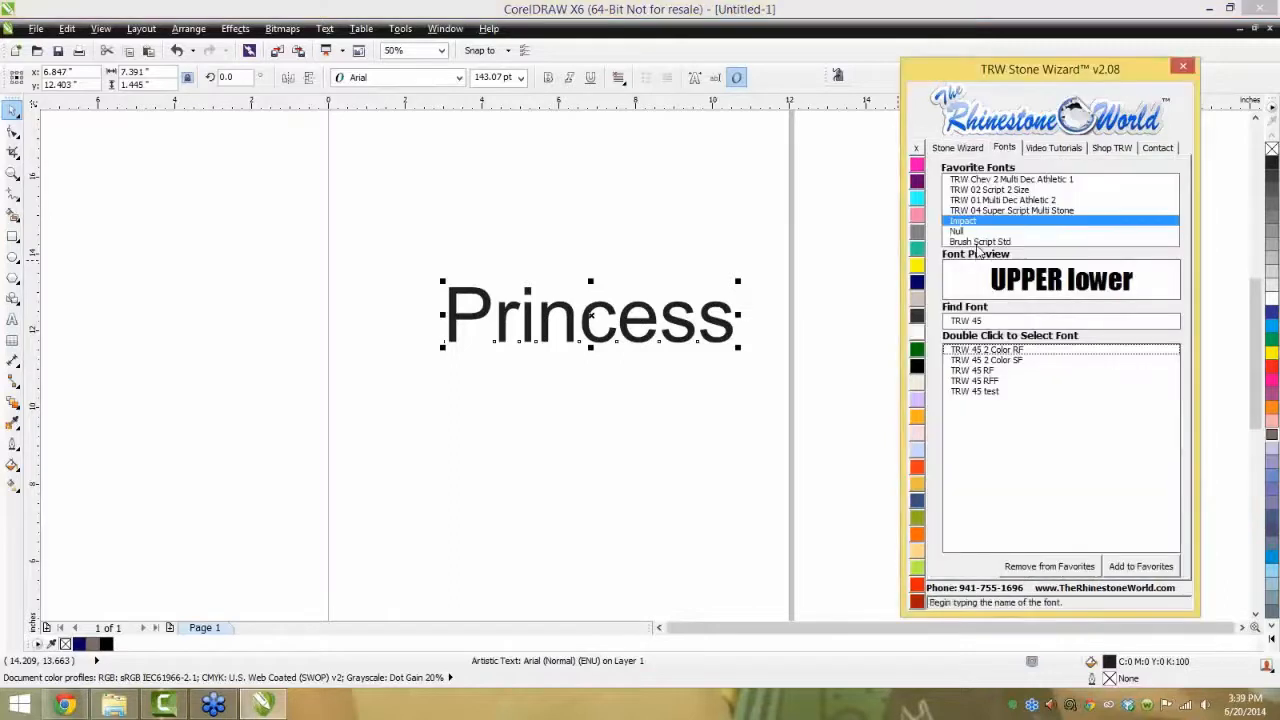
{"action": "left_click", "coordinate": [980, 243]}
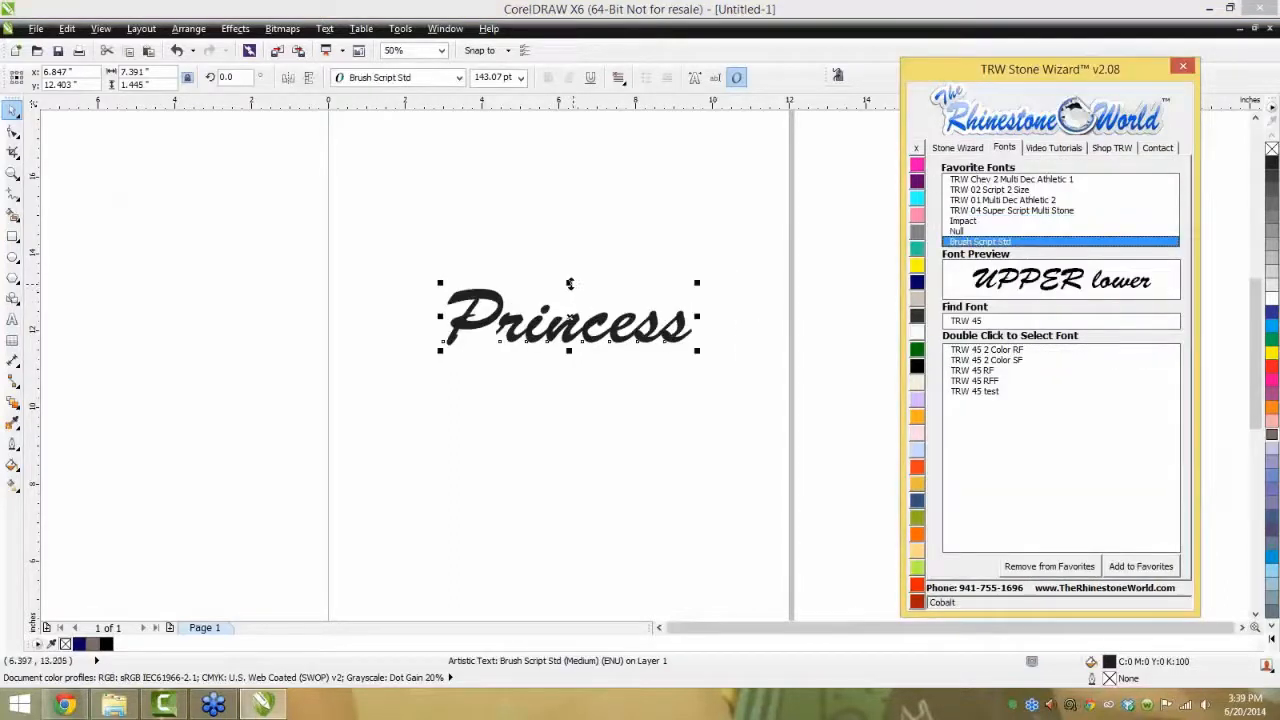
- Stretch the Princess text taller, scale it to about 9.3 by 3.4 inches and move it up toward the page's horizontal center
{"action": "left_click_drag", "start_coordinate": [569, 284], "coordinate": [569, 251]}
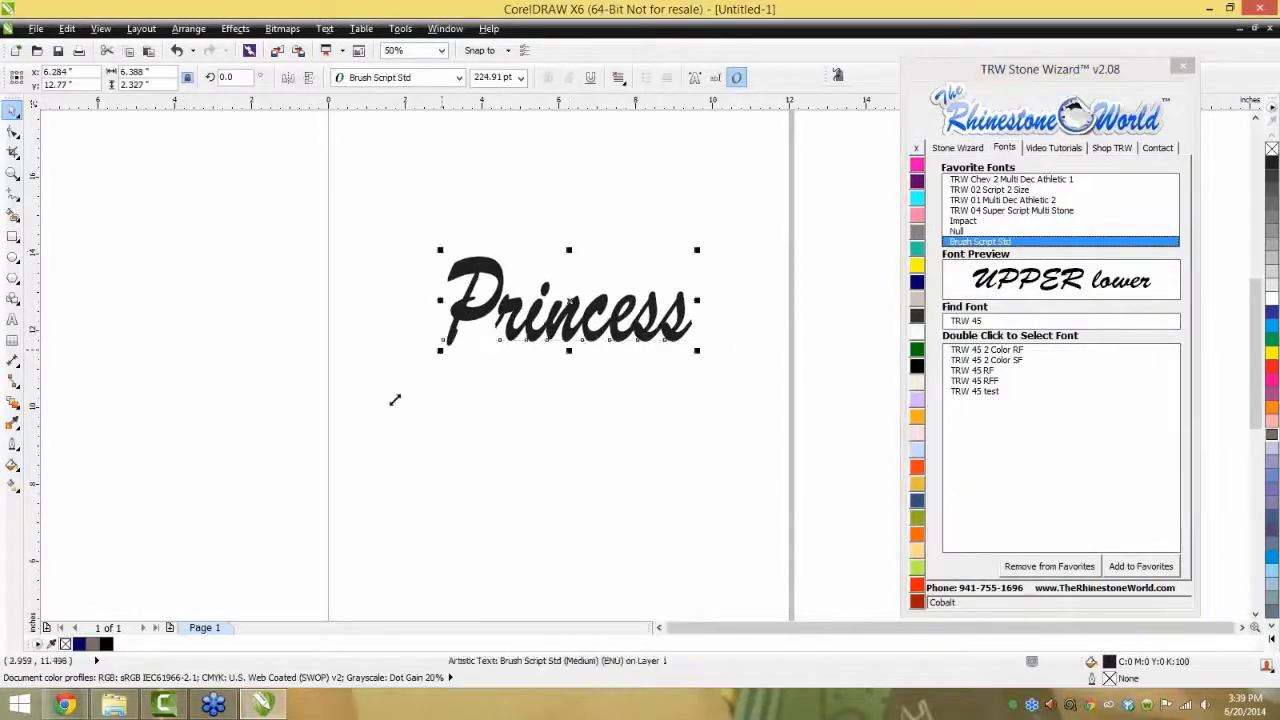
{"action": "left_click_drag", "start_coordinate": [395, 400], "coordinate": [337, 446]}
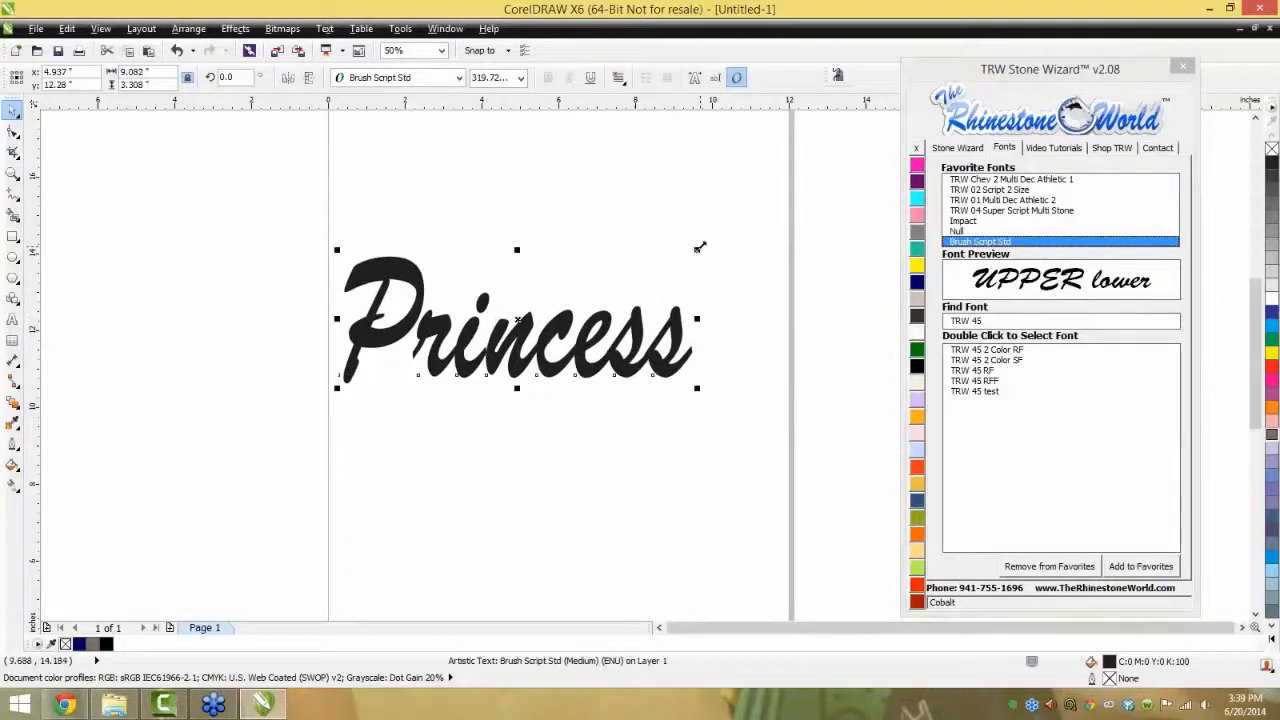
{"action": "mouse_move", "coordinate": [697, 248]}
{"action": "left_mouse_down"}
{"action": "mouse_move", "coordinate": [714, 277]}
{"action": "mouse_move", "coordinate": [728, 244]}
{"action": "mouse_move", "coordinate": [706, 249]}
{"action": "left_mouse_up"}
{"action": "left_click_drag", "start_coordinate": [684, 319], "coordinate": [713, 295]}
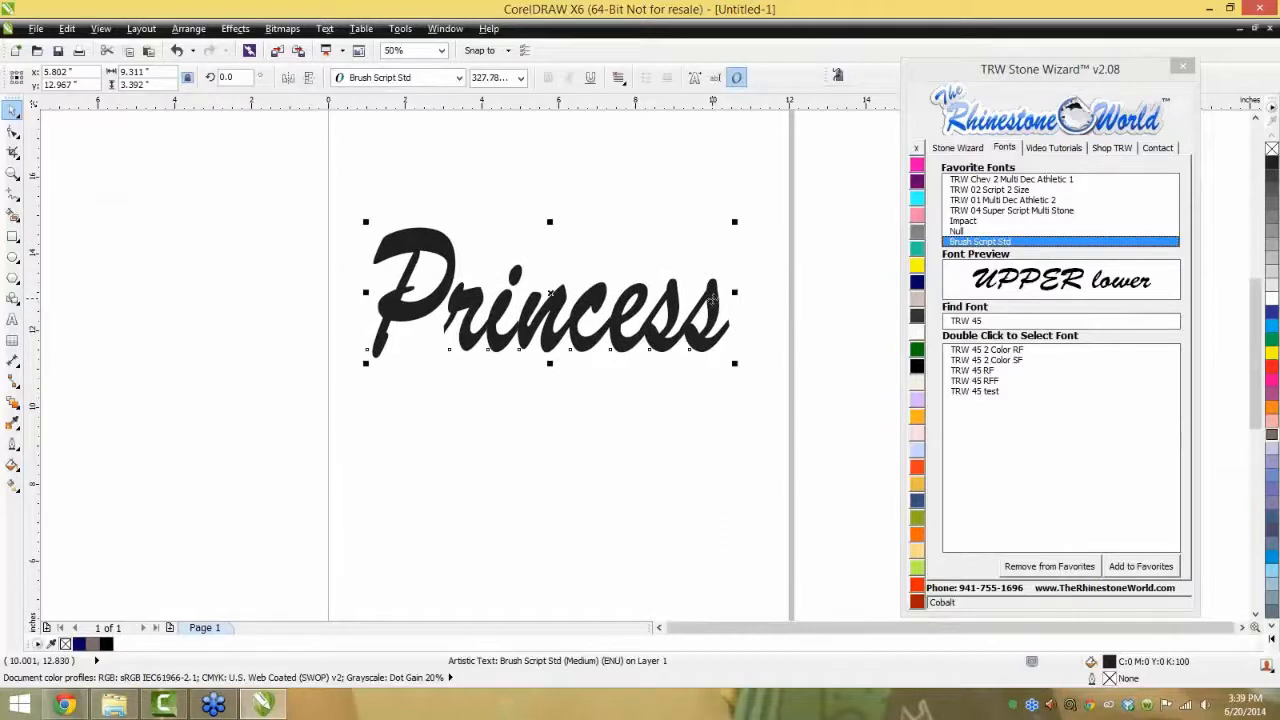
- Convert the Princess text to curves and move it slightly down the page
{"action": "left_click", "coordinate": [188, 28]}
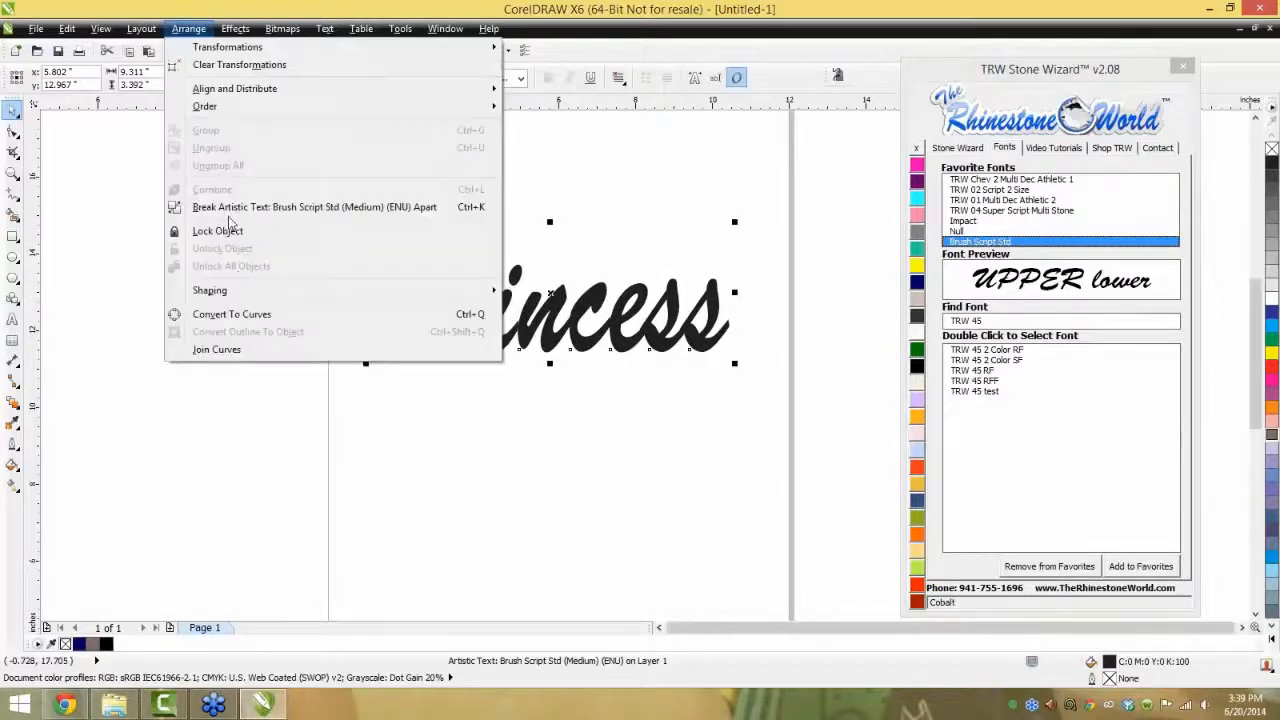
{"action": "left_click", "coordinate": [245, 315]}
{"action": "mouse_move", "coordinate": [552, 340]}
{"action": "left_mouse_down"}
{"action": "mouse_move", "coordinate": [549, 415]}
{"action": "mouse_move", "coordinate": [552, 362]}
{"action": "left_mouse_up"}
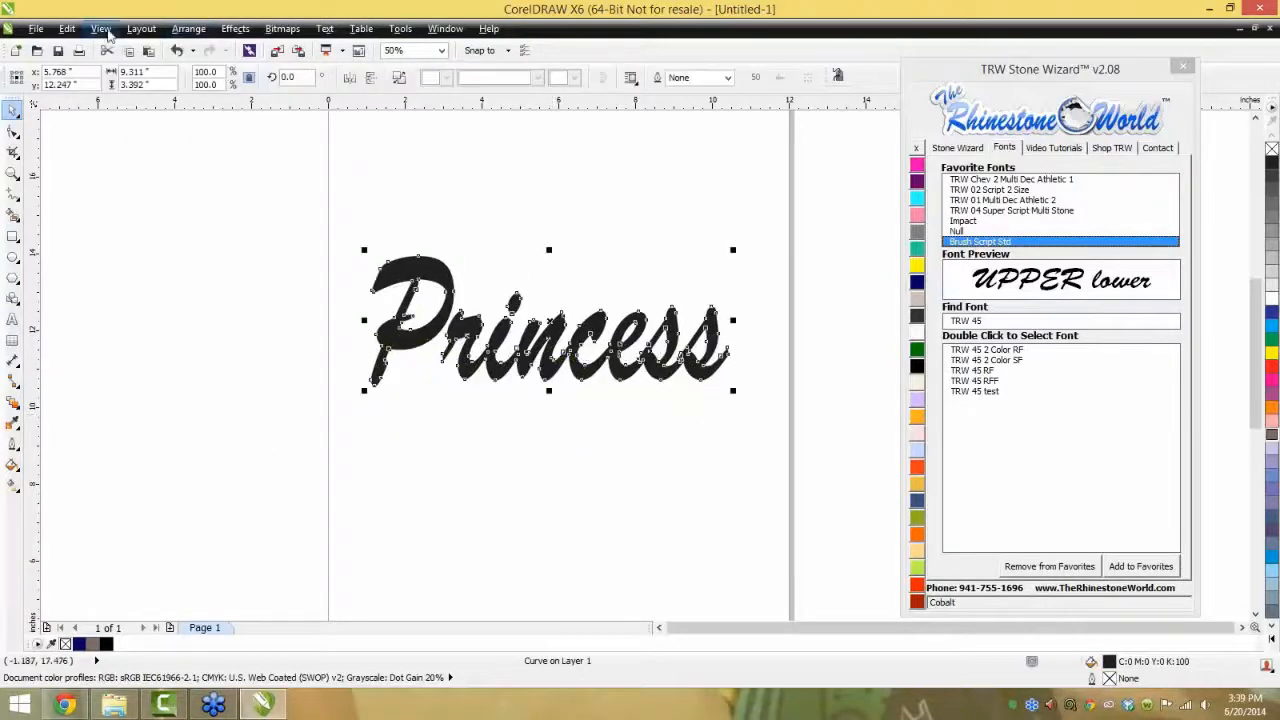
- Examine the letter overlaps of the Princess curves in Wireframe view, and return to Enhanced view
{"action": "left_click", "coordinate": [100, 28]}
{"action": "left_click", "coordinate": [124, 66]}
{"action": "left_click", "coordinate": [686, 360]}
{"action": "scroll", "coordinate": [686, 360], "scroll_direction": "up", "scroll_amount": 2}
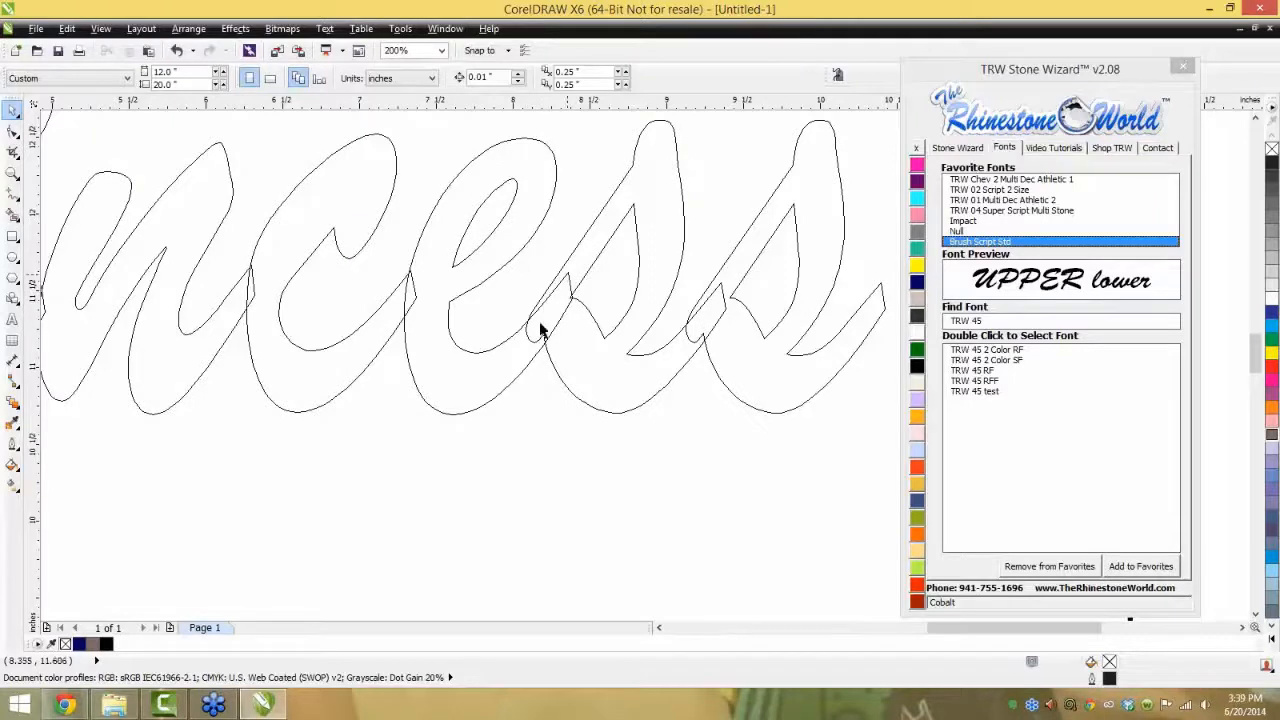
{"action": "scroll", "coordinate": [545, 325], "scroll_direction": "down", "scroll_amount": 2}
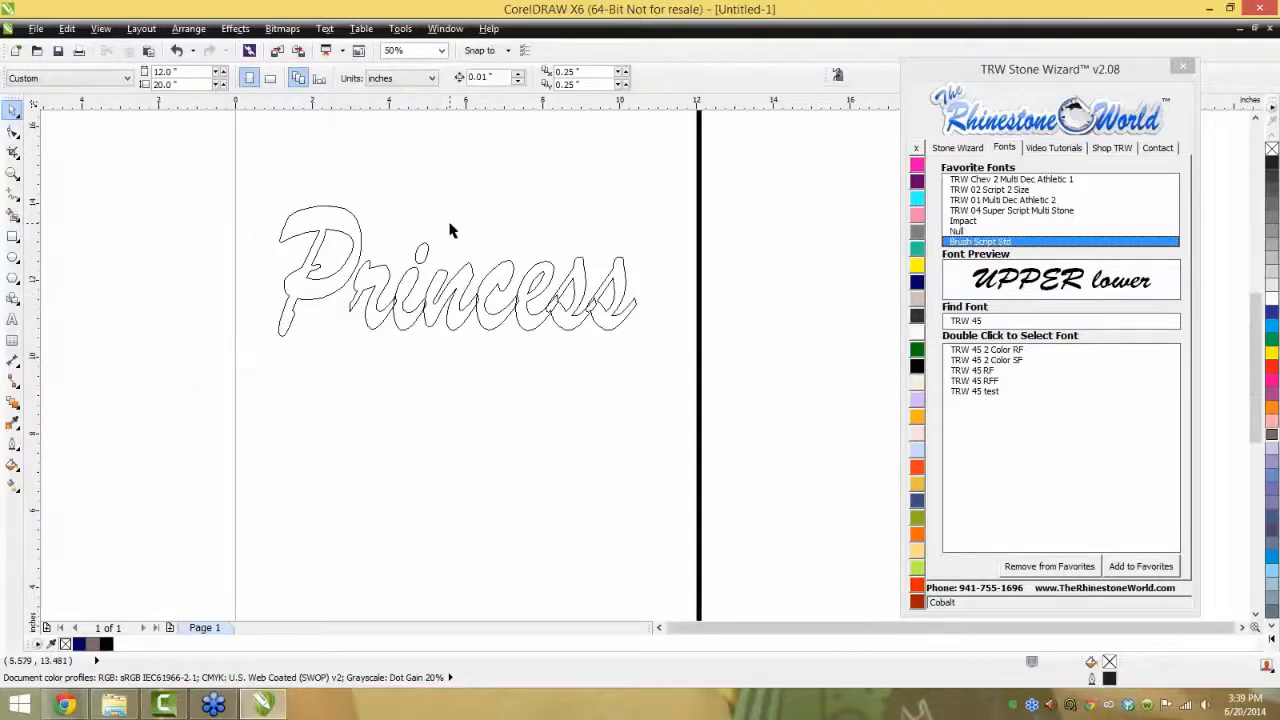
{"action": "scroll", "coordinate": [449, 230], "scroll_direction": "up", "scroll_amount": 1}
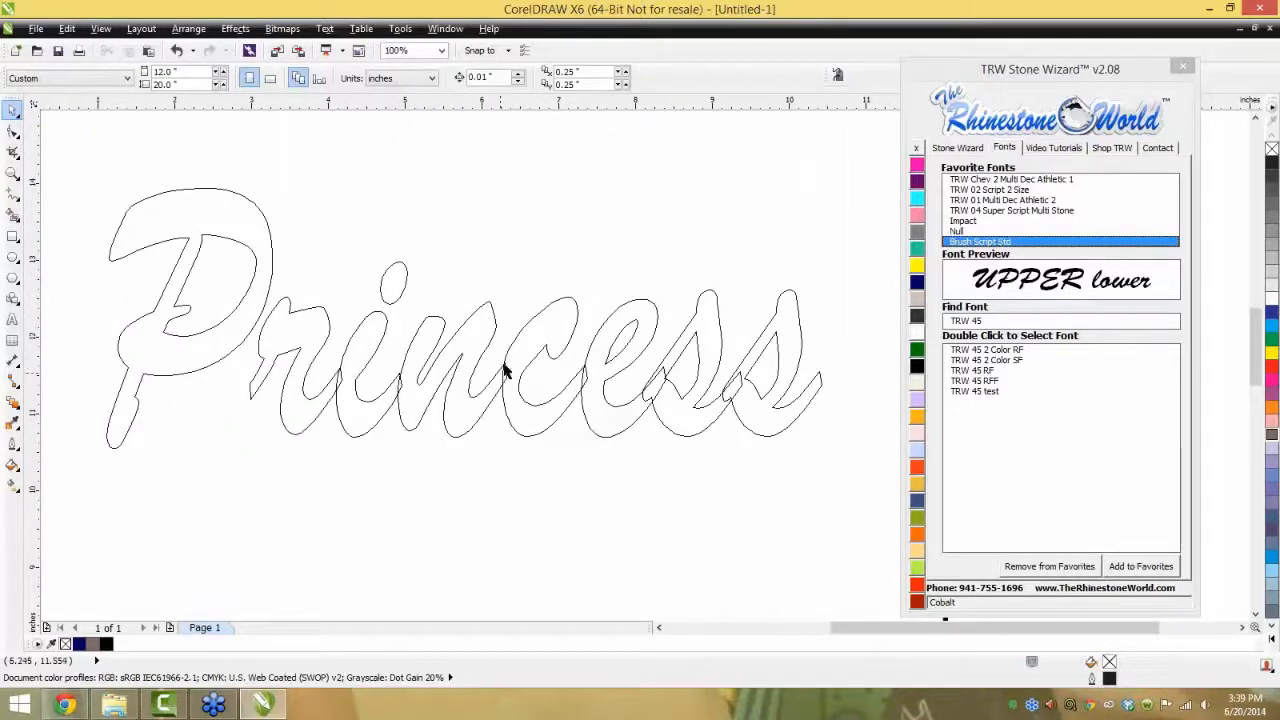
{"action": "left_click", "coordinate": [67, 29]}
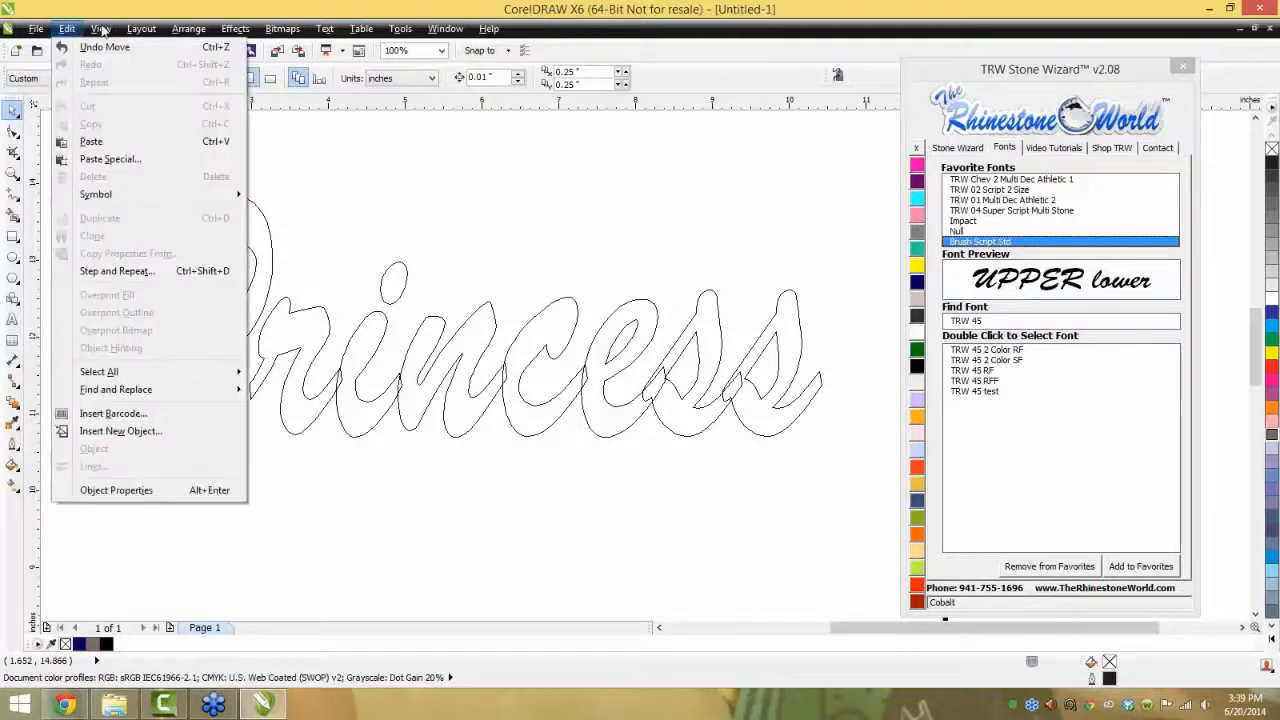
{"action": "mouse_move", "coordinate": [101, 29]}
{"action": "left_click", "coordinate": [135, 120]}
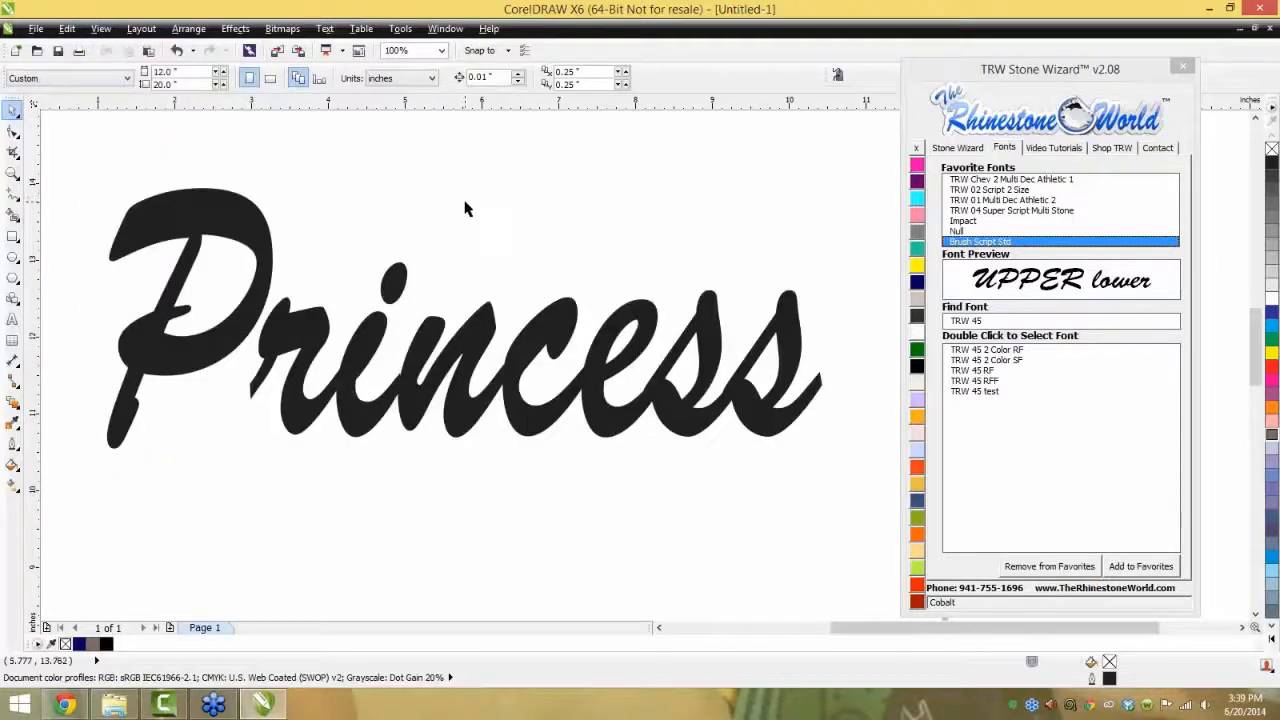
- Undo the last move of the Princess lettering and its conversion to curves
{"action": "key", "text": "ctrl+z"}
{"action": "key", "text": "ctrl+z"}
{"action": "key", "text": "ctrl+z"}
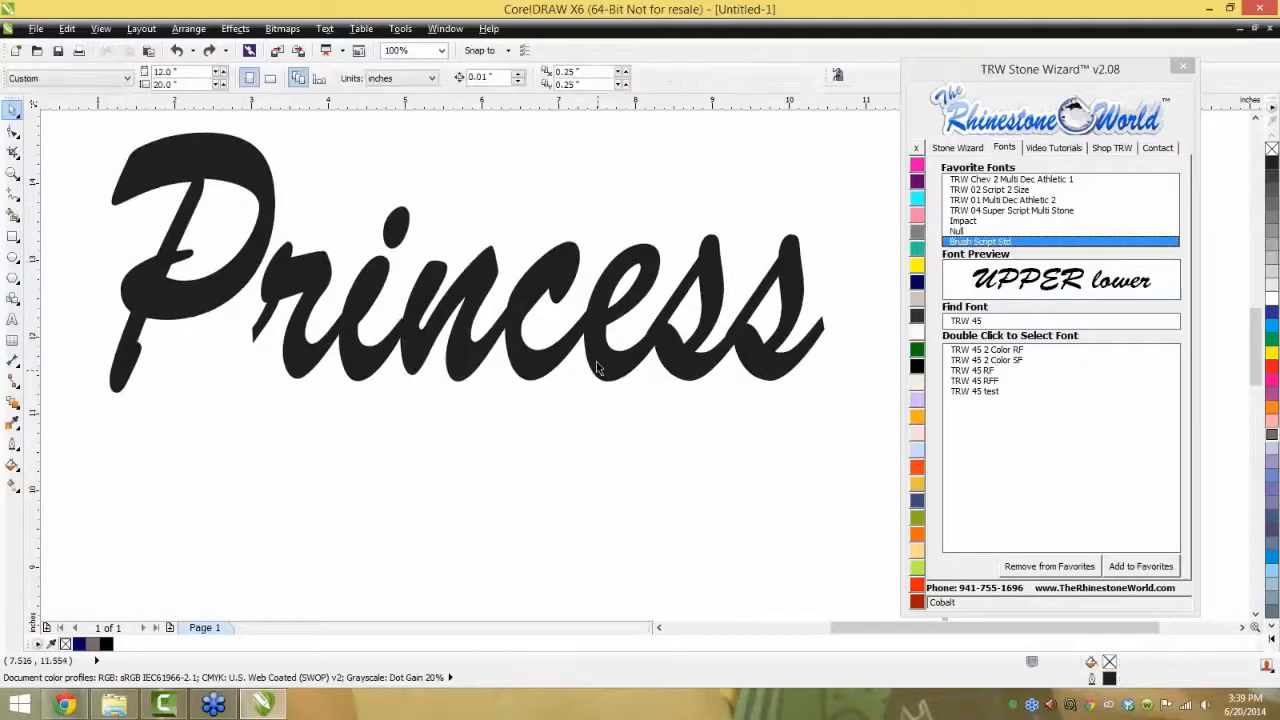
- Weld the Princess text's overlapping letters together and move the lettering to the upper part of the page
{"action": "left_click", "coordinate": [597, 405]}
{"action": "scroll", "coordinate": [571, 371], "scroll_direction": "down", "scroll_amount": 1}
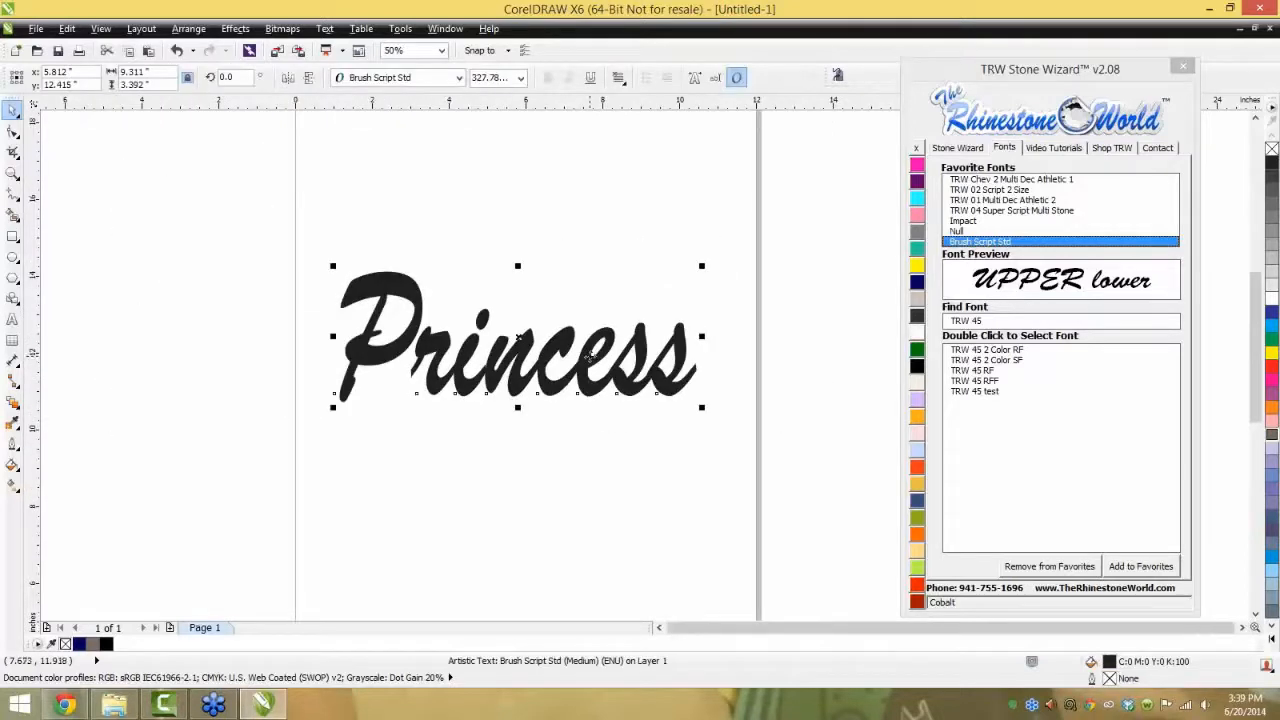
{"action": "left_click", "coordinate": [186, 28]}
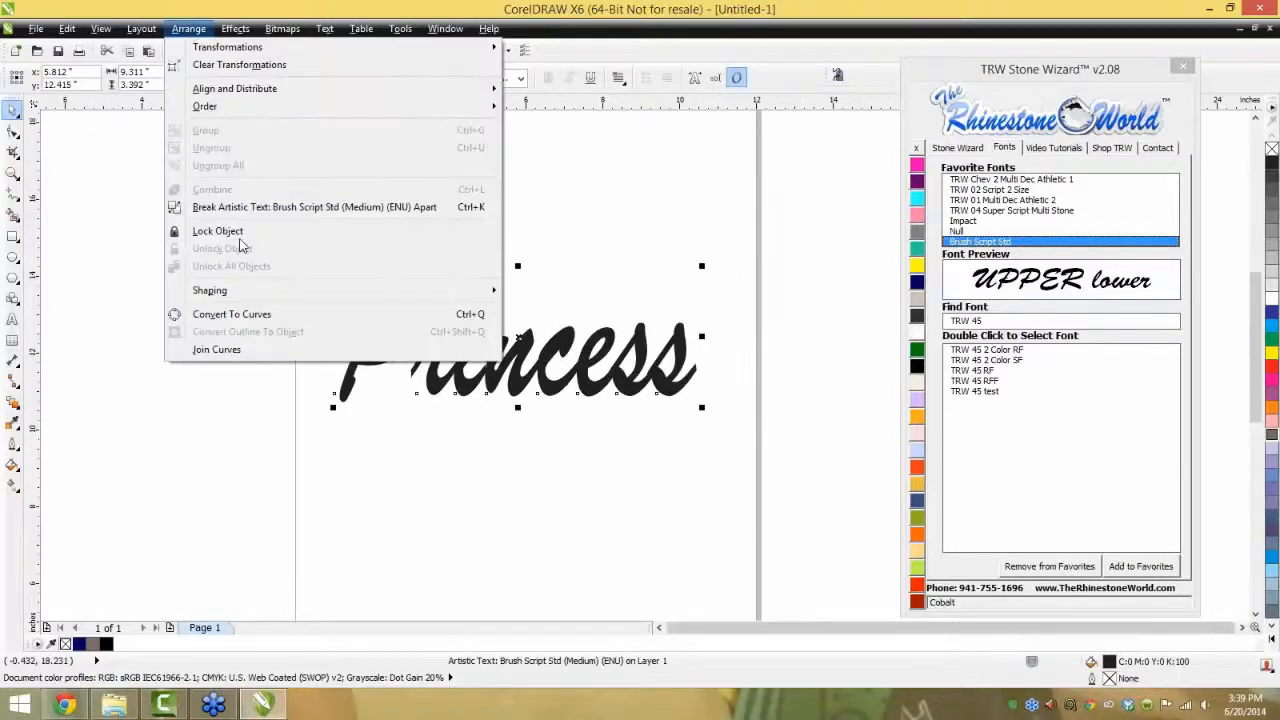
{"action": "mouse_move", "coordinate": [251, 297]}
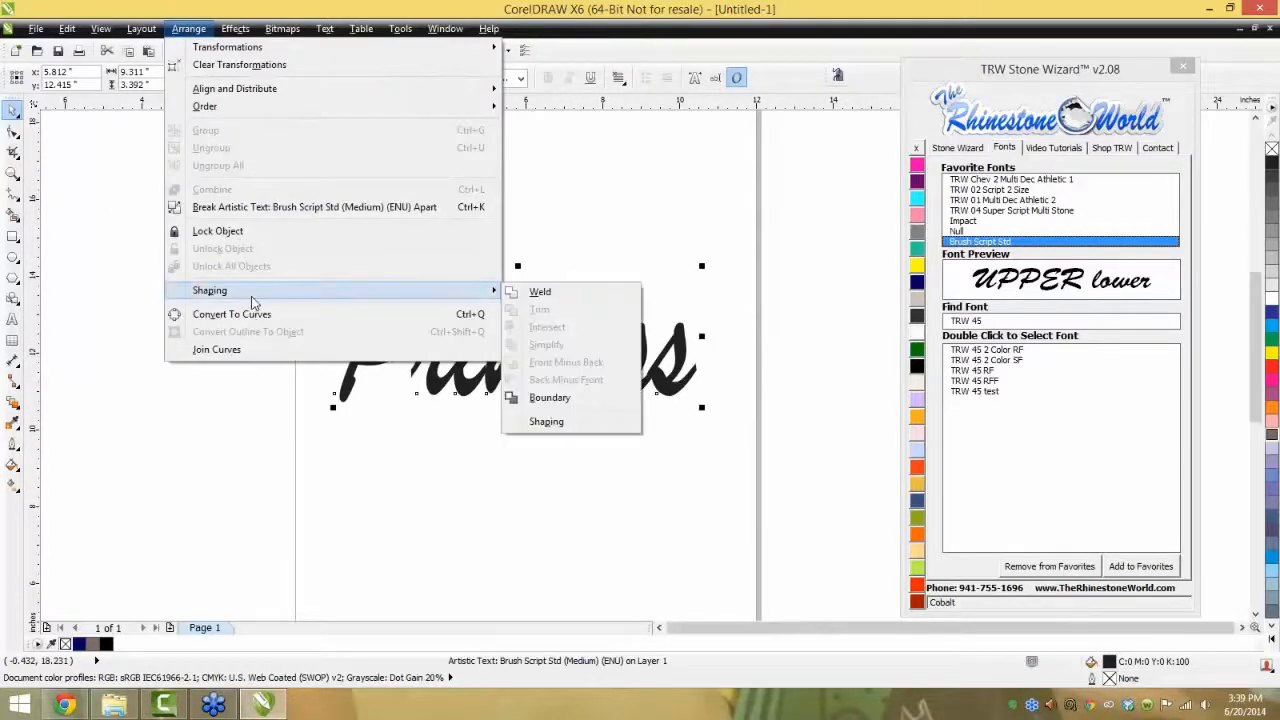
{"action": "left_click", "coordinate": [543, 296]}
{"action": "left_click_drag", "start_coordinate": [592, 389], "coordinate": [590, 305]}
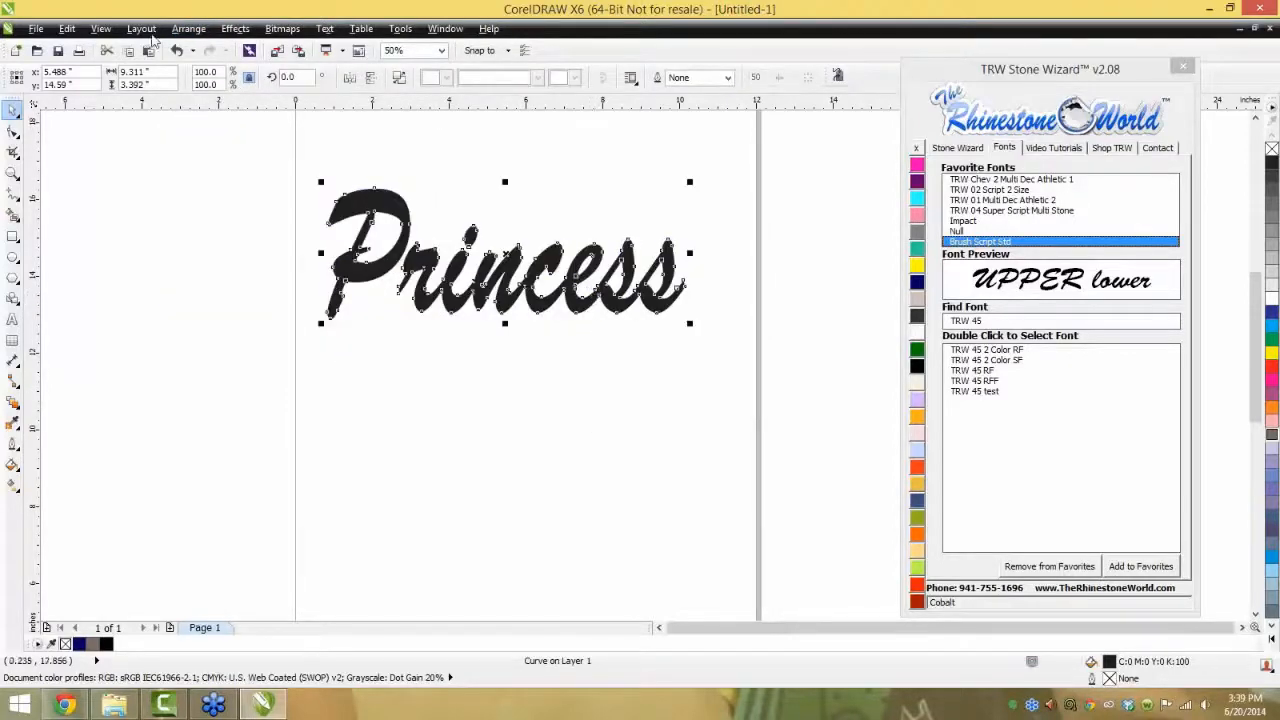
- Examine the joins between the welded Princess letters in Wireframe view, and return to Enhanced view
{"action": "left_click", "coordinate": [101, 28]}
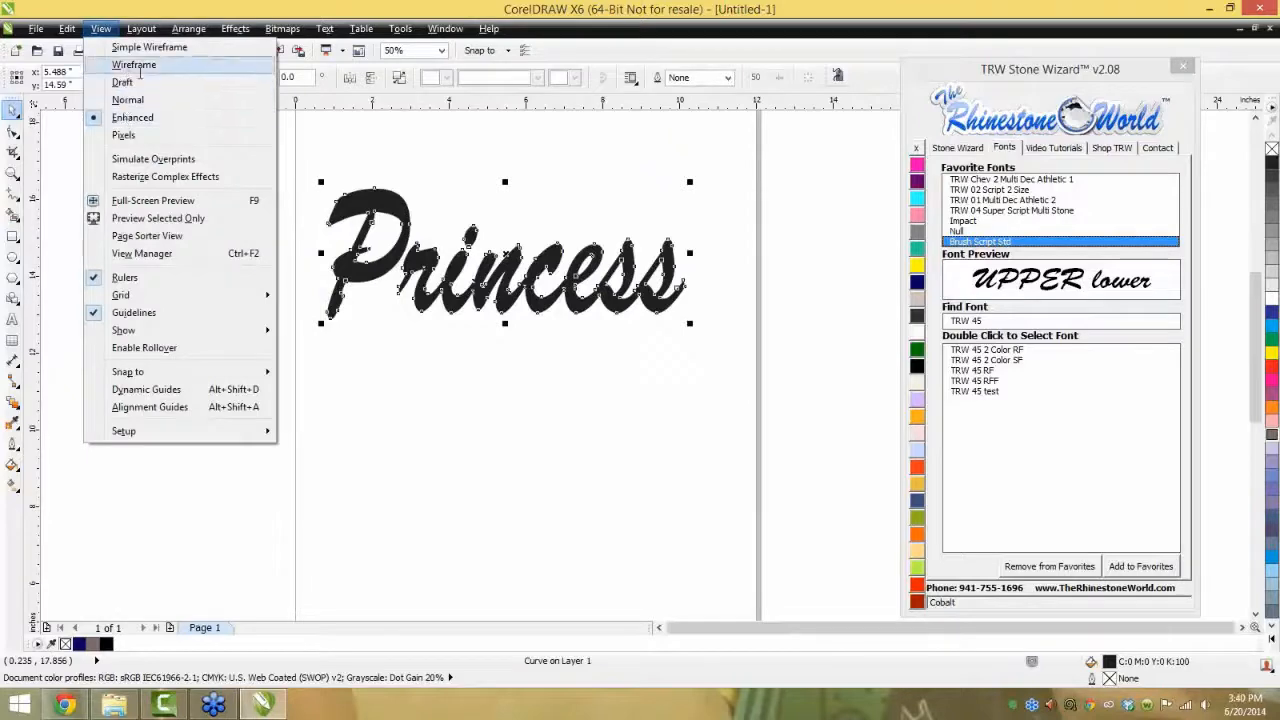
{"action": "left_click", "coordinate": [134, 64]}
{"action": "left_click", "coordinate": [604, 290]}
{"action": "scroll", "coordinate": [604, 290], "scroll_direction": "up", "scroll_amount": 3}
{"action": "scroll", "coordinate": [729, 309], "scroll_direction": "down", "scroll_amount": 2}
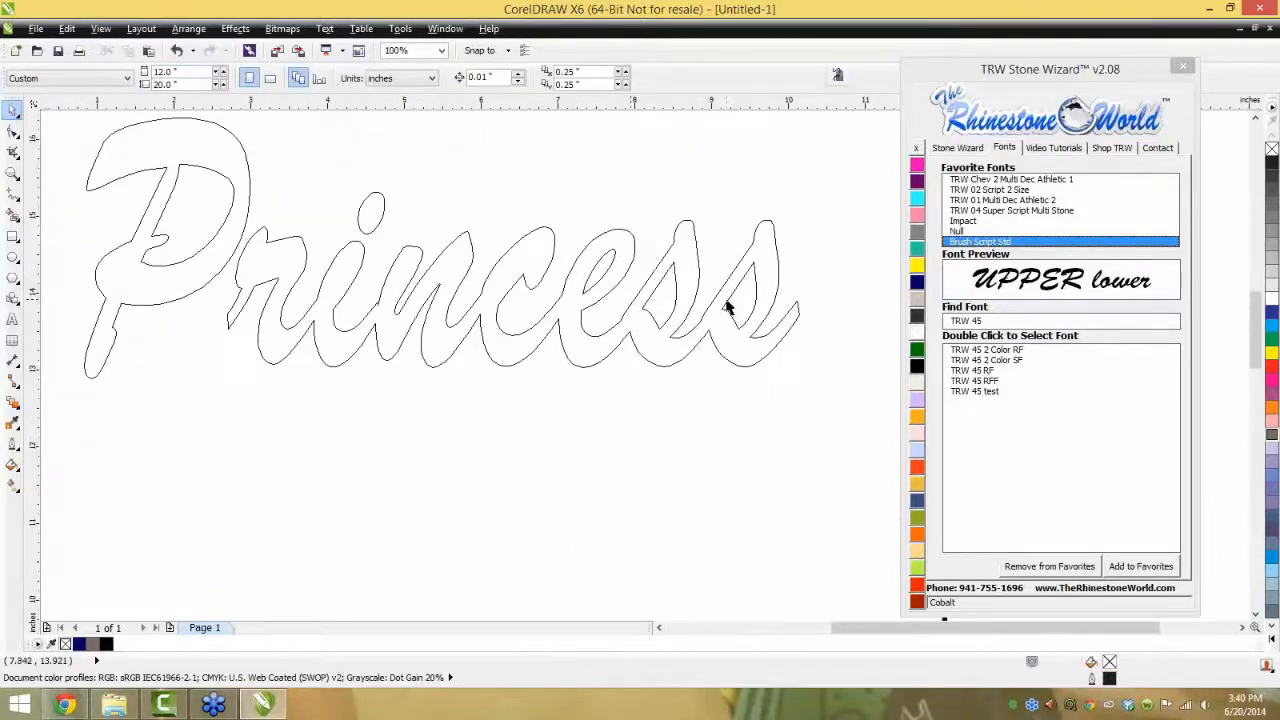
{"action": "scroll", "coordinate": [729, 309], "scroll_direction": "up", "scroll_amount": 1}
{"action": "scroll", "coordinate": [437, 337], "scroll_direction": "up", "scroll_amount": 1}
{"action": "scroll", "coordinate": [437, 337], "scroll_direction": "up", "scroll_amount": 1}
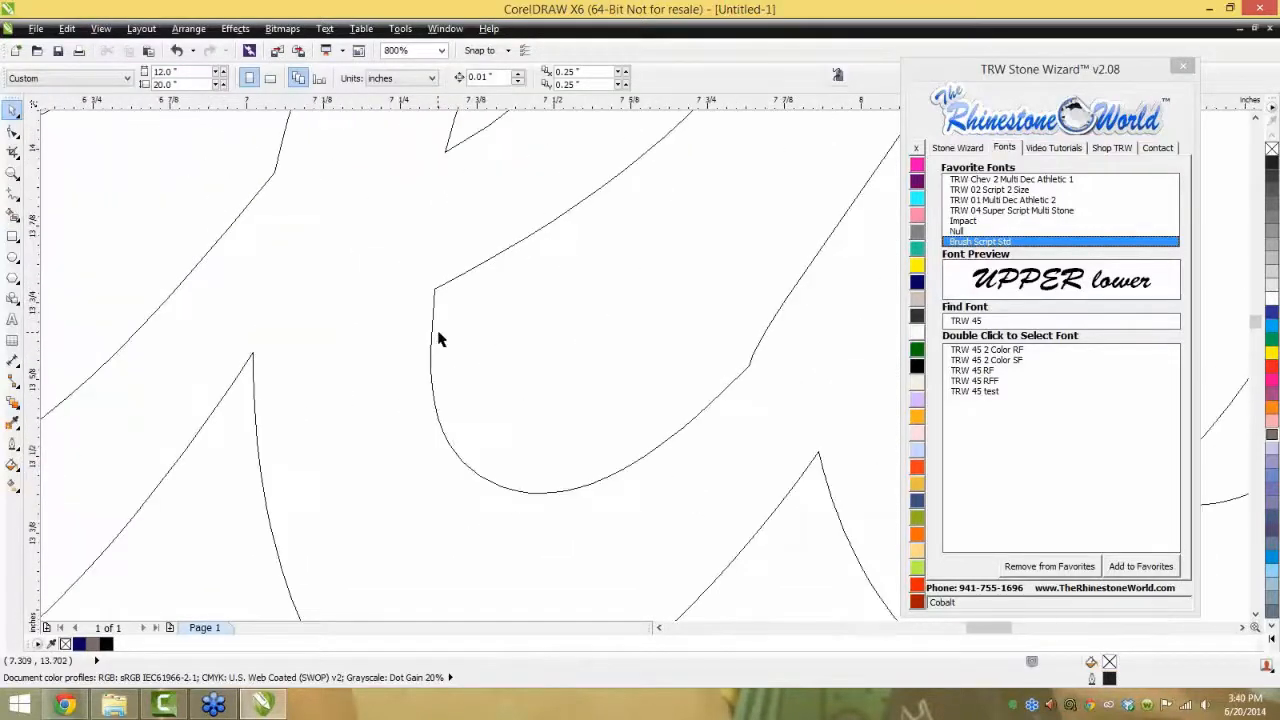
{"action": "scroll", "coordinate": [437, 337], "scroll_direction": "down", "scroll_amount": 1}
{"action": "scroll", "coordinate": [680, 357], "scroll_direction": "down", "scroll_amount": 2}
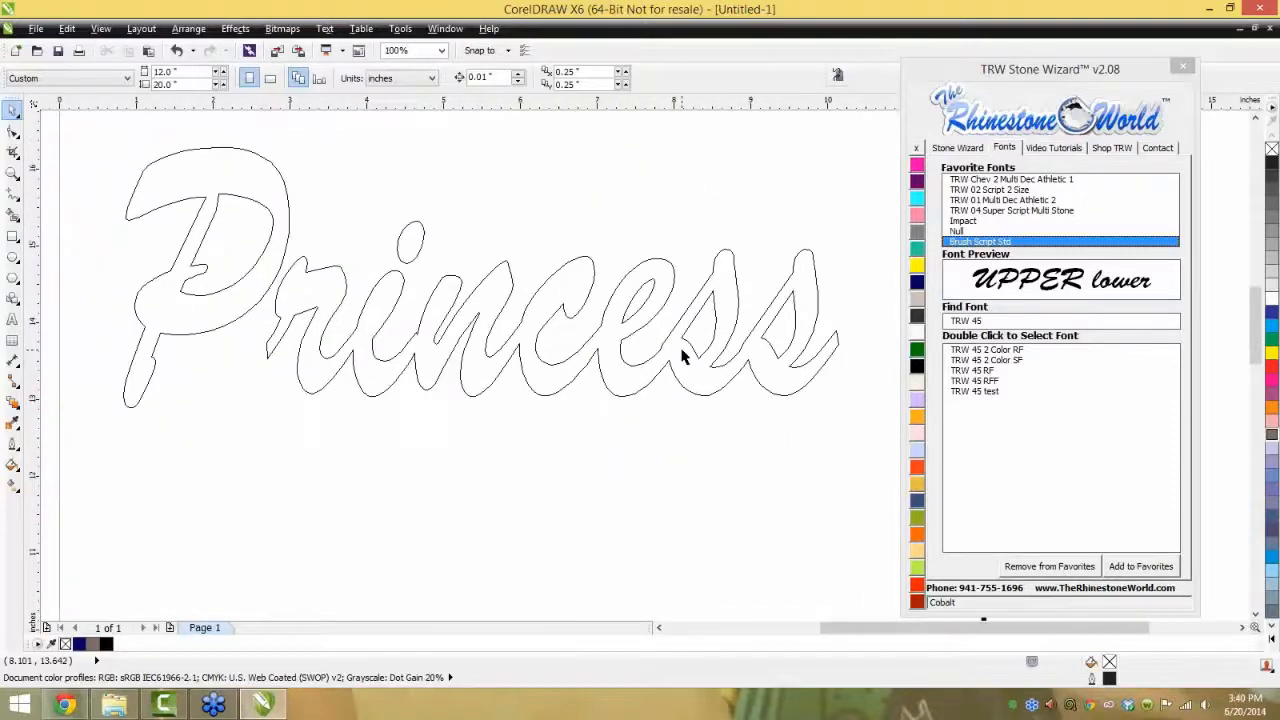
{"action": "left_click", "coordinate": [138, 30]}
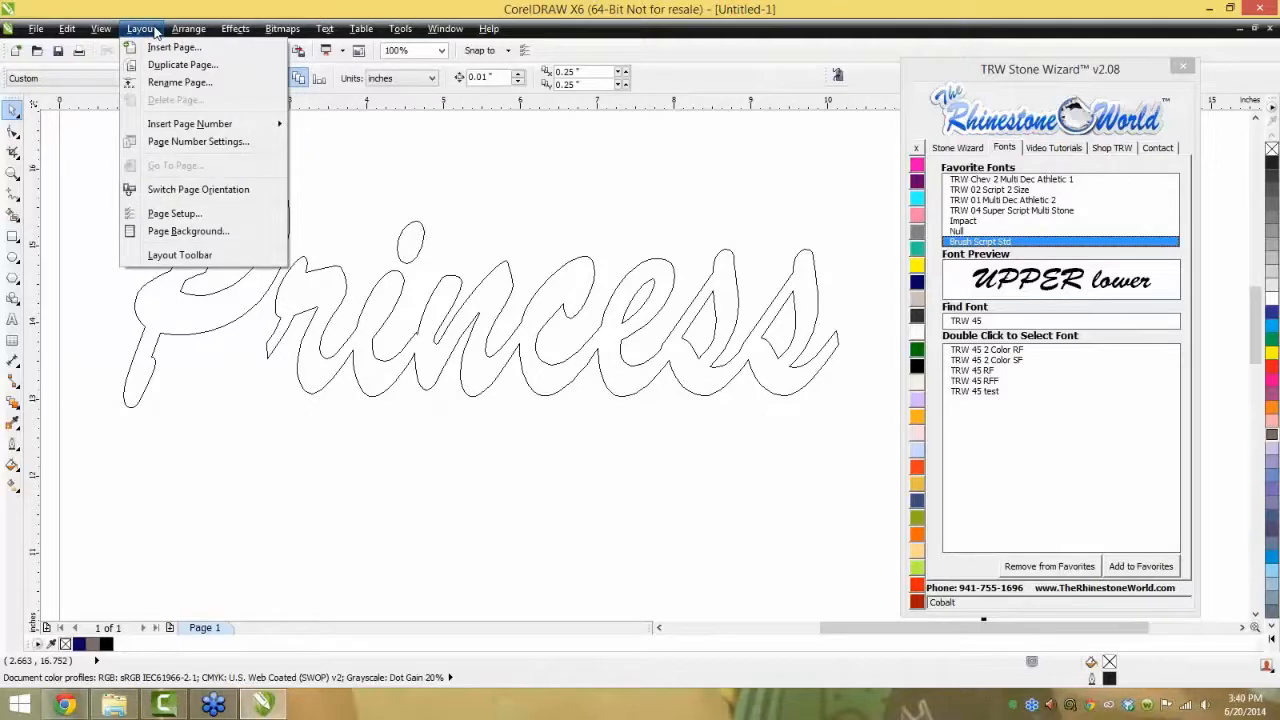
{"action": "mouse_move", "coordinate": [101, 29]}
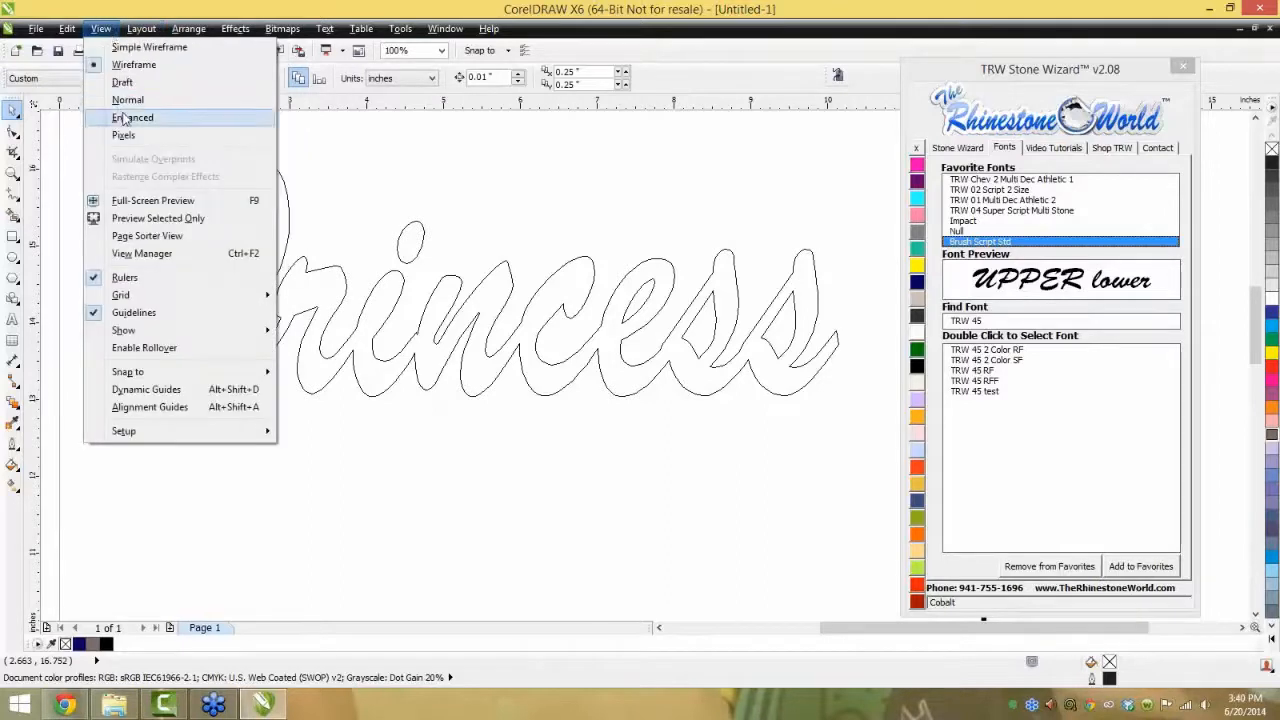
{"action": "left_click", "coordinate": [126, 116]}
- Delete the stray nodes forming the small notch where the i joins the n in the welded Princess outline
{"action": "scroll", "coordinate": [489, 272], "scroll_direction": "down", "scroll_amount": 1}
{"action": "scroll", "coordinate": [447, 295], "scroll_direction": "up", "scroll_amount": 2}
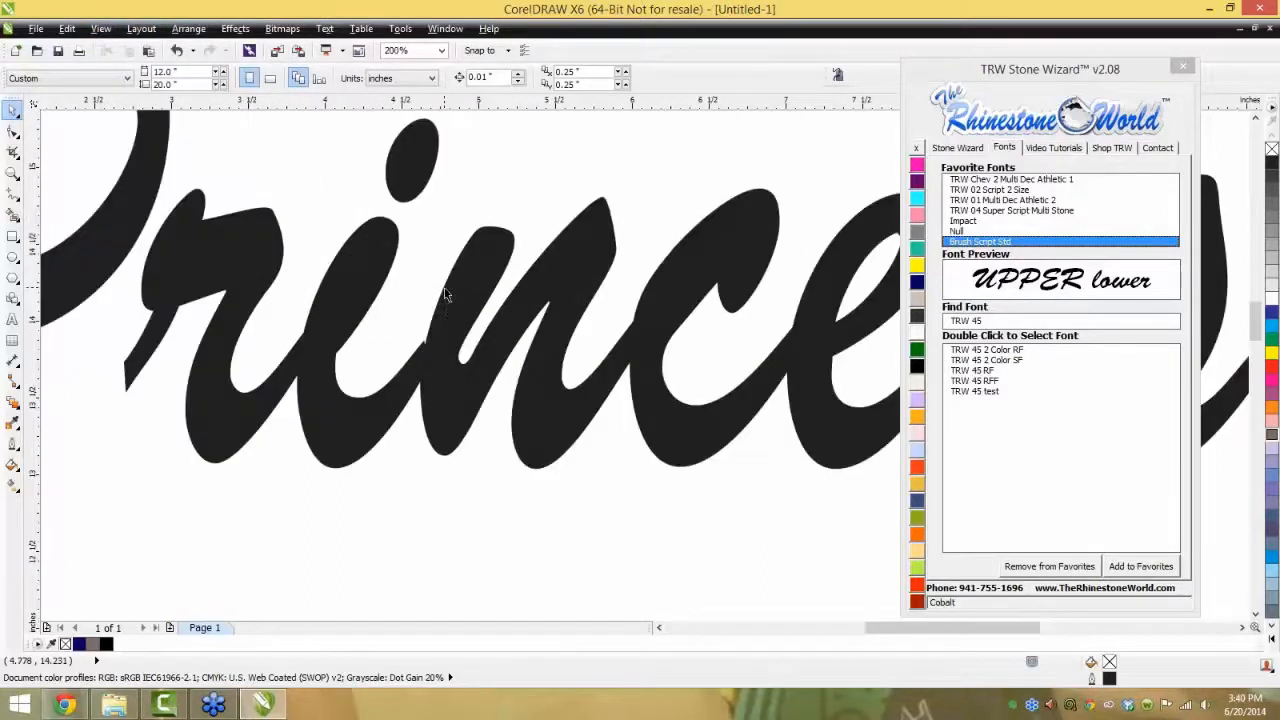
{"action": "scroll", "coordinate": [432, 358], "scroll_direction": "up", "scroll_amount": 2}
{"action": "key", "text": "F10"}
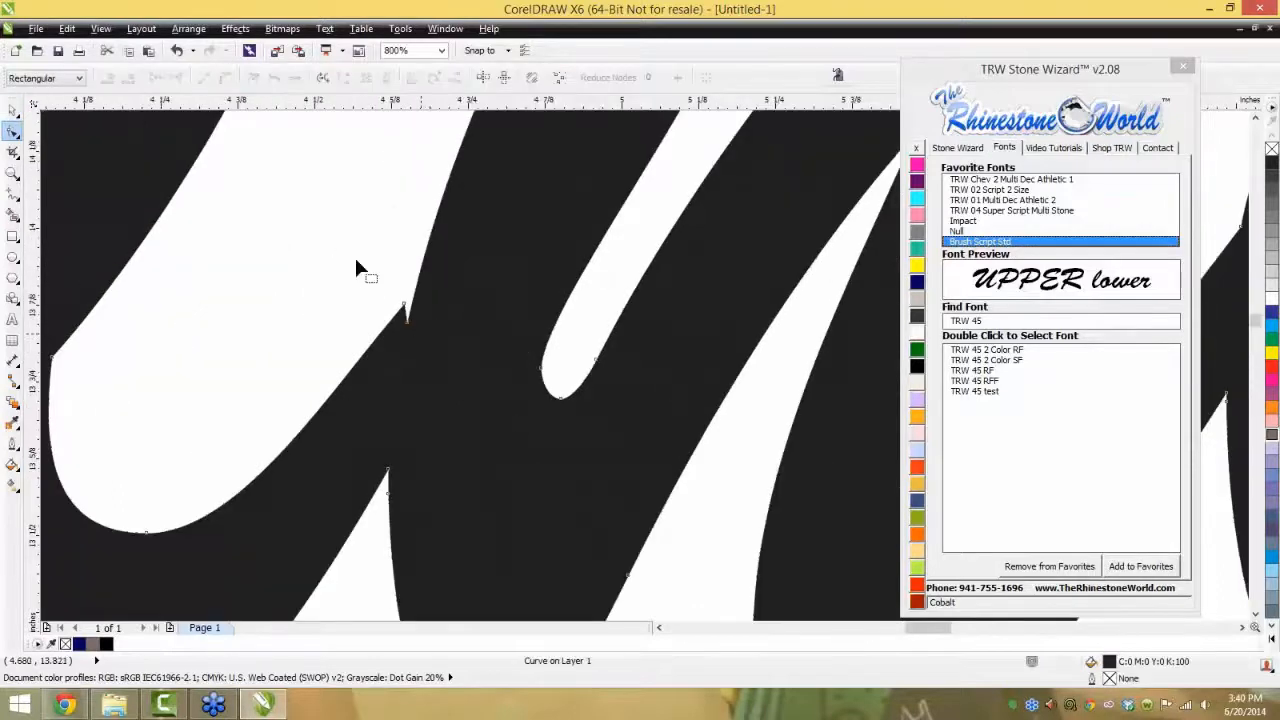
{"action": "left_click", "coordinate": [419, 334]}
{"action": "key", "text": "Delete"}
{"action": "key", "text": "Page_Down"}
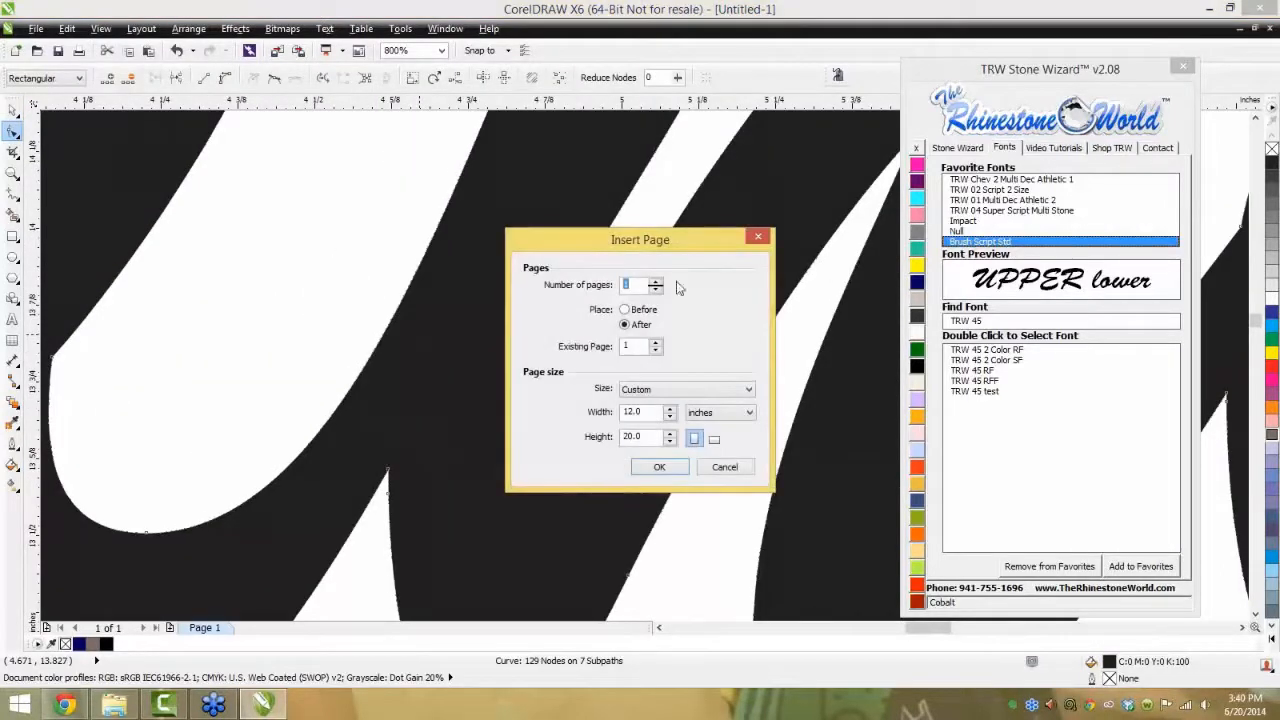
{"action": "left_click", "coordinate": [757, 239]}
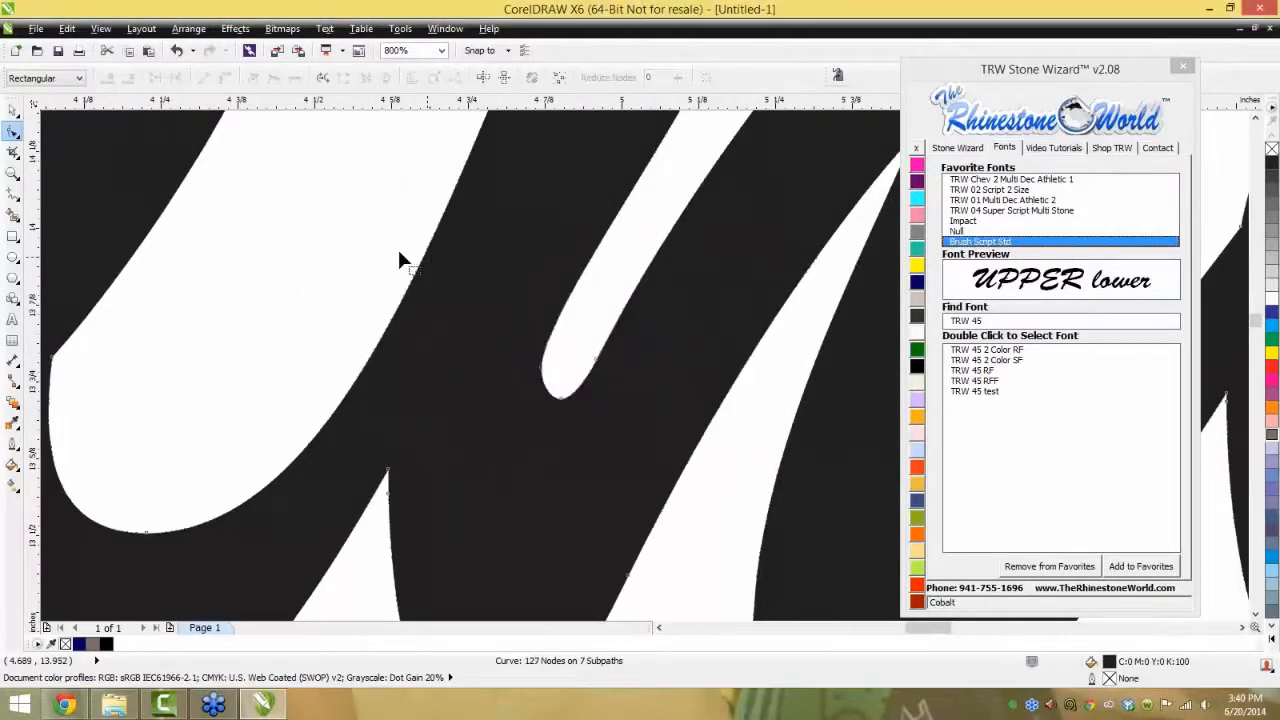
- Create an Island Fill contour around the Princess lettering with 1 island, placed Outside and with Add Stones turned off
{"action": "left_click", "coordinate": [13, 111]}
{"action": "left_click", "coordinate": [292, 283]}
{"action": "scroll", "coordinate": [292, 283], "scroll_direction": "down", "scroll_amount": 5}
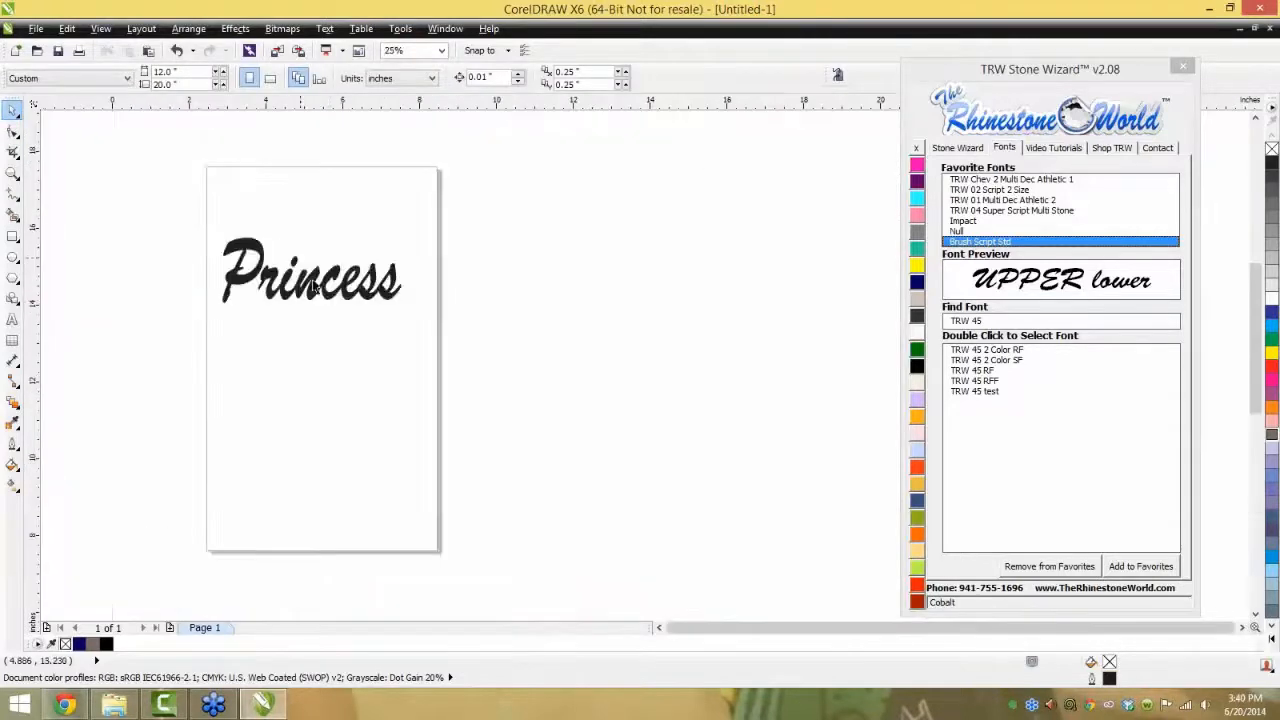
{"action": "scroll", "coordinate": [300, 275], "scroll_direction": "up", "scroll_amount": 1}
{"action": "left_click_drag", "start_coordinate": [330, 290], "coordinate": [344, 306]}
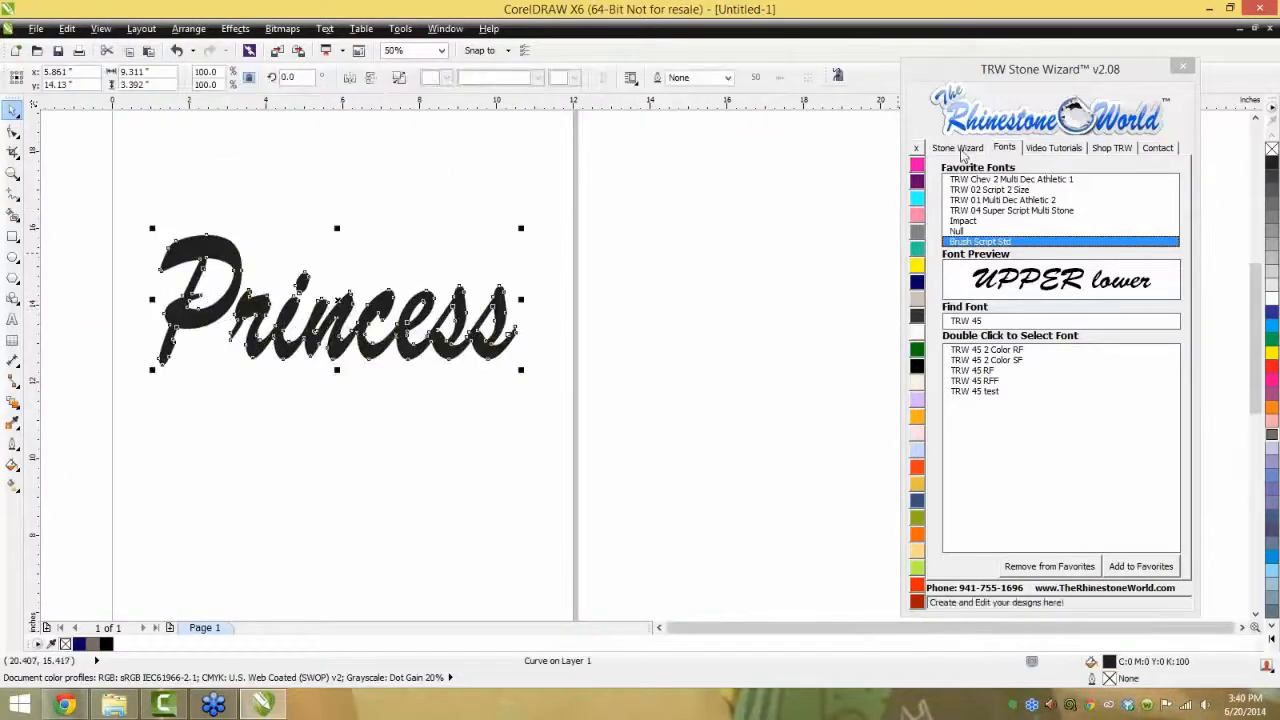
{"action": "left_click", "coordinate": [960, 148]}
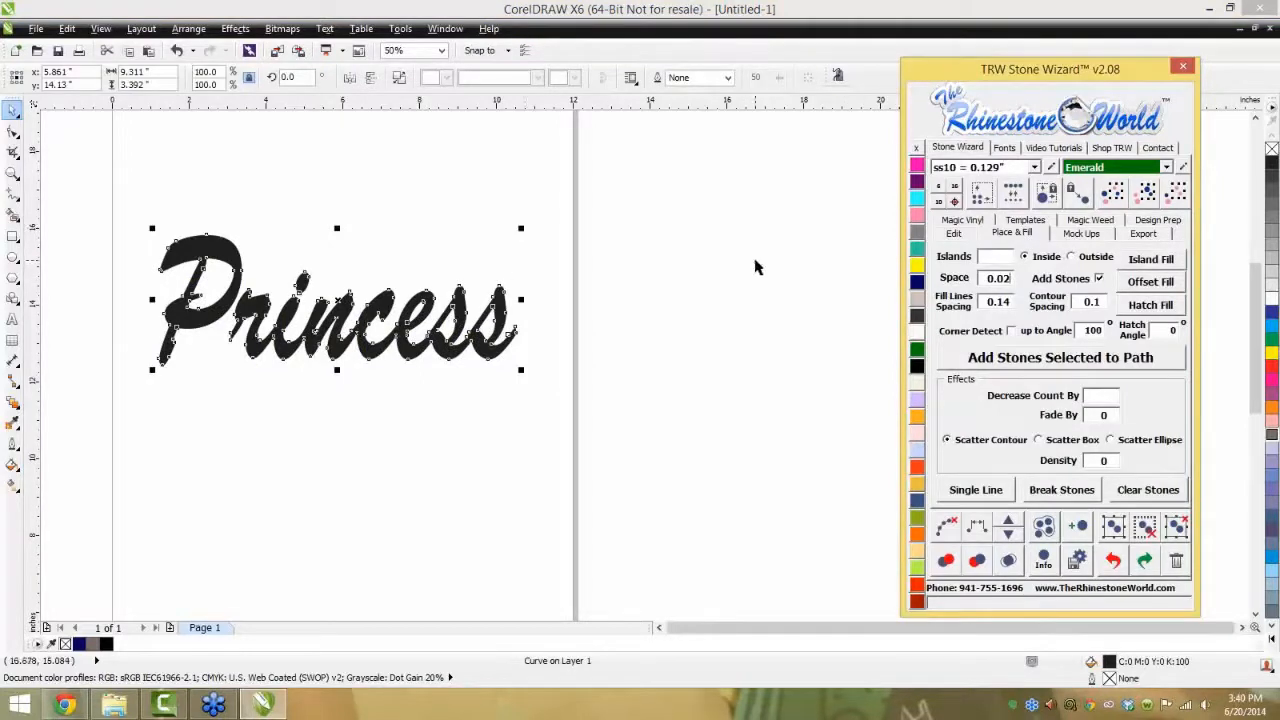
{"action": "type", "text": "1"}
{"action": "left_click", "coordinate": [1077, 258]}
{"action": "left_click", "coordinate": [1102, 281]}
{"action": "left_click", "coordinate": [1137, 262]}
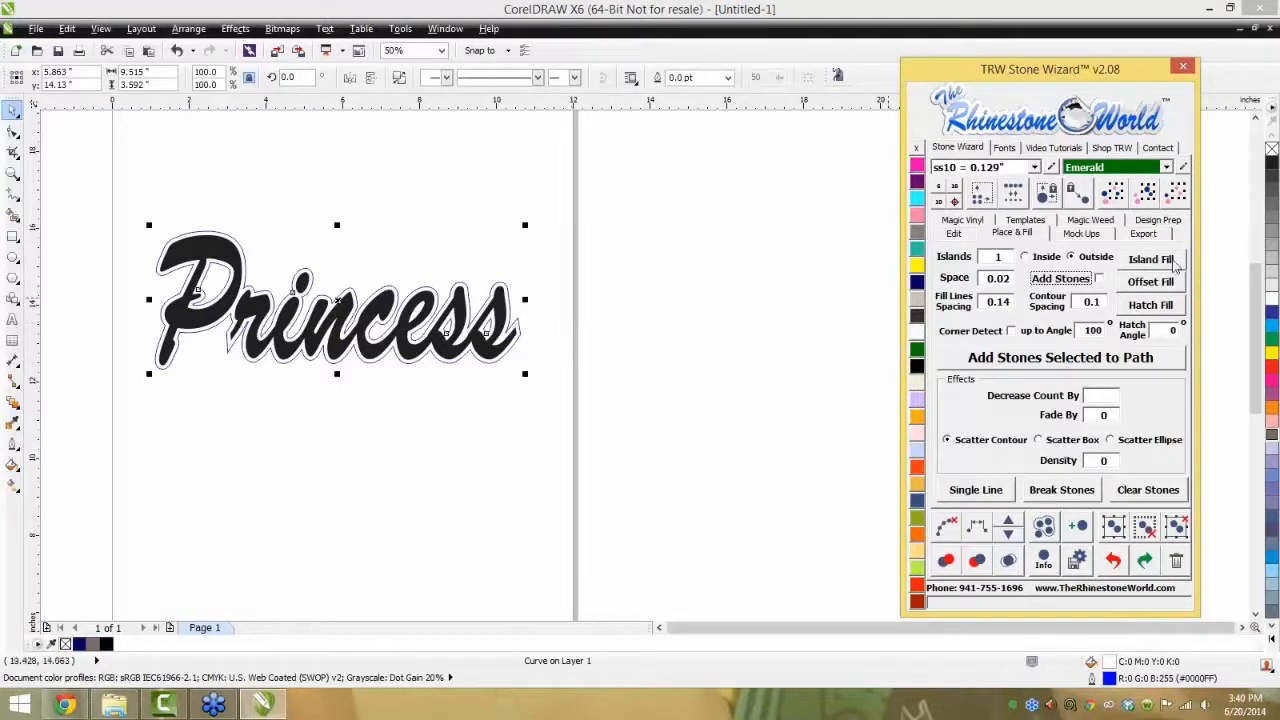
- Fill the new outer contour of the Princess lettering with Citrine
{"action": "scroll", "coordinate": [485, 315], "scroll_direction": "up", "scroll_amount": 1}
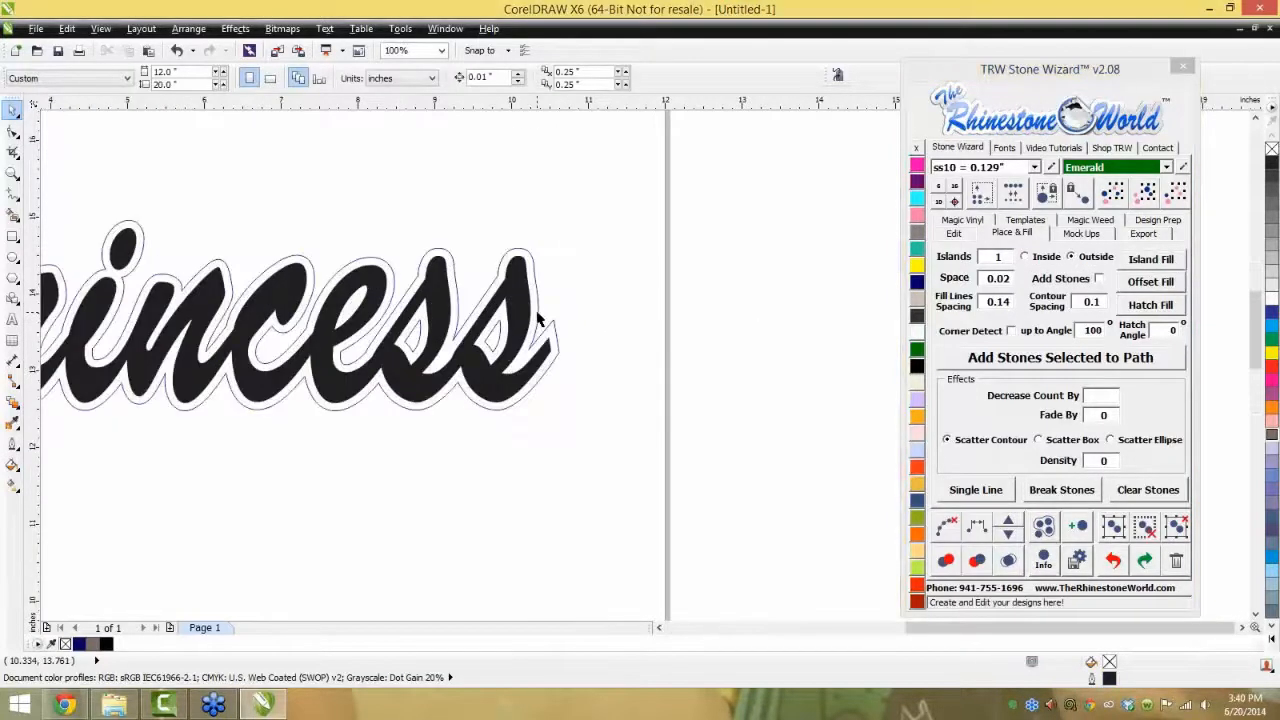
{"action": "left_click", "coordinate": [918, 266]}
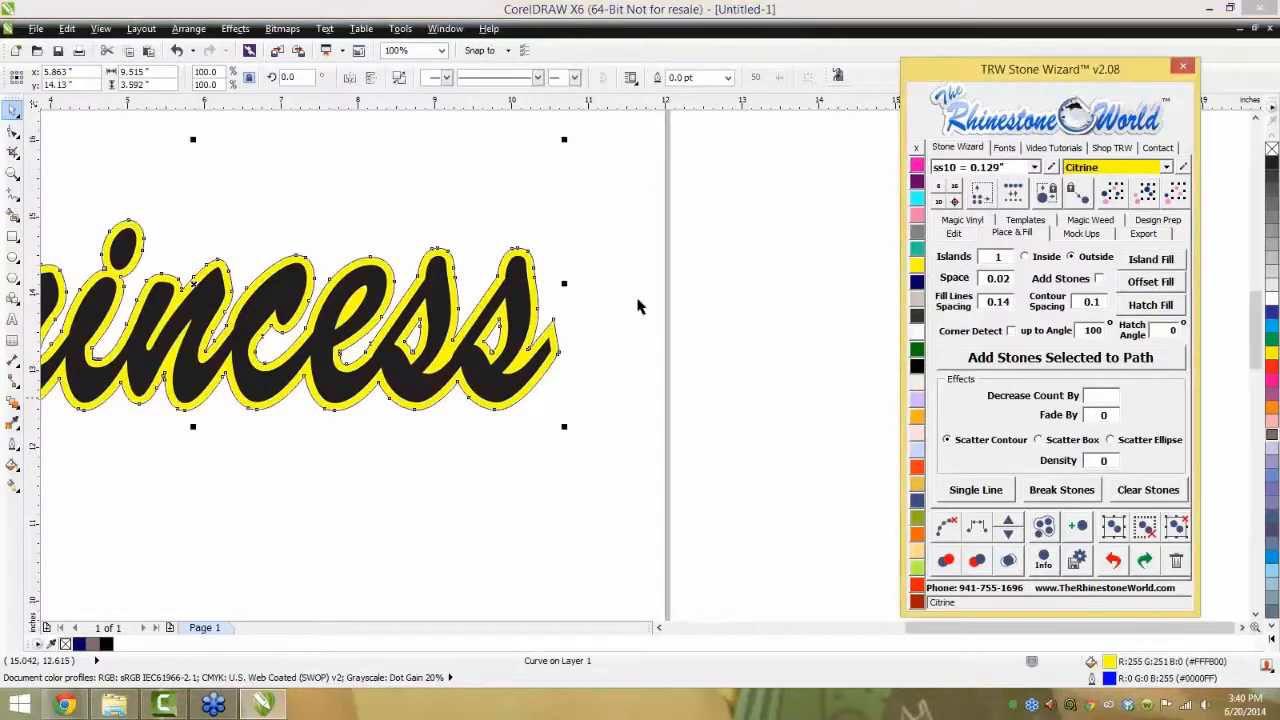
{"action": "left_click", "coordinate": [707, 312]}
{"action": "scroll", "coordinate": [704, 313], "scroll_direction": "down", "scroll_amount": 2}
{"action": "scroll", "coordinate": [573, 325], "scroll_direction": "up", "scroll_amount": 1}
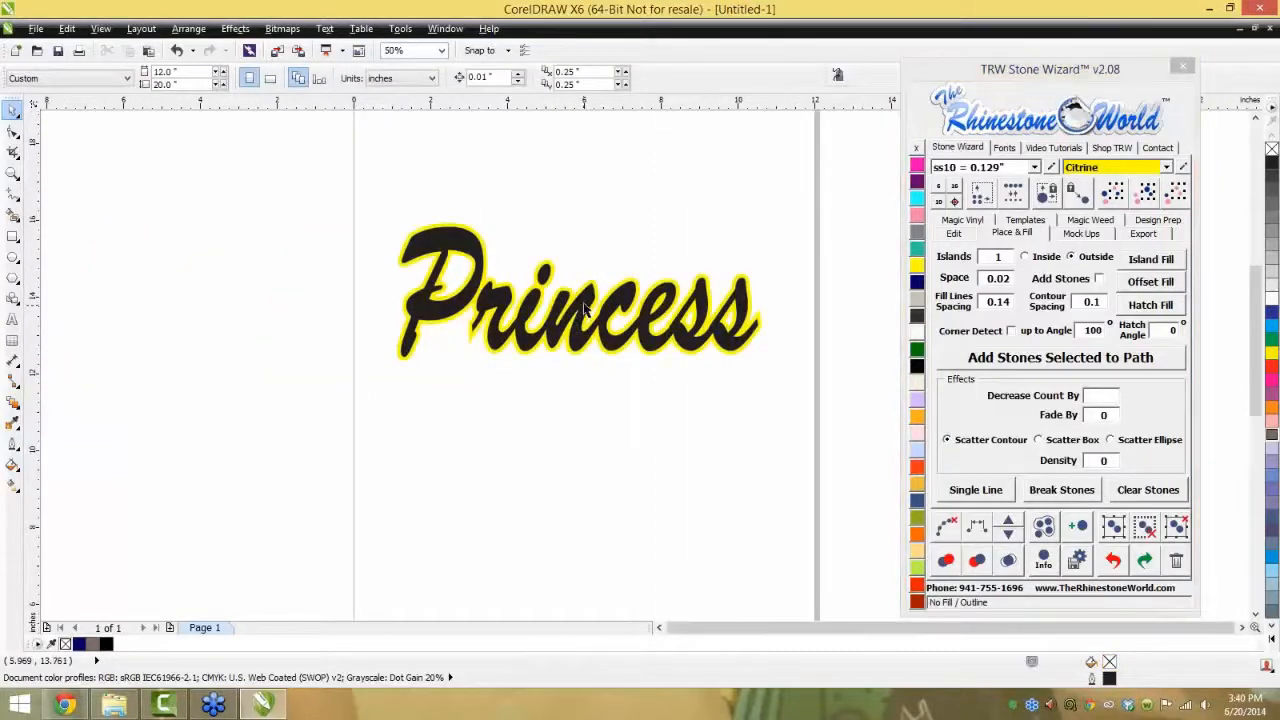
- Move the black Princess lettering aside to examine the yellow contour underneath, and undo the moves
{"action": "left_click_drag", "start_coordinate": [585, 310], "coordinate": [588, 390]}
{"action": "scroll", "coordinate": [596, 368], "scroll_direction": "up", "scroll_amount": 1}
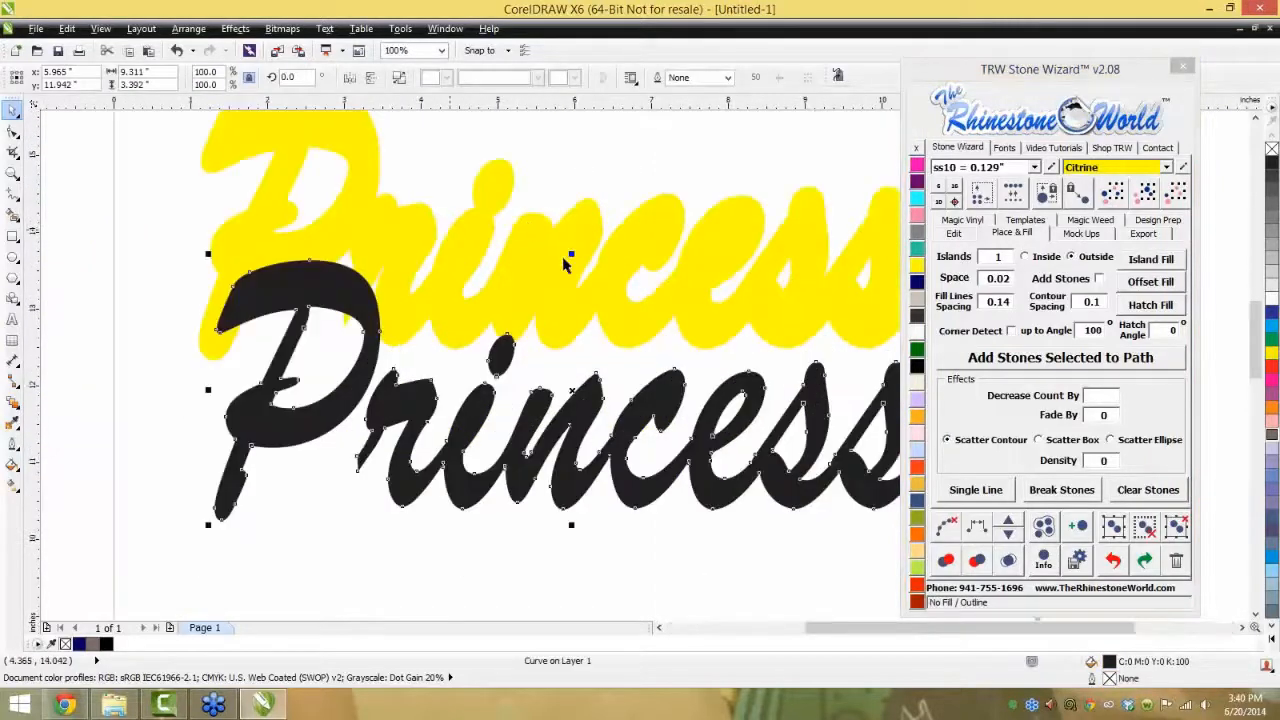
{"action": "left_click", "coordinate": [561, 252]}
{"action": "left_click_drag", "start_coordinate": [561, 252], "coordinate": [549, 265]}
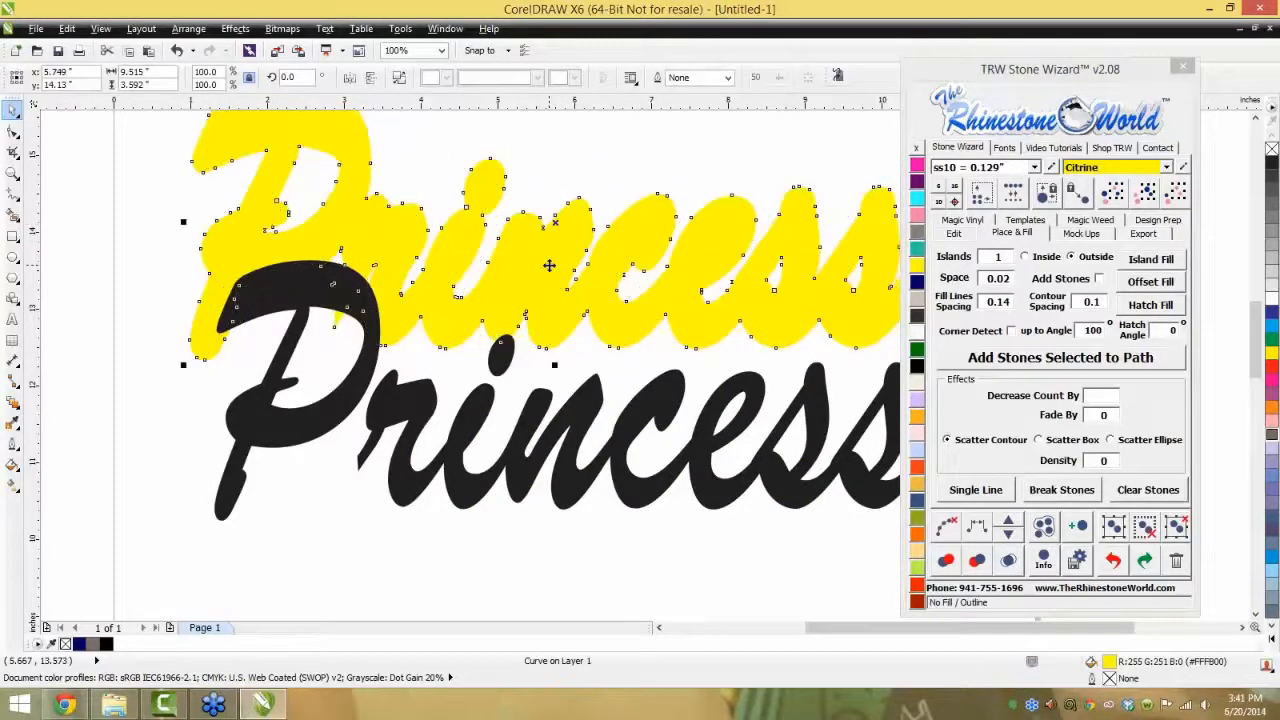
{"action": "key", "text": "ctrl+z"}
{"action": "left_click", "coordinate": [617, 362]}
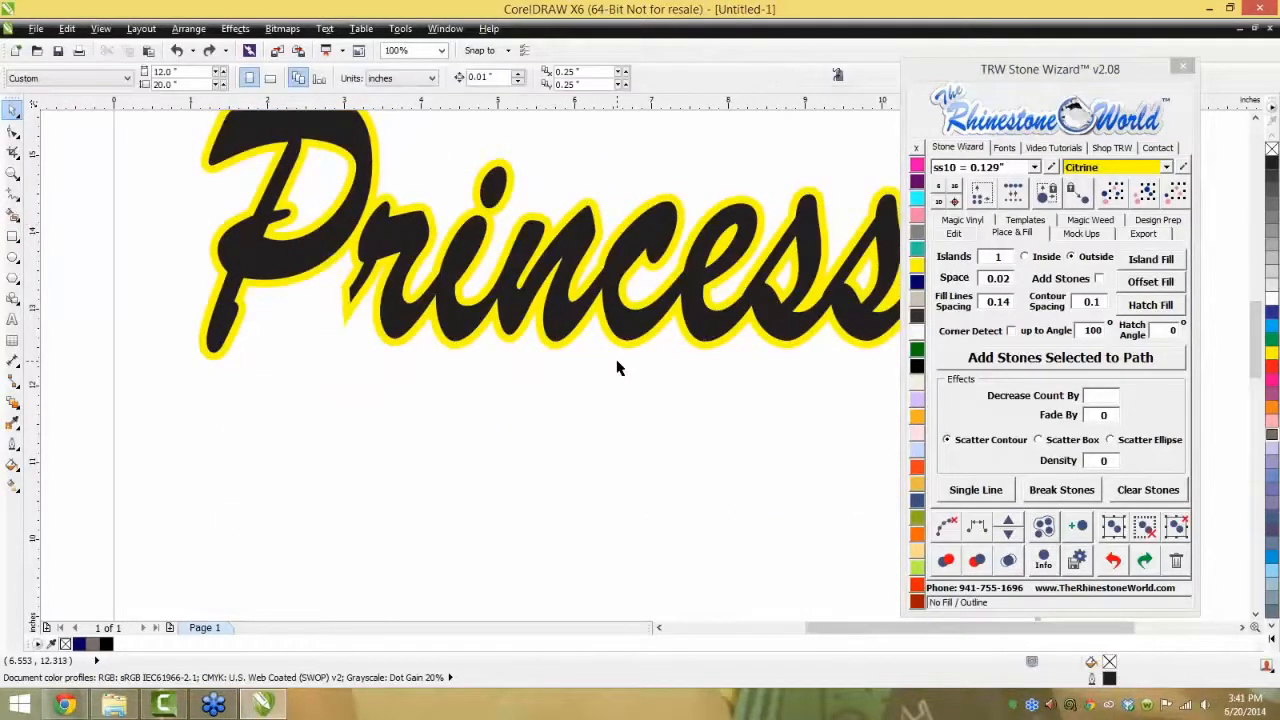
{"action": "scroll", "coordinate": [617, 368], "scroll_direction": "down", "scroll_amount": 3}
{"action": "scroll", "coordinate": [757, 300], "scroll_direction": "up", "scroll_amount": 2}
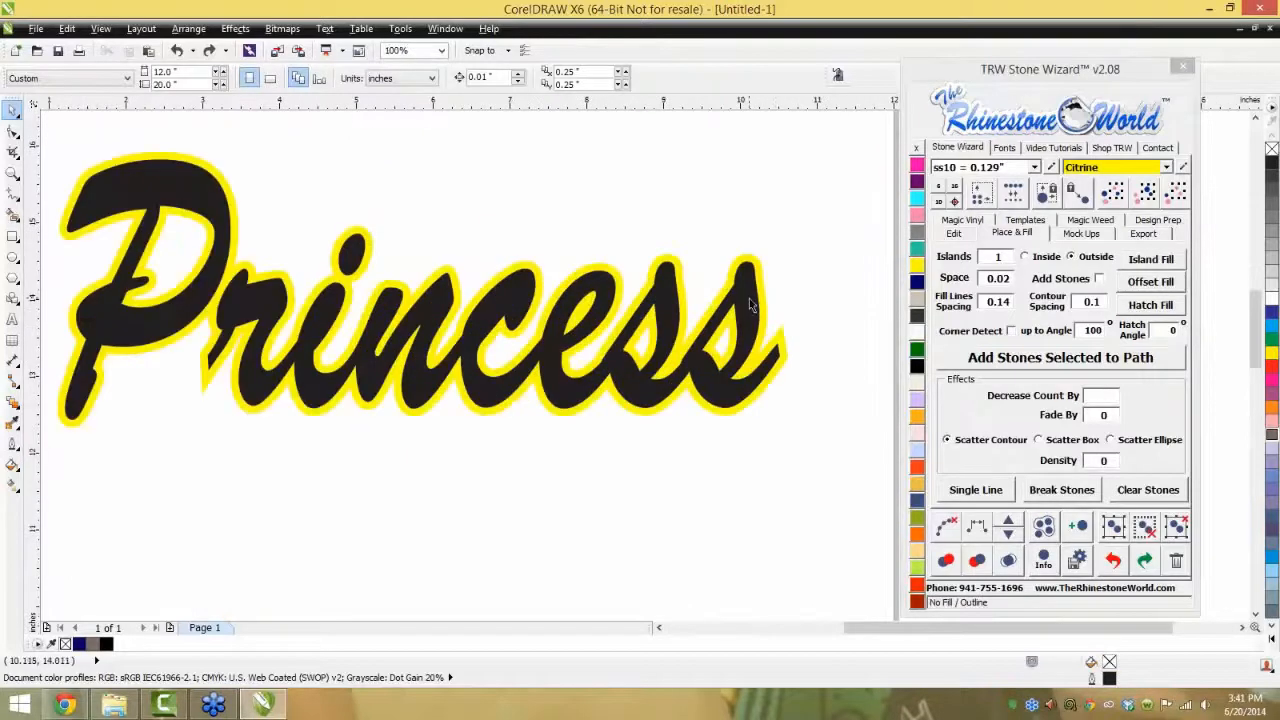
{"action": "left_click_drag", "start_coordinate": [757, 300], "coordinate": [745, 364]}
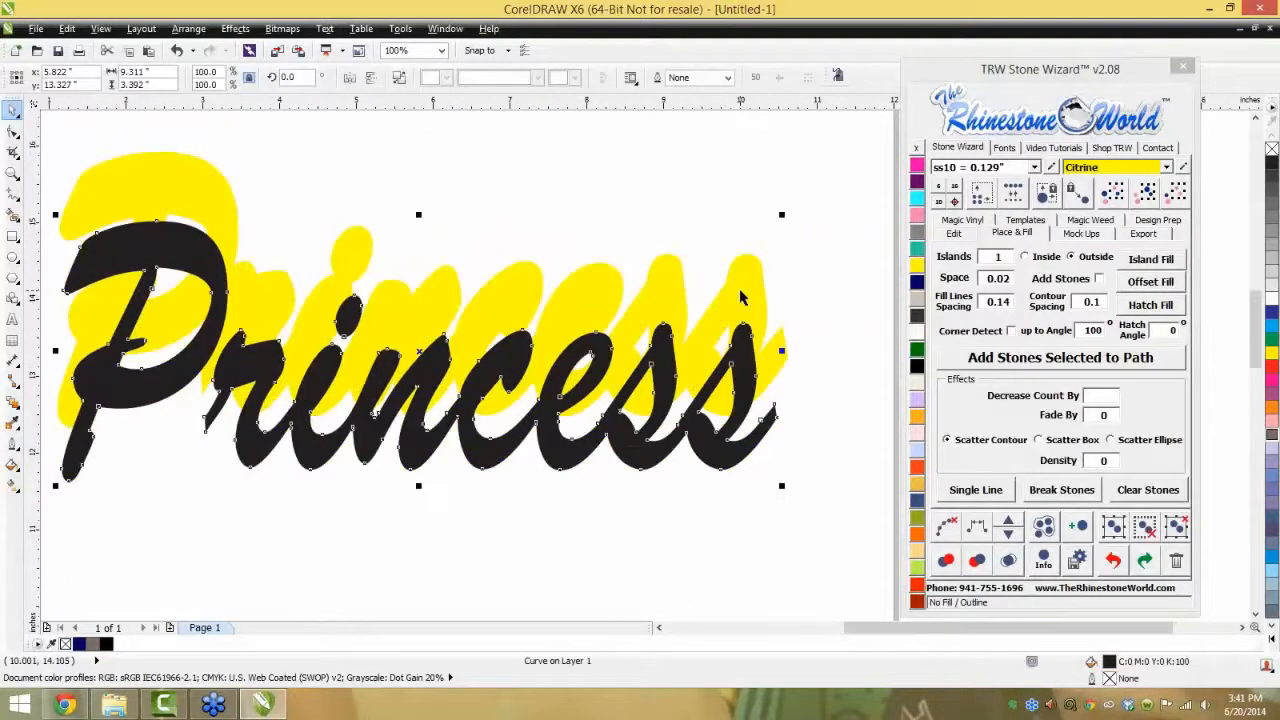
{"action": "key", "text": "ctrl+z"}
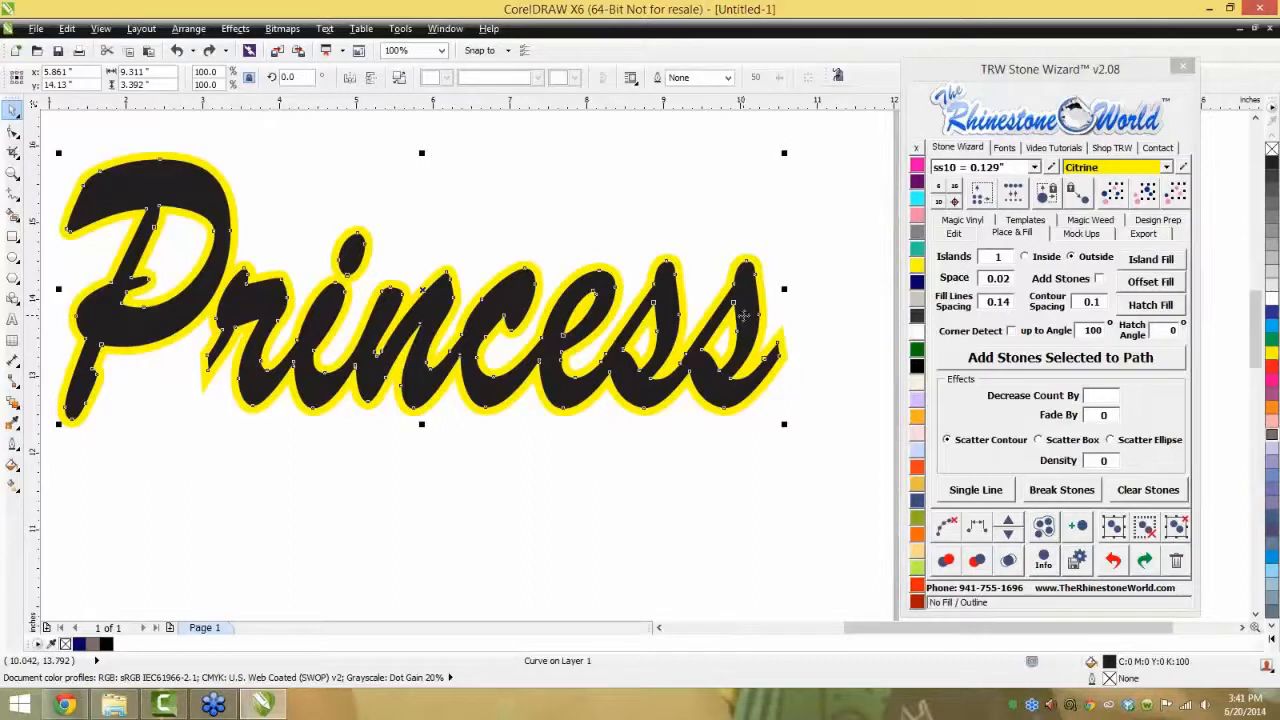
- Apply Magic Trap with a .02 overlap to the black Princess lettering and its yellow contour together
{"action": "left_click", "coordinate": [840, 331]}
{"action": "scroll", "coordinate": [740, 276], "scroll_direction": "down", "scroll_amount": 2}
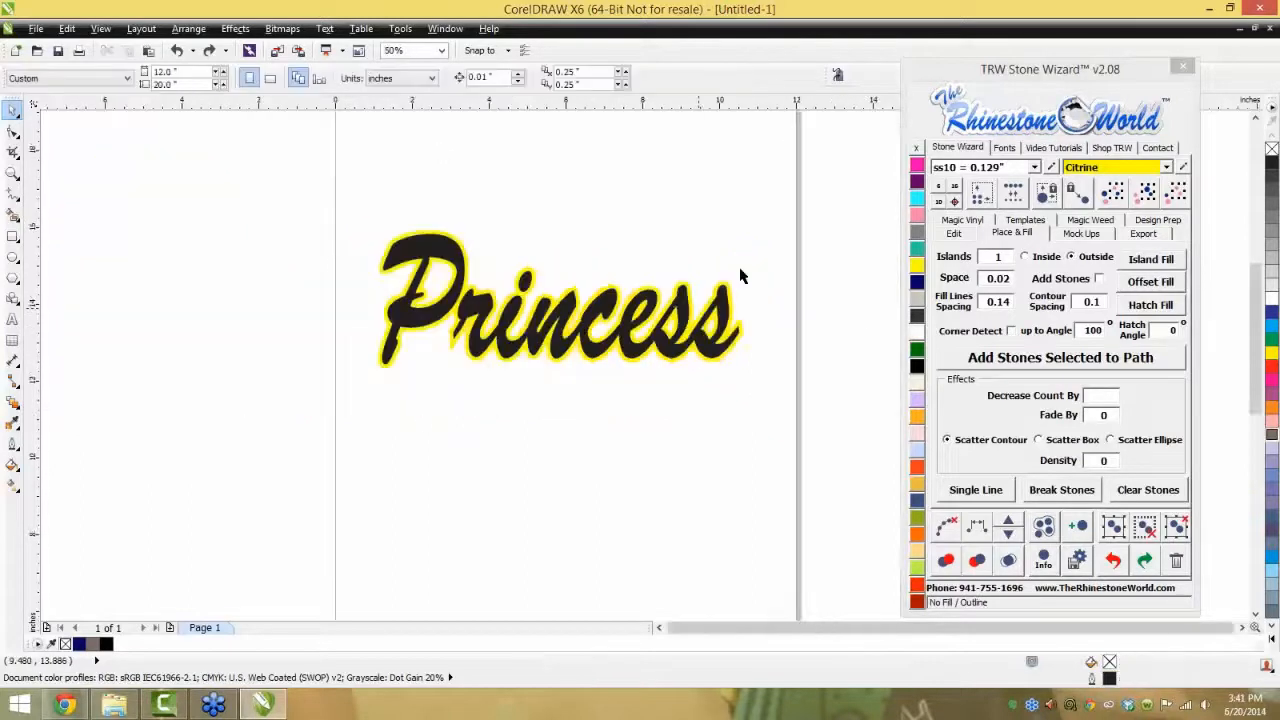
{"action": "left_click_drag", "start_coordinate": [801, 163], "coordinate": [291, 452]}
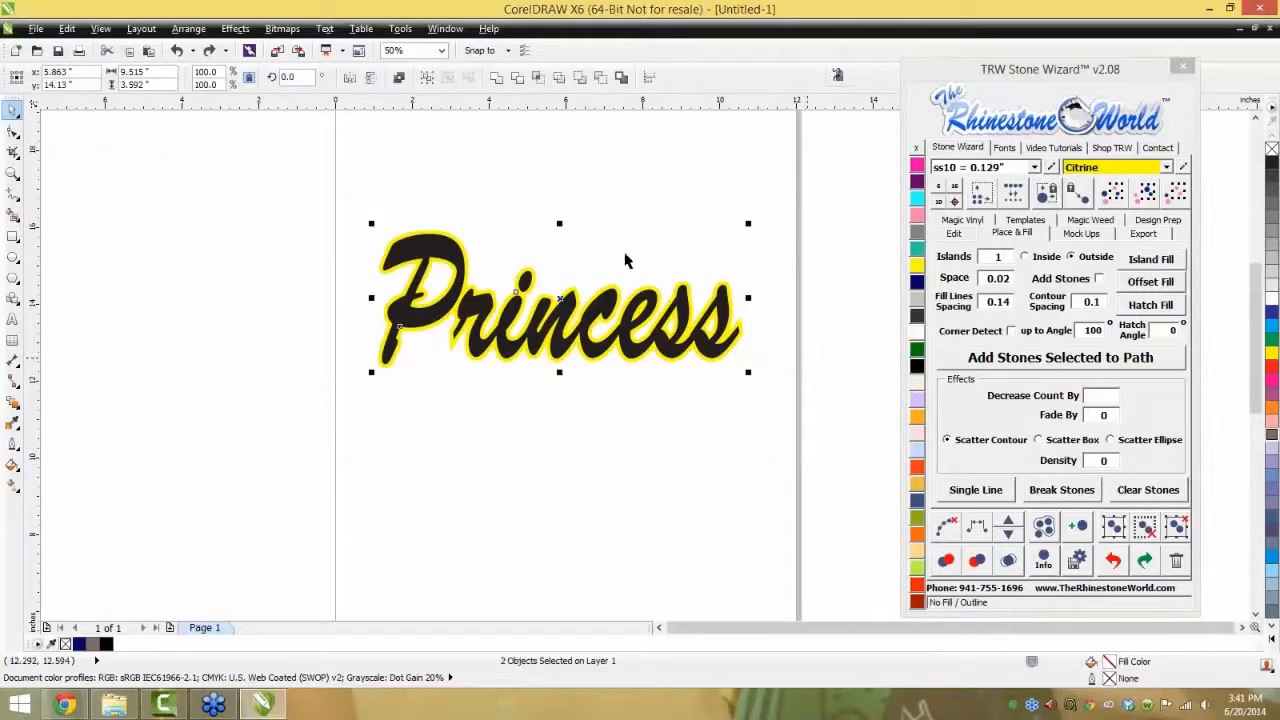
{"action": "left_click", "coordinate": [962, 236]}
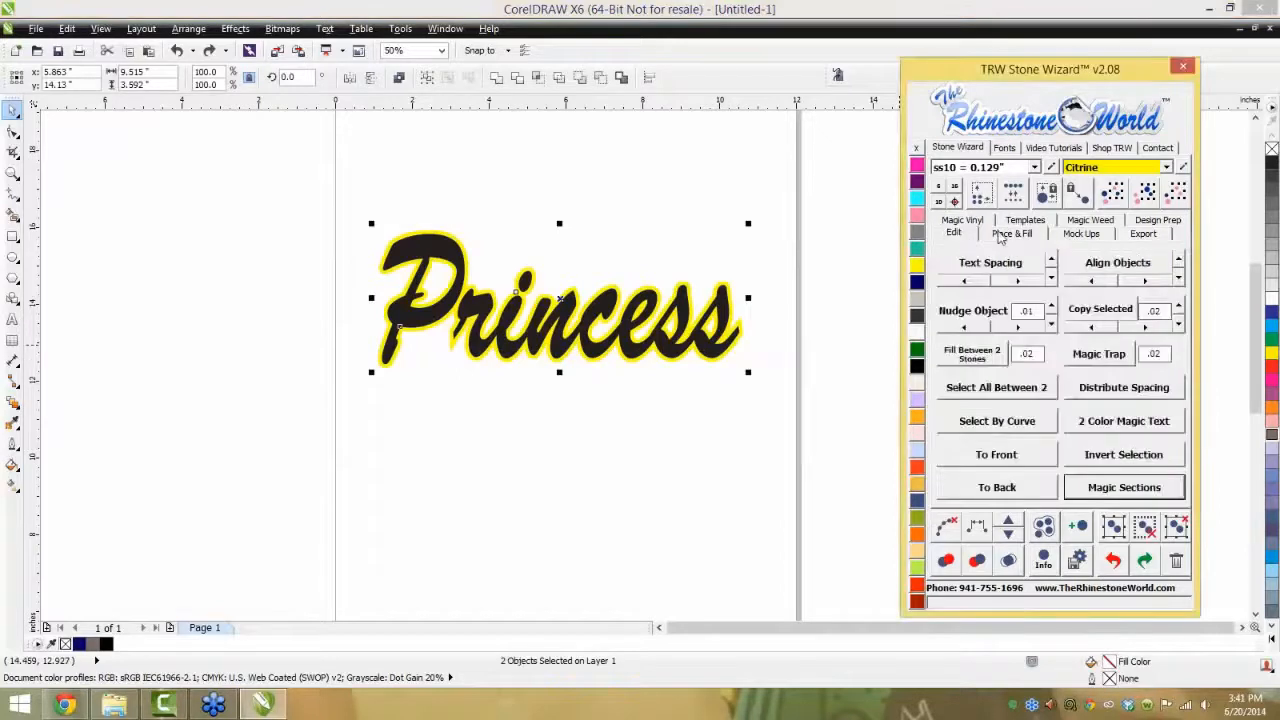
{"action": "left_click", "coordinate": [1005, 234]}
{"action": "left_click", "coordinate": [960, 238]}
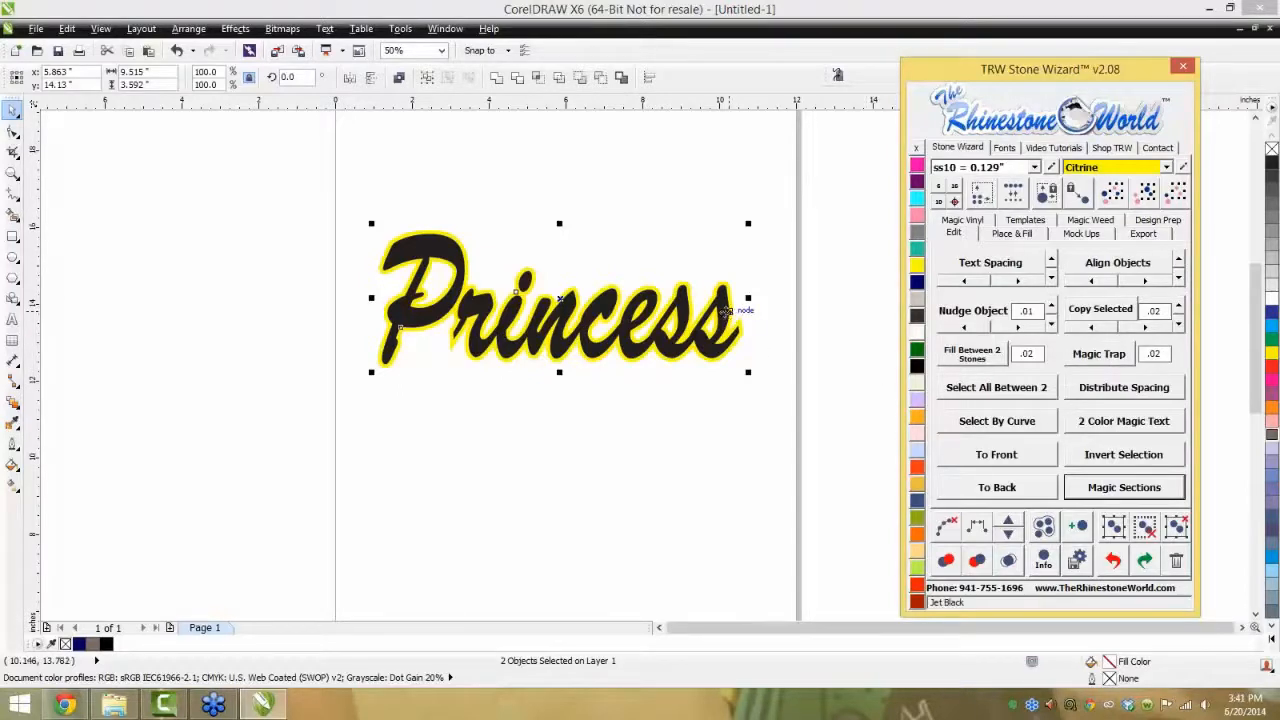
- Separate the black lettering from the yellow contour to examine the trapped shapes, and bring them back into alignment
{"action": "left_click_drag", "start_coordinate": [727, 312], "coordinate": [738, 378]}
{"action": "left_click", "coordinate": [754, 324]}
{"action": "scroll", "coordinate": [708, 318], "scroll_direction": "up", "scroll_amount": 1}
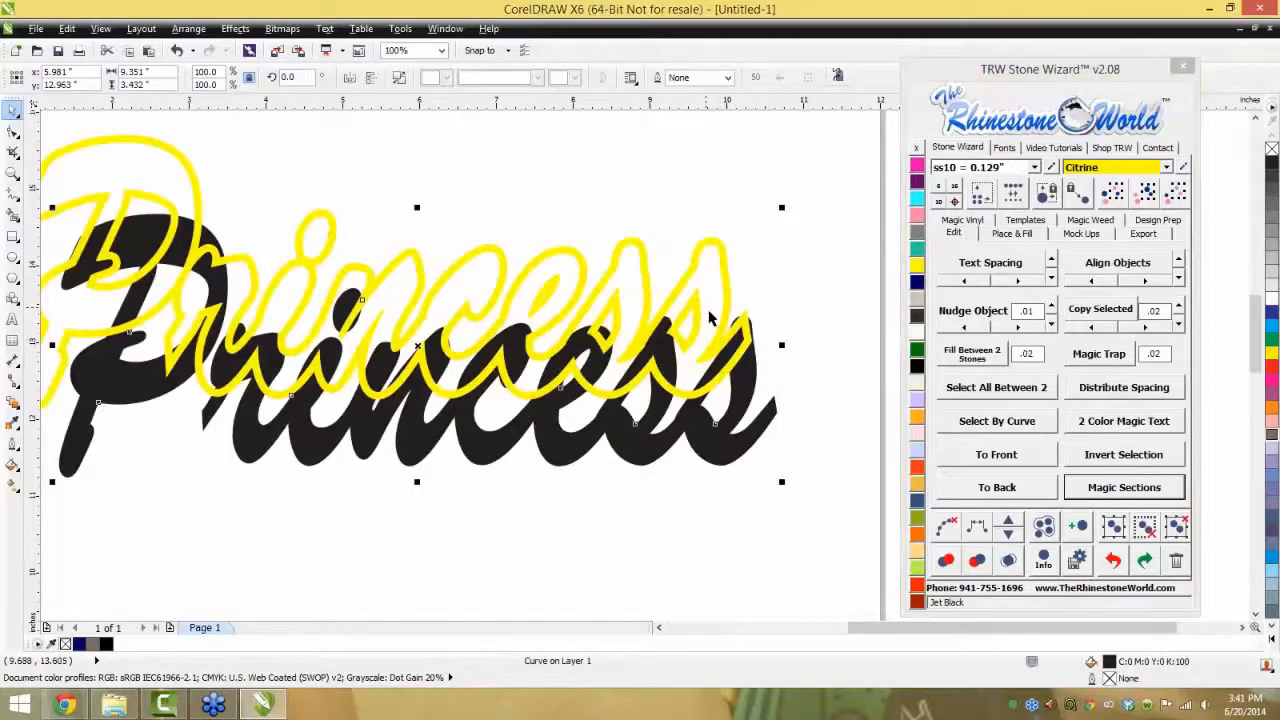
{"action": "scroll", "coordinate": [712, 305], "scroll_direction": "up", "scroll_amount": 2}
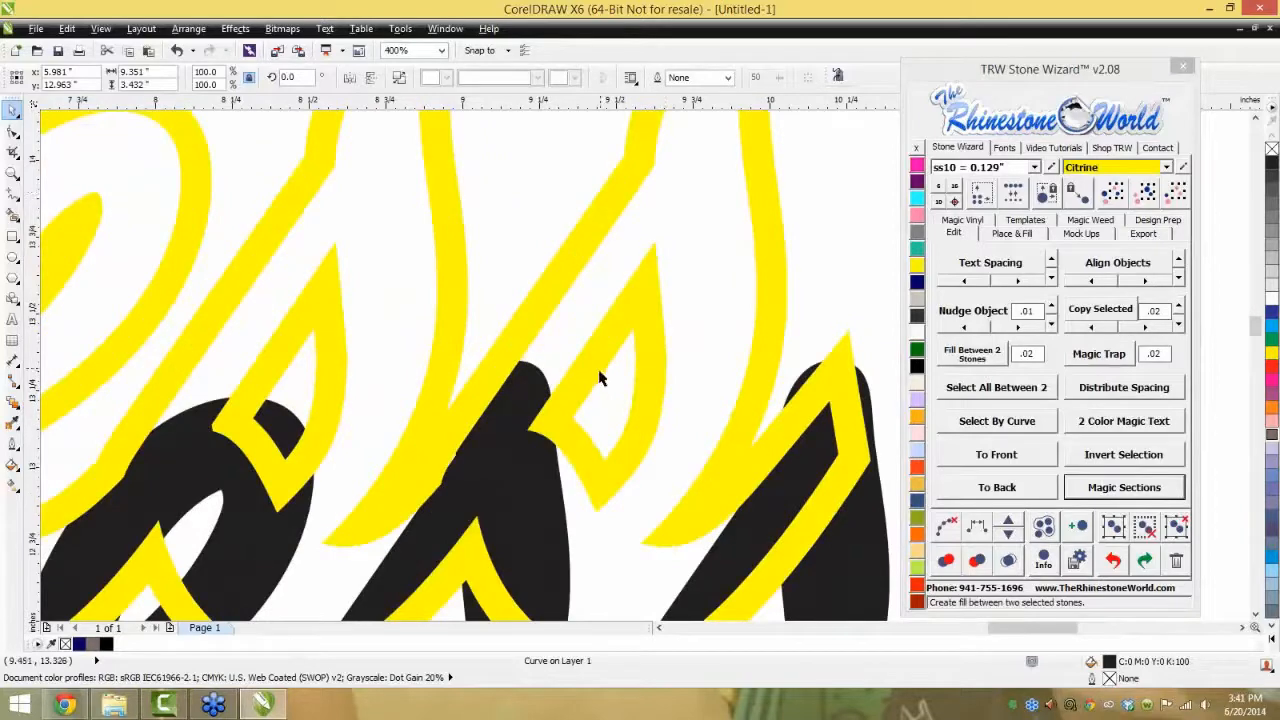
{"action": "scroll", "coordinate": [601, 373], "scroll_direction": "down", "scroll_amount": 1}
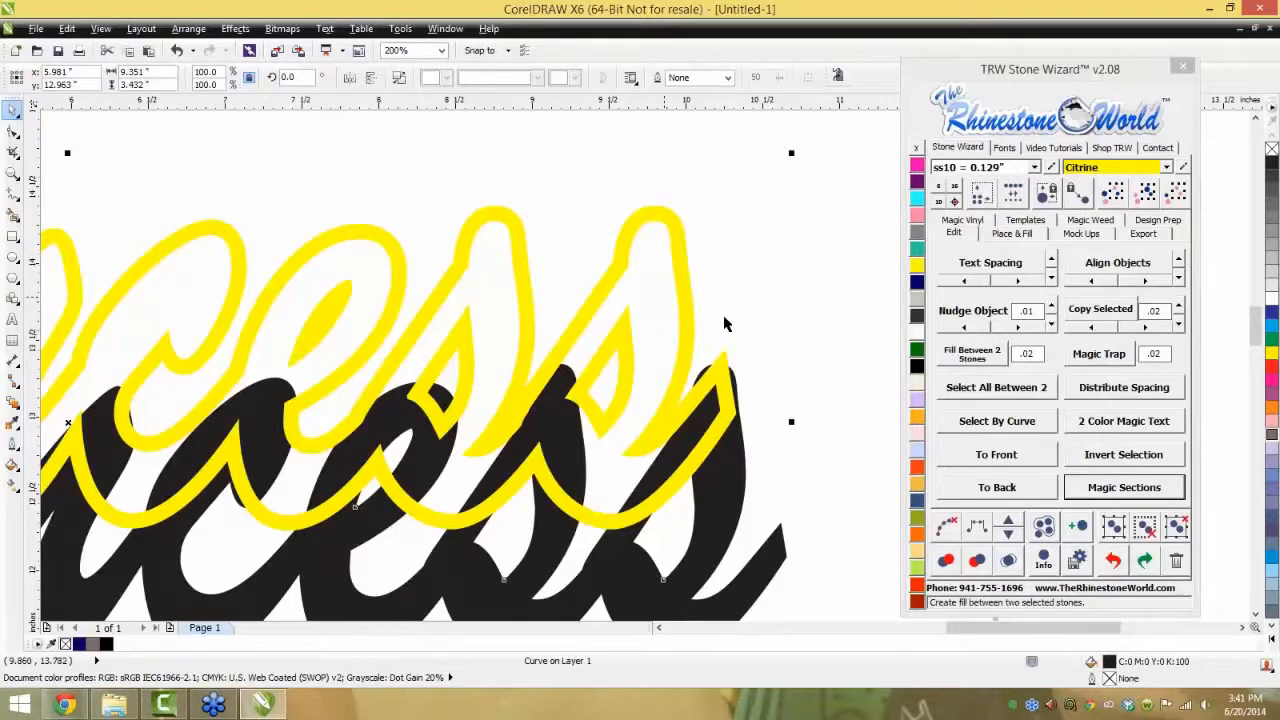
{"action": "left_click", "coordinate": [745, 330]}
- Examine the overlap between the final s and its contour up close in Wireframe view
{"action": "left_click", "coordinate": [101, 28]}
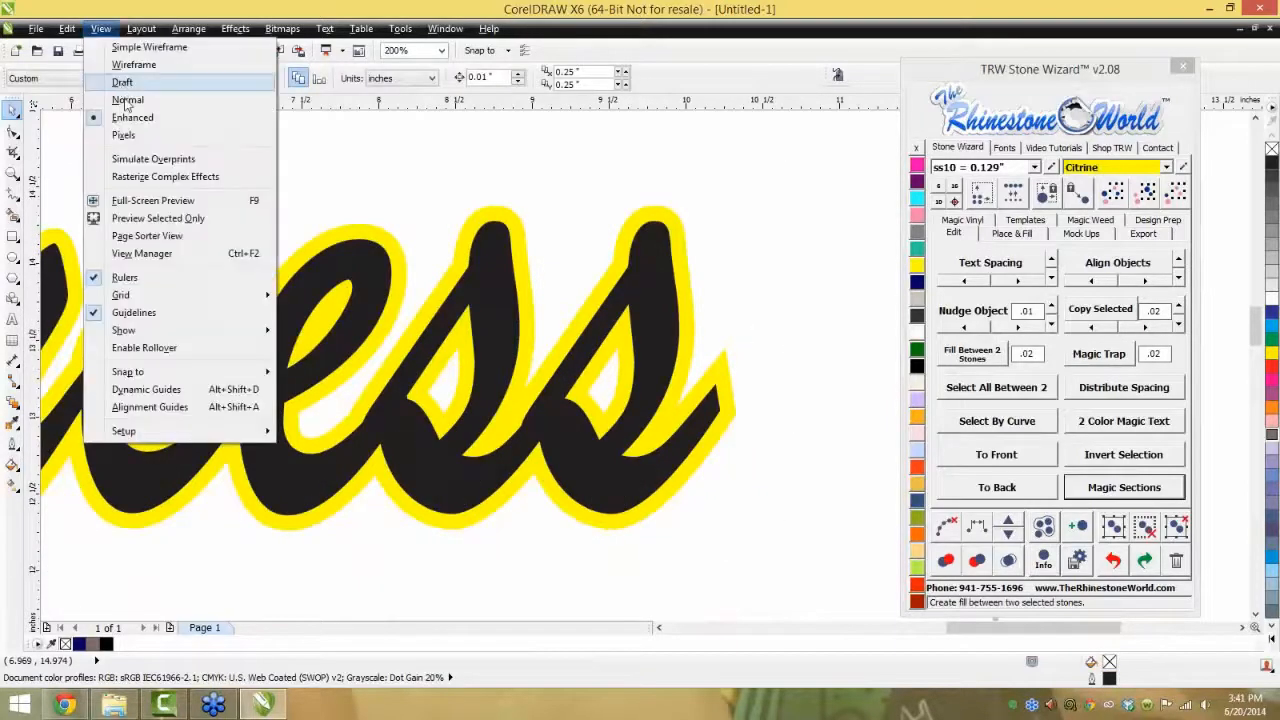
{"action": "key", "text": "Return"}
{"action": "scroll", "coordinate": [682, 352], "scroll_direction": "up", "scroll_amount": 4}
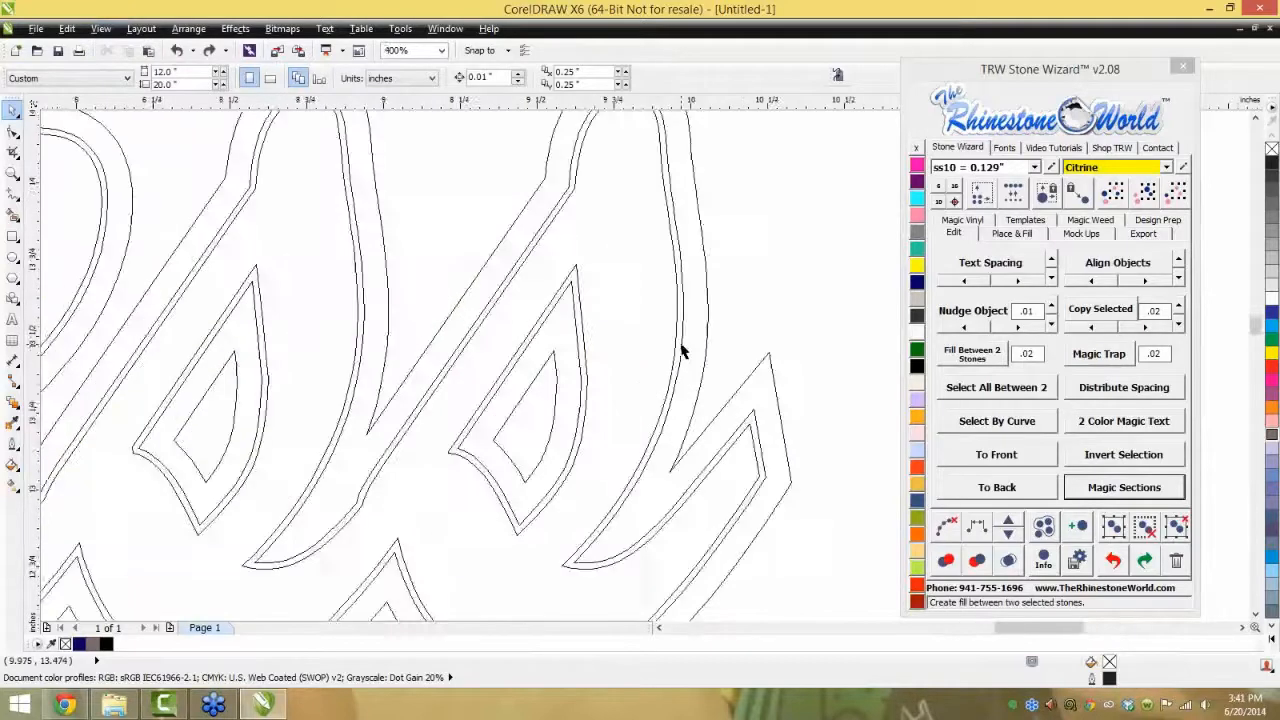
{"action": "scroll", "coordinate": [686, 366], "scroll_direction": "down", "scroll_amount": 1}
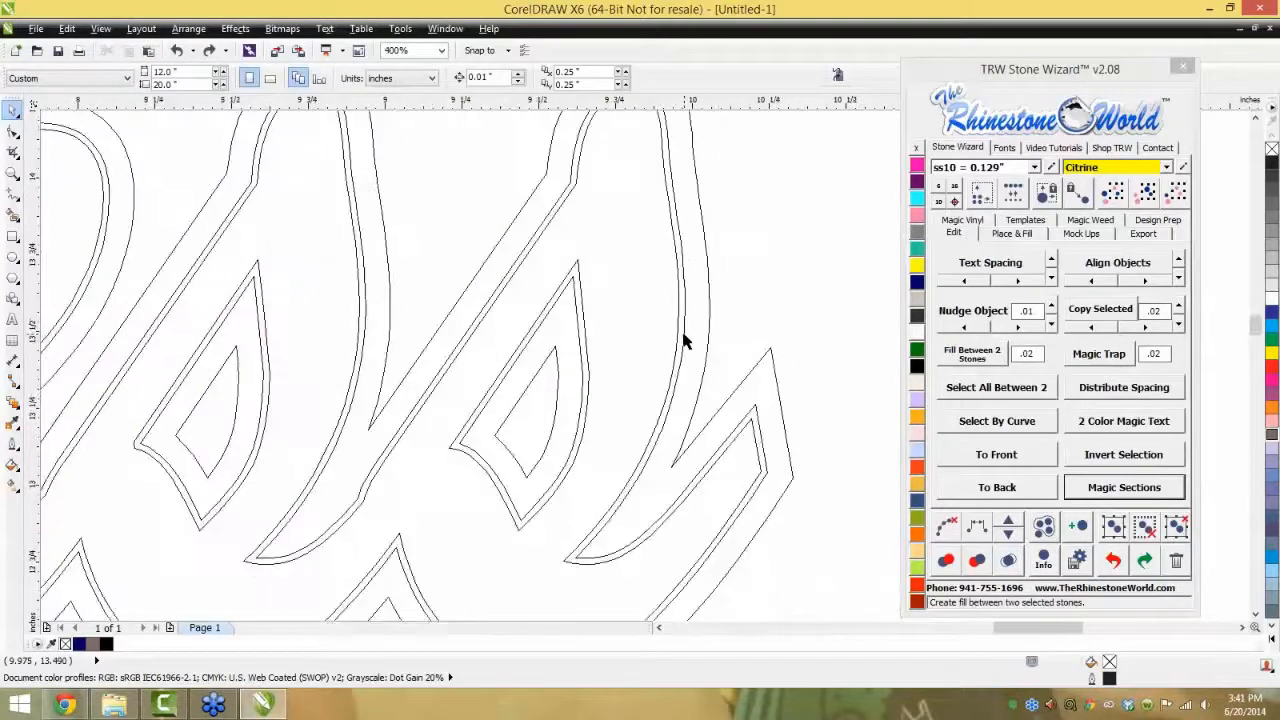
{"action": "scroll", "coordinate": [684, 331], "scroll_direction": "up", "scroll_amount": 2}
- Try shifting the yellow contour 0.02 inch horizontally so it meets the lettering's edge, and undo the move
{"action": "left_click", "coordinate": [684, 331]}
{"action": "key", "text": "F10"}
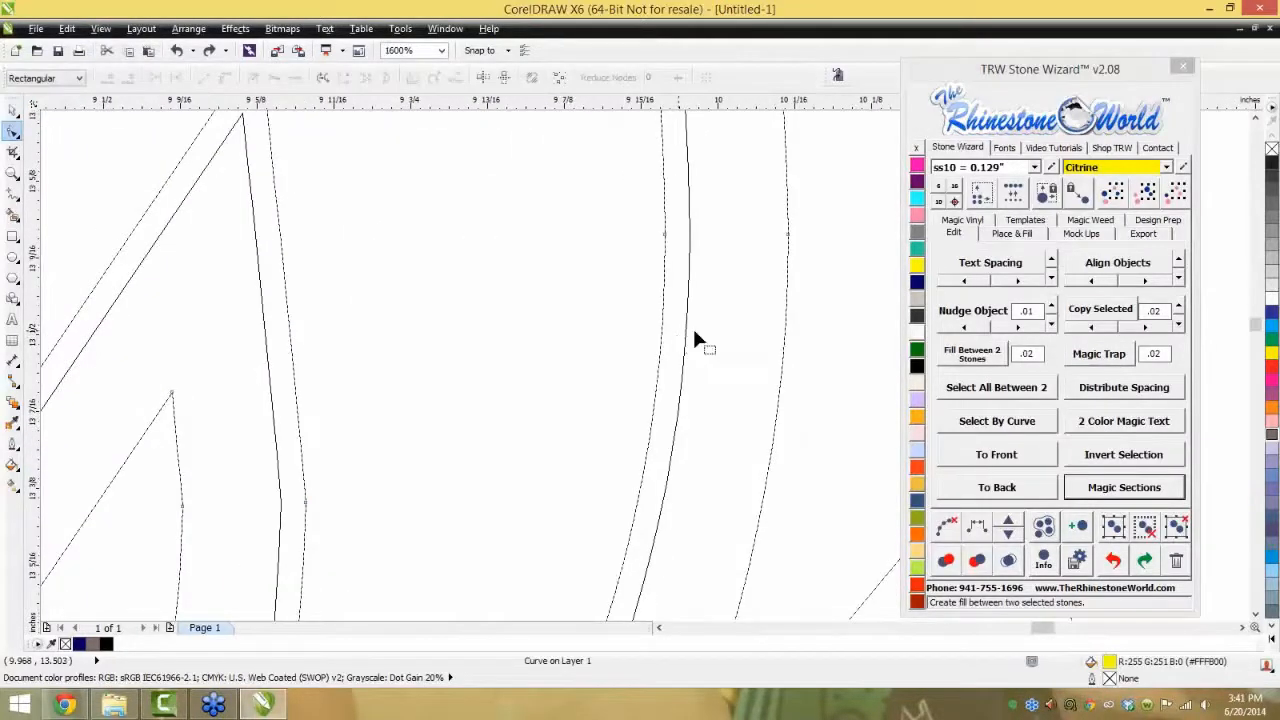
{"action": "key", "text": "space"}
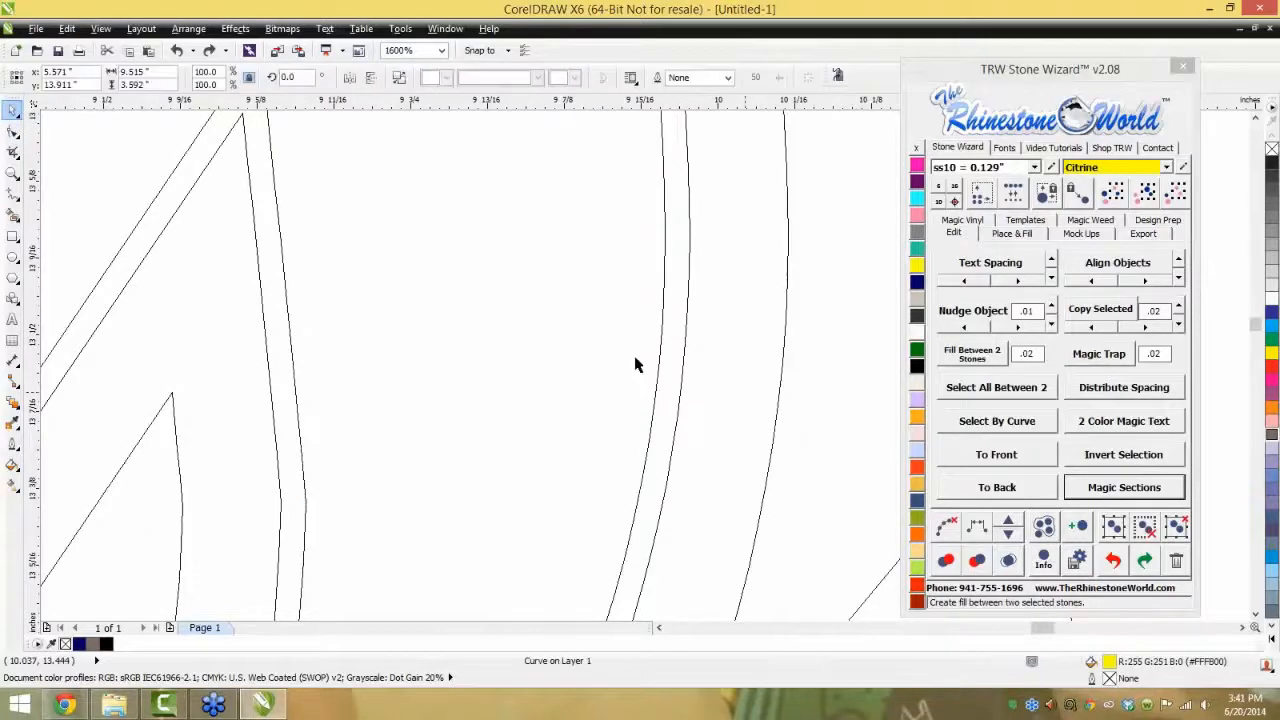
{"action": "left_click_drag", "start_coordinate": [658, 357], "coordinate": [693, 296]}
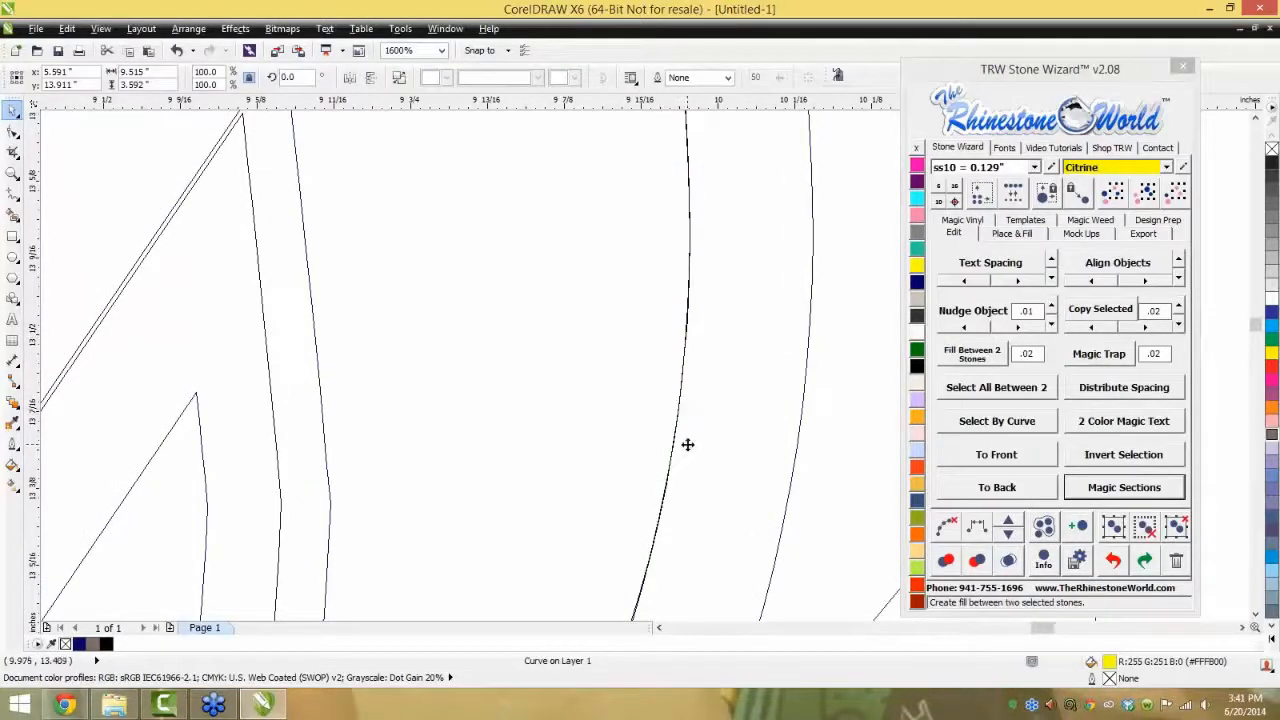
{"action": "key", "text": "ctrl+z"}
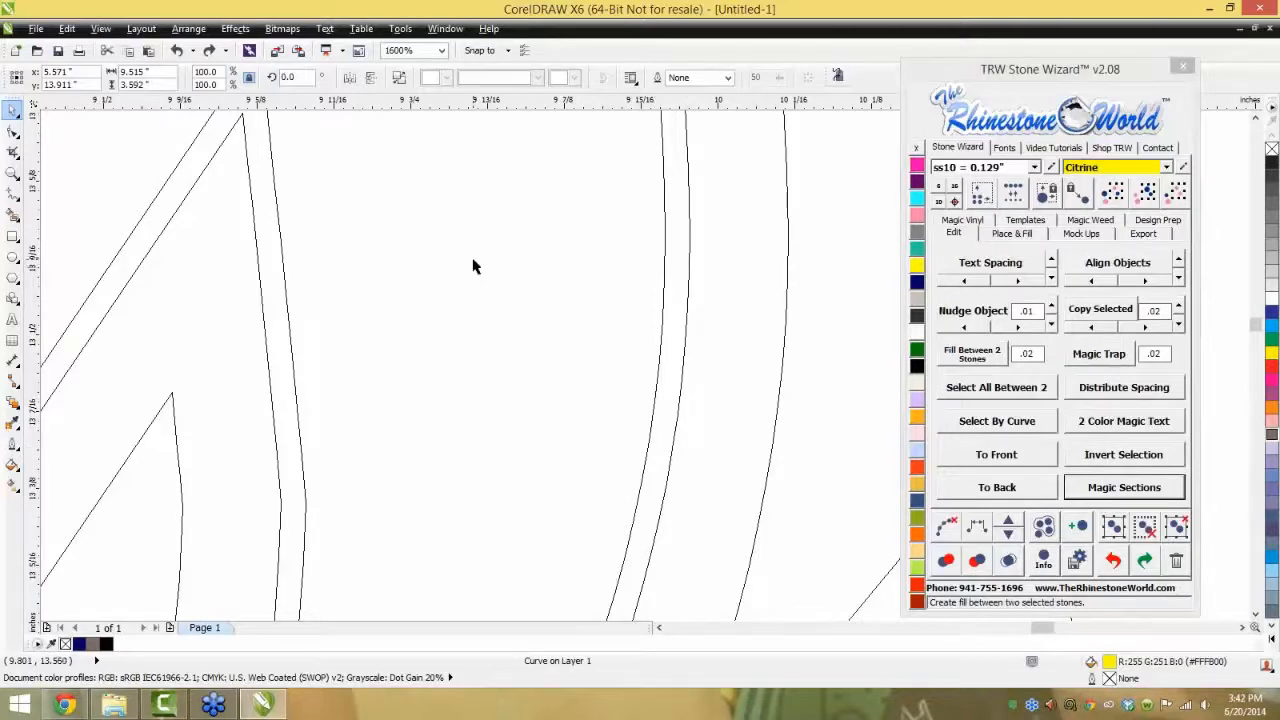
- Return to Enhanced view and look over the whole Princess lettering with its yellow border
{"action": "left_click", "coordinate": [100, 29]}
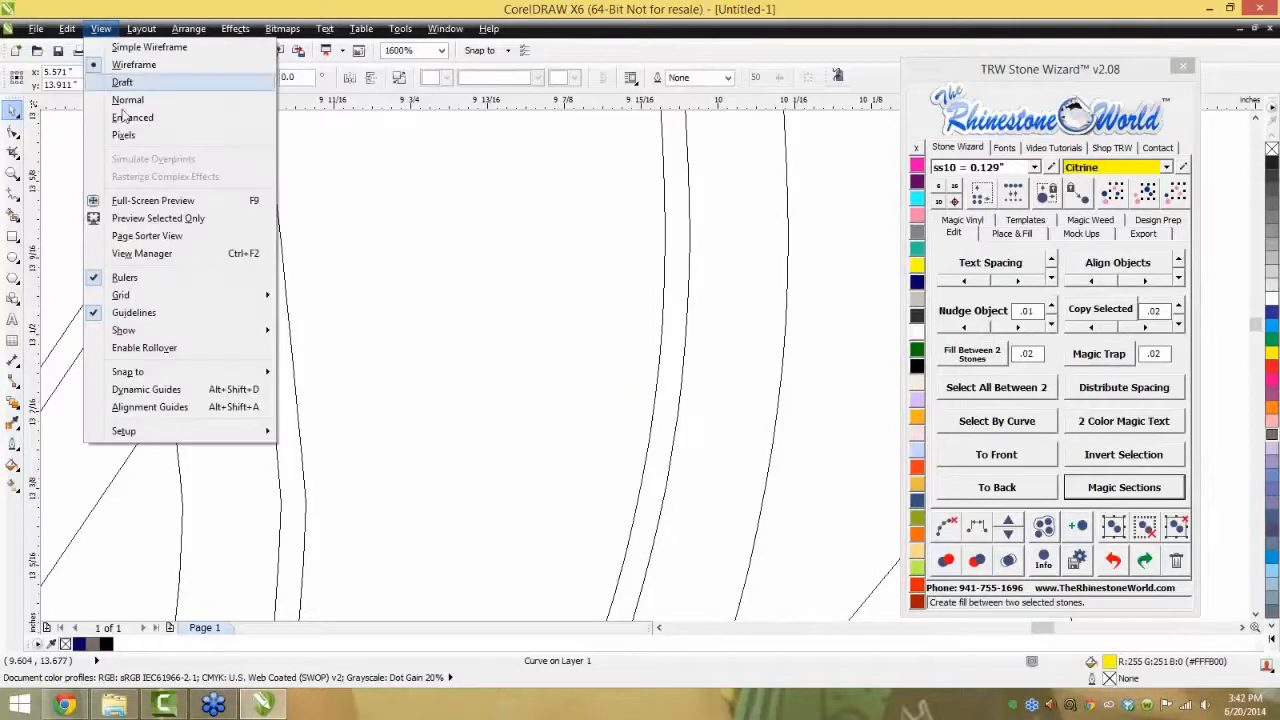
{"action": "left_click", "coordinate": [126, 116]}
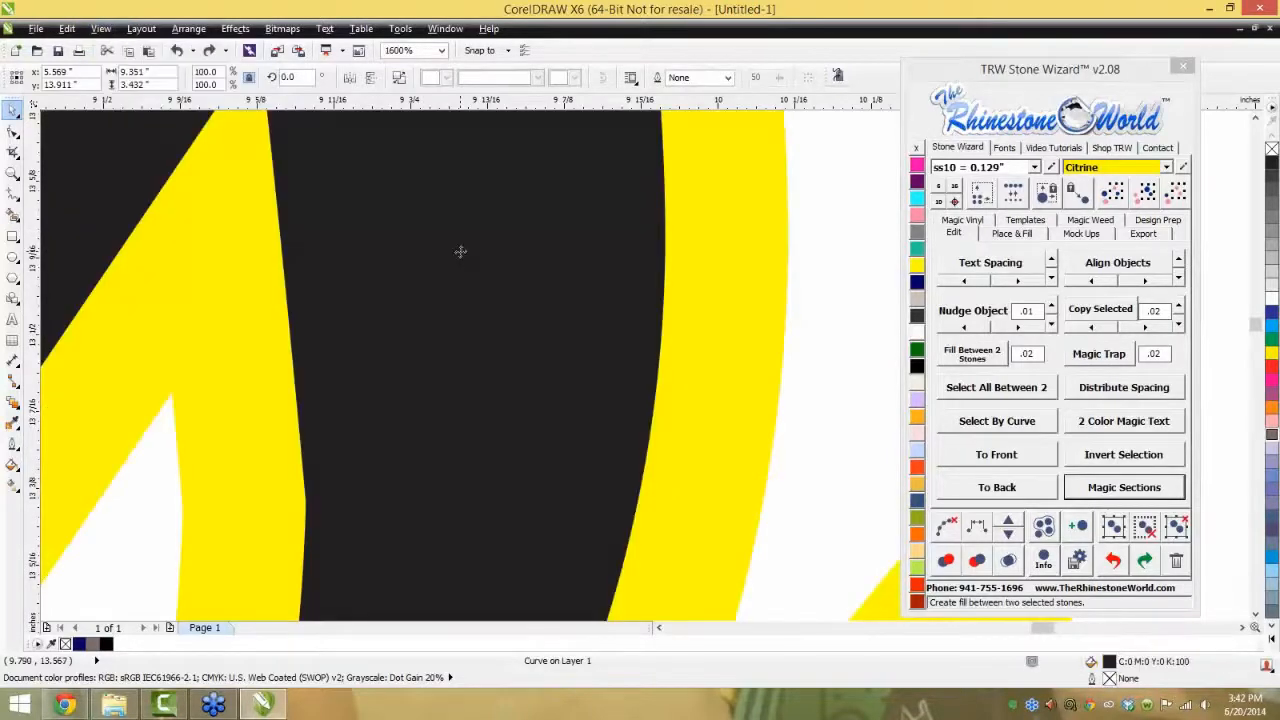
{"action": "scroll", "coordinate": [460, 251], "scroll_direction": "down", "scroll_amount": 5}
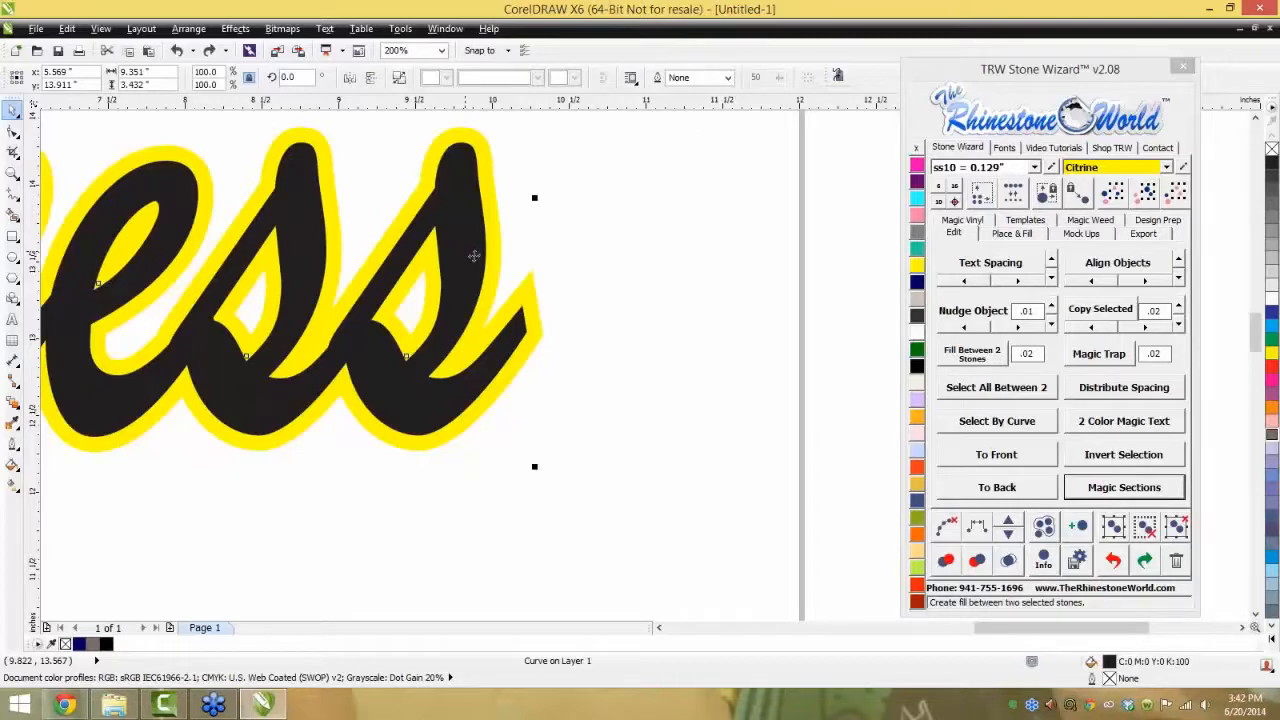
{"action": "left_click", "coordinate": [596, 338]}
{"action": "scroll", "coordinate": [595, 340], "scroll_direction": "down", "scroll_amount": 2}
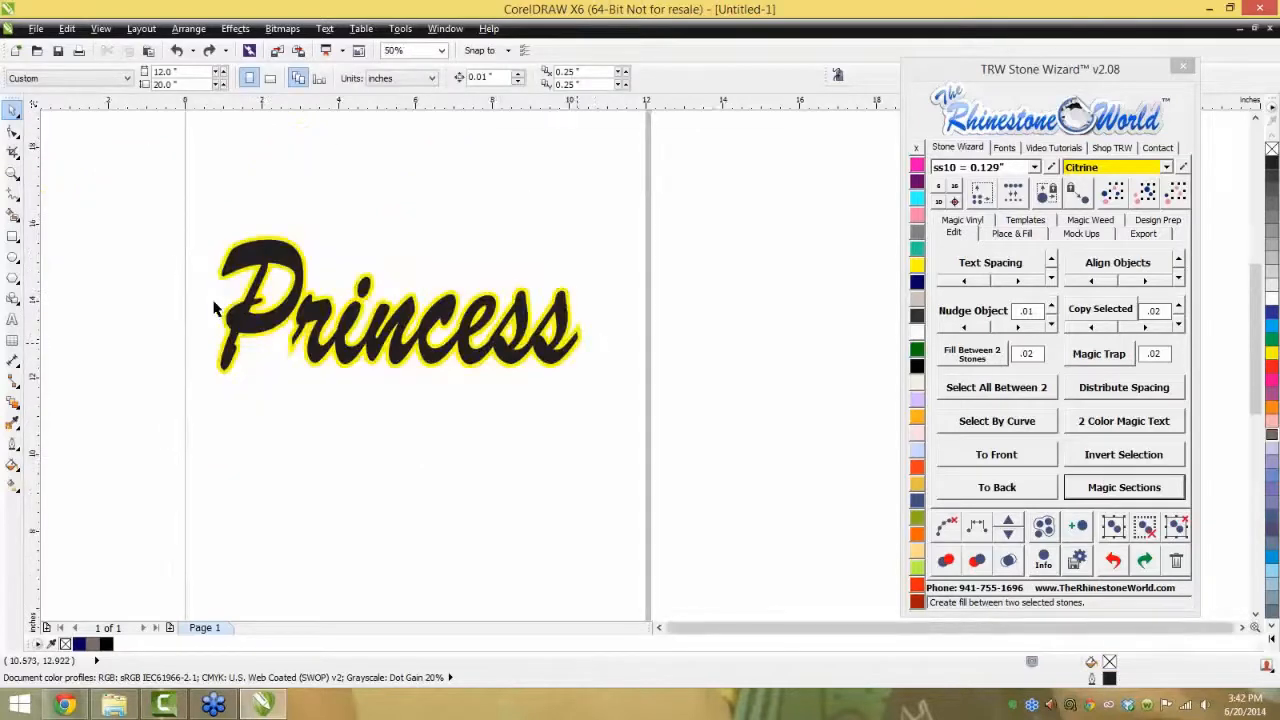
{"action": "scroll", "coordinate": [512, 320], "scroll_direction": "up", "scroll_amount": 2}
{"action": "scroll", "coordinate": [512, 330], "scroll_direction": "down", "scroll_amount": 2}
{"action": "scroll", "coordinate": [512, 350], "scroll_direction": "up", "scroll_amount": 1}
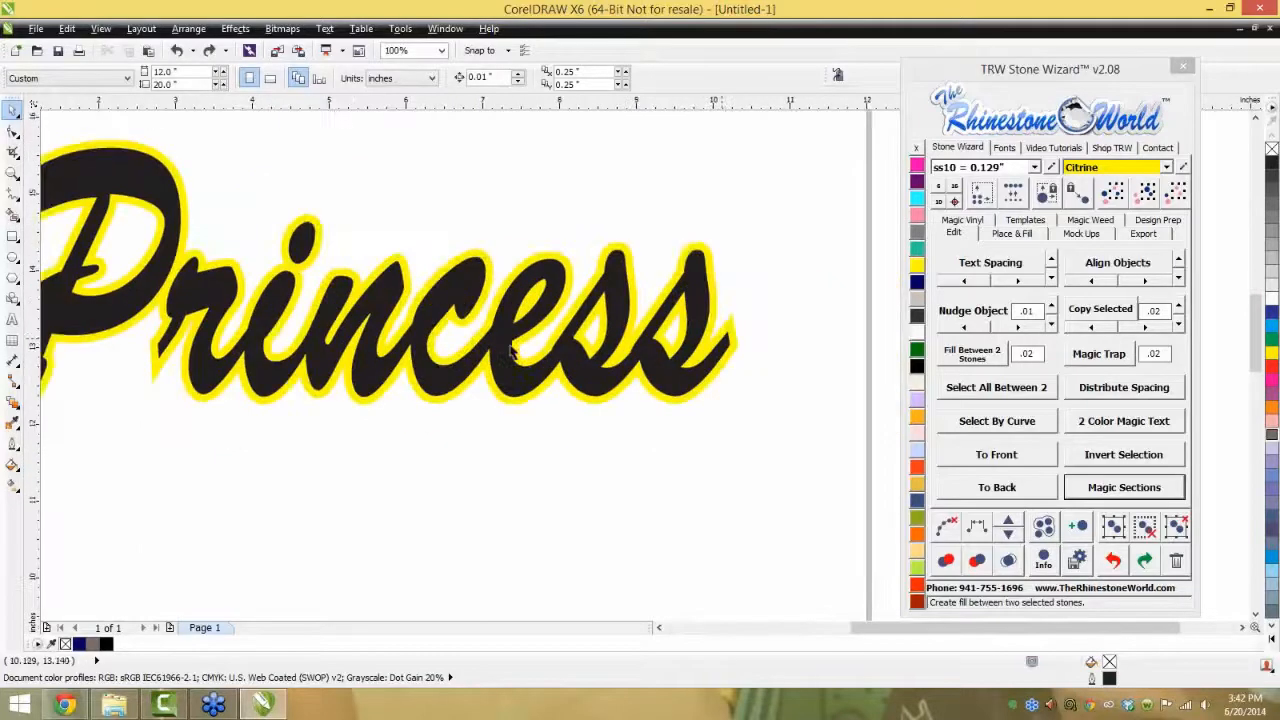
- Fill the black Princess lettering with the White Magic Glitter vinyl
{"action": "left_click", "coordinate": [531, 378]}
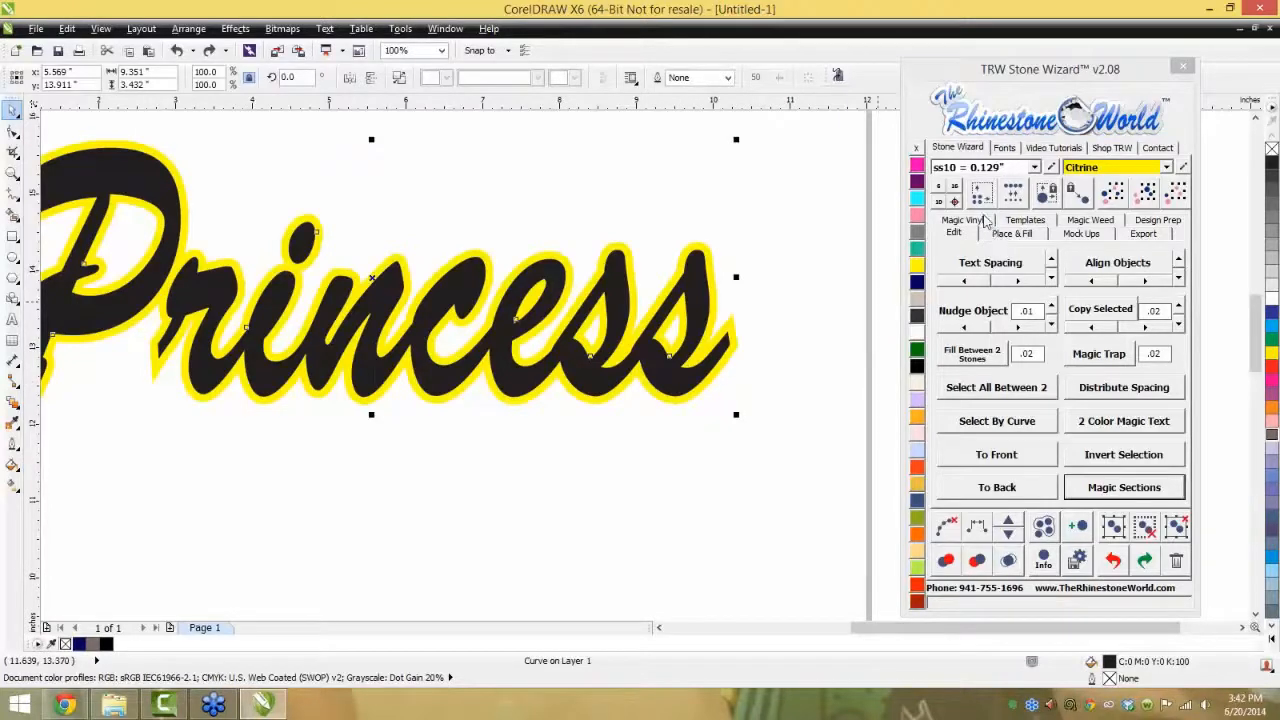
{"action": "left_click", "coordinate": [970, 220]}
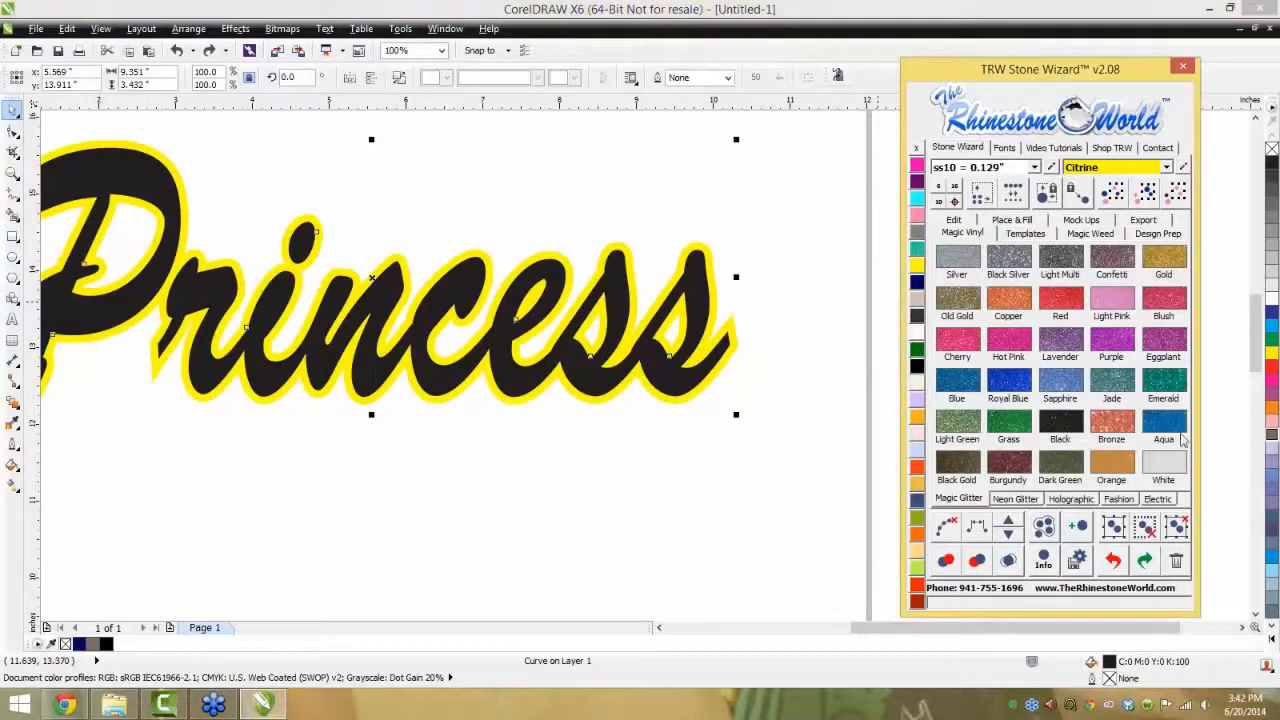
{"action": "left_click", "coordinate": [1165, 465]}
{"action": "left_click", "coordinate": [786, 420]}
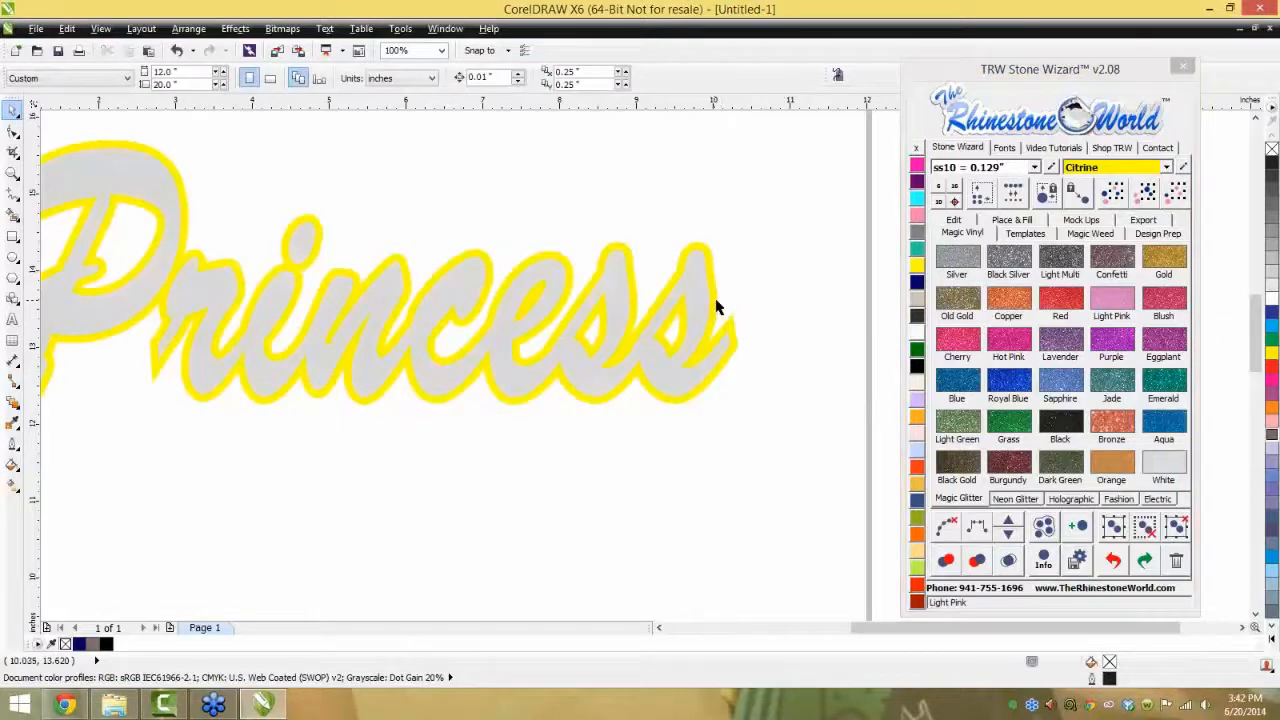
- Fill the yellow contour around the Princess lettering with the Cherry Magic Glitter vinyl and check the two-colour result up close
{"action": "left_click", "coordinate": [718, 307]}
{"action": "left_click", "coordinate": [958, 366]}
{"action": "left_click", "coordinate": [786, 397]}
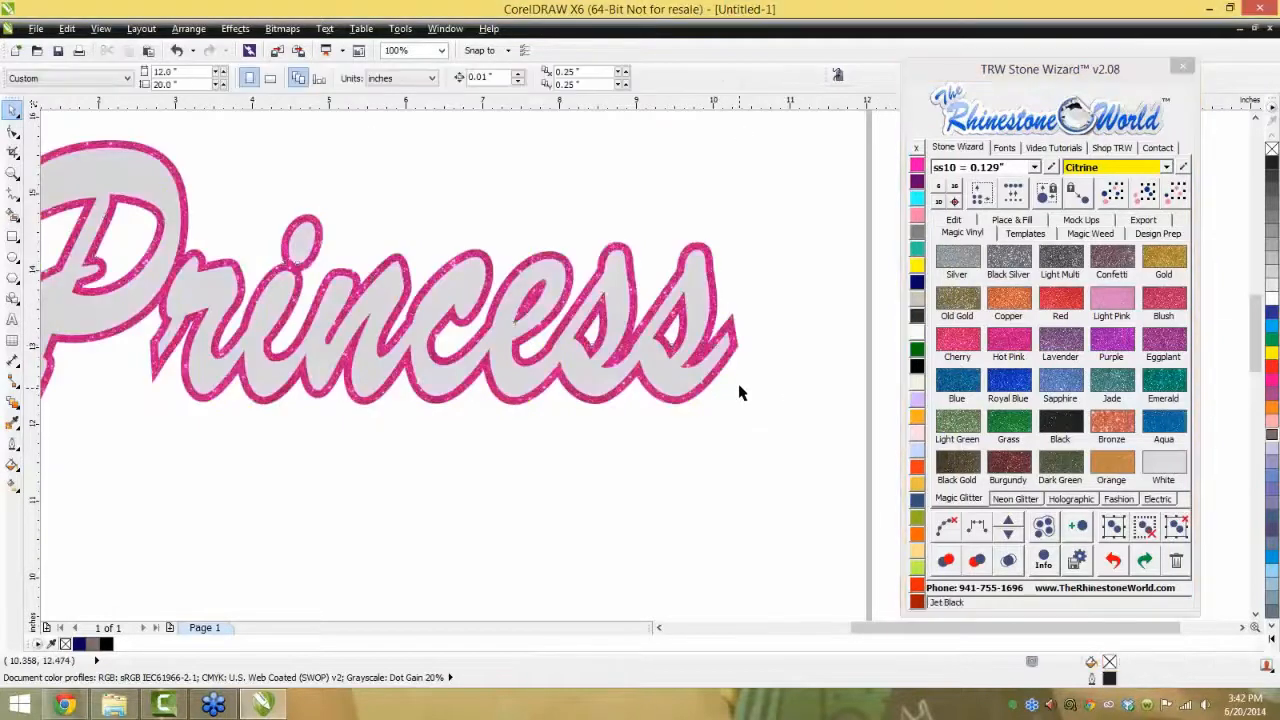
{"action": "scroll", "coordinate": [740, 391], "scroll_direction": "down", "scroll_amount": 1}
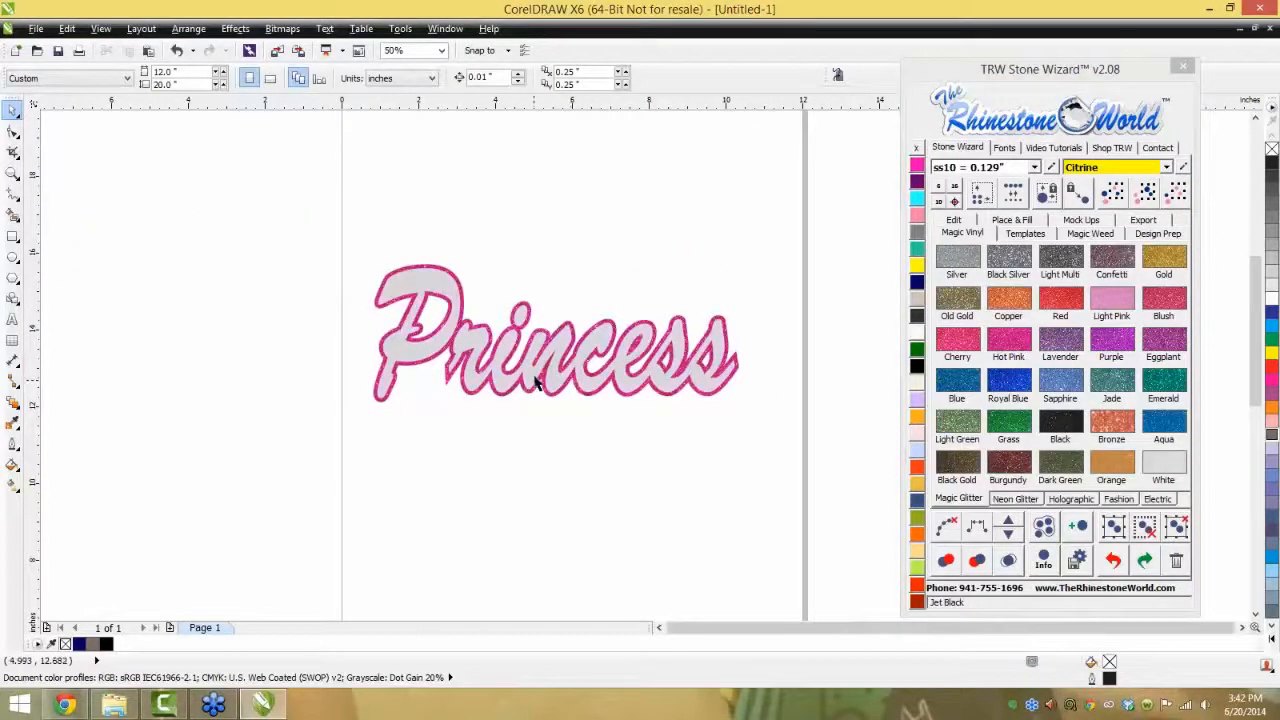
{"action": "scroll", "coordinate": [532, 375], "scroll_direction": "up", "scroll_amount": 2}
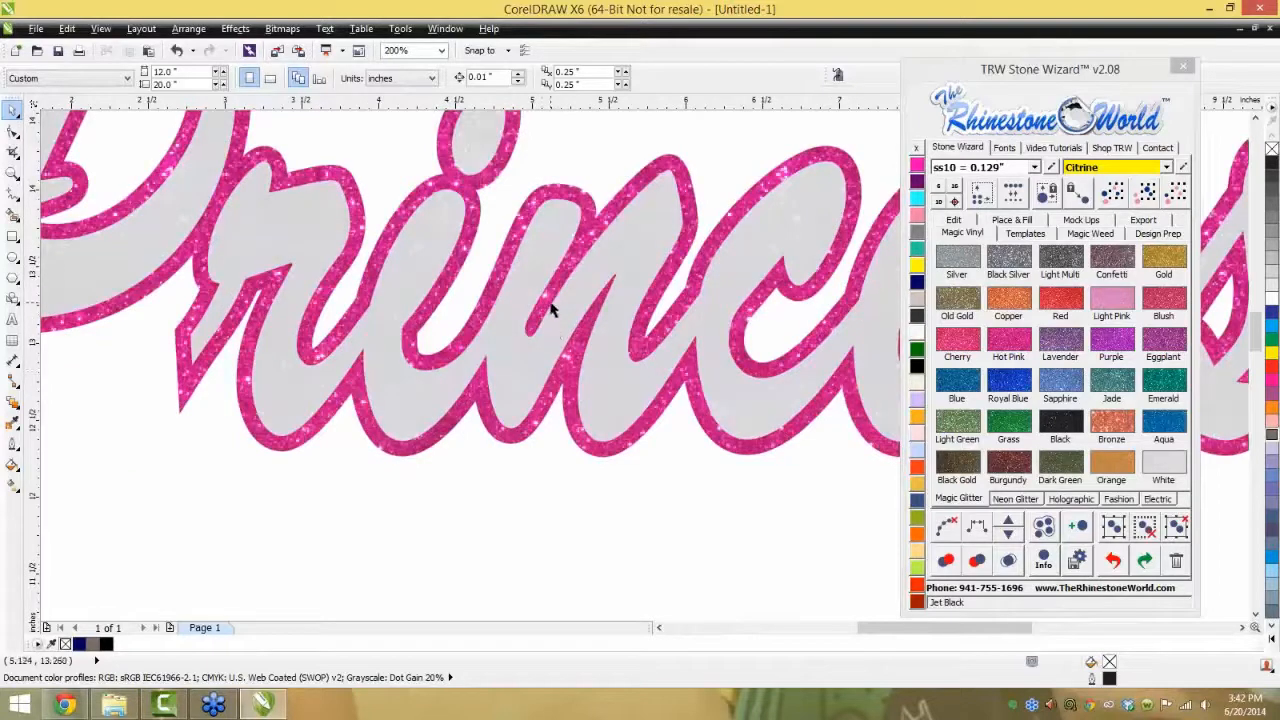
{"action": "scroll", "coordinate": [546, 300], "scroll_direction": "down", "scroll_amount": 2}
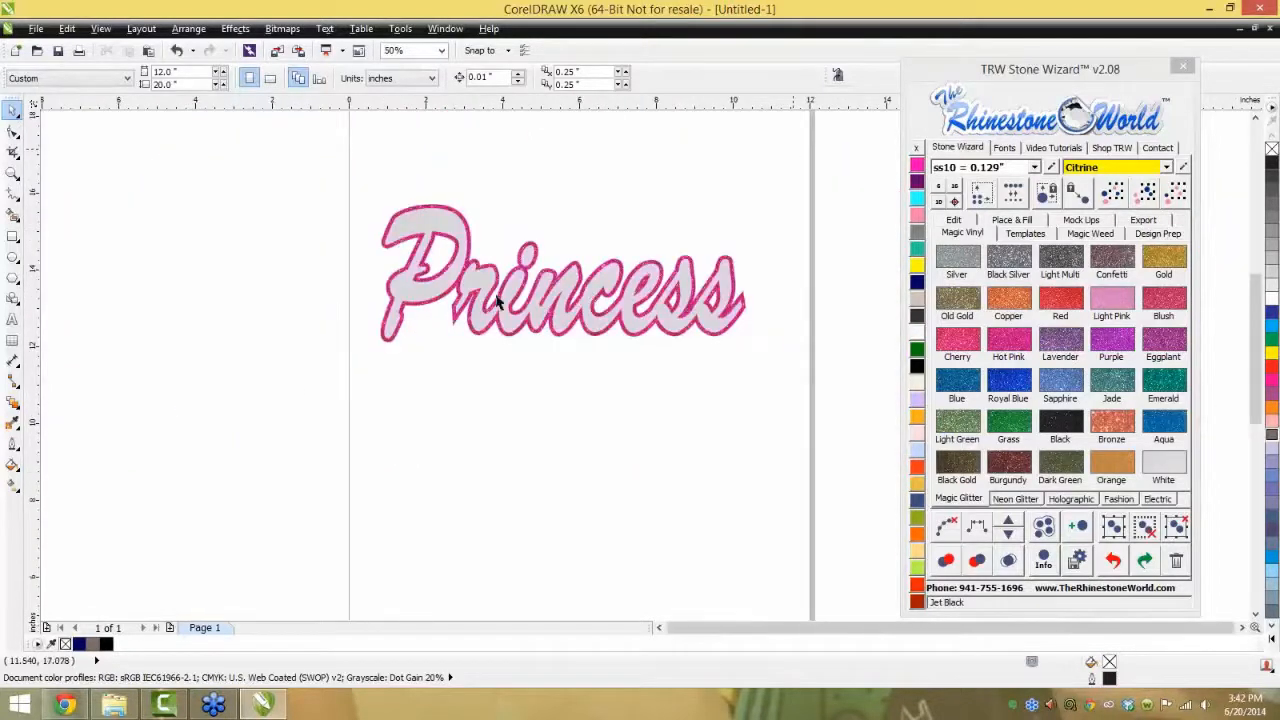
- Try a Front and Back women's tank top mockup of the complete Princess design, and delete the mockup page
{"action": "left_click_drag", "start_coordinate": [794, 149], "coordinate": [302, 416]}
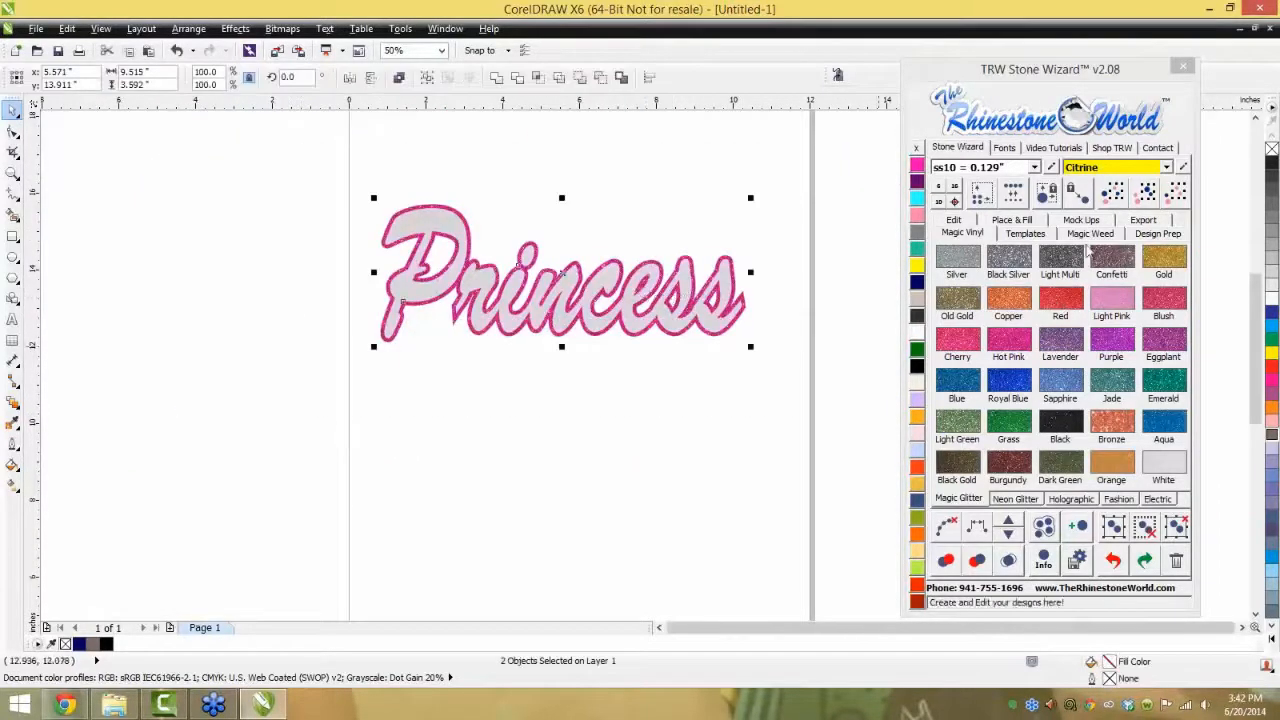
{"action": "left_click", "coordinate": [1081, 220]}
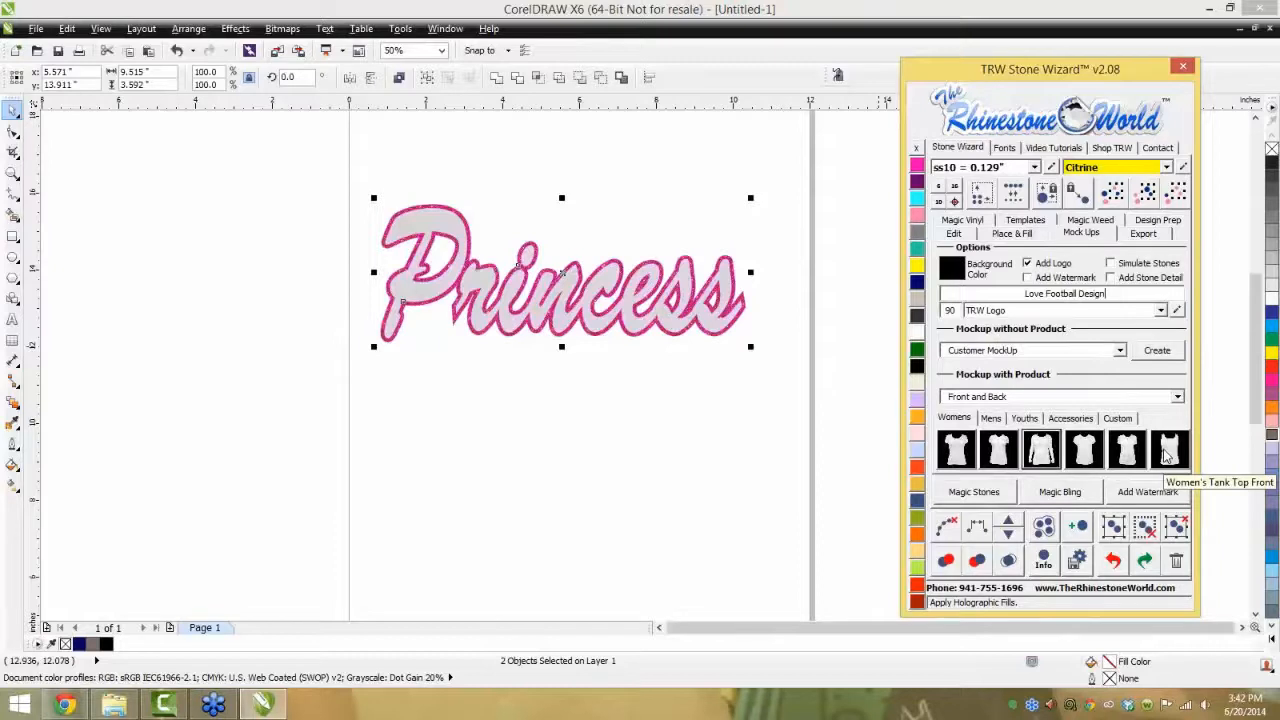
{"action": "left_click", "coordinate": [1167, 455]}
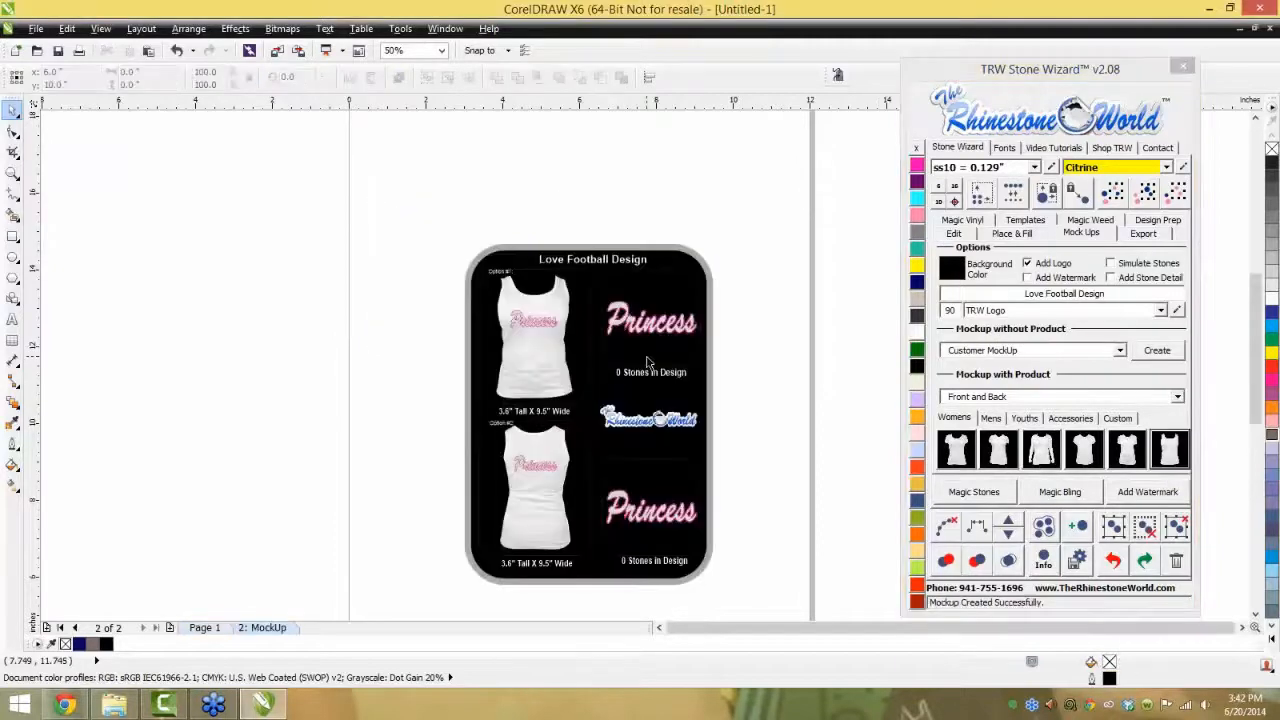
{"action": "right_click", "coordinate": [275, 628]}
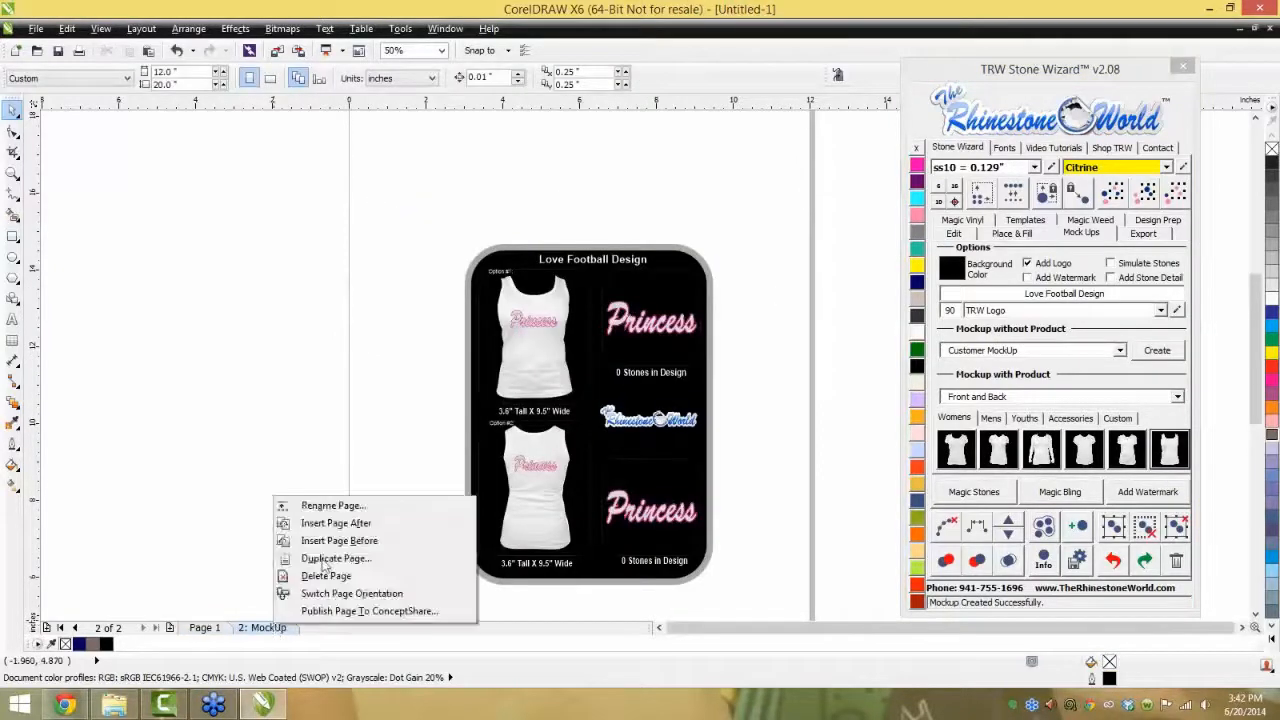
{"action": "left_click", "coordinate": [324, 561]}
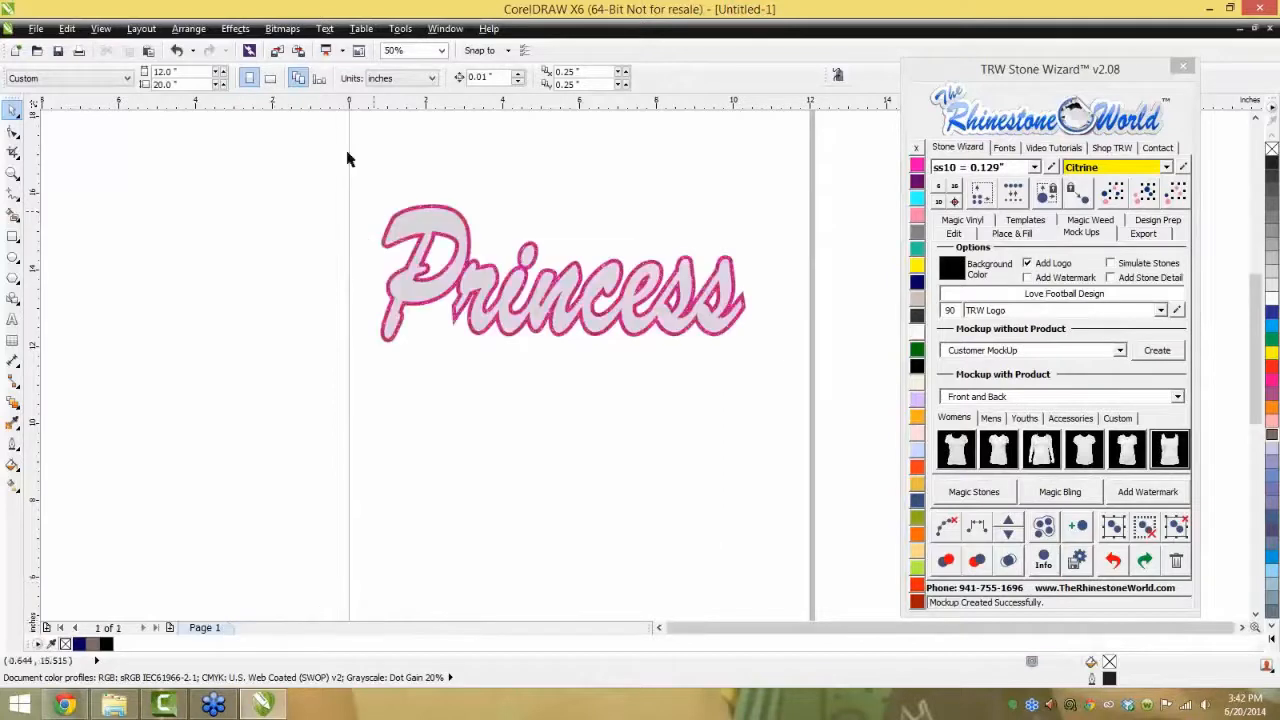
- Create a Front product mockup of the complete Princess design on the women's tank top
{"action": "left_click_drag", "start_coordinate": [347, 145], "coordinate": [860, 440]}
{"action": "left_click", "coordinate": [1178, 397]}
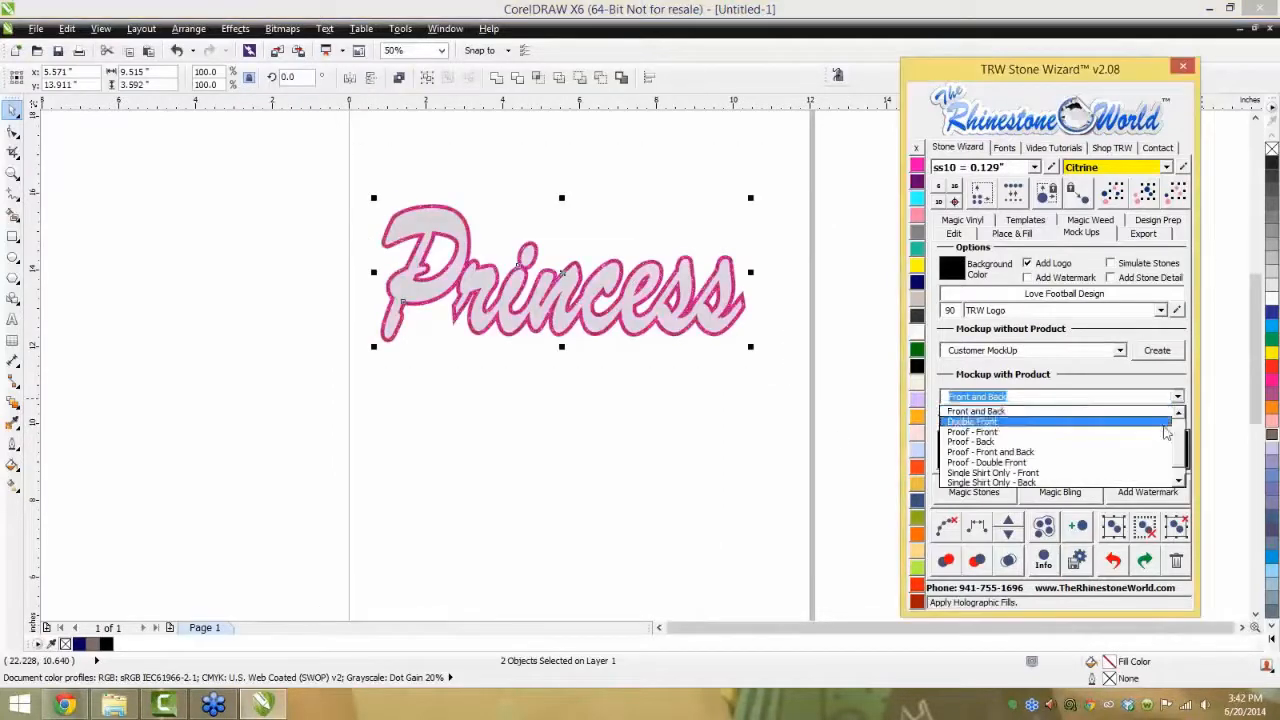
{"action": "scroll", "coordinate": [1150, 430], "scroll_direction": "up", "scroll_amount": 2}
{"action": "left_click", "coordinate": [1115, 422]}
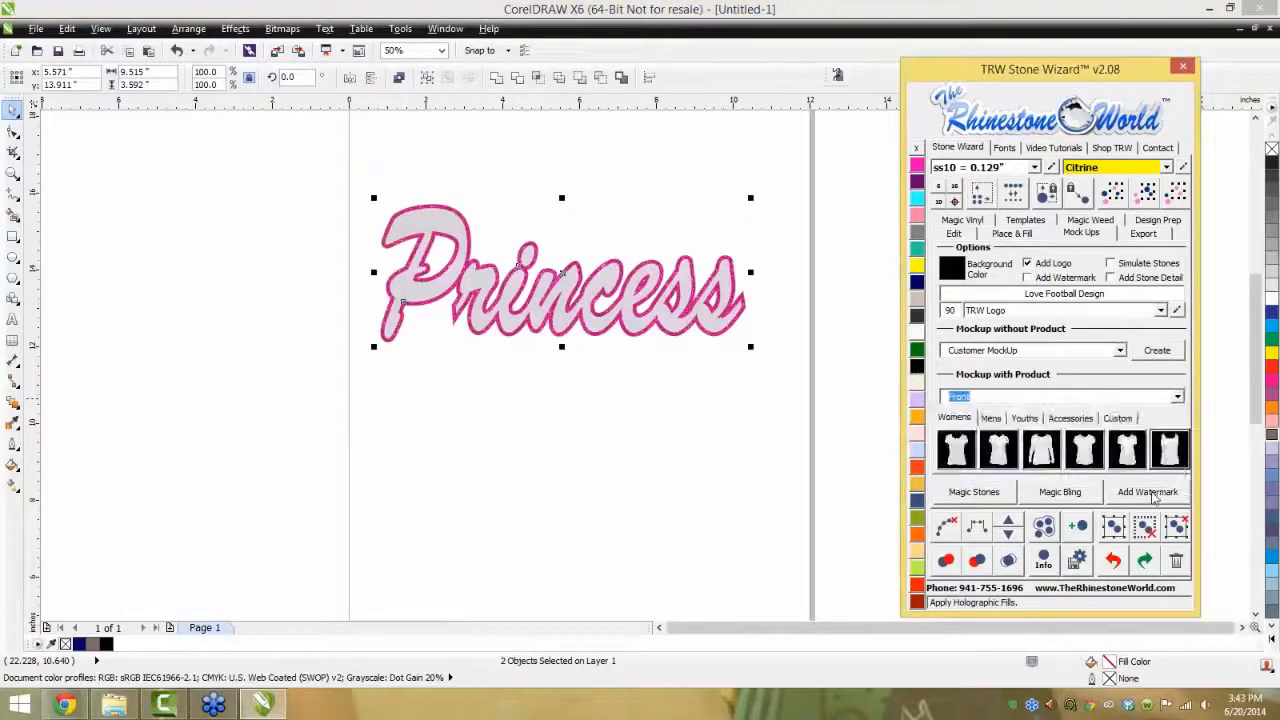
{"action": "left_click", "coordinate": [1170, 455]}
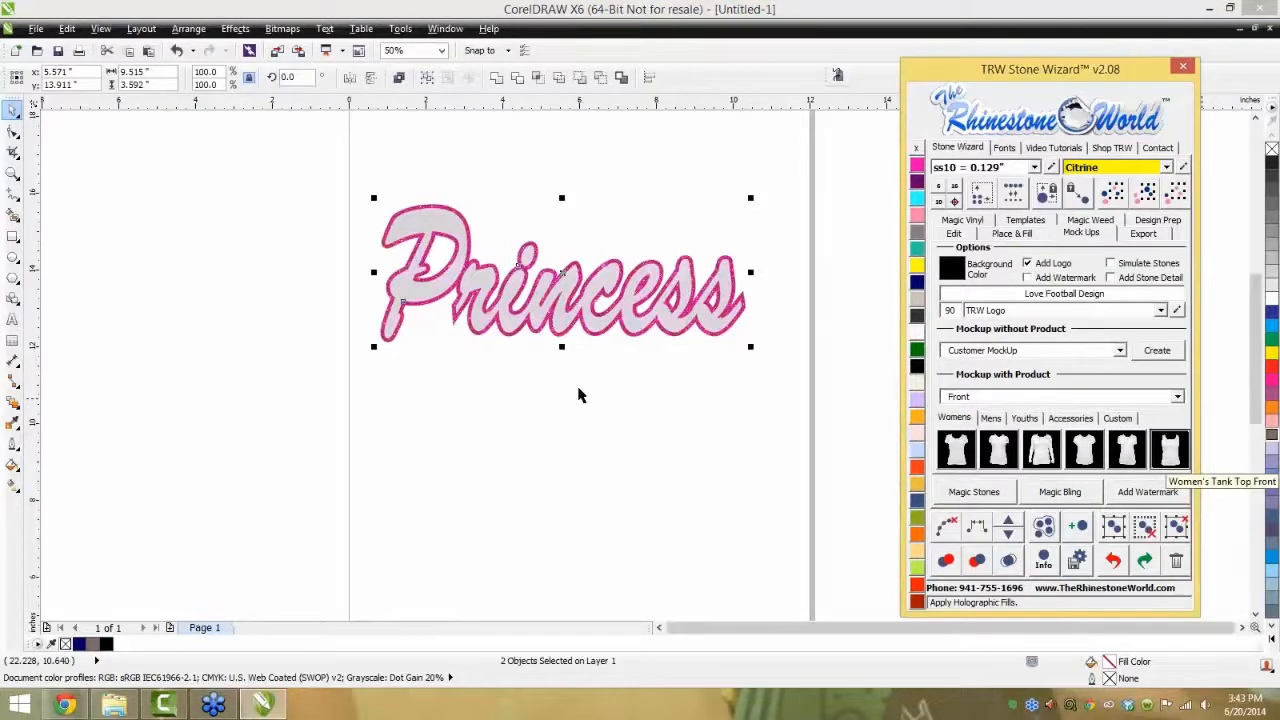
- Colour the mockup's tank top Emerald and inspect the Princess design on it
{"action": "left_click", "coordinate": [918, 350]}
{"action": "left_click", "coordinate": [809, 380]}
{"action": "scroll", "coordinate": [506, 364], "scroll_direction": "up", "scroll_amount": 1}
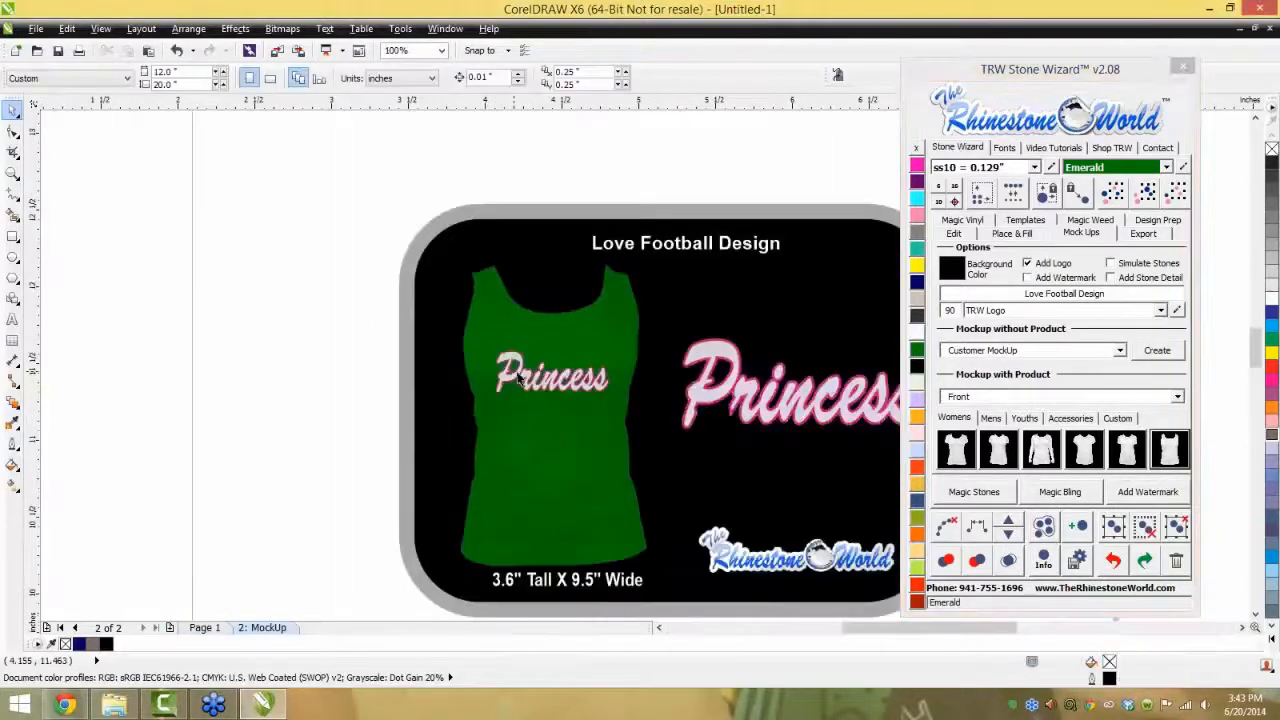
{"action": "scroll", "coordinate": [518, 378], "scroll_direction": "up", "scroll_amount": 1}
{"action": "scroll", "coordinate": [670, 400], "scroll_direction": "down", "scroll_amount": 1}
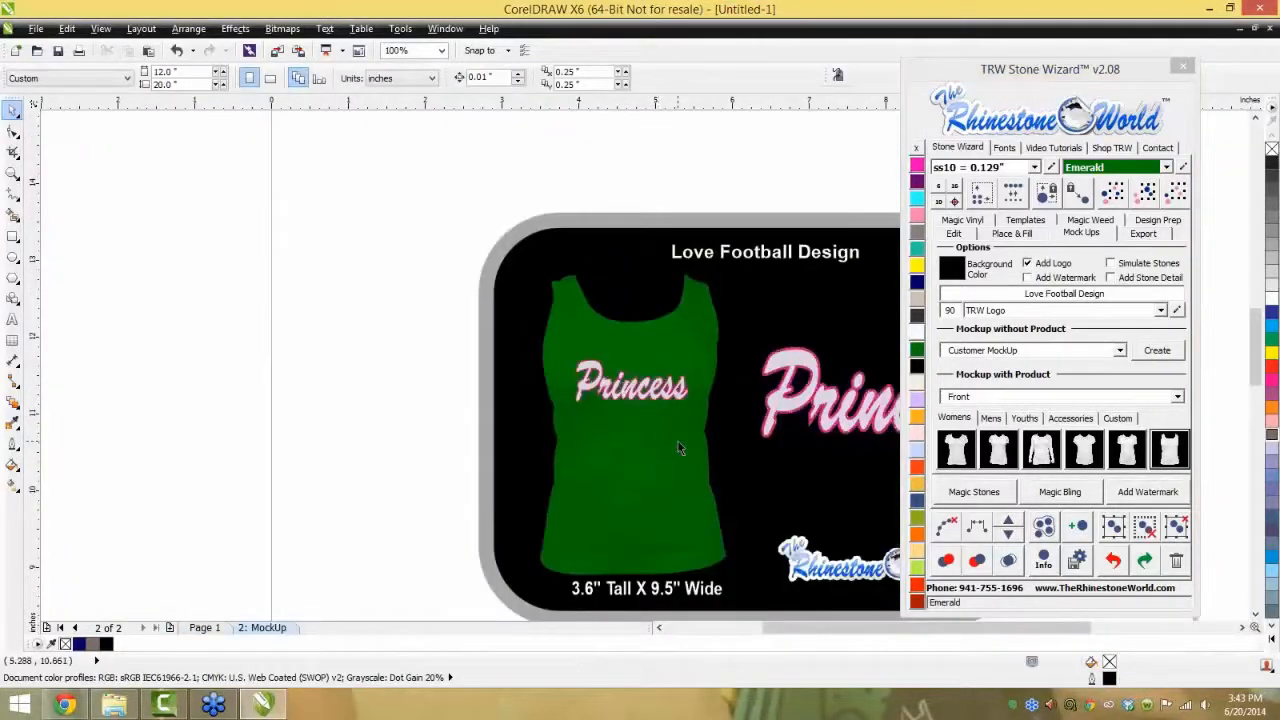
- Try Citrine and Hot Pink on the mockup's tank top, and settle on Light Amethyst
{"action": "left_click", "coordinate": [677, 440]}
{"action": "left_click", "coordinate": [917, 266]}
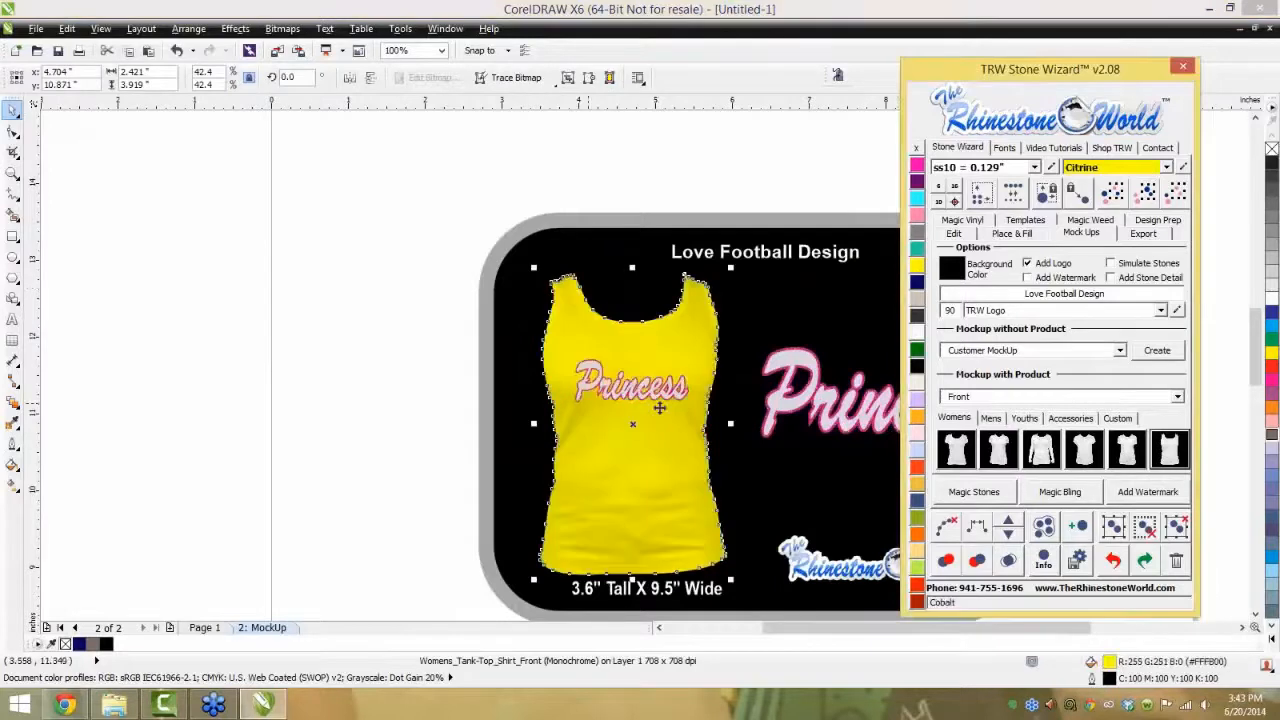
{"action": "left_click", "coordinate": [917, 197]}
{"action": "left_click", "coordinate": [917, 166]}
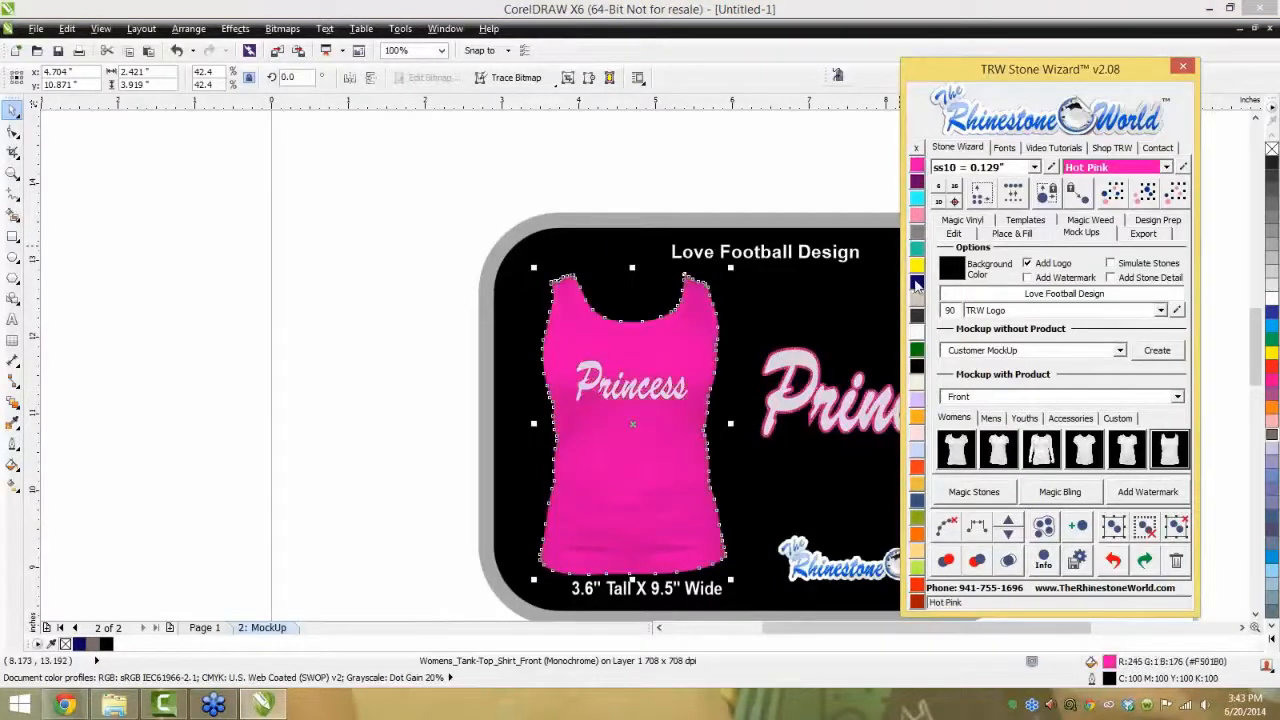
{"action": "left_click", "coordinate": [917, 405]}
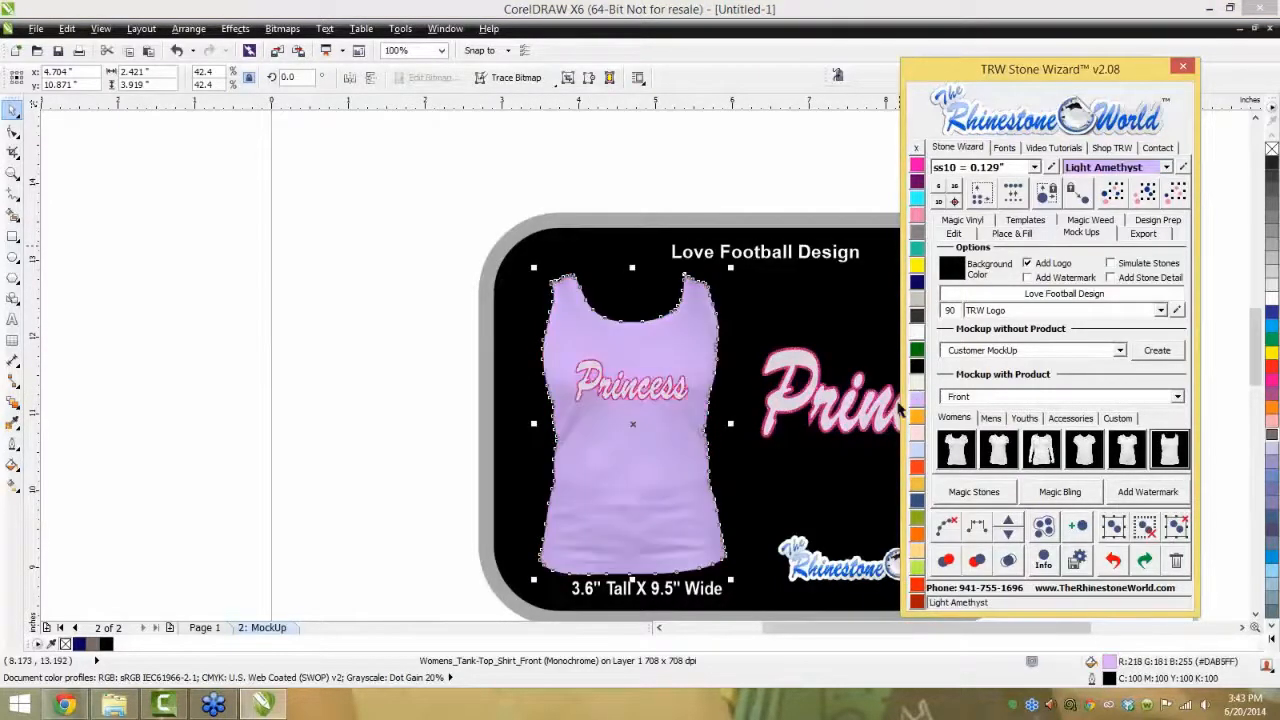
{"action": "left_click", "coordinate": [391, 403]}
{"action": "scroll", "coordinate": [257, 349], "scroll_direction": "down", "scroll_amount": 2}
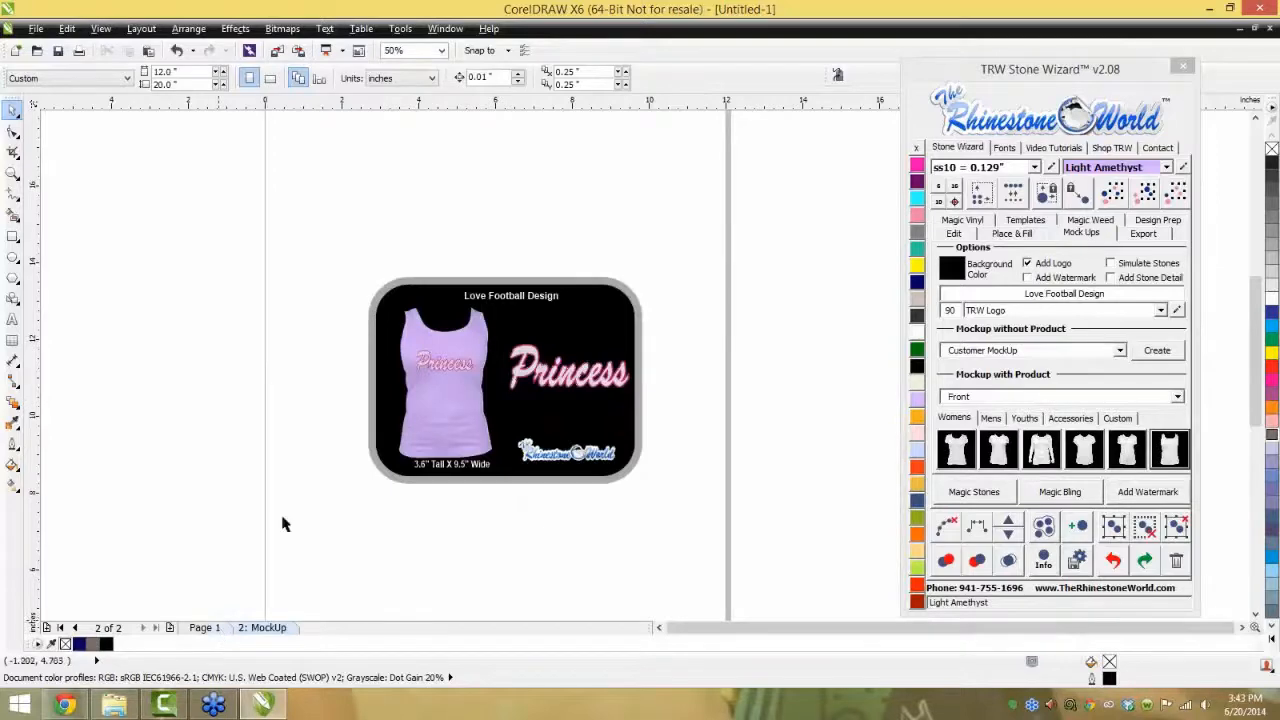
- On Page 1, try moving the white lettering diagonally out from its pink contour, and undo the move
{"action": "key", "text": "Page_Up"}
{"action": "scroll", "coordinate": [505, 345], "scroll_direction": "up", "scroll_amount": 2}
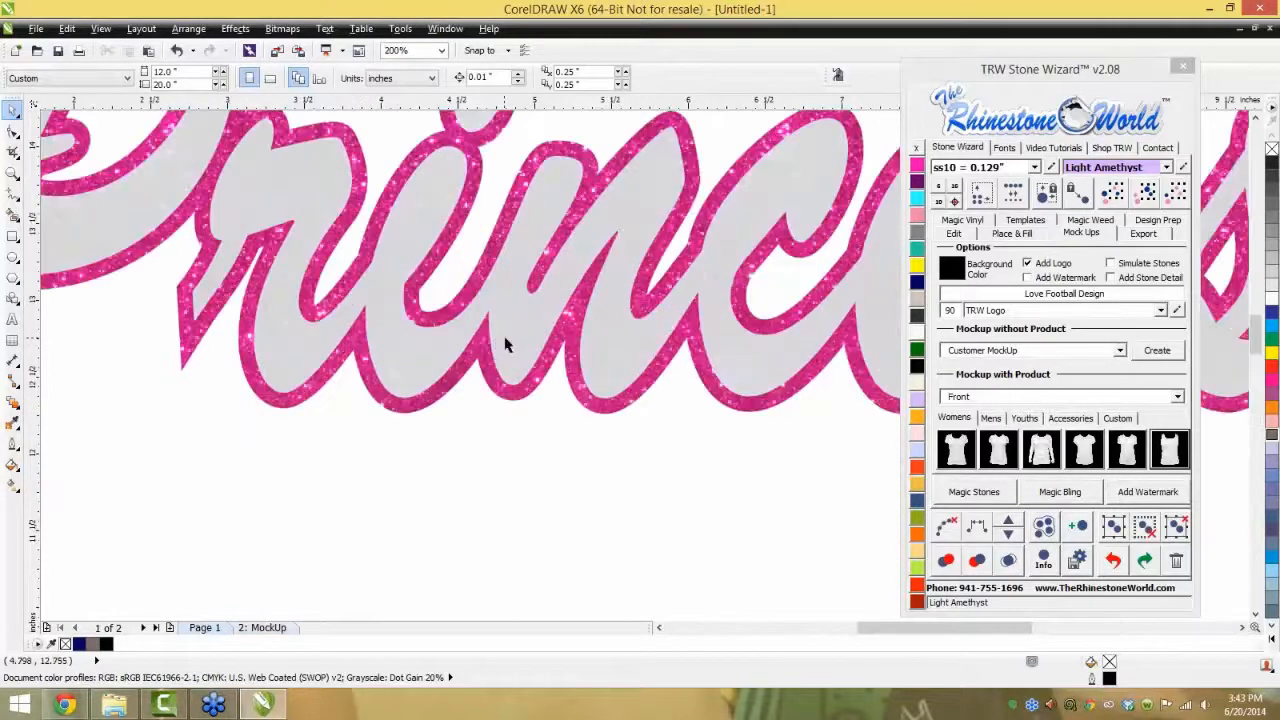
{"action": "left_click", "coordinate": [505, 345]}
{"action": "scroll", "coordinate": [558, 337], "scroll_direction": "down", "scroll_amount": 1}
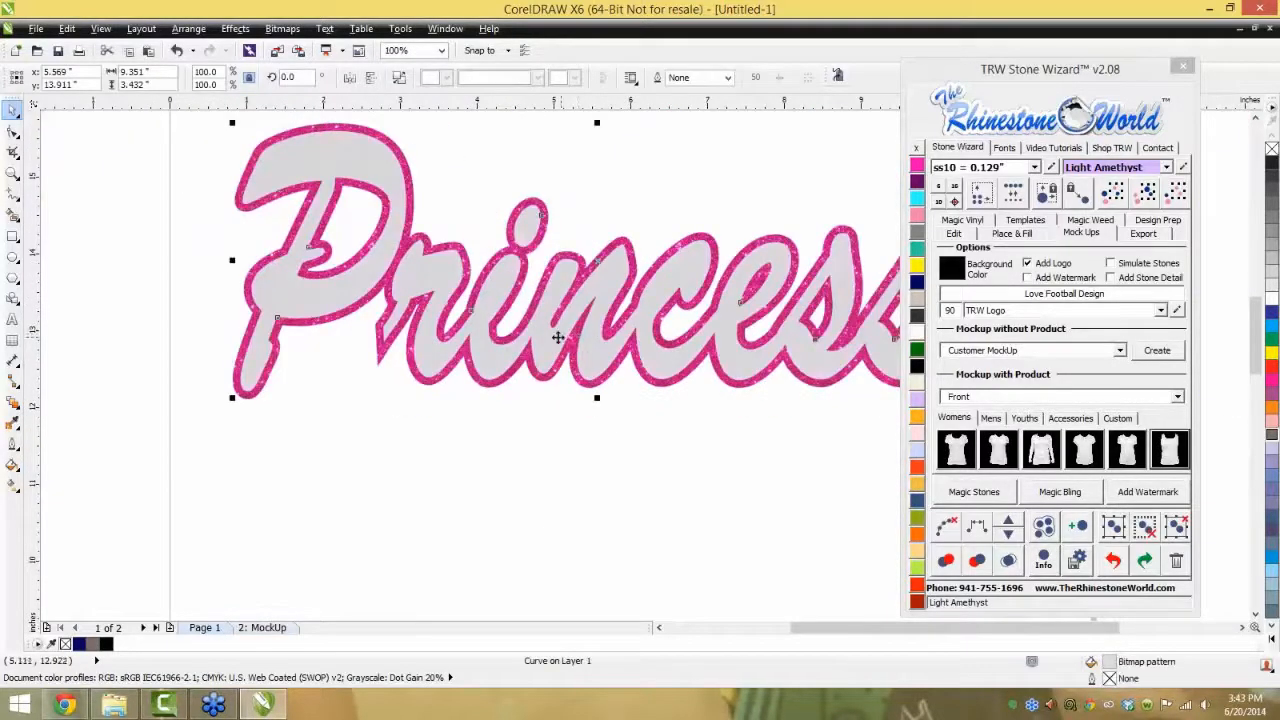
{"action": "left_click_drag", "start_coordinate": [598, 230], "coordinate": [612, 265]}
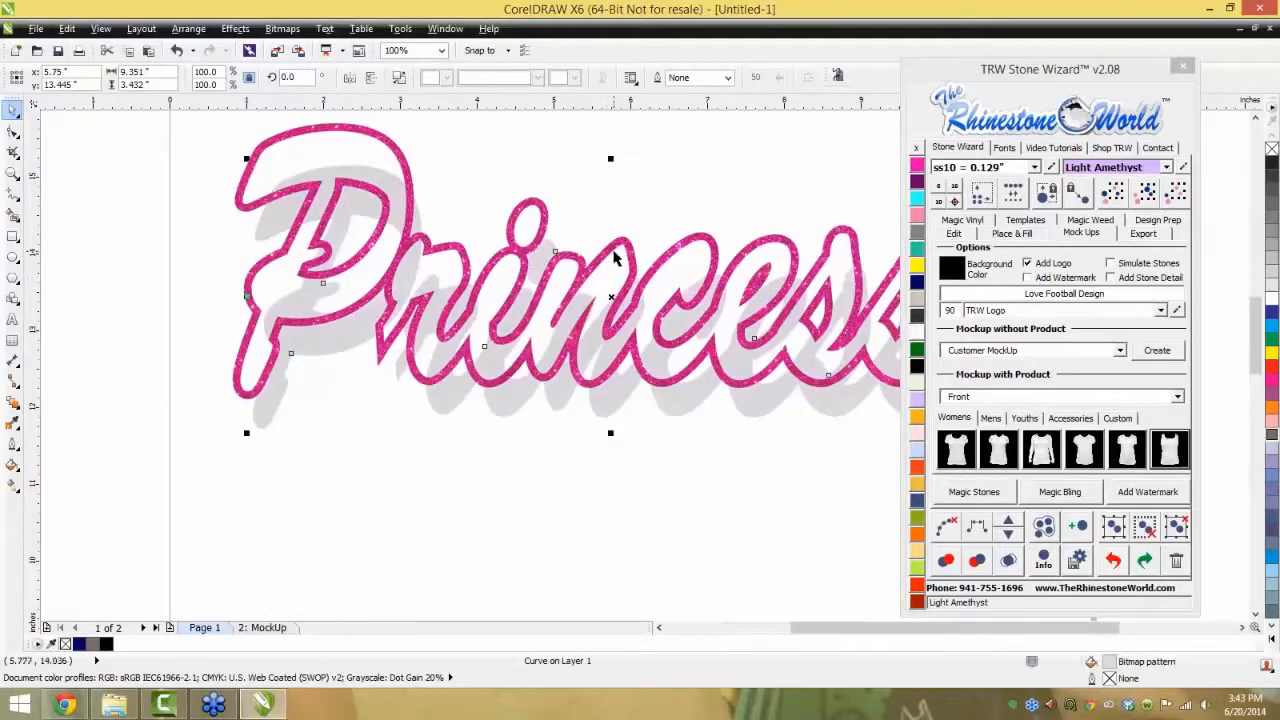
{"action": "key", "text": "ctrl+z"}
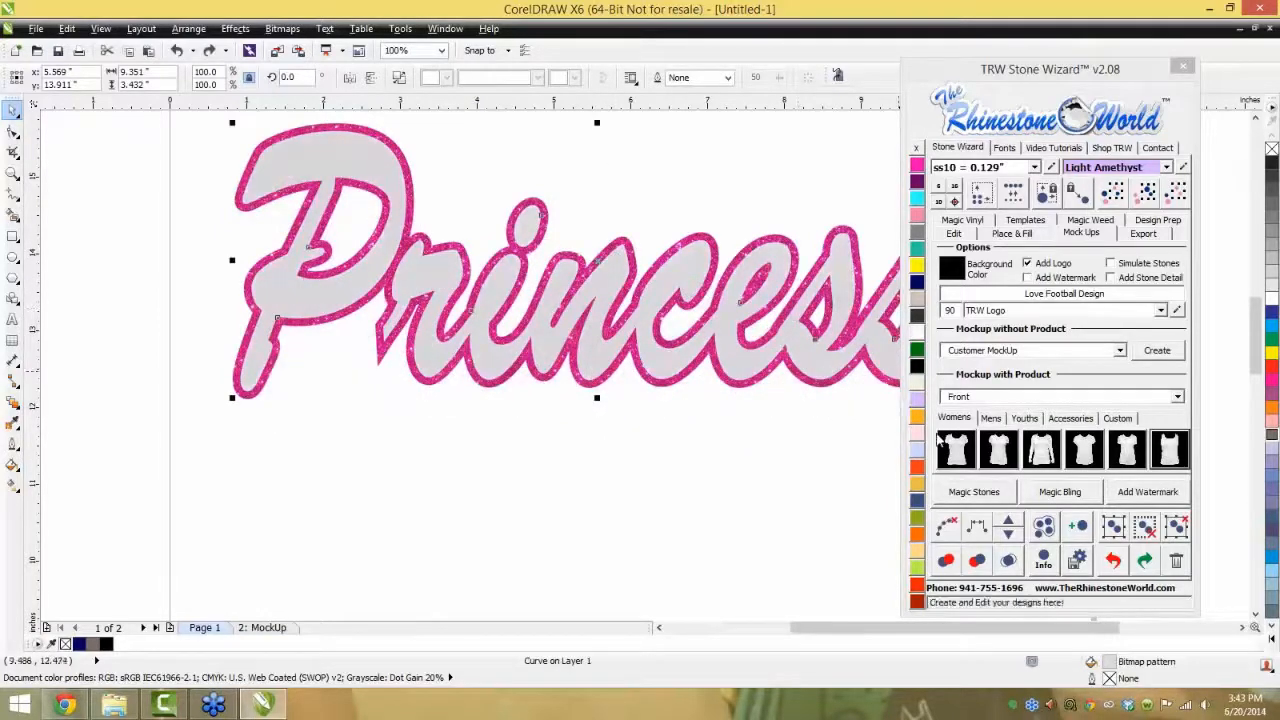
- Bring the white Princess lettering in front of its pink contour and compare the border's visible width
{"action": "left_click", "coordinate": [958, 234]}
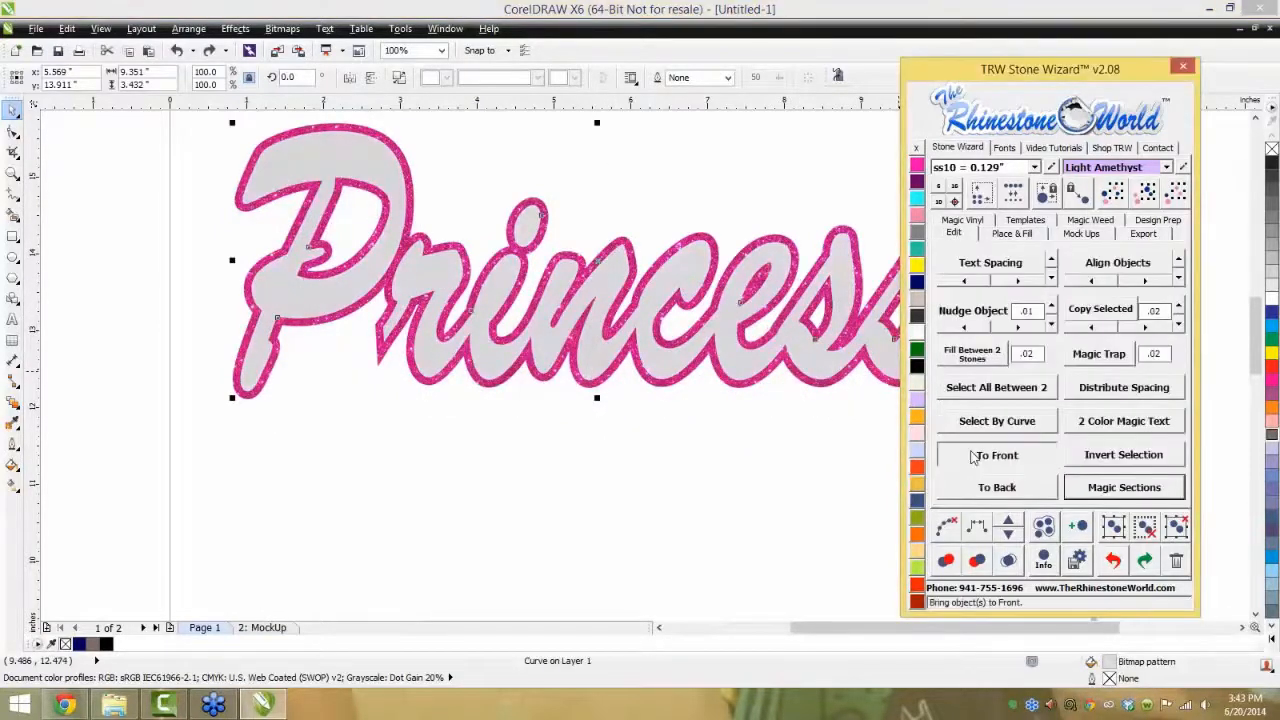
{"action": "left_click", "coordinate": [973, 457]}
{"action": "left_click", "coordinate": [703, 449]}
{"action": "scroll", "coordinate": [526, 362], "scroll_direction": "down", "scroll_amount": 1}
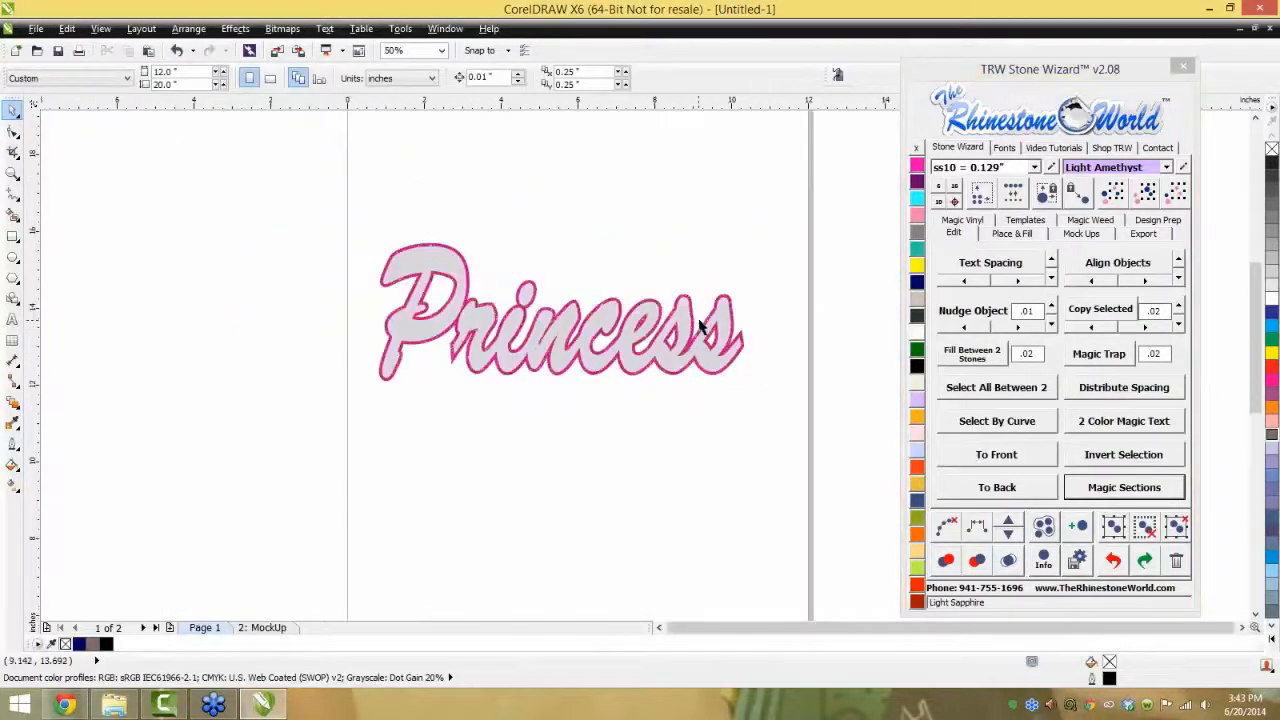
{"action": "scroll", "coordinate": [703, 326], "scroll_direction": "up", "scroll_amount": 1}
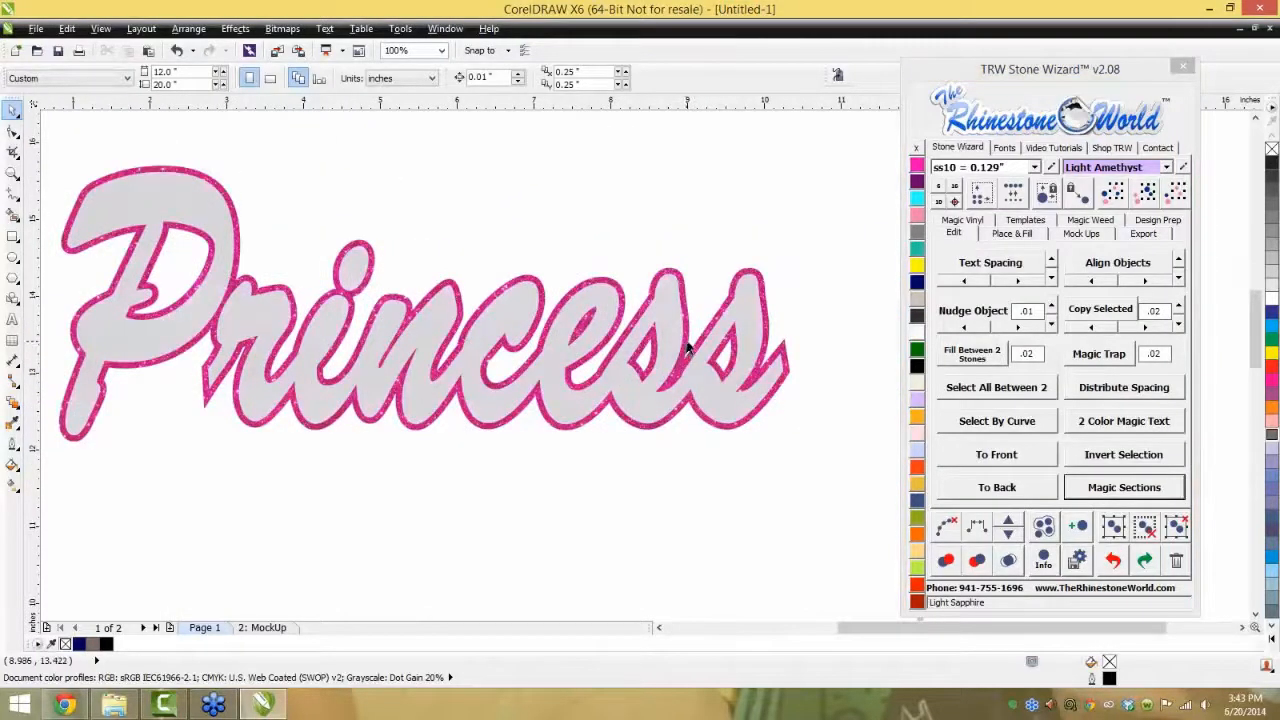
- Send the white Princess lettering behind its pink contour and examine the overlapping edges around the final letters
{"action": "left_click", "coordinate": [673, 325]}
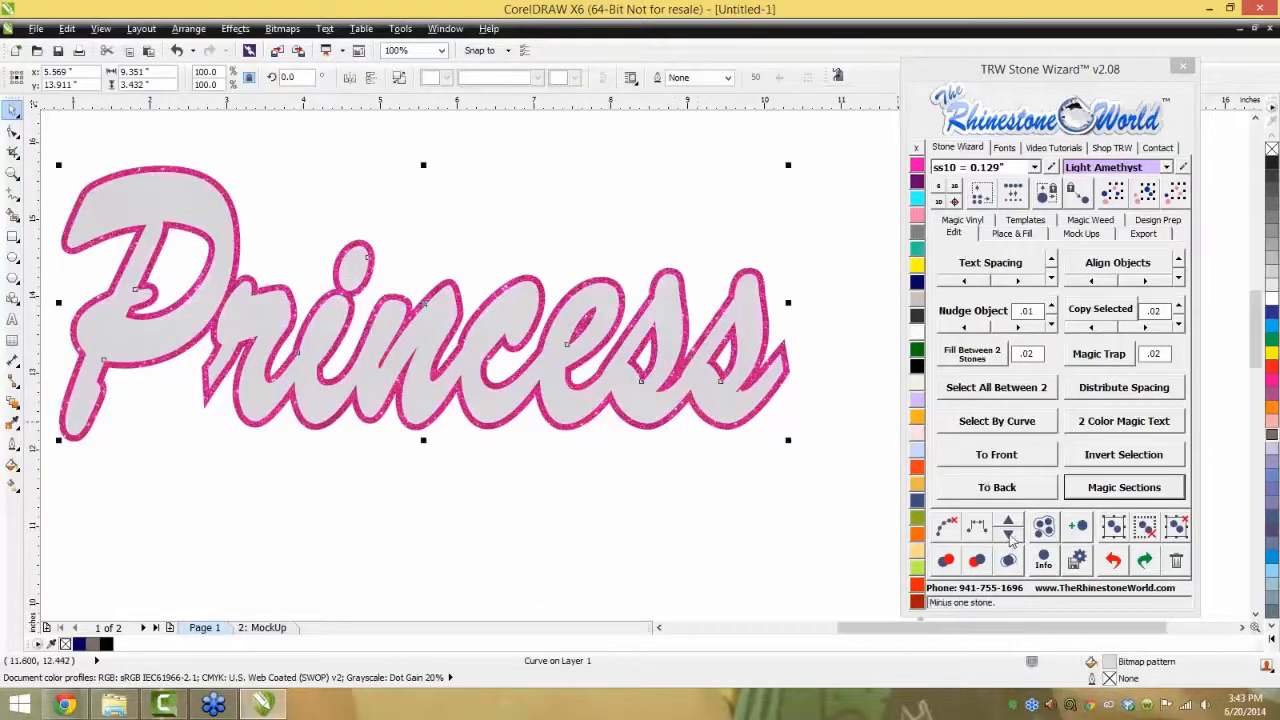
{"action": "left_click", "coordinate": [984, 493]}
{"action": "left_click", "coordinate": [830, 439]}
{"action": "scroll", "coordinate": [751, 322], "scroll_direction": "up", "scroll_amount": 2}
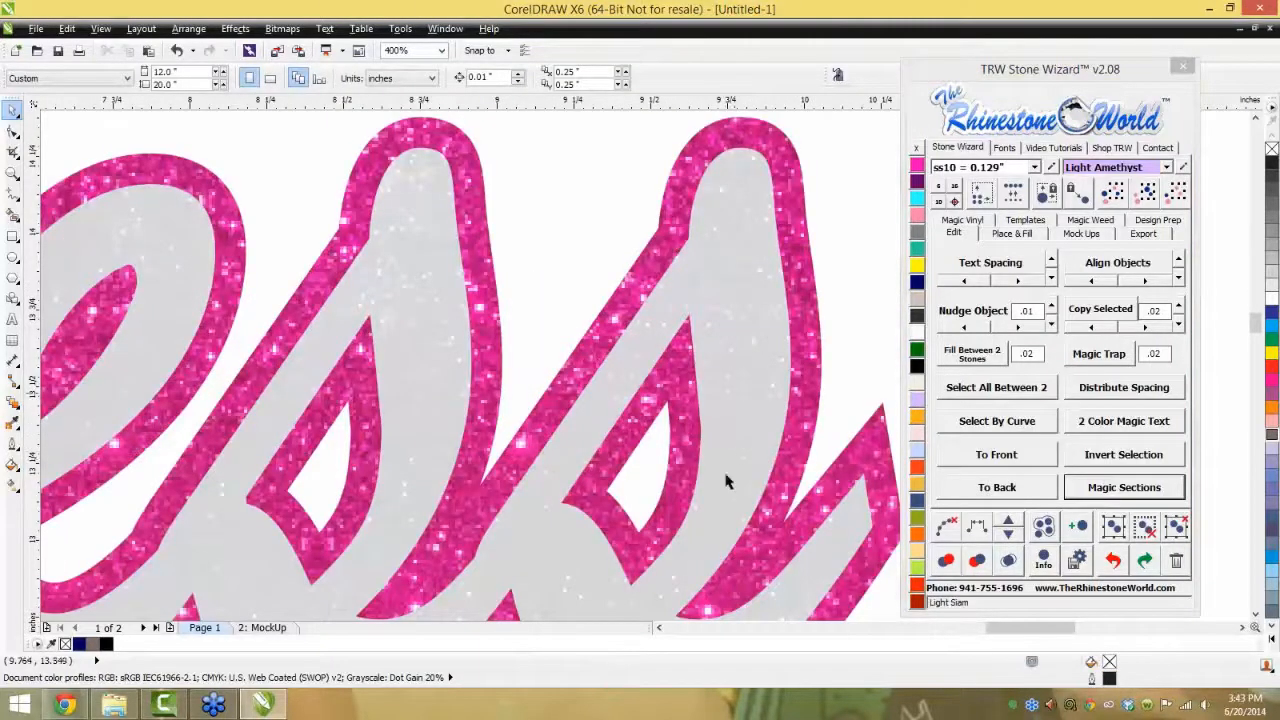
{"action": "scroll", "coordinate": [788, 293], "scroll_direction": "down", "scroll_amount": 2}
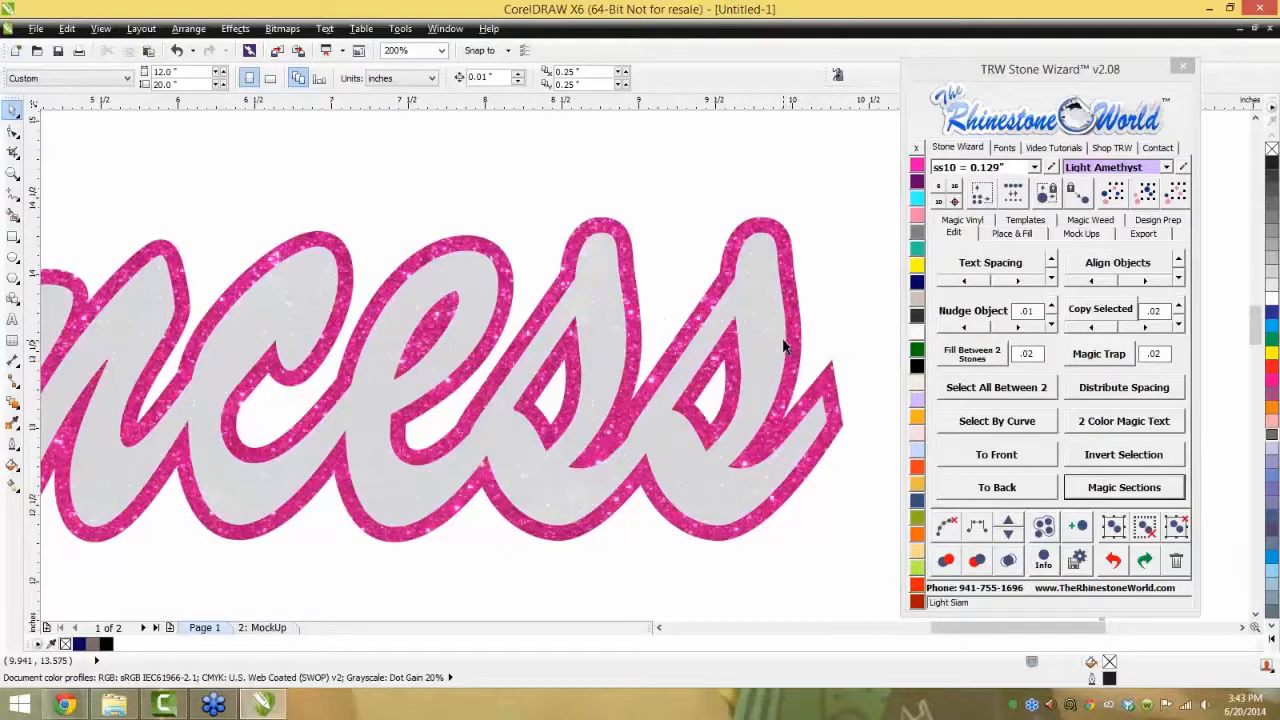
{"action": "scroll", "coordinate": [784, 342], "scroll_direction": "down", "scroll_amount": 2}
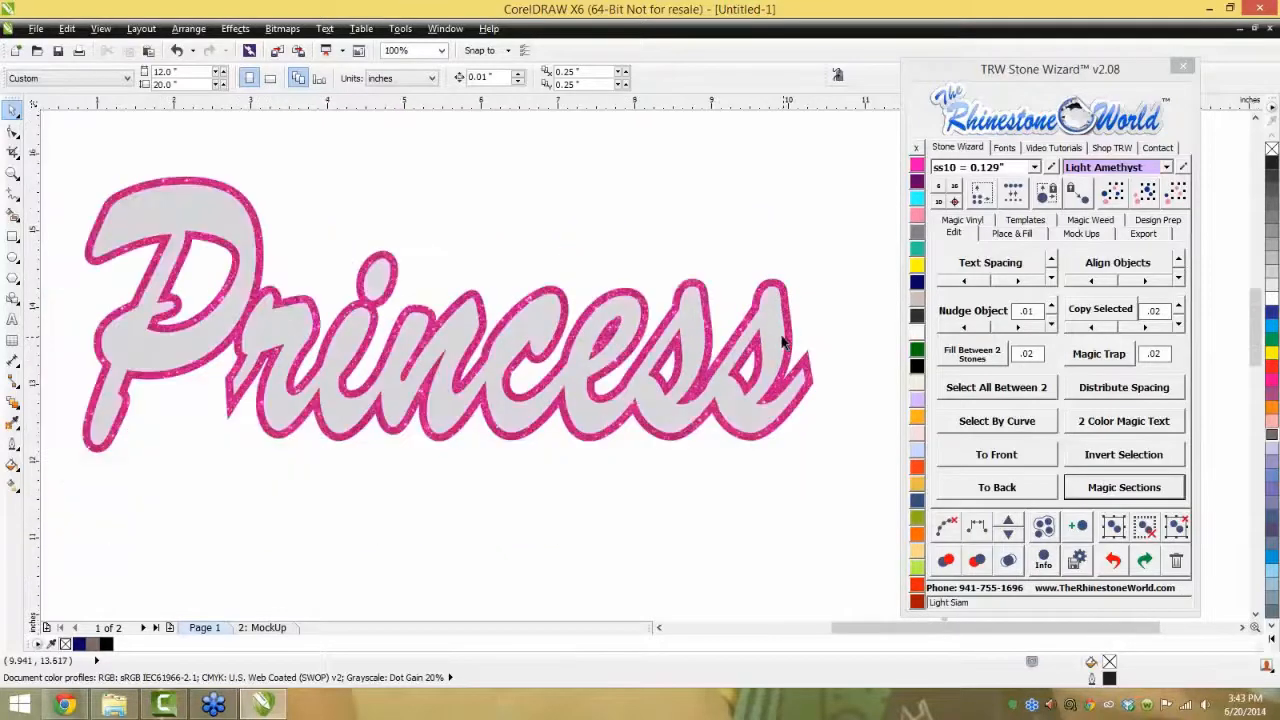
- Select the whole Princess lettering with its pink outline and delete it from the page
{"action": "scroll", "coordinate": [697, 477], "scroll_direction": "down", "scroll_amount": 1}
{"action": "left_click_drag", "start_coordinate": [803, 287], "coordinate": [351, 510]}
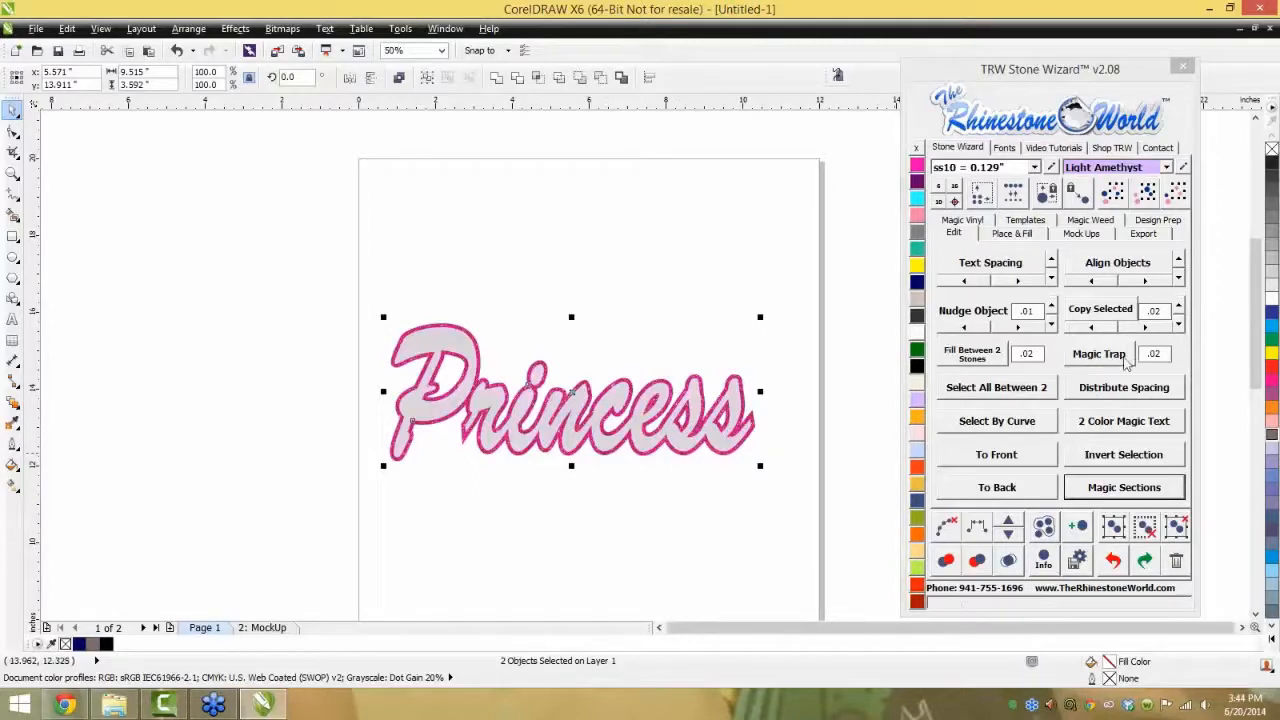
{"action": "left_click", "coordinate": [803, 257]}
{"action": "left_click_drag", "start_coordinate": [795, 262], "coordinate": [222, 542]}
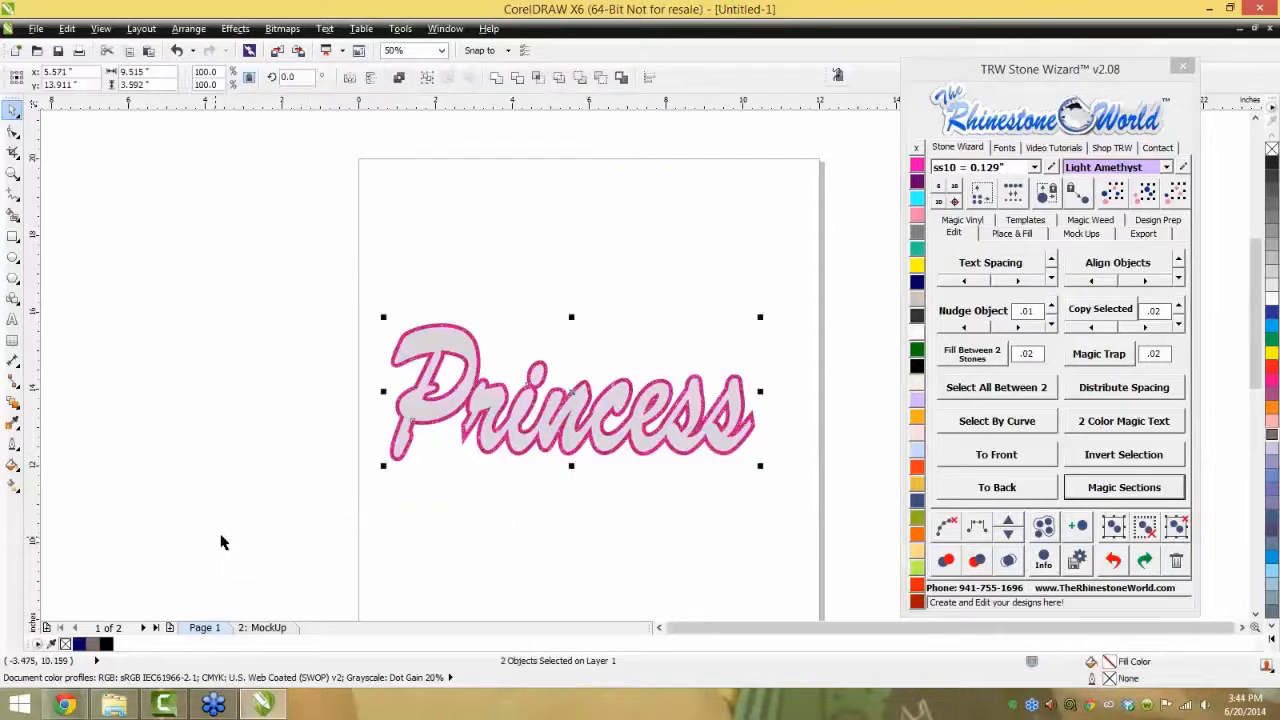
{"action": "key", "text": "Delete"}
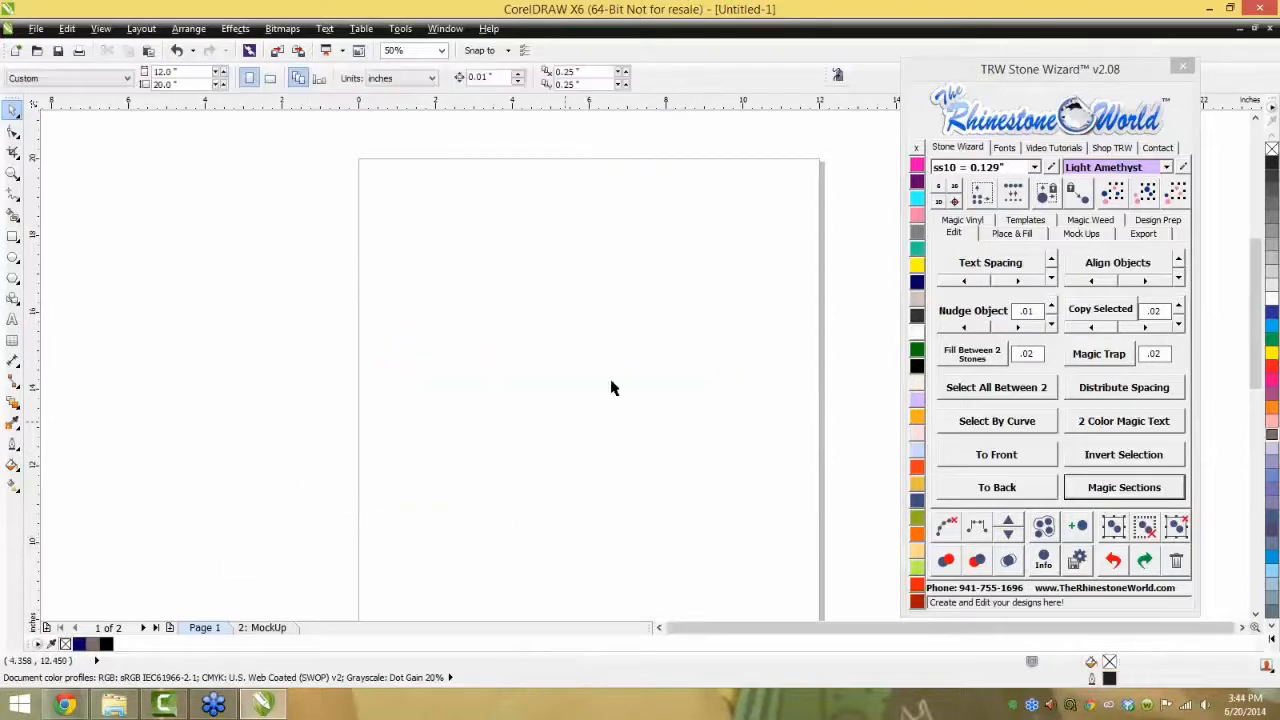
- Draw a basic heart shape about 5.44 by 4.83 inches near the middle of the page and nudge it slightly
{"action": "left_click", "coordinate": [1010, 234]}
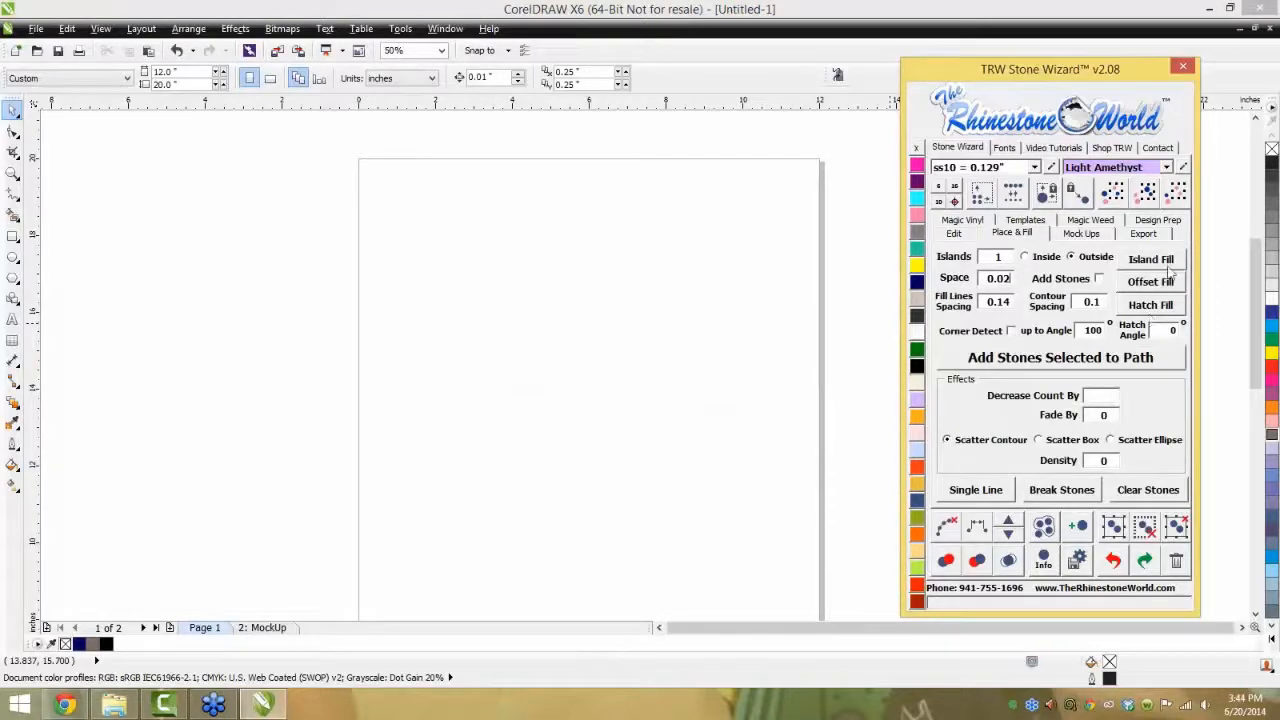
{"action": "scroll", "coordinate": [691, 409], "scroll_direction": "down", "scroll_amount": 1}
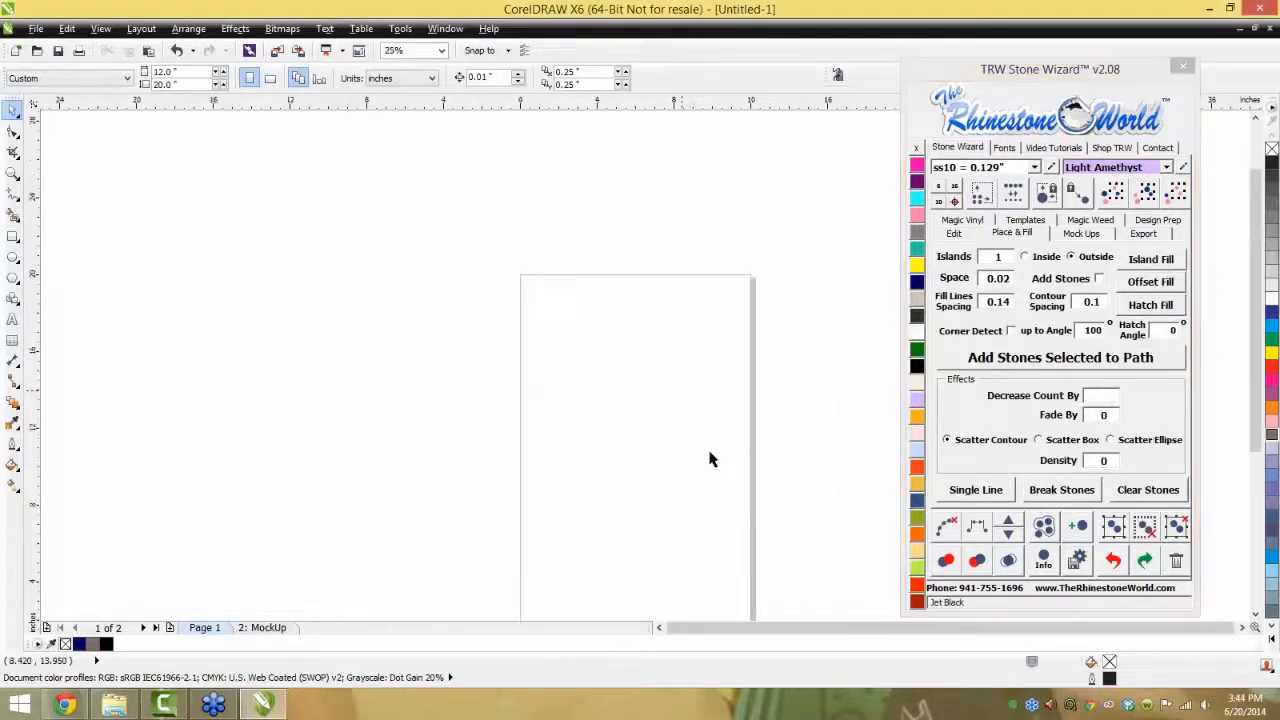
{"action": "scroll", "coordinate": [714, 354], "scroll_direction": "down", "scroll_amount": 1}
{"action": "scroll", "coordinate": [714, 445], "scroll_direction": "up", "scroll_amount": 2}
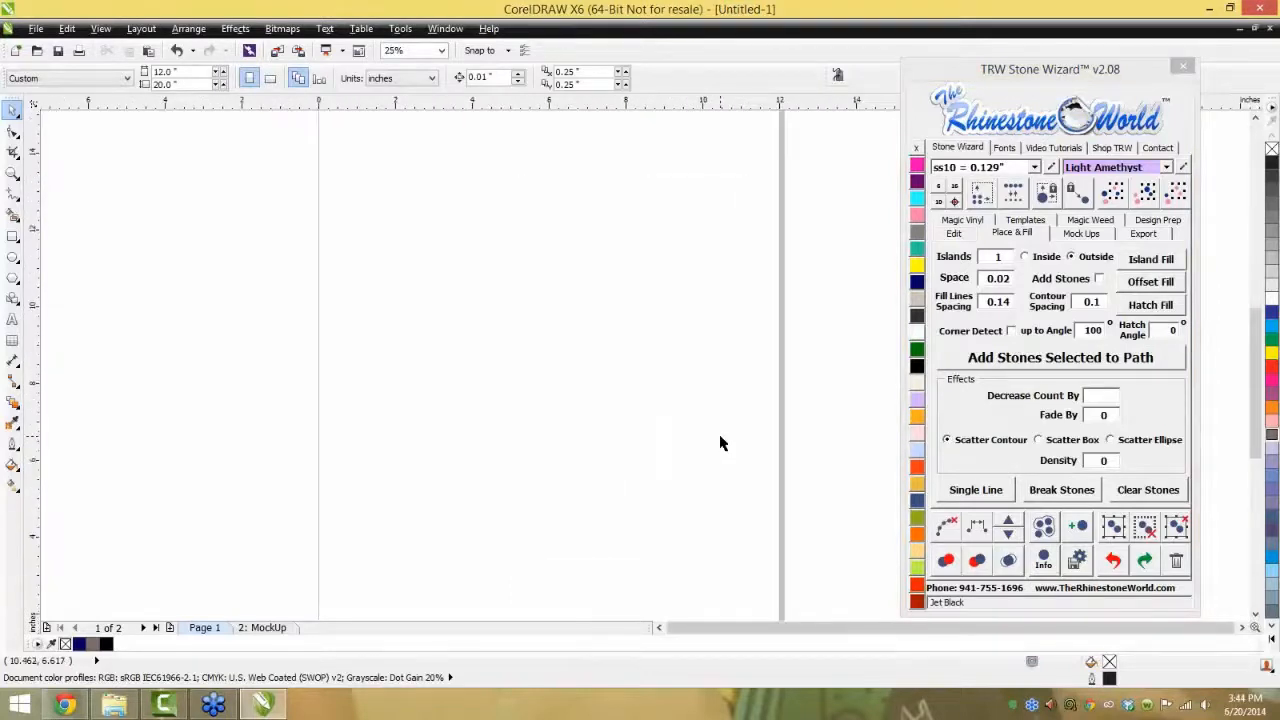
{"action": "left_click", "coordinate": [13, 298]}
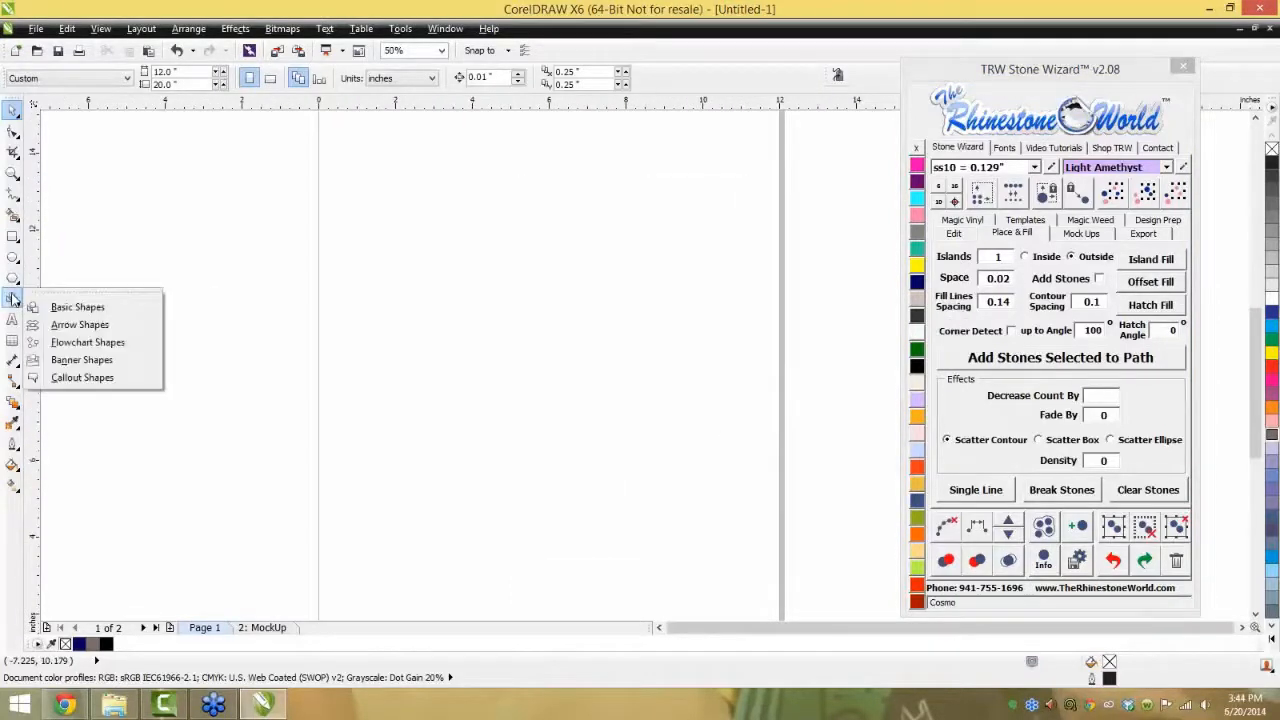
{"action": "left_click", "coordinate": [65, 314]}
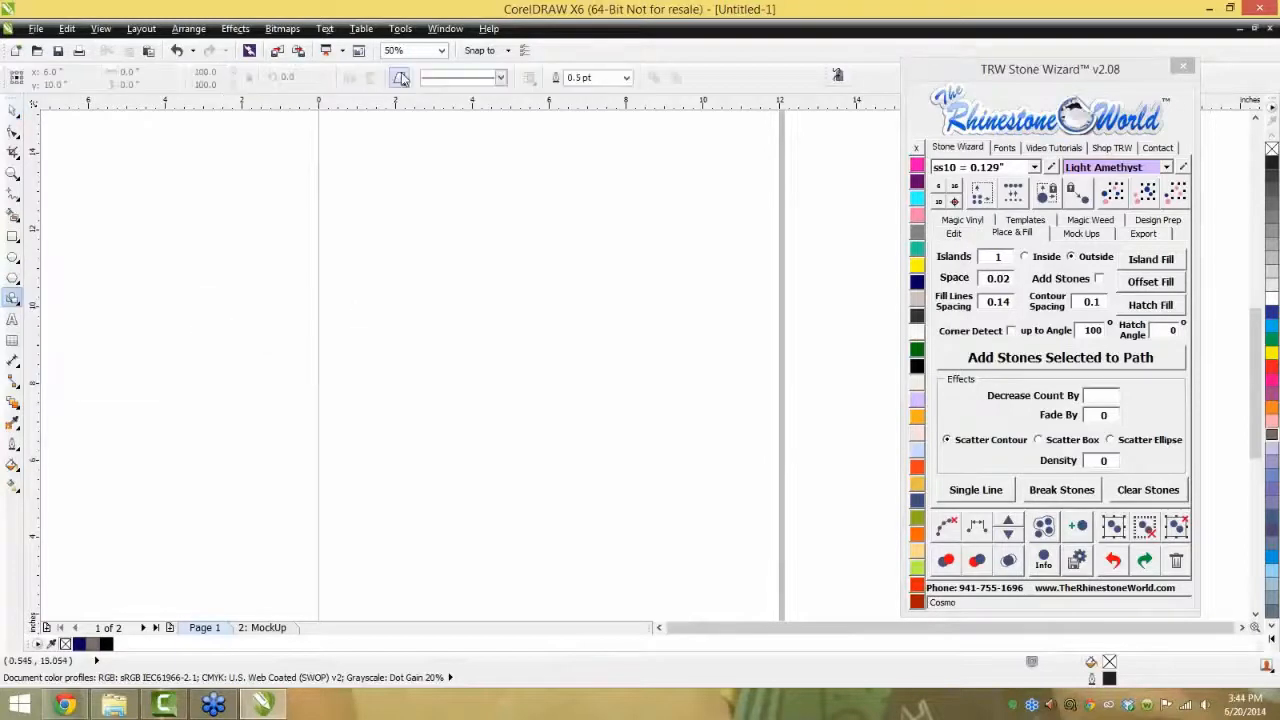
{"action": "left_click", "coordinate": [399, 77]}
{"action": "left_click", "coordinate": [424, 155]}
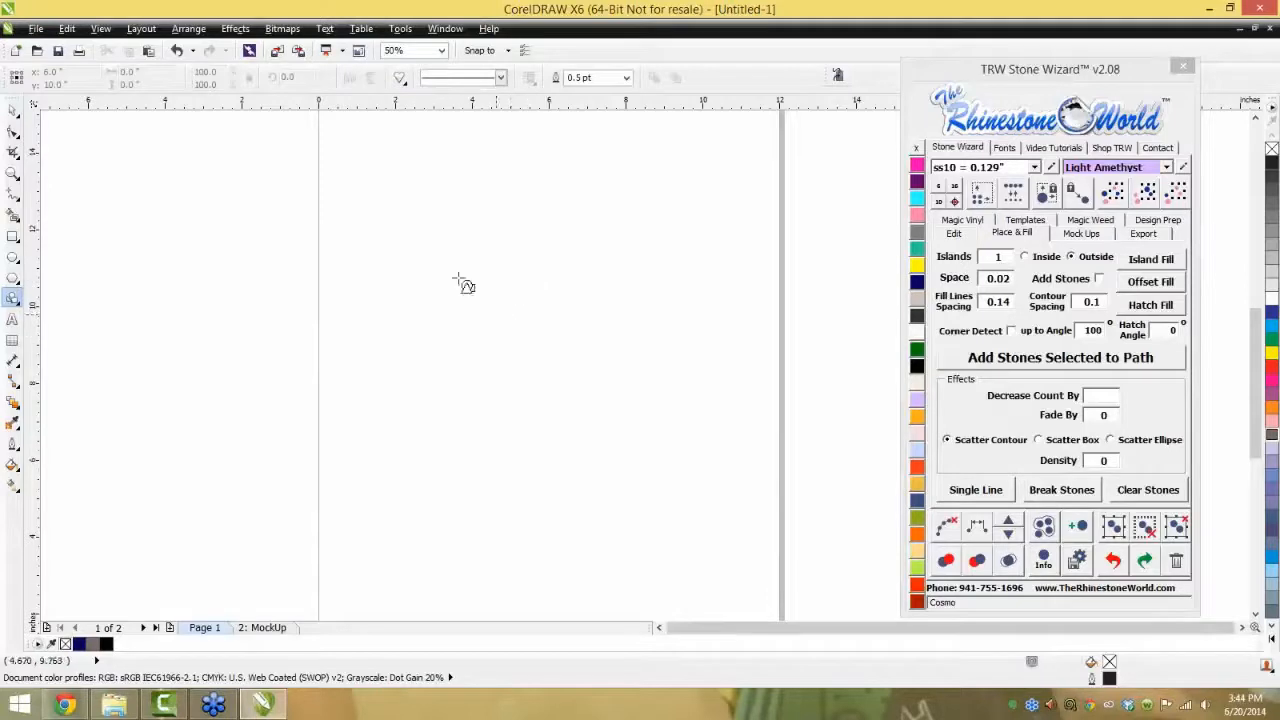
{"action": "left_click_drag", "start_coordinate": [458, 279], "coordinate": [672, 468]}
{"action": "left_click", "coordinate": [13, 110]}
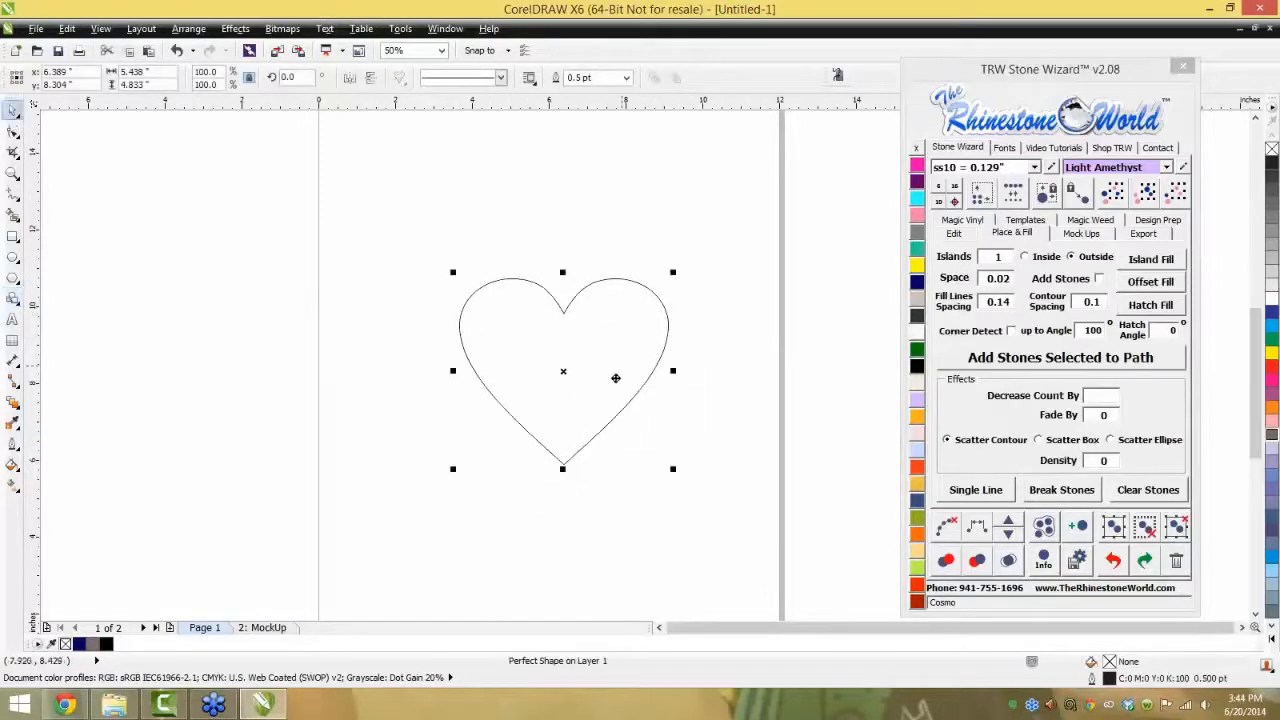
{"action": "left_click_drag", "start_coordinate": [622, 365], "coordinate": [625, 371]}
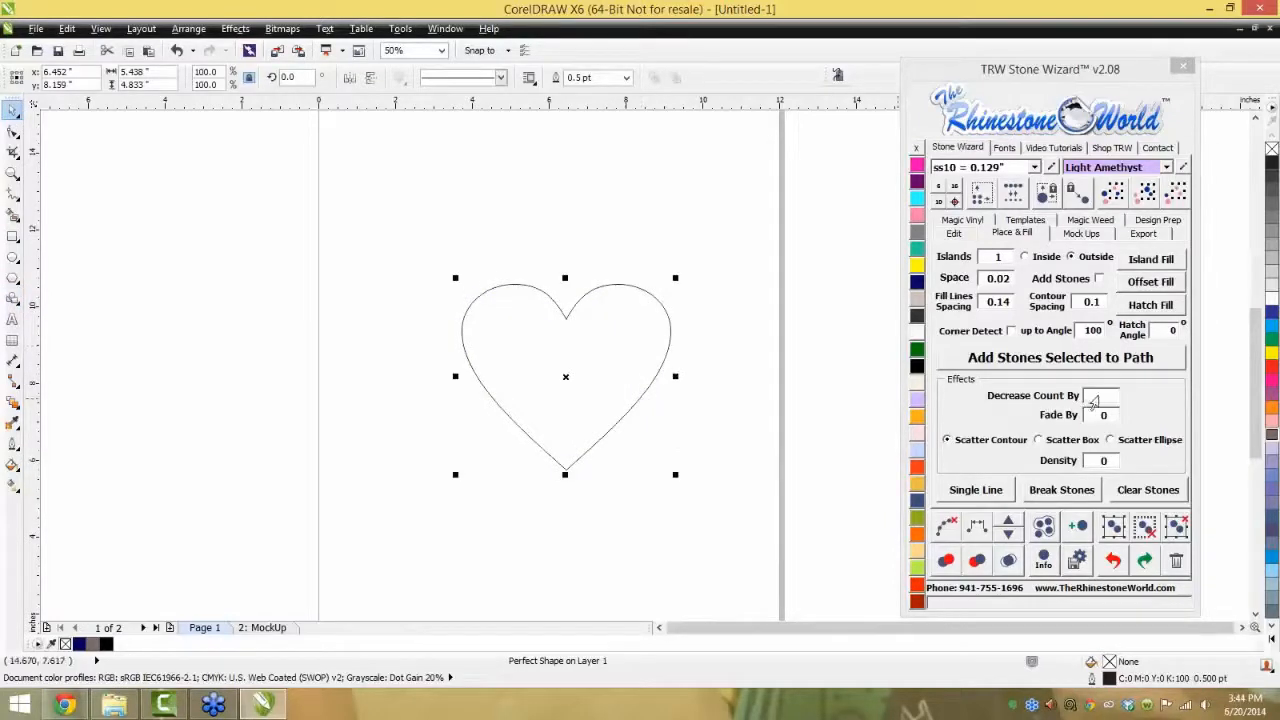
- Configure the heart's stone fill with 11 islands, Add Stones enabled, Decrease Count By 10 and Fade By 0.02
{"action": "left_click", "coordinate": [955, 257]}
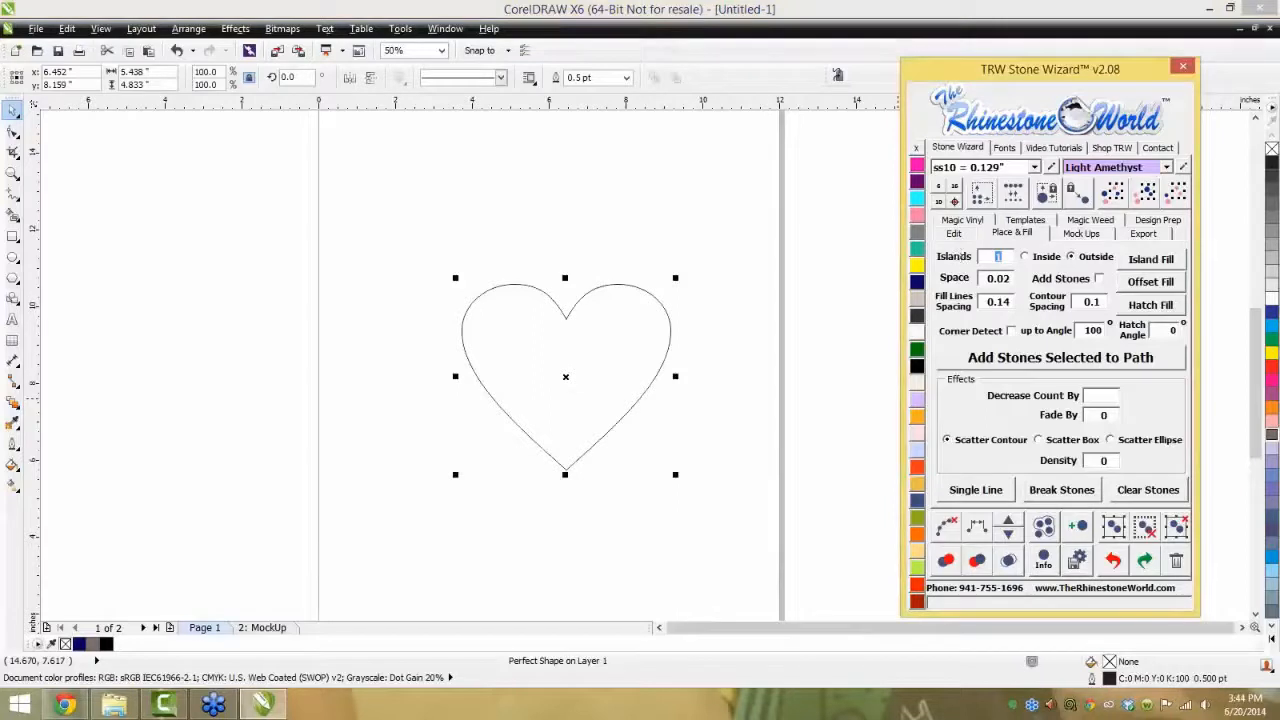
{"action": "type", "text": "11"}
{"action": "left_click", "coordinate": [1099, 279]}
{"action": "left_click", "coordinate": [1104, 396]}
{"action": "type", "text": "1"}
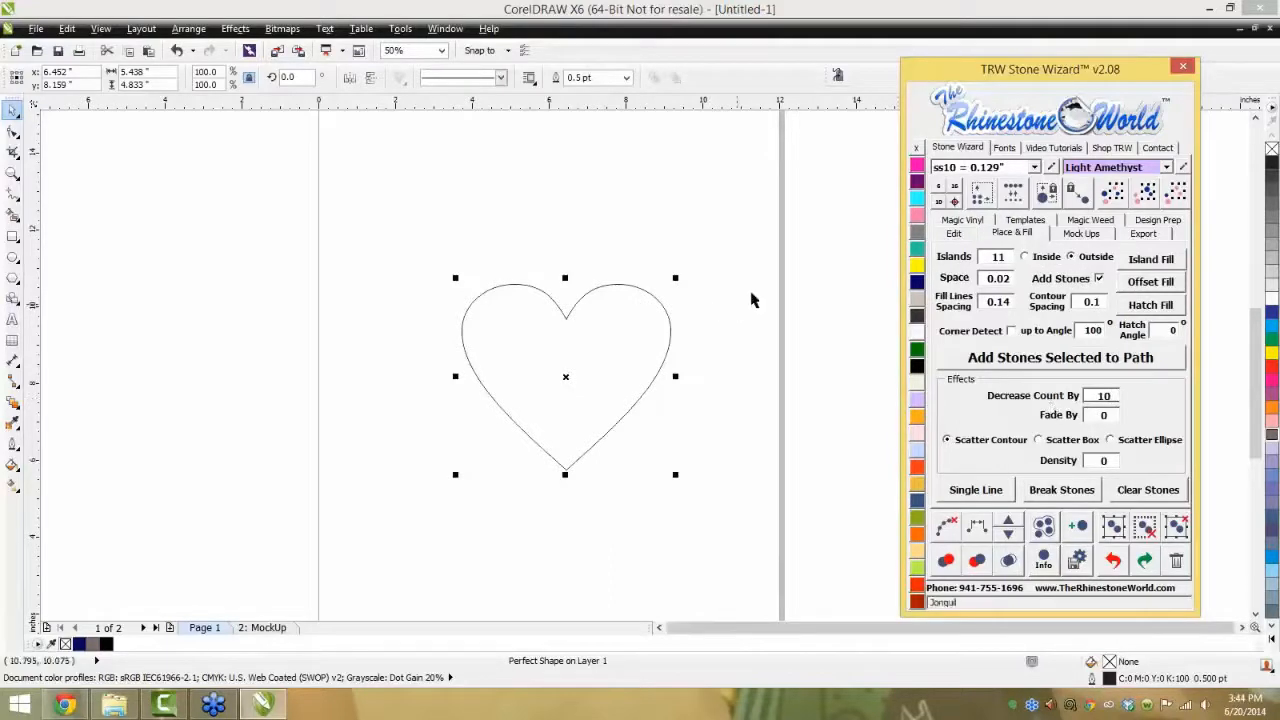
{"action": "left_click", "coordinate": [1113, 413]}
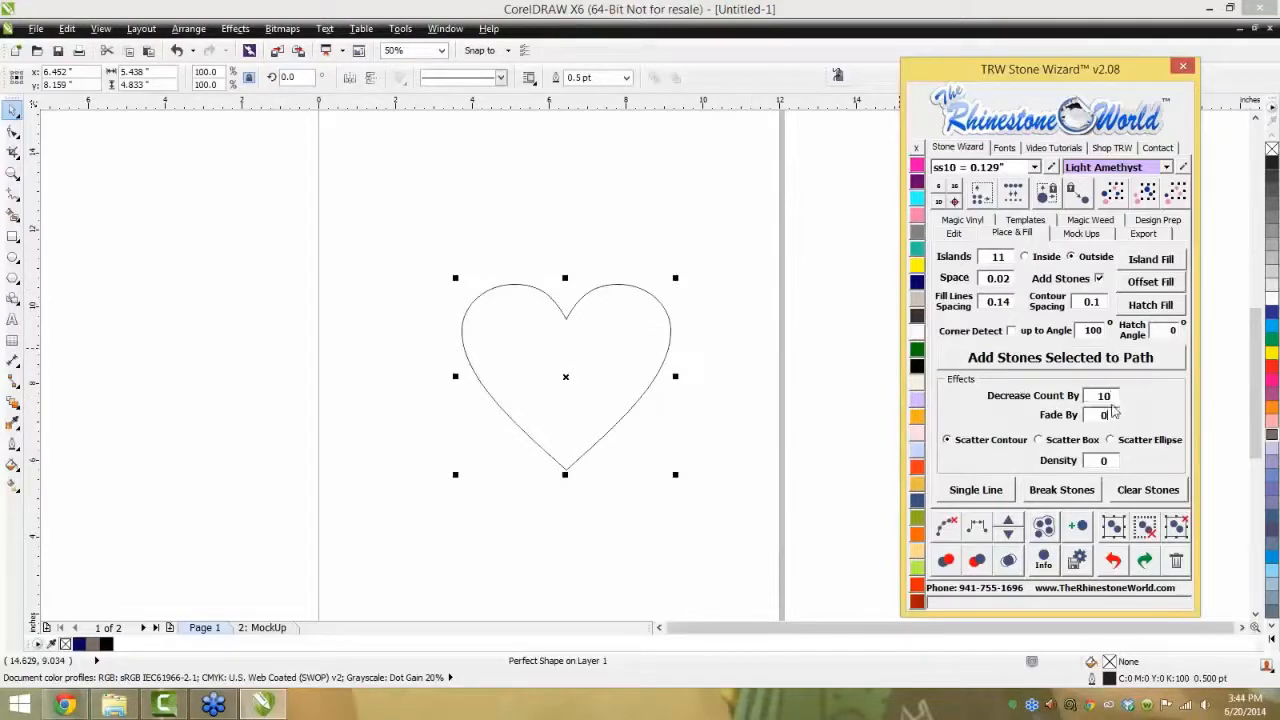
{"action": "type", "text": ".01"}
- Apply the outside Island Fill to the heart and clear the guide paths from the stones
{"action": "left_click", "coordinate": [1143, 262]}
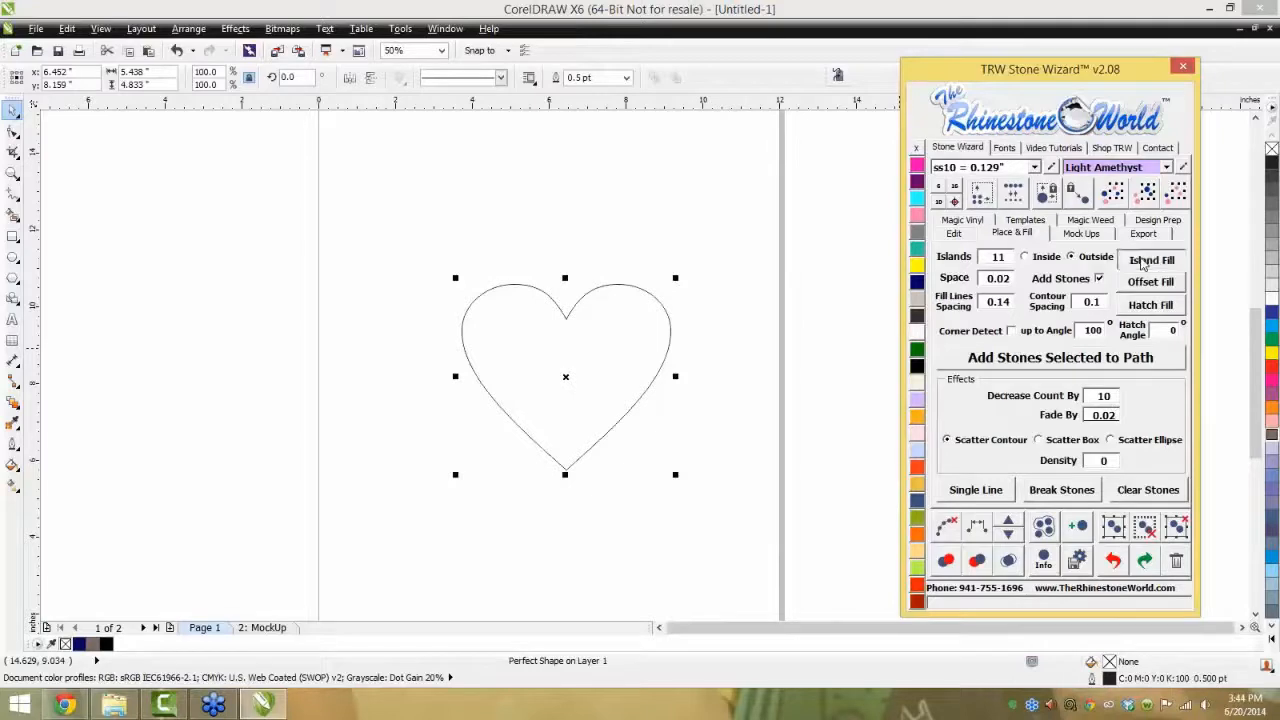
{"action": "left_click_drag", "start_coordinate": [818, 203], "coordinate": [544, 484]}
{"action": "left_click", "coordinate": [946, 526]}
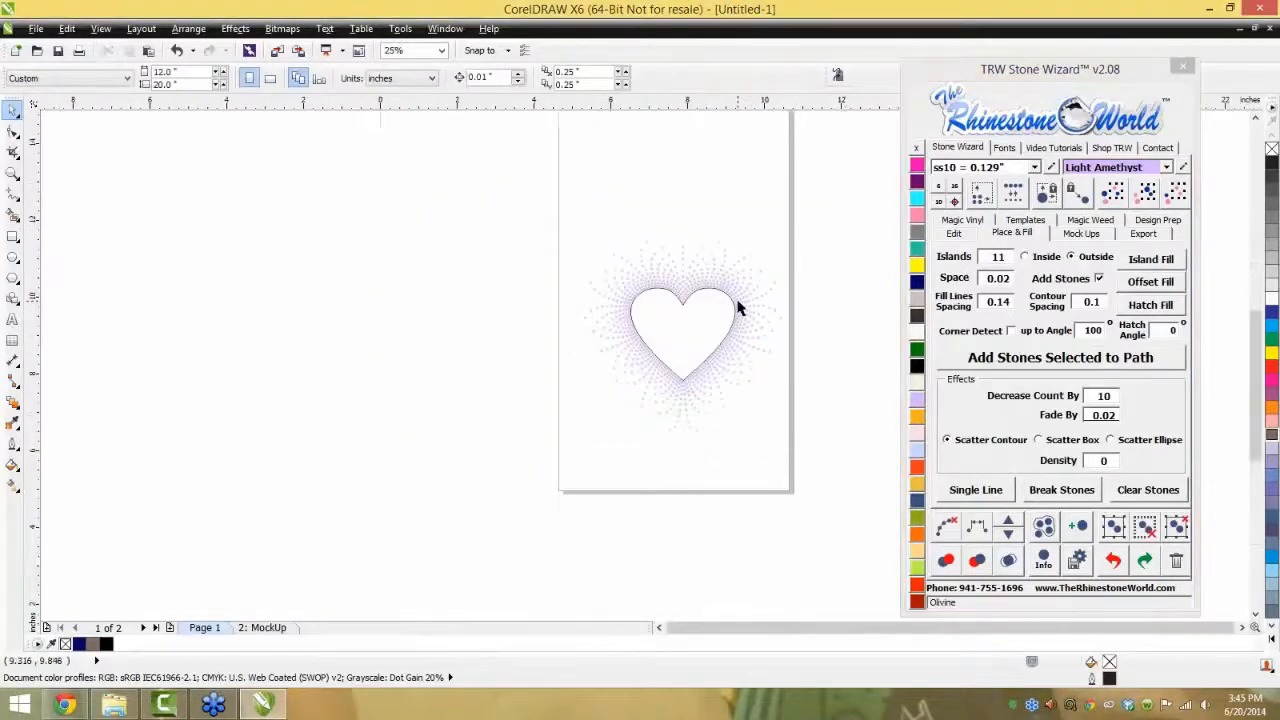
{"action": "scroll", "coordinate": [737, 308], "scroll_direction": "up", "scroll_amount": 1}
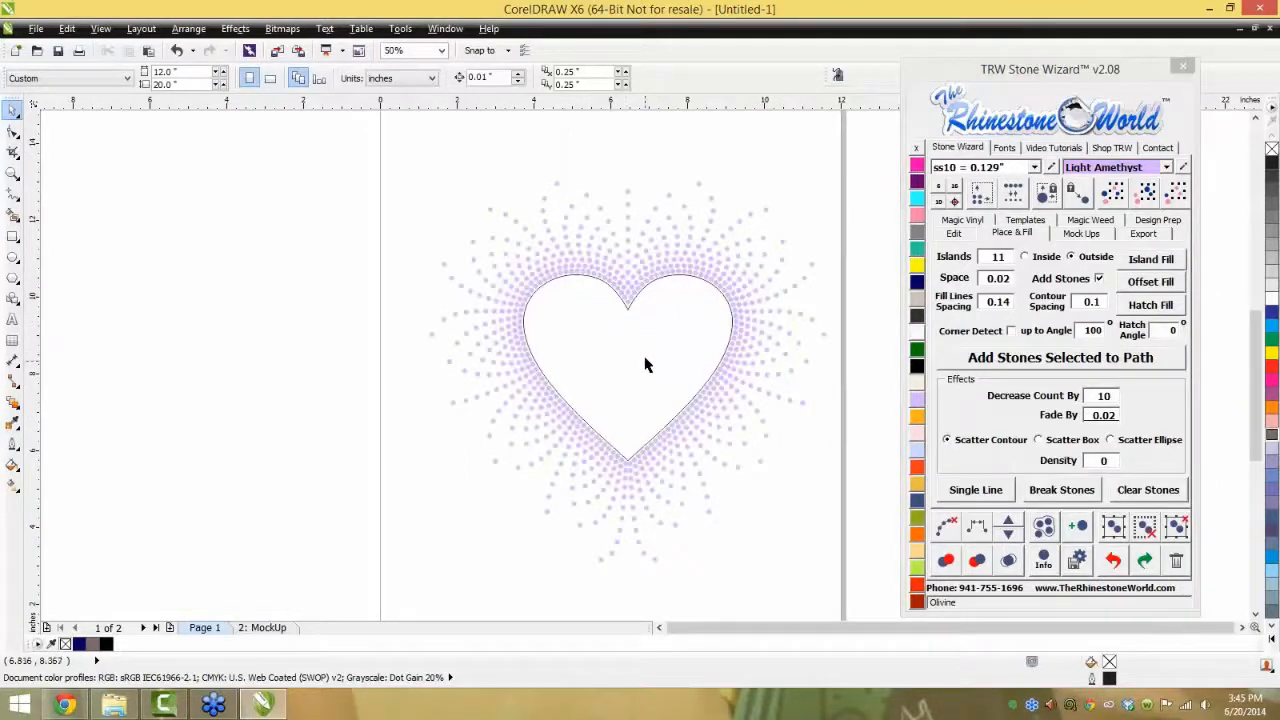
- Island-fill outside a copy of the heart placed left of the page, using Decrease Count By 6, and clear its guide paths
{"action": "scroll", "coordinate": [645, 358], "scroll_direction": "down", "scroll_amount": 1}
{"action": "left_click_drag", "start_coordinate": [659, 354], "coordinate": [417, 373]}
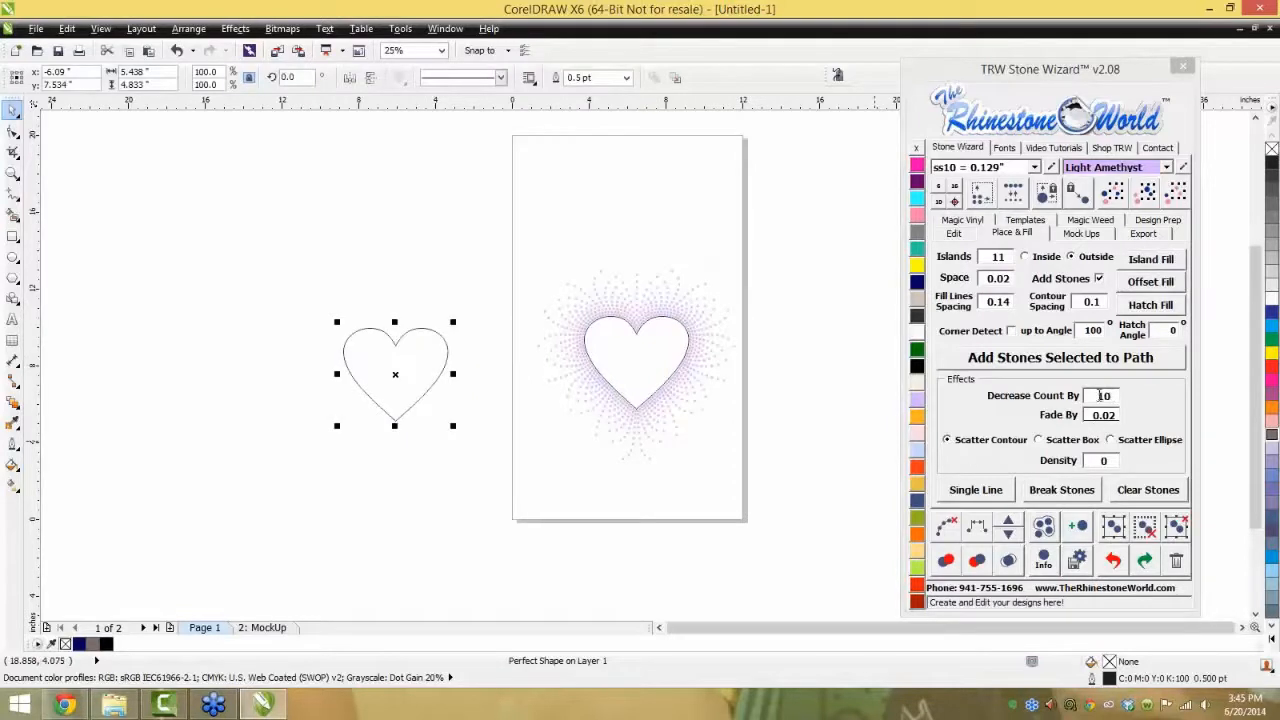
{"action": "double_click", "coordinate": [1100, 395]}
{"action": "type", "text": "6"}
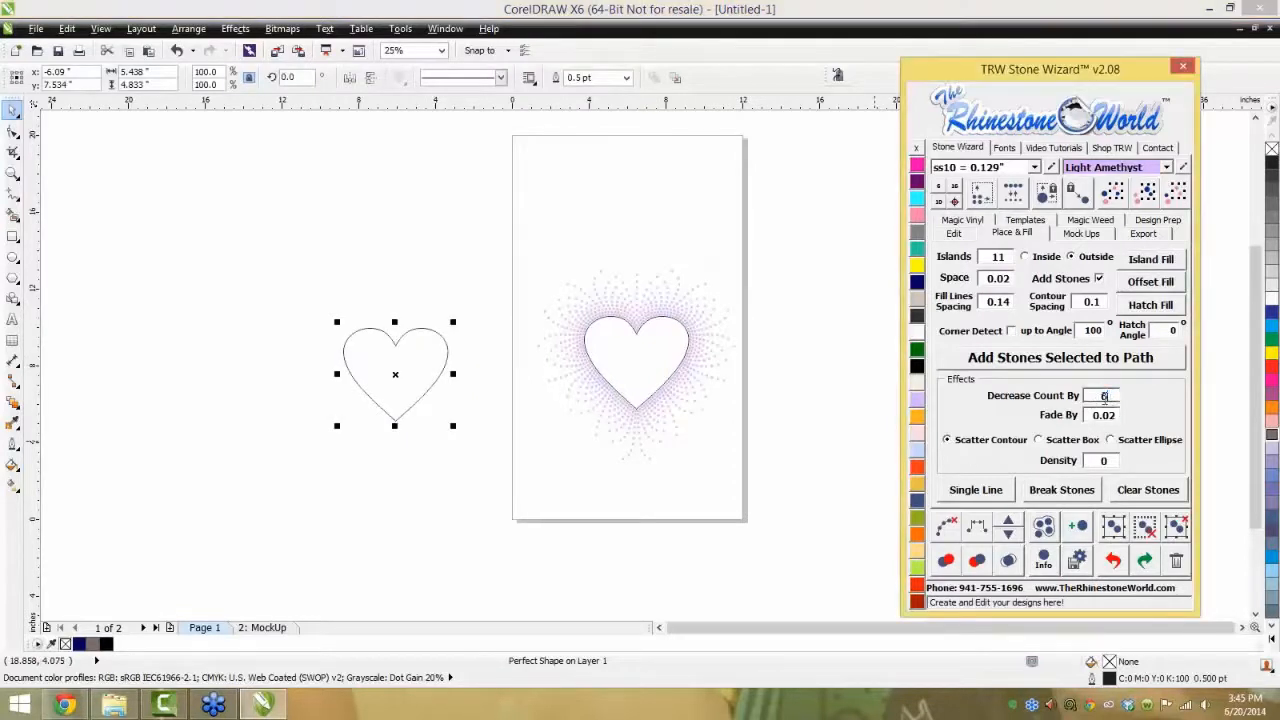
{"action": "left_click", "coordinate": [1133, 260]}
{"action": "left_click_drag", "start_coordinate": [197, 232], "coordinate": [526, 538]}
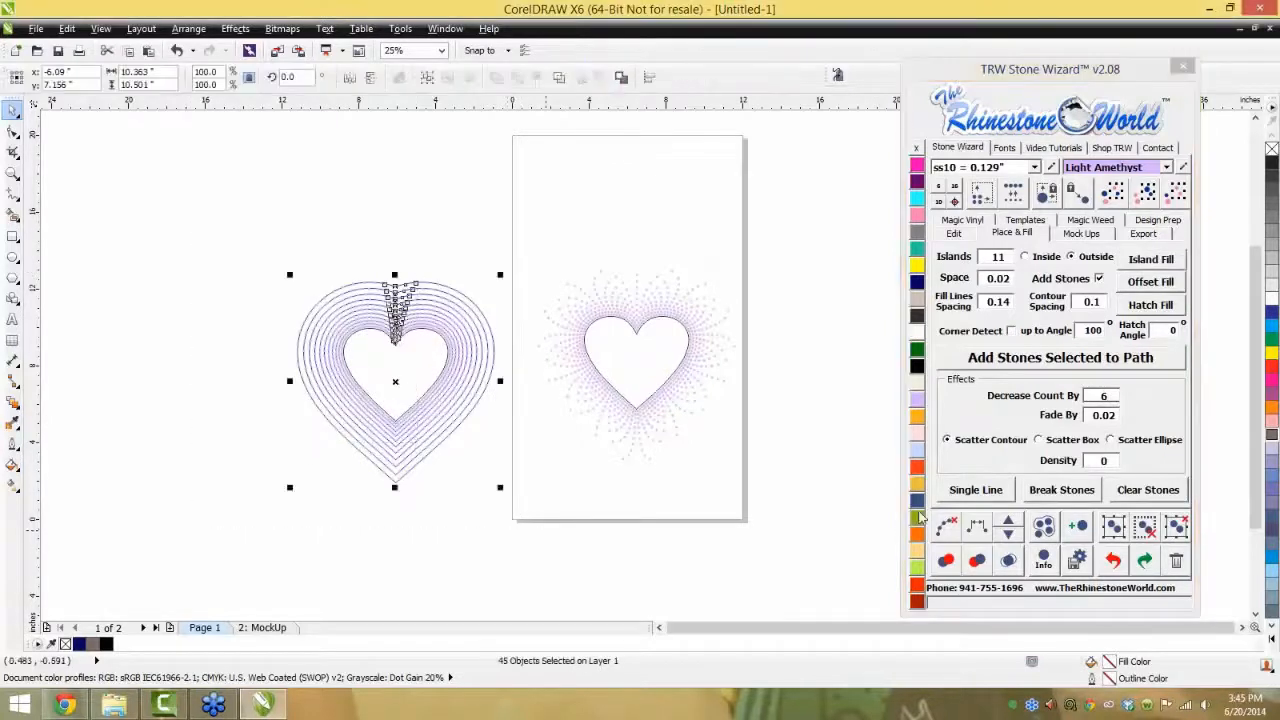
{"action": "left_click", "coordinate": [955, 529]}
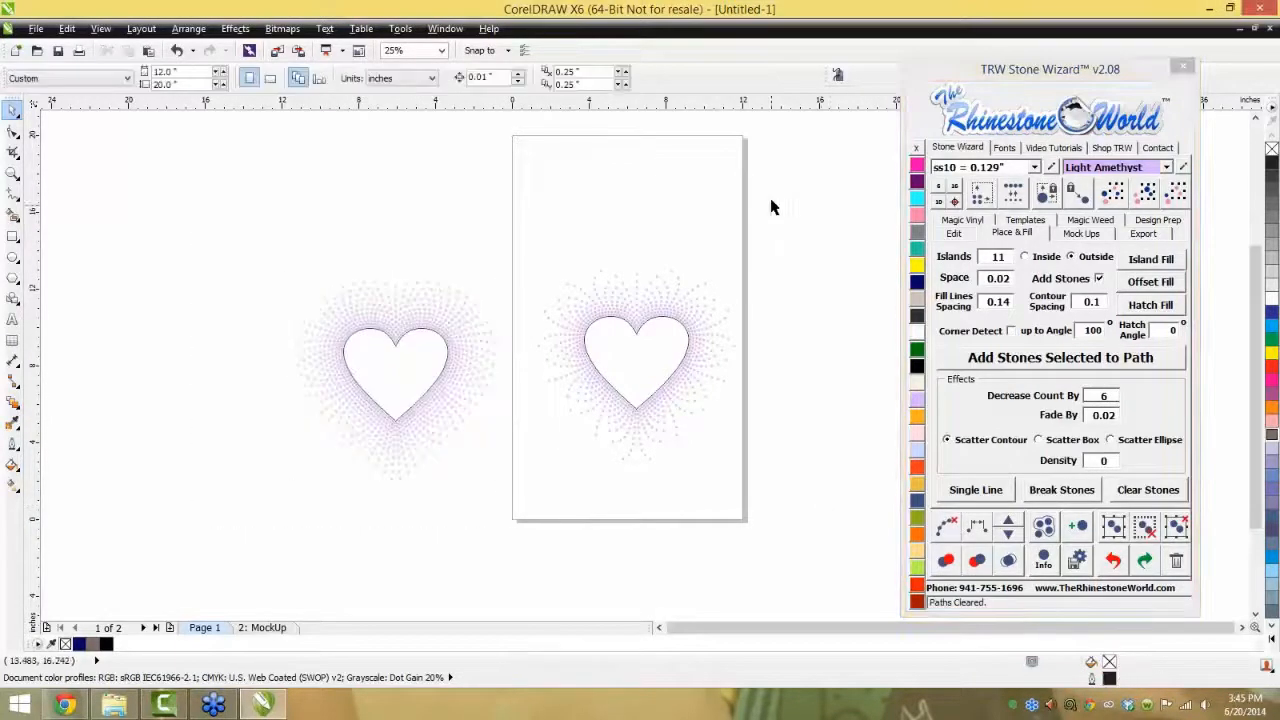
- Select all stones matching the Light Amethyst color in both hearts and recolor them Amethyst
{"action": "left_click", "coordinate": [437, 312]}
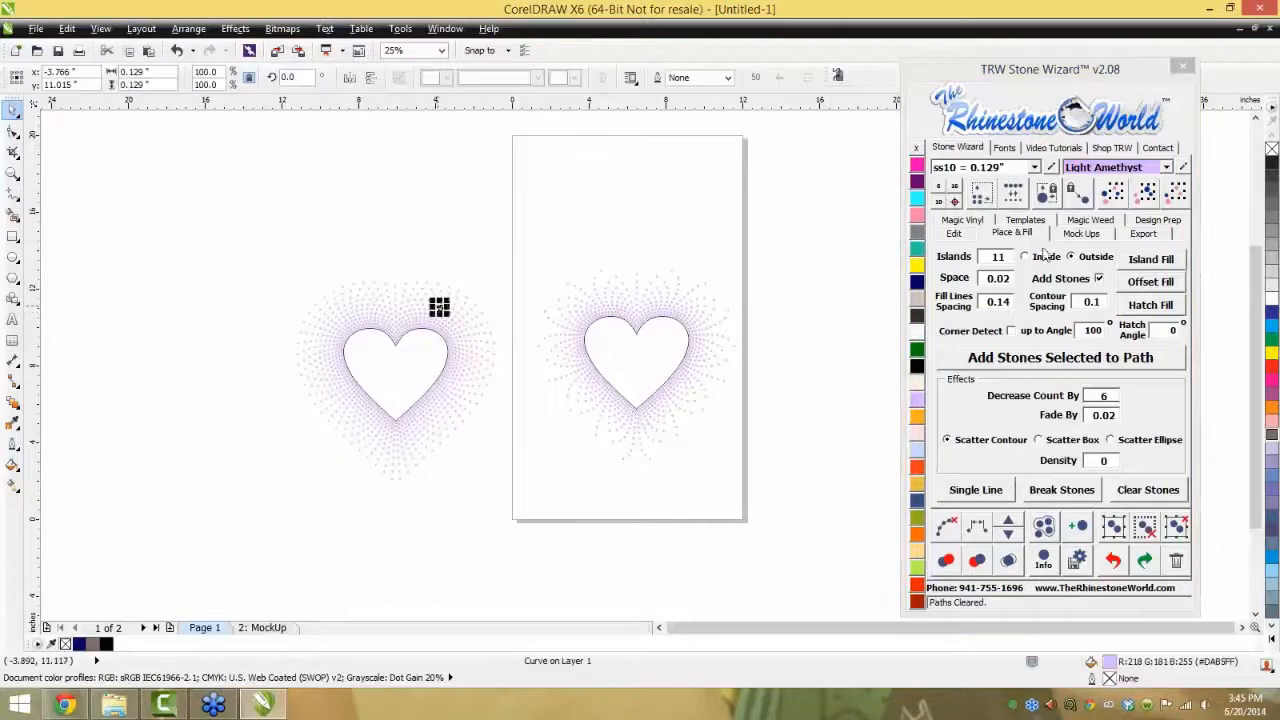
{"action": "left_click", "coordinate": [1145, 193]}
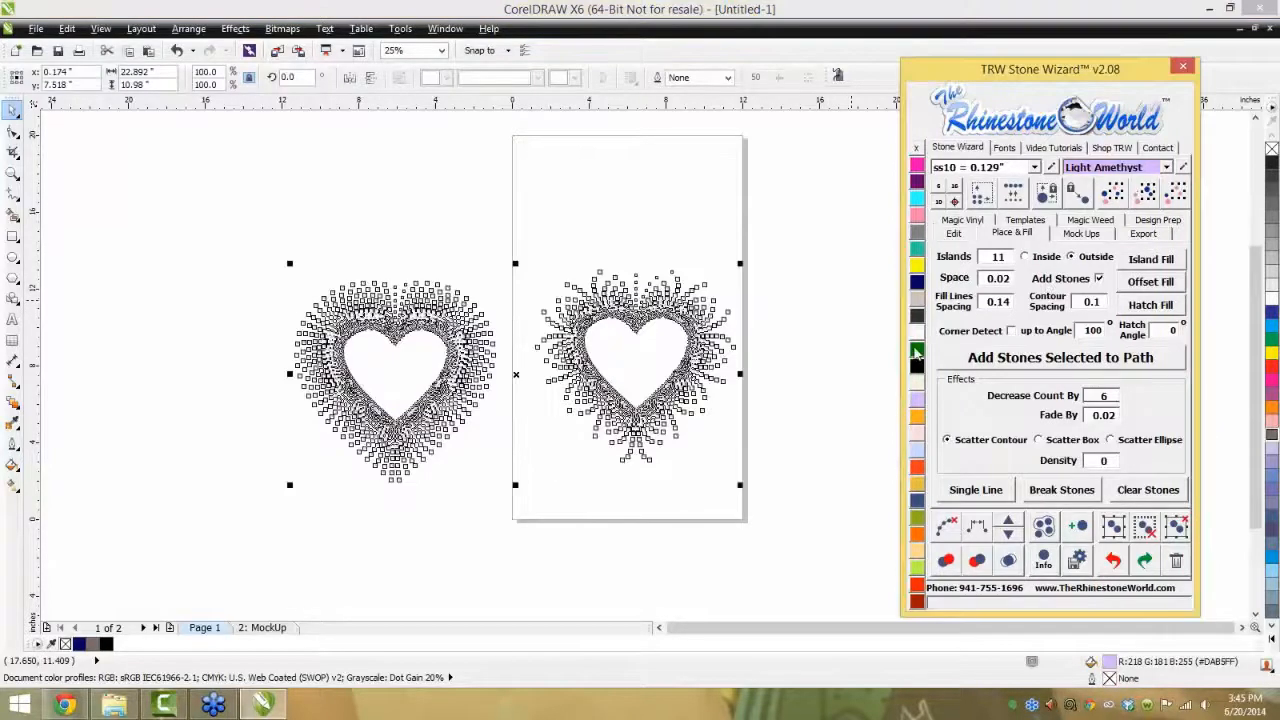
{"action": "left_click", "coordinate": [394, 378]}
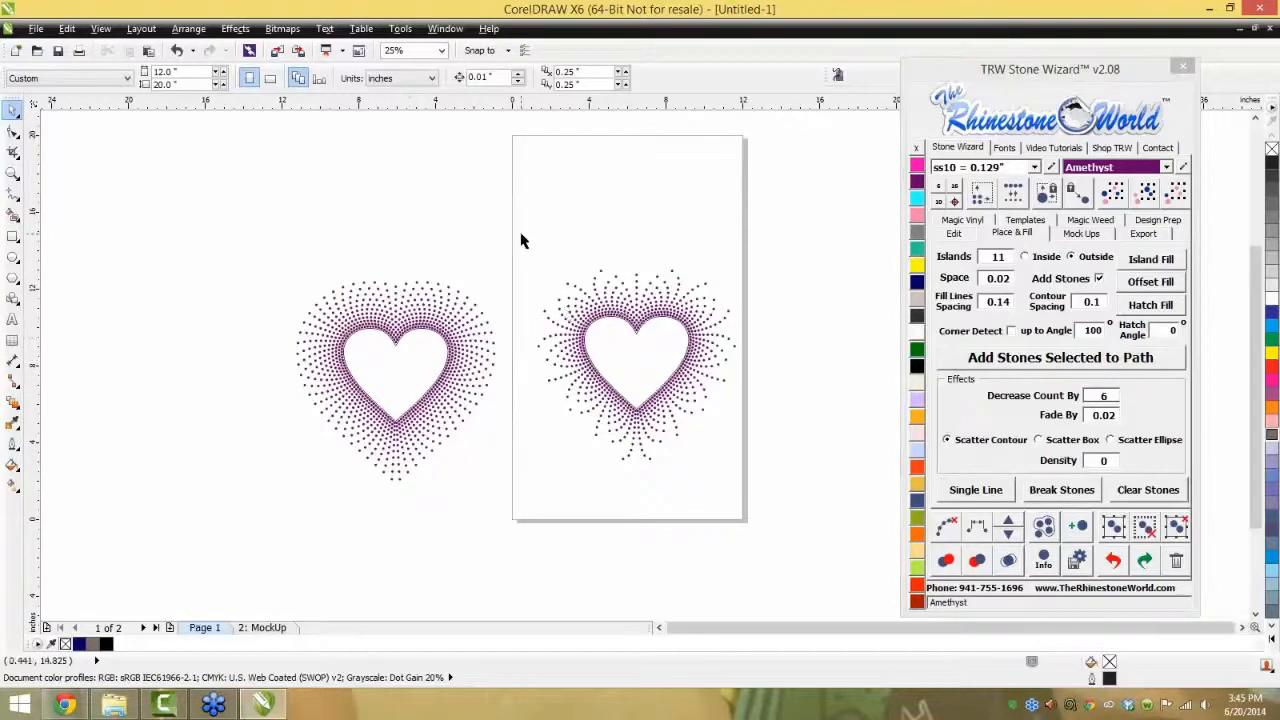
- Delete the heart design on the page and move the design beside the page into its place
{"action": "left_click_drag", "start_coordinate": [521, 234], "coordinate": [781, 483]}
{"action": "key", "text": "Delete"}
{"action": "left_click_drag", "start_coordinate": [587, 194], "coordinate": [219, 572]}
{"action": "left_click_drag", "start_coordinate": [376, 380], "coordinate": [586, 319]}
{"action": "left_click_drag", "start_coordinate": [614, 316], "coordinate": [614, 316]}
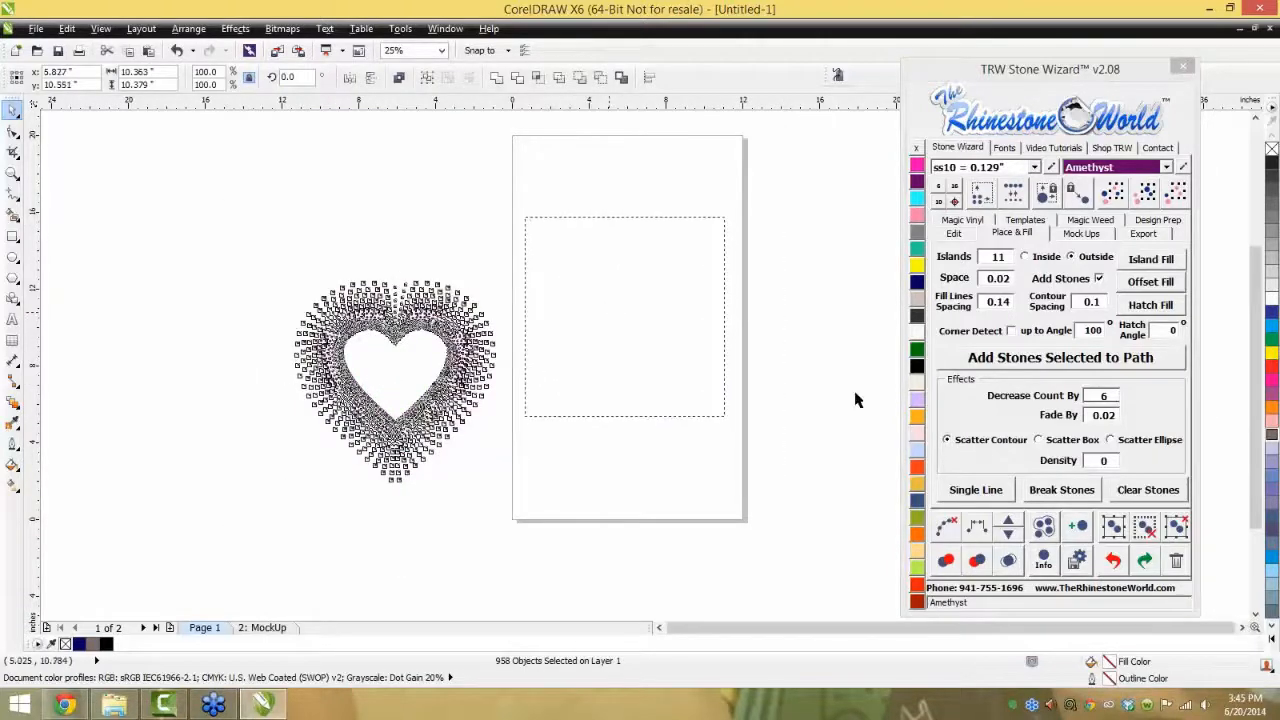
- Recolor the stones on the heart's right side Citrine, the left side Hot Pink and the middle section Crystal
{"action": "left_click_drag", "start_coordinate": [778, 187], "coordinate": [650, 465]}
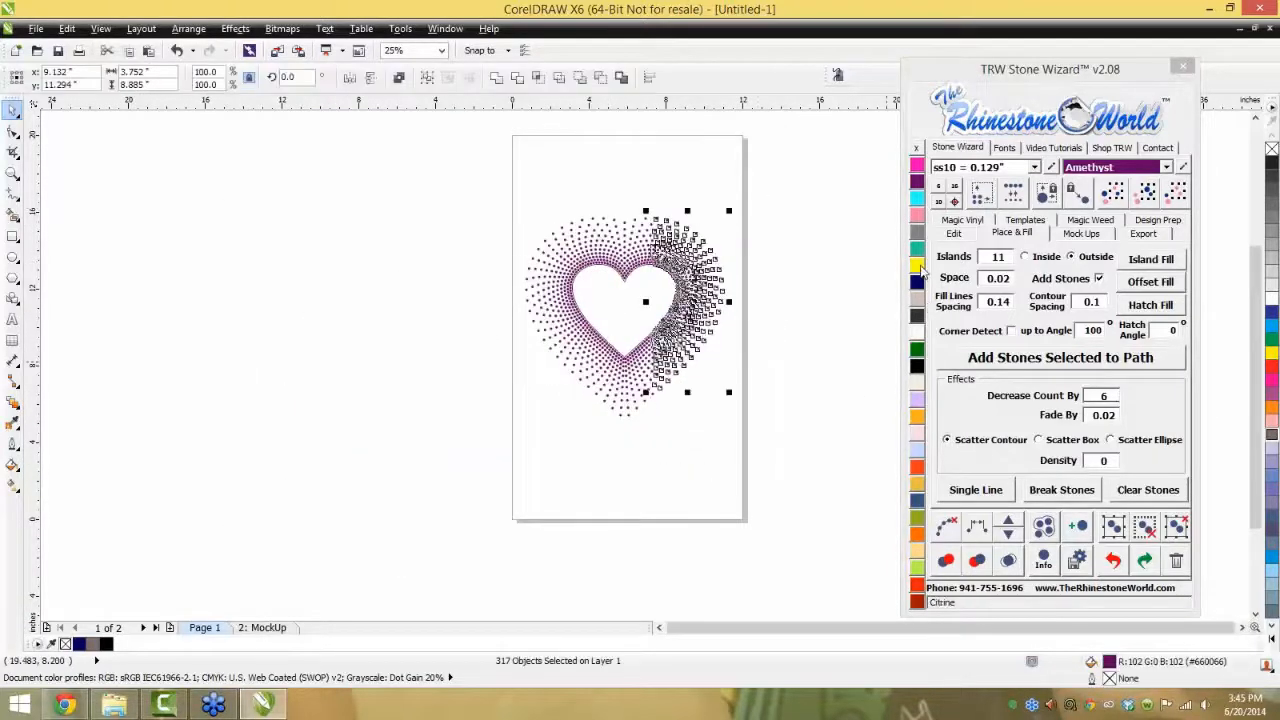
{"action": "left_click", "coordinate": [917, 265]}
{"action": "left_click_drag", "start_coordinate": [493, 192], "coordinate": [594, 443]}
{"action": "left_click", "coordinate": [917, 165]}
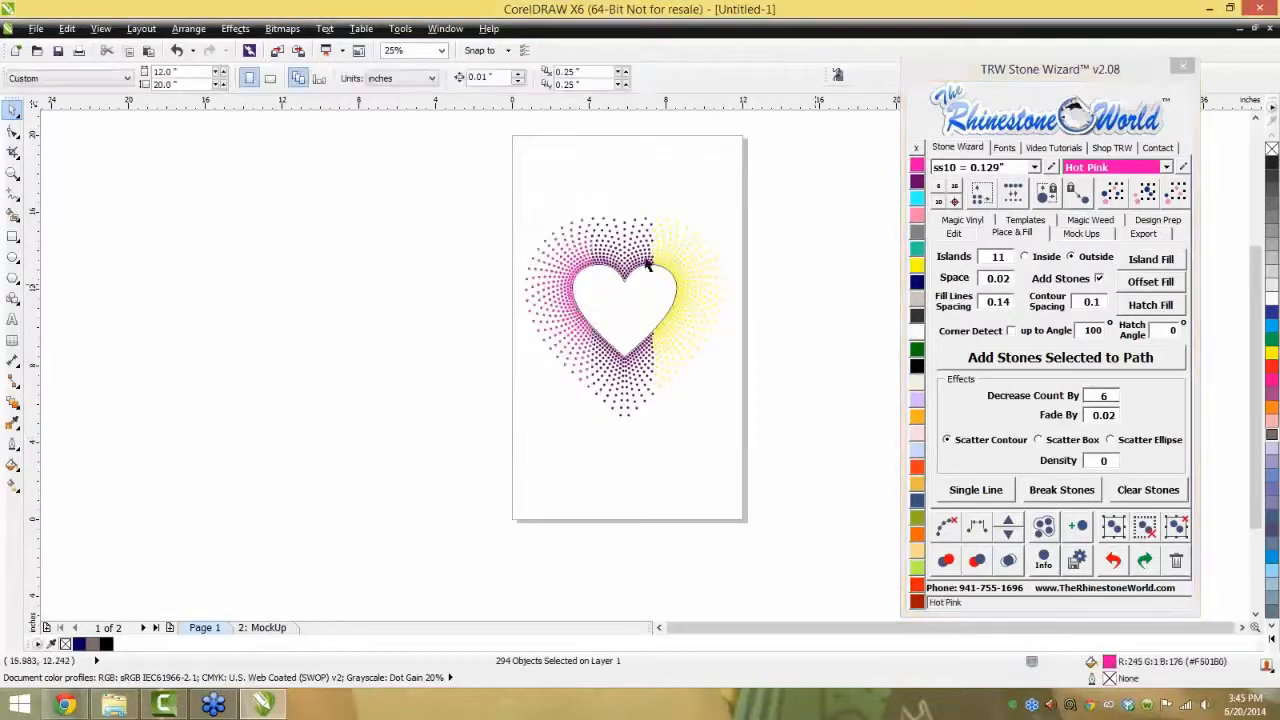
{"action": "left_click", "coordinate": [917, 331]}
{"action": "left_click", "coordinate": [820, 346]}
- Fill the central heart shape with the Panther pattern from the Fashion vinyl fills
{"action": "left_click", "coordinate": [657, 314]}
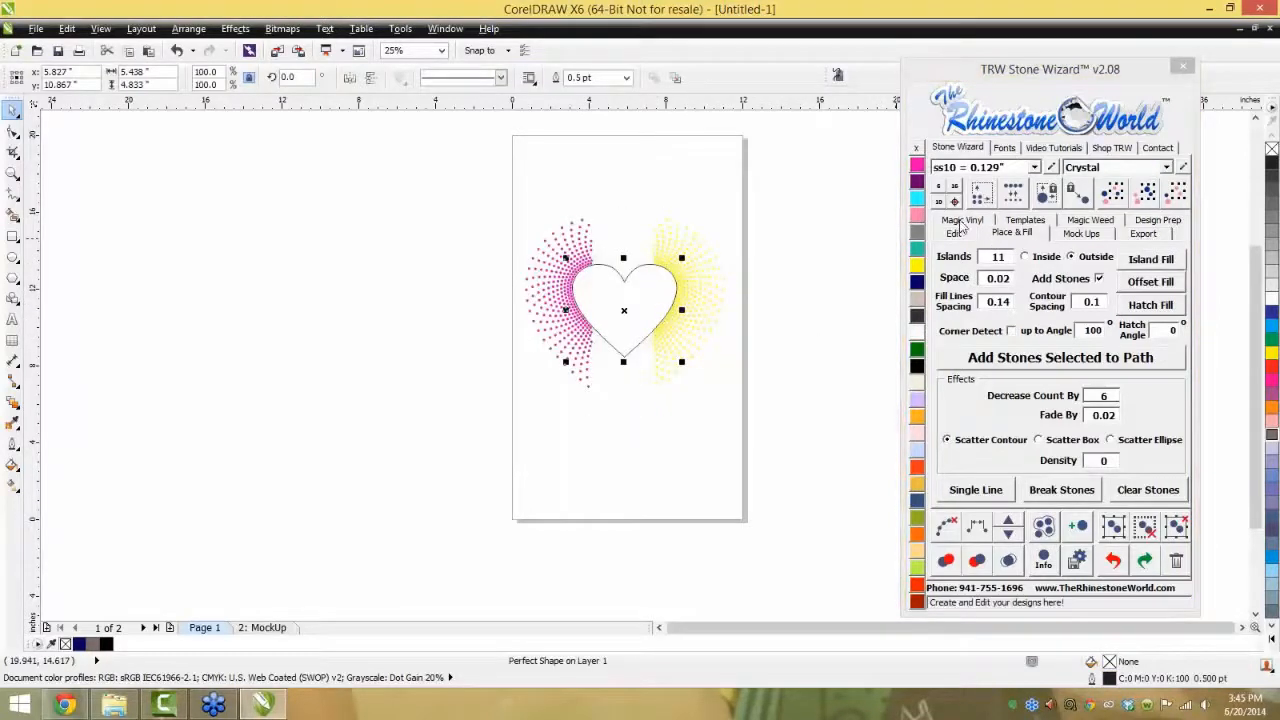
{"action": "left_click", "coordinate": [958, 222]}
{"action": "left_click", "coordinate": [1120, 500]}
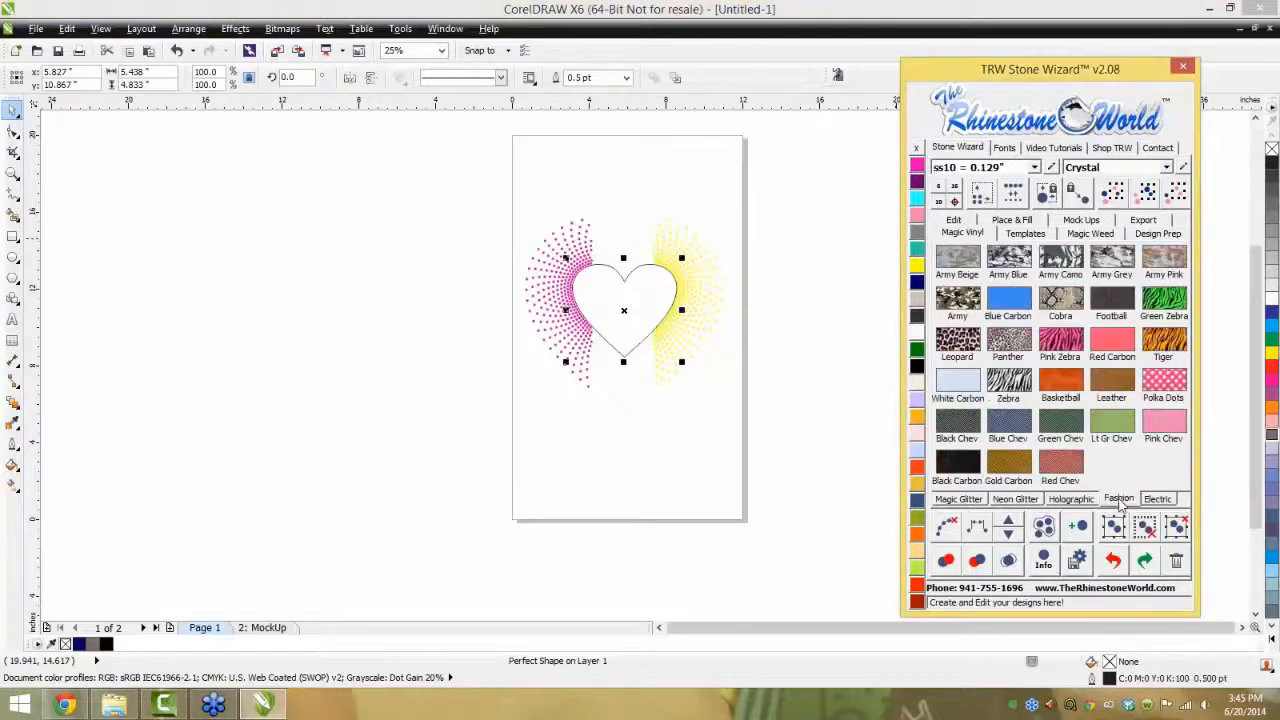
{"action": "left_click", "coordinate": [1008, 342]}
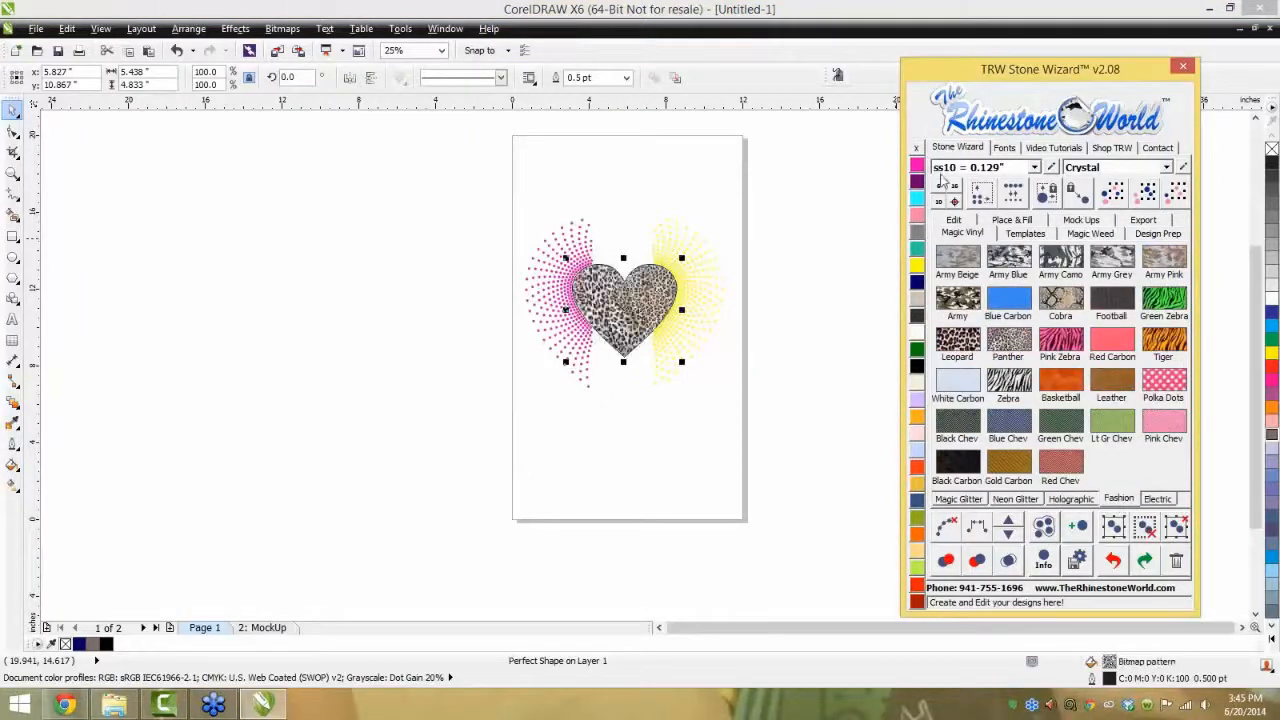
- Create a Women's Scoop Neck Front mockup of the entire heart design with Simulate Stones enabled
{"action": "left_click_drag", "start_coordinate": [788, 192], "coordinate": [430, 508]}
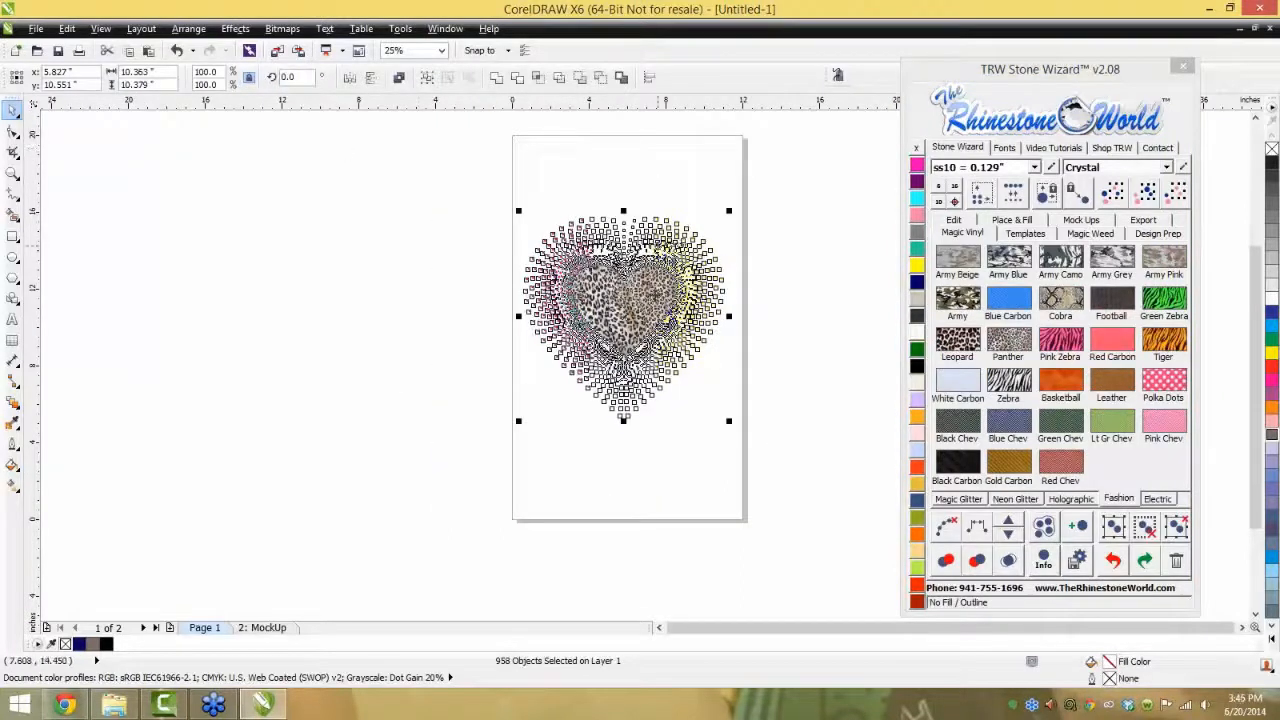
{"action": "left_click", "coordinate": [1098, 219]}
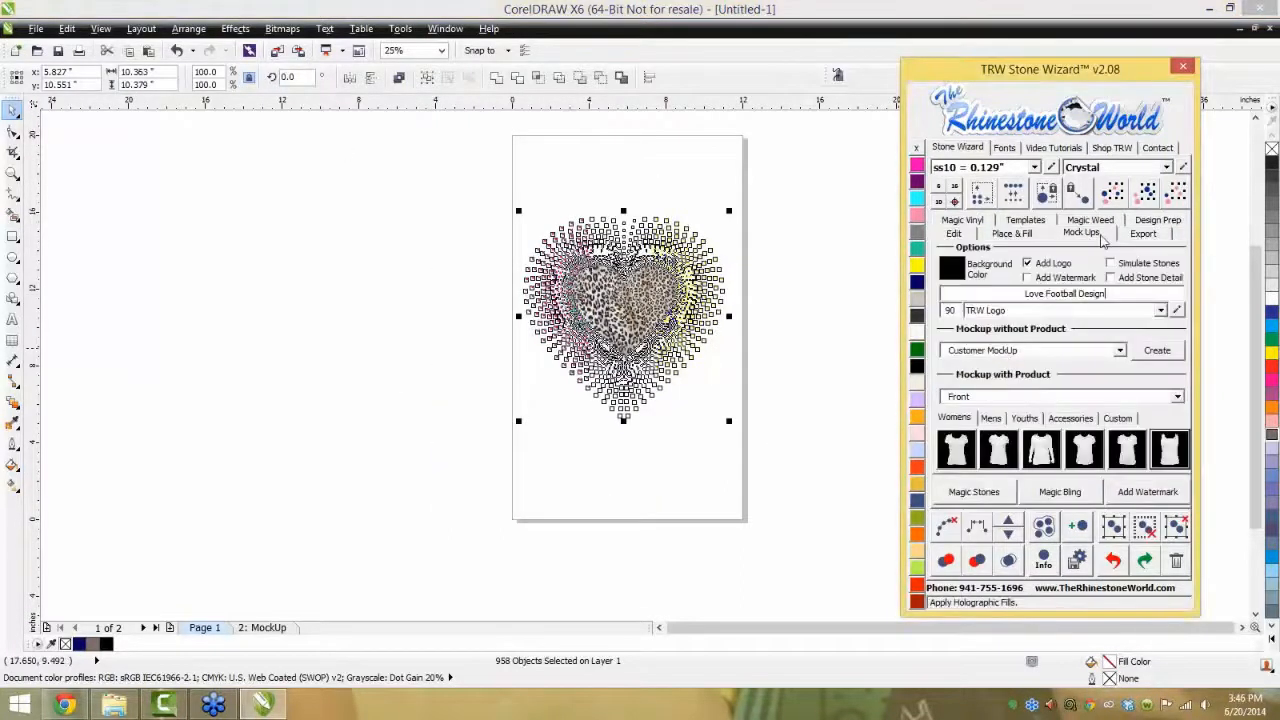
{"action": "left_click", "coordinate": [1114, 263]}
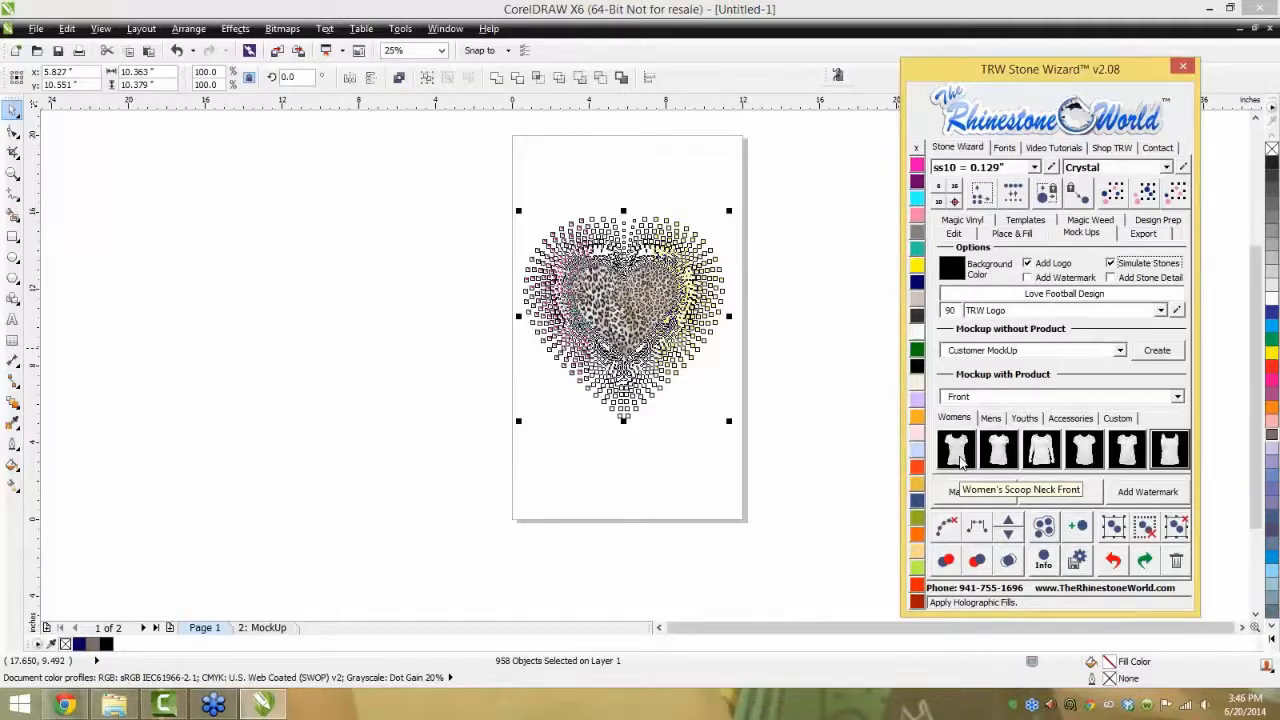
{"action": "left_click", "coordinate": [960, 458]}
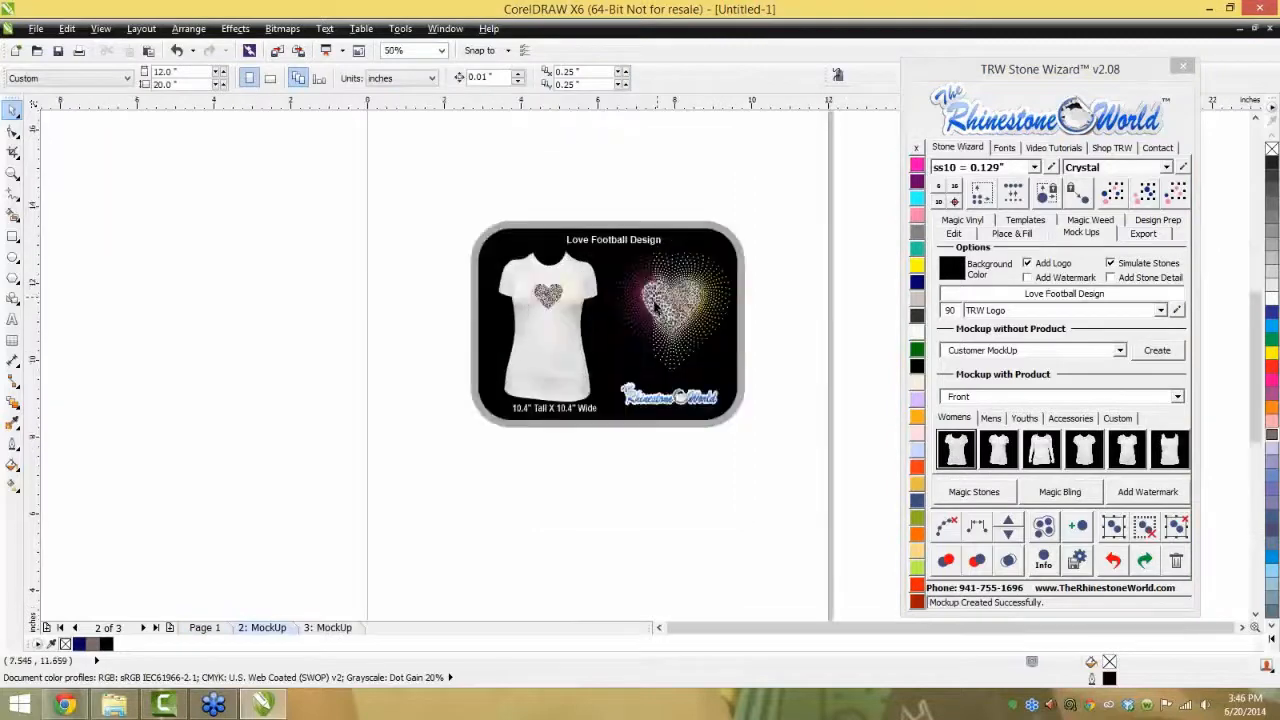
{"action": "scroll", "coordinate": [671, 292], "scroll_direction": "up", "scroll_amount": 2}
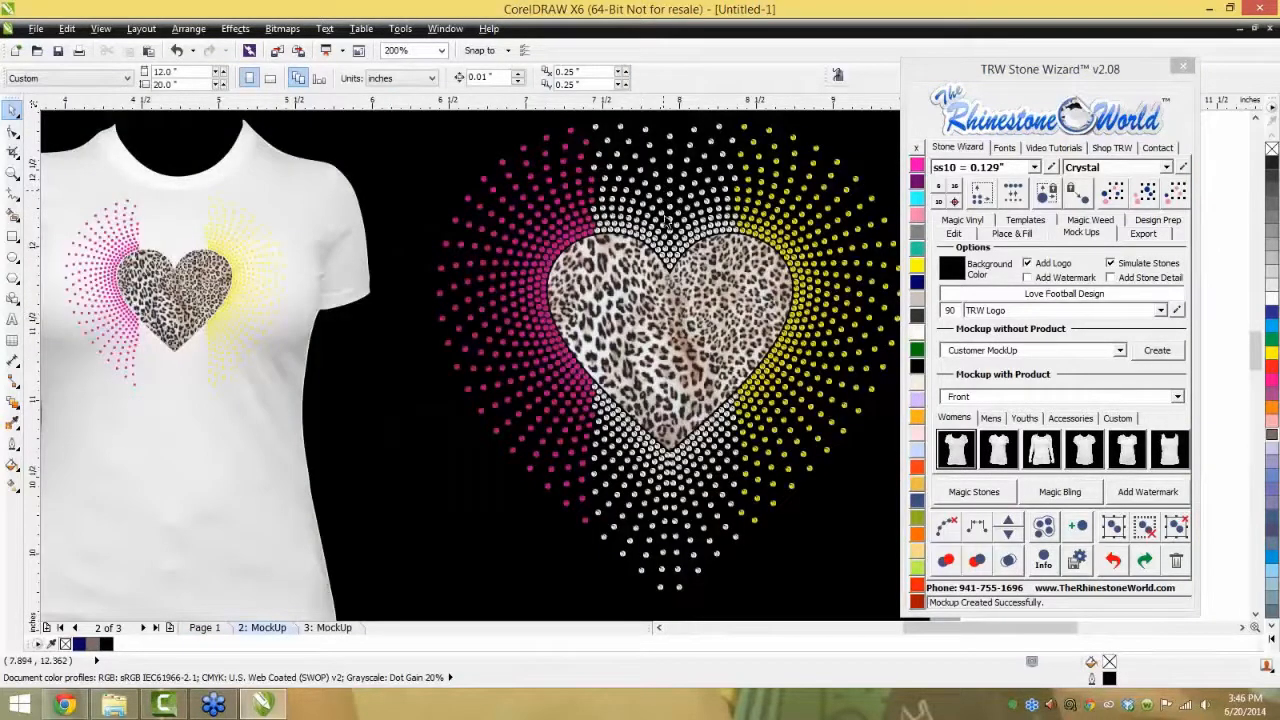
- Recolor the shirt in the mockup, trying Orange first and settling on Light Amethyst
{"action": "scroll", "coordinate": [667, 215], "scroll_direction": "up", "scroll_amount": 4}
{"action": "scroll", "coordinate": [565, 324], "scroll_direction": "down", "scroll_amount": 5}
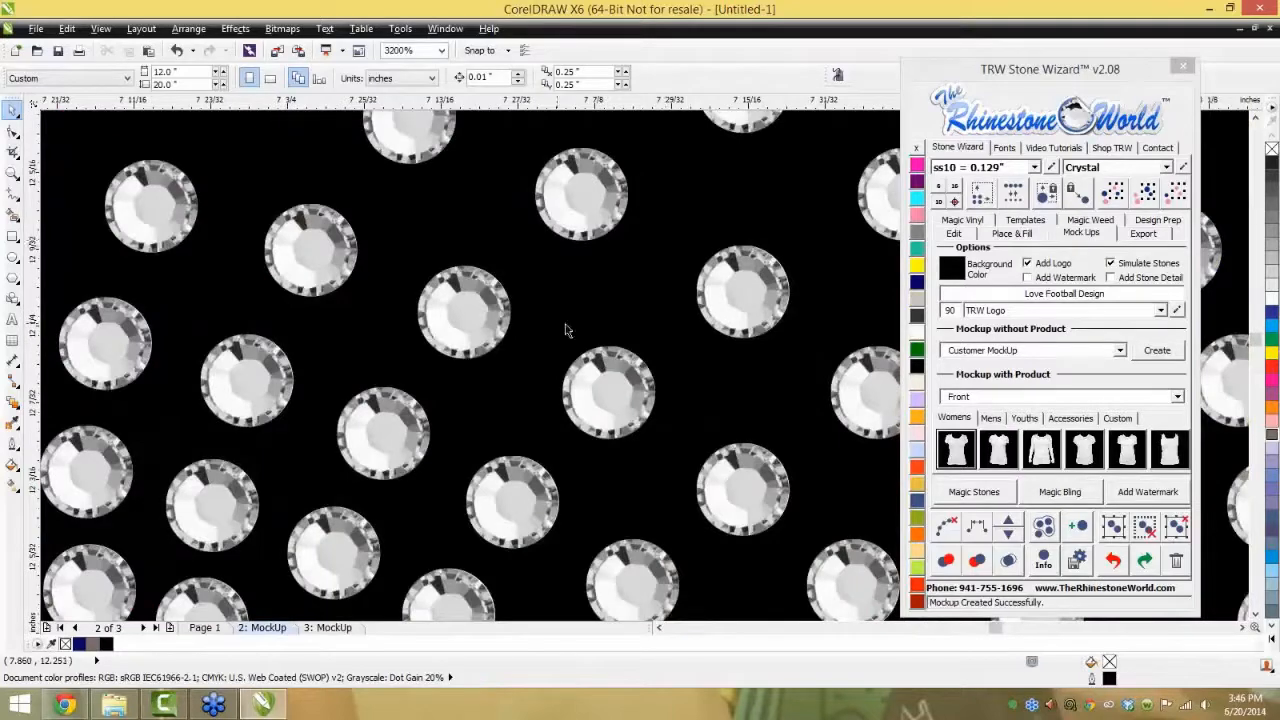
{"action": "scroll", "coordinate": [288, 388], "scroll_direction": "up", "scroll_amount": 2}
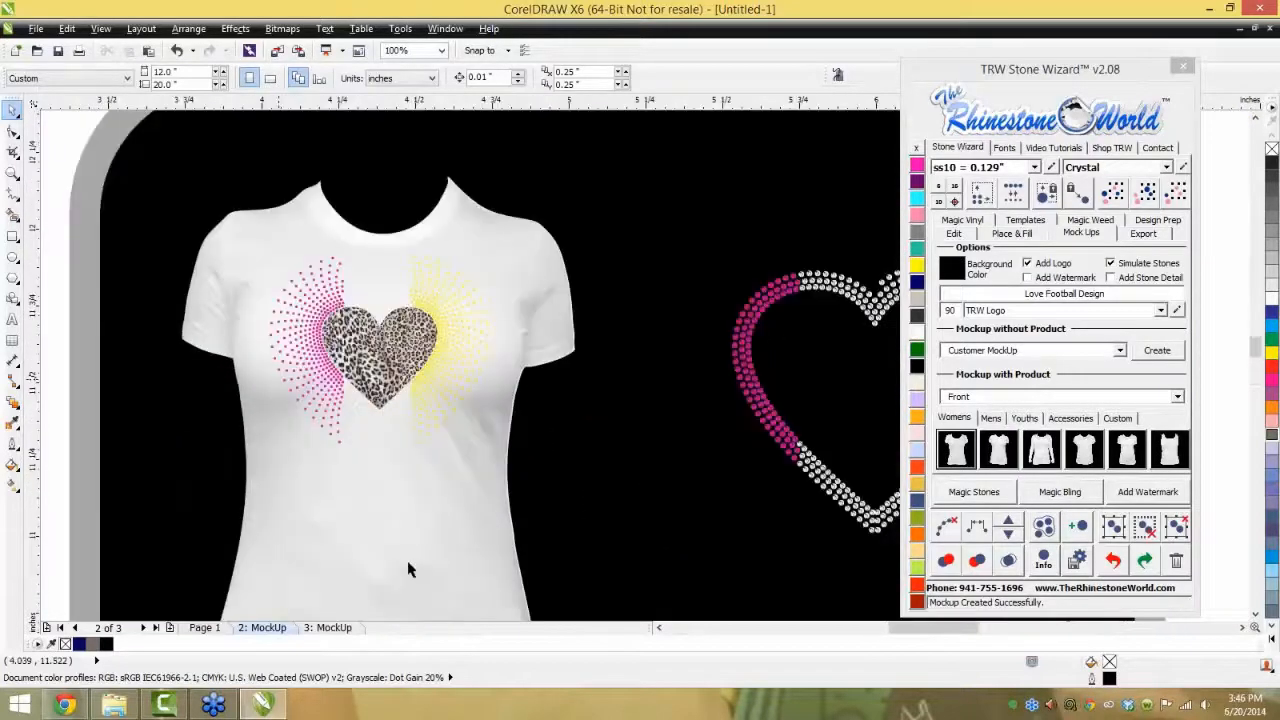
{"action": "left_click", "coordinate": [343, 547]}
{"action": "left_click", "coordinate": [916, 538]}
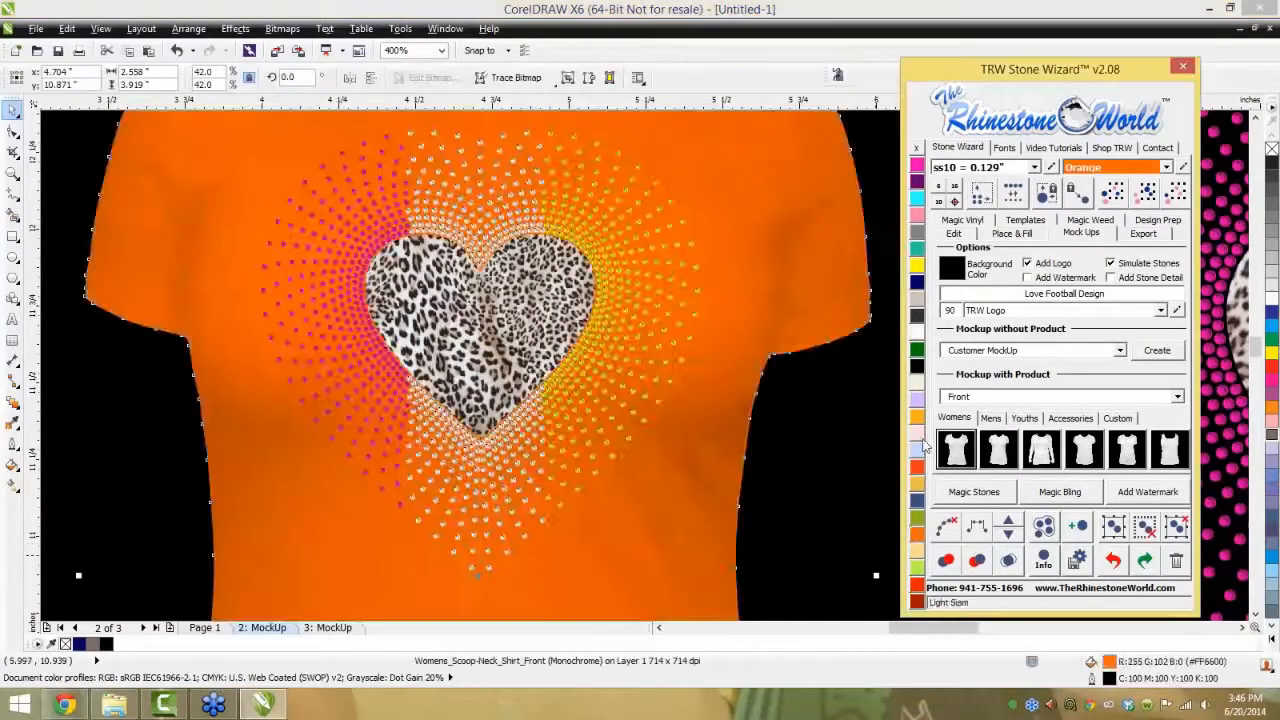
{"action": "left_click", "coordinate": [918, 403]}
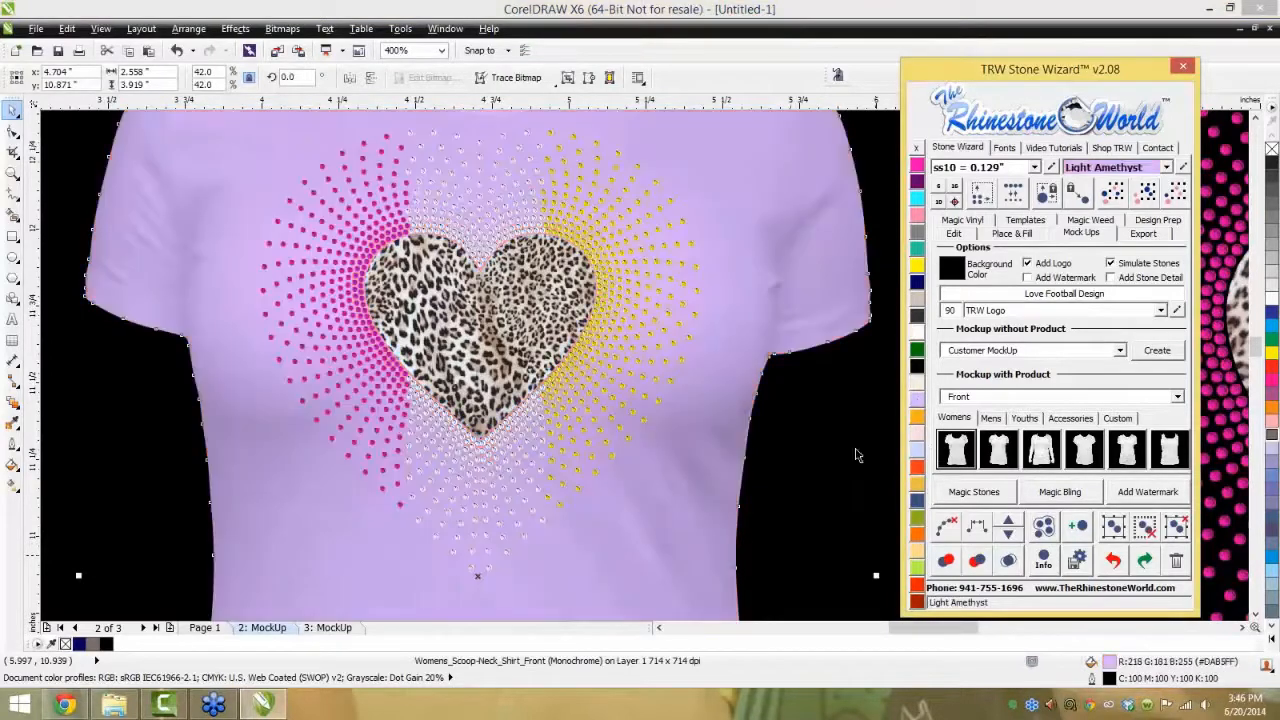
{"action": "left_click", "coordinate": [651, 414]}
- Place six Magic Bling sparkles around the large heart design, including the pink, yellow and Crystal stones and the heart's lower tip
{"action": "scroll", "coordinate": [651, 414], "scroll_direction": "down", "scroll_amount": 3}
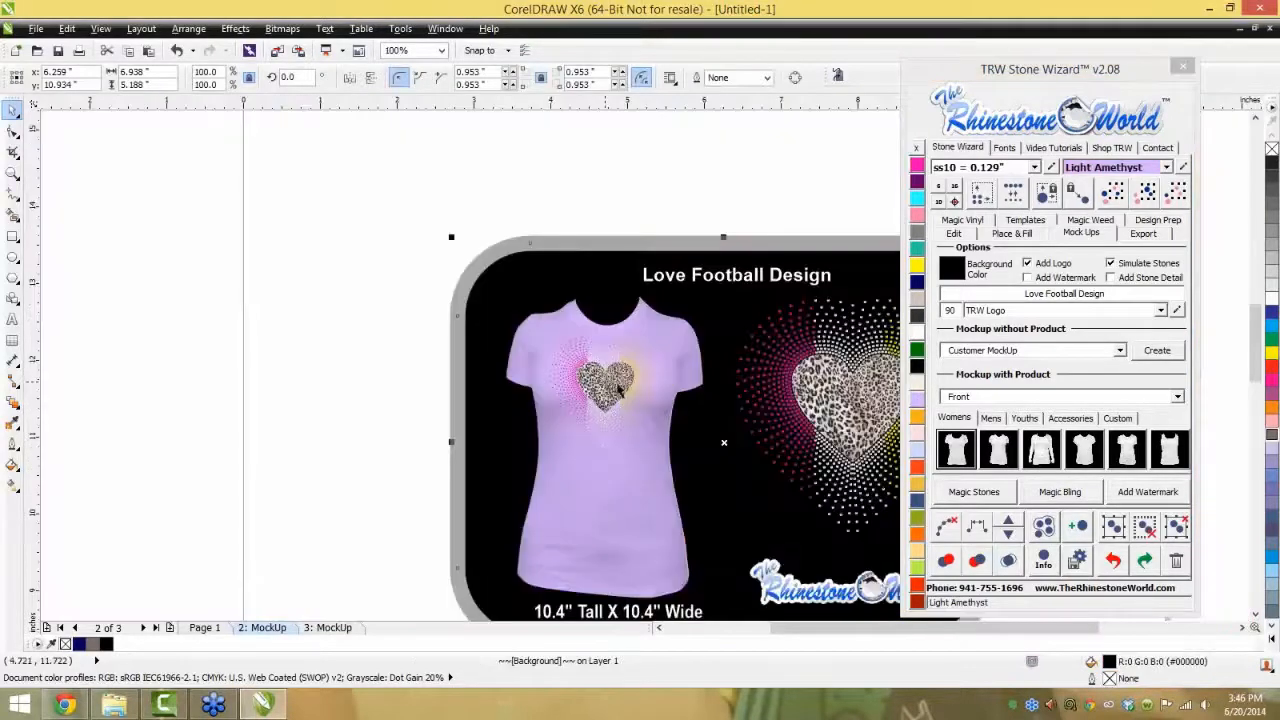
{"action": "scroll", "coordinate": [783, 410], "scroll_direction": "up", "scroll_amount": 2}
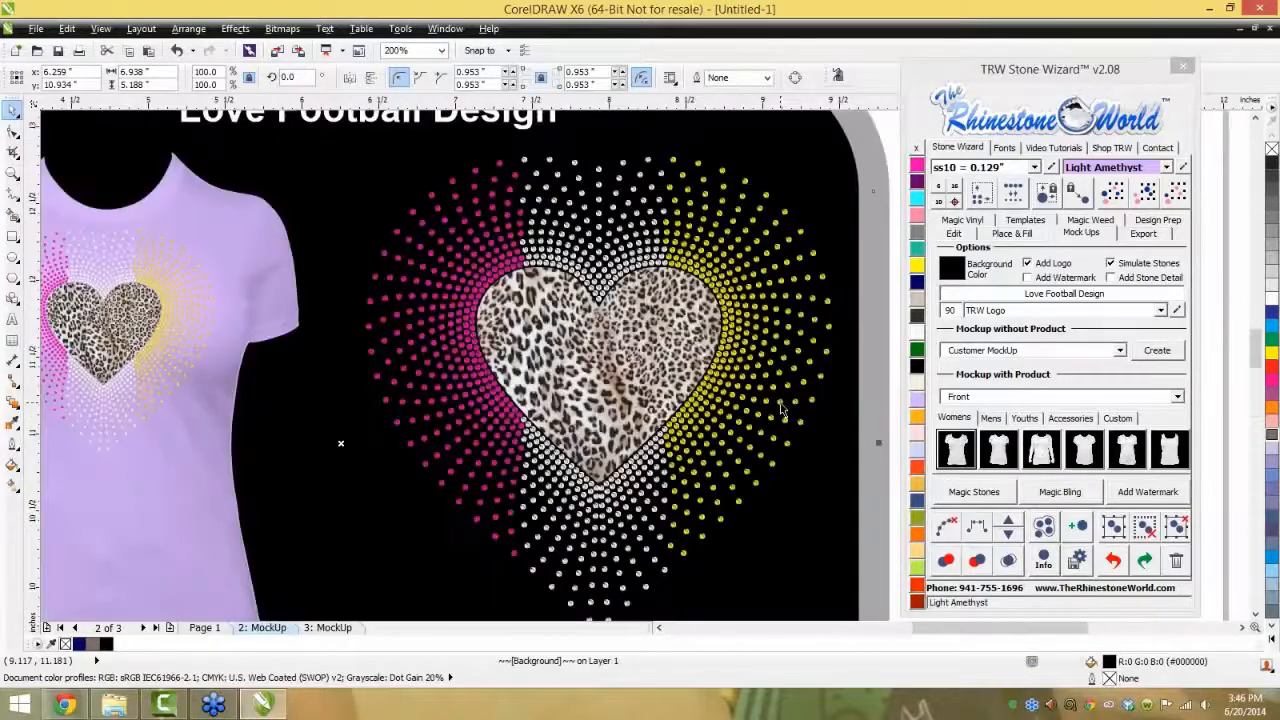
{"action": "left_click", "coordinate": [800, 232]}
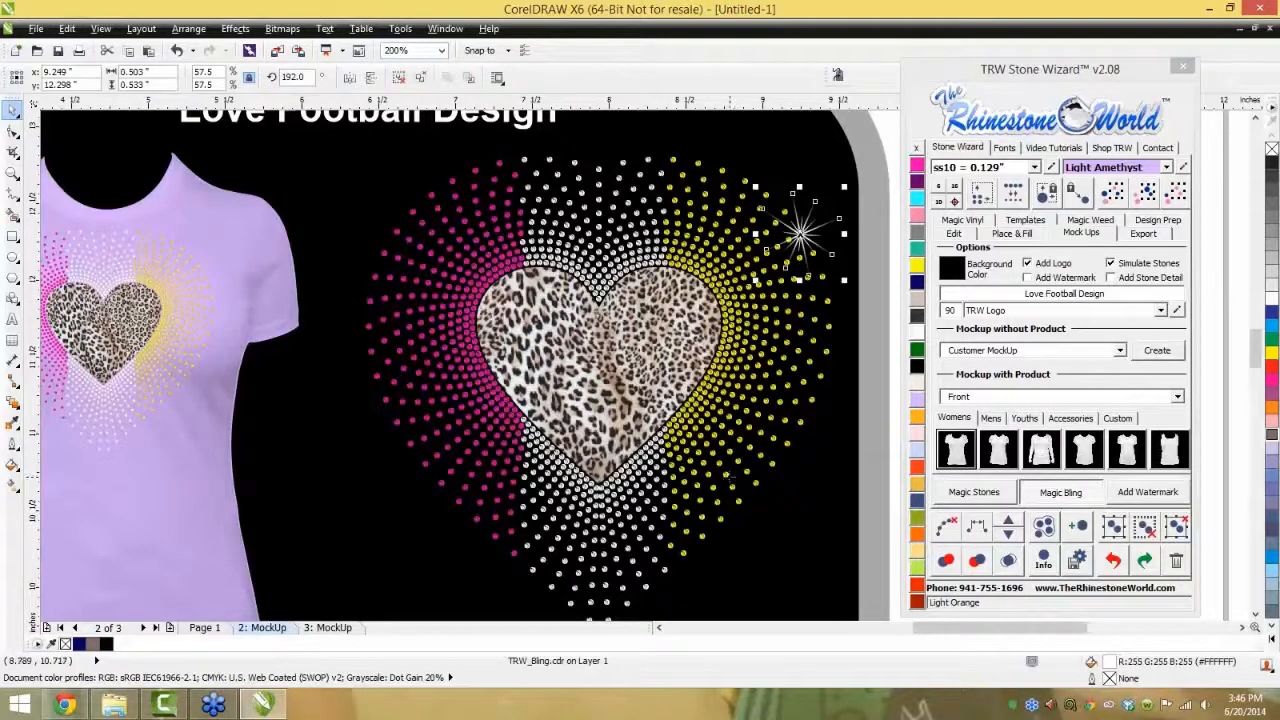
{"action": "left_click", "coordinate": [730, 478]}
{"action": "left_click", "coordinate": [545, 190]}
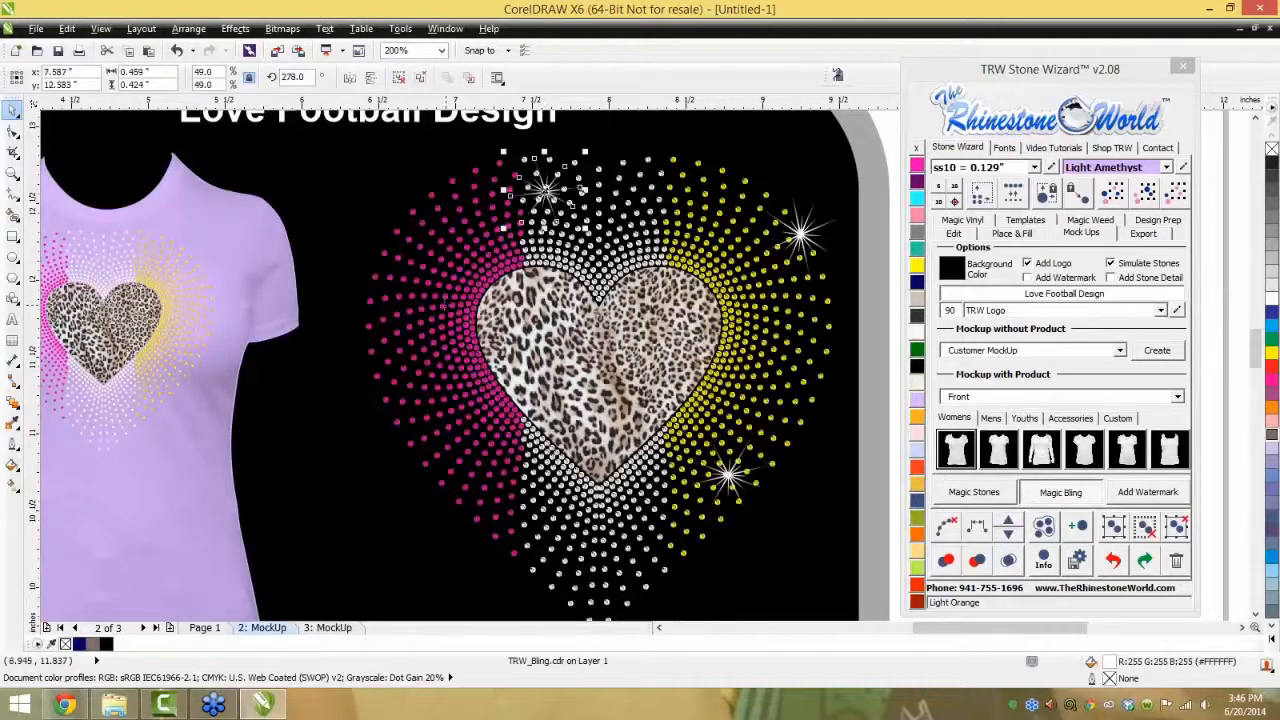
{"action": "left_click", "coordinate": [443, 306]}
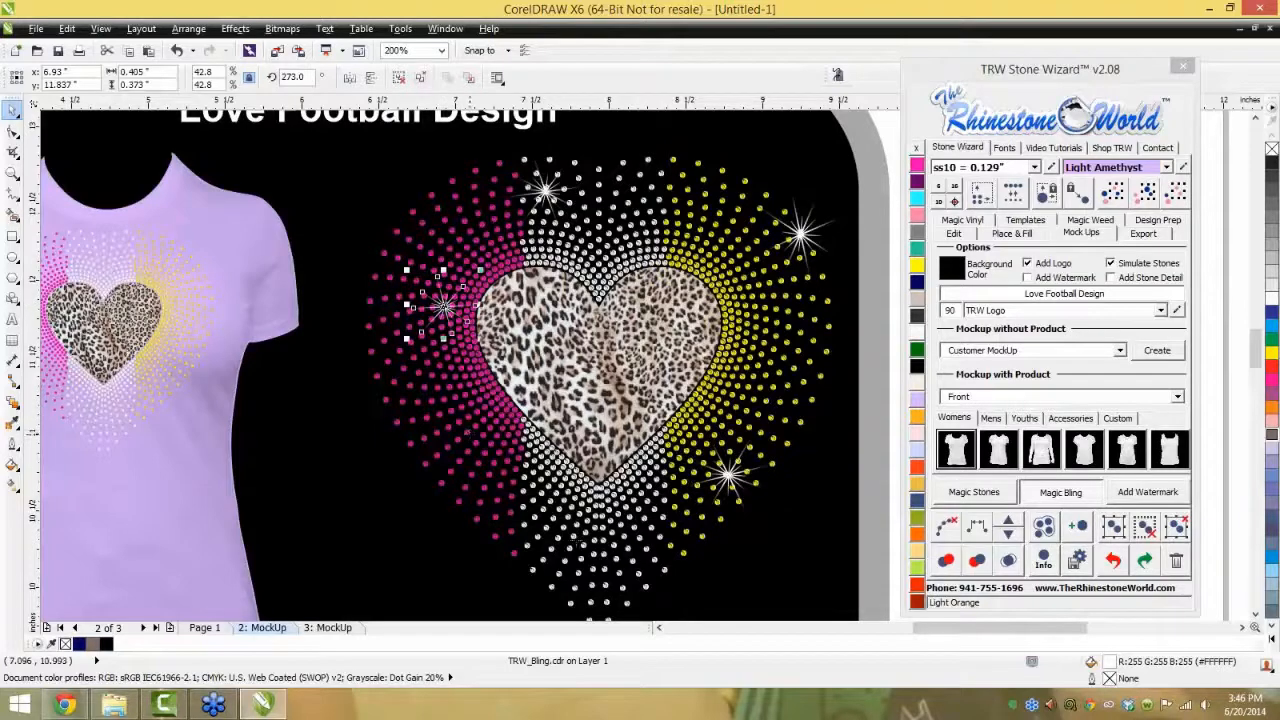
{"action": "left_click", "coordinate": [468, 437]}
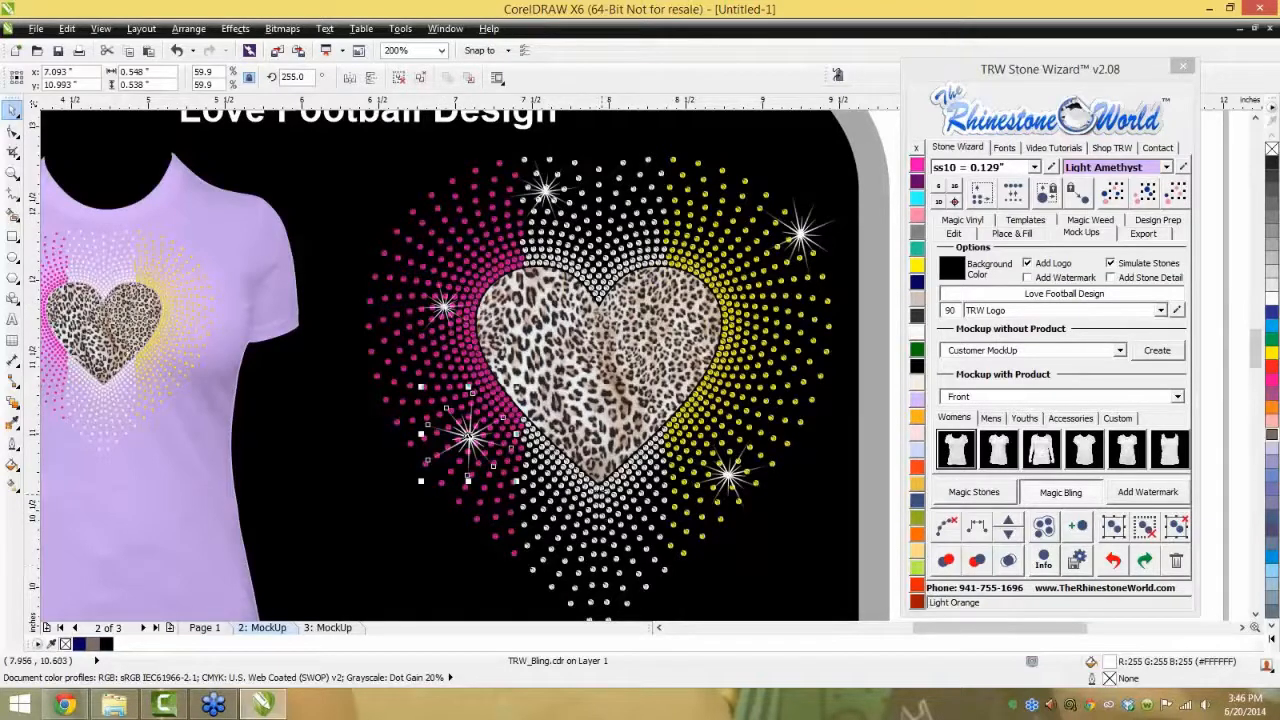
{"action": "left_click", "coordinate": [600, 489]}
{"action": "scroll", "coordinate": [631, 401], "scroll_direction": "down", "scroll_amount": 1}
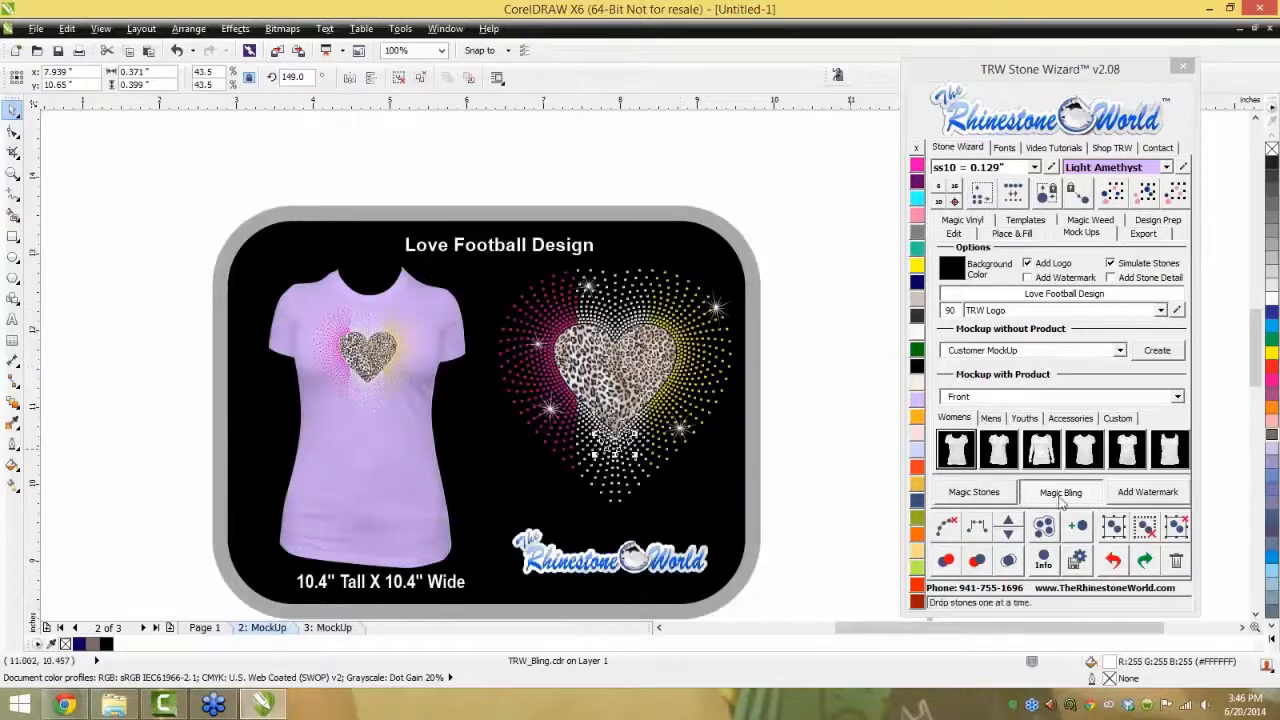
{"action": "left_click", "coordinate": [1112, 560]}
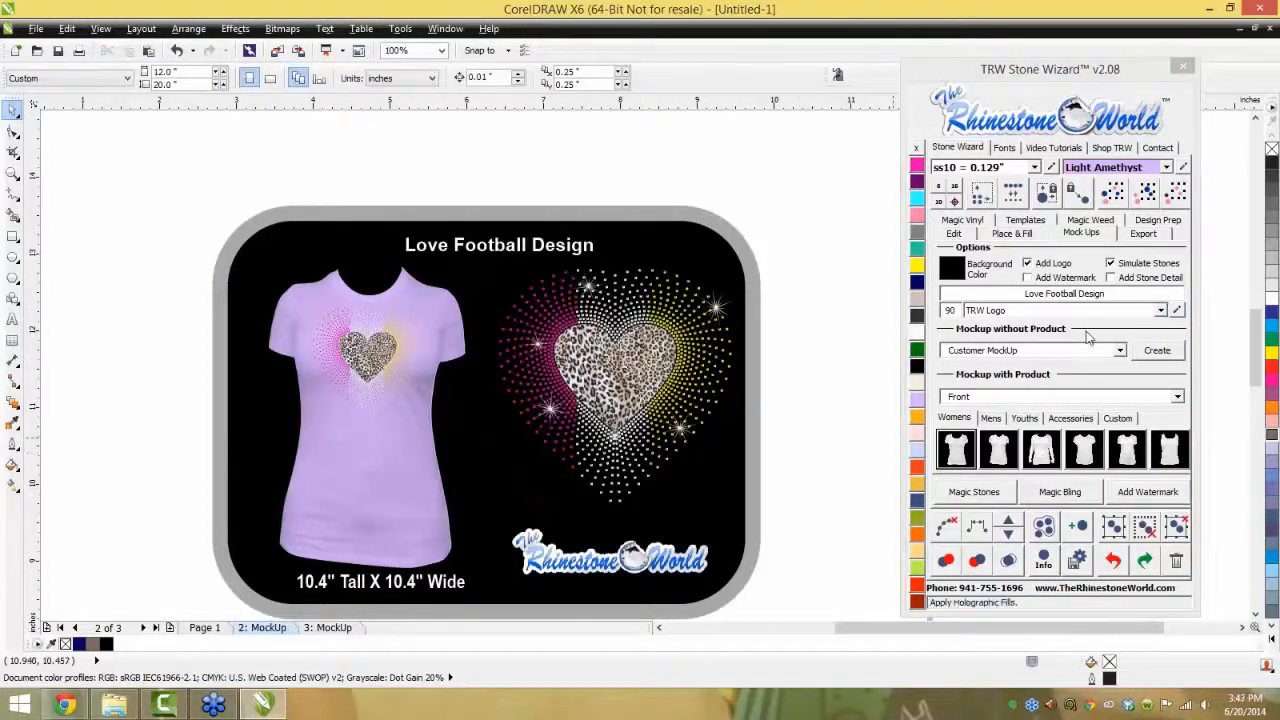
- Add a watermark across the black background of the mockup
{"action": "left_click", "coordinate": [704, 486]}
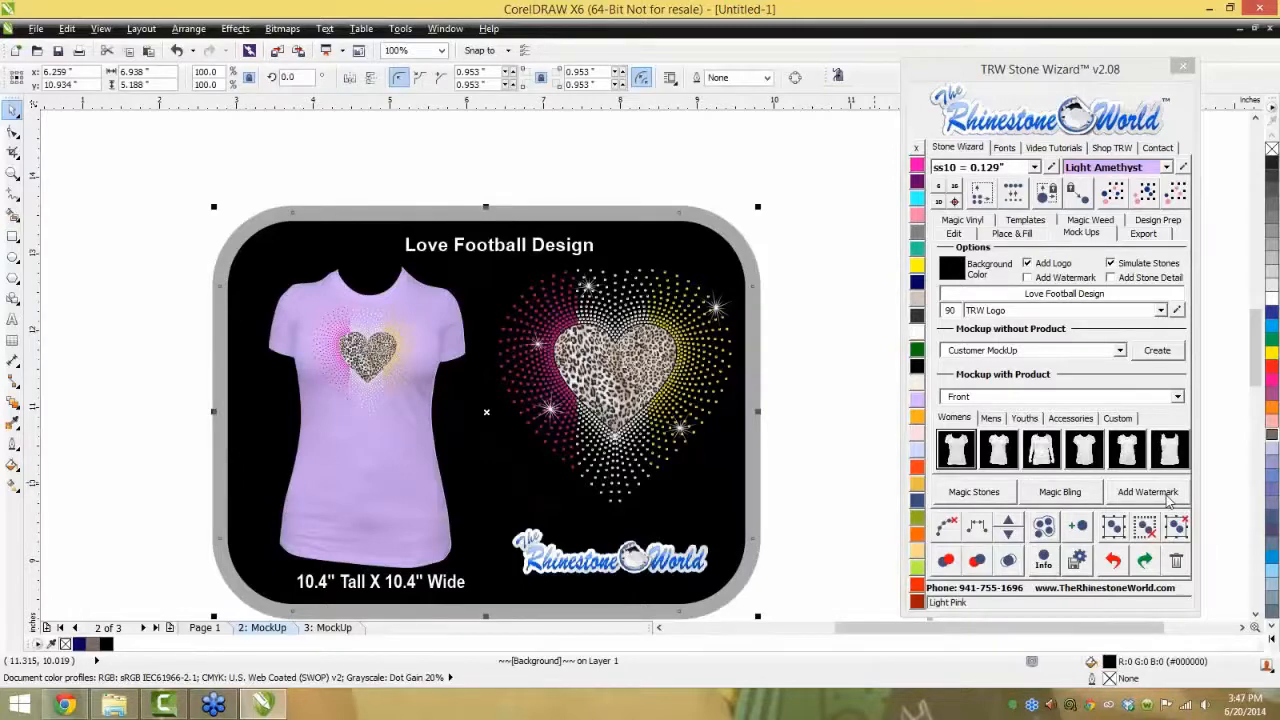
{"action": "left_click", "coordinate": [1168, 500]}
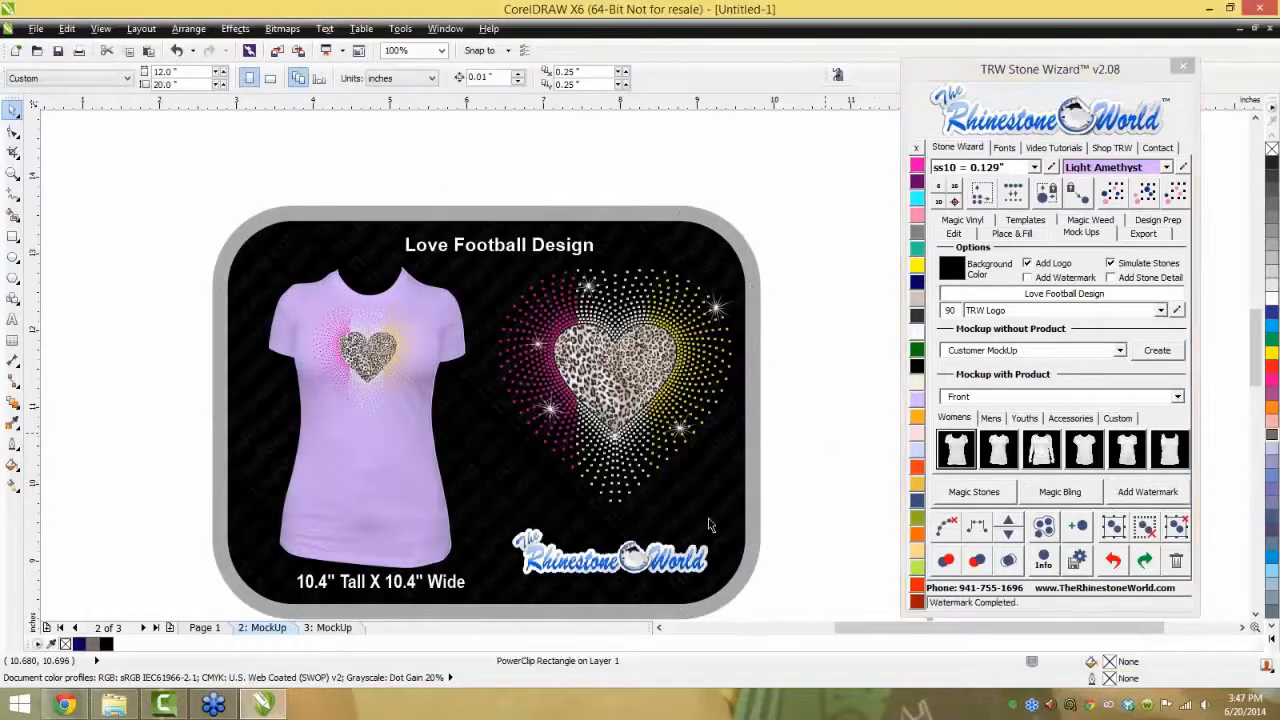
{"action": "scroll", "coordinate": [708, 518], "scroll_direction": "up", "scroll_amount": 2}
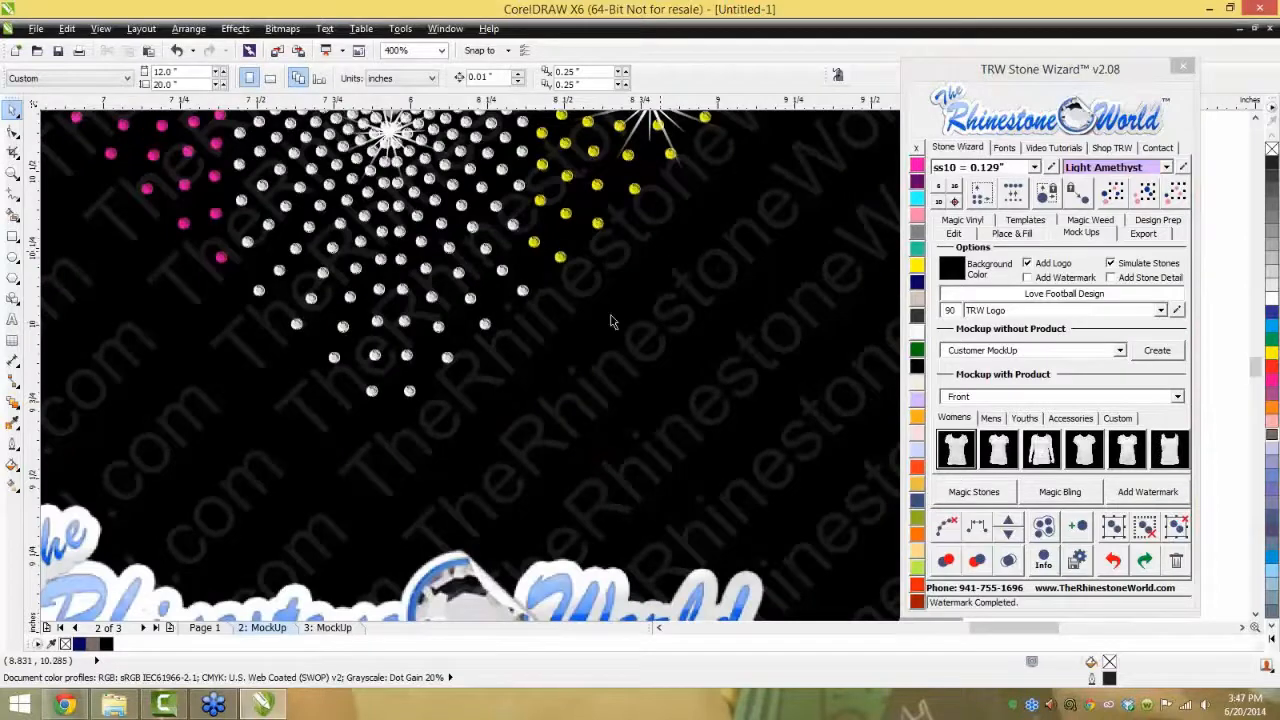
{"action": "scroll", "coordinate": [612, 322], "scroll_direction": "down", "scroll_amount": 1}
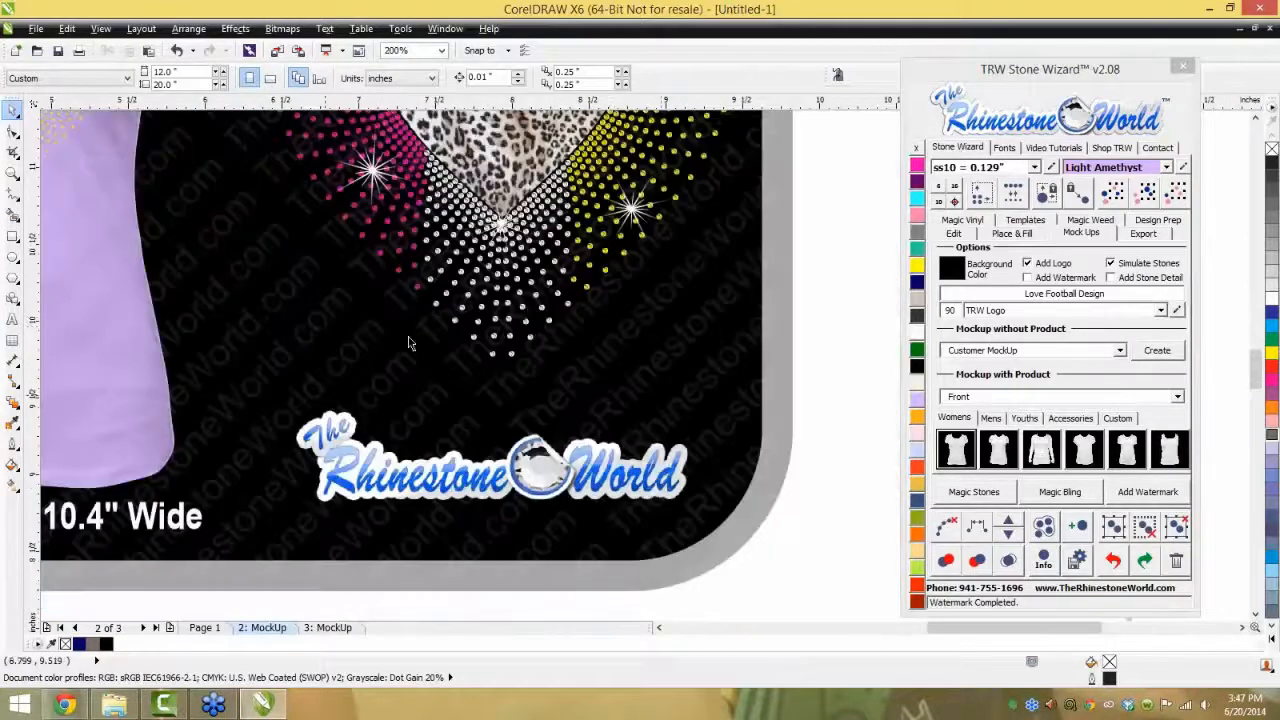
{"action": "scroll", "coordinate": [416, 359], "scroll_direction": "down", "scroll_amount": 1}
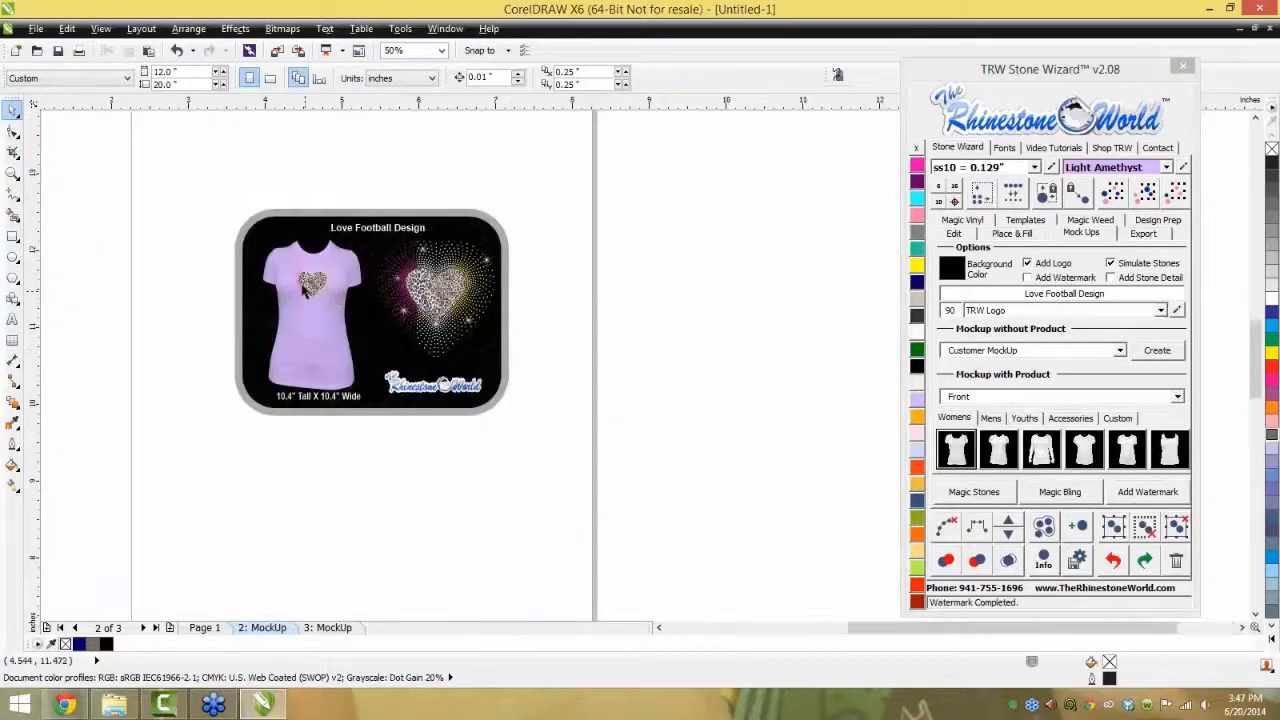
{"action": "left_click", "coordinate": [457, 411]}
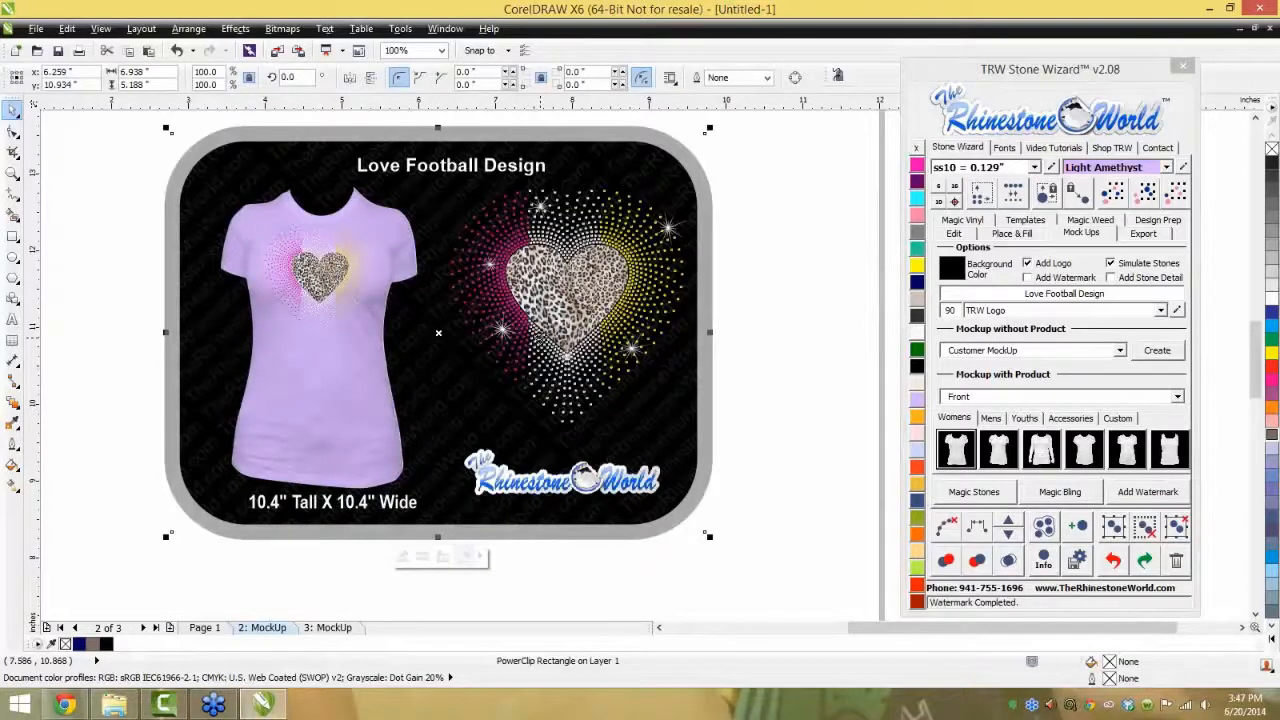
{"action": "scroll", "coordinate": [538, 338], "scroll_direction": "down", "scroll_amount": 1}
- Delete both MockUp pages, leaving only Page 1 with the original heart design
{"action": "right_click", "coordinate": [268, 626]}
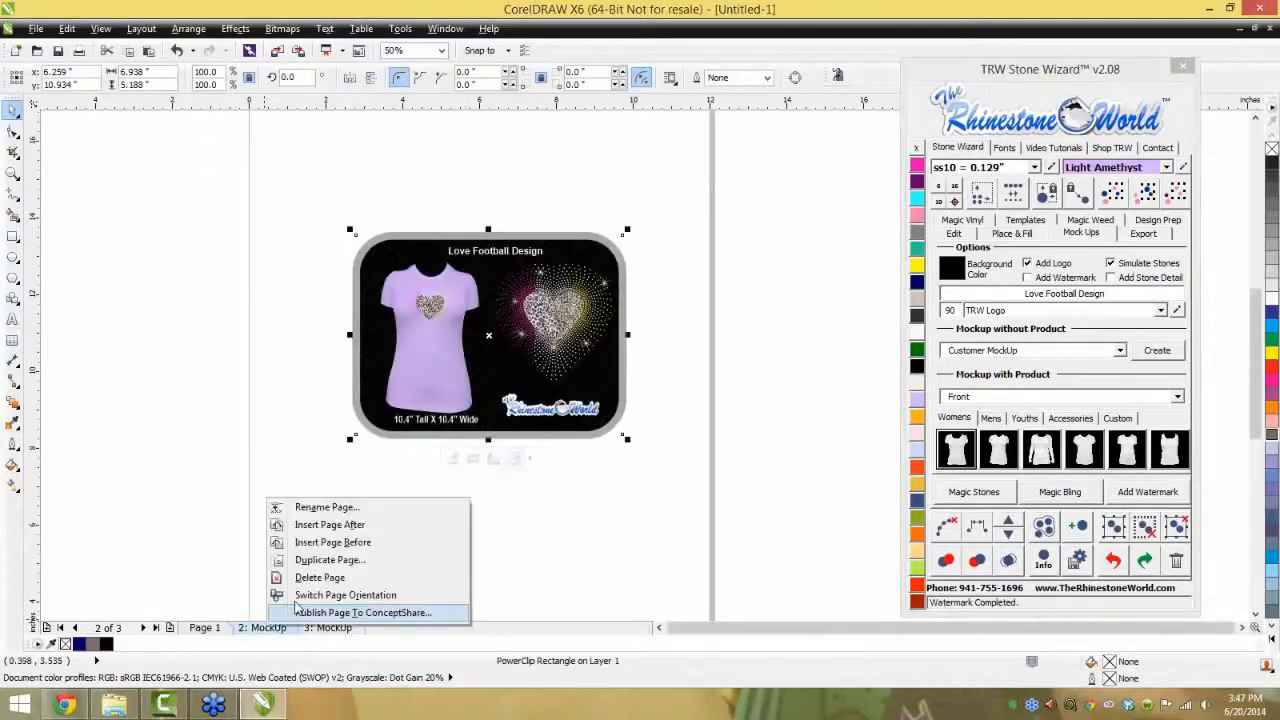
{"action": "left_click", "coordinate": [300, 578]}
{"action": "right_click", "coordinate": [267, 628]}
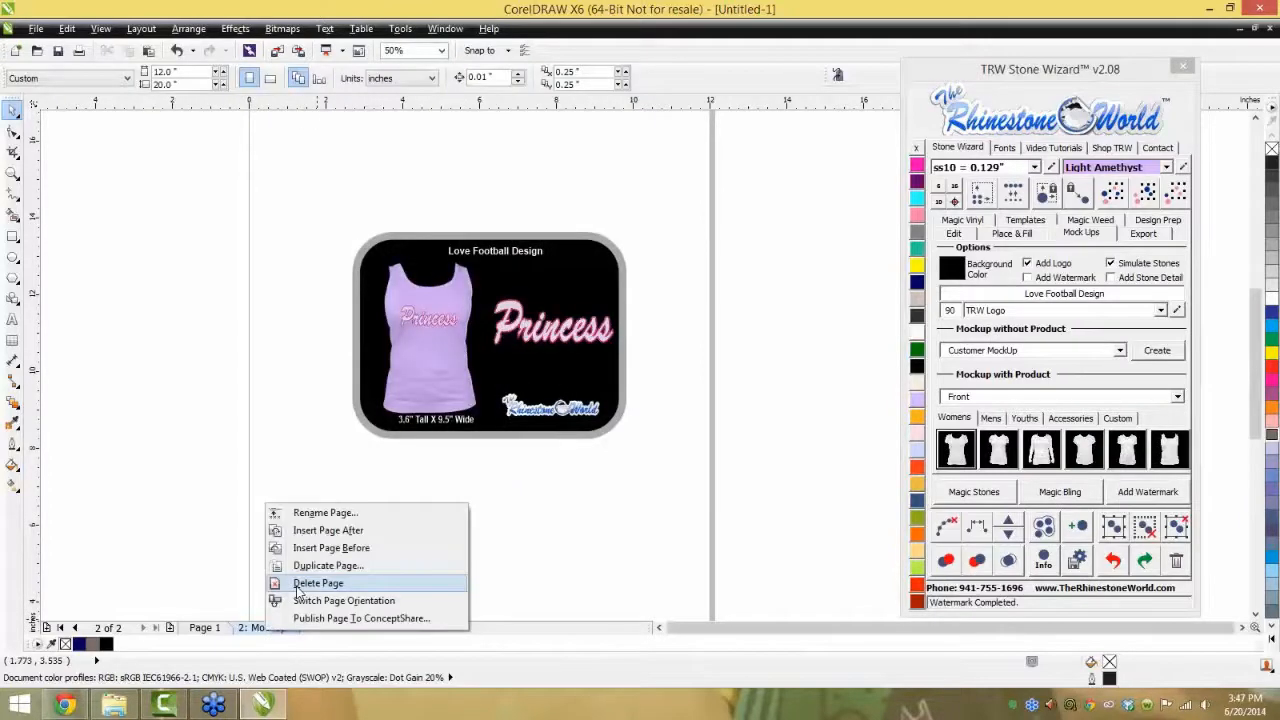
{"action": "left_click", "coordinate": [298, 584]}
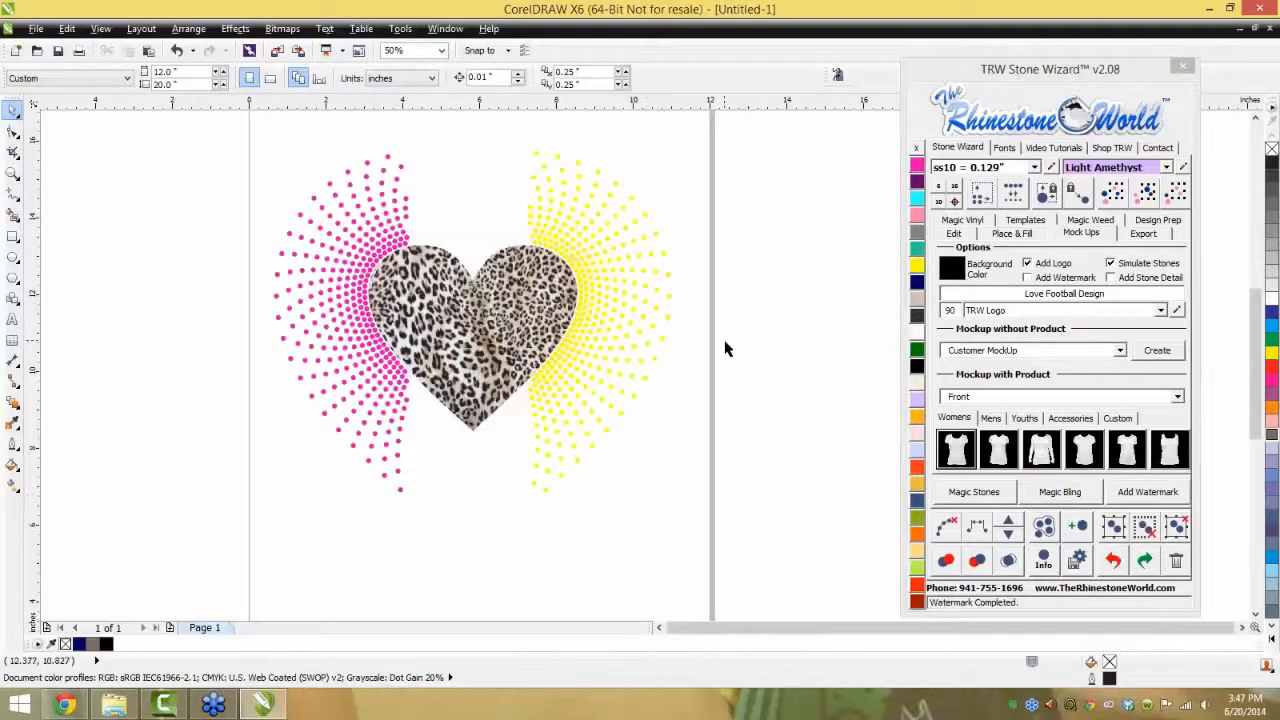
- Delete the entire heart design from the page and undo the deletion
{"action": "scroll", "coordinate": [725, 346], "scroll_direction": "down", "scroll_amount": 1}
{"action": "left_click_drag", "start_coordinate": [754, 209], "coordinate": [424, 485]}
{"action": "key", "text": "Delete"}
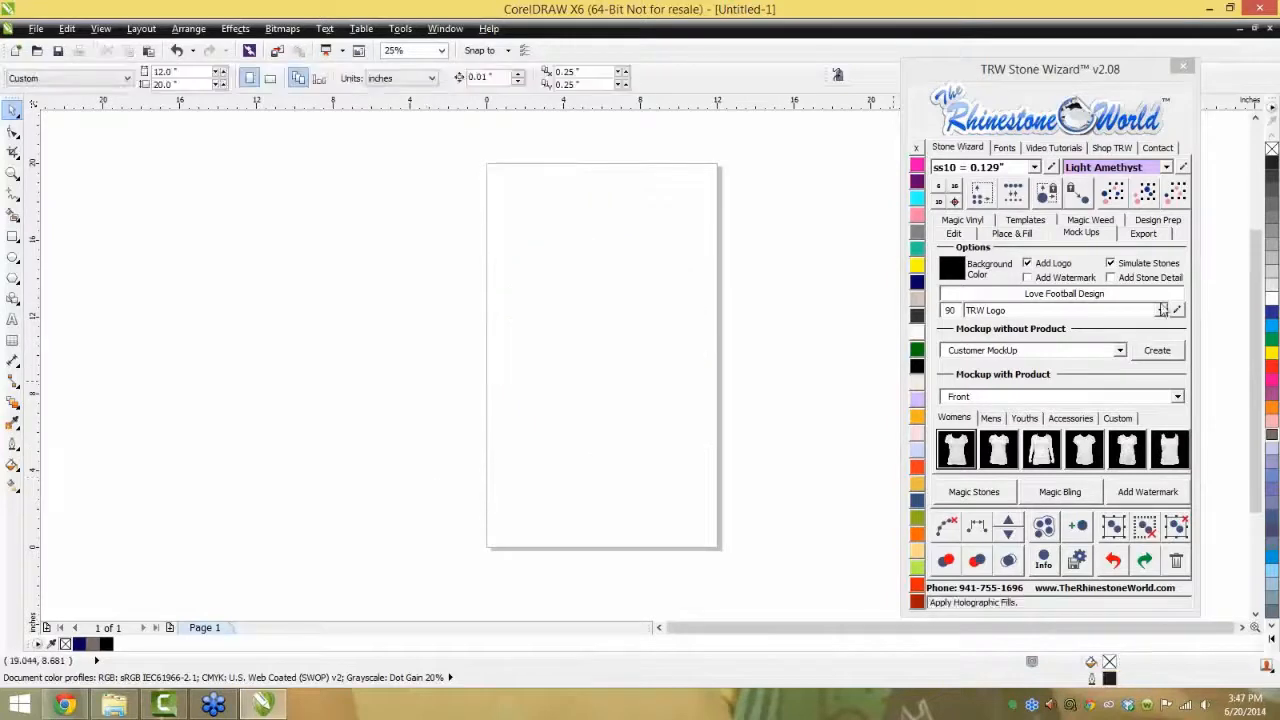
{"action": "left_click", "coordinate": [1141, 234]}
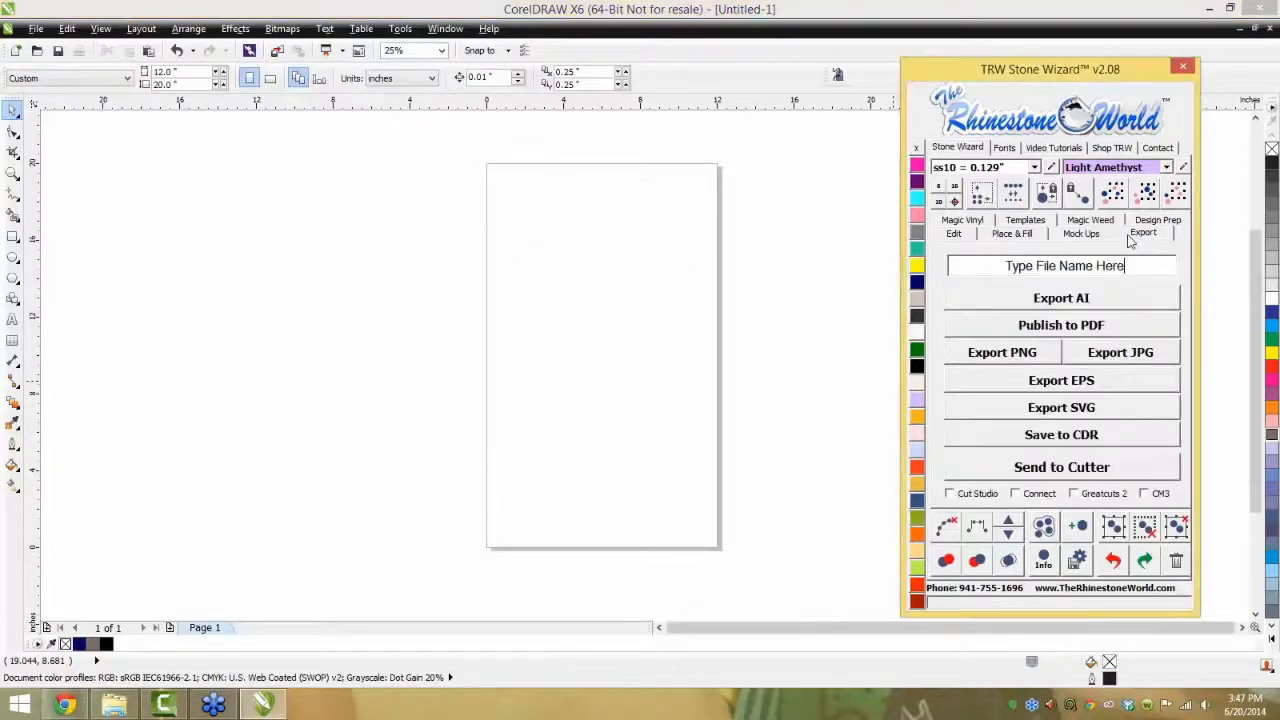
{"action": "key", "text": "ctrl+z"}
{"action": "left_click", "coordinate": [758, 374]}
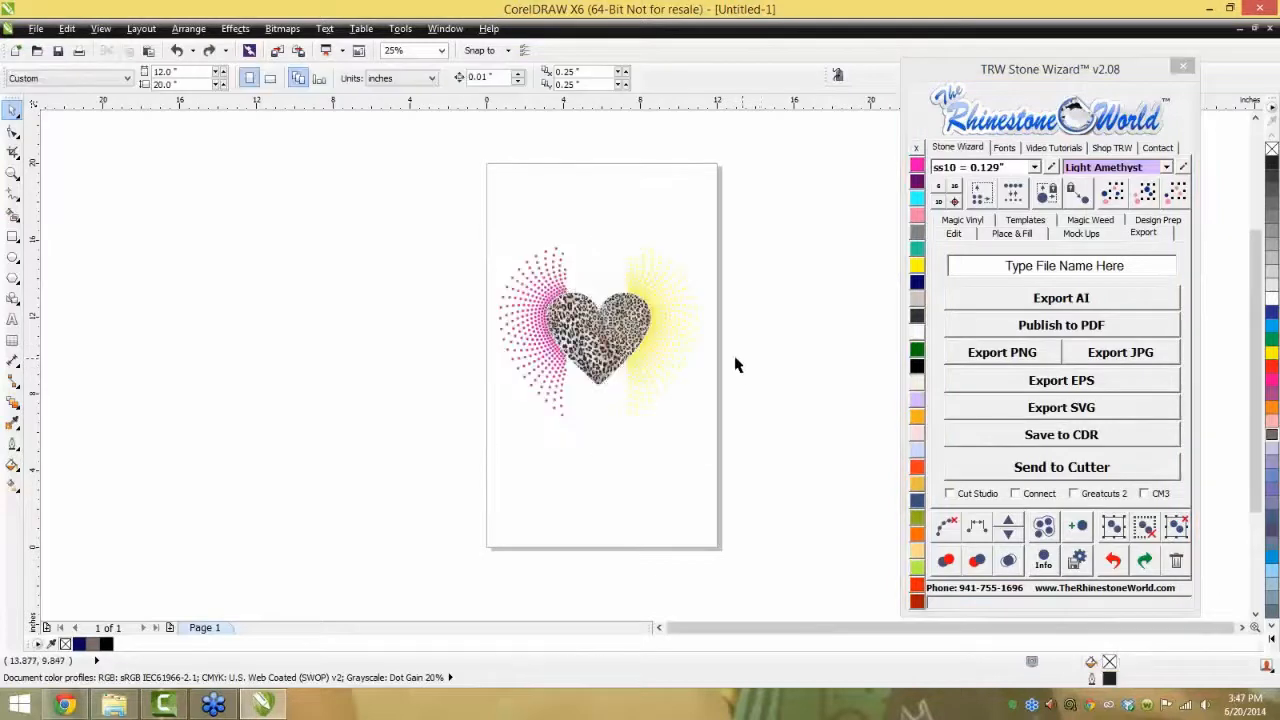
- Draw a rectangle about 11.67 by 11.5 inches around the heart design and delete it
{"action": "scroll", "coordinate": [657, 306], "scroll_direction": "up", "scroll_amount": 1}
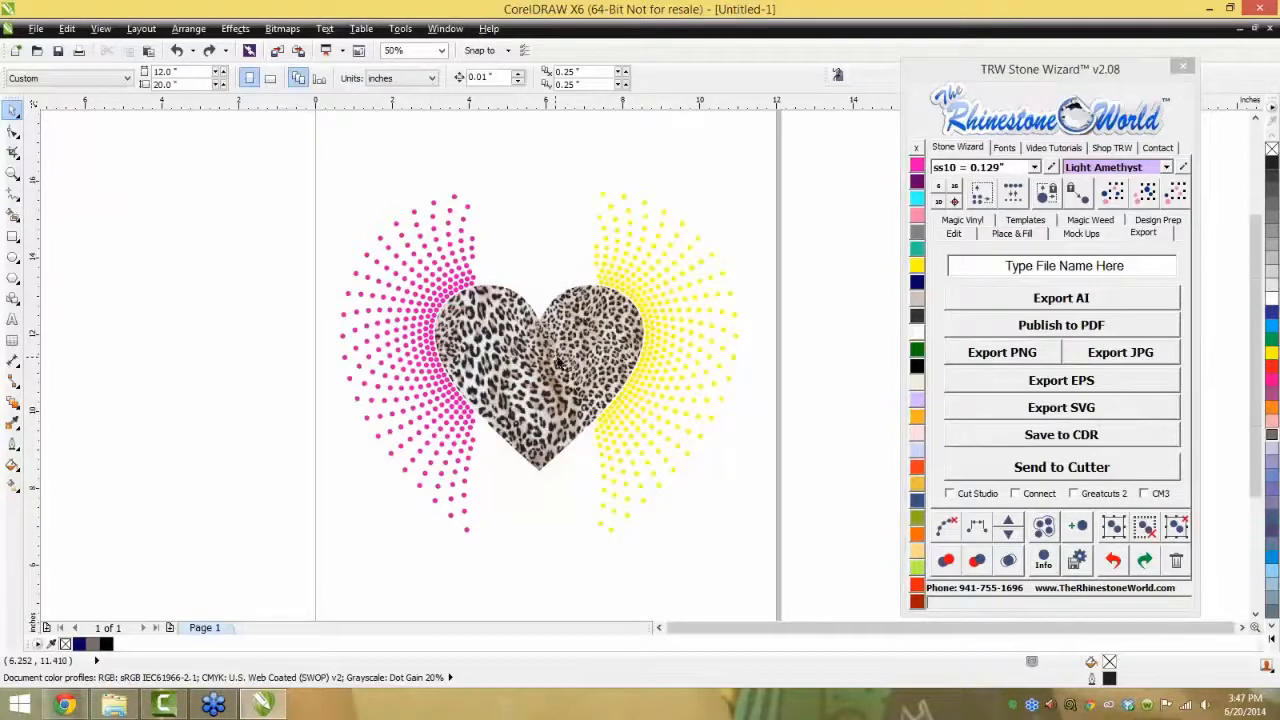
{"action": "key", "text": "F3"}
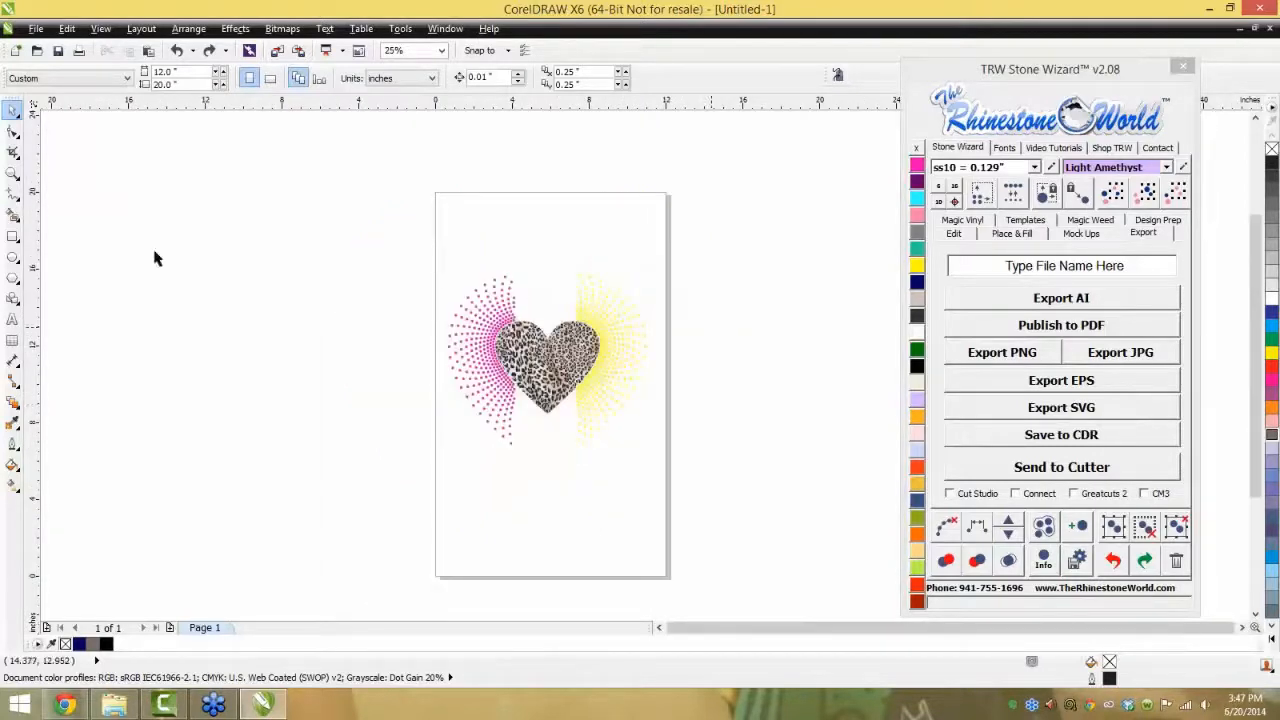
{"action": "left_click", "coordinate": [13, 236]}
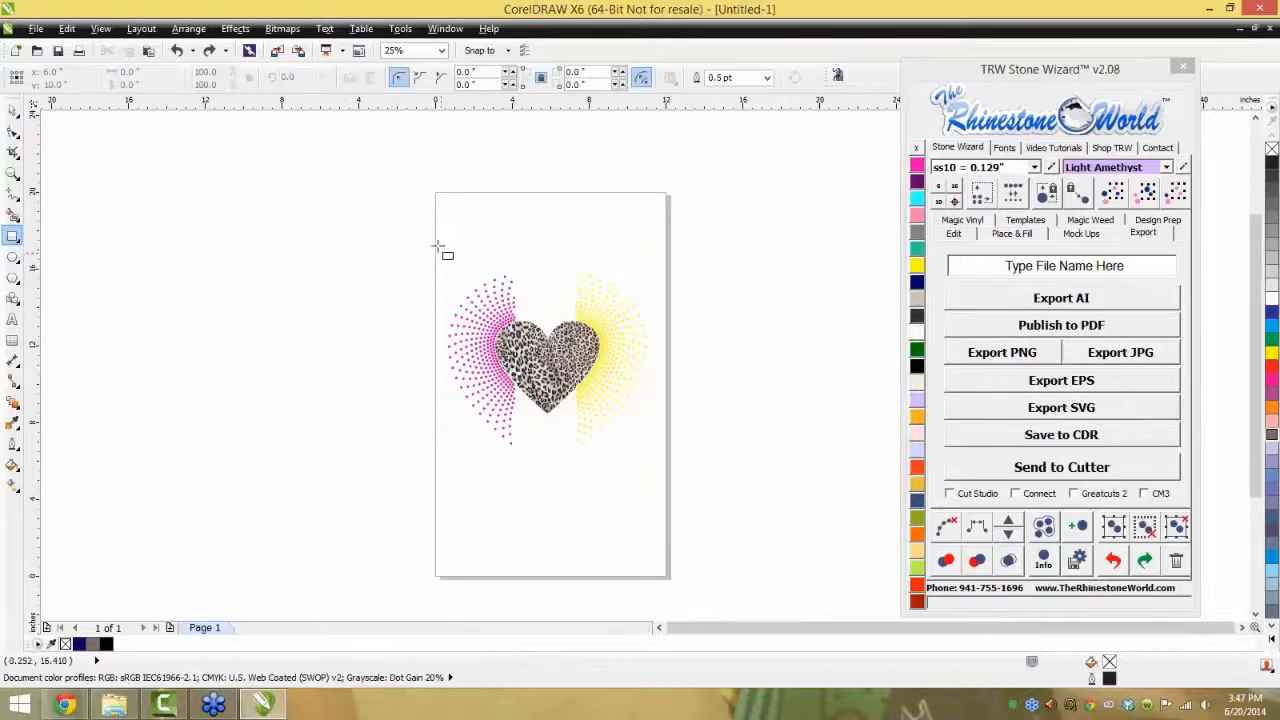
{"action": "left_click_drag", "start_coordinate": [437, 258], "coordinate": [661, 479]}
{"action": "key", "text": "space"}
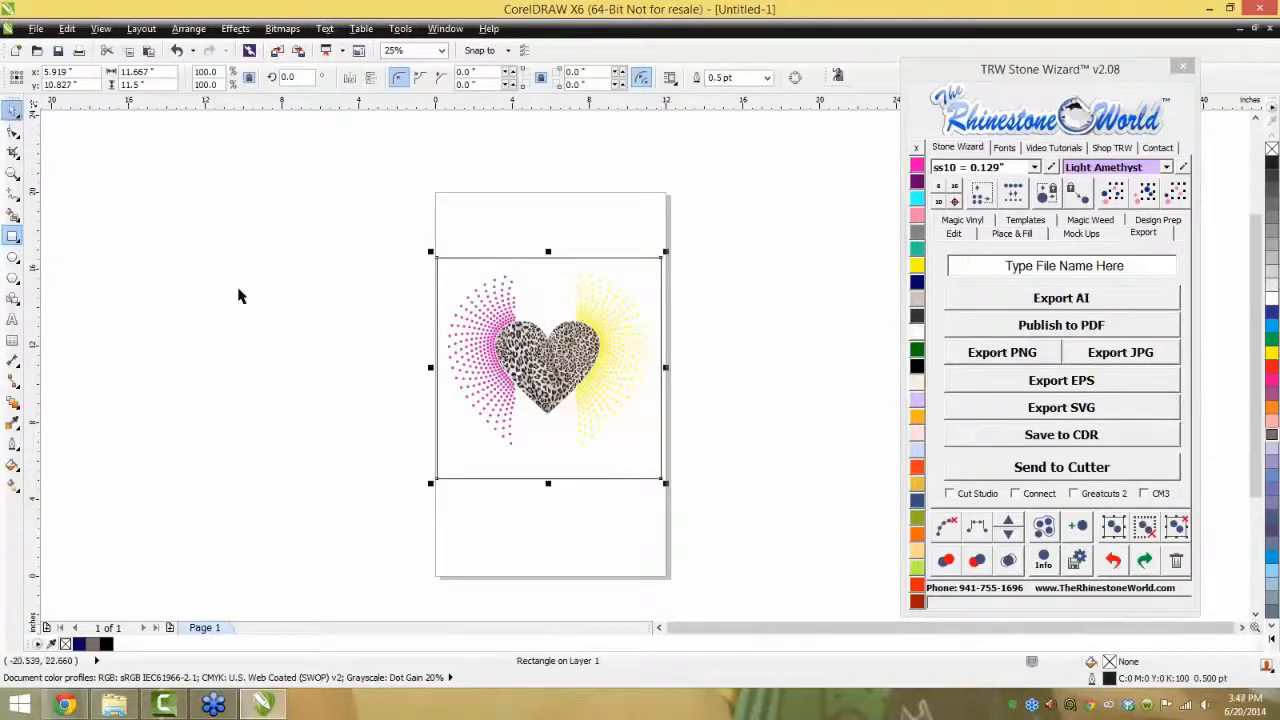
{"action": "left_click", "coordinate": [478, 260]}
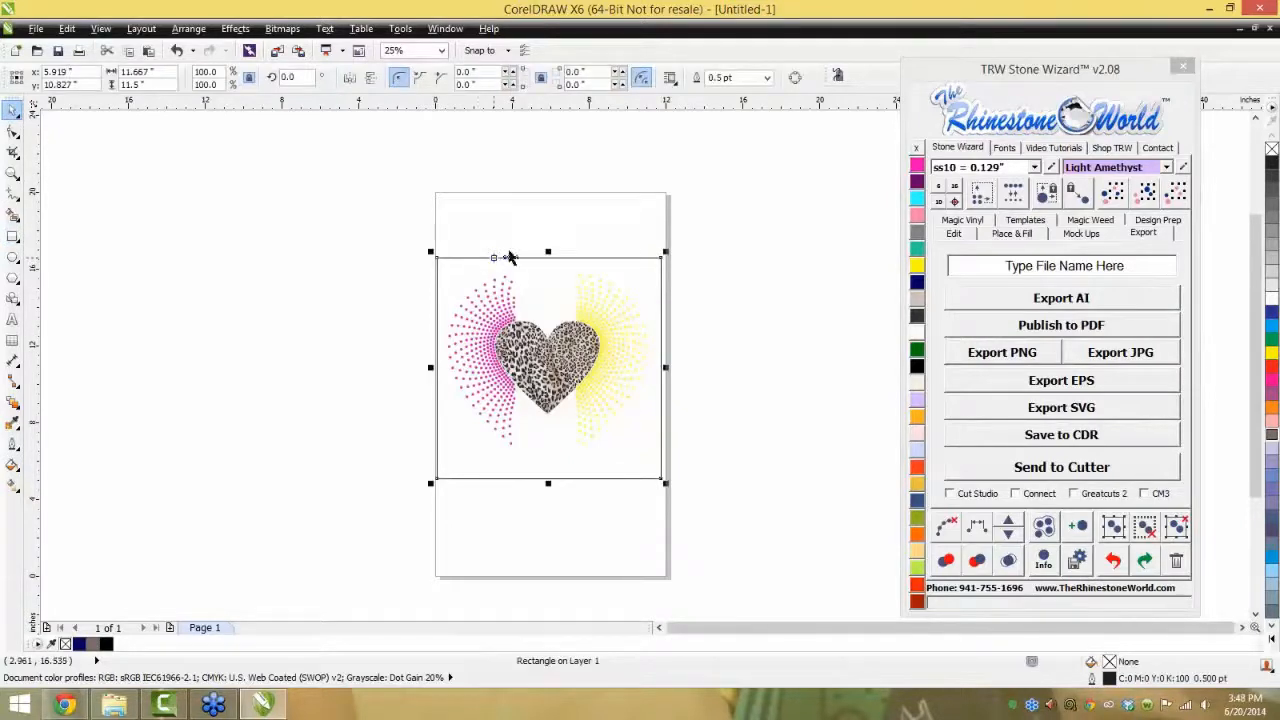
{"action": "key", "text": "Delete"}
- Create TRW Magic Templates from the entire heart design and delete the generated yellow template panels
{"action": "left_click_drag", "start_coordinate": [715, 227], "coordinate": [414, 530]}
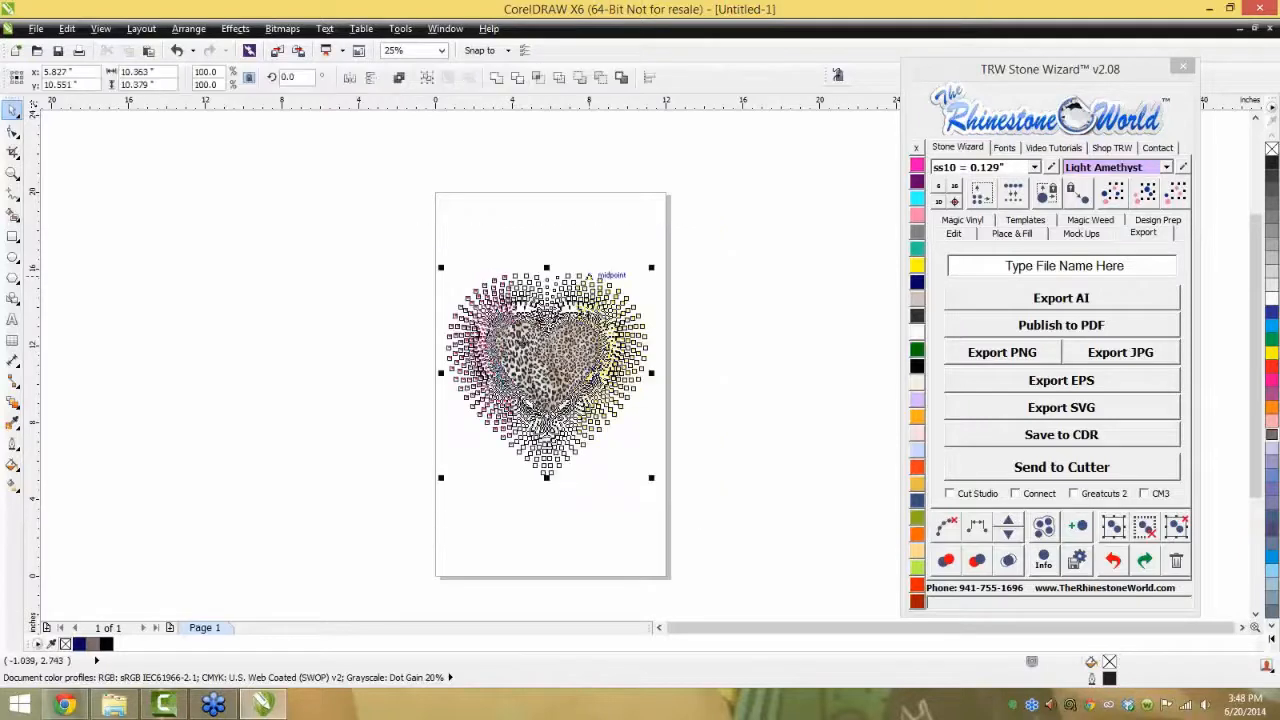
{"action": "left_click", "coordinate": [1025, 220]}
{"action": "left_click", "coordinate": [1030, 281]}
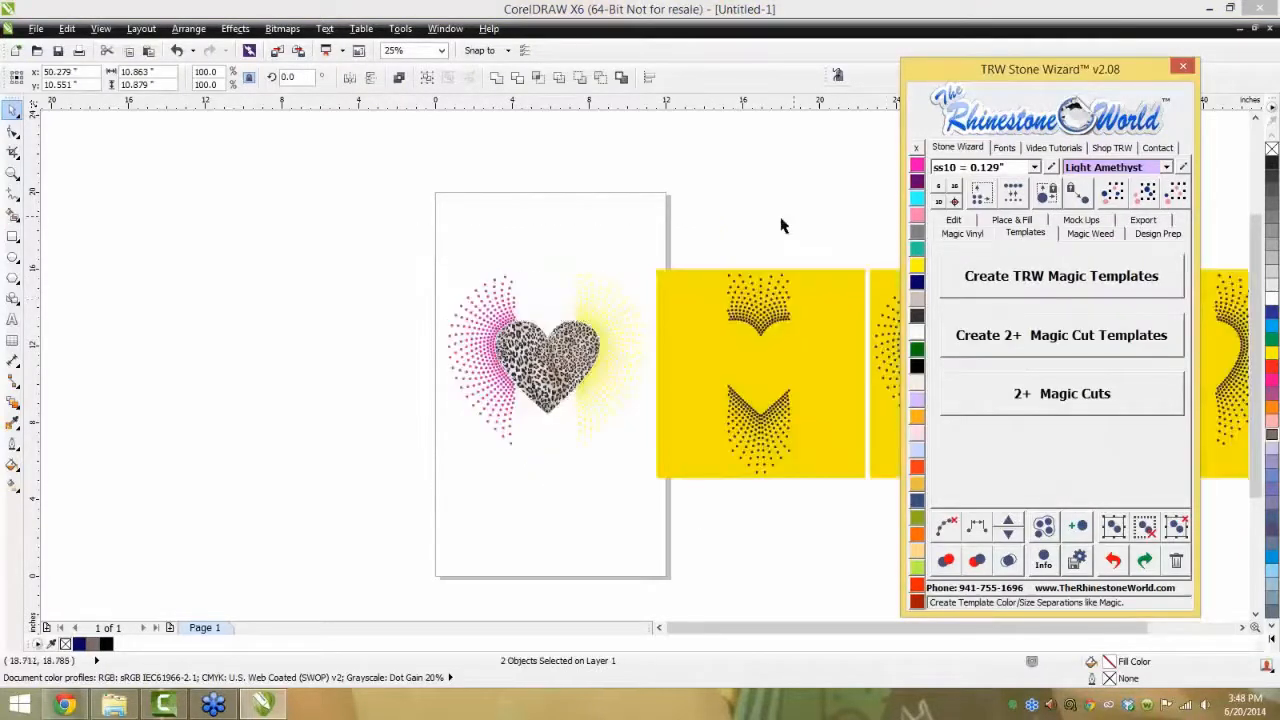
{"action": "scroll", "coordinate": [810, 252], "scroll_direction": "up", "scroll_amount": 1}
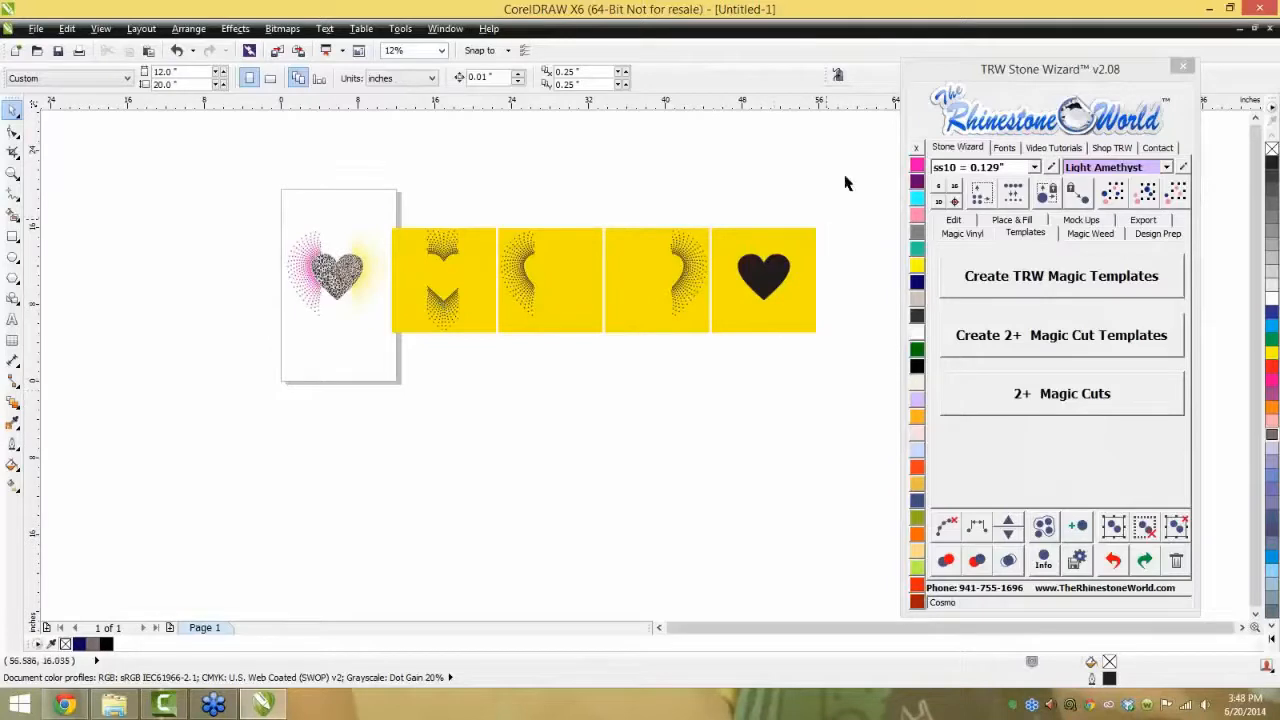
{"action": "left_click_drag", "start_coordinate": [846, 180], "coordinate": [391, 404]}
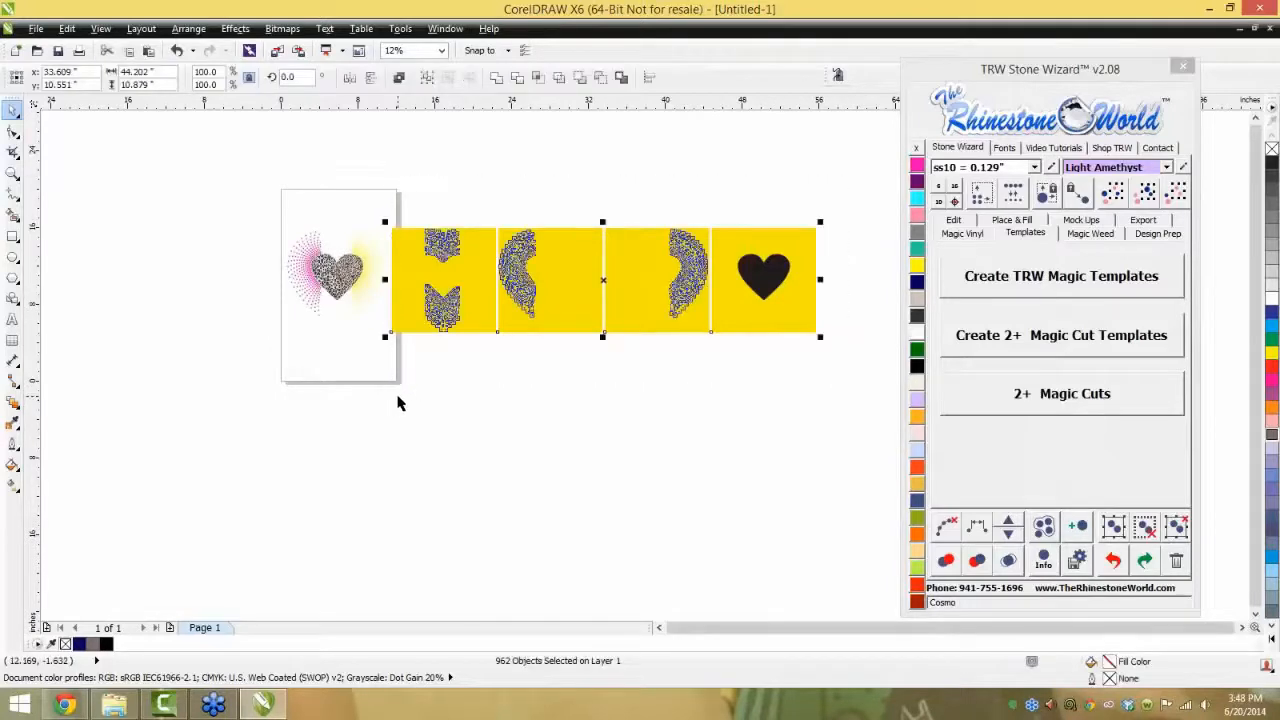
{"action": "key", "text": "Delete"}
- Create TRW Magic Templates from the entire heart design
{"action": "scroll", "coordinate": [316, 262], "scroll_direction": "up", "scroll_amount": 2}
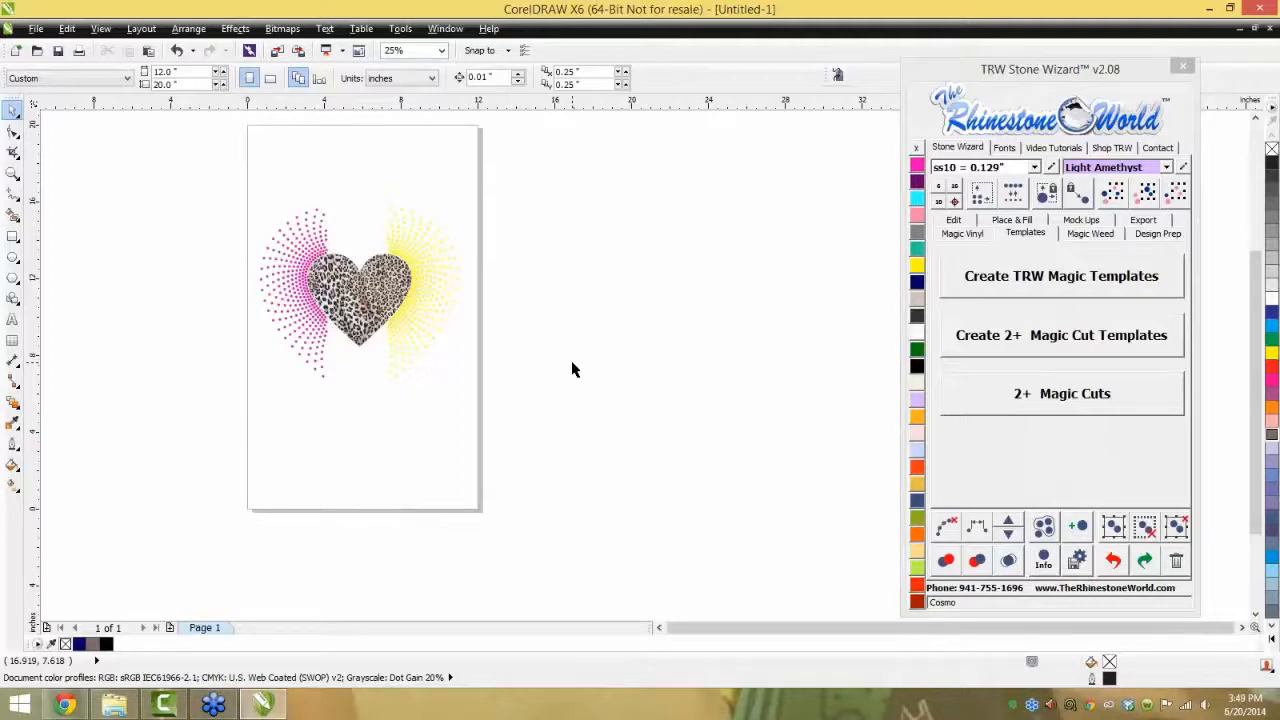
{"action": "left_click_drag", "start_coordinate": [526, 185], "coordinate": [196, 460]}
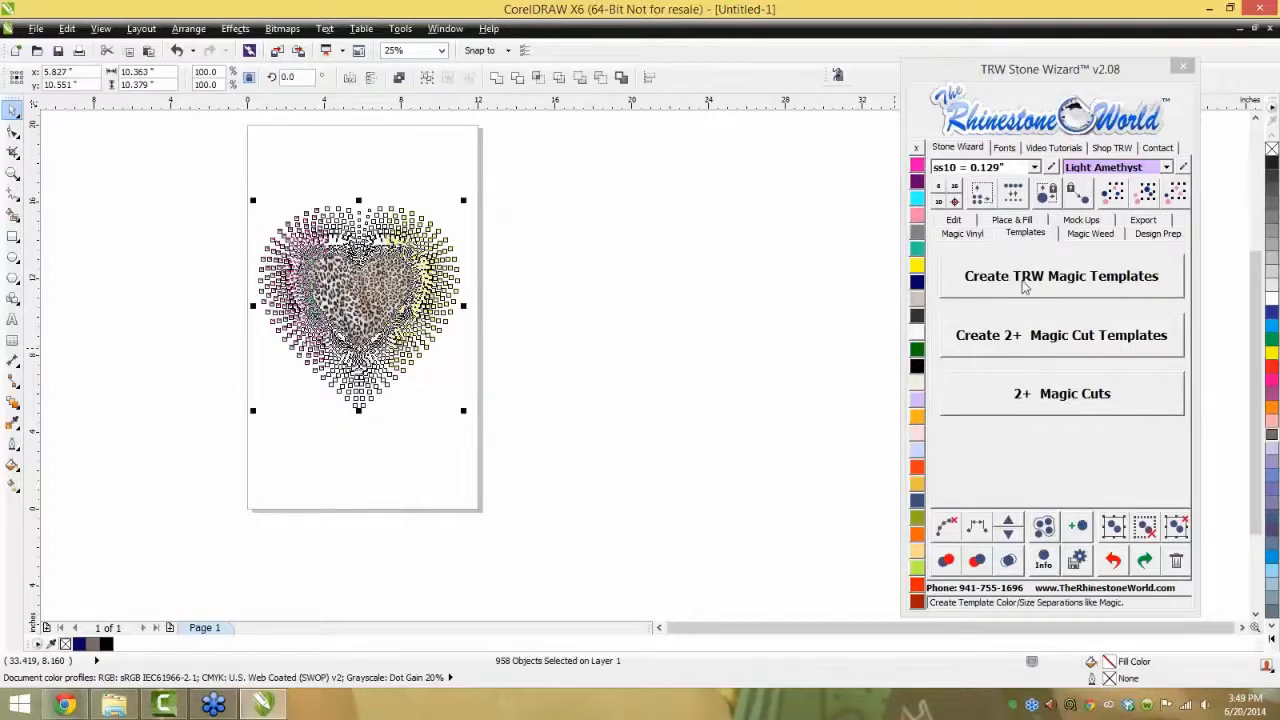
{"action": "left_click", "coordinate": [1024, 287]}
- Delete the original heart design and move the yellow template panels so they overlap the page
{"action": "left_click_drag", "start_coordinate": [157, 153], "coordinate": [463, 466]}
{"action": "scroll", "coordinate": [449, 423], "scroll_direction": "down", "scroll_amount": 4}
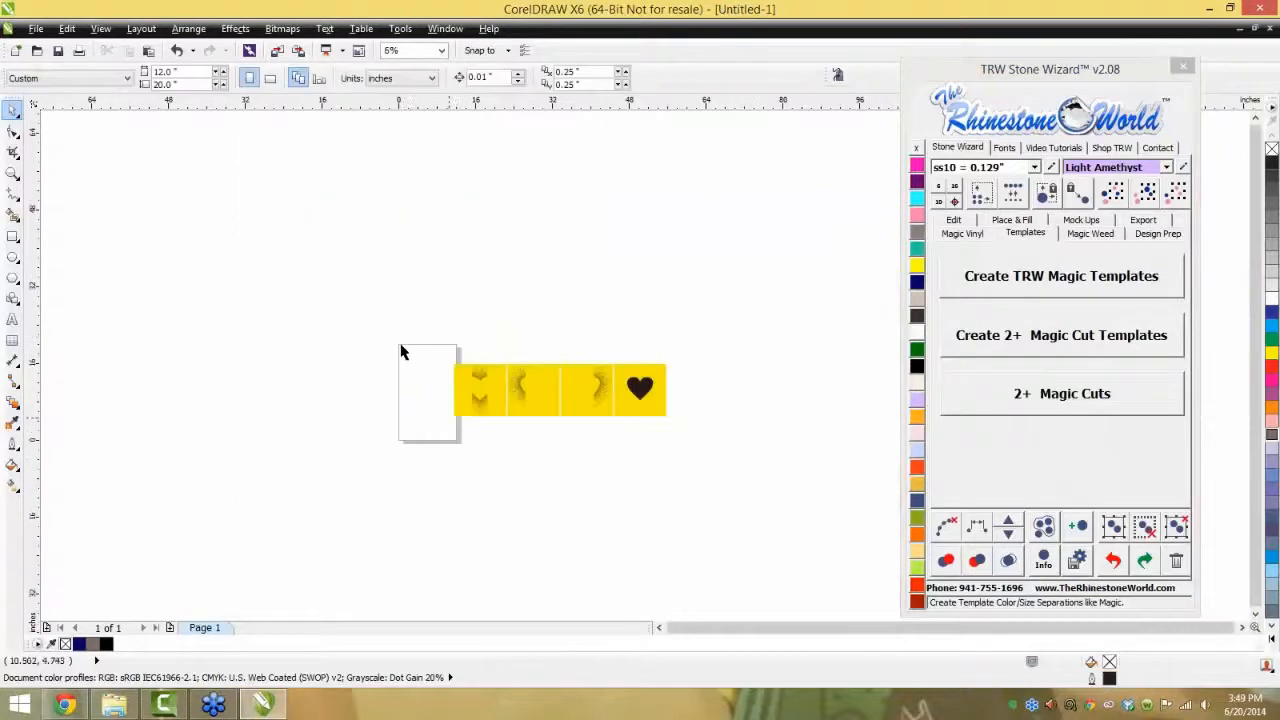
{"action": "left_click_drag", "start_coordinate": [652, 418], "coordinate": [611, 418]}
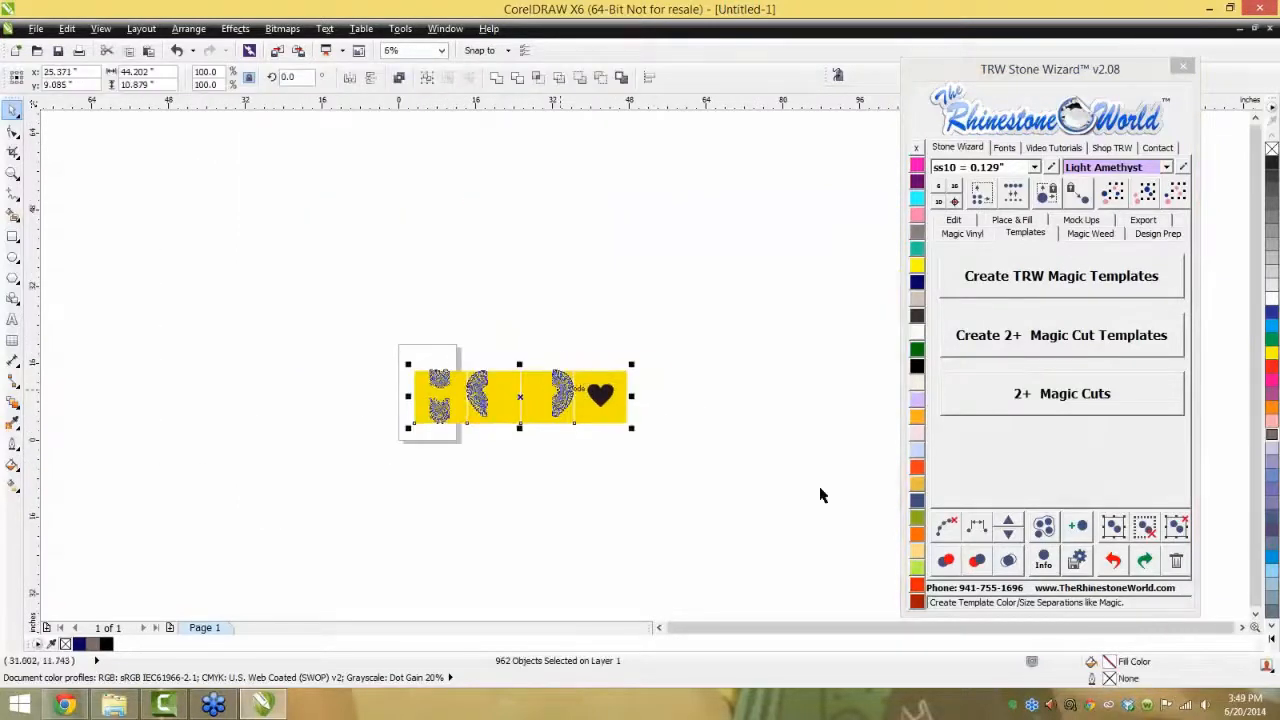
- Send all the template panels to the cutter with the Cut Studio option and maximize the CutStudio window
{"action": "left_click", "coordinate": [1145, 222]}
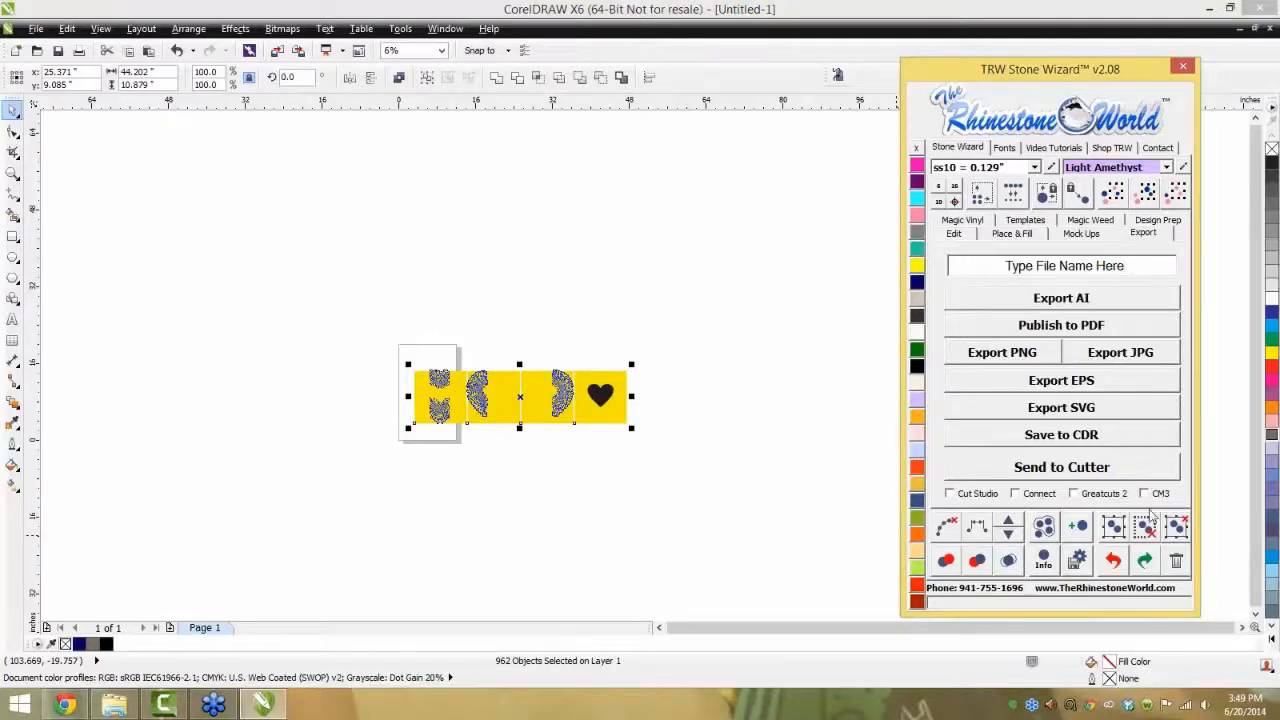
{"action": "left_click", "coordinate": [950, 494]}
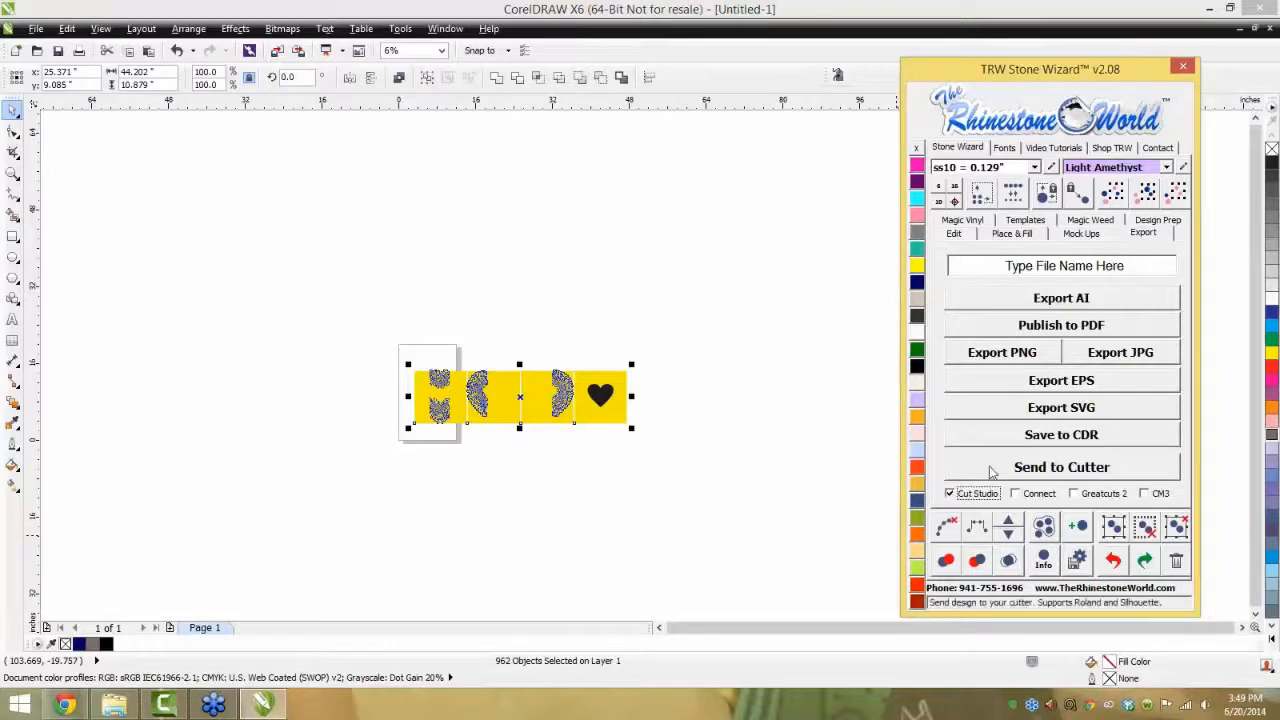
{"action": "left_click", "coordinate": [990, 470]}
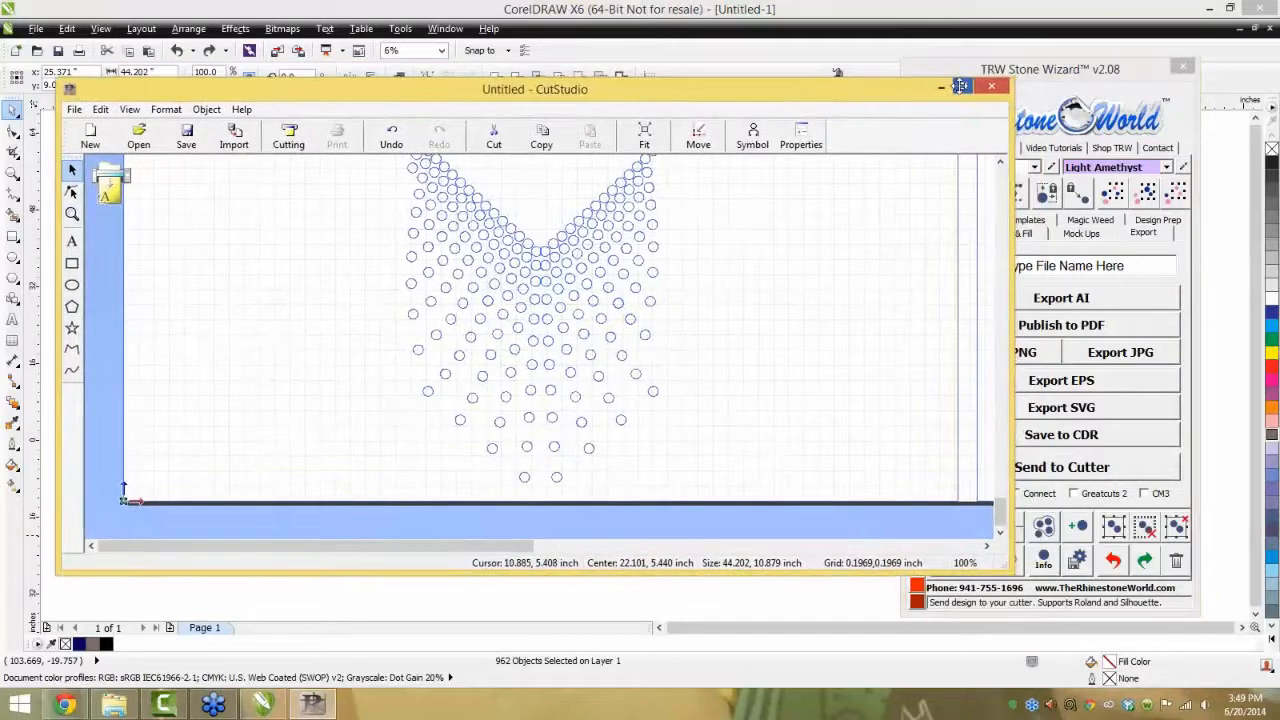
{"action": "left_click", "coordinate": [960, 87]}
- Examine the rhinestone template outlines in CutStudio and close it without saving the file
{"action": "scroll", "coordinate": [662, 403], "scroll_direction": "down", "scroll_amount": 3}
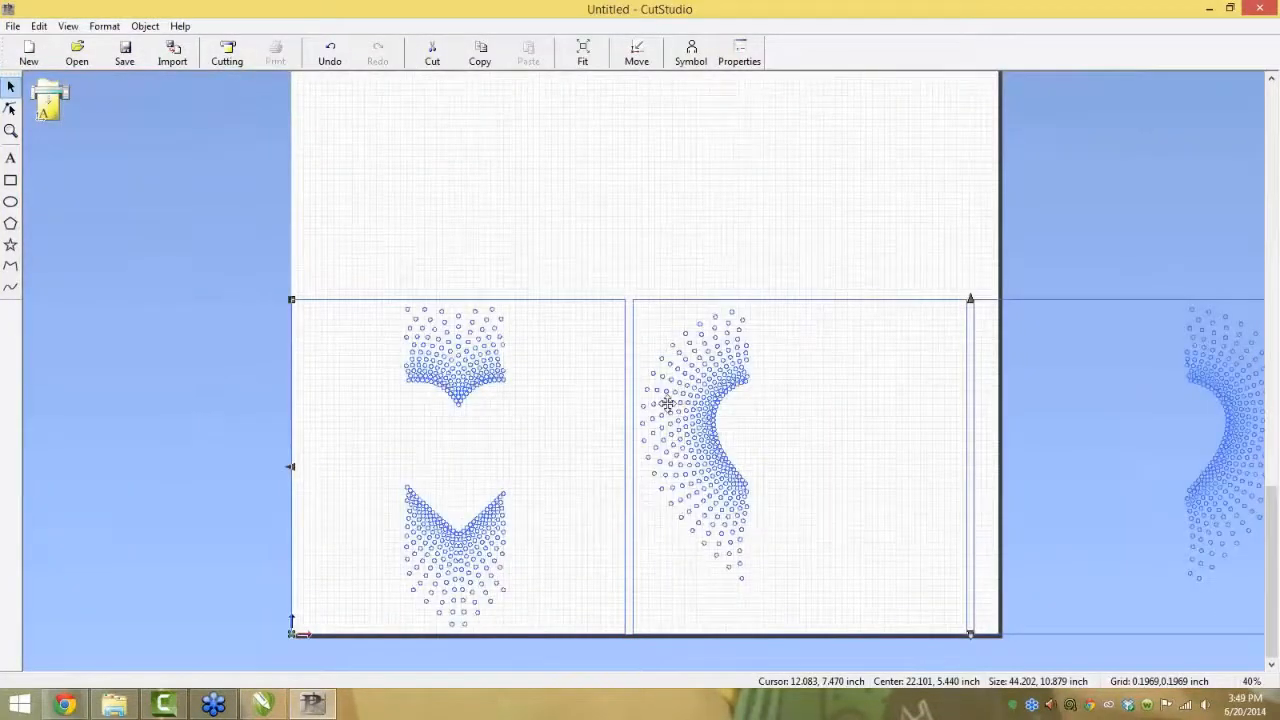
{"action": "scroll", "coordinate": [508, 466], "scroll_direction": "up", "scroll_amount": 1}
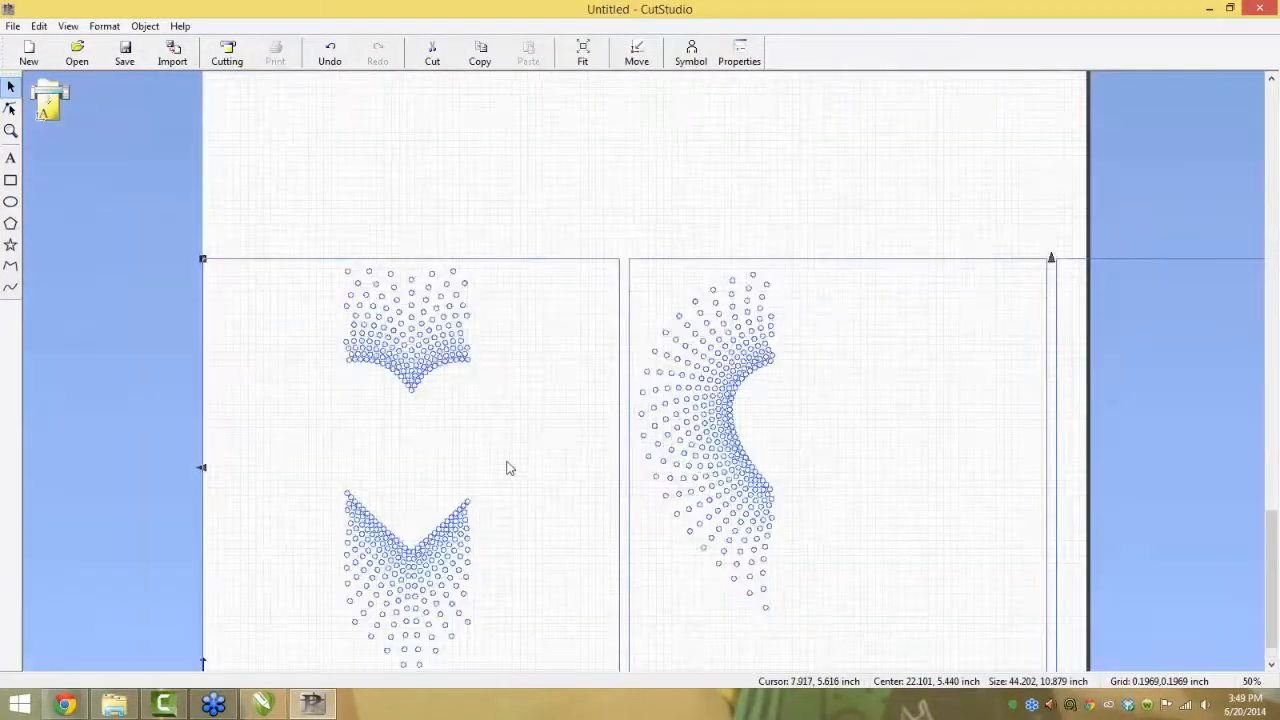
{"action": "scroll", "coordinate": [479, 389], "scroll_direction": "up", "scroll_amount": 2}
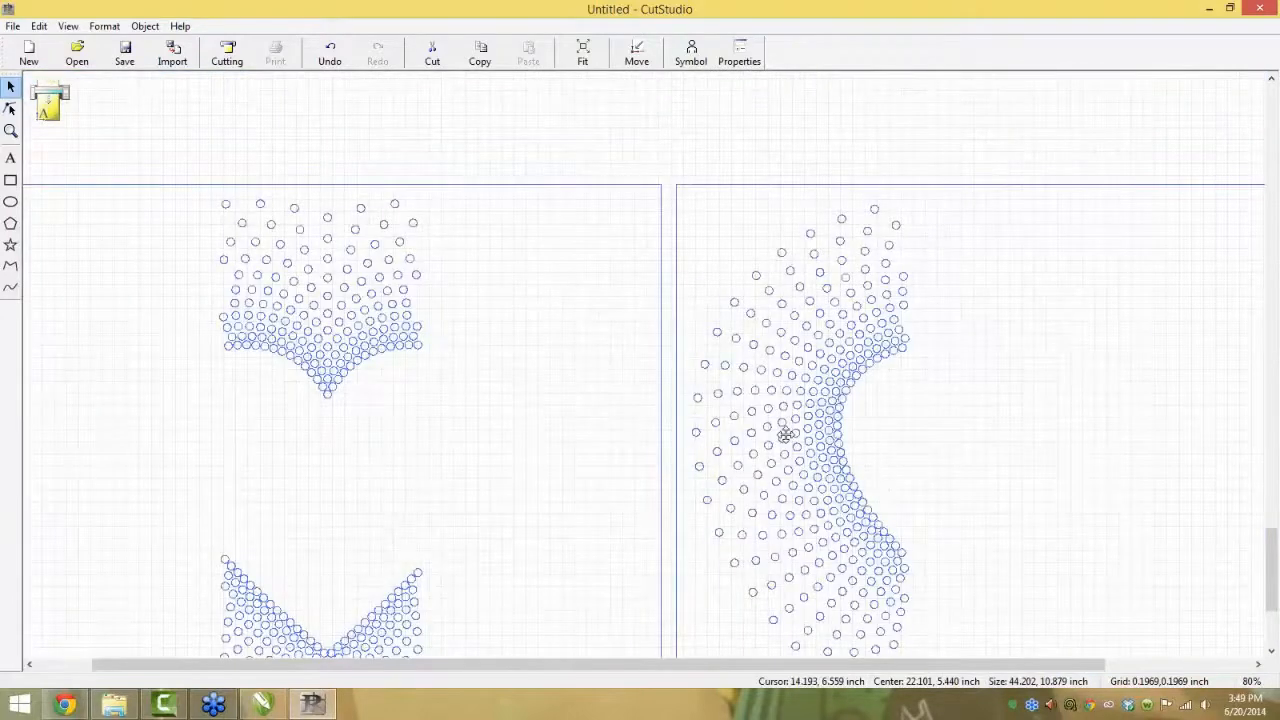
{"action": "scroll", "coordinate": [787, 441], "scroll_direction": "down", "scroll_amount": 1}
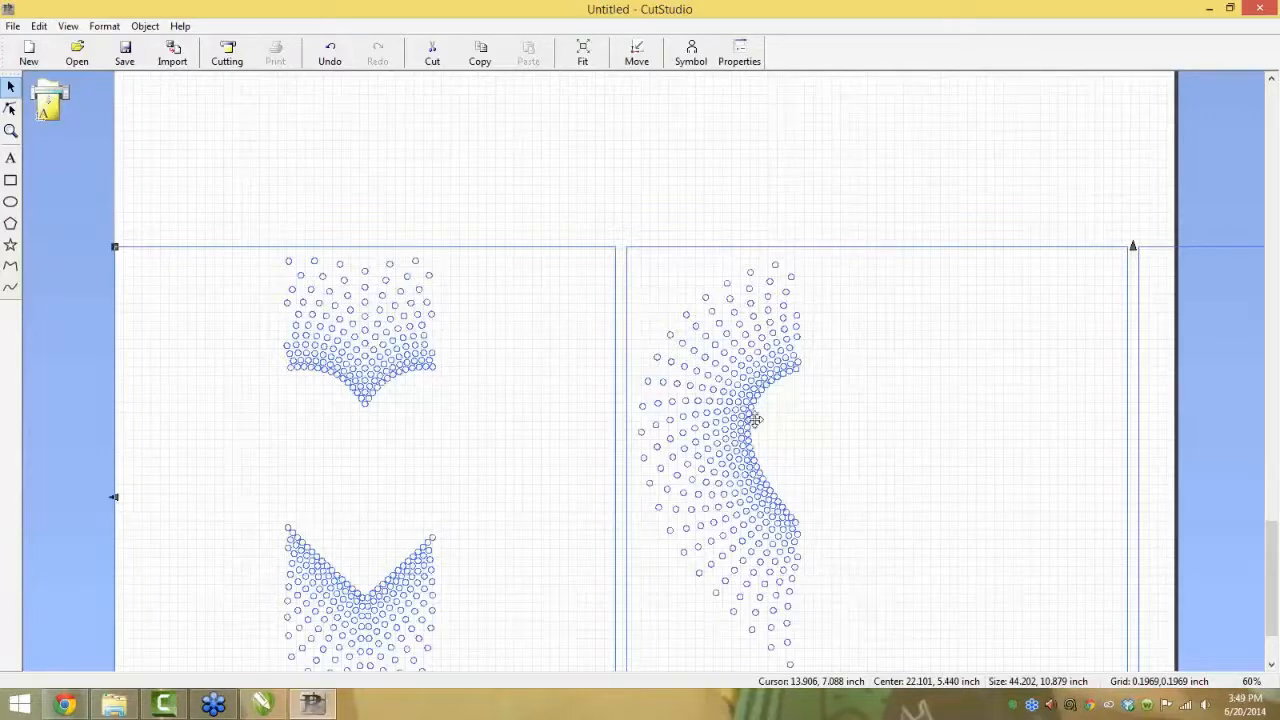
{"action": "left_click", "coordinate": [1256, 12]}
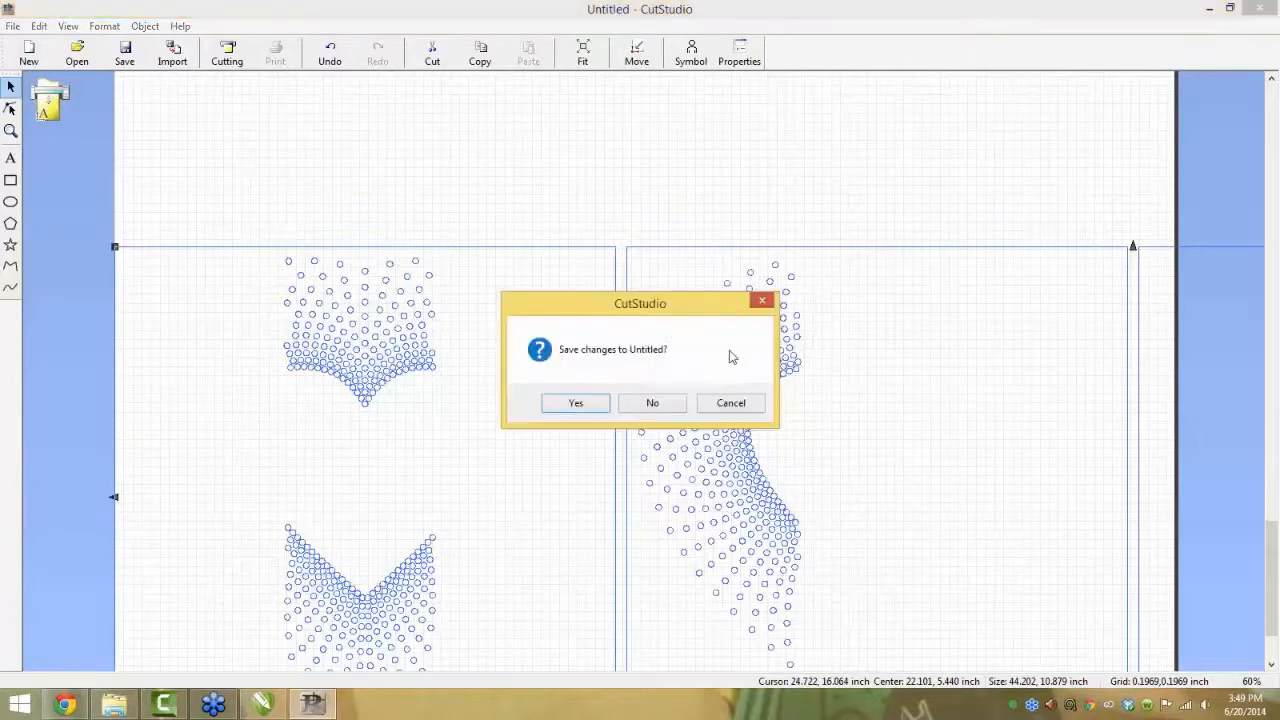
{"action": "left_click", "coordinate": [652, 403]}
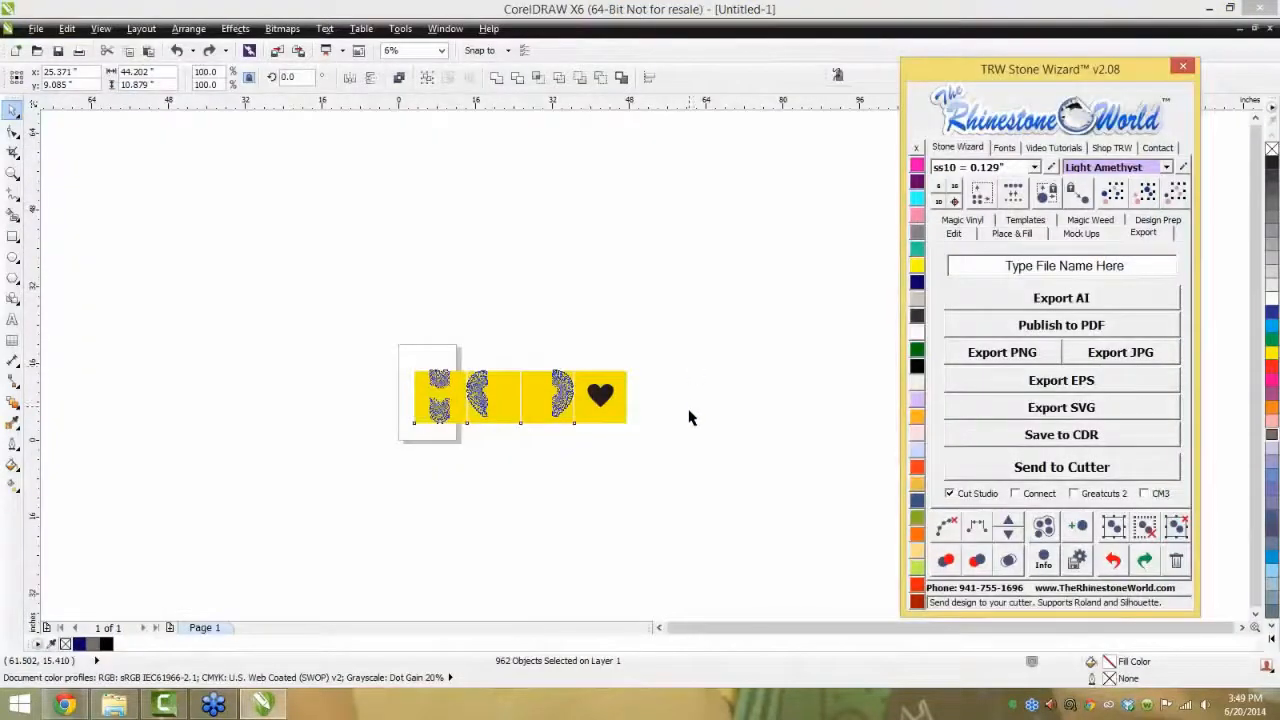
- Delete the two side rhinestone panels and the black heart panel, leaving only the first template panel
{"action": "left_click_drag", "start_coordinate": [472, 460], "coordinate": [470, 457]}
{"action": "key", "text": "Delete"}
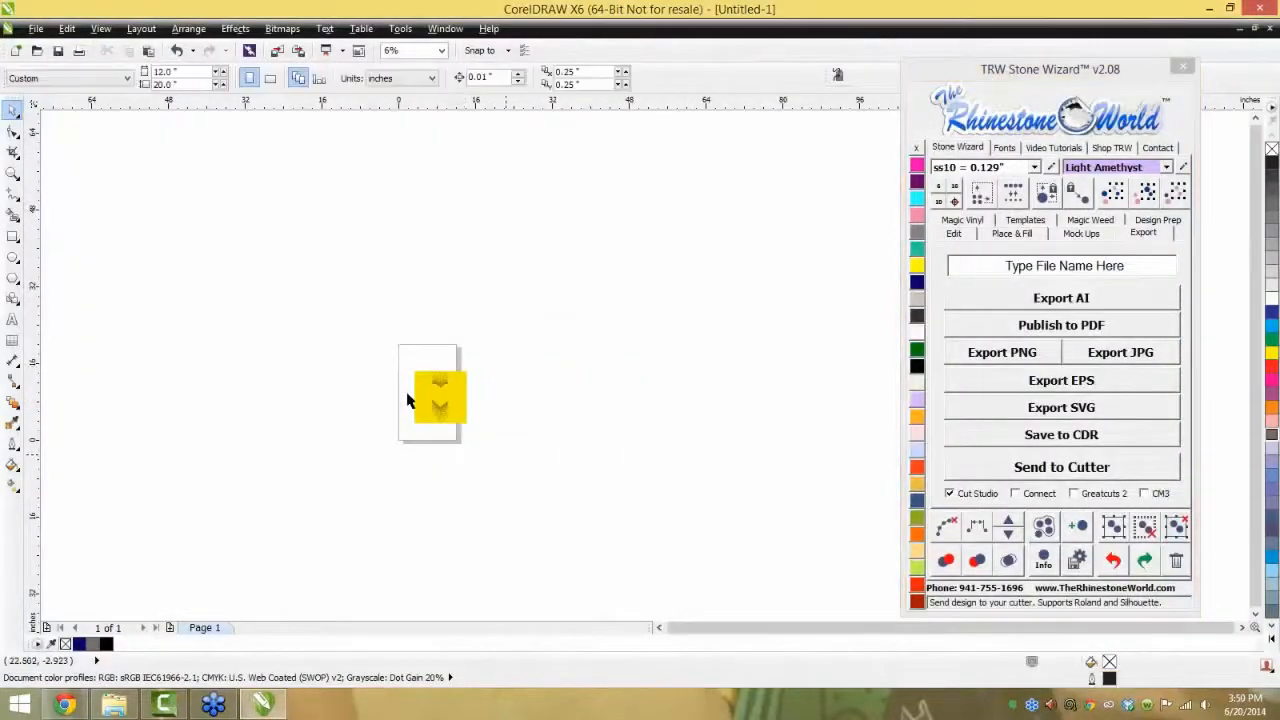
{"action": "scroll", "coordinate": [397, 408], "scroll_direction": "up", "scroll_amount": 3}
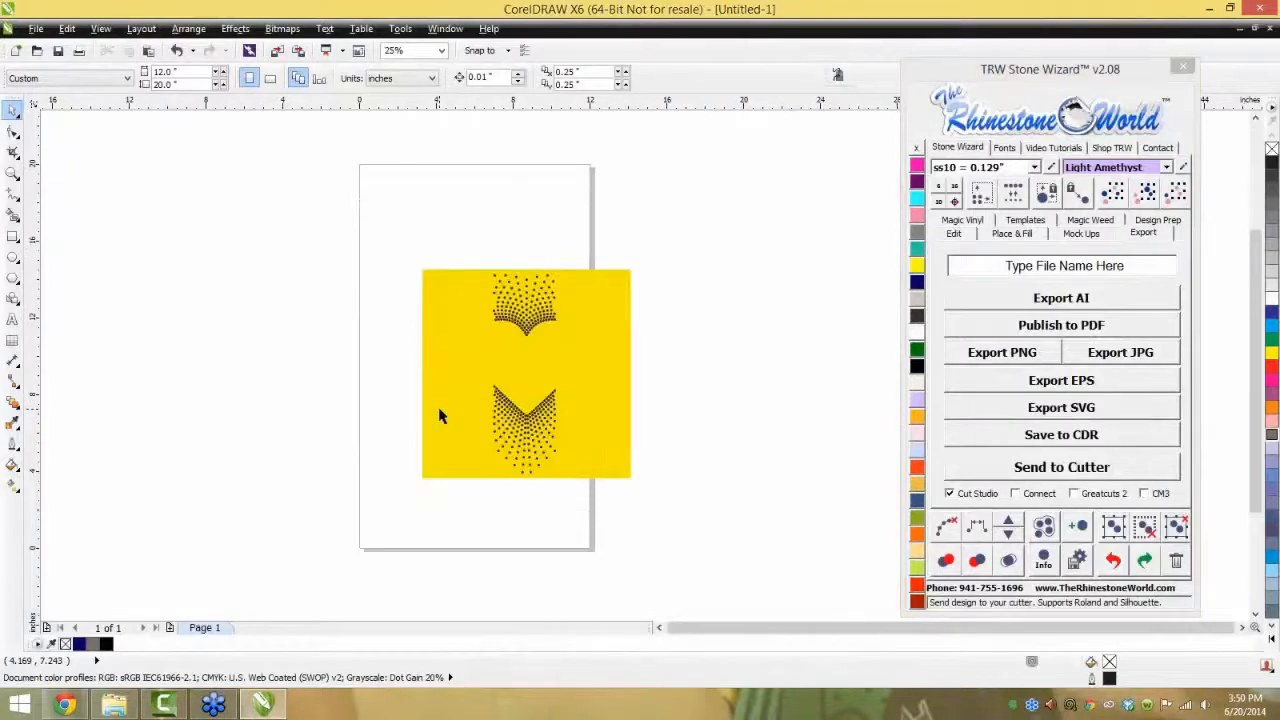
- Send the single remaining template panel to CutStudio and close it without saving
{"action": "left_click_drag", "start_coordinate": [737, 206], "coordinate": [360, 534]}
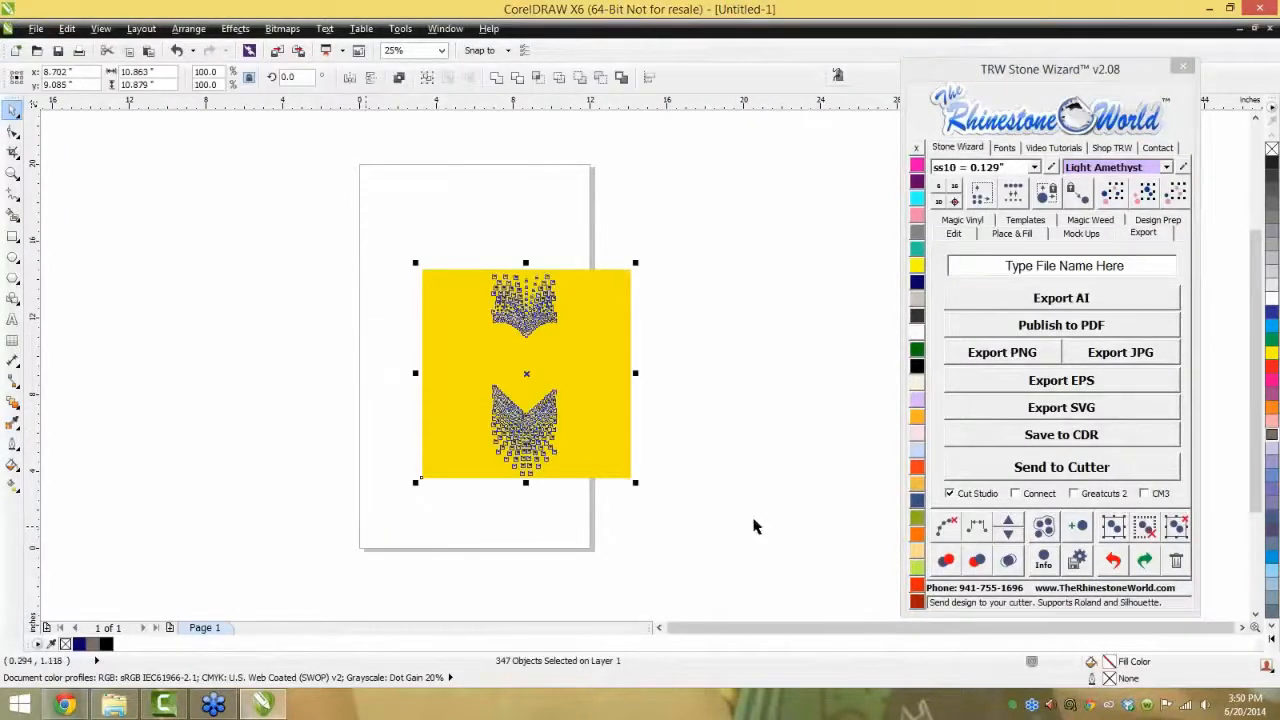
{"action": "left_click", "coordinate": [988, 472]}
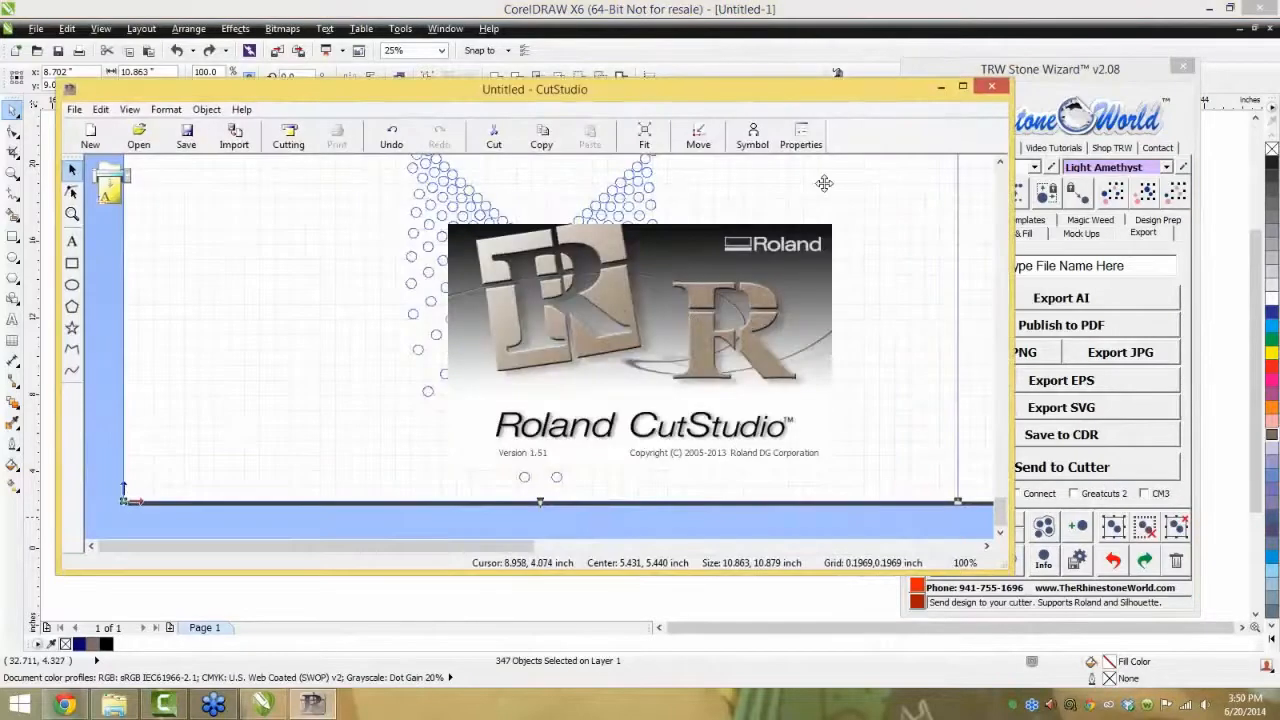
{"action": "left_click", "coordinate": [991, 87]}
{"action": "left_click", "coordinate": [676, 402]}
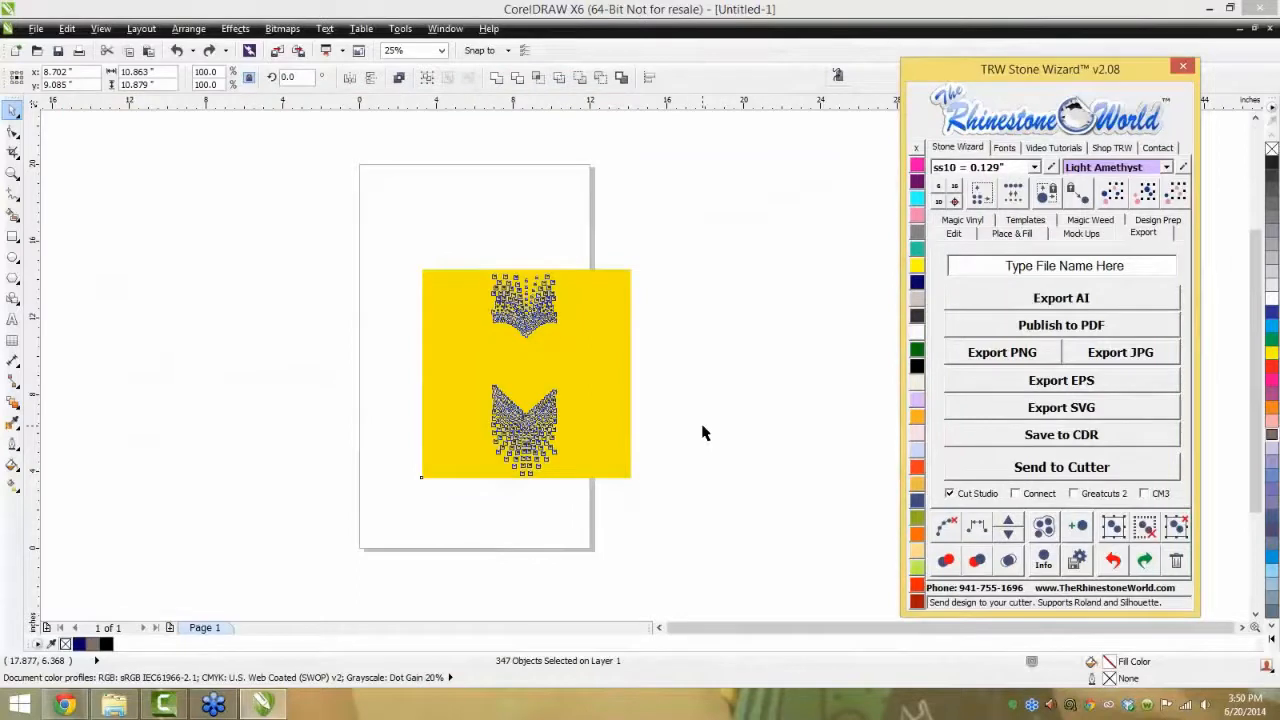
- Delete the remaining template panel and undo the deletion
{"action": "left_click", "coordinate": [663, 263]}
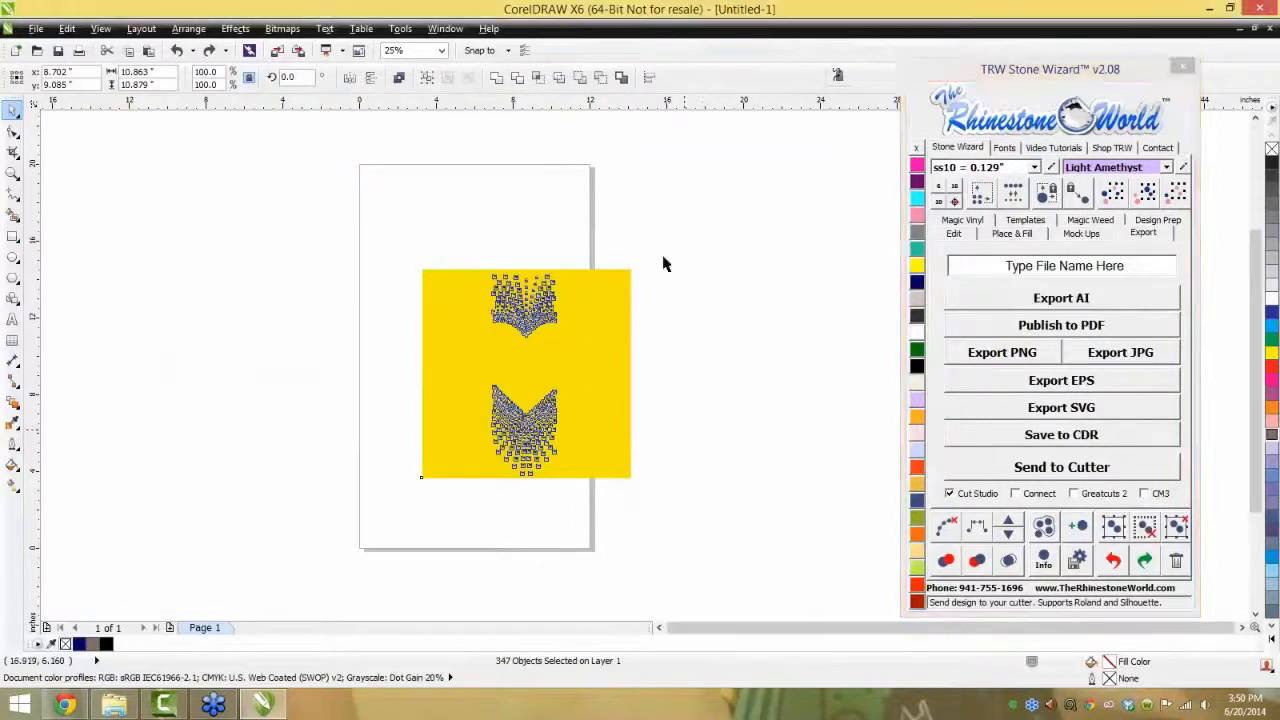
{"action": "left_click_drag", "start_coordinate": [682, 220], "coordinate": [403, 558]}
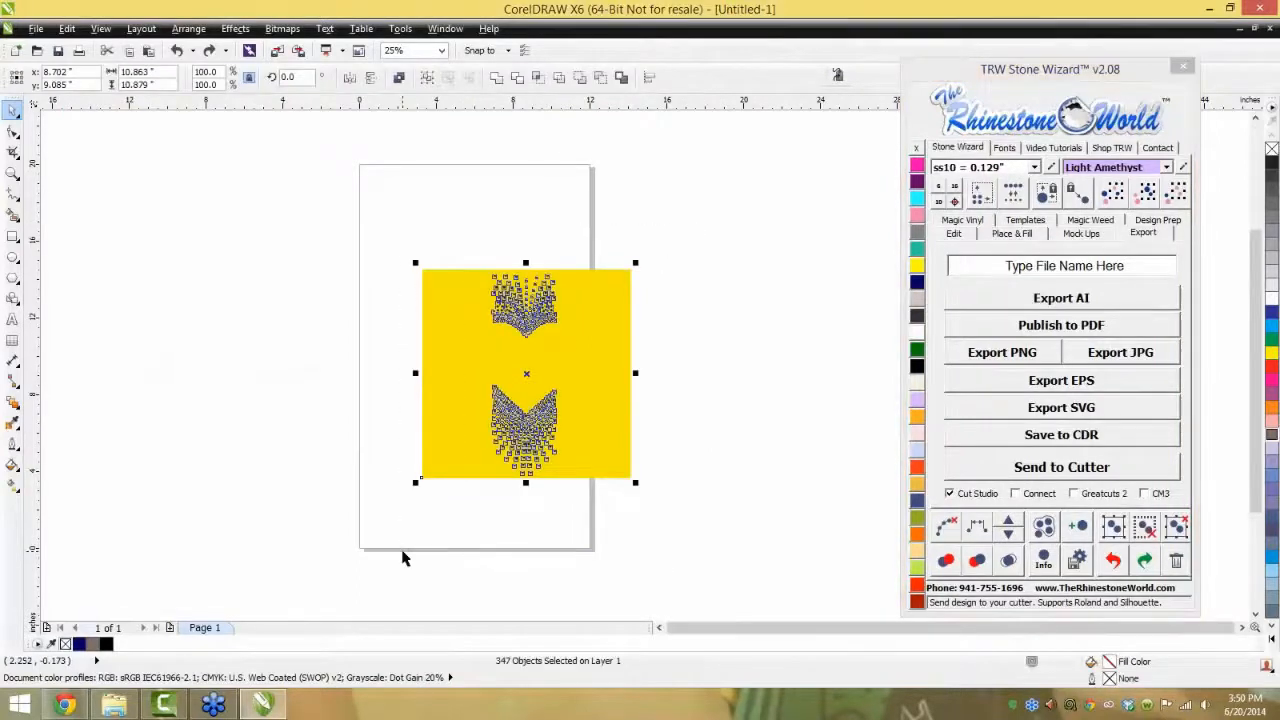
{"action": "key", "text": "Delete"}
{"action": "scroll", "coordinate": [494, 363], "scroll_direction": "down", "scroll_amount": 1}
{"action": "scroll", "coordinate": [483, 348], "scroll_direction": "up", "scroll_amount": 1}
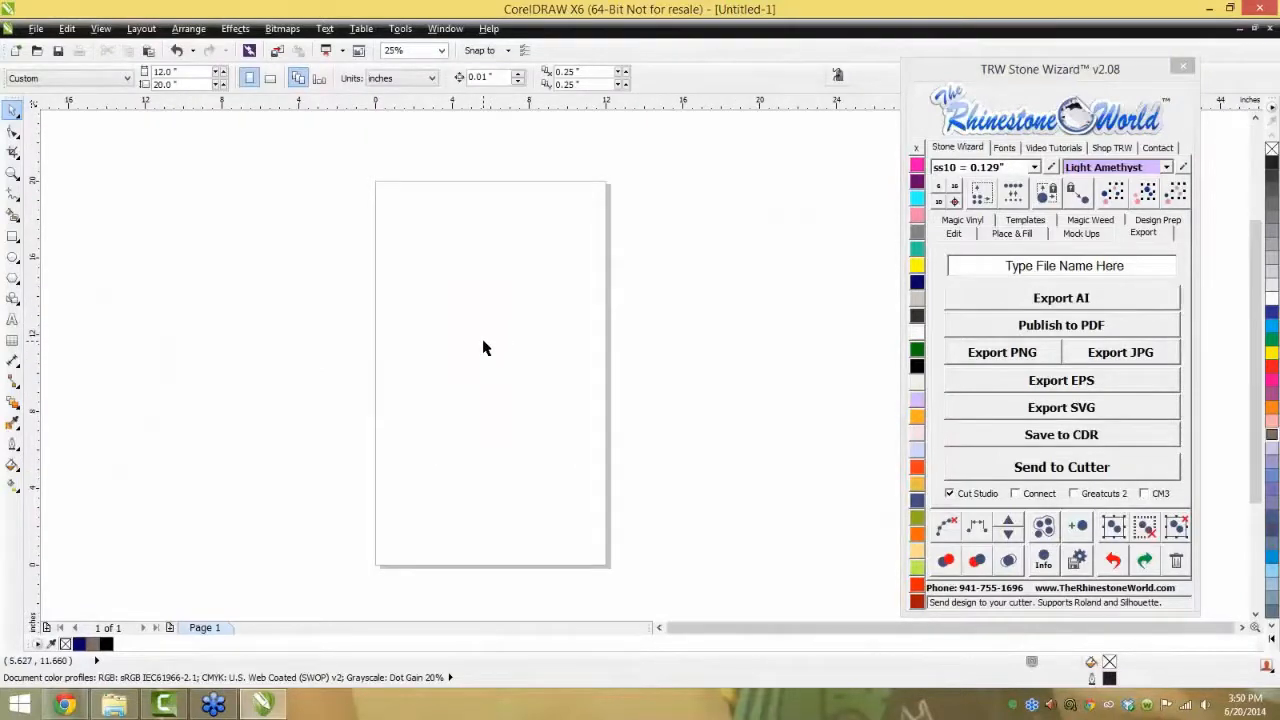
{"action": "key", "text": "ctrl+z"}
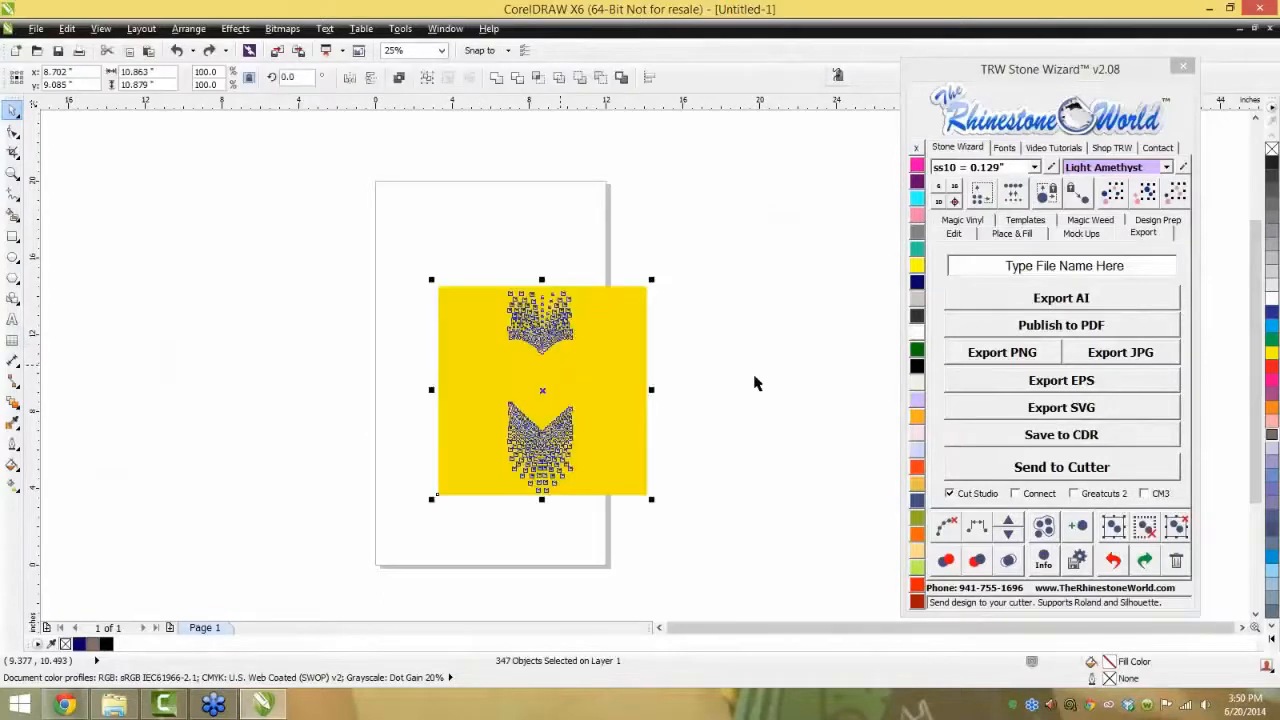
- Choose Connect as the cutter option and delete the remaining yellow template panel with its stones
{"action": "left_click", "coordinate": [1018, 495]}
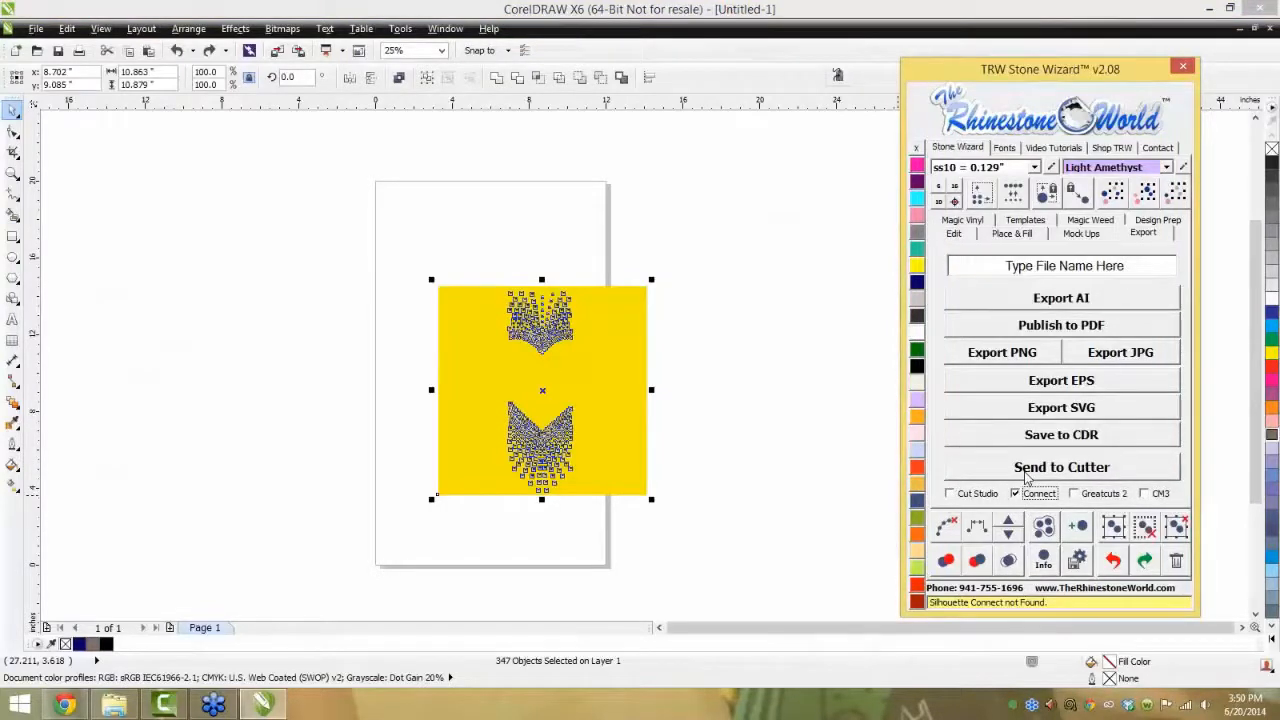
{"action": "left_click", "coordinate": [731, 449]}
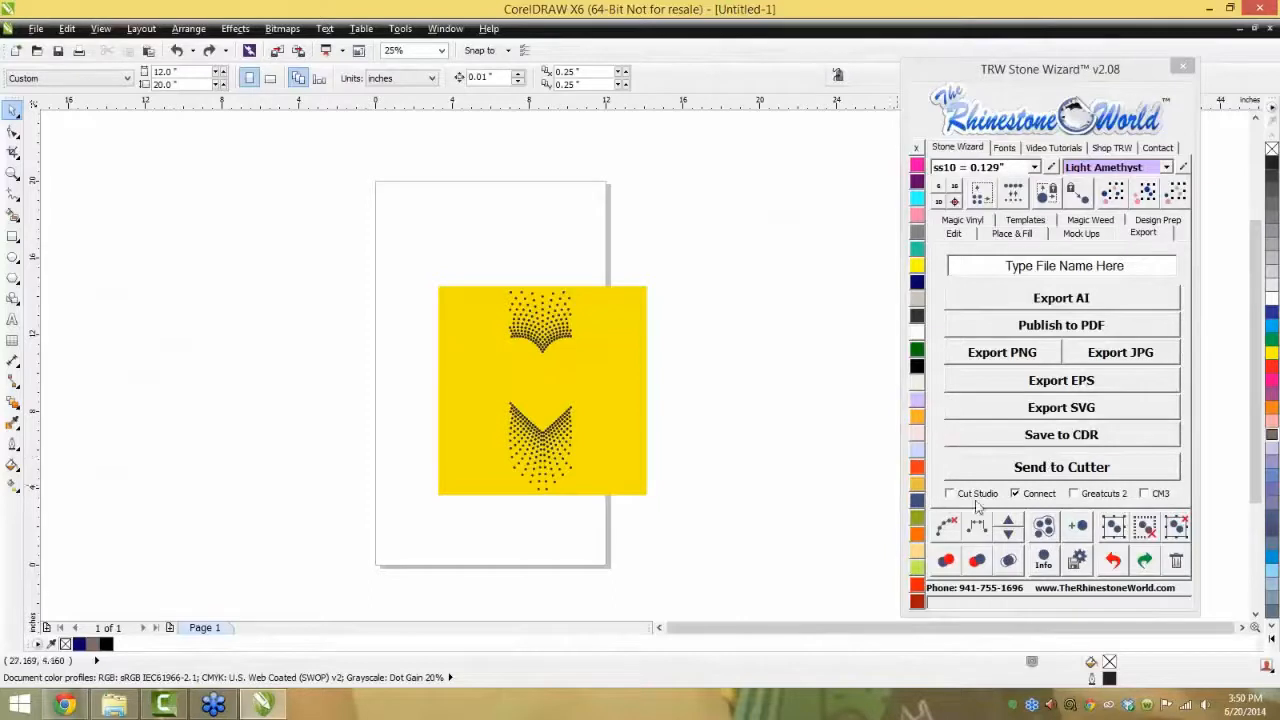
{"action": "left_click_drag", "start_coordinate": [716, 229], "coordinate": [334, 551]}
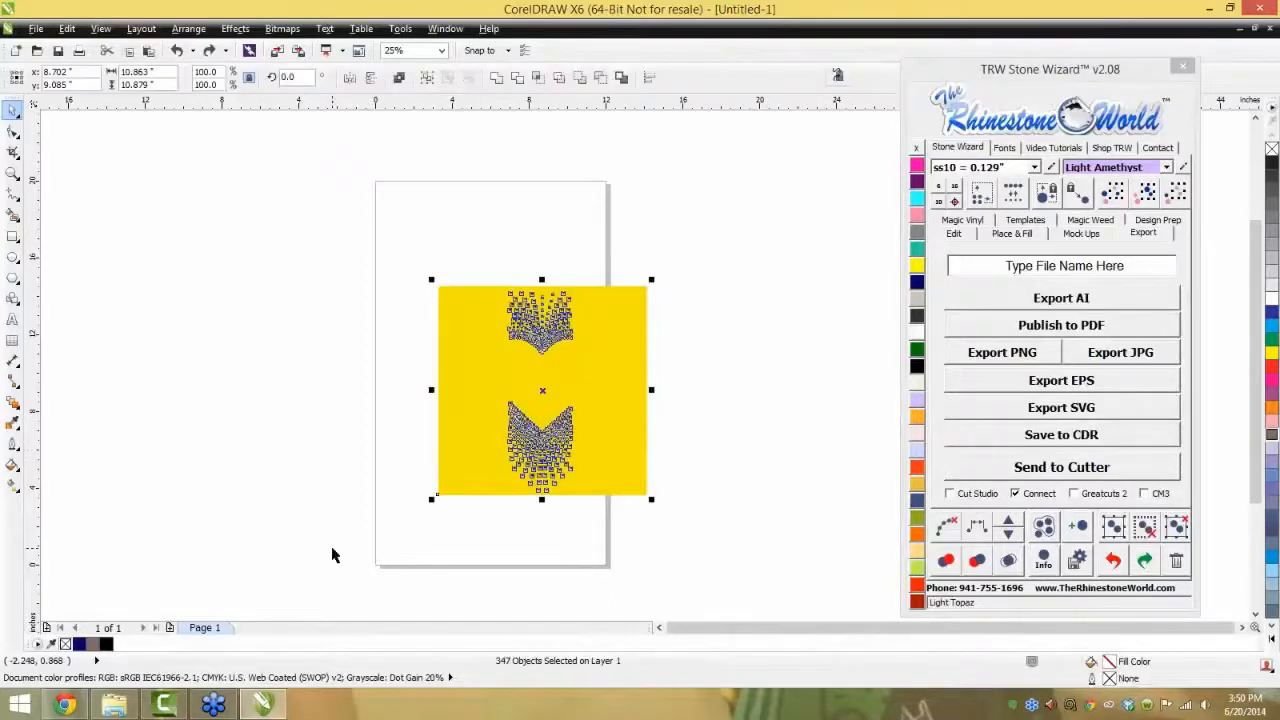
{"action": "key", "text": "Delete"}
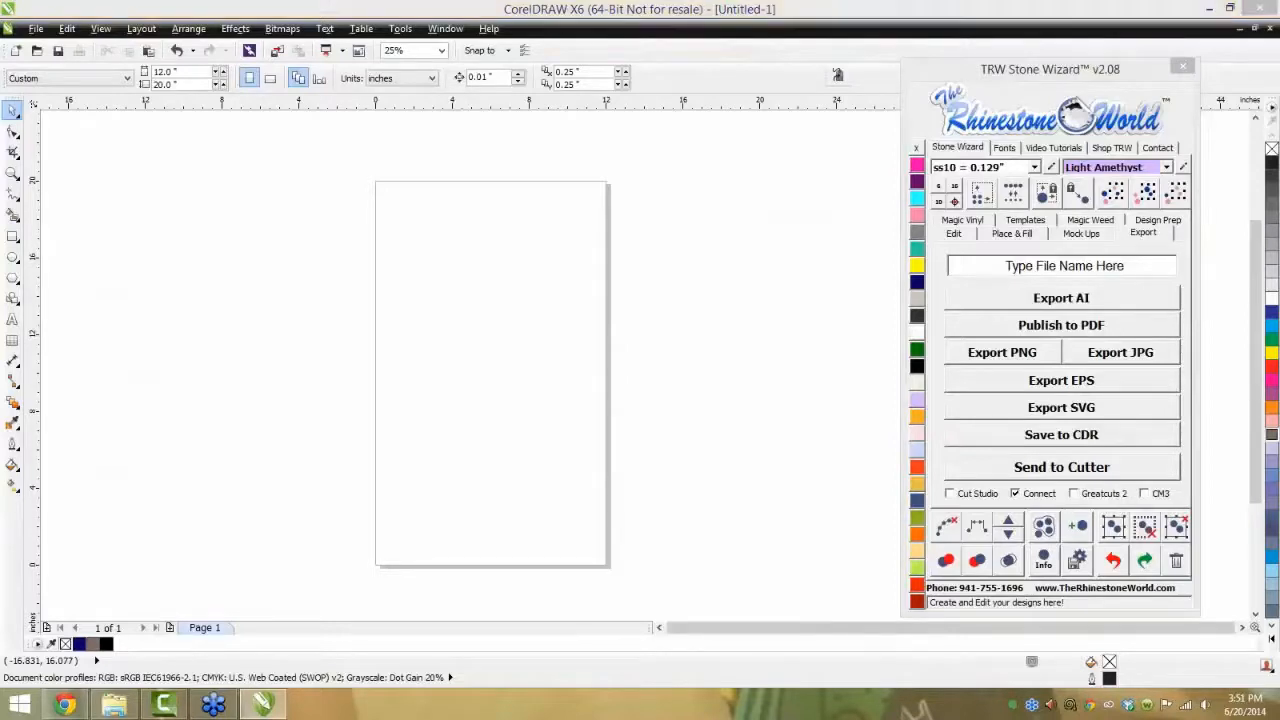
- Place the baseball rhinestone design from TEMPLATE MOCK UP PROOF.cdr into the drawing
{"action": "left_click_drag", "start_coordinate": [521, 270], "coordinate": [403, 436]}
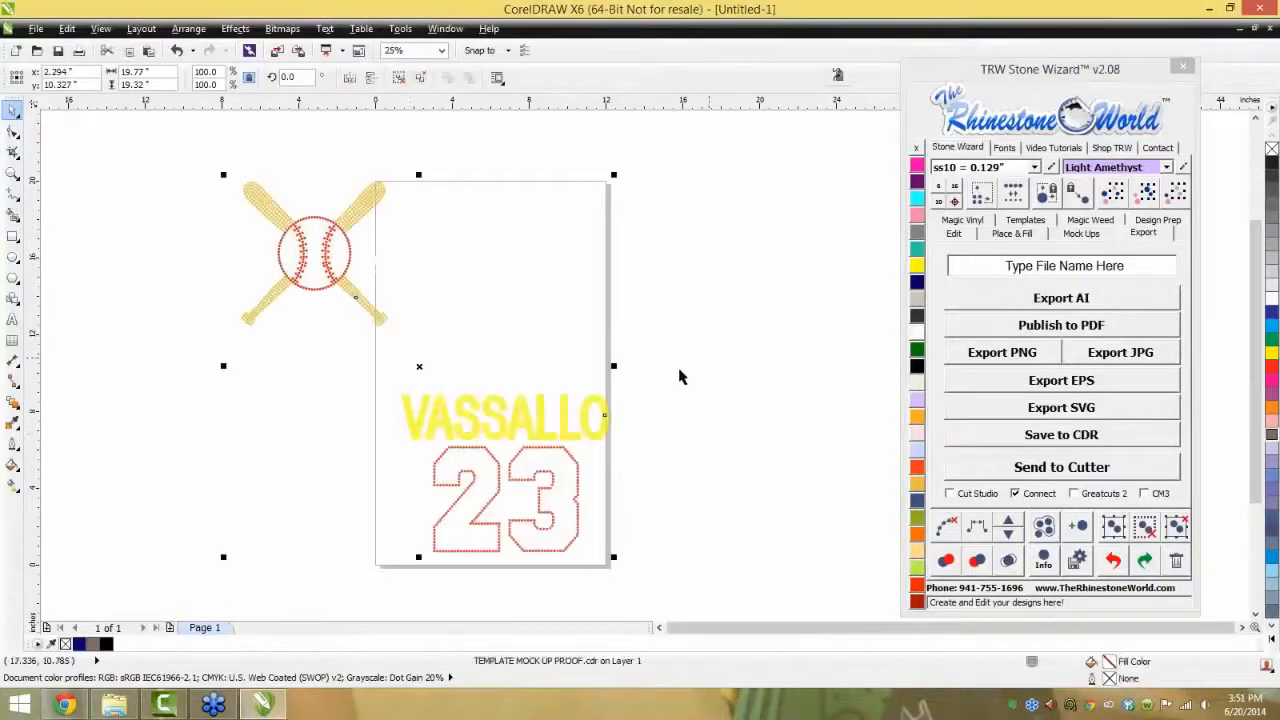
{"action": "left_click", "coordinate": [331, 600]}
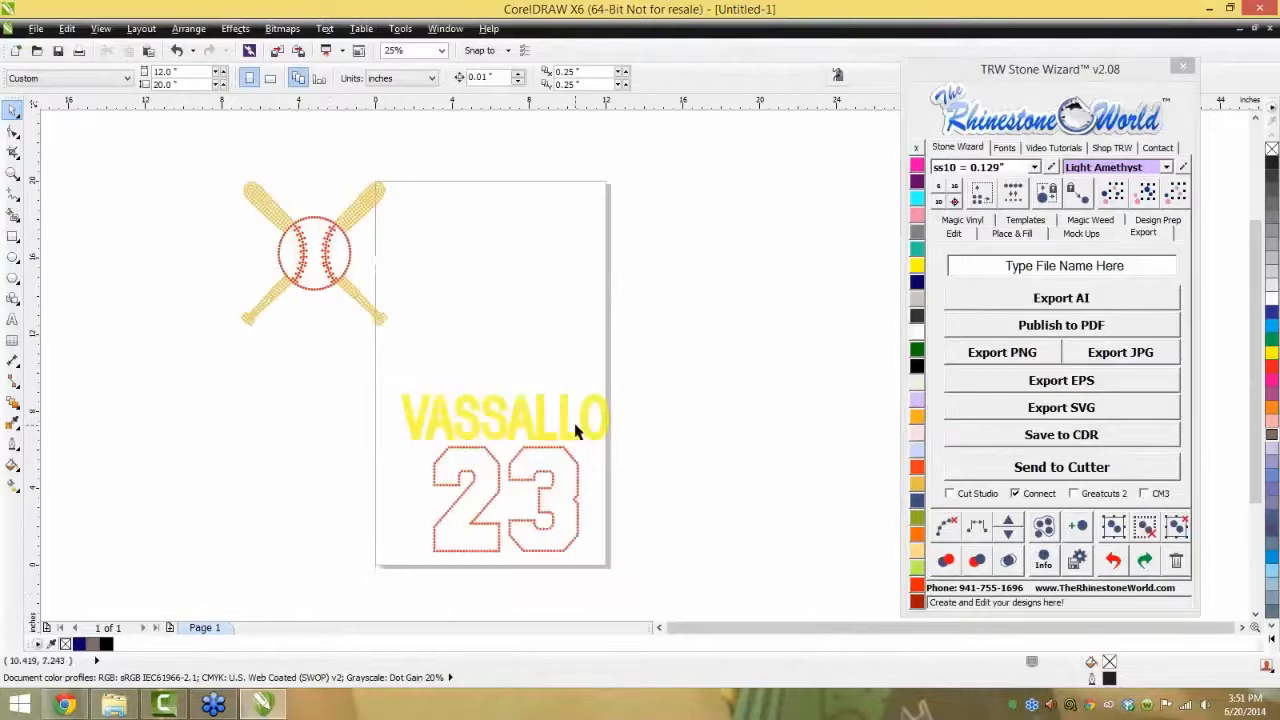
- Ungroup the whole imported design and delete the yellow name lettering and the number 23 beneath it
{"action": "left_click", "coordinate": [598, 430]}
{"action": "left_click", "coordinate": [1176, 528]}
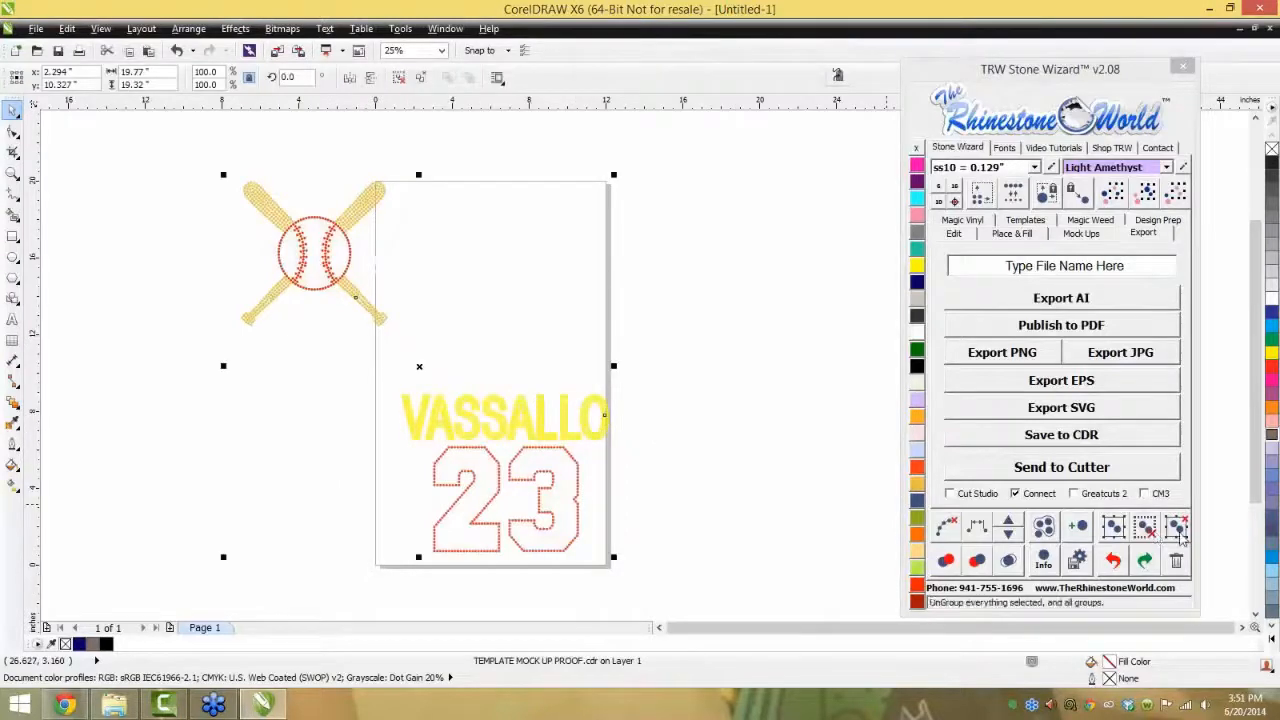
{"action": "left_click_drag", "start_coordinate": [700, 593], "coordinate": [293, 375]}
{"action": "key", "text": "Delete"}
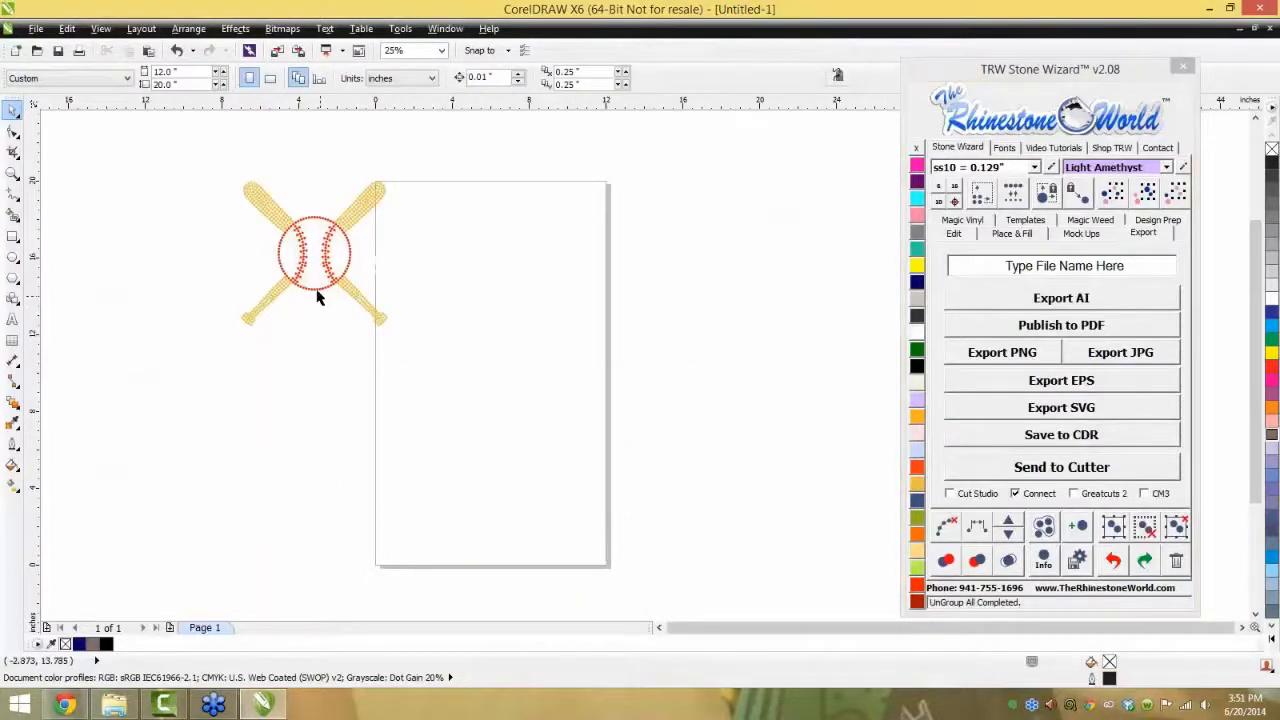
- Recolor all near-white stones in the baseball design to Jet Black
{"action": "left_click", "coordinate": [316, 275]}
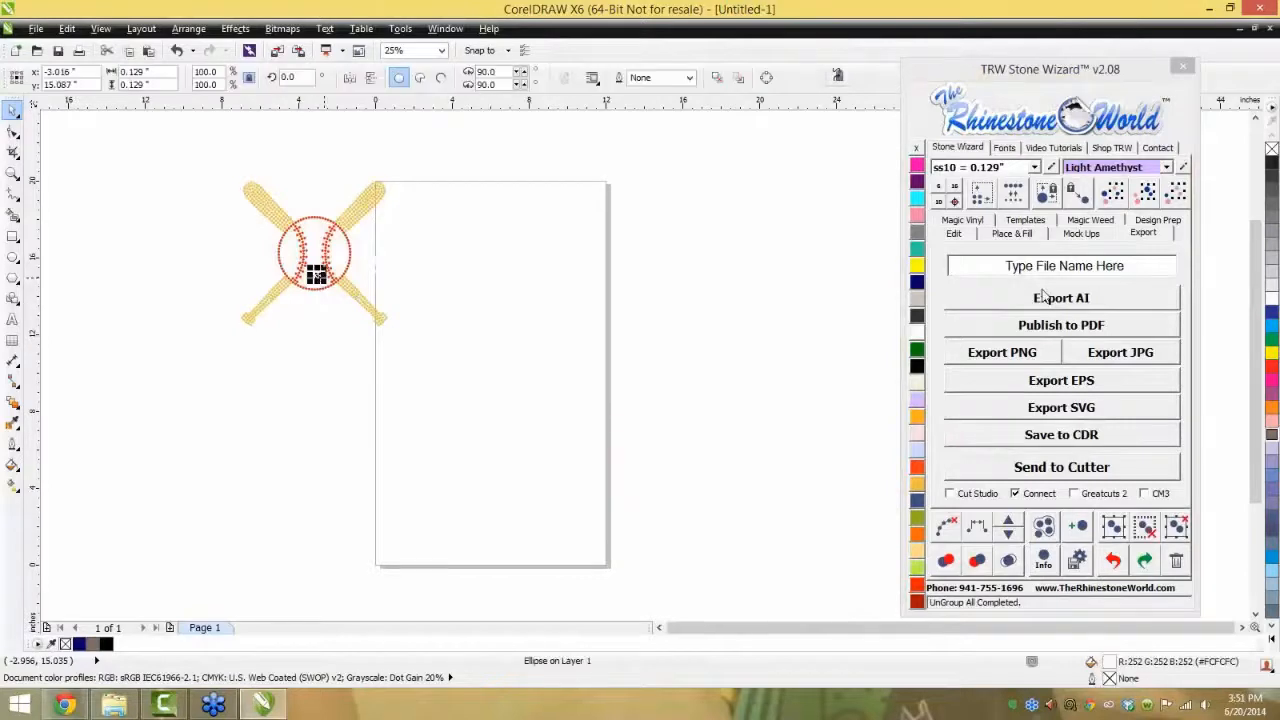
{"action": "left_click", "coordinate": [1140, 195]}
{"action": "left_click", "coordinate": [916, 366]}
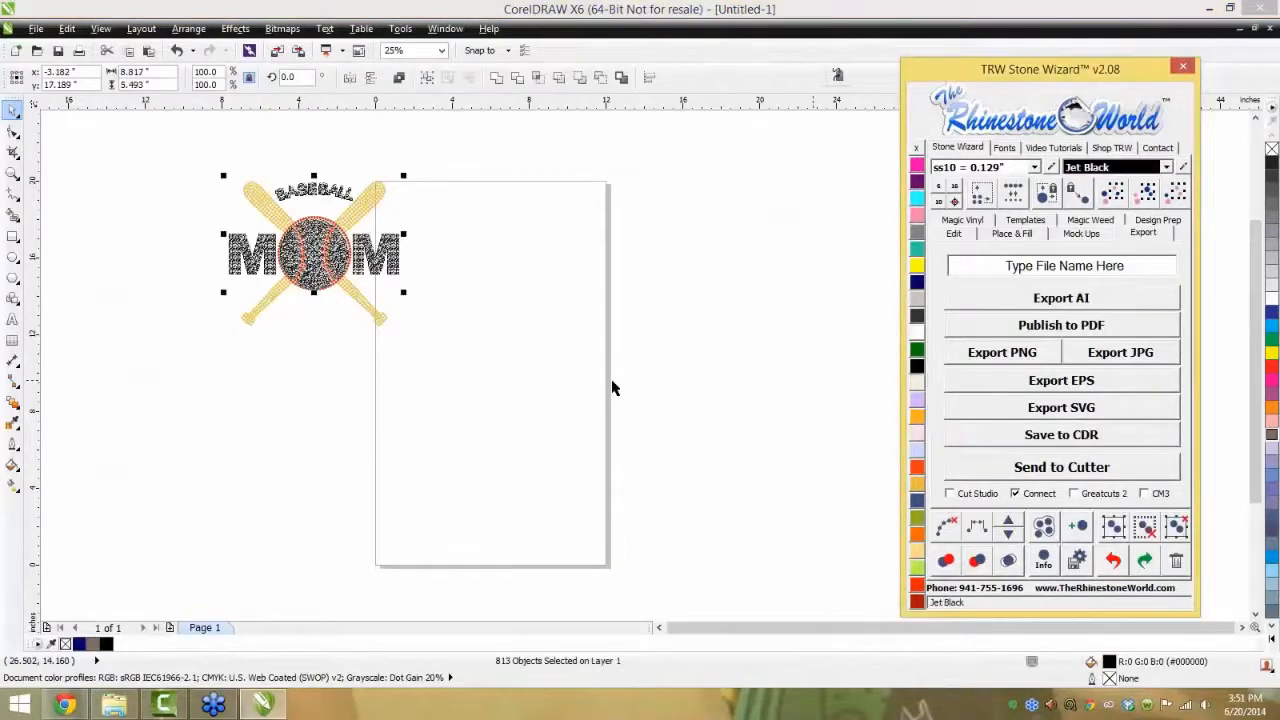
- Move the entire BASEBALL MOM rhinestone design onto the page
{"action": "left_click", "coordinate": [608, 386]}
{"action": "left_click_drag", "start_coordinate": [318, 237], "coordinate": [507, 313]}
{"action": "scroll", "coordinate": [505, 310], "scroll_direction": "up", "scroll_amount": 1}
- Select all yellow bat stones by color and recolor them, trying Ruby Maroon and Cosmo before settling on Blue Zircon
{"action": "left_click", "coordinate": [544, 282]}
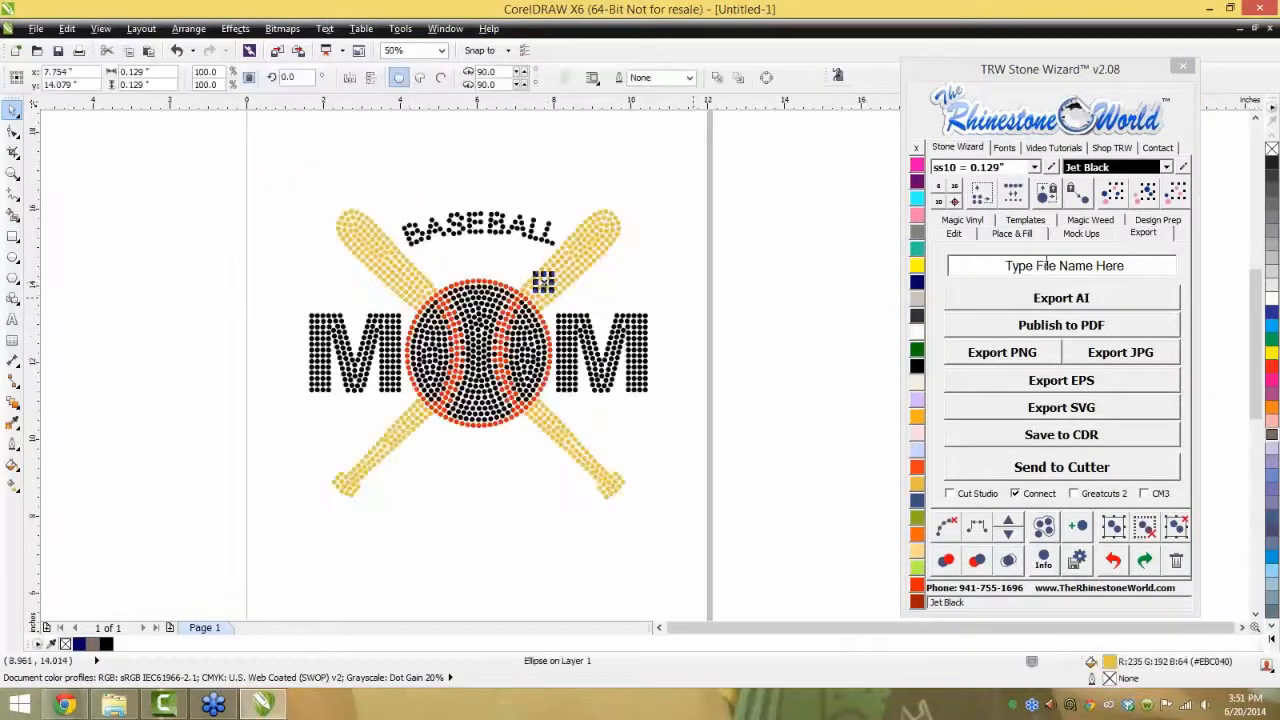
{"action": "left_click", "coordinate": [1139, 199]}
{"action": "left_click", "coordinate": [671, 297]}
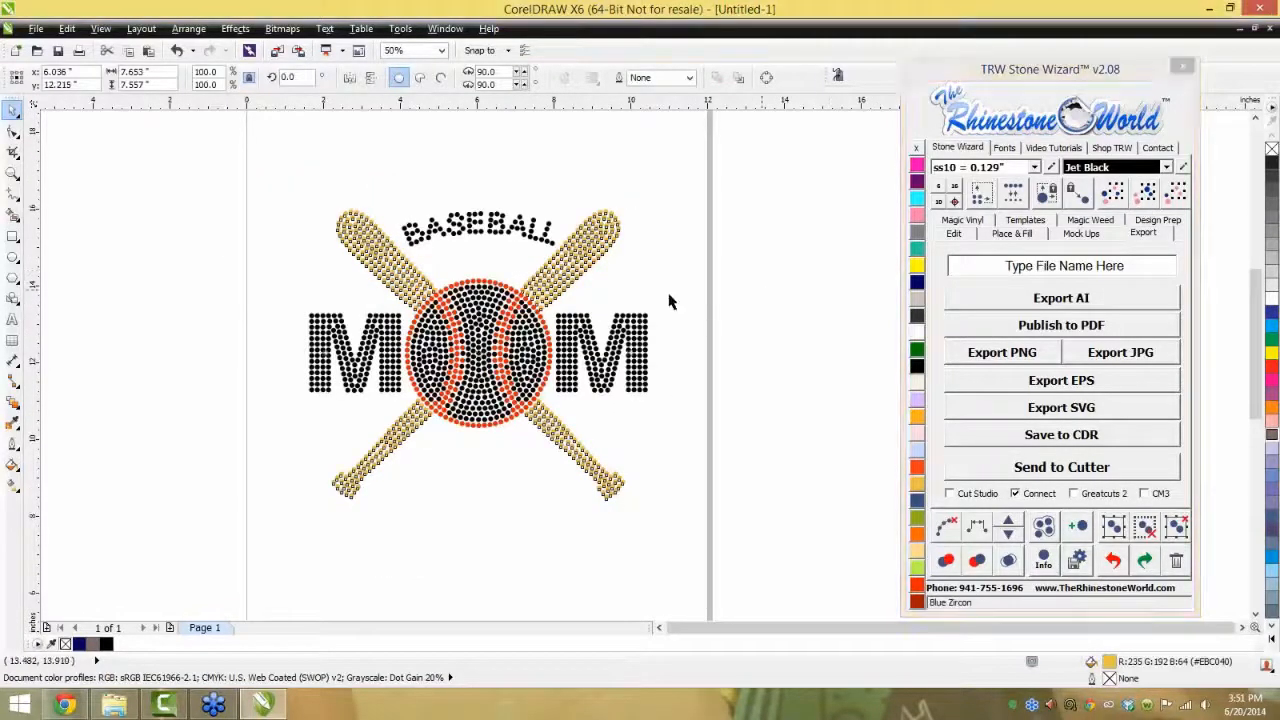
{"action": "left_click", "coordinate": [558, 270]}
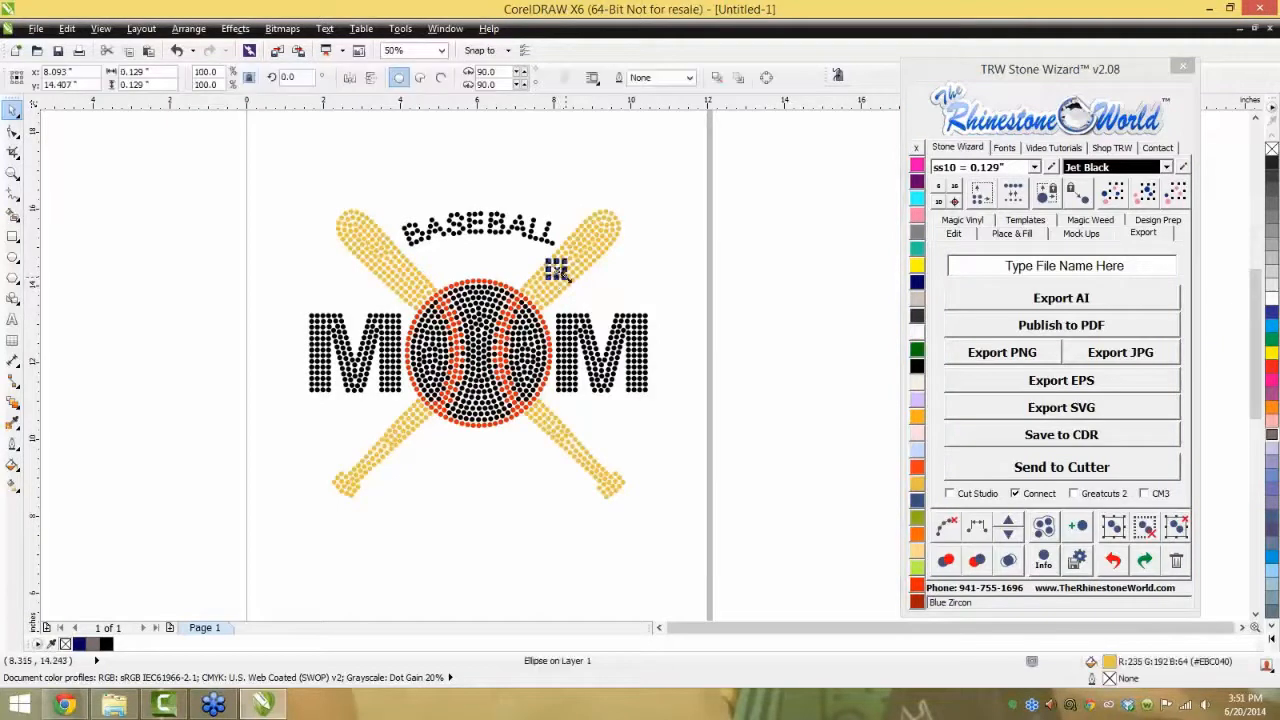
{"action": "left_click", "coordinate": [1151, 198]}
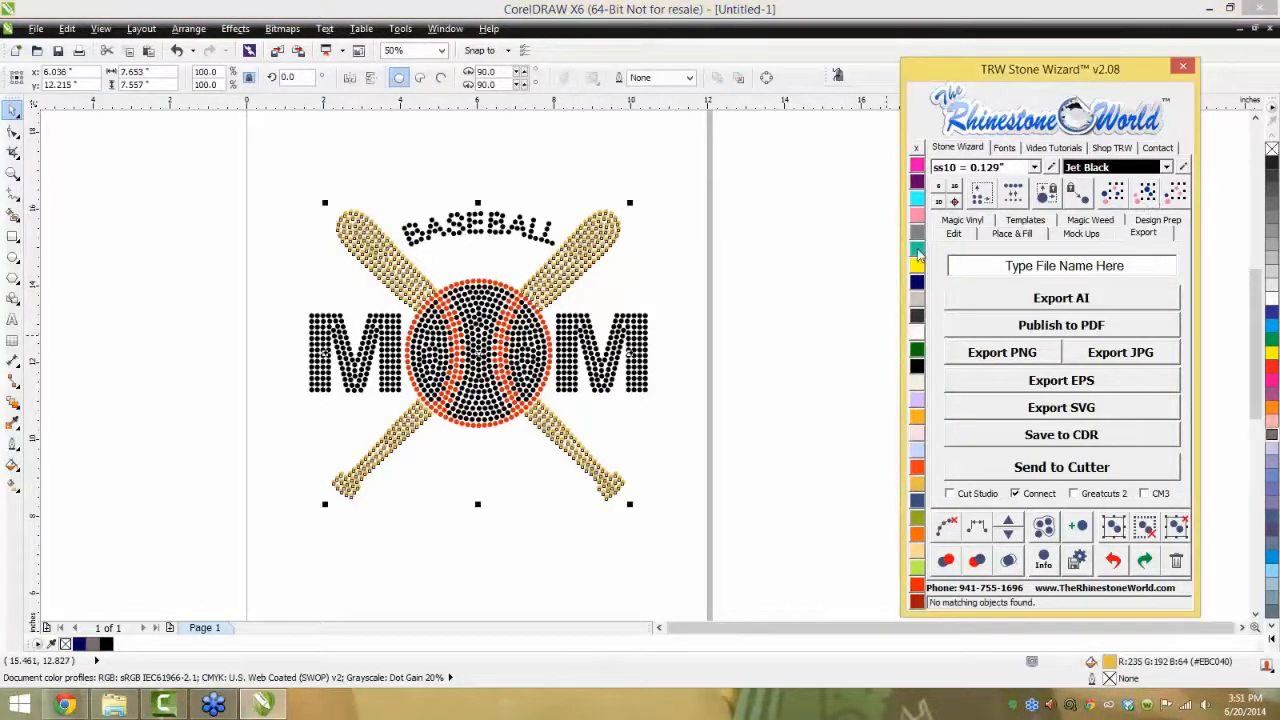
{"action": "left_click", "coordinate": [919, 602]}
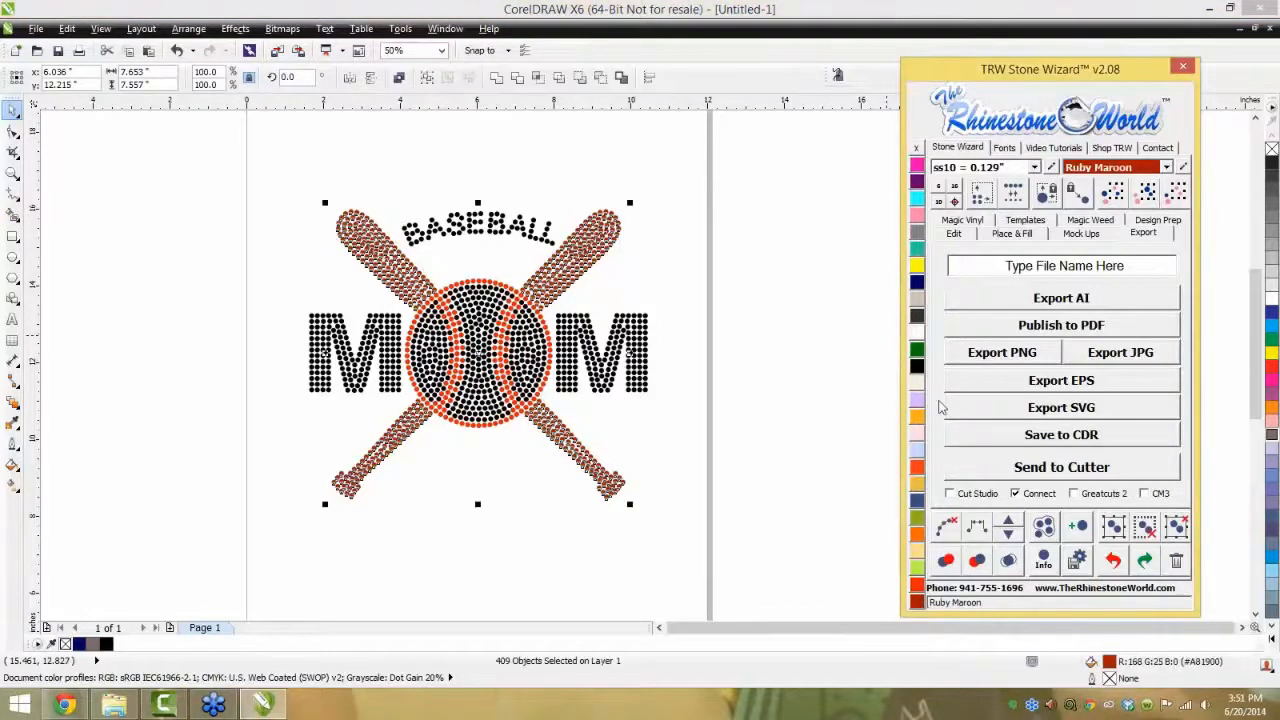
{"action": "left_click", "coordinate": [918, 317]}
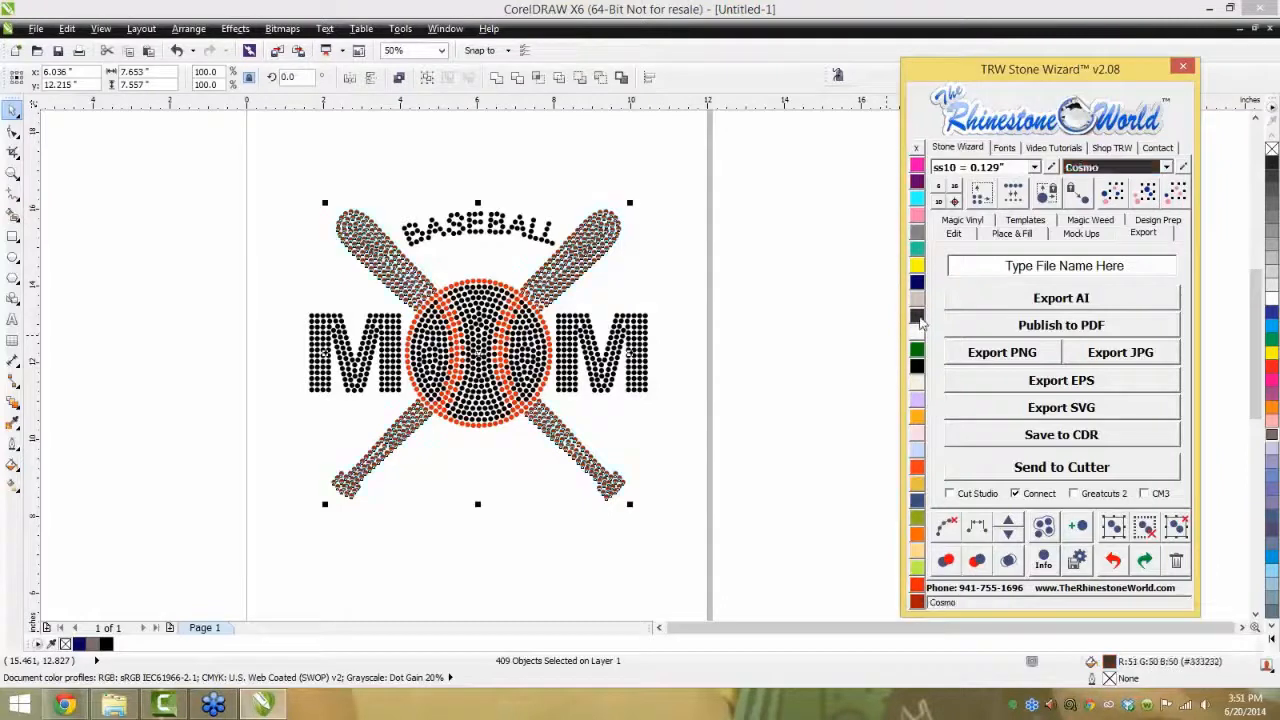
{"action": "left_click", "coordinate": [918, 250]}
{"action": "left_click", "coordinate": [829, 284]}
- Select all black stones by color and recolor them, trying Emerald before settling on Light Amethyst
{"action": "left_click", "coordinate": [638, 350]}
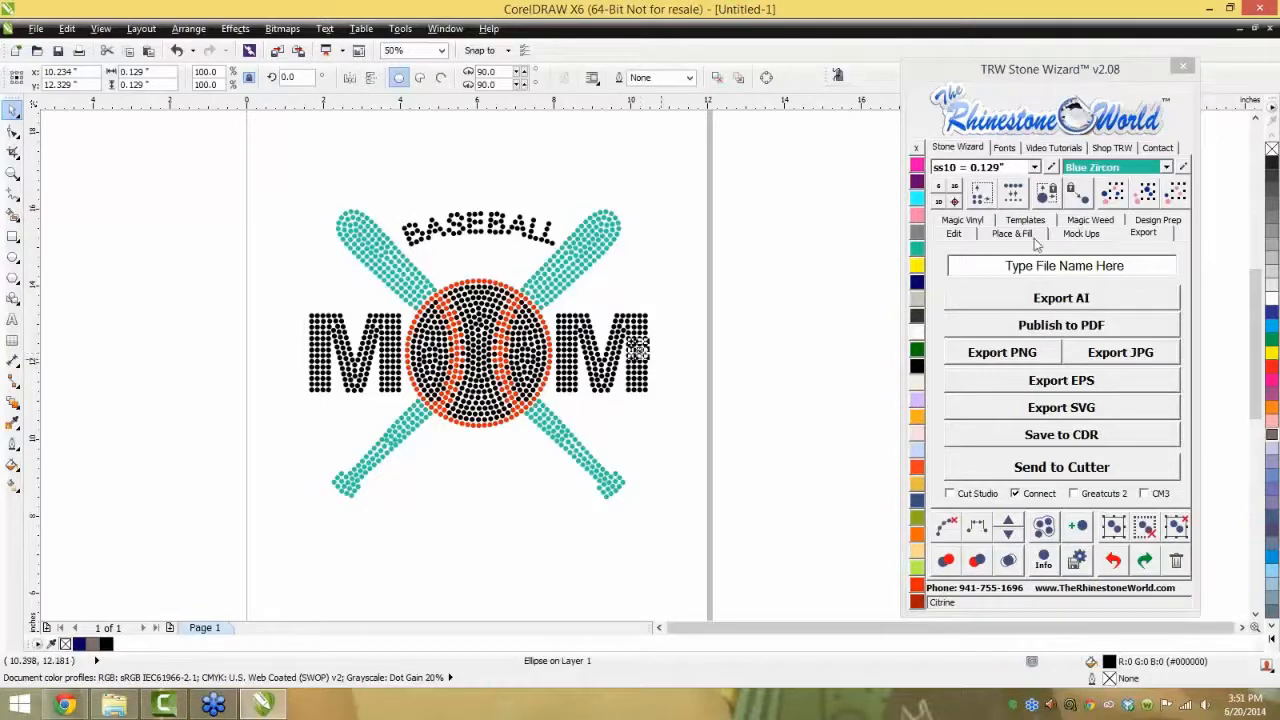
{"action": "left_click", "coordinate": [1148, 197]}
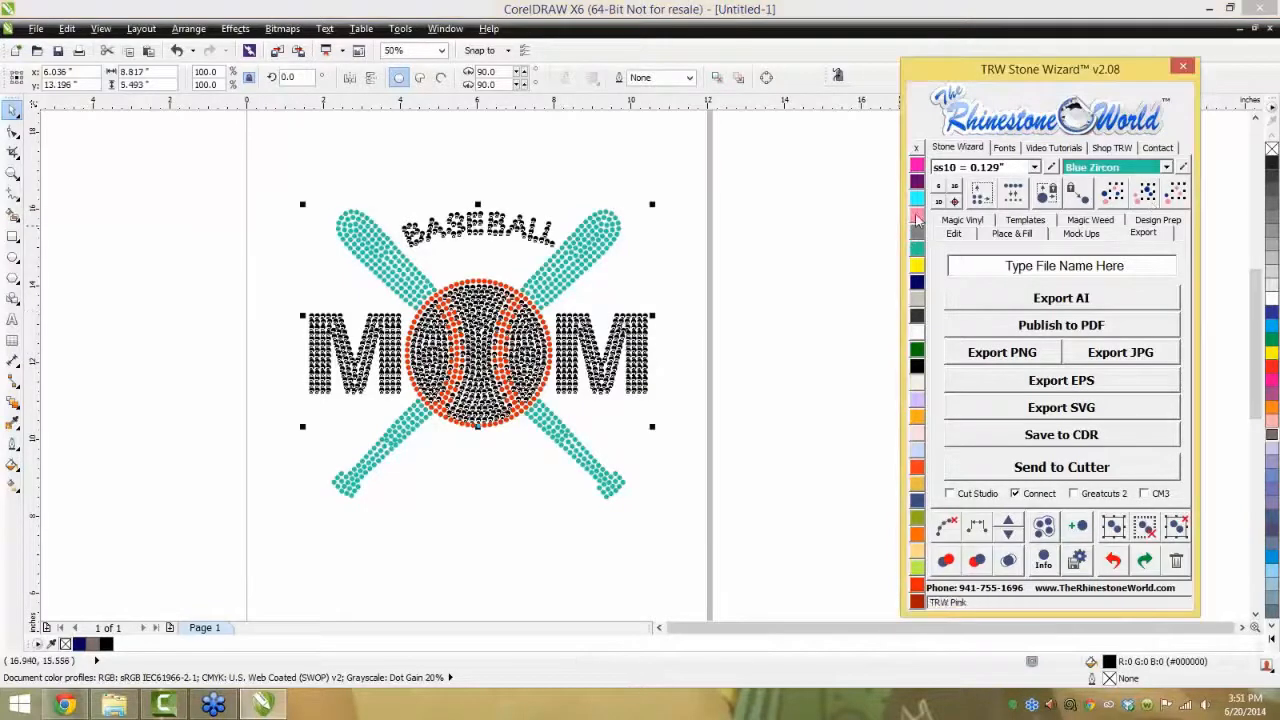
{"action": "left_click", "coordinate": [917, 182]}
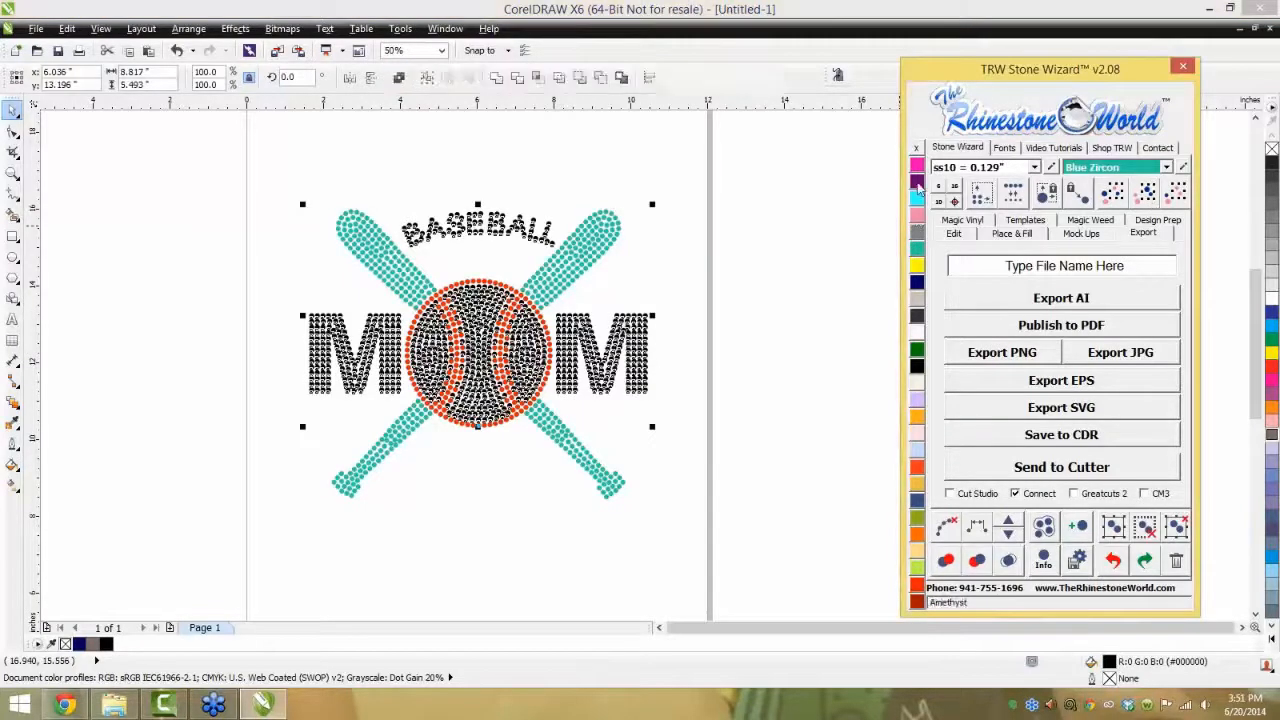
{"action": "left_click", "coordinate": [917, 352]}
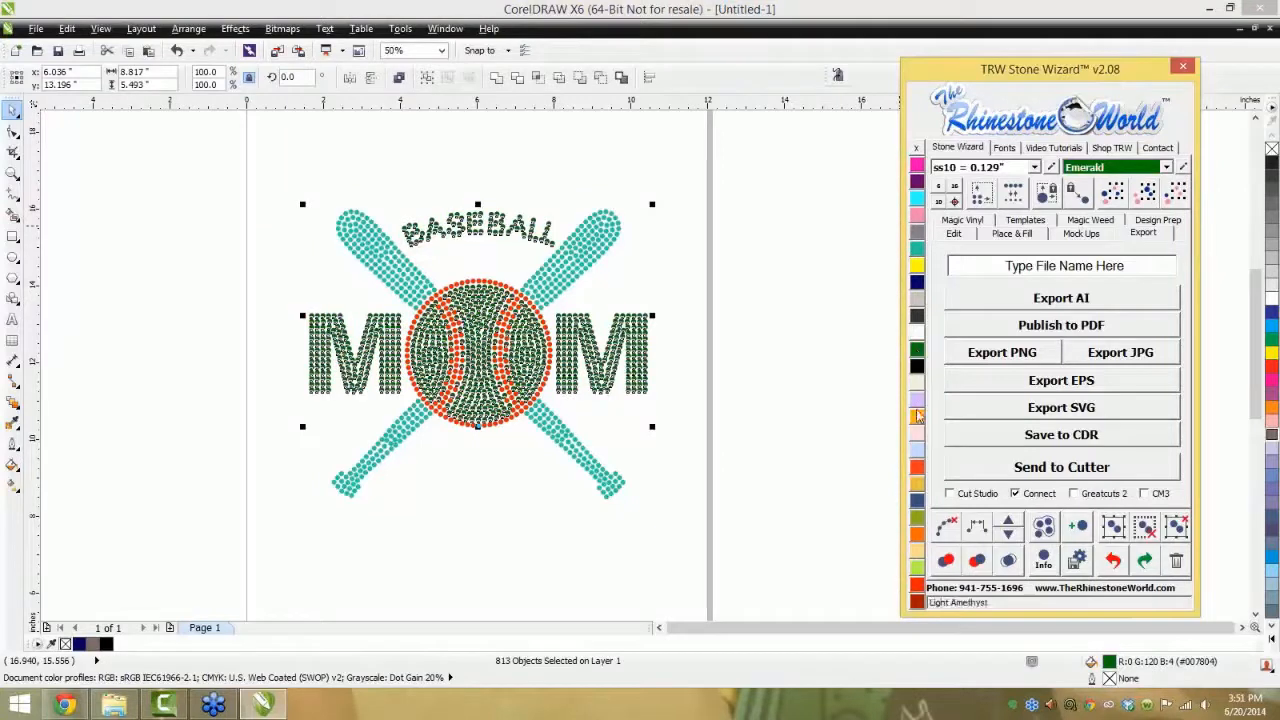
{"action": "left_click", "coordinate": [917, 410]}
{"action": "left_click", "coordinate": [760, 400]}
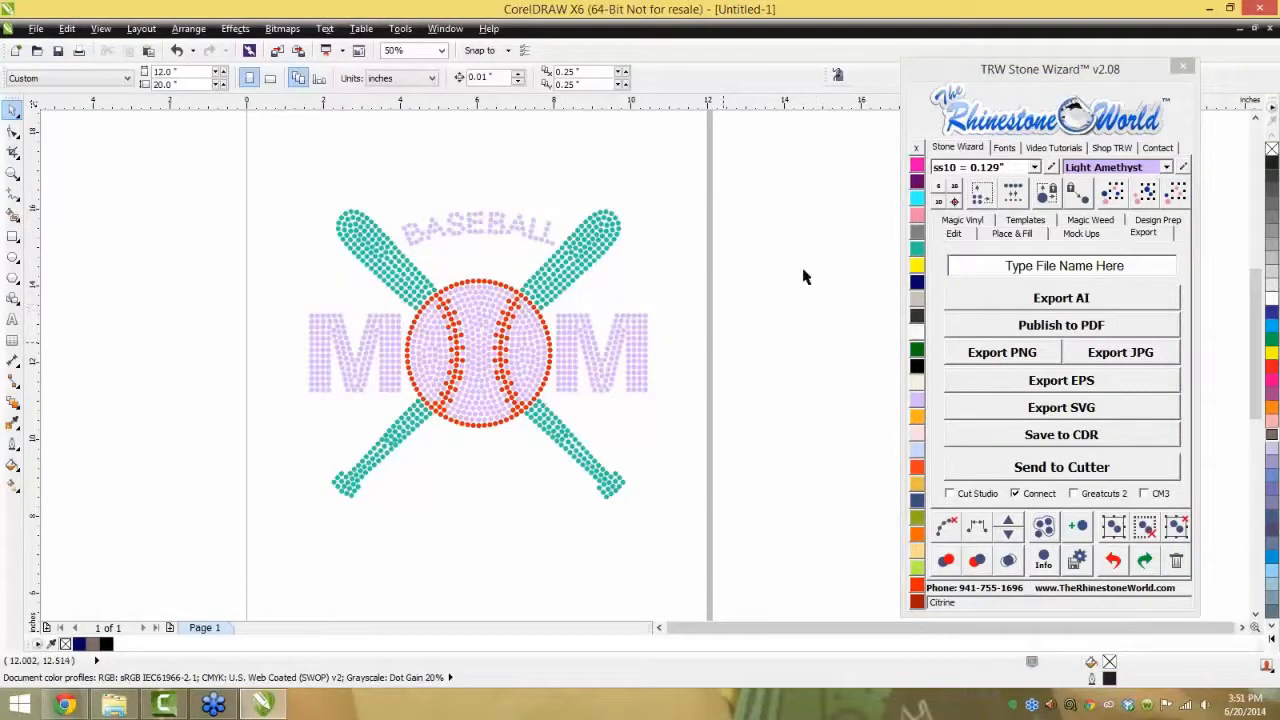
- Process the whole BASEBALL MOM design by color and recolor the lettering and ball fill to Jet Black
{"action": "left_click_drag", "start_coordinate": [749, 166], "coordinate": [423, 443]}
{"action": "left_click", "coordinate": [1160, 222]}
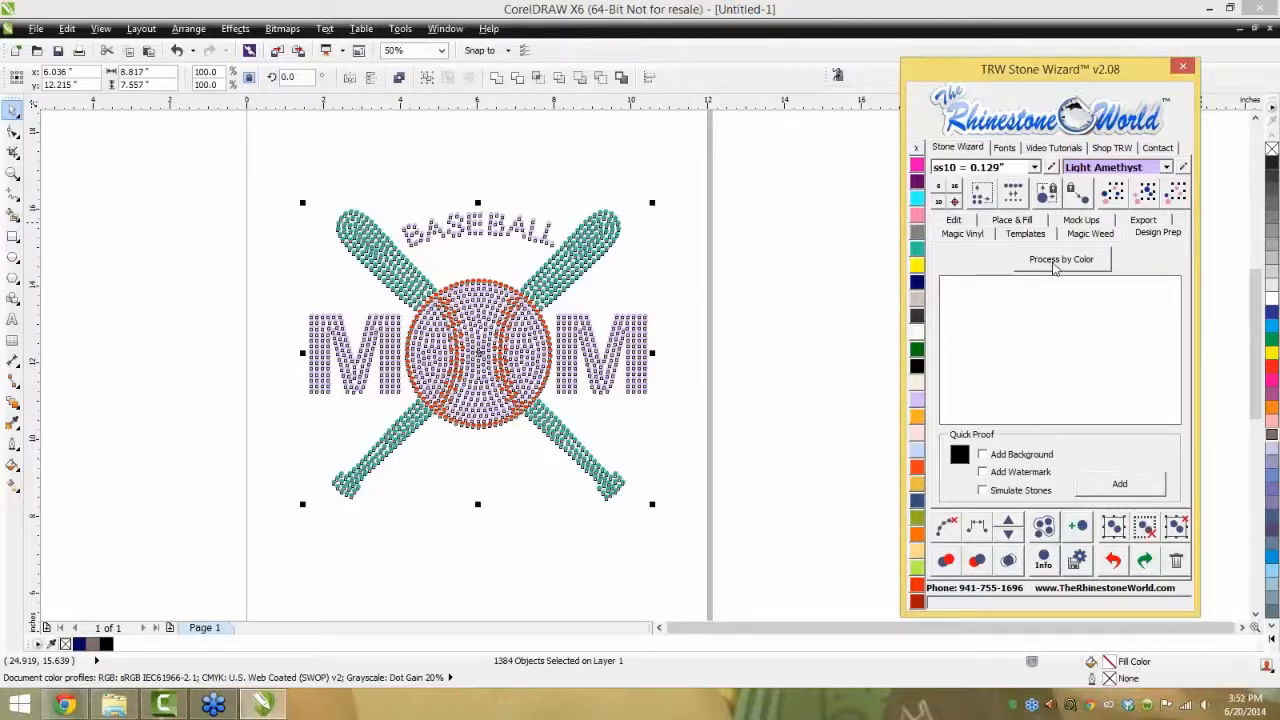
{"action": "left_click", "coordinate": [1055, 262]}
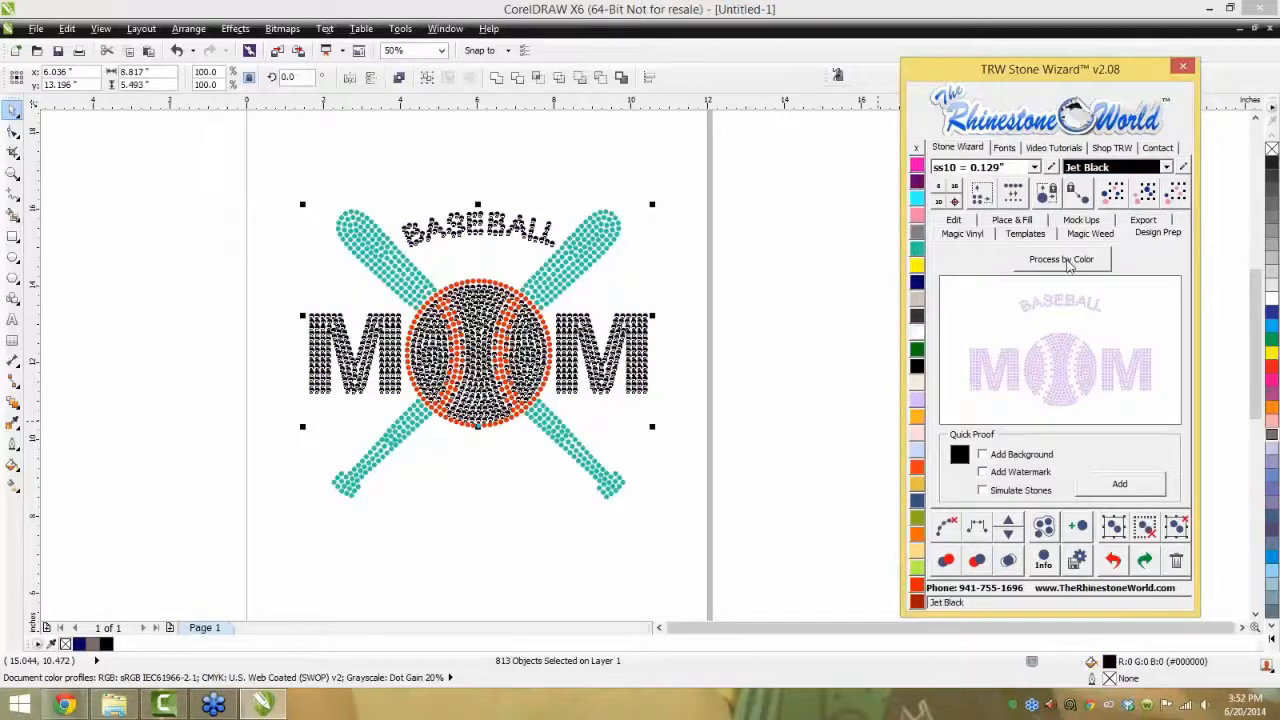
{"action": "left_click", "coordinate": [1066, 260]}
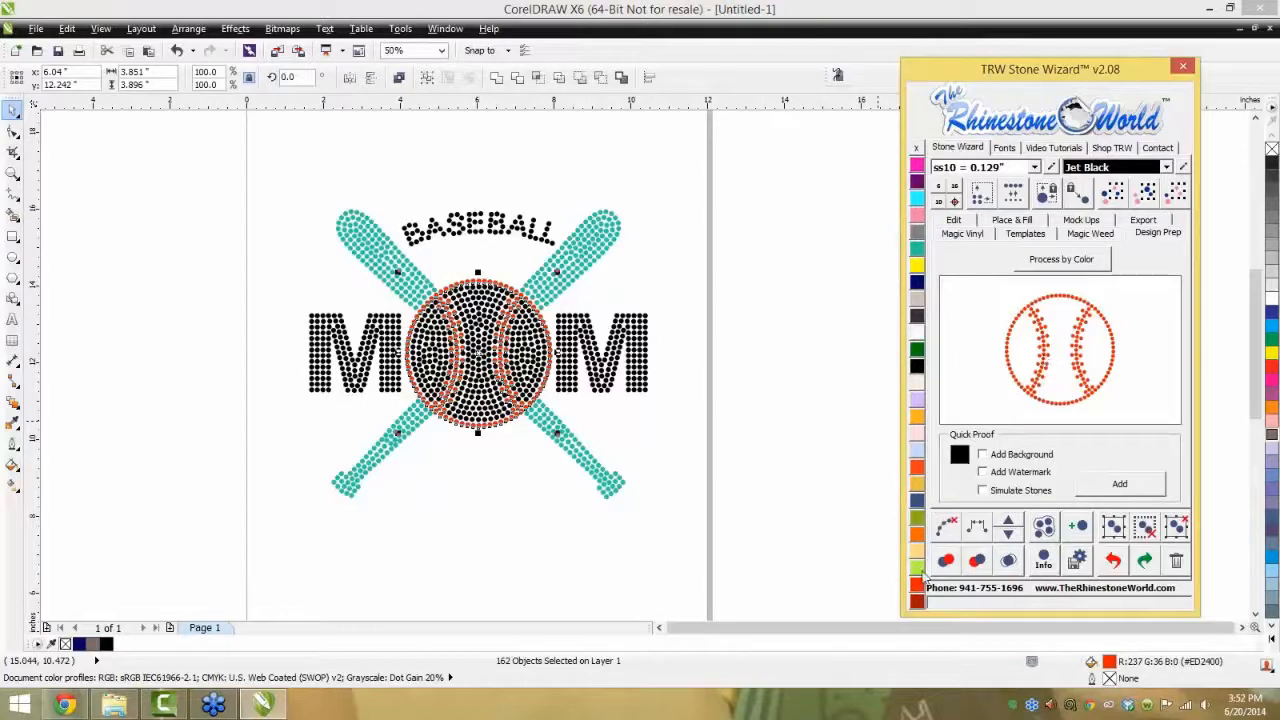
- Recolor the ball's outline and stitching to Ruby Maroon and the bats to Light Topaz, completing the processing by color
{"action": "left_click", "coordinate": [921, 610]}
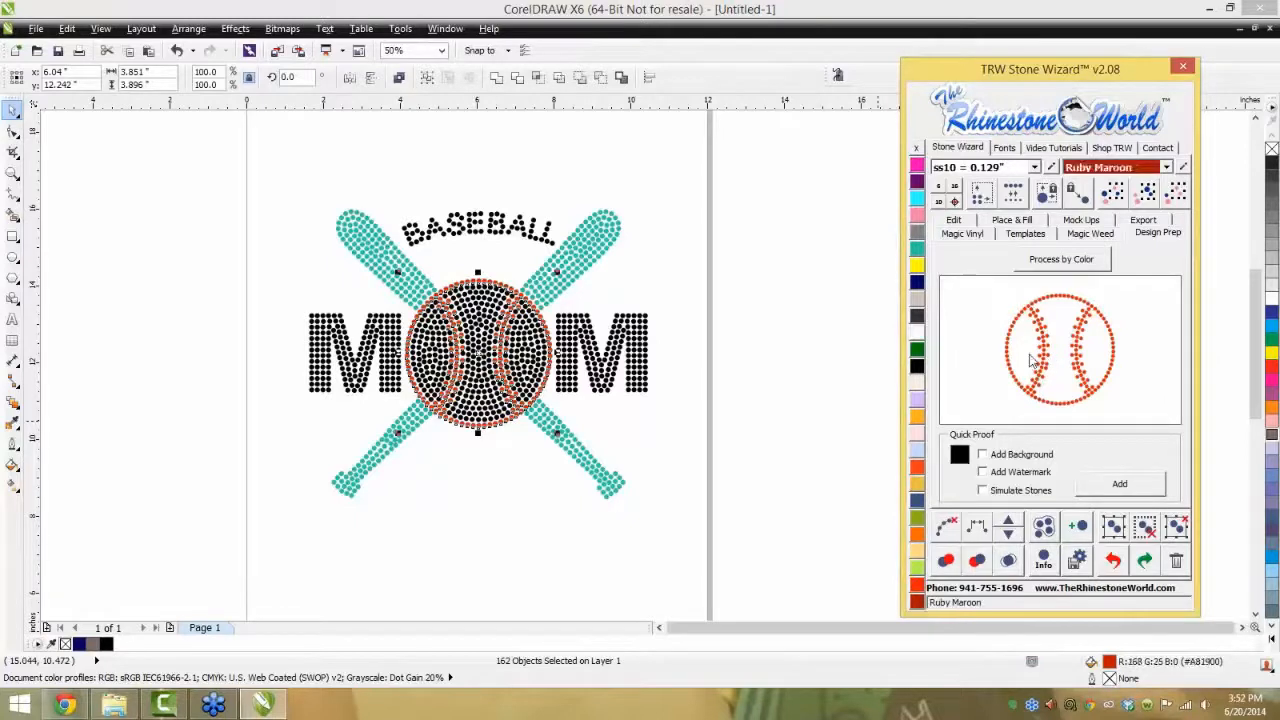
{"action": "left_click", "coordinate": [1075, 262]}
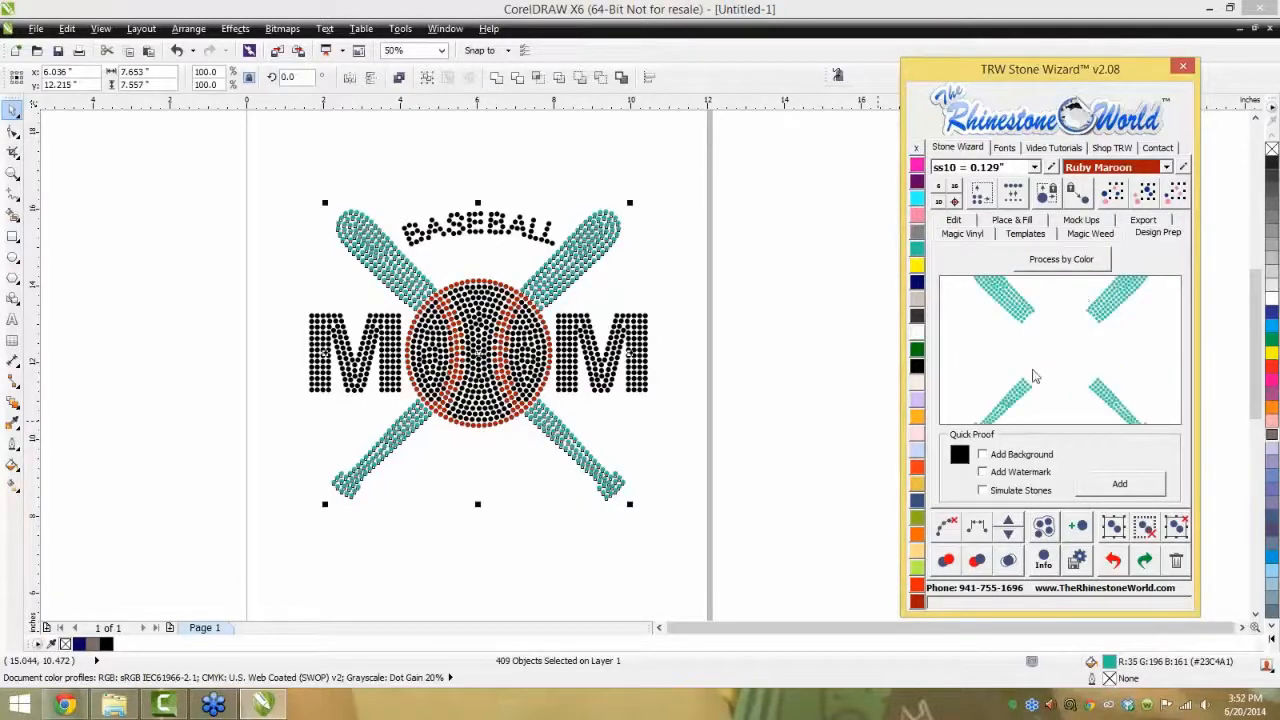
{"action": "left_click", "coordinate": [918, 490]}
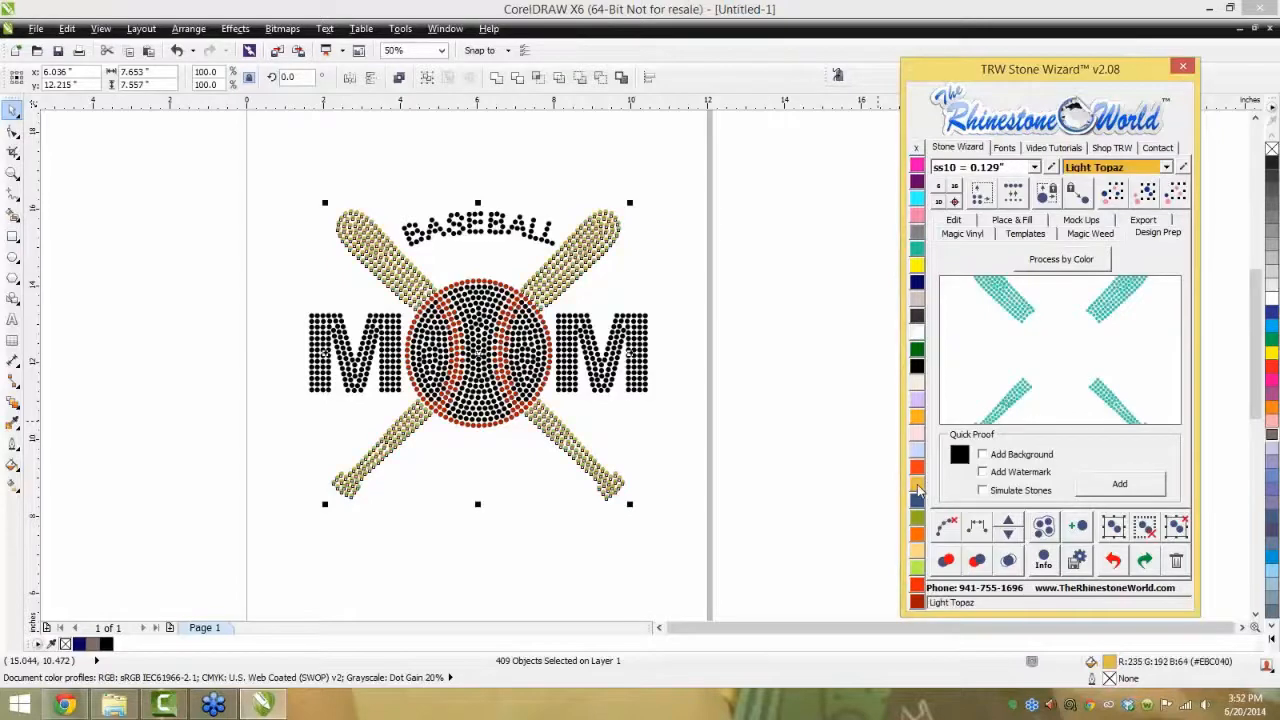
{"action": "left_click", "coordinate": [1065, 262]}
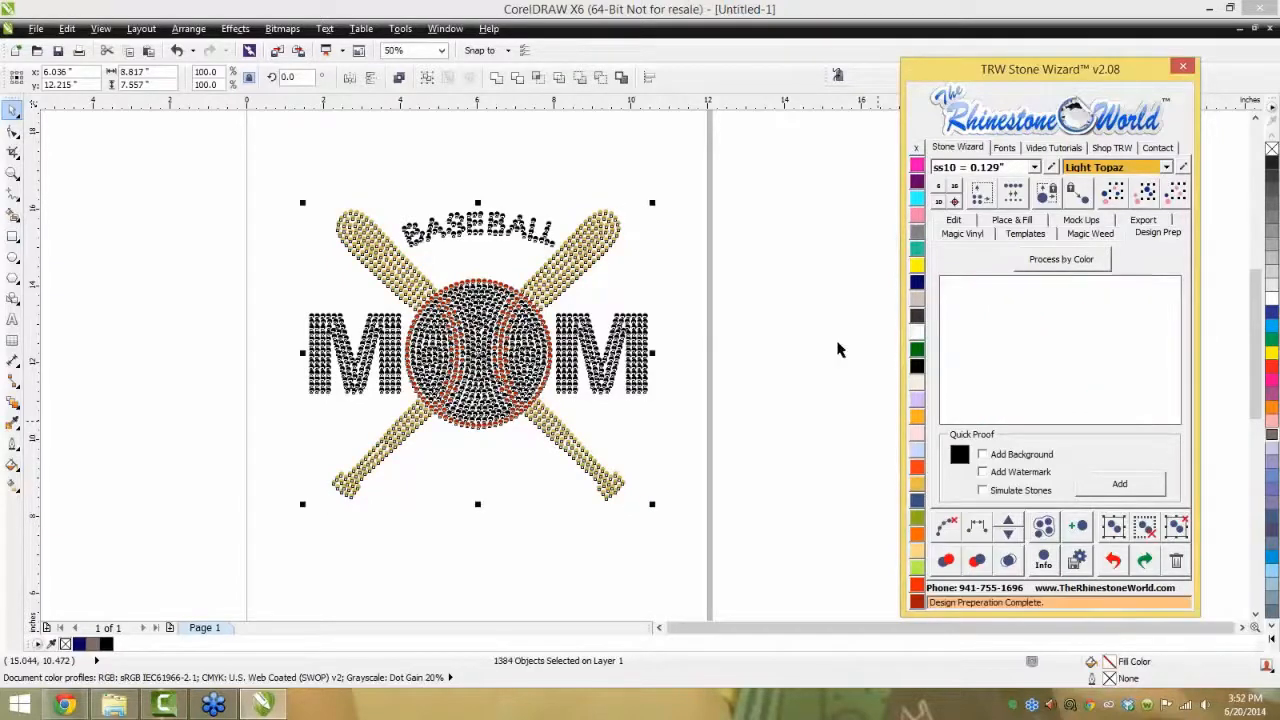
- Create a quick proof of the whole design with a background, a watermark and simulated stones, keeping the black background
{"action": "left_click", "coordinate": [423, 303]}
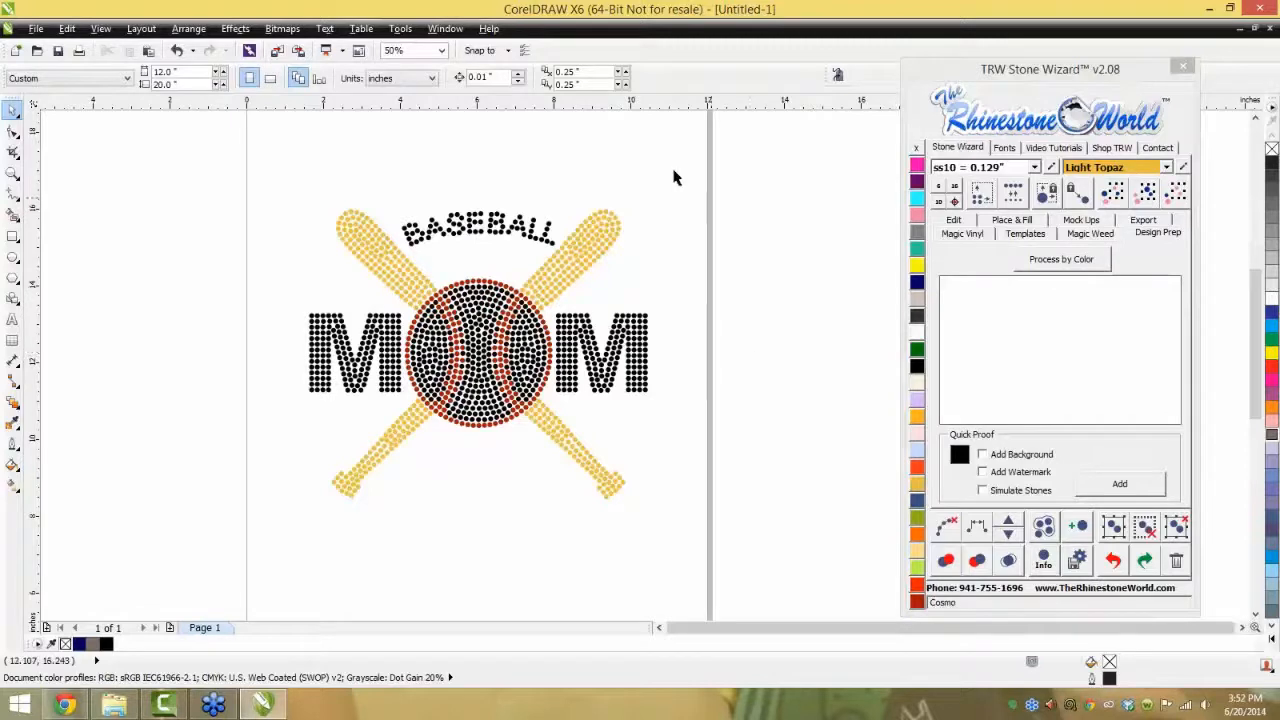
{"action": "left_click_drag", "start_coordinate": [704, 162], "coordinate": [220, 530]}
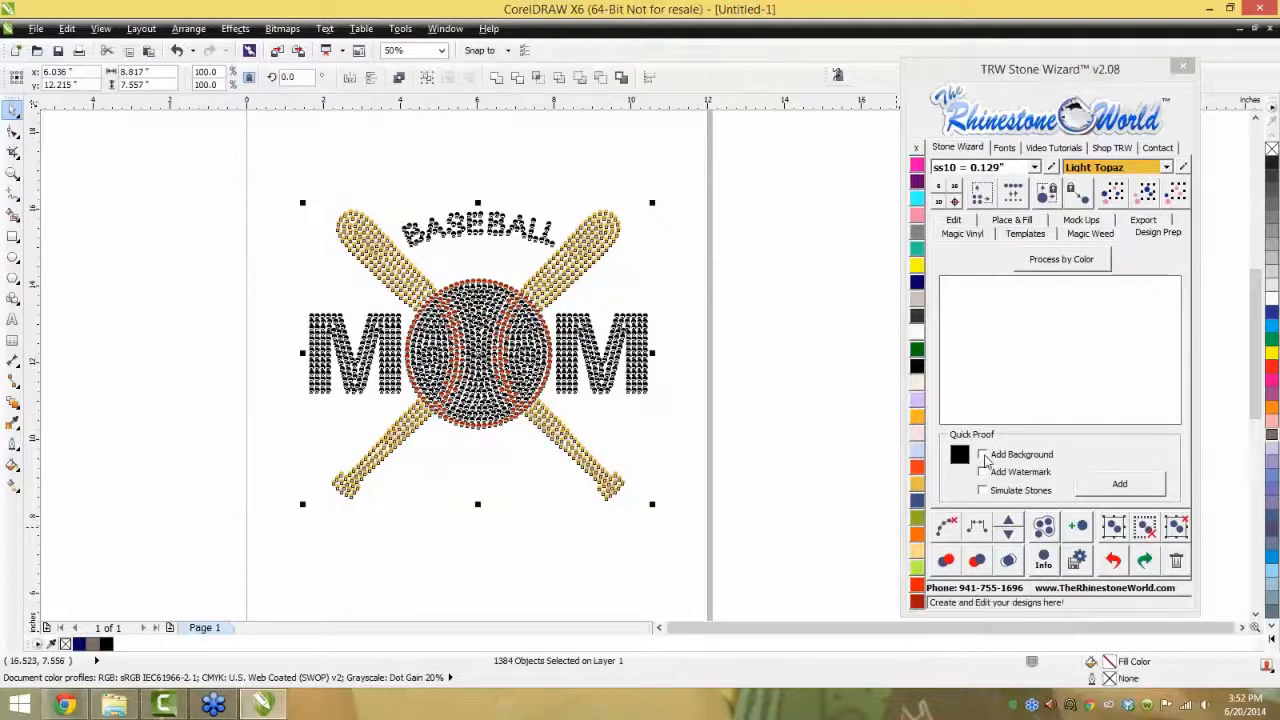
{"action": "left_click", "coordinate": [983, 455]}
{"action": "left_click", "coordinate": [984, 472]}
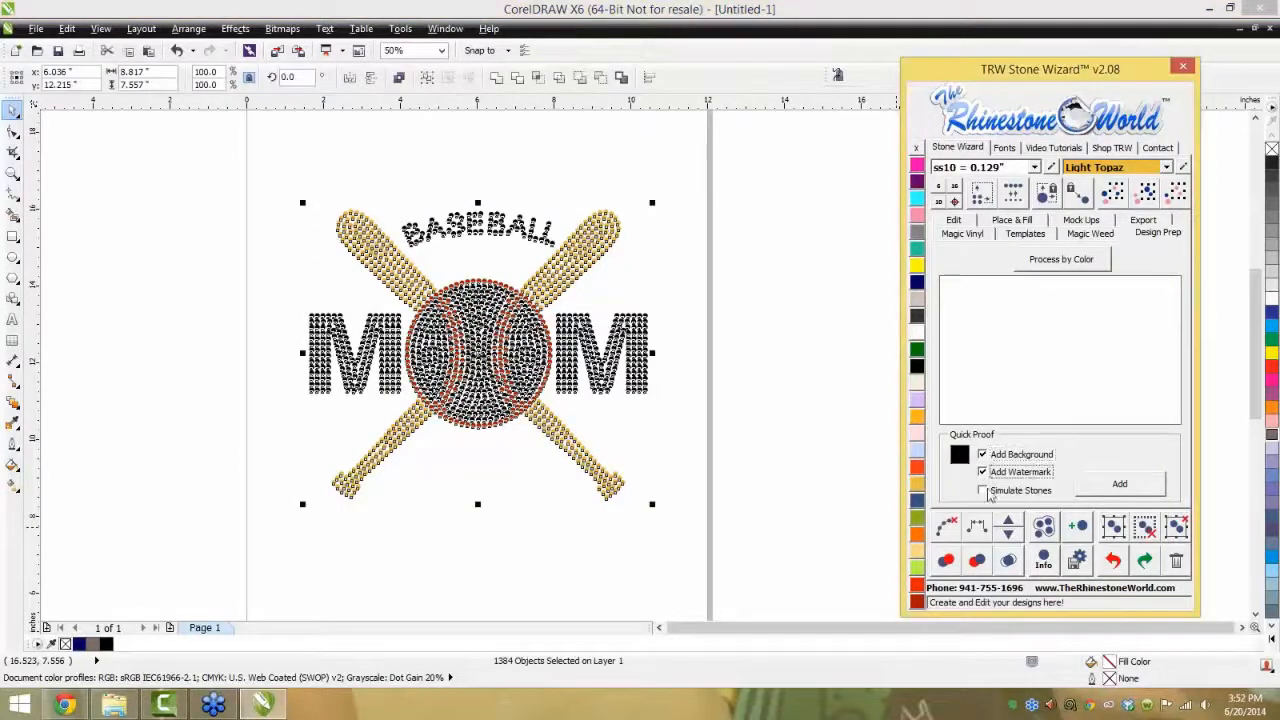
{"action": "left_click", "coordinate": [983, 490]}
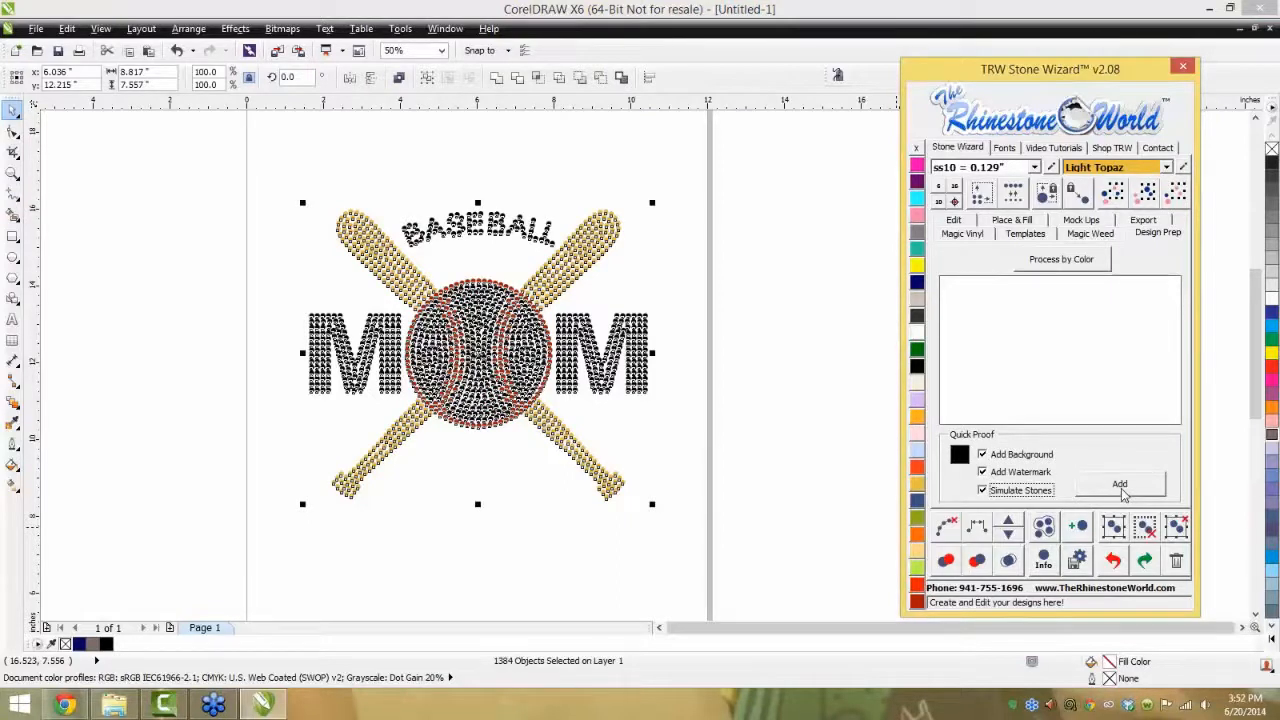
{"action": "left_click", "coordinate": [1121, 488]}
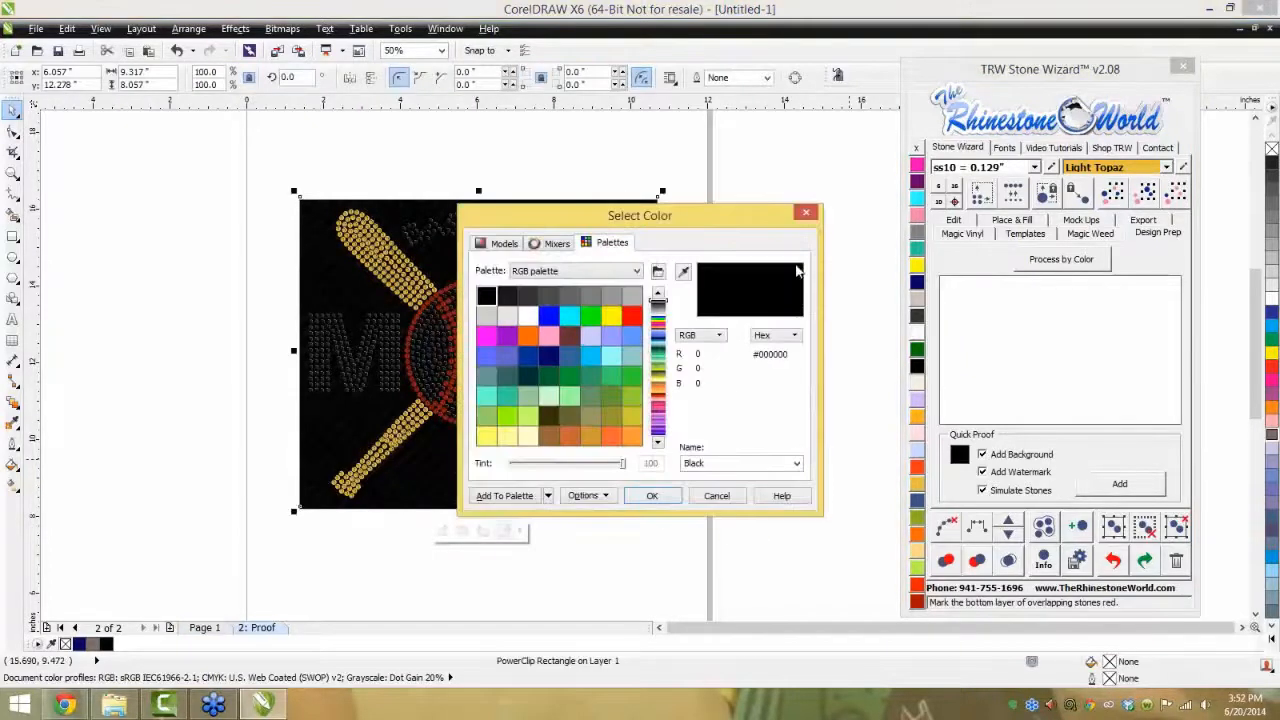
{"action": "left_click", "coordinate": [803, 215]}
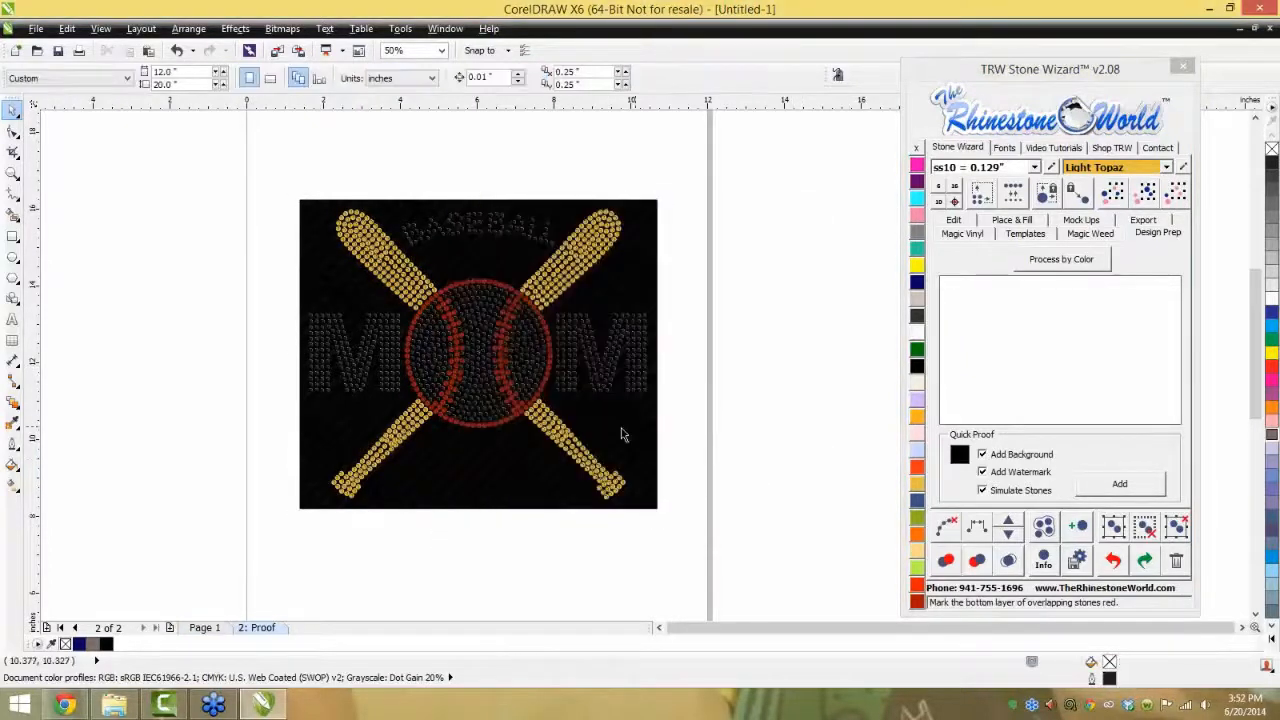
- Delete the PowerClip rectangle and the black background rectangle from the proof page
{"action": "left_click", "coordinate": [919, 342]}
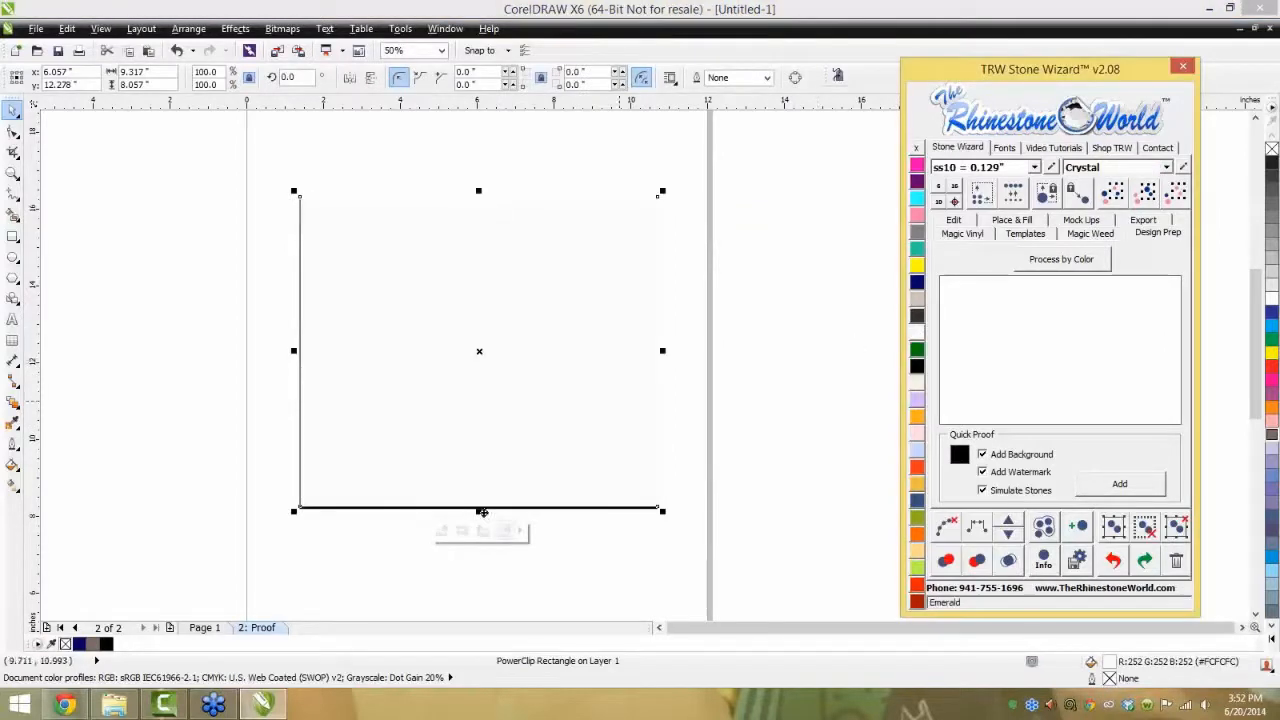
{"action": "left_click_drag", "start_coordinate": [481, 511], "coordinate": [345, 619]}
{"action": "key", "text": "Delete"}
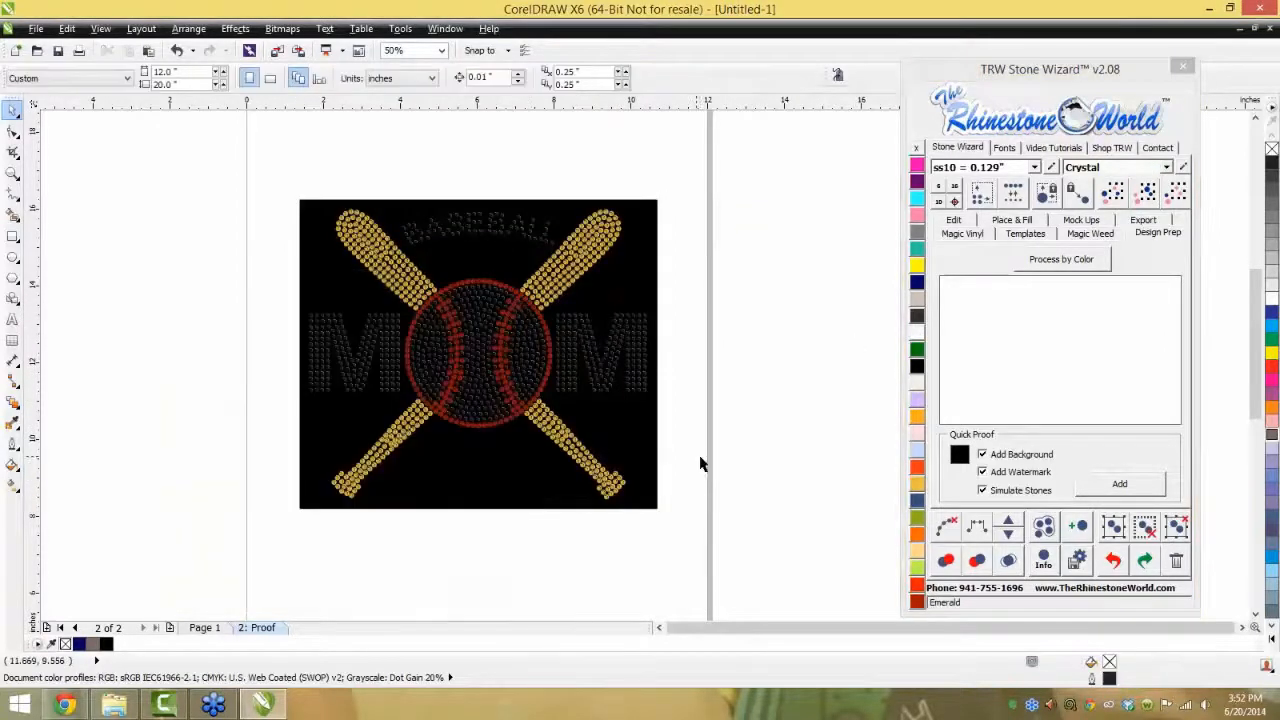
{"action": "left_click", "coordinate": [650, 443]}
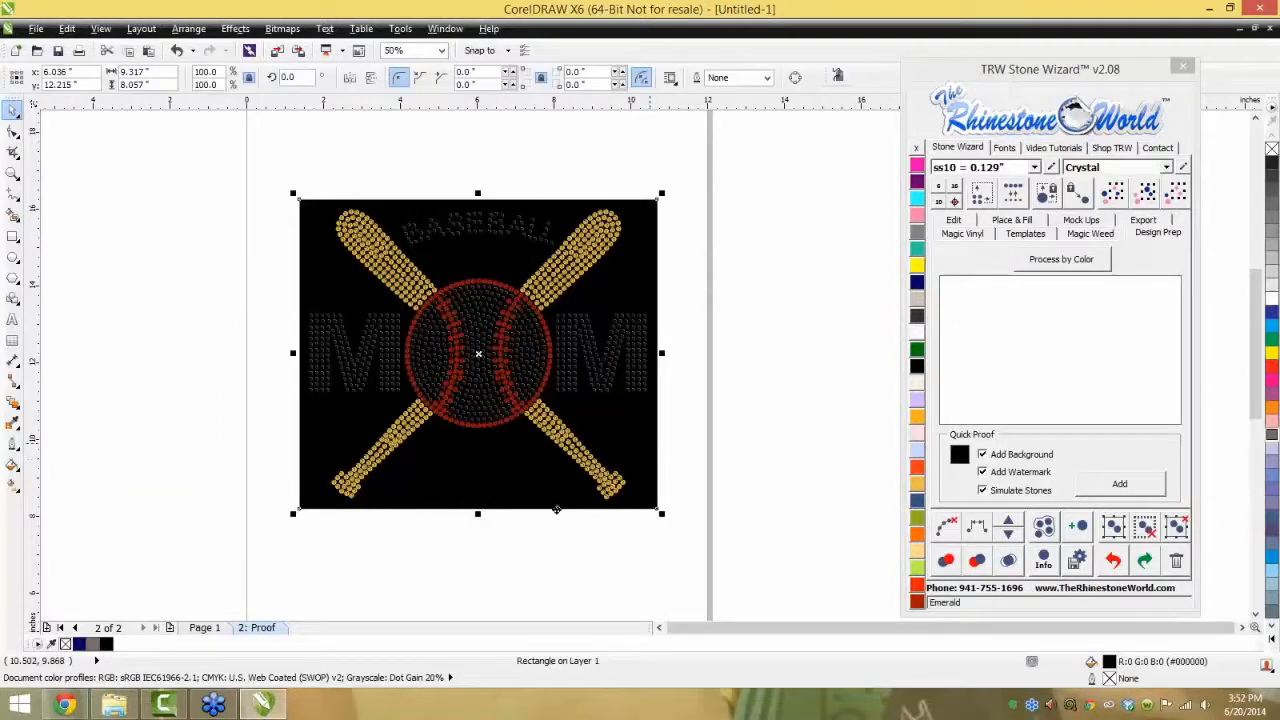
{"action": "left_click_drag", "start_coordinate": [556, 510], "coordinate": [462, 575]}
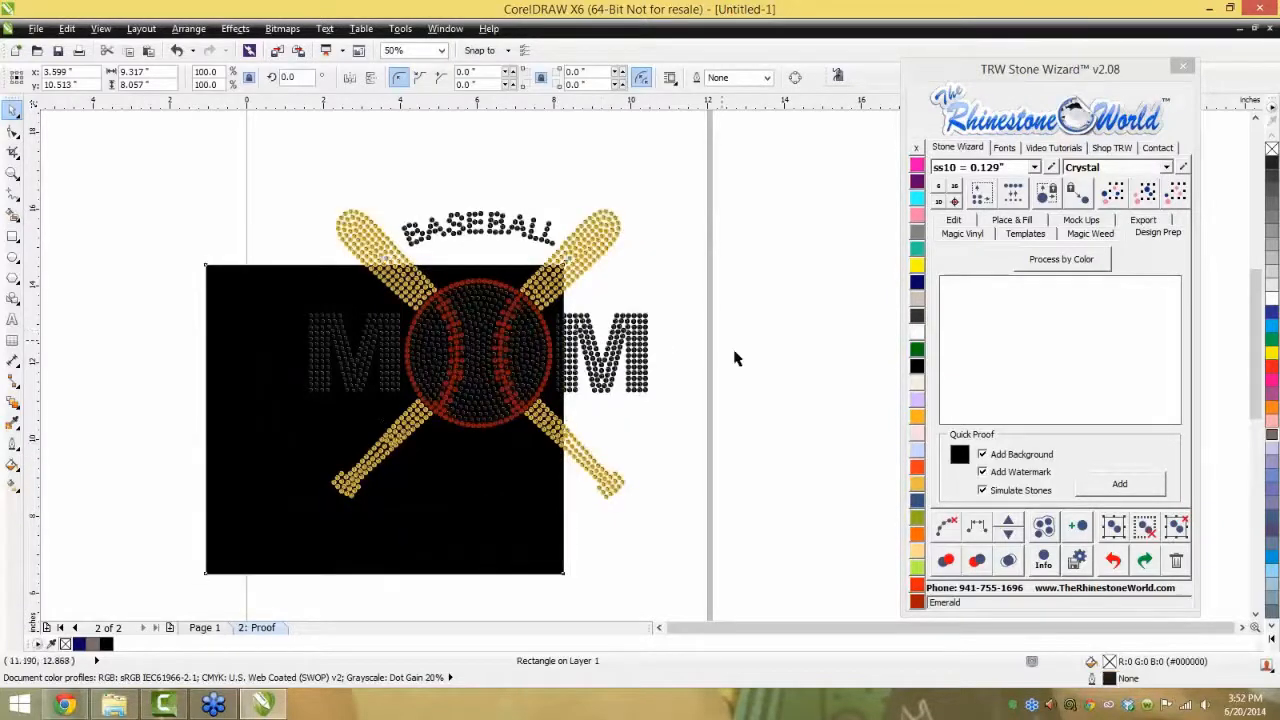
{"action": "key", "text": "Delete"}
- Examine the simulated stones up close and clear the BASEBALL MOM design from the proof page
{"action": "scroll", "coordinate": [505, 275], "scroll_direction": "up", "scroll_amount": 3}
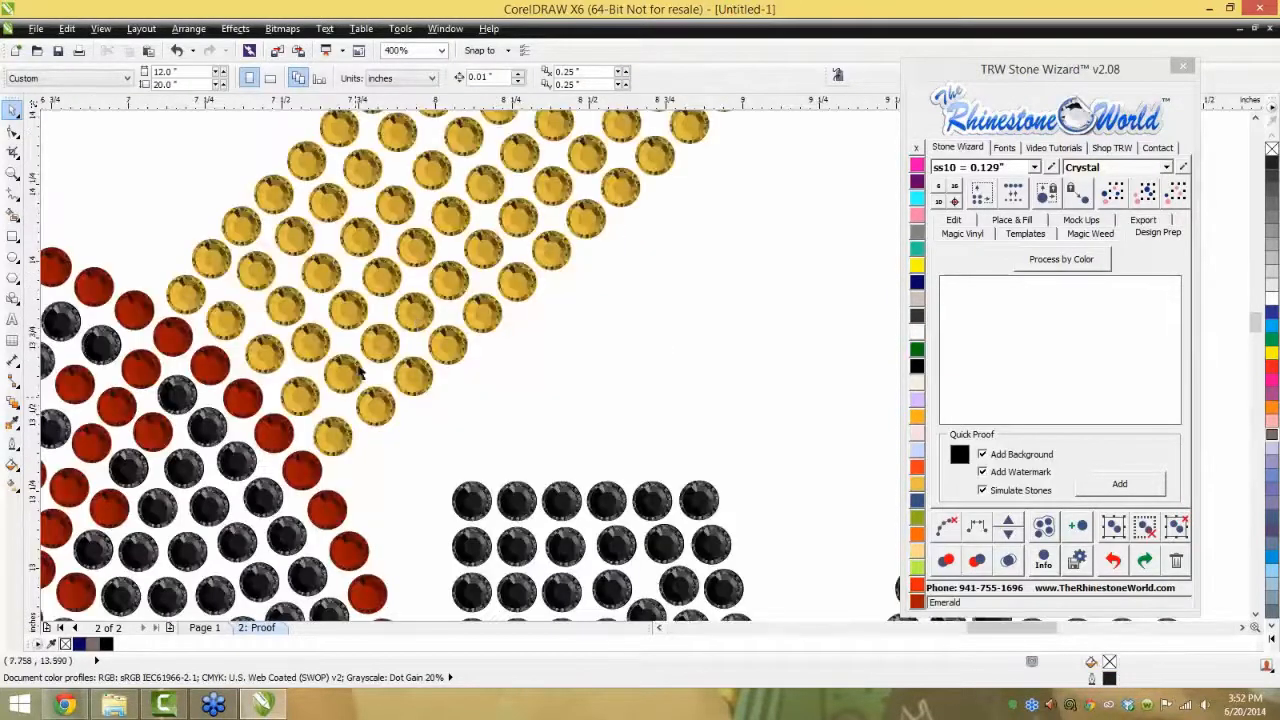
{"action": "scroll", "coordinate": [360, 365], "scroll_direction": "down", "scroll_amount": 3}
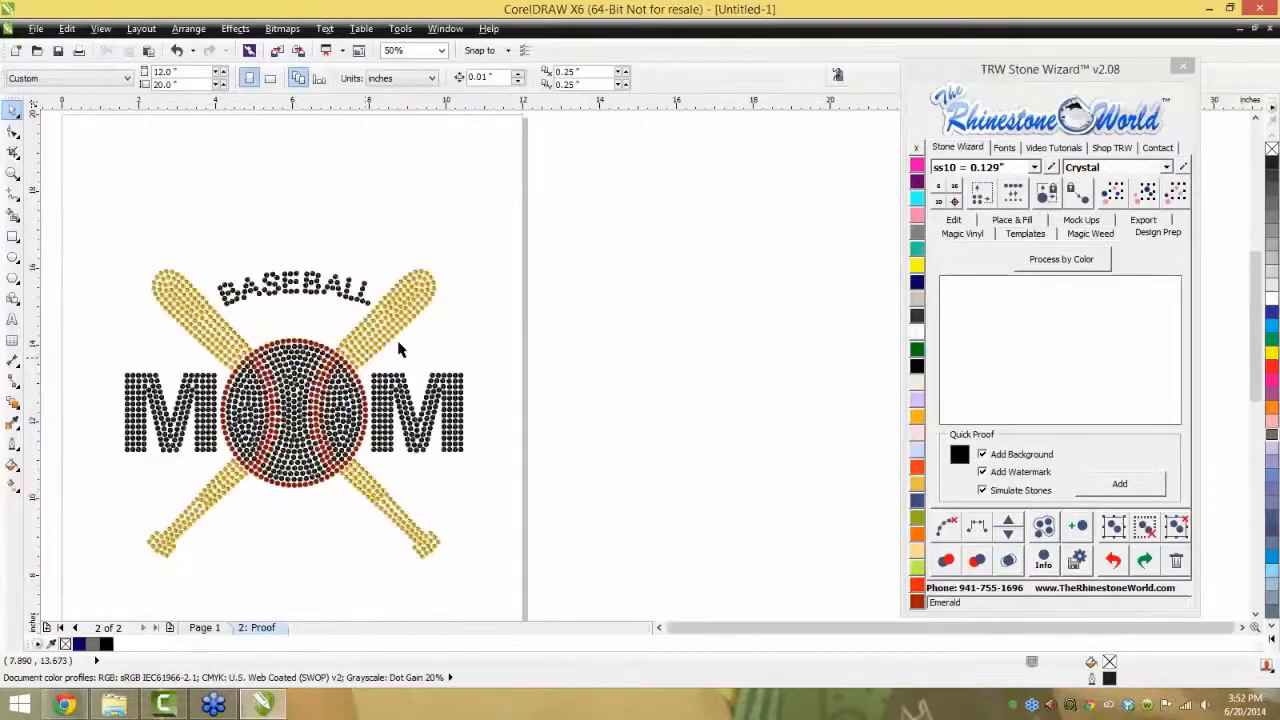
{"action": "scroll", "coordinate": [528, 429], "scroll_direction": "down", "scroll_amount": 1}
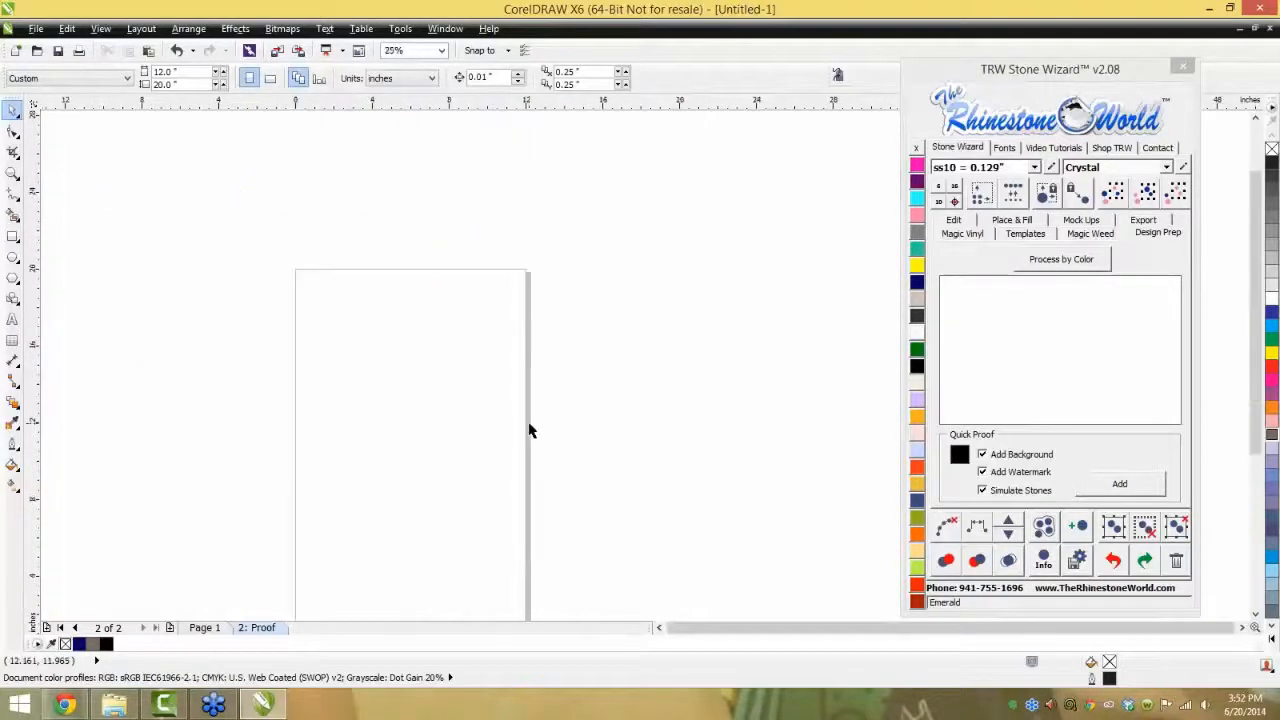
{"action": "scroll", "coordinate": [400, 440], "scroll_direction": "down", "scroll_amount": 1}
{"action": "scroll", "coordinate": [400, 448], "scroll_direction": "up", "scroll_amount": 1}
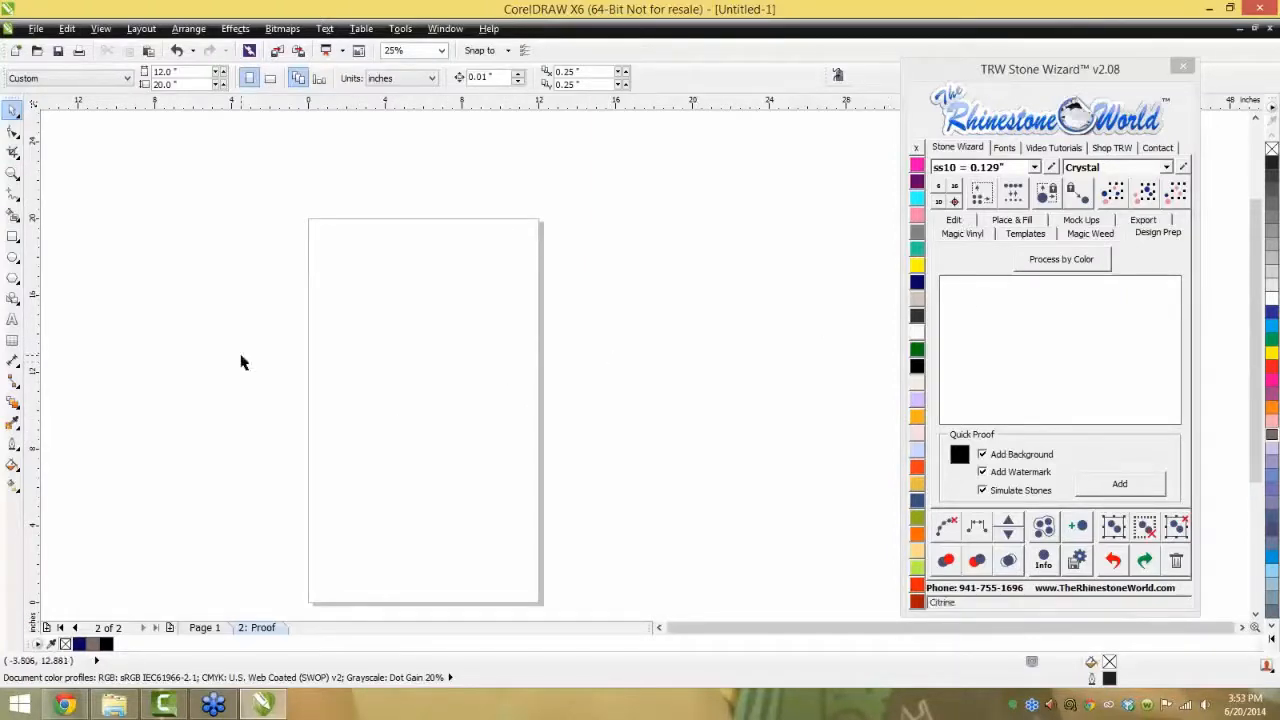
- Add the artistic text "Baseball" to the empty proof page and enlarge it to about 7.1 inches wide
{"action": "left_click", "coordinate": [12, 318]}
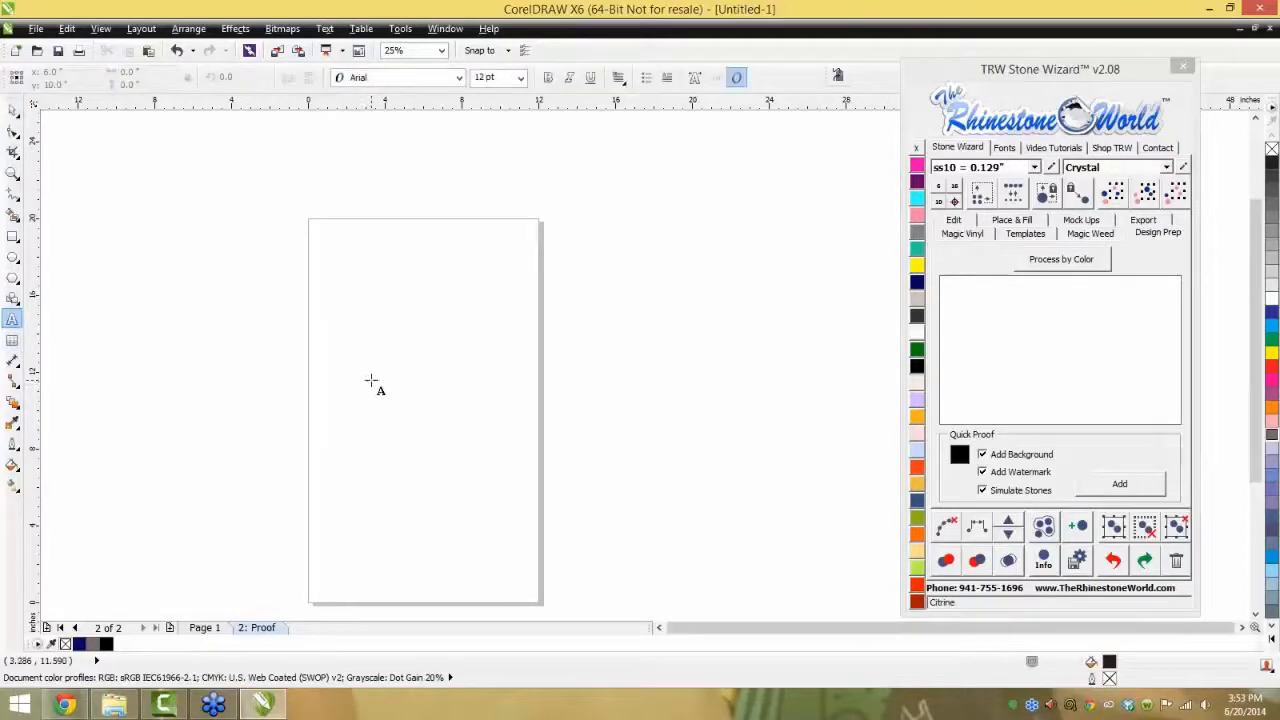
{"action": "left_click", "coordinate": [370, 380]}
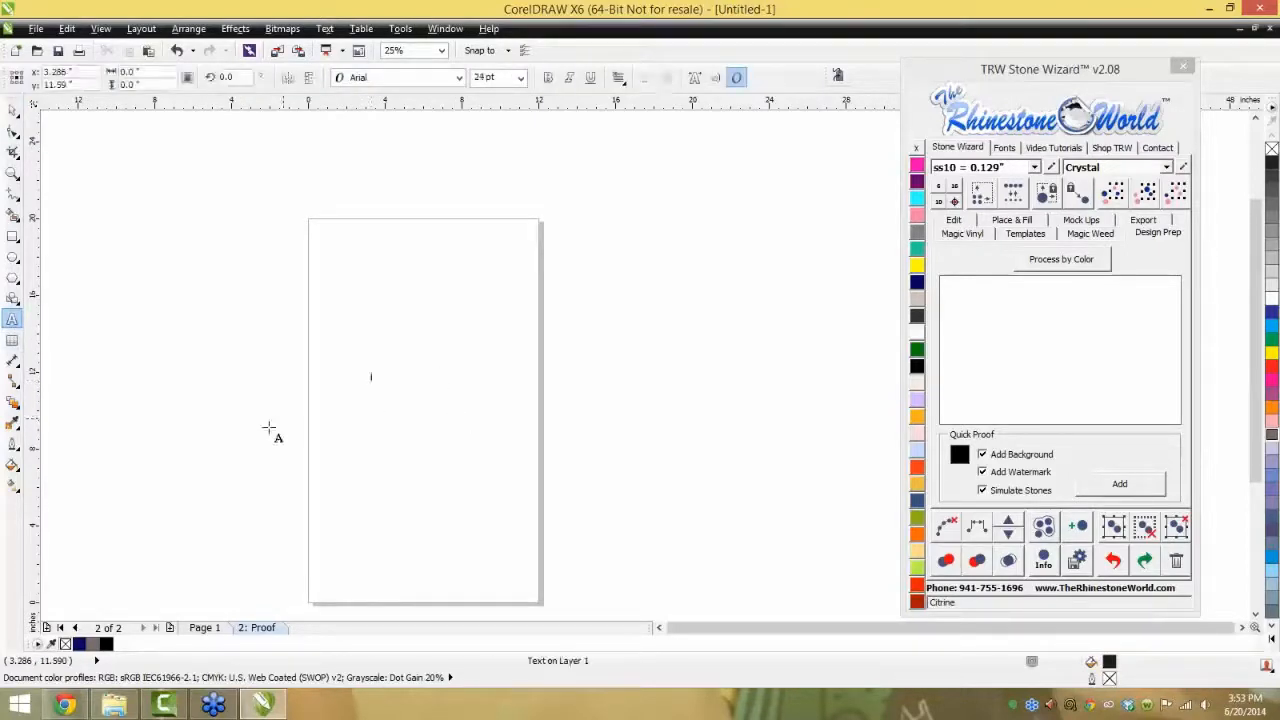
{"action": "scroll", "coordinate": [271, 429], "scroll_direction": "up", "scroll_amount": 1}
{"action": "type", "text": "B"}
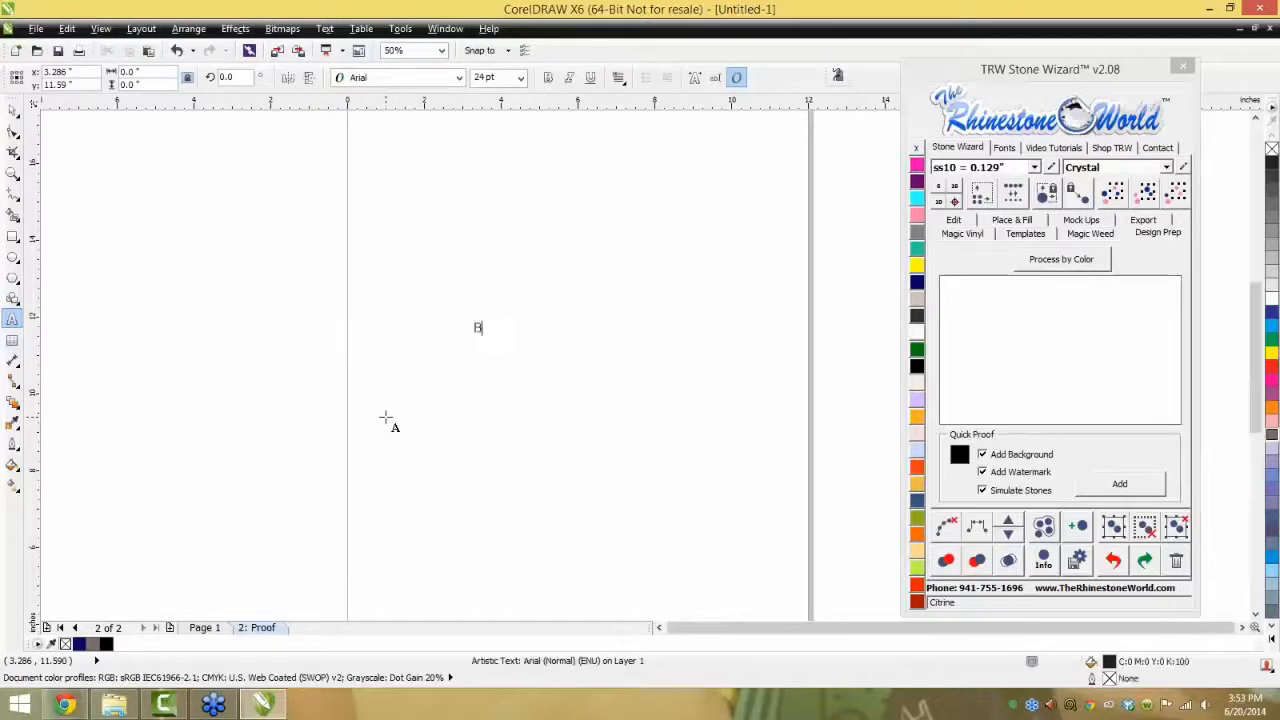
{"action": "type", "text": "aseball"}
{"action": "key", "text": "ctrl+space"}
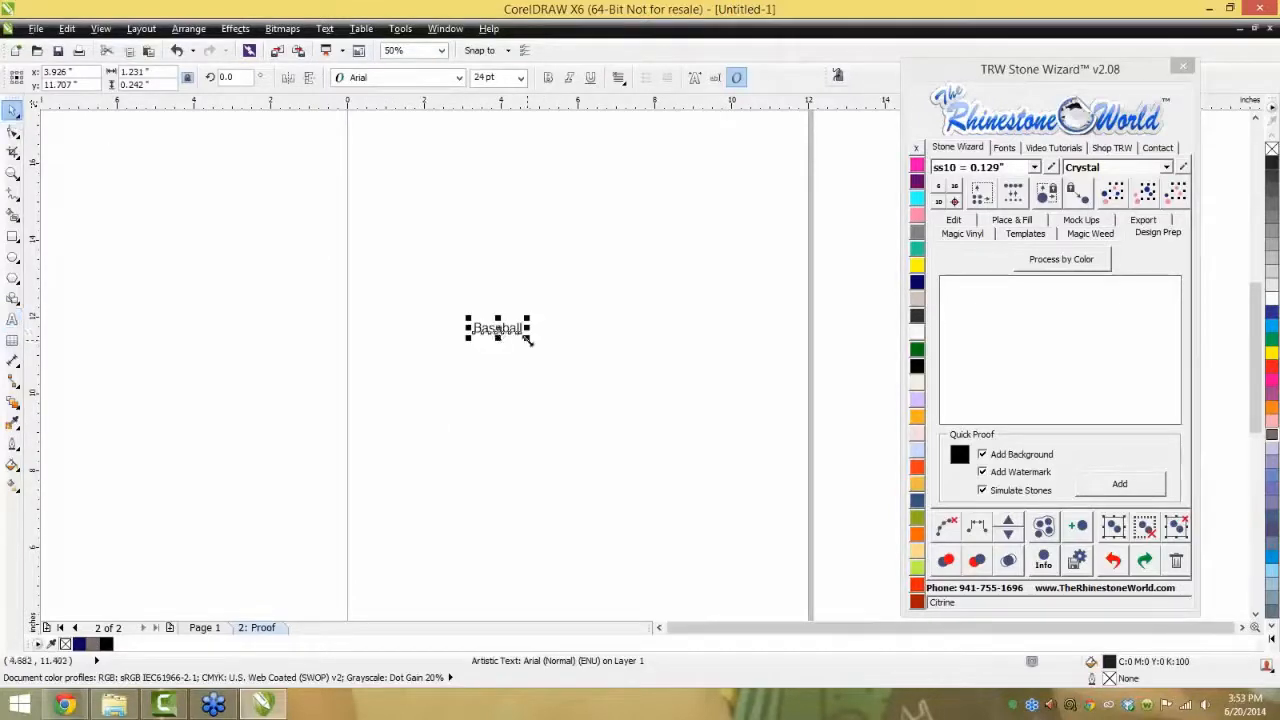
{"action": "left_click_drag", "start_coordinate": [528, 340], "coordinate": [726, 322]}
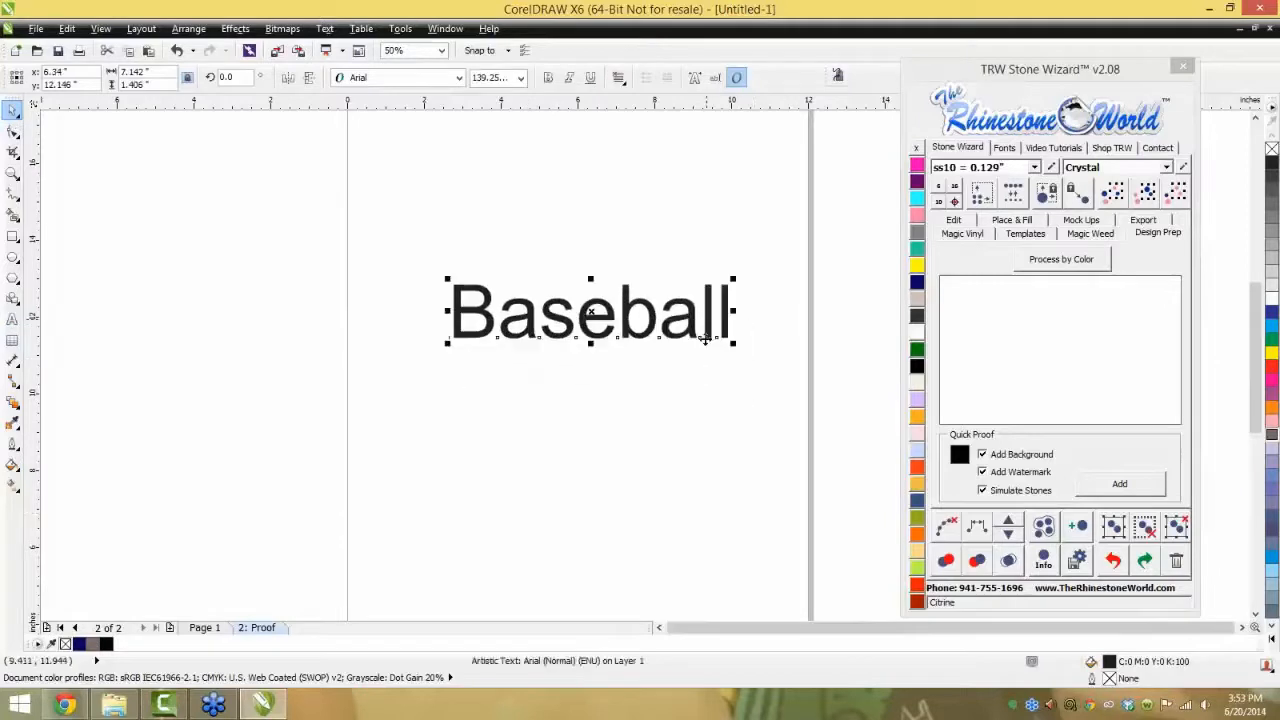
- Apply the favorite font TRW 04 Super Script Multi Stone to the text and enlarge it to about 9.5 inches wide
{"action": "left_click", "coordinate": [1004, 148]}
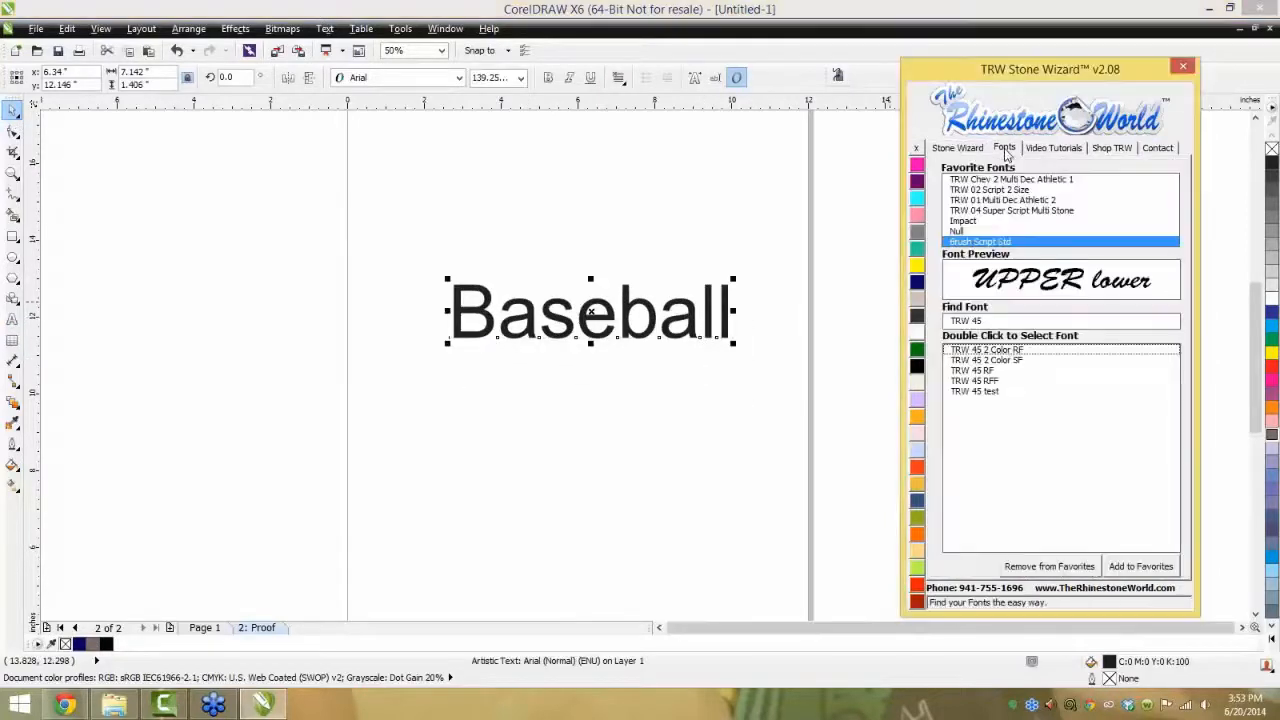
{"action": "left_click", "coordinate": [1000, 211]}
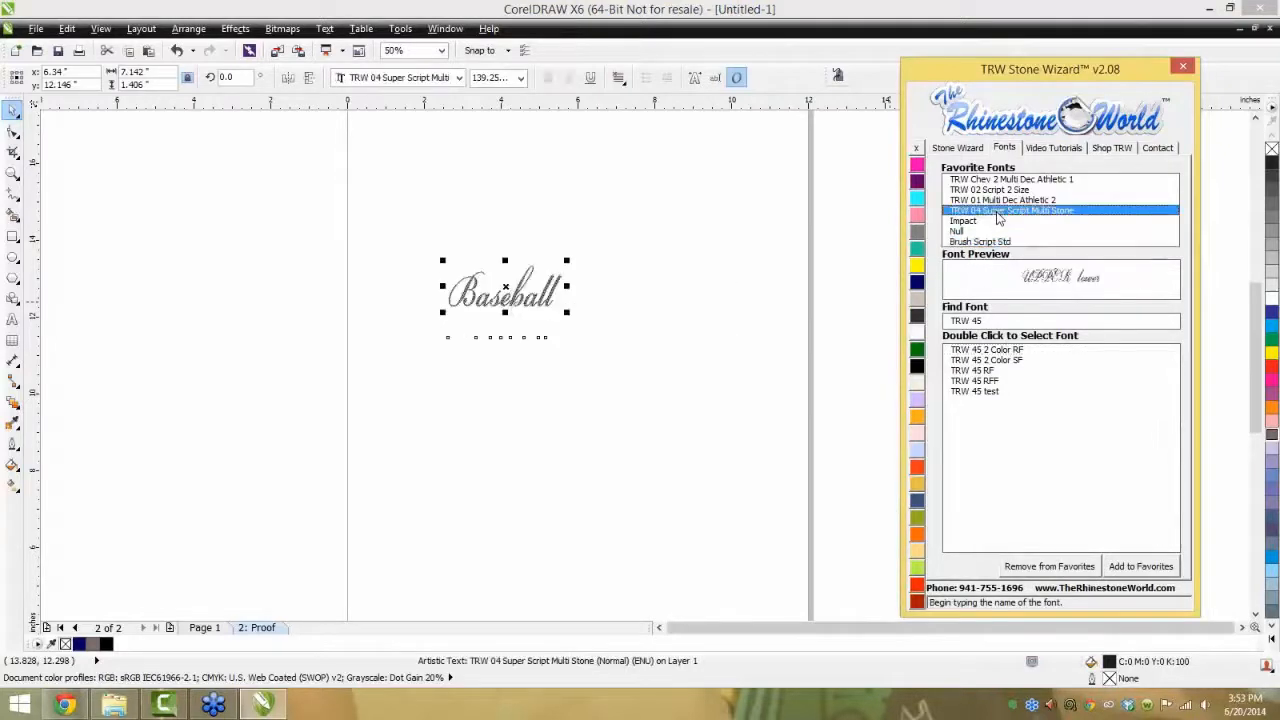
{"action": "left_click_drag", "start_coordinate": [567, 312], "coordinate": [817, 541]}
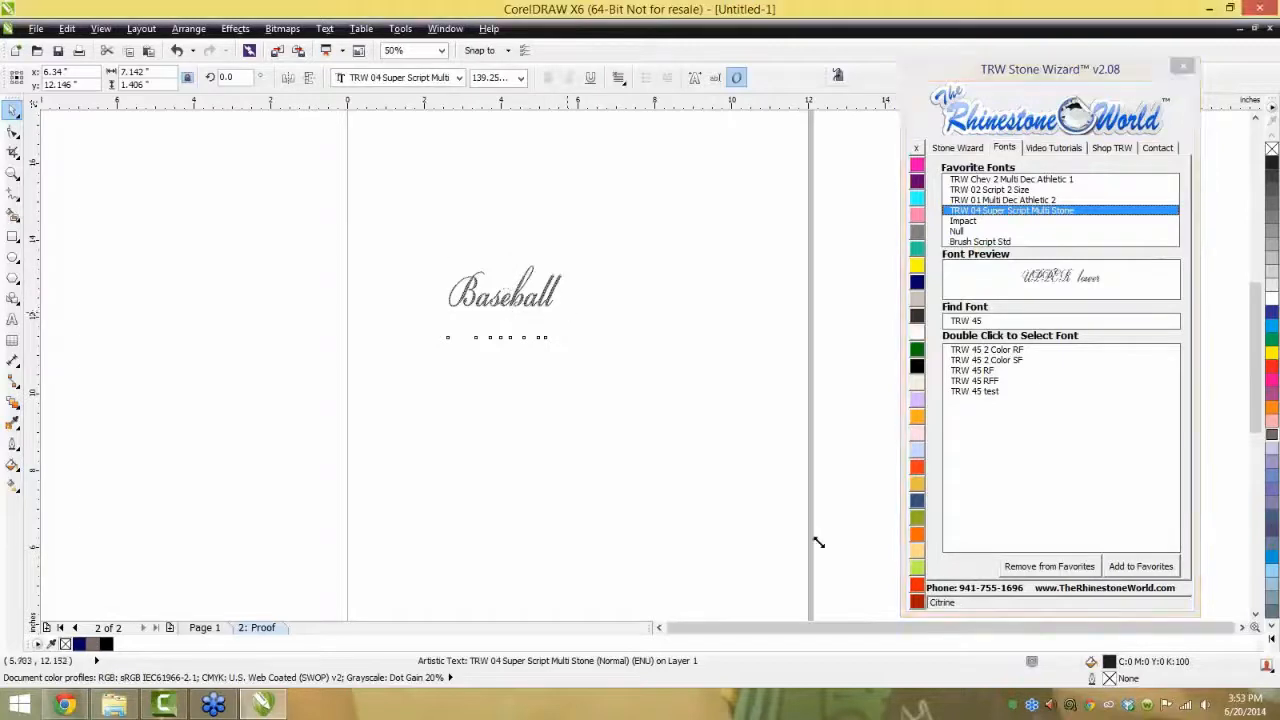
{"action": "left_click_drag", "start_coordinate": [770, 375], "coordinate": [731, 349]}
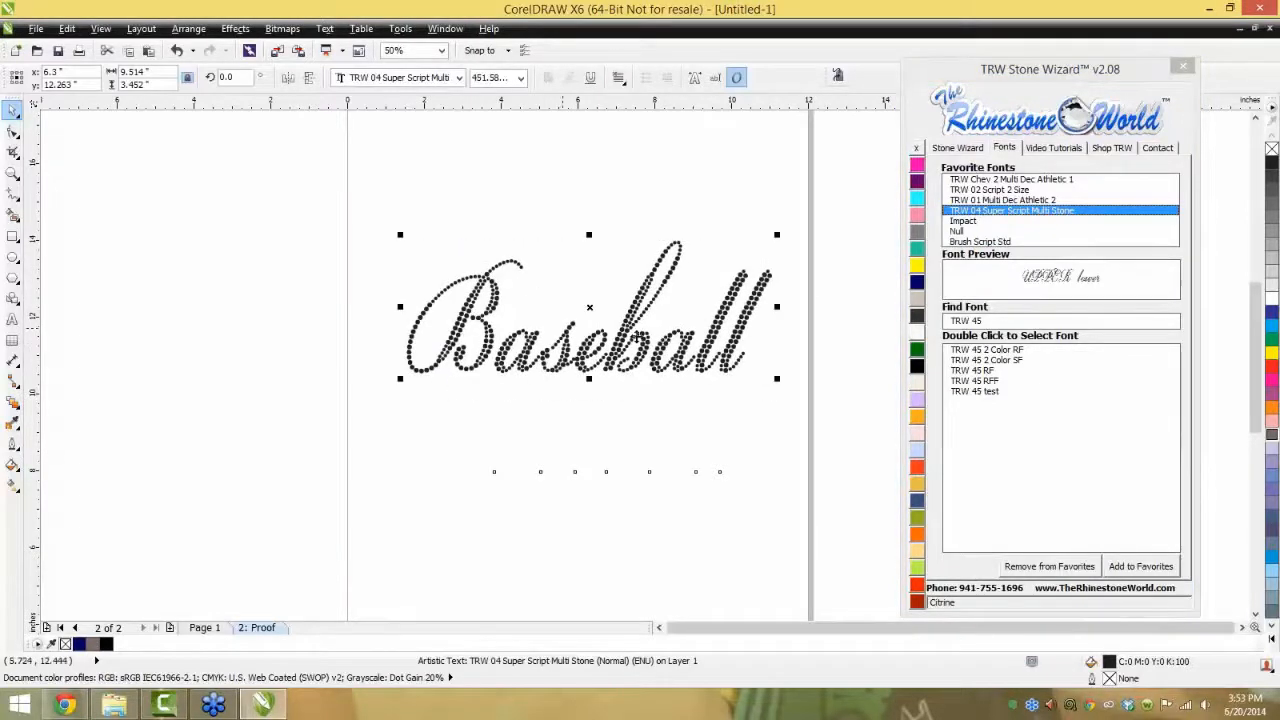
{"action": "scroll", "coordinate": [638, 350], "scroll_direction": "up", "scroll_amount": 2}
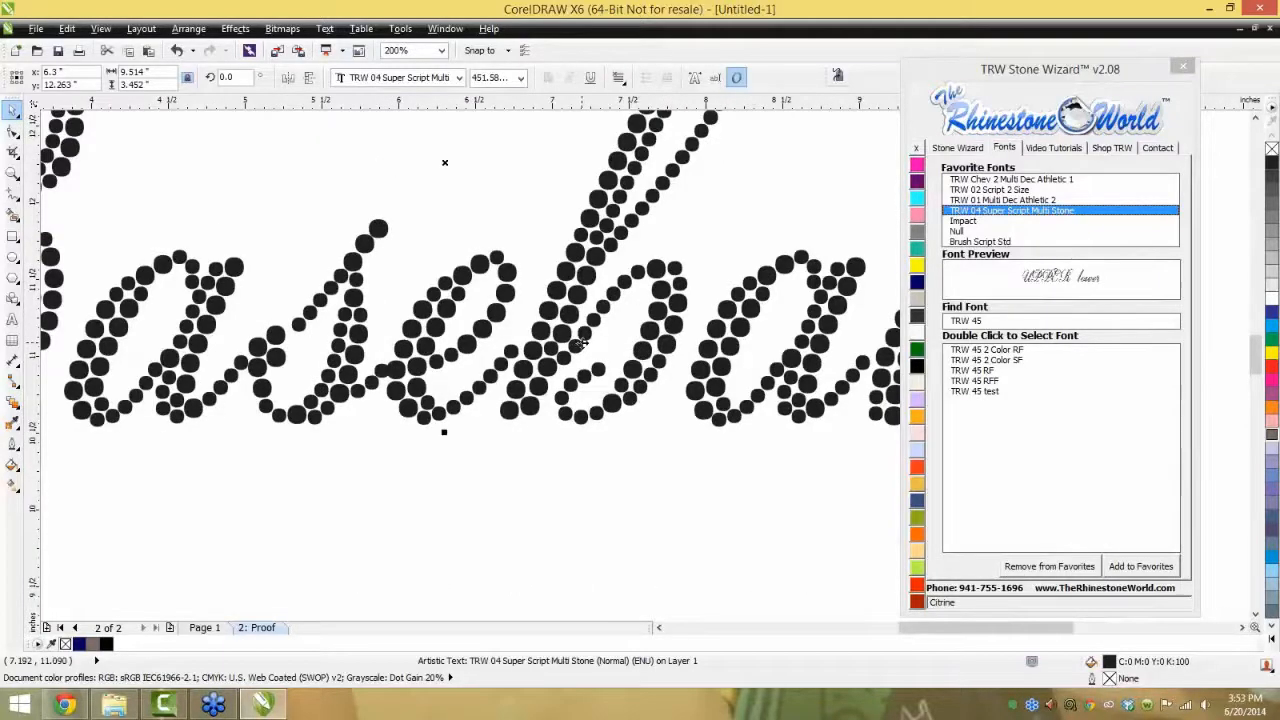
{"action": "scroll", "coordinate": [579, 343], "scroll_direction": "down", "scroll_amount": 1}
{"action": "scroll", "coordinate": [580, 343], "scroll_direction": "down", "scroll_amount": 1}
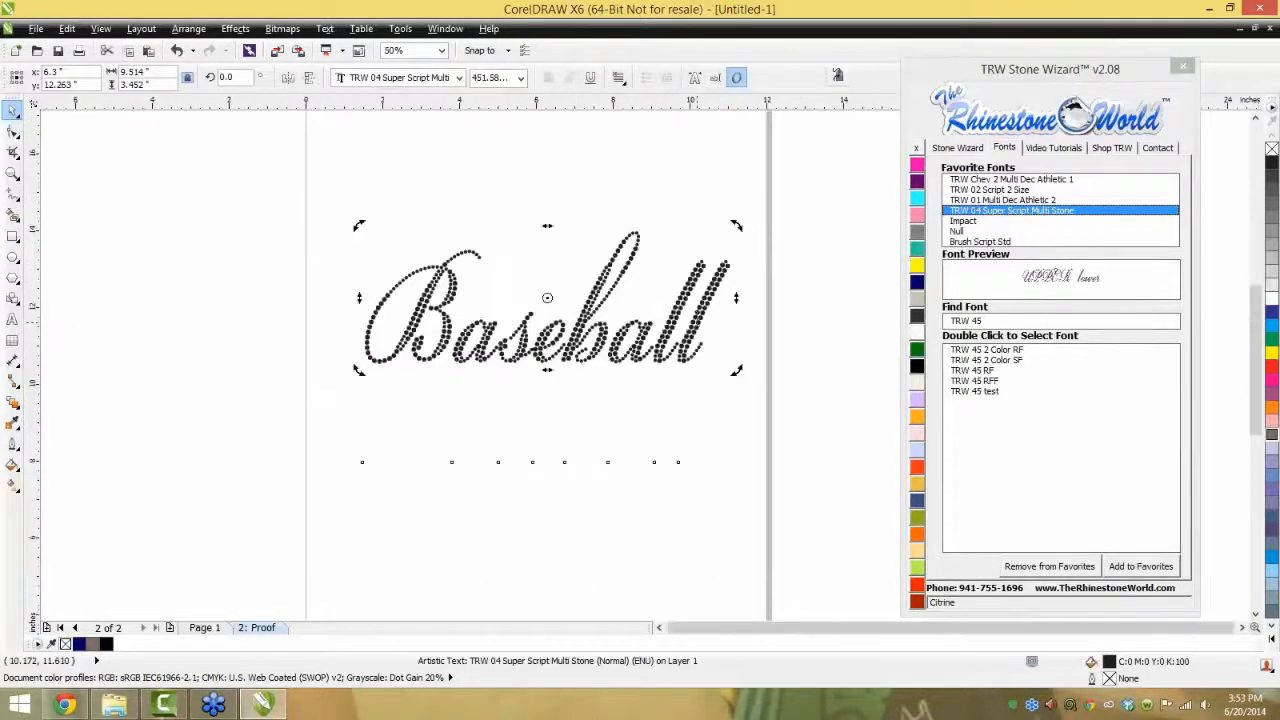
- Replace the script text's wording with "Football" and deselect it
{"action": "key", "text": "F8"}
{"action": "key", "text": "ctrl+a"}
{"action": "type", "text": "F"}
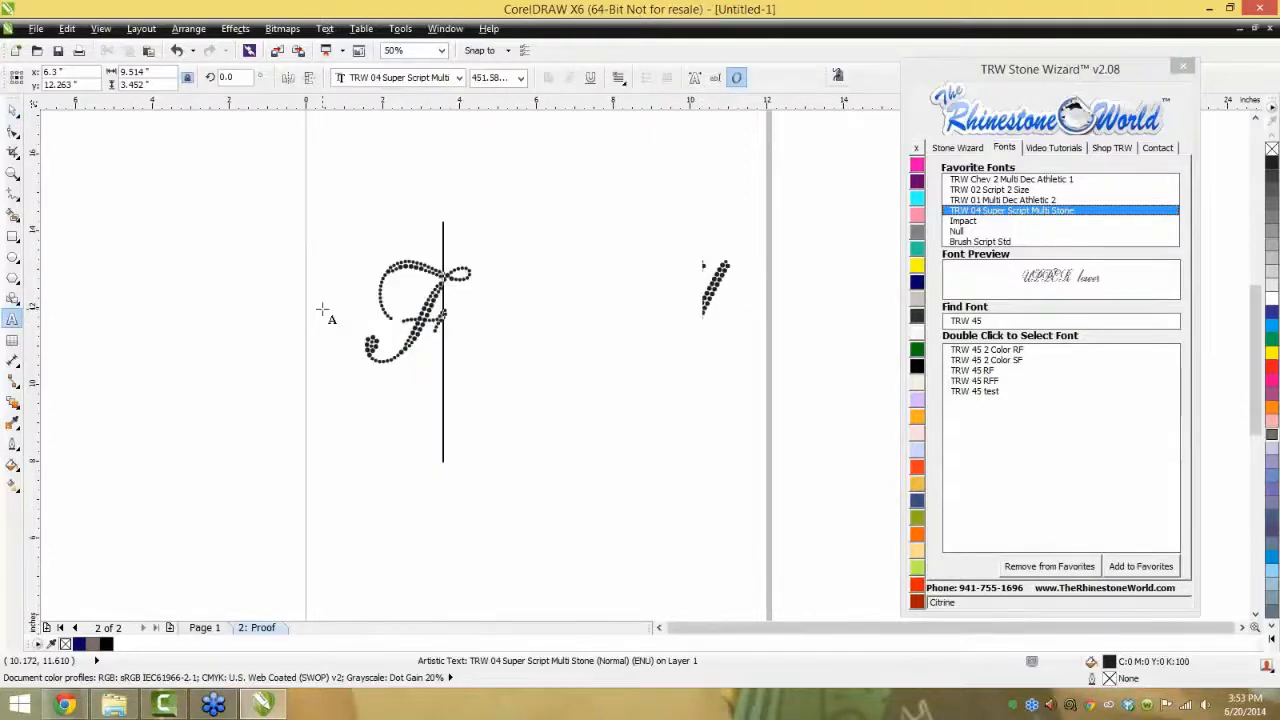
{"action": "type", "text": "ootball"}
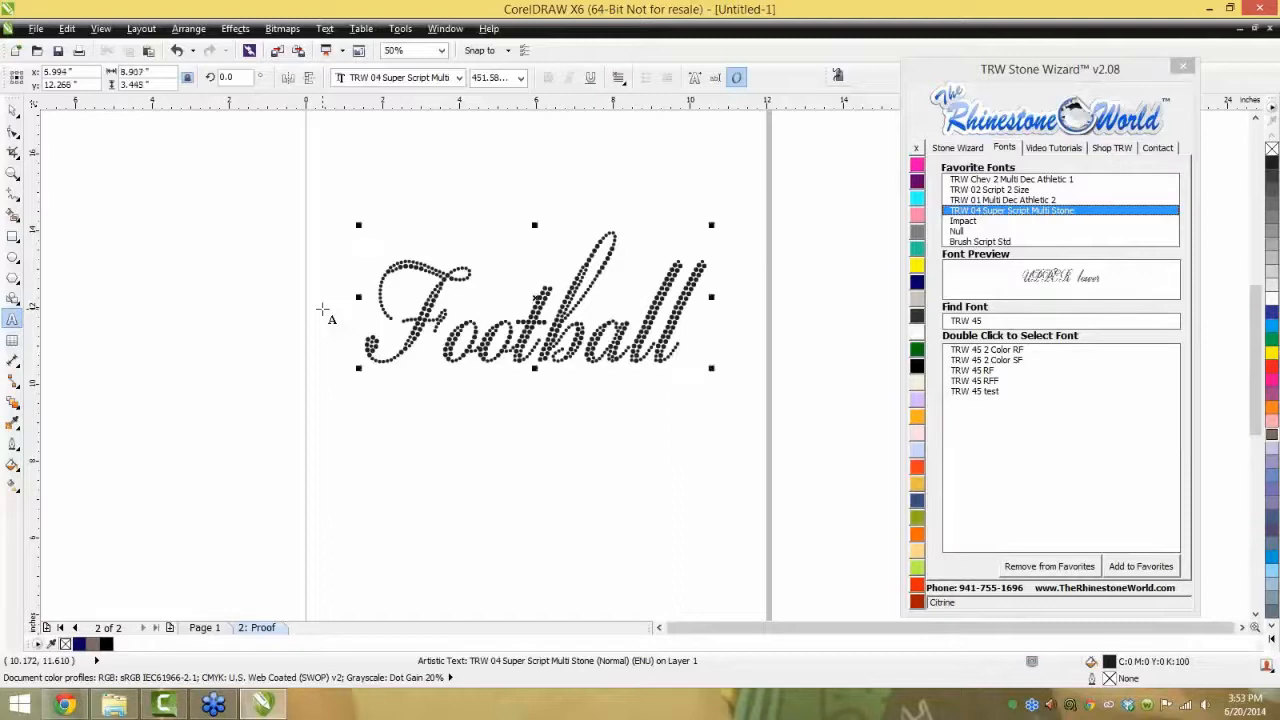
{"action": "left_click", "coordinate": [14, 110]}
{"action": "left_click", "coordinate": [420, 209]}
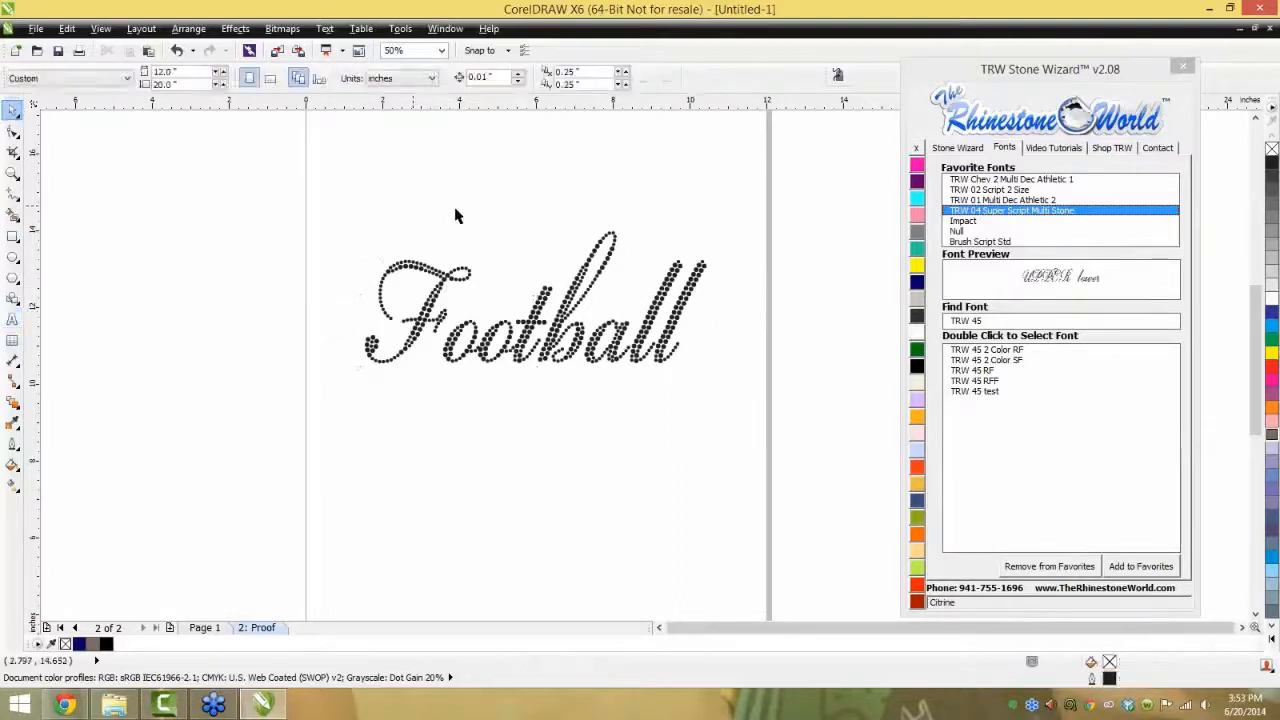
- Run Resize Design on the Football text at ss10 = 0.129", declining to replace the differently sized stones
{"action": "left_click", "coordinate": [960, 148]}
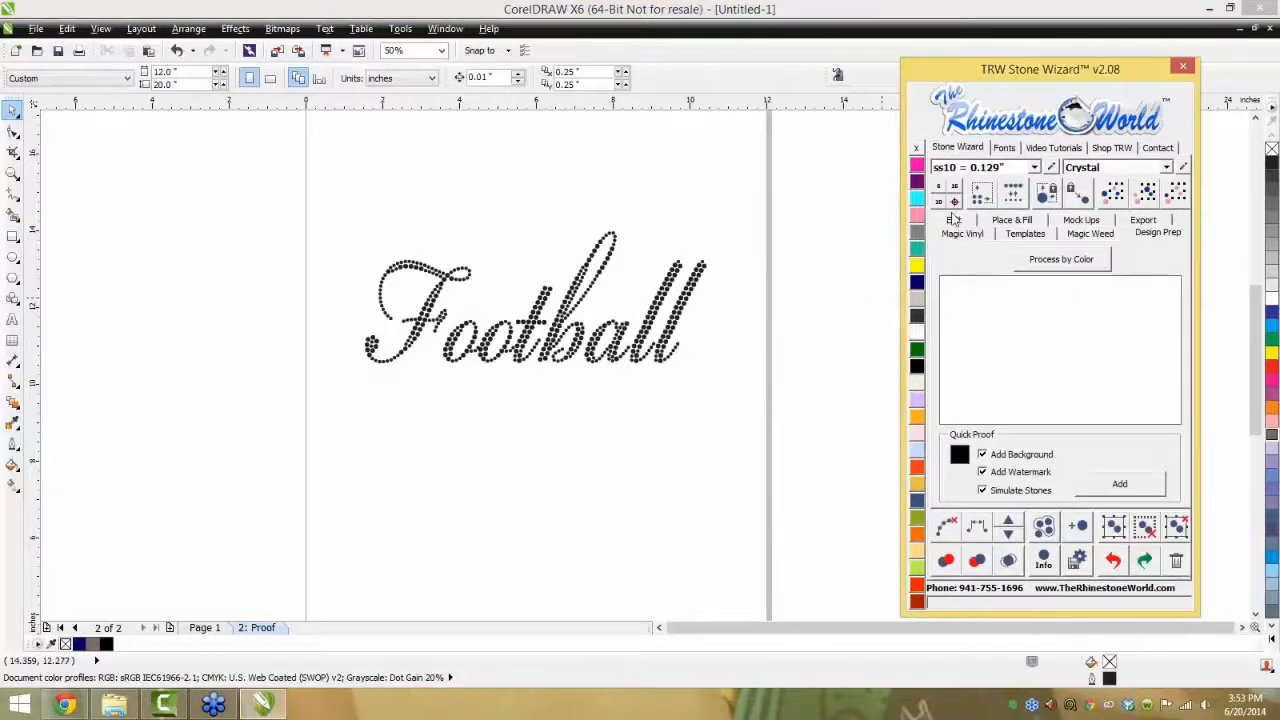
{"action": "left_click", "coordinate": [697, 290]}
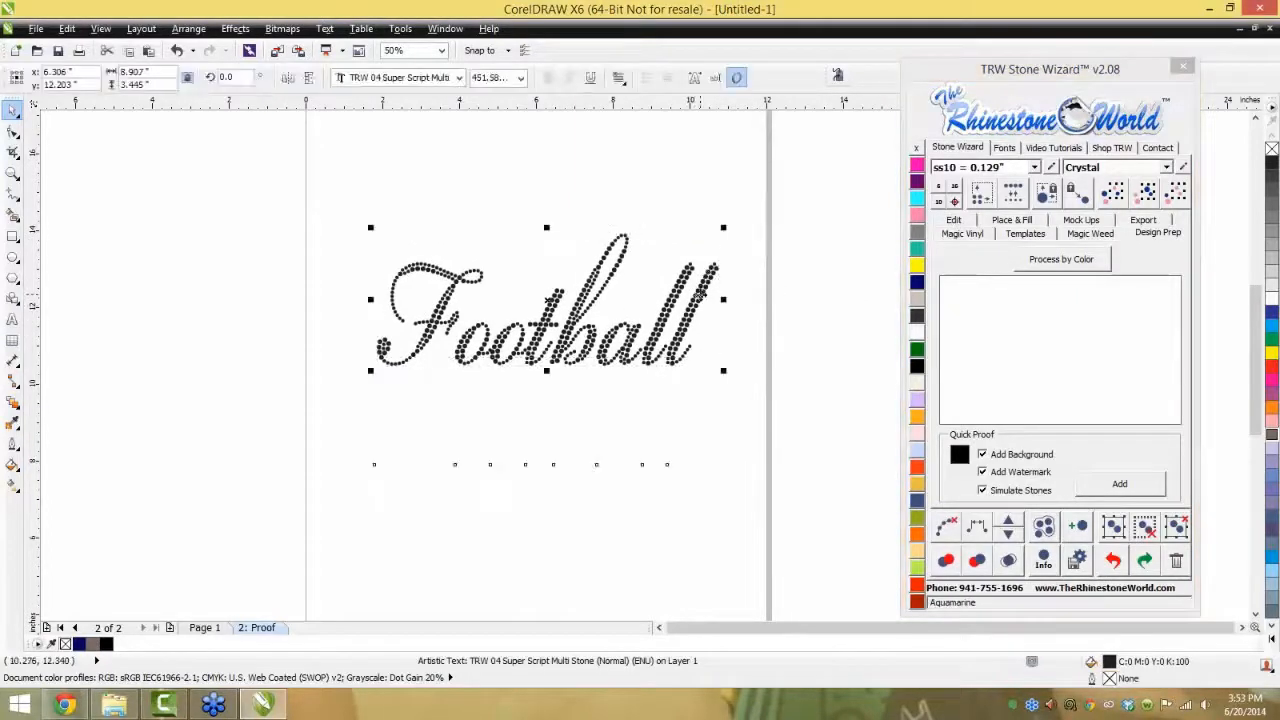
{"action": "scroll", "coordinate": [694, 305], "scroll_direction": "up", "scroll_amount": 2}
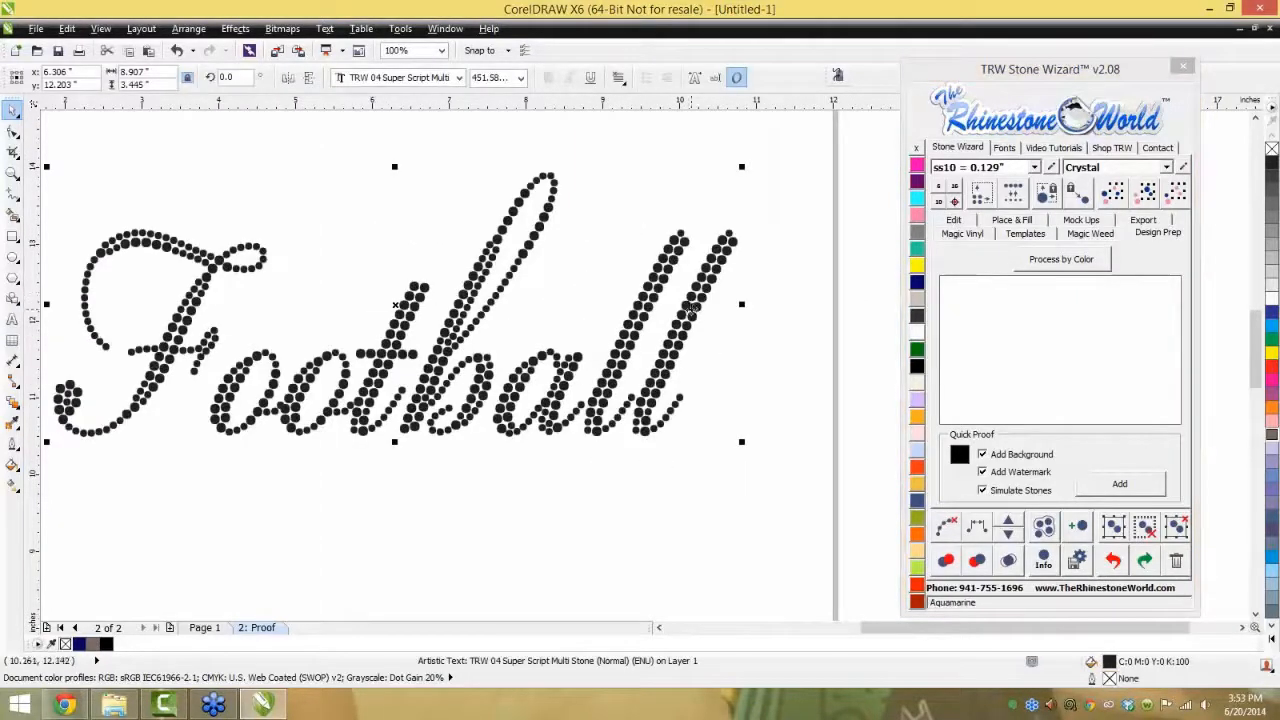
{"action": "scroll", "coordinate": [558, 395], "scroll_direction": "down", "scroll_amount": 2}
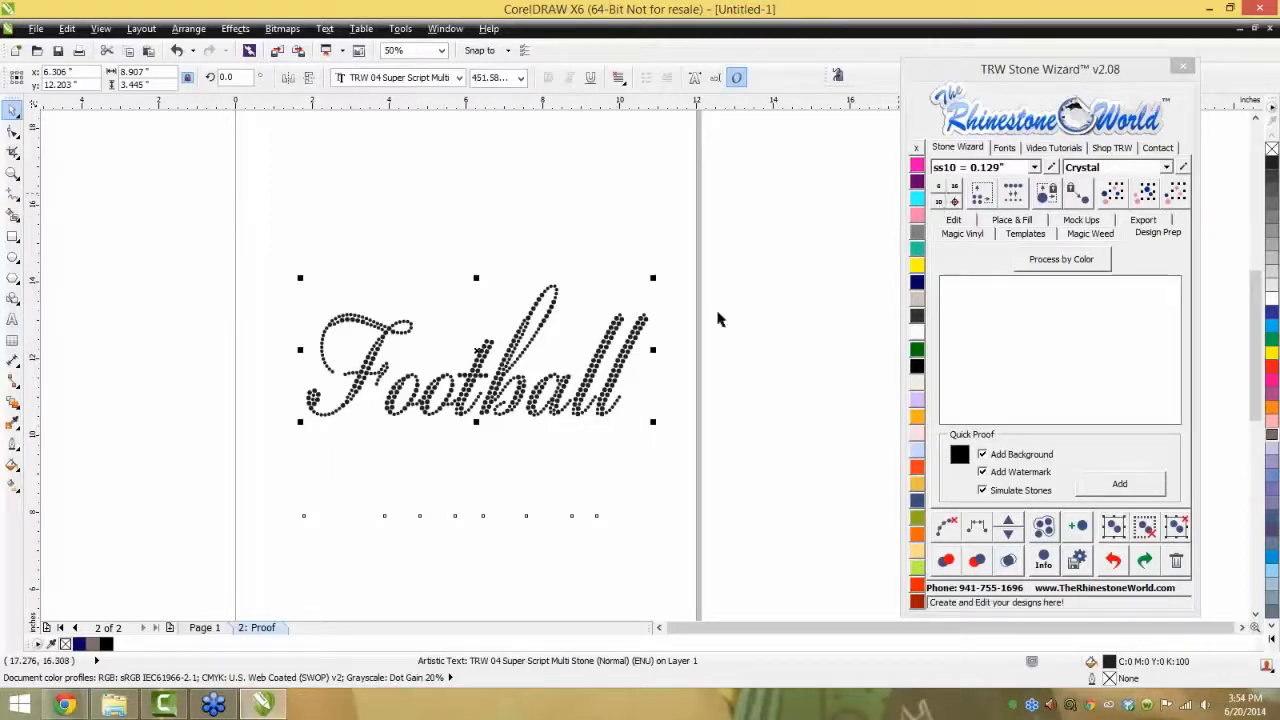
{"action": "left_click", "coordinate": [940, 205]}
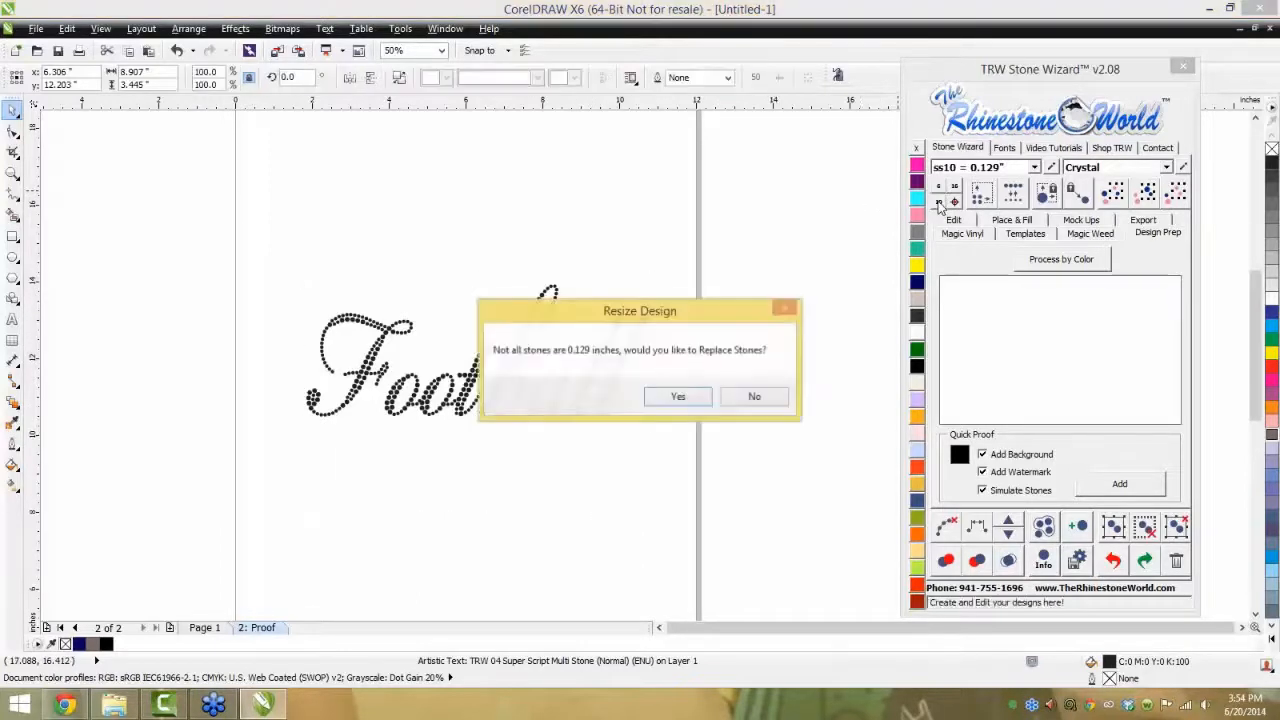
{"action": "left_click", "coordinate": [755, 397]}
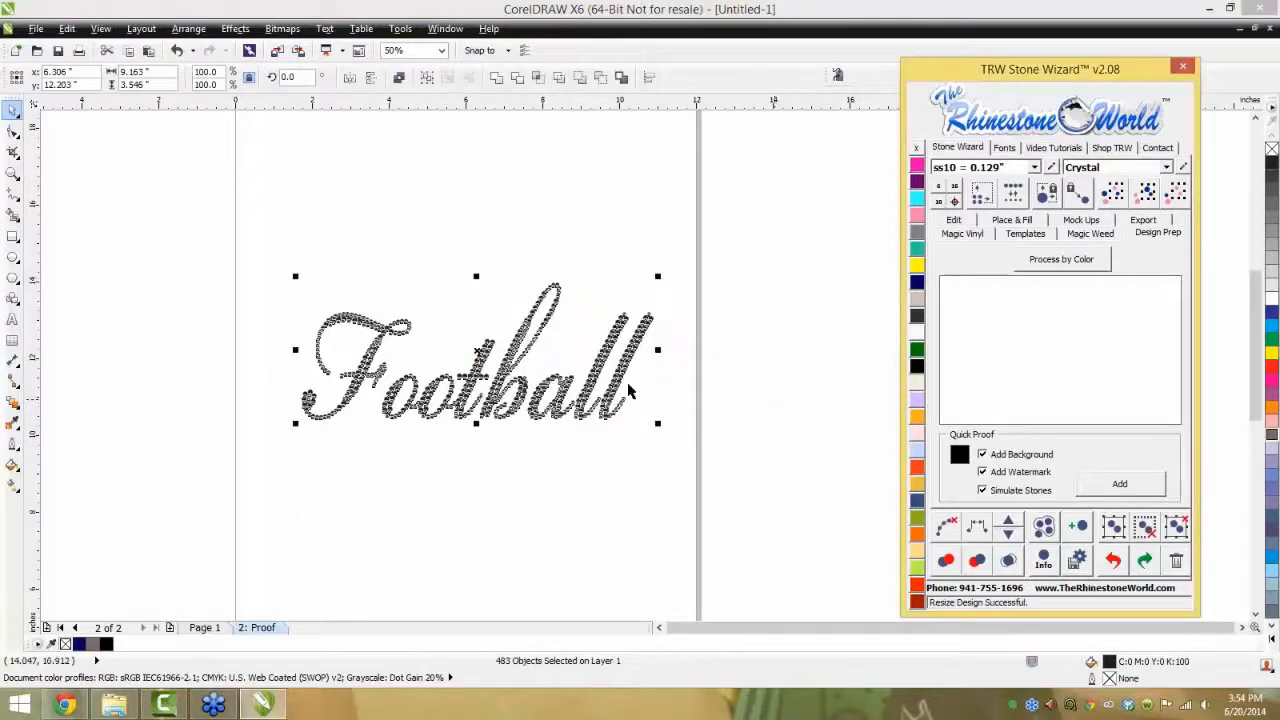
- Examine the large and small stones in the resized Football lettering up close
{"action": "left_click", "coordinate": [568, 414]}
{"action": "scroll", "coordinate": [568, 414], "scroll_direction": "up", "scroll_amount": 4}
{"action": "scroll", "coordinate": [568, 414], "scroll_direction": "up", "scroll_amount": 2}
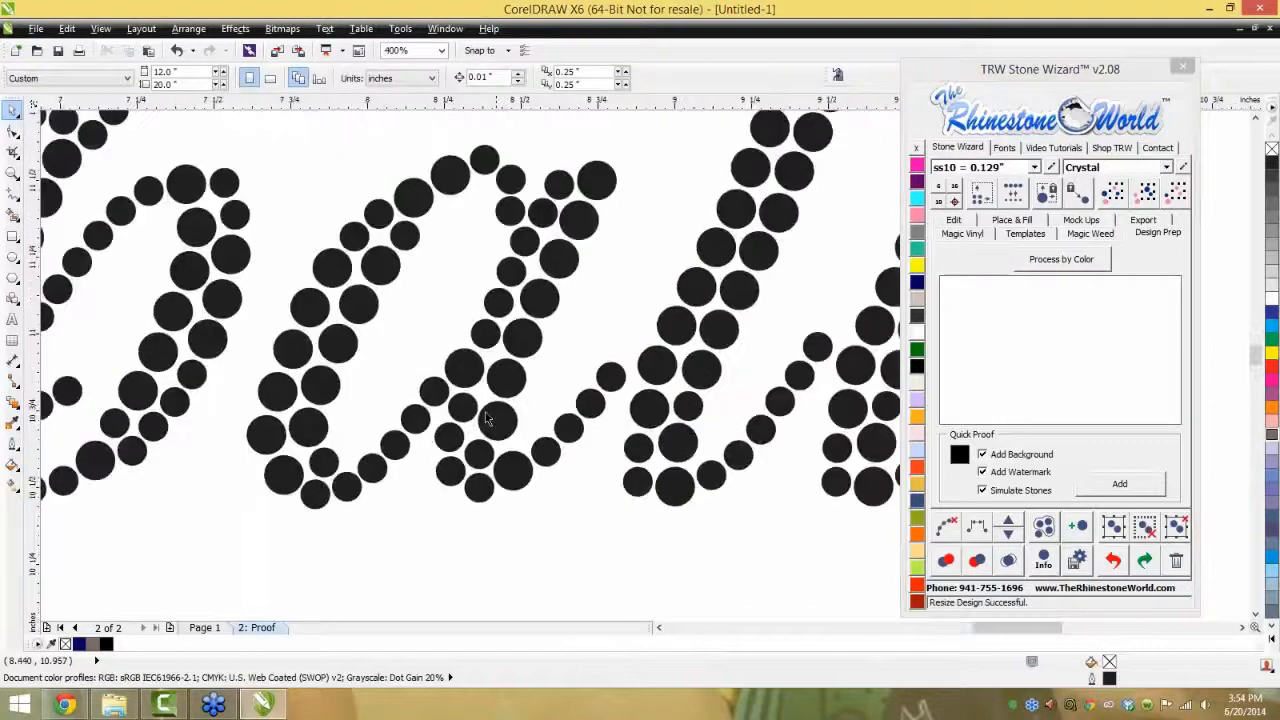
{"action": "left_click", "coordinate": [488, 335]}
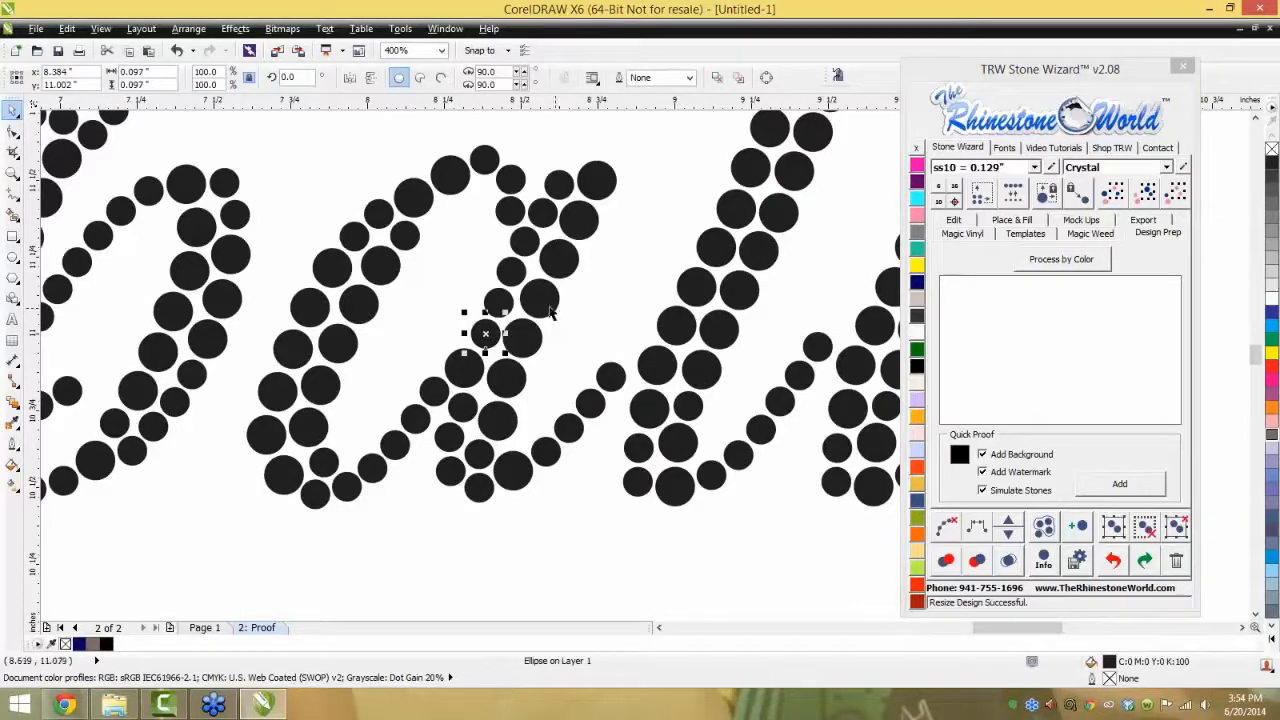
{"action": "left_click", "coordinate": [355, 198]}
{"action": "scroll", "coordinate": [374, 212], "scroll_direction": "down", "scroll_amount": 6}
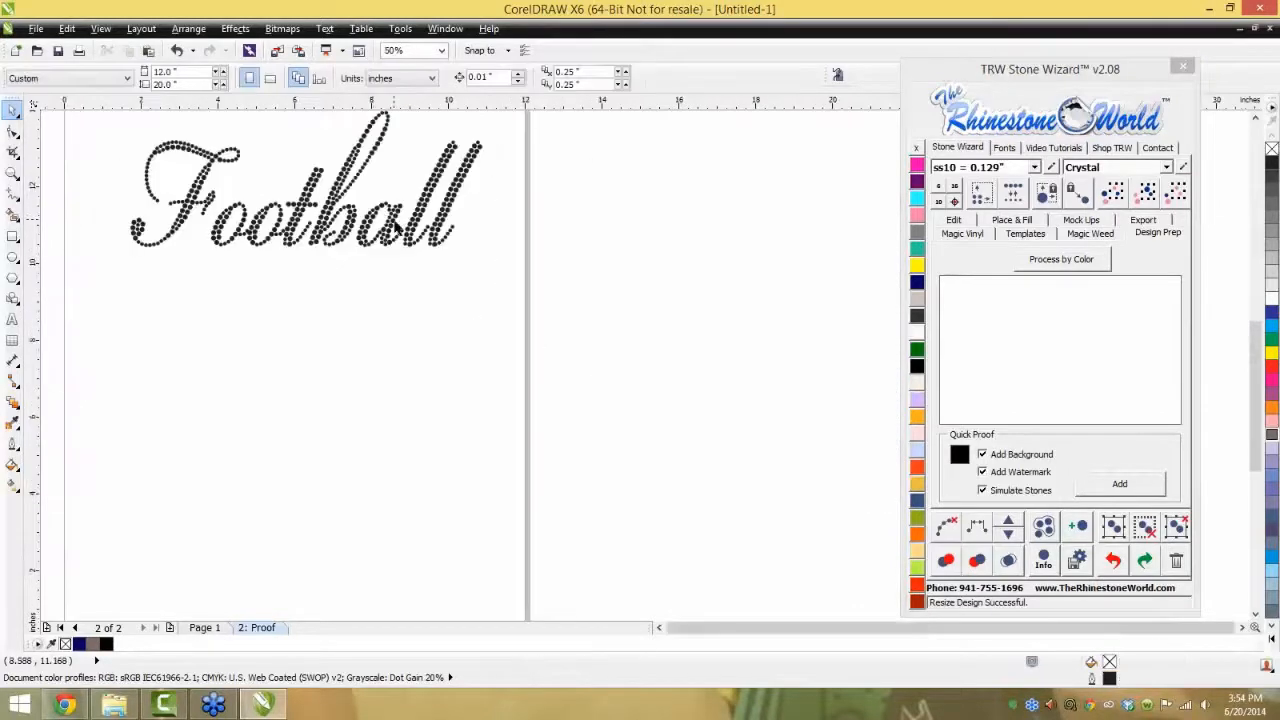
{"action": "scroll", "coordinate": [397, 228], "scroll_direction": "down", "scroll_amount": 1}
{"action": "scroll", "coordinate": [269, 165], "scroll_direction": "up", "scroll_amount": 1}
- Recolor all stones of the Football design to Emerald
{"action": "left_click_drag", "start_coordinate": [200, 129], "coordinate": [717, 370]}
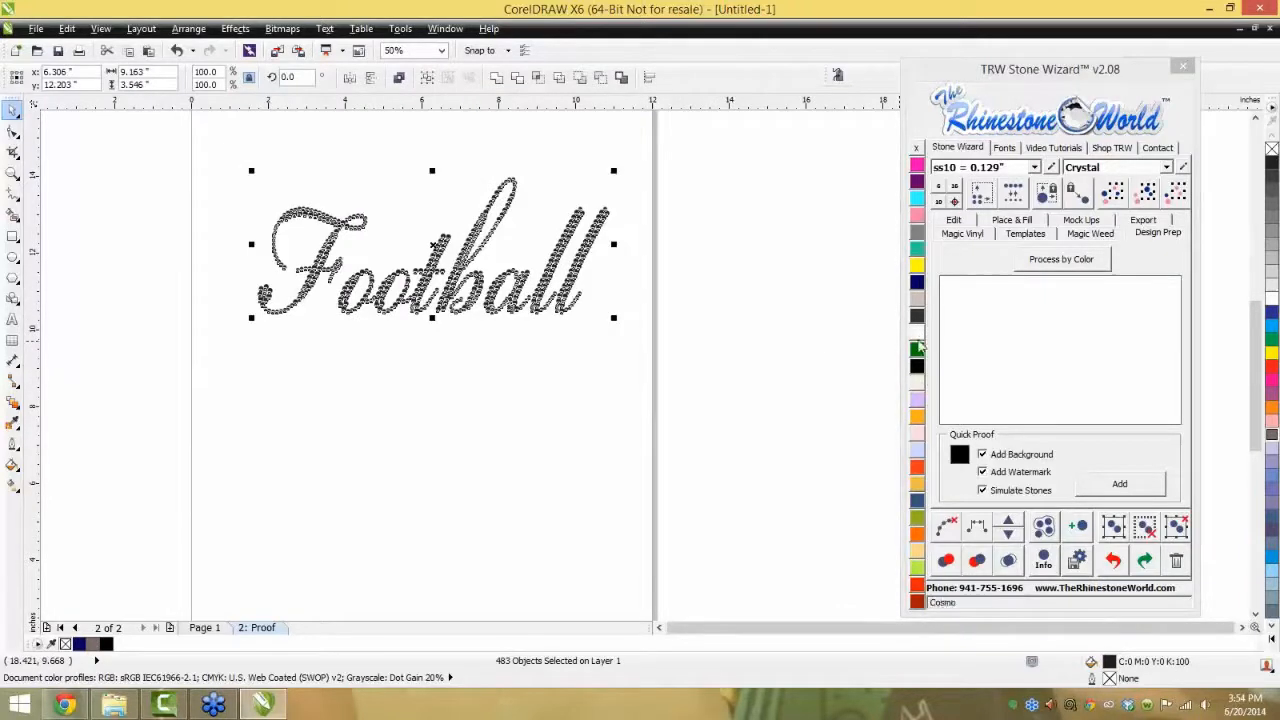
{"action": "left_click", "coordinate": [918, 349]}
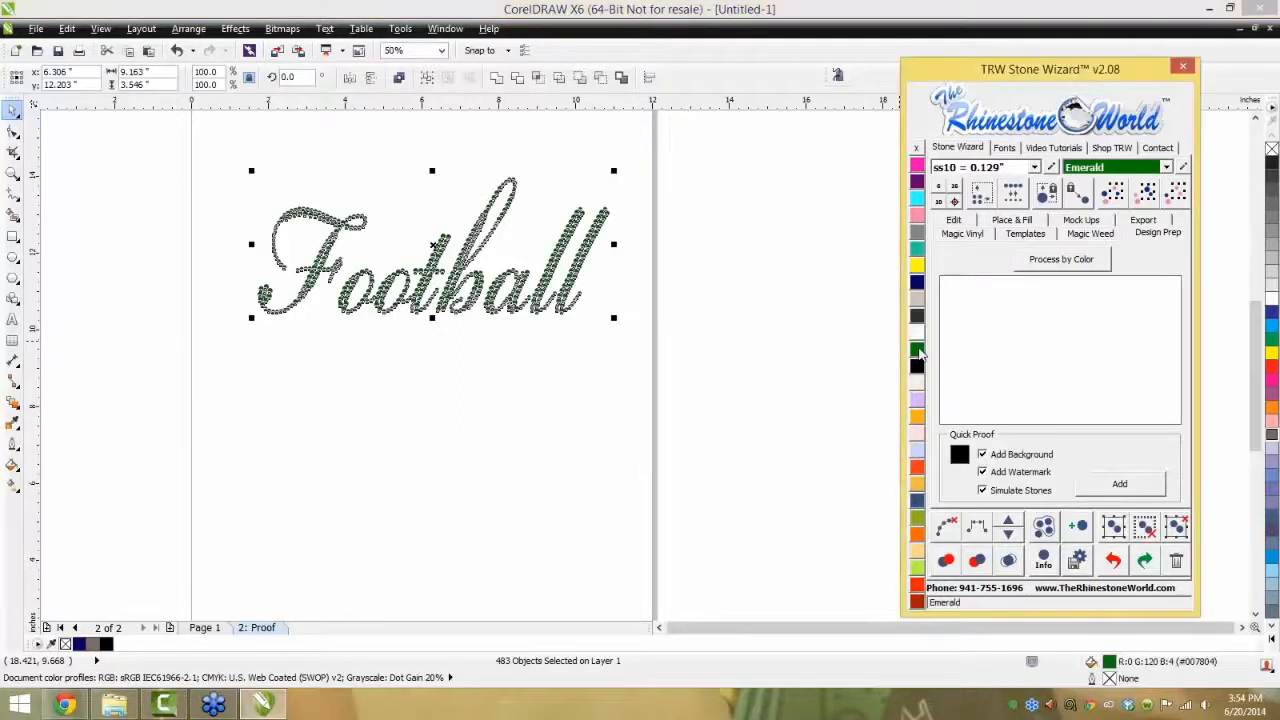
{"action": "left_click", "coordinate": [714, 308]}
- Create a Women's Tank Top Front mockup of the Football design, inspect its simulated stones and bring back the Stone Wizard
{"action": "left_click_drag", "start_coordinate": [710, 358], "coordinate": [168, 160]}
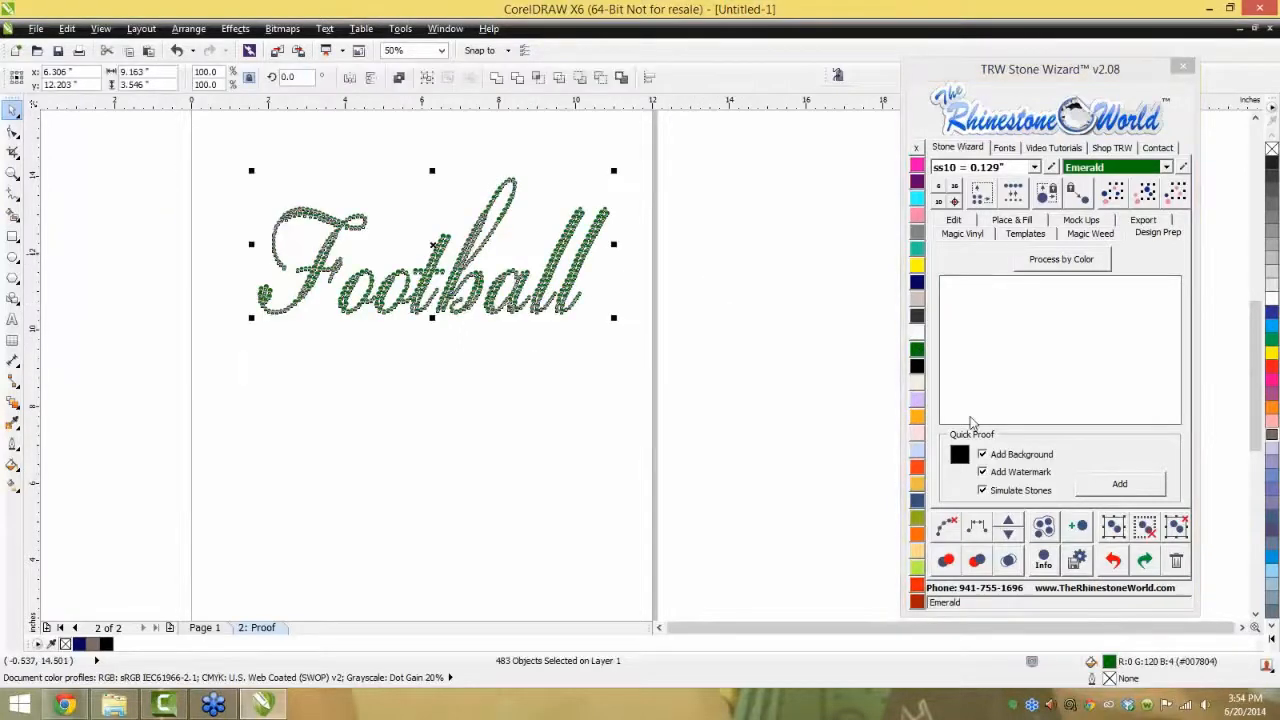
{"action": "left_click", "coordinate": [1104, 222]}
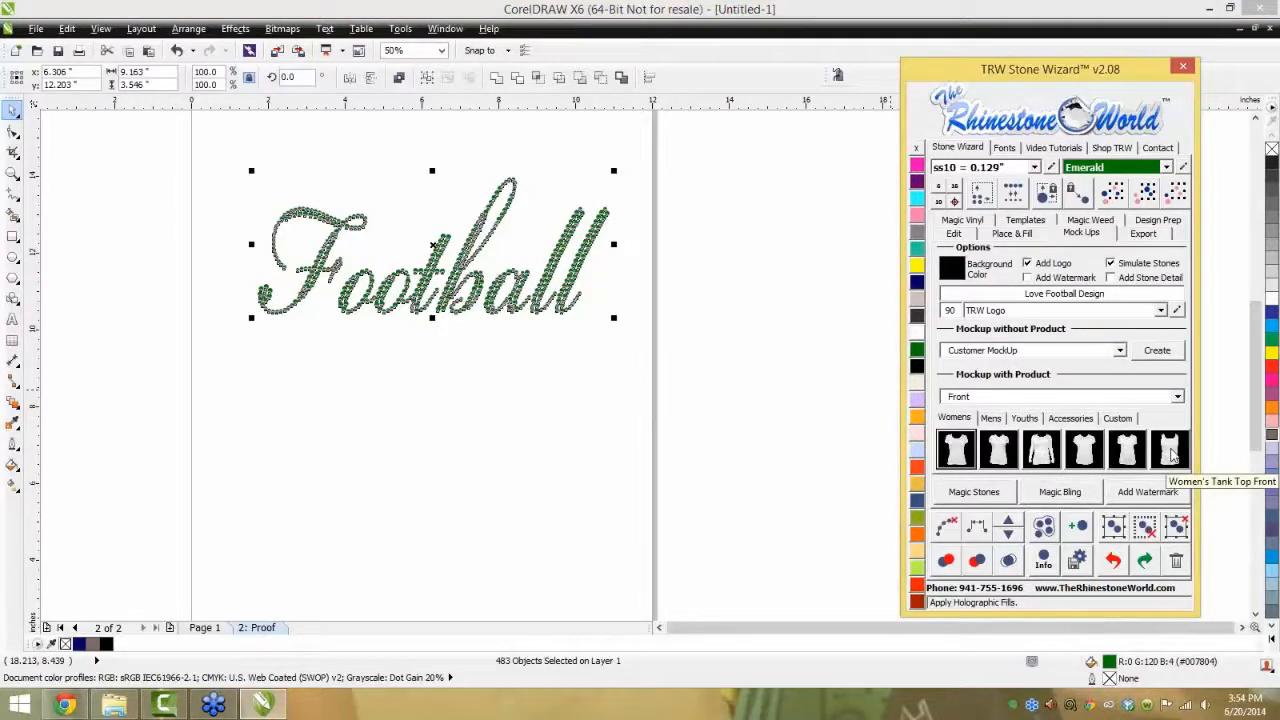
{"action": "left_click", "coordinate": [1170, 452]}
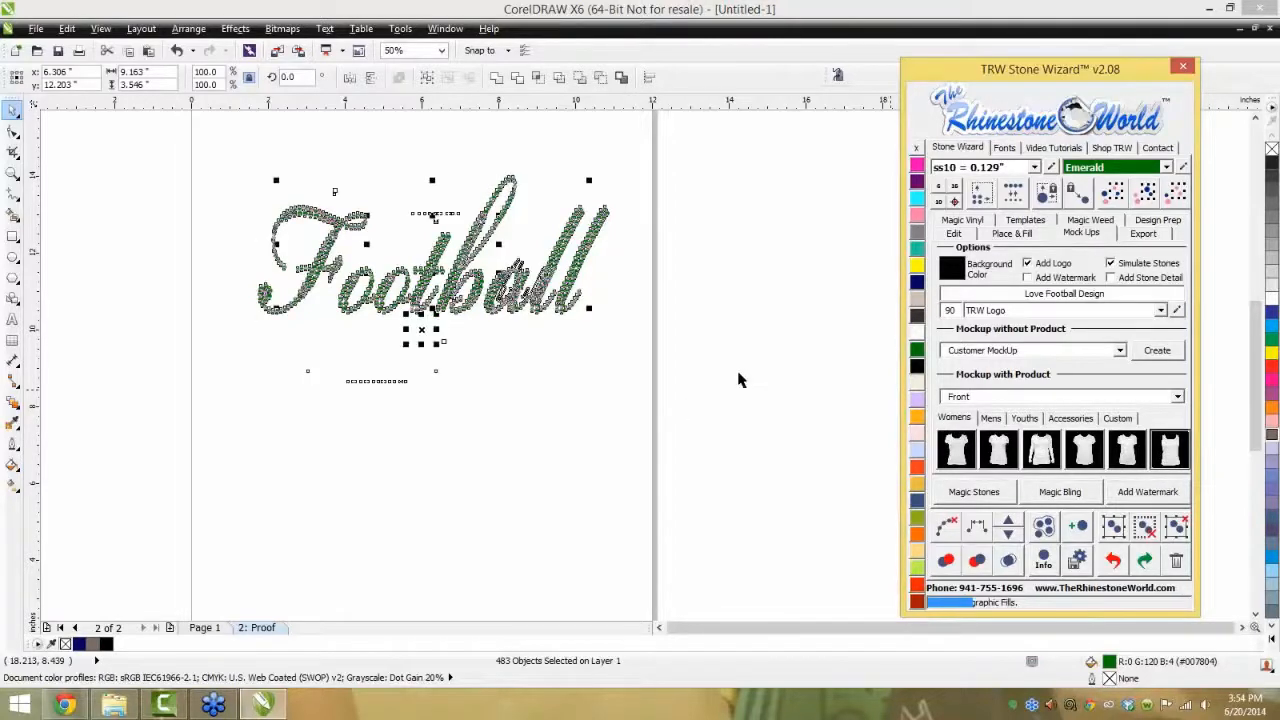
{"action": "scroll", "coordinate": [363, 285], "scroll_direction": "up", "scroll_amount": 5}
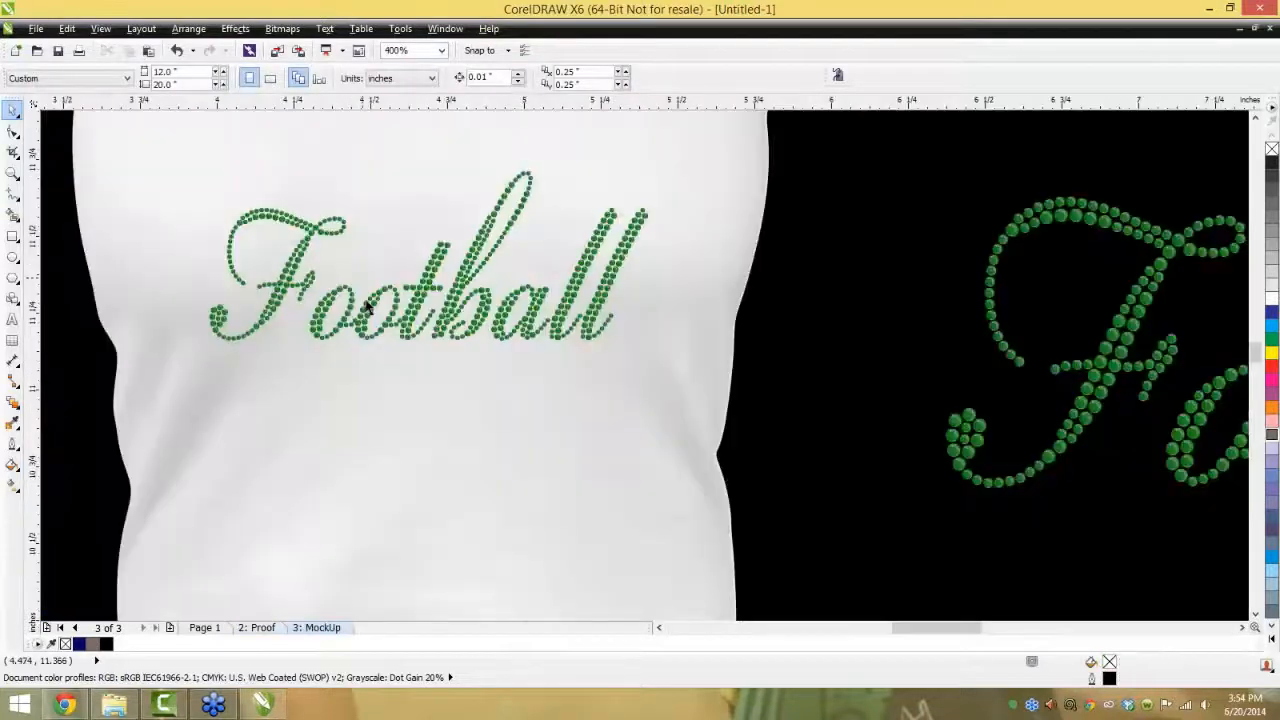
{"action": "scroll", "coordinate": [370, 316], "scroll_direction": "down", "scroll_amount": 4}
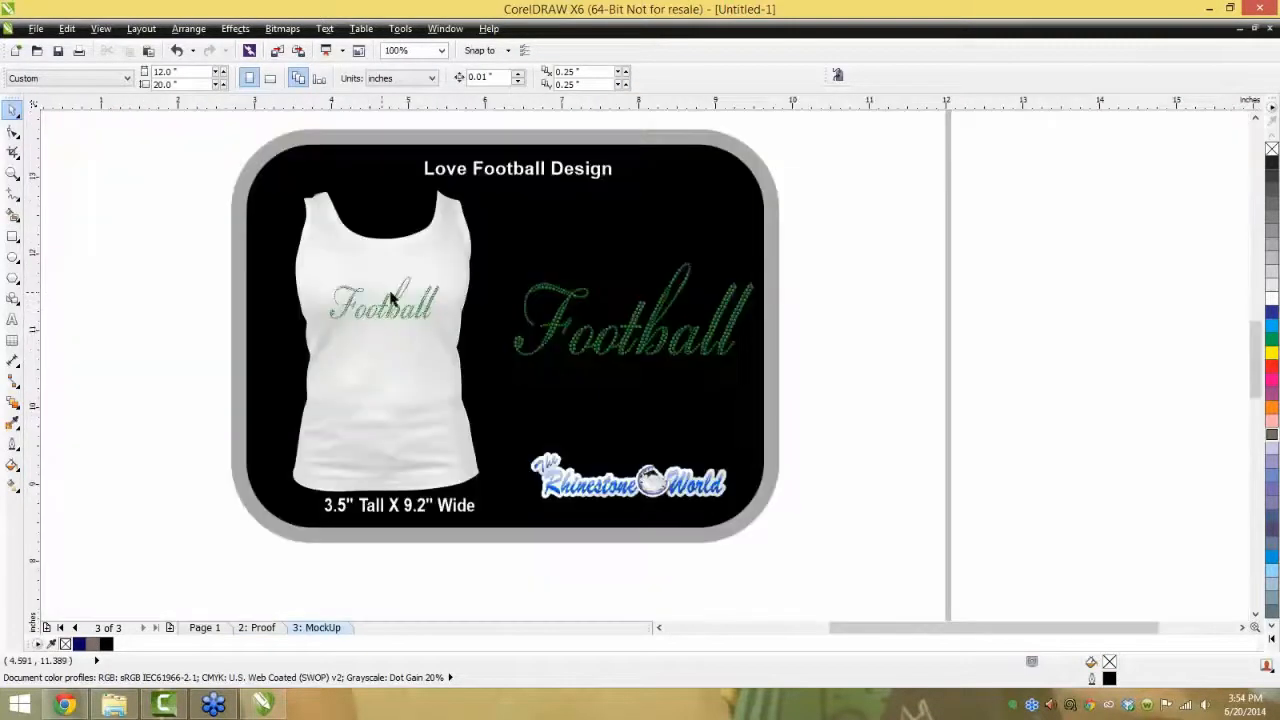
{"action": "left_click", "coordinate": [838, 75]}
- Delete the MockUp page and undo the deletion
{"action": "right_click", "coordinate": [336, 628]}
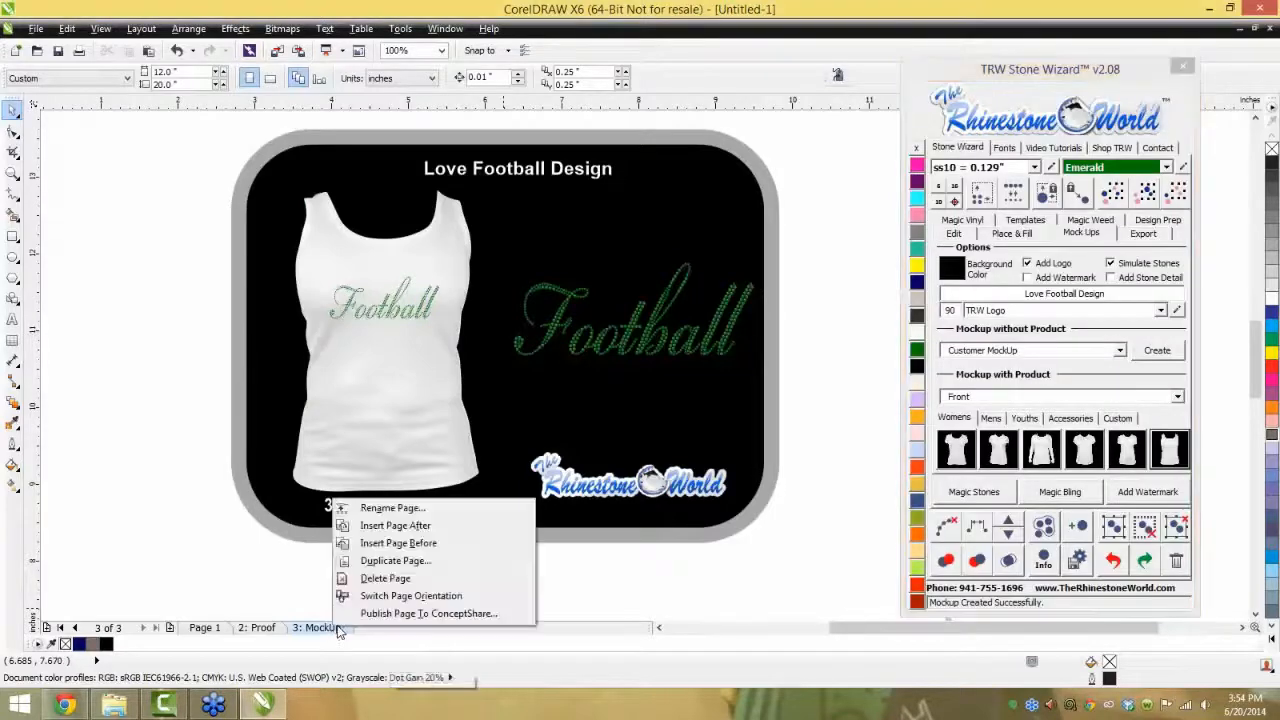
{"action": "left_click", "coordinate": [398, 580]}
{"action": "scroll", "coordinate": [432, 507], "scroll_direction": "down", "scroll_amount": 2}
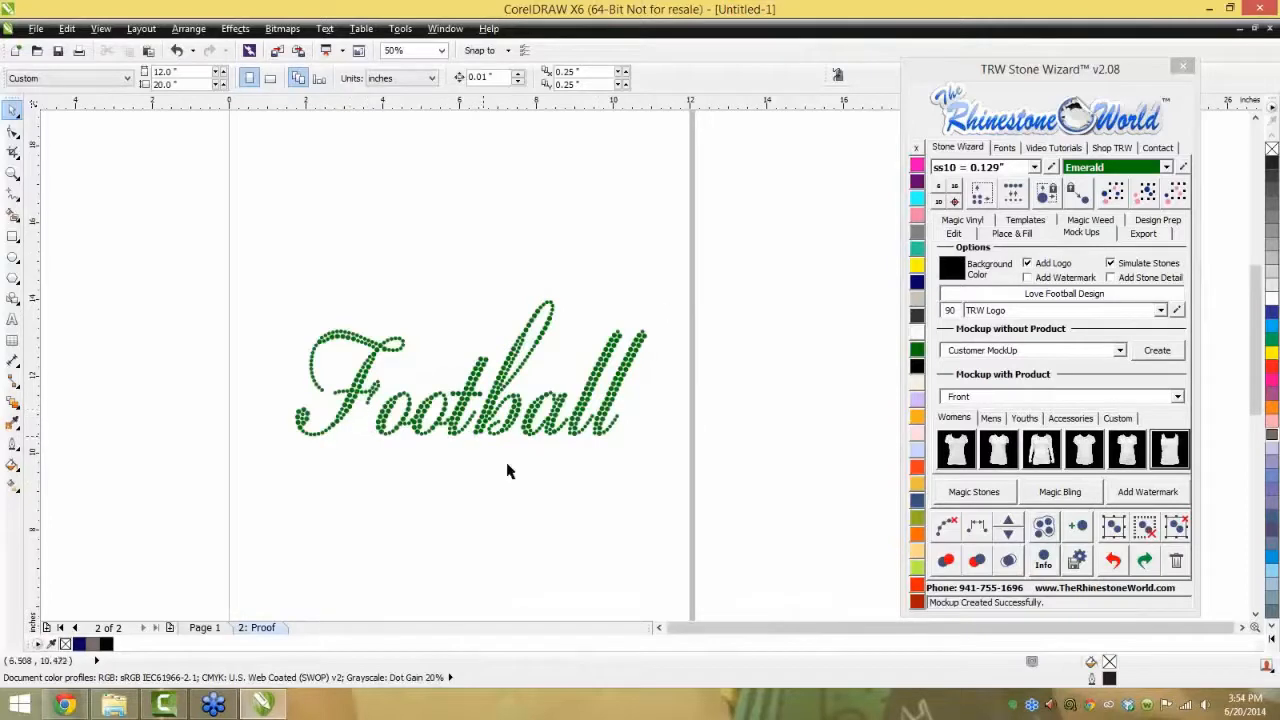
{"action": "left_click_drag", "start_coordinate": [681, 278], "coordinate": [182, 472]}
{"action": "left_click", "coordinate": [412, 527]}
{"action": "key", "text": "ctrl+z"}
{"action": "left_click", "coordinate": [421, 518]}
- Return to the Proof page and delete the whole Football design
{"action": "left_click", "coordinate": [263, 627]}
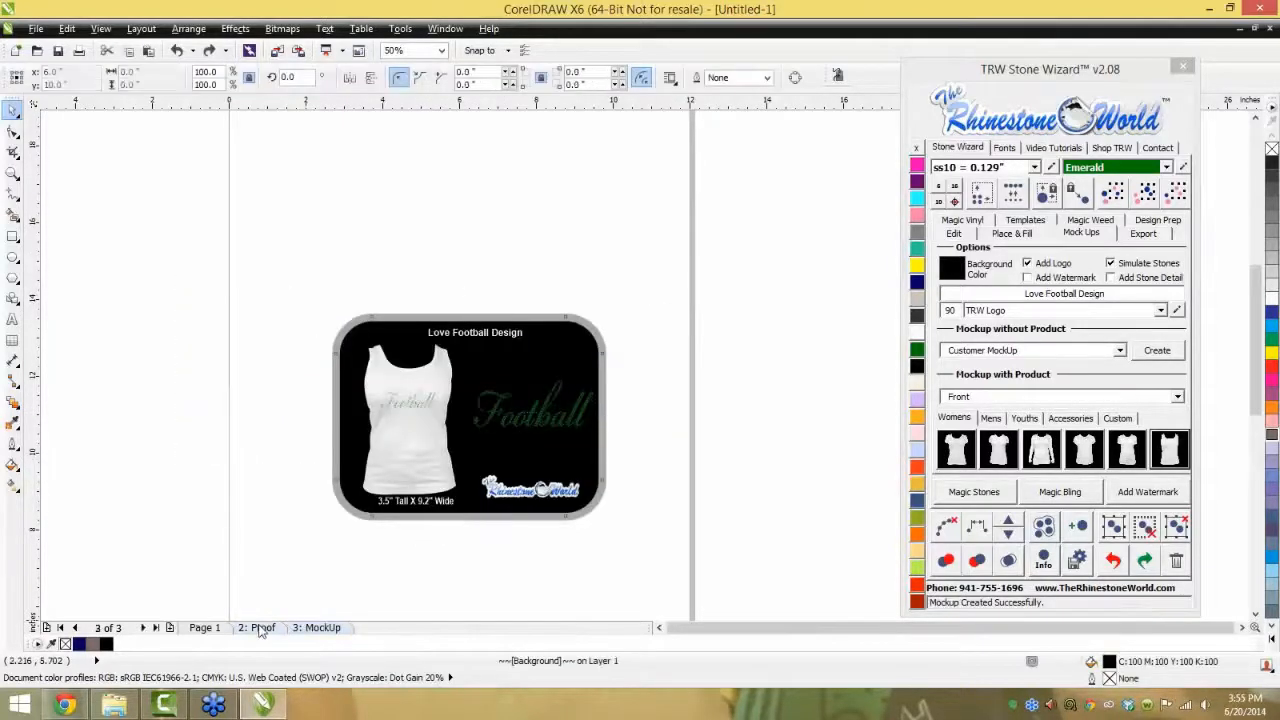
{"action": "left_click_drag", "start_coordinate": [731, 278], "coordinate": [173, 500]}
{"action": "key", "text": "Delete"}
- Add the artistic text "Mustangs" on the Proof page and enlarge it to about 4.8 in wide
{"action": "left_click", "coordinate": [12, 318]}
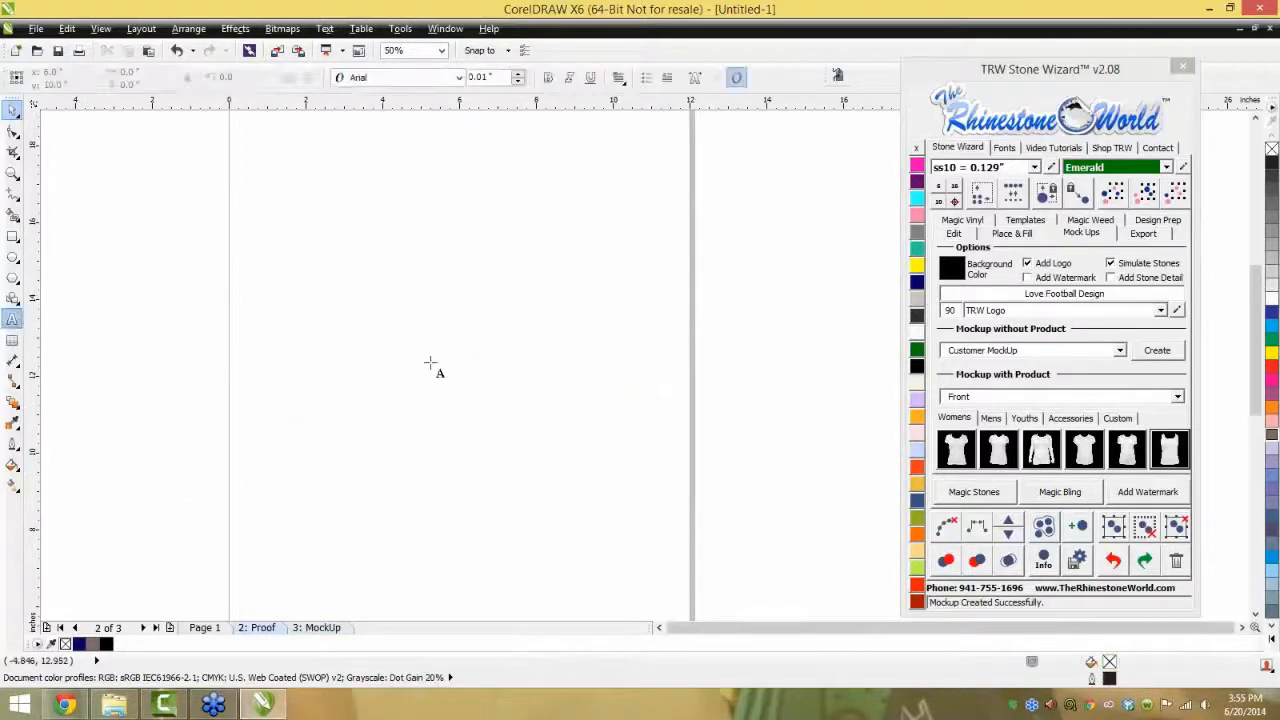
{"action": "left_click", "coordinate": [429, 362]}
{"action": "type", "text": "Mustan"}
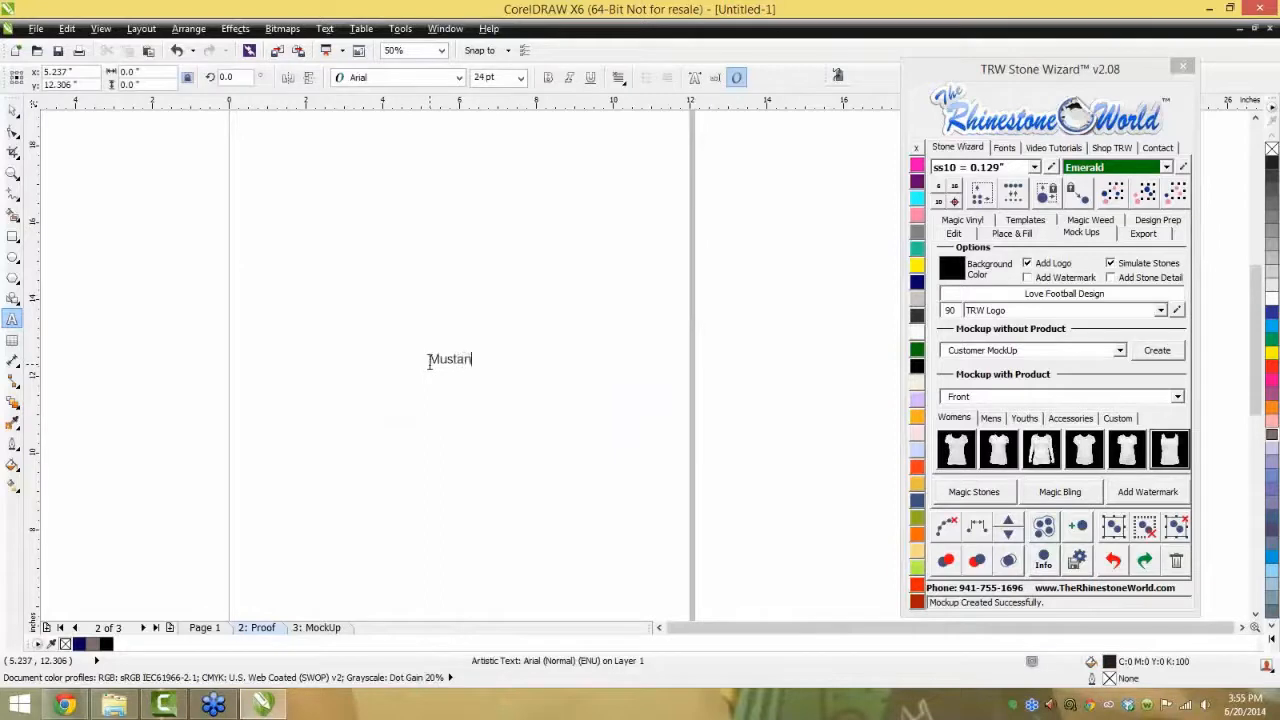
{"action": "type", "text": "gs"}
{"action": "key", "text": "Escape"}
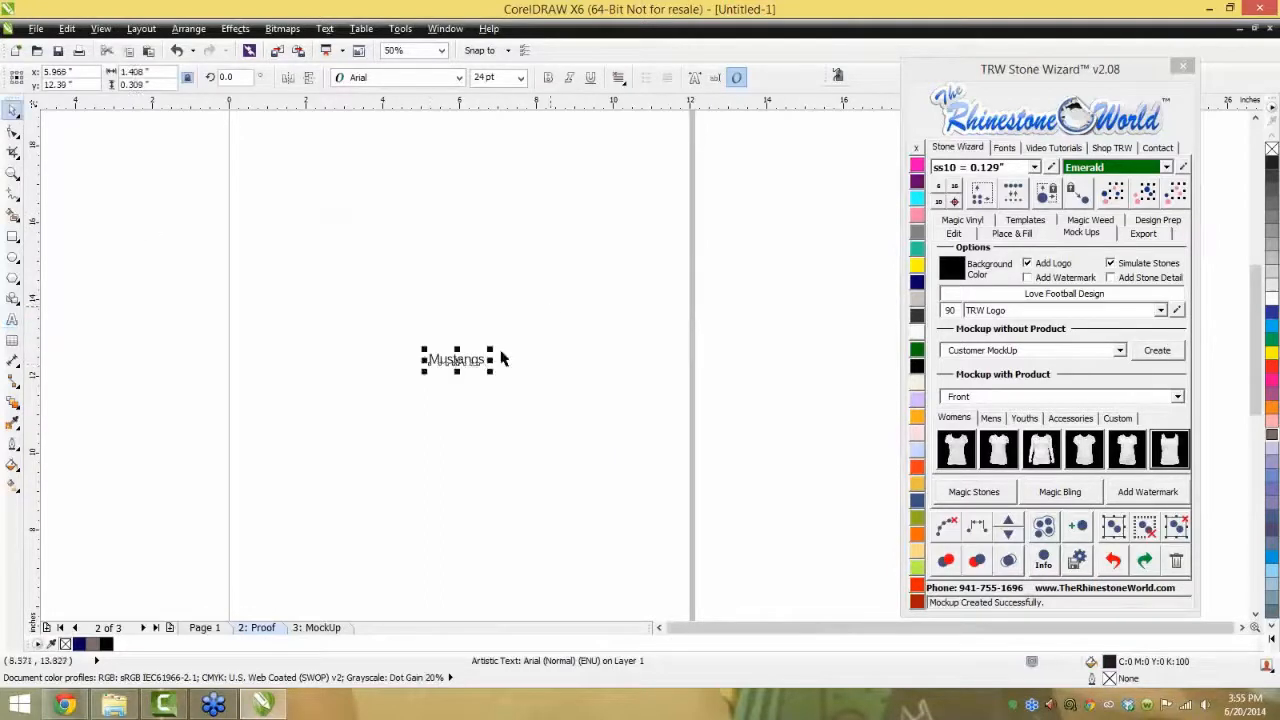
{"action": "key", "text": "Escape"}
{"action": "left_click", "coordinate": [478, 366]}
{"action": "left_click_drag", "start_coordinate": [489, 349], "coordinate": [624, 268]}
- Apply the favorite font TRW 04 Super Script Multi Stone to the Mustangs text, enlarge it to about 7.6 in wide and reposition it on the page
{"action": "left_click", "coordinate": [1003, 148]}
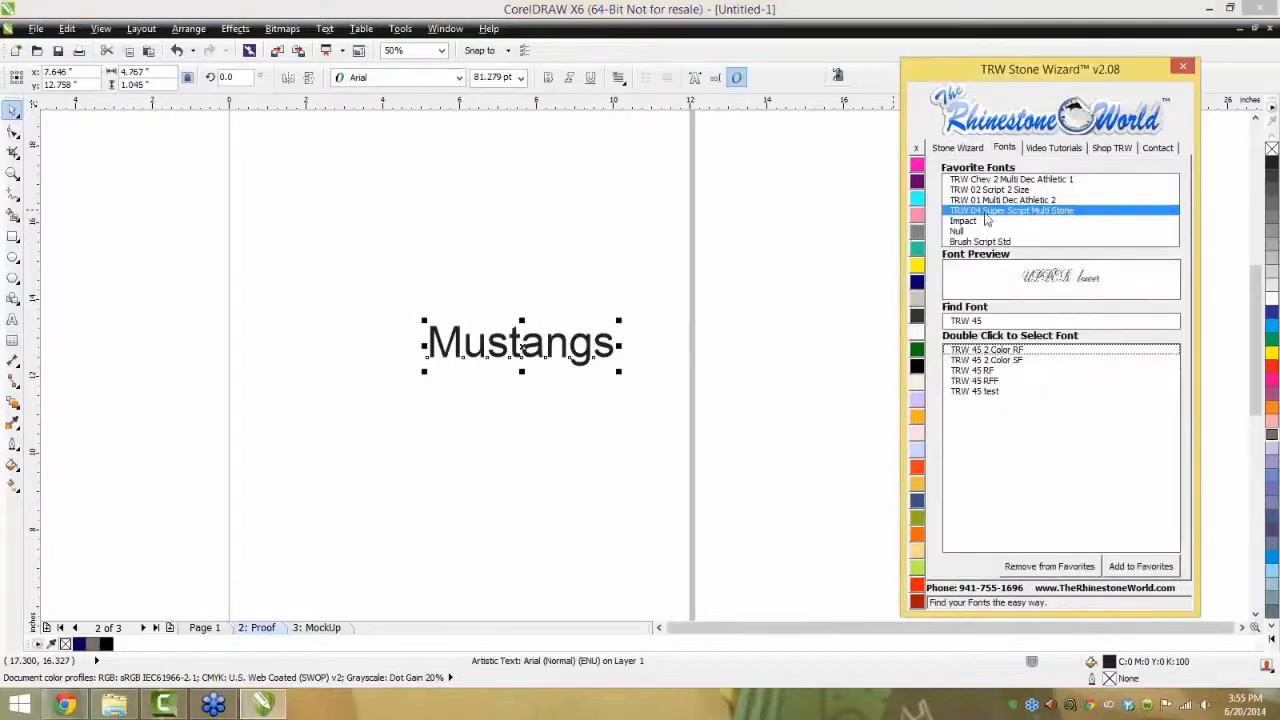
{"action": "left_click", "coordinate": [986, 213]}
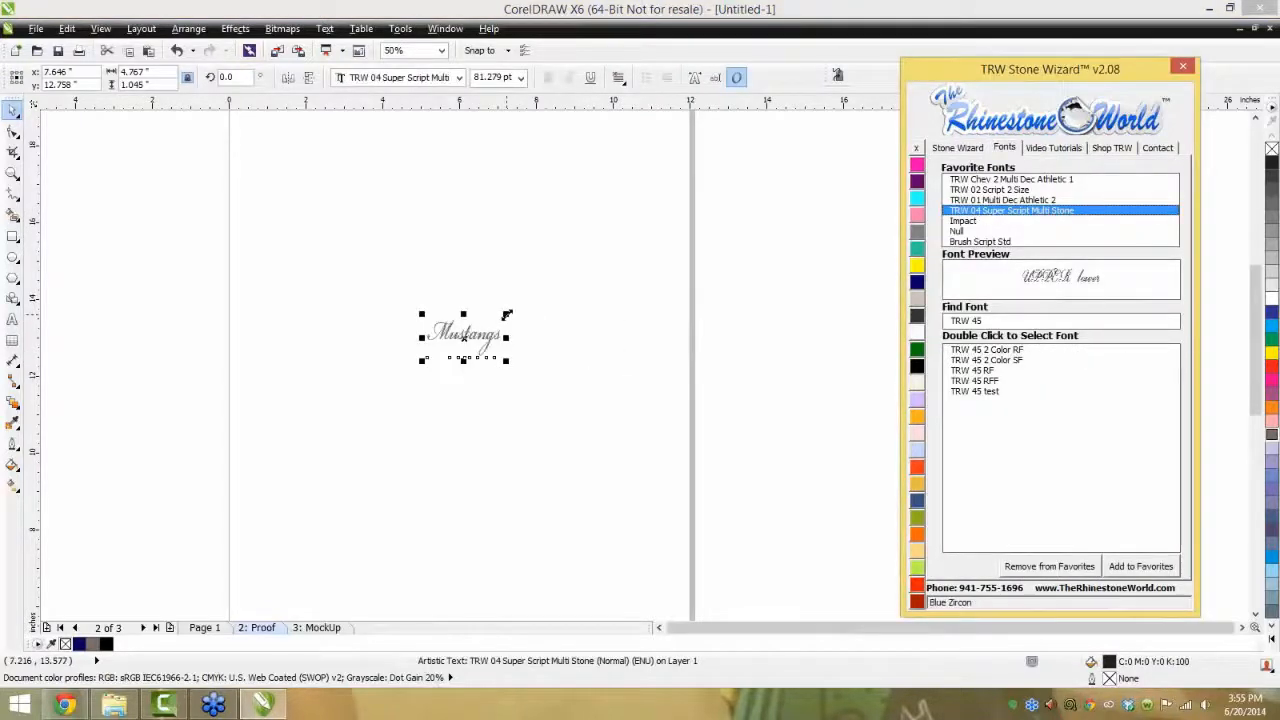
{"action": "left_click_drag", "start_coordinate": [507, 315], "coordinate": [726, 190]}
{"action": "left_click_drag", "start_coordinate": [610, 323], "coordinate": [536, 363]}
- Replace the Mustangs text with "Eagles"
{"action": "double_click", "coordinate": [637, 323]}
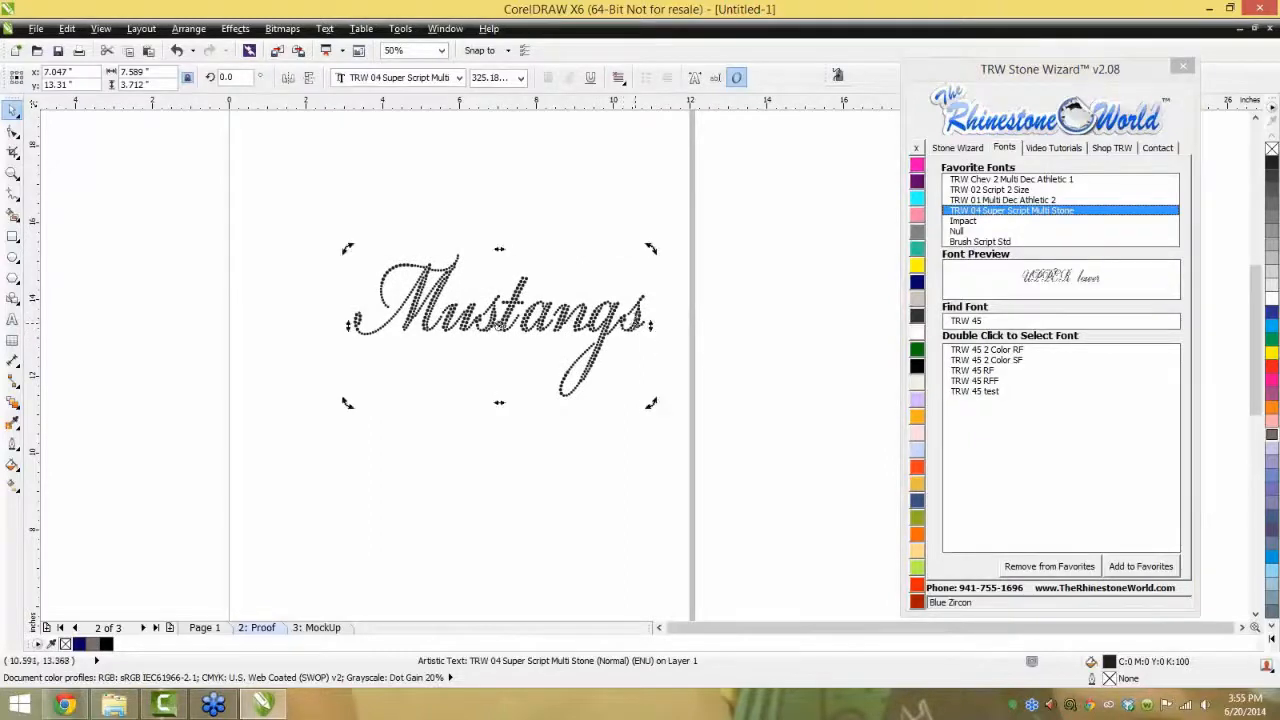
{"action": "left_click_drag", "start_coordinate": [637, 319], "coordinate": [352, 316]}
{"action": "type", "text": "Eagles"}
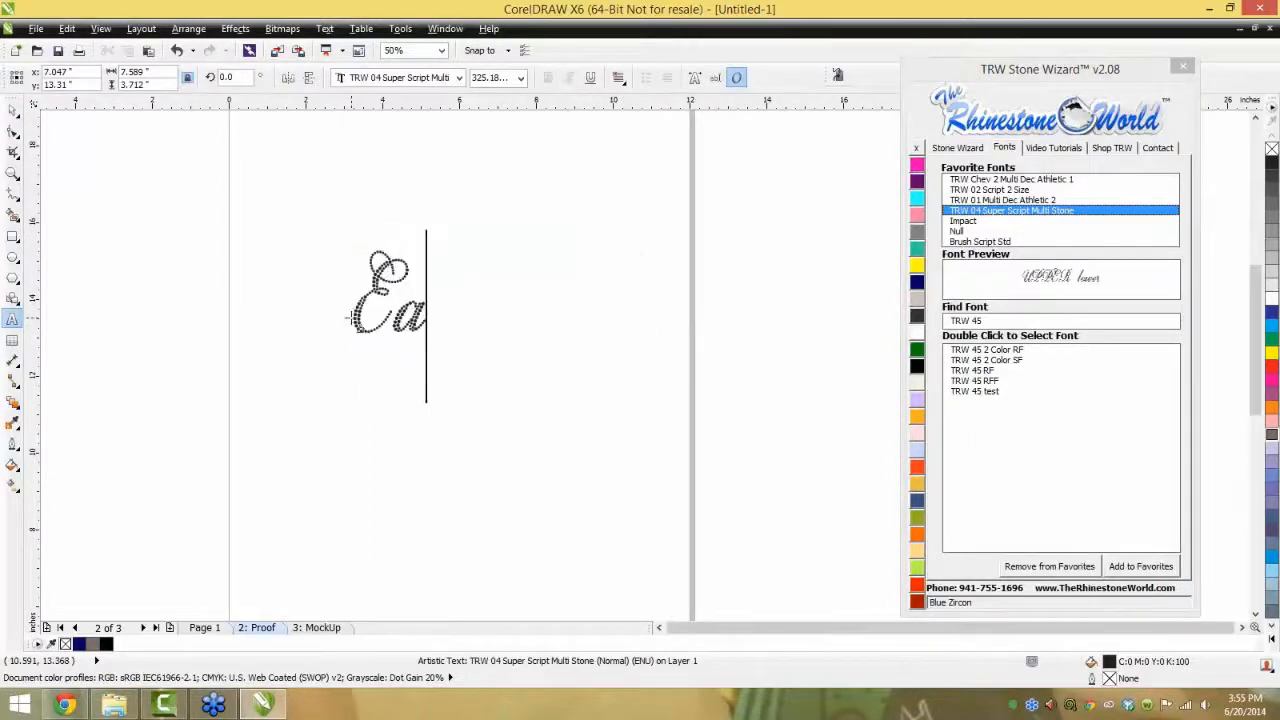
{"action": "left_click", "coordinate": [18, 116]}
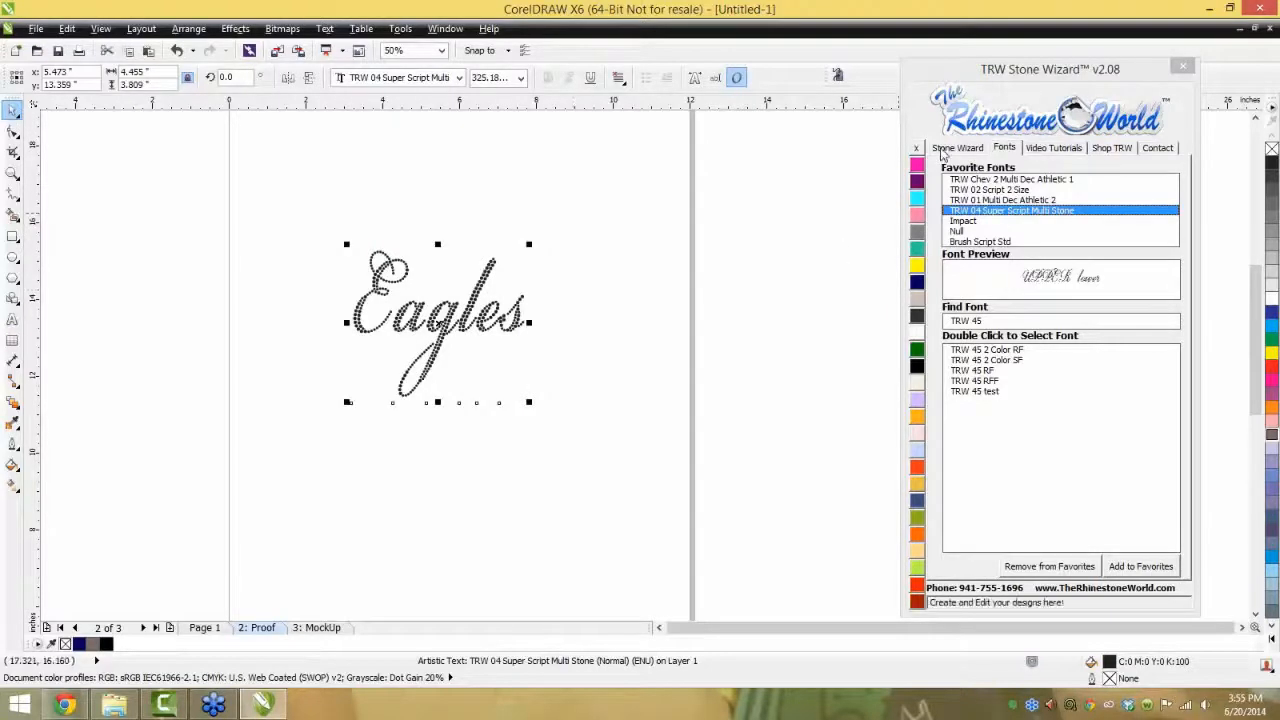
- Resize the Eagles design to fit ss10 (0.129 in) stones, accepting the replacement of its stones
{"action": "left_click", "coordinate": [955, 148]}
{"action": "left_click", "coordinate": [940, 202]}
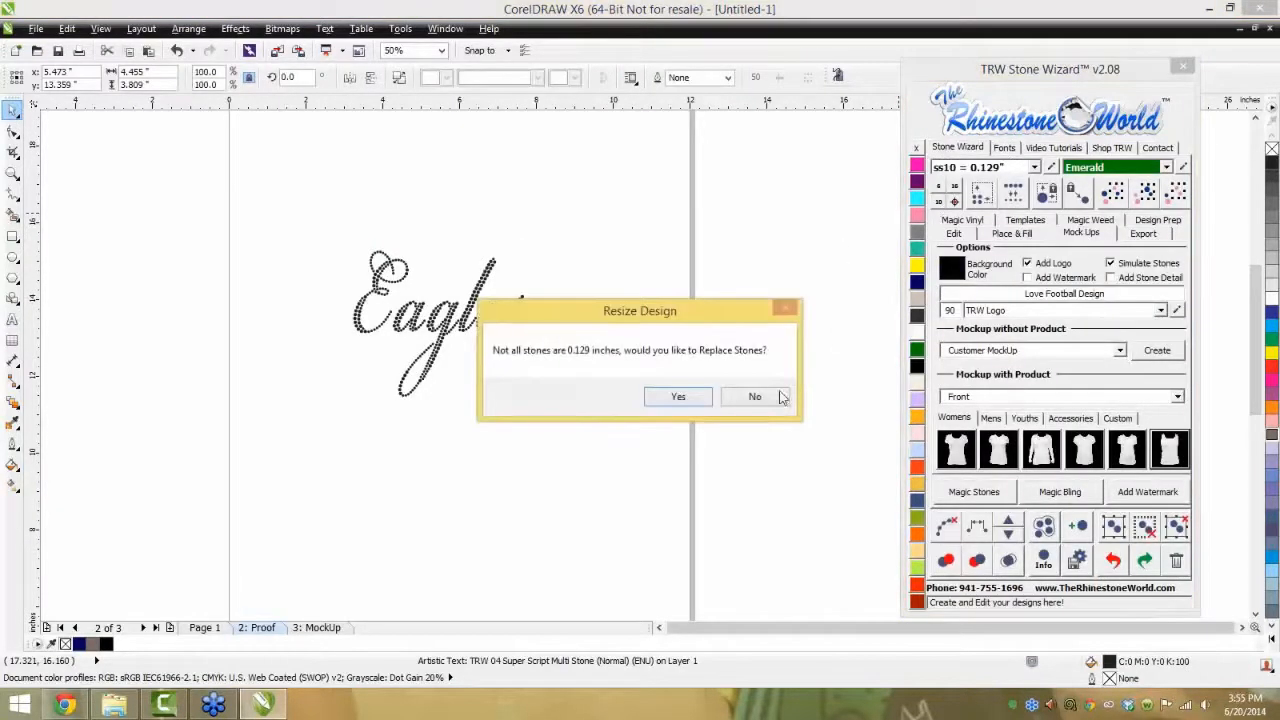
{"action": "left_click", "coordinate": [700, 396]}
{"action": "left_click", "coordinate": [700, 398]}
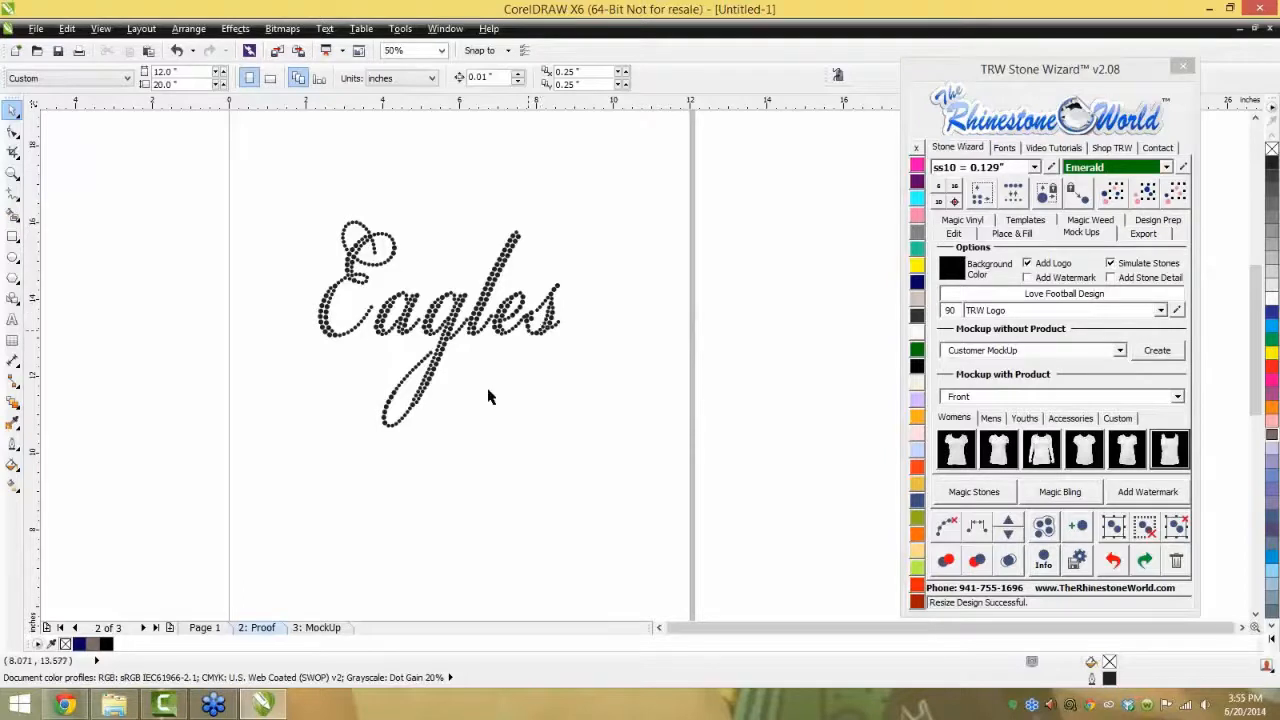
- Select all stones of the Eagles design and create TRW Magic Templates from them
{"action": "scroll", "coordinate": [488, 397], "scroll_direction": "down", "scroll_amount": 1}
{"action": "left_click_drag", "start_coordinate": [602, 234], "coordinate": [357, 443]}
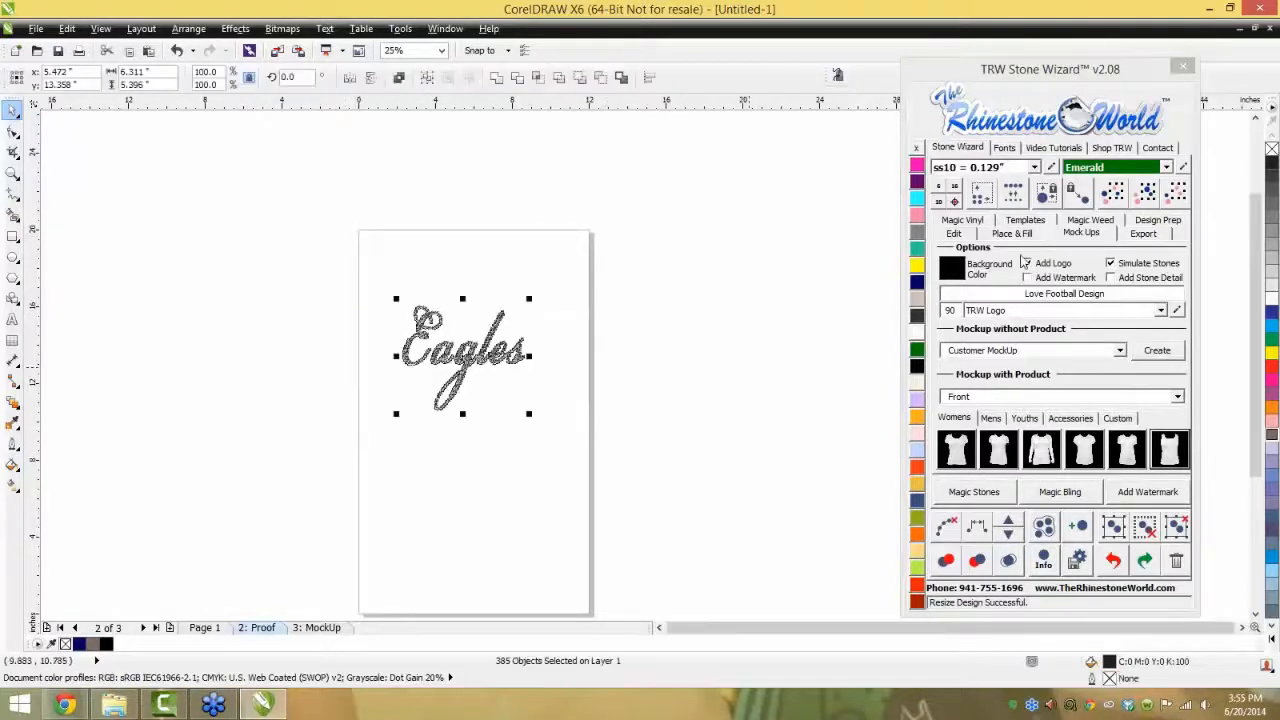
{"action": "left_click", "coordinate": [1030, 221]}
{"action": "left_click", "coordinate": [1060, 277]}
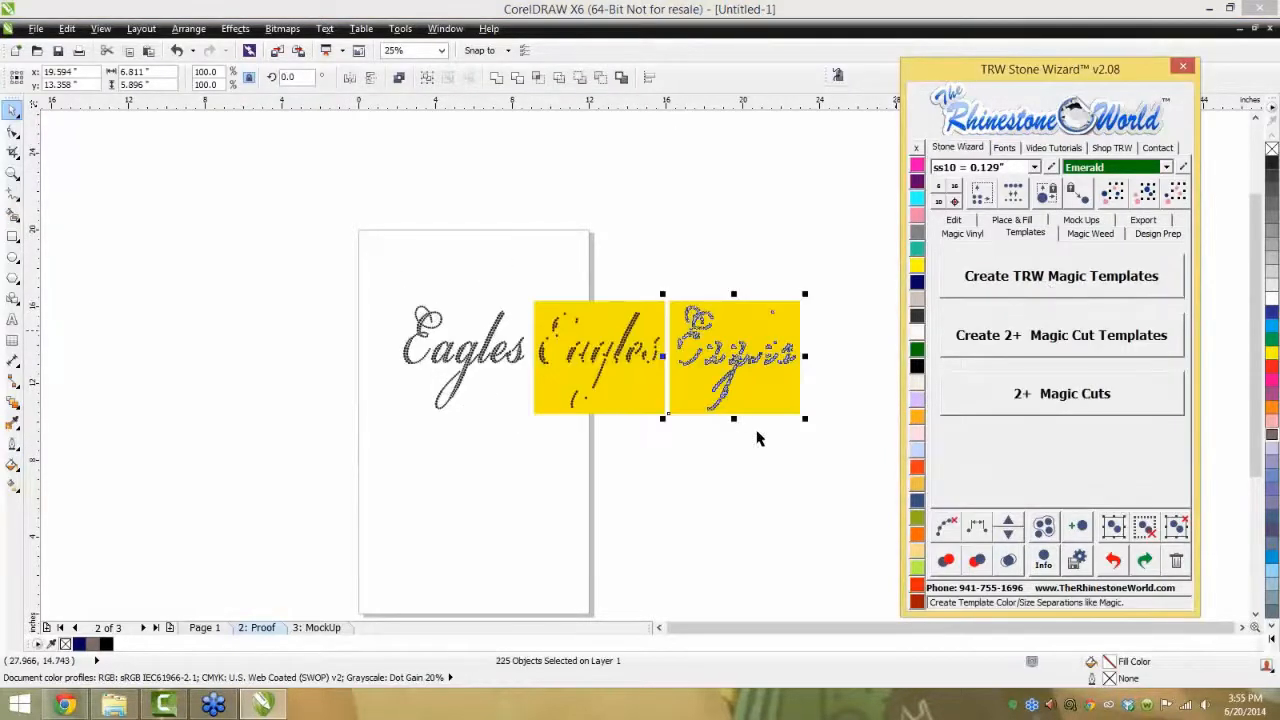
- Compare the two yellow Eagles templates with the original, then delete the templates and the Eagles design
{"action": "scroll", "coordinate": [770, 362], "scroll_direction": "up", "scroll_amount": 1}
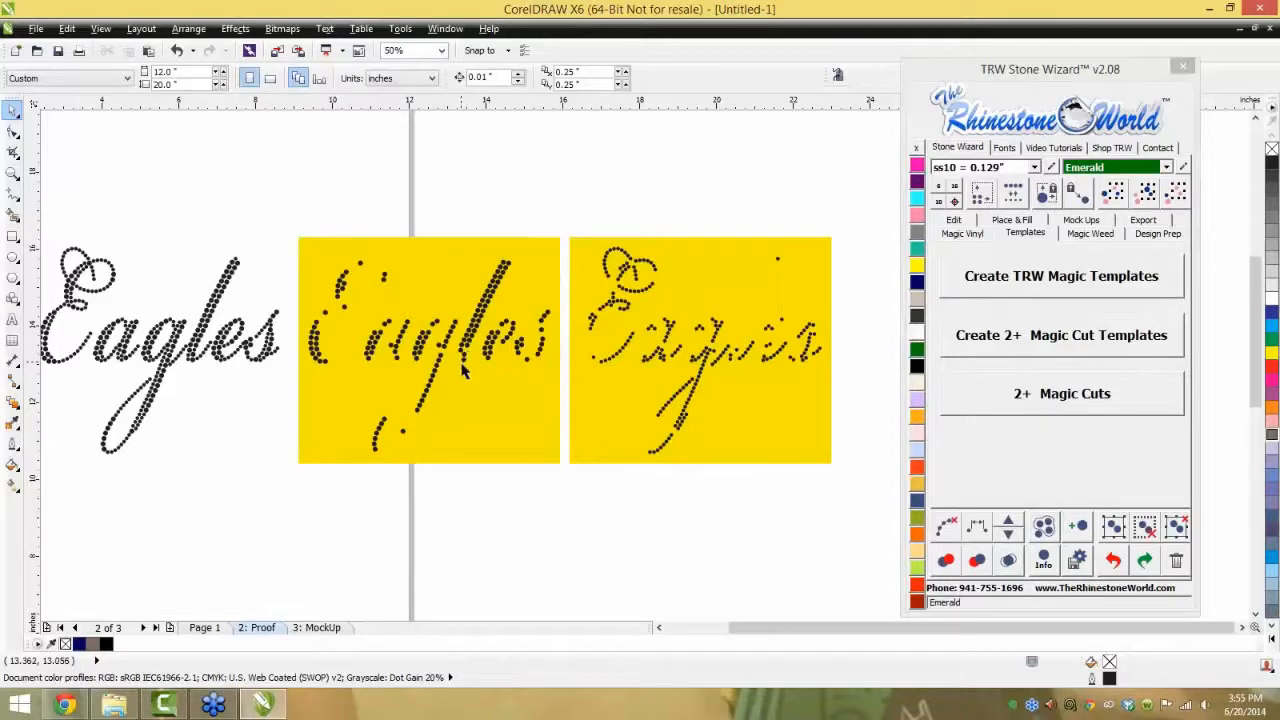
{"action": "scroll", "coordinate": [460, 362], "scroll_direction": "down", "scroll_amount": 1}
{"action": "scroll", "coordinate": [250, 360], "scroll_direction": "up", "scroll_amount": 1}
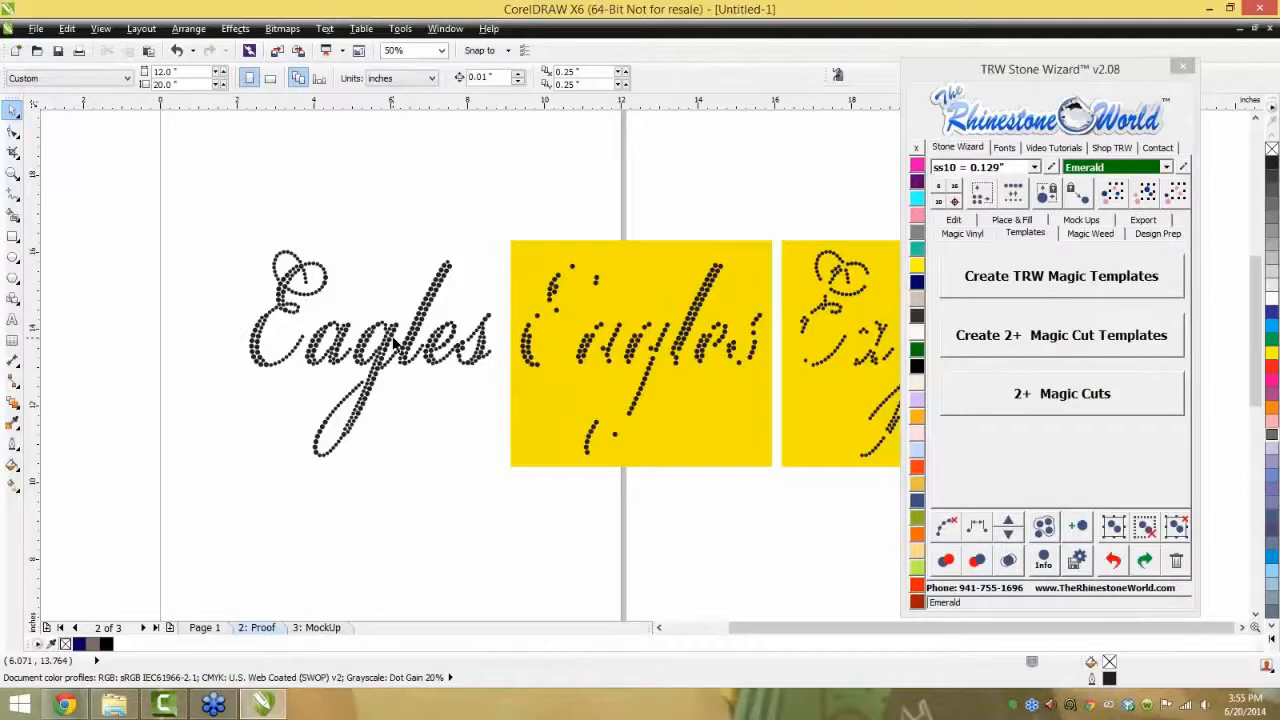
{"action": "scroll", "coordinate": [392, 345], "scroll_direction": "down", "scroll_amount": 1}
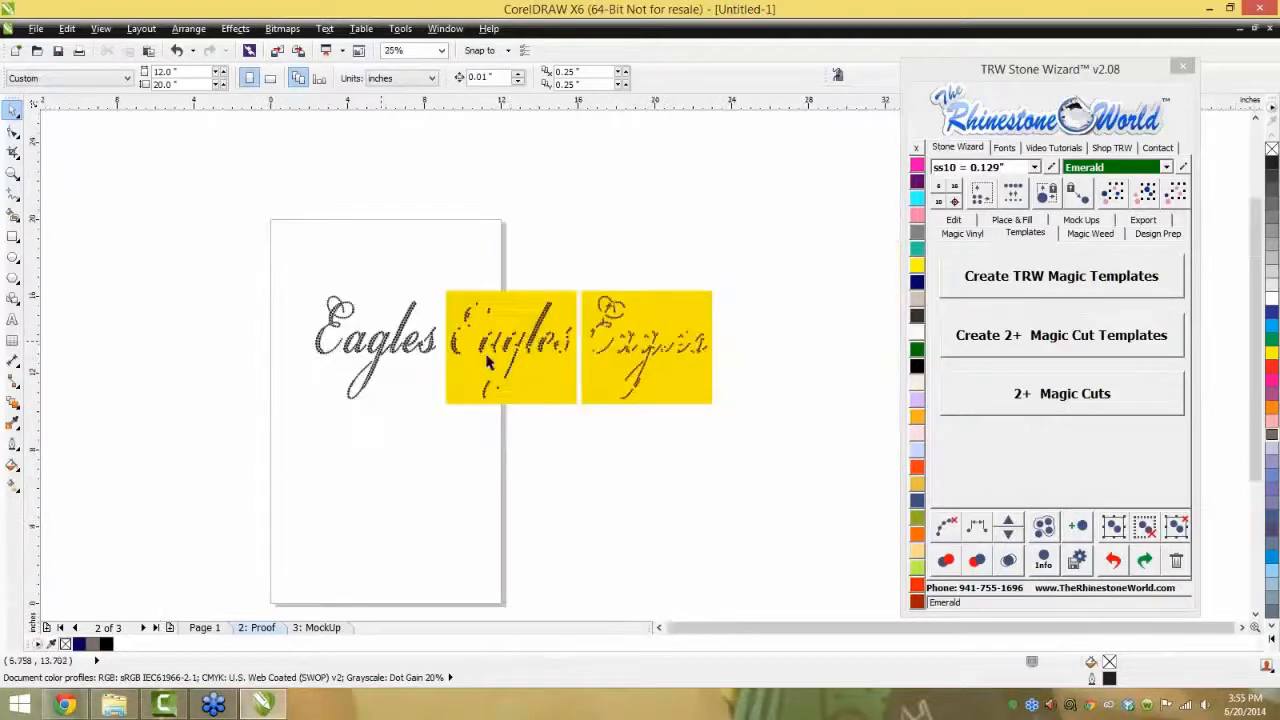
{"action": "scroll", "coordinate": [540, 352], "scroll_direction": "up", "scroll_amount": 1}
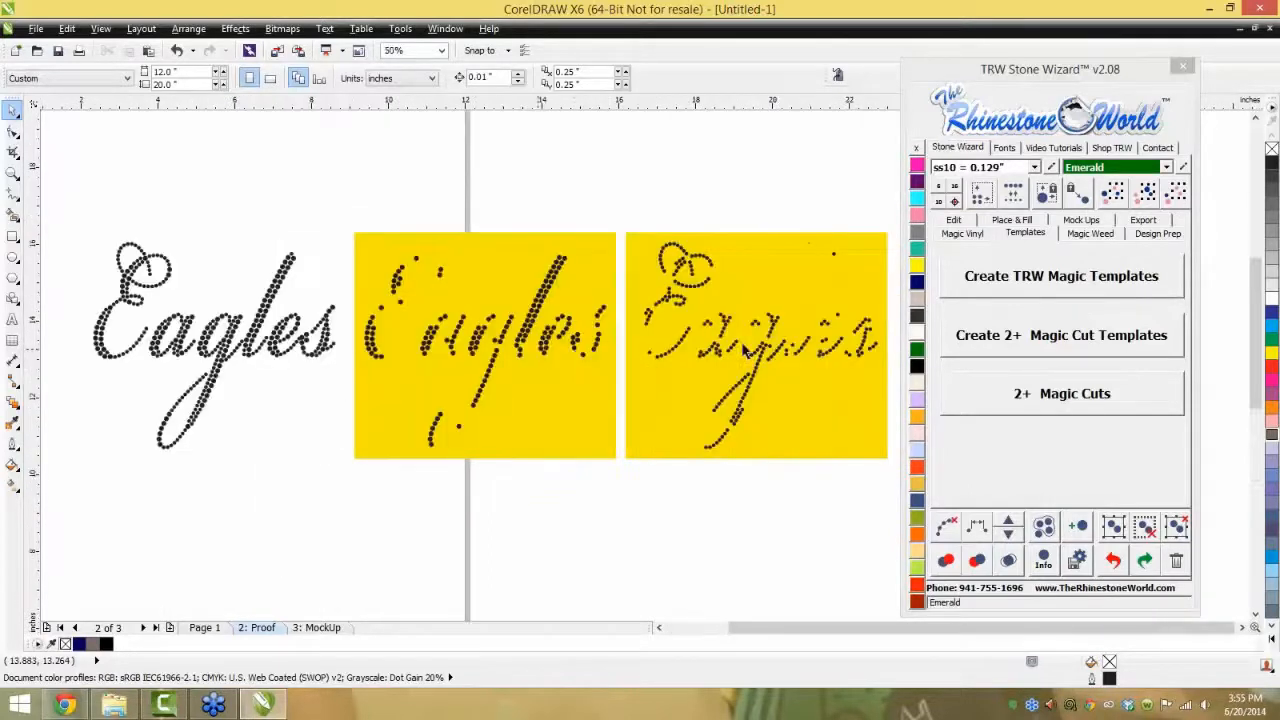
{"action": "scroll", "coordinate": [482, 355], "scroll_direction": "down", "scroll_amount": 1}
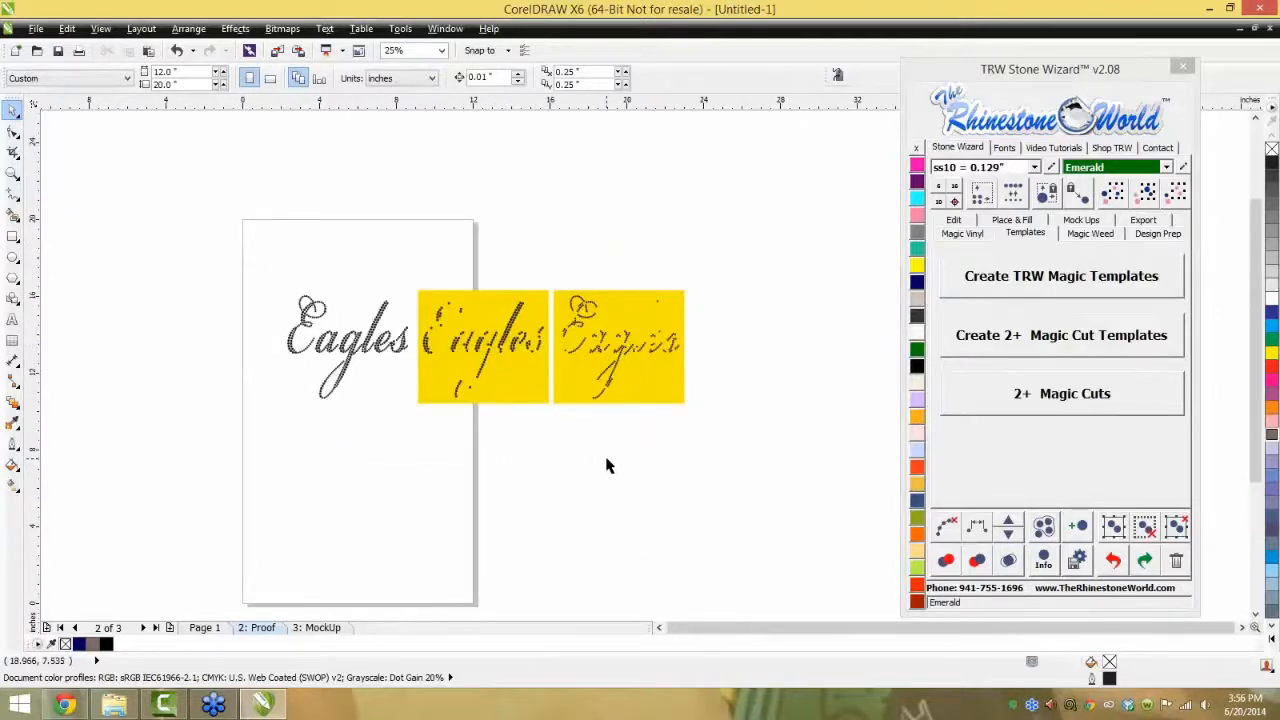
{"action": "left_click_drag", "start_coordinate": [714, 235], "coordinate": [412, 449]}
{"action": "key", "text": "Delete"}
{"action": "scroll", "coordinate": [290, 337], "scroll_direction": "up", "scroll_amount": 1}
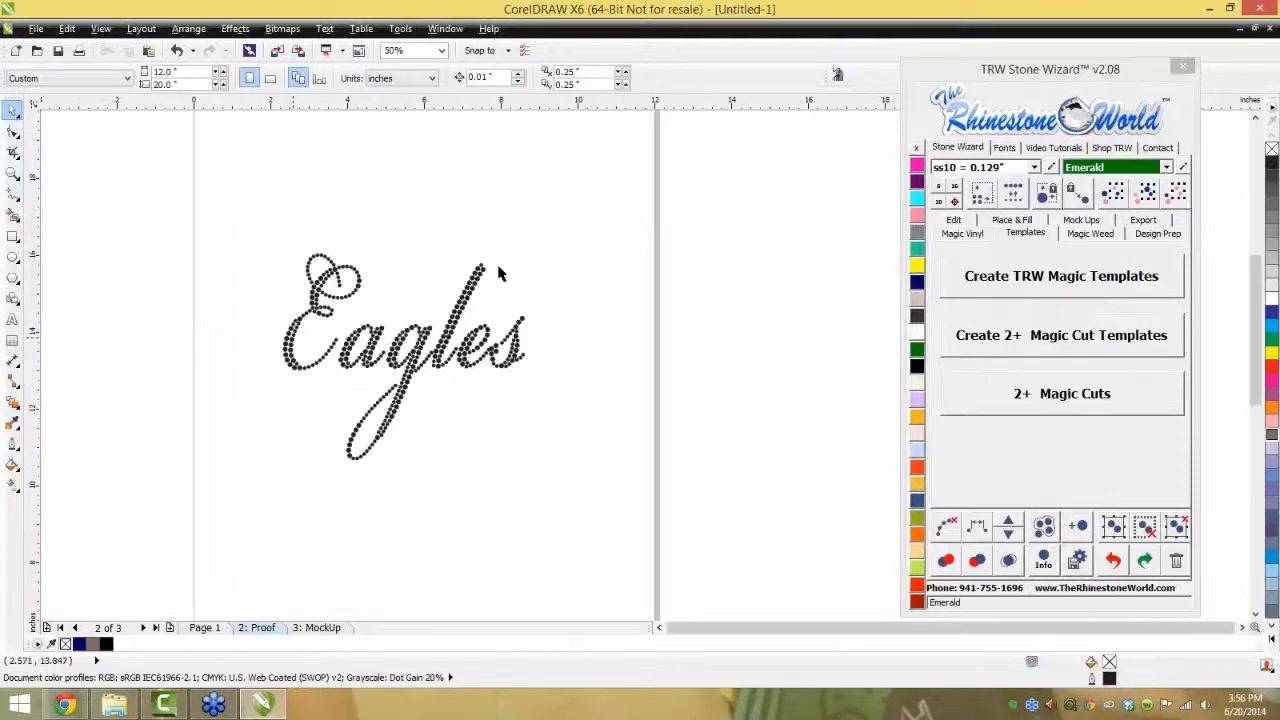
{"action": "left_click_drag", "start_coordinate": [614, 199], "coordinate": [175, 492]}
{"action": "key", "text": "Delete"}
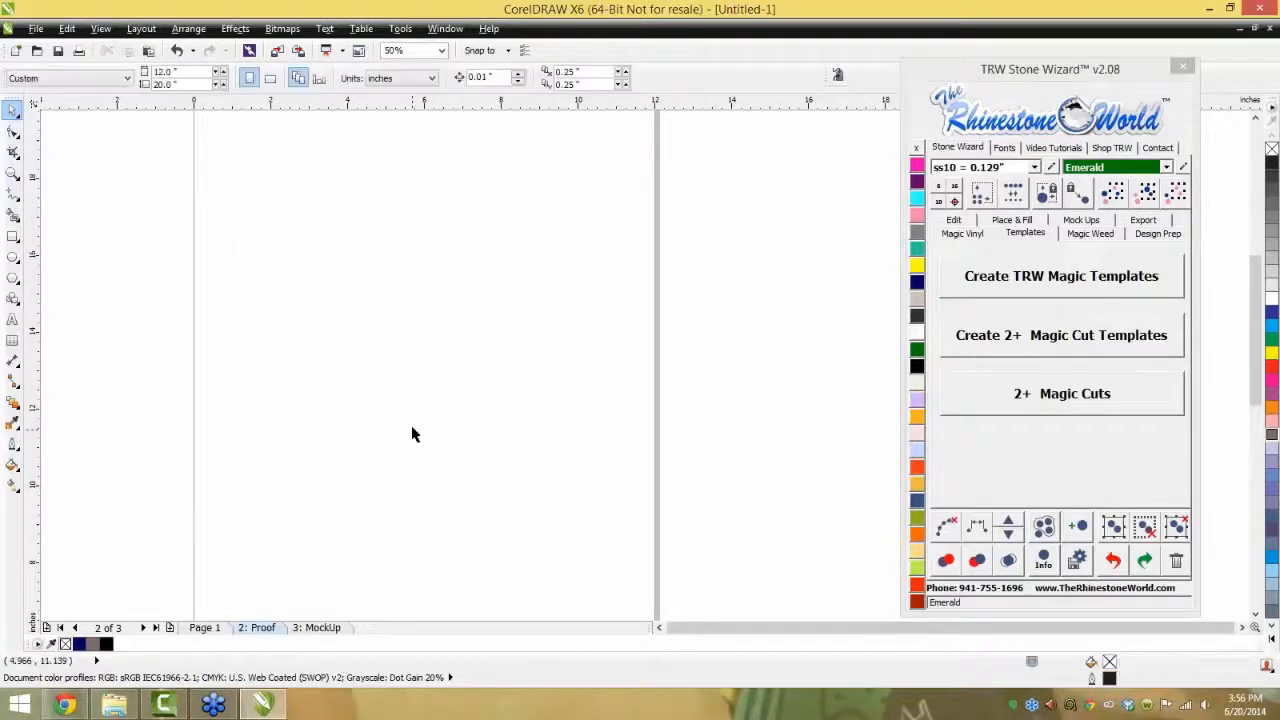
- Add the artistic text "Princess" on the empty Proof page and enlarge it to about 6.3 in wide
{"action": "scroll", "coordinate": [405, 371], "scroll_direction": "down", "scroll_amount": 1}
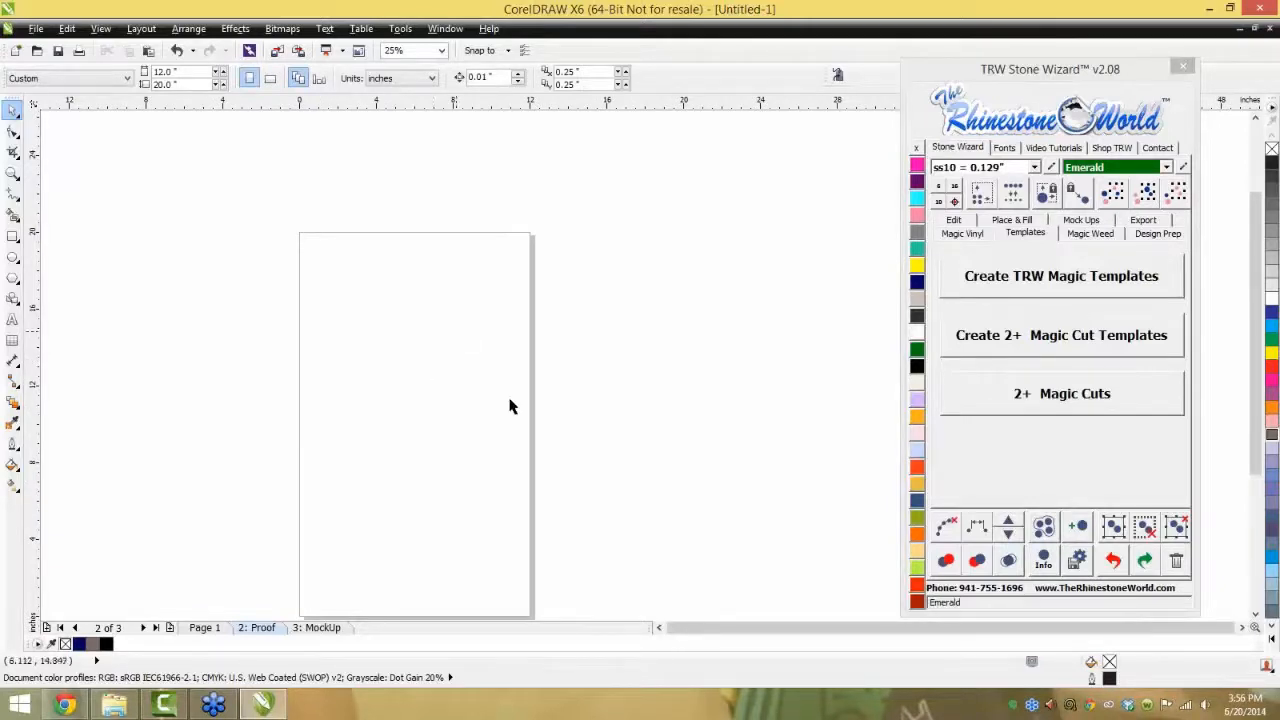
{"action": "scroll", "coordinate": [508, 403], "scroll_direction": "down", "scroll_amount": 1}
{"action": "scroll", "coordinate": [443, 428], "scroll_direction": "up", "scroll_amount": 1}
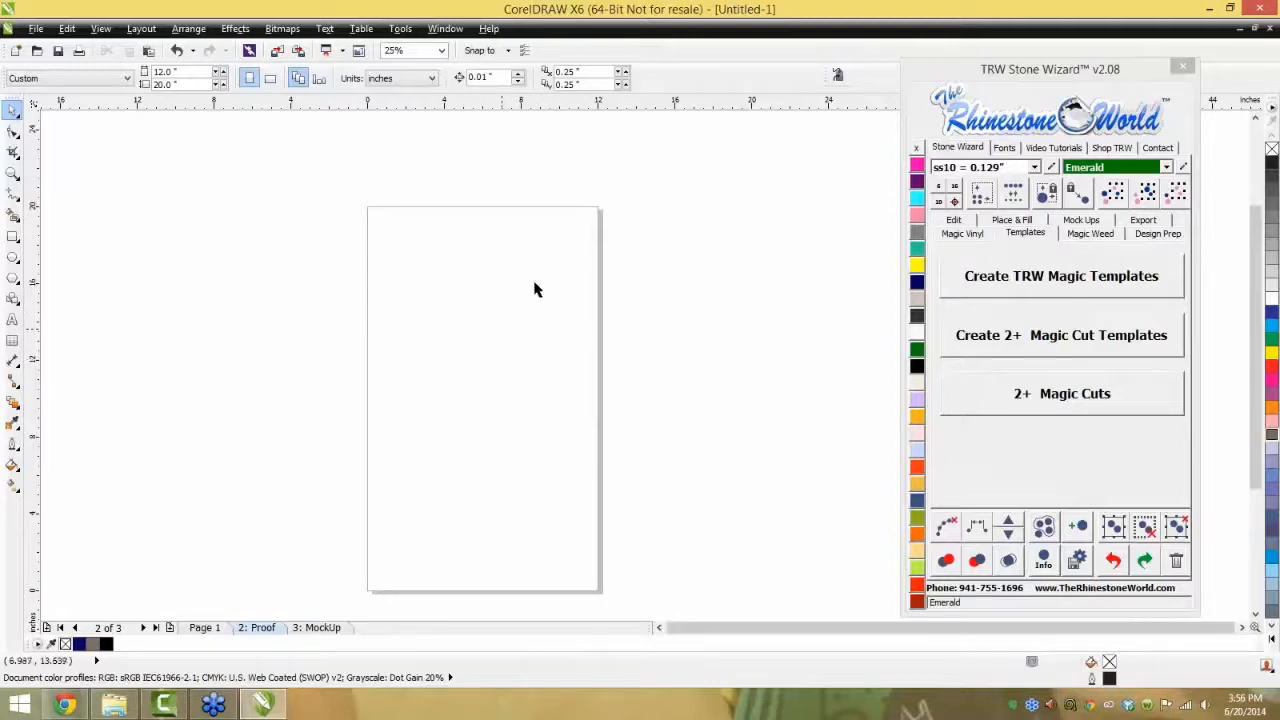
{"action": "left_click", "coordinate": [12, 319]}
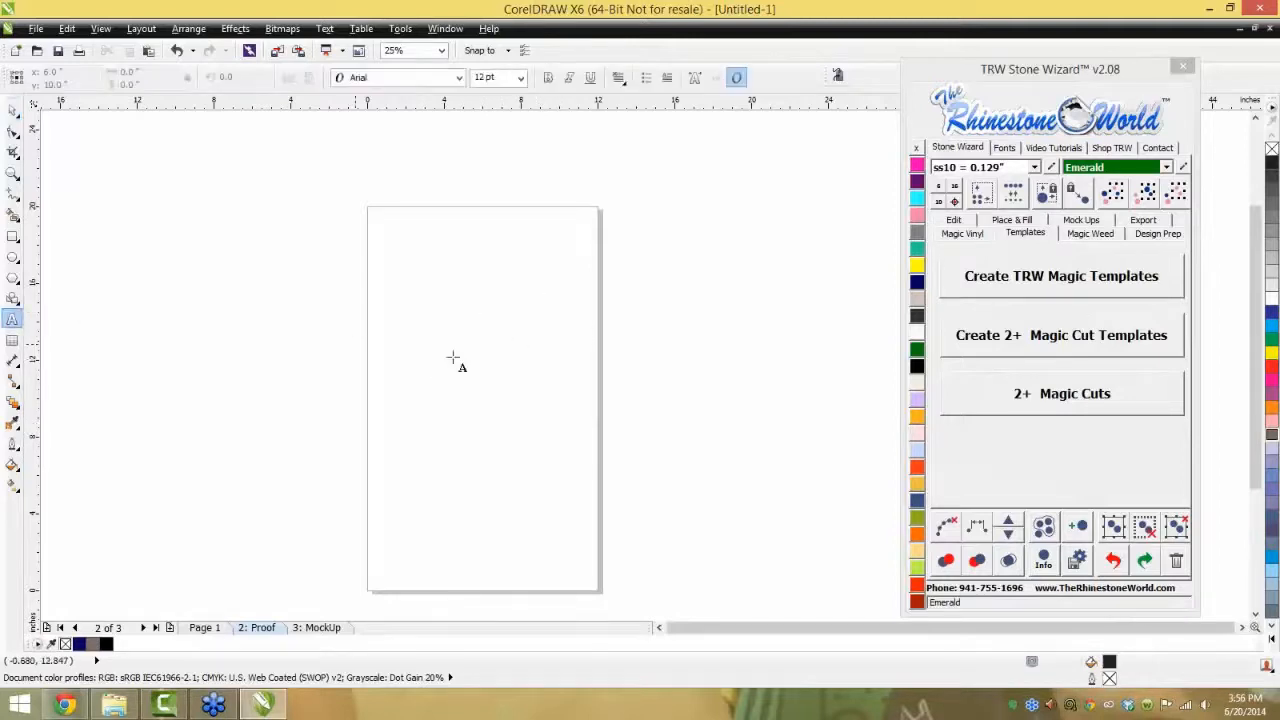
{"action": "left_click", "coordinate": [452, 357]}
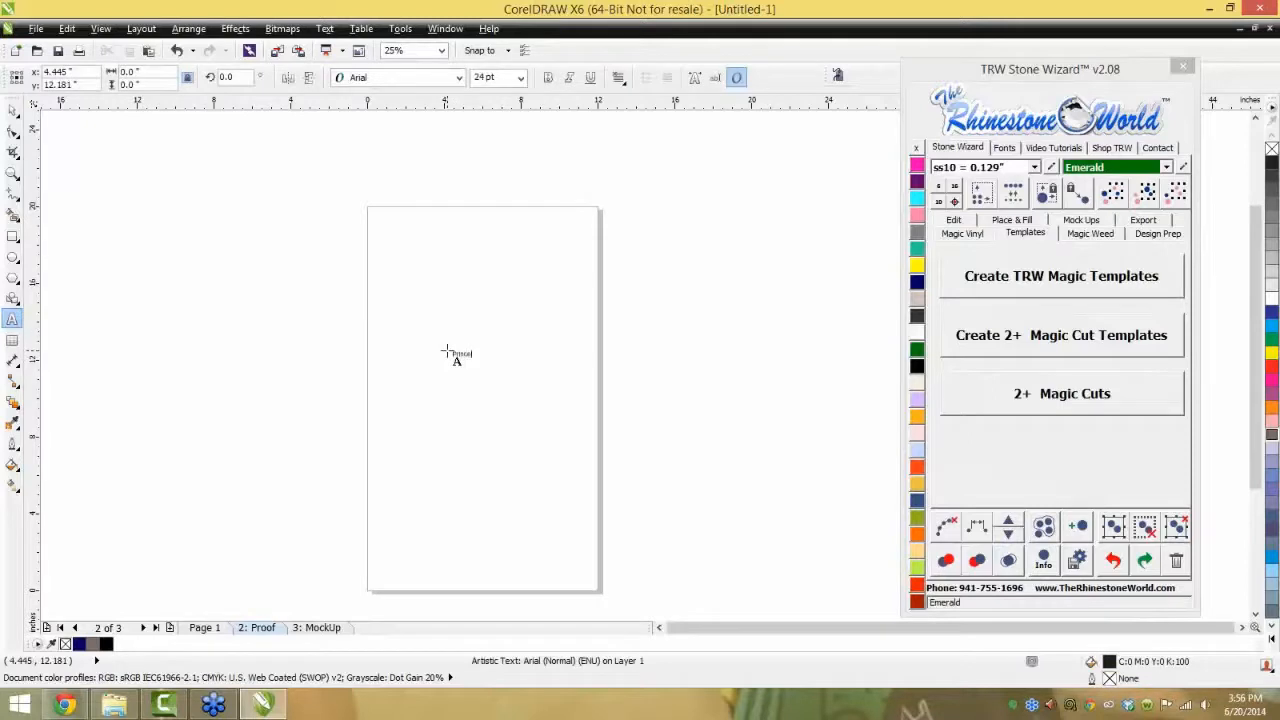
{"action": "left_click", "coordinate": [12, 111]}
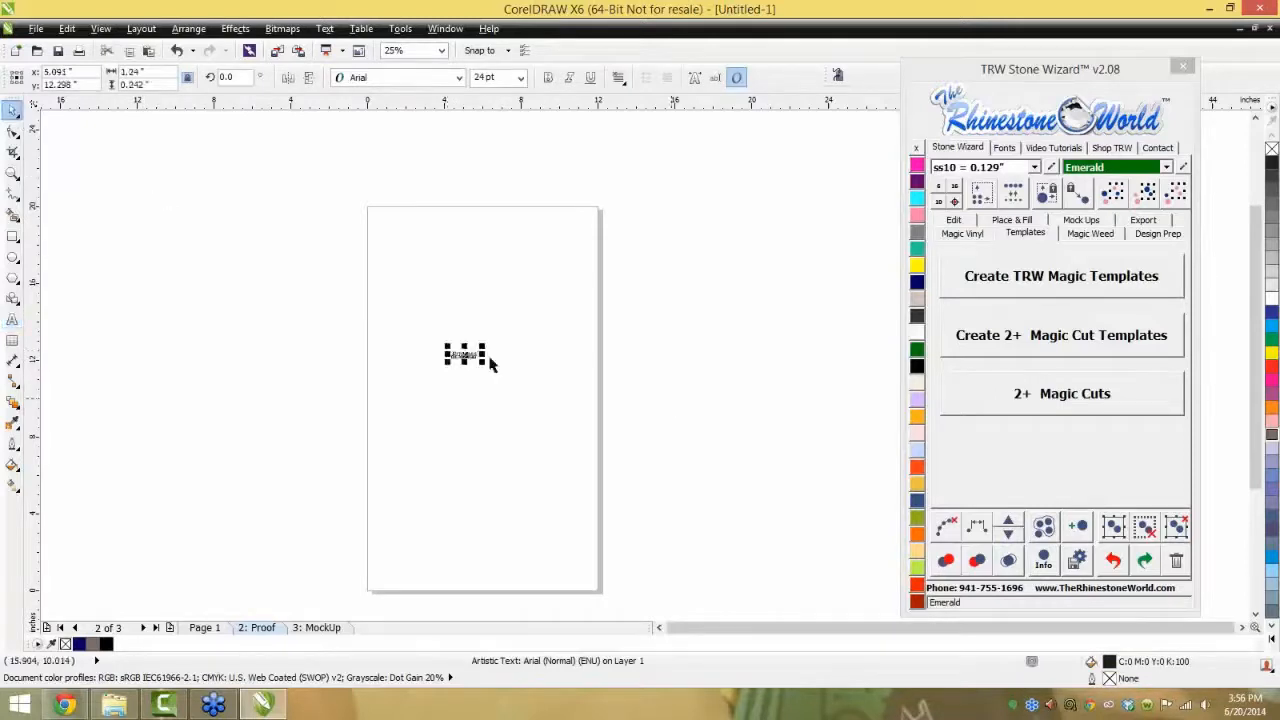
{"action": "left_click_drag", "start_coordinate": [480, 344], "coordinate": [575, 300]}
- Find fonts matching "trw 6", apply TRW 60 RF to the Princess text and enlarge it to about 9.6 in wide
{"action": "left_click", "coordinate": [1005, 148]}
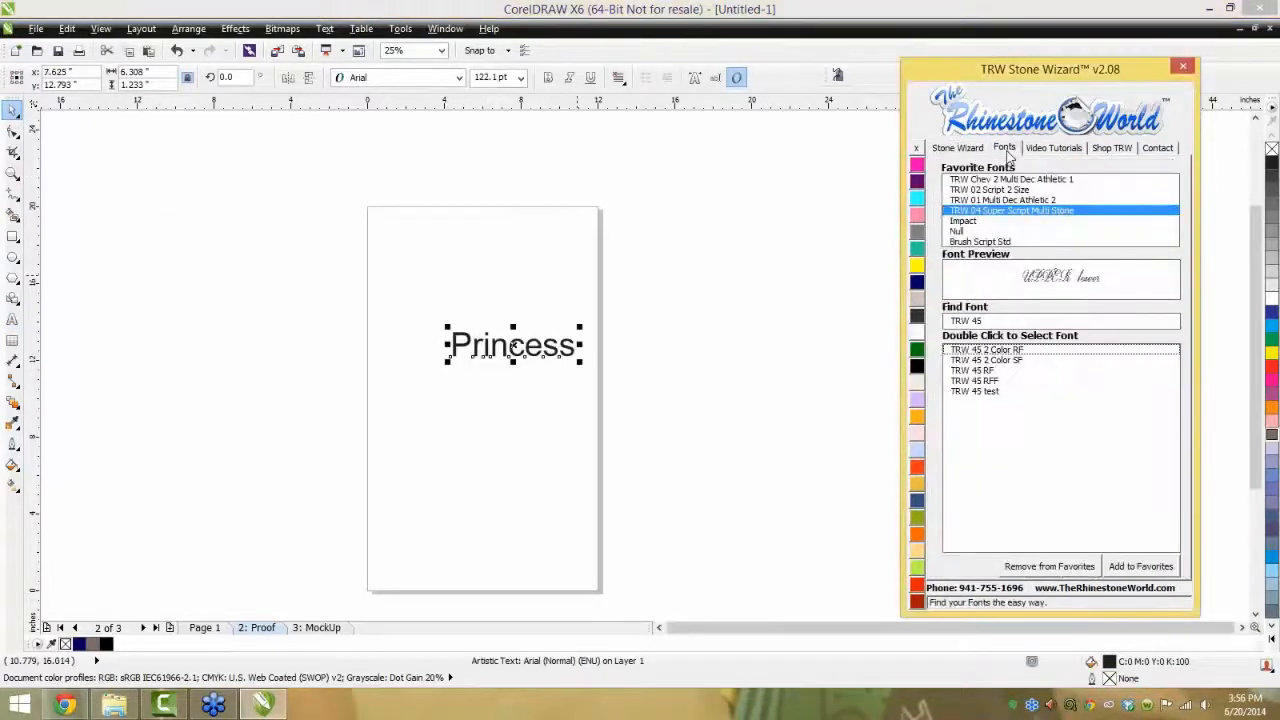
{"action": "triple_click", "coordinate": [1013, 321]}
{"action": "type", "text": "tr"}
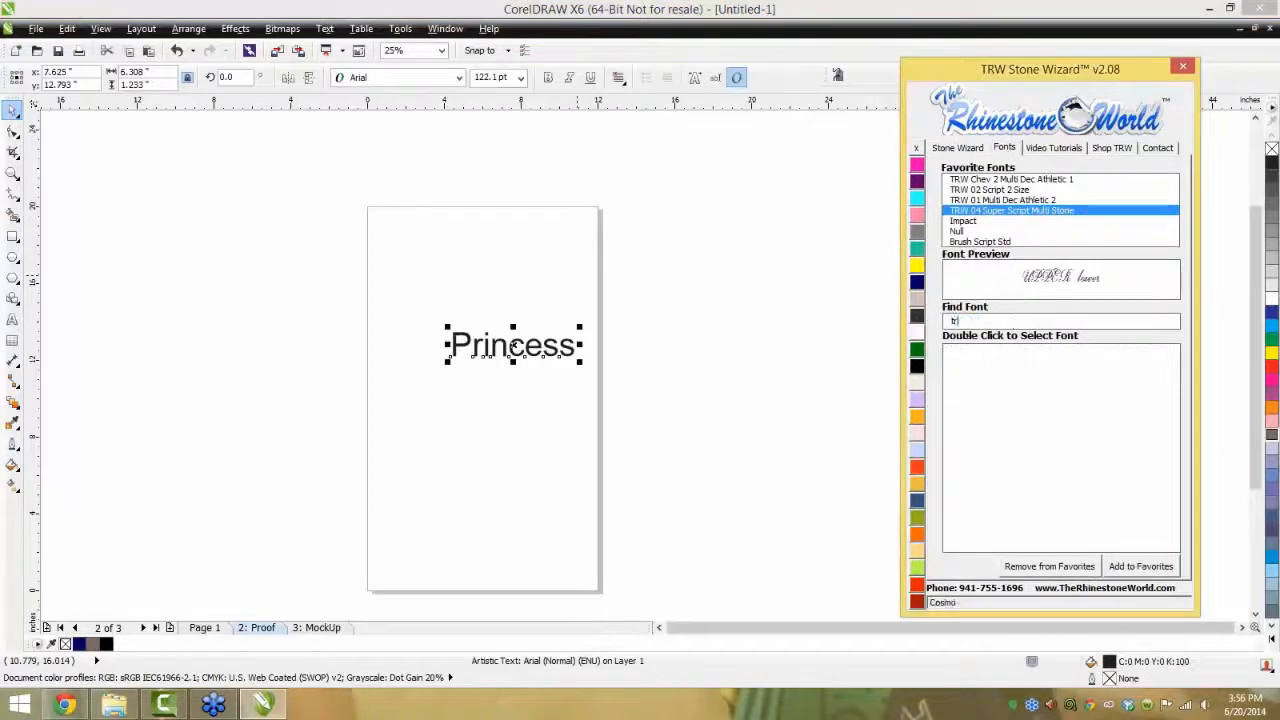
{"action": "type", "text": "w 6"}
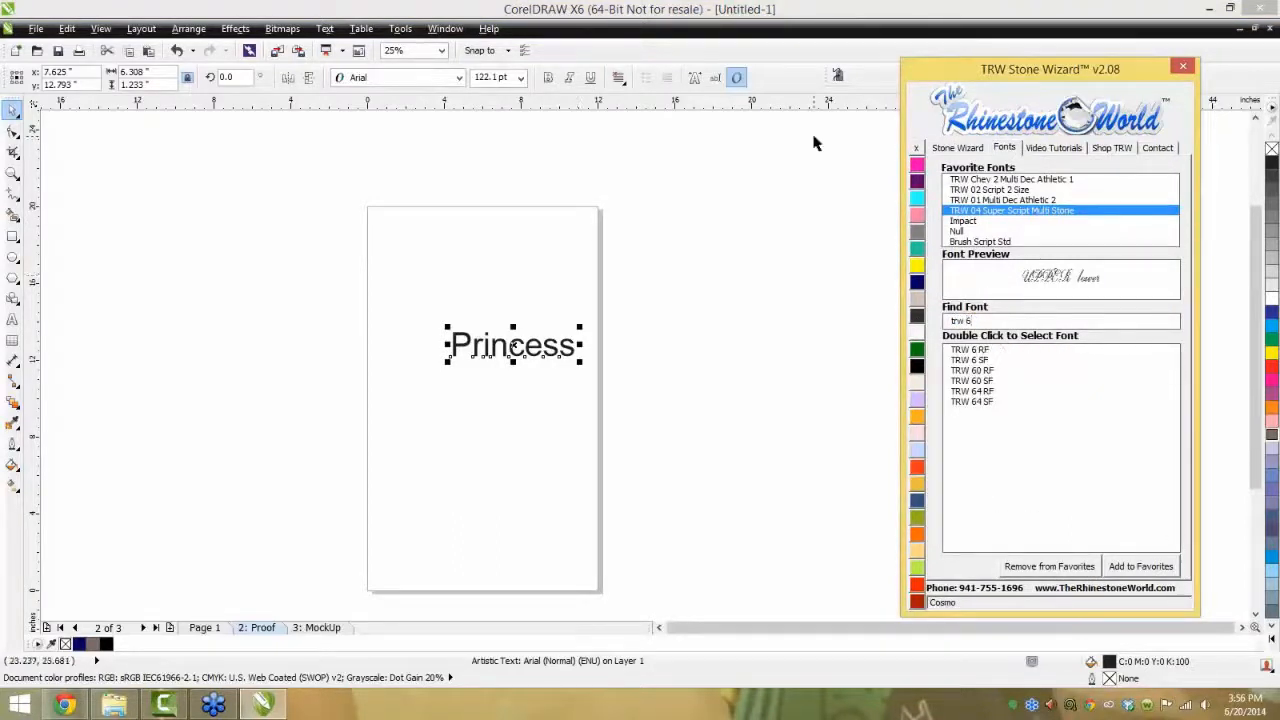
{"action": "double_click", "coordinate": [972, 370]}
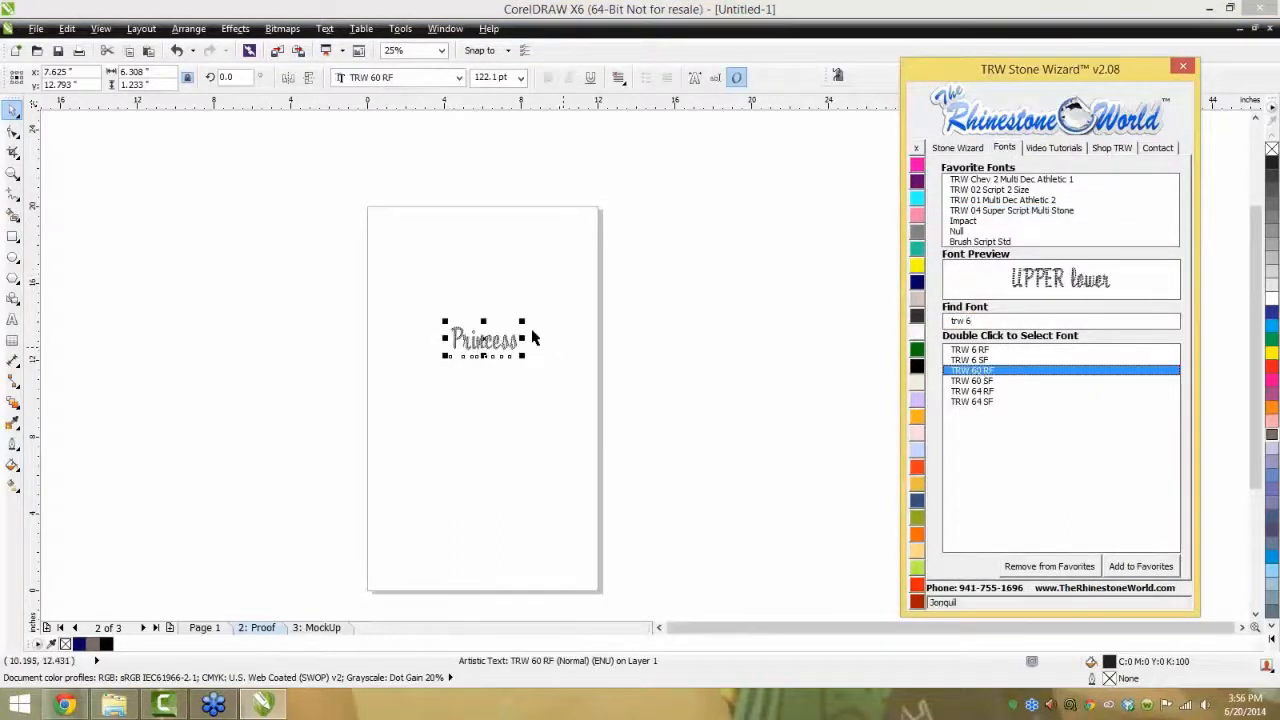
{"action": "left_click_drag", "start_coordinate": [622, 315], "coordinate": [372, 301]}
- Replace the Princess text with "Football"
{"action": "double_click", "coordinate": [551, 338]}
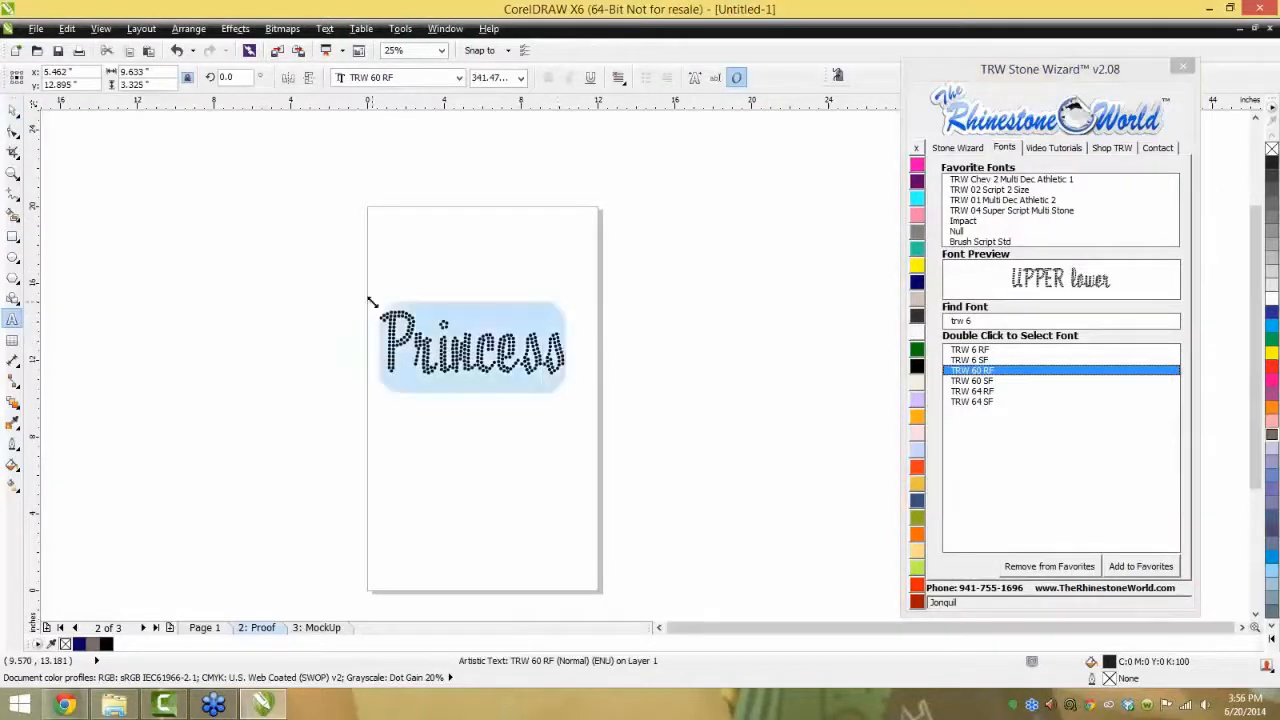
{"action": "type", "text": "Football"}
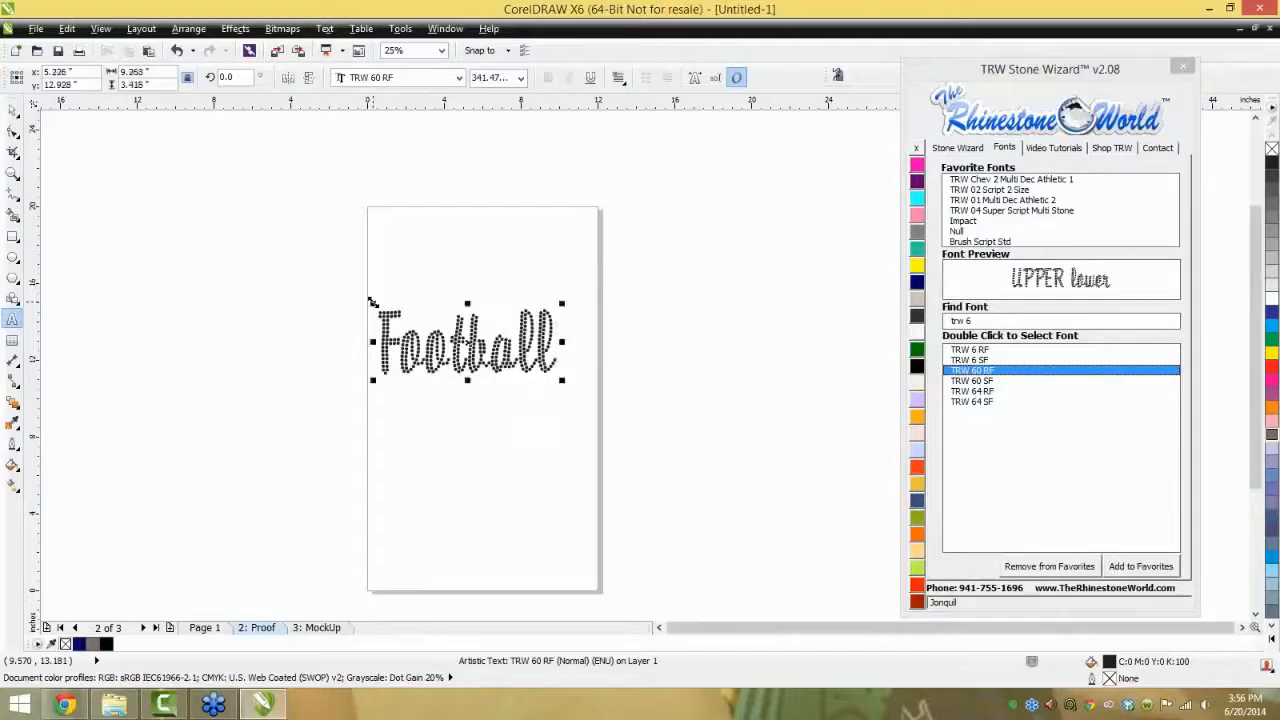
{"action": "left_click", "coordinate": [13, 110]}
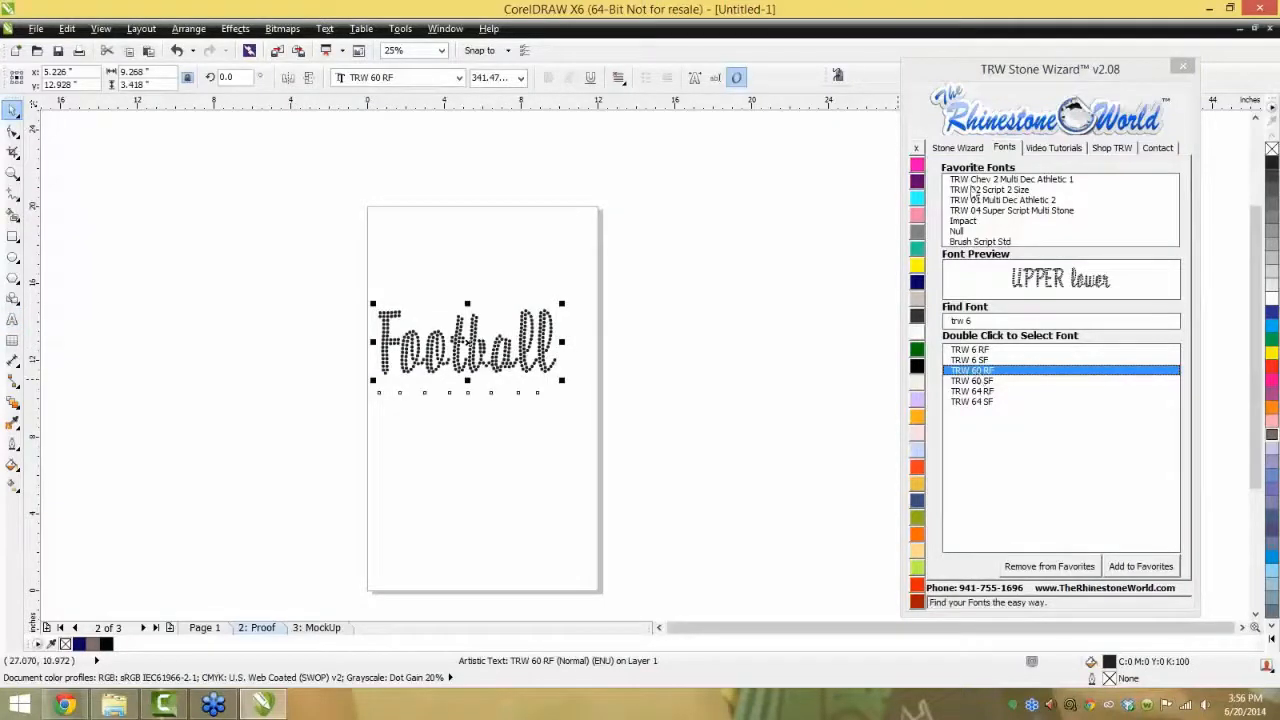
- Resize the TRW 60 RF Football text to fit ss10 (0.129 in) stones
{"action": "left_click", "coordinate": [958, 148]}
{"action": "left_click", "coordinate": [940, 200]}
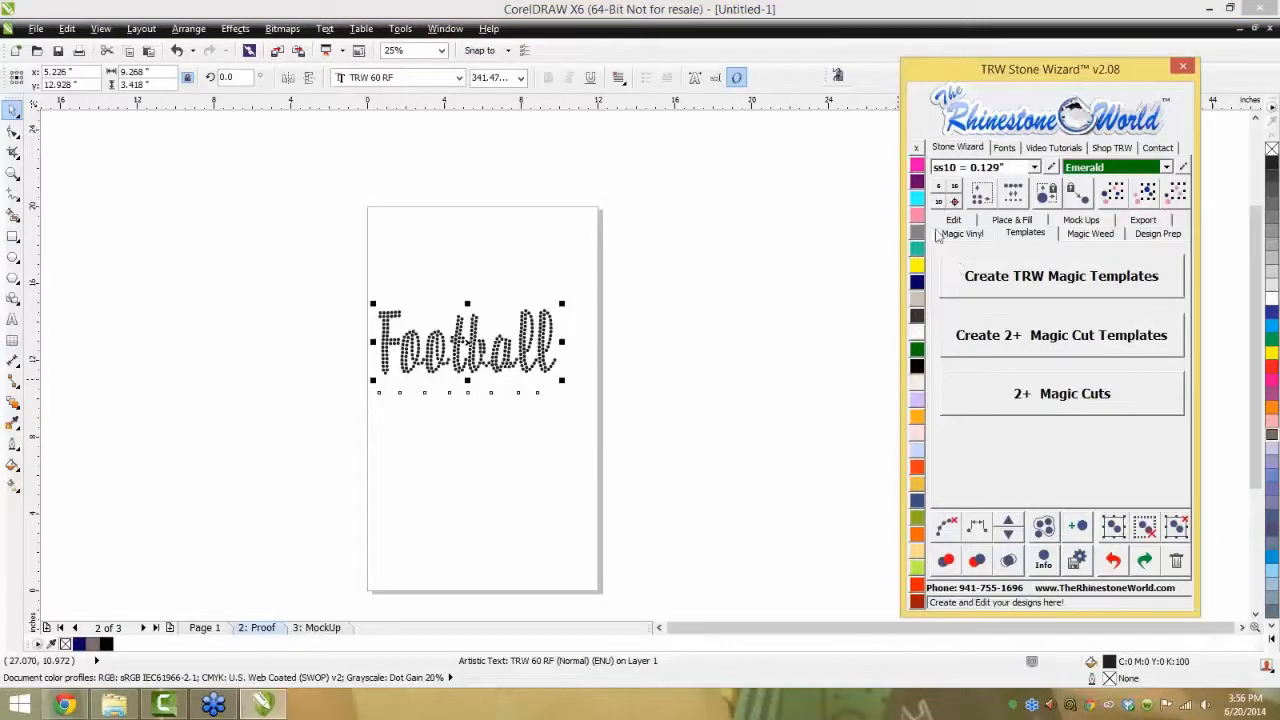
{"action": "left_click", "coordinate": [691, 397]}
{"action": "left_click", "coordinate": [692, 399]}
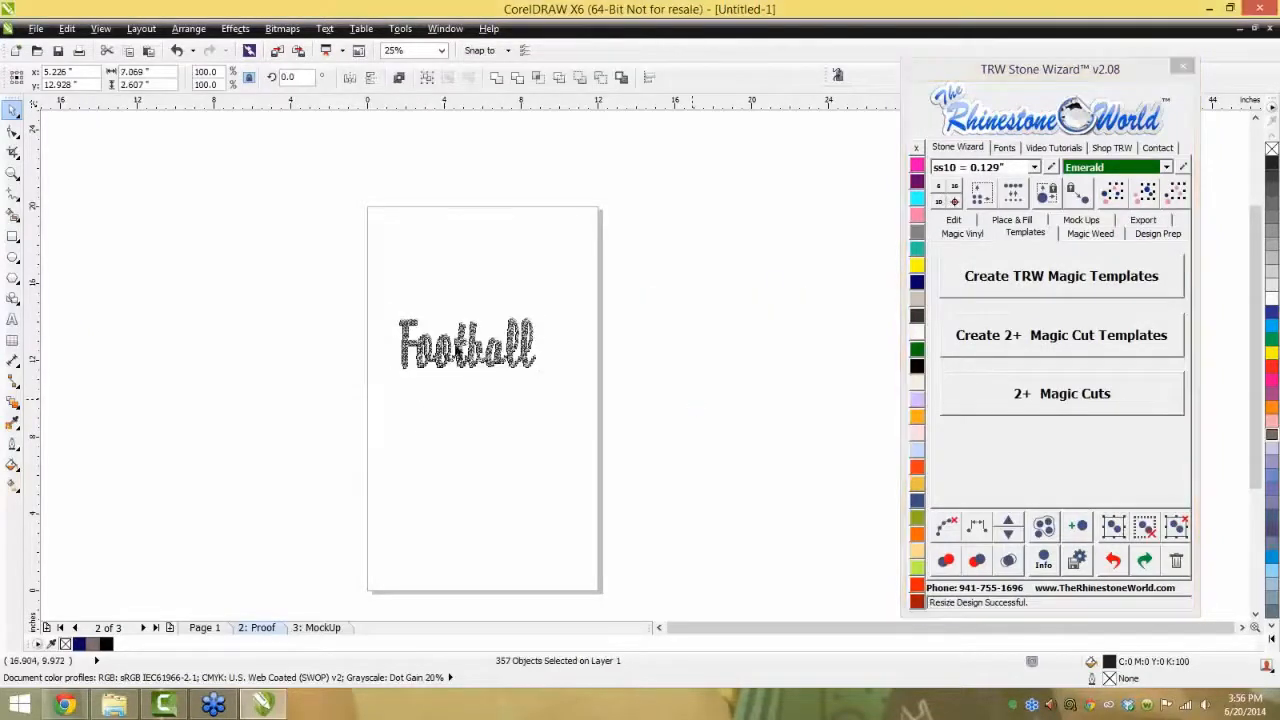
- Delete all the stones of the Football text from the Proof page
{"action": "scroll", "coordinate": [450, 346], "scroll_direction": "up", "scroll_amount": 2}
{"action": "left_click", "coordinate": [566, 364]}
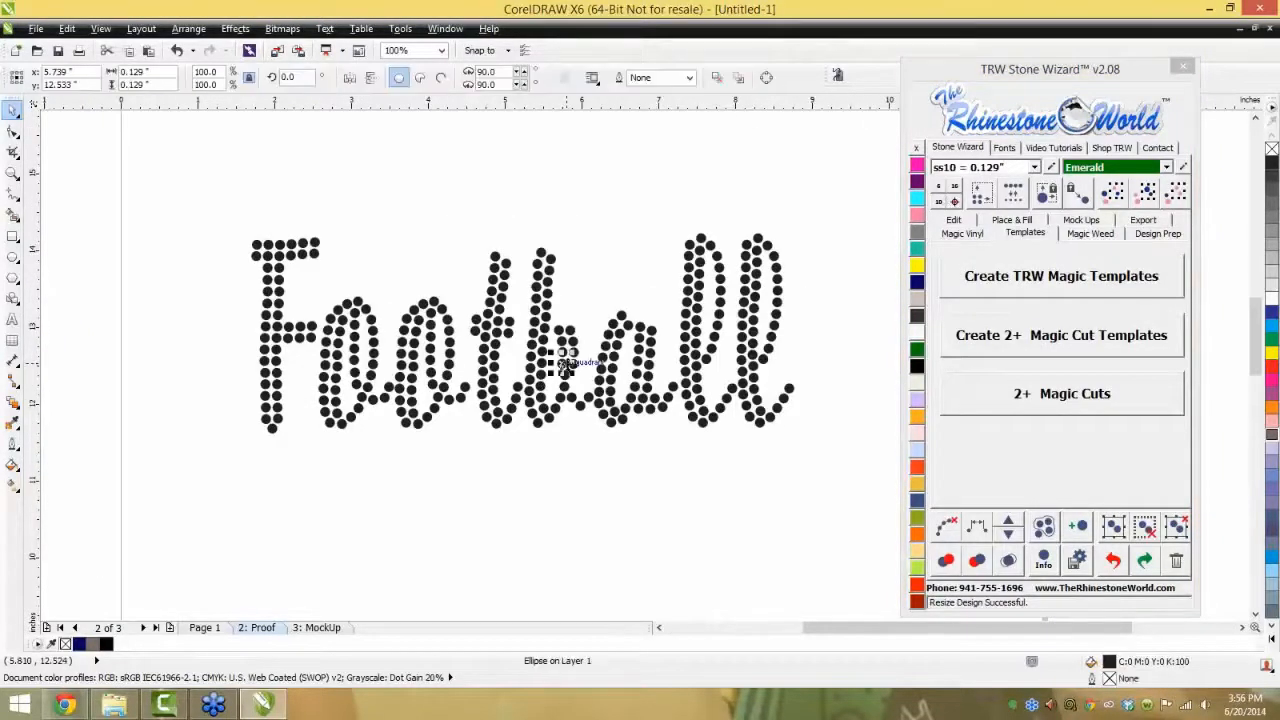
{"action": "scroll", "coordinate": [566, 364], "scroll_direction": "down", "scroll_amount": 1}
{"action": "left_click_drag", "start_coordinate": [323, 229], "coordinate": [774, 433]}
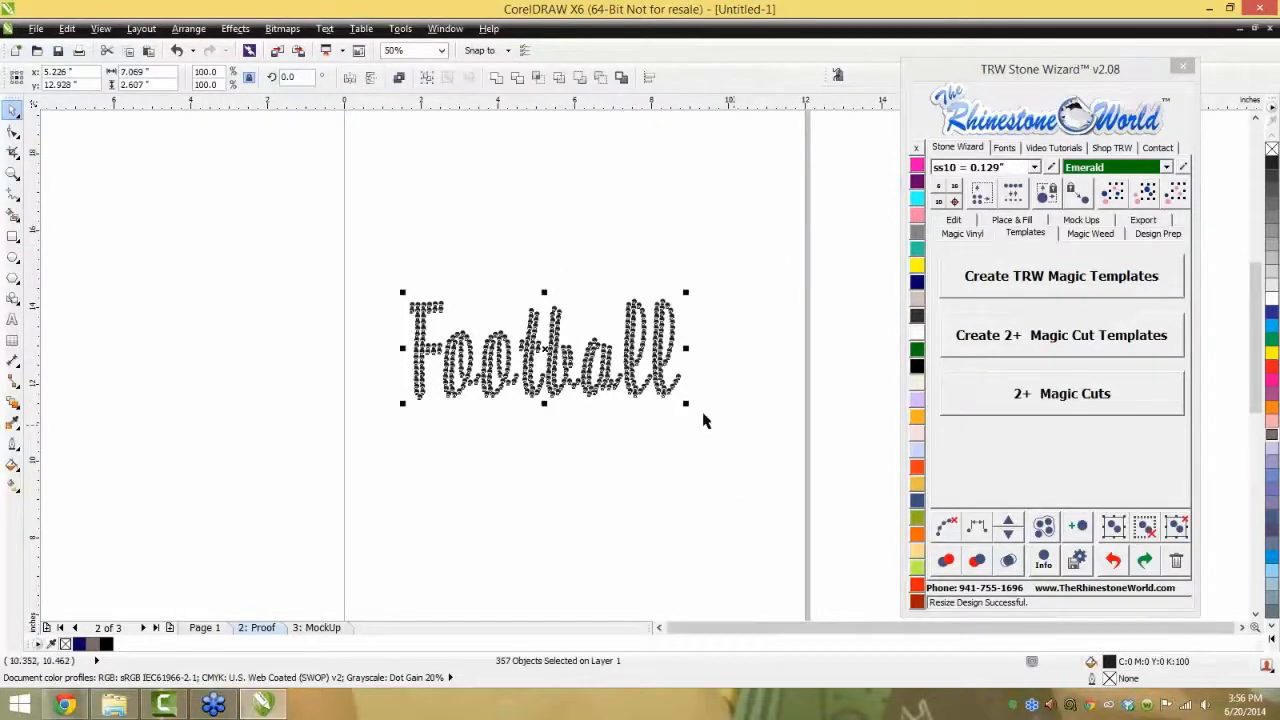
{"action": "left_click", "coordinate": [702, 473]}
{"action": "scroll", "coordinate": [674, 440], "scroll_direction": "down", "scroll_amount": 1}
{"action": "left_click_drag", "start_coordinate": [723, 311], "coordinate": [447, 470]}
{"action": "left_click_drag", "start_coordinate": [557, 470], "coordinate": [558, 469]}
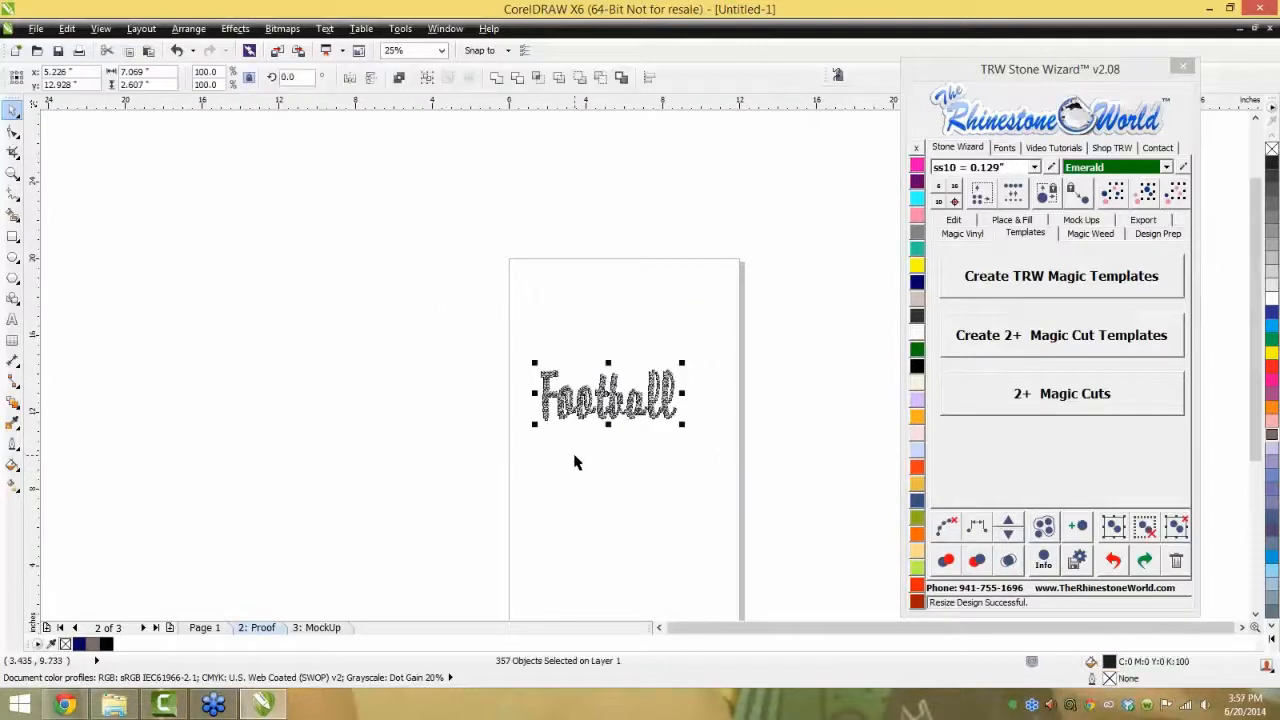
{"action": "key", "text": "Delete"}
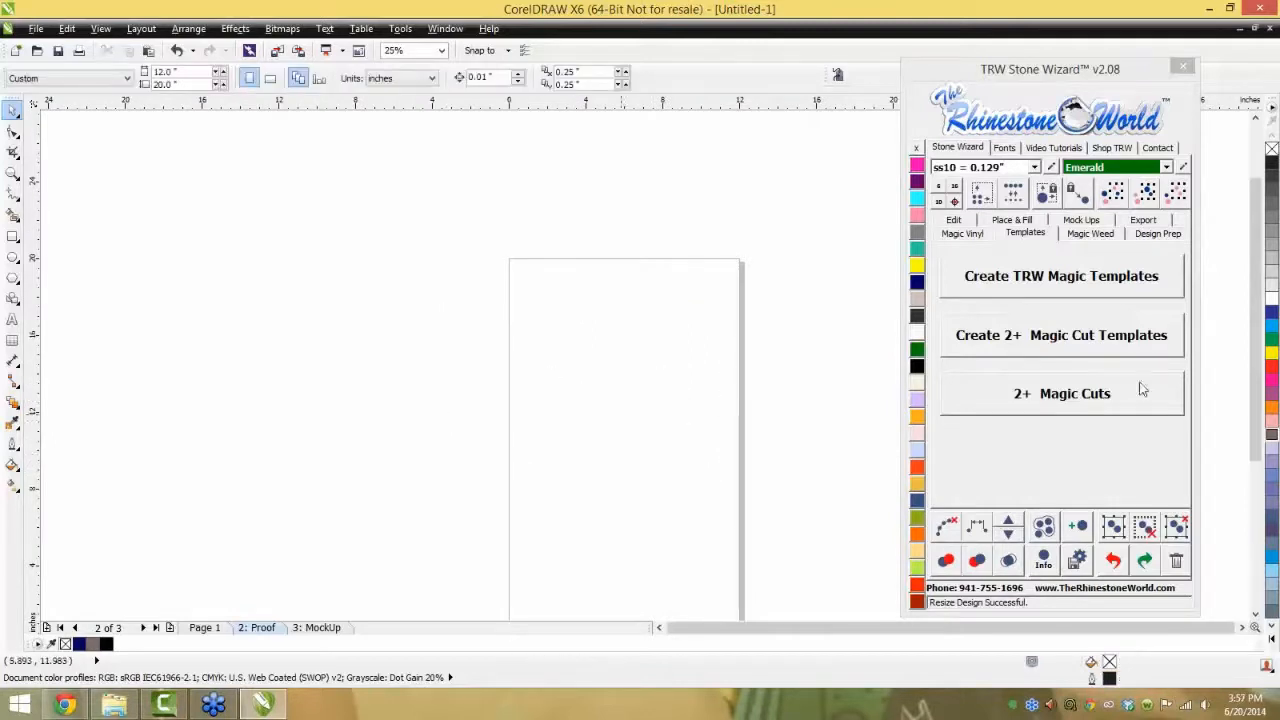
- Show the Export options, switch to the Magic Weed tools, and import Magic Weed Font.cdr onto the Proof page
{"action": "left_click", "coordinate": [1146, 226]}
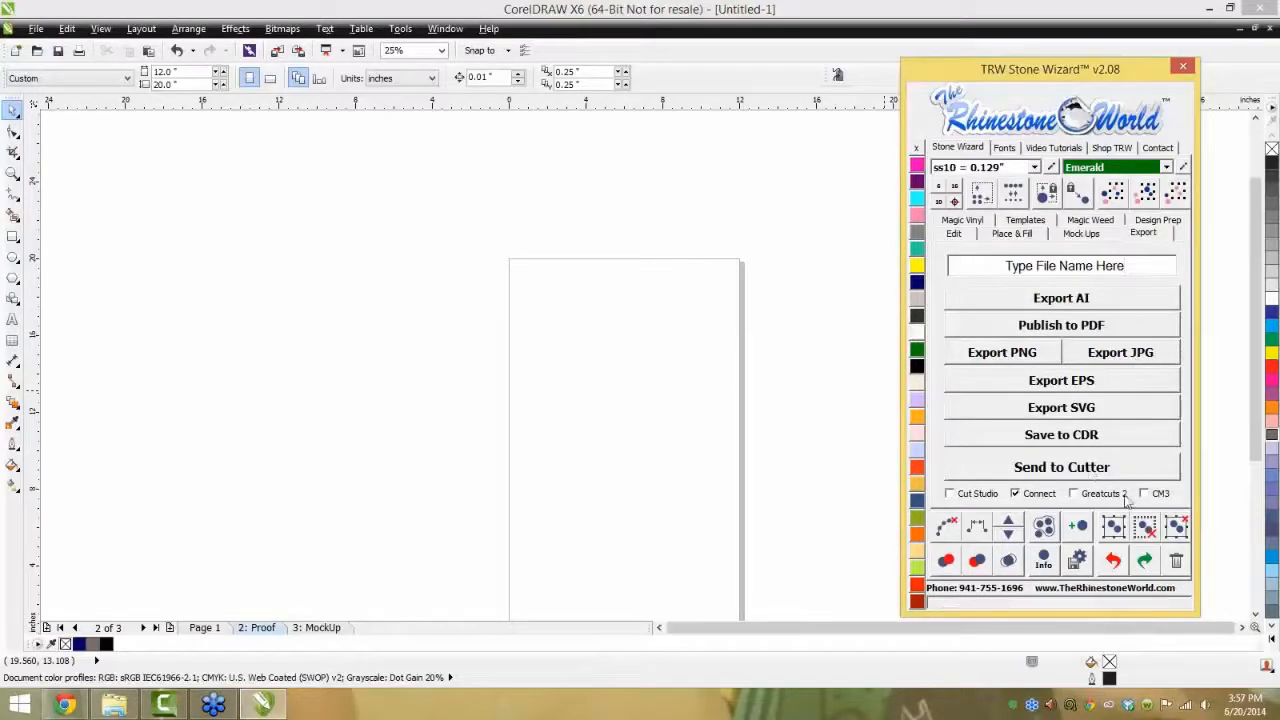
{"action": "left_click", "coordinate": [1080, 224]}
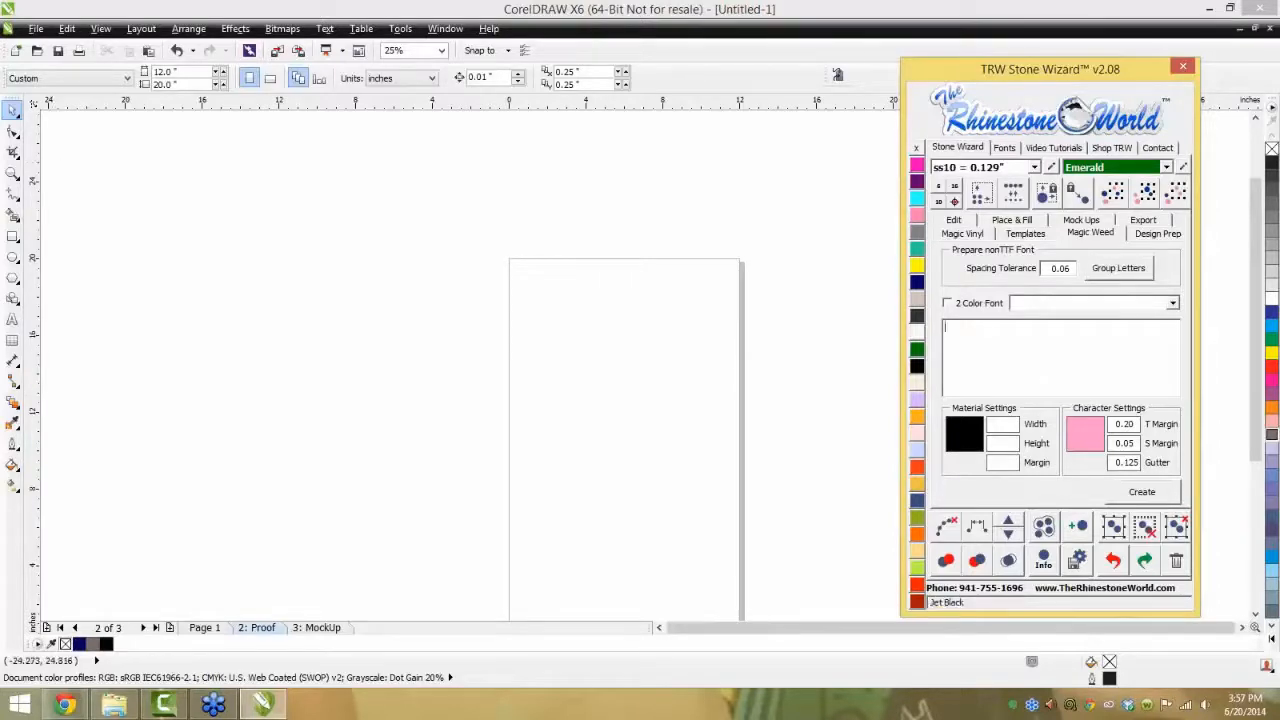
{"action": "left_click_drag", "start_coordinate": [0, 390], "coordinate": [474, 390]}
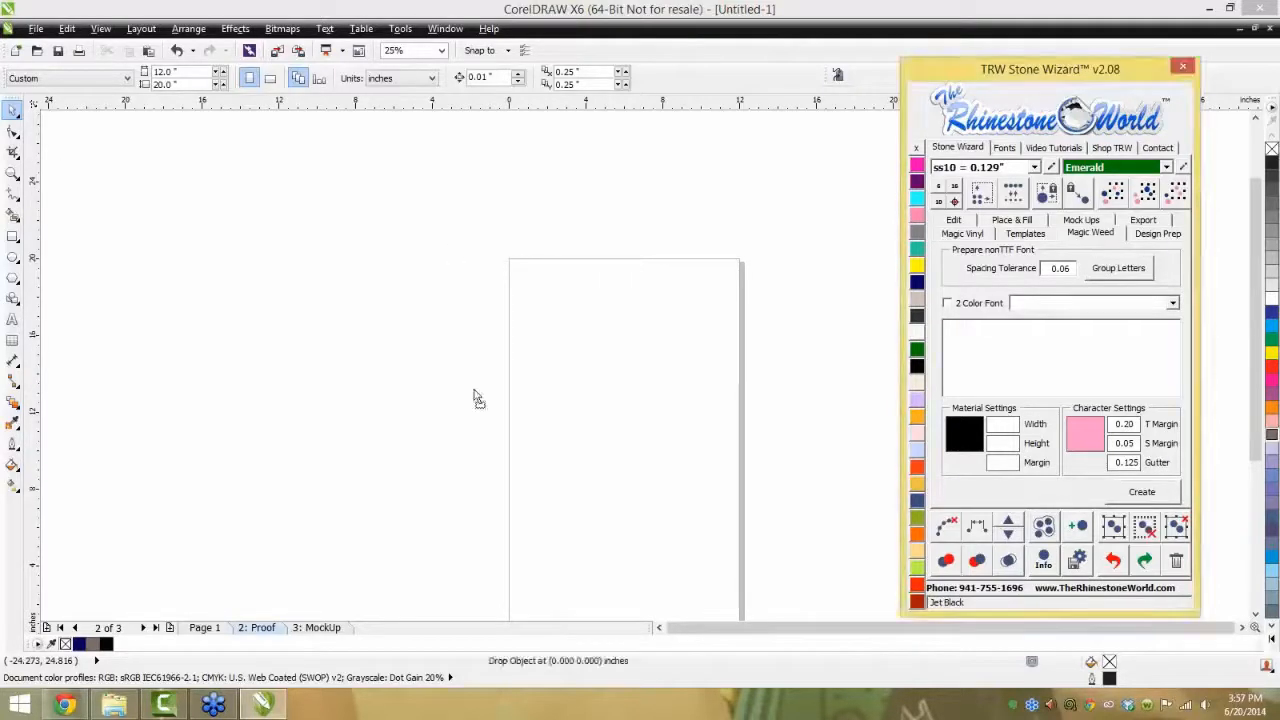
{"action": "left_click", "coordinate": [474, 398]}
{"action": "left_click", "coordinate": [471, 449]}
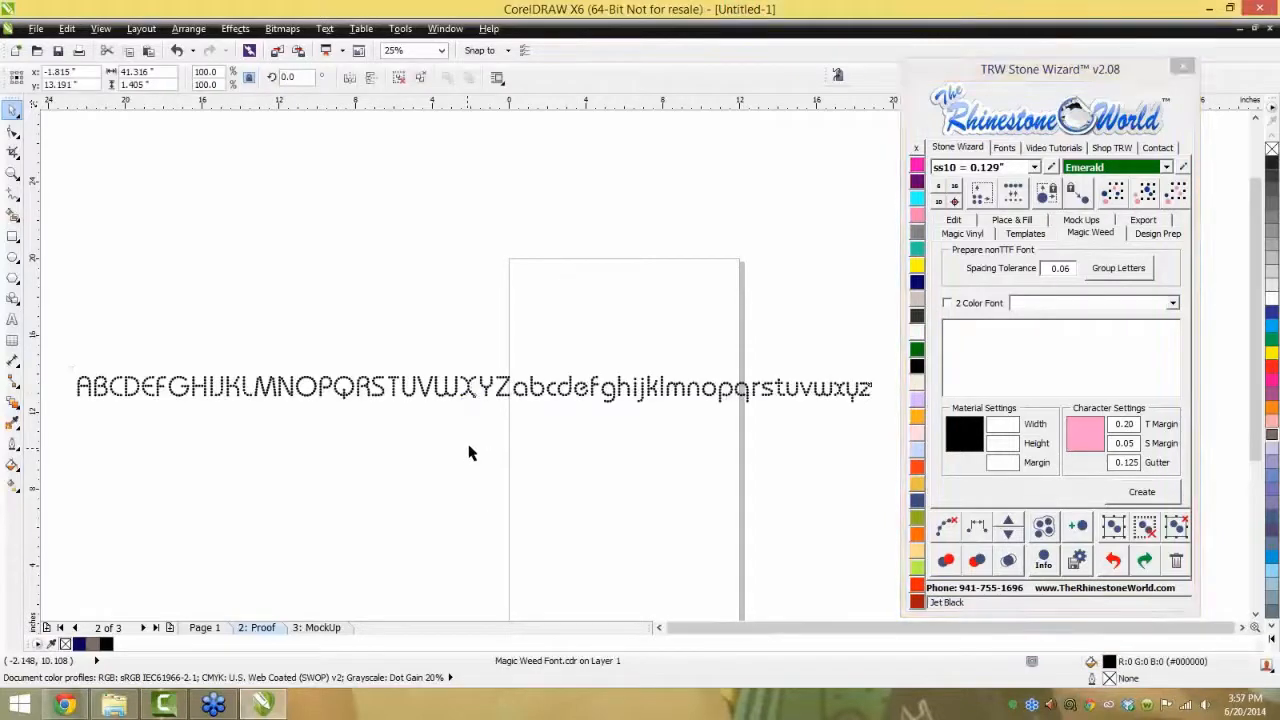
- Move the imported rhinestone alphabet to about x 3.9 in, y 11.9 in and ungroup it into individual stones
{"action": "scroll", "coordinate": [471, 449], "scroll_direction": "down", "scroll_amount": 1}
{"action": "left_click_drag", "start_coordinate": [222, 378], "coordinate": [725, 458]}
{"action": "scroll", "coordinate": [500, 409], "scroll_direction": "up", "scroll_amount": 1}
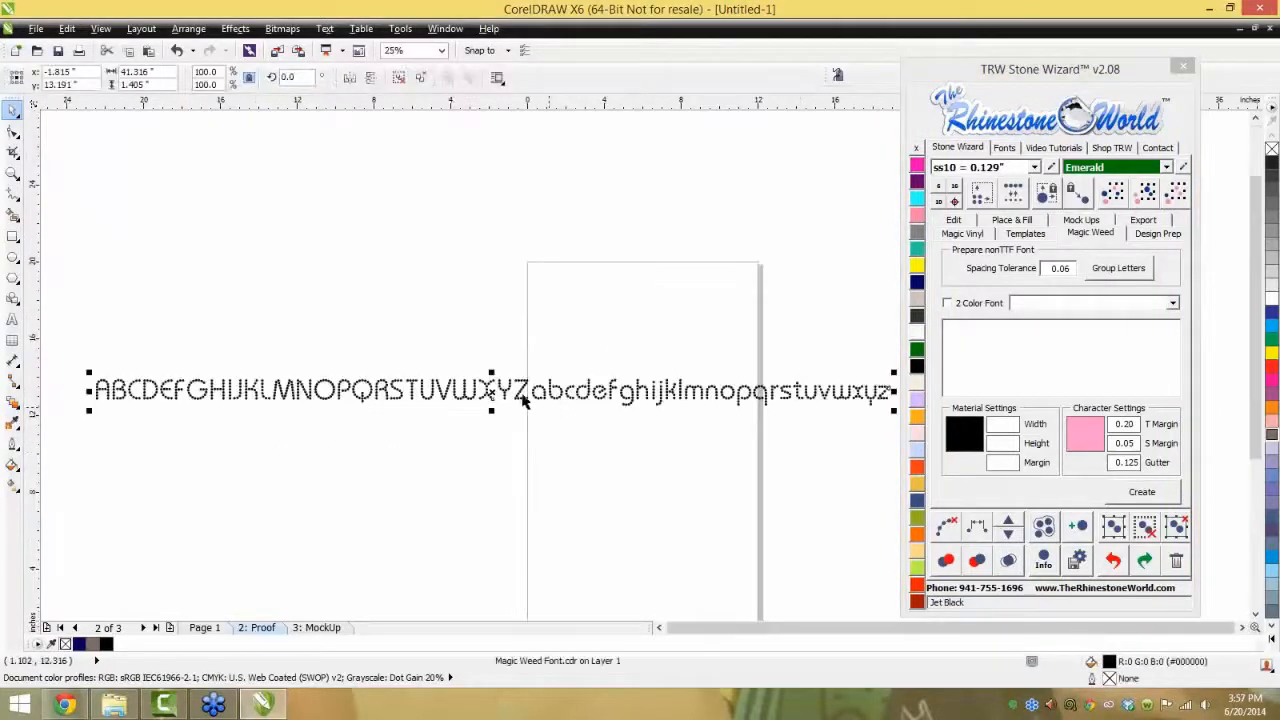
{"action": "left_click_drag", "start_coordinate": [626, 414], "coordinate": [651, 421]}
{"action": "scroll", "coordinate": [668, 437], "scroll_direction": "up", "scroll_amount": 1}
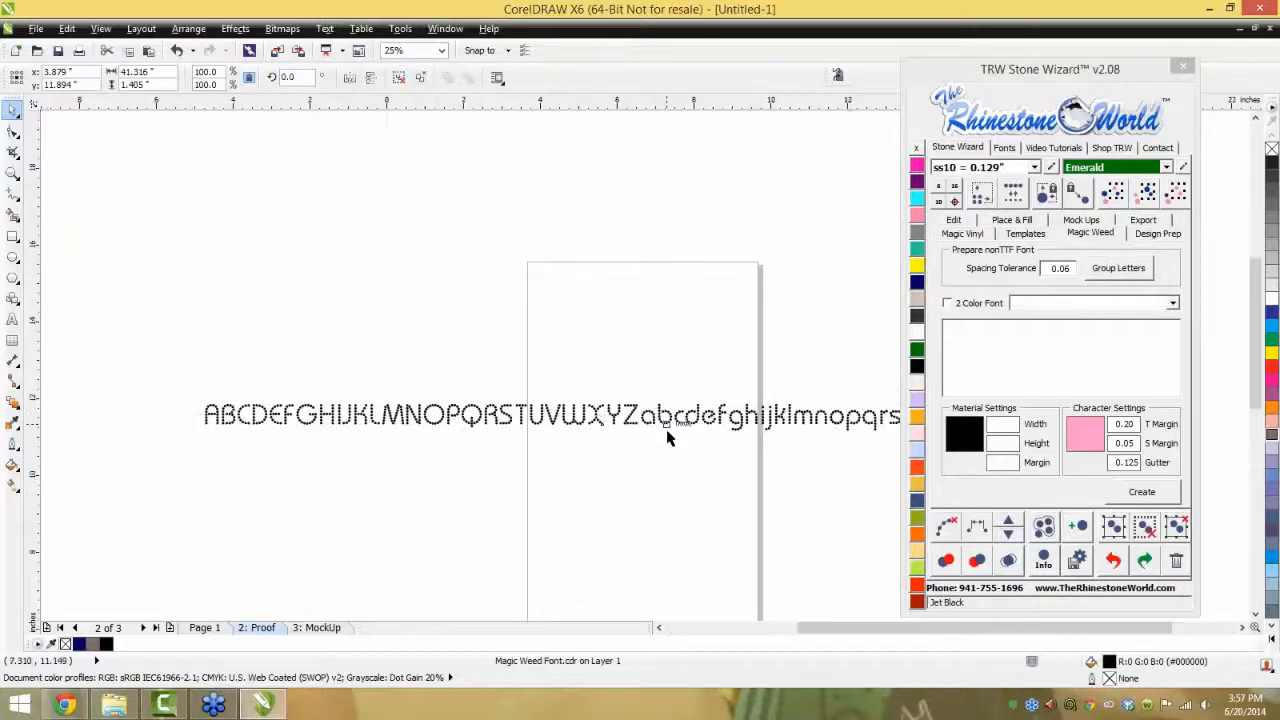
{"action": "left_click", "coordinate": [563, 480]}
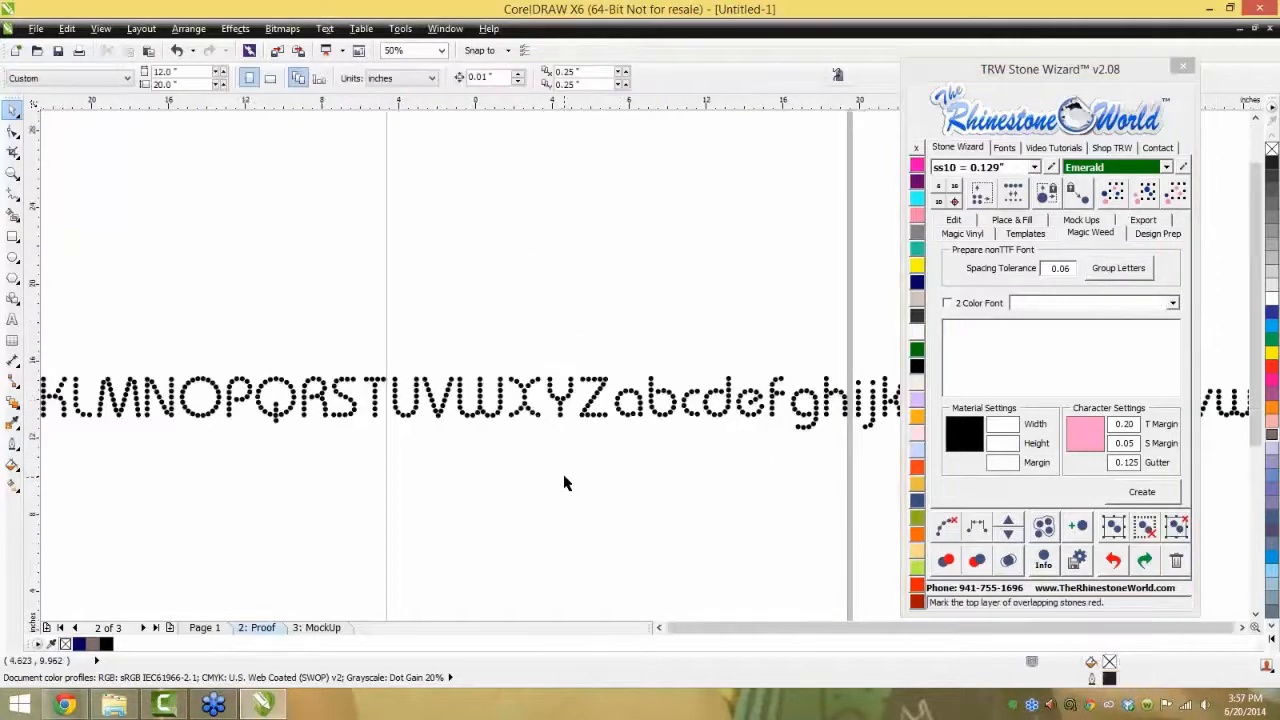
- Draw a rectangle about 0.72 in wide and 1.44 in high around the lowercase z
{"action": "scroll", "coordinate": [566, 481], "scroll_direction": "down", "scroll_amount": 1}
{"action": "scroll", "coordinate": [568, 480], "scroll_direction": "down", "scroll_amount": 1}
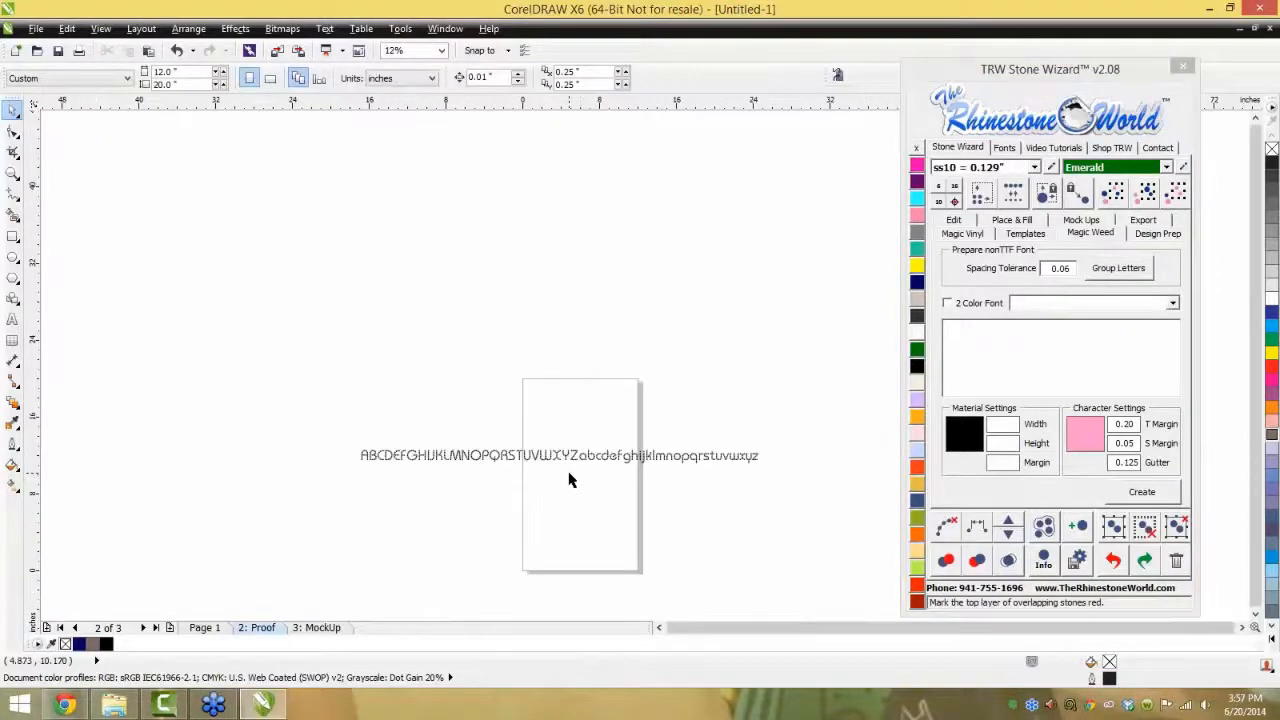
{"action": "scroll", "coordinate": [686, 500], "scroll_direction": "up", "scroll_amount": 1}
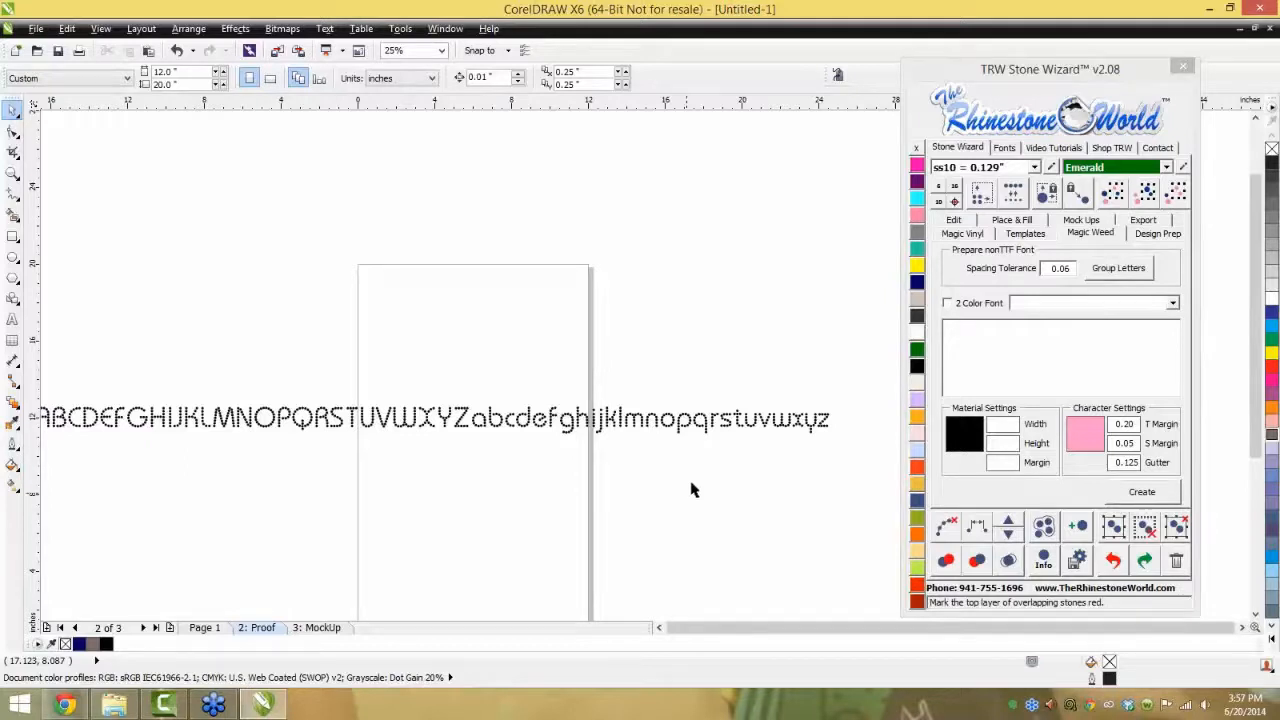
{"action": "scroll", "coordinate": [830, 420], "scroll_direction": "up", "scroll_amount": 1}
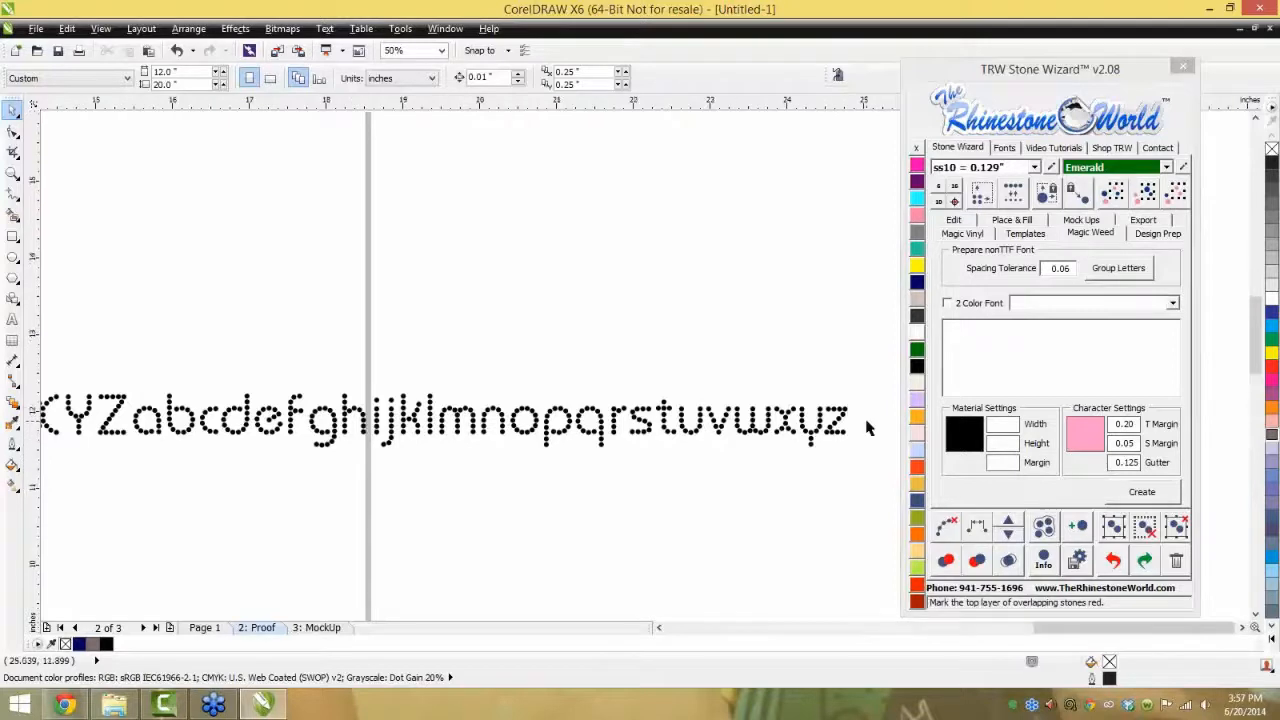
{"action": "scroll", "coordinate": [850, 421], "scroll_direction": "up", "scroll_amount": 2}
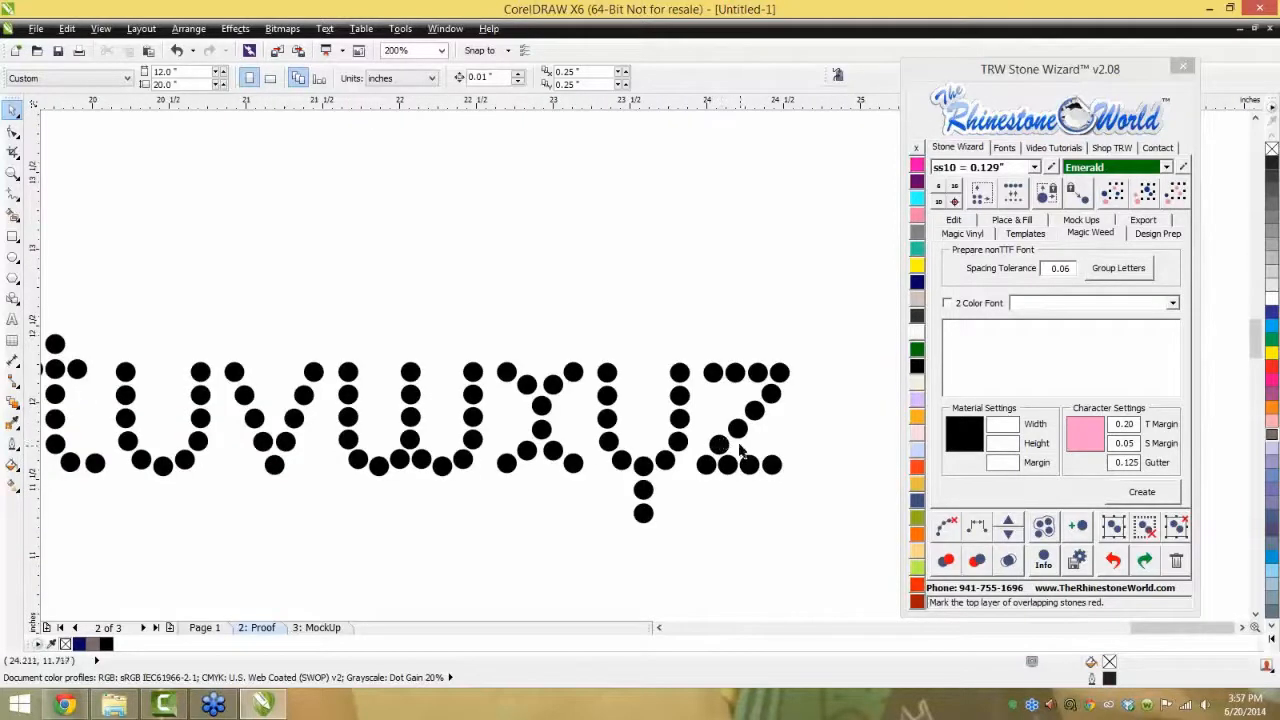
{"action": "left_click", "coordinate": [13, 236]}
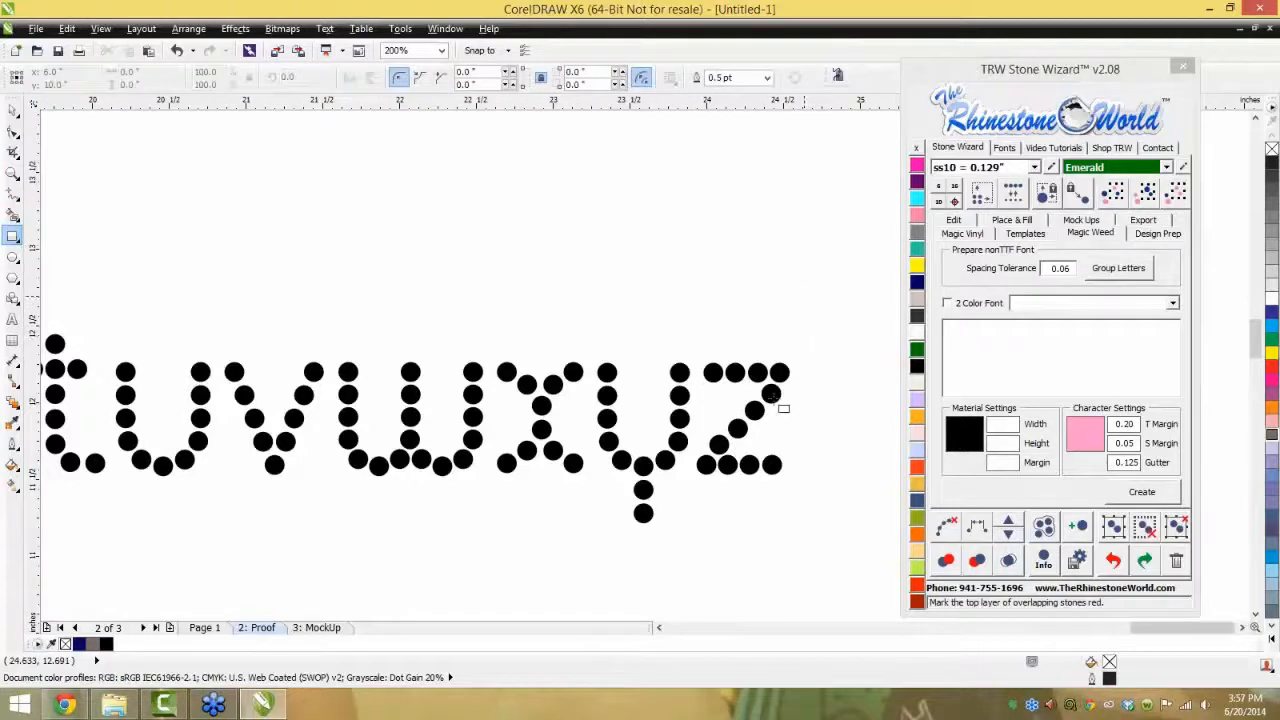
{"action": "left_click_drag", "start_coordinate": [803, 297], "coordinate": [692, 518]}
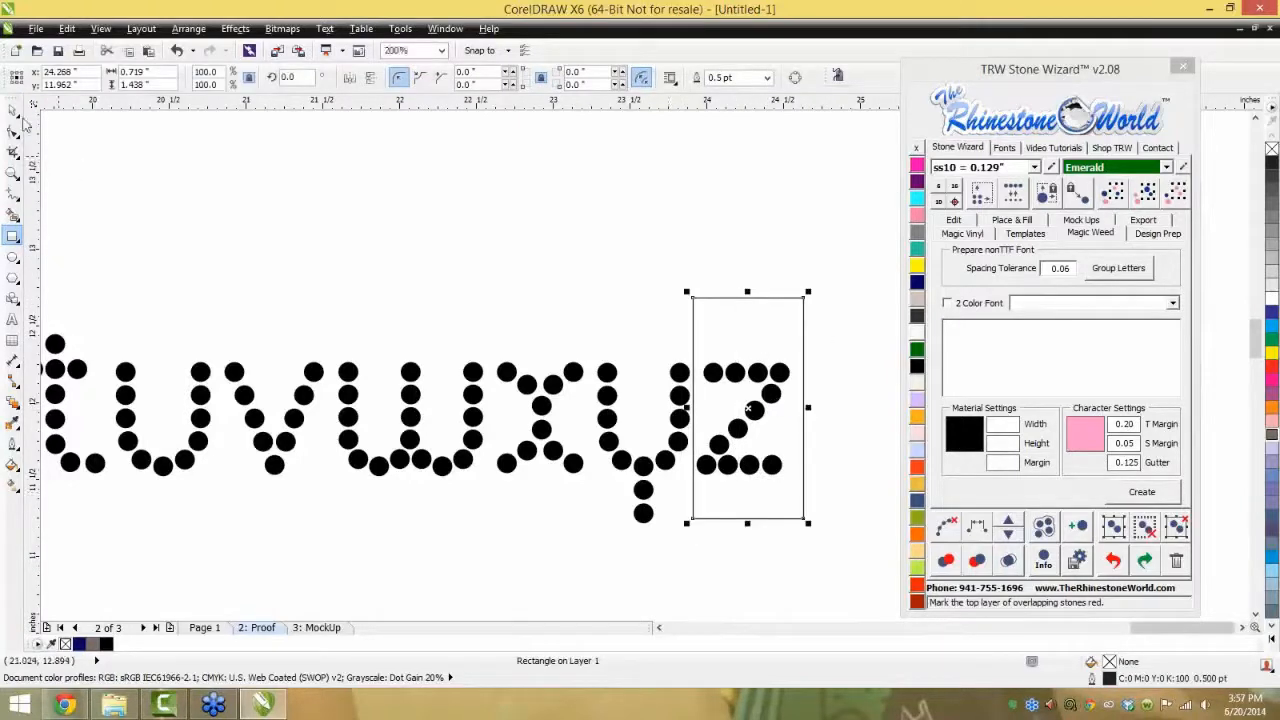
{"action": "key", "text": "space"}
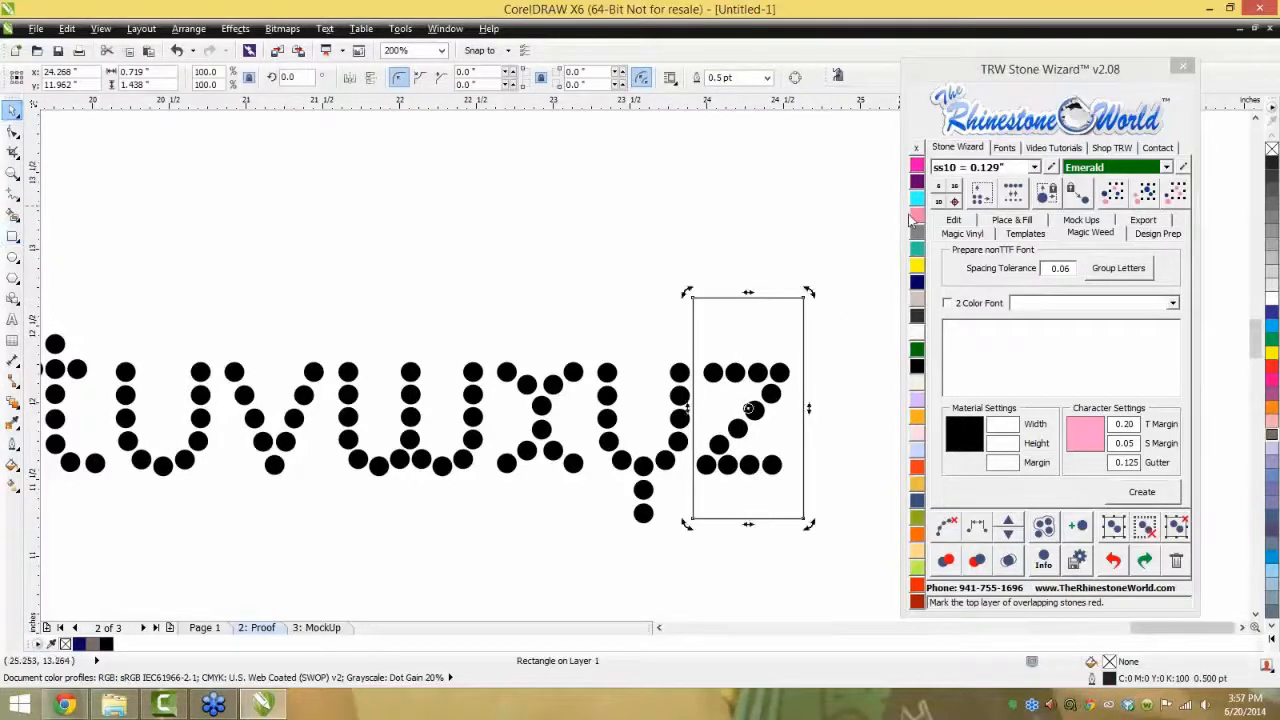
- Fill the rectangle around the z with TRW Pink and send it behind the stones
{"action": "left_click", "coordinate": [916, 214]}
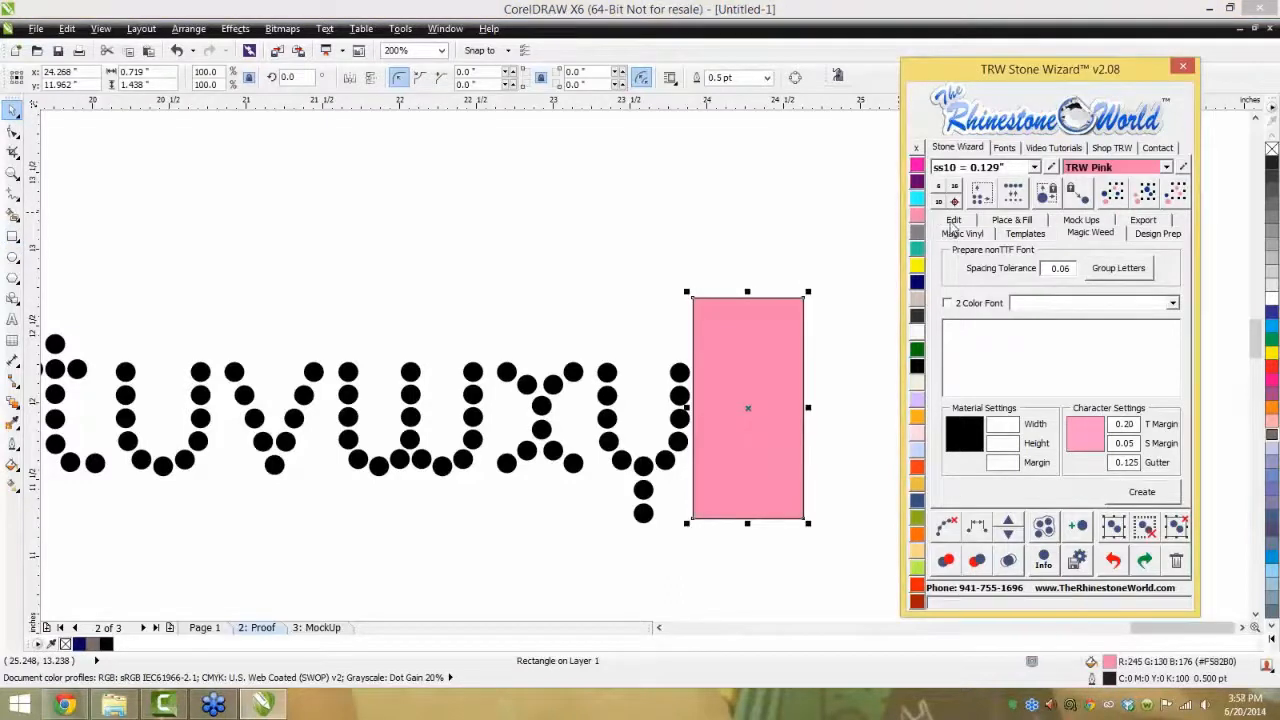
{"action": "left_click", "coordinate": [953, 220]}
{"action": "left_click", "coordinate": [985, 488]}
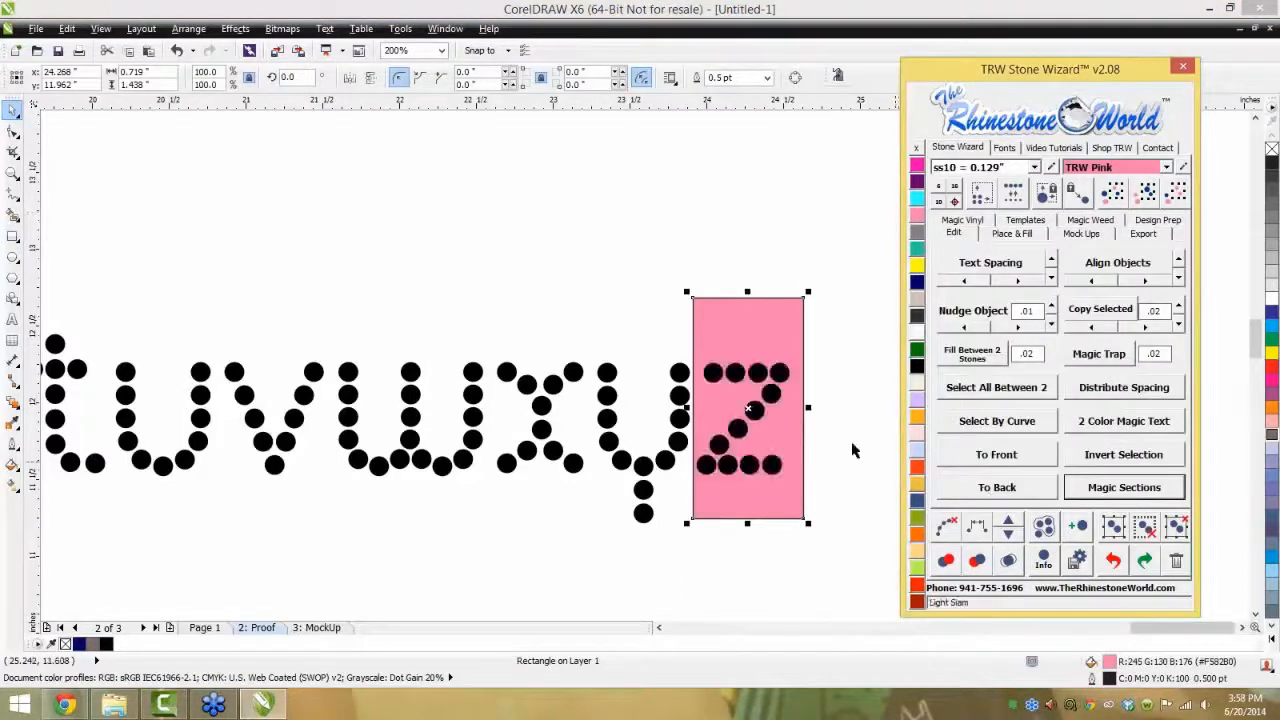
- Narrow the pink rectangle to about 0.65 in wide and place a copy of it over the lowercase y
{"action": "left_click_drag", "start_coordinate": [805, 407], "coordinate": [796, 407]}
{"action": "left_click_drag", "start_coordinate": [763, 334], "coordinate": [665, 340]}
{"action": "right_click", "coordinate": [665, 340]}
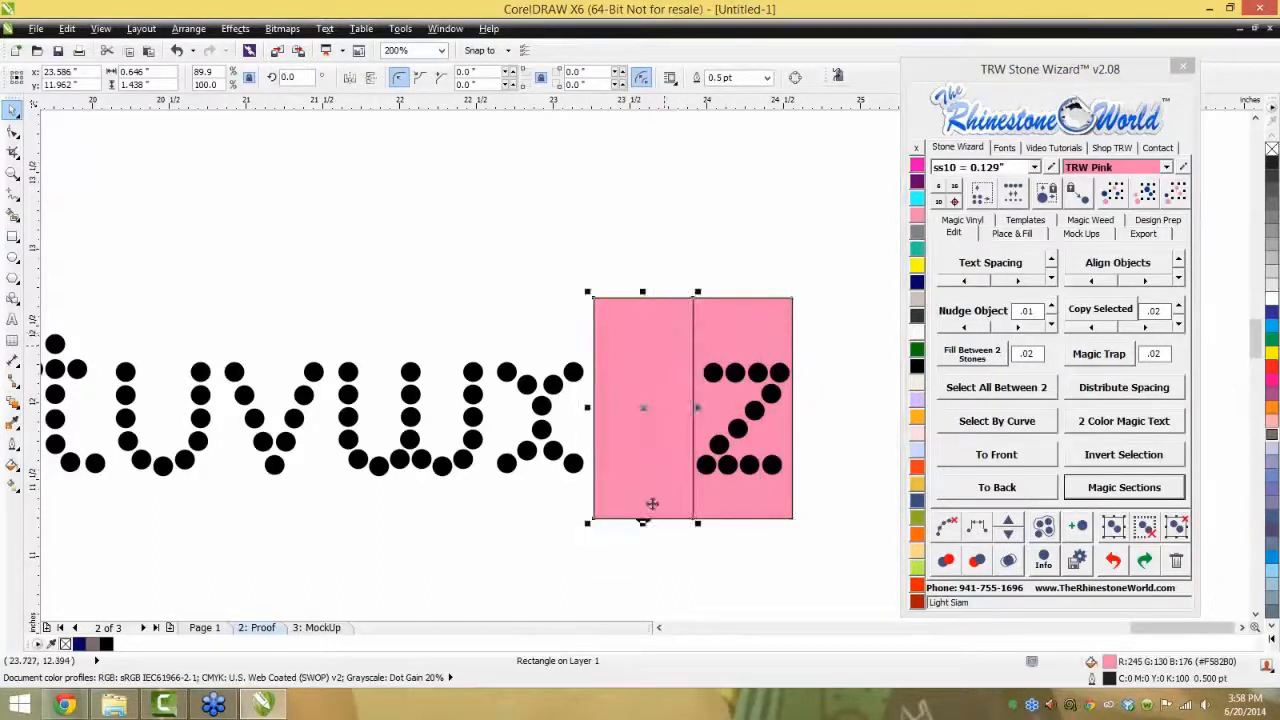
- Extend both pink rectangles downward to about 1.54 in high and send the one over the y behind the stones
{"action": "left_click", "coordinate": [652, 545]}
{"action": "left_click", "coordinate": [648, 517]}
{"action": "left_click_drag", "start_coordinate": [644, 524], "coordinate": [646, 540]}
{"action": "left_click", "coordinate": [736, 514]}
{"action": "left_click_drag", "start_coordinate": [741, 531], "coordinate": [746, 571]}
{"action": "left_click", "coordinate": [746, 571]}
{"action": "left_click", "coordinate": [670, 515]}
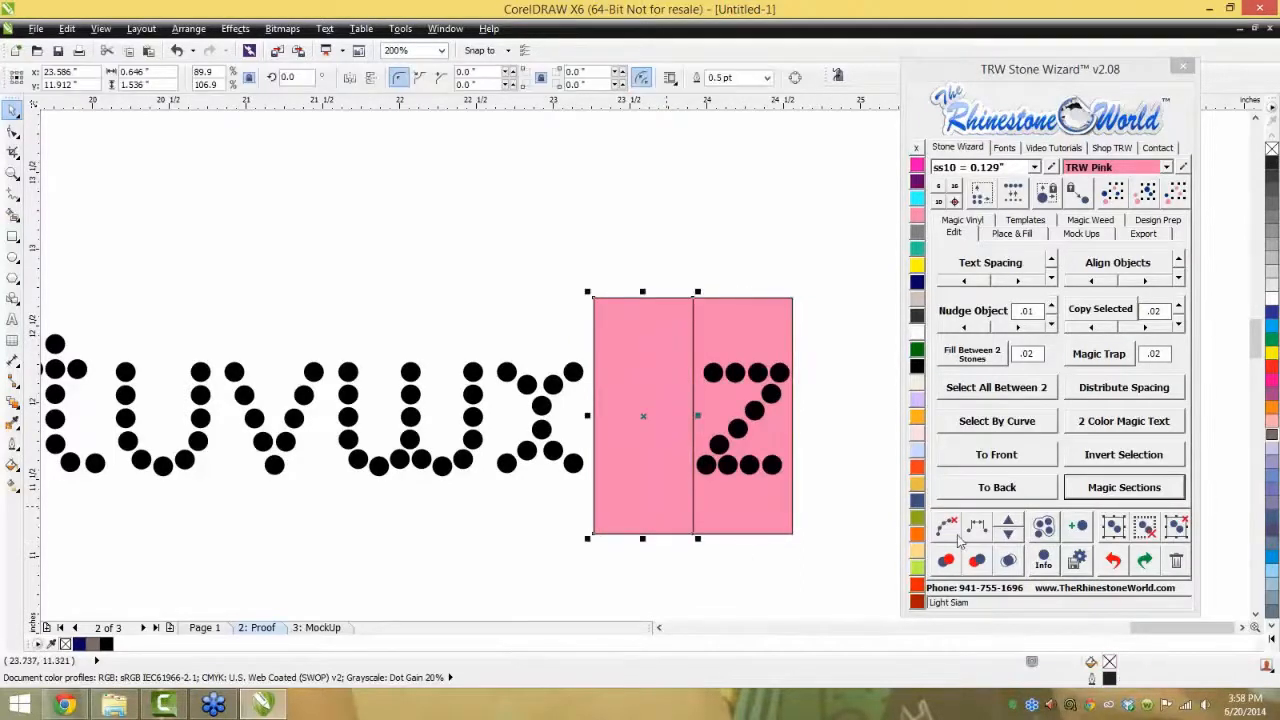
{"action": "left_click", "coordinate": [990, 487]}
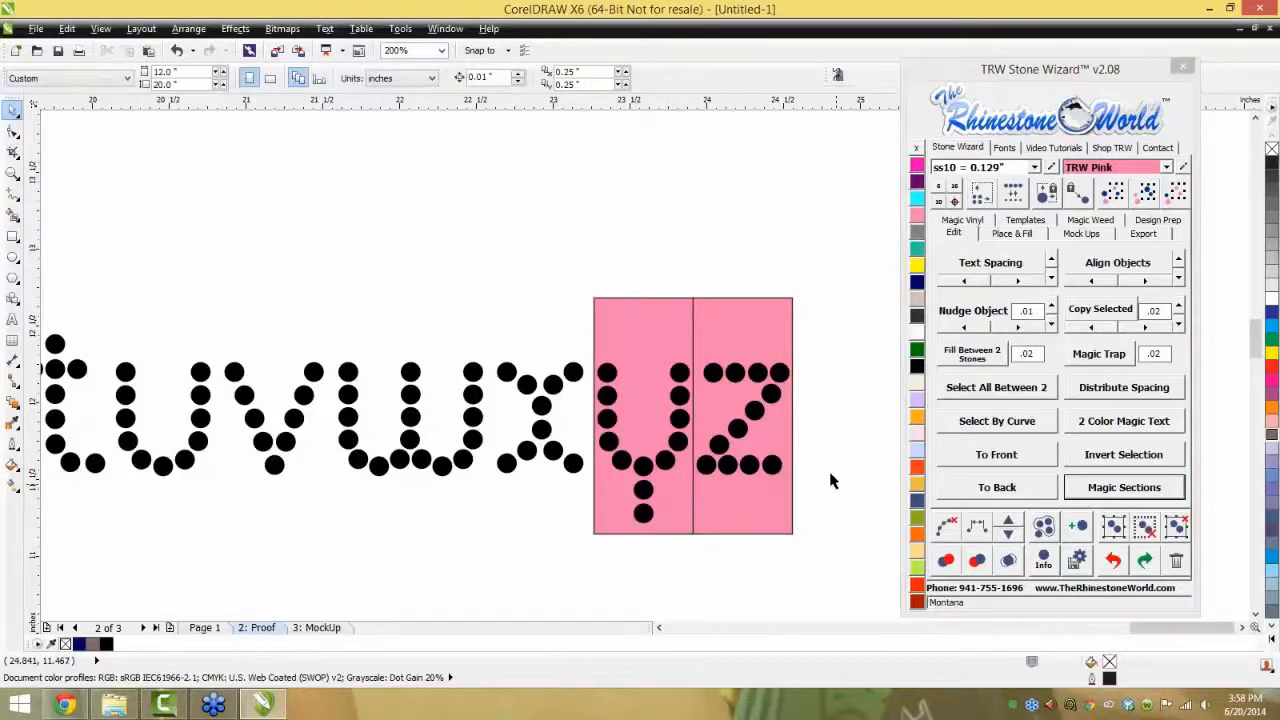
- Delete both pink rectangles behind the y and z
{"action": "left_click", "coordinate": [770, 343]}
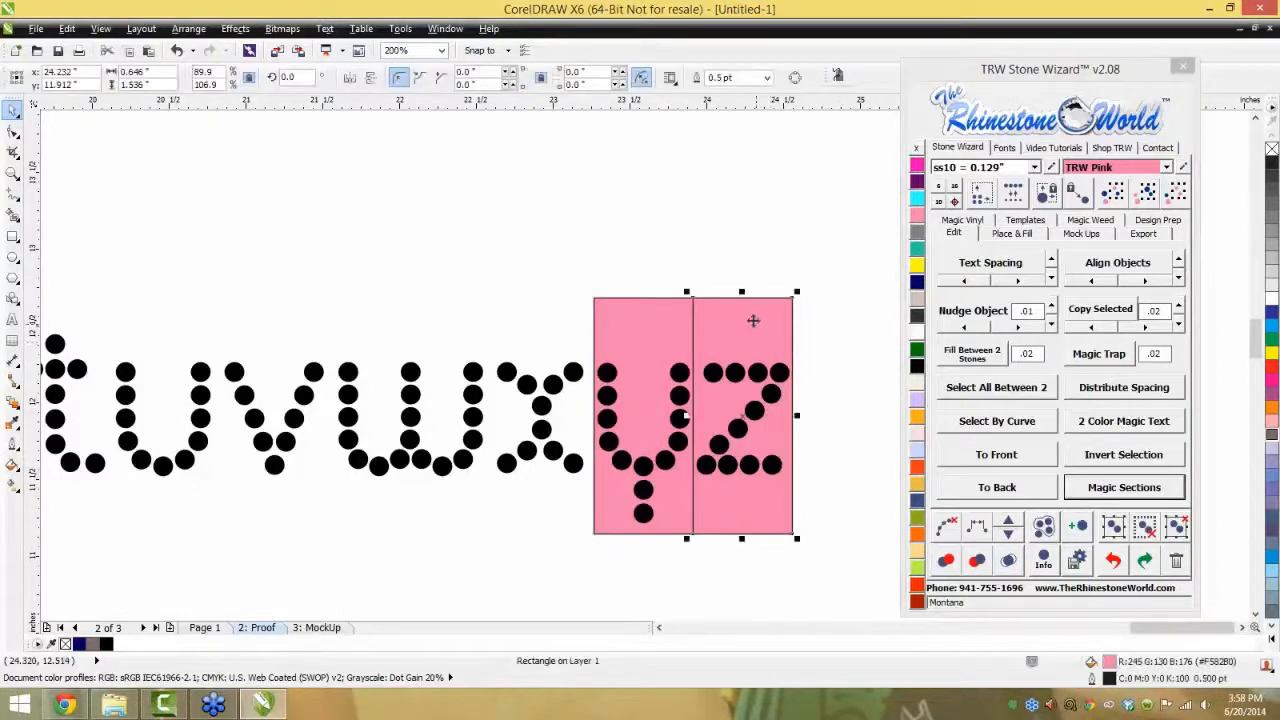
{"action": "key", "text": "Delete"}
{"action": "left_click", "coordinate": [666, 337]}
{"action": "key", "text": "Delete"}
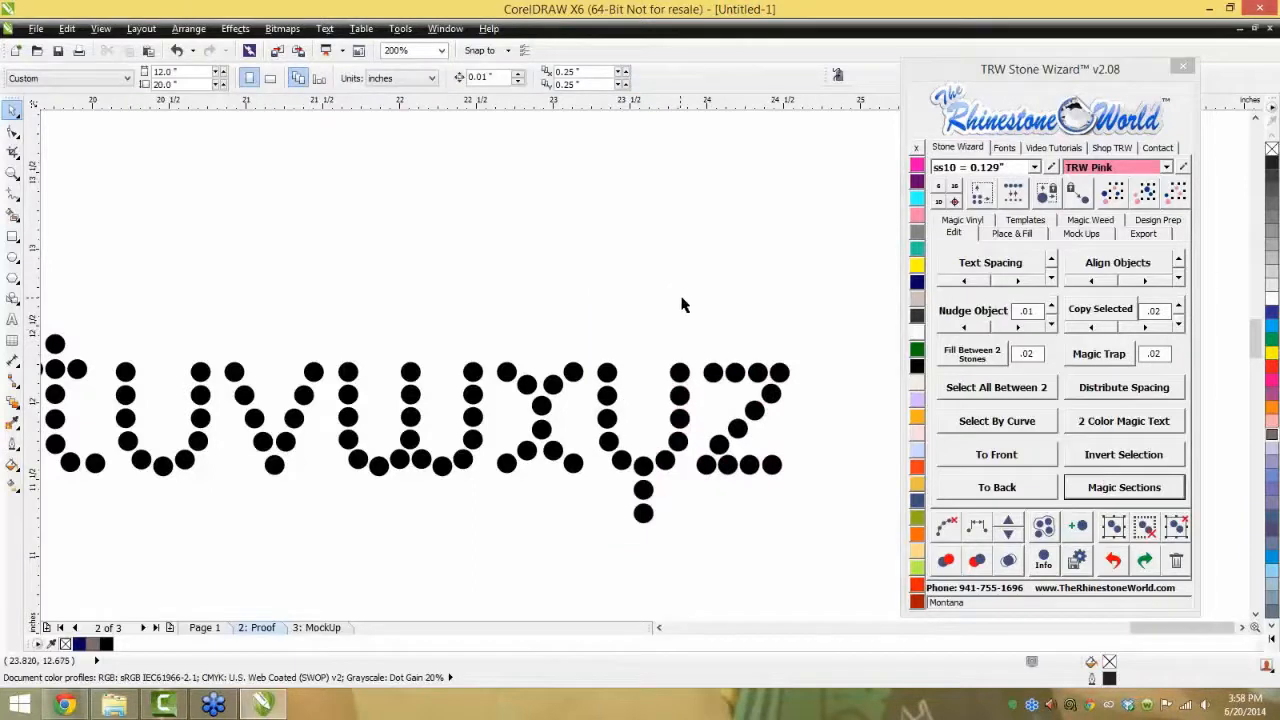
- Group the stones of the whole alphabet into separate letters with Group Letters at a 0.06 spacing tolerance
{"action": "scroll", "coordinate": [686, 316], "scroll_direction": "down", "scroll_amount": 5}
{"action": "scroll", "coordinate": [686, 316], "scroll_direction": "down", "scroll_amount": 1}
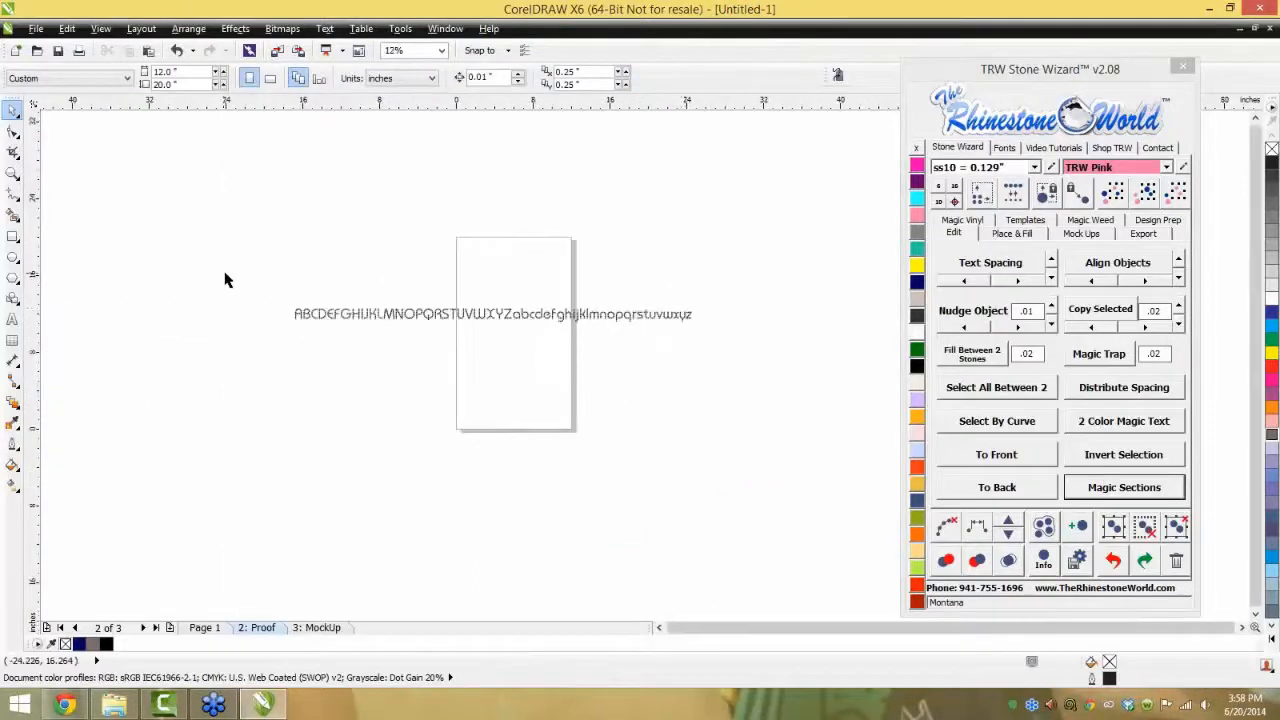
{"action": "left_click_drag", "start_coordinate": [224, 273], "coordinate": [778, 348]}
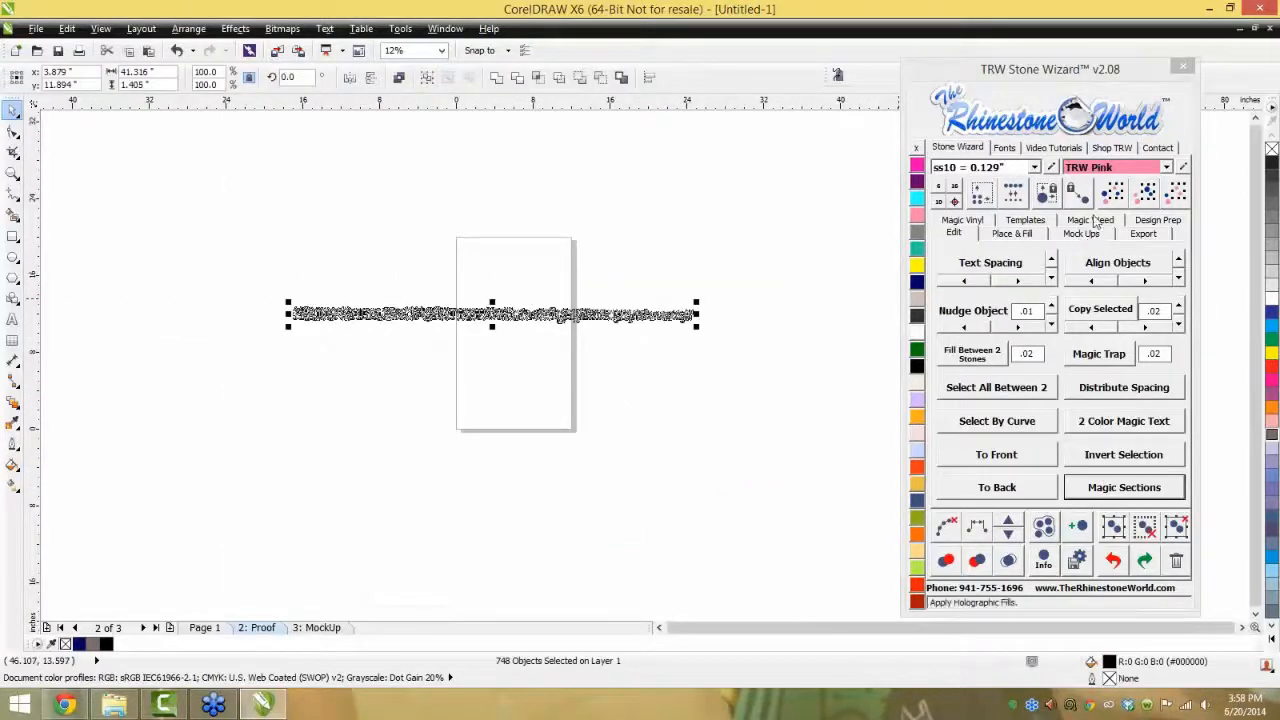
{"action": "left_click", "coordinate": [1092, 220]}
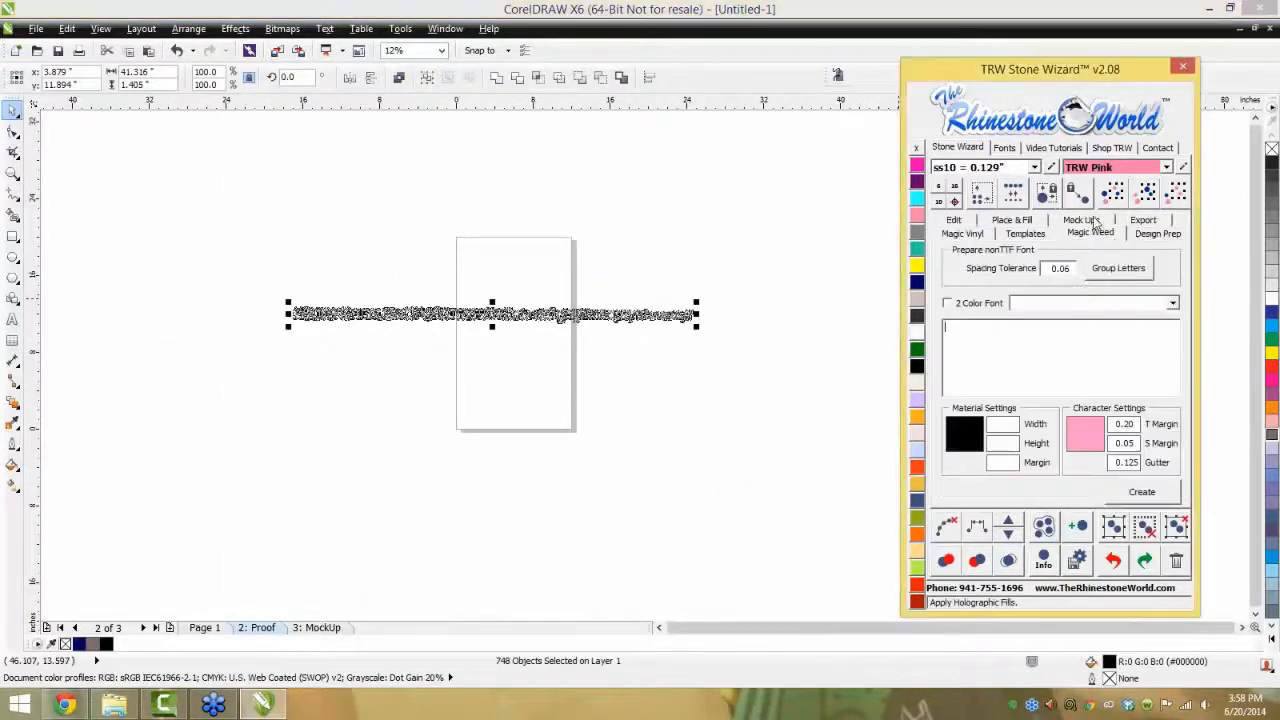
{"action": "left_click", "coordinate": [1110, 272]}
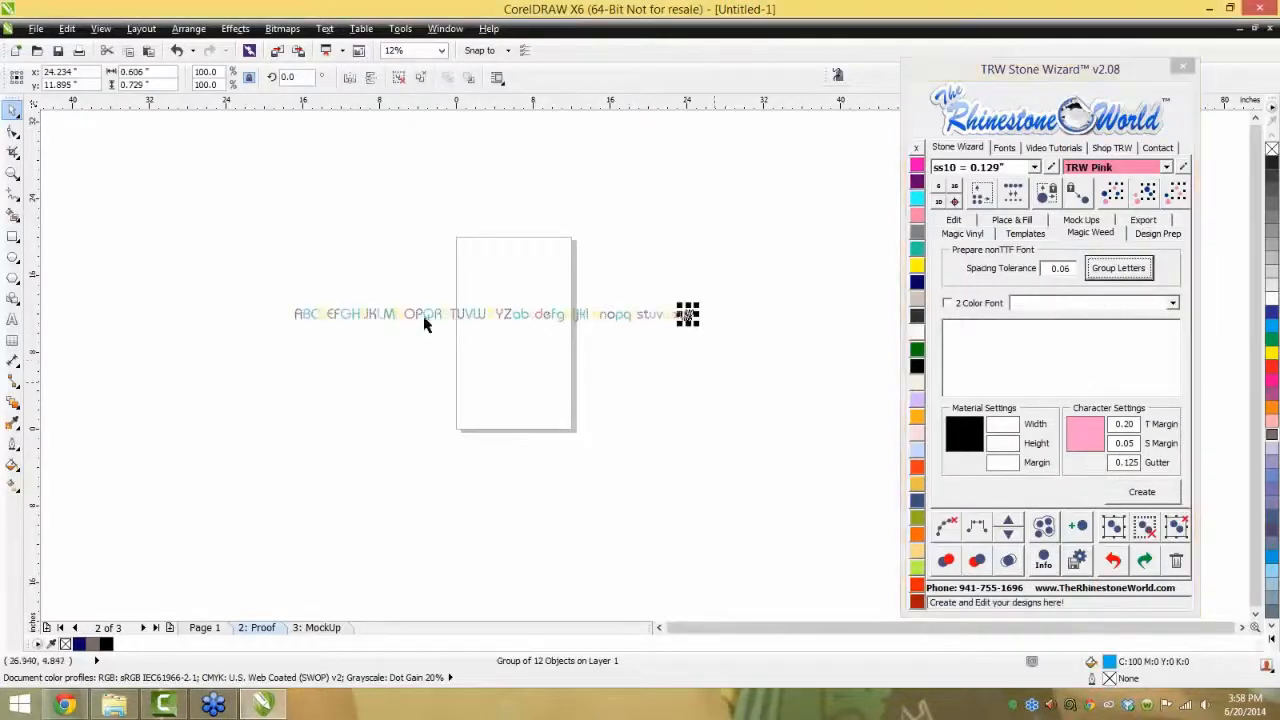
- Try moving the grouped Q and R out of the alphabet, and undo the moves
{"action": "scroll", "coordinate": [320, 310], "scroll_direction": "up", "scroll_amount": 2}
{"action": "scroll", "coordinate": [571, 414], "scroll_direction": "down", "scroll_amount": 1}
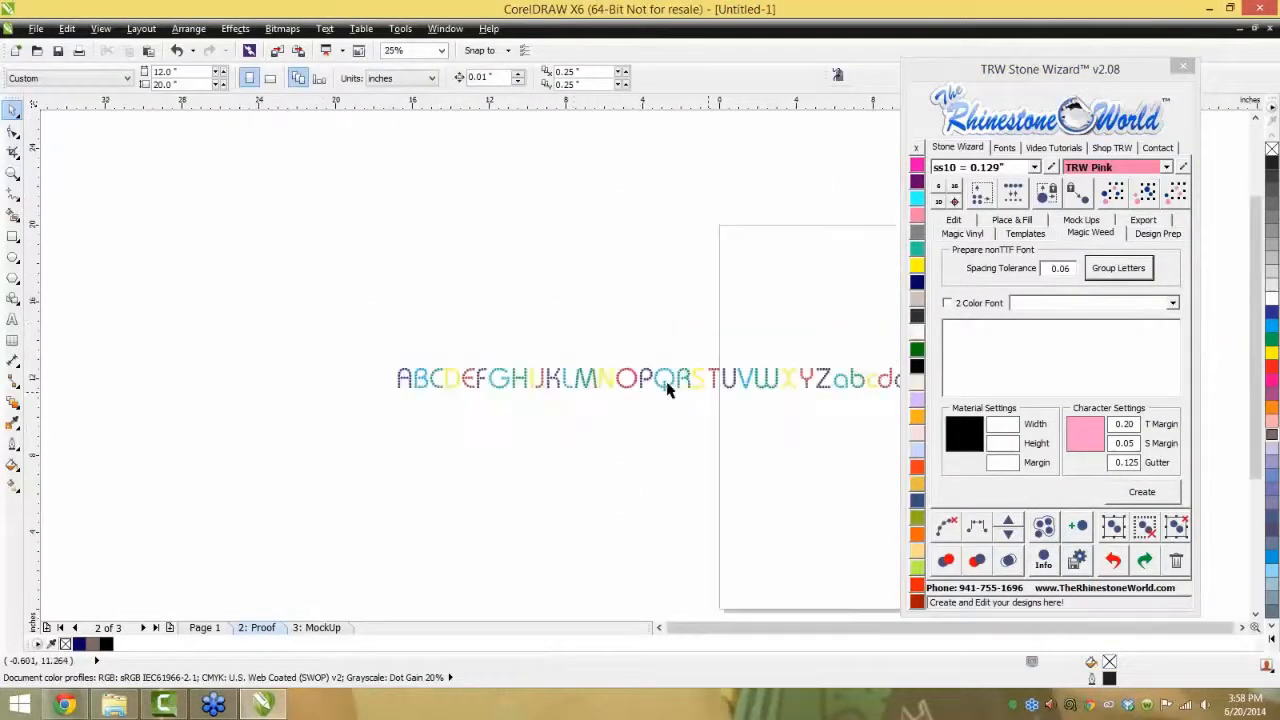
{"action": "left_click_drag", "start_coordinate": [670, 382], "coordinate": [704, 394]}
{"action": "key", "text": "ctrl+z"}
{"action": "key", "text": "ctrl+z"}
{"action": "key", "text": "ctrl+z"}
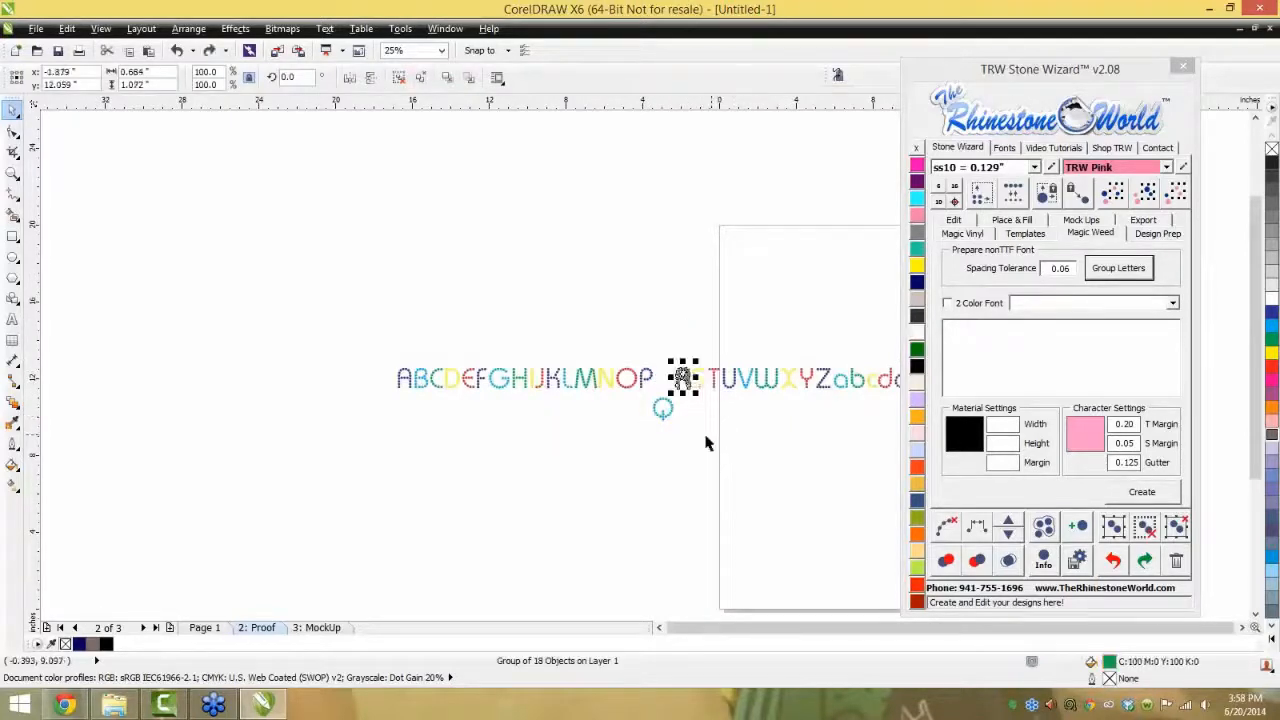
{"action": "left_click", "coordinate": [603, 421]}
- Group the stray dots of the lowercase j and i with the stems of their own letters
{"action": "scroll", "coordinate": [834, 423], "scroll_direction": "down", "scroll_amount": 1}
{"action": "scroll", "coordinate": [809, 409], "scroll_direction": "up", "scroll_amount": 2}
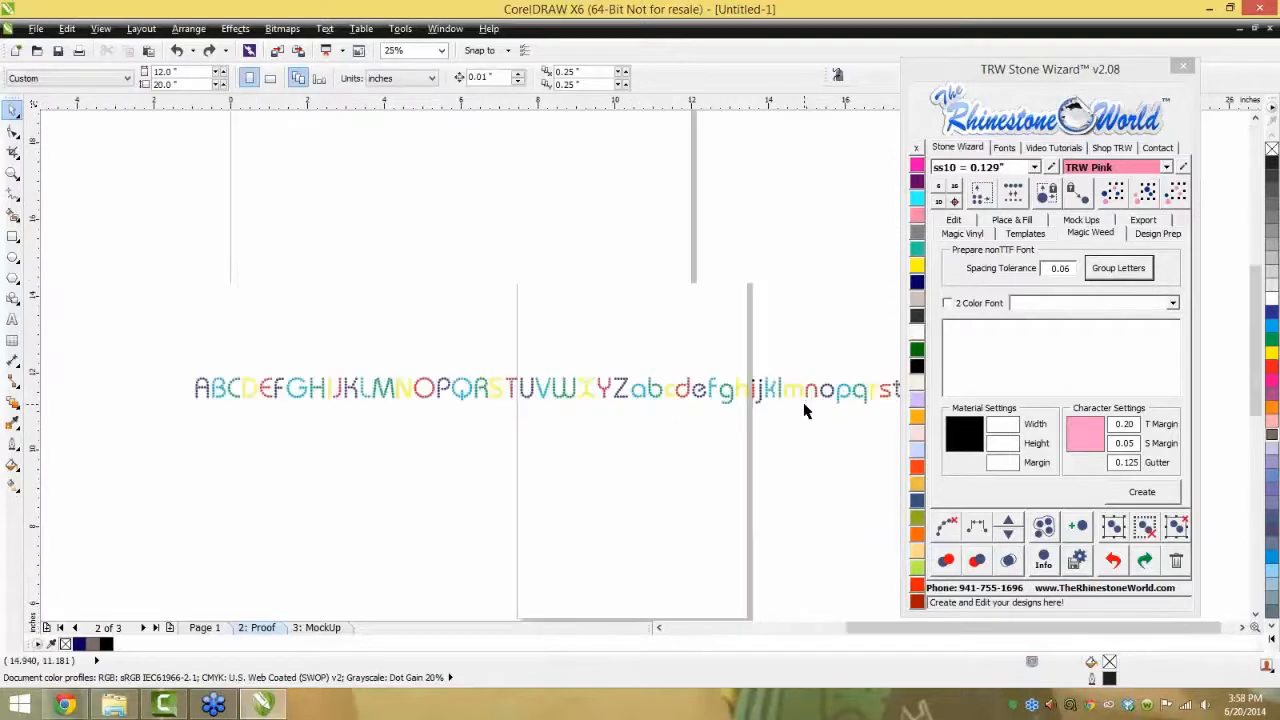
{"action": "scroll", "coordinate": [740, 383], "scroll_direction": "up", "scroll_amount": 2}
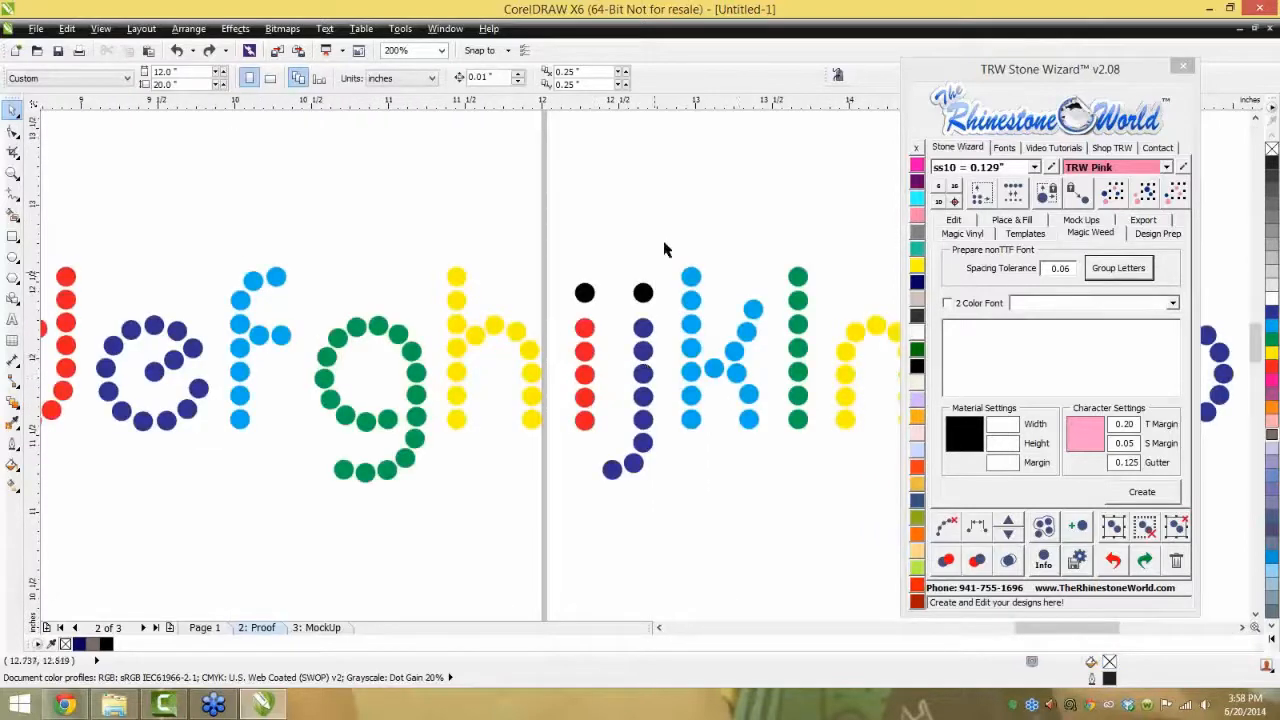
{"action": "left_click_drag", "start_coordinate": [665, 249], "coordinate": [603, 520]}
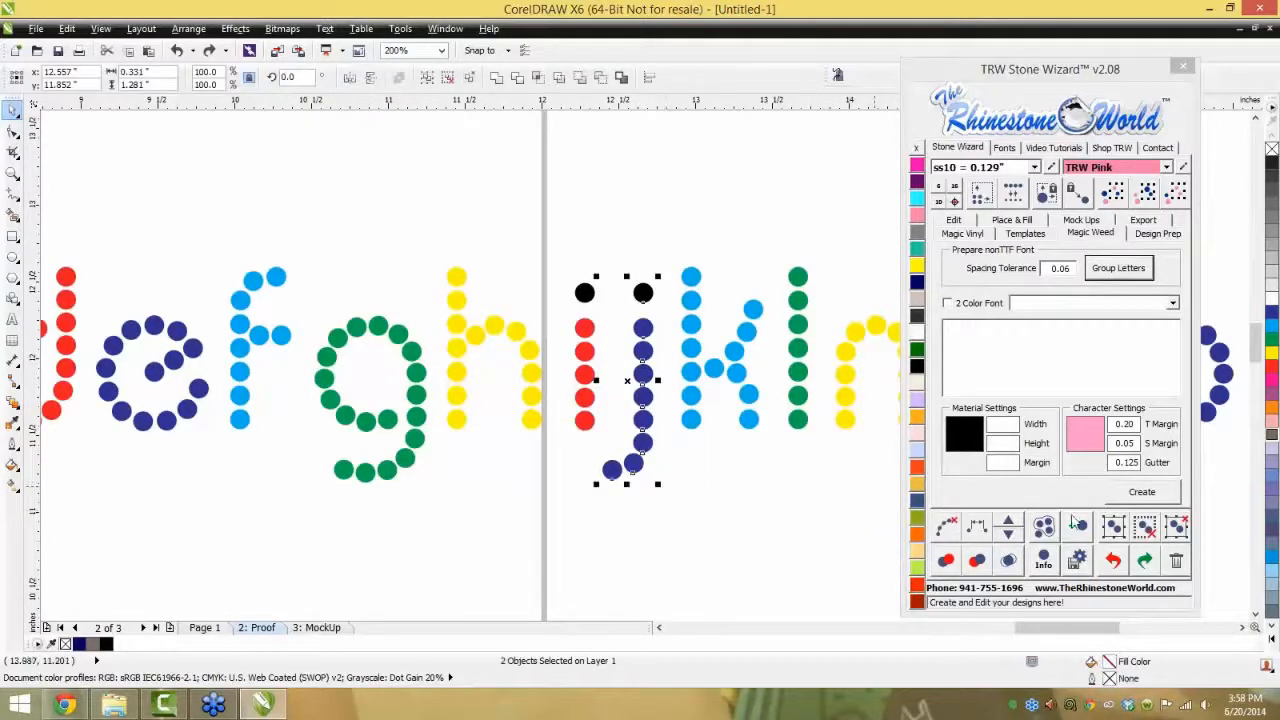
{"action": "left_click", "coordinate": [1115, 527]}
{"action": "left_click", "coordinate": [604, 435]}
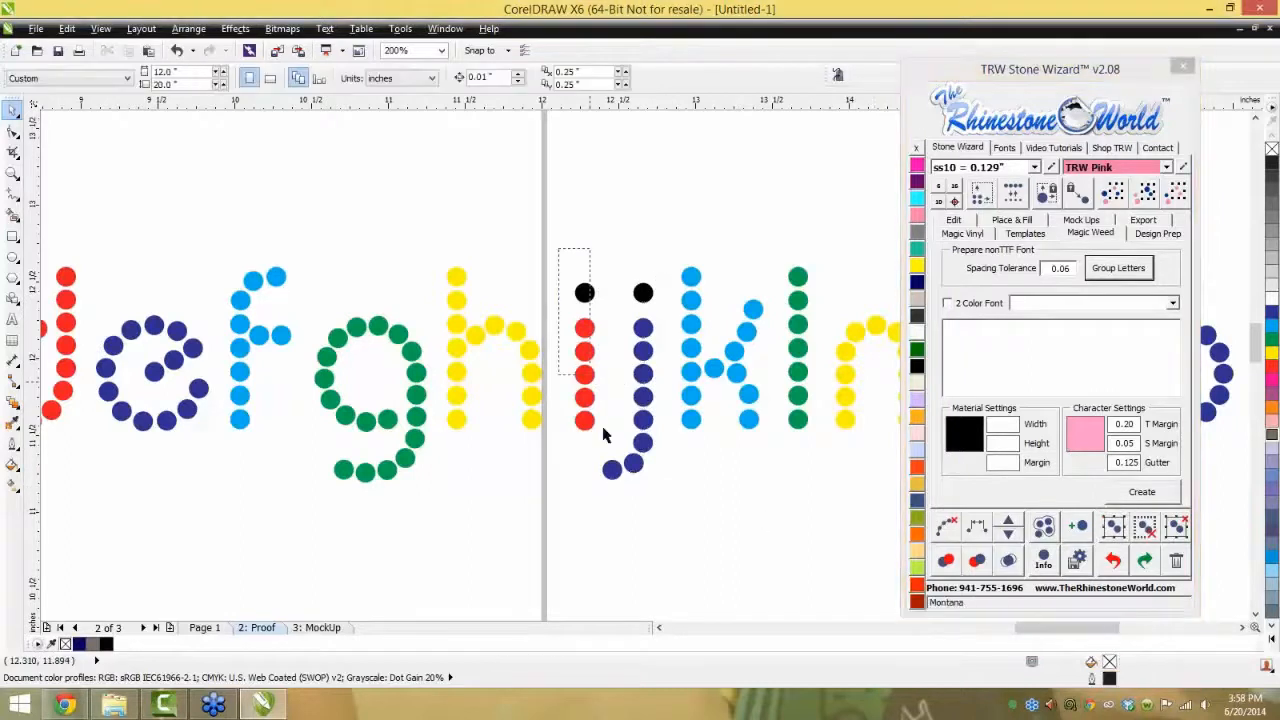
{"action": "left_click_drag", "start_coordinate": [603, 435], "coordinate": [609, 449]}
{"action": "left_click", "coordinate": [1115, 527]}
{"action": "left_click", "coordinate": [576, 365]}
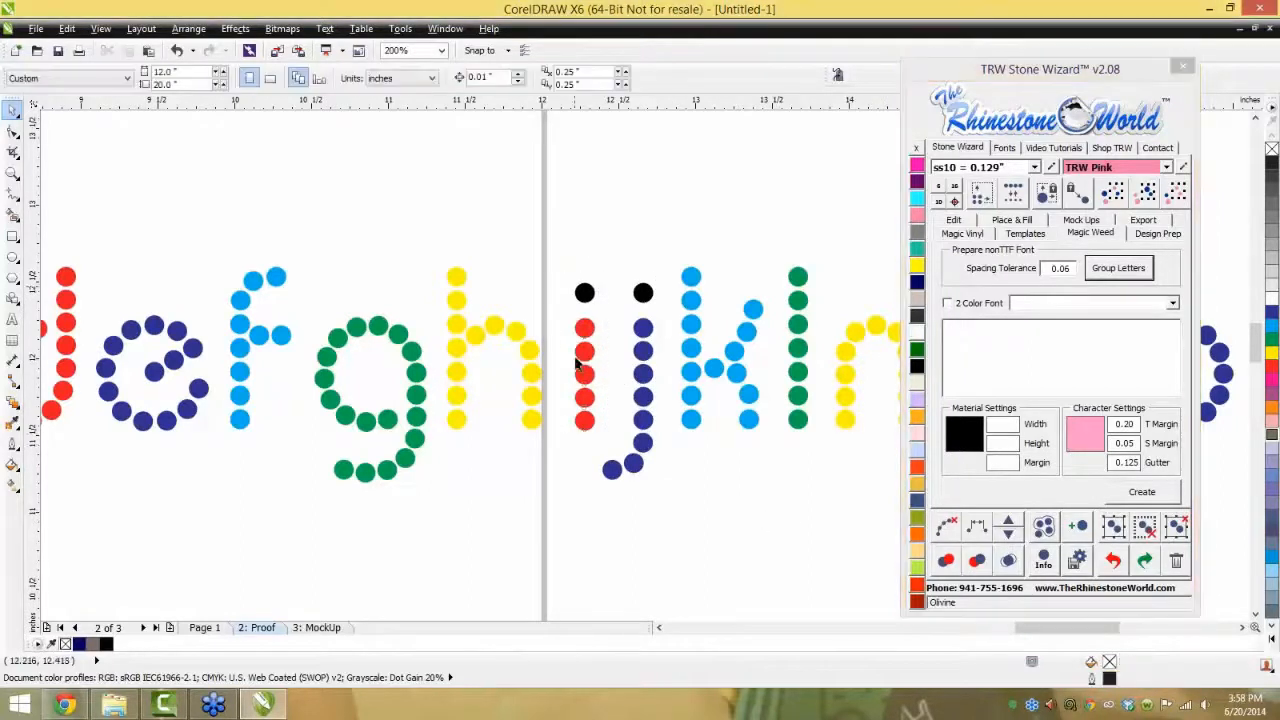
- Create a Magic Weed layout of the whole alphabet on material 12 wide and 15 high with a .02 margin
{"action": "scroll", "coordinate": [446, 403], "scroll_direction": "down", "scroll_amount": 6}
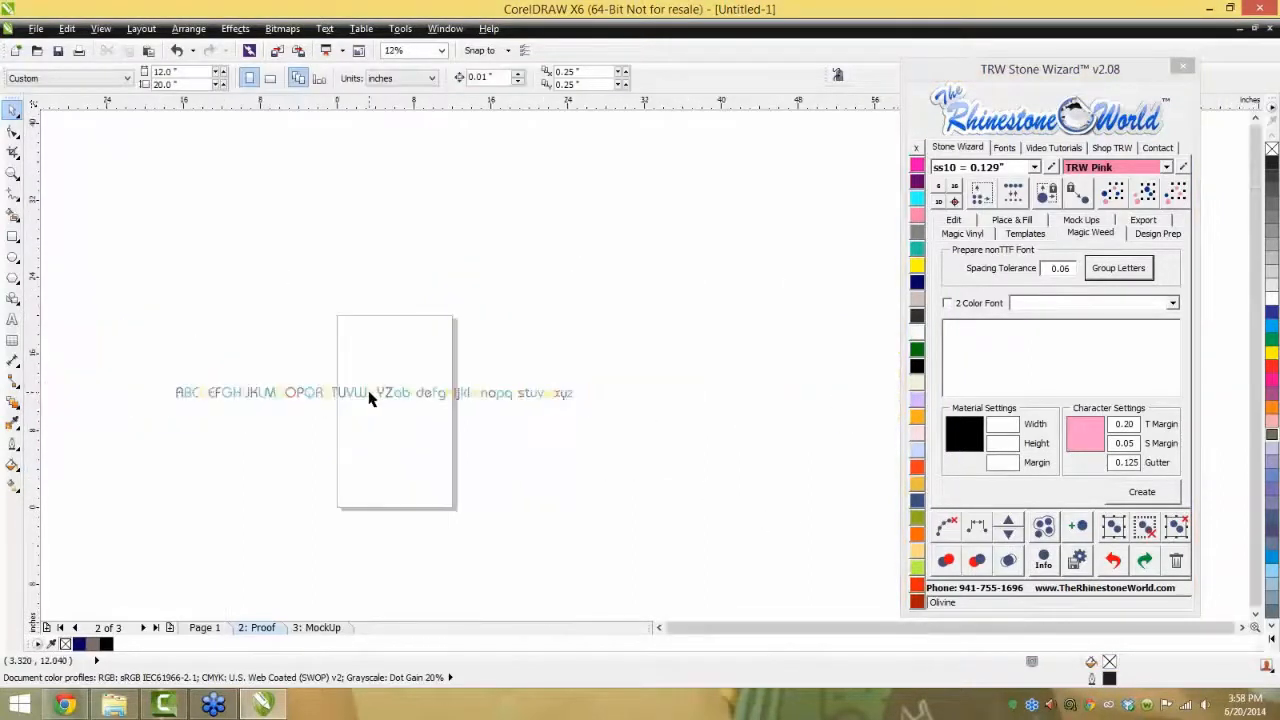
{"action": "left_click_drag", "start_coordinate": [630, 352], "coordinate": [128, 414]}
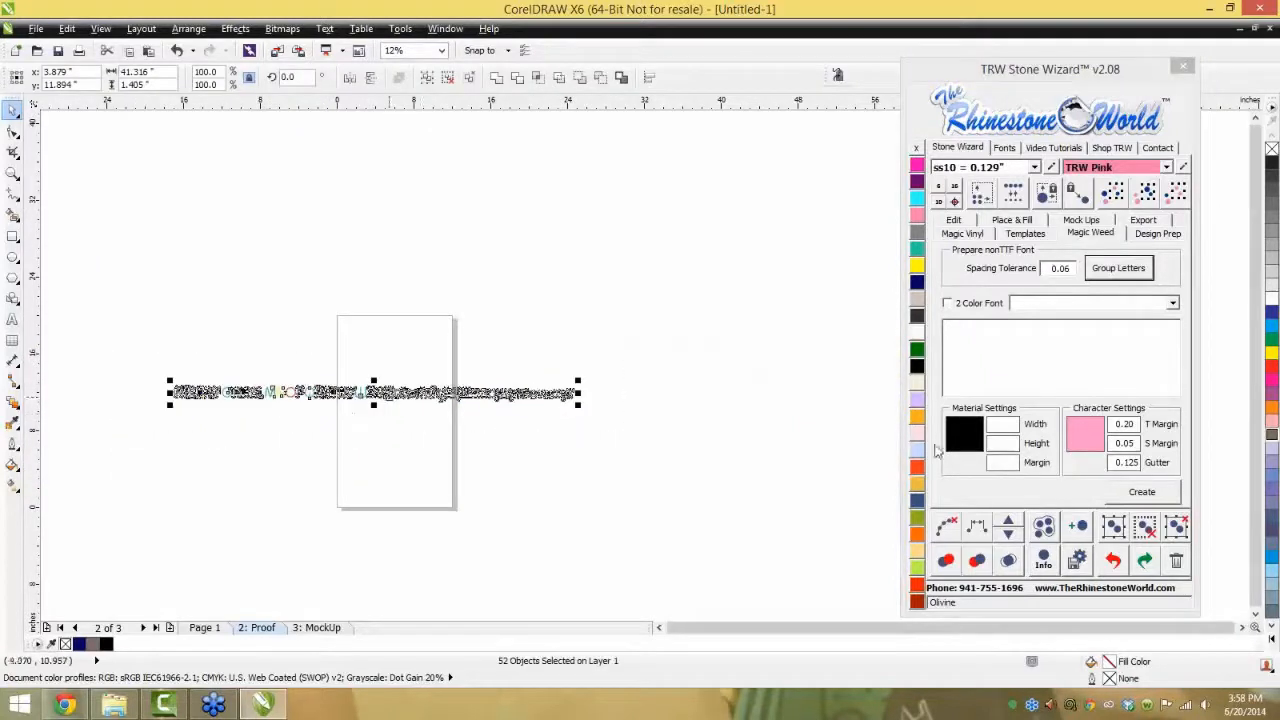
{"action": "left_click", "coordinate": [1001, 430]}
{"action": "type", "text": "12"}
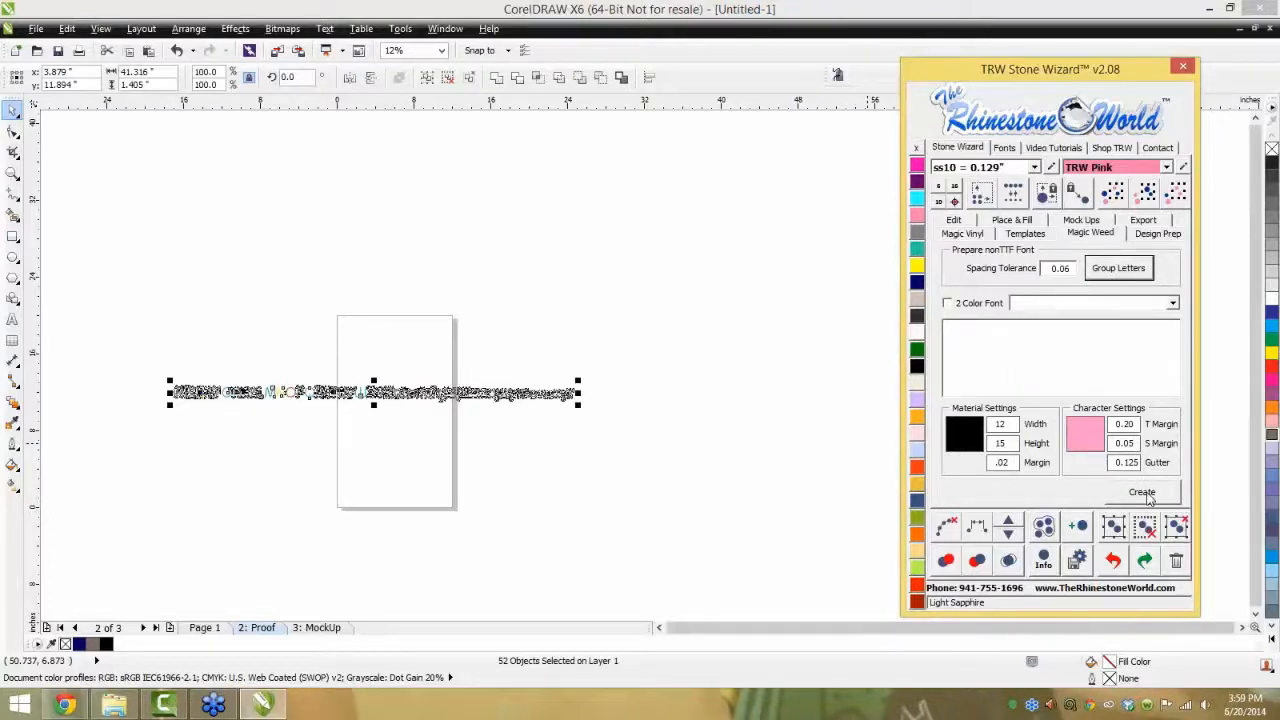
{"action": "left_click", "coordinate": [1143, 494]}
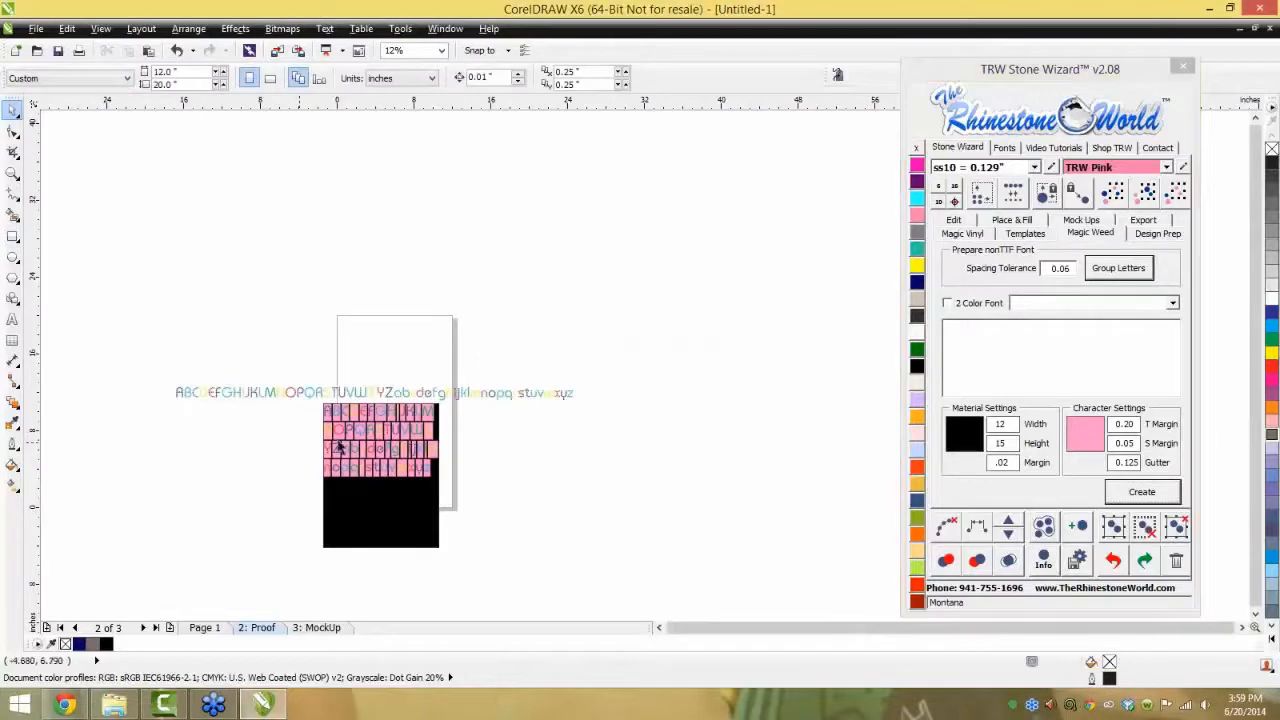
- Look over the letter tiles on the 12 by 15 sheet and delete the whole sheet, keeping the source alphabet
{"action": "scroll", "coordinate": [338, 446], "scroll_direction": "up", "scroll_amount": 4}
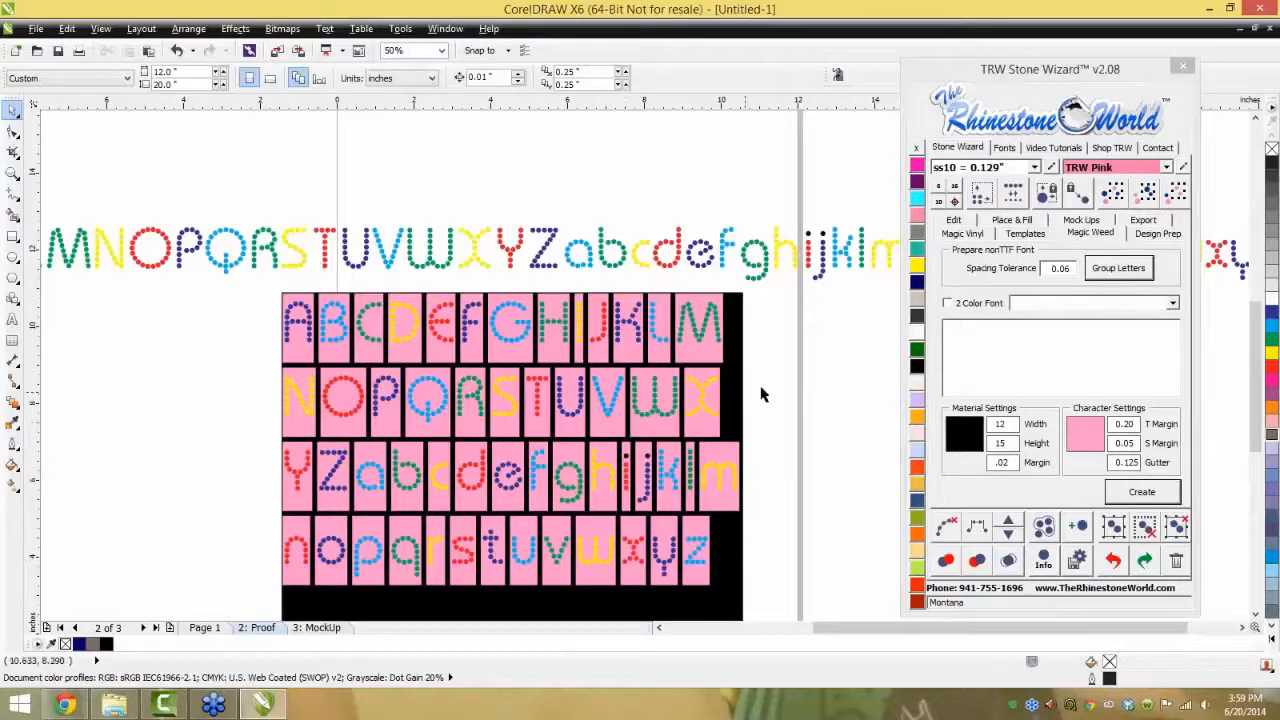
{"action": "scroll", "coordinate": [672, 347], "scroll_direction": "down", "scroll_amount": 1}
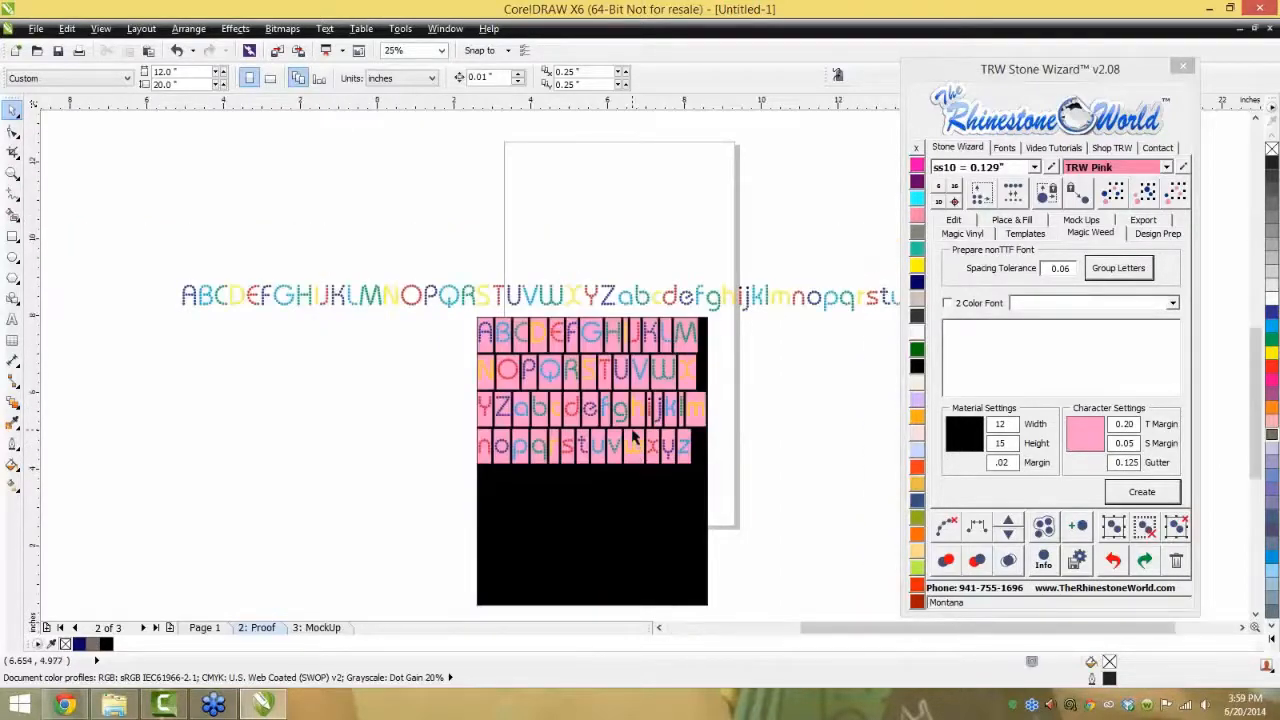
{"action": "scroll", "coordinate": [636, 429], "scroll_direction": "up", "scroll_amount": 1}
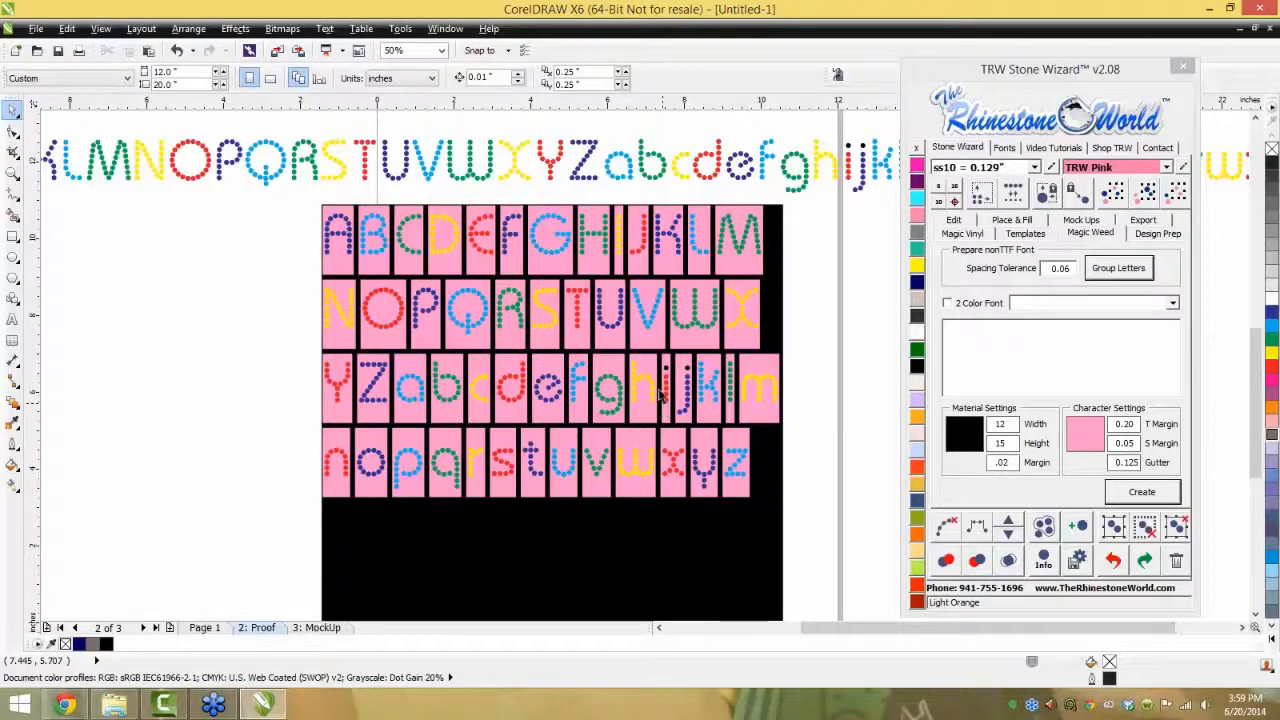
{"action": "scroll", "coordinate": [610, 355], "scroll_direction": "down", "scroll_amount": 1}
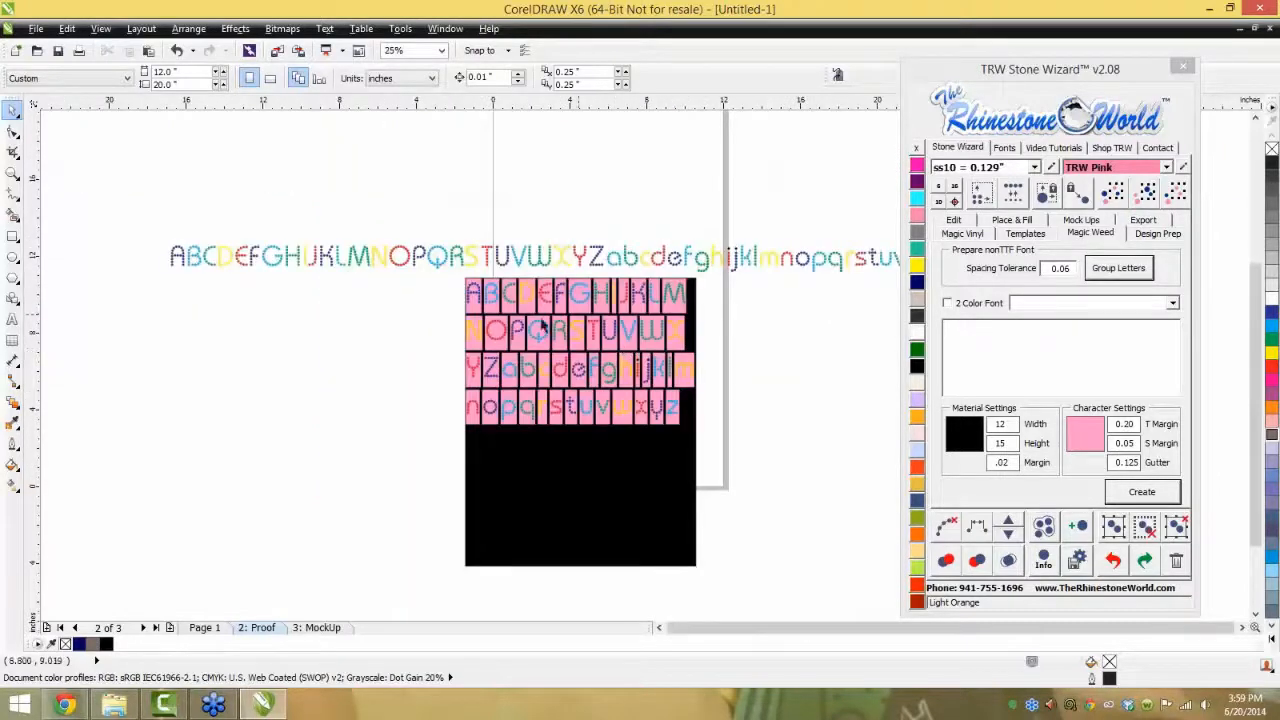
{"action": "scroll", "coordinate": [578, 343], "scroll_direction": "up", "scroll_amount": 1}
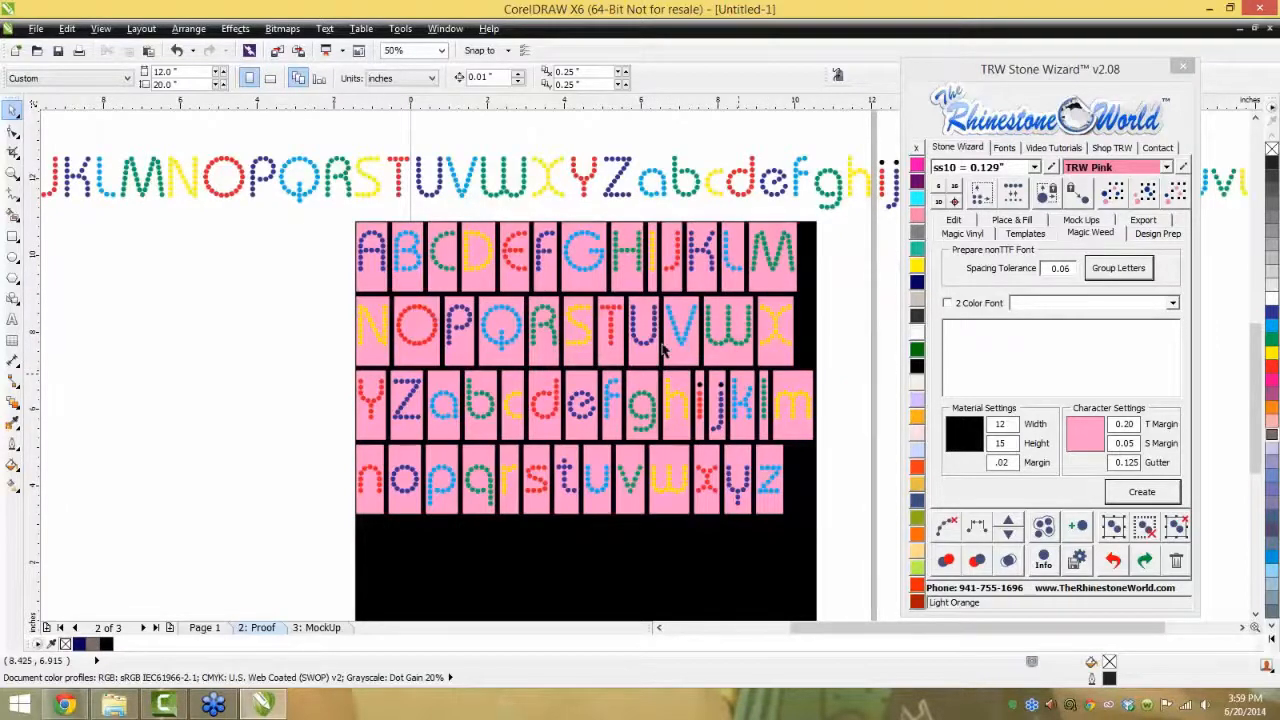
{"action": "scroll", "coordinate": [665, 350], "scroll_direction": "down", "scroll_amount": 3}
{"action": "left_click_drag", "start_coordinate": [774, 505], "coordinate": [560, 316]}
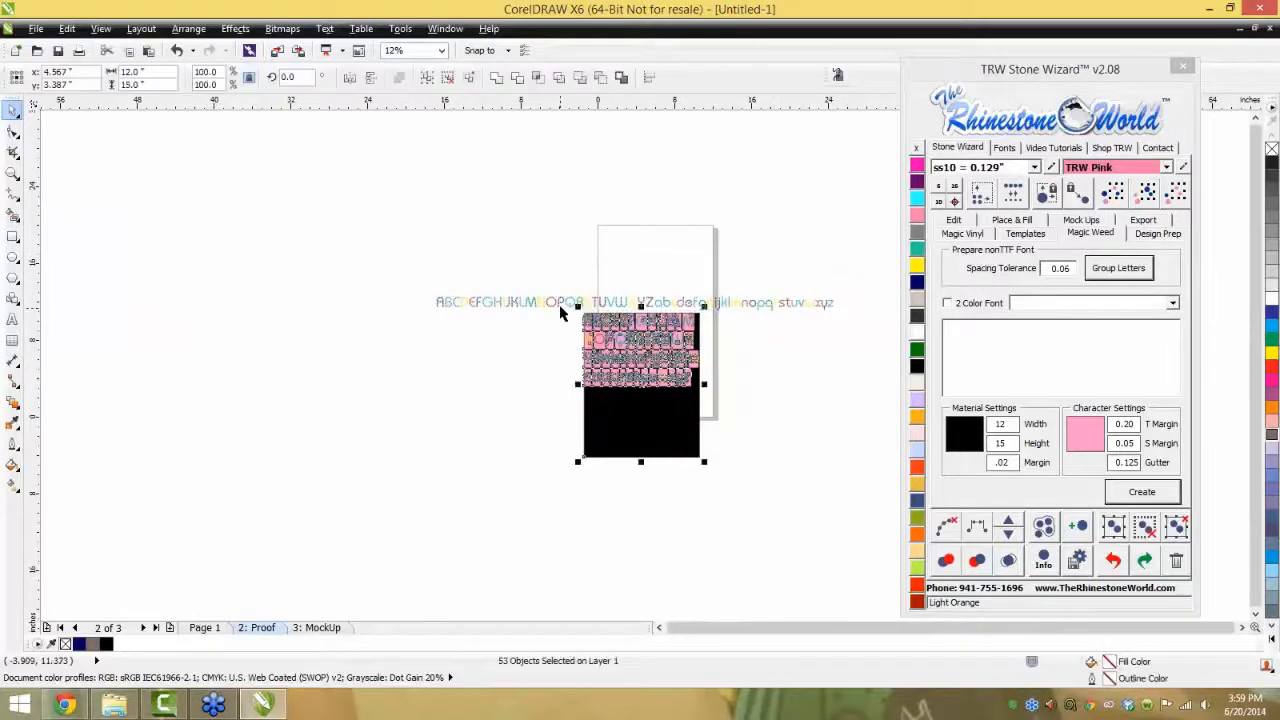
{"action": "key", "text": "Delete"}
- Create the Magic Weed layout of the whole alphabet again with the material width set to 24
{"action": "left_click_drag", "start_coordinate": [860, 268], "coordinate": [363, 337]}
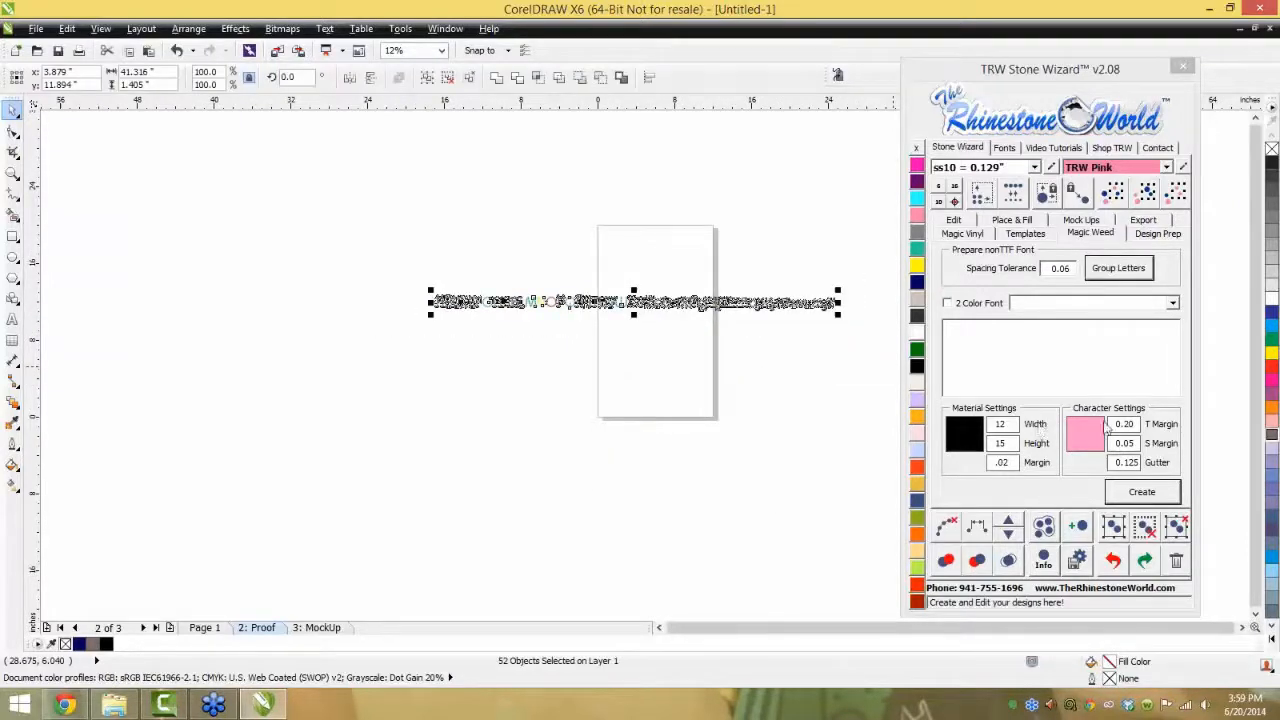
{"action": "double_click", "coordinate": [1000, 424]}
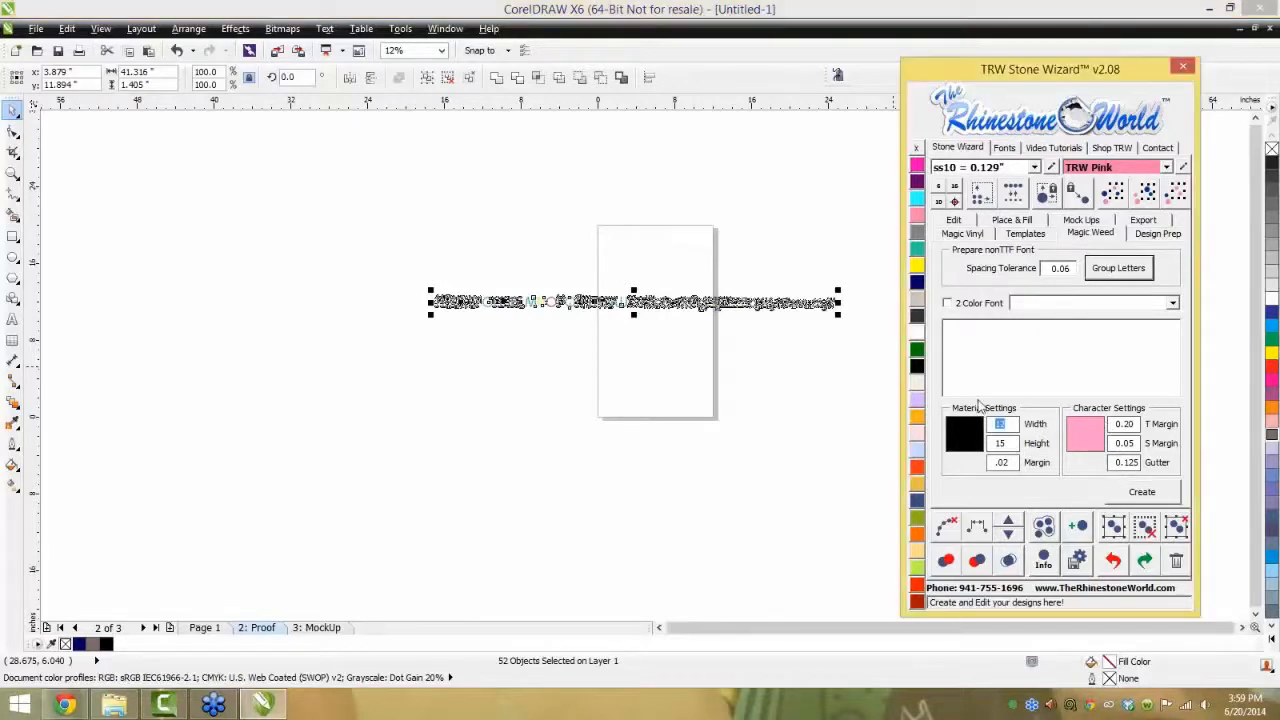
{"action": "type", "text": "24"}
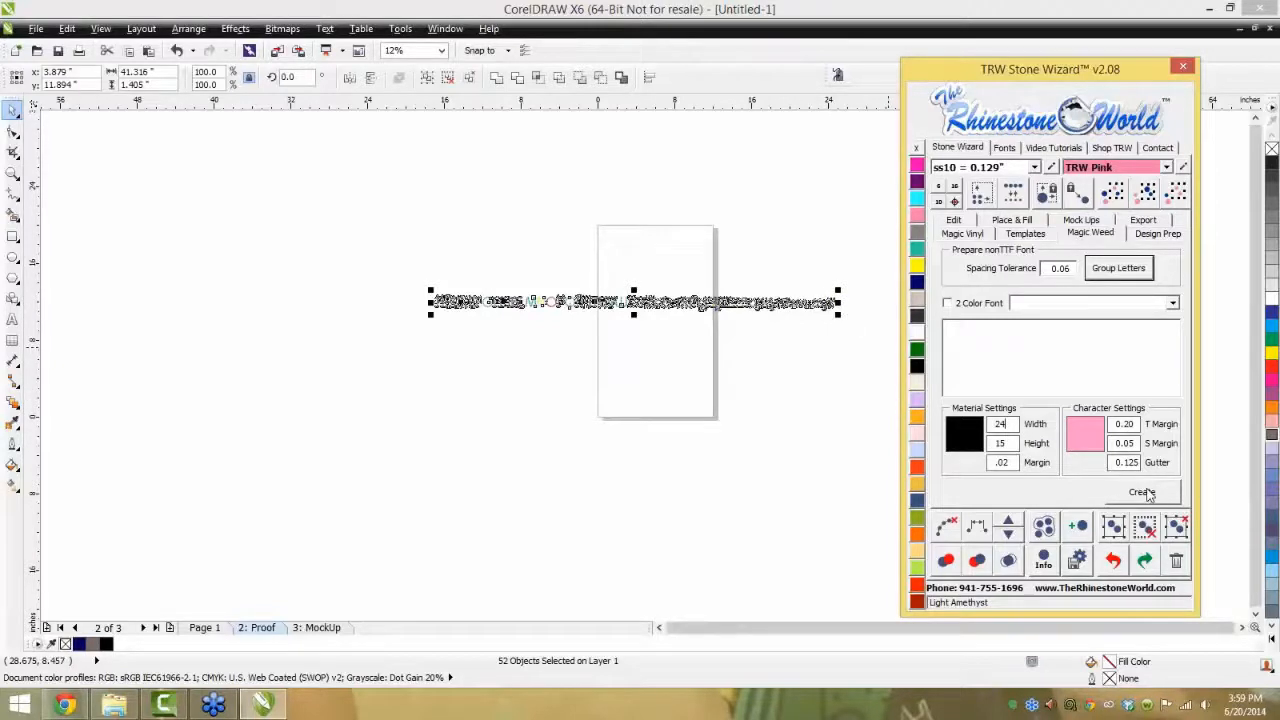
{"action": "left_click", "coordinate": [1143, 492]}
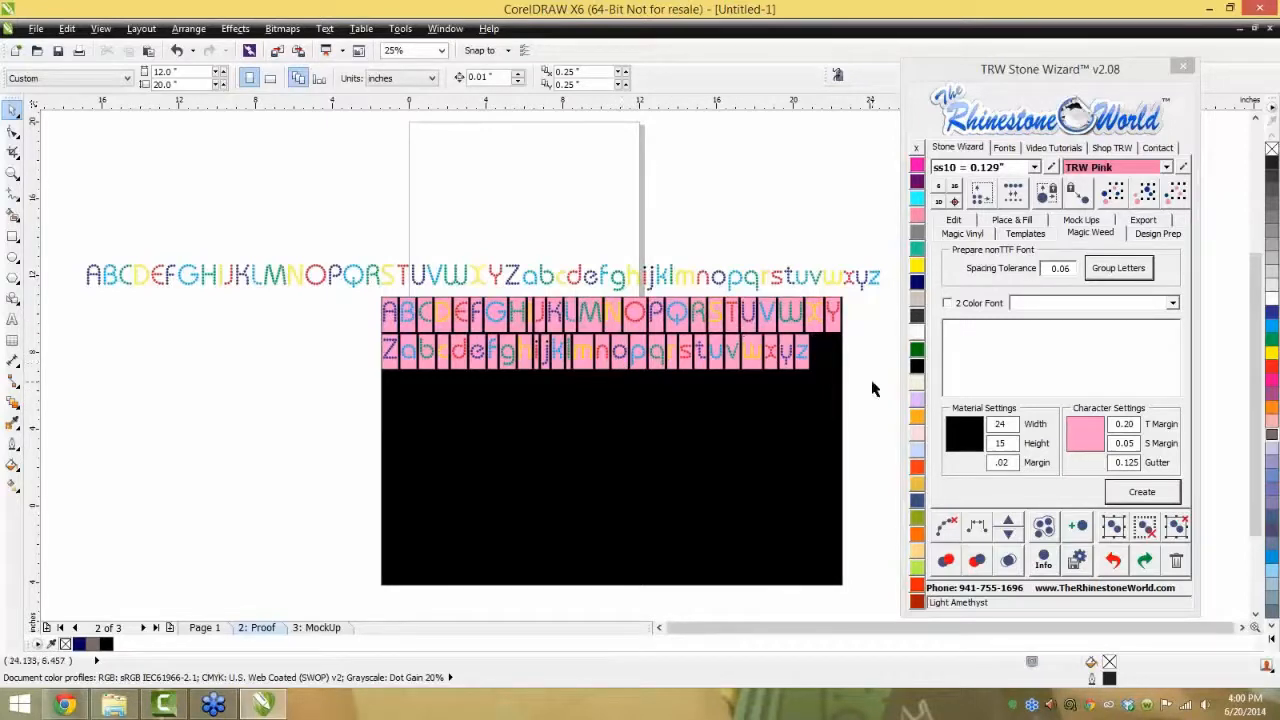
- Duplicate the r and s tiles into the empty space after z in the second row of the sheet
{"action": "scroll", "coordinate": [853, 345], "scroll_direction": "up", "scroll_amount": 1}
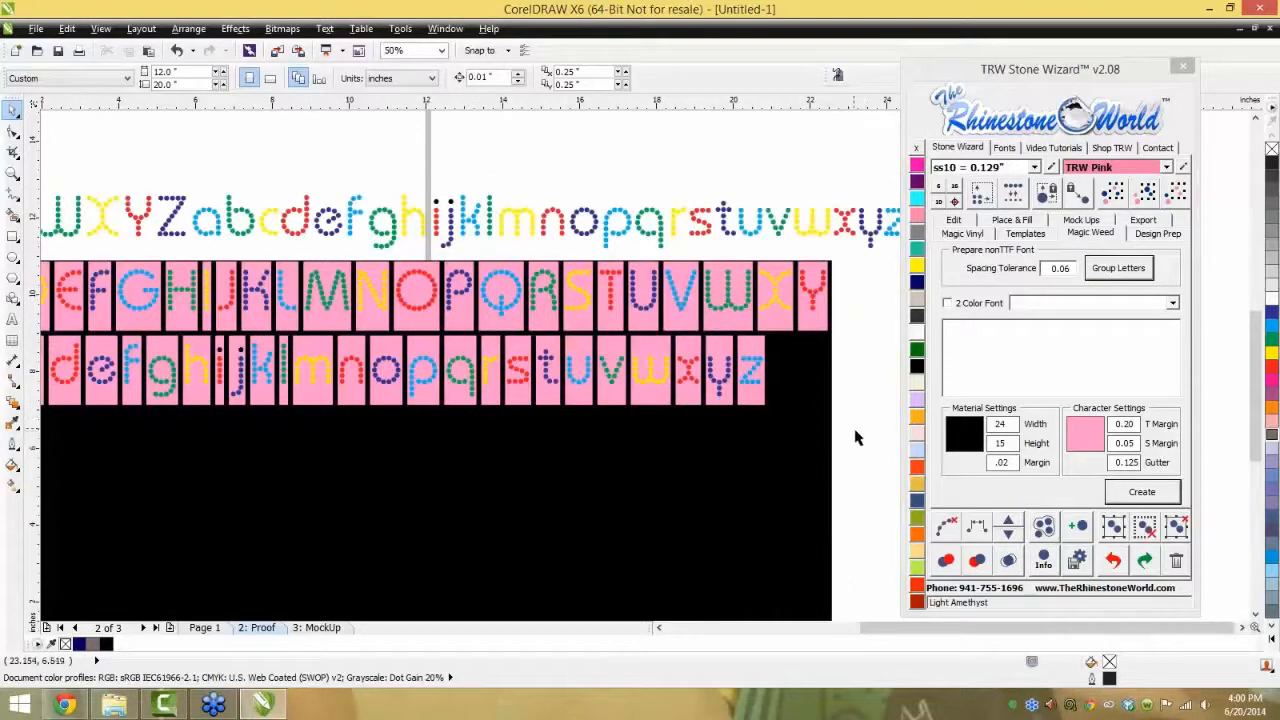
{"action": "mouse_move", "coordinate": [493, 393]}
{"action": "left_mouse_down"}
{"action": "mouse_move", "coordinate": [511, 427]}
{"action": "mouse_move", "coordinate": [491, 402]}
{"action": "left_mouse_up"}
{"action": "left_click", "coordinate": [764, 381]}
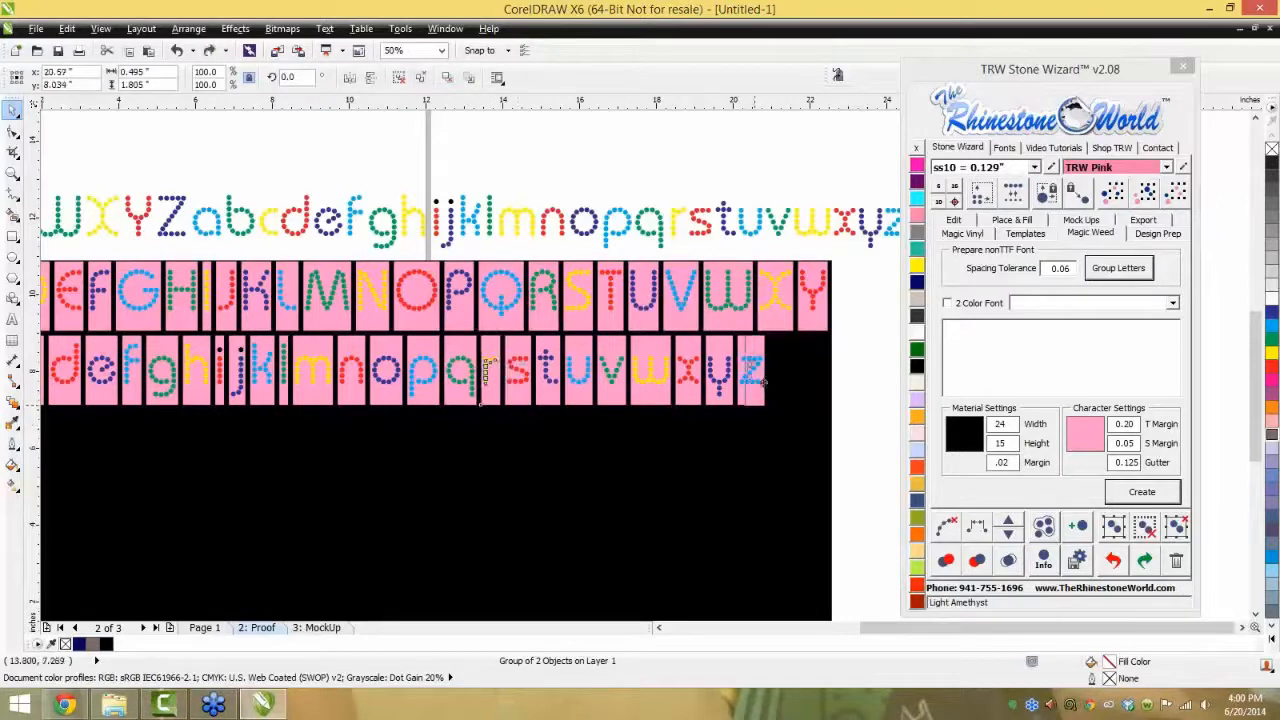
{"action": "left_click_drag", "start_coordinate": [764, 381], "coordinate": [788, 396]}
{"action": "right_click", "coordinate": [788, 396]}
{"action": "left_click_drag", "start_coordinate": [515, 395], "coordinate": [811, 396]}
{"action": "right_click", "coordinate": [811, 396]}
{"action": "left_click", "coordinate": [877, 416]}
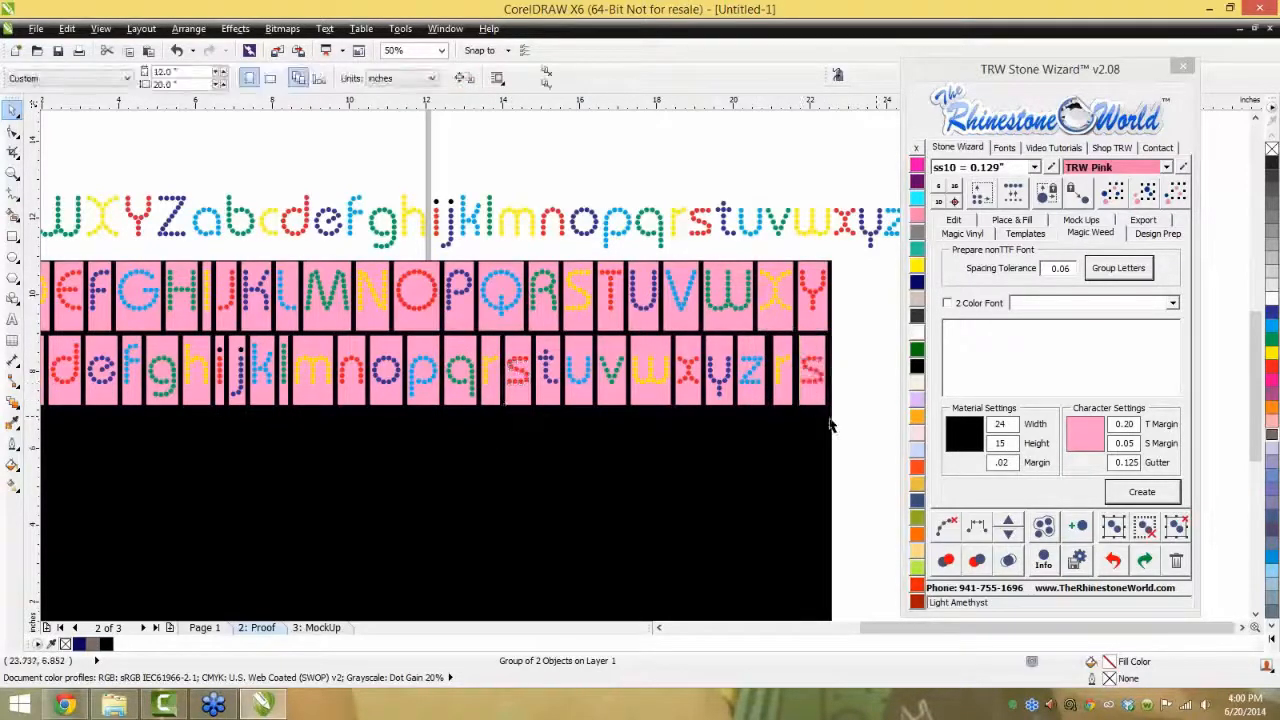
- Try deleting the 24-wide sheet and the source alphabet, and undo both deletions
{"action": "scroll", "coordinate": [805, 420], "scroll_direction": "down", "scroll_amount": 2}
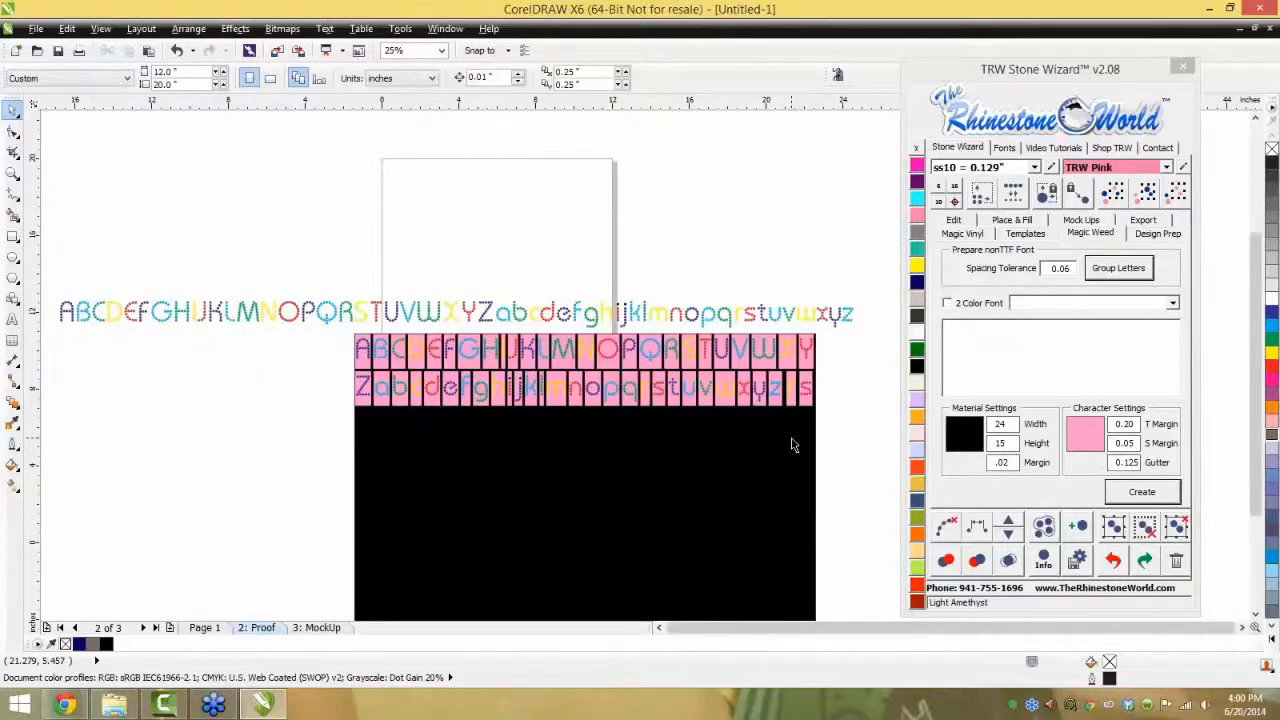
{"action": "scroll", "coordinate": [792, 445], "scroll_direction": "down", "scroll_amount": 1}
{"action": "left_click_drag", "start_coordinate": [856, 568], "coordinate": [560, 388]}
{"action": "key", "text": "Delete"}
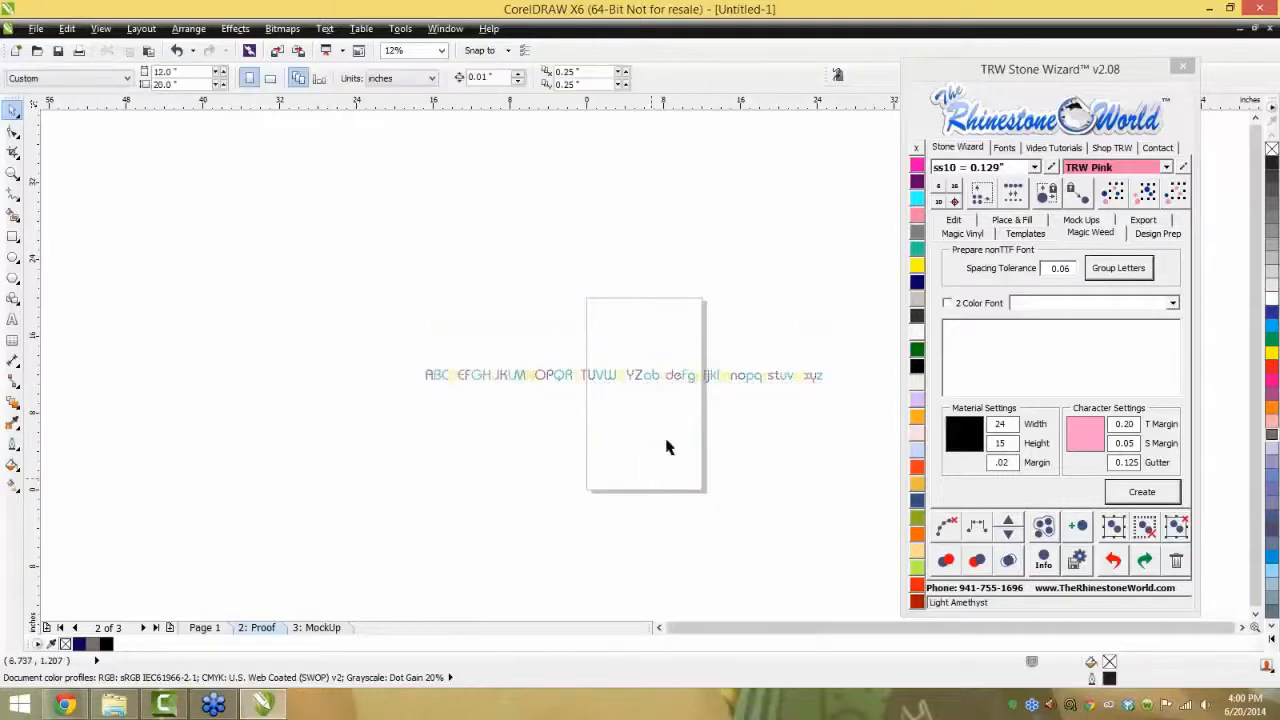
{"action": "left_click", "coordinate": [466, 392]}
{"action": "key", "text": "Delete"}
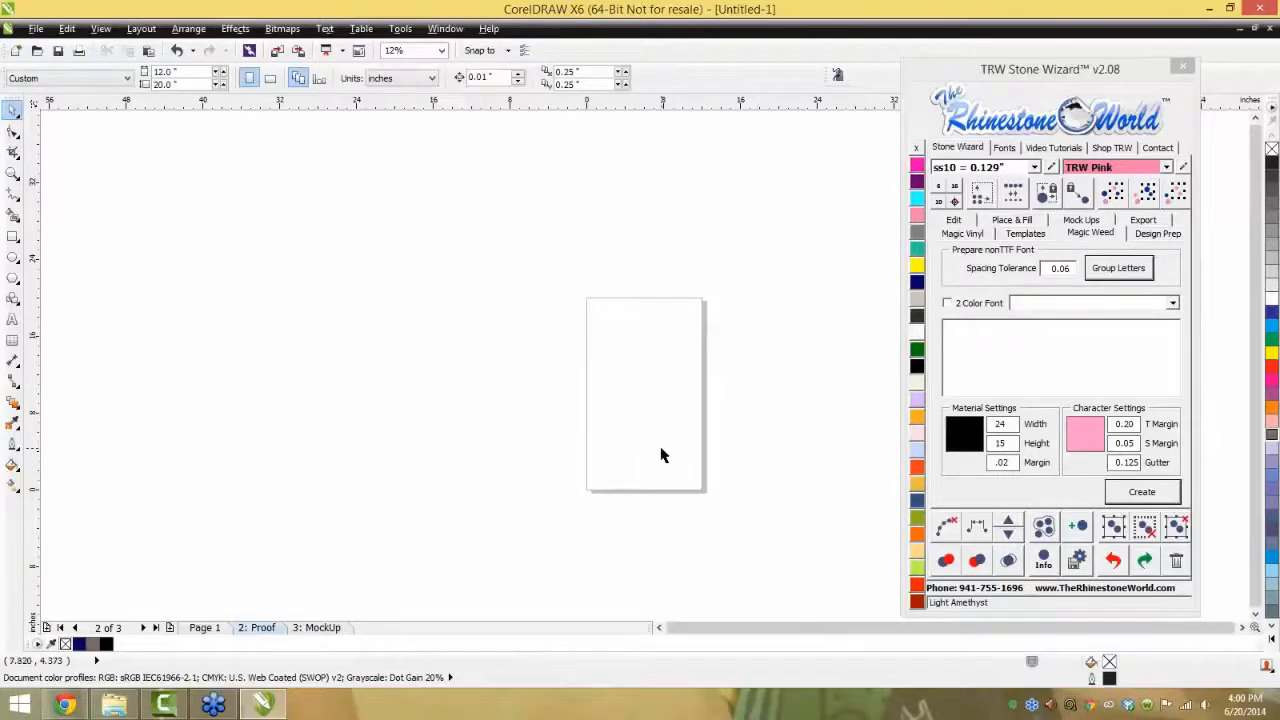
{"action": "scroll", "coordinate": [660, 455], "scroll_direction": "up", "scroll_amount": 1}
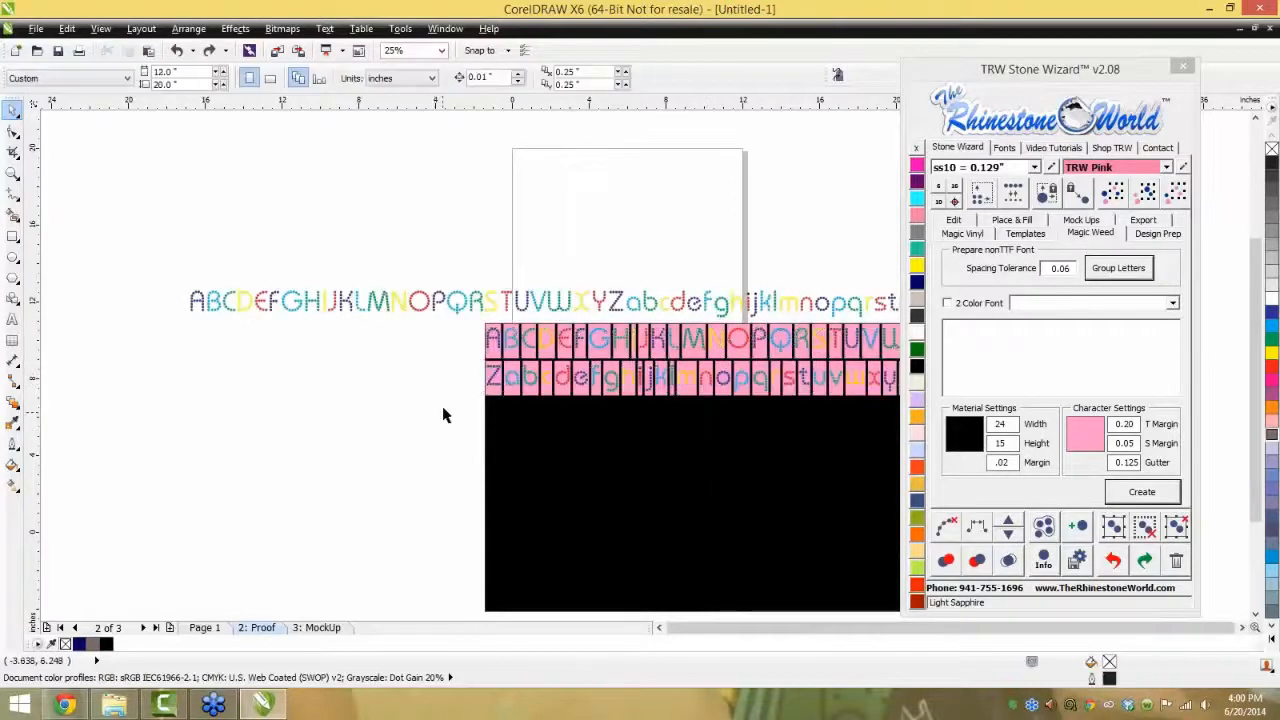
- Move the duplicated s tile off the black sheet and try 2+ Magic Cuts on it
{"action": "left_click_drag", "start_coordinate": [790, 456], "coordinate": [177, 349]}
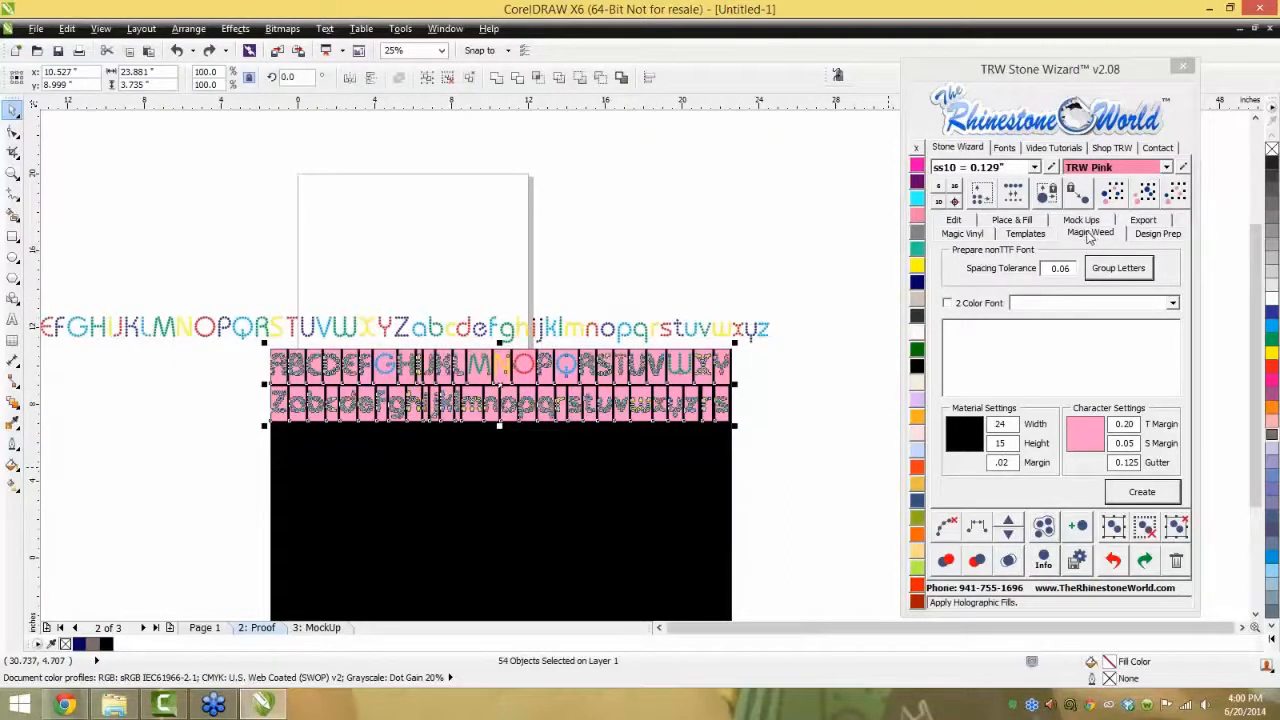
{"action": "left_click", "coordinate": [1036, 238]}
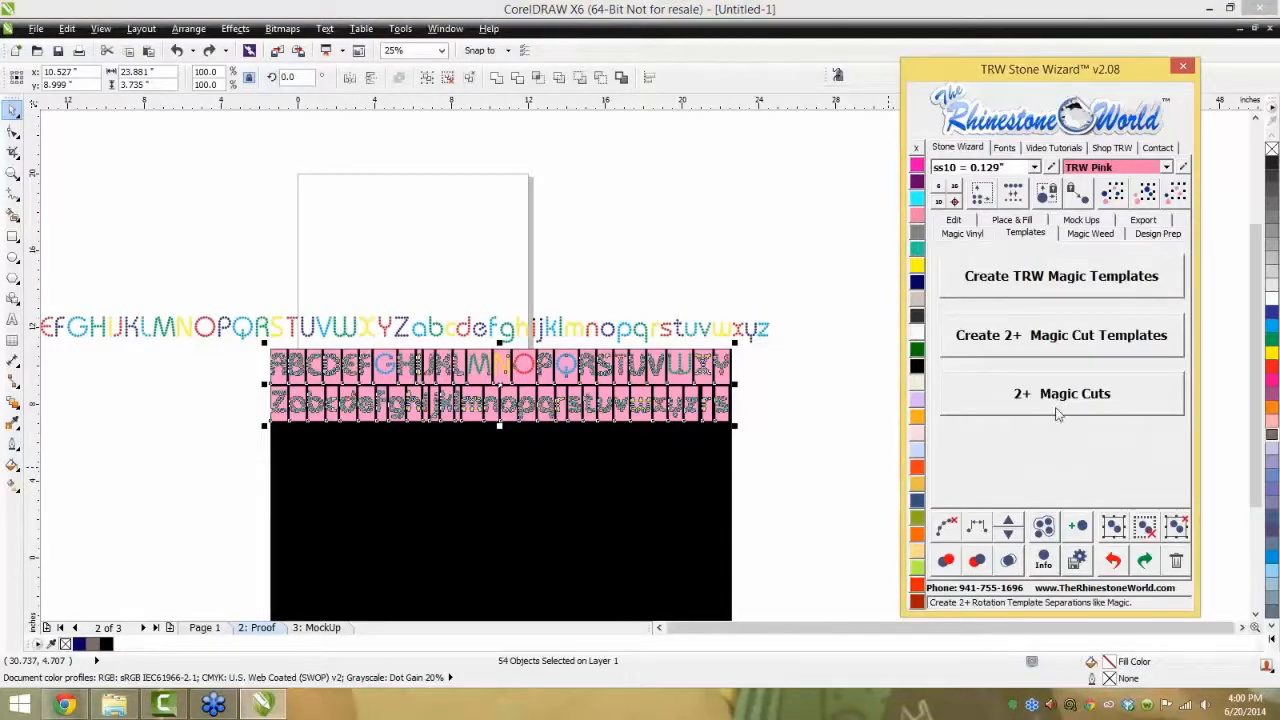
{"action": "left_click", "coordinate": [1057, 410]}
{"action": "scroll", "coordinate": [745, 430], "scroll_direction": "up", "scroll_amount": 1}
{"action": "left_click_drag", "start_coordinate": [750, 430], "coordinate": [782, 355]}
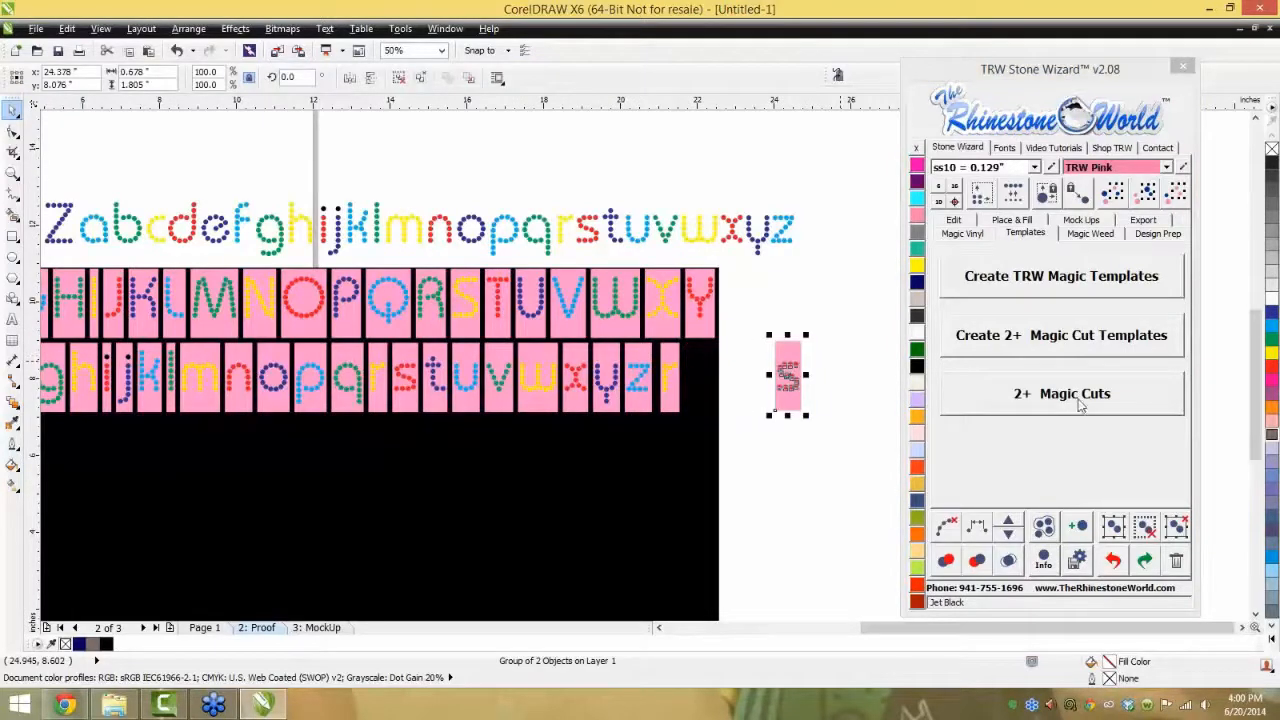
{"action": "left_click", "coordinate": [1070, 408]}
{"action": "scroll", "coordinate": [787, 377], "scroll_direction": "up", "scroll_amount": 1}
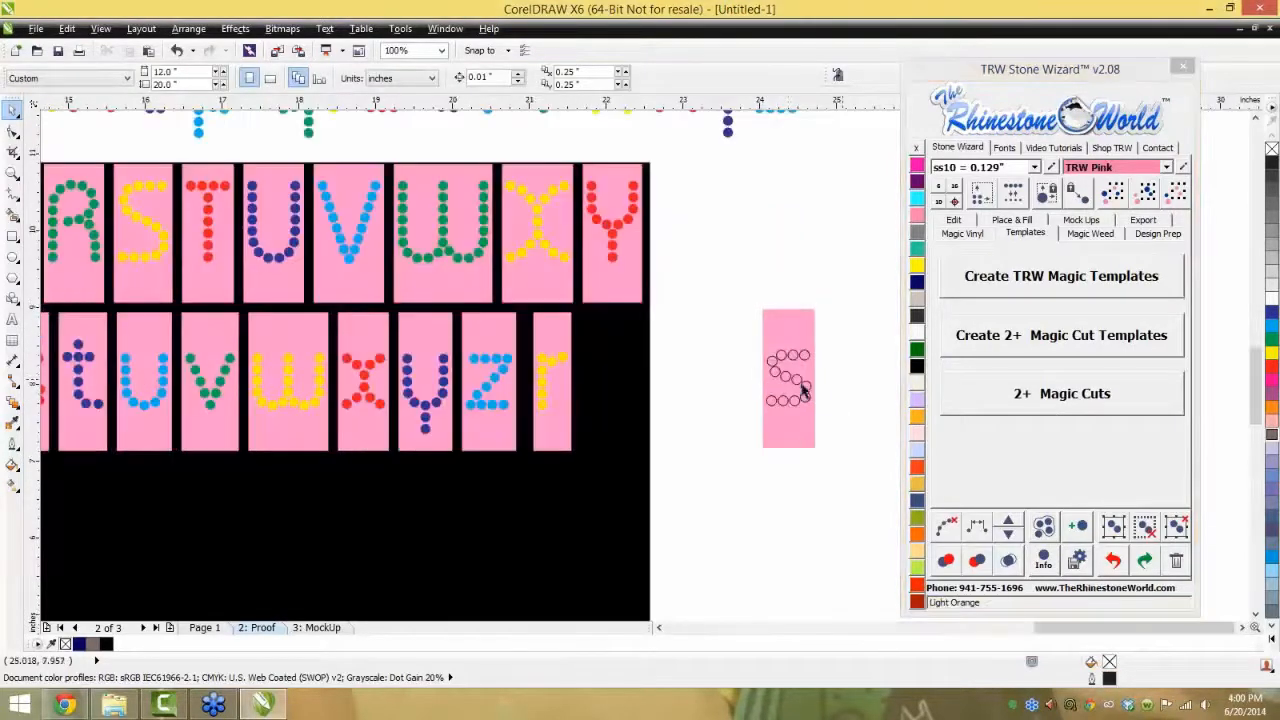
- Pull the pink background and one circle away from the cut s, and undo back to the filled stones
{"action": "left_click_drag", "start_coordinate": [798, 333], "coordinate": [737, 314]}
{"action": "left_click", "coordinate": [818, 355]}
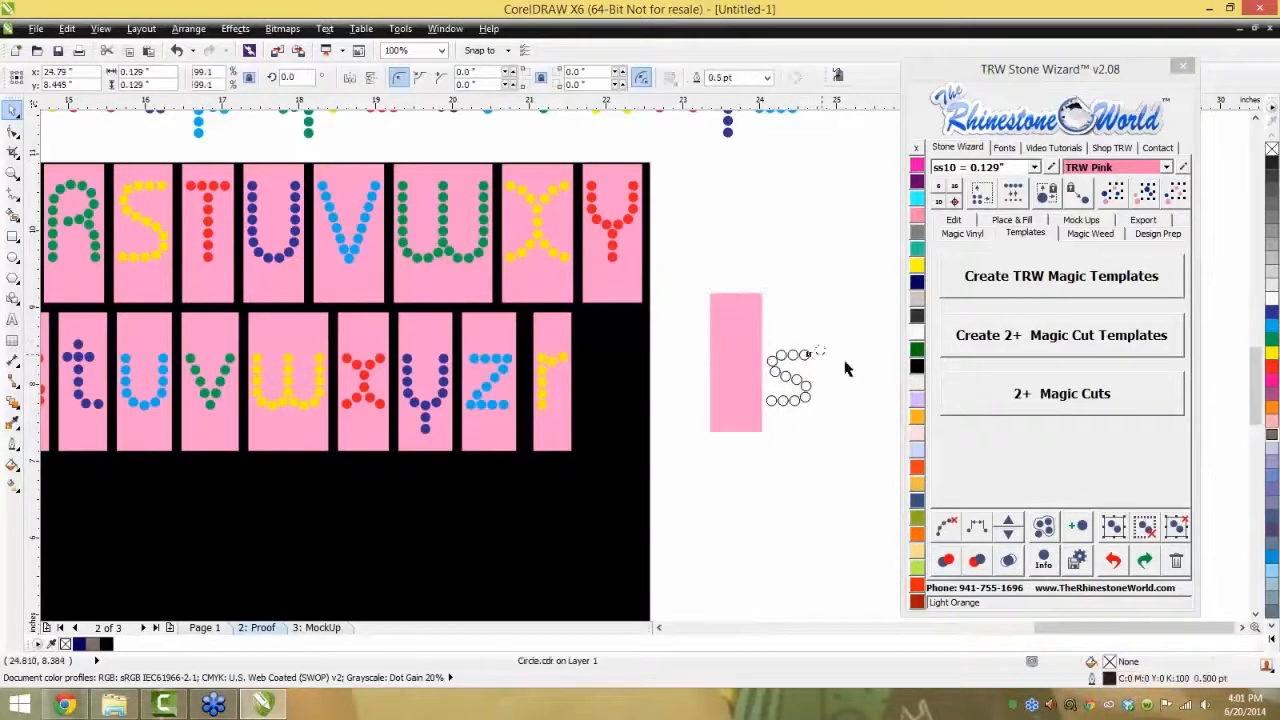
{"action": "key", "text": "ctrl+z"}
{"action": "key", "text": "ctrl+z"}
{"action": "key", "text": "ctrl+z"}
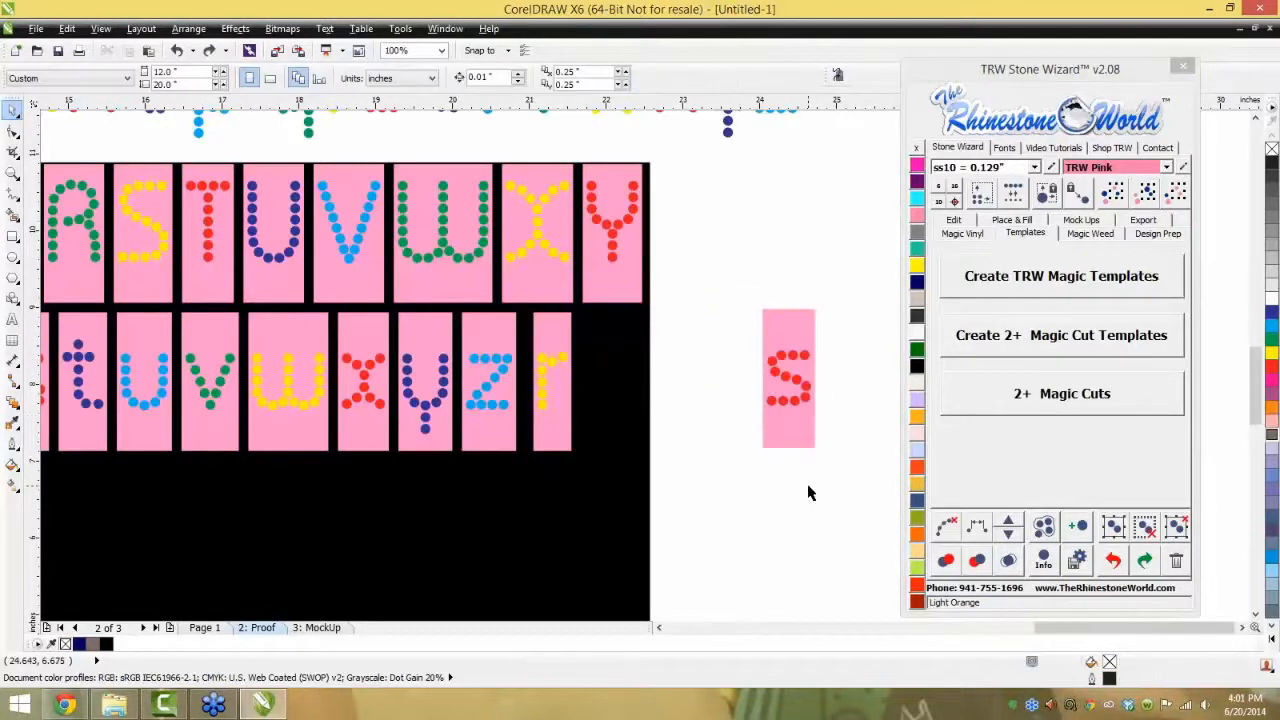
- Delete the 24 by 15 sheet with all its letter tiles, leaving only the source alphabet
{"action": "left_click", "coordinate": [716, 407]}
{"action": "scroll", "coordinate": [716, 407], "scroll_direction": "down", "scroll_amount": 1}
{"action": "scroll", "coordinate": [716, 407], "scroll_direction": "down", "scroll_amount": 2}
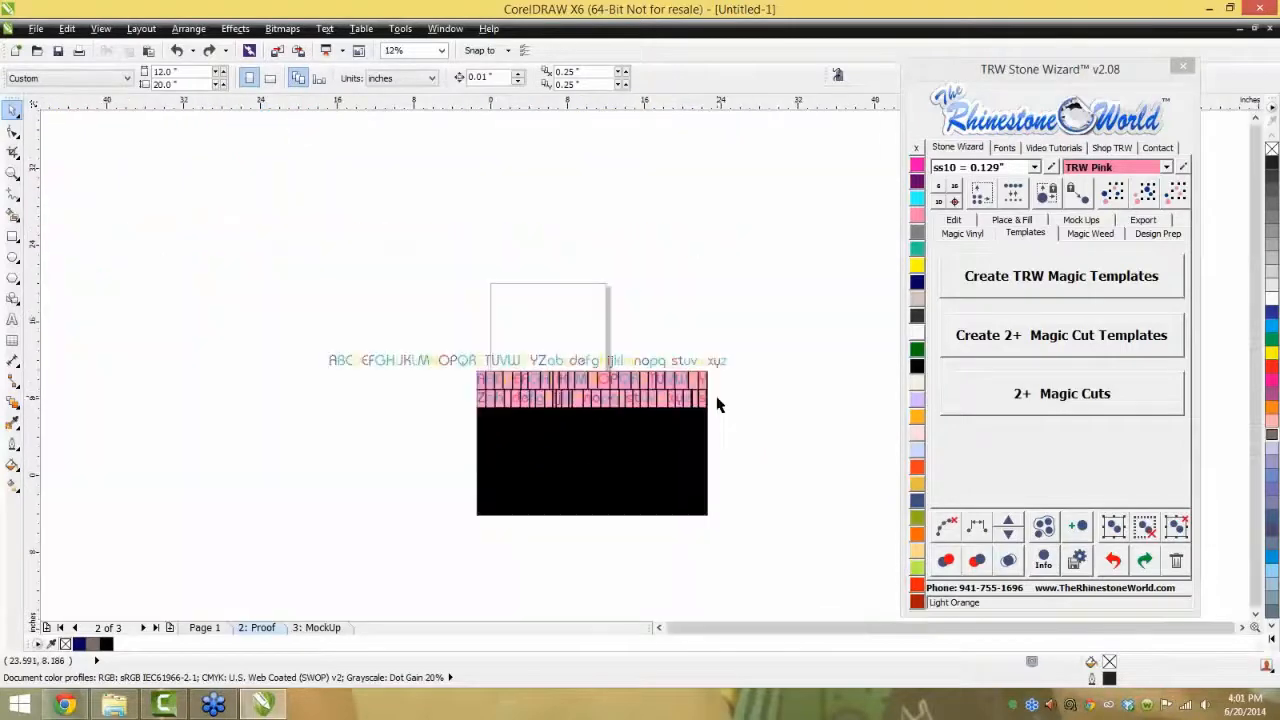
{"action": "left_click_drag", "start_coordinate": [791, 540], "coordinate": [444, 374]}
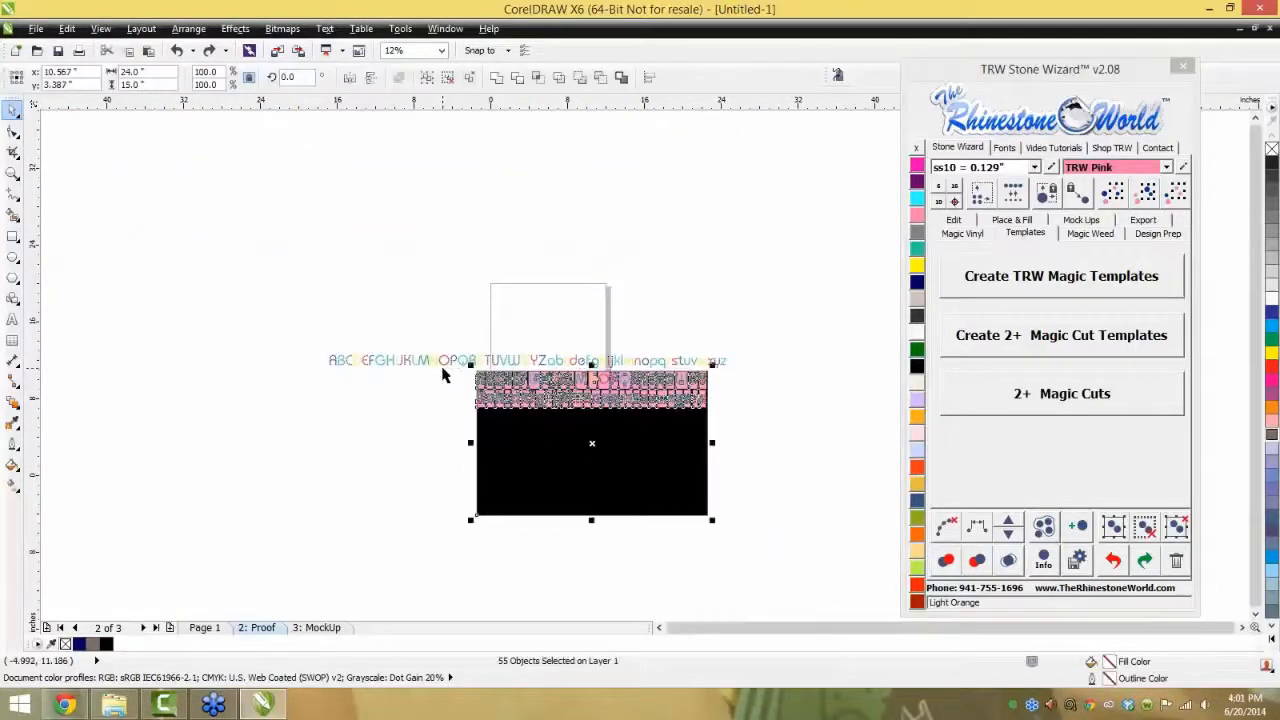
{"action": "key", "text": "Delete"}
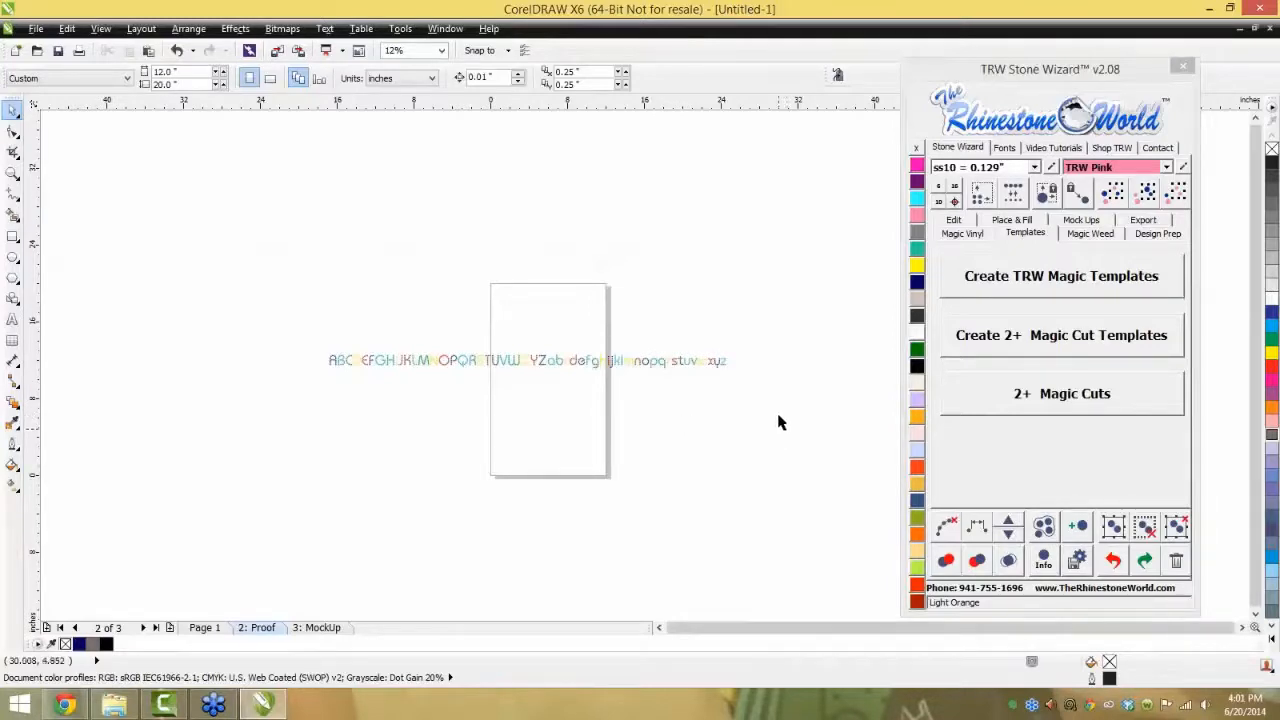
- Delete the source alphabet from the Proof page
{"action": "left_click_drag", "start_coordinate": [777, 287], "coordinate": [319, 404]}
{"action": "key", "text": "Delete"}
{"action": "scroll", "coordinate": [550, 383], "scroll_direction": "up", "scroll_amount": 2}
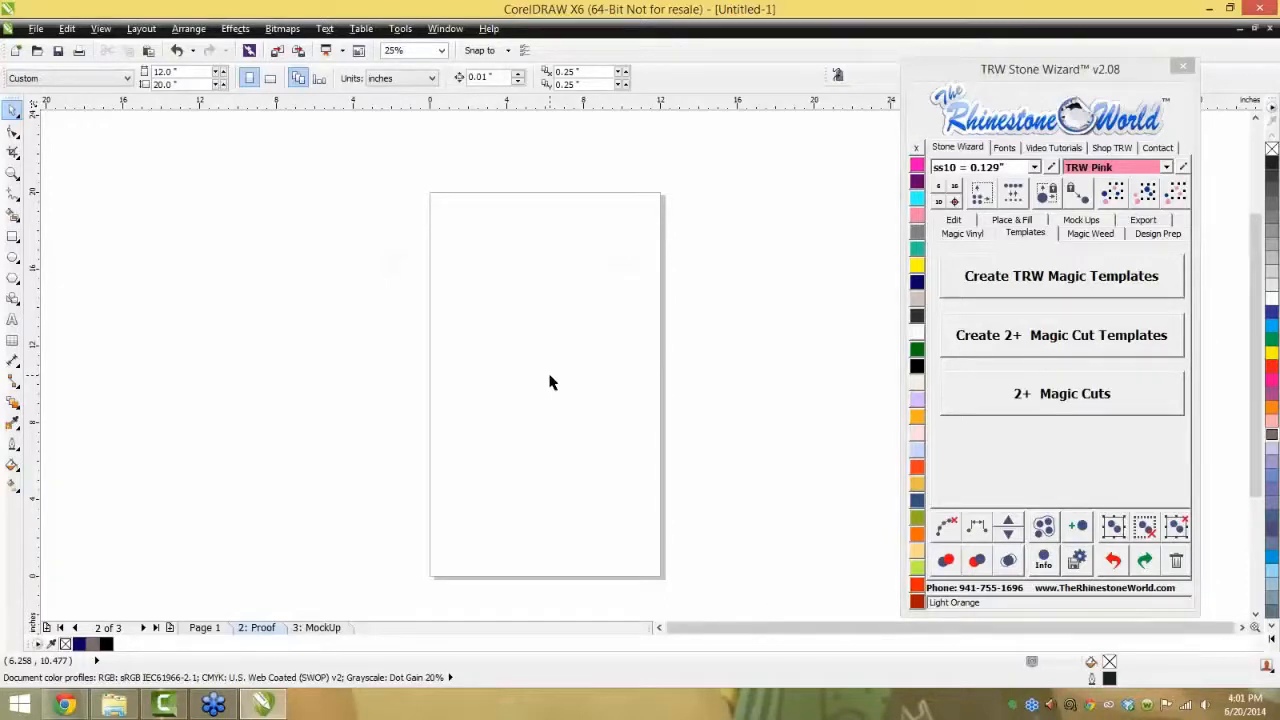
- Review the Place & Fill settings and open the video tutorial for the Island Fill button
{"action": "left_click", "coordinate": [1005, 222]}
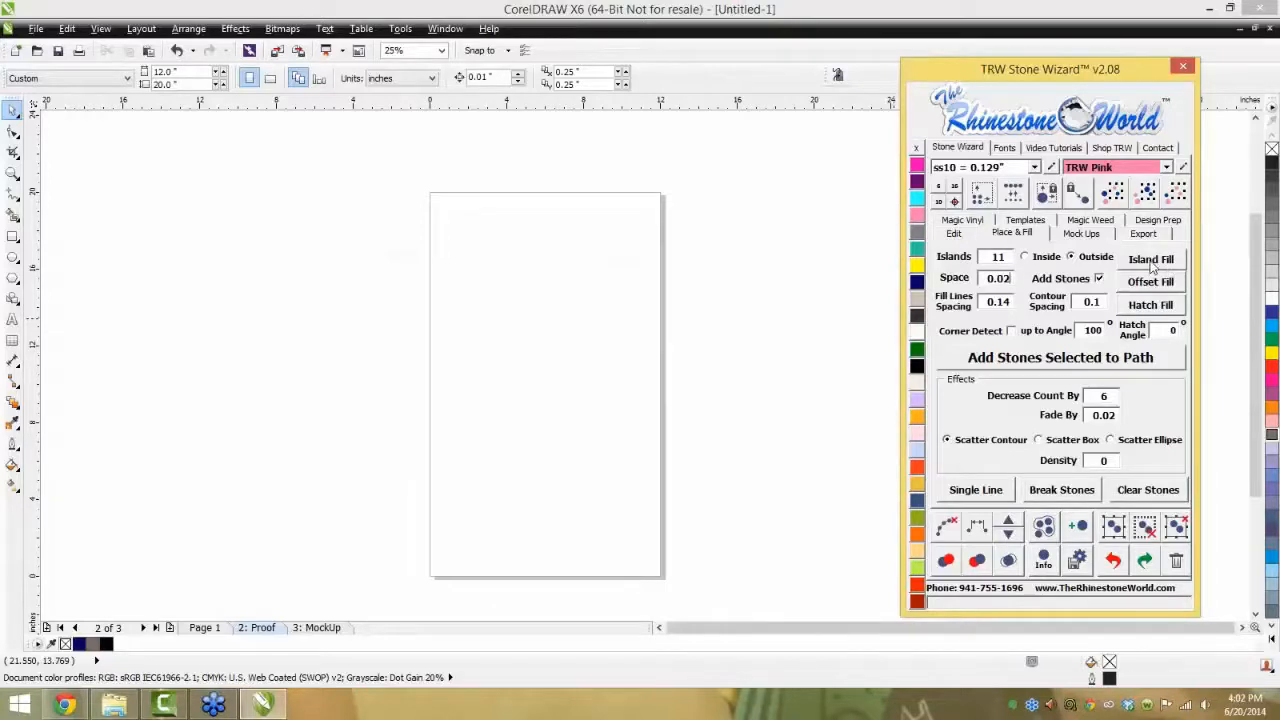
{"action": "left_click", "coordinate": [846, 329]}
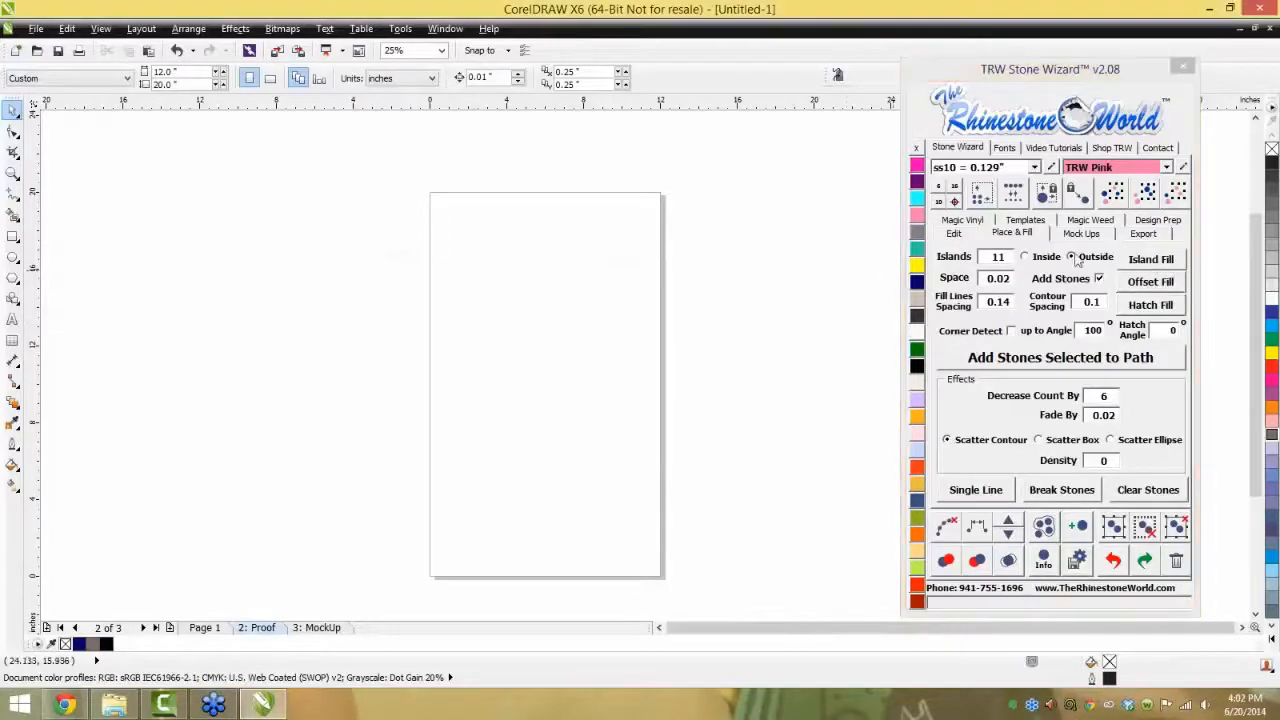
{"action": "left_click", "coordinate": [1033, 150]}
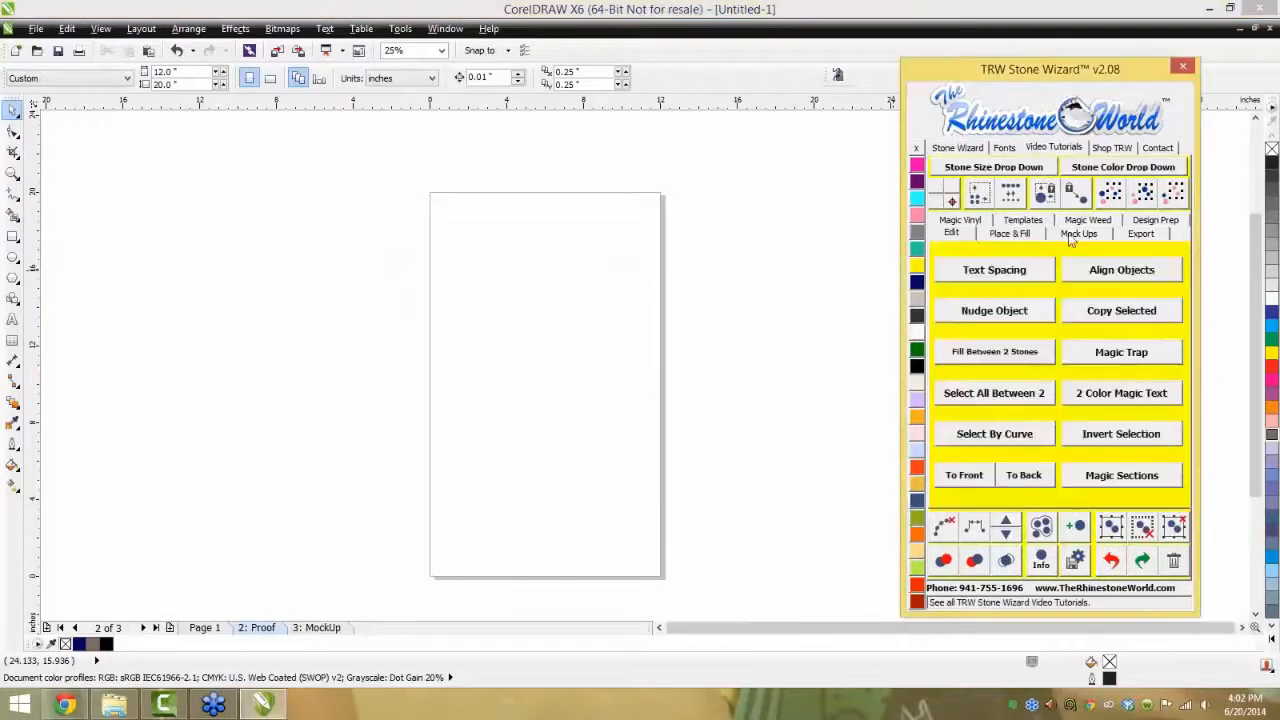
{"action": "left_click", "coordinate": [1012, 234]}
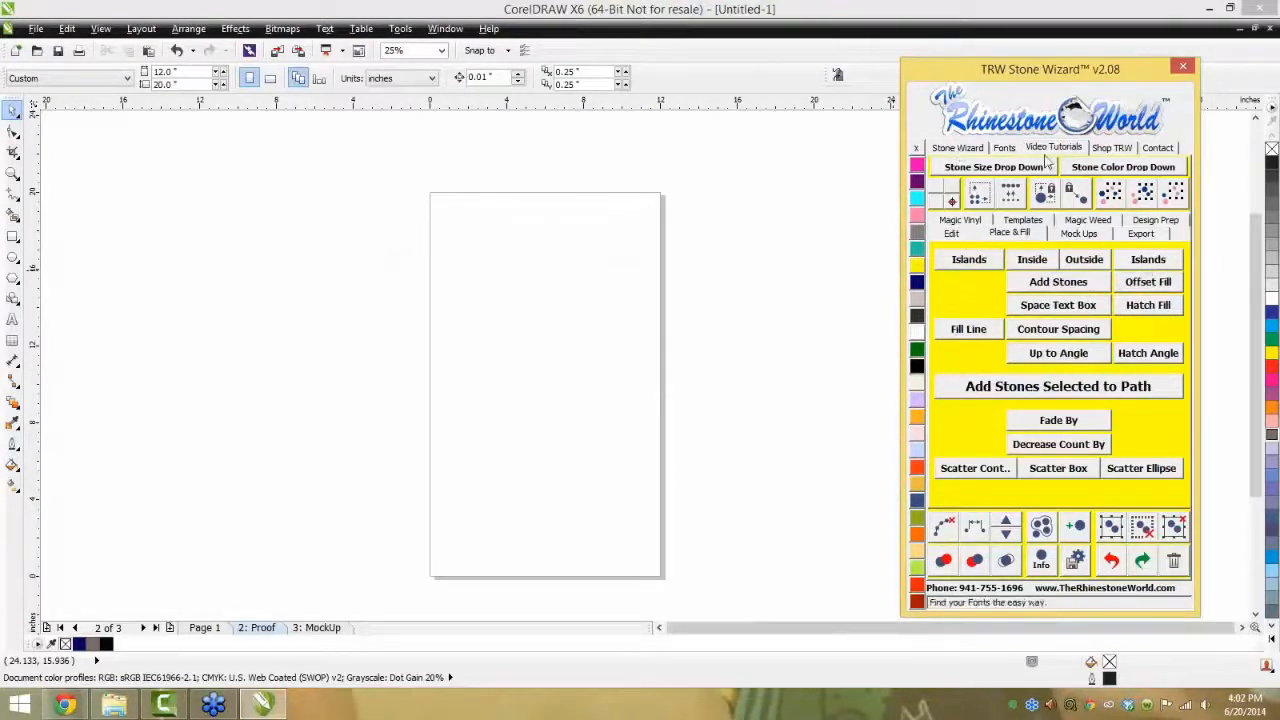
{"action": "left_click", "coordinate": [957, 148]}
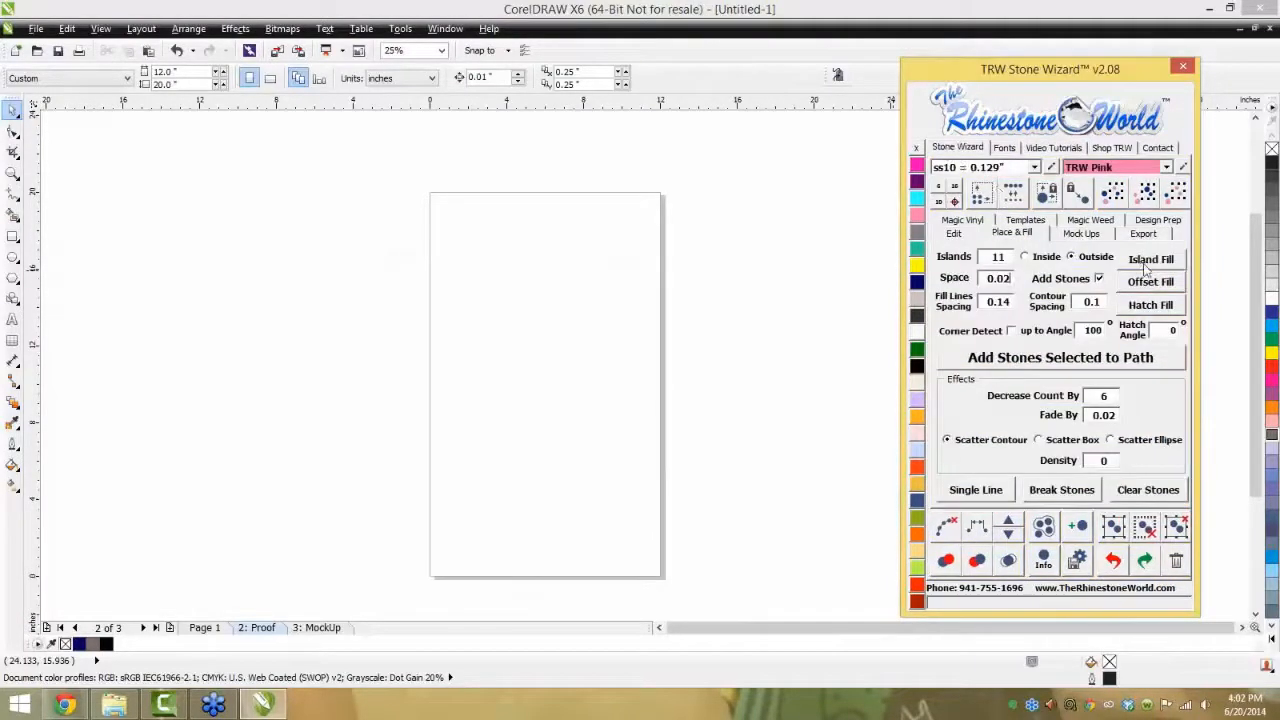
{"action": "left_click", "coordinate": [1052, 150]}
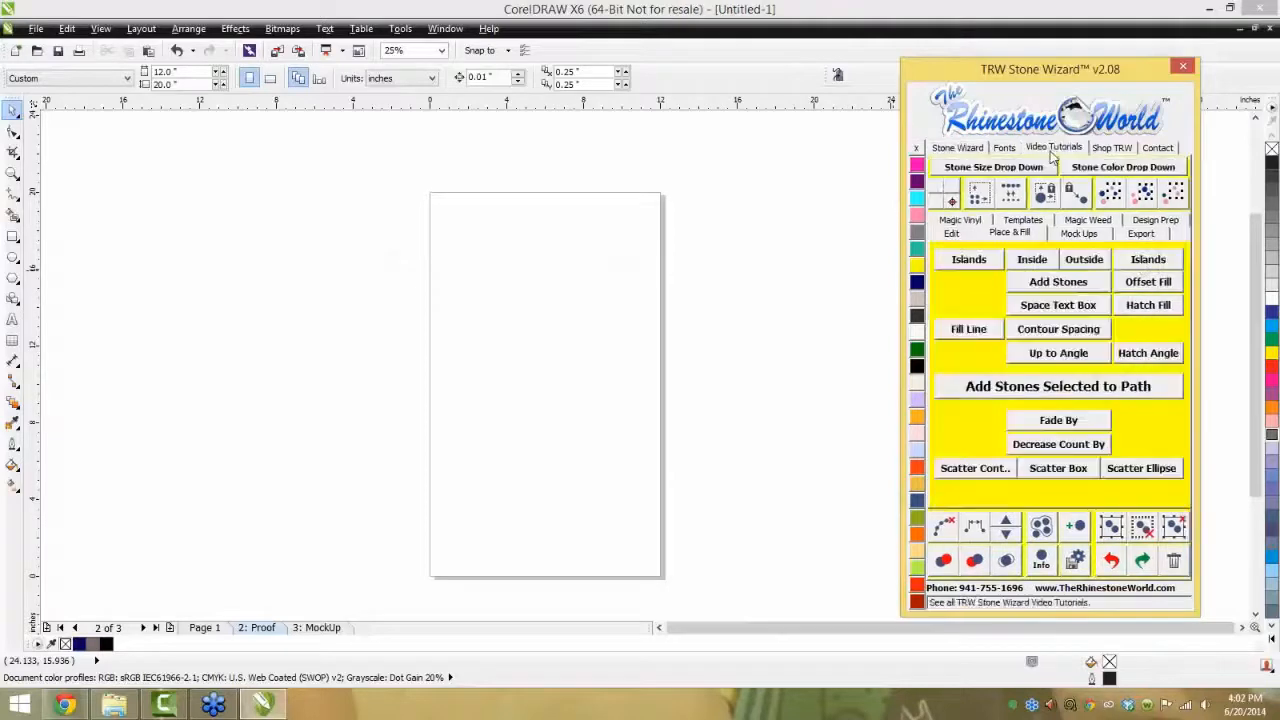
{"action": "left_click", "coordinate": [1148, 262]}
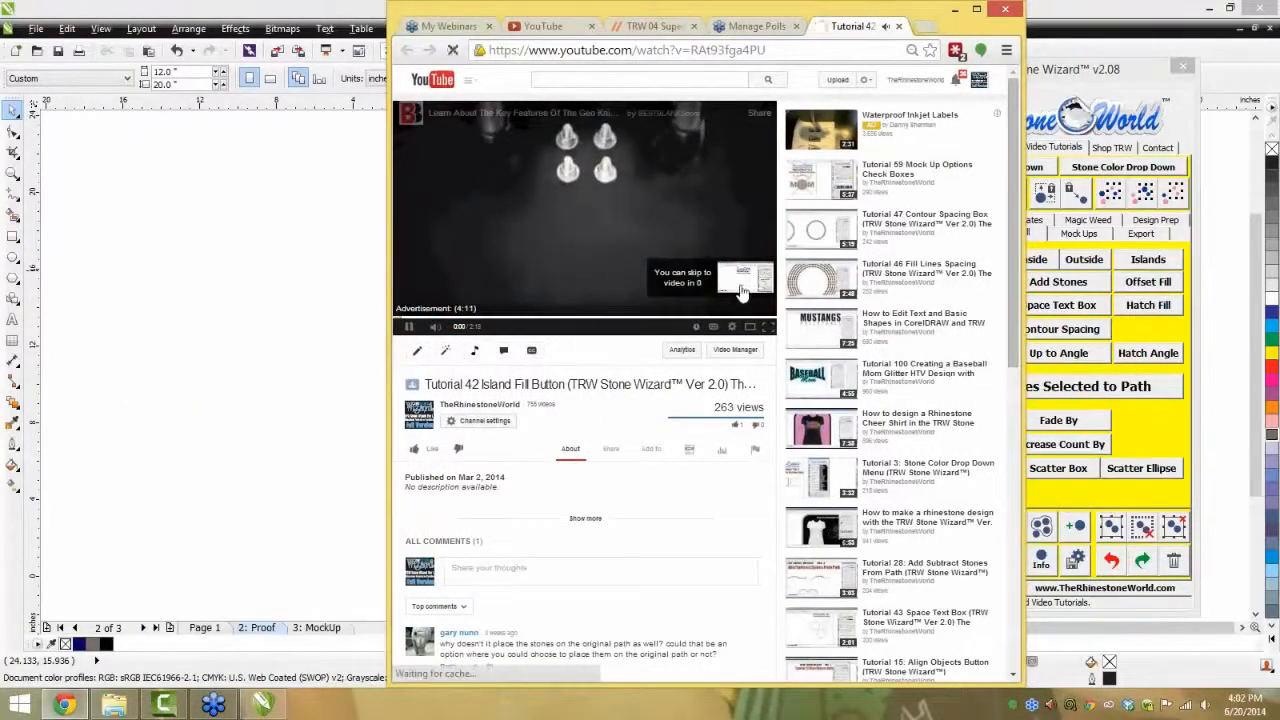
- Play the Island Fill tutorial past its advertisement at a lower volume, and return to the drawing
{"action": "left_click", "coordinate": [738, 286]}
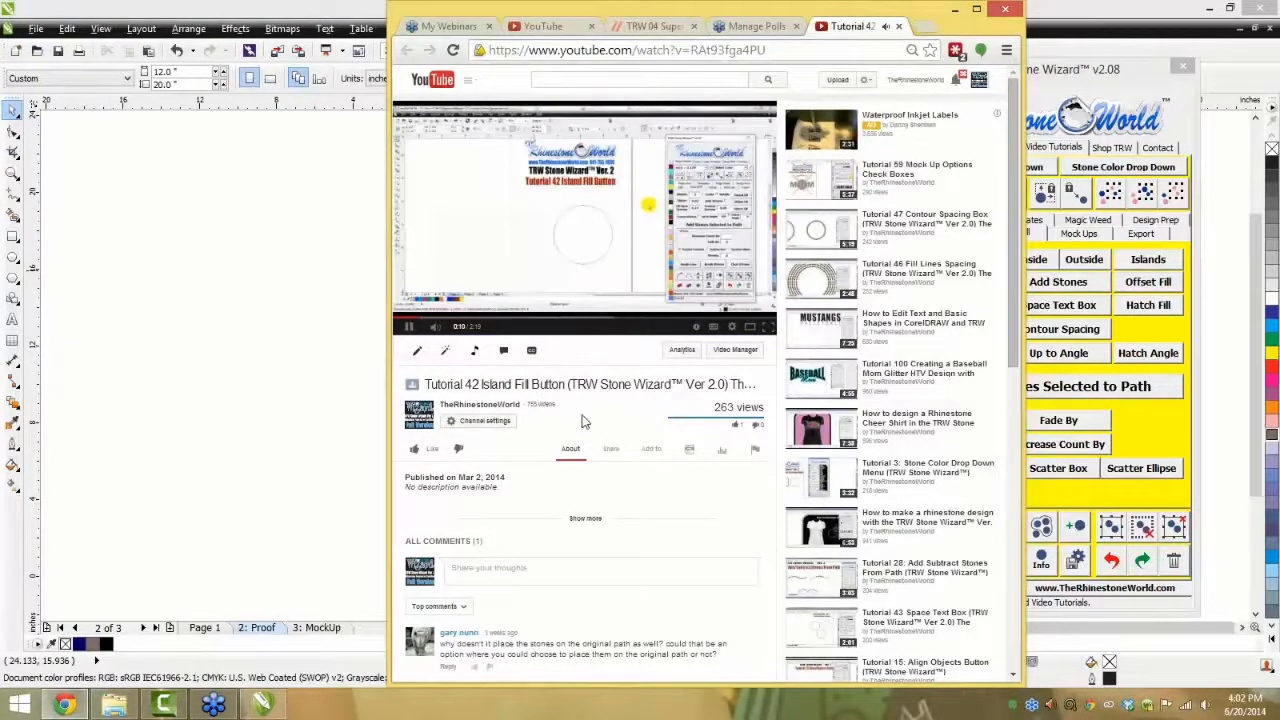
{"action": "left_click", "coordinate": [461, 328]}
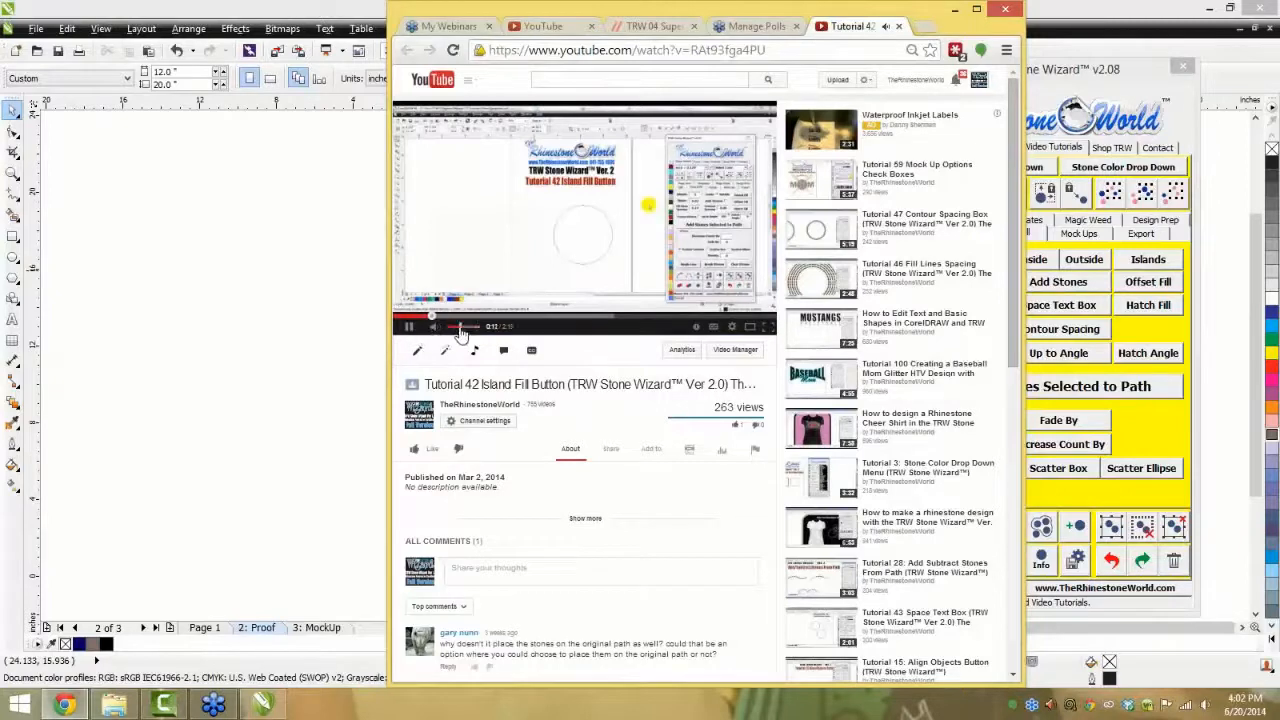
{"action": "left_click_drag", "start_coordinate": [458, 328], "coordinate": [450, 328]}
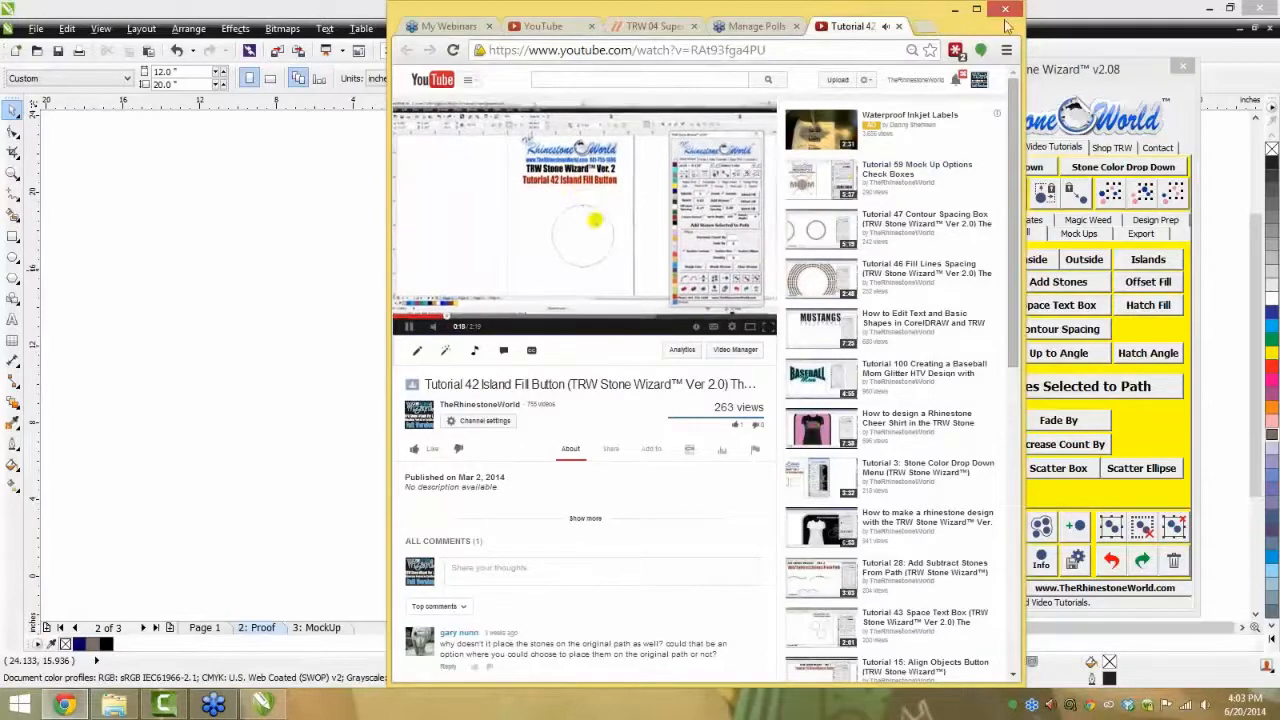
{"action": "left_click", "coordinate": [1005, 10]}
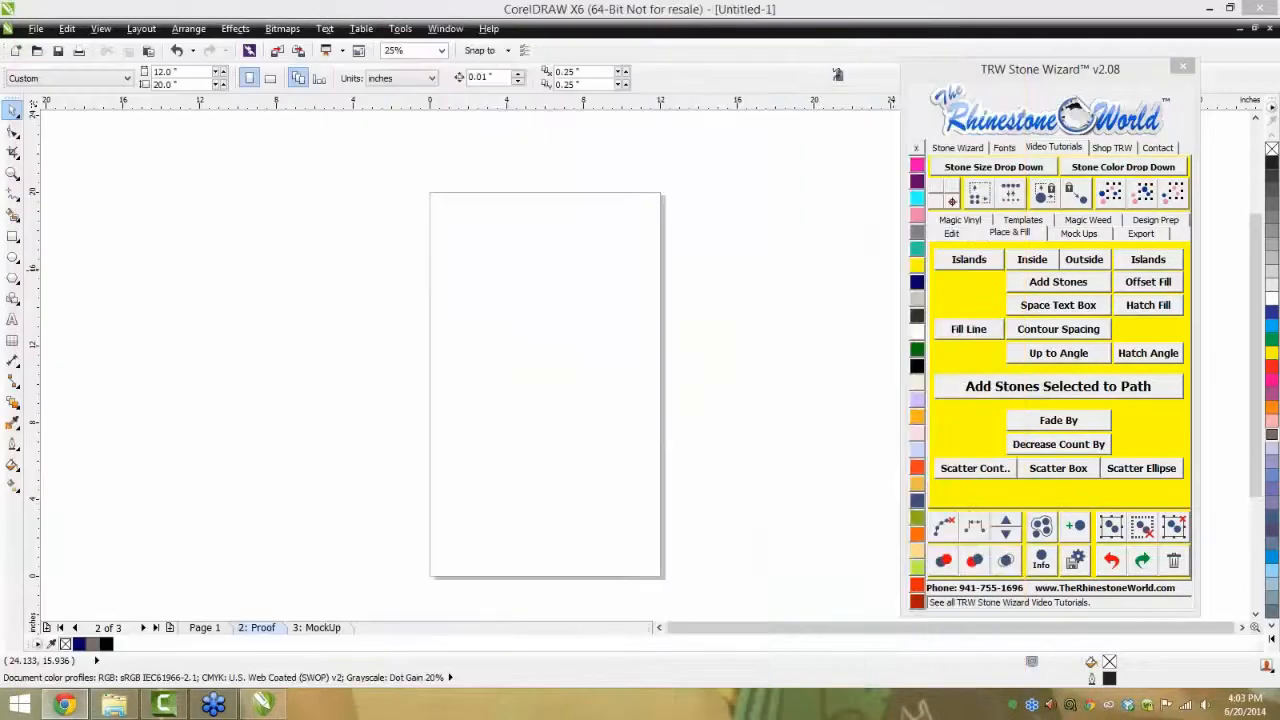
{"action": "left_click", "coordinate": [586, 267]}
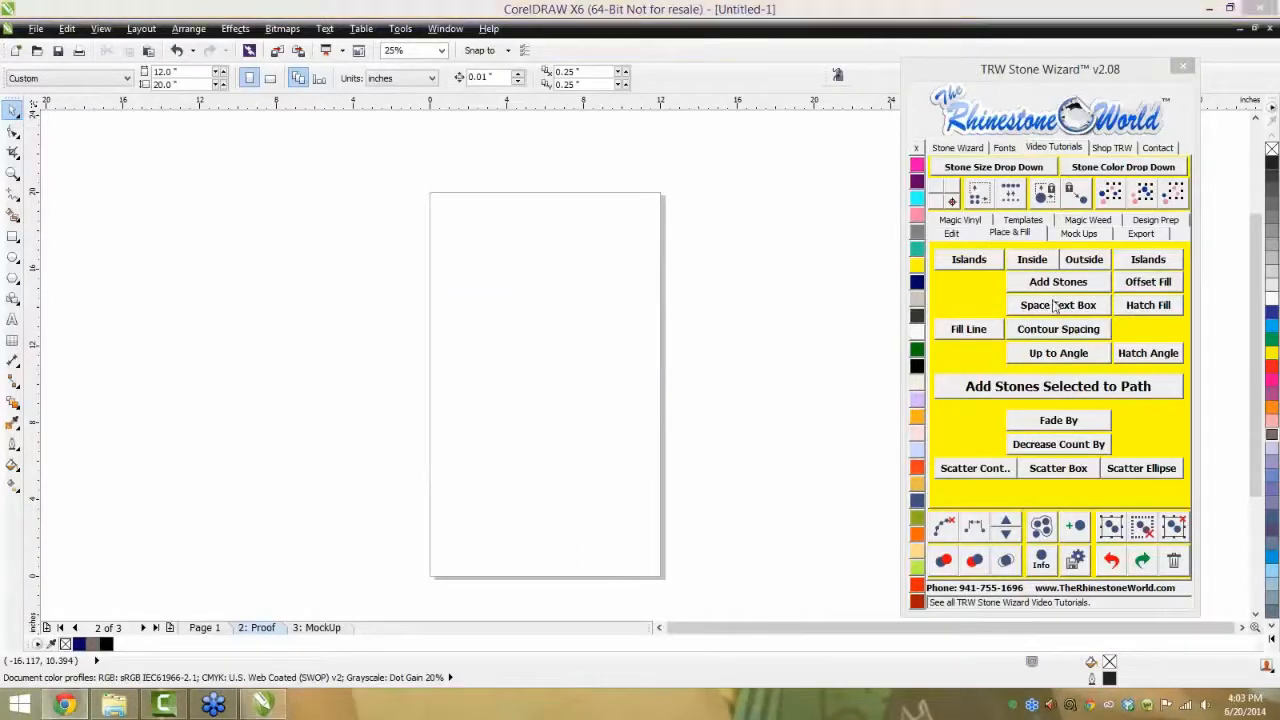
- View the video tutorials for the Edit tools, and return to the Place & Fill settings
{"action": "left_click", "coordinate": [955, 233]}
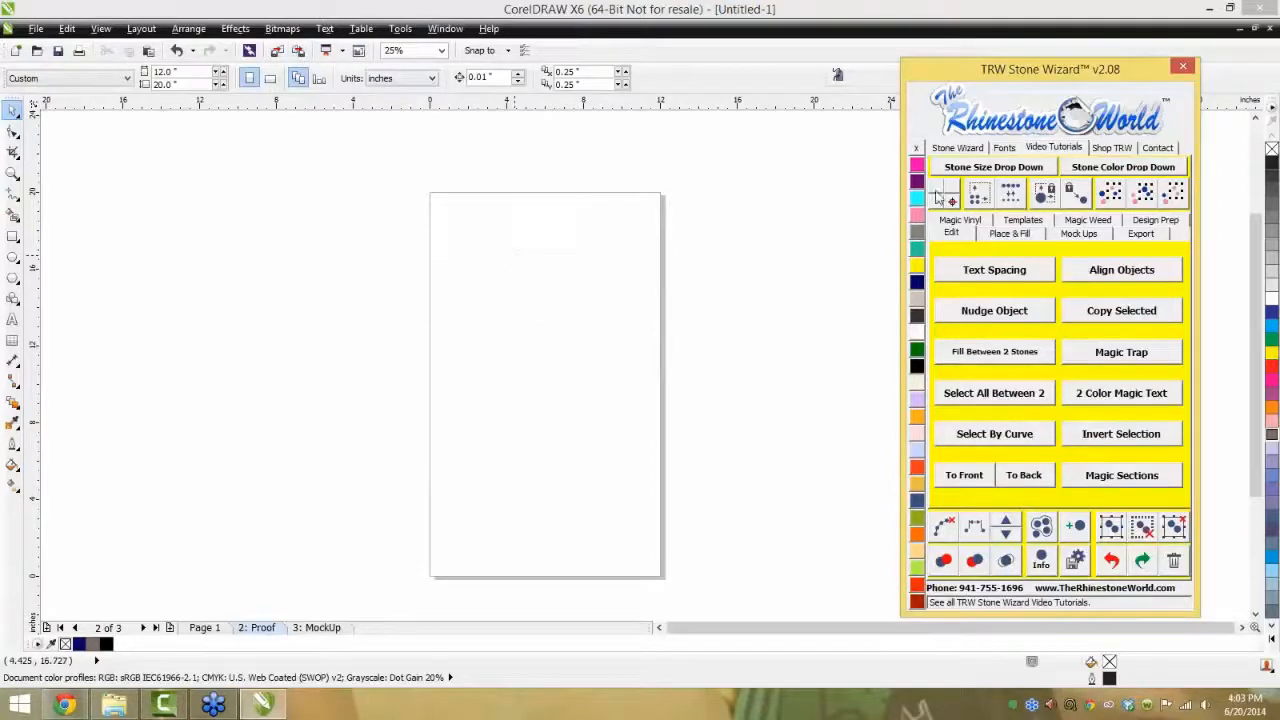
{"action": "left_click", "coordinate": [958, 148]}
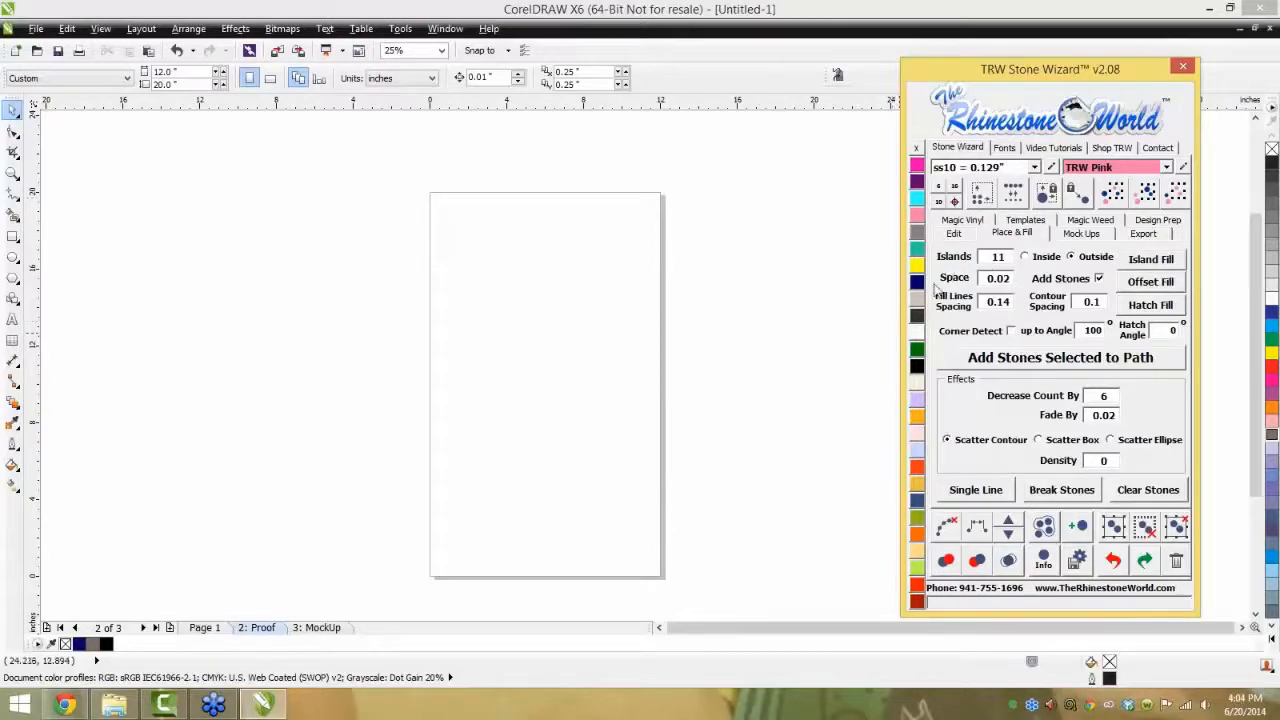
{"action": "left_click_drag", "start_coordinate": [958, 65], "coordinate": [986, 57]}
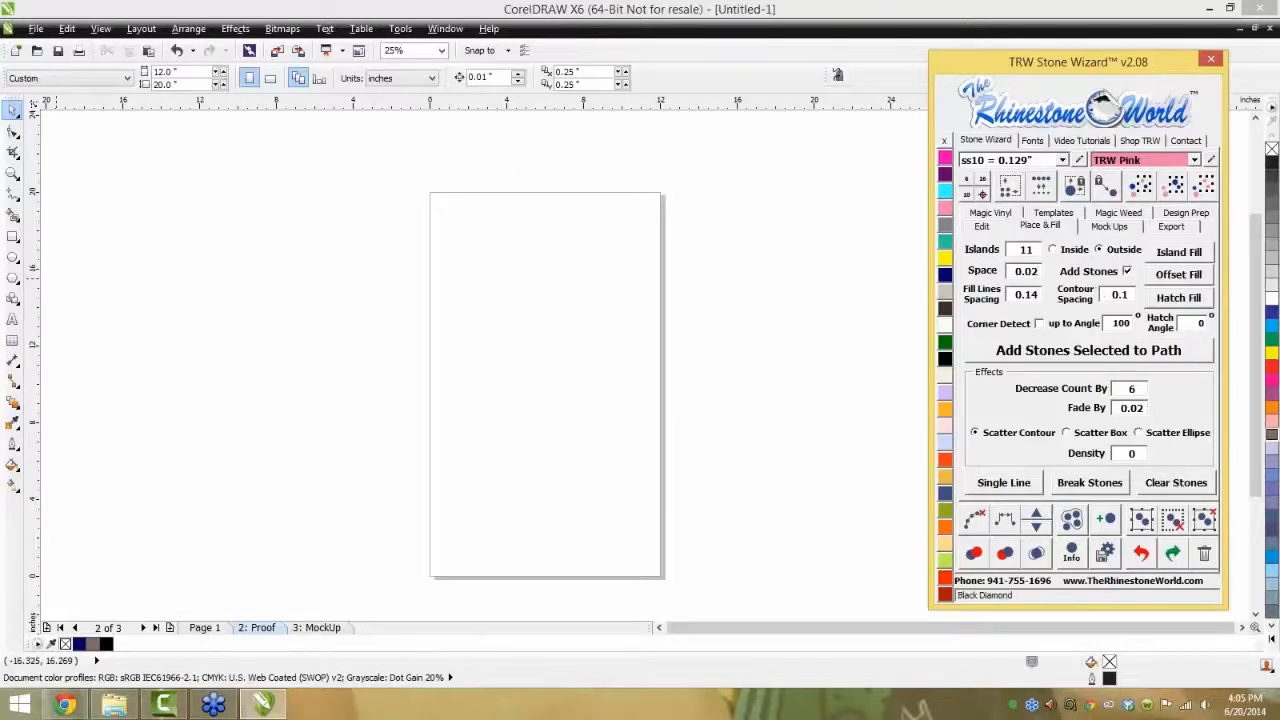
- Switch to the browser and open the store's TRW Stone Wizard Version 2.0 products
{"action": "key", "text": "alt+Tab"}
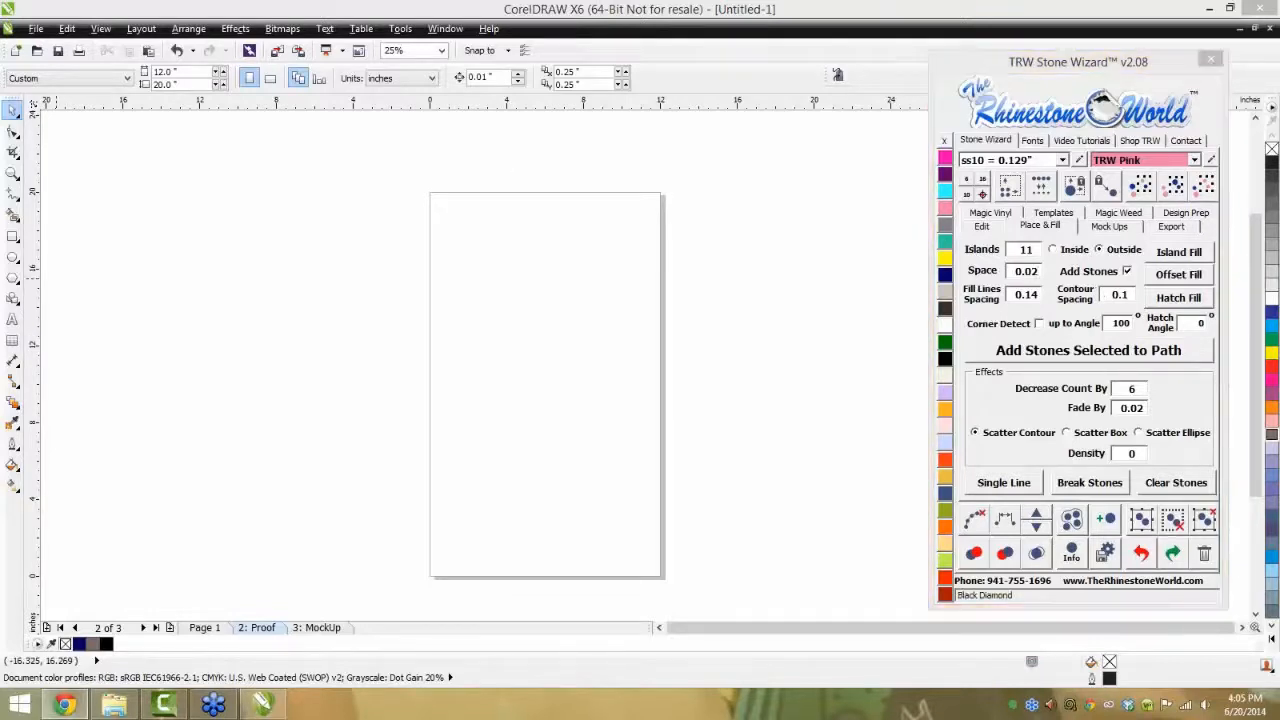
{"action": "left_click_drag", "start_coordinate": [0, 10], "coordinate": [743, 24]}
{"action": "left_click", "coordinate": [949, 23]}
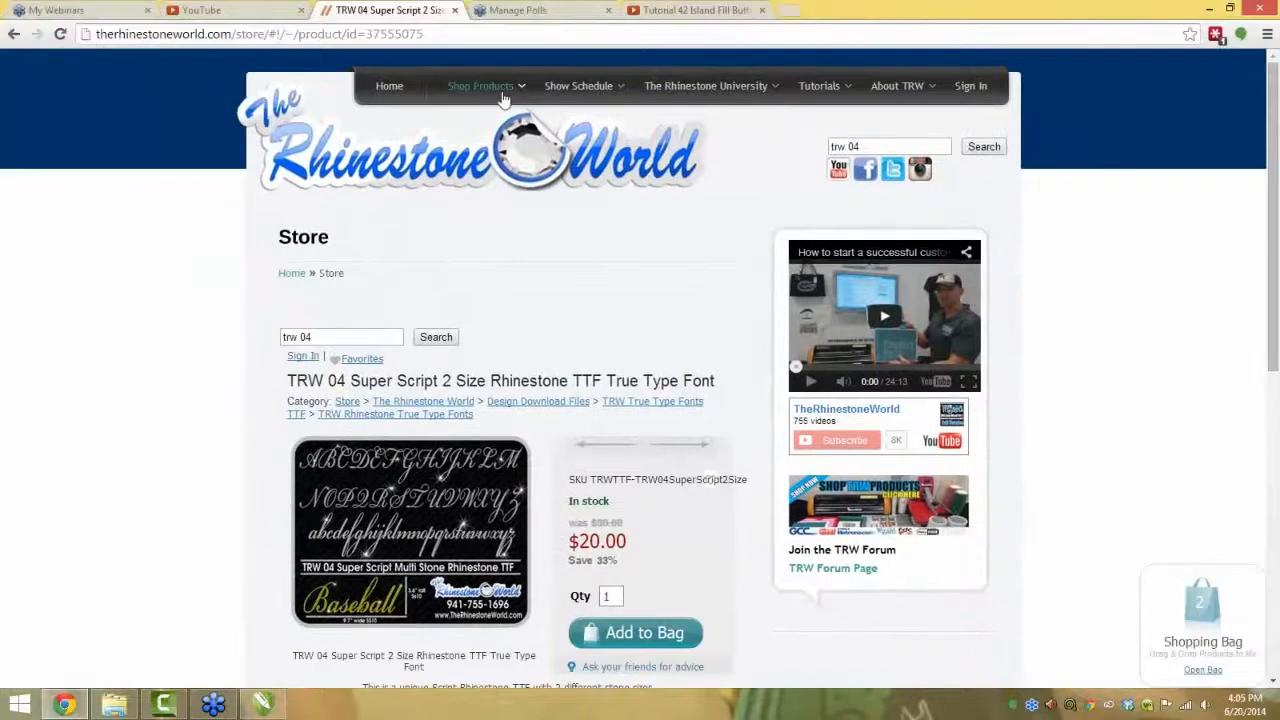
{"action": "mouse_move", "coordinate": [503, 92]}
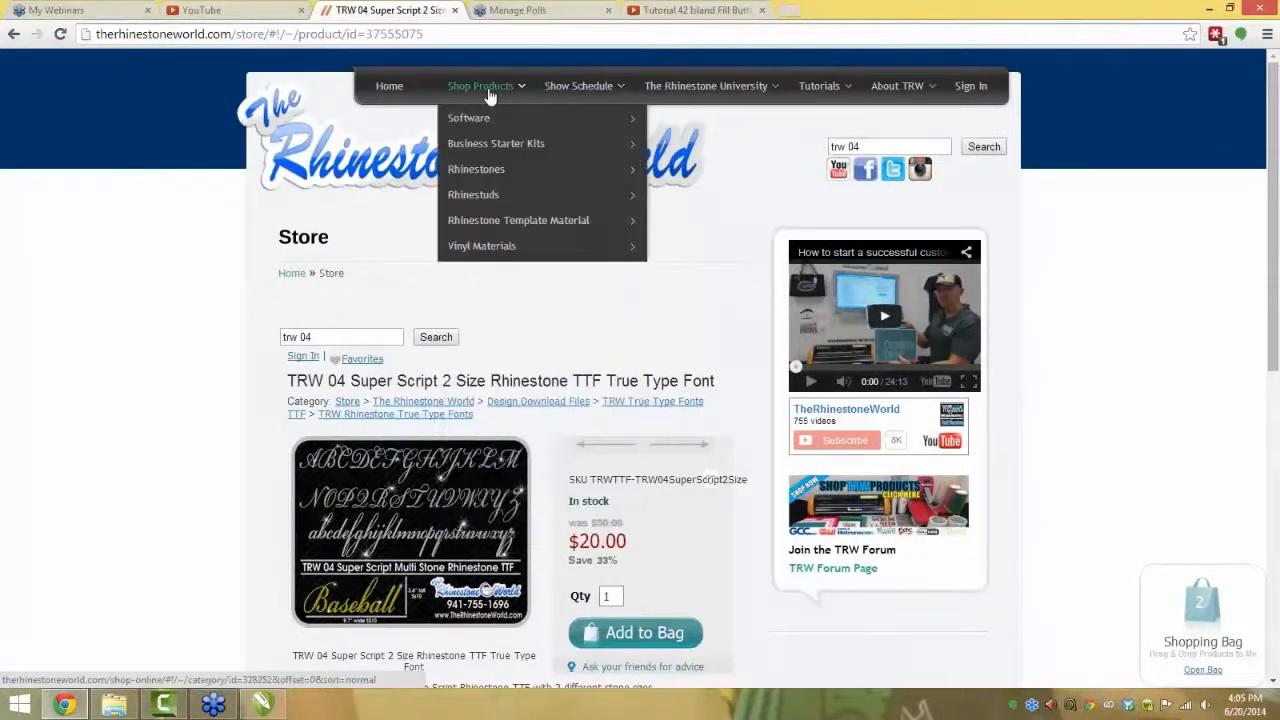
{"action": "mouse_move", "coordinate": [568, 124]}
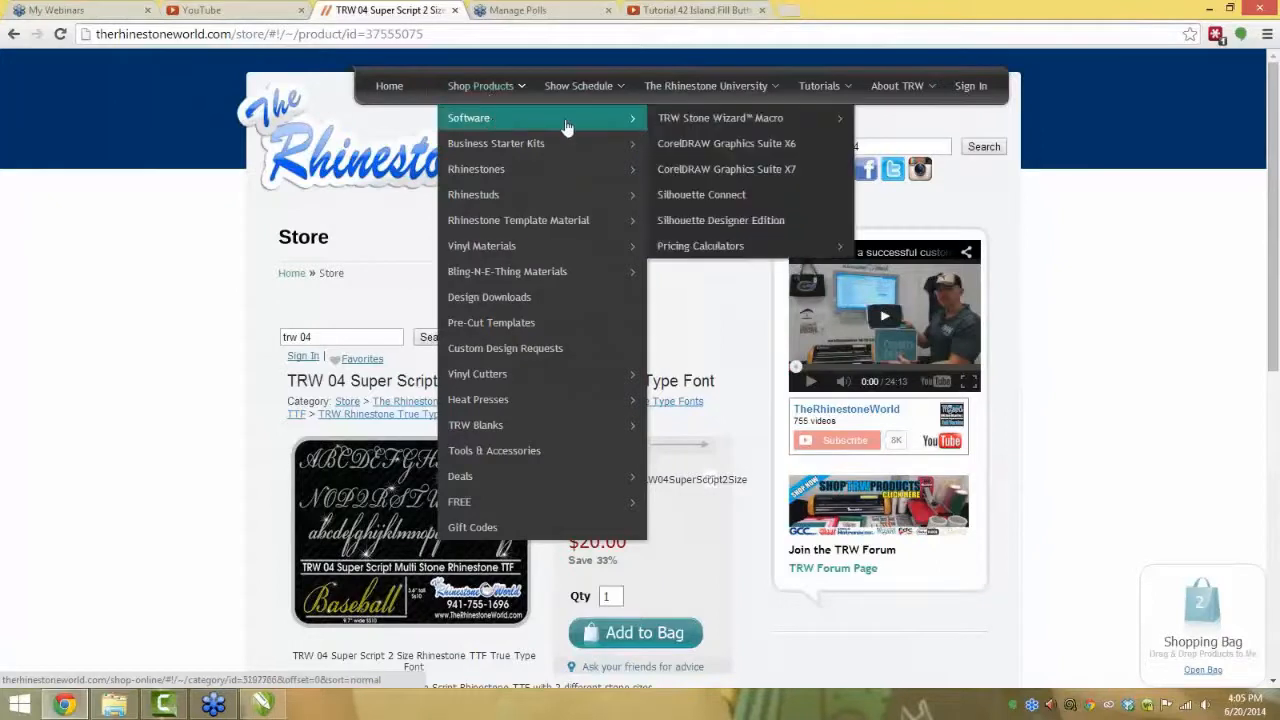
{"action": "mouse_move", "coordinate": [691, 125]}
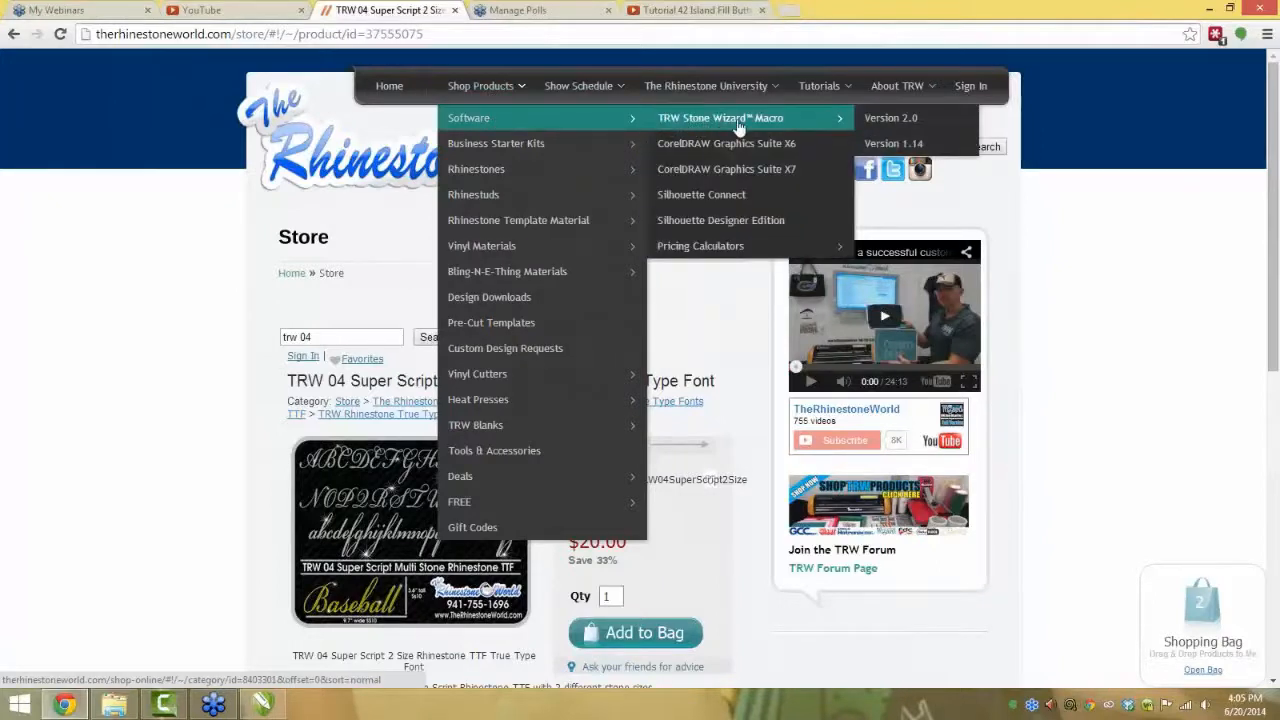
{"action": "left_click", "coordinate": [874, 120]}
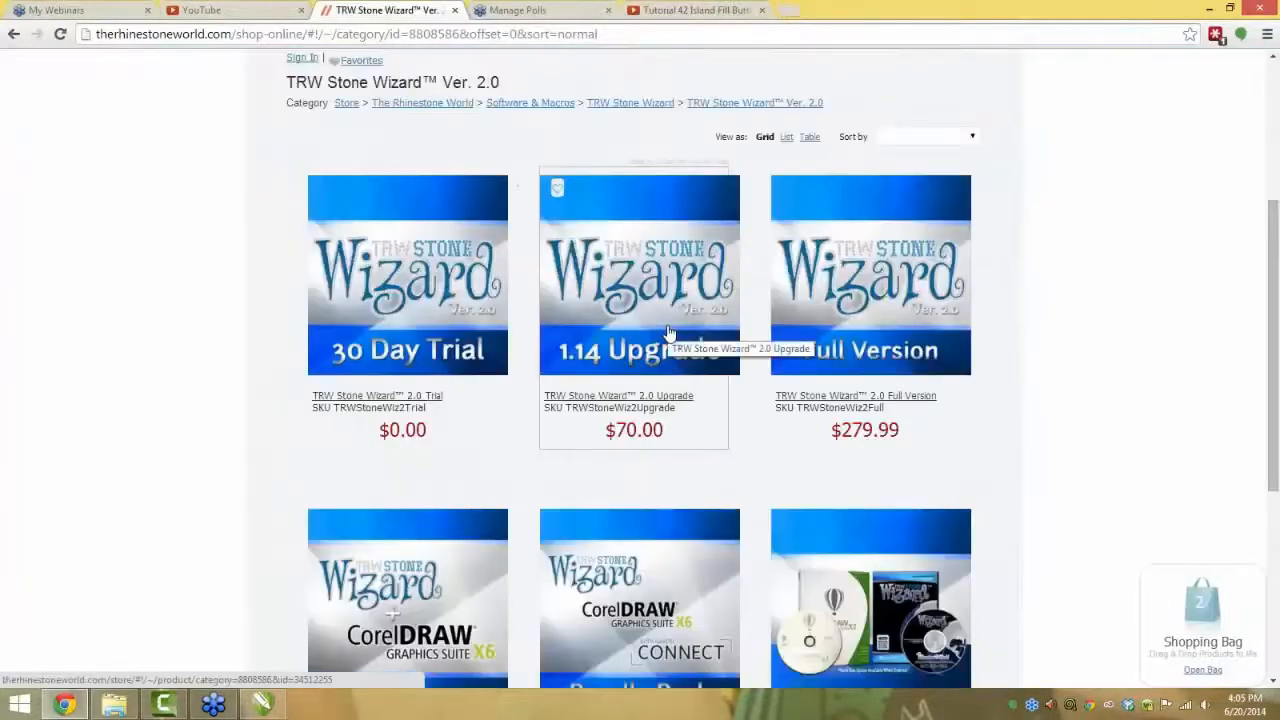
- Examine the Stone Wizard trial, upgrade, full version and CorelDRAW bundle offers with their prices
{"action": "scroll", "coordinate": [691, 371], "scroll_direction": "down", "scroll_amount": 3}
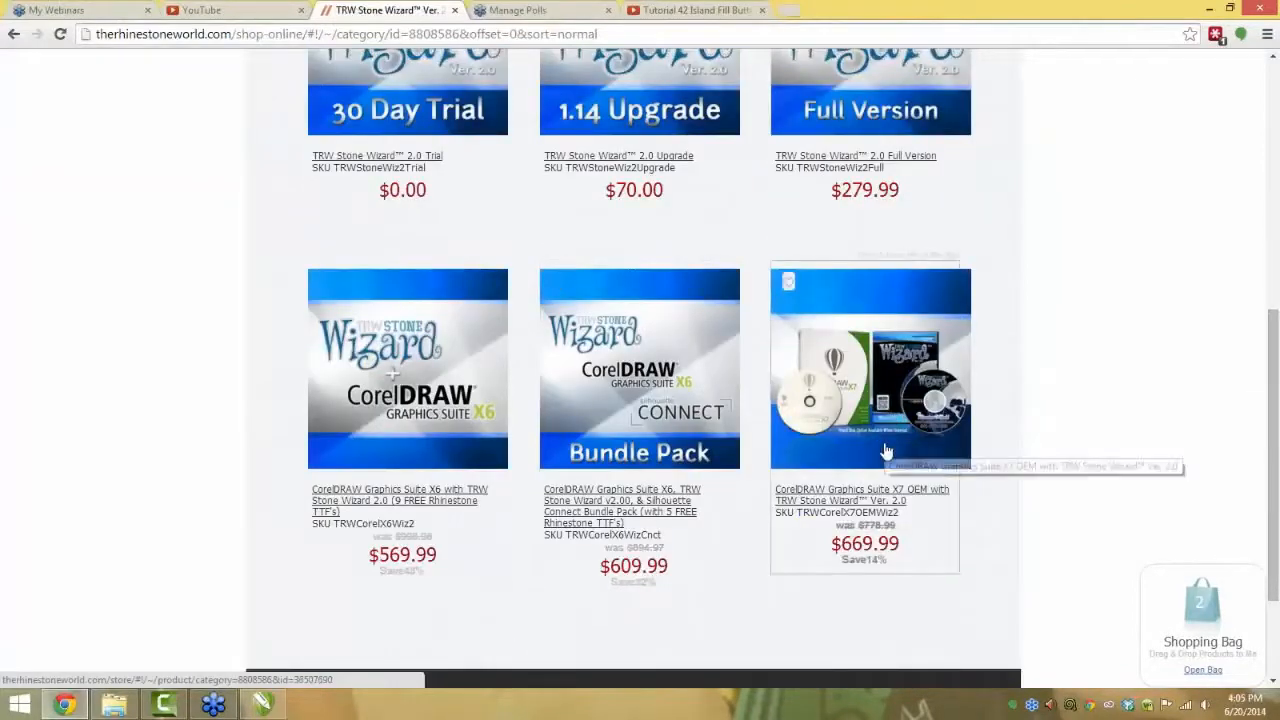
{"action": "scroll", "coordinate": [886, 450], "scroll_direction": "down", "scroll_amount": 1}
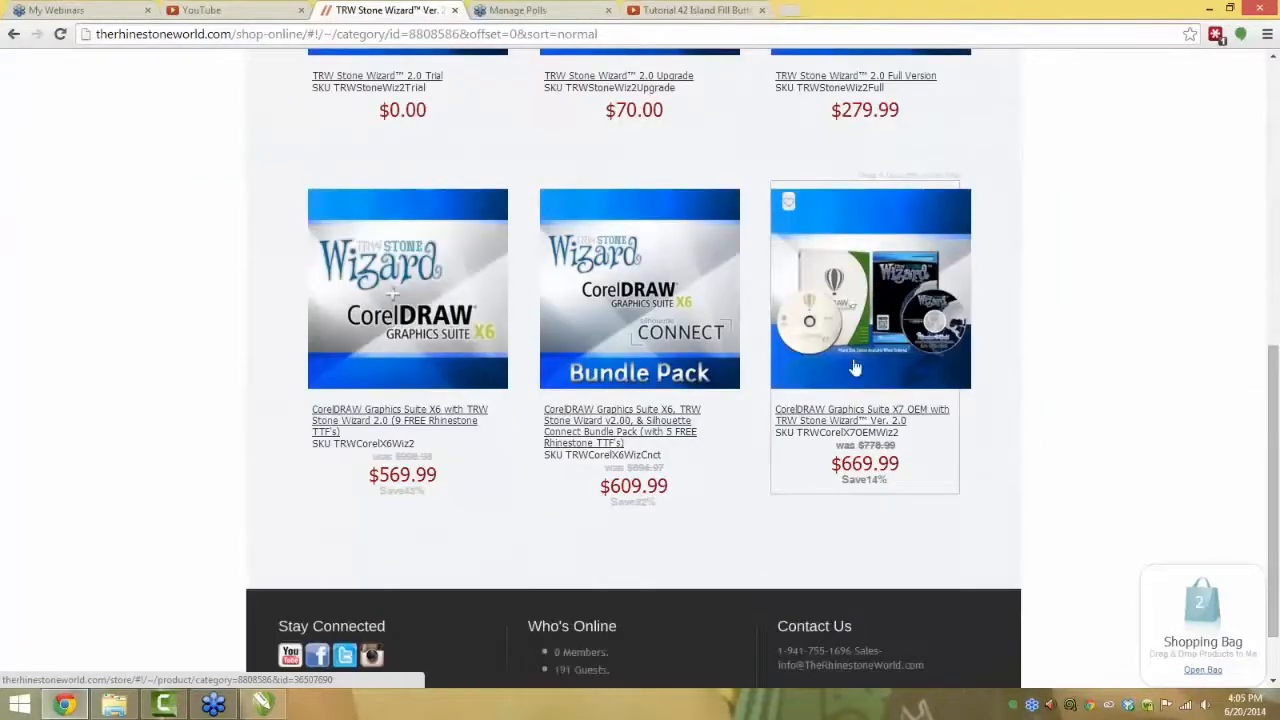
{"action": "scroll", "coordinate": [471, 370], "scroll_direction": "down", "scroll_amount": 1}
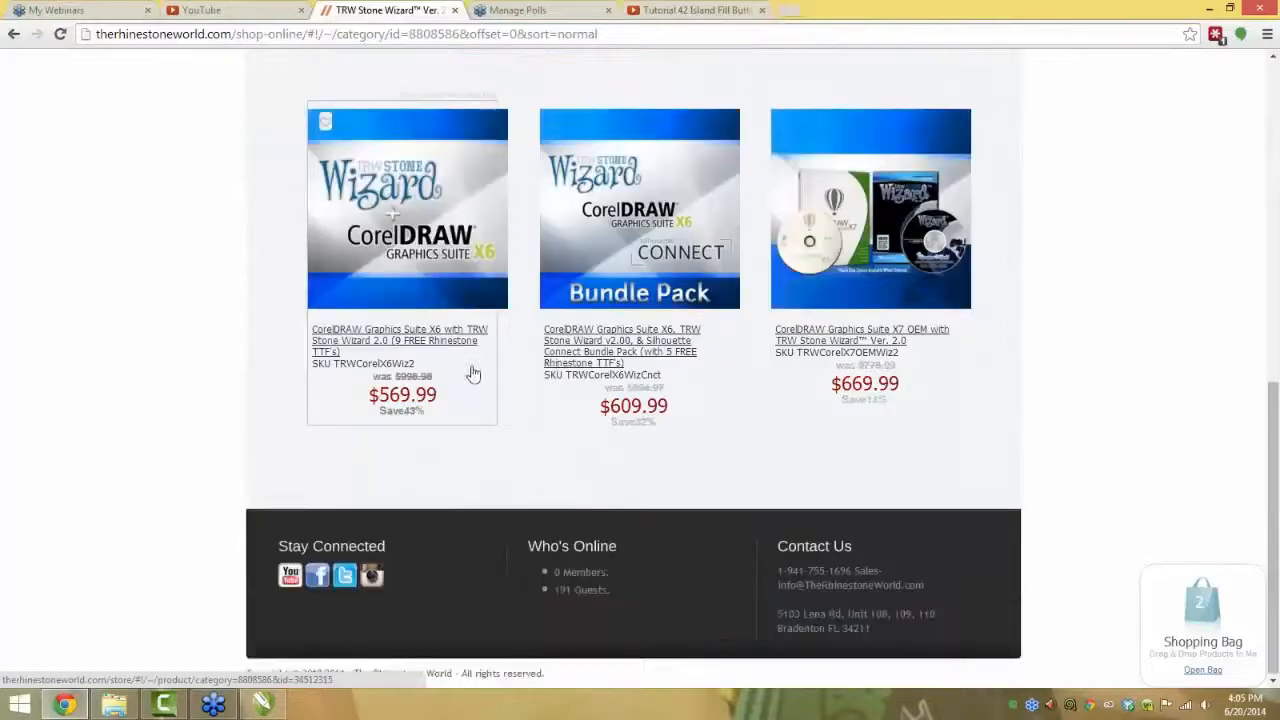
{"action": "scroll", "coordinate": [472, 372], "scroll_direction": "up", "scroll_amount": 3}
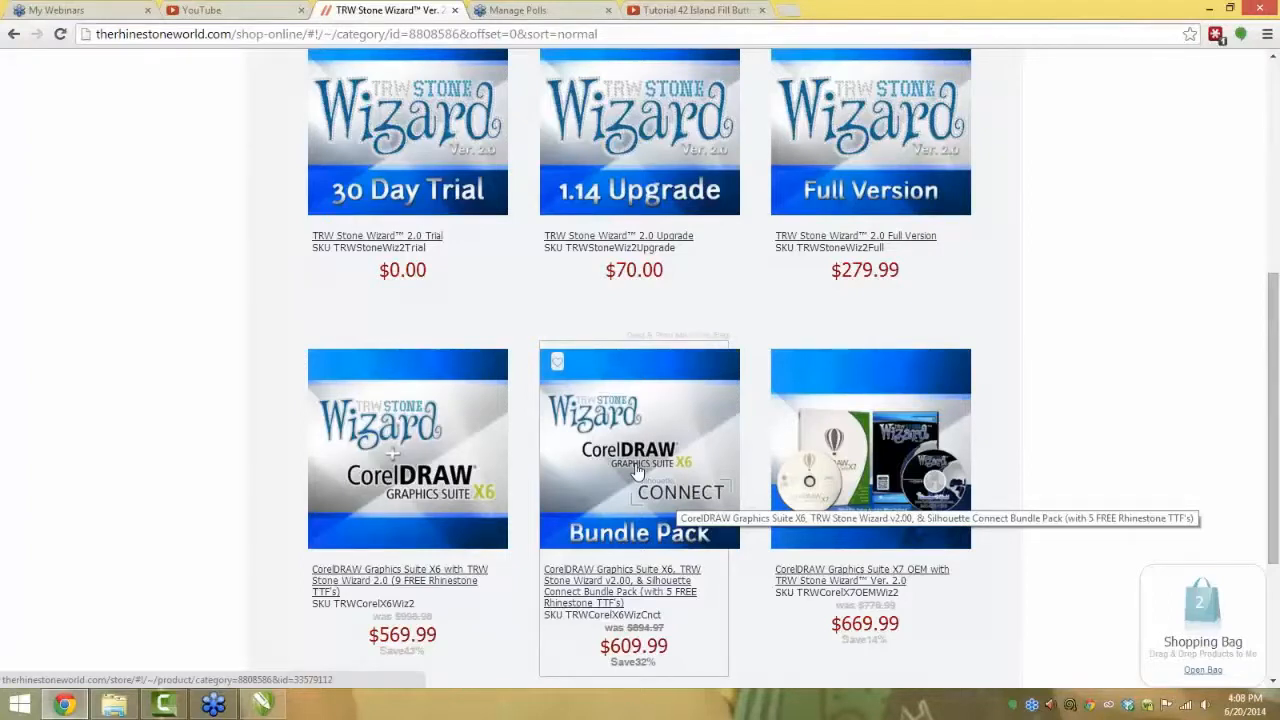
{"action": "scroll", "coordinate": [600, 425], "scroll_direction": "down", "scroll_amount": 3}
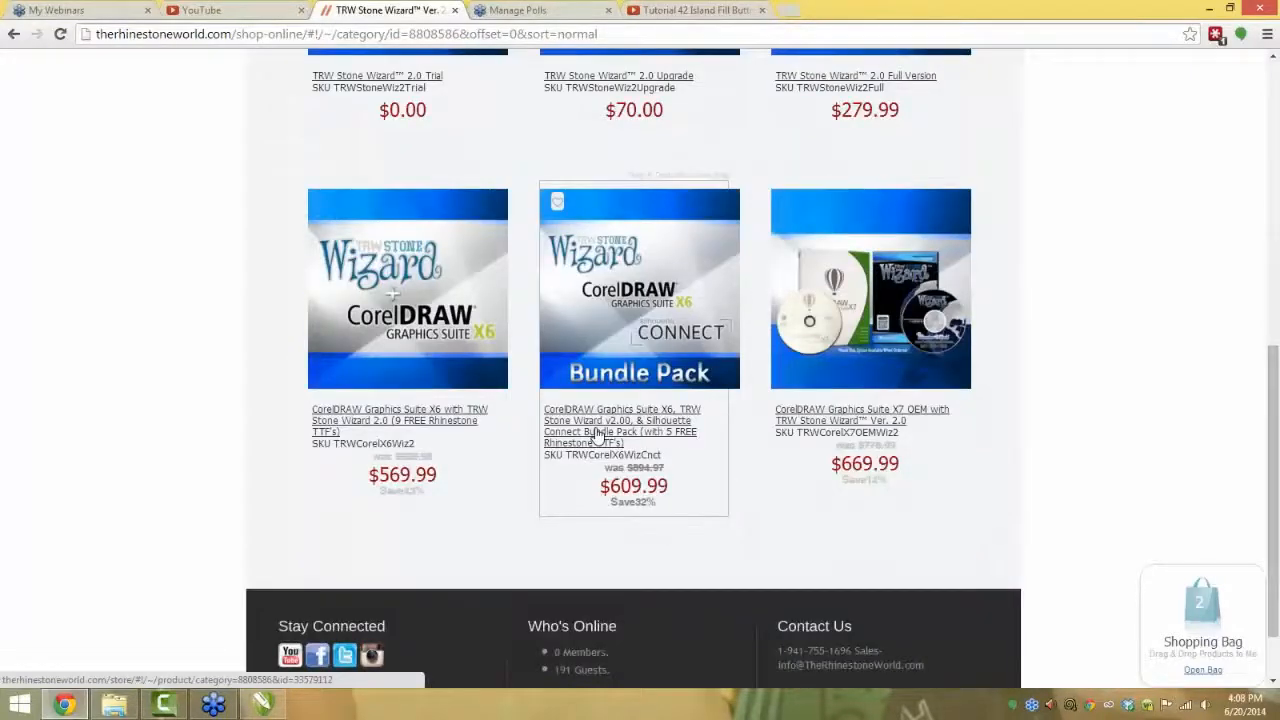
{"action": "scroll", "coordinate": [590, 420], "scroll_direction": "up", "scroll_amount": 2}
{"action": "scroll", "coordinate": [582, 393], "scroll_direction": "up", "scroll_amount": 2}
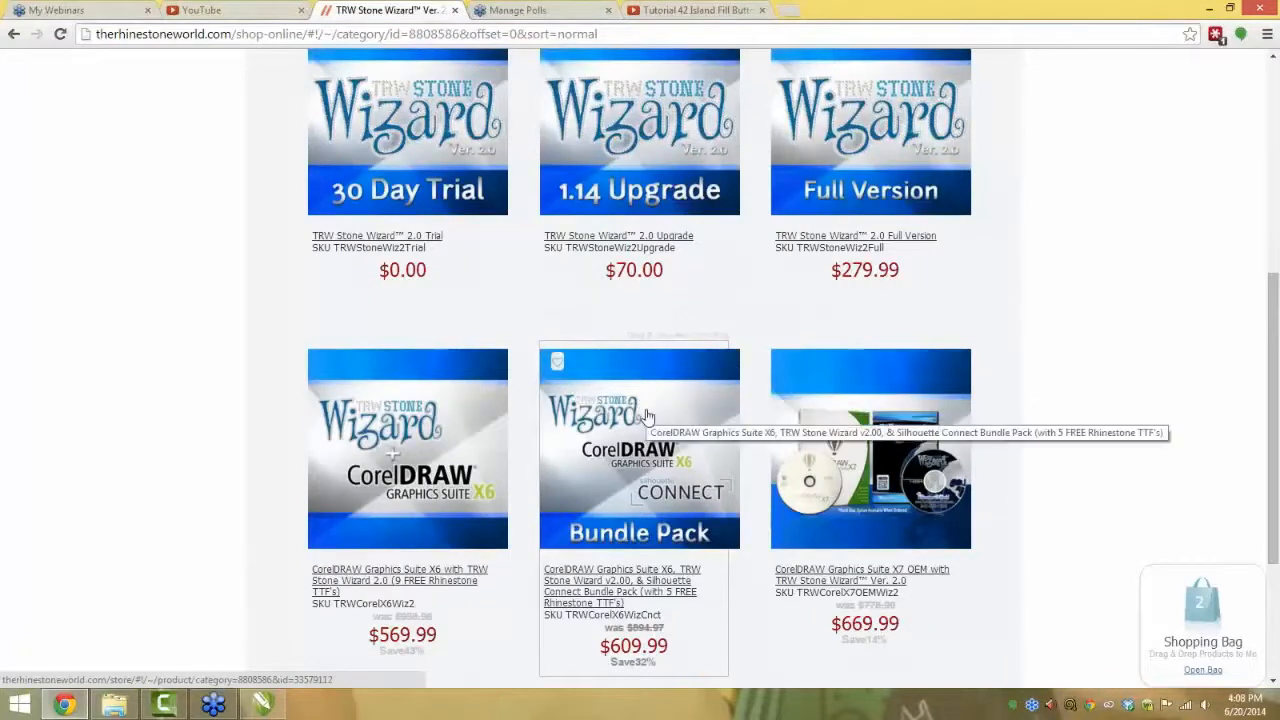
{"action": "scroll", "coordinate": [646, 416], "scroll_direction": "down", "scroll_amount": 2}
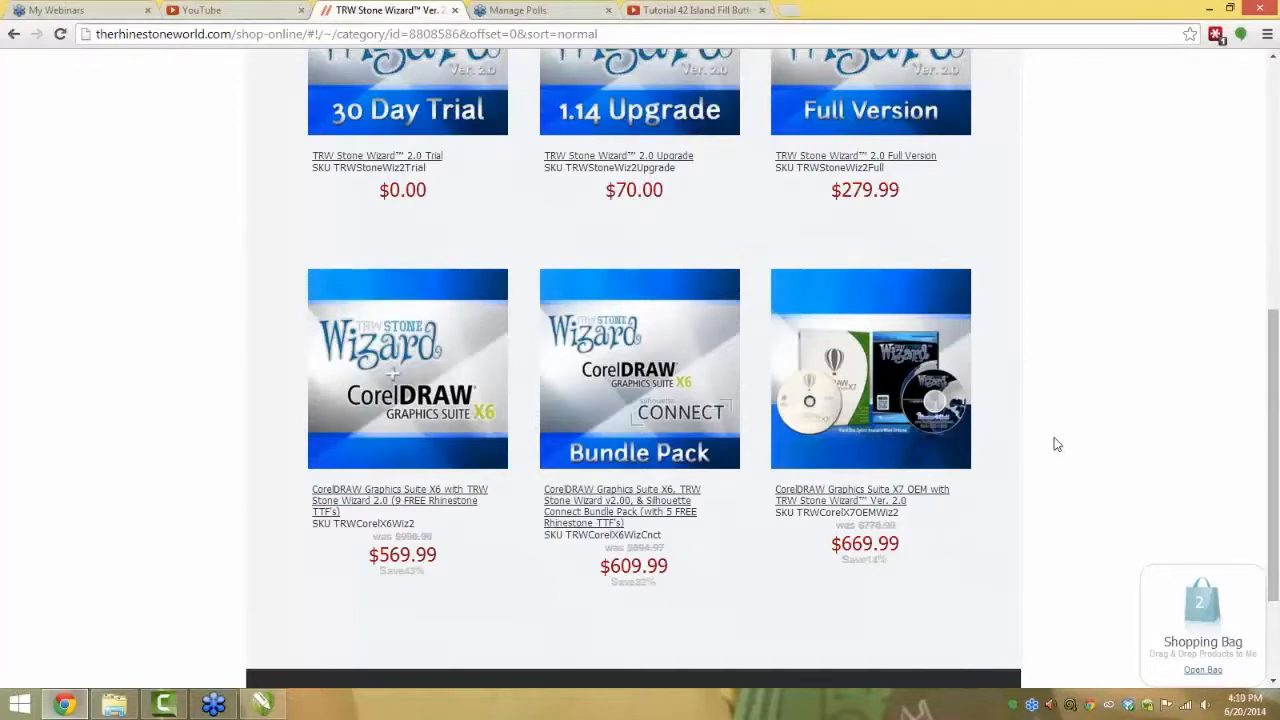
- Switch to CorelDRAW and draw an ellipse about 5.4 by 5 inches on the Proof page
{"action": "left_click", "coordinate": [278, 708]}
{"action": "left_click", "coordinate": [13, 256]}
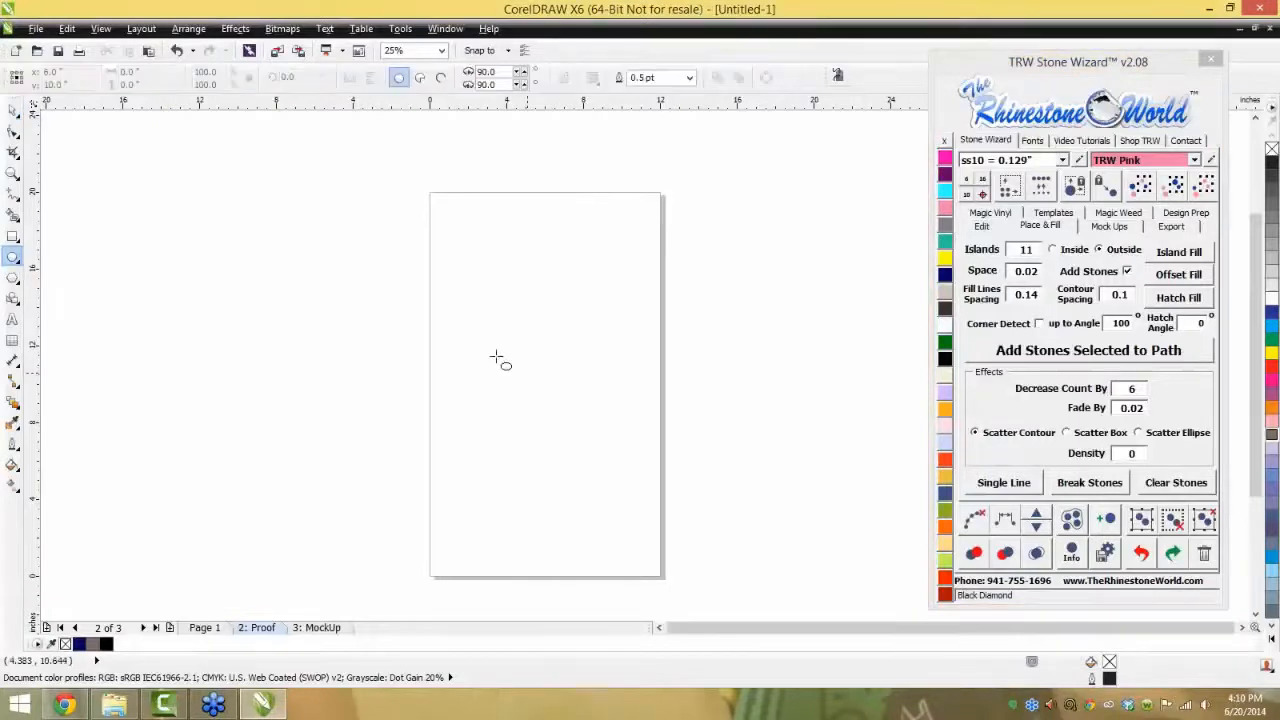
{"action": "left_click_drag", "start_coordinate": [488, 347], "coordinate": [603, 452]}
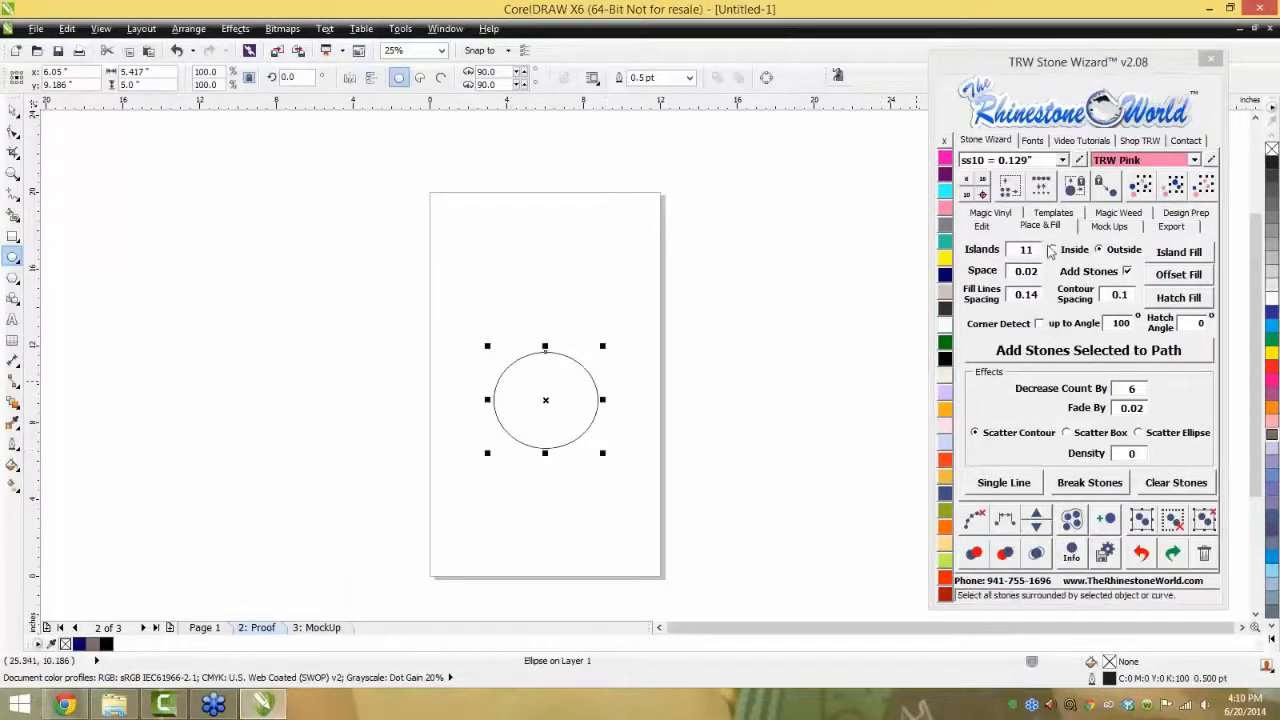
{"action": "key", "text": "space"}
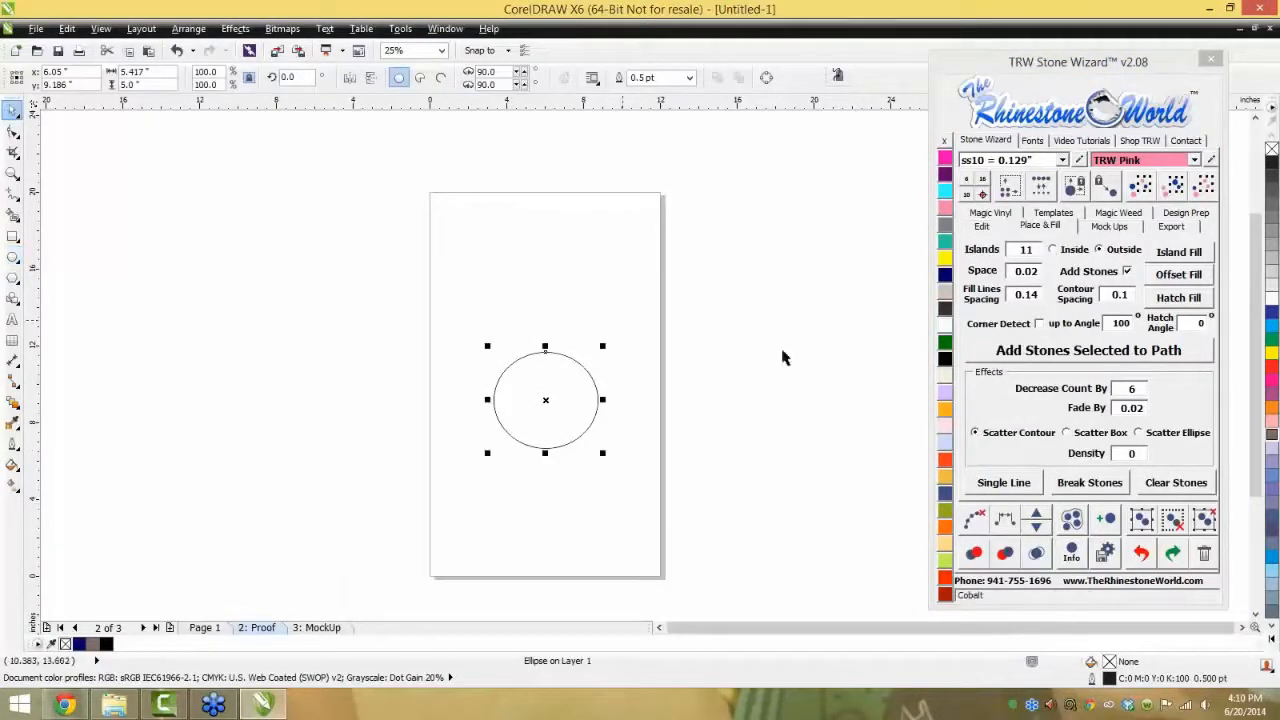
- Send the ellipse to the cutter with Cut Studio as the cutting software
{"action": "left_click", "coordinate": [1173, 226]}
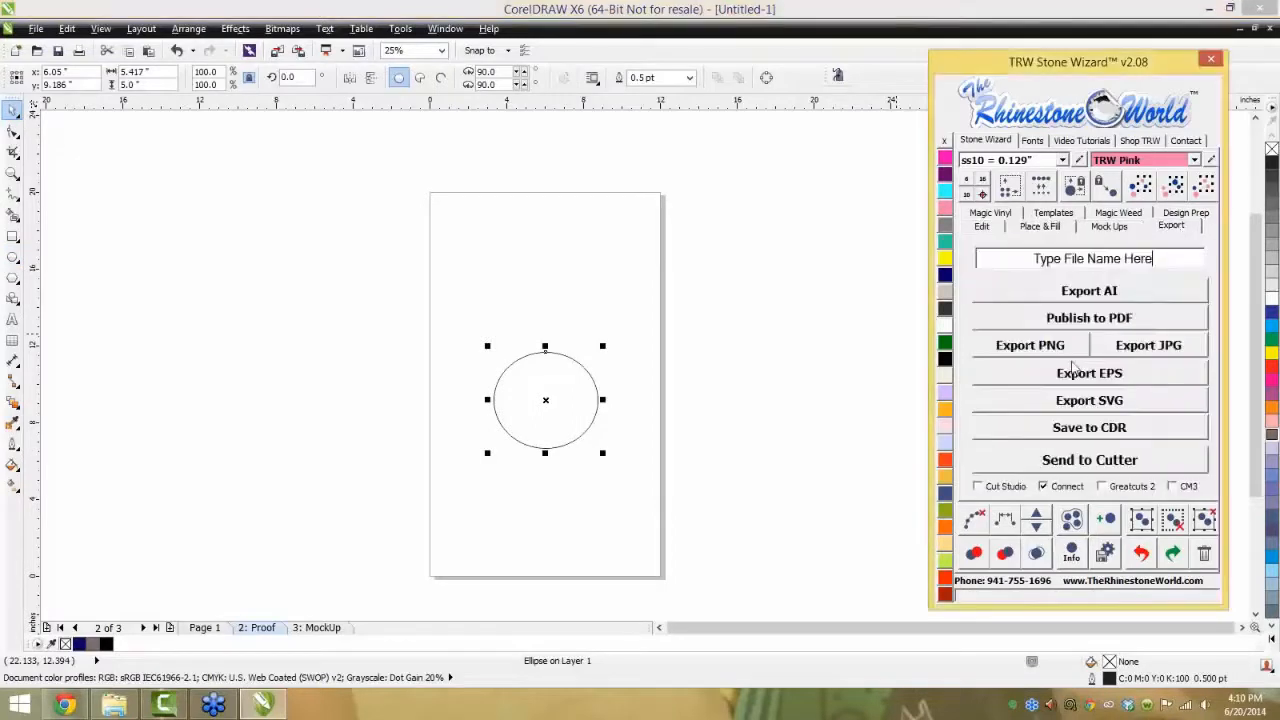
{"action": "left_click", "coordinate": [995, 487]}
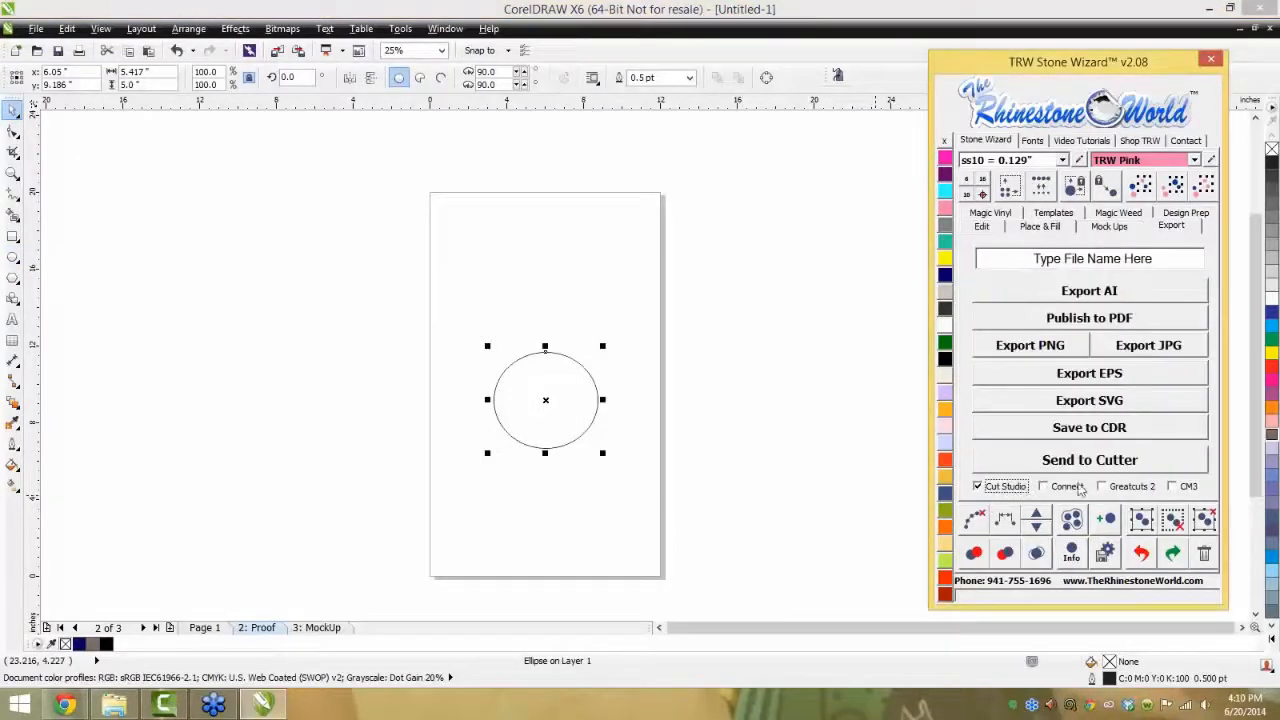
{"action": "left_click", "coordinate": [1068, 463]}
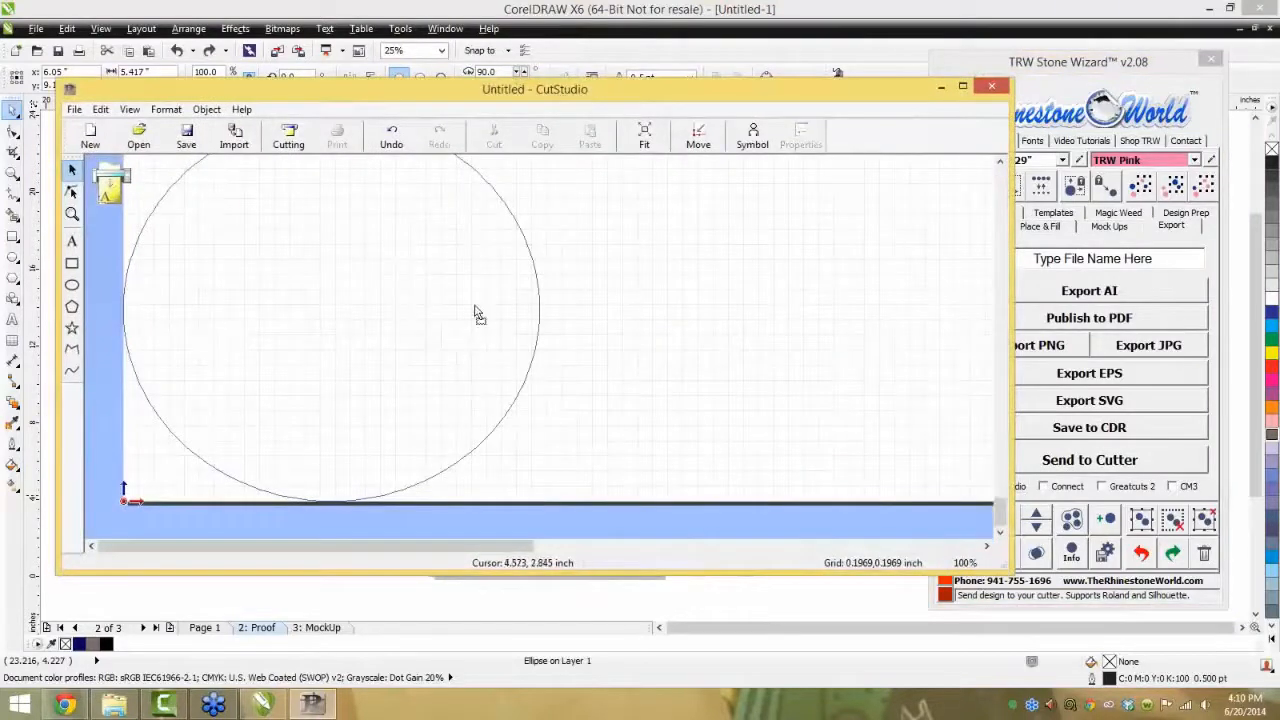
- View the sent ellipse in a maximized CutStudio window, close CutStudio, and deselect the ellipse on the Proof page in CorelDRAW
{"action": "left_click", "coordinate": [962, 87]}
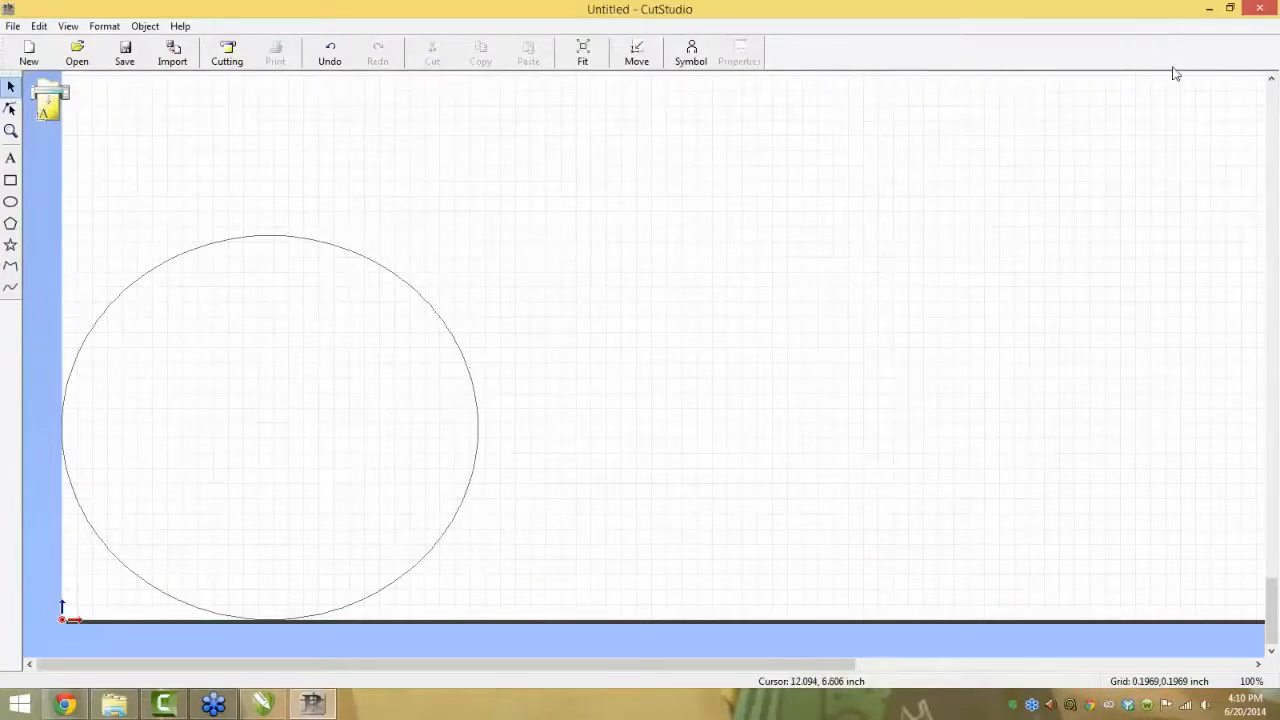
{"action": "left_click", "coordinate": [1261, 9]}
{"action": "left_click", "coordinate": [646, 405]}
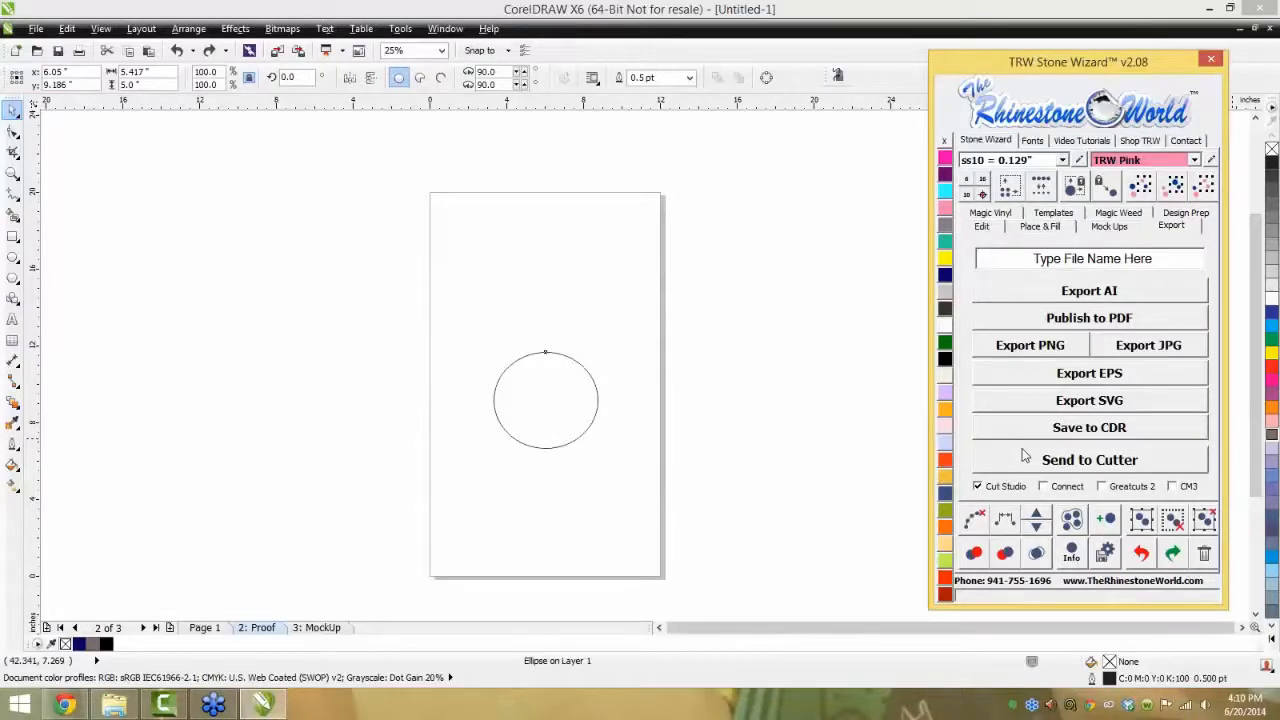
{"action": "left_click", "coordinate": [780, 360]}
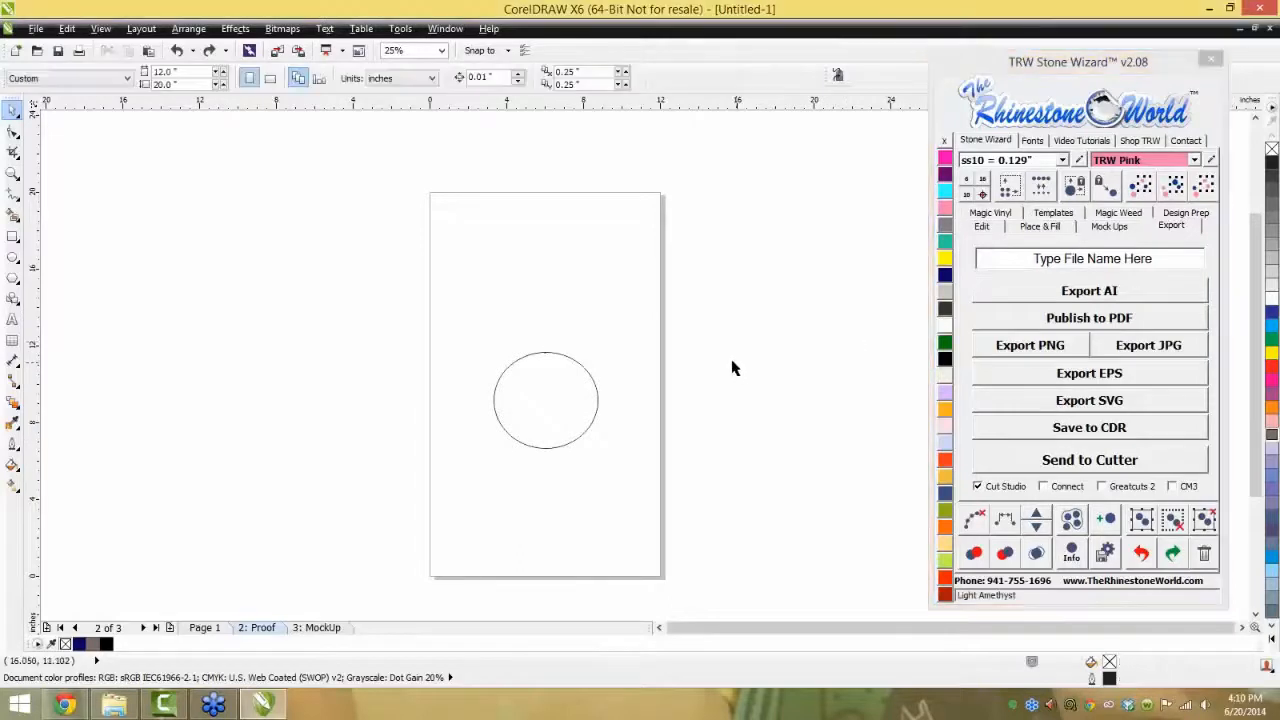
{"action": "scroll", "coordinate": [734, 366], "scroll_direction": "down", "scroll_amount": 1}
{"action": "scroll", "coordinate": [678, 393], "scroll_direction": "up", "scroll_amount": 1}
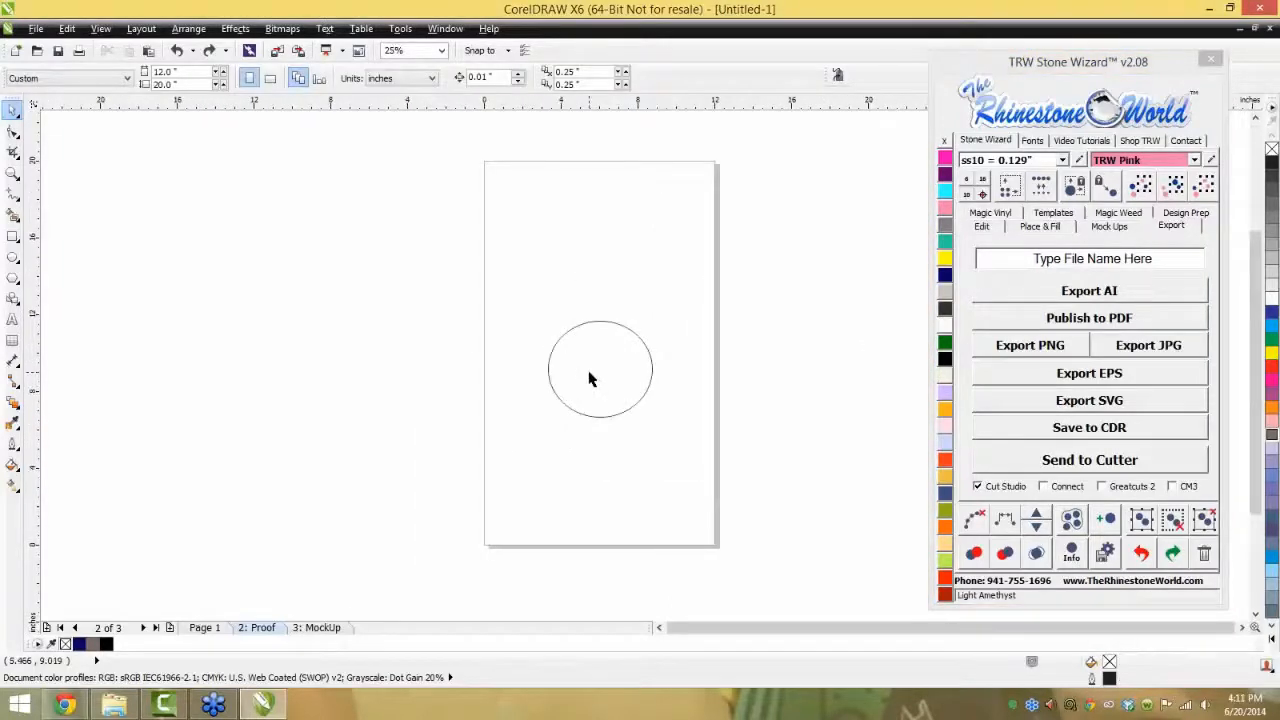
- Switch to the browser and open the store's Silhouette Connect Software products within the Software & Macros category
{"action": "left_click", "coordinate": [80, 707]}
{"action": "scroll", "coordinate": [623, 390], "scroll_direction": "up", "scroll_amount": 4}
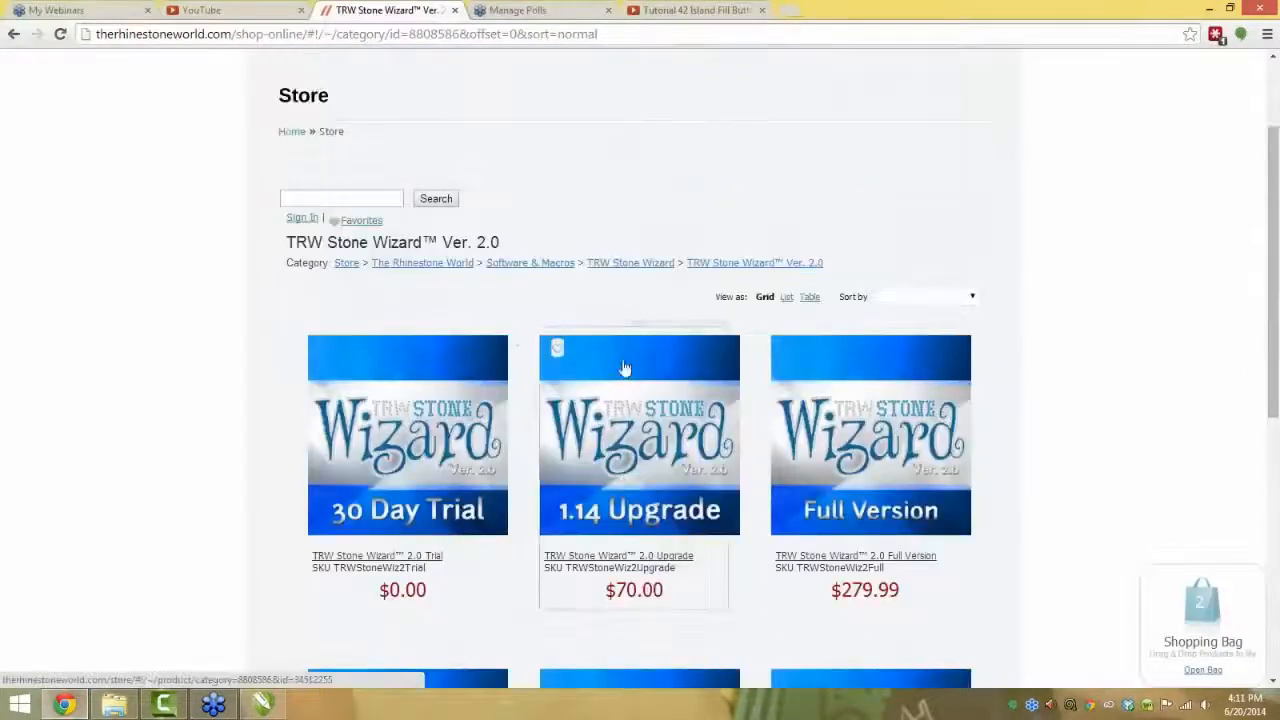
{"action": "left_click", "coordinate": [555, 263]}
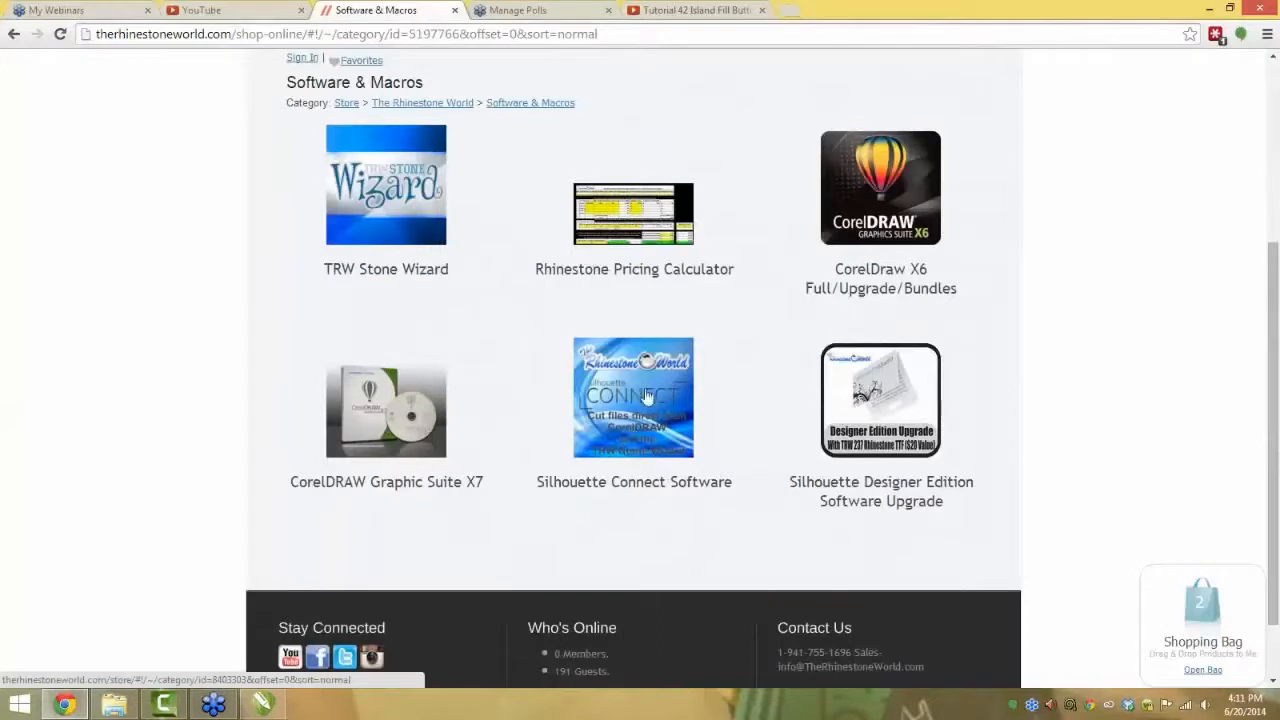
{"action": "left_click", "coordinate": [646, 425]}
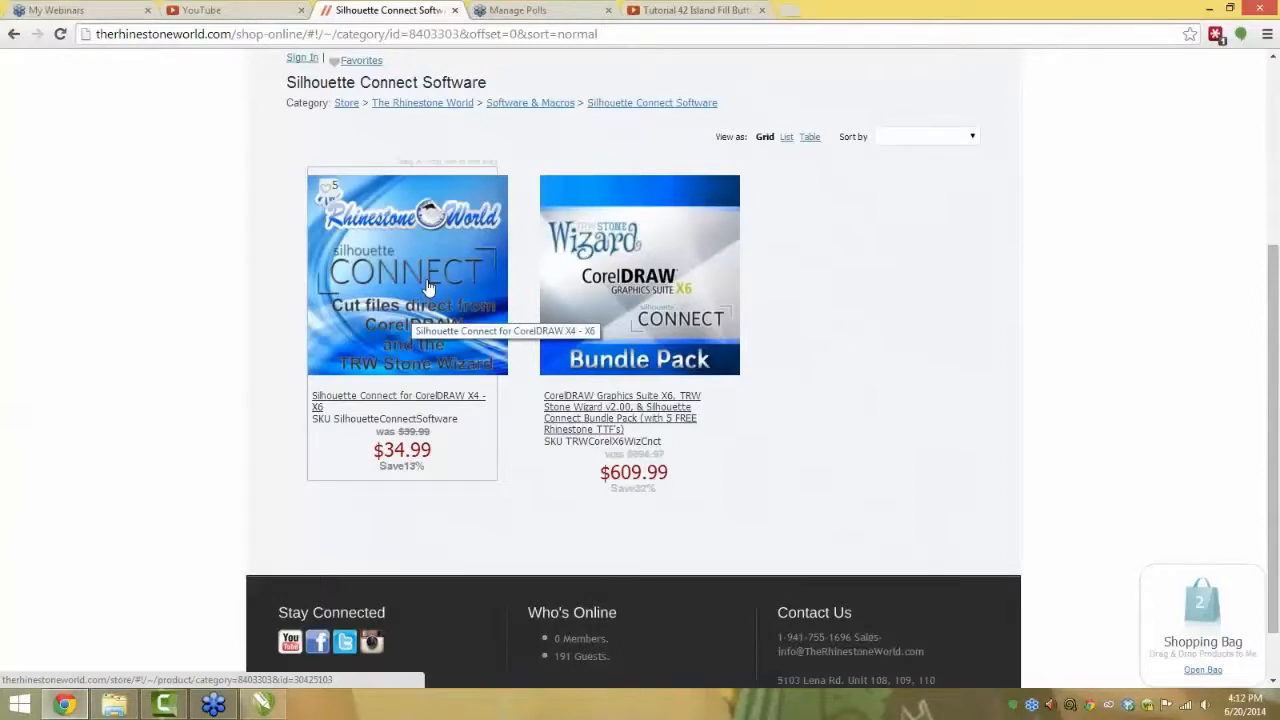
- Switch to CorelDRAW and dismiss the Dropbox notification about My Horns Come Out.cdr
{"action": "left_click", "coordinate": [262, 705]}
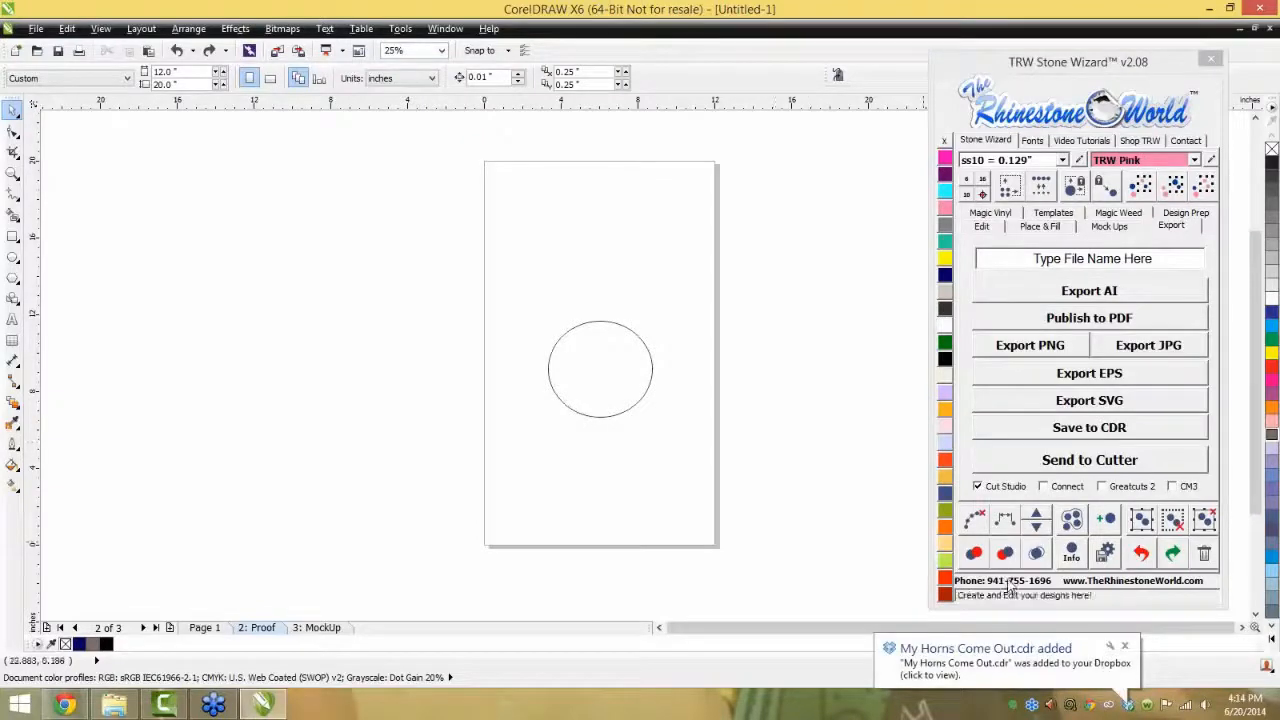
{"action": "left_click", "coordinate": [1125, 647]}
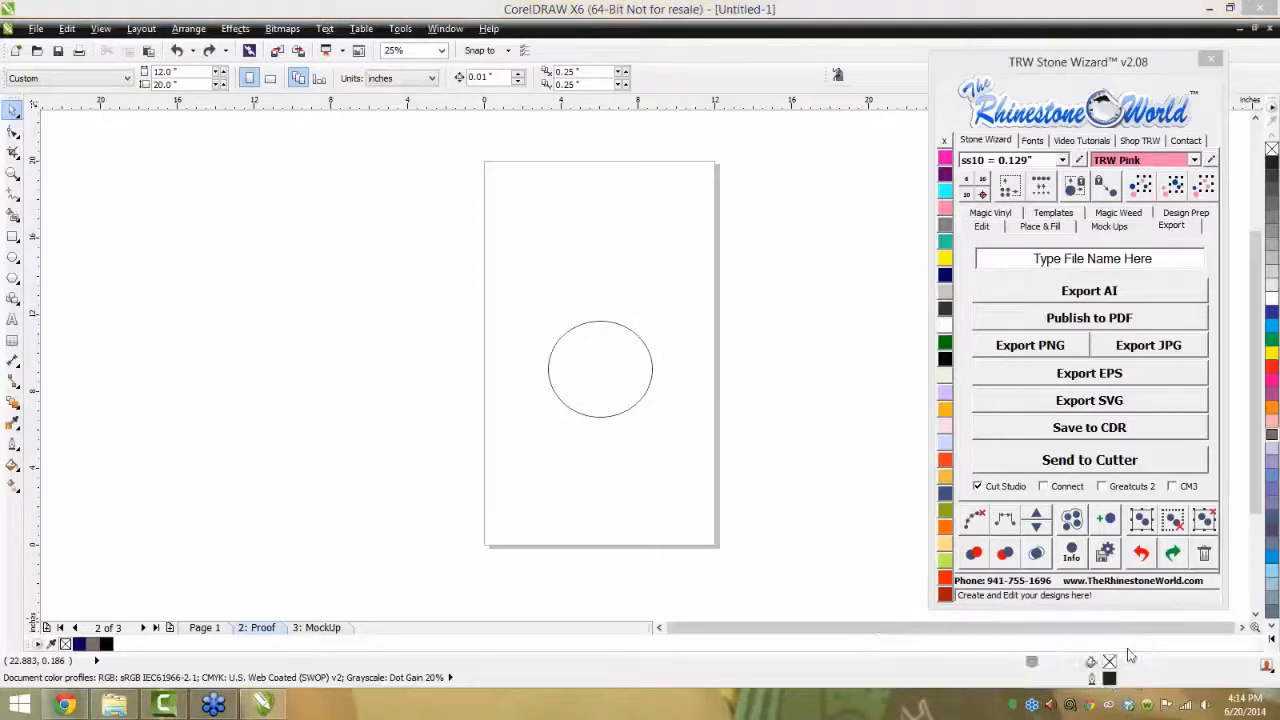